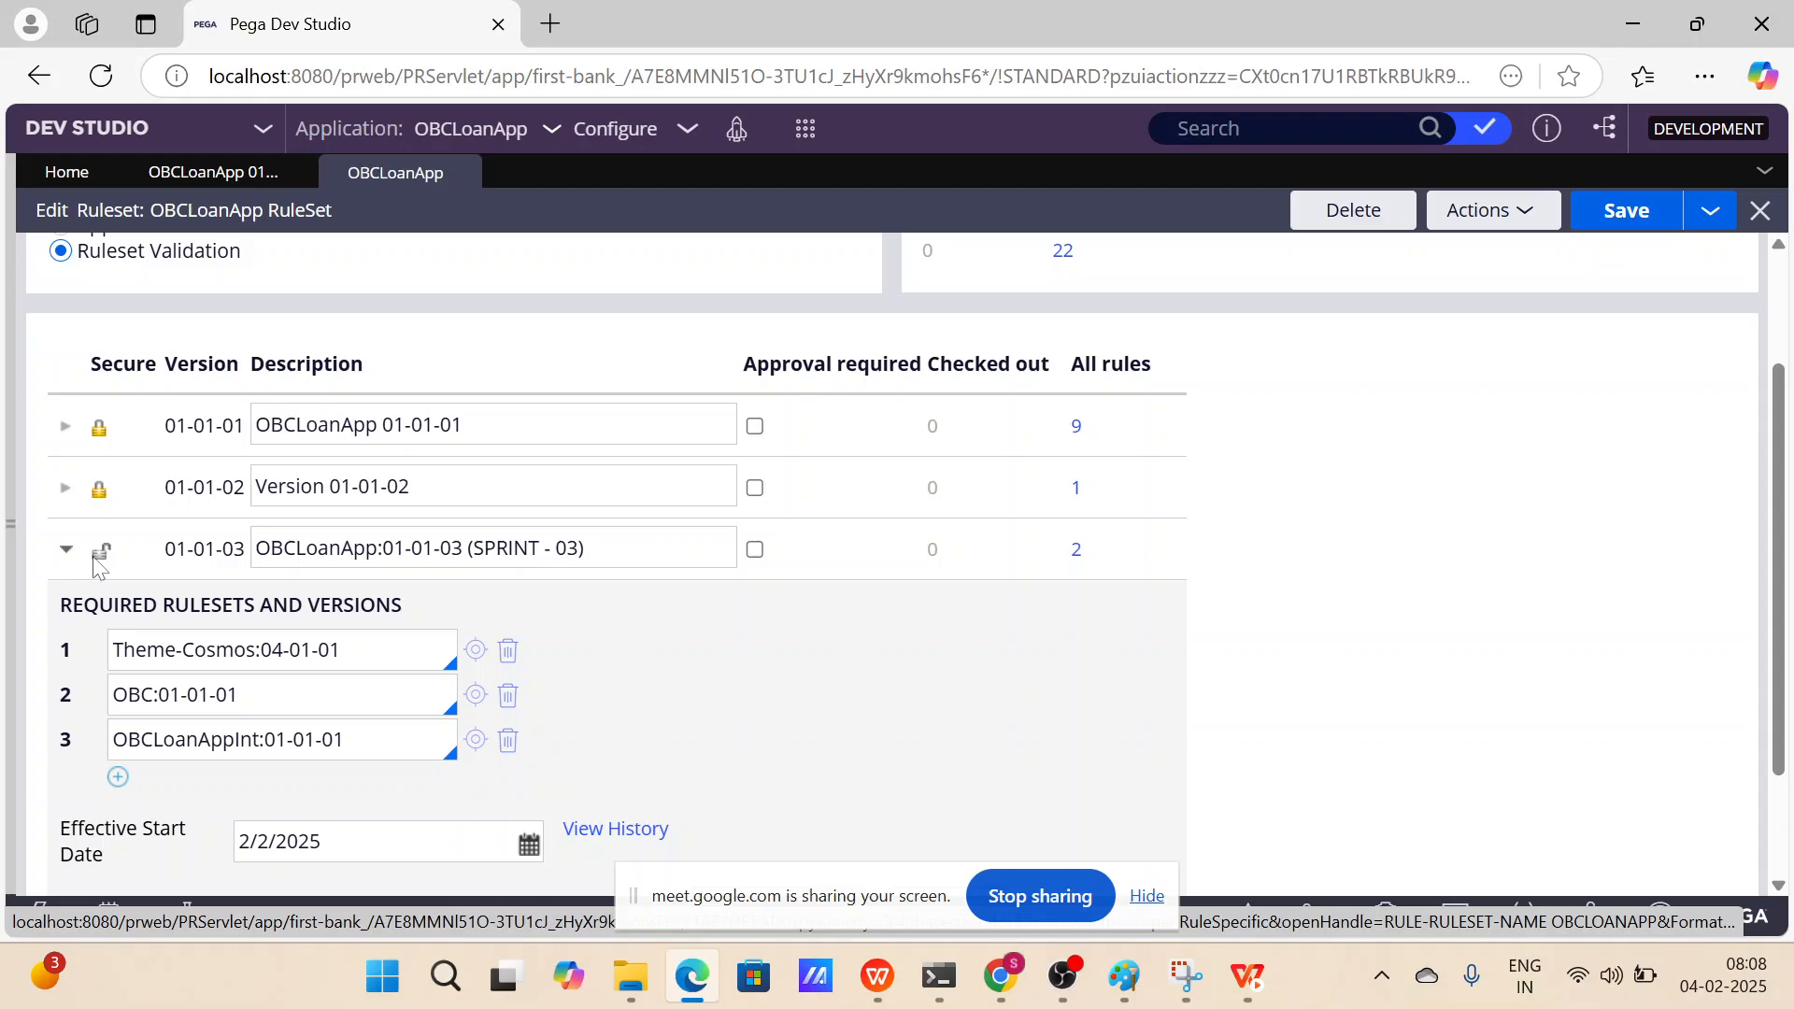
Switch the OBCLoanApp ruleset's validation mode to Application Validation and save the ruleset.
scroll(150, 568, "down", 1)
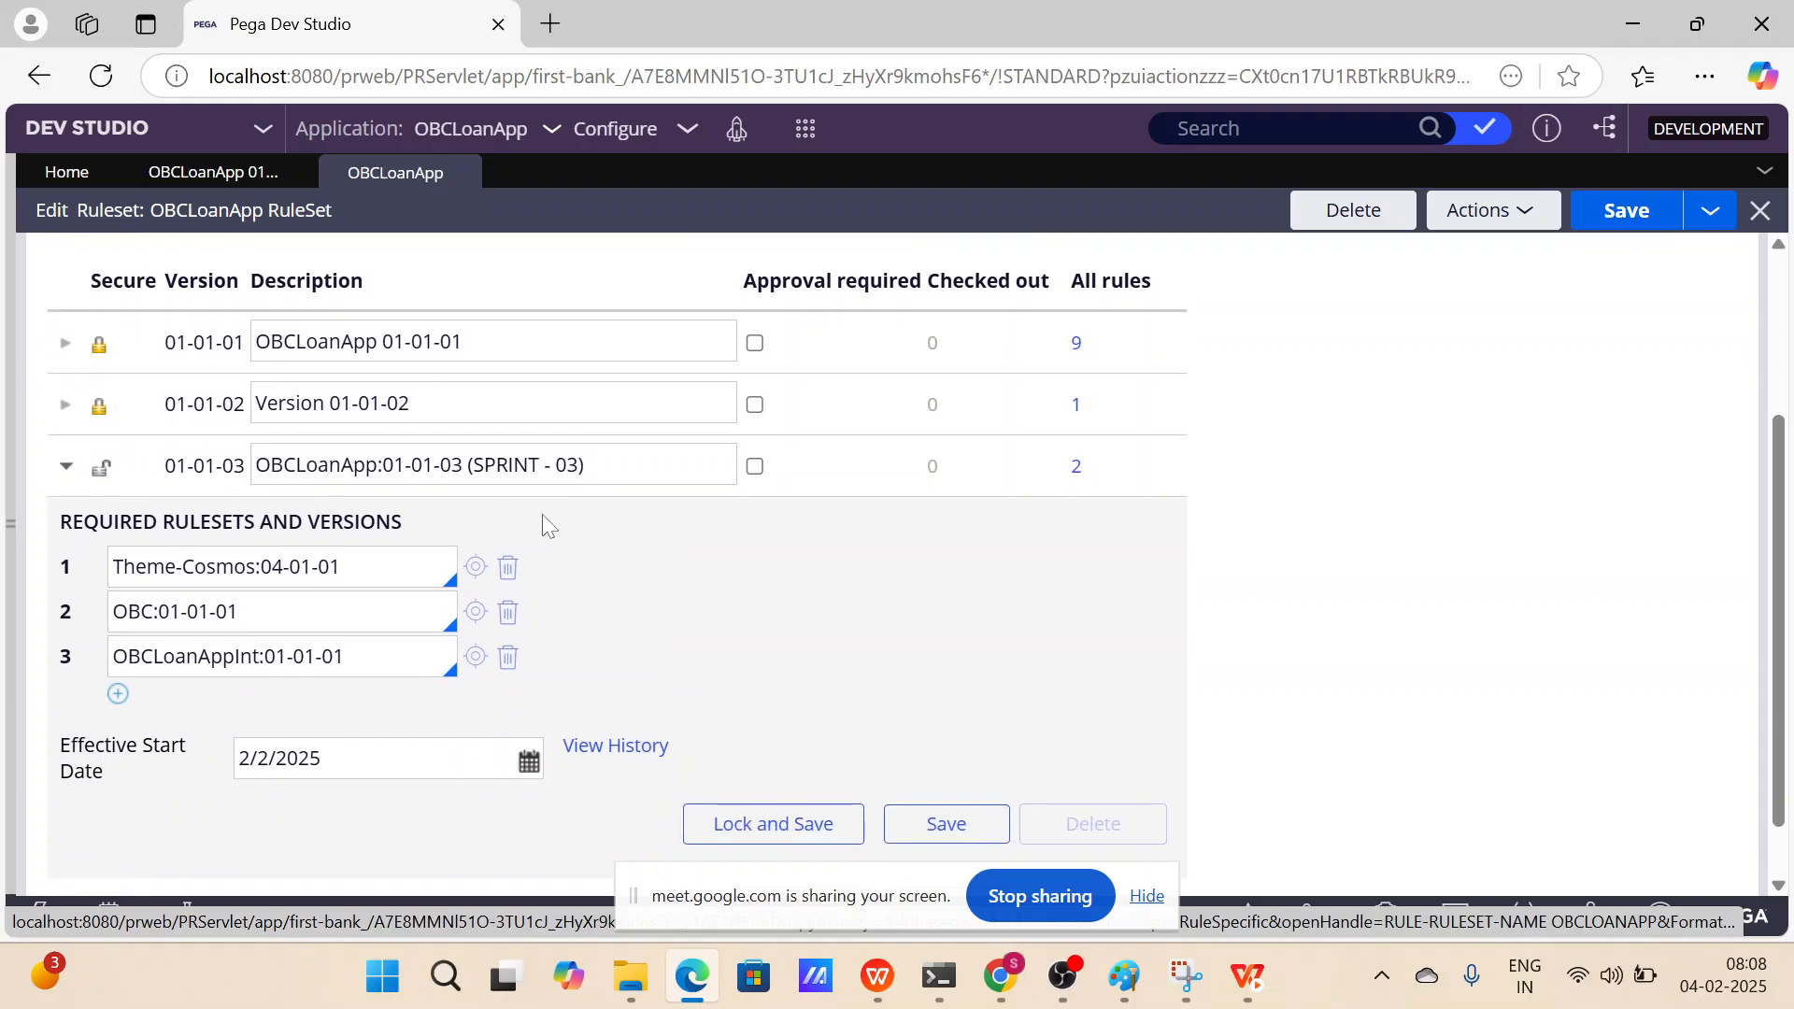
scroll(423, 519, "up", 2)
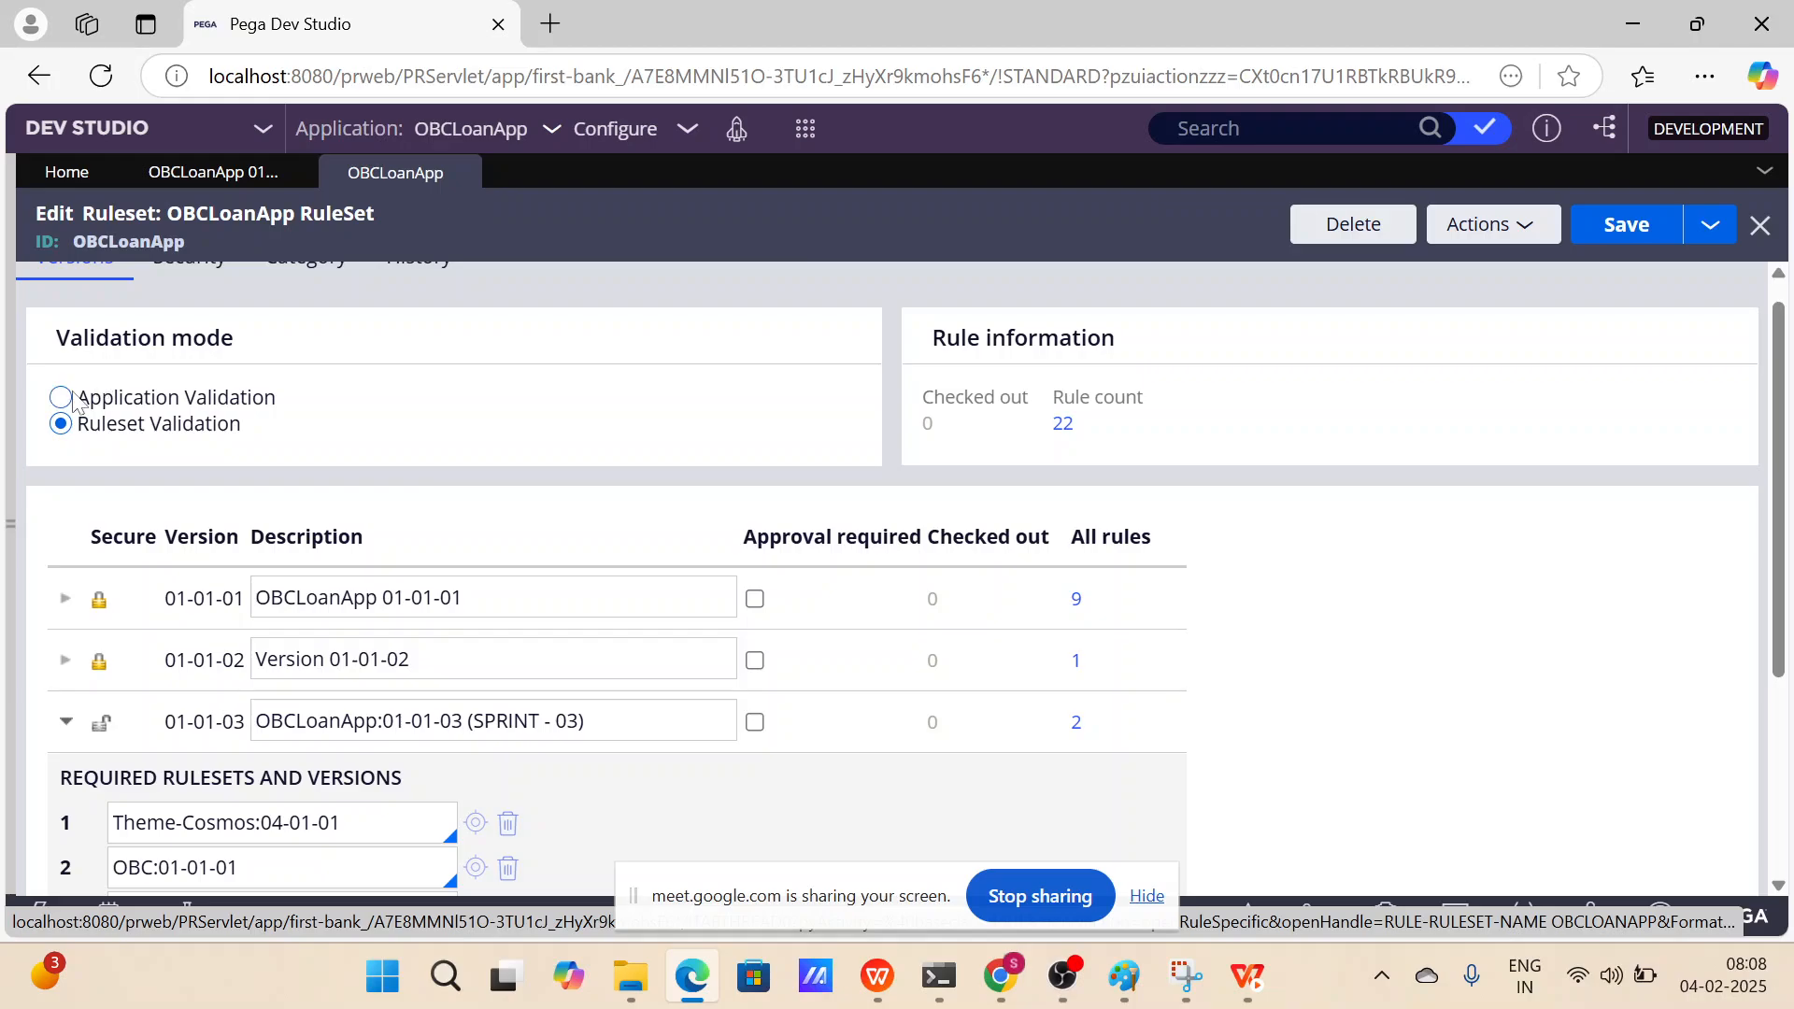
left_click(64, 398)
left_click(1627, 229)
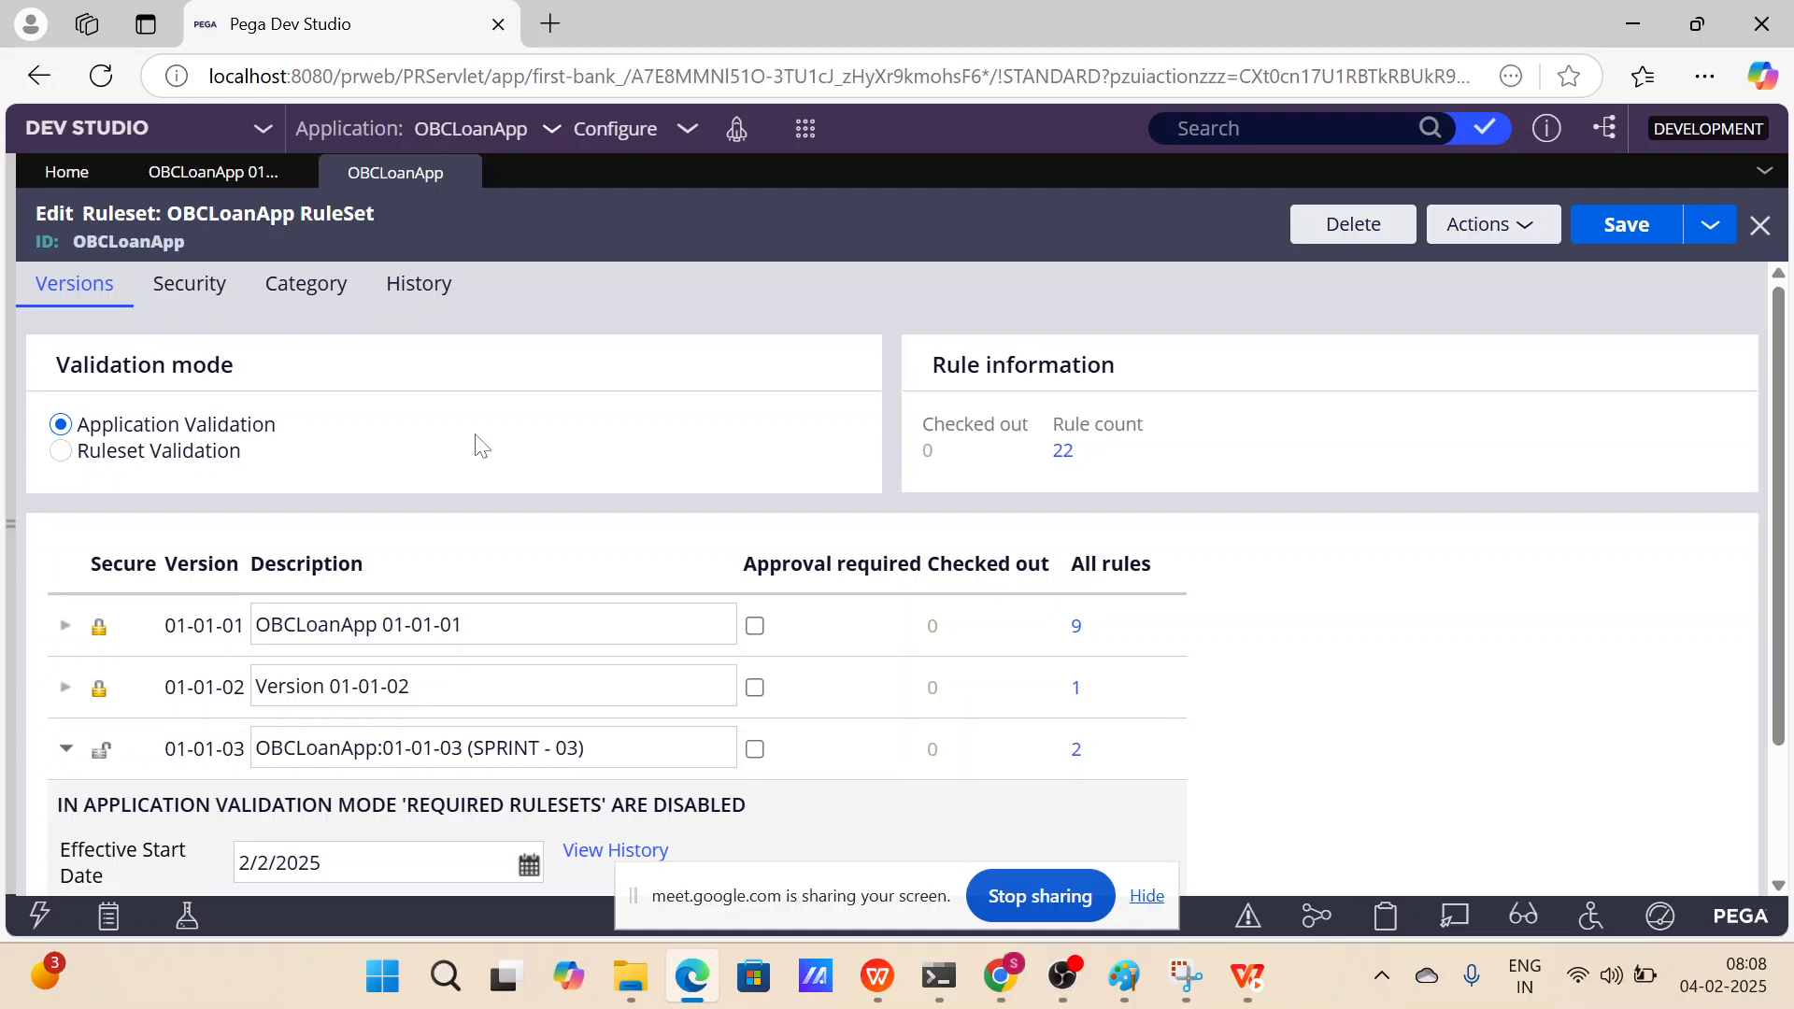
List the rules in ruleset version 01-01-03 and open the TestValidation activity from that list.
scroll(477, 442, "down", 2)
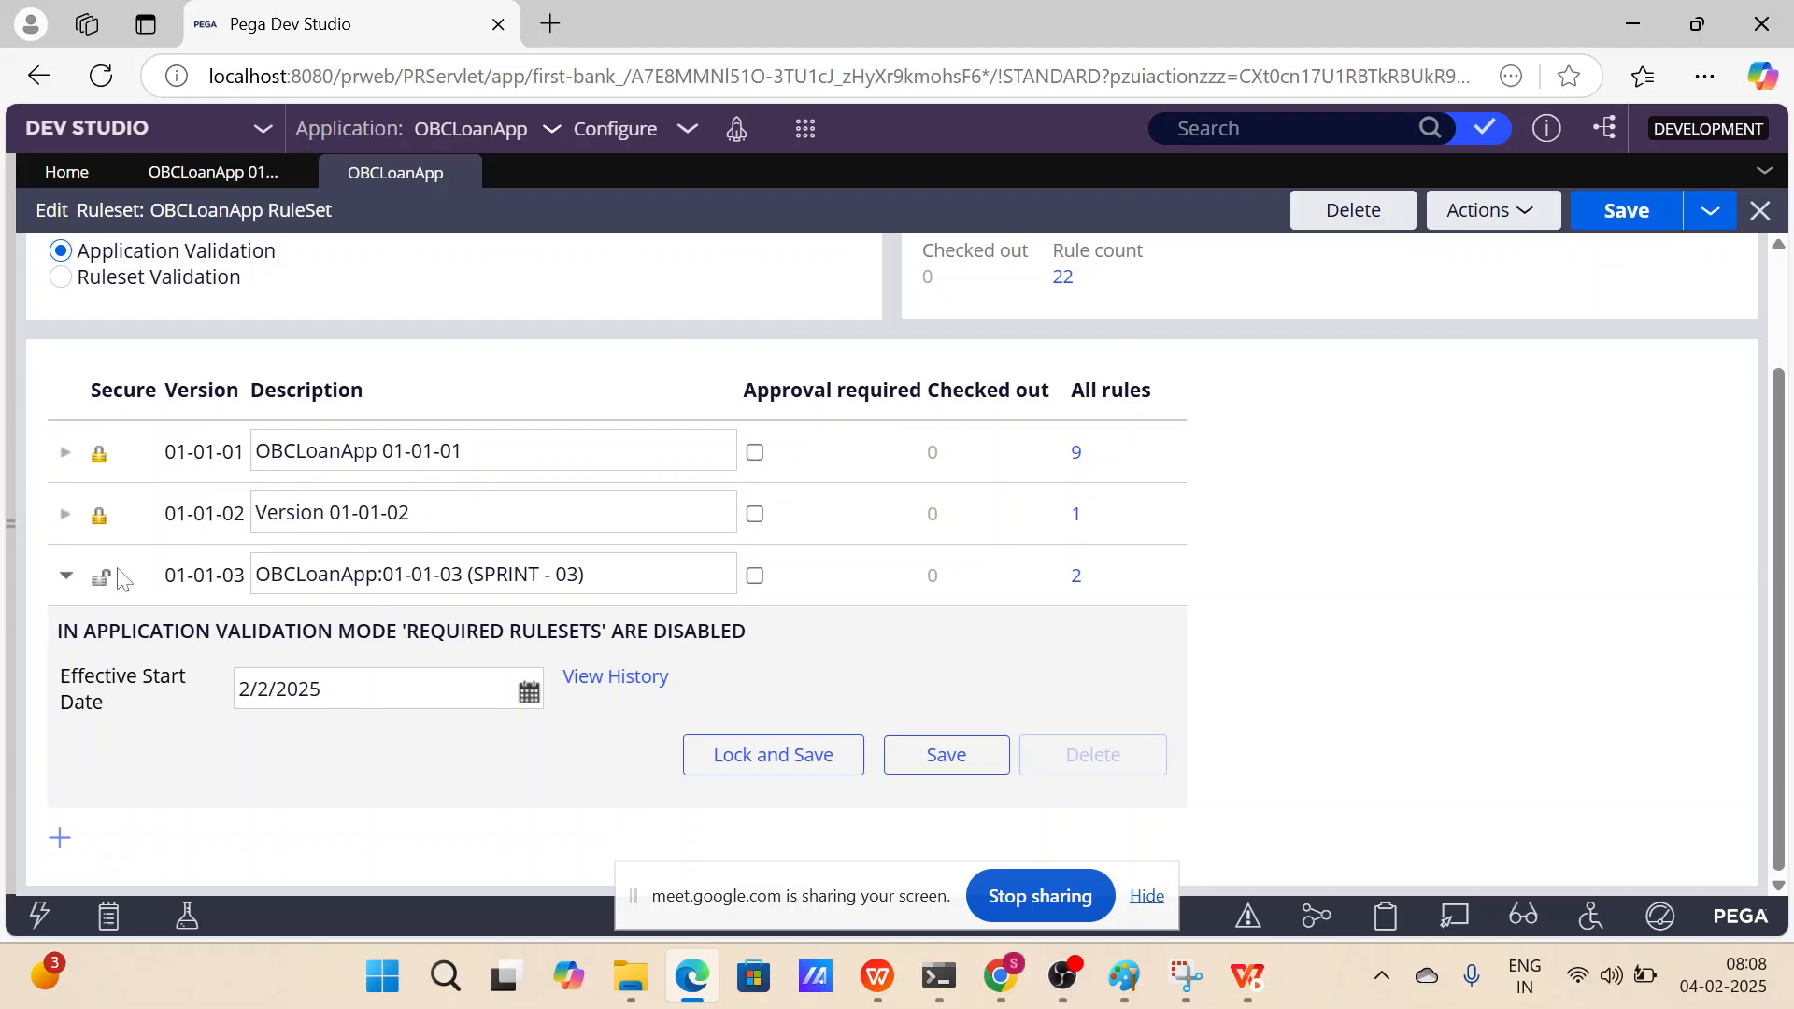
left_click(1077, 576)
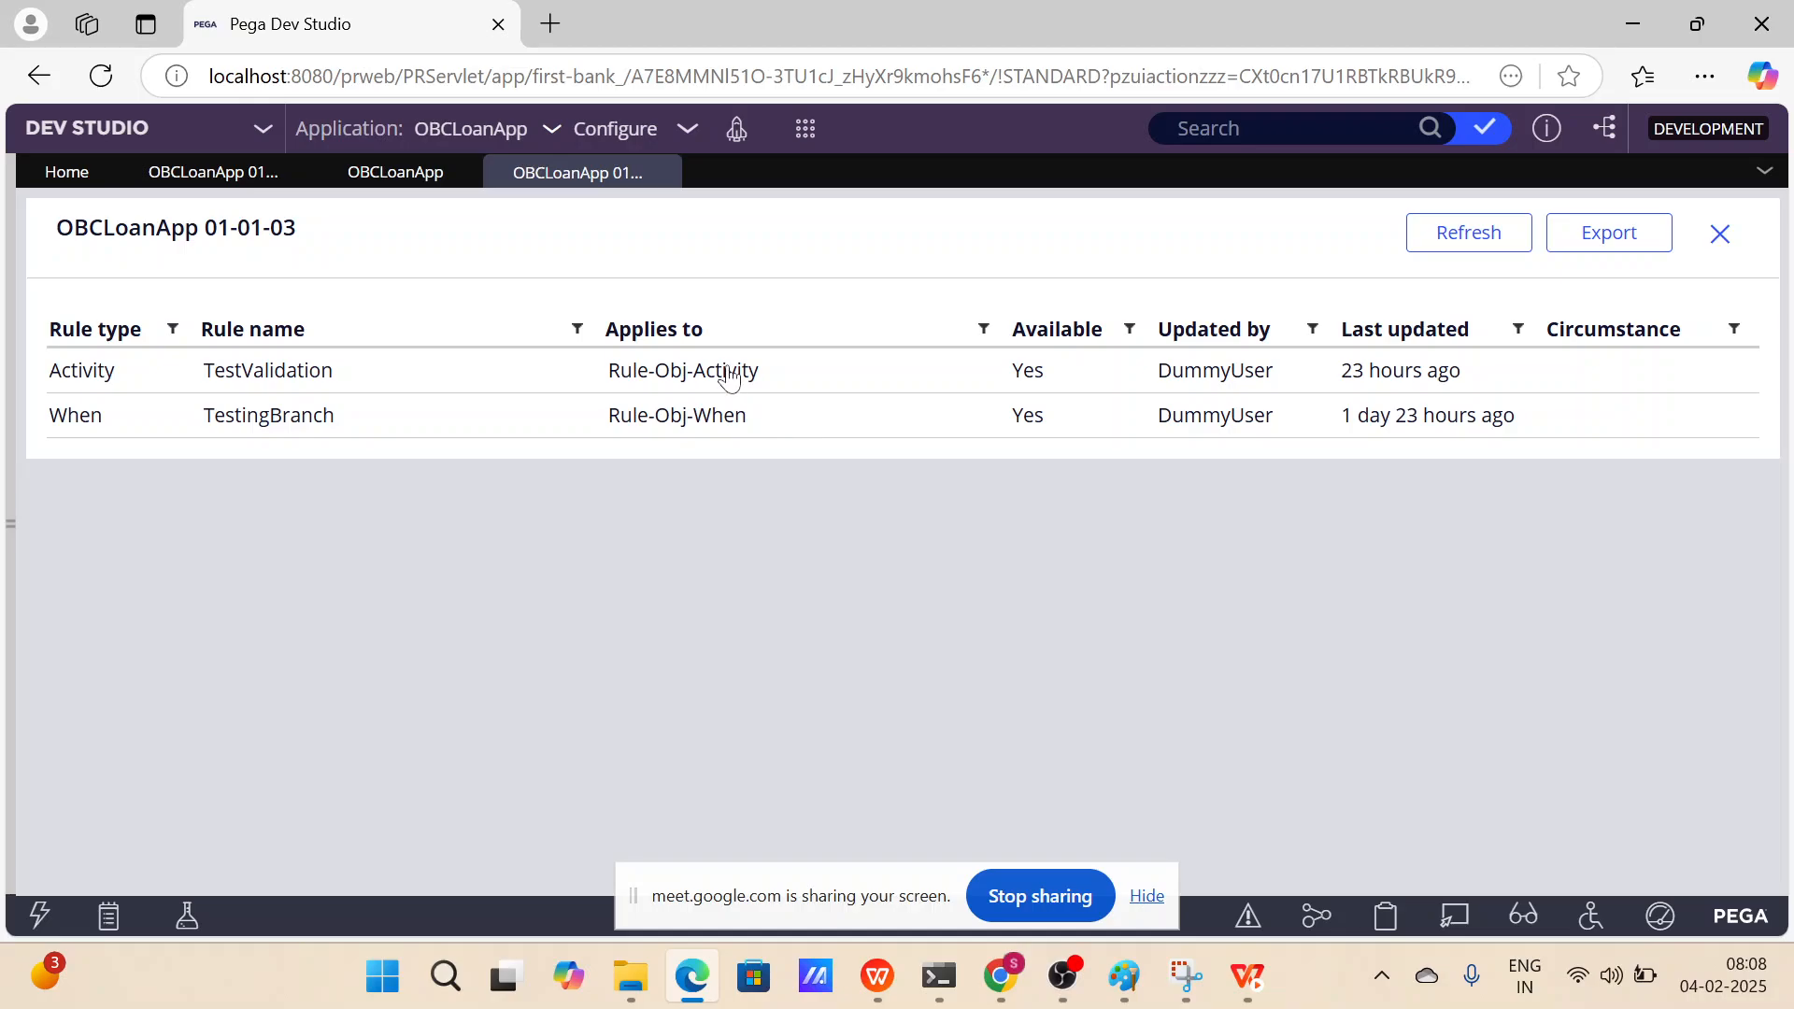
left_click(729, 378)
left_click(1146, 893)
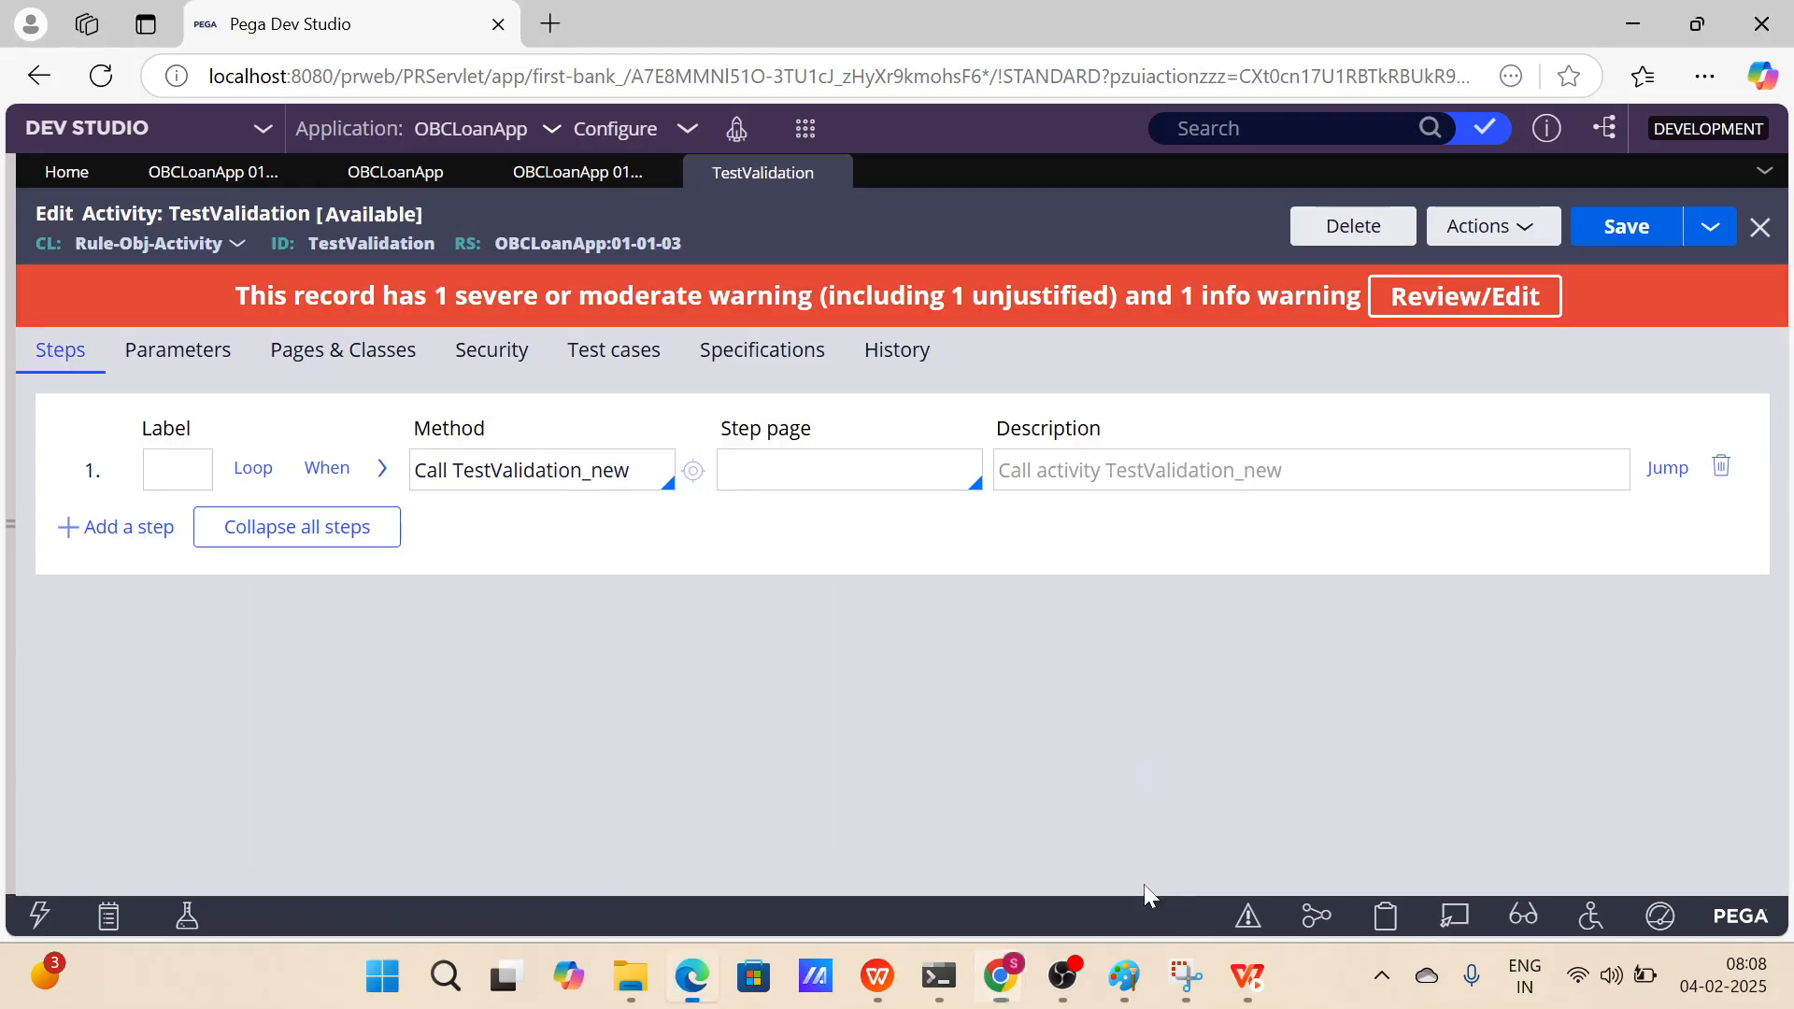
left_click(598, 172)
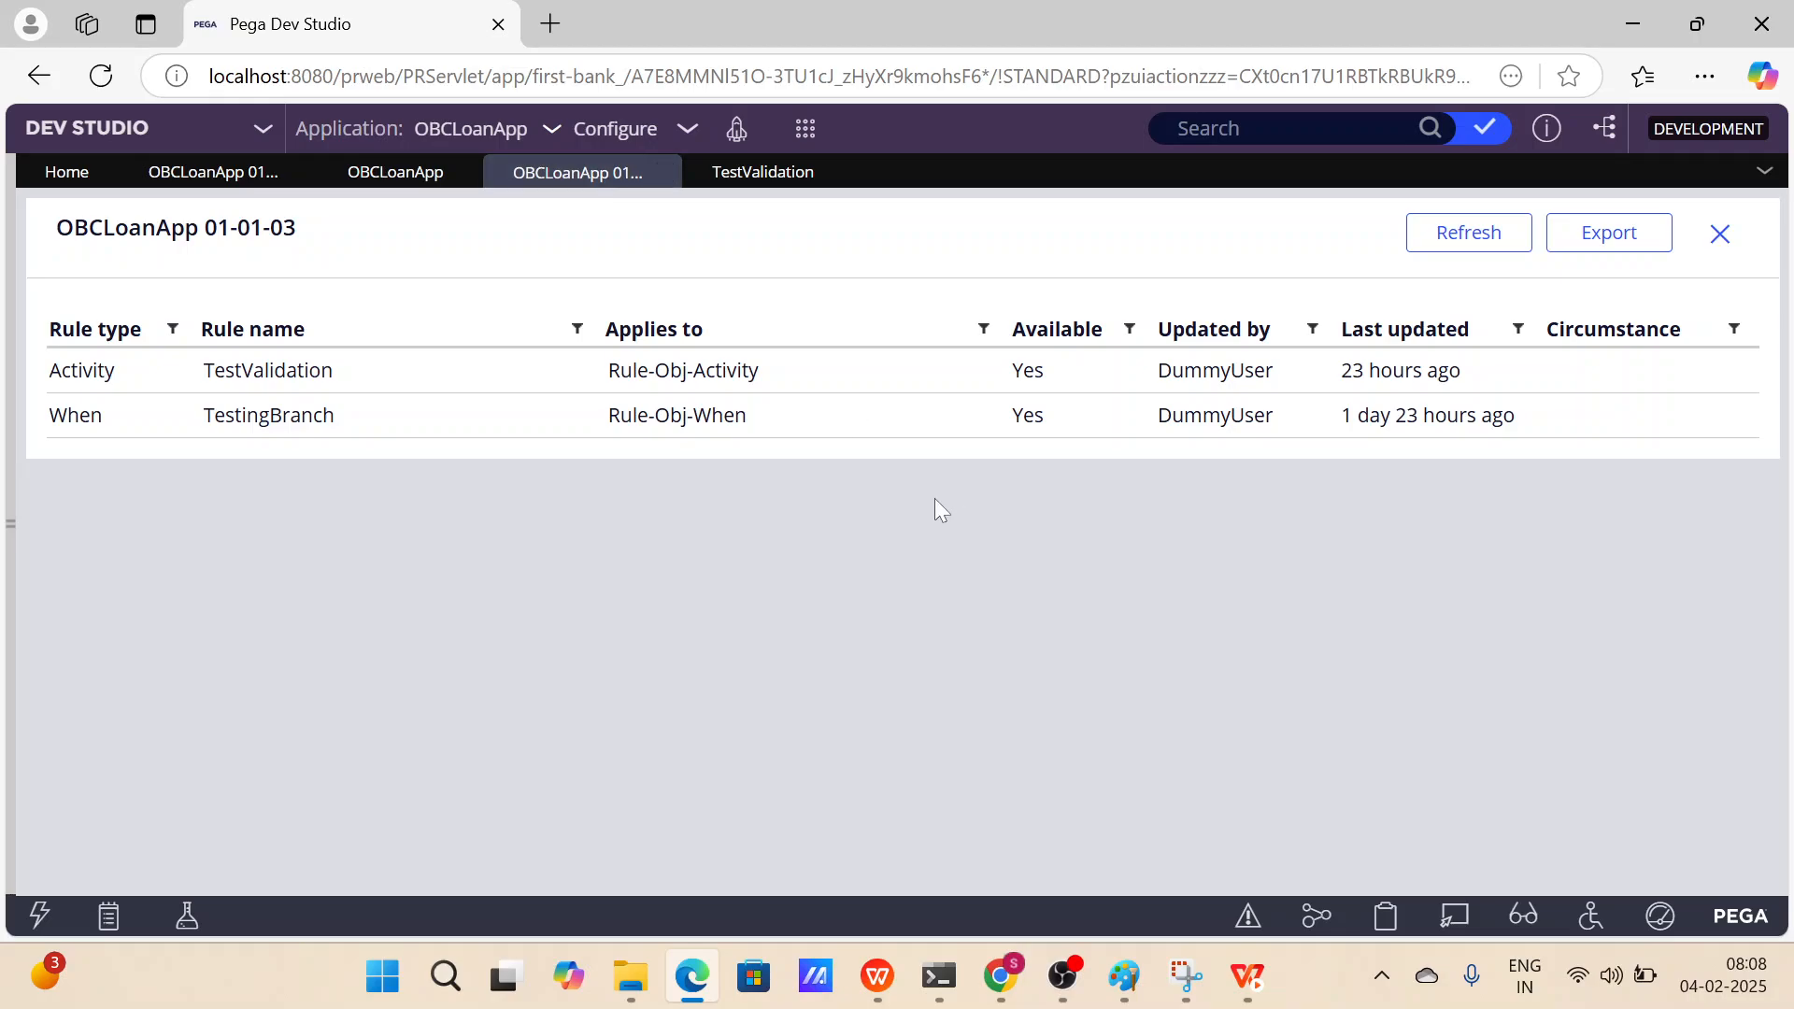
List the rules in ruleset version 01-01-02 and open the TestingBranch when rule.
left_click(407, 173)
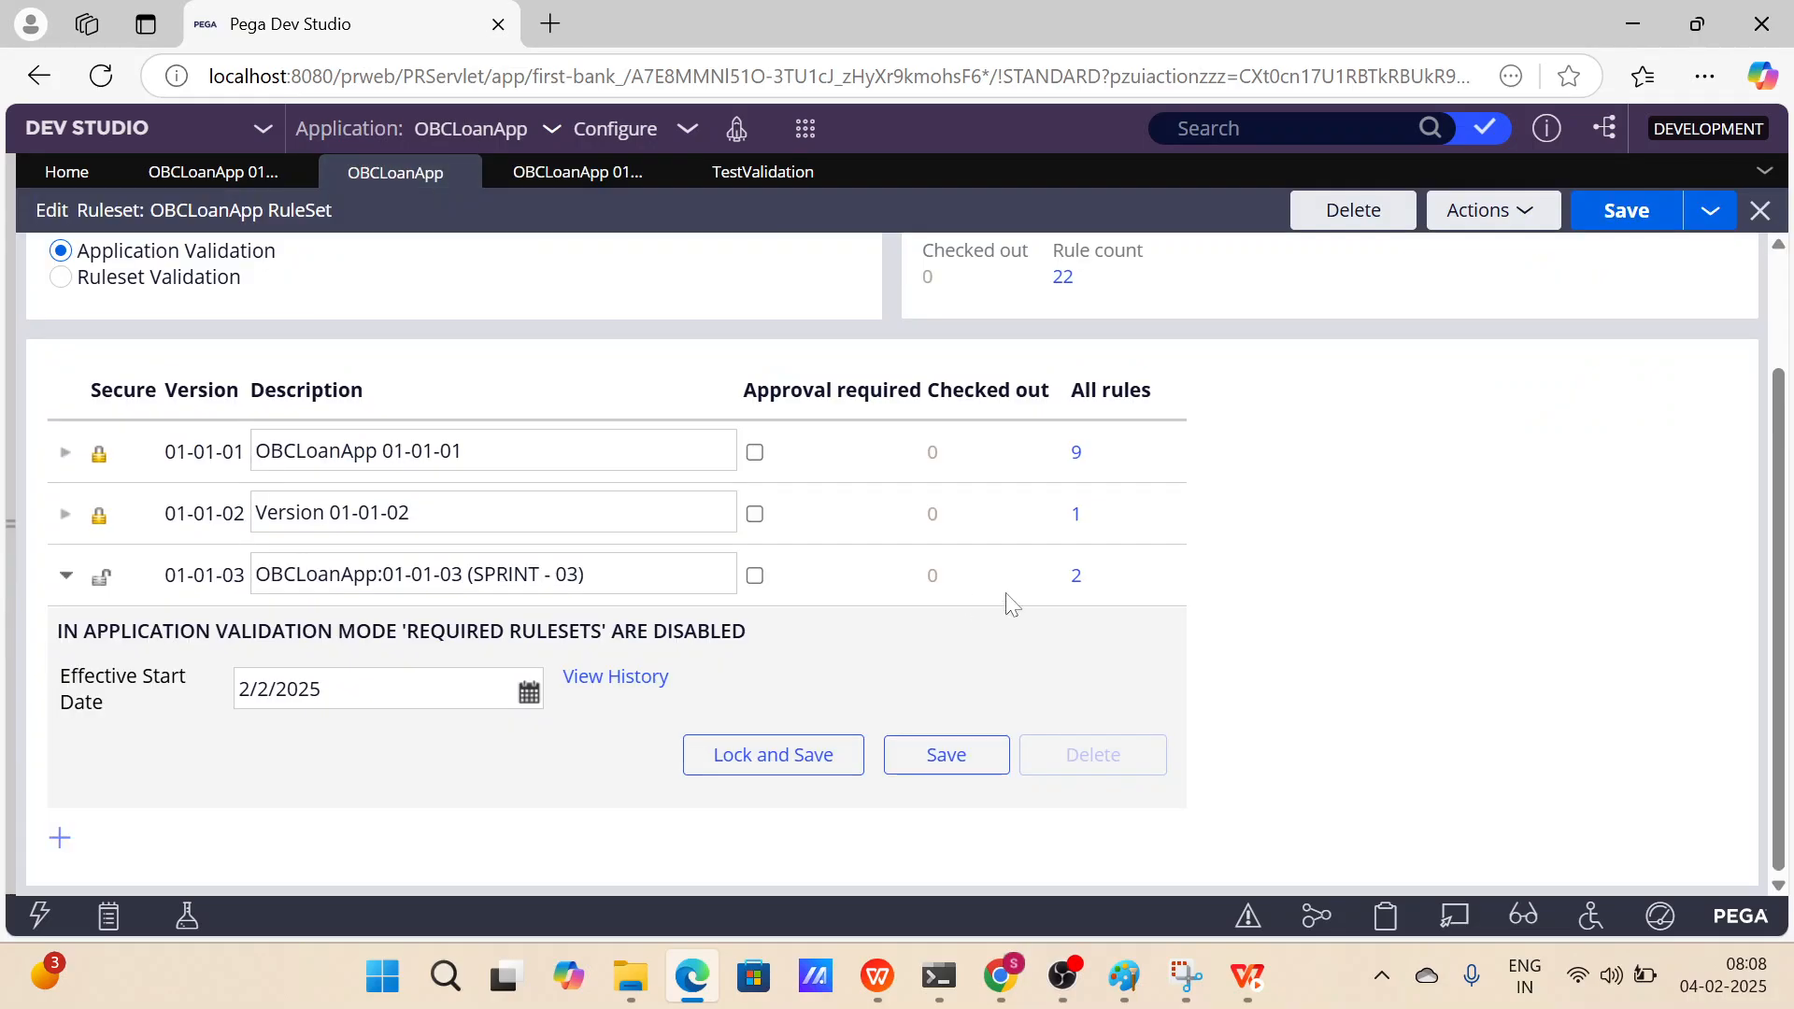
left_click(1076, 515)
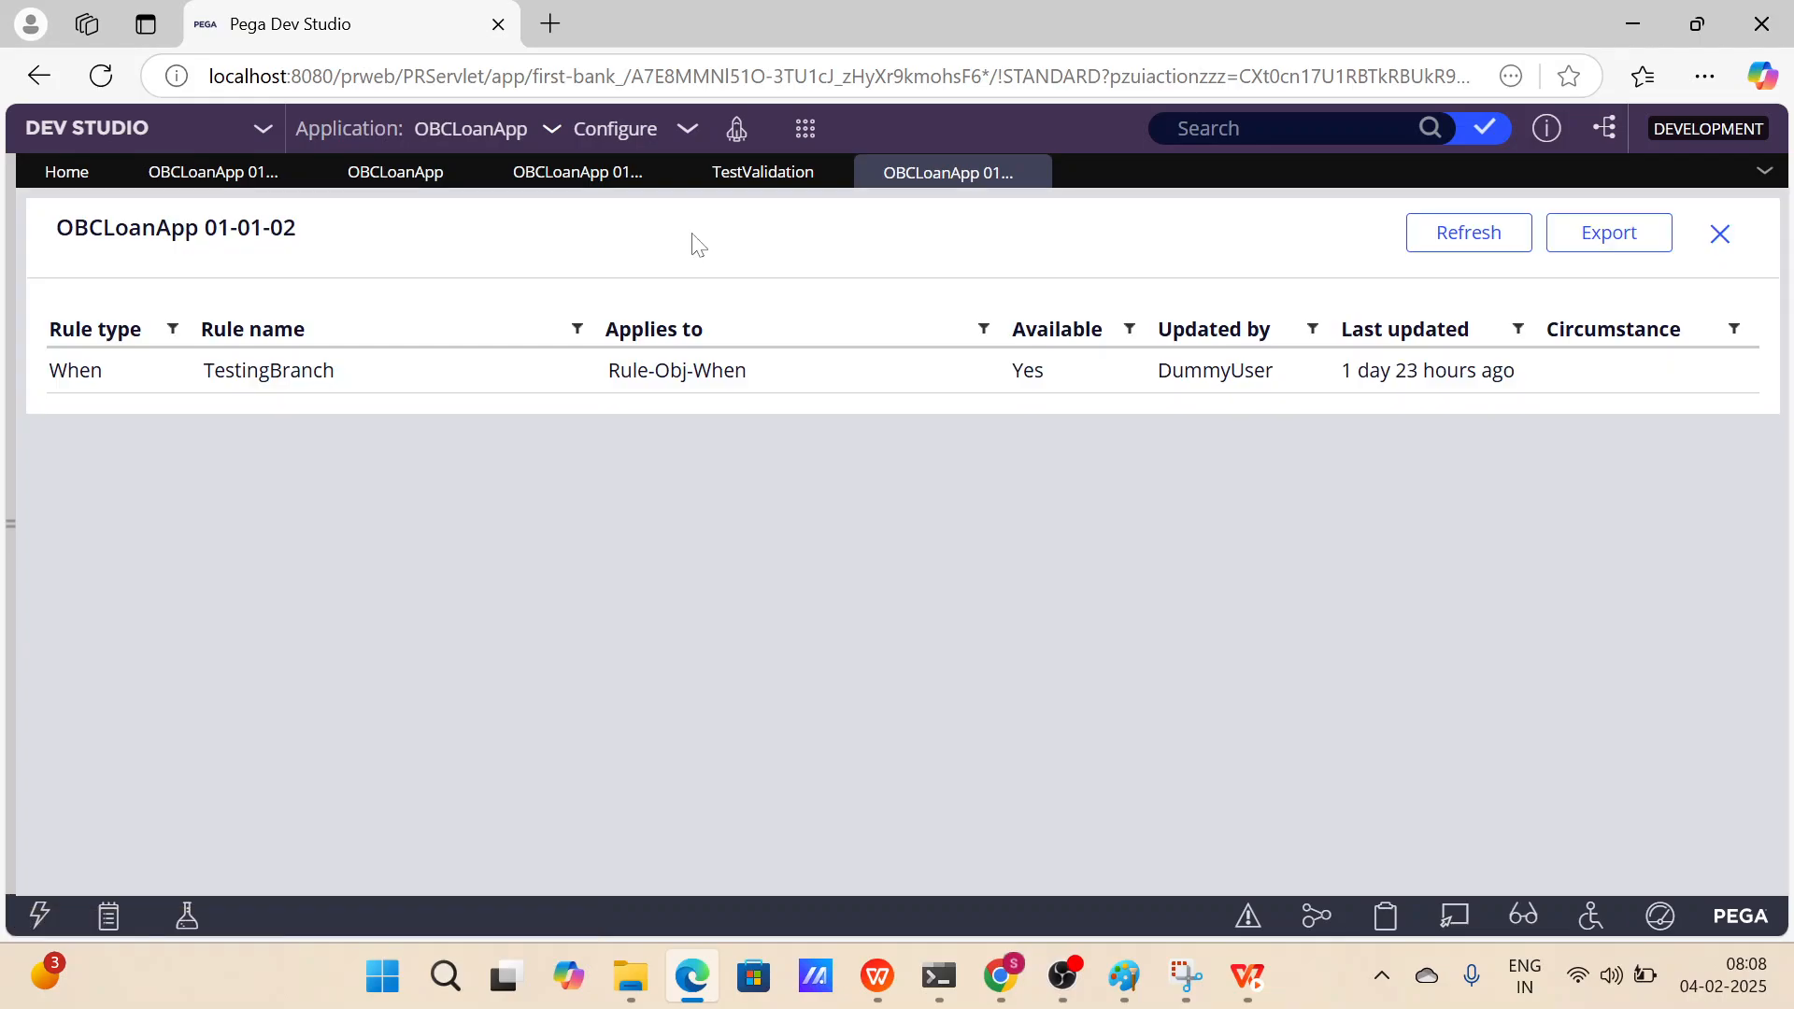
left_click(675, 370)
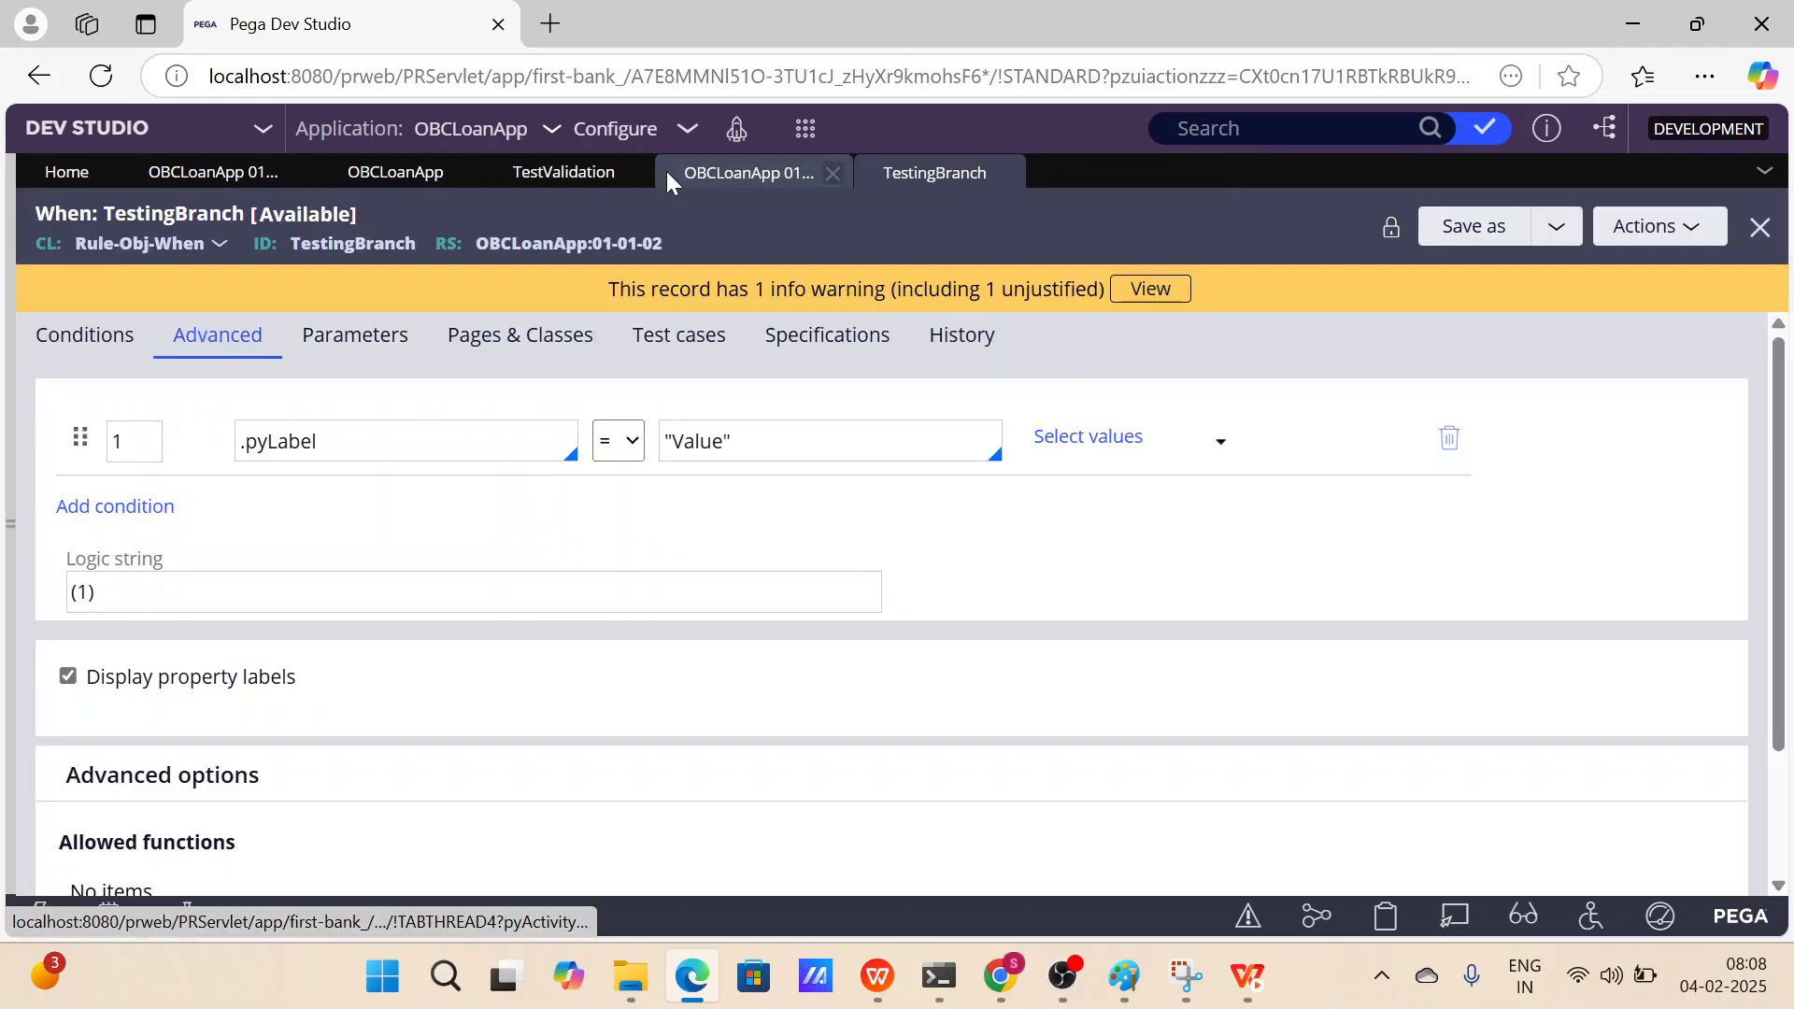
left_click(665, 171)
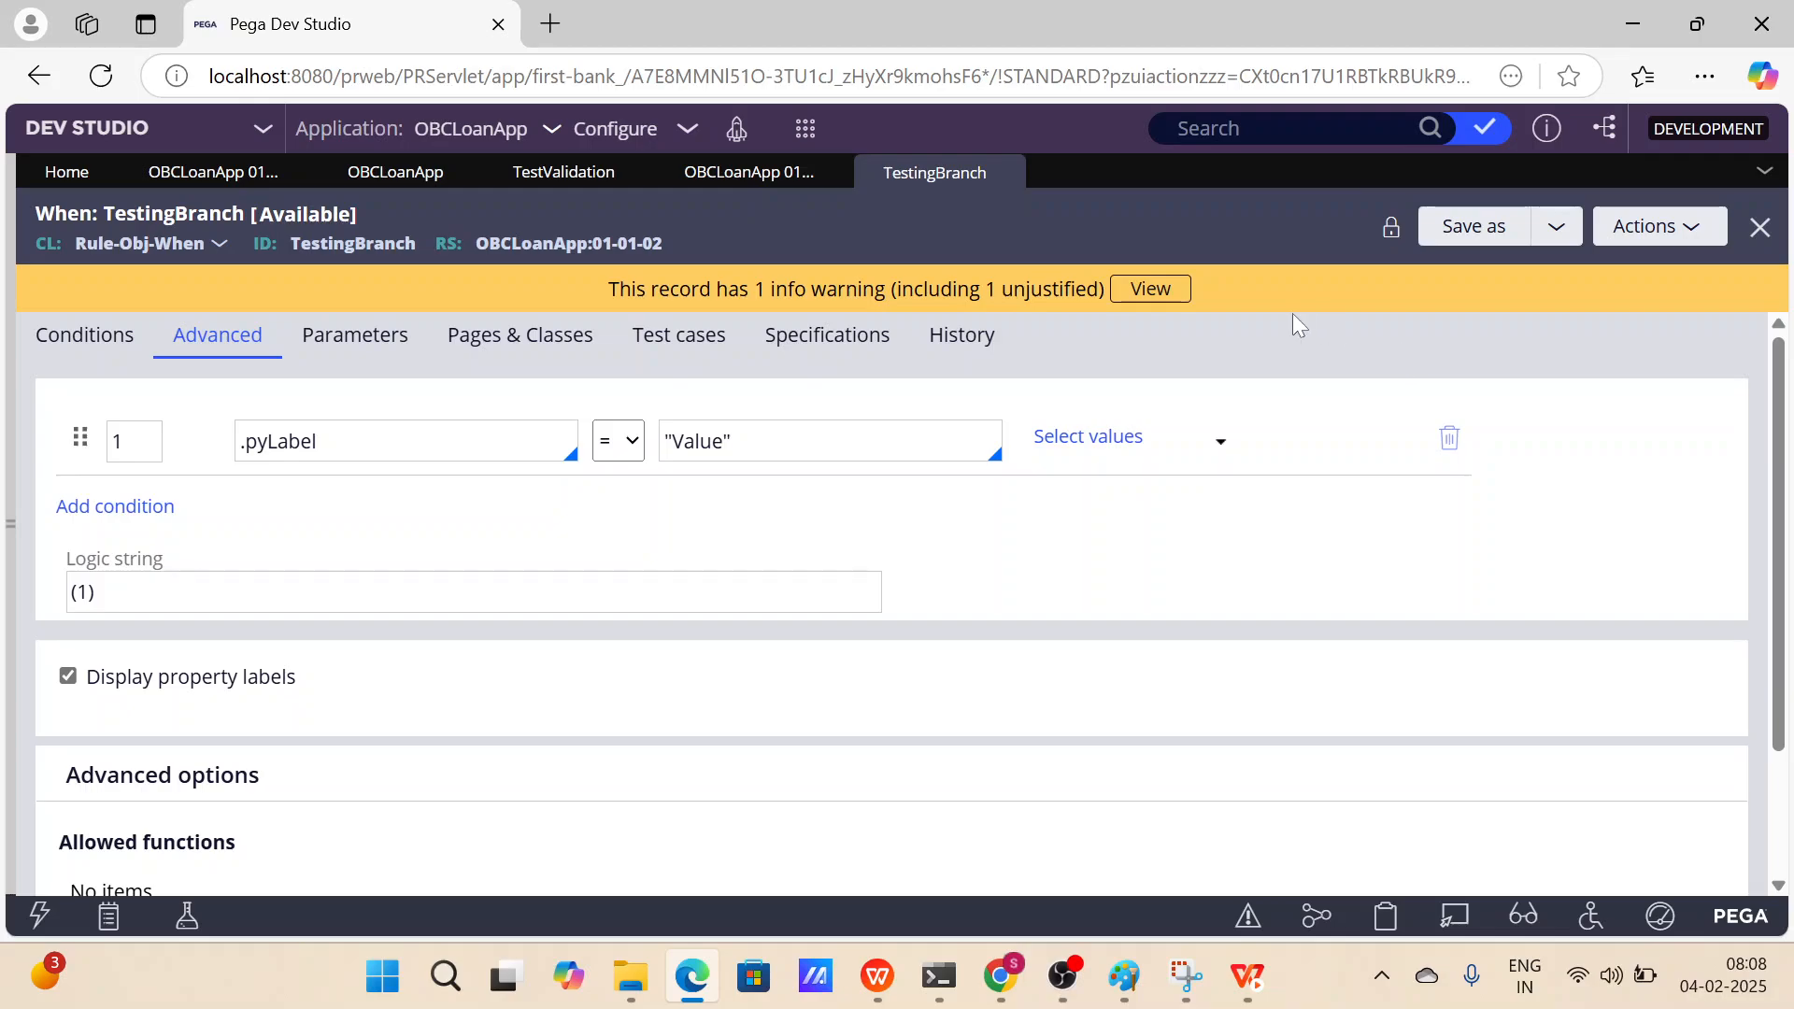
Try saving TestingBranch as a copy with no development branch in version 01-01-03, then discard the unsaved form.
left_click(1543, 248)
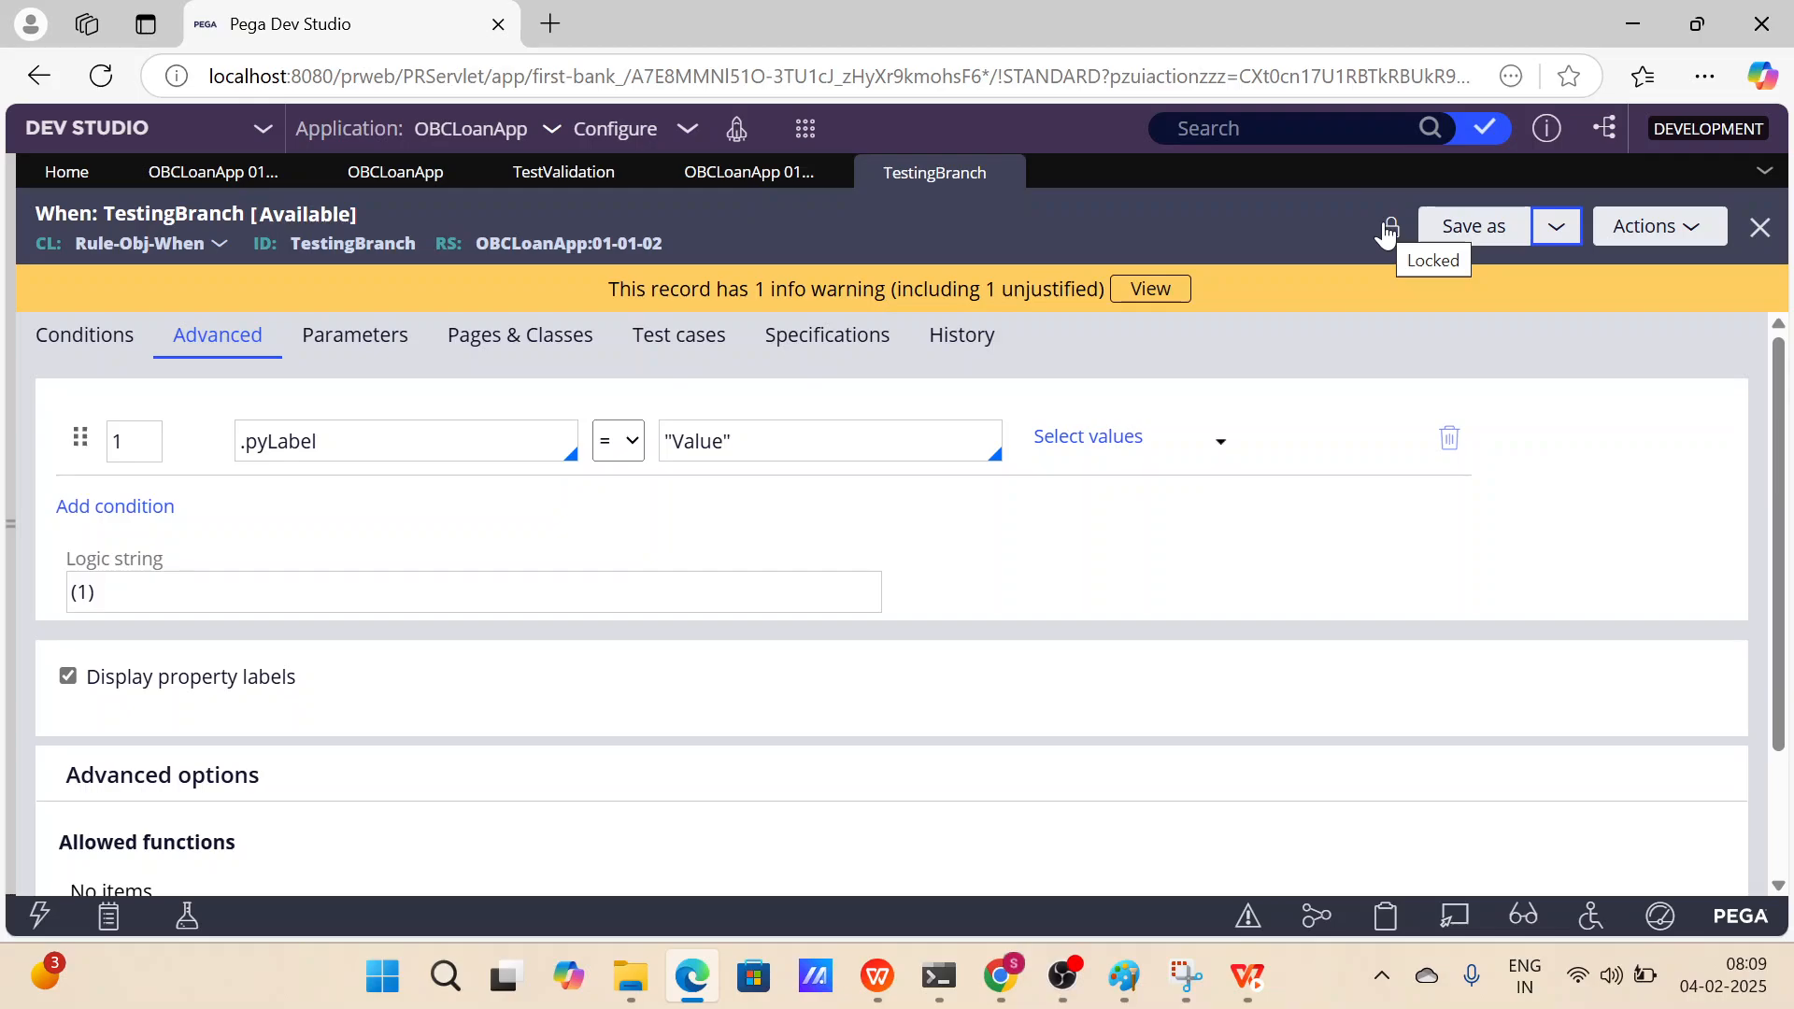
left_click(1494, 227)
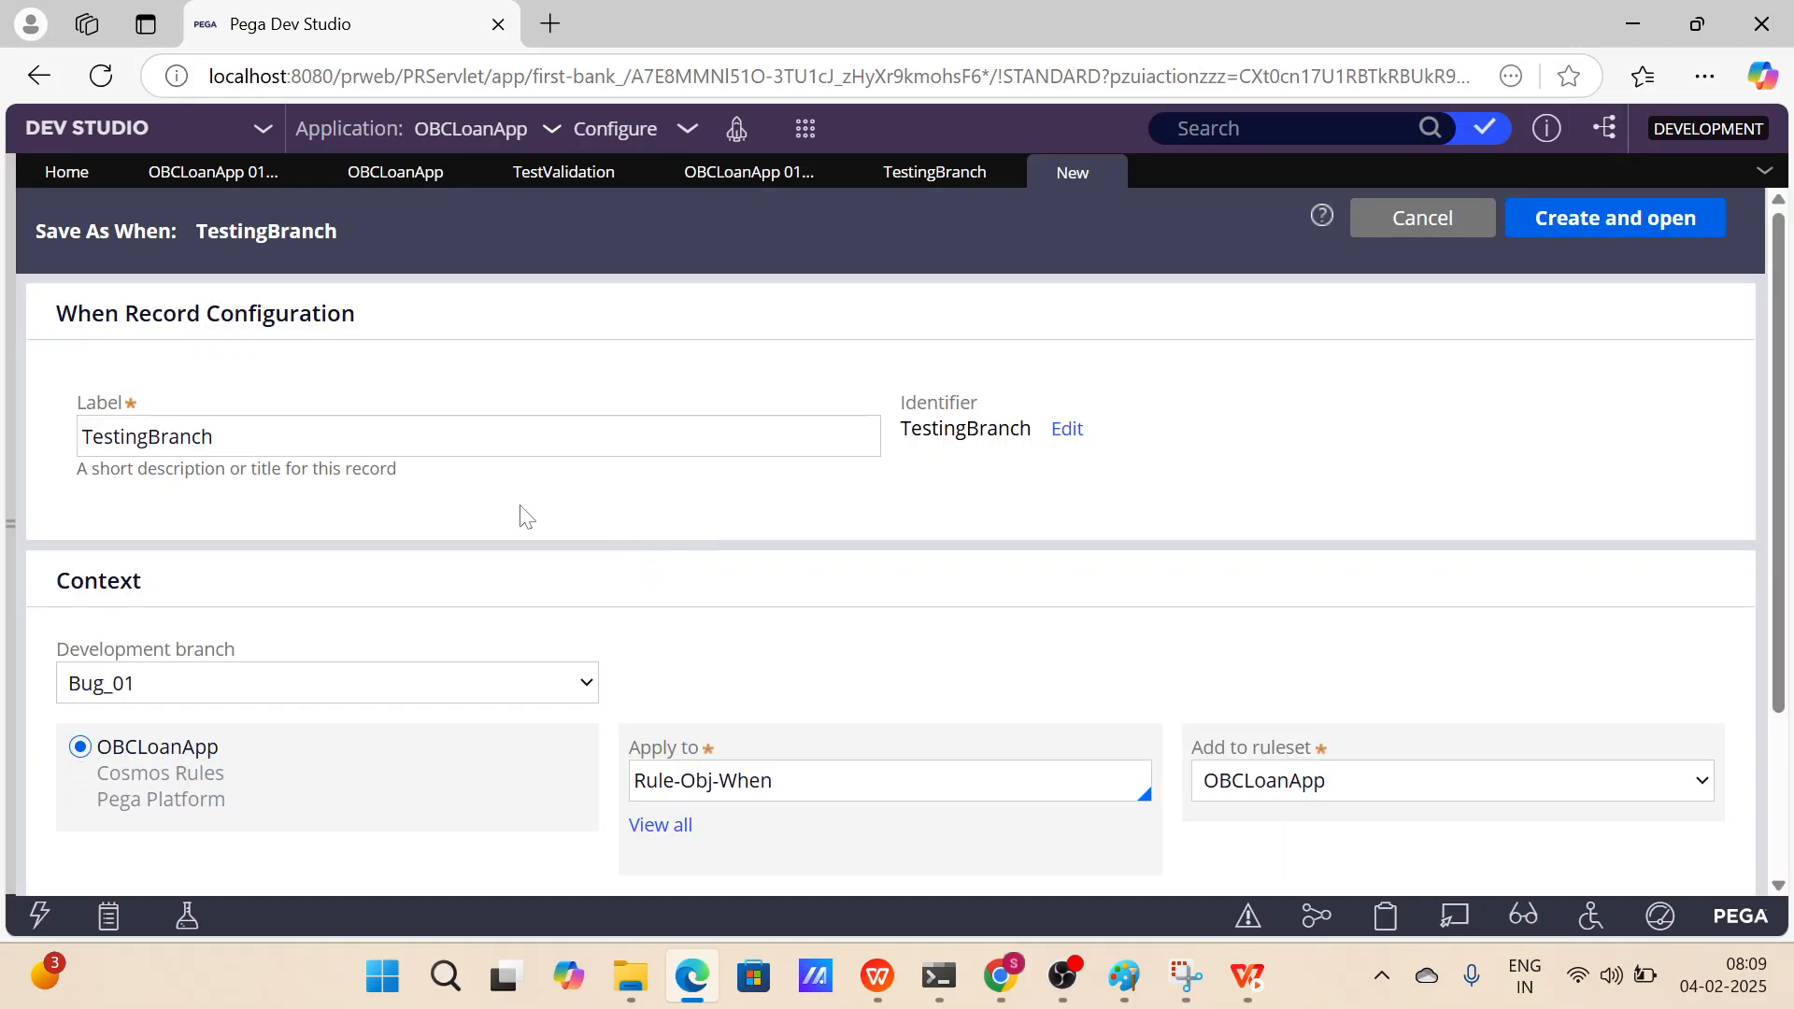
scroll(521, 510, "down", 2)
left_click(522, 509)
left_click_drag(261, 487, 53, 491)
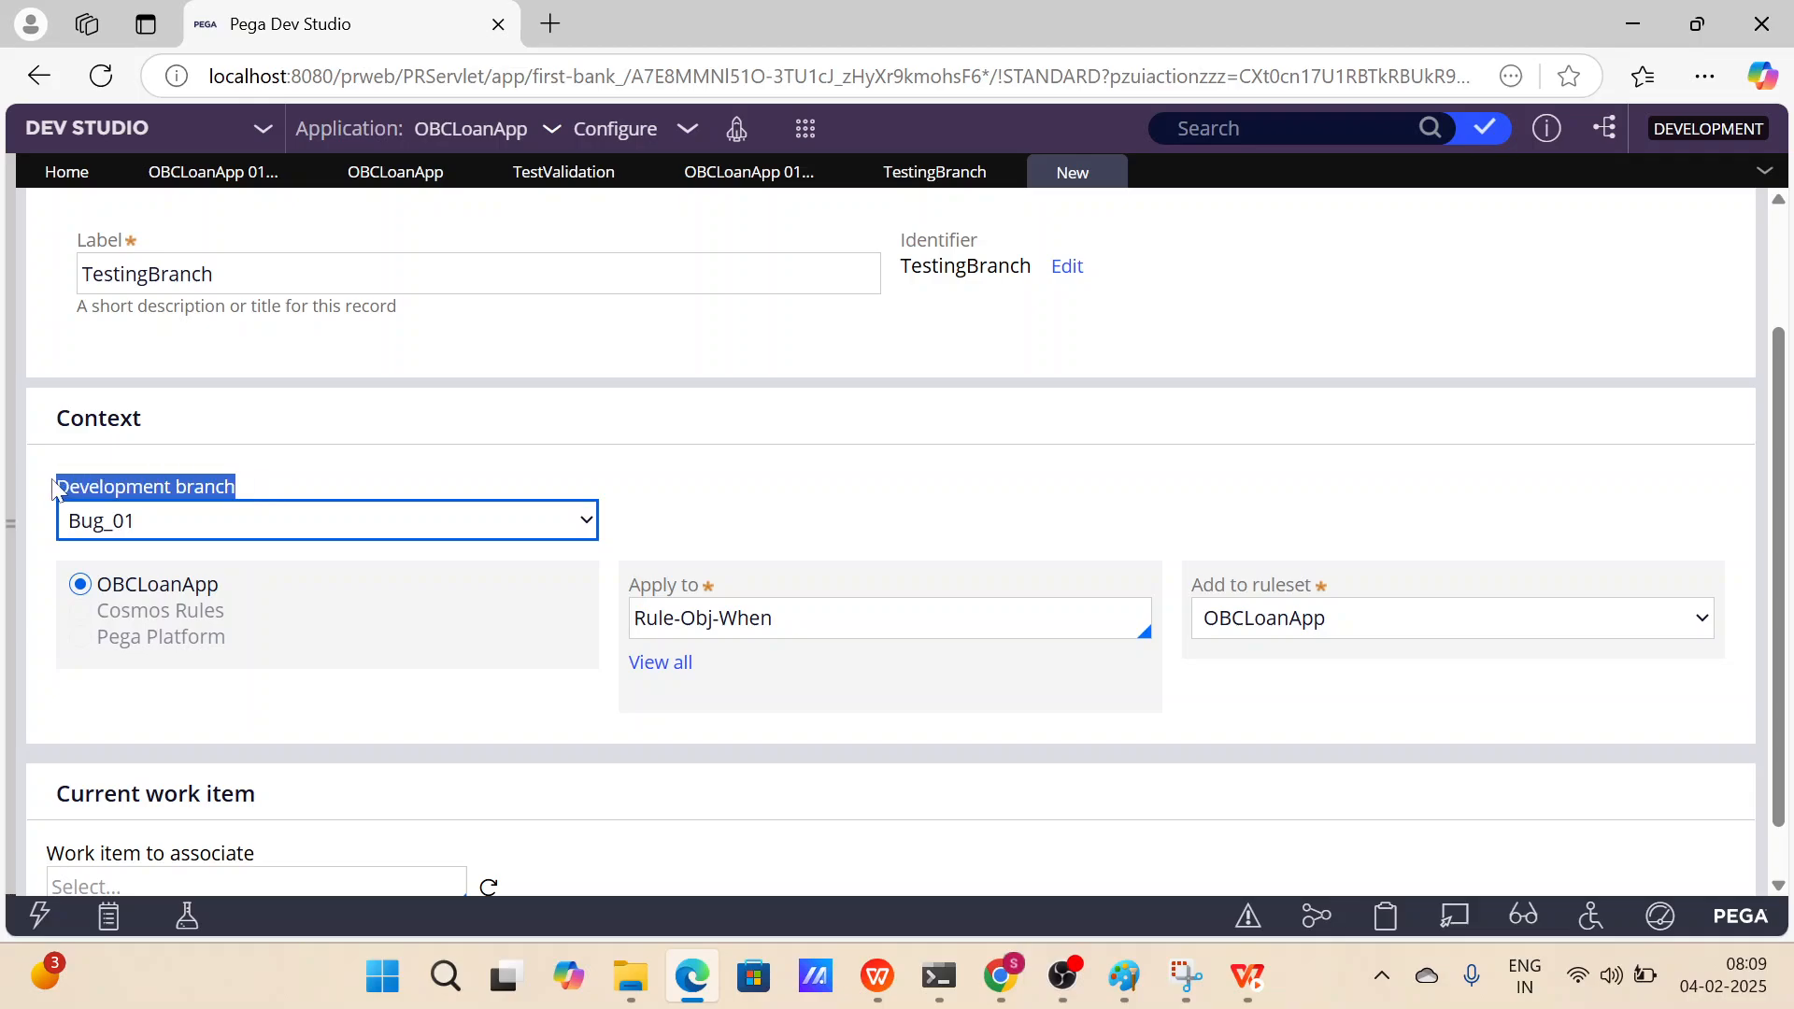
left_click(487, 493)
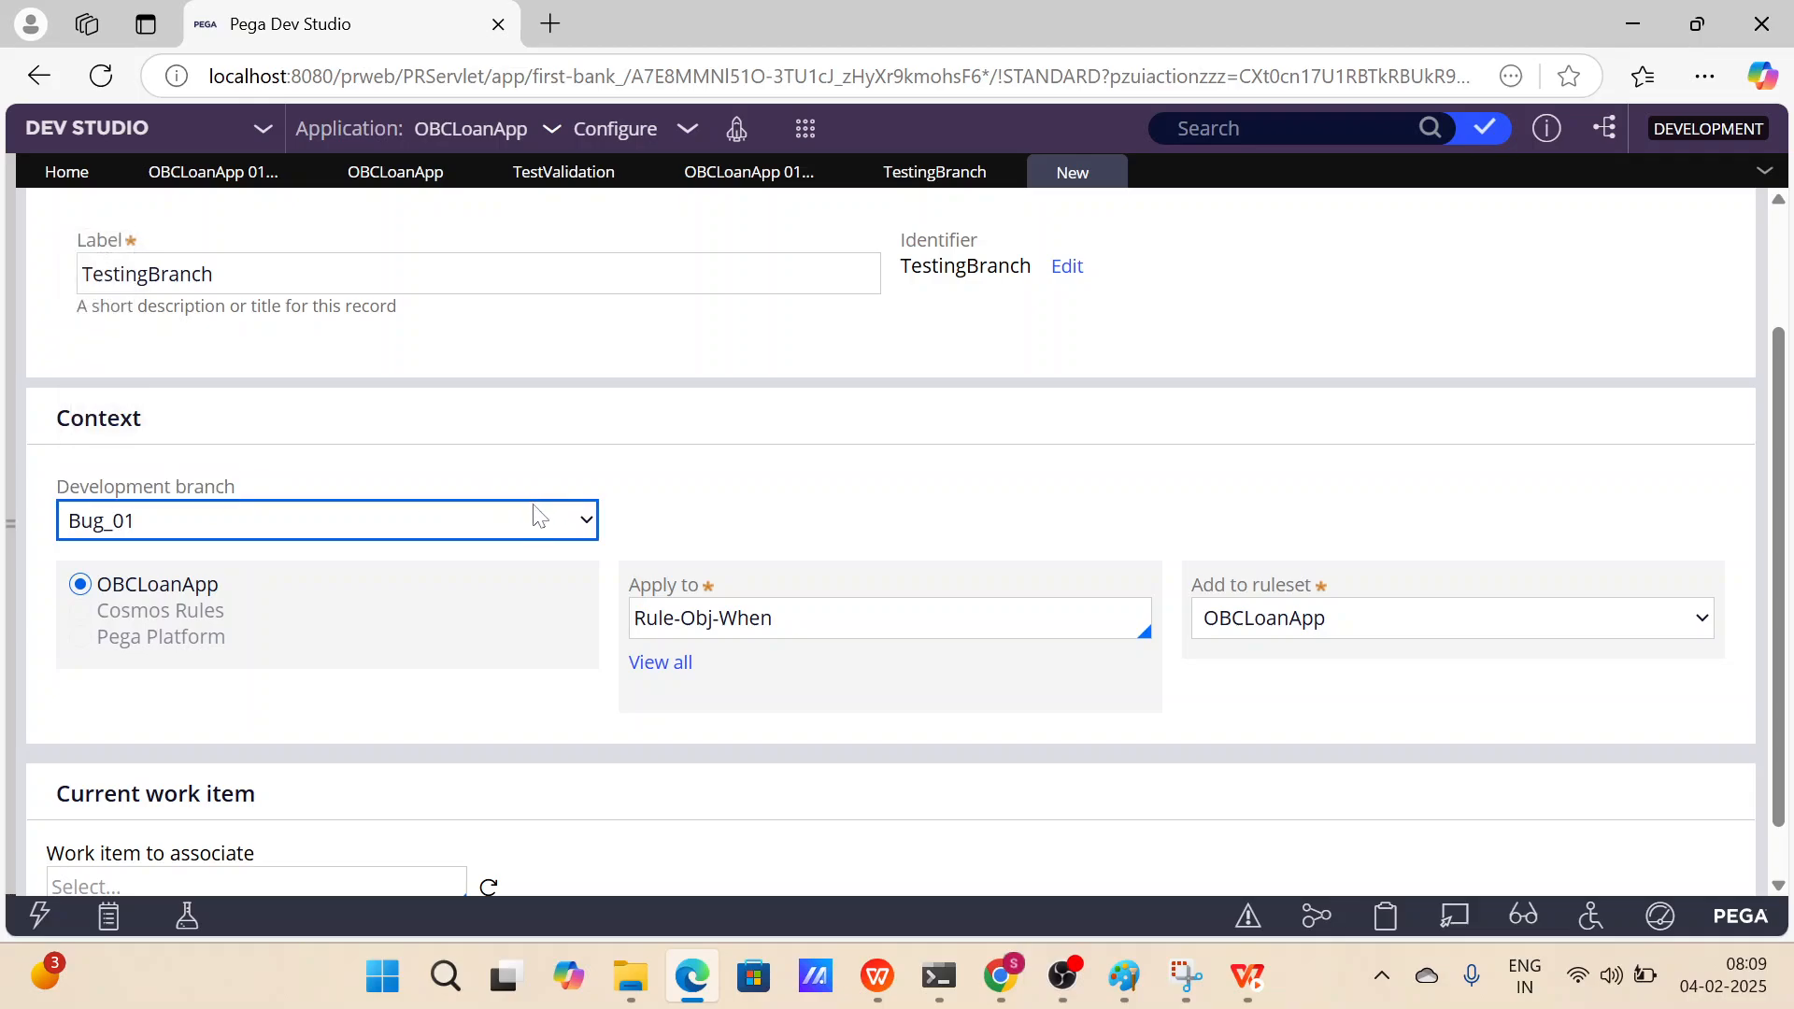
left_click(497, 536)
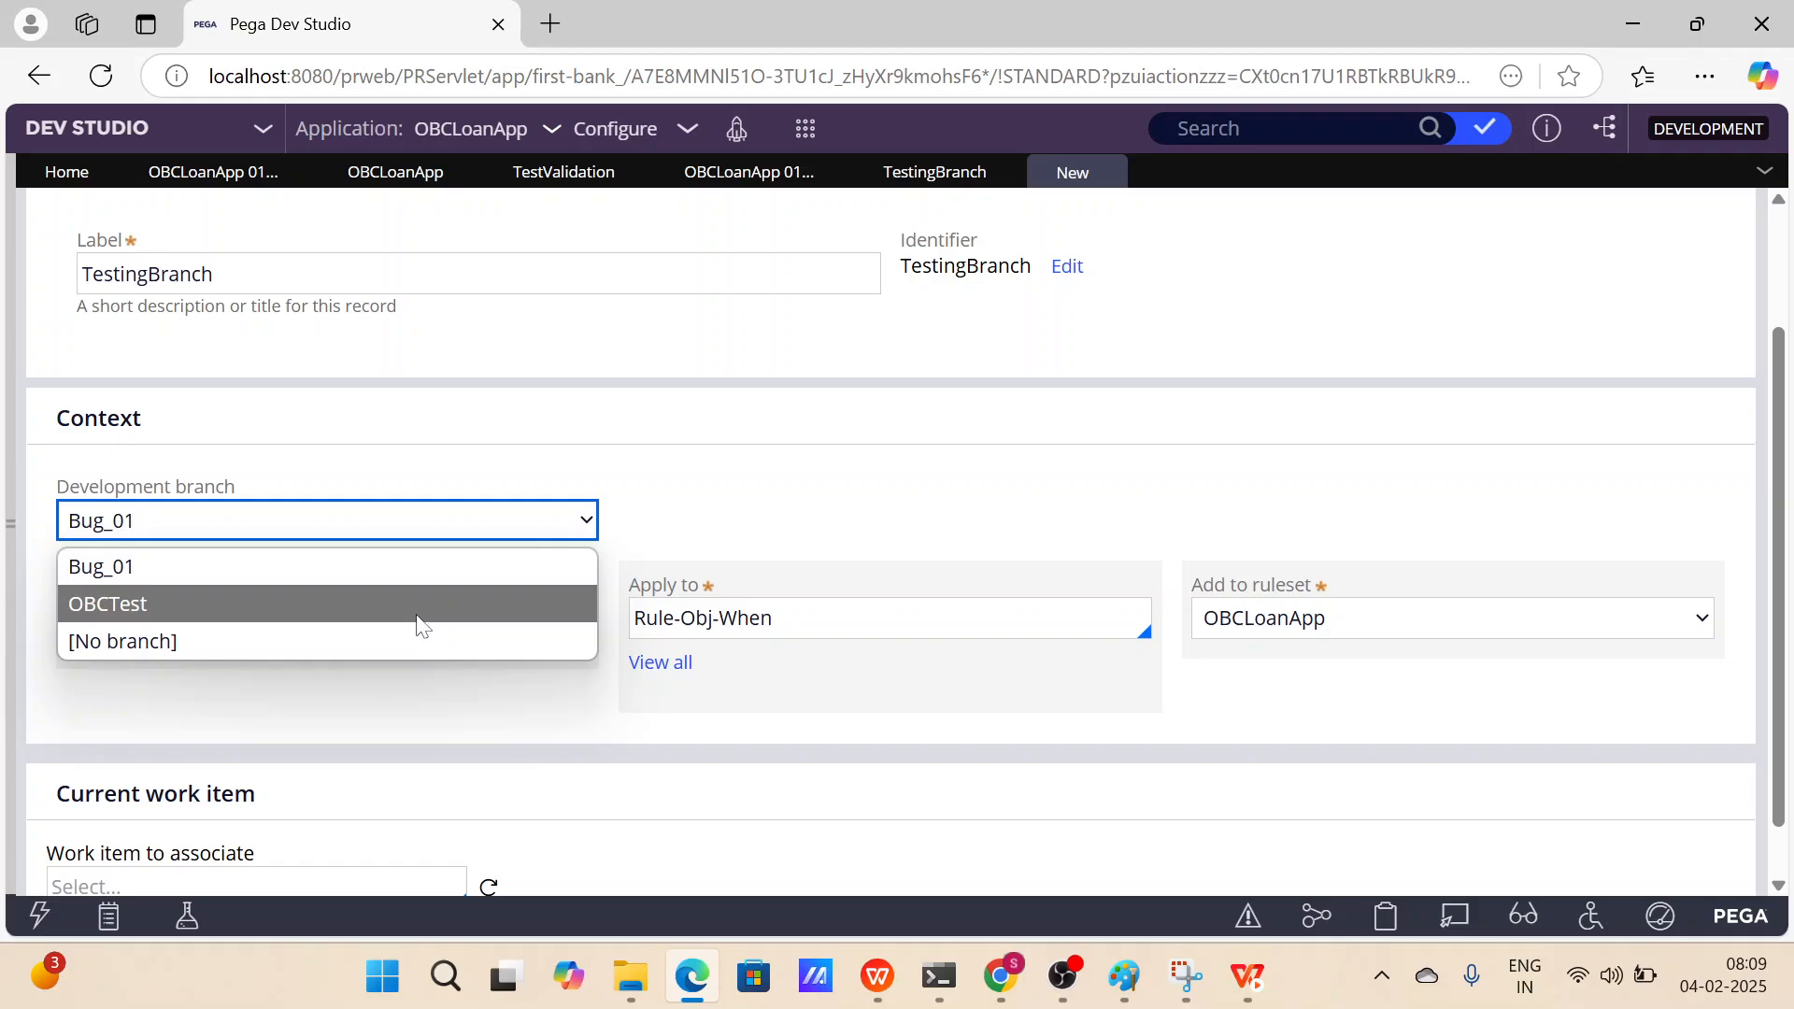
left_click(417, 641)
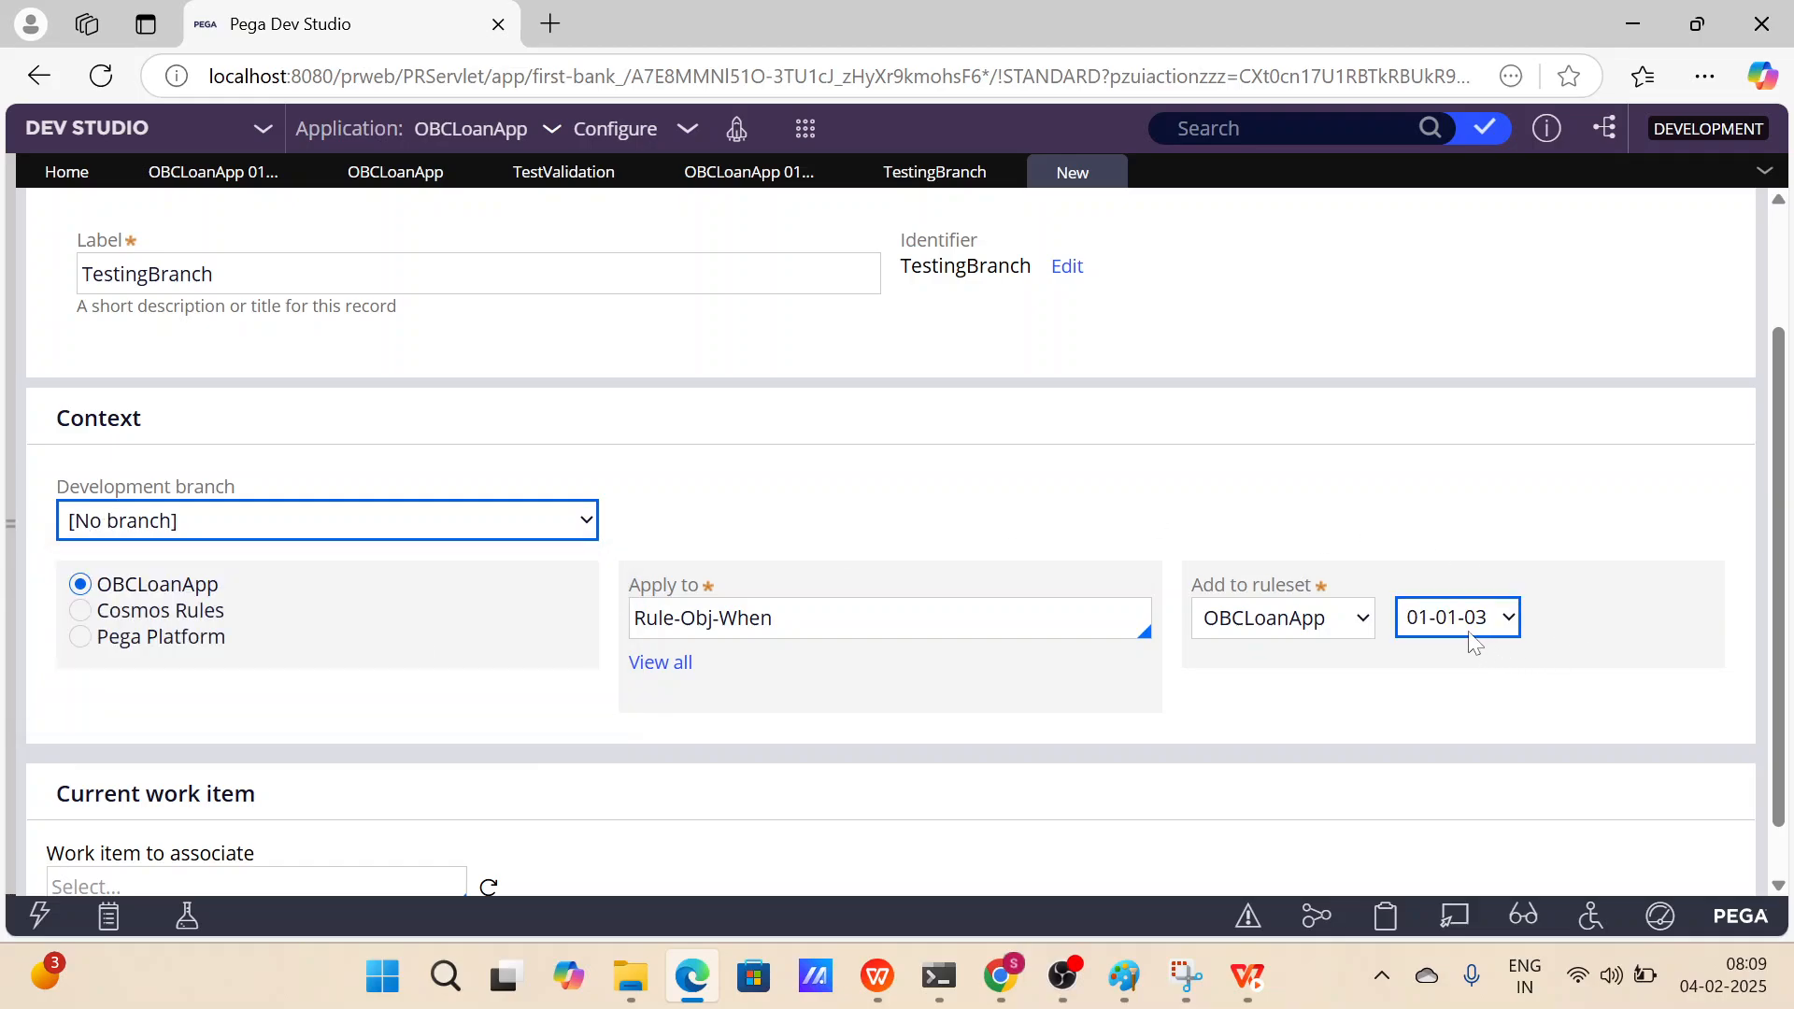
scroll(1467, 645, "up", 1)
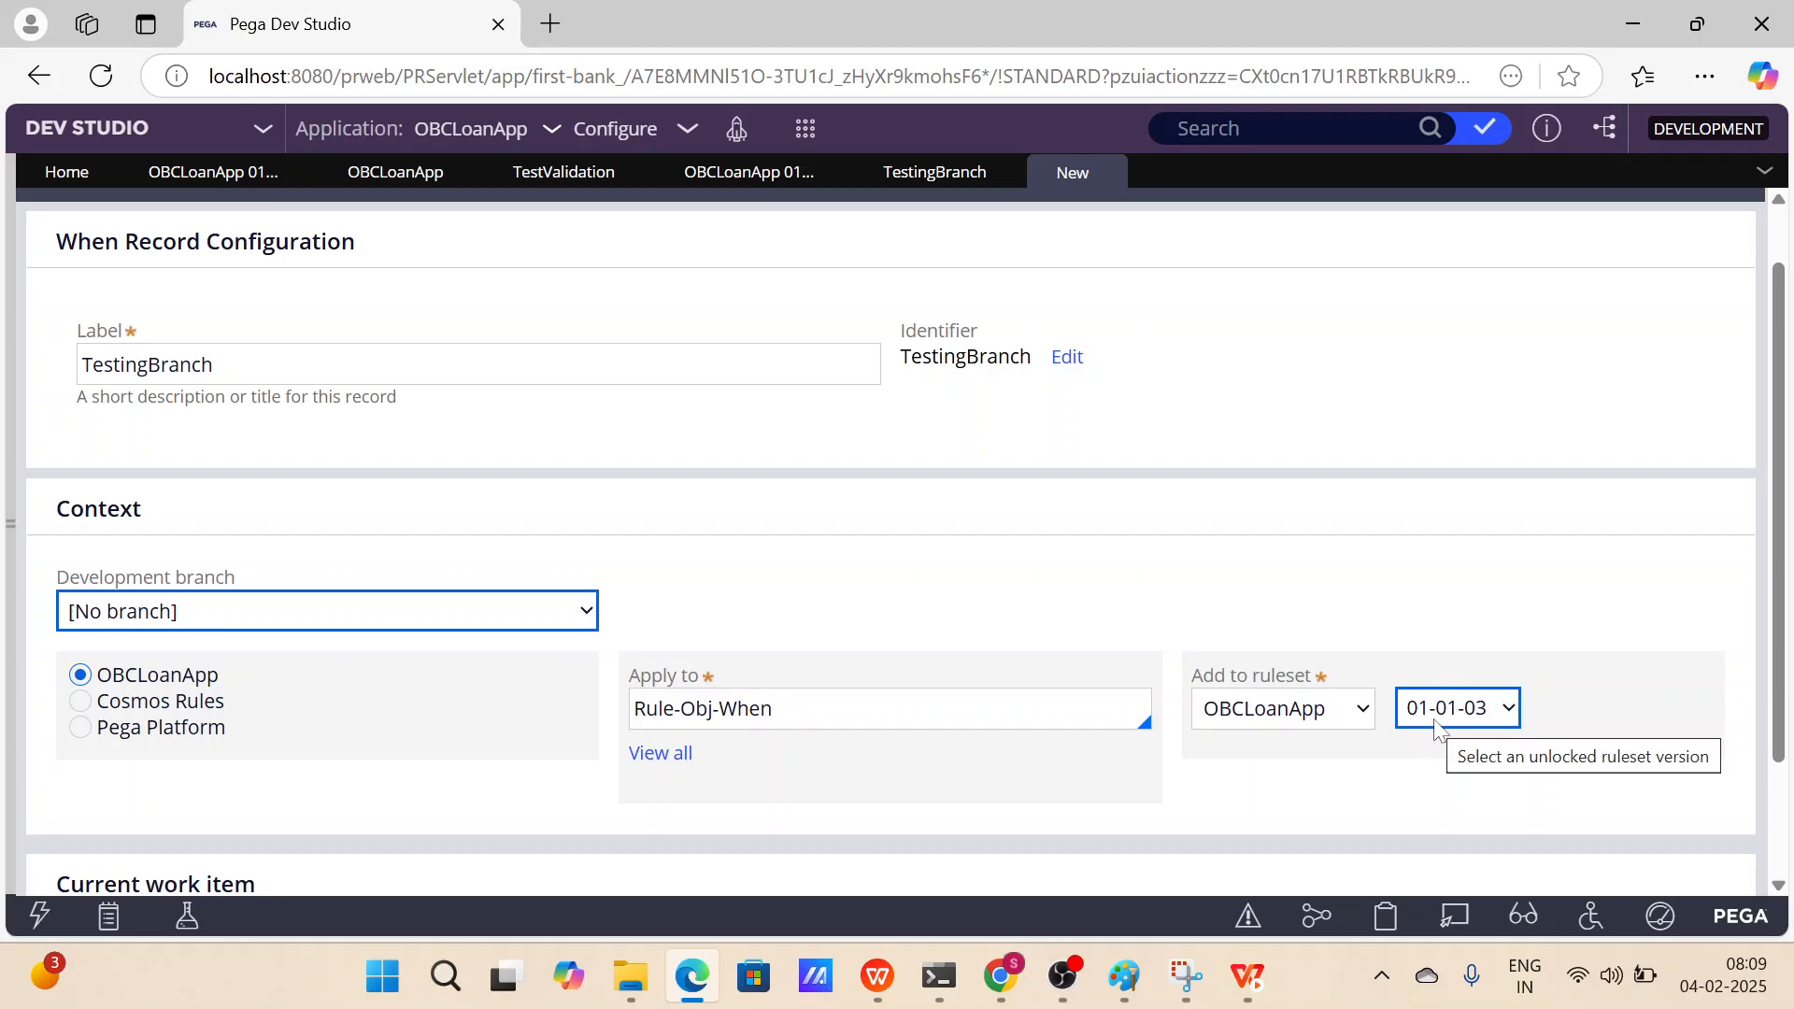
scroll(1373, 641, "up", 1)
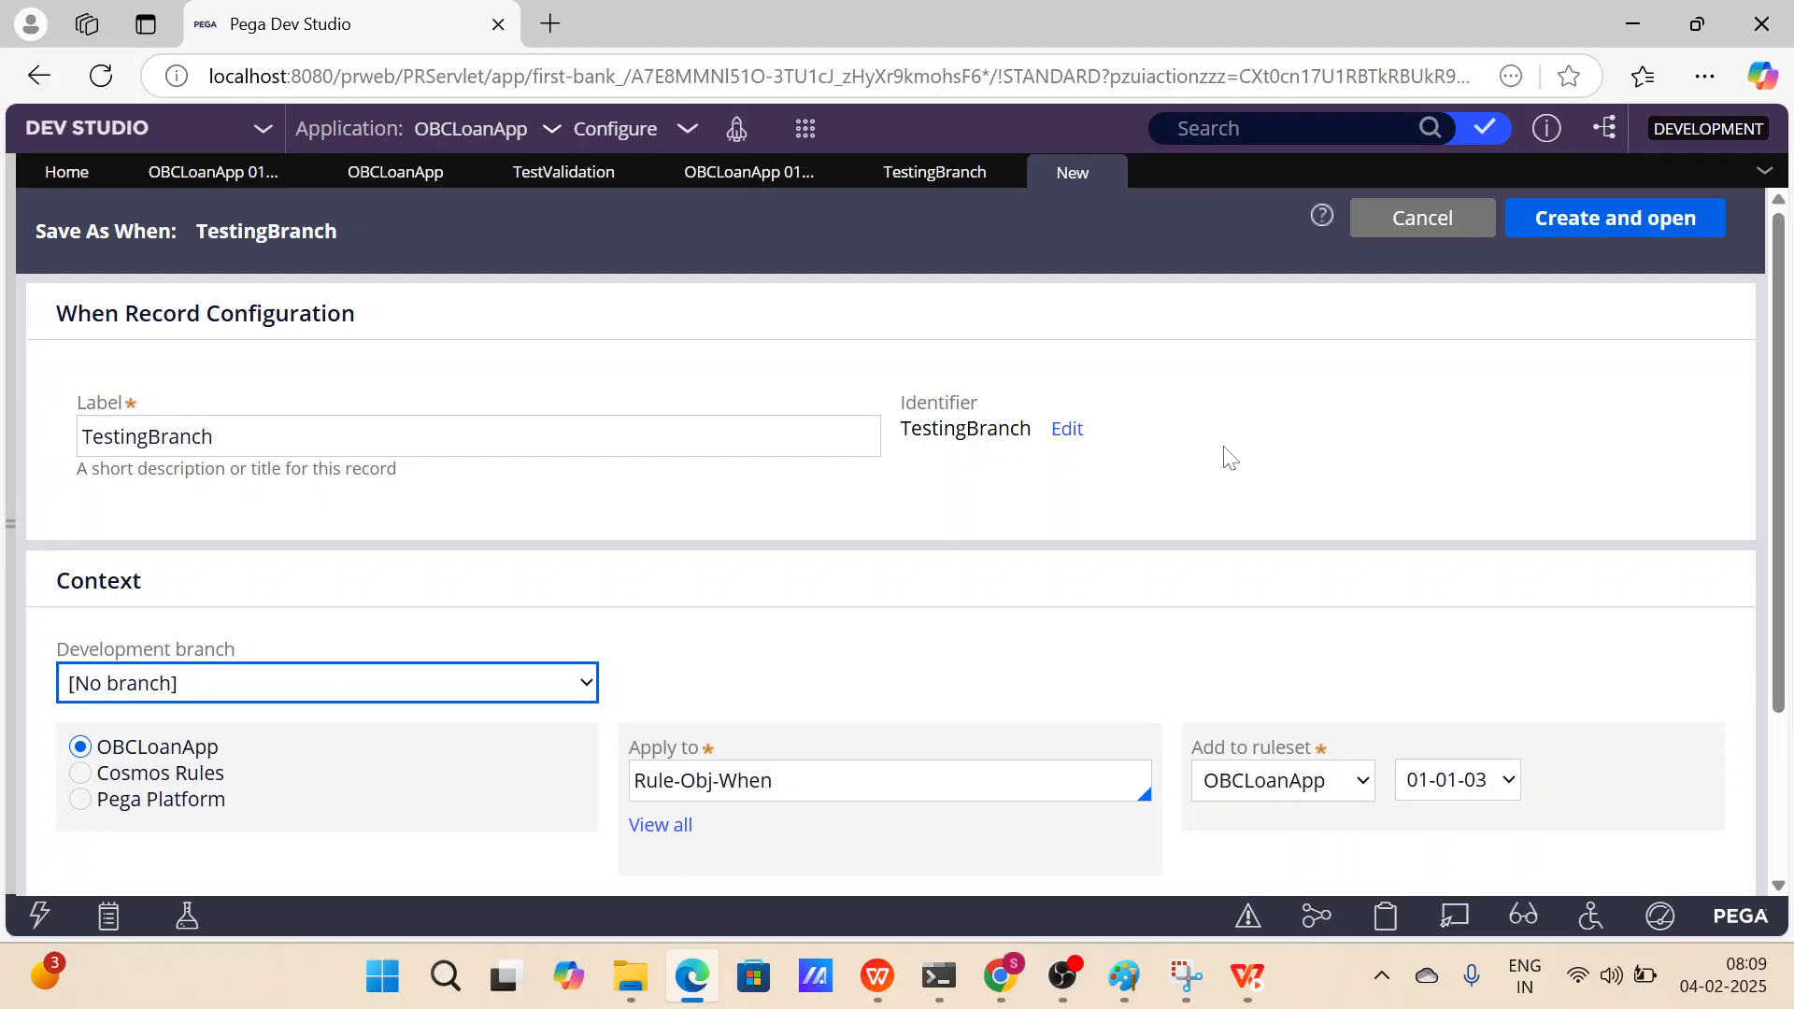
left_click(1113, 171)
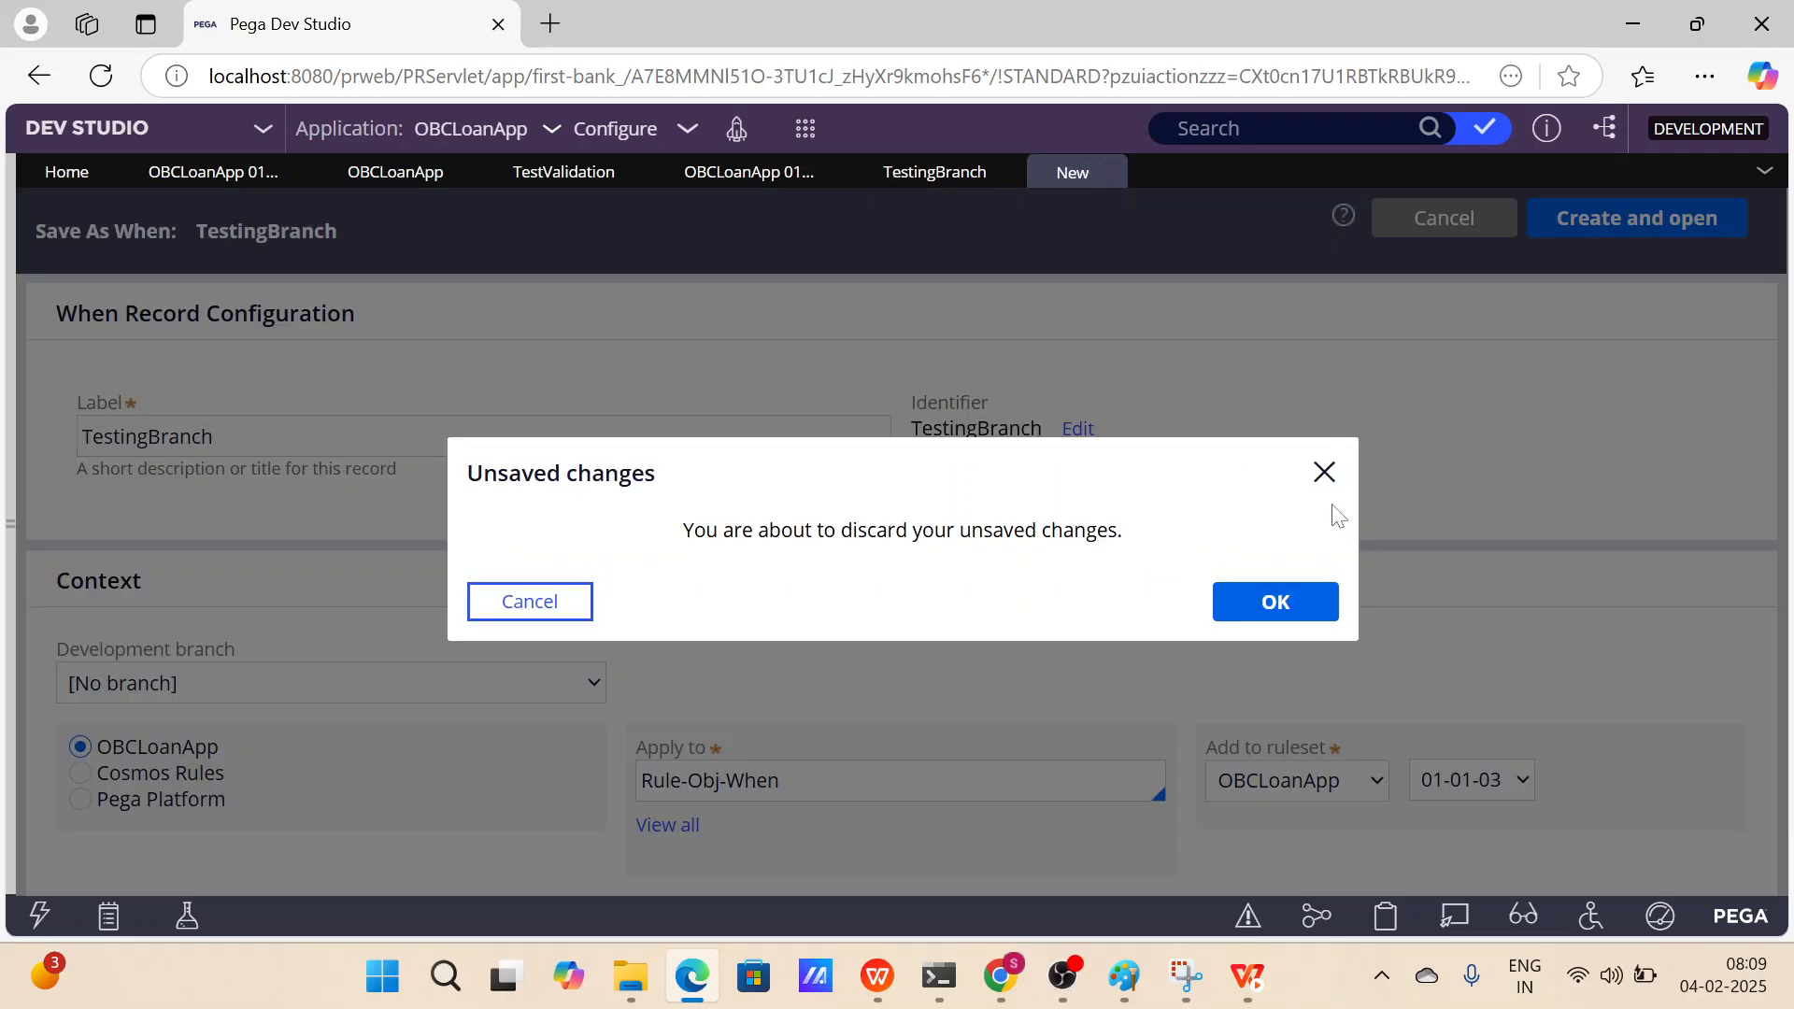
left_click(1281, 603)
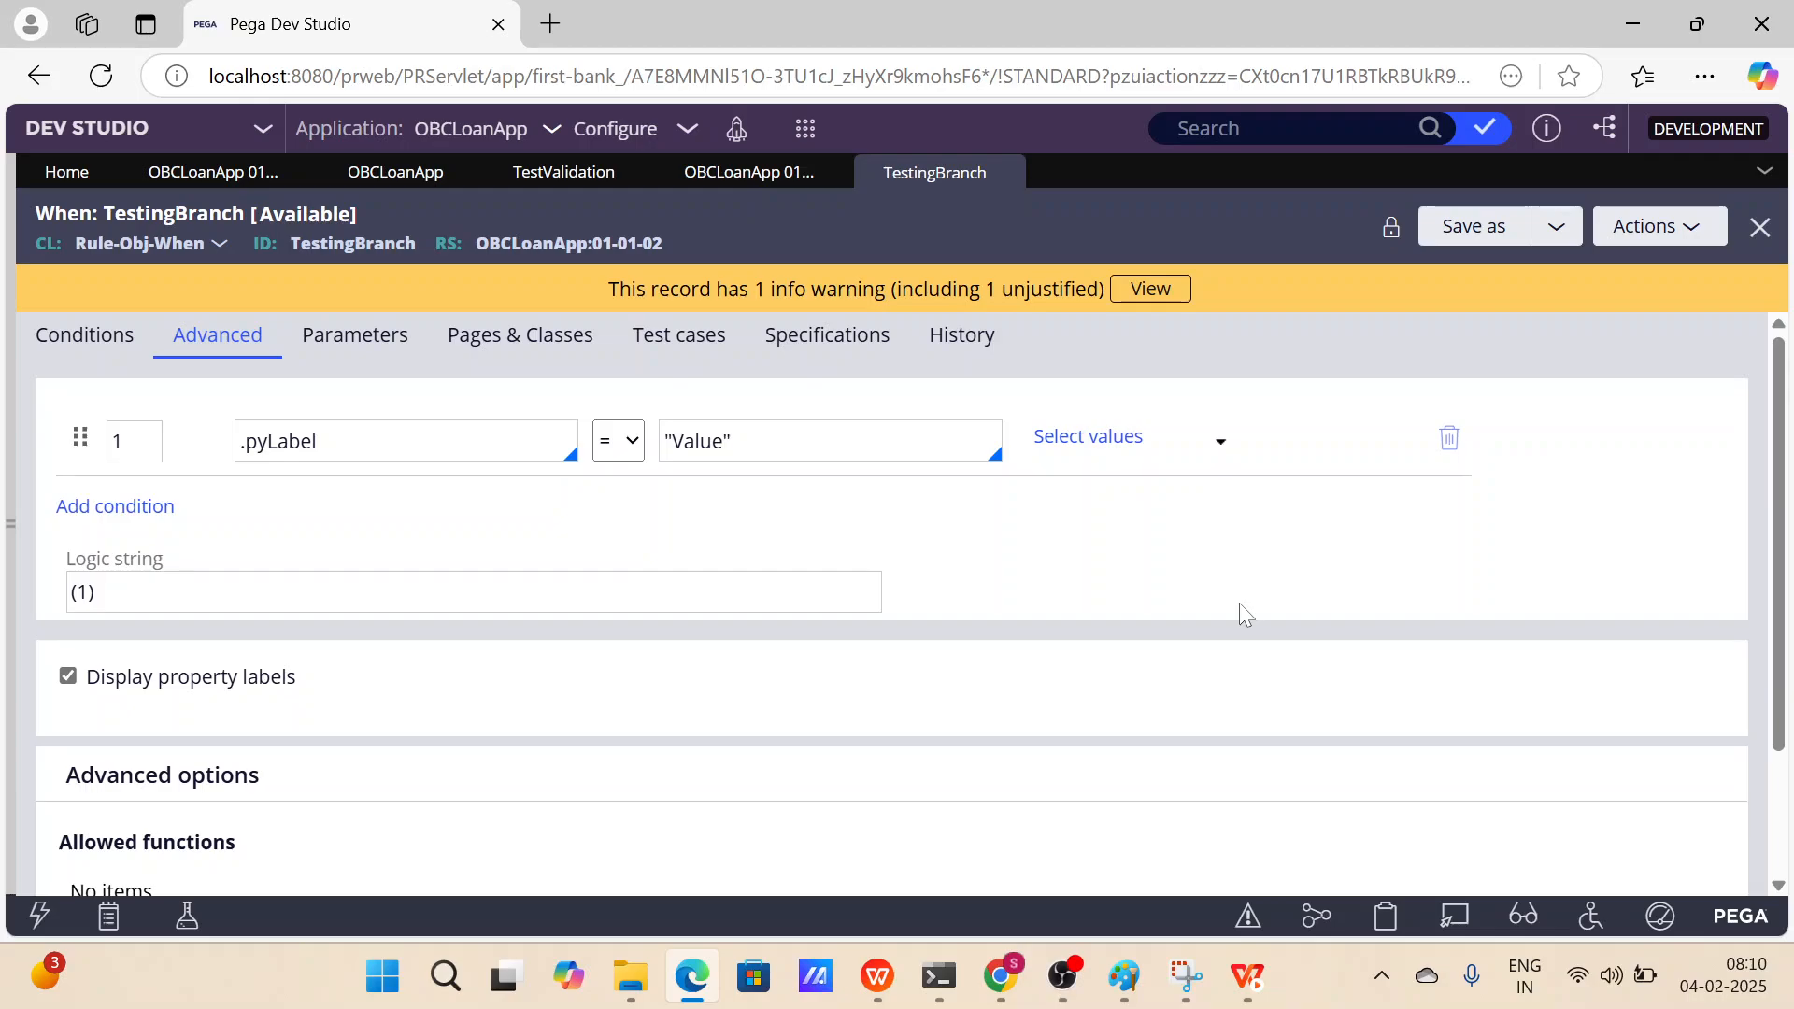
Return to the TestValidation activity rule and examine its header.
left_click(740, 178)
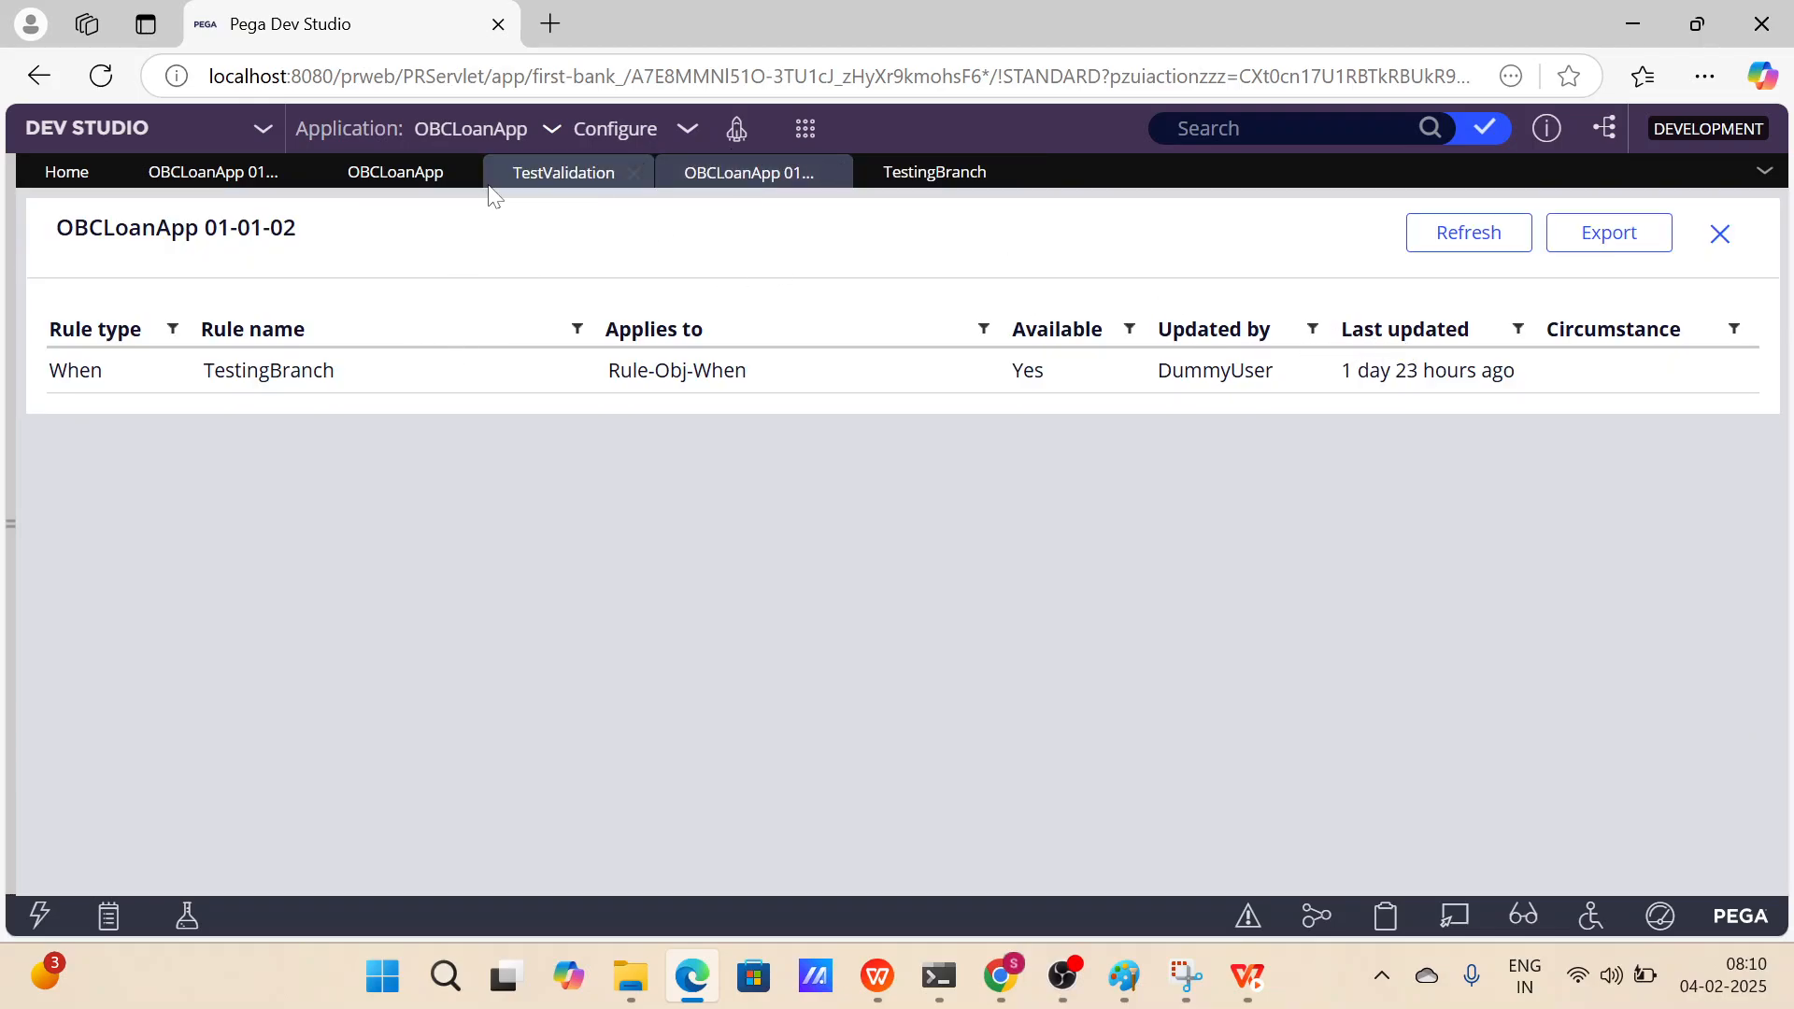
left_click(552, 174)
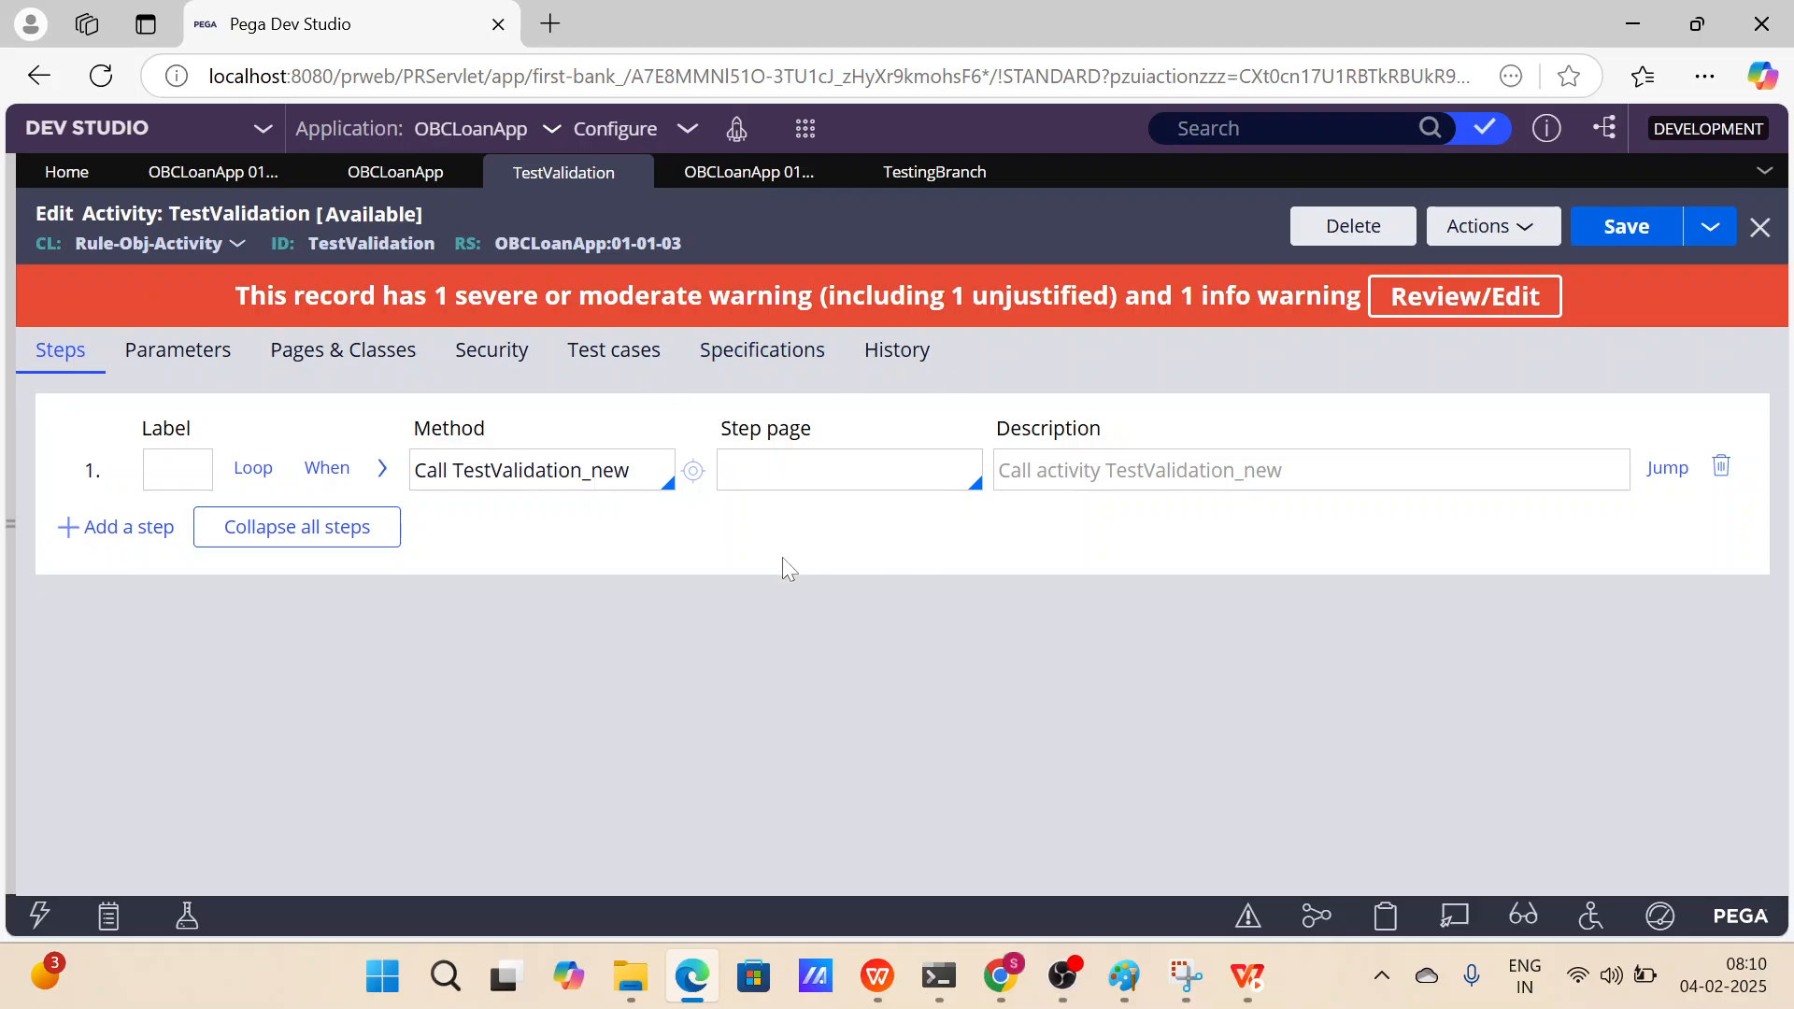
triple_click(703, 237)
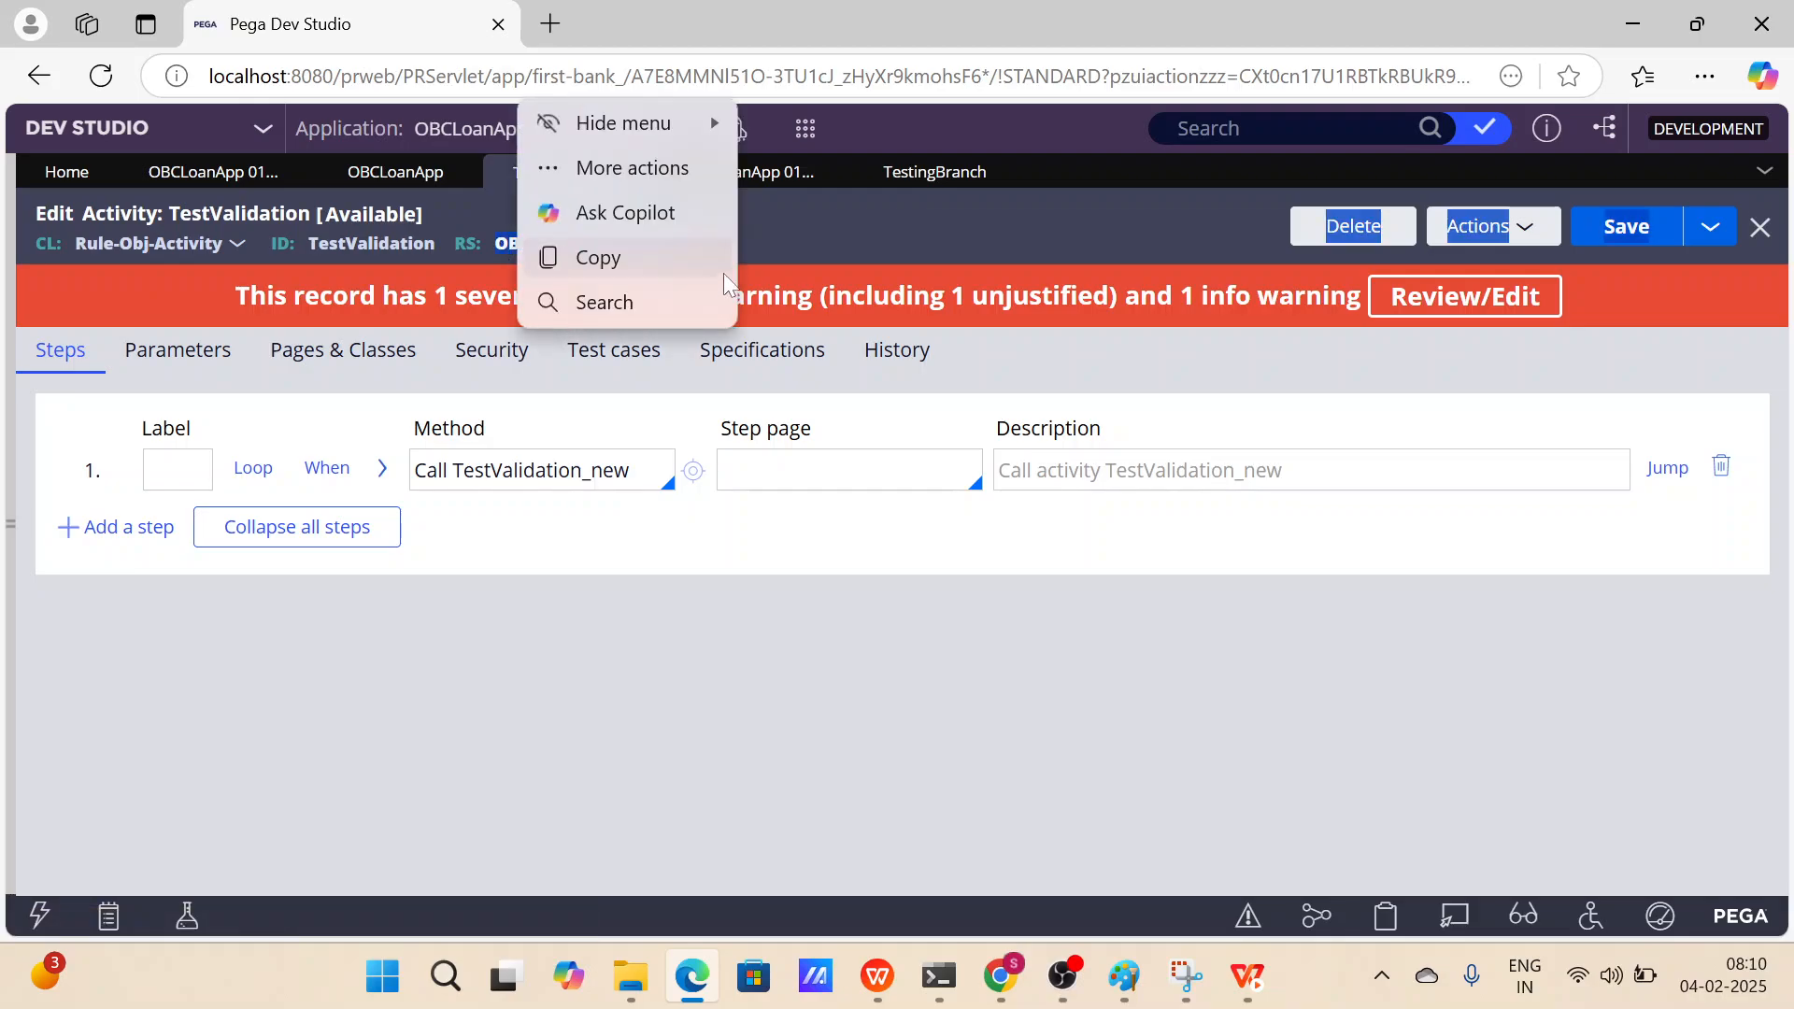
left_click(1515, 660)
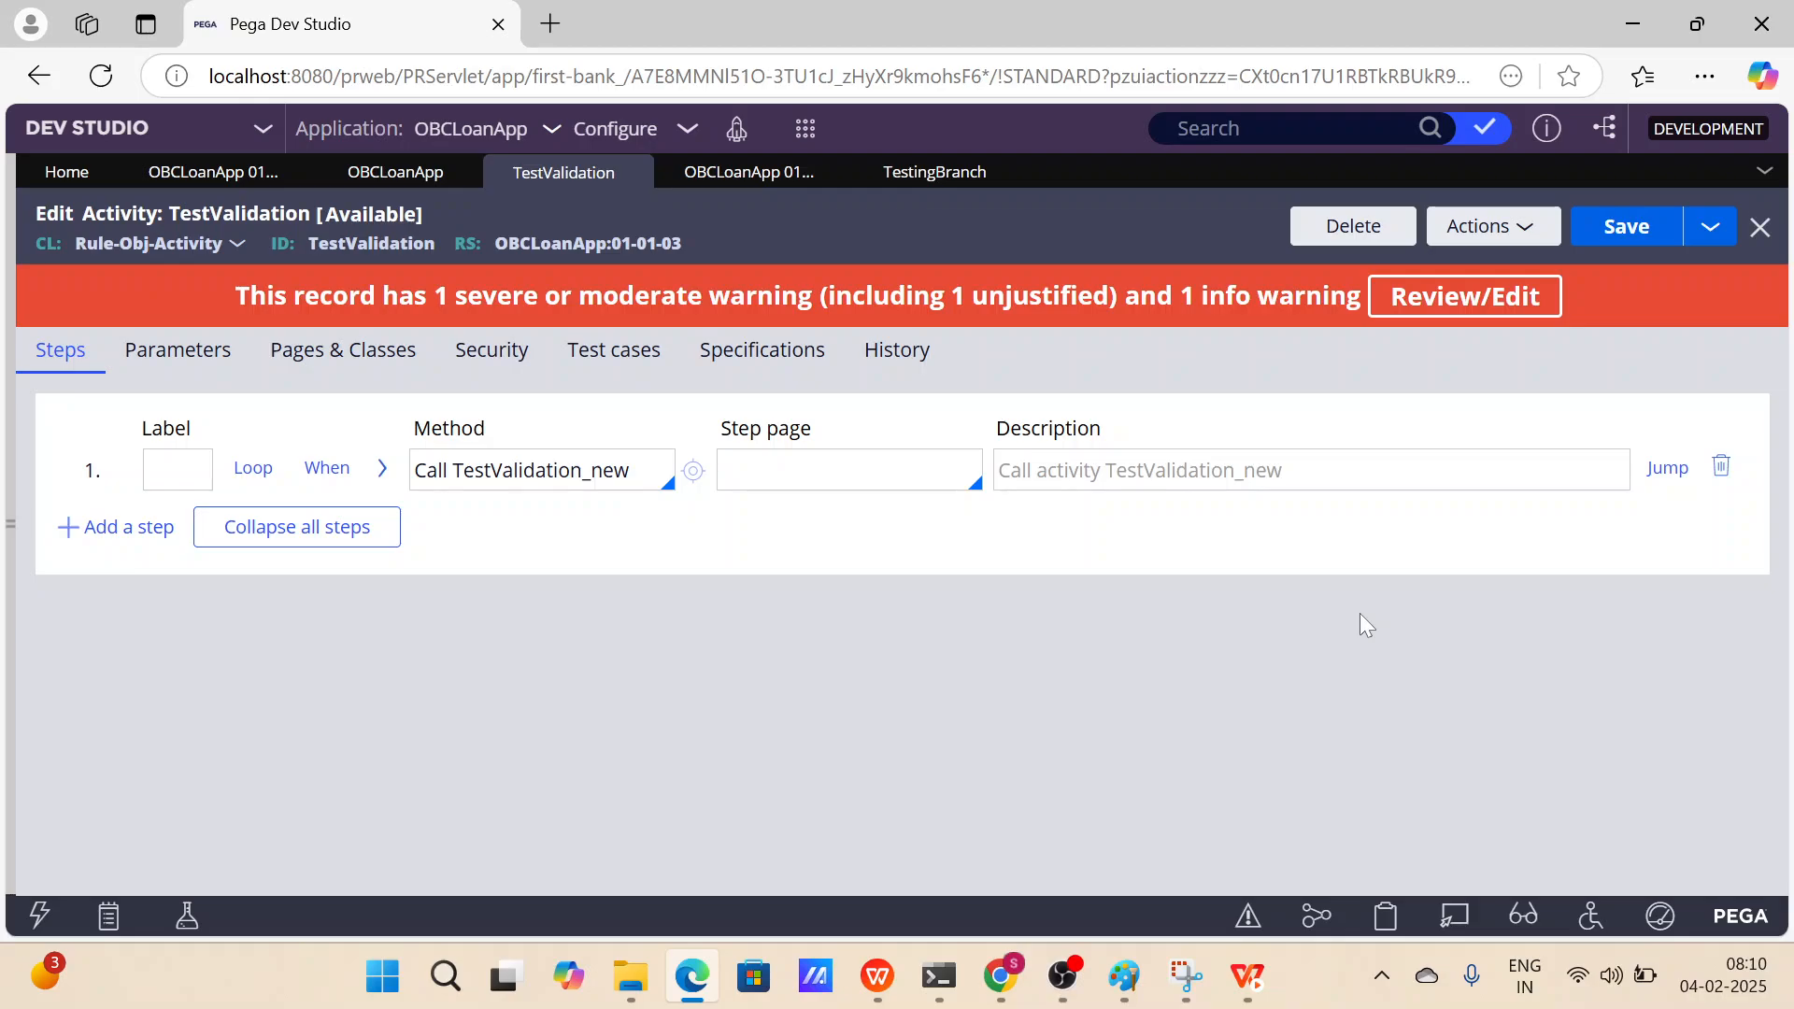
Open the DummyUser operator record, enable Allow rule check out in its security settings, and save.
left_click(11, 541)
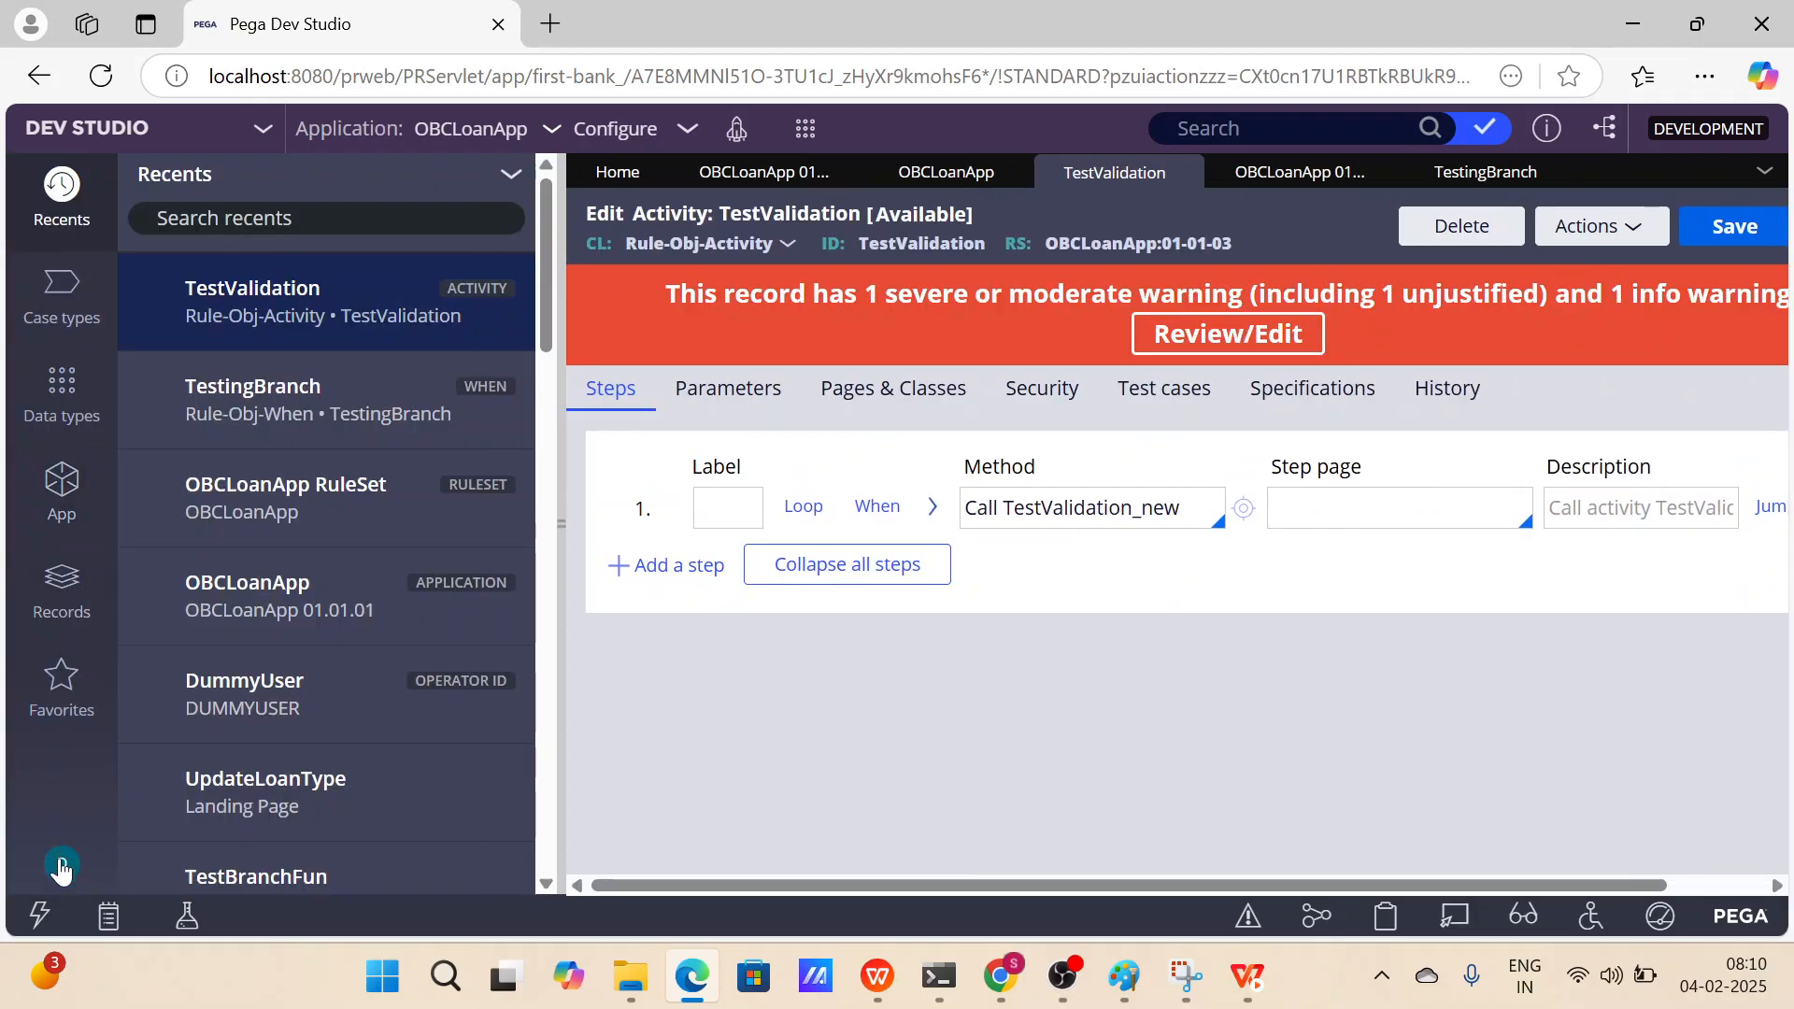
left_click(58, 861)
left_click(131, 717)
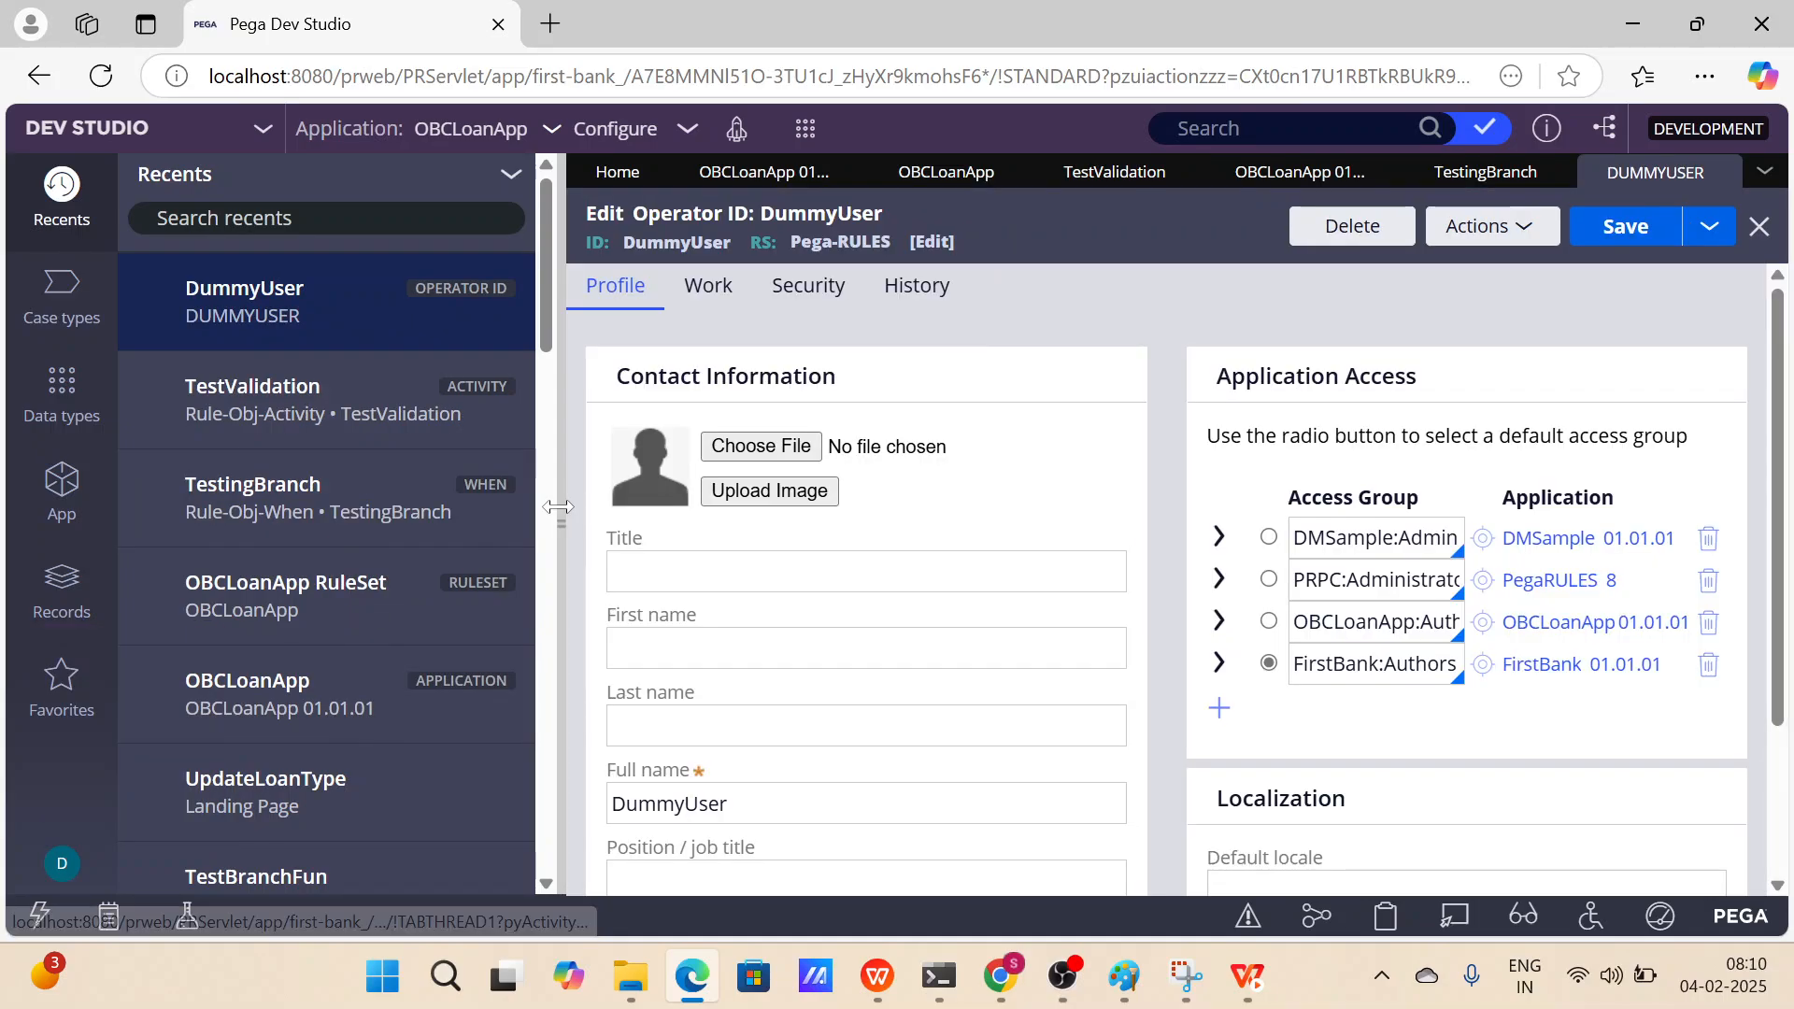
left_click(558, 506)
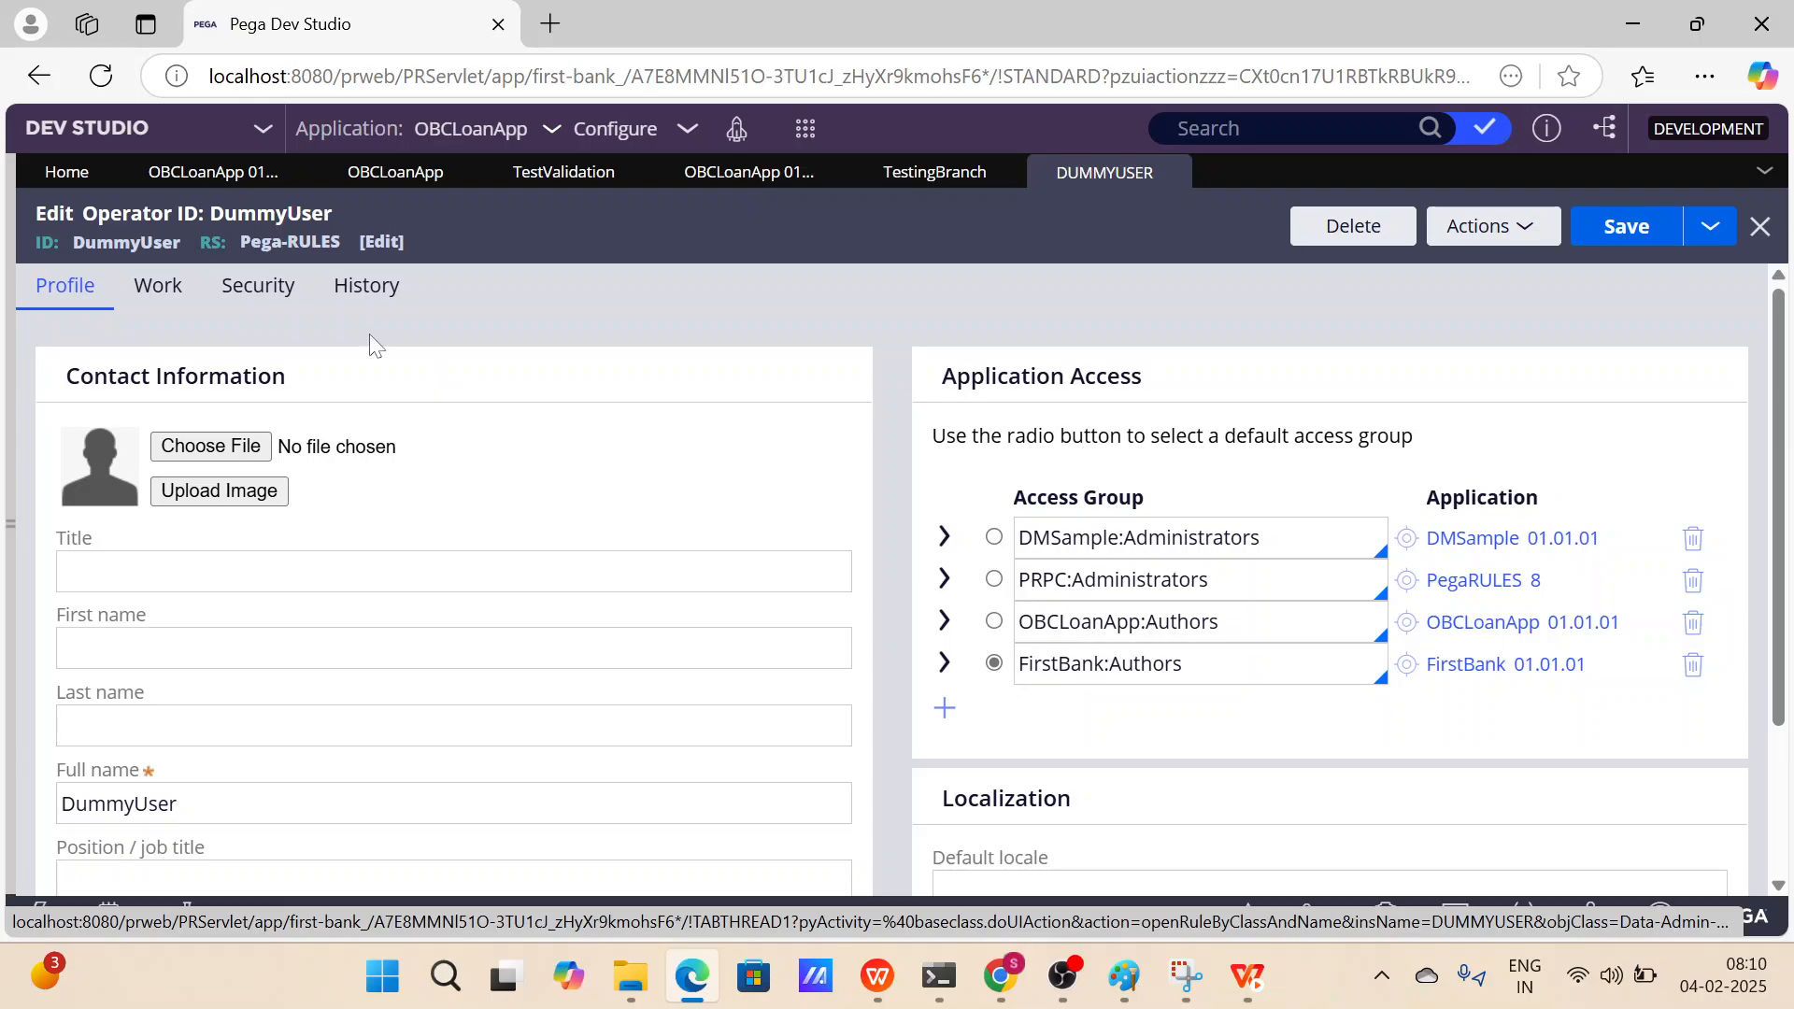
left_click(289, 313)
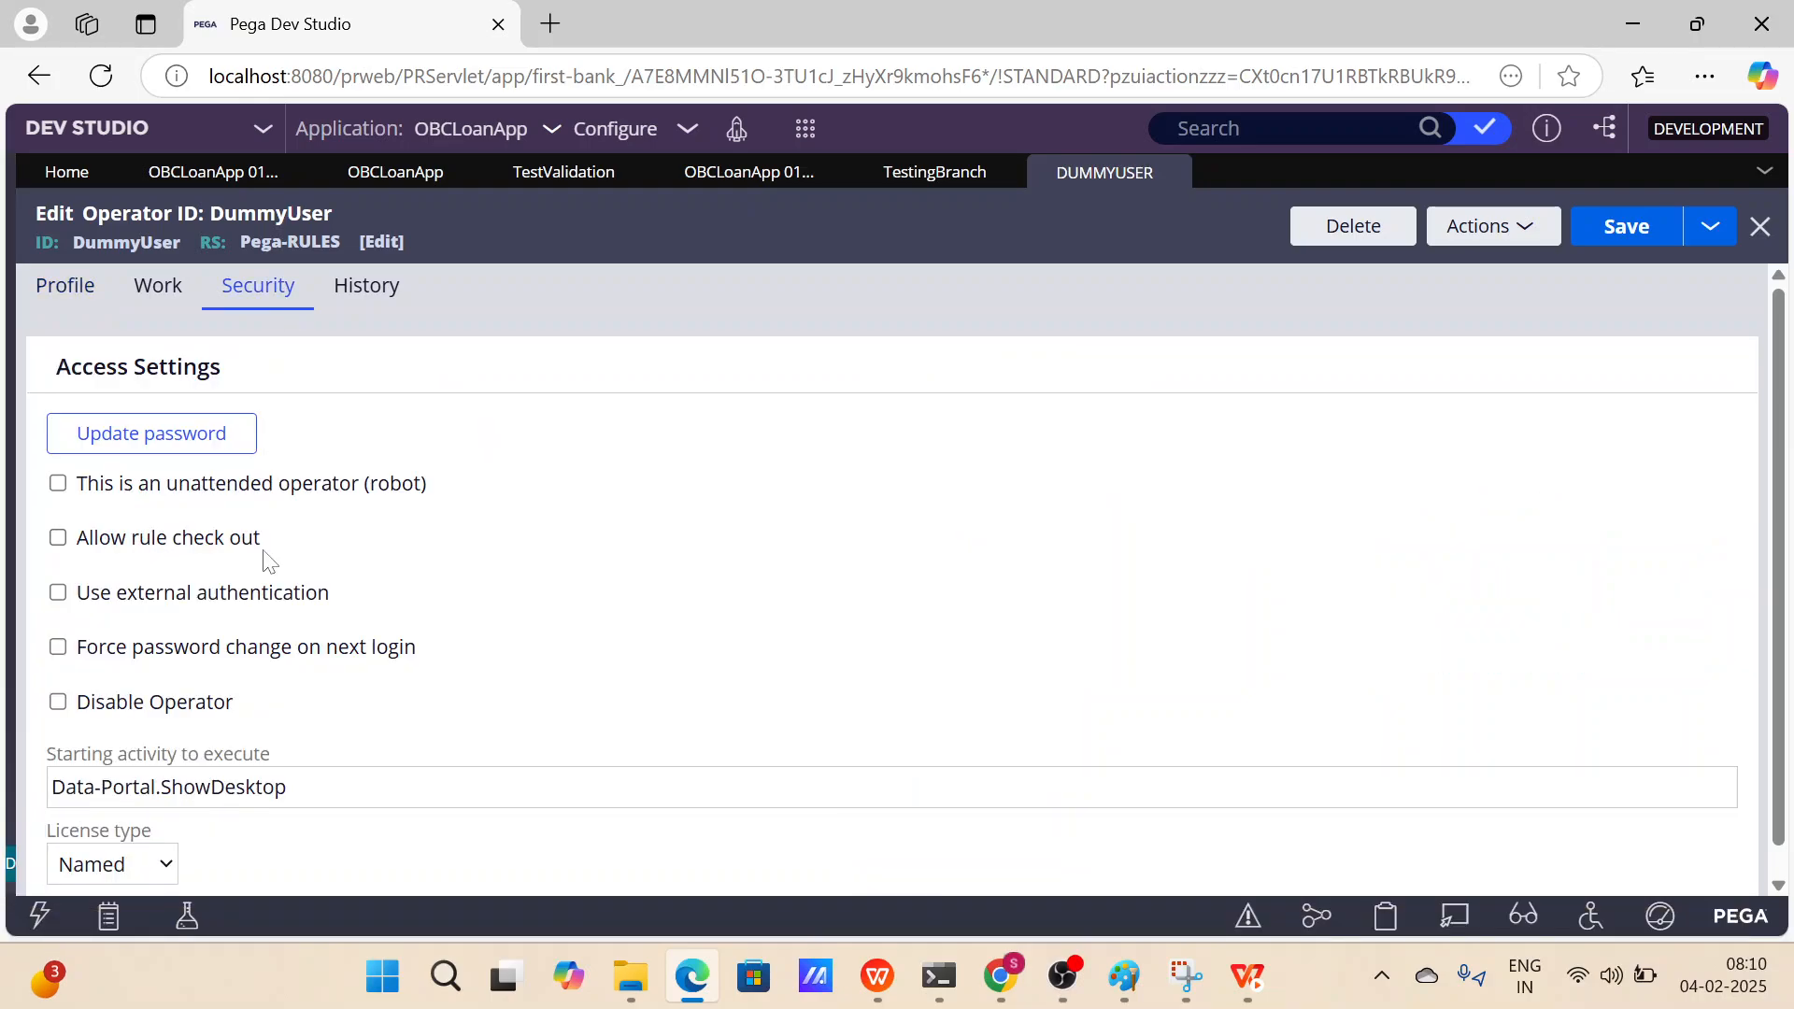
left_click_drag(281, 552, 78, 550)
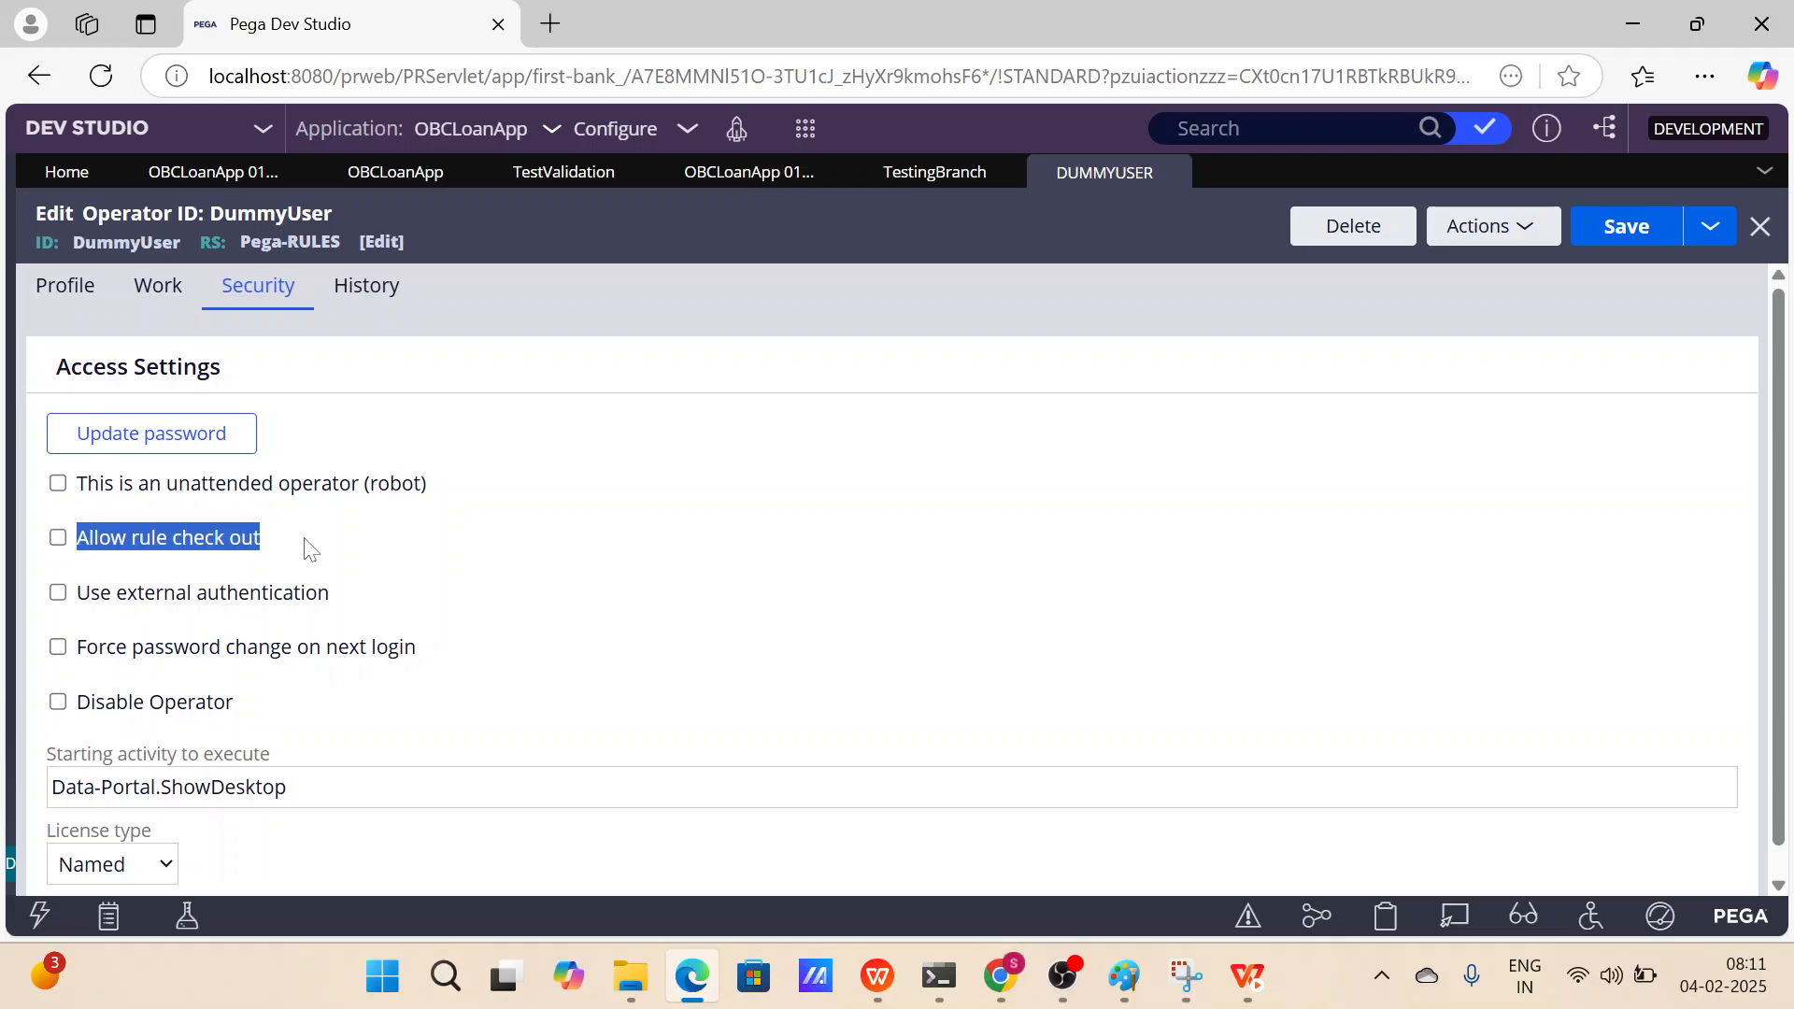
left_click(310, 549)
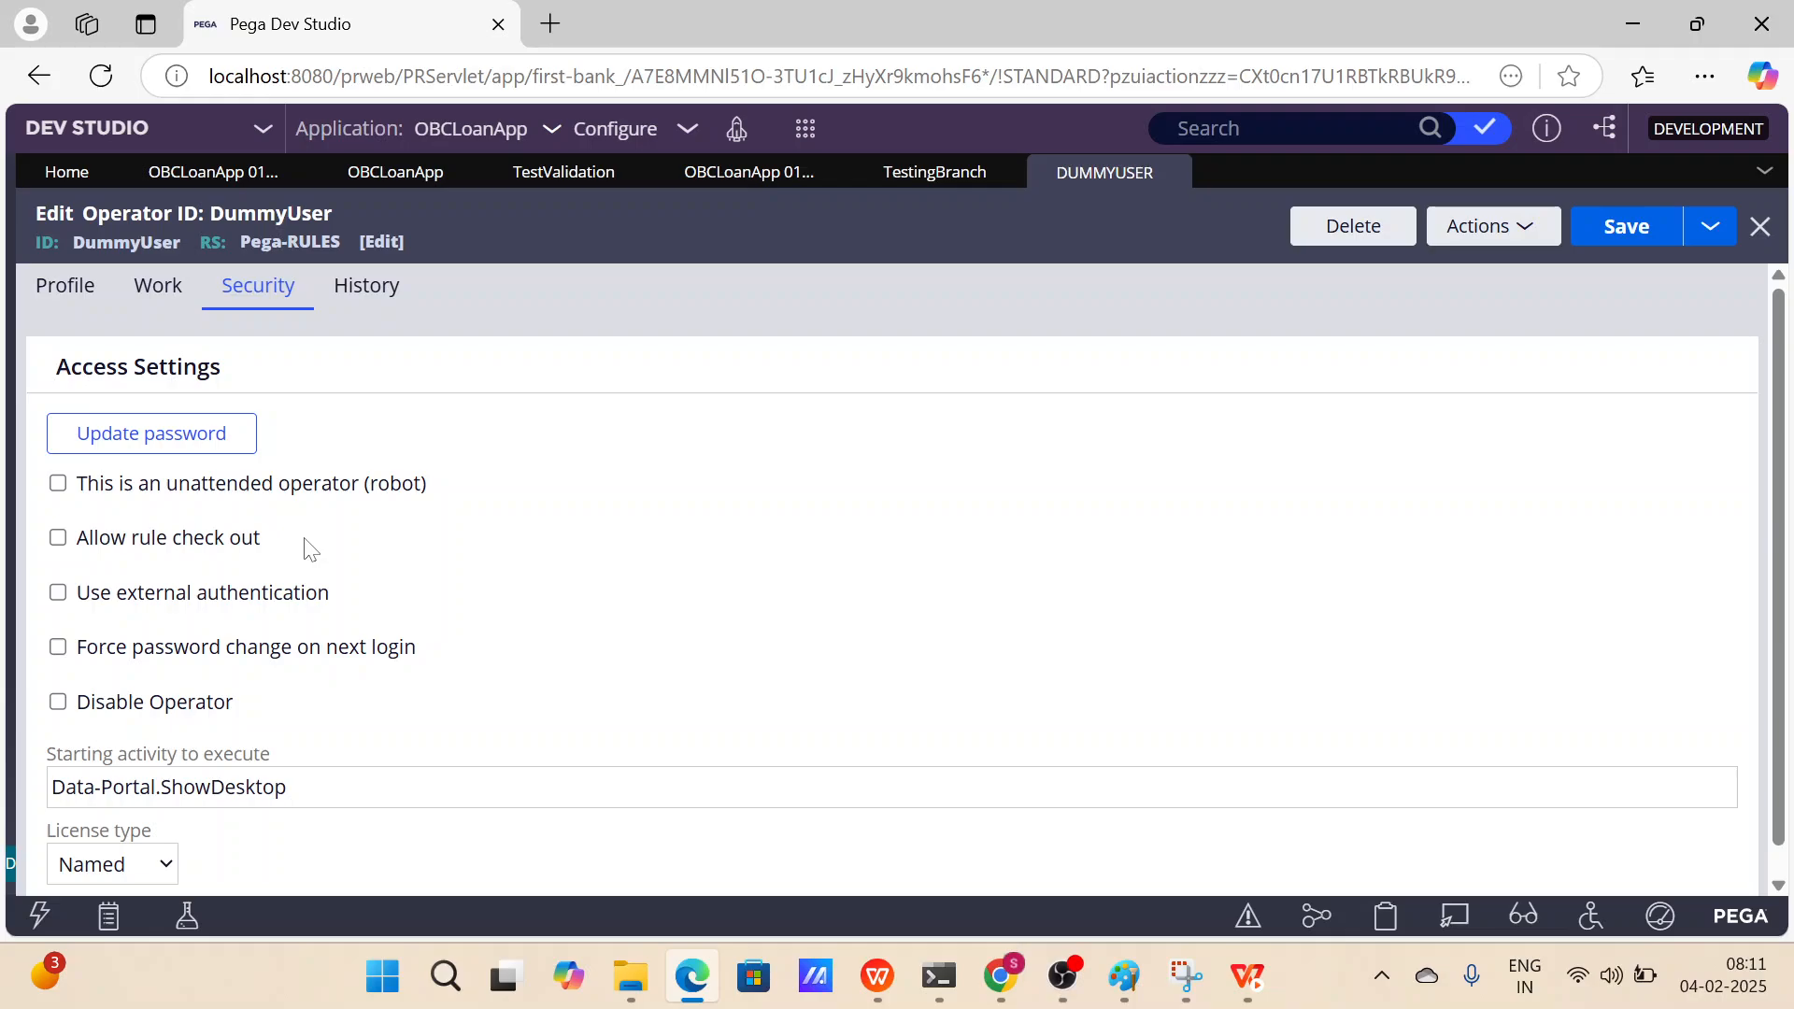
left_click(57, 537)
left_click(1642, 228)
Refresh the TestValidation activity rule.
left_click(588, 172)
left_click(1490, 227)
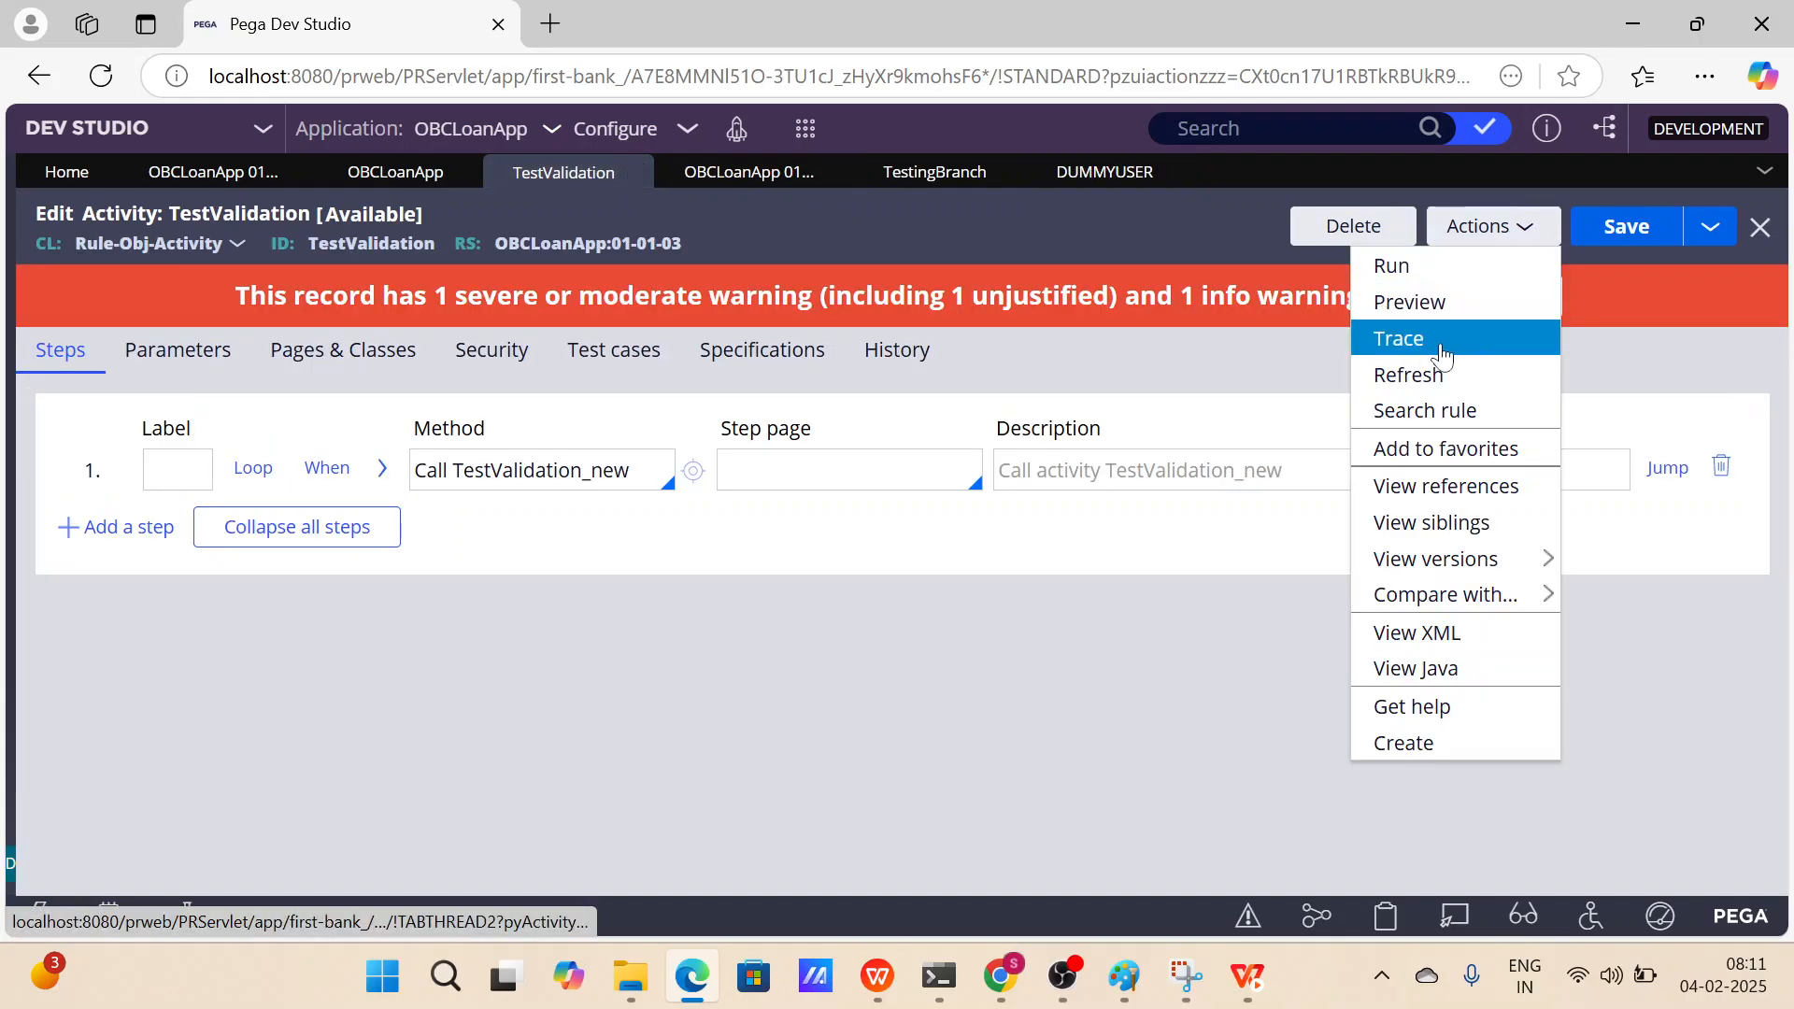
left_click(1408, 376)
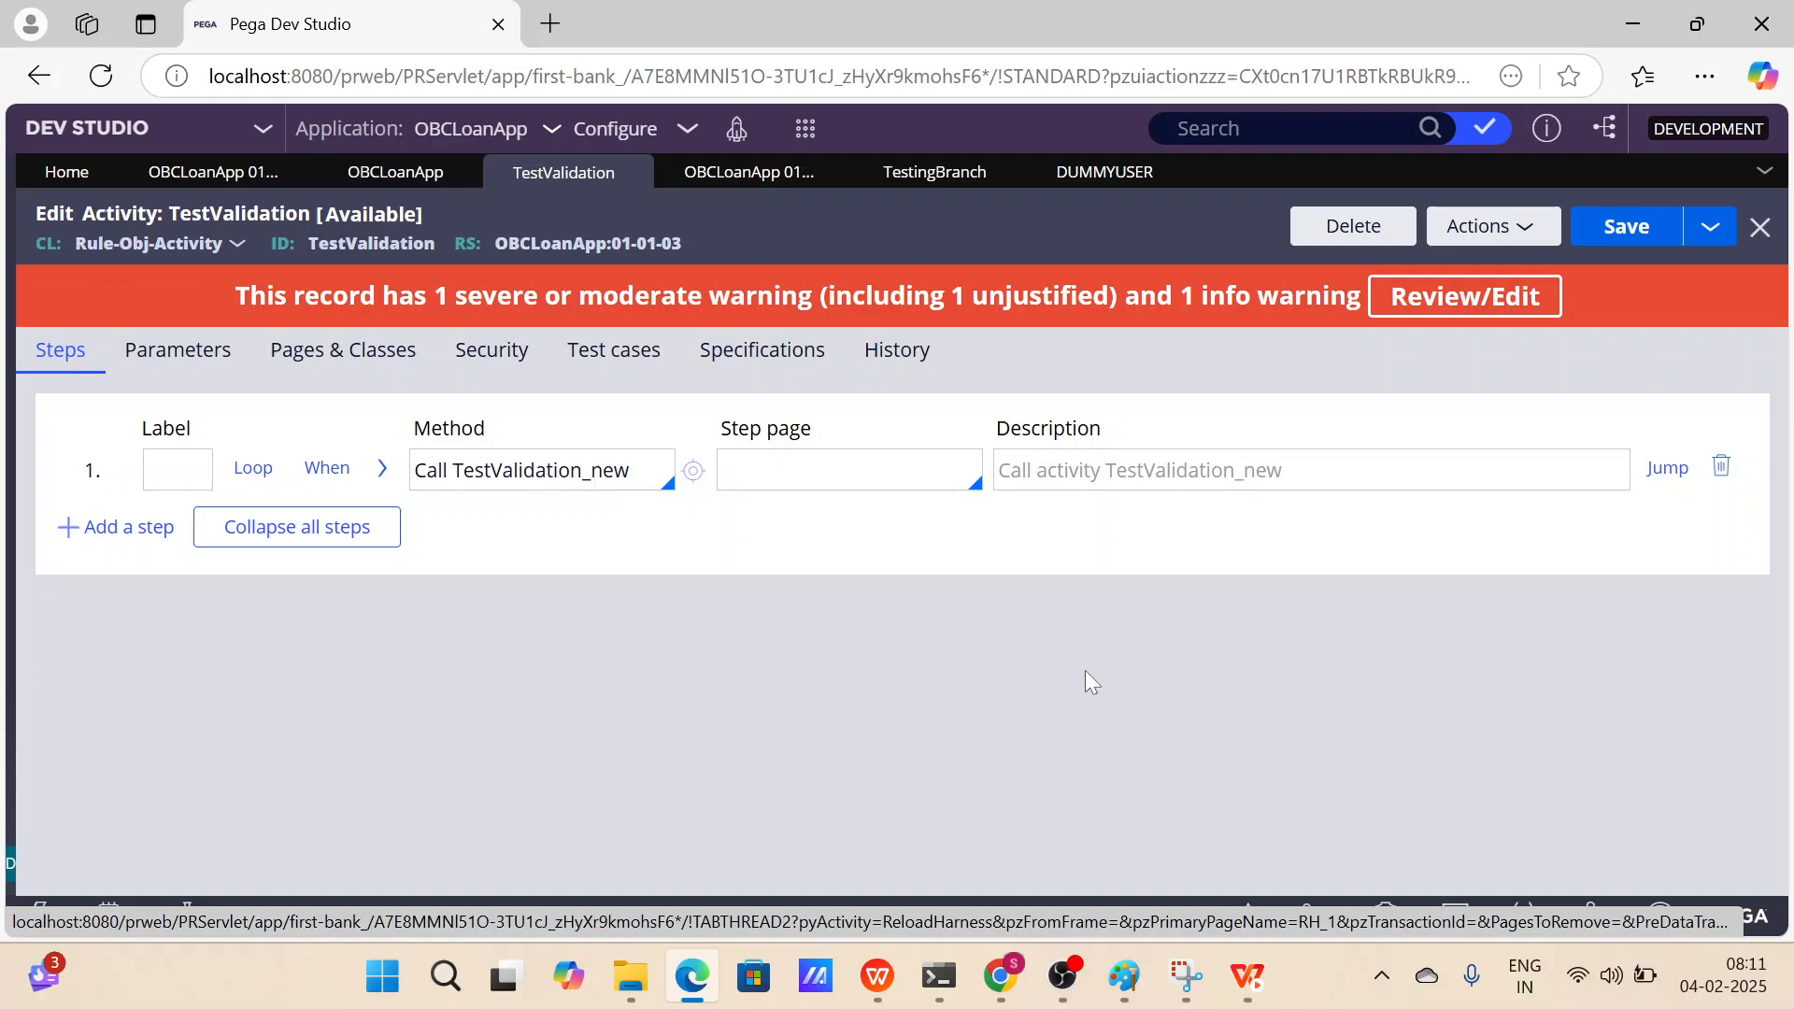
Open the OBCLoanApp ruleset, enable Use check-out in its security settings, and save the ruleset.
left_click(398, 172)
scroll(627, 374, "up", 3)
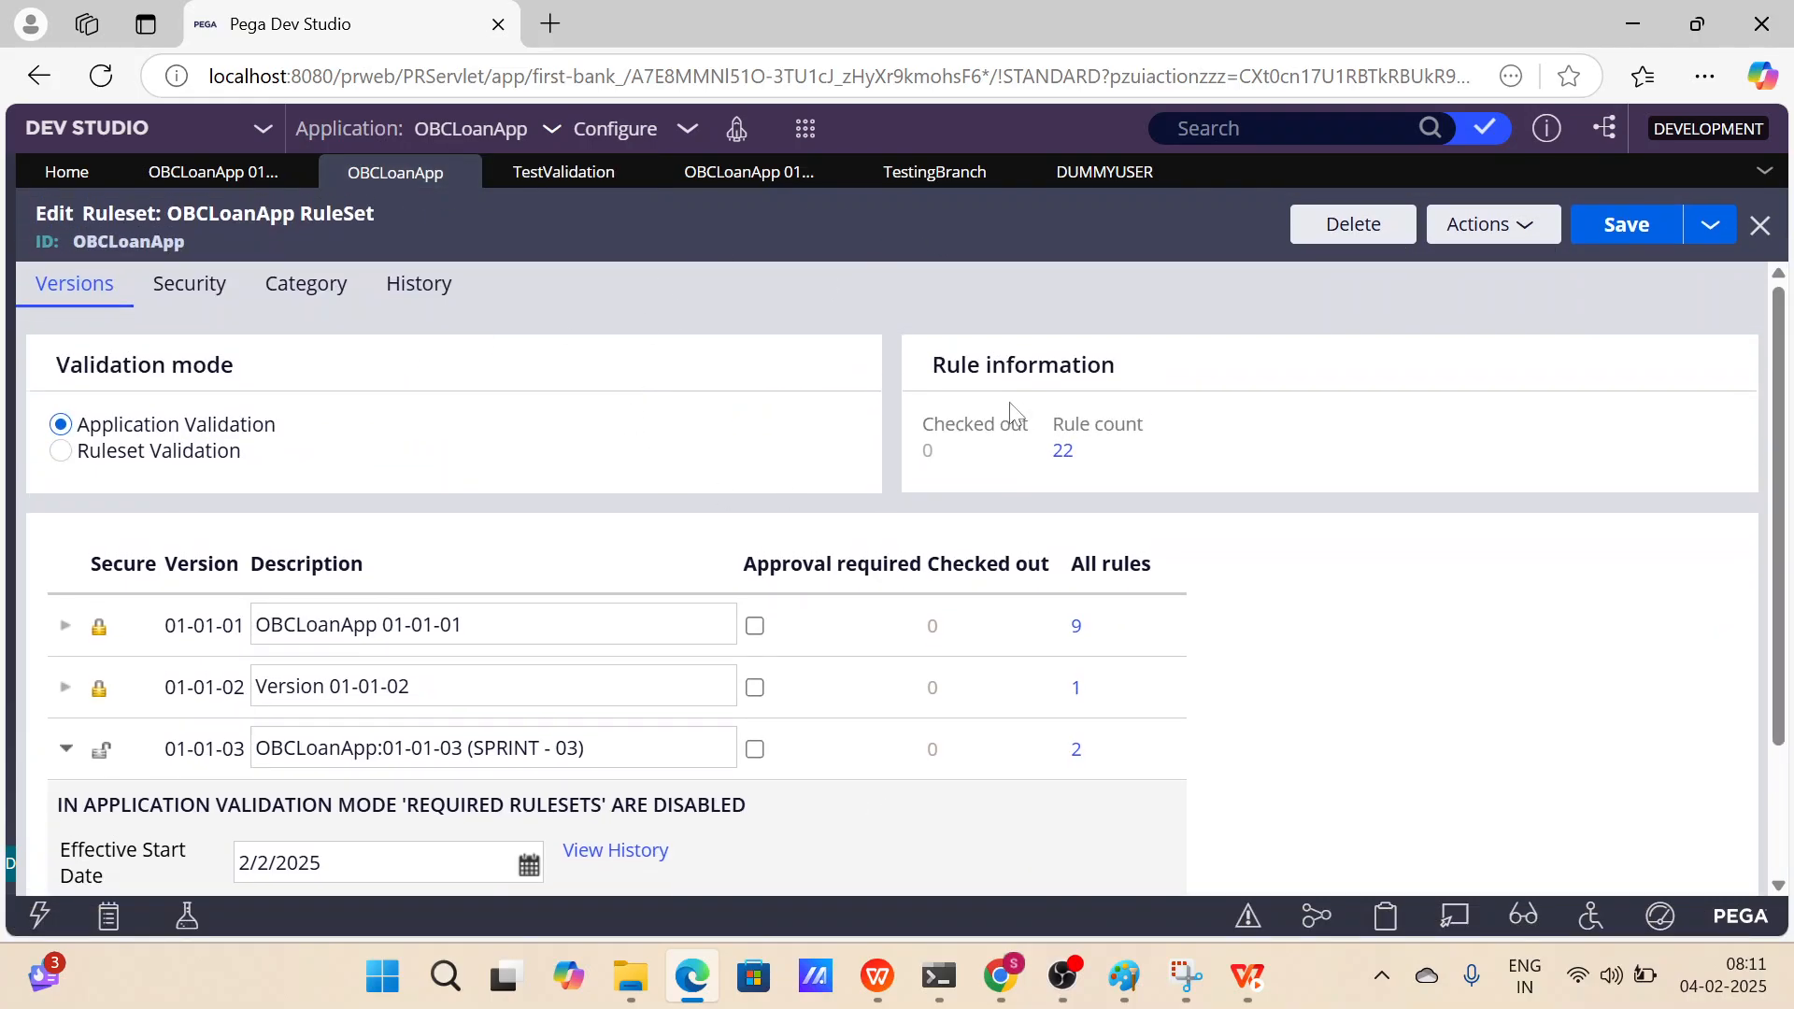
left_click(196, 283)
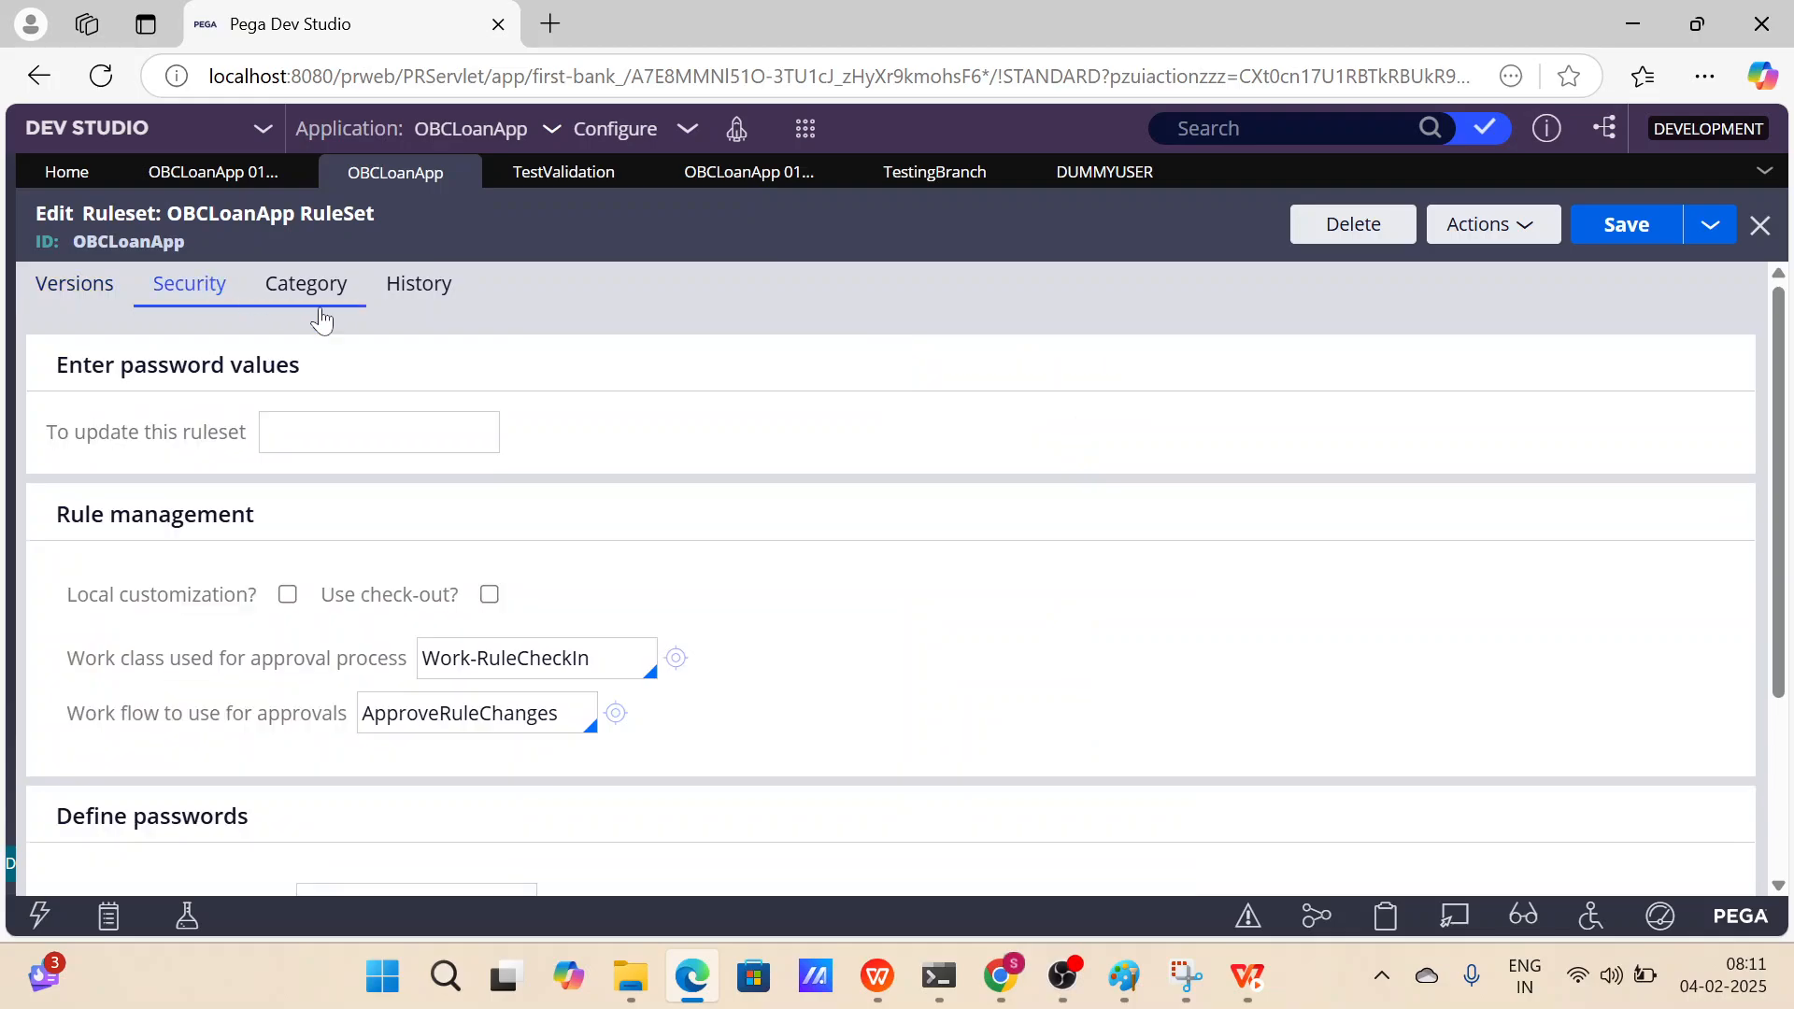
scroll(558, 641, "down", 1)
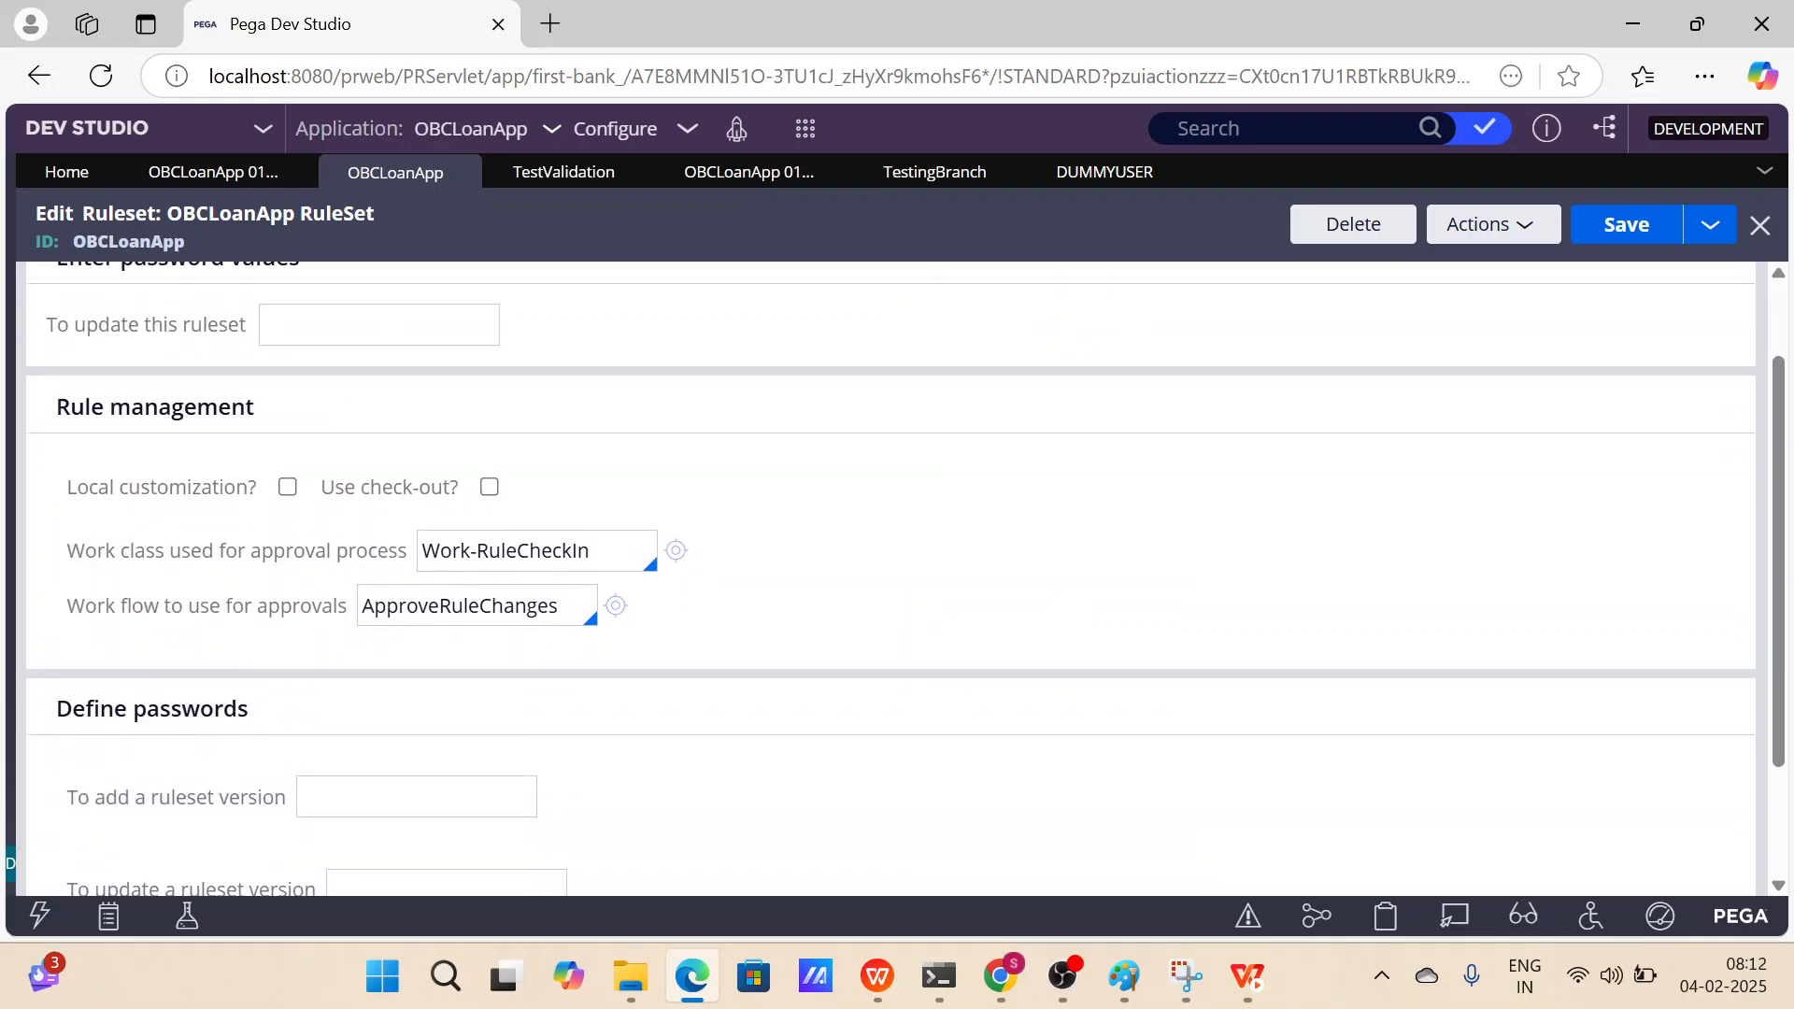
left_click(491, 489)
left_click(1659, 238)
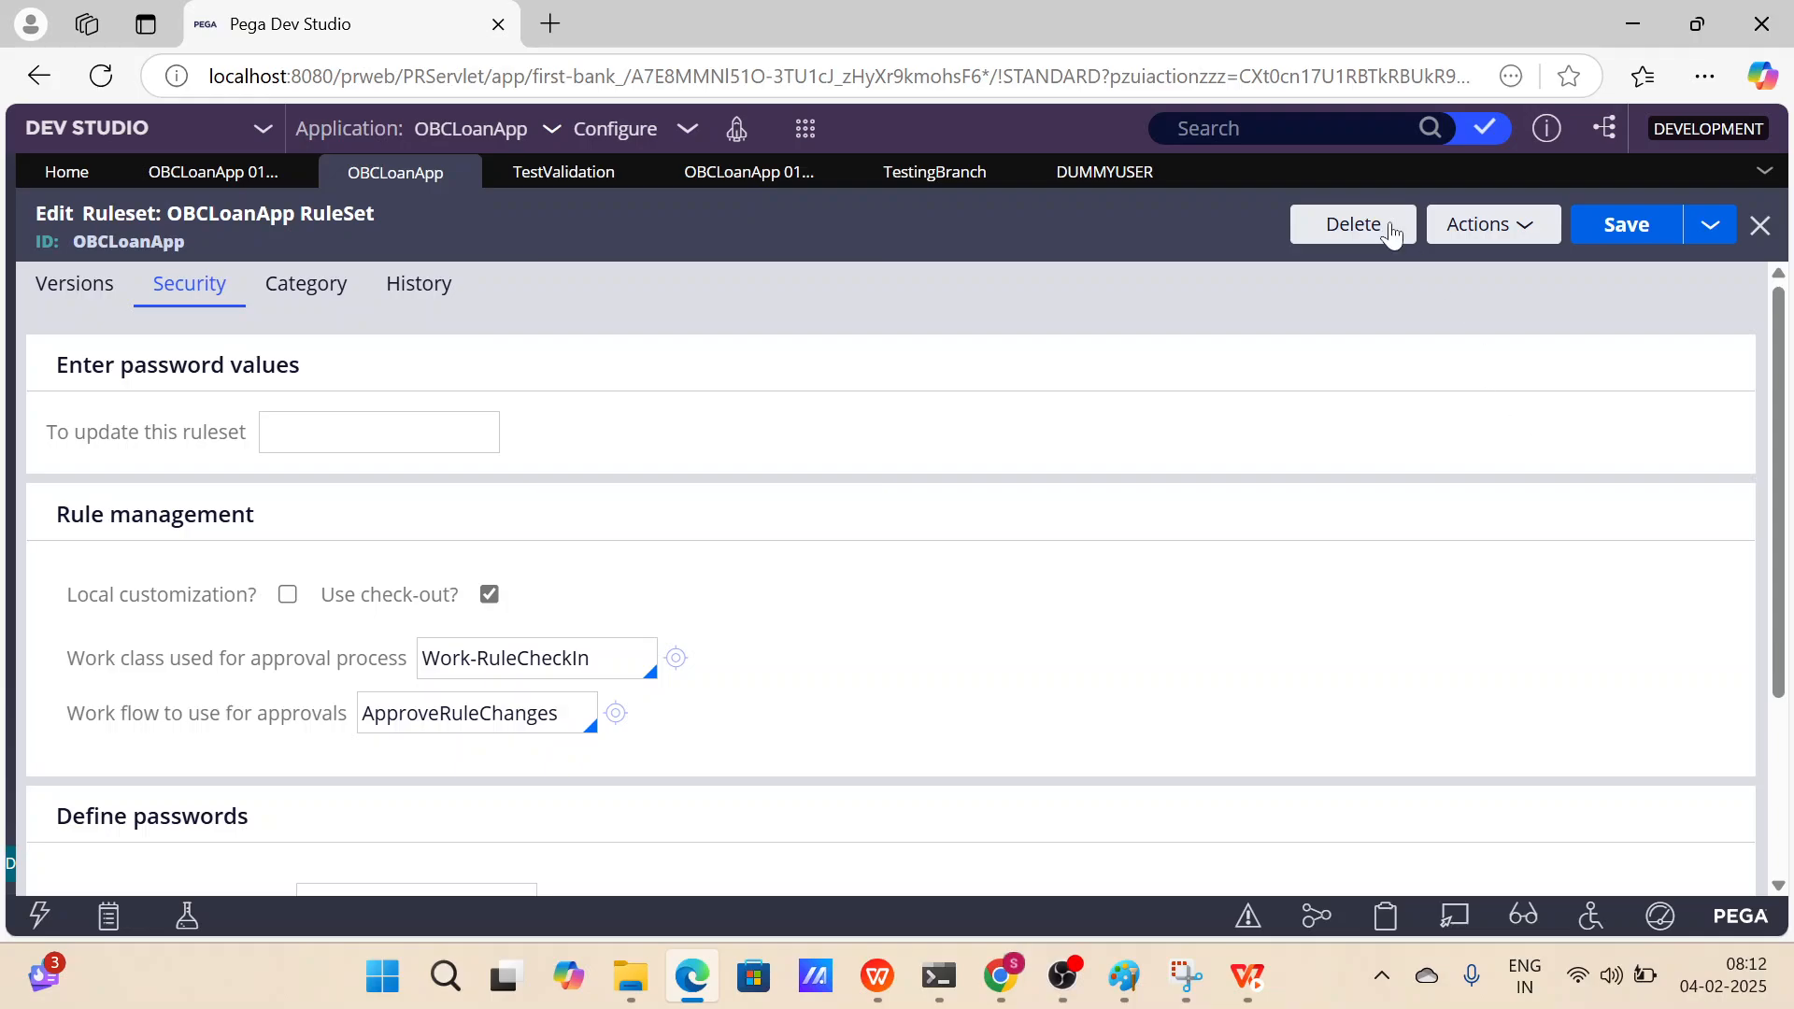
Return to the TestValidation activity and refresh it from its actions.
left_click(599, 180)
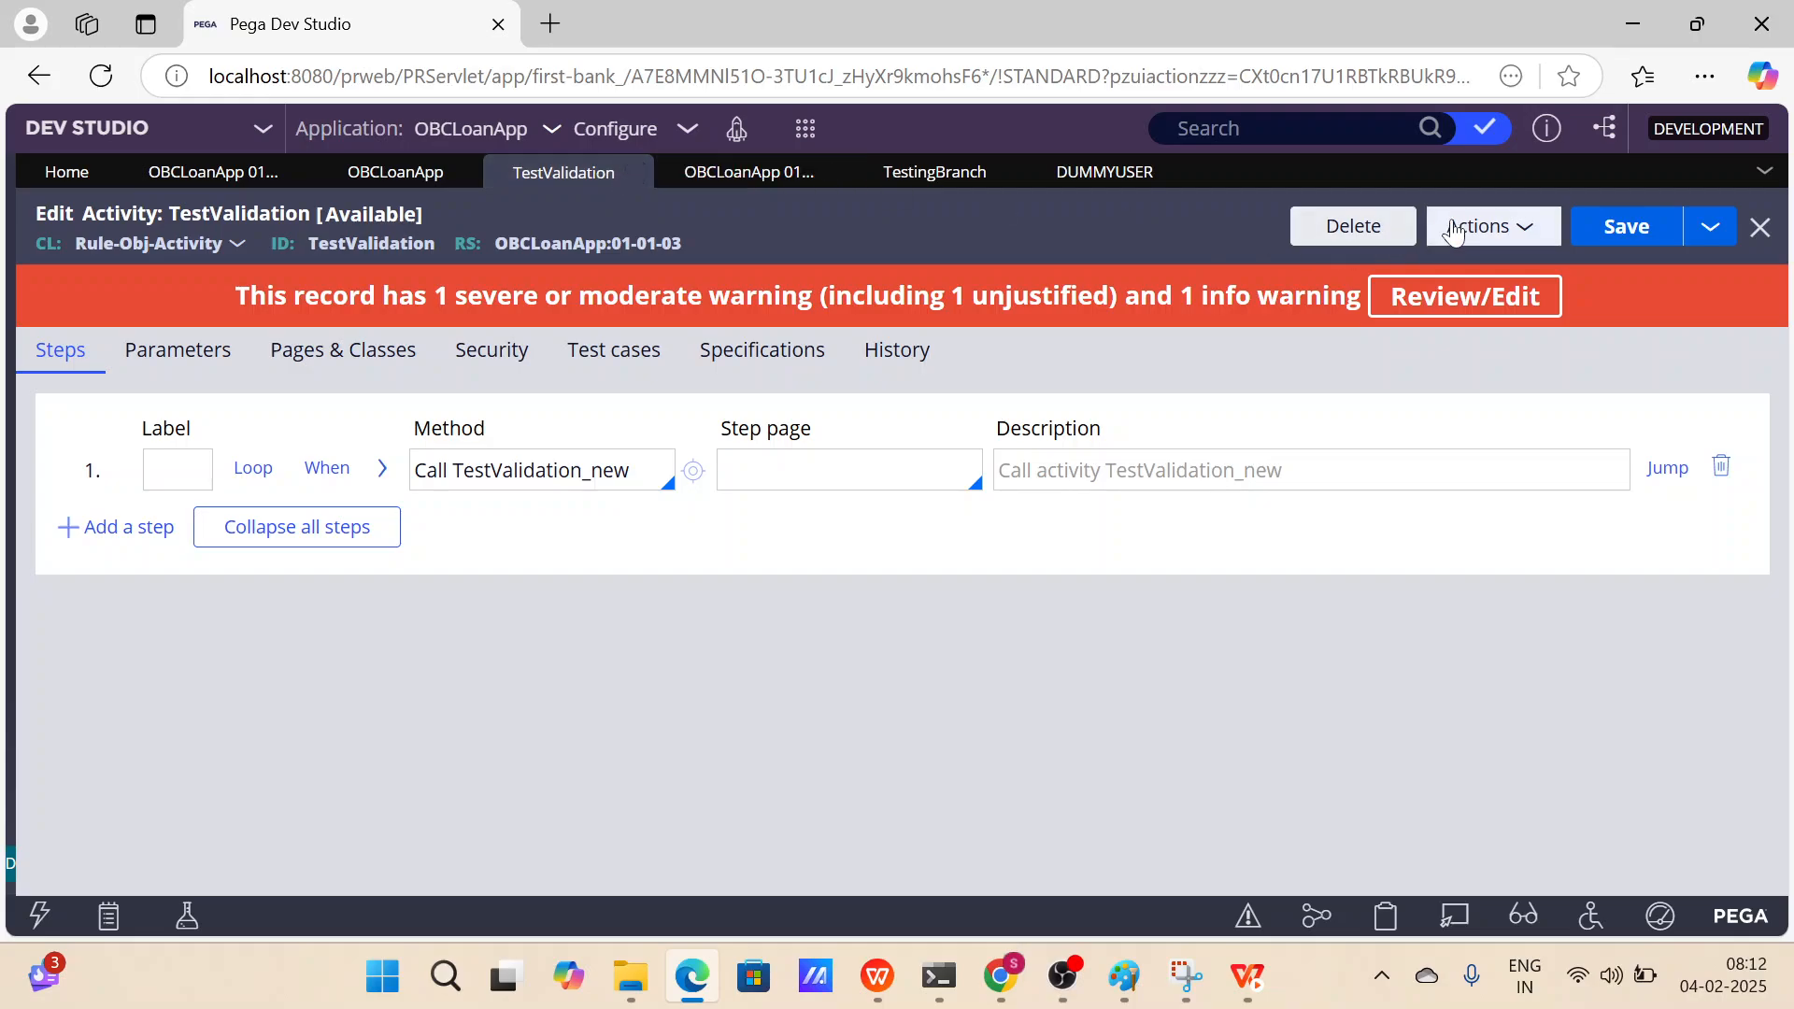
left_click(1495, 227)
left_click(1436, 376)
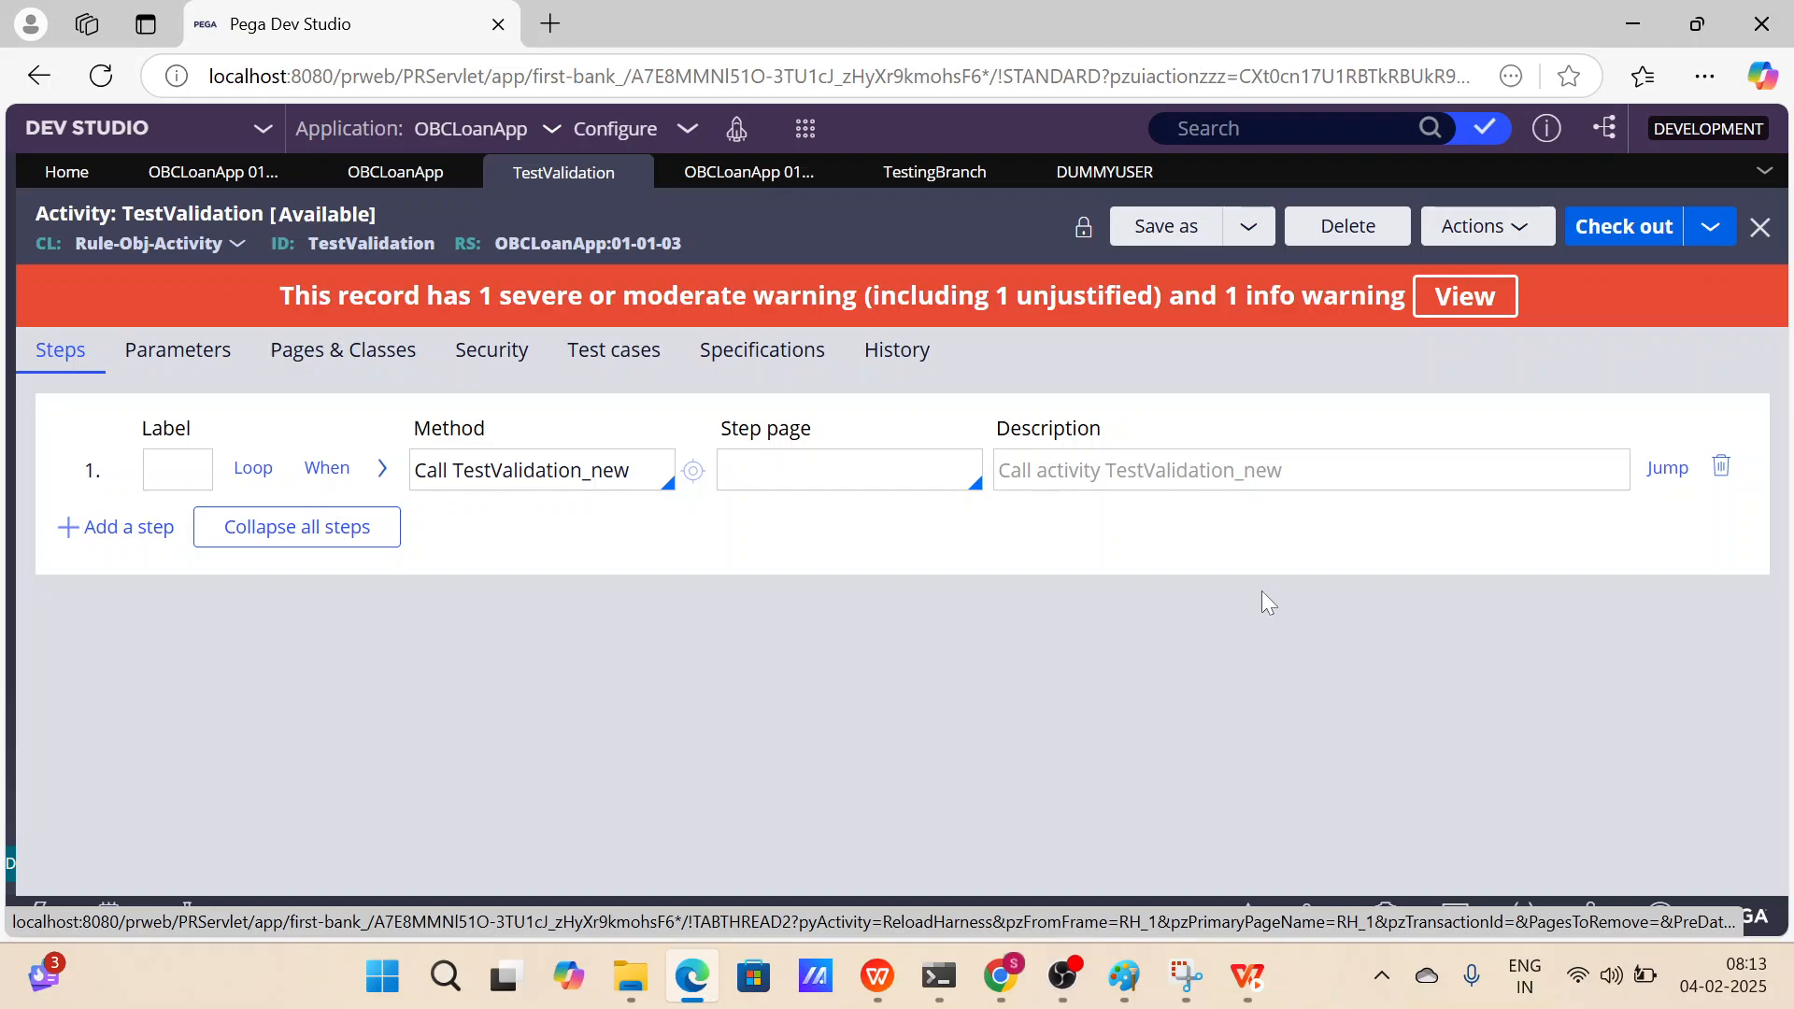
Open the OBCLoanApp ruleset from the activity header and review its rule management security settings.
left_click(560, 244)
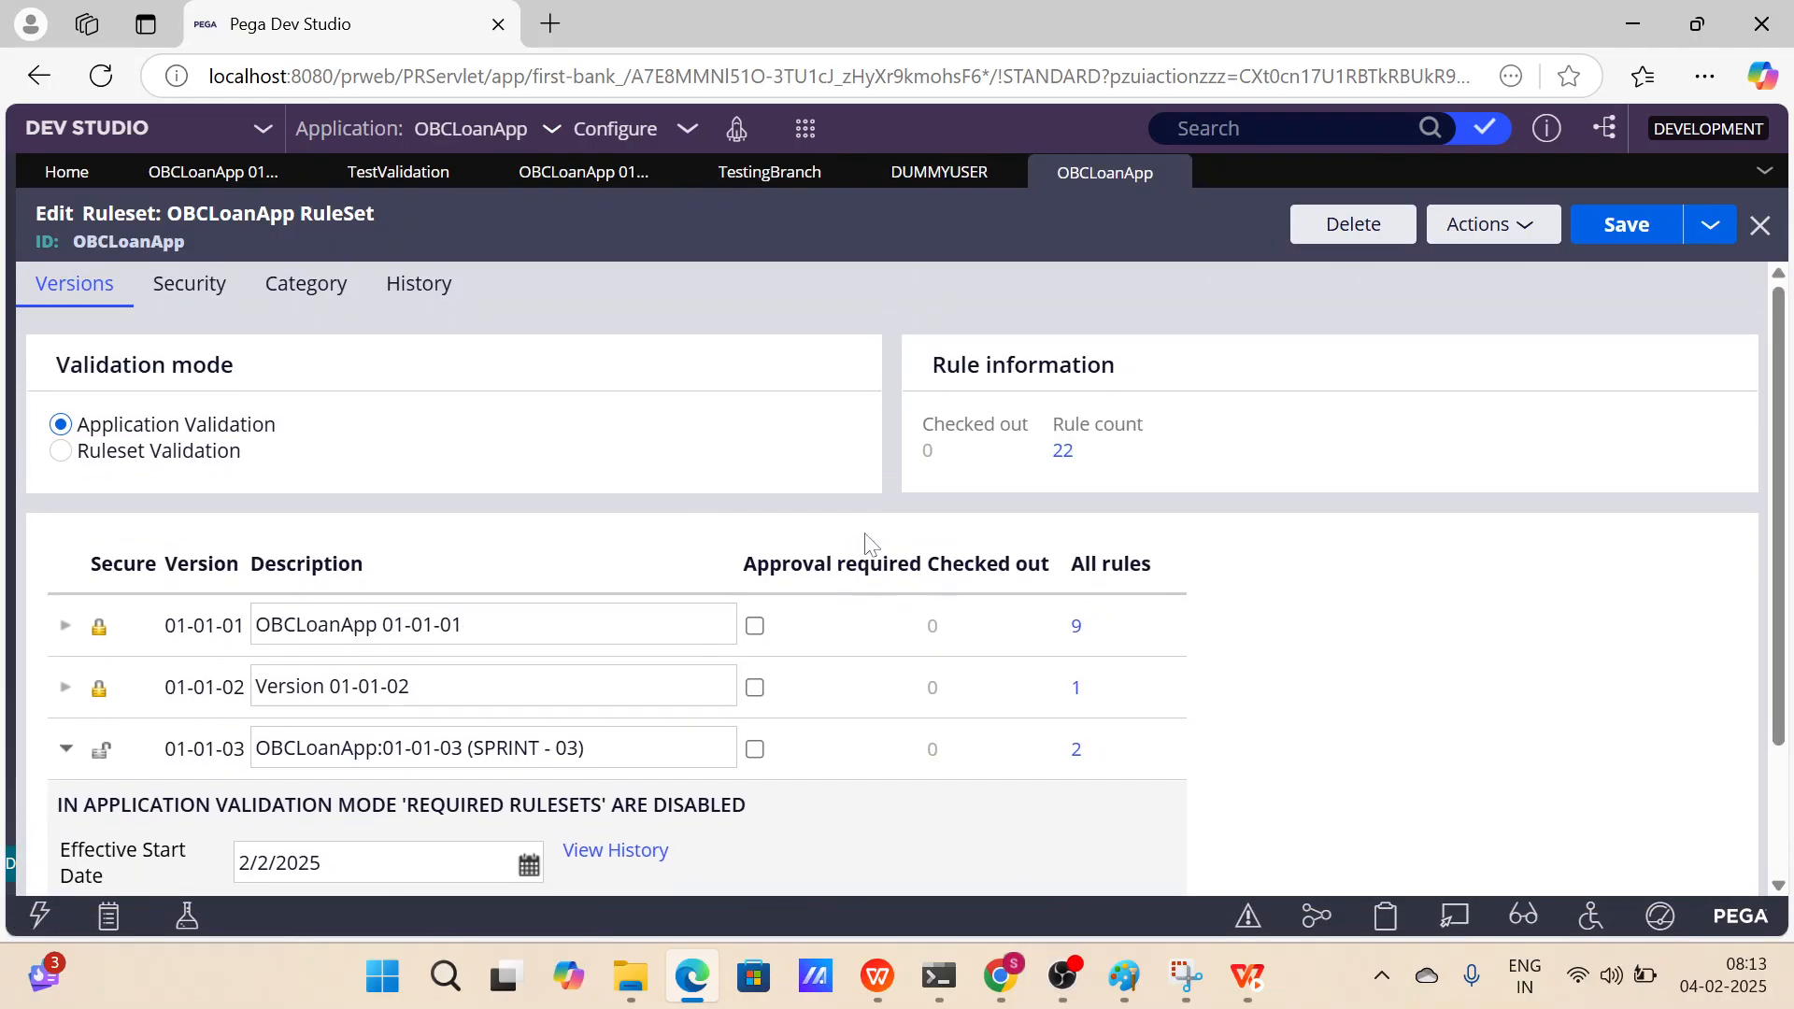
left_click(211, 283)
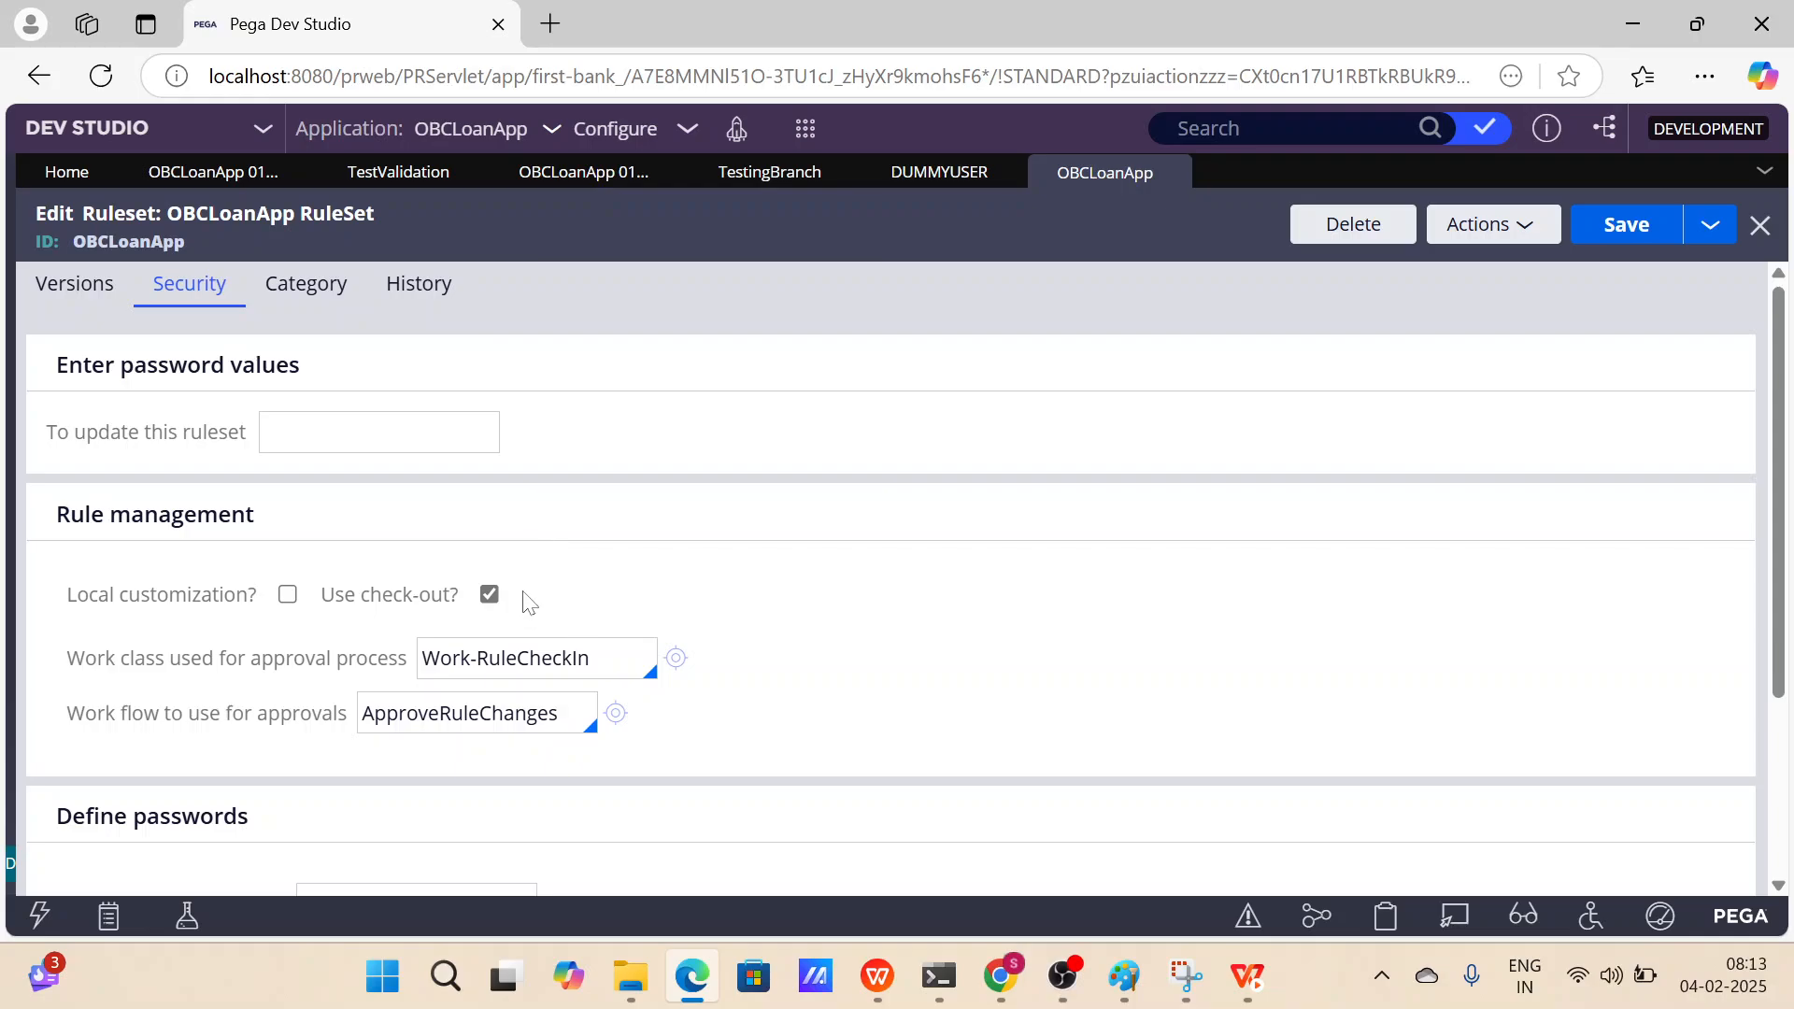
left_click_drag(528, 598, 325, 605)
left_click(575, 581)
Refresh the TestingBranch when rule from its actions.
left_click(768, 174)
left_click(1649, 226)
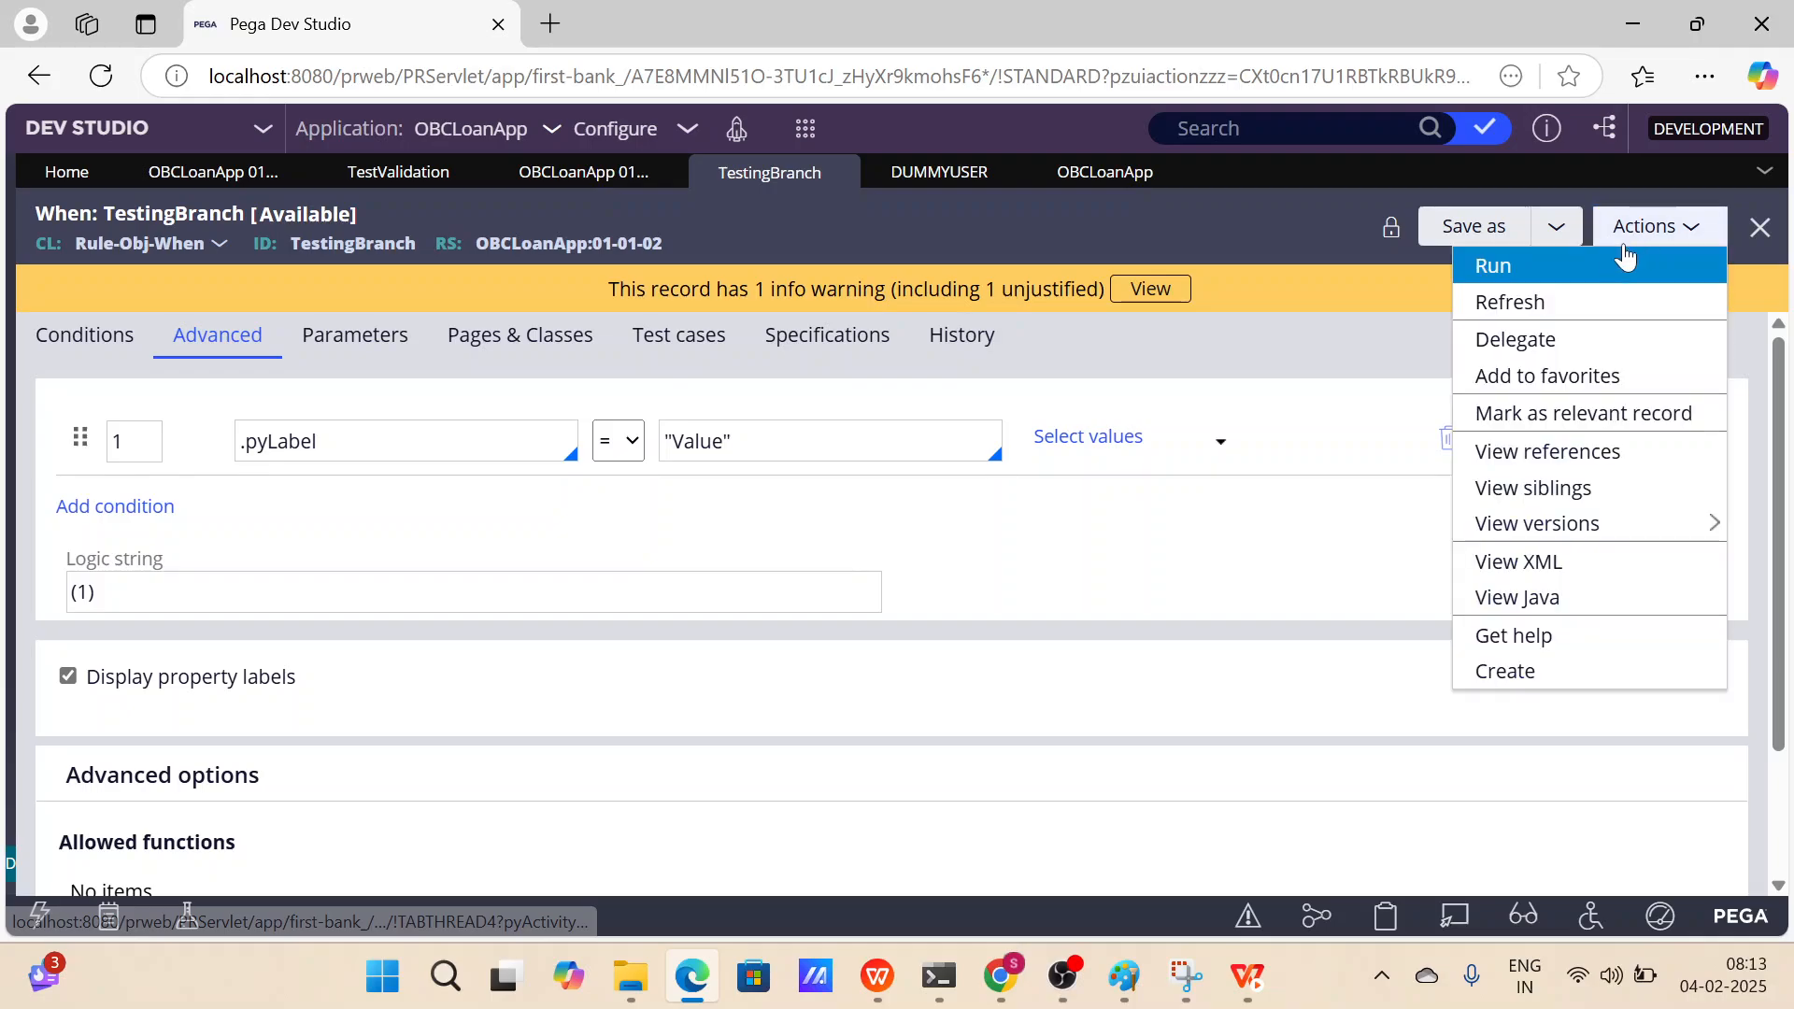
left_click(1588, 301)
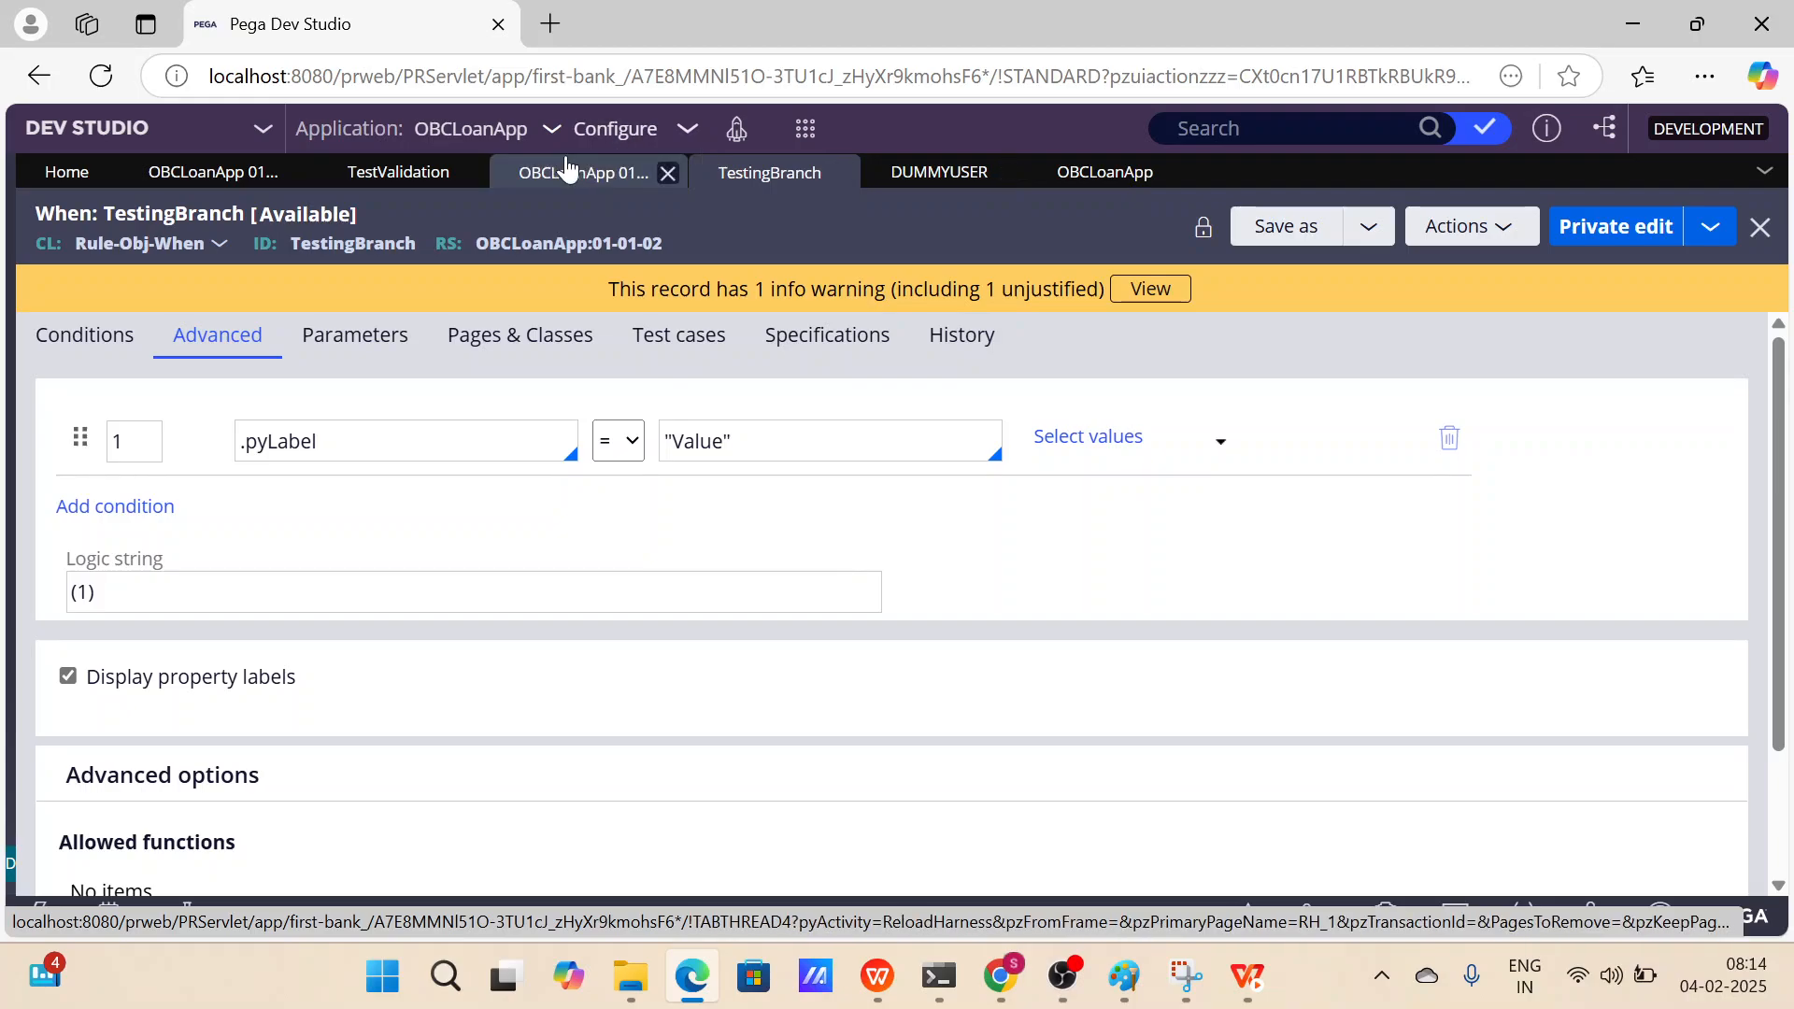
Open the OBCLoanApp ruleset again from TestValidation and review its versions list for 01-01-03.
left_click(427, 172)
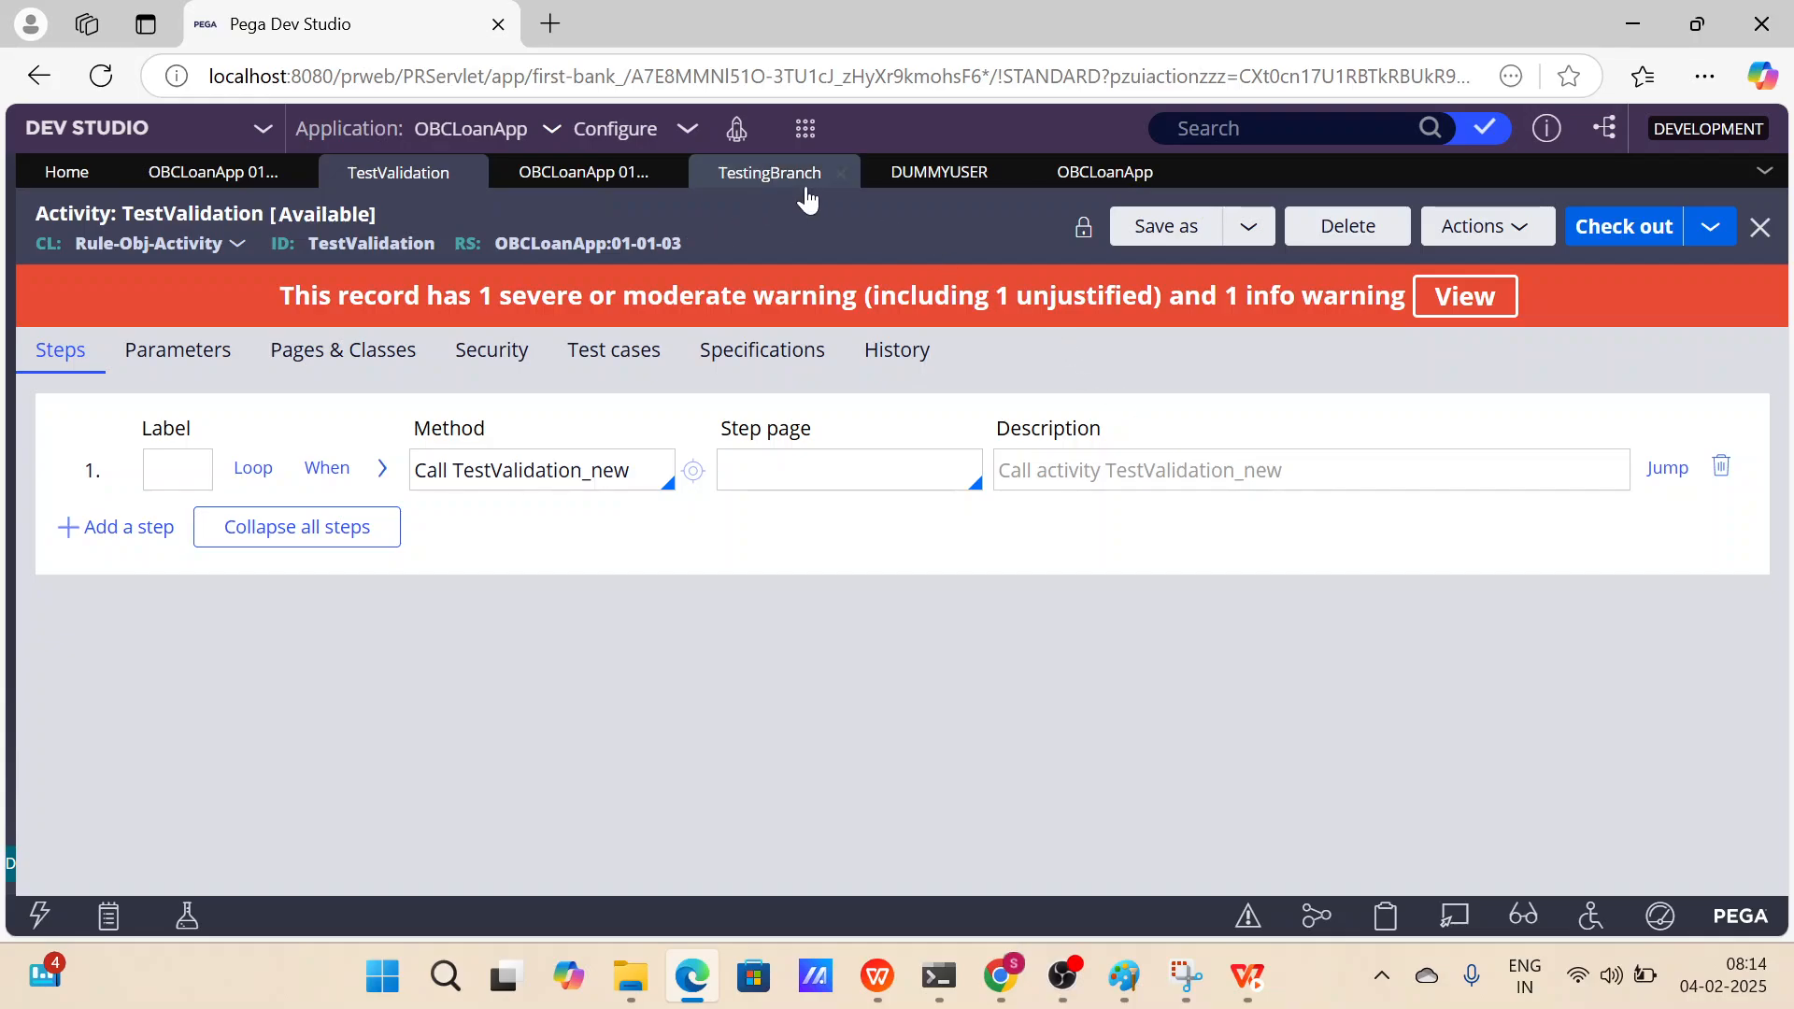
left_click(649, 245)
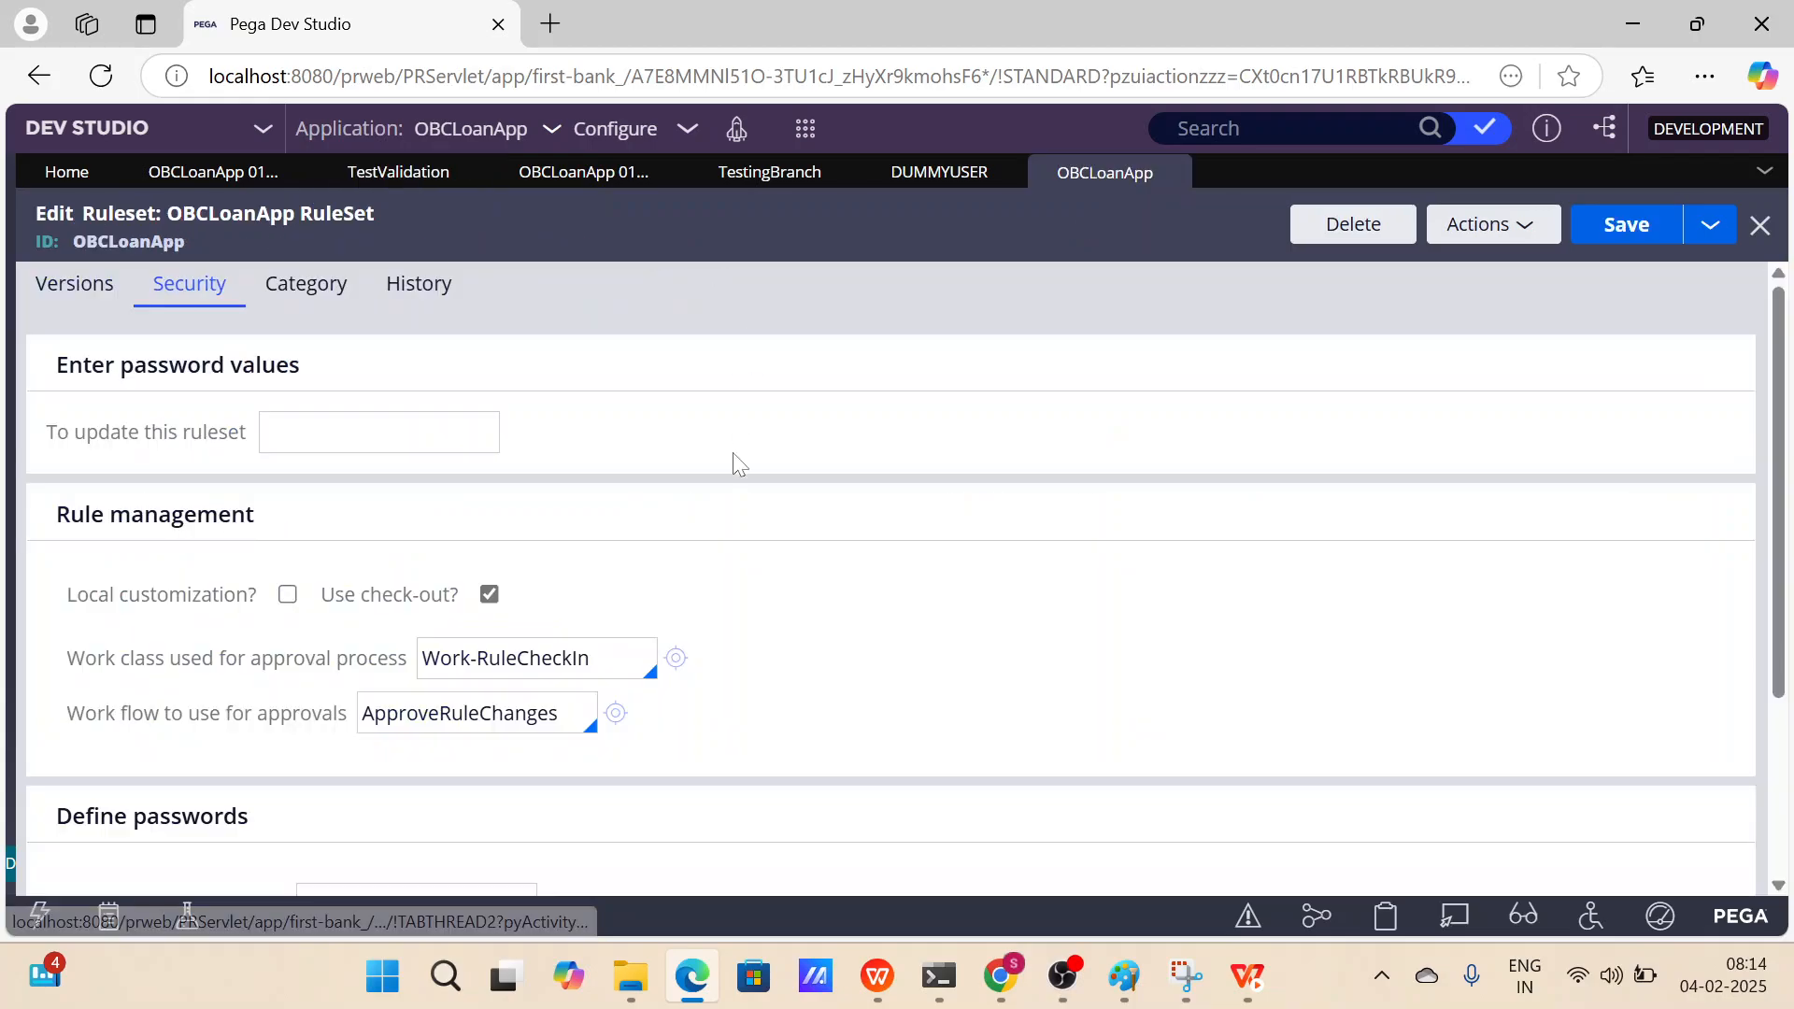
left_click(79, 295)
scroll(721, 537, "down", 2)
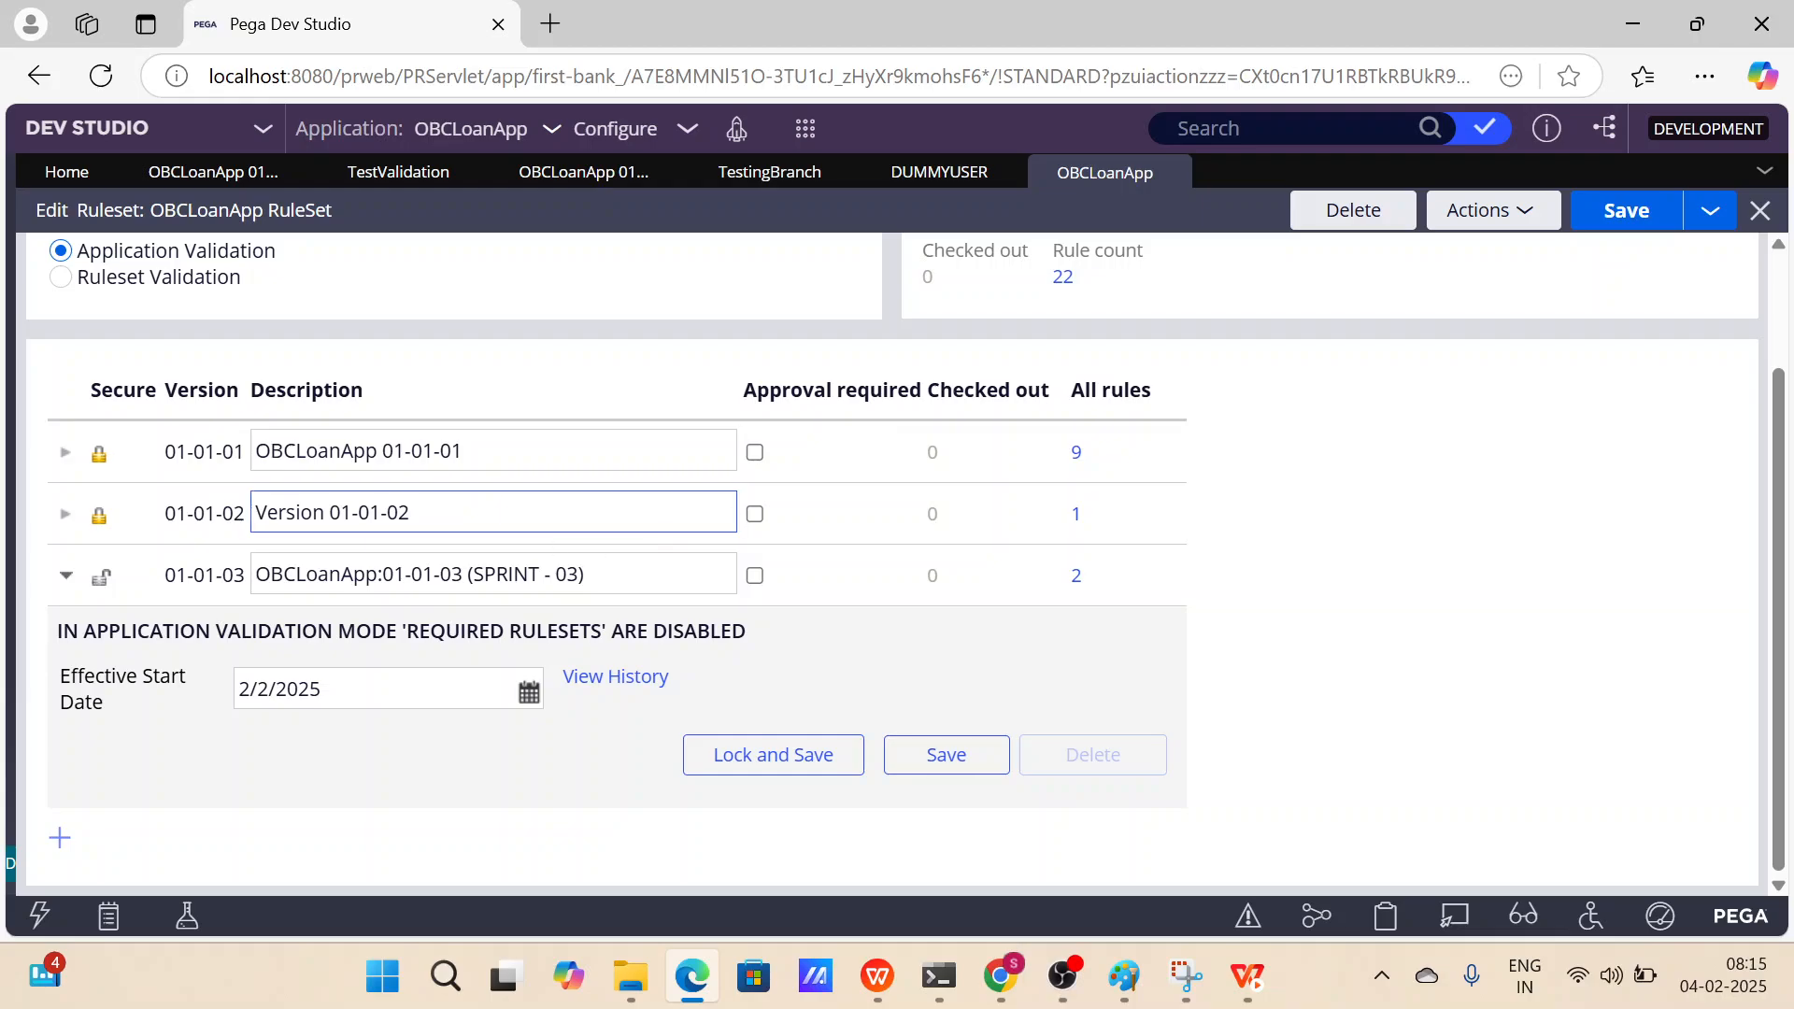
left_click(616, 574)
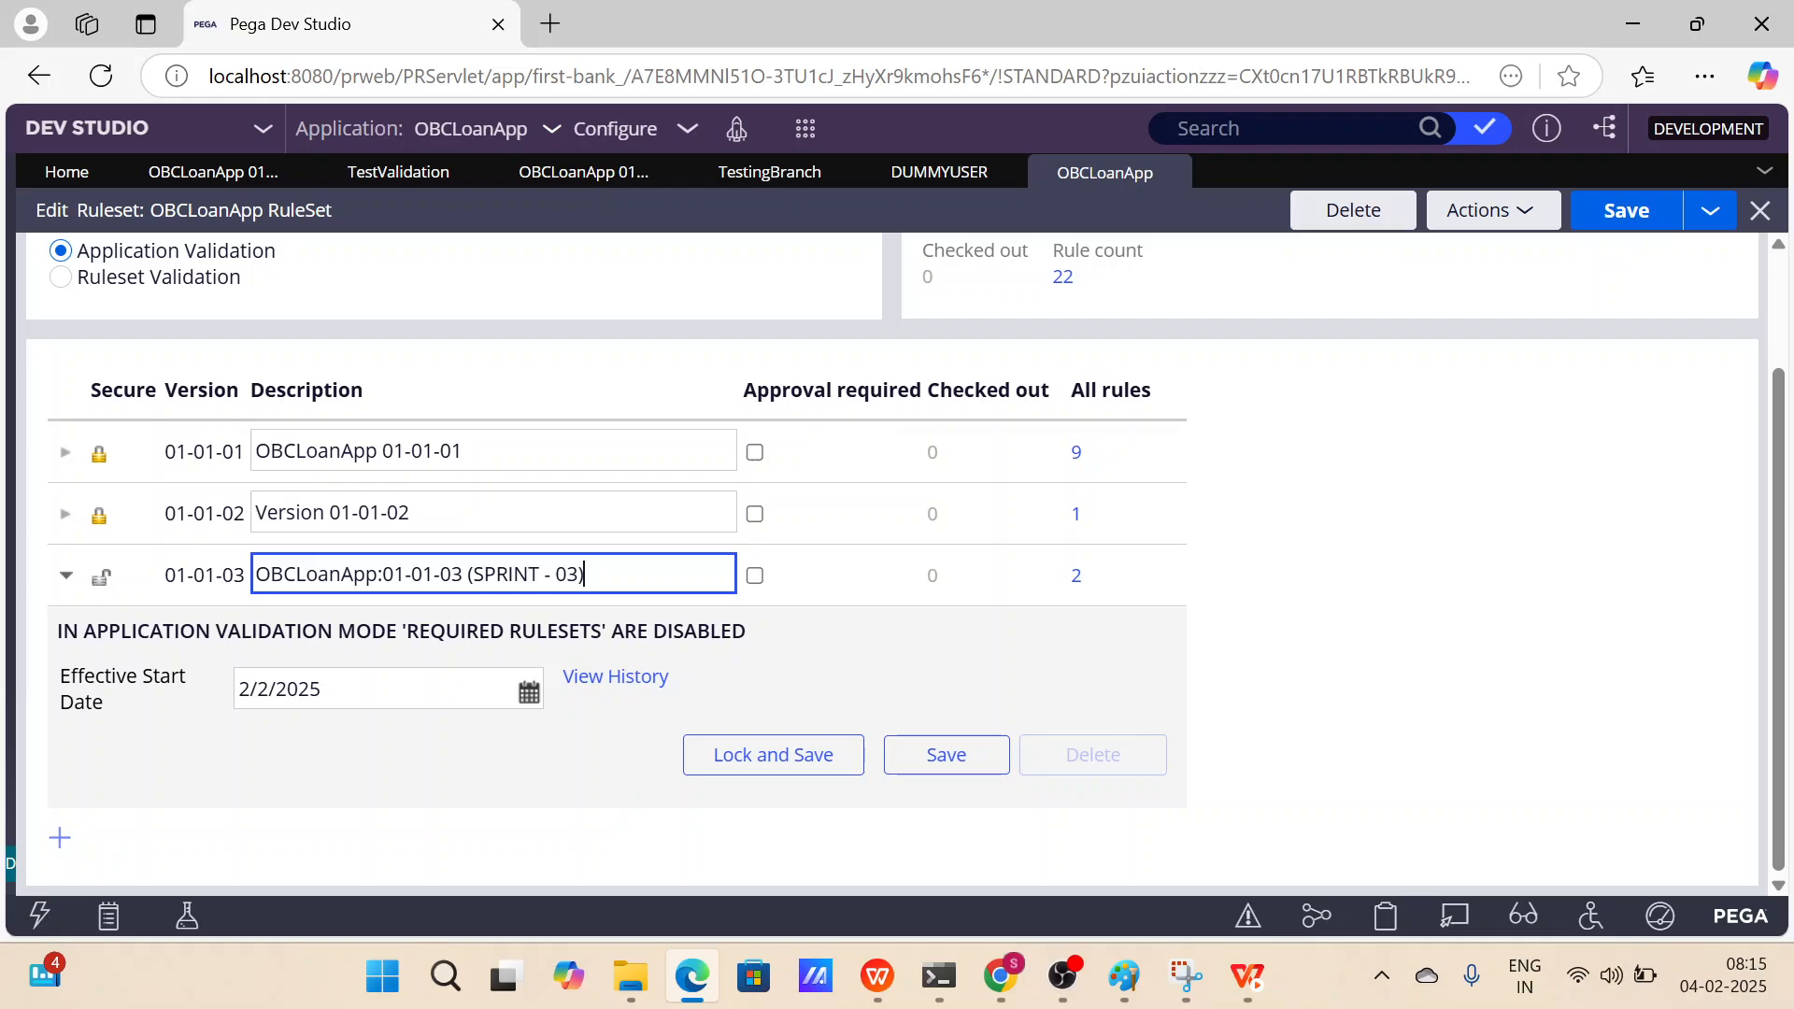
Refresh the TestingBranch when rule and open it for private edit.
left_click(760, 176)
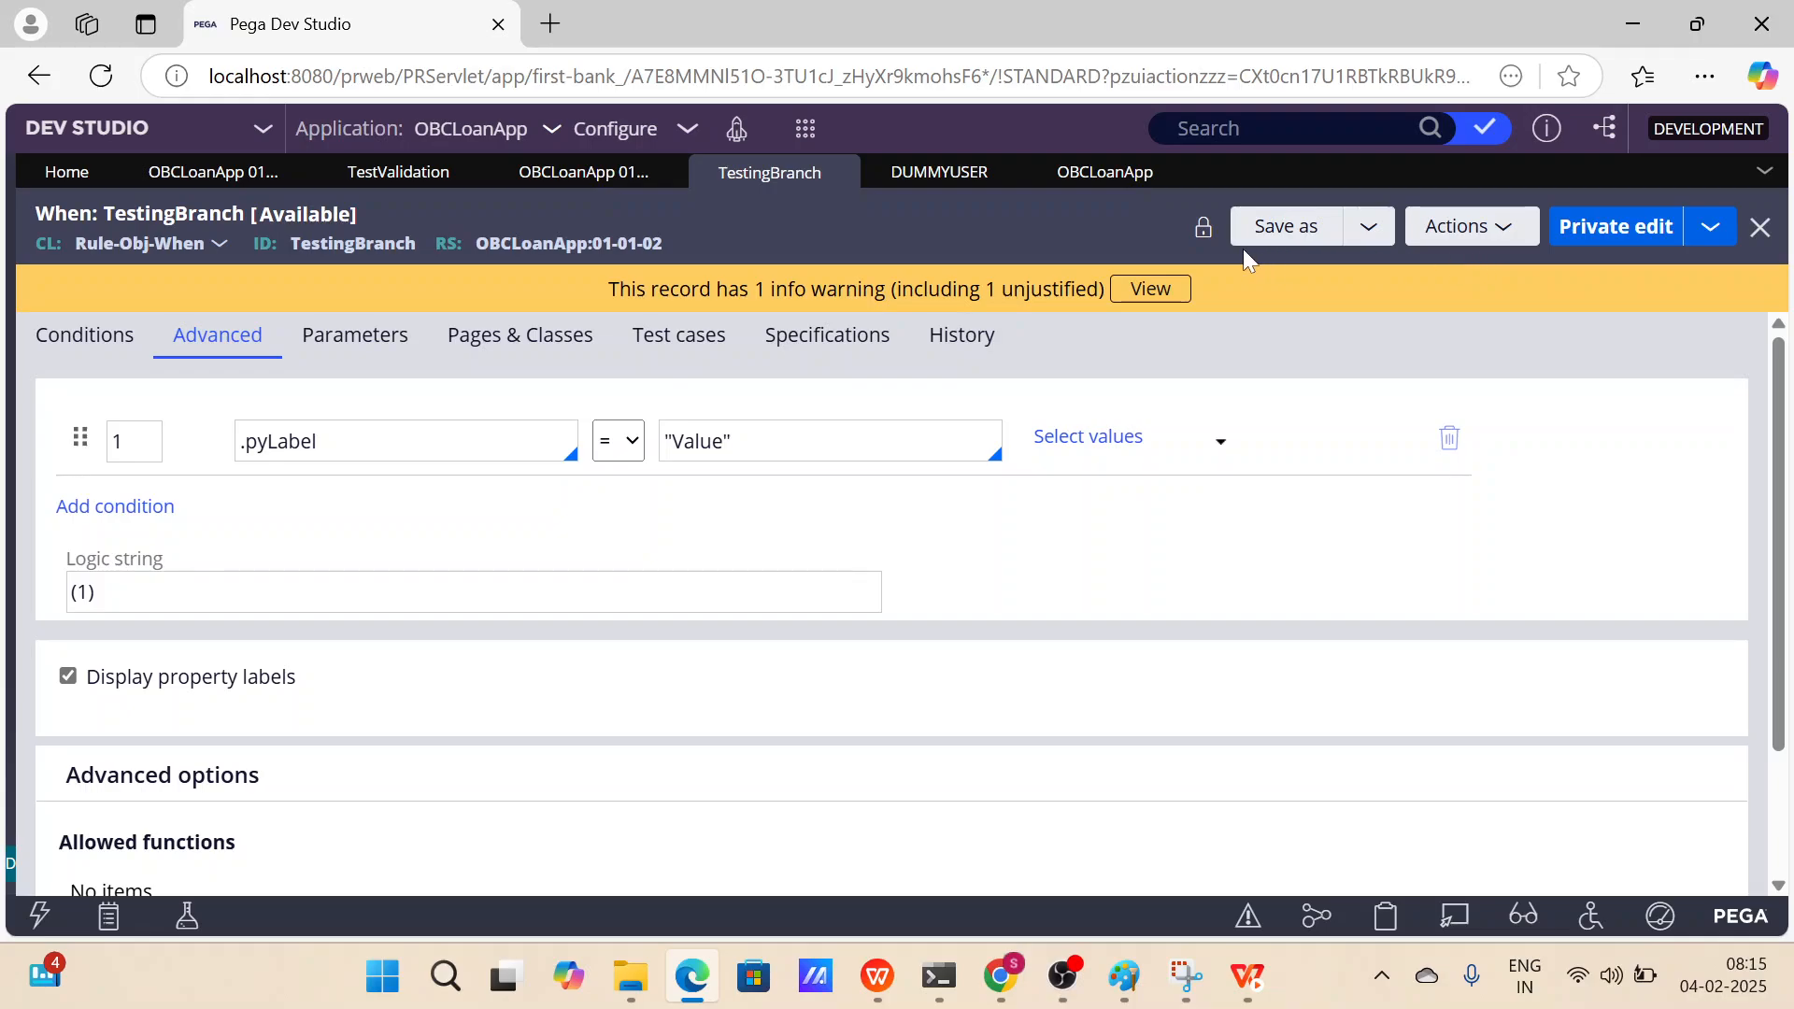
left_click(1474, 233)
left_click(1425, 300)
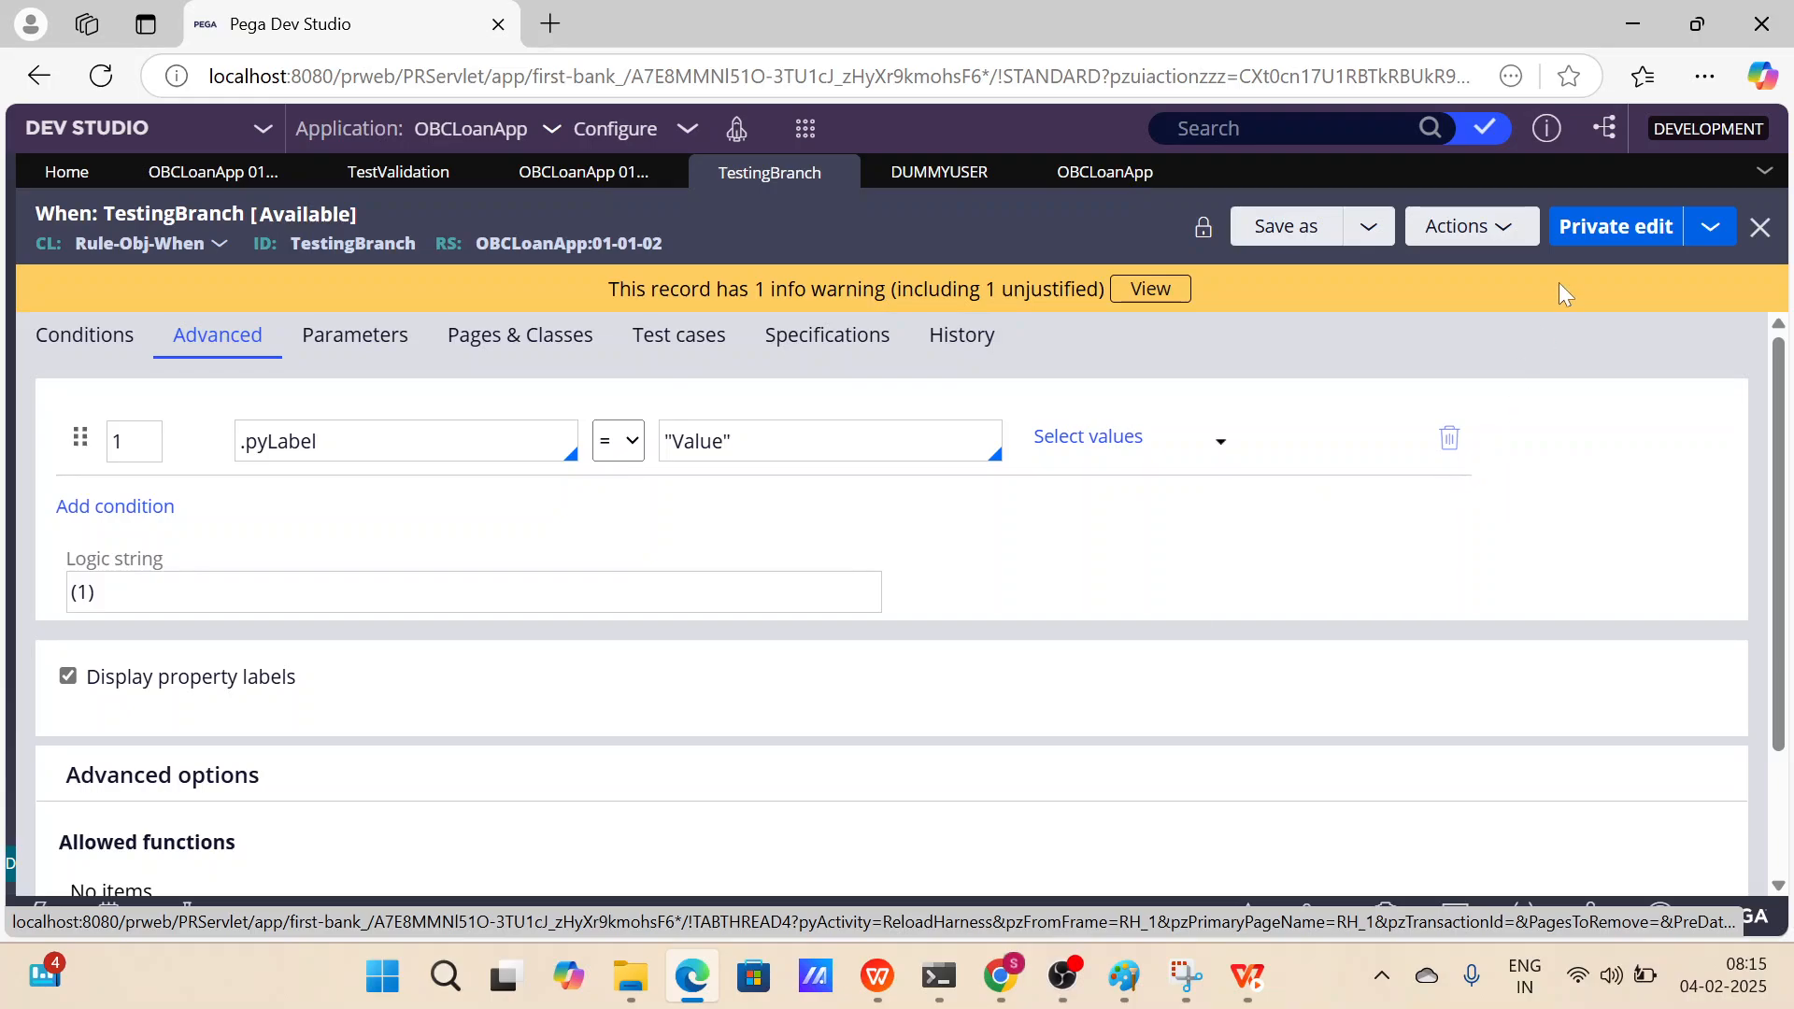
left_click(1606, 244)
left_click(1269, 660)
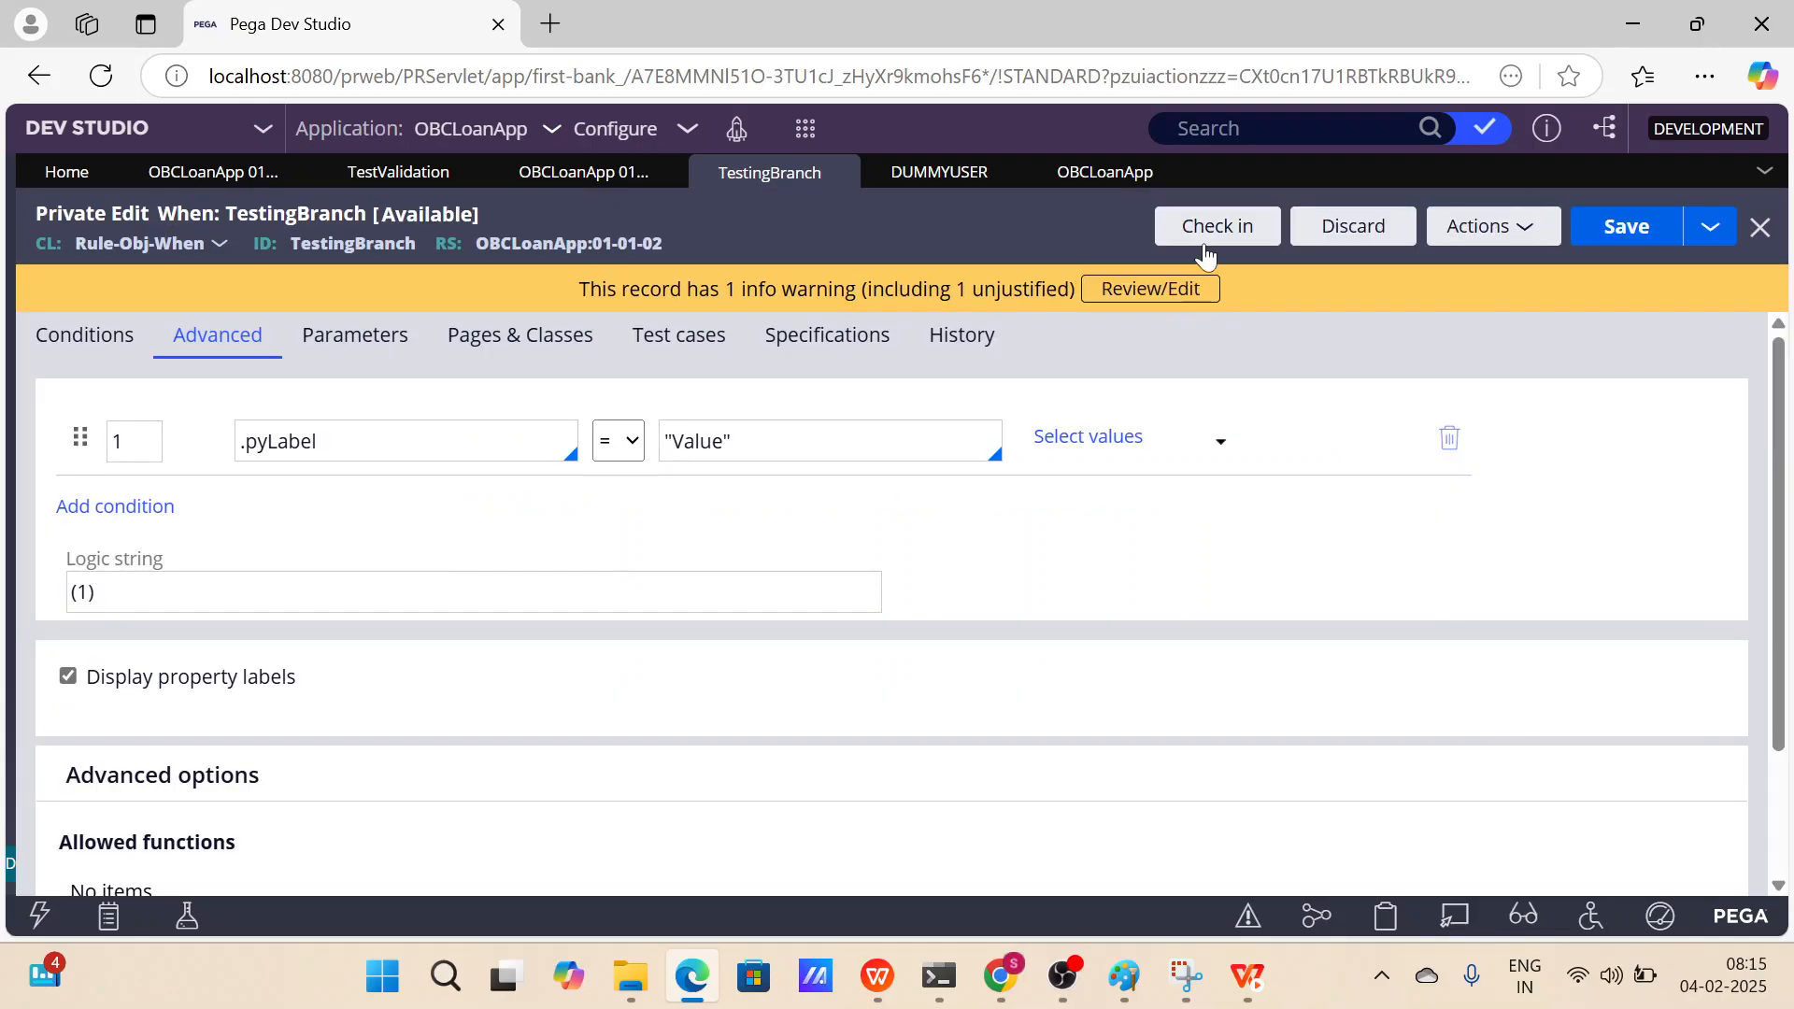
Start checking in TestingBranch, entering the justification 'I am trying to push' for the maintainability warning.
left_click(1207, 242)
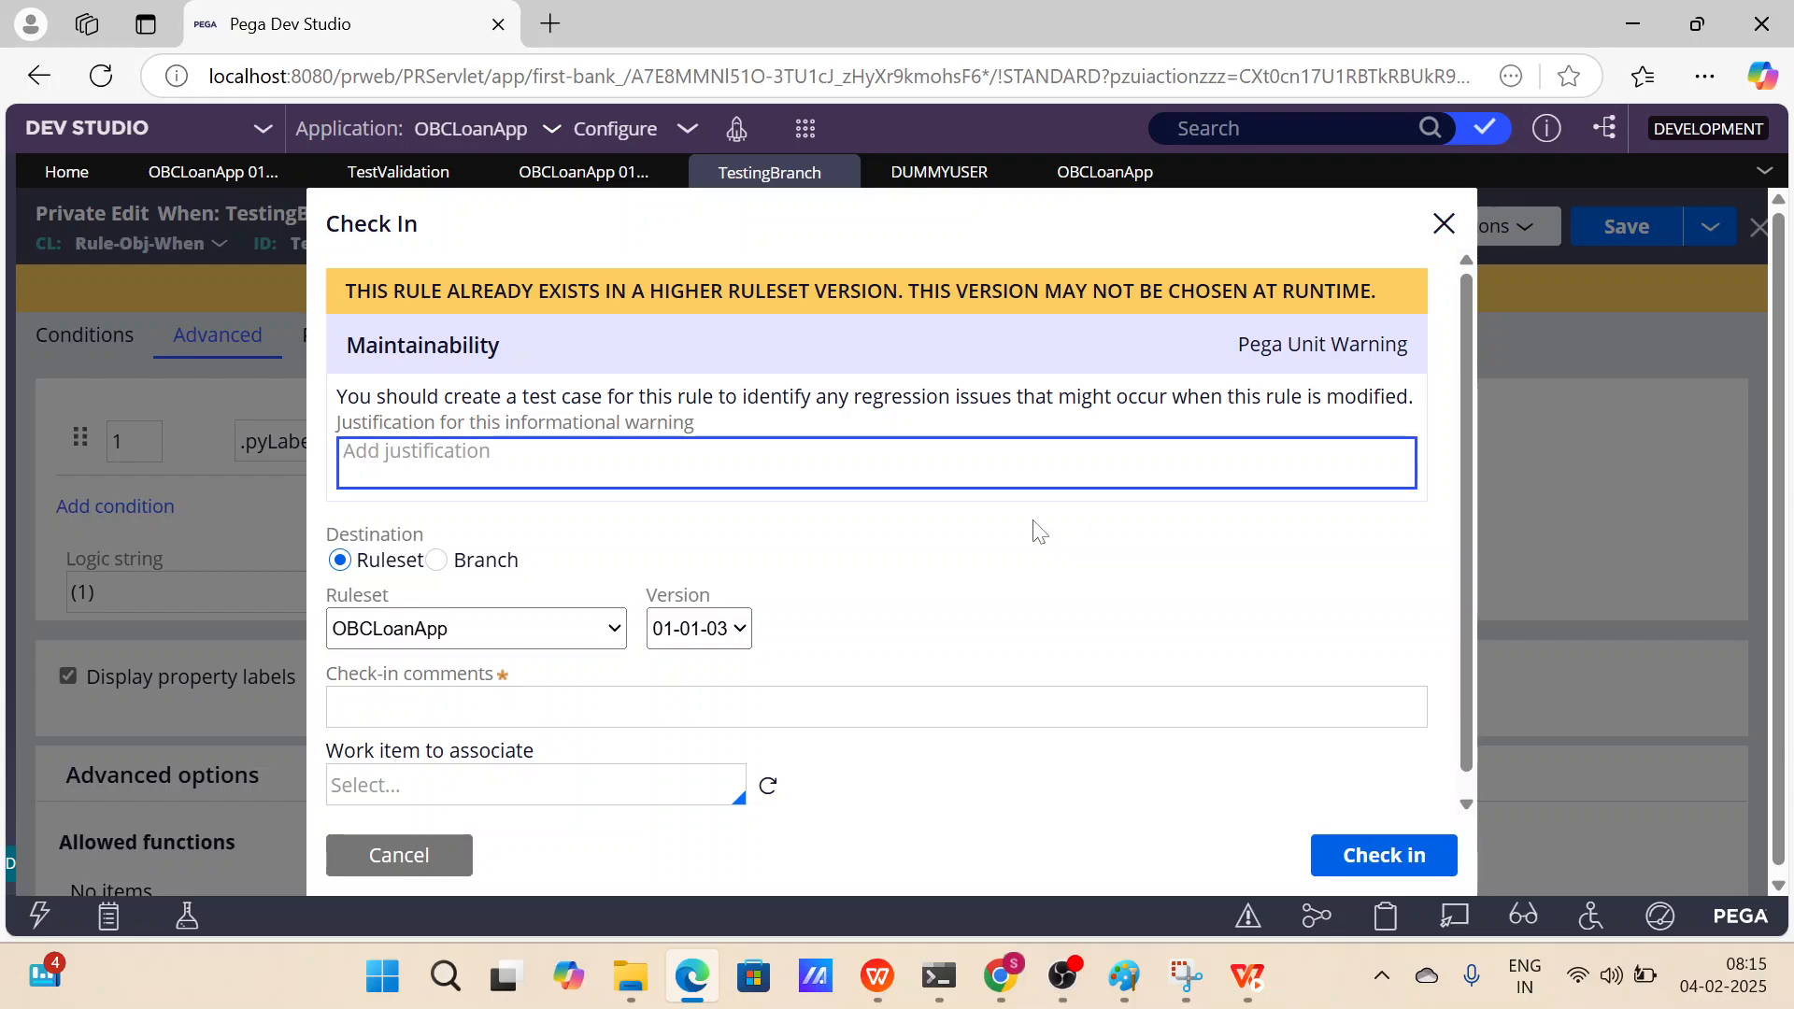
type("I am tryu")
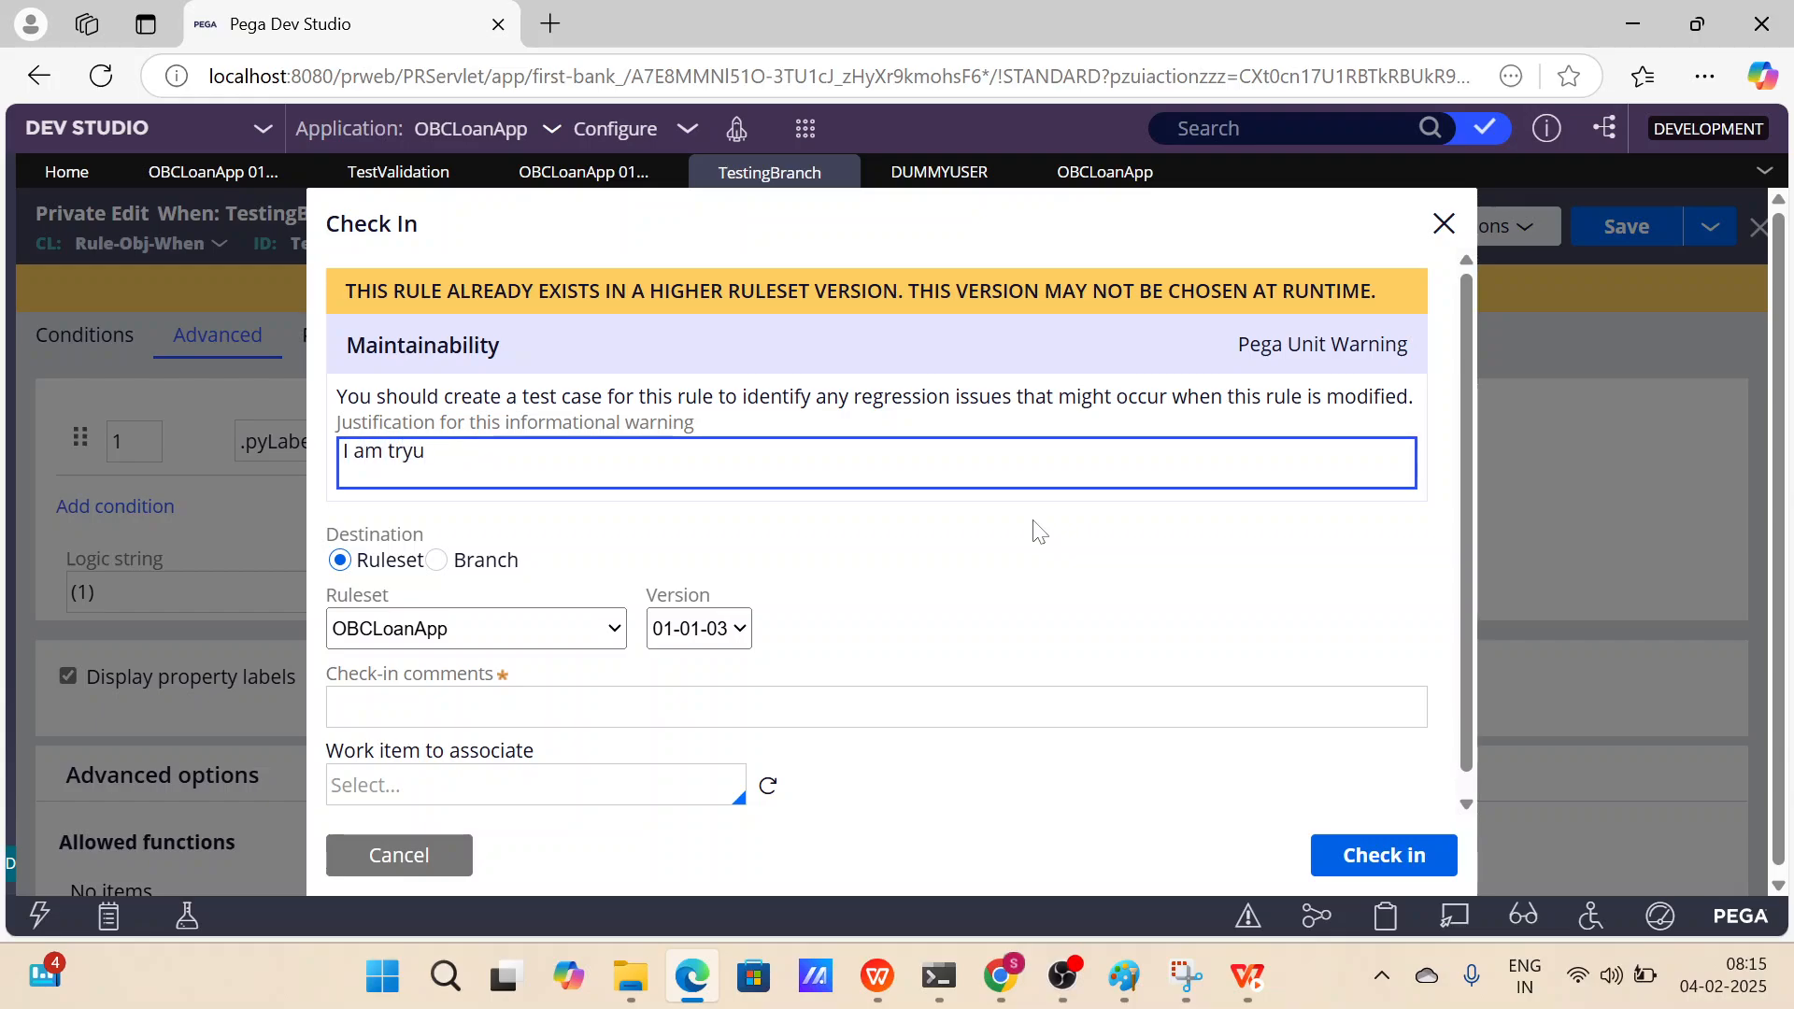
key("BackSpace")
type("ing to pus")
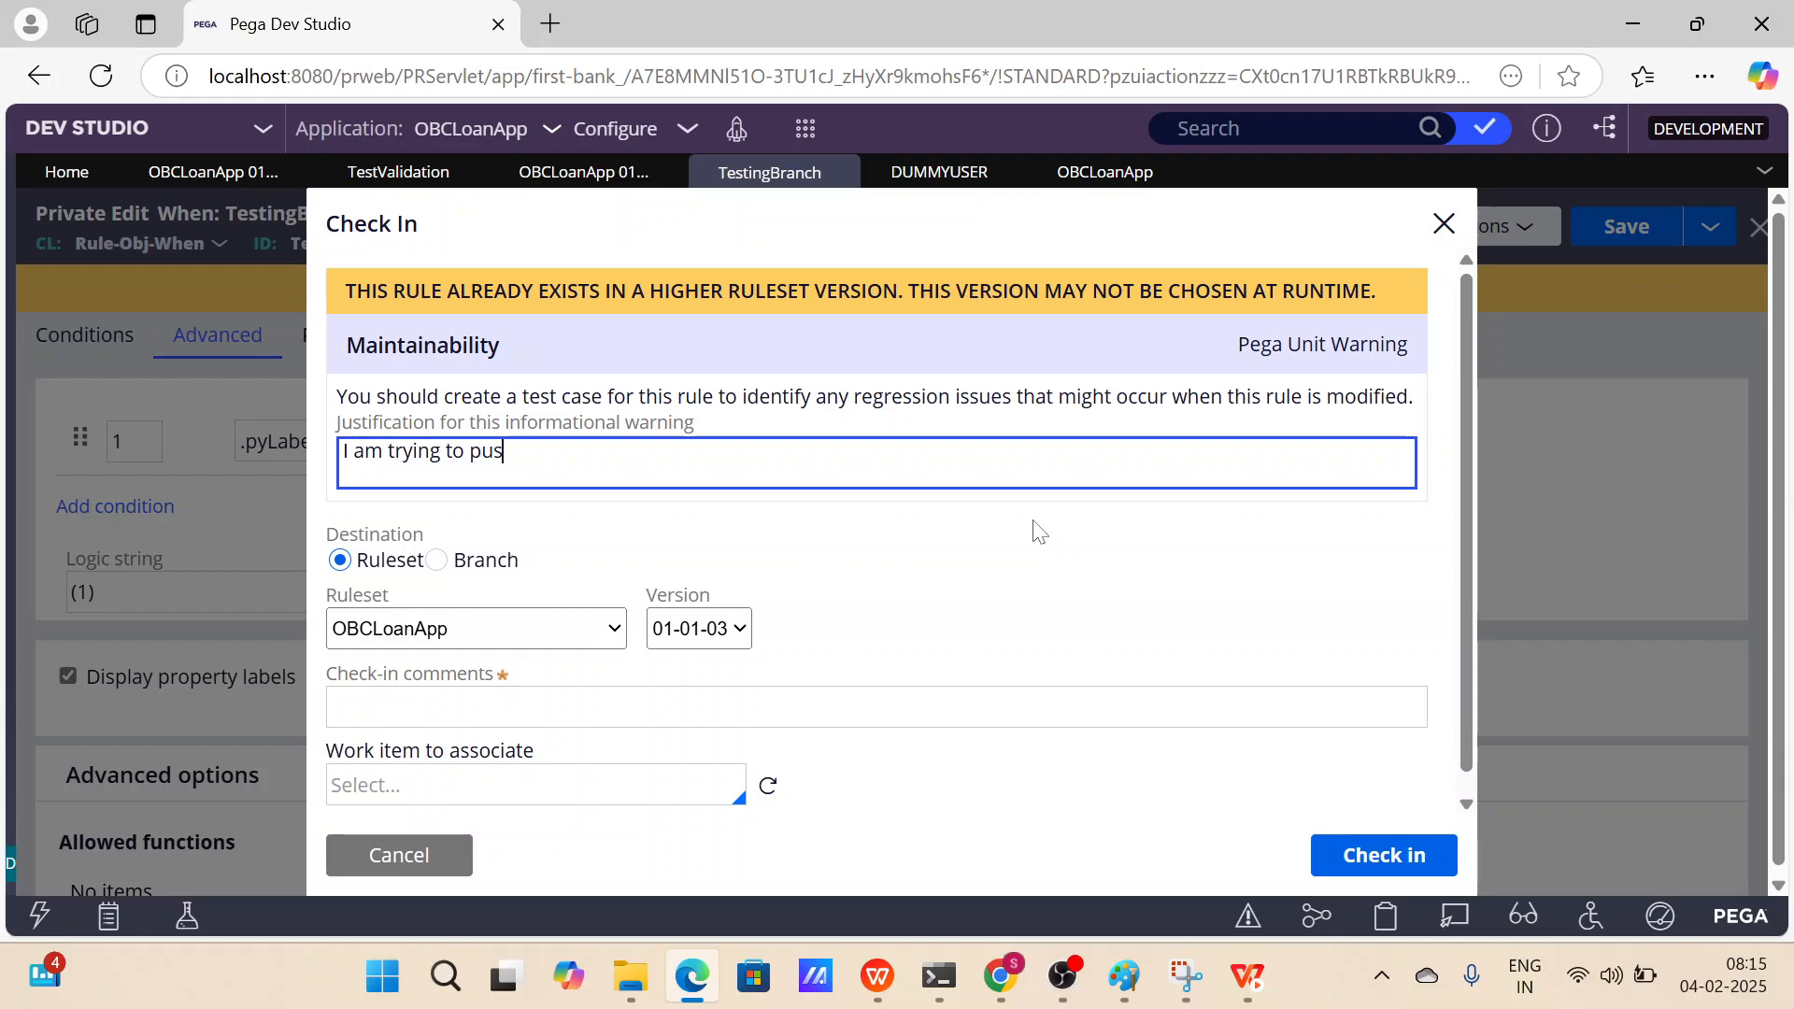
type("h")
scroll(992, 551, "down", 1)
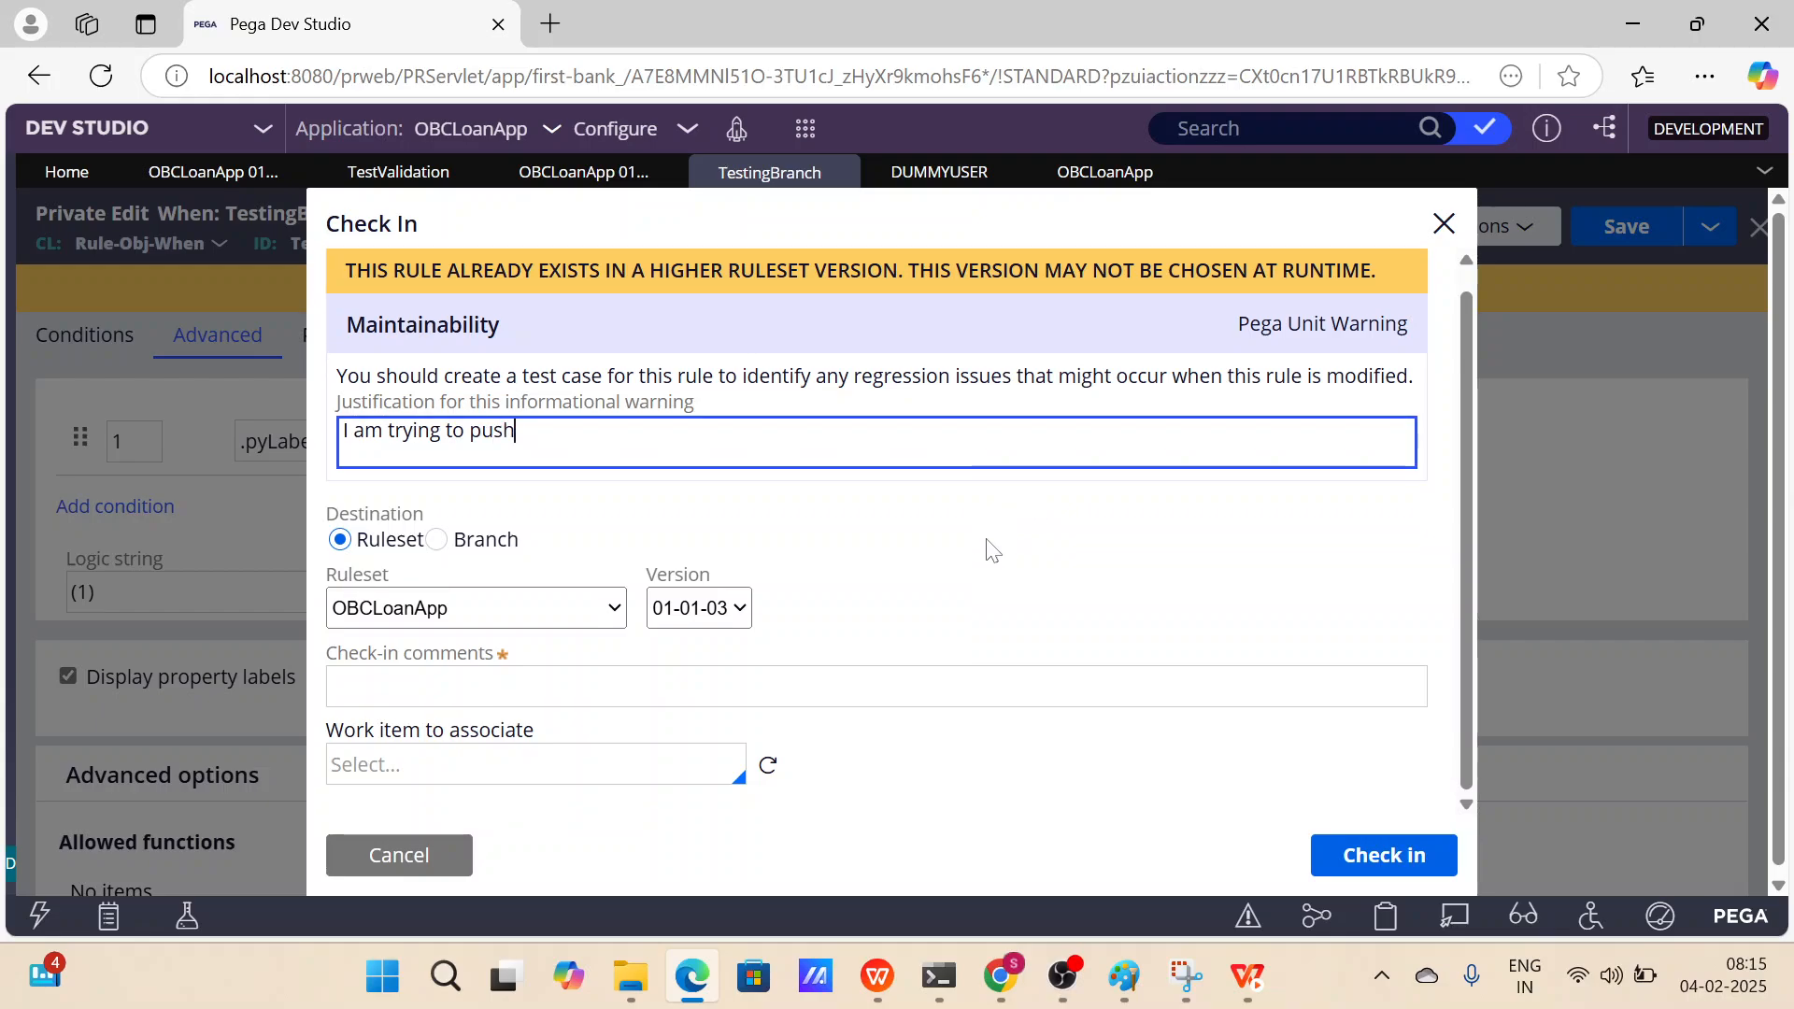
left_click_drag(436, 513, 322, 529)
left_click(487, 509)
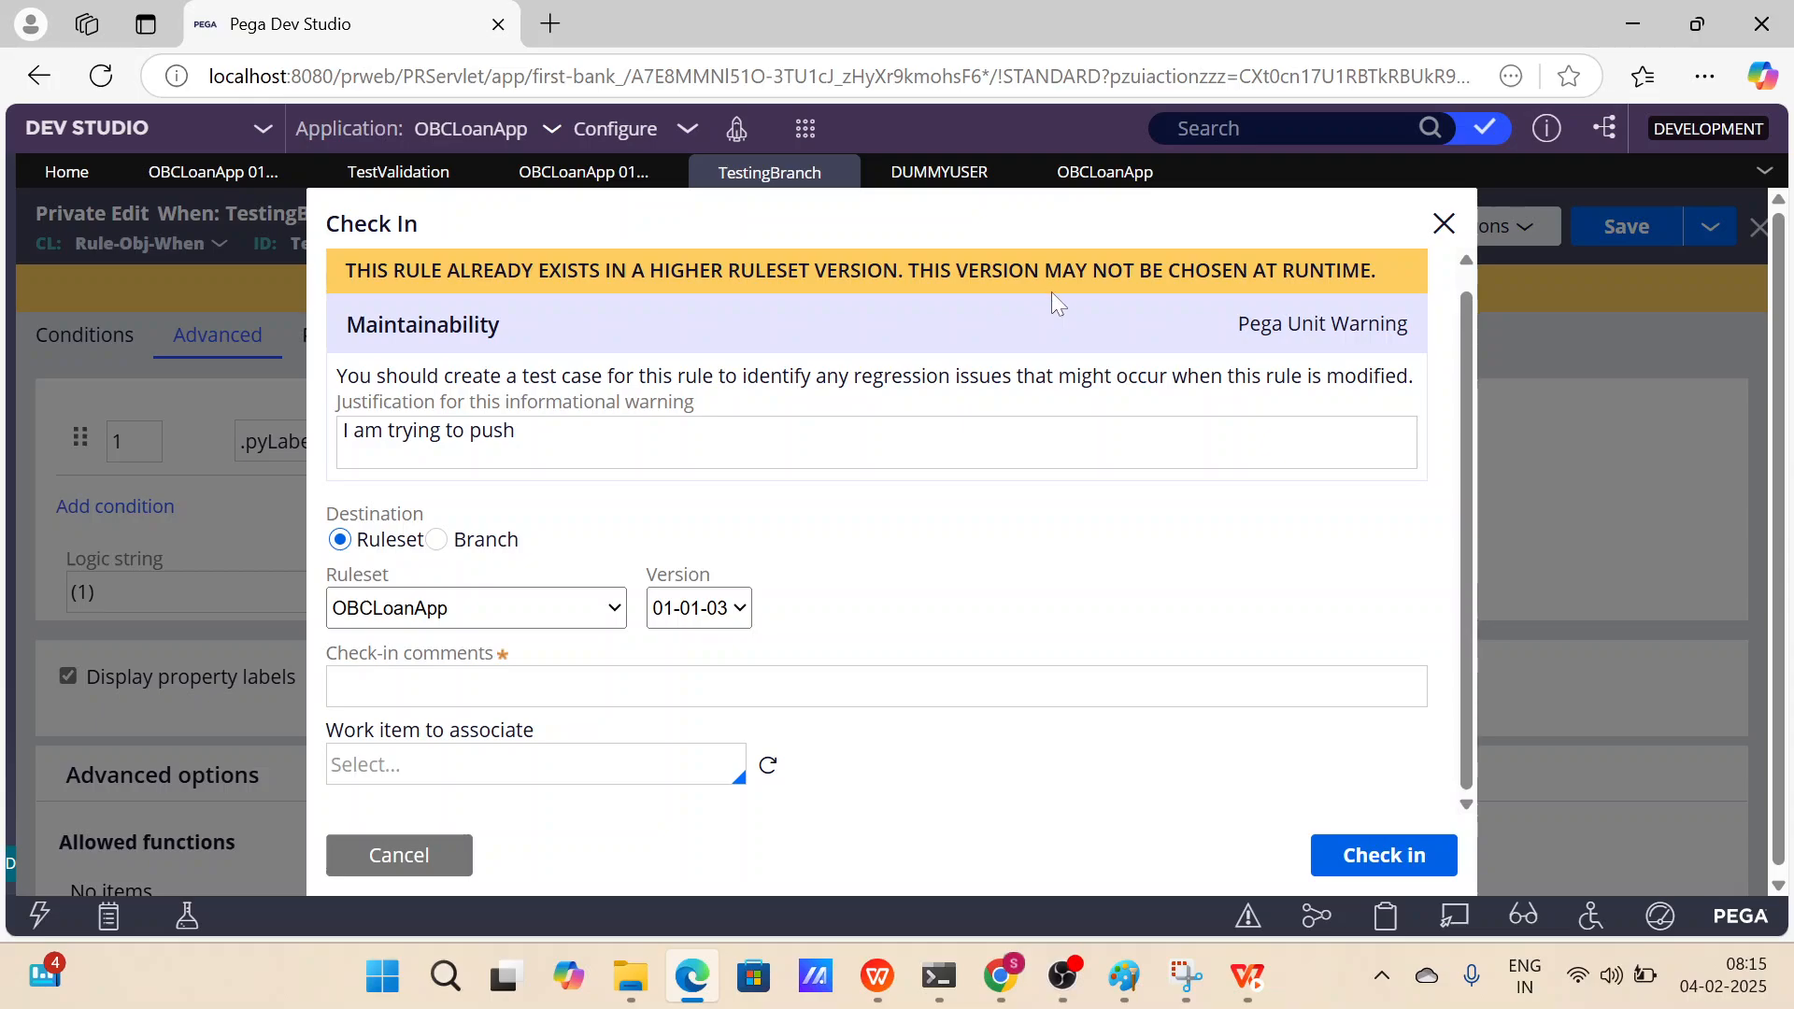
left_click_drag(1390, 272, 342, 272)
left_click(1203, 515)
Check out the TestValidation activity and open its check-in form.
left_click(376, 175)
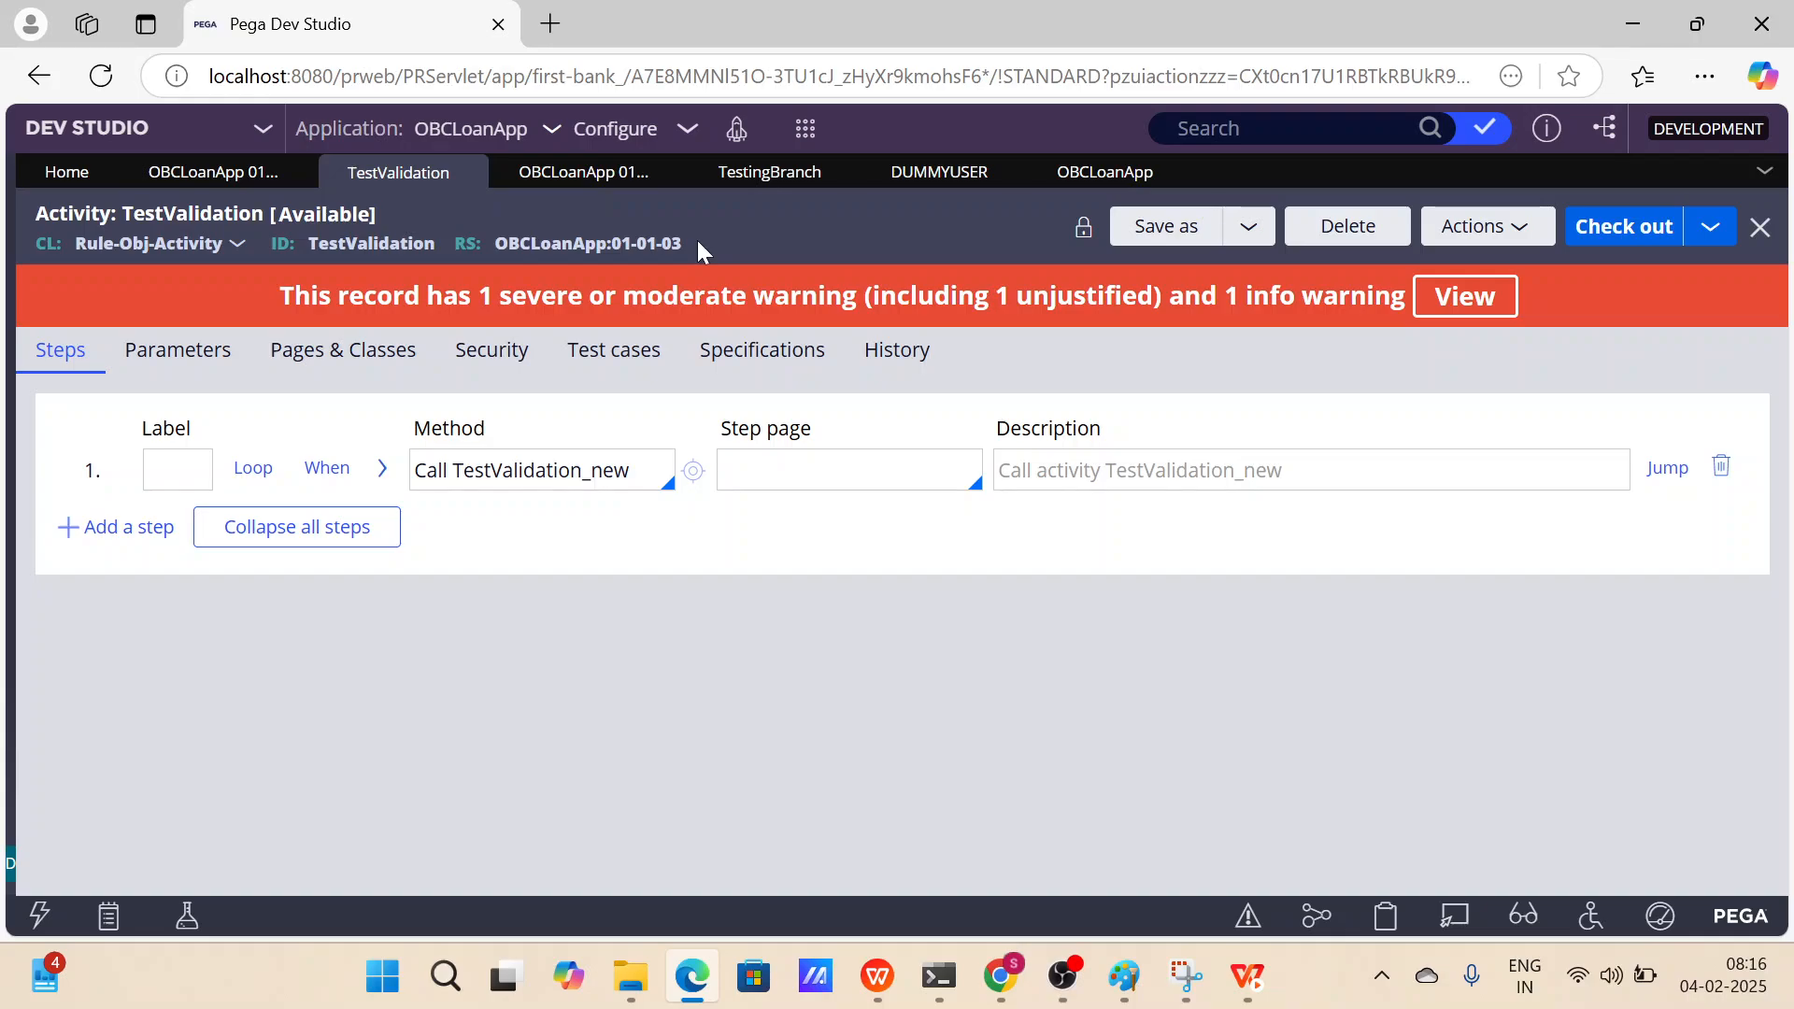
left_click(1606, 236)
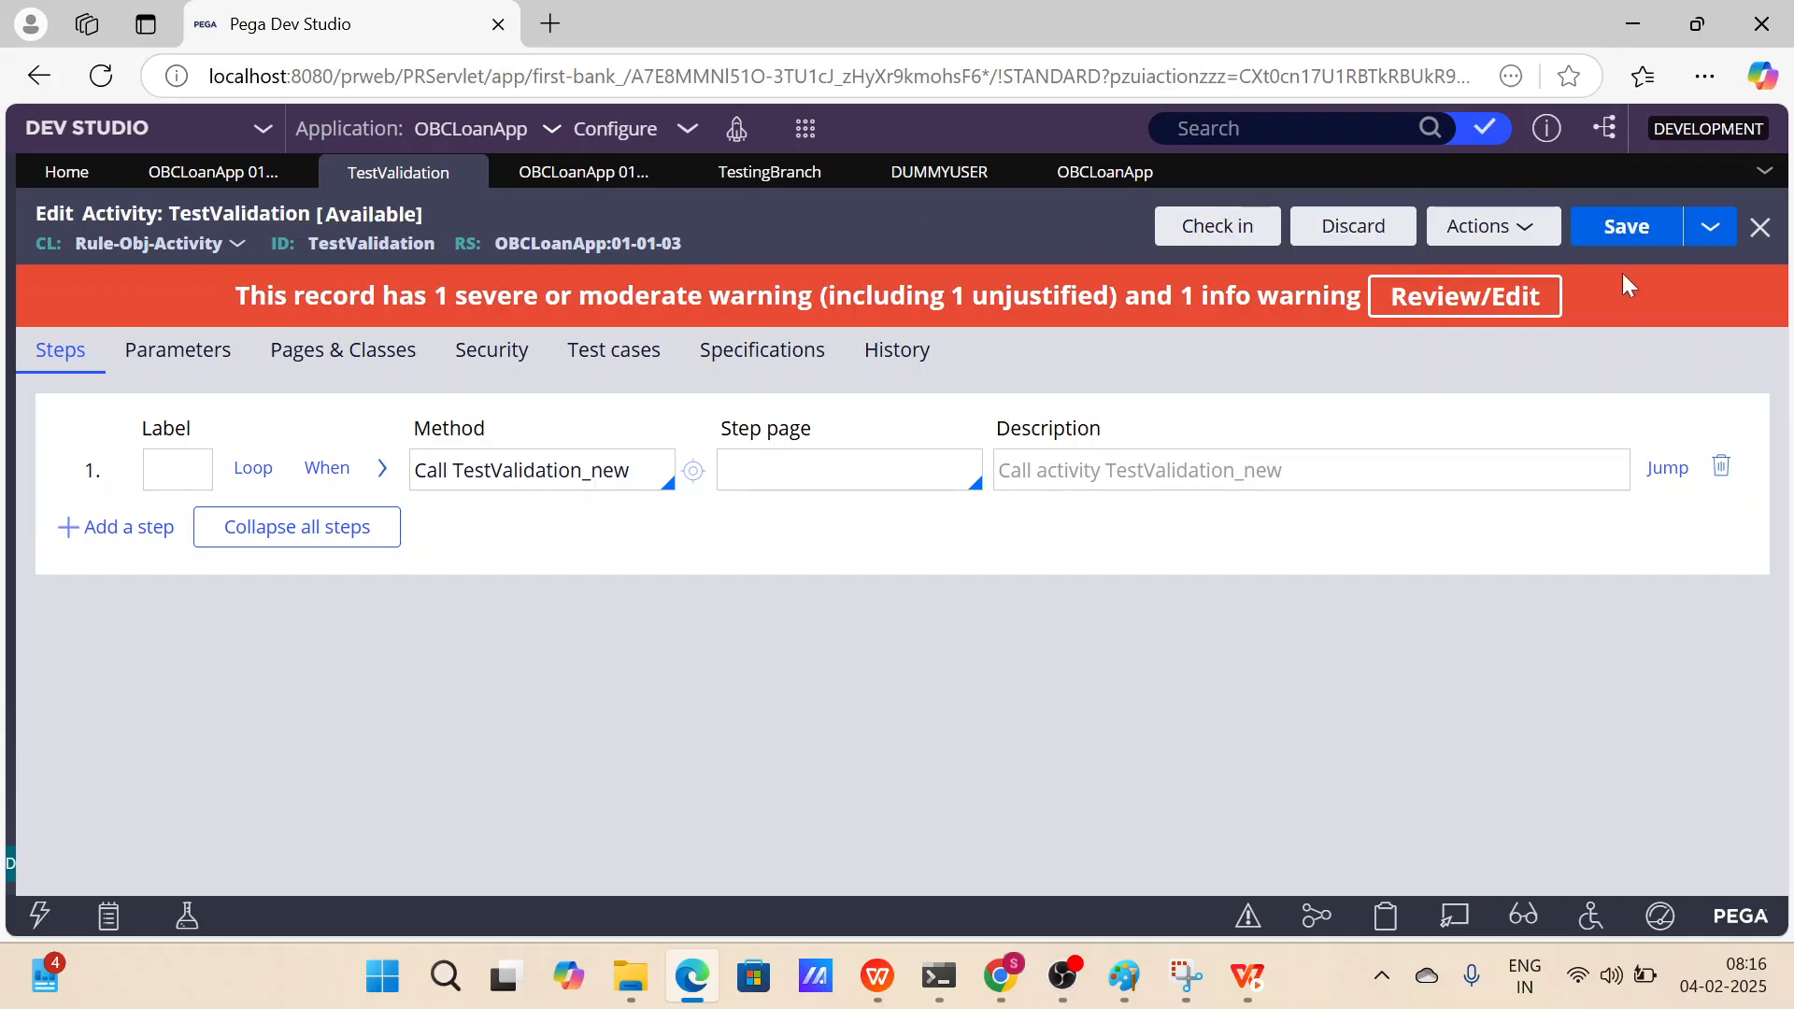
left_click(1218, 230)
scroll(551, 631, "down", 1)
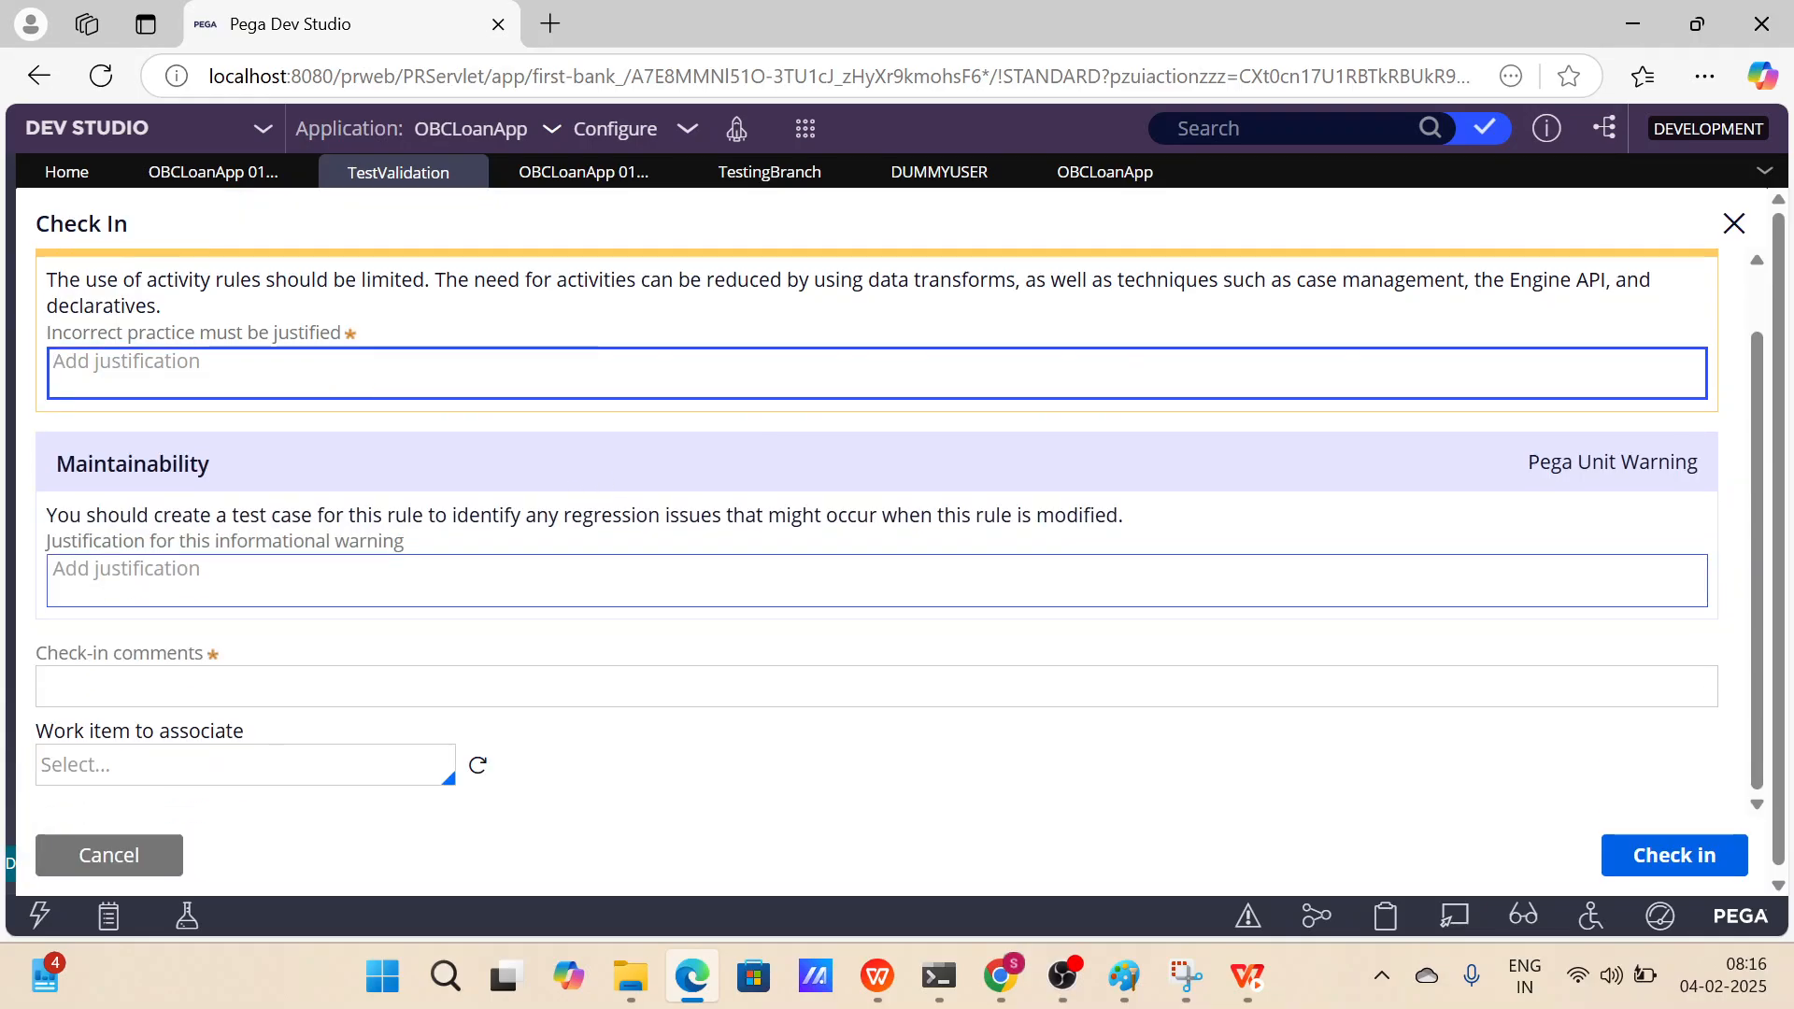
scroll(339, 425, "up", 1)
scroll(339, 425, "down", 1)
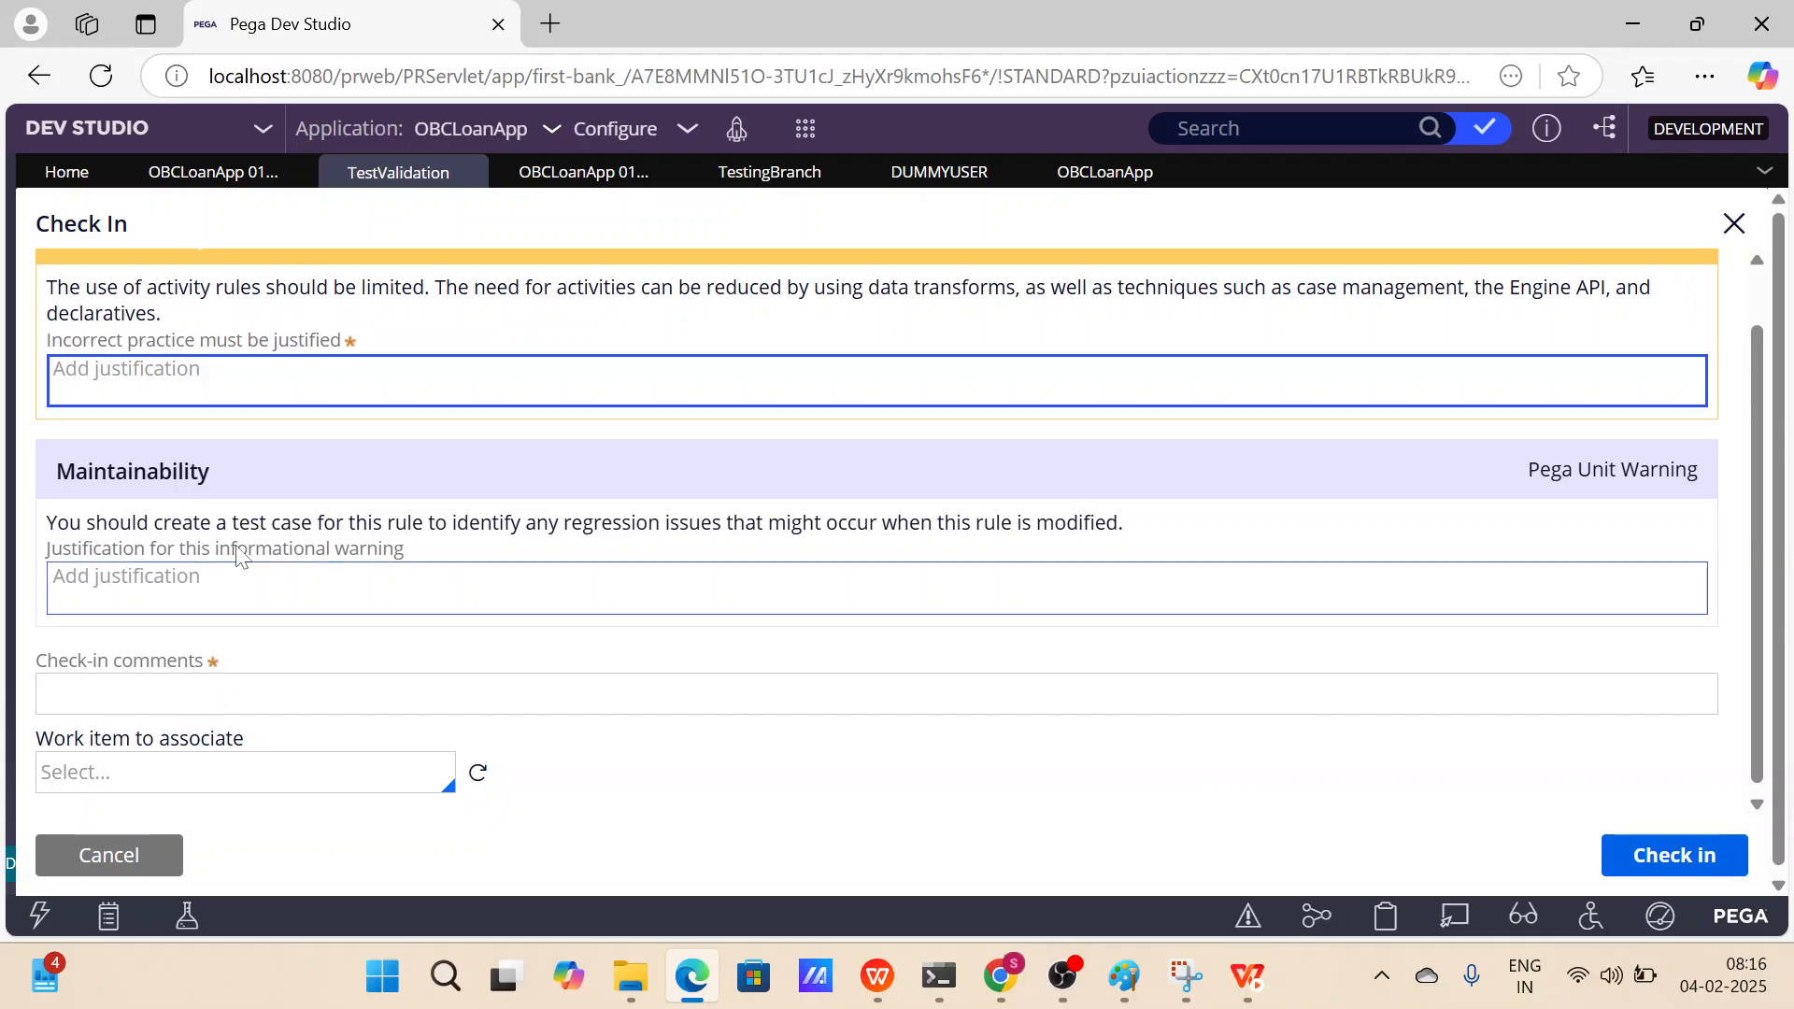
Switch the TestingBranch check-in destination to Branch, then cancel that check-in.
left_click(792, 178)
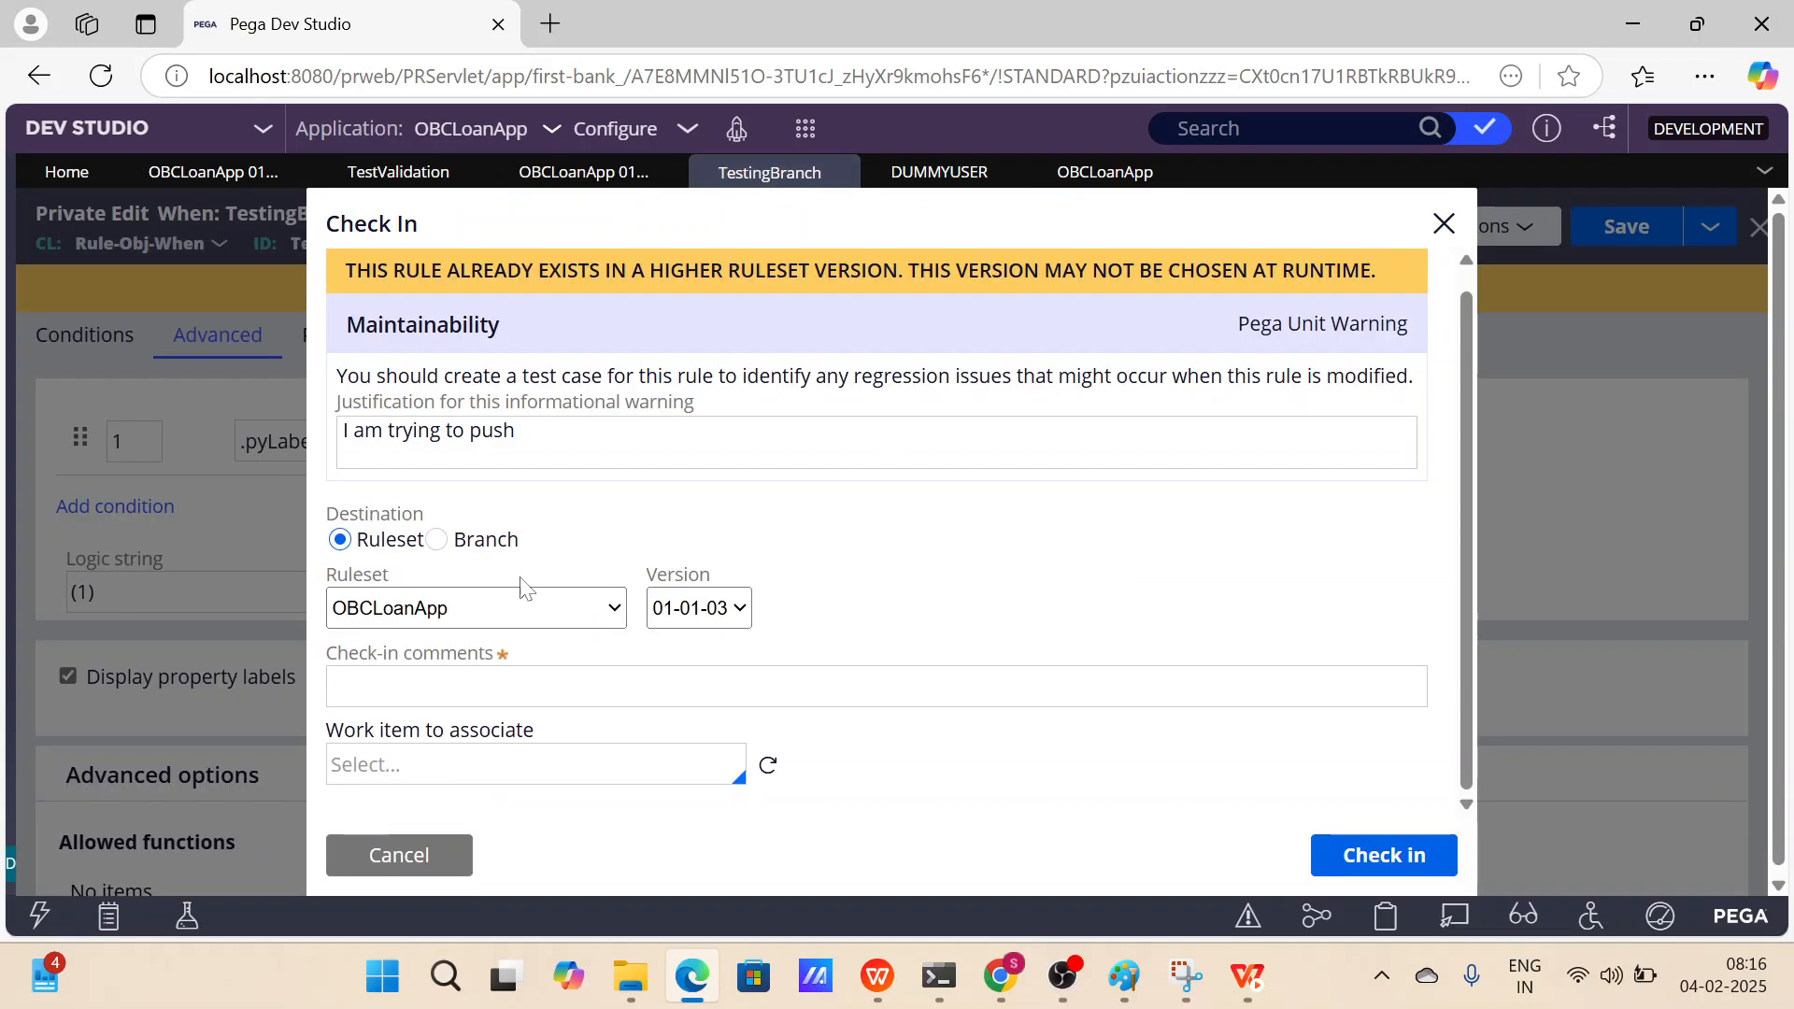
left_click_drag(560, 542, 333, 512)
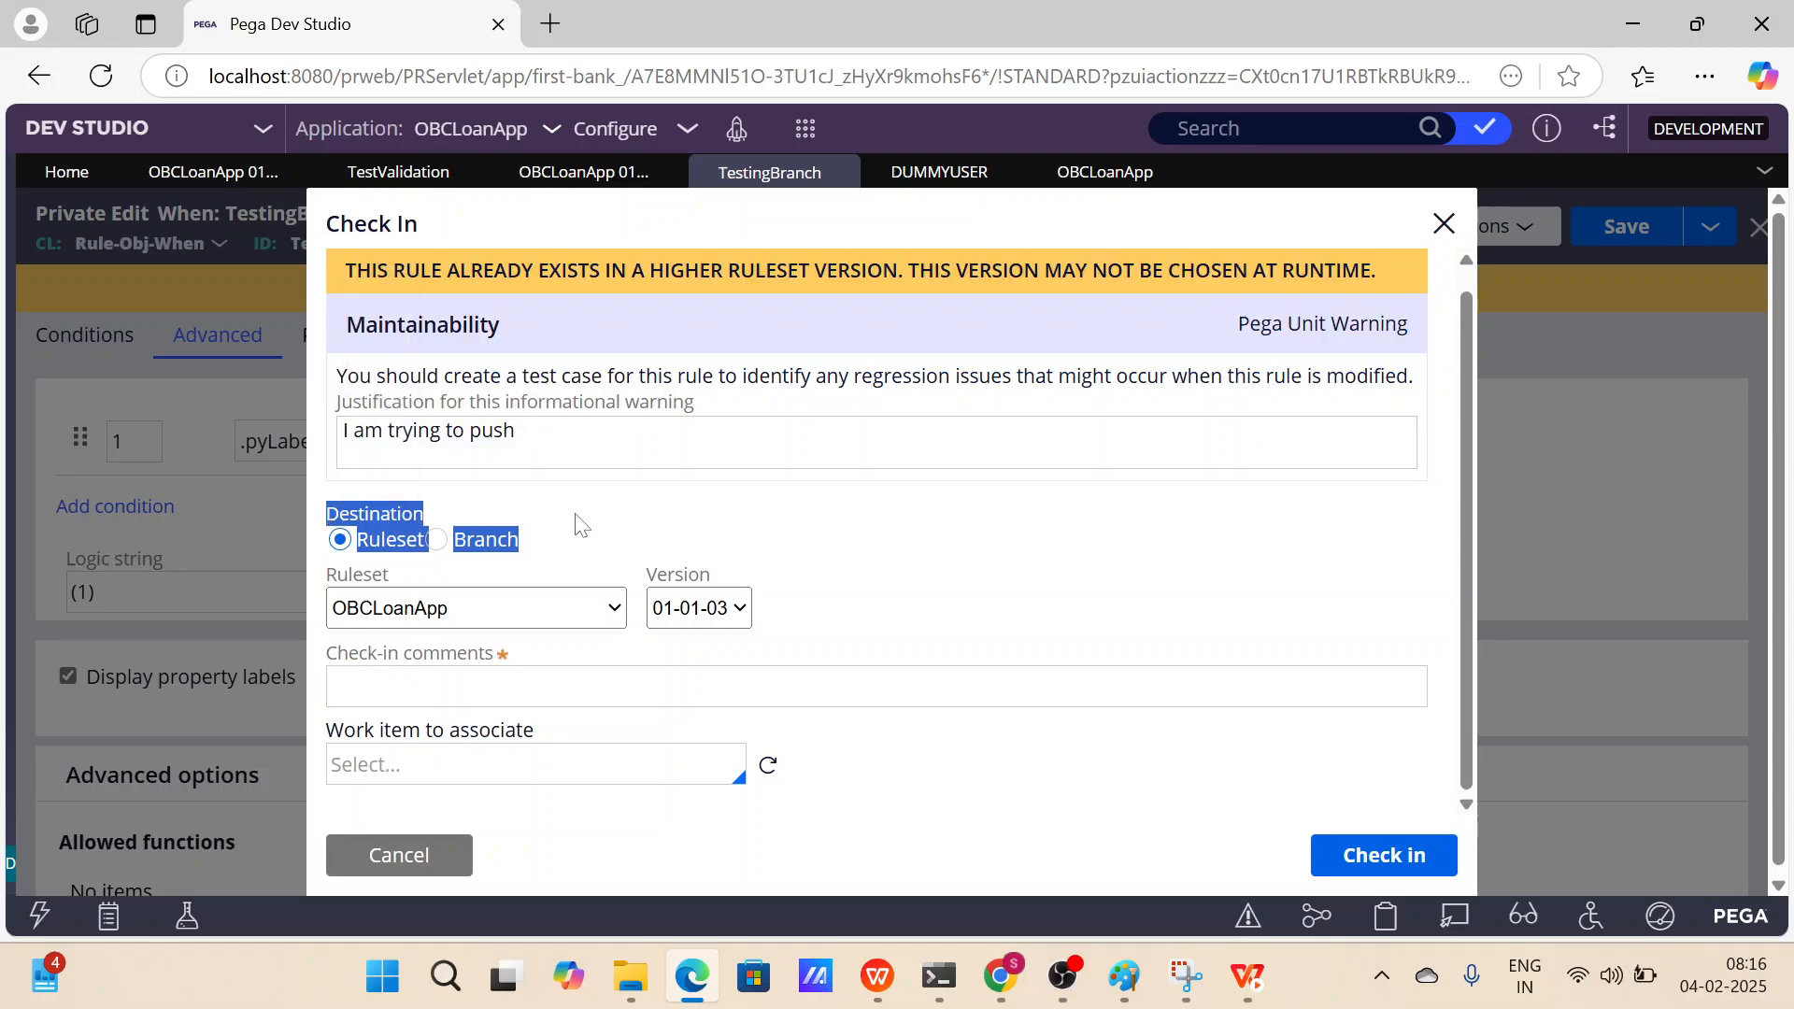
left_click(411, 174)
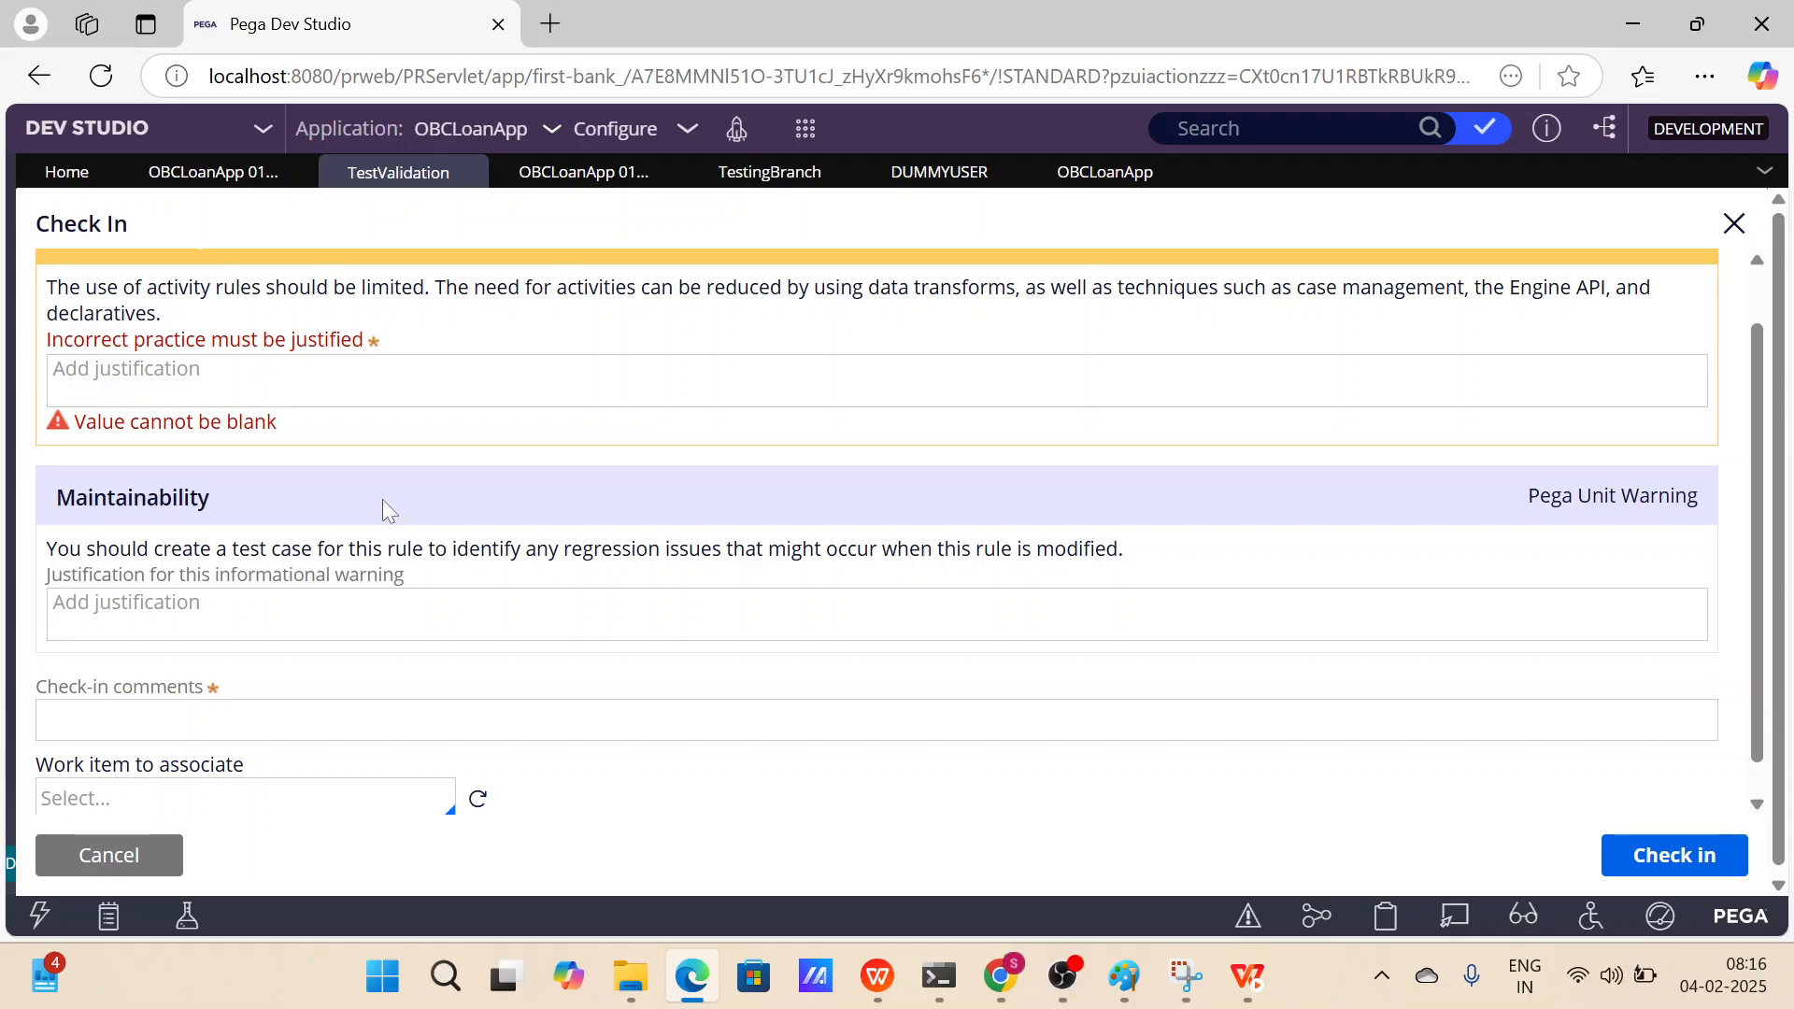
left_click(733, 172)
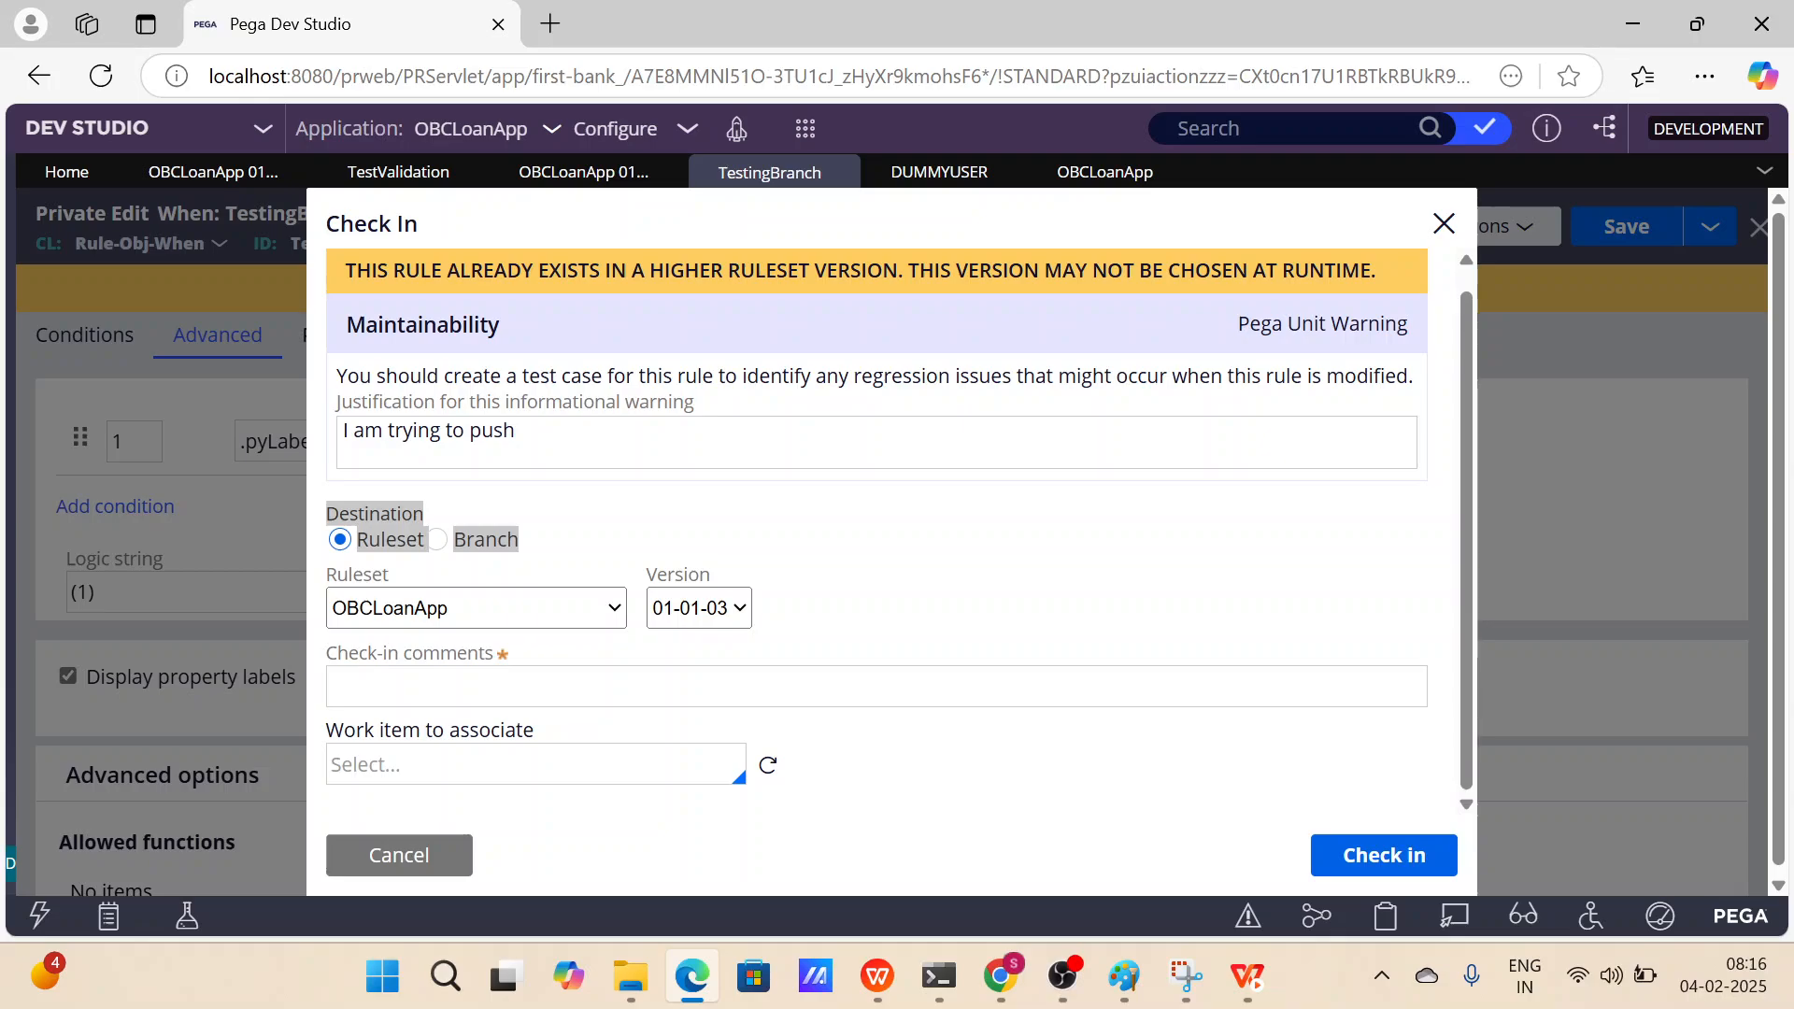
left_click(718, 617)
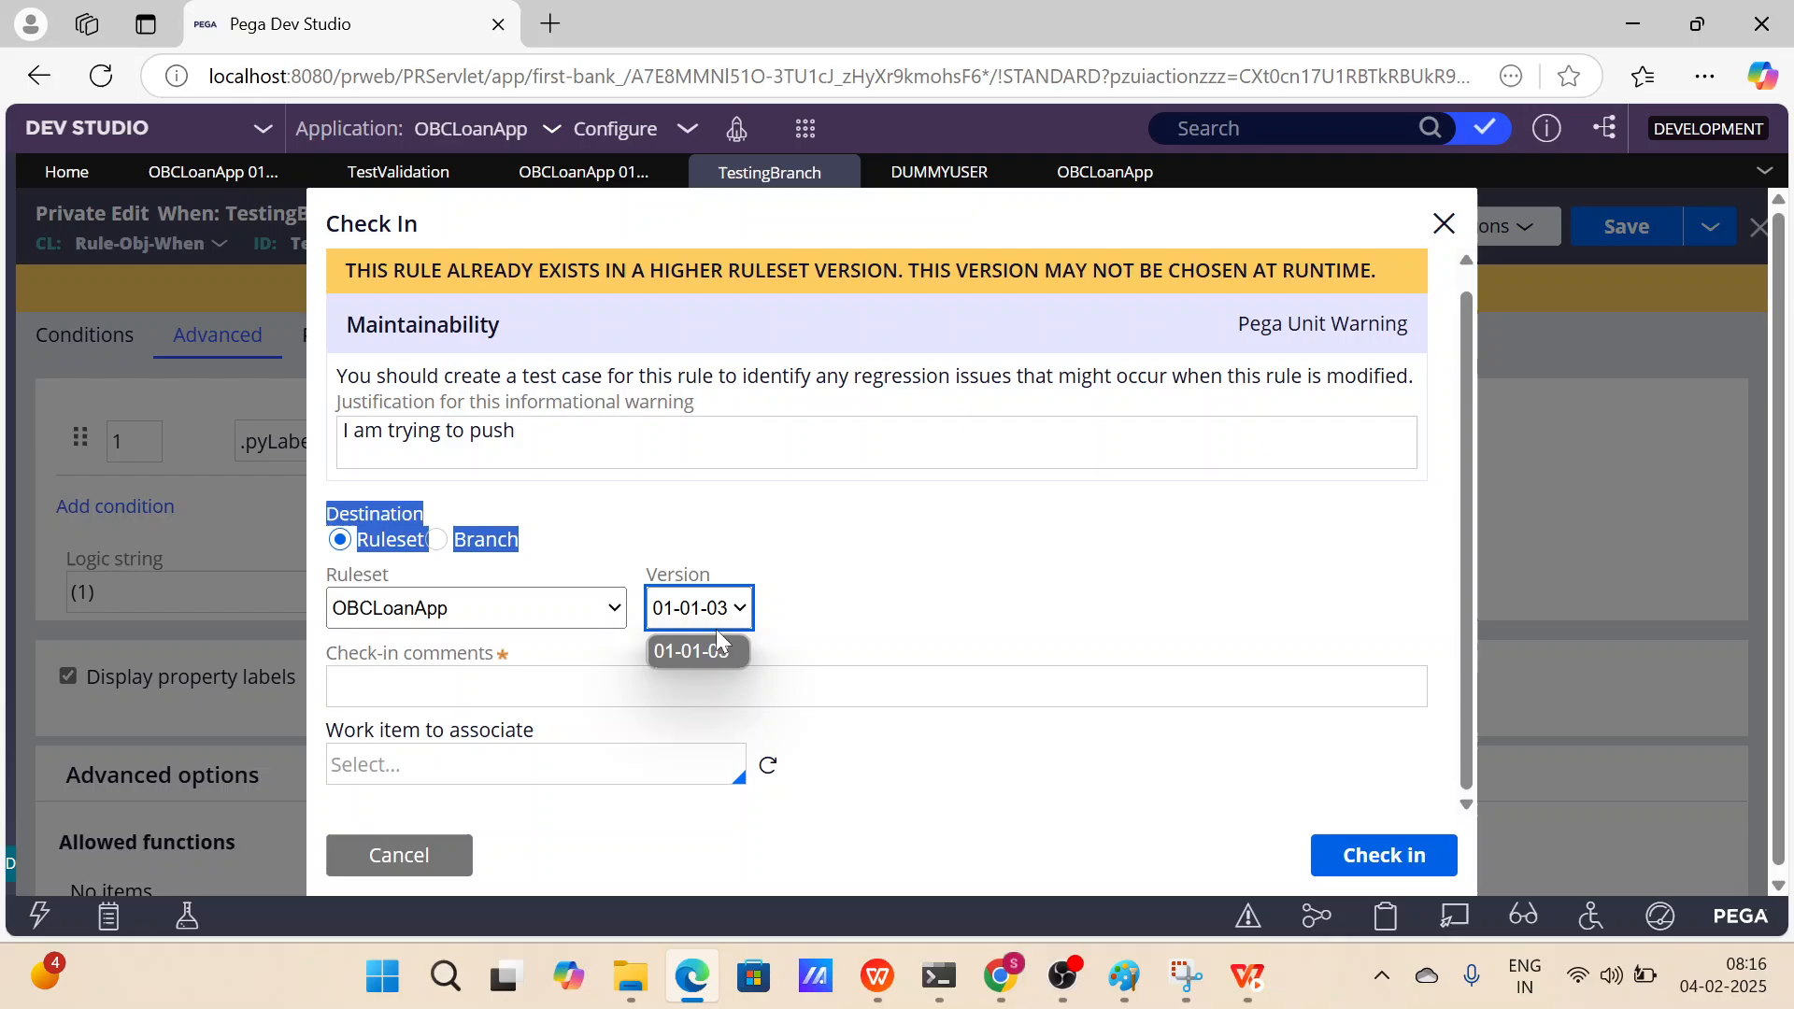
left_click(936, 502)
left_click(436, 539)
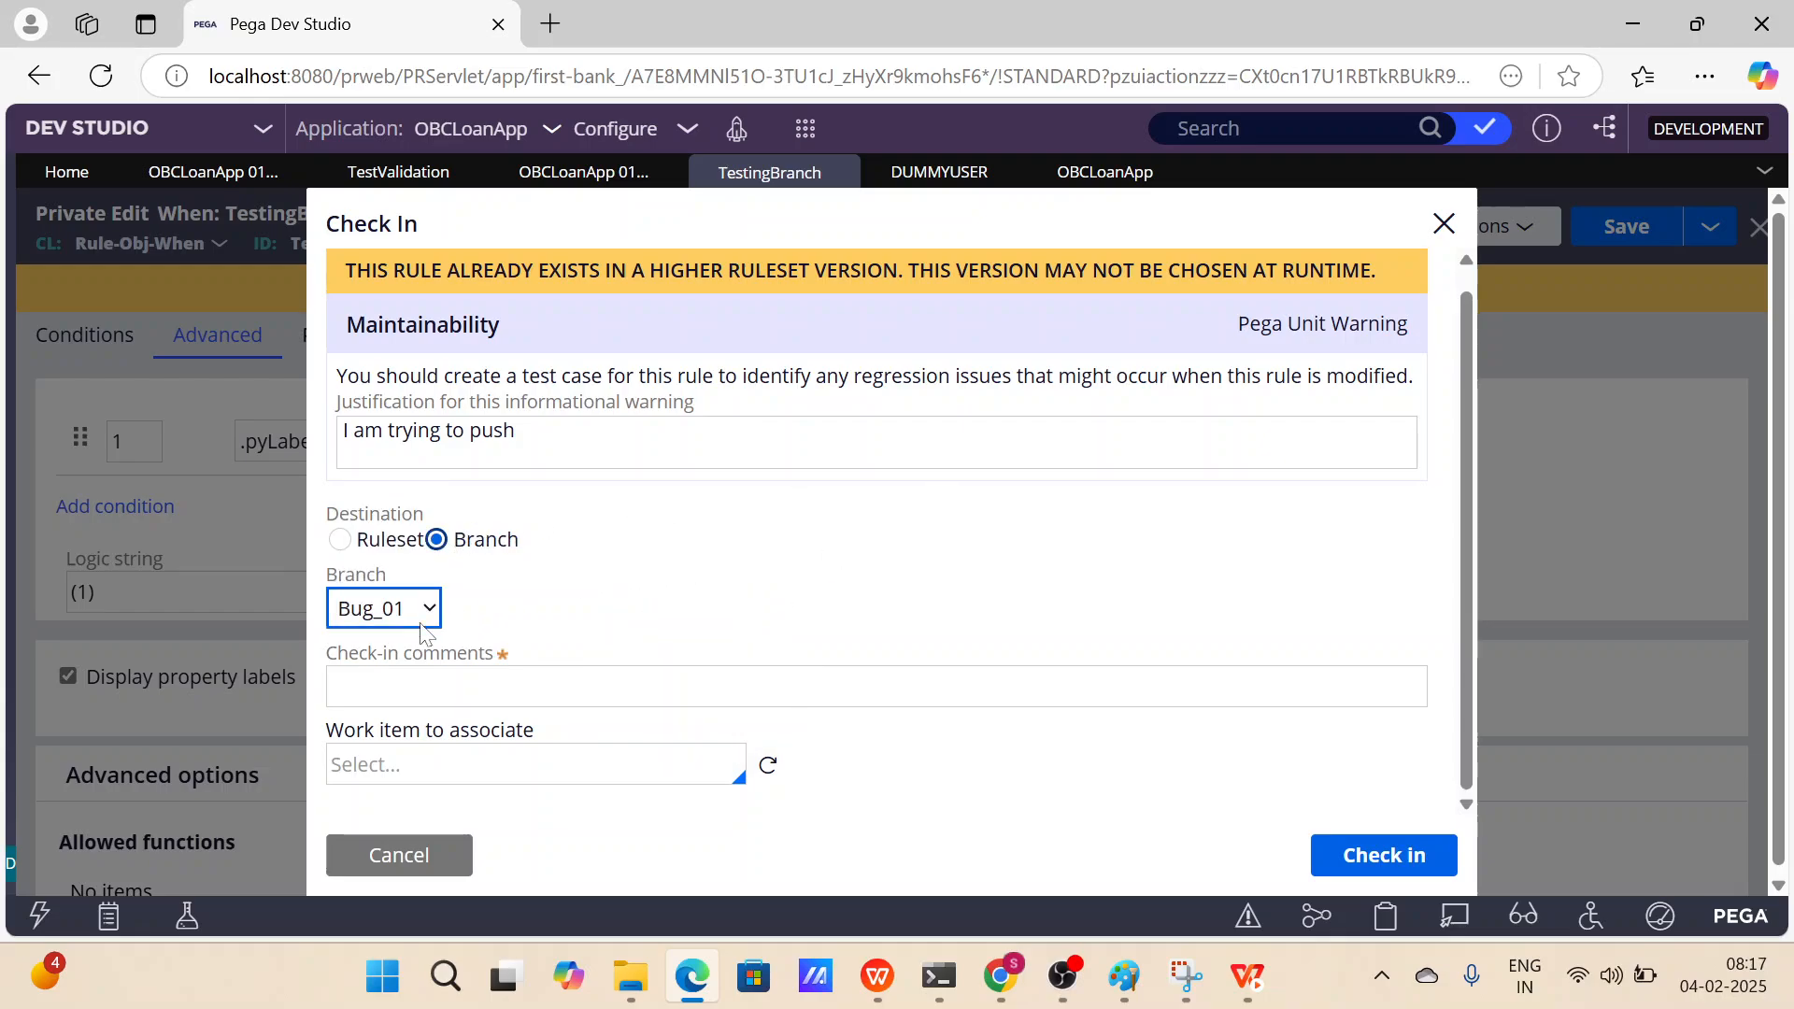
left_click(396, 857)
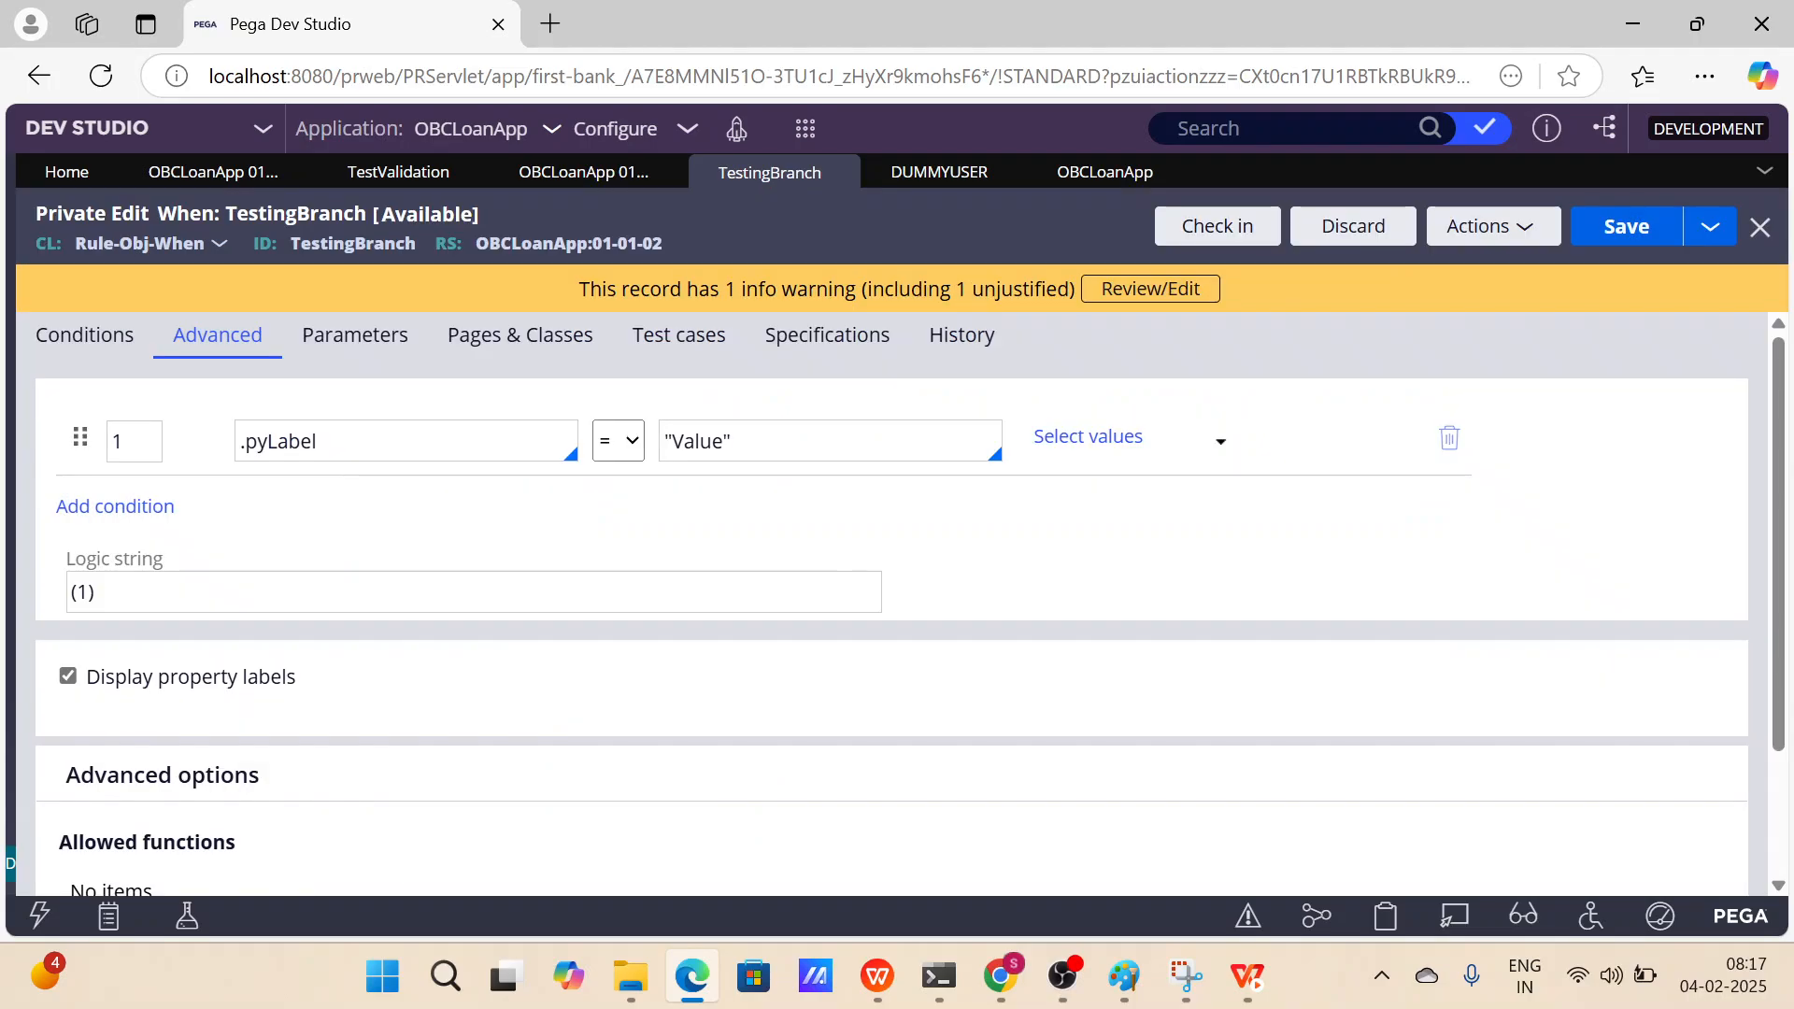
Cancel the TestValidation check-in and discard the checked-out TestValidation activity.
left_click(412, 173)
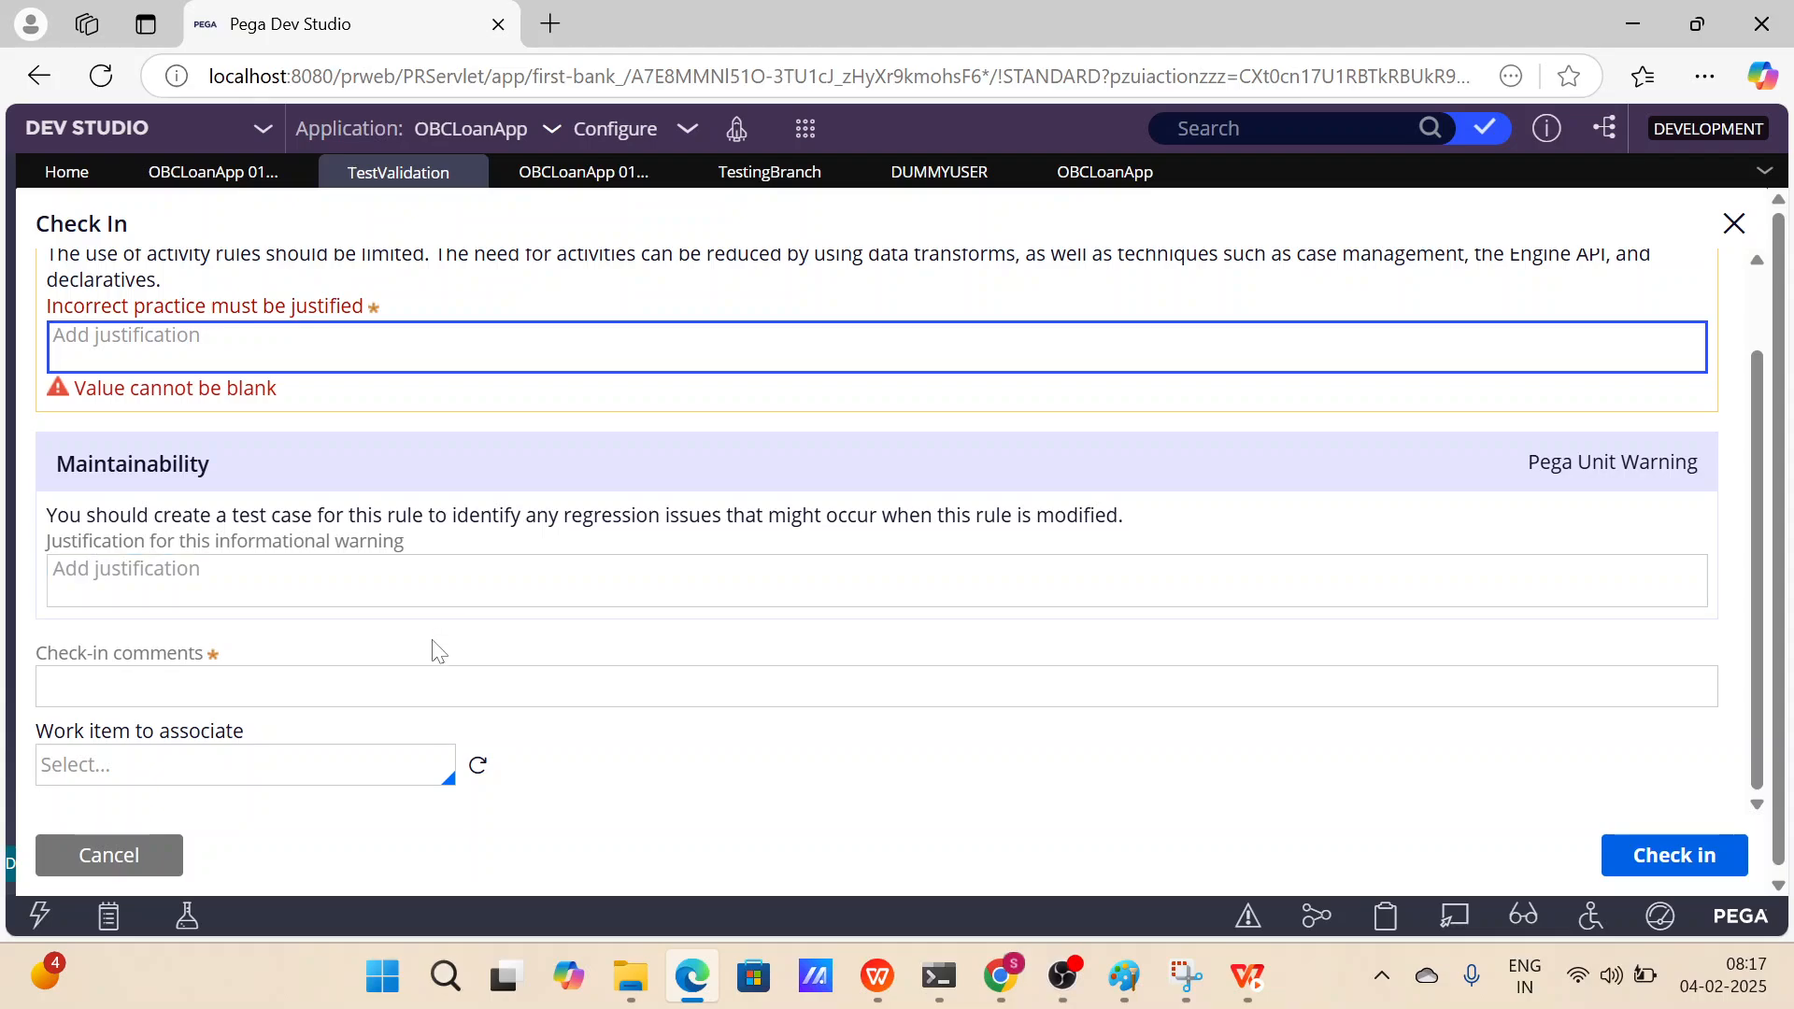
left_click(425, 669)
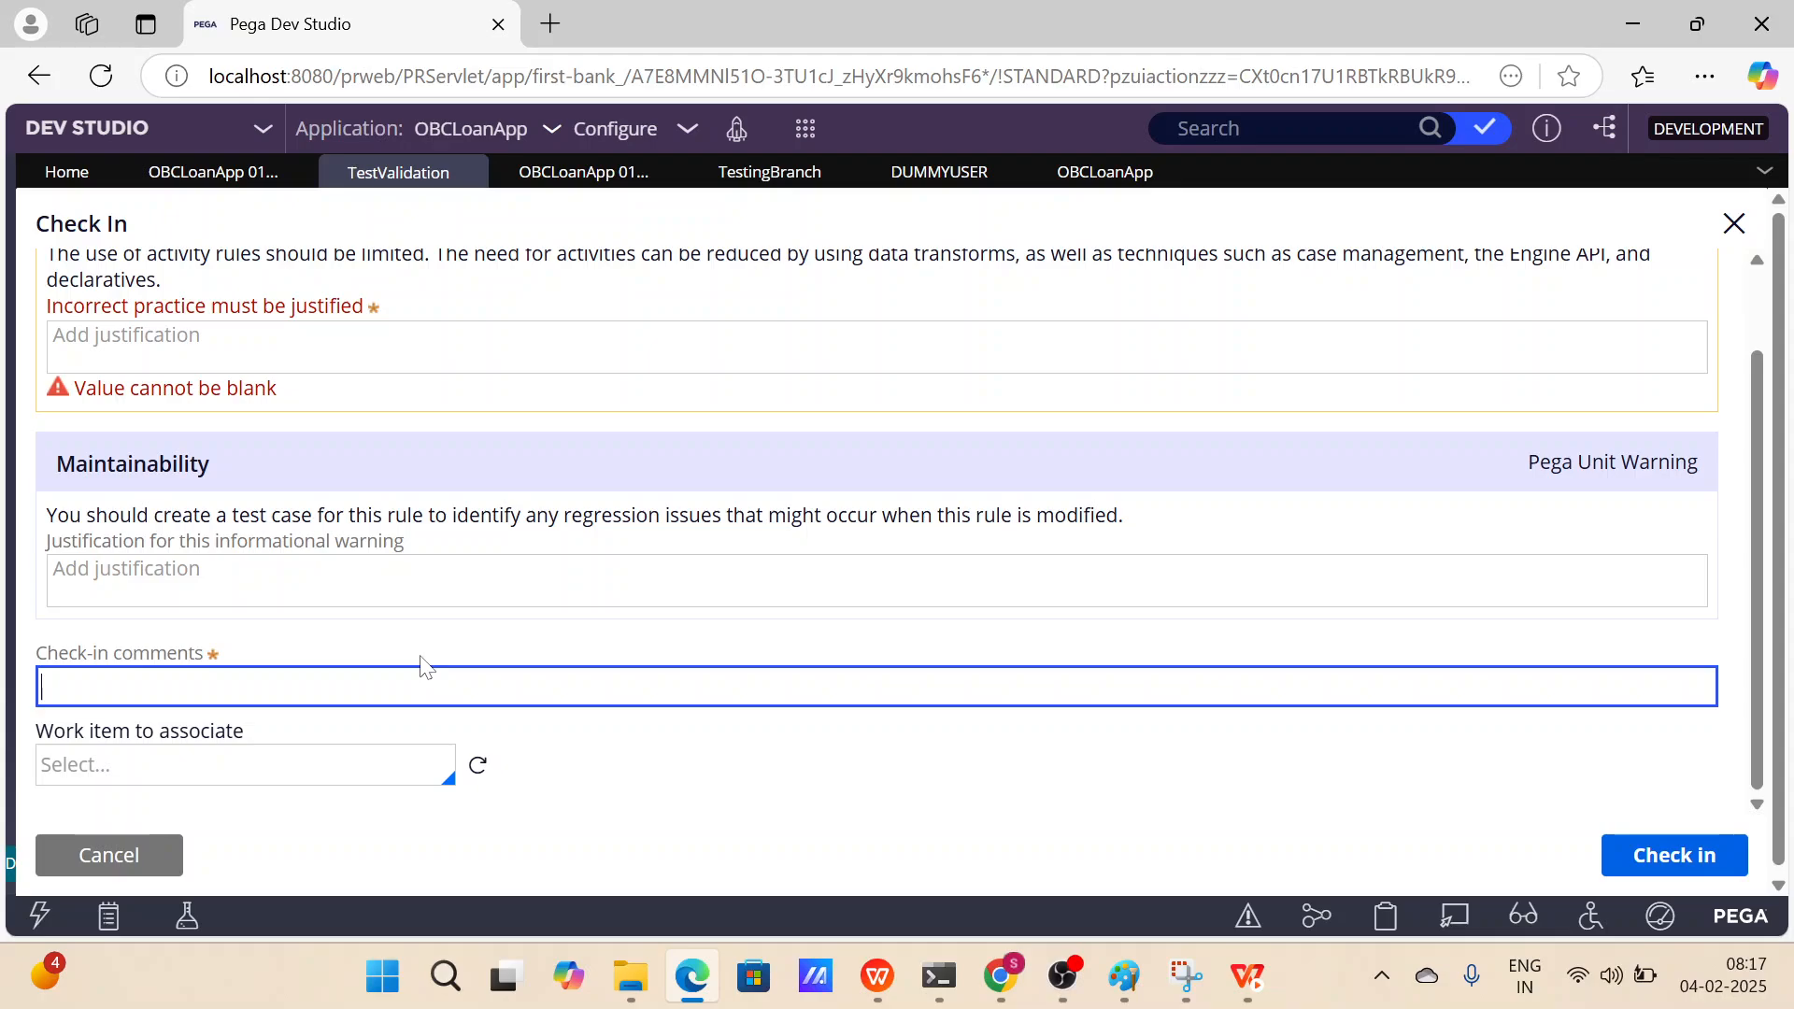
left_click(141, 872)
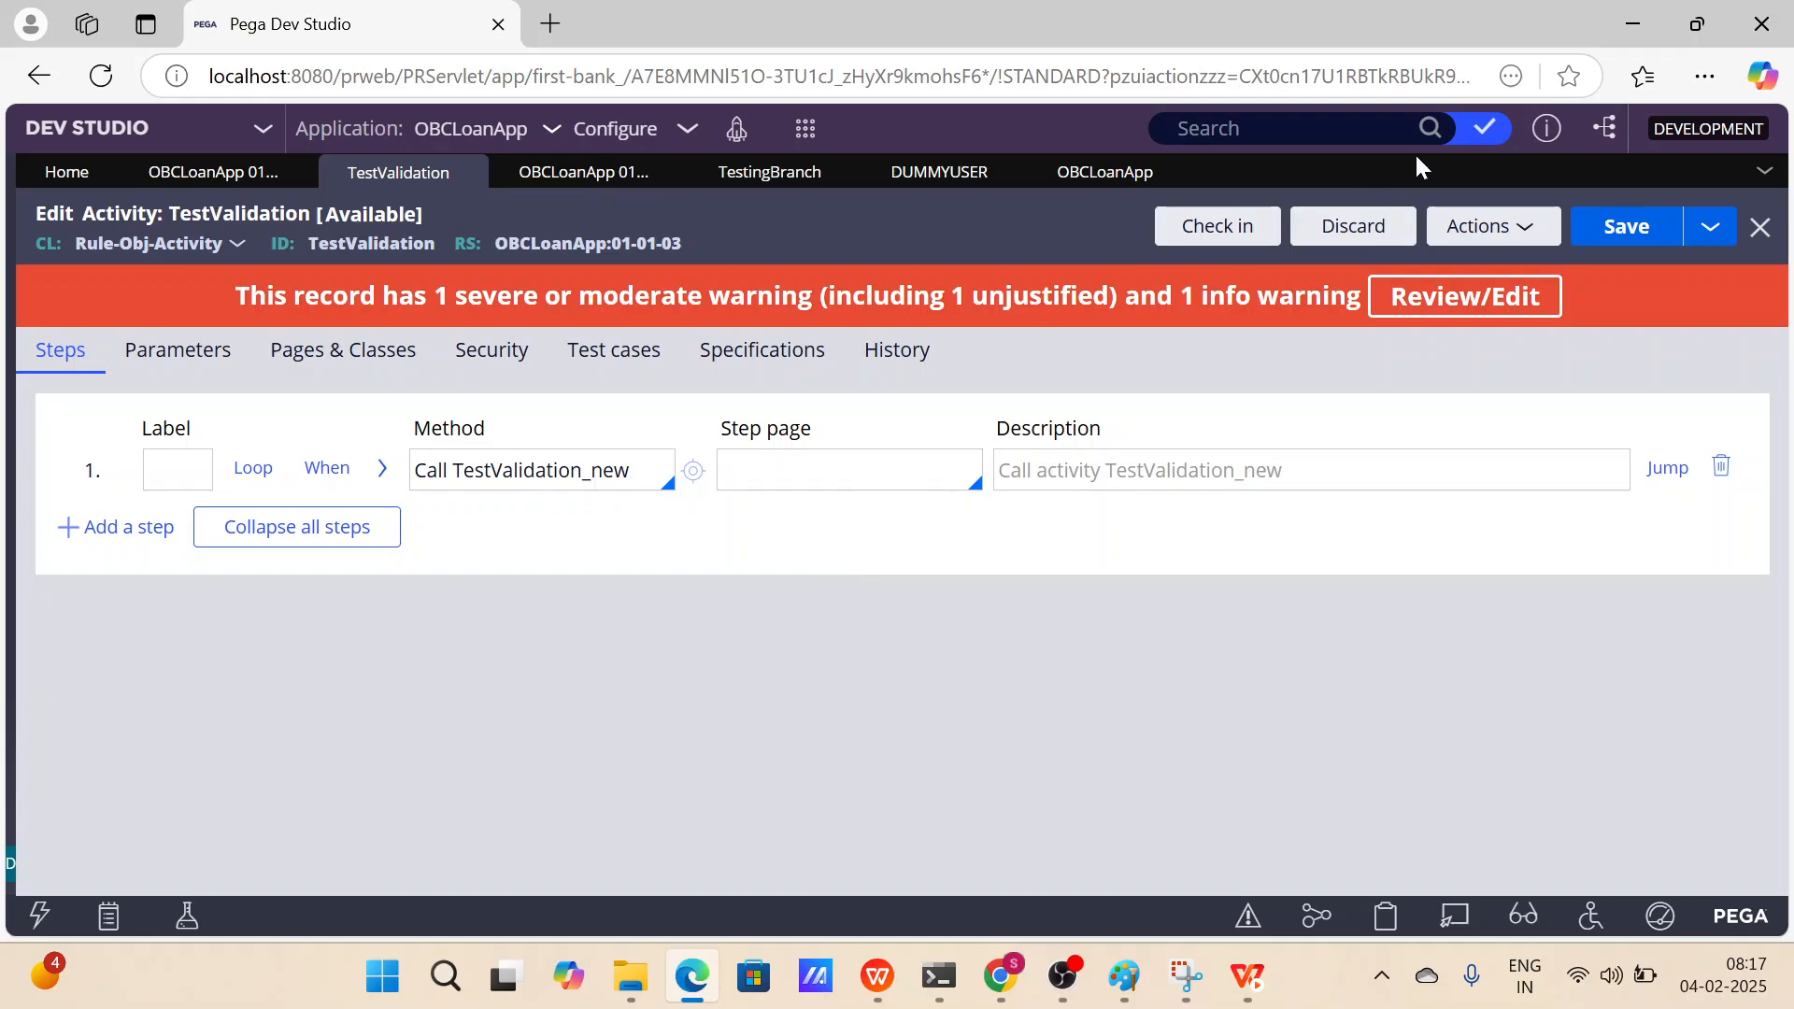
left_click(1354, 226)
left_click(1278, 667)
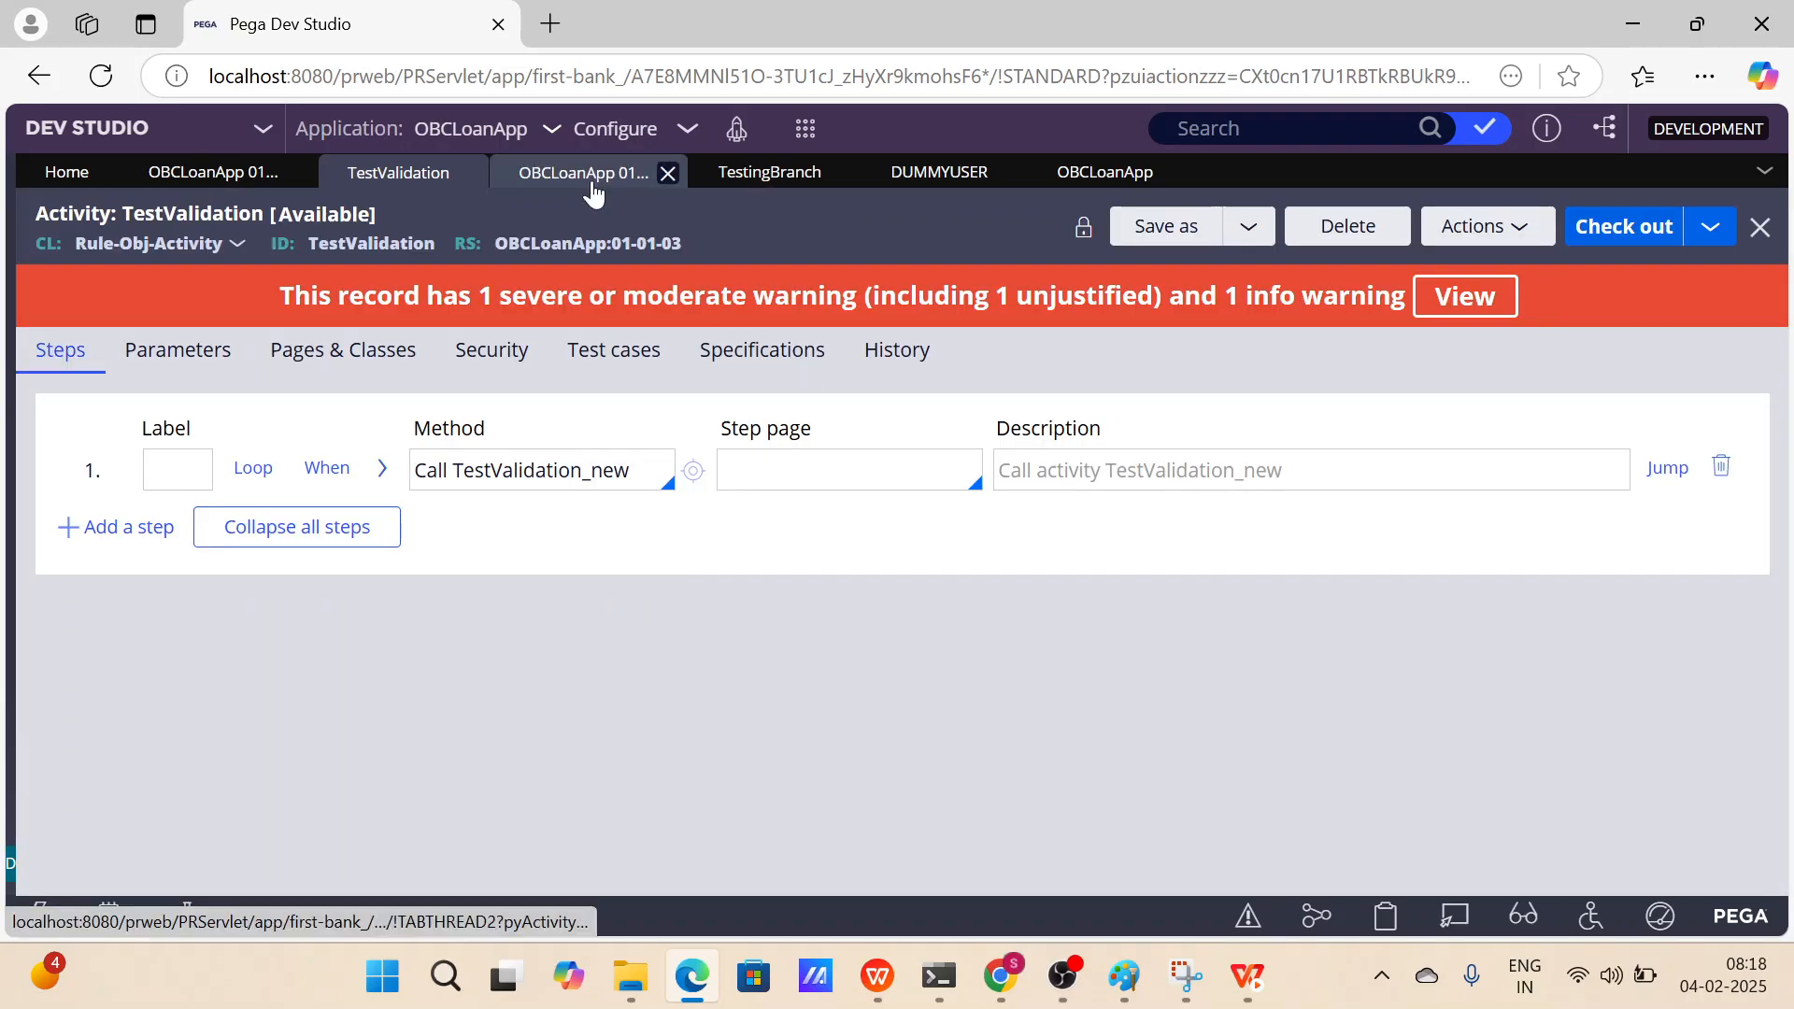
Discard the private edit of the TestingBranch when rule.
left_click(769, 172)
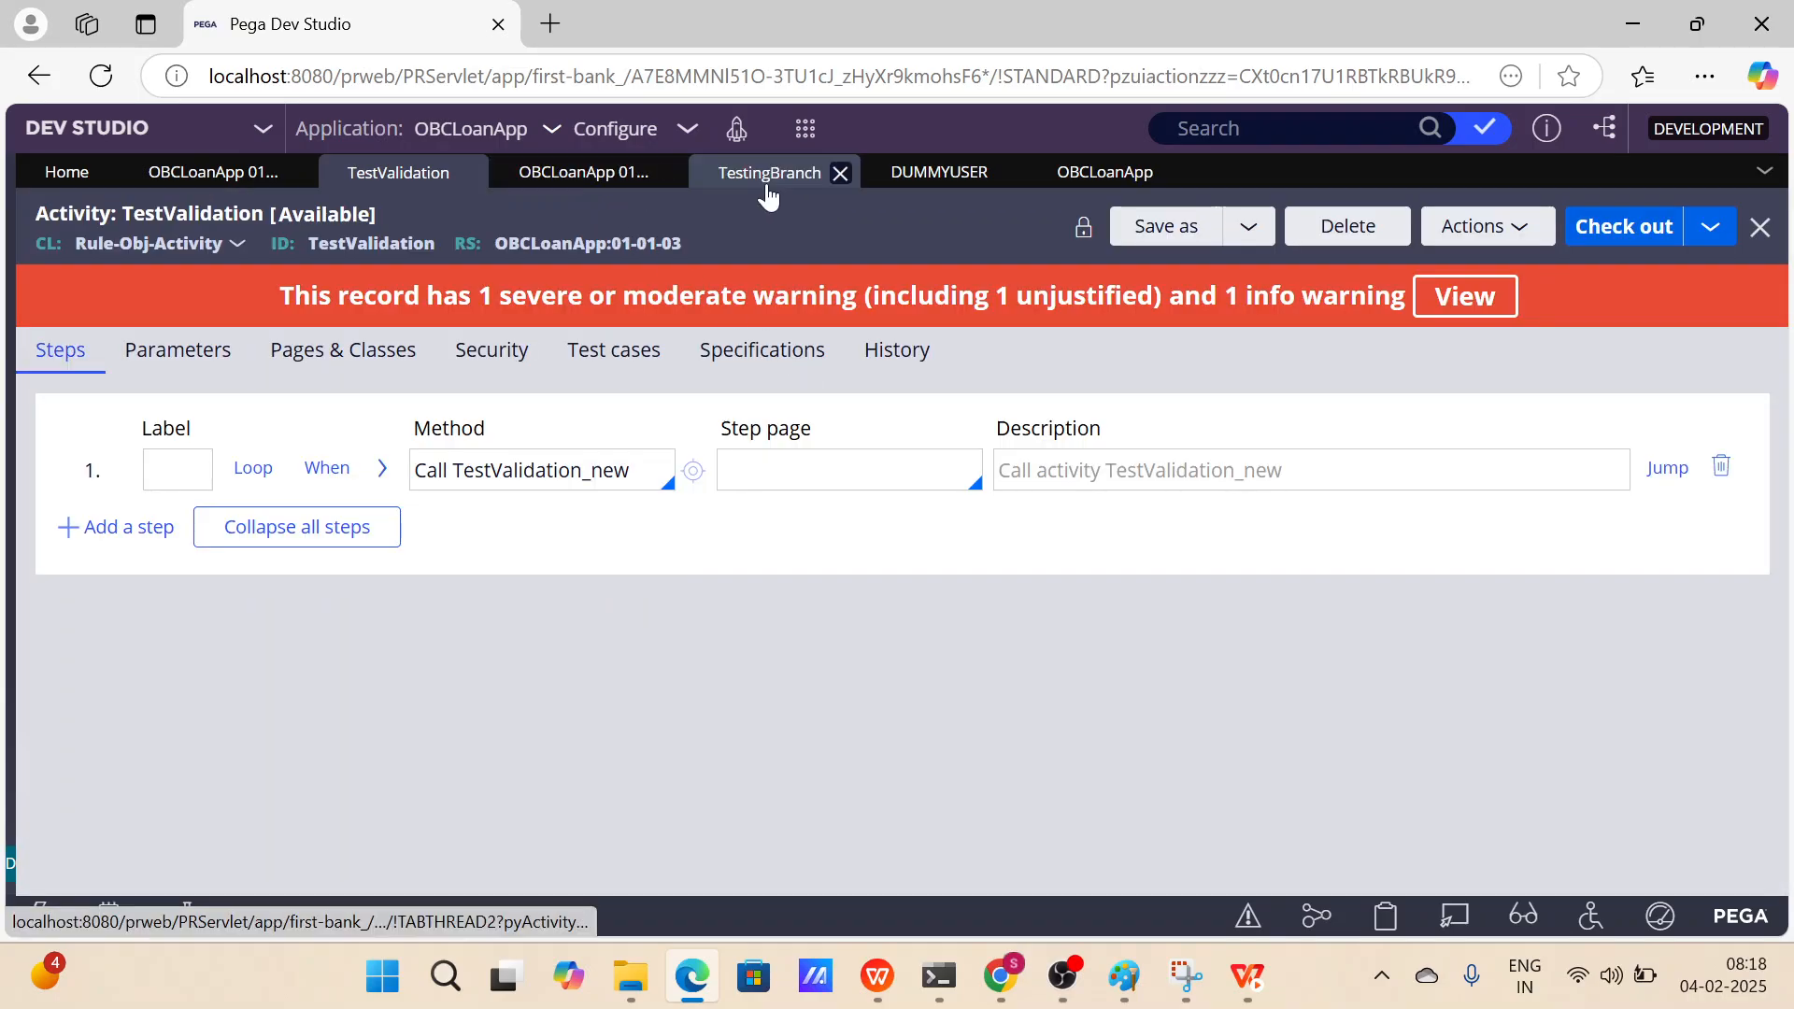
left_click(1379, 251)
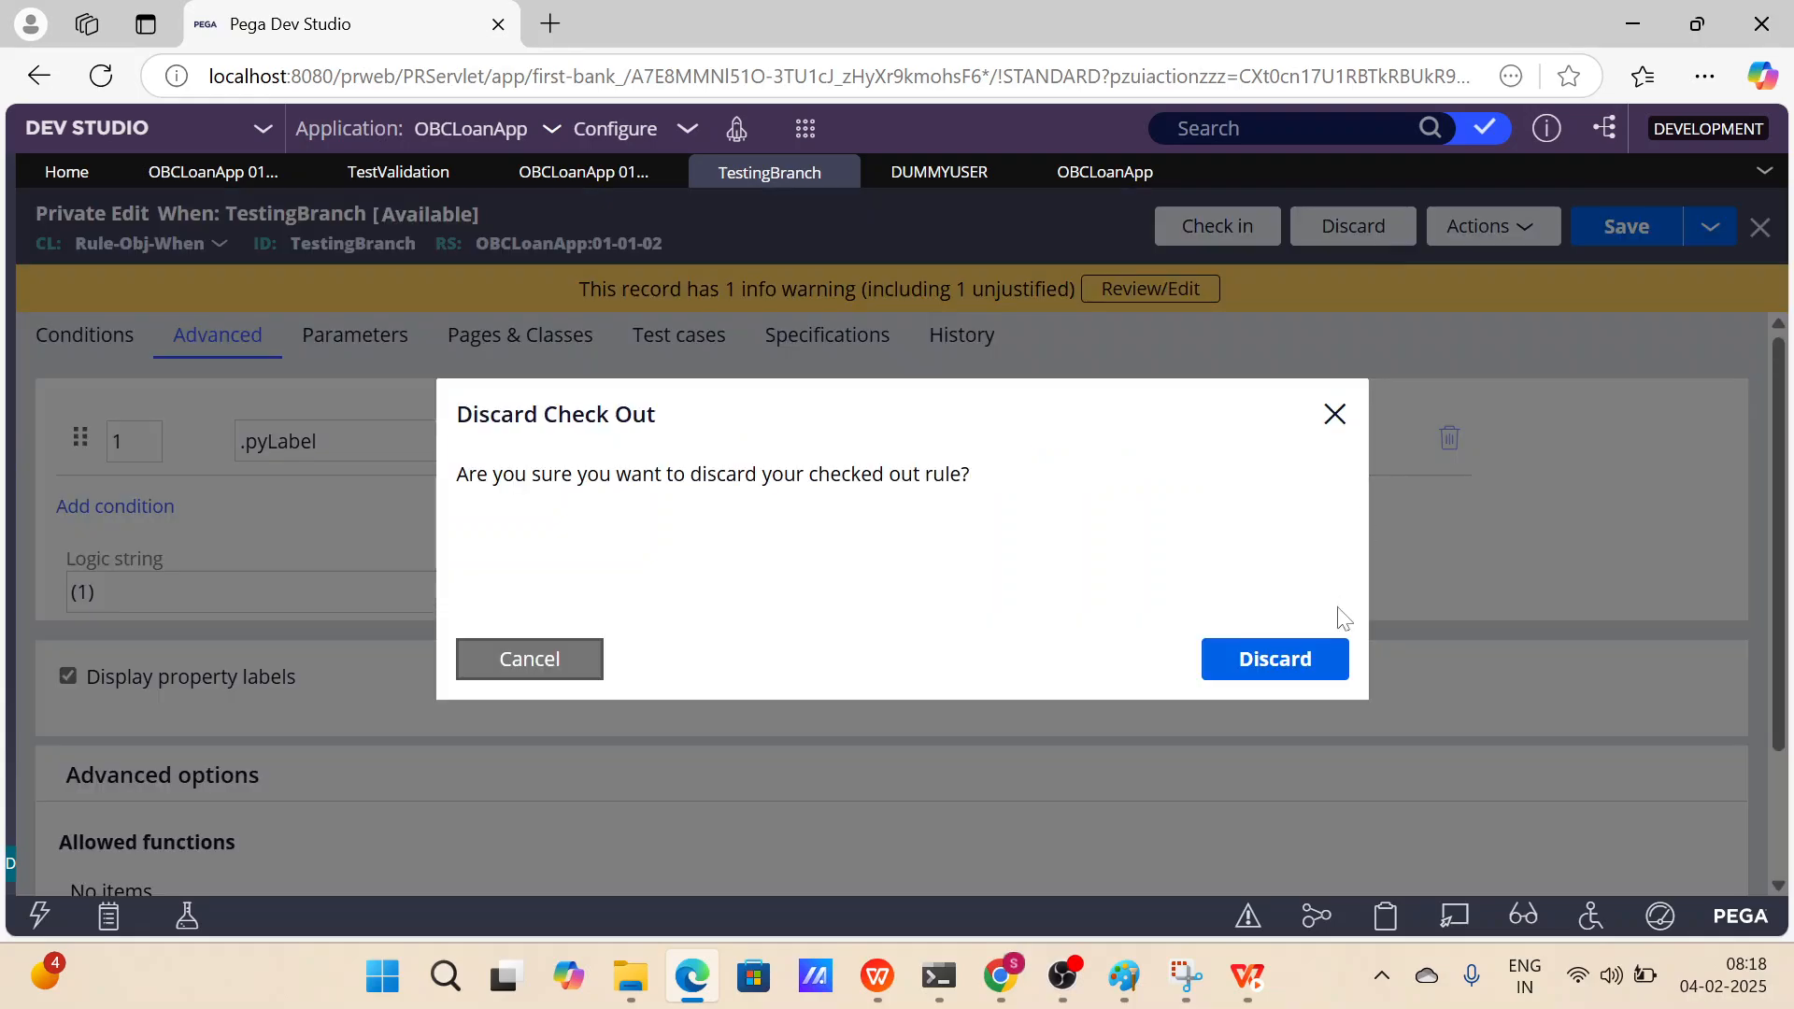
left_click(1321, 661)
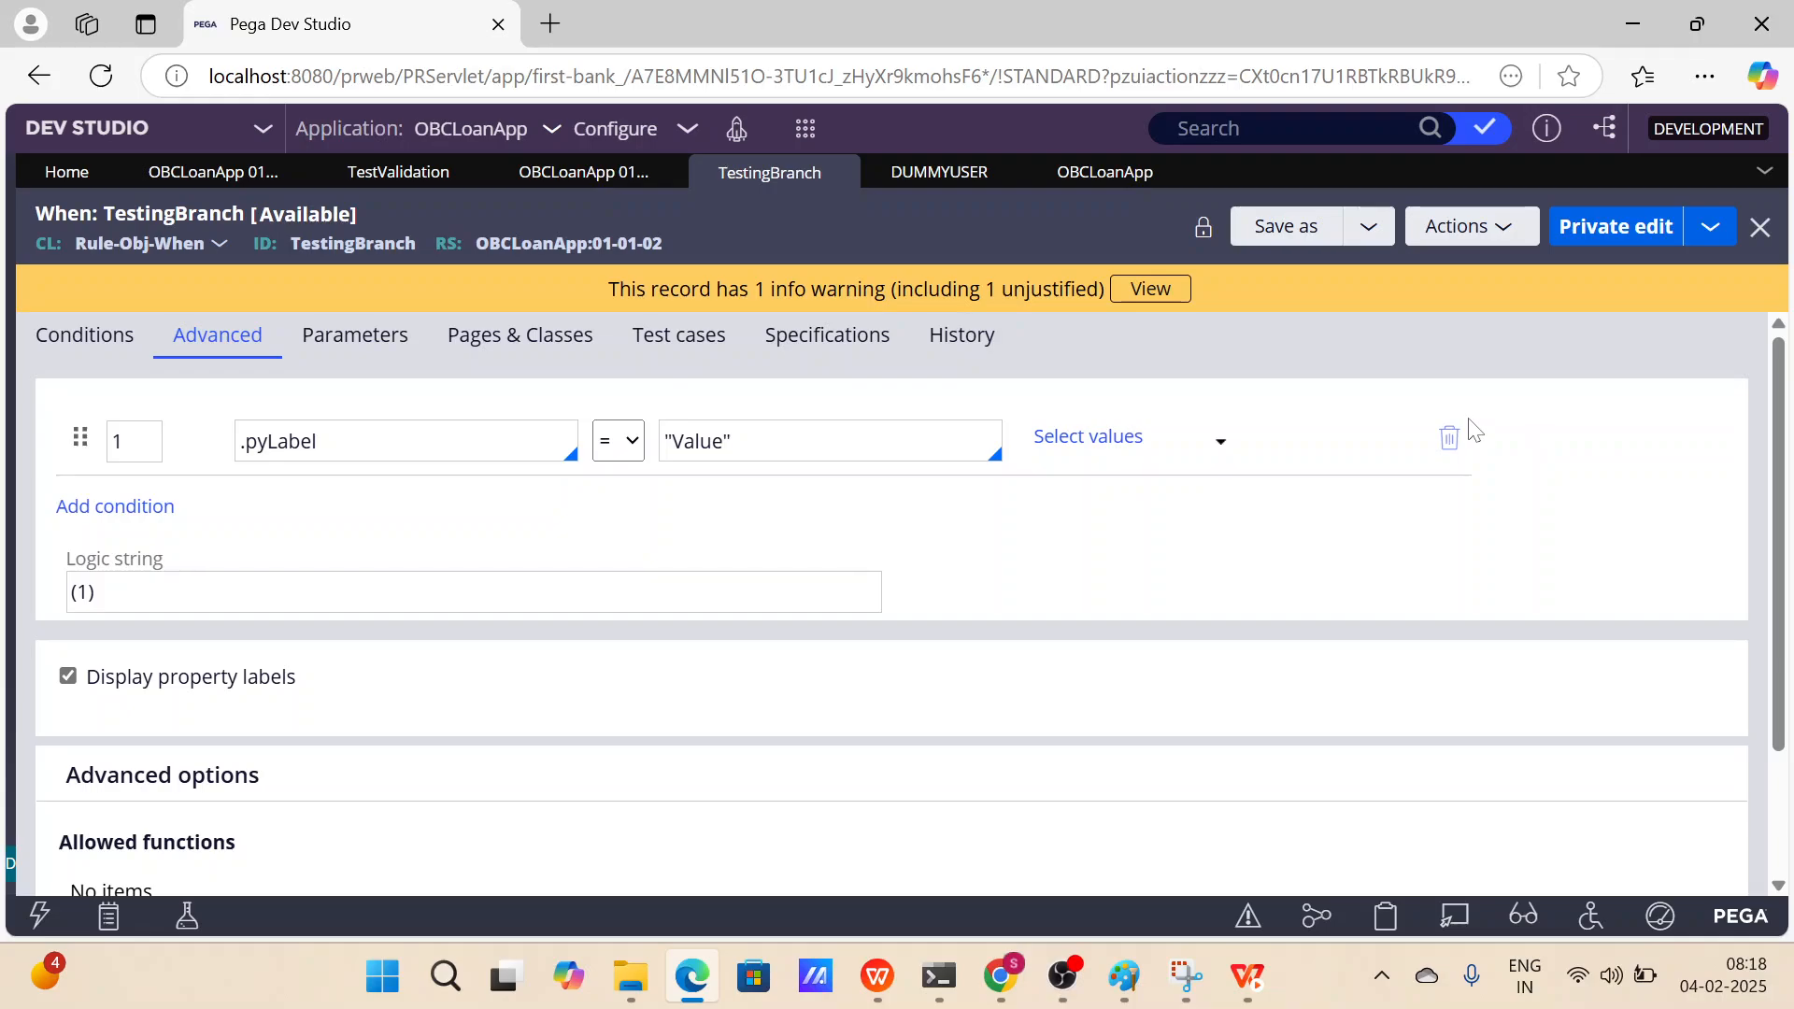
Search for the TestingBranch rule by its ID and open its OBCLoanApp Branch: Bug_01 version.
double_click(354, 243)
key("ctrl+c")
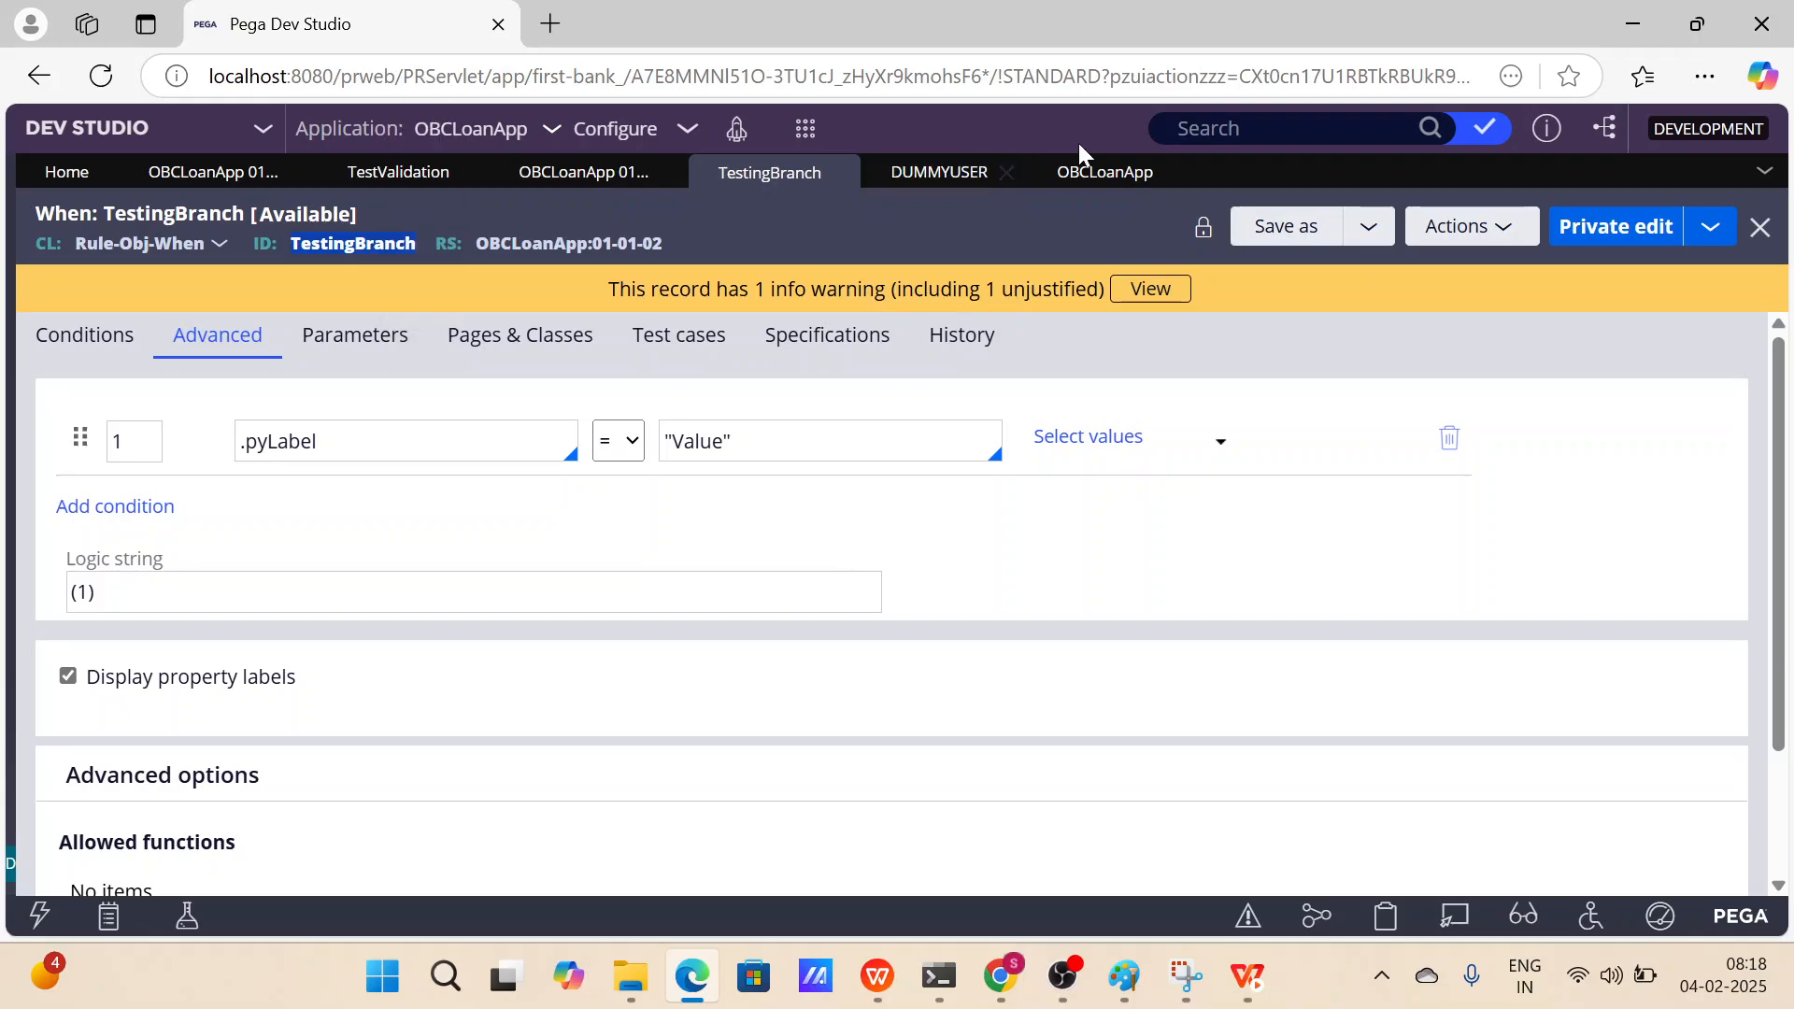
left_click(1234, 129)
key("ctrl+v")
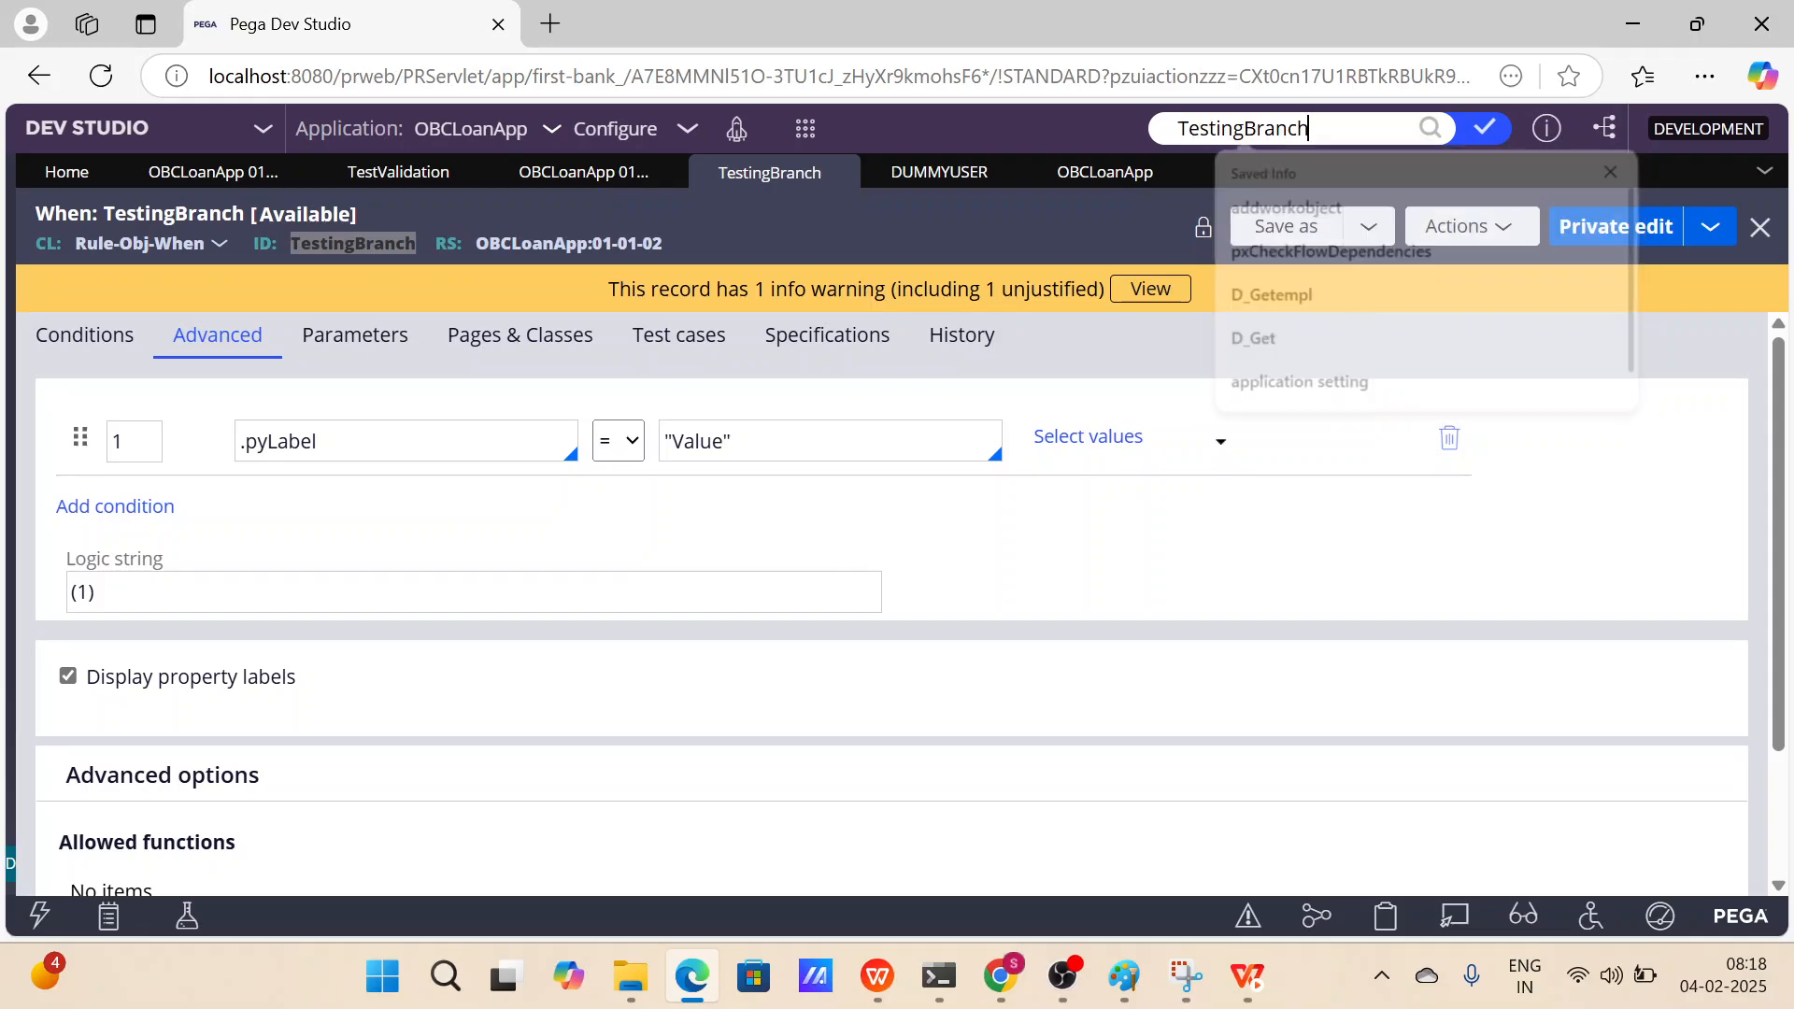
key("Return")
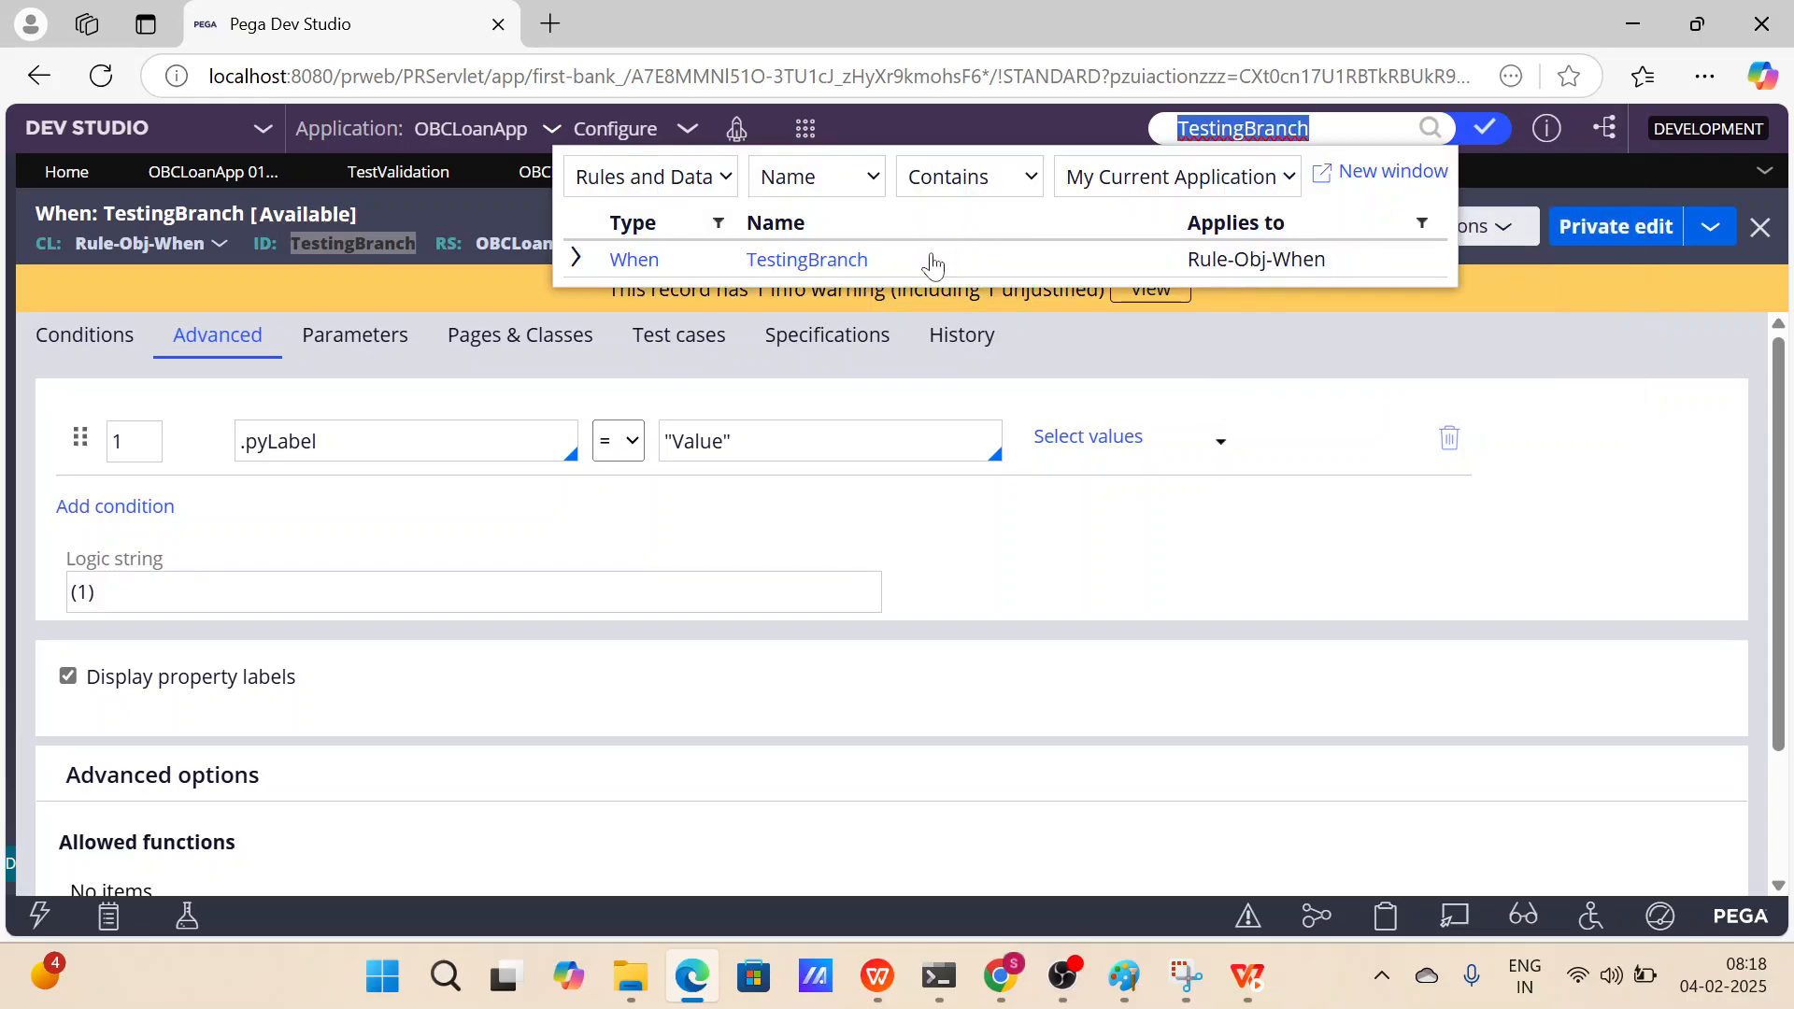
left_click(577, 259)
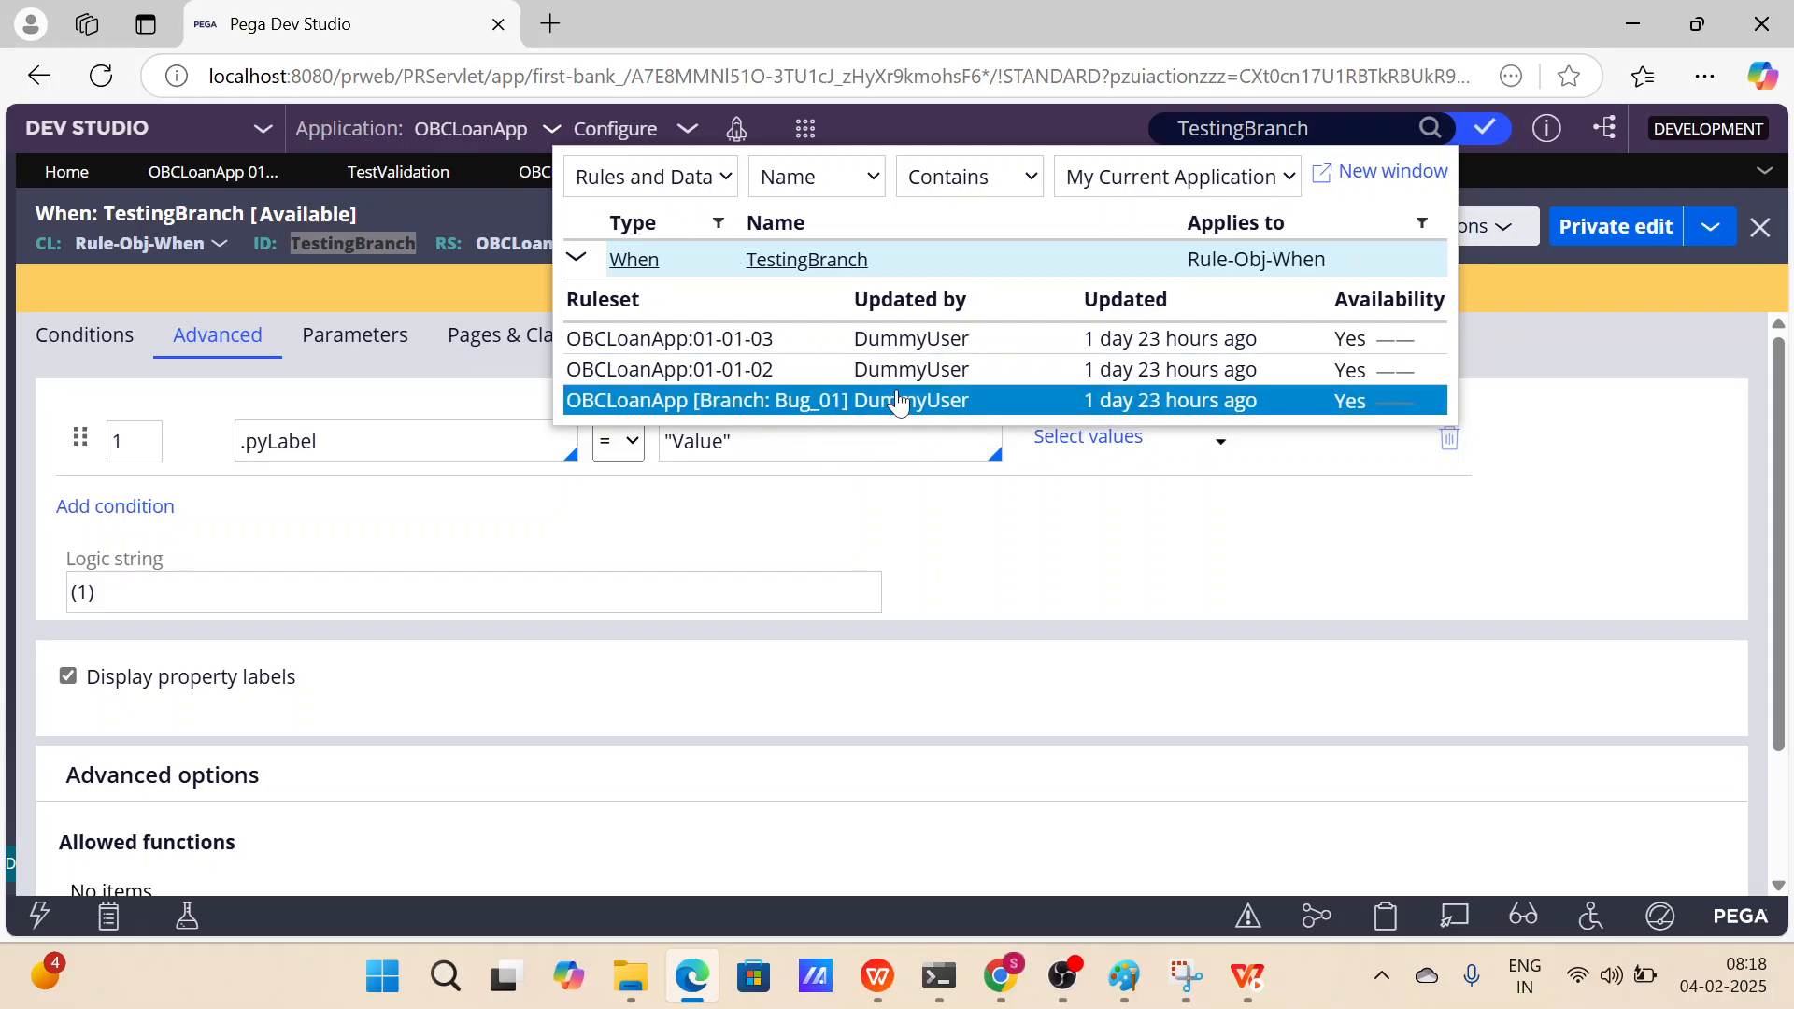
left_click(848, 403)
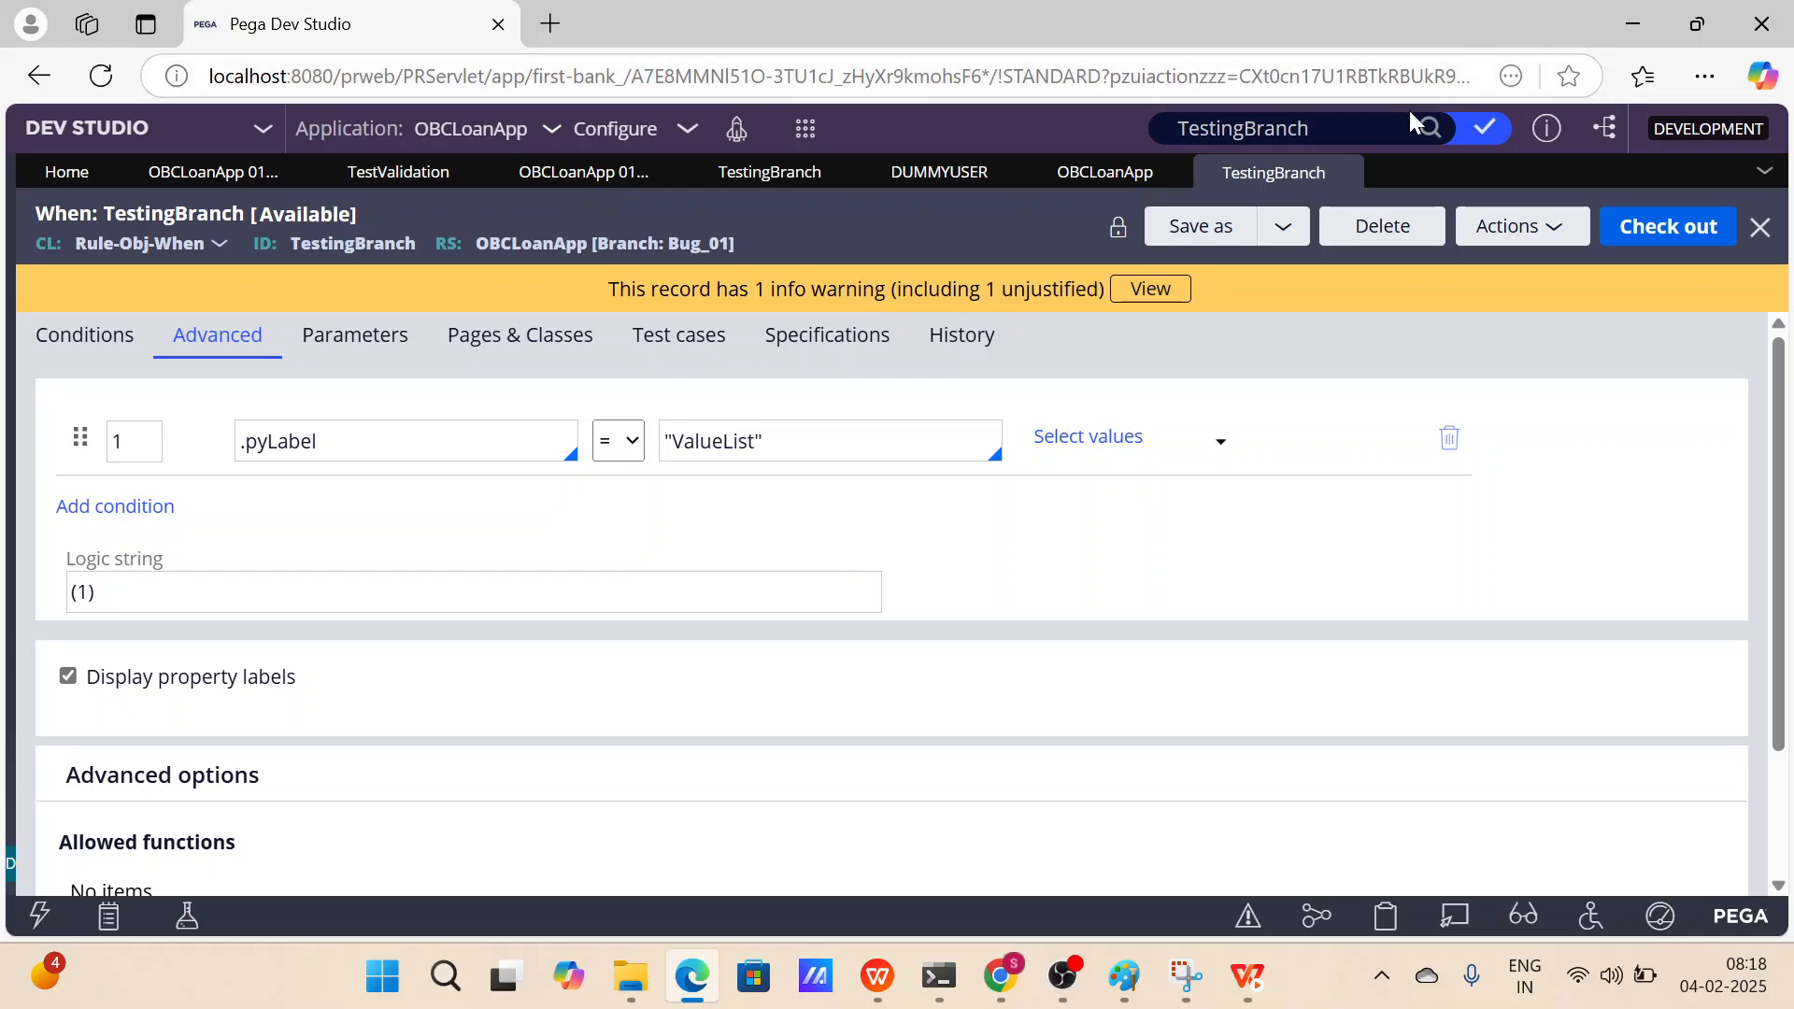
Expand the TestingBranch search result to review its ruleset versions.
left_click(1428, 129)
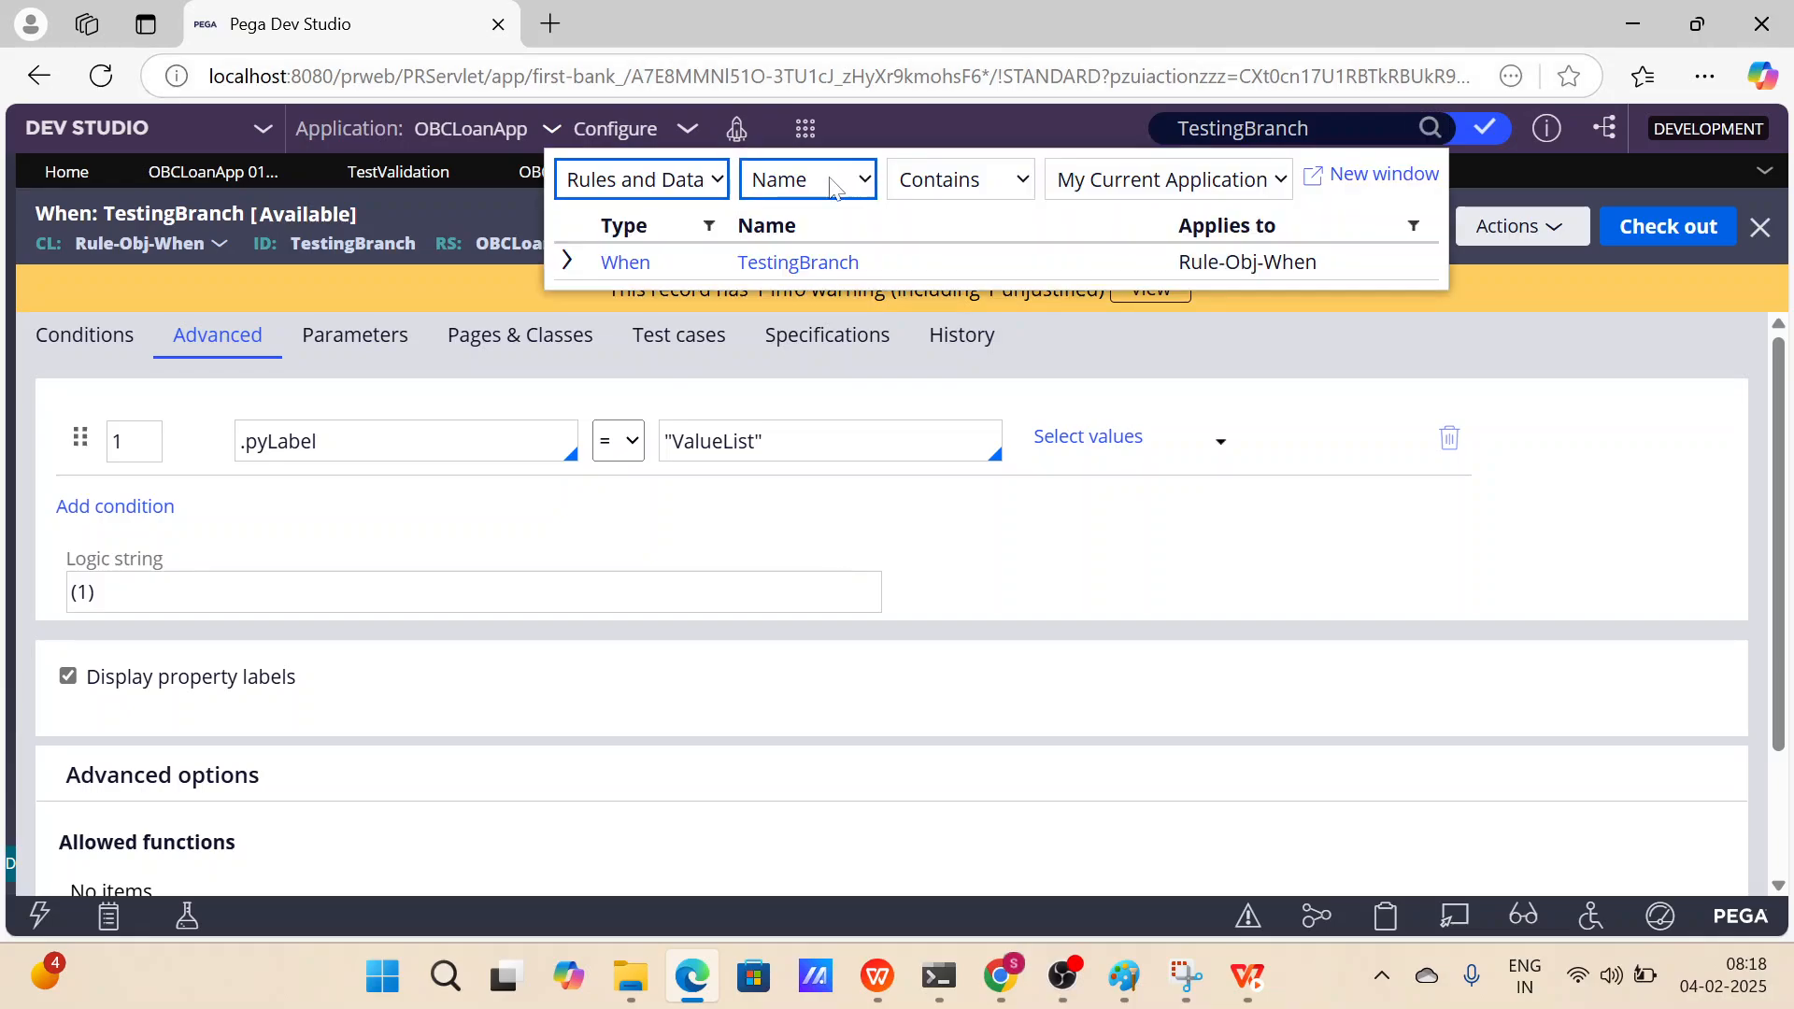
left_click(567, 264)
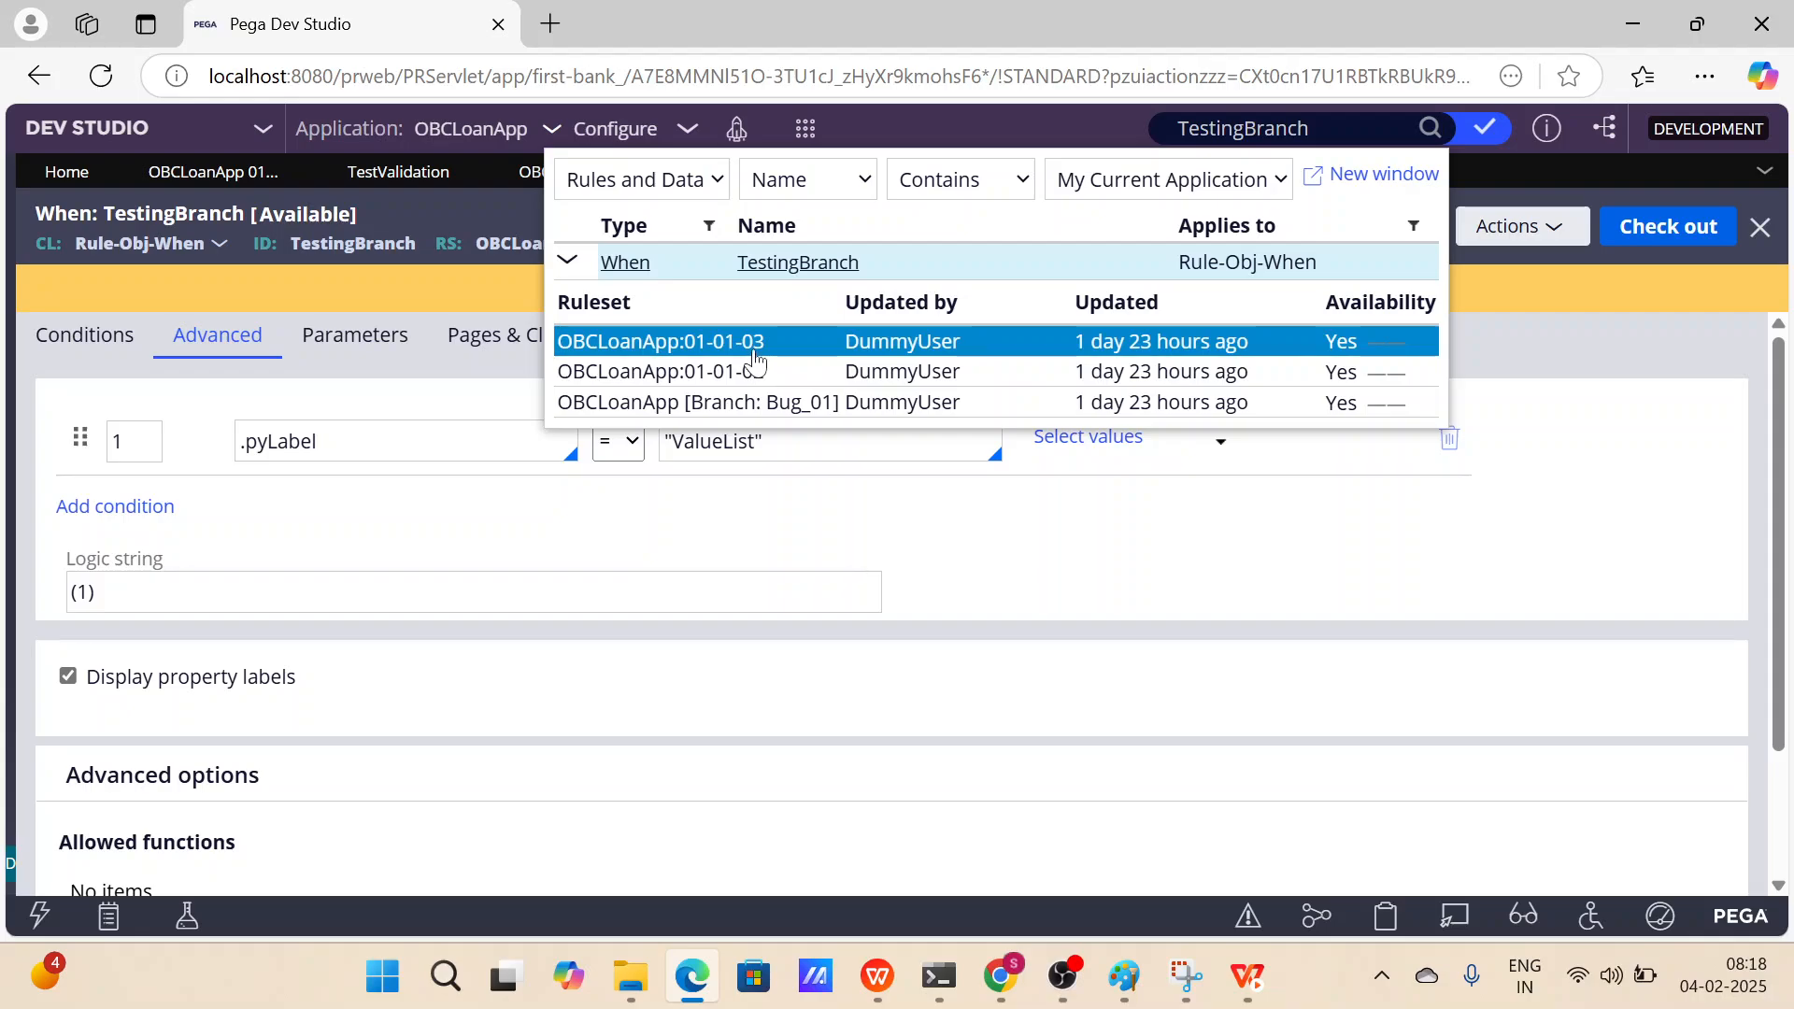
left_click(1249, 509)
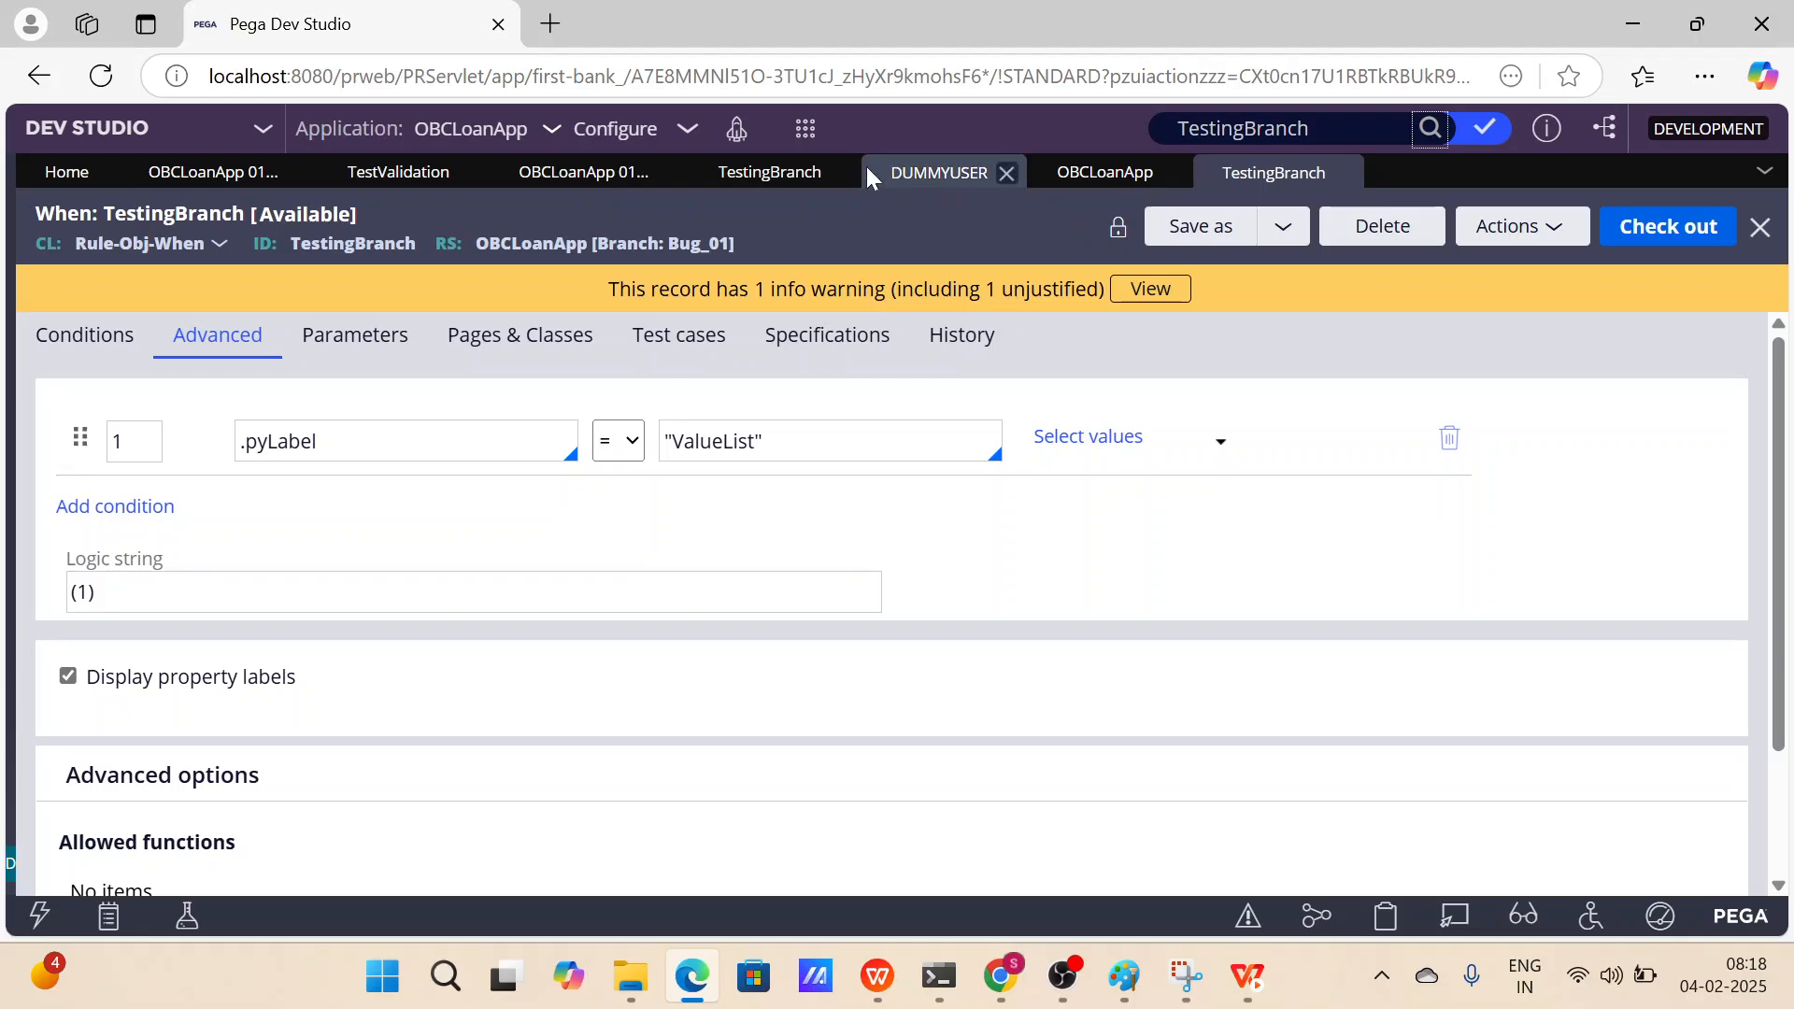
Open the OBCLoanApp:01-01-02 TestingBranch rule for private edit.
left_click(783, 180)
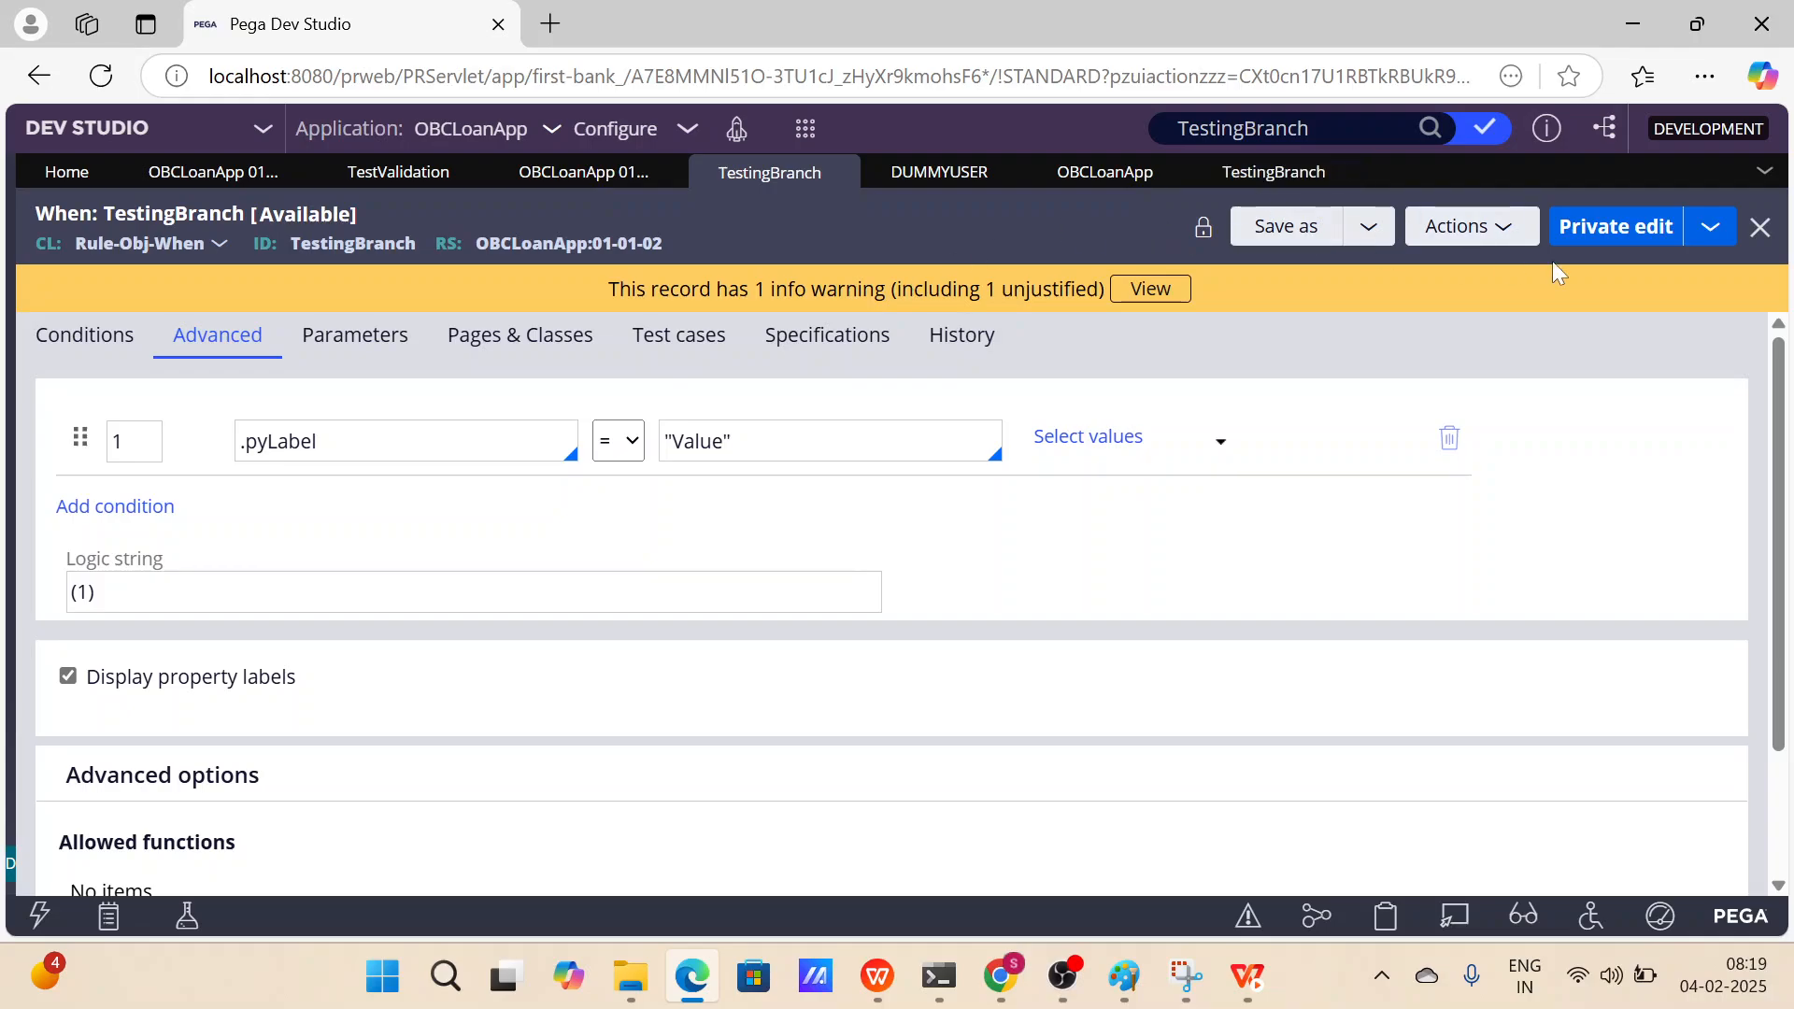
left_click(1588, 230)
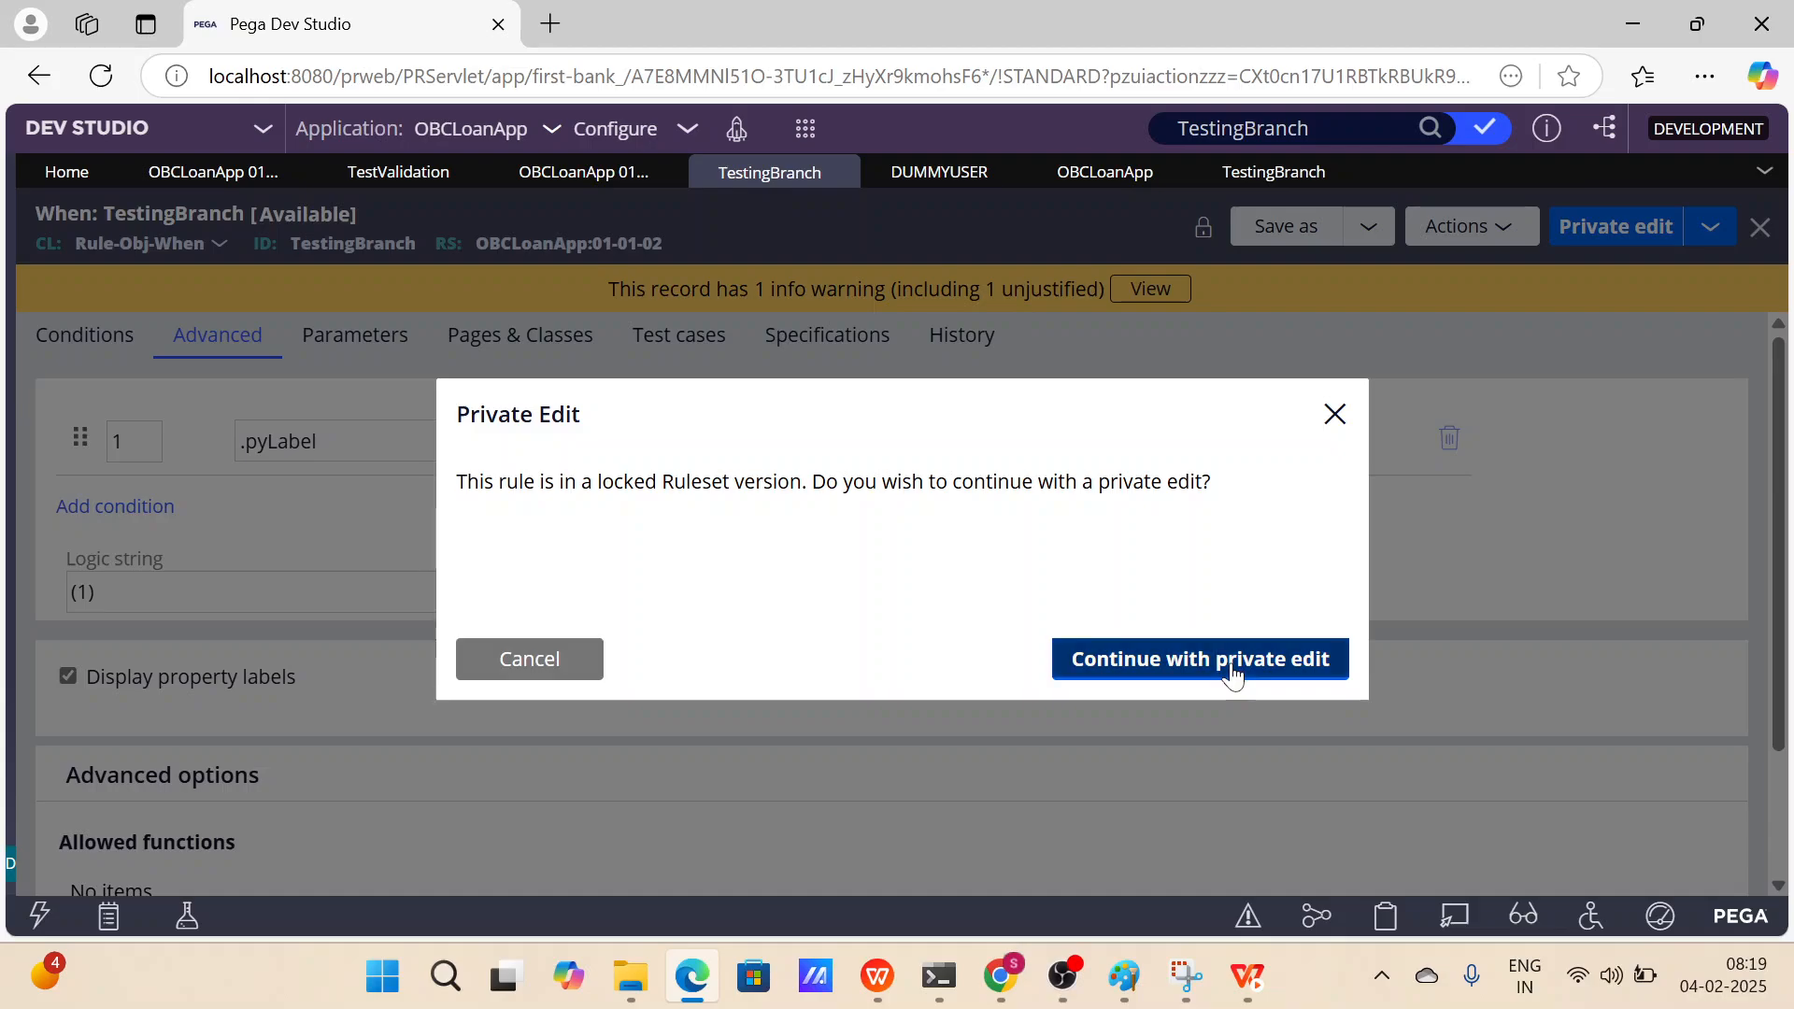
left_click(1231, 671)
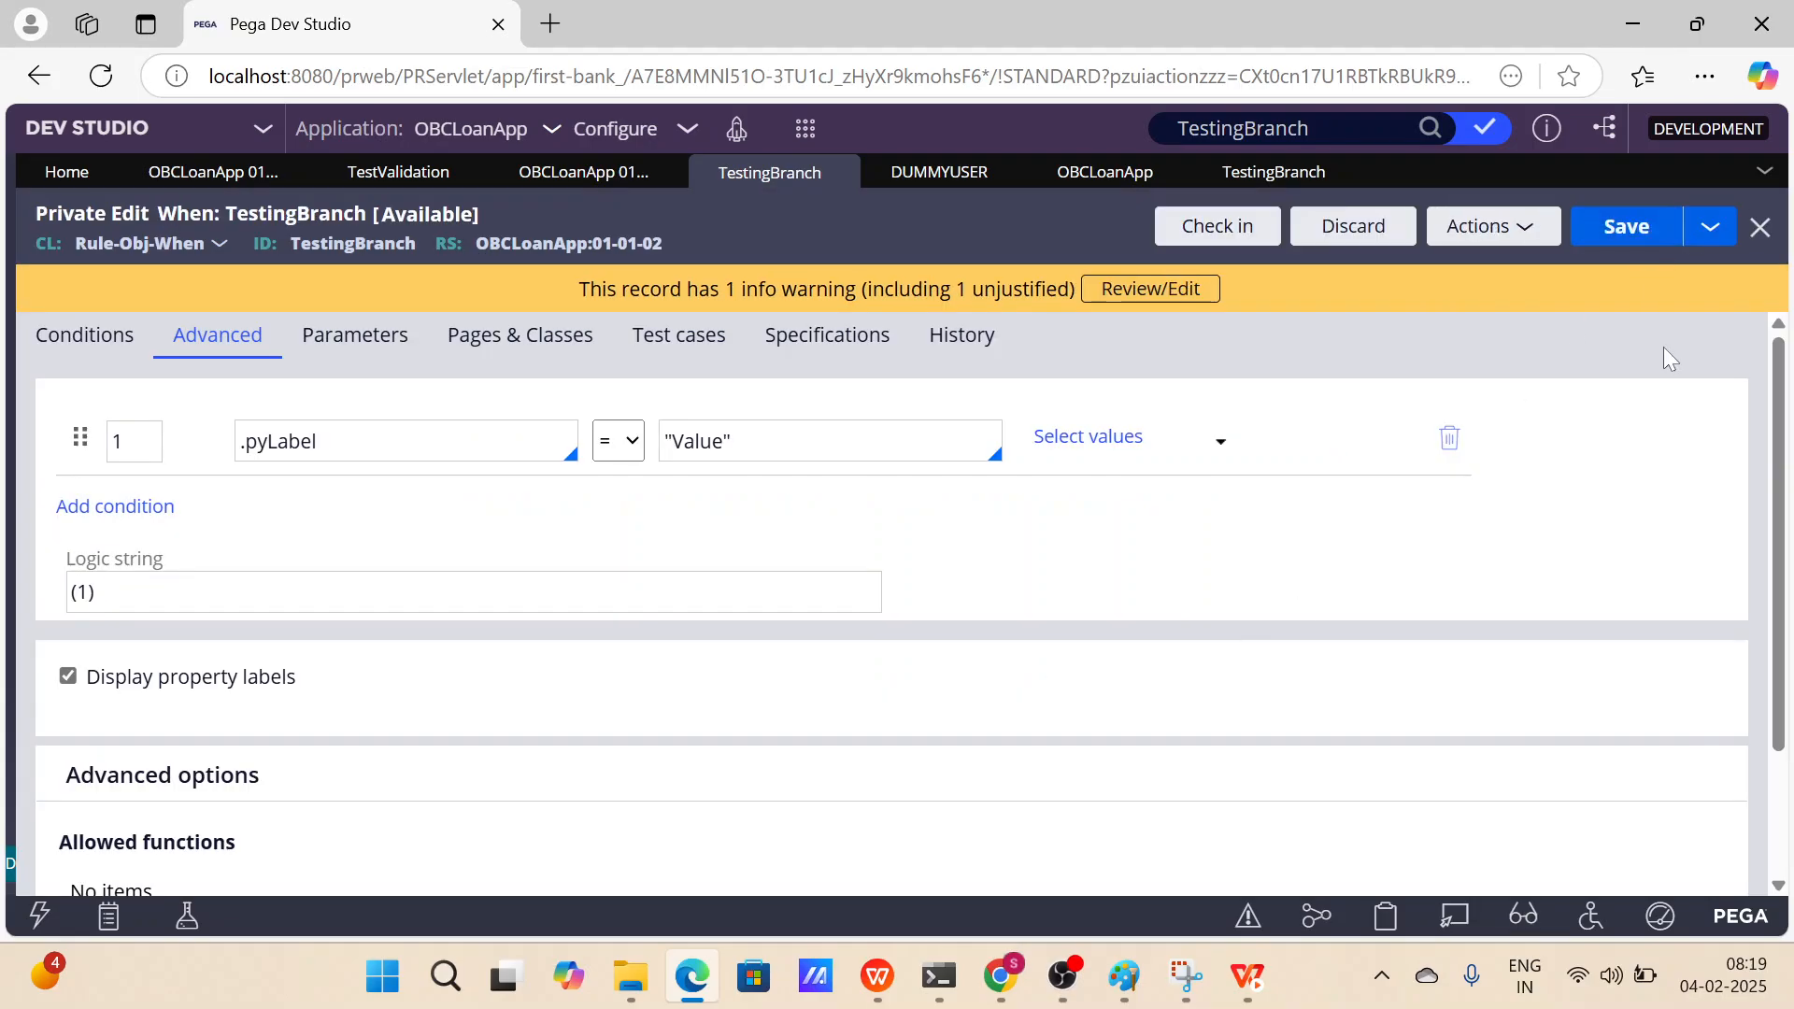
Open the DummyUser@ version of TestingBranch from the search results.
left_click(1433, 128)
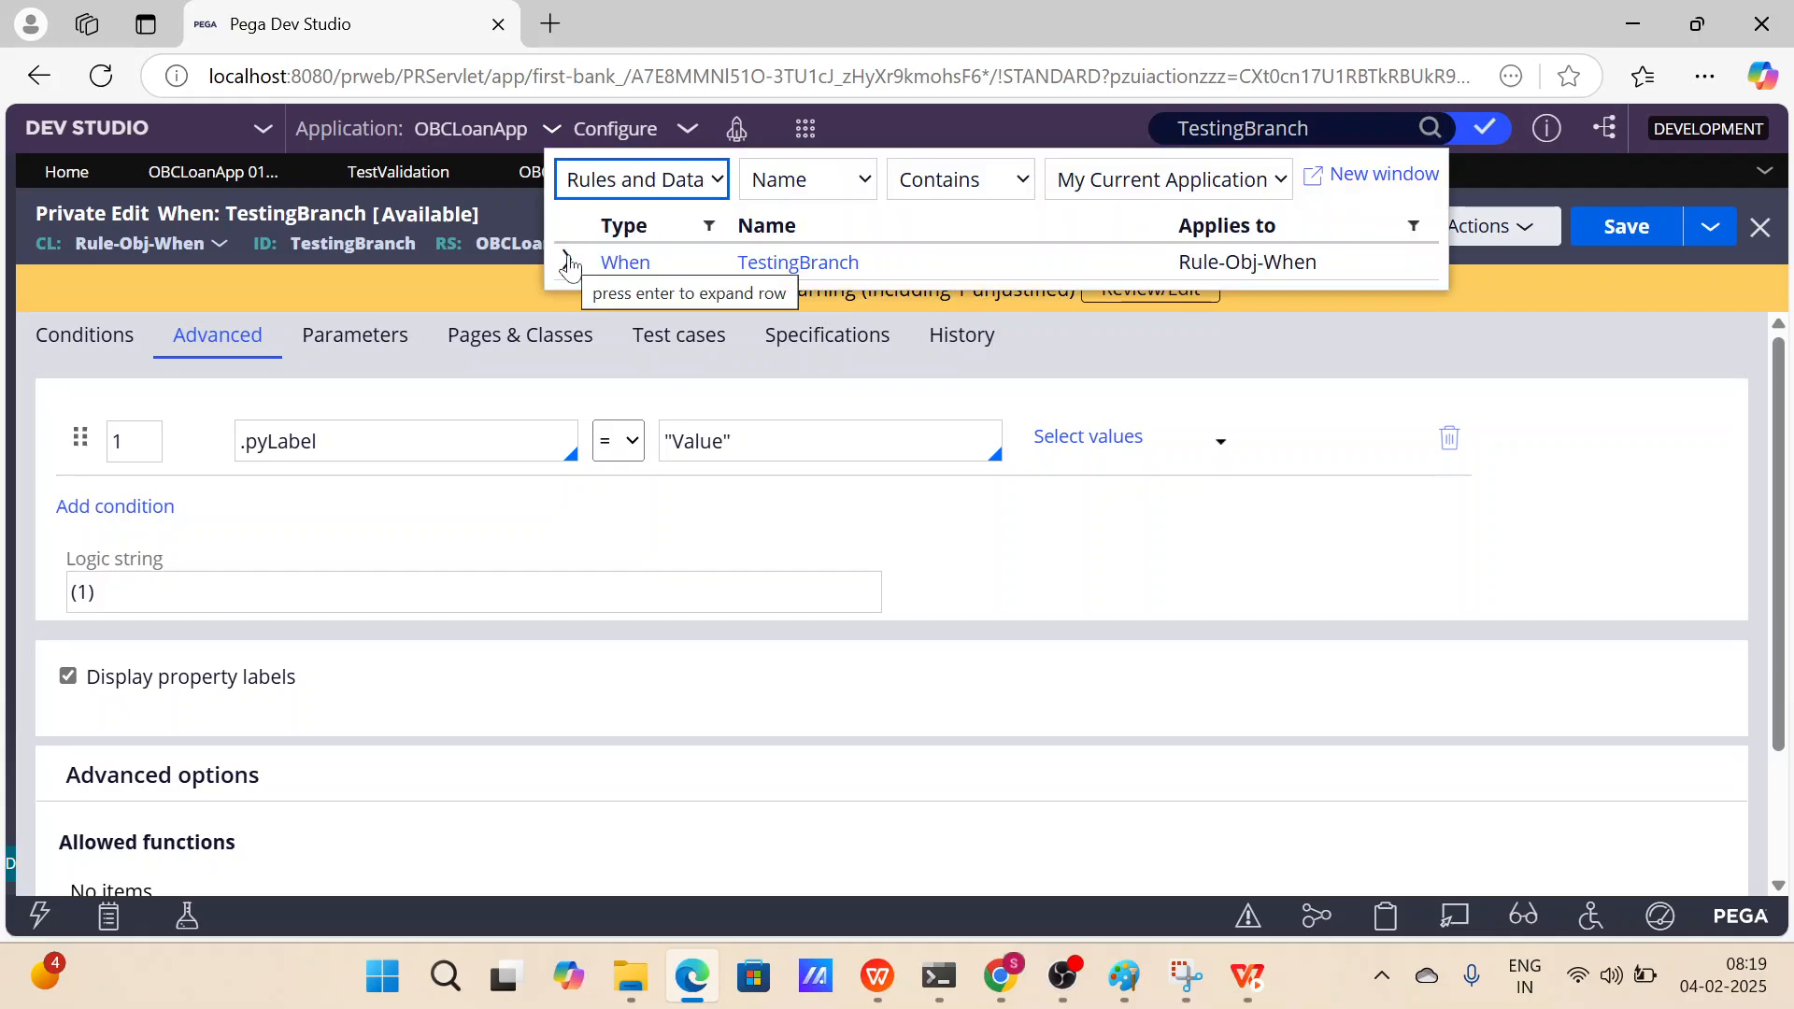
left_click(567, 260)
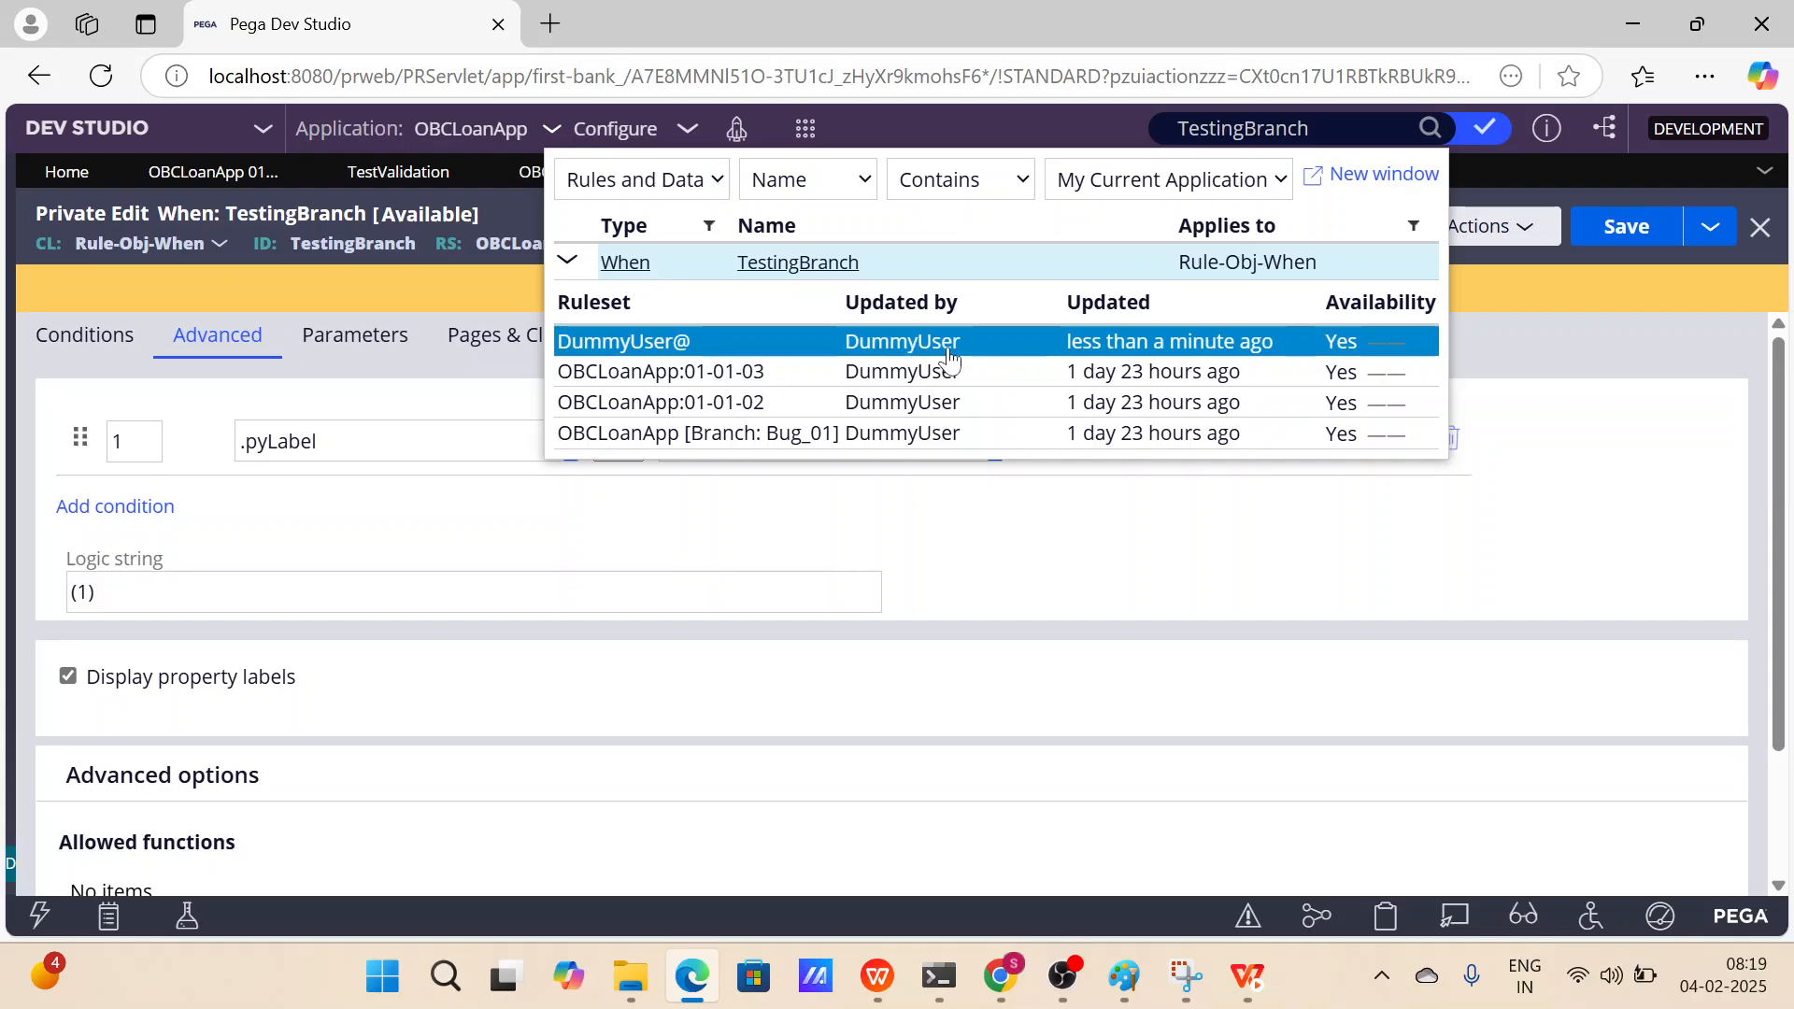
left_click(888, 353)
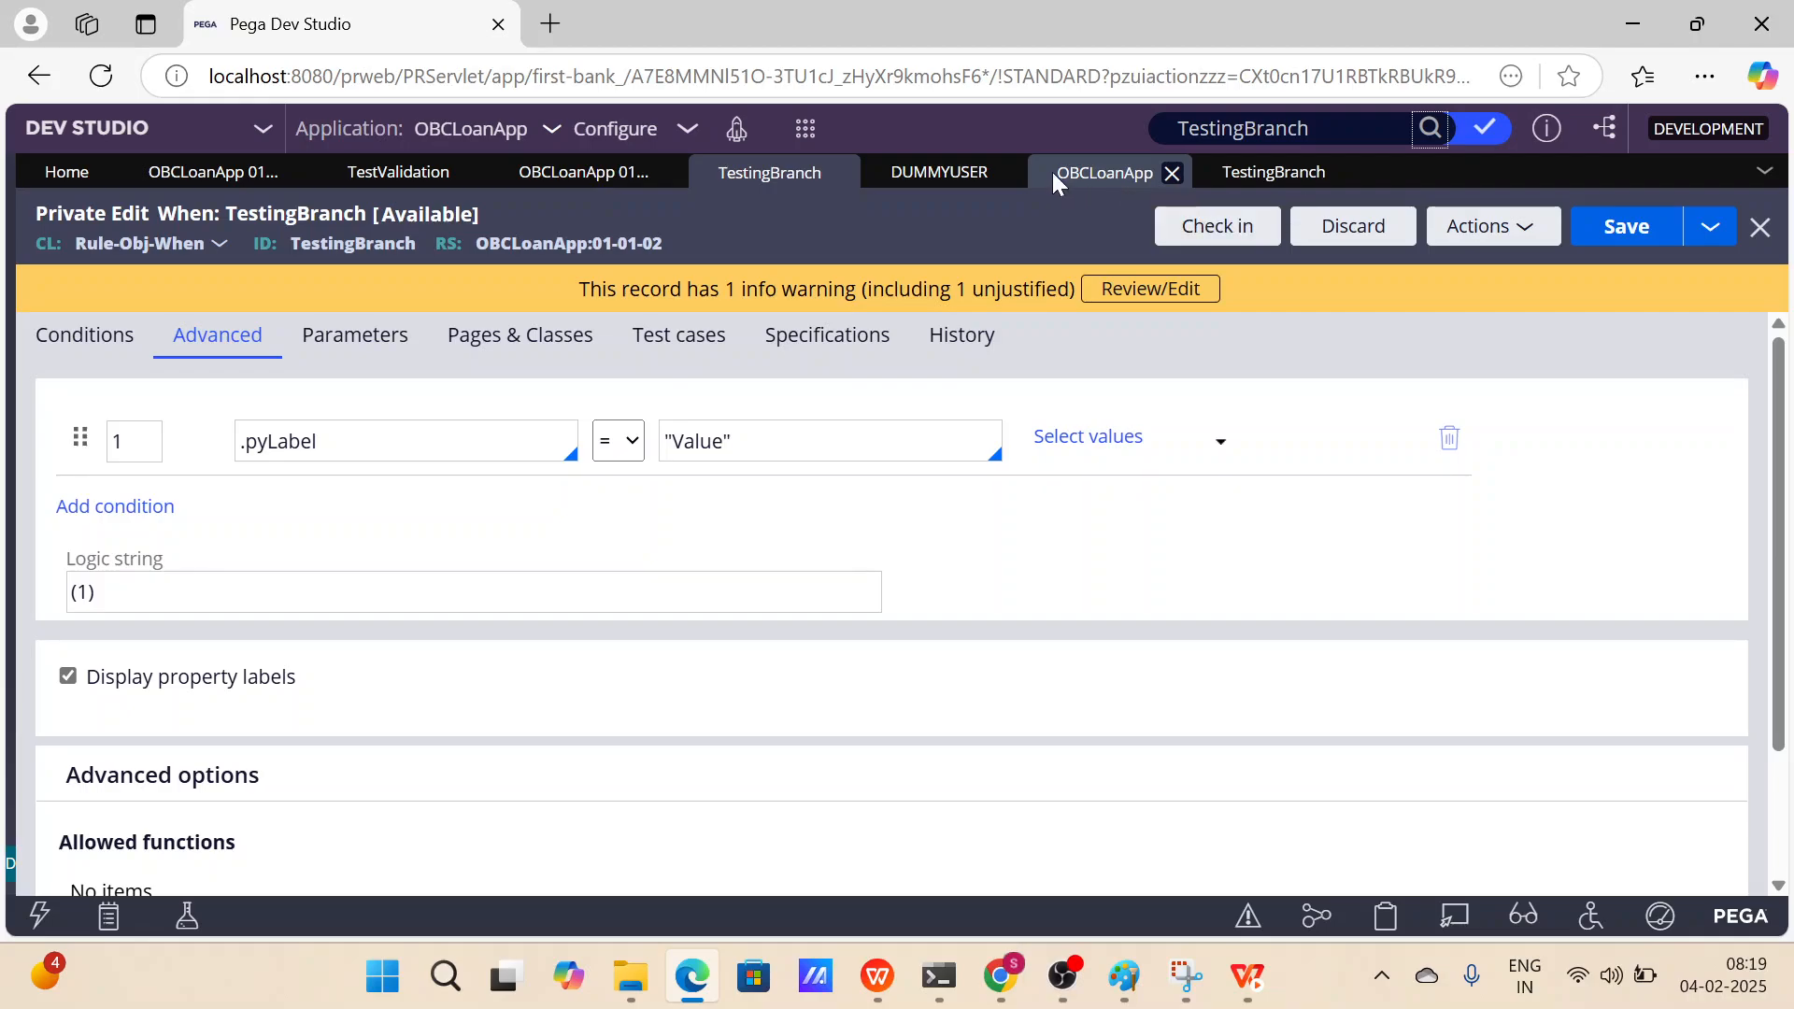
Try to check out the Bug_01 branch version of the TestingBranch rule.
left_click(1252, 179)
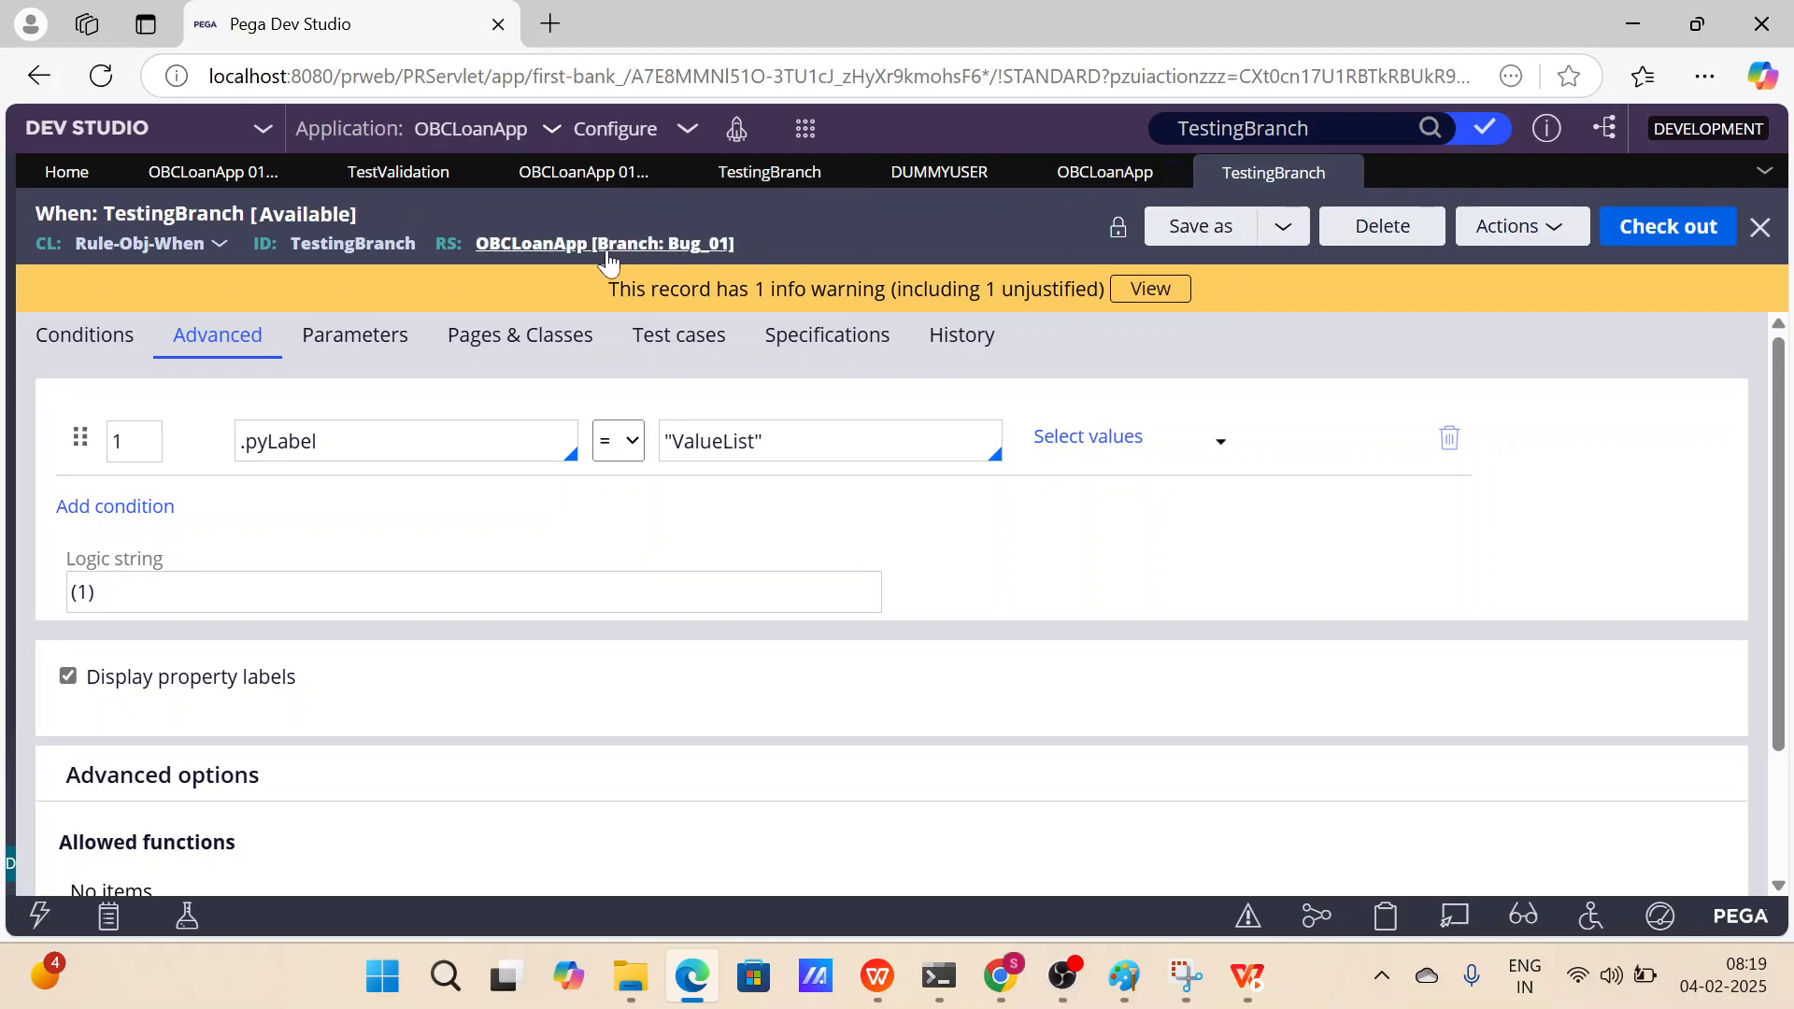
left_click_drag(759, 237, 473, 243)
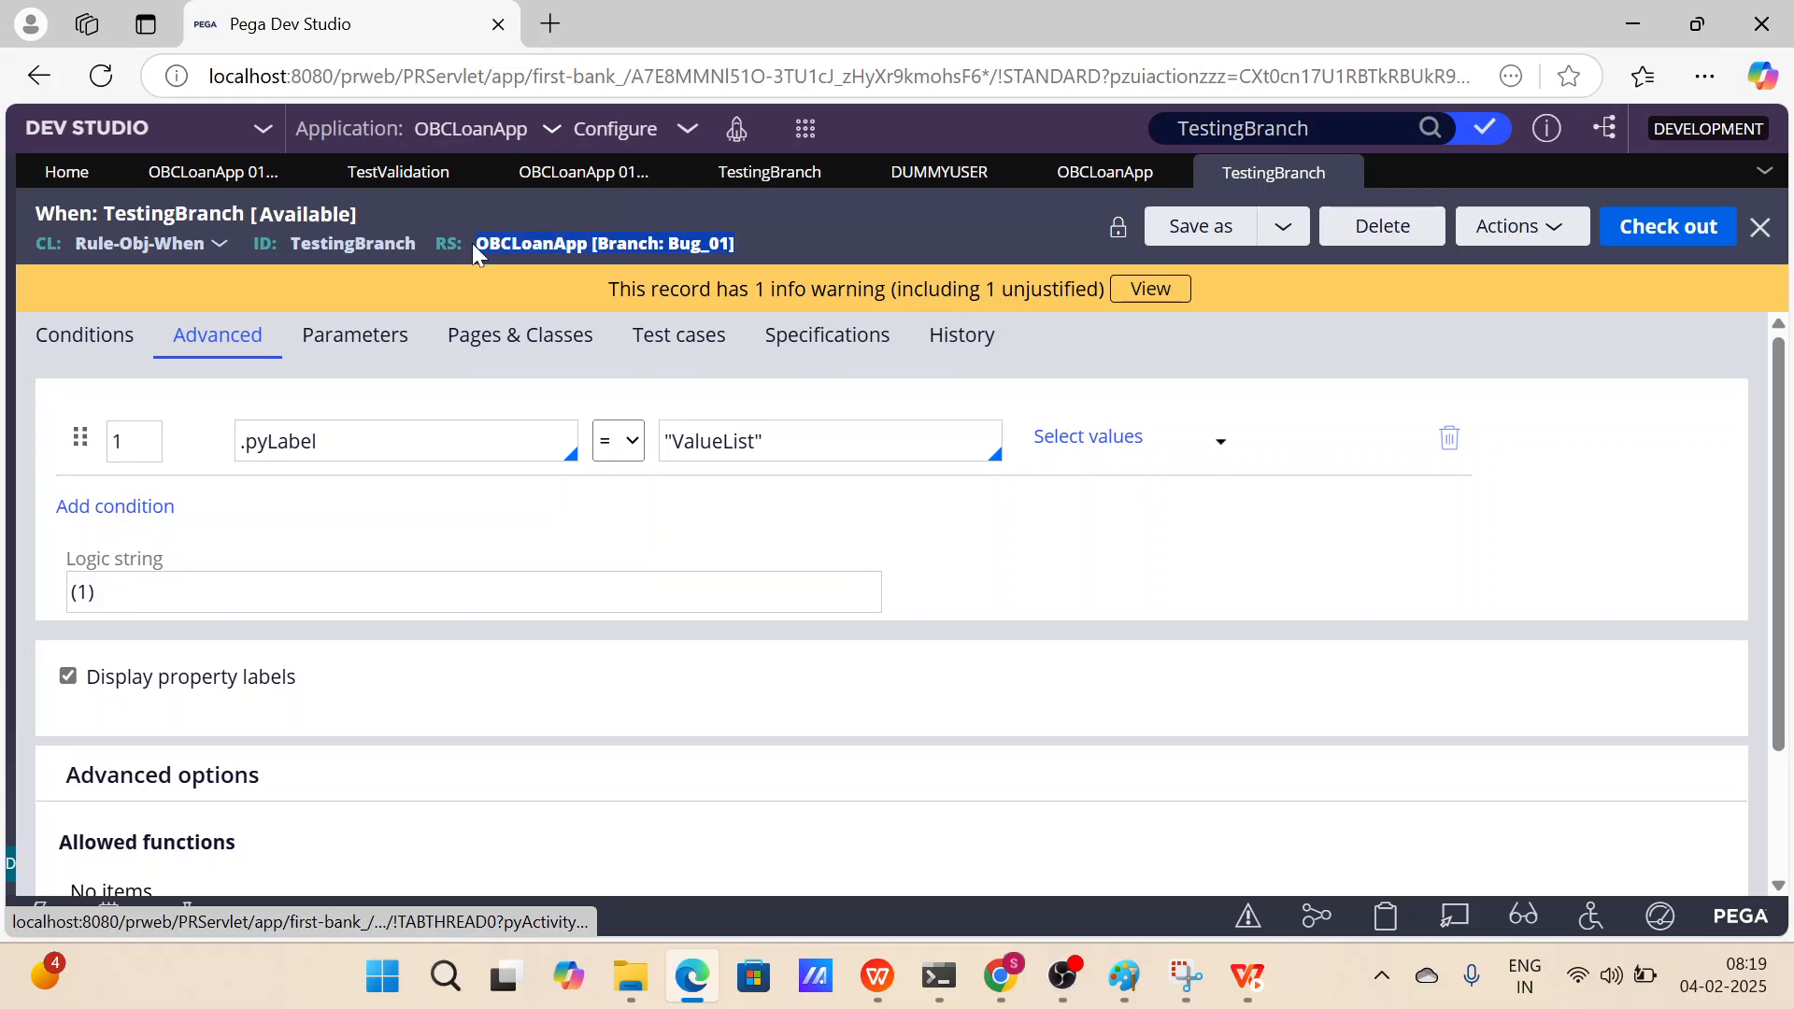
left_click(1655, 229)
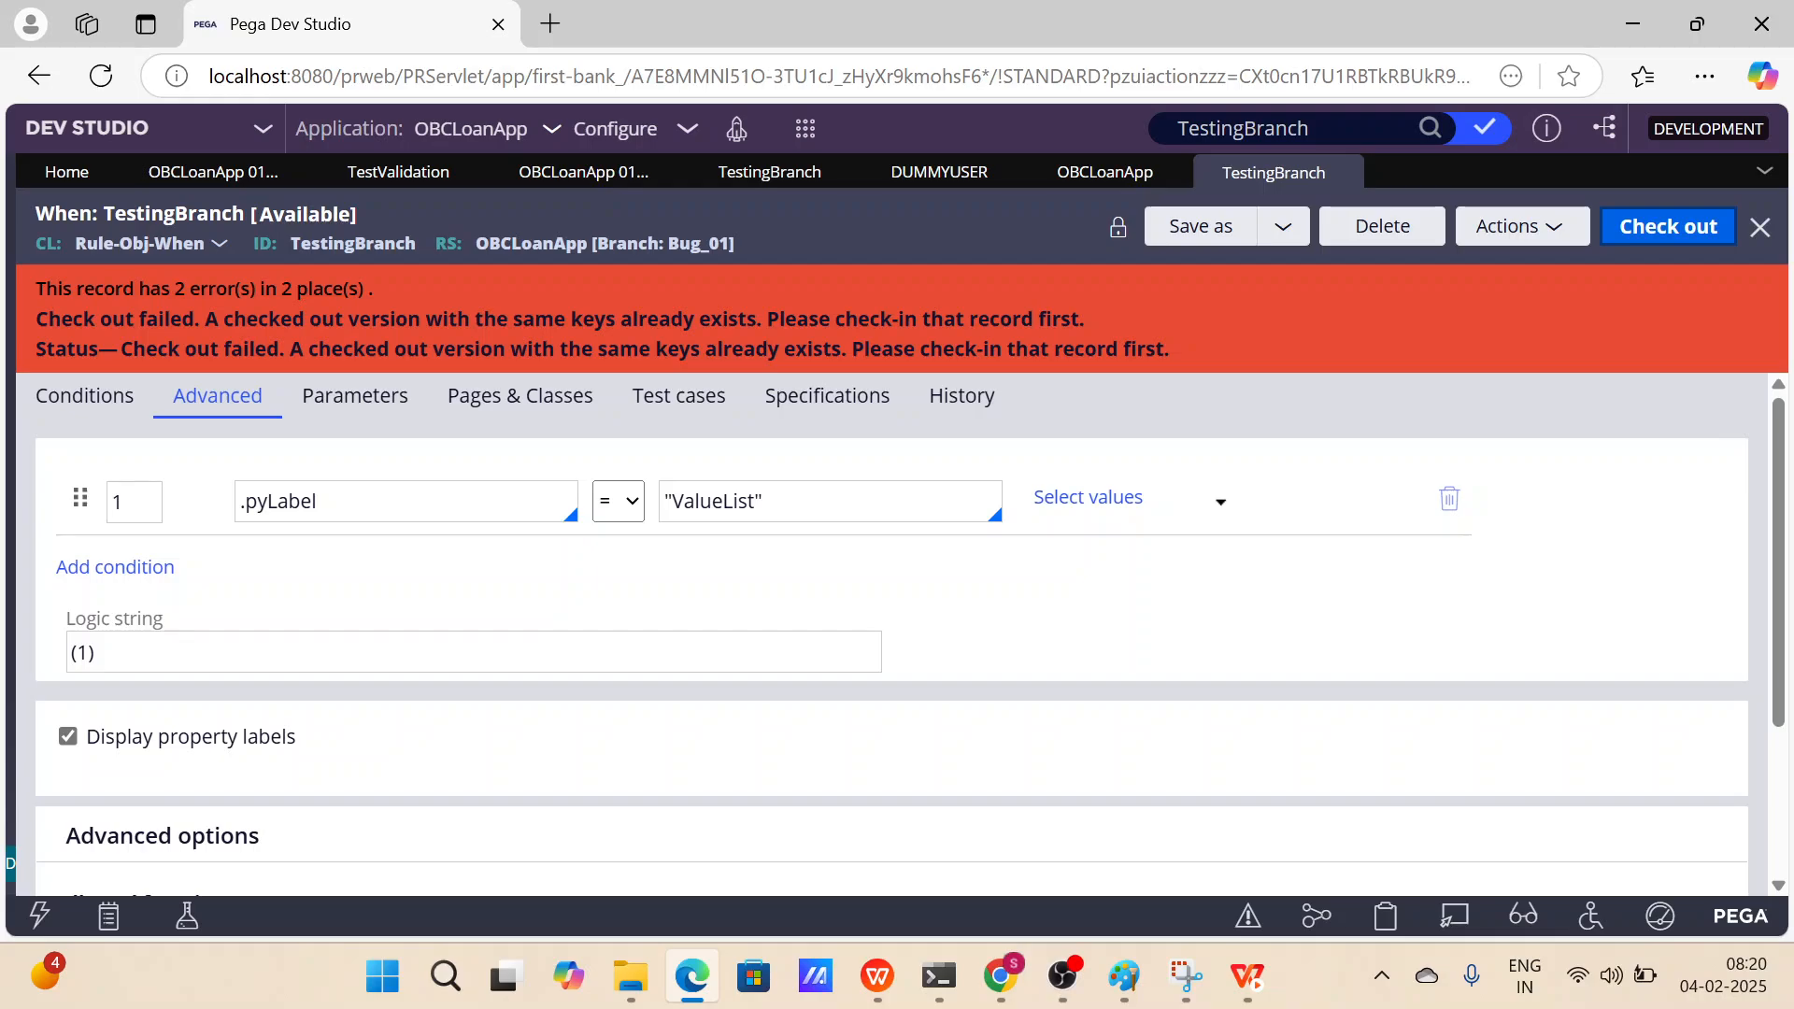
Open the checked-out TestingBranch record from the checked-out records list.
left_click(1485, 128)
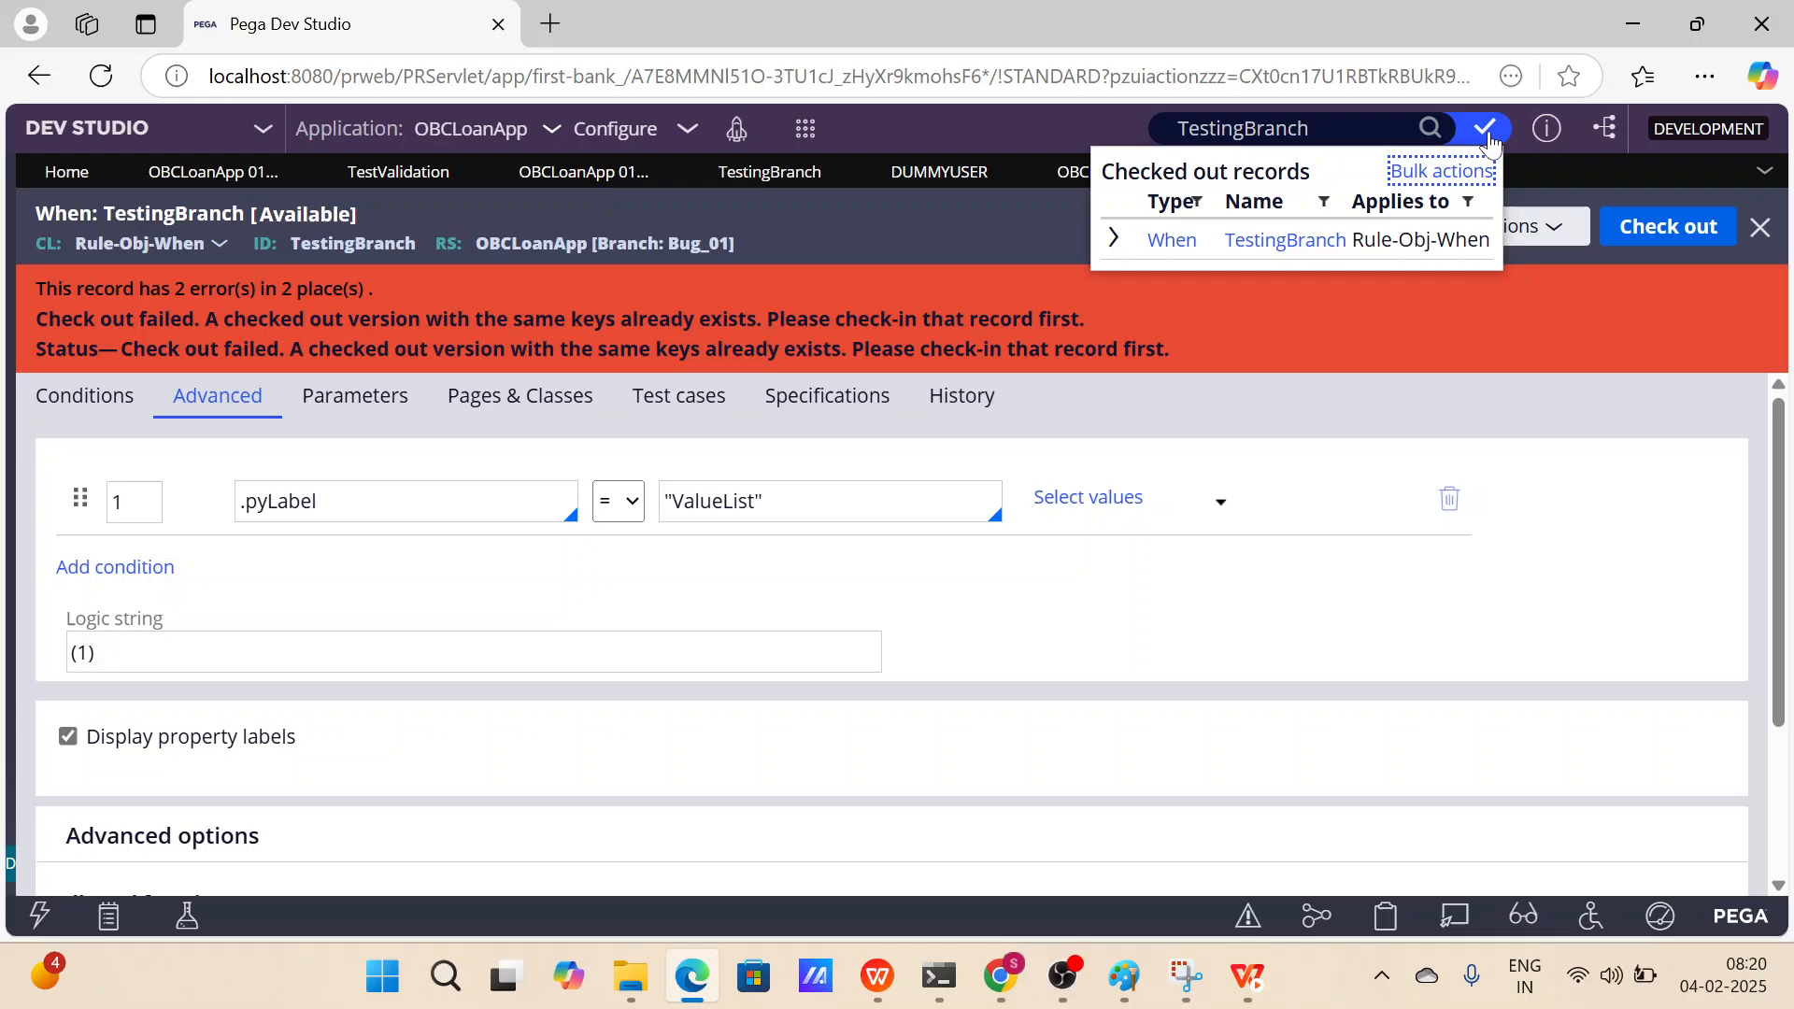
left_click(1113, 238)
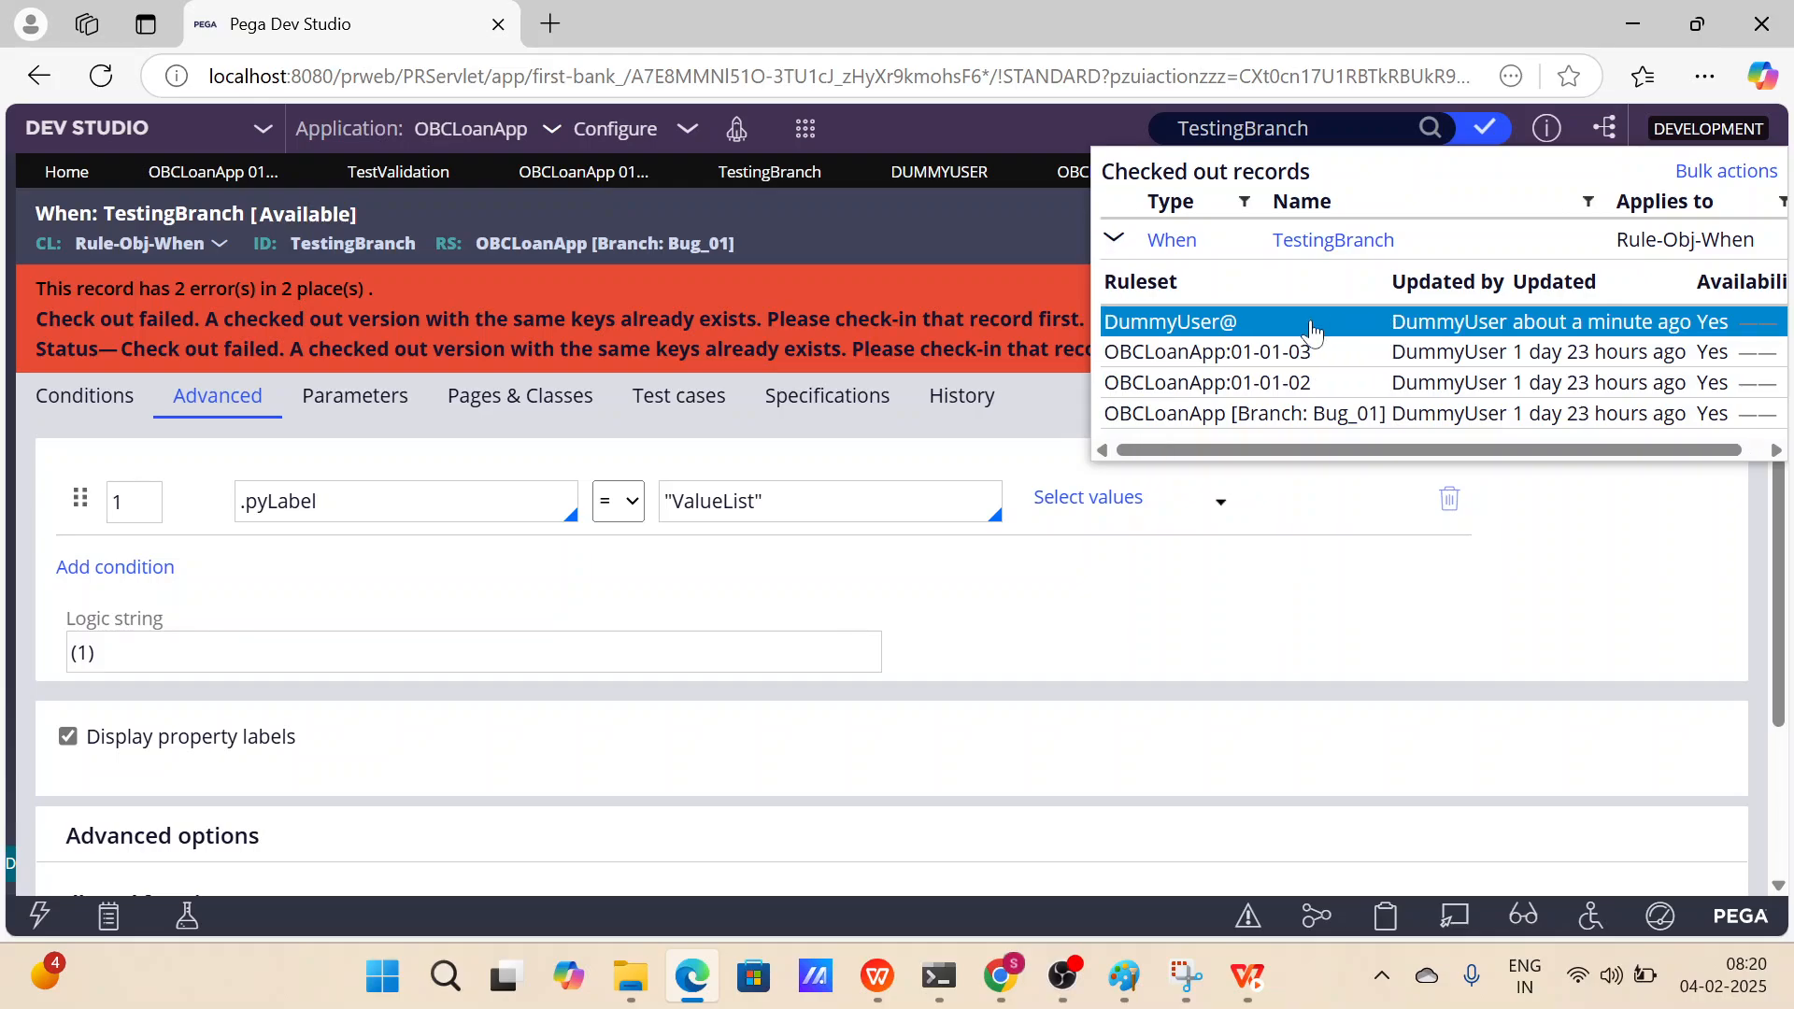
left_click(1302, 354)
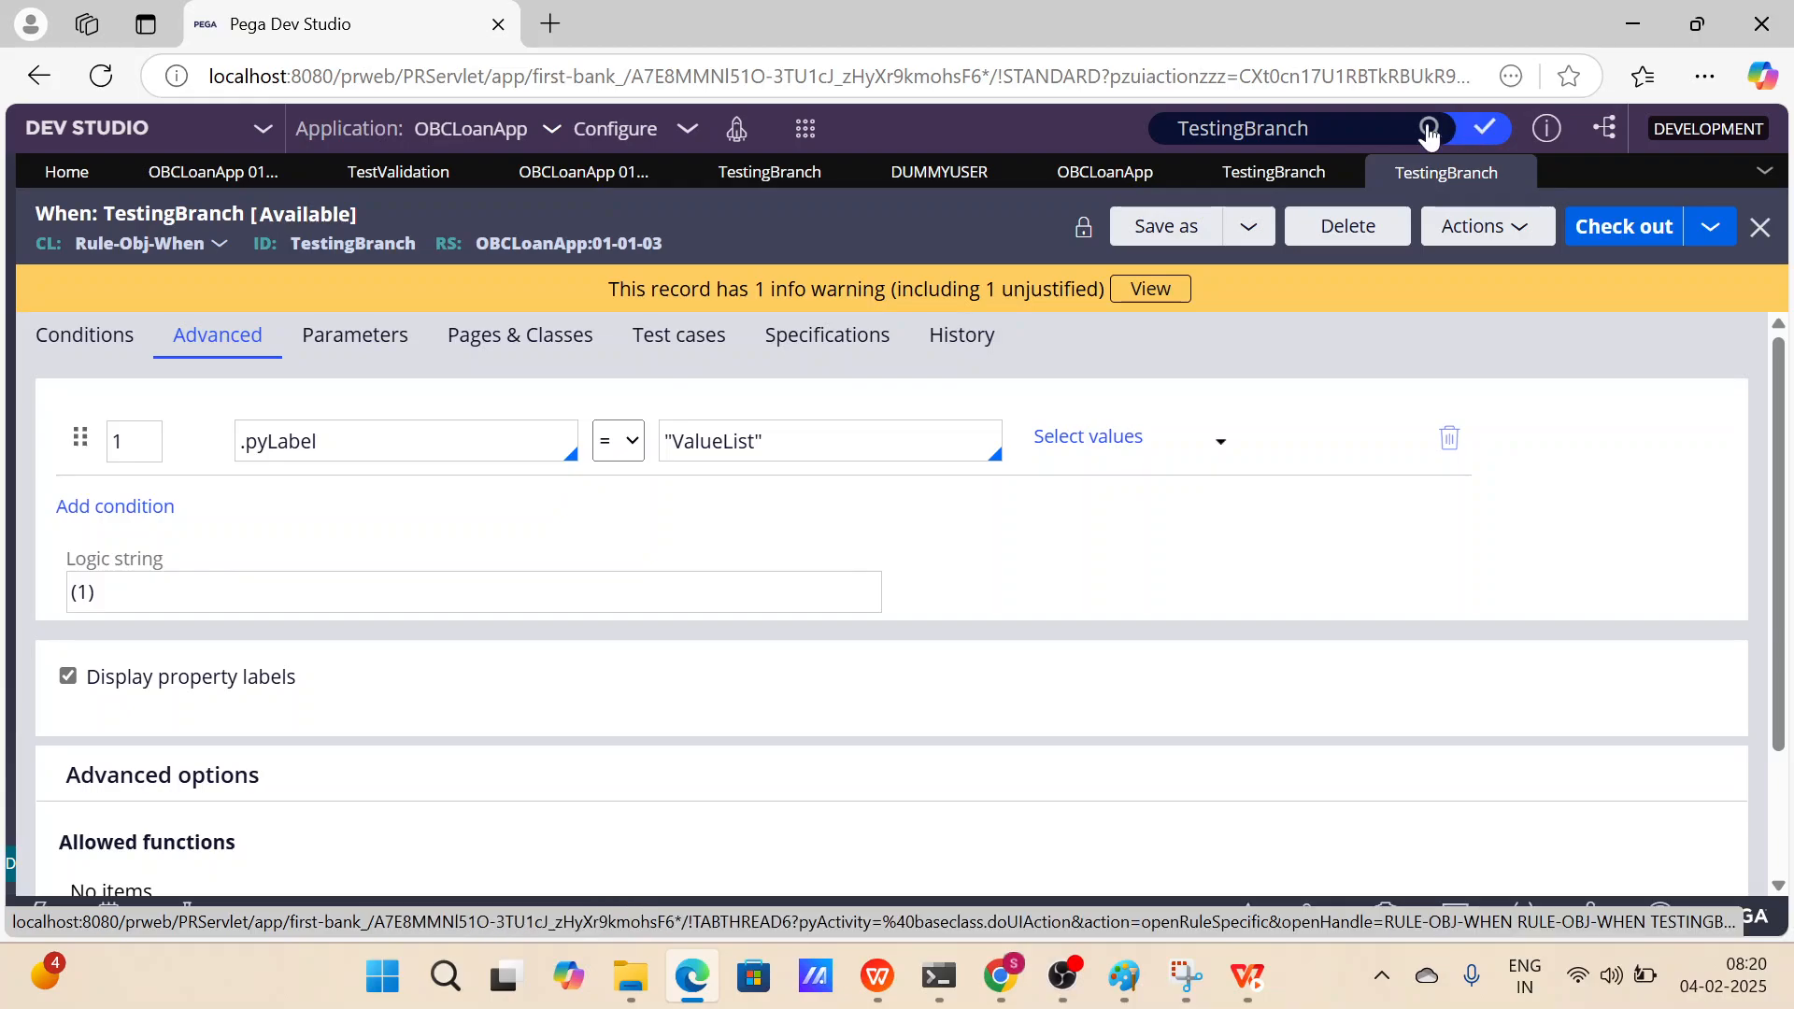
Close all open tabs and reopen the DummyUser@ version of TestingBranch from the search results.
left_click(1759, 168)
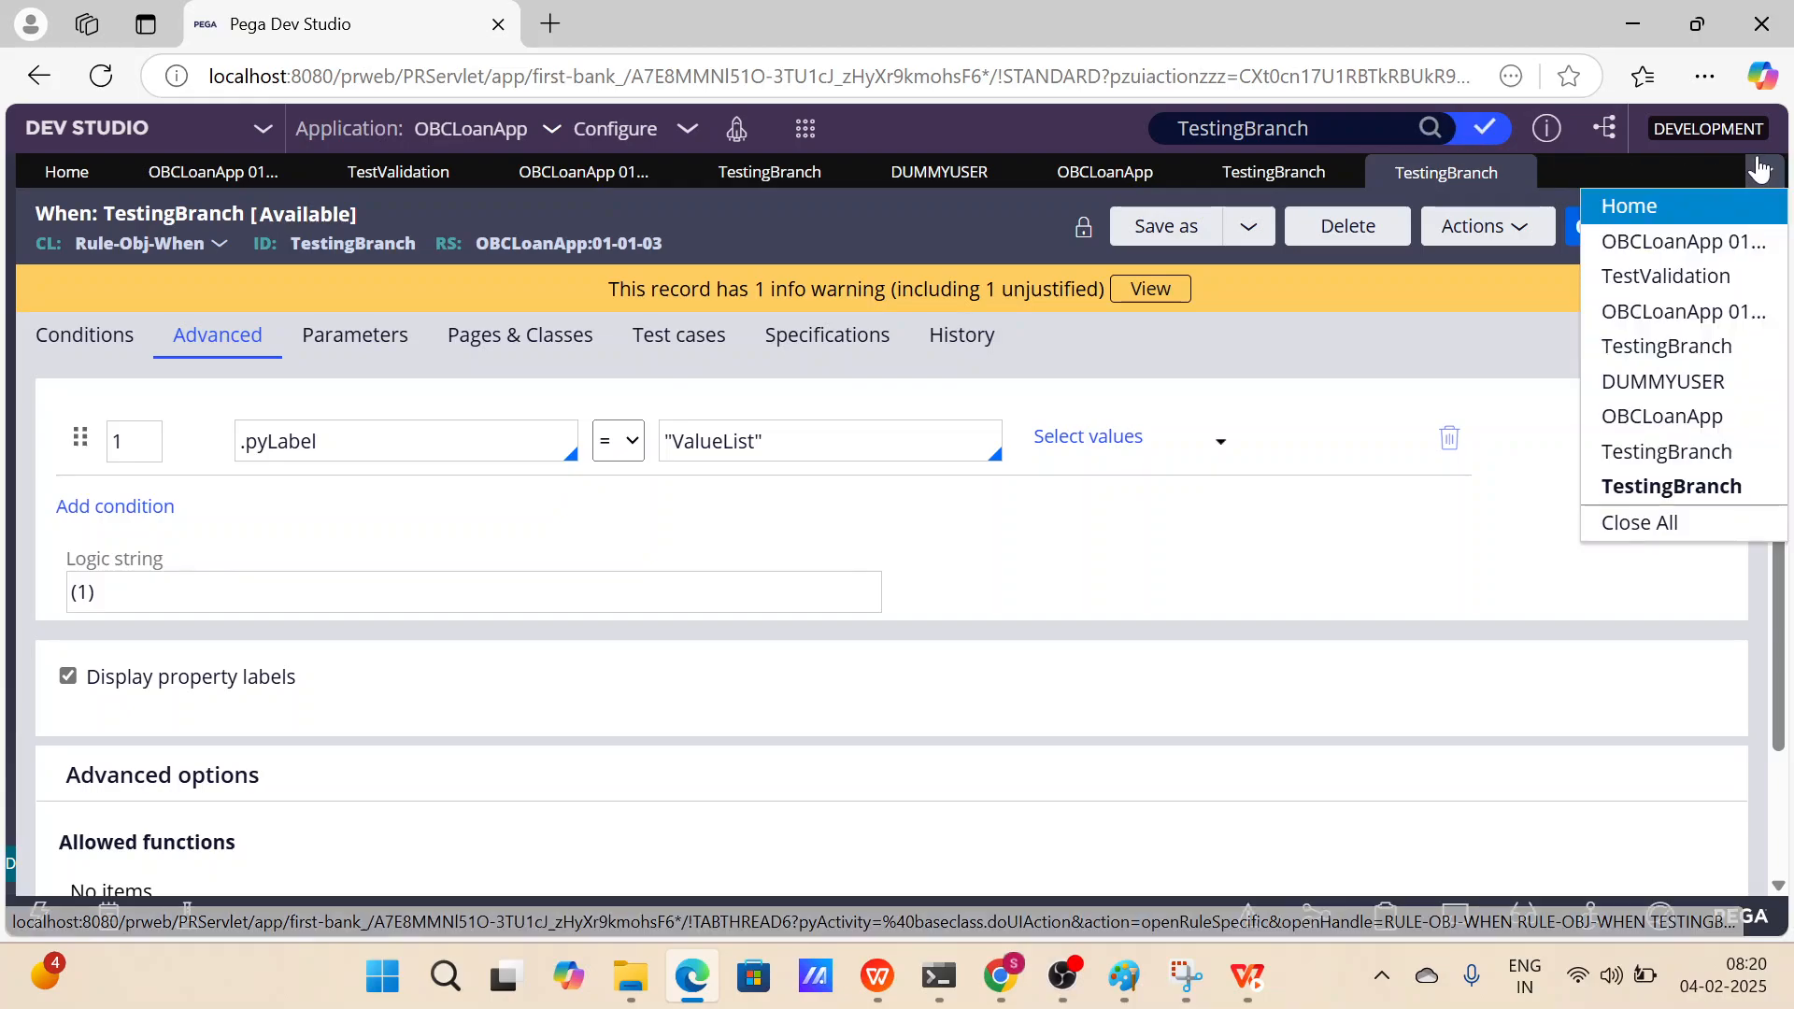
left_click(1637, 523)
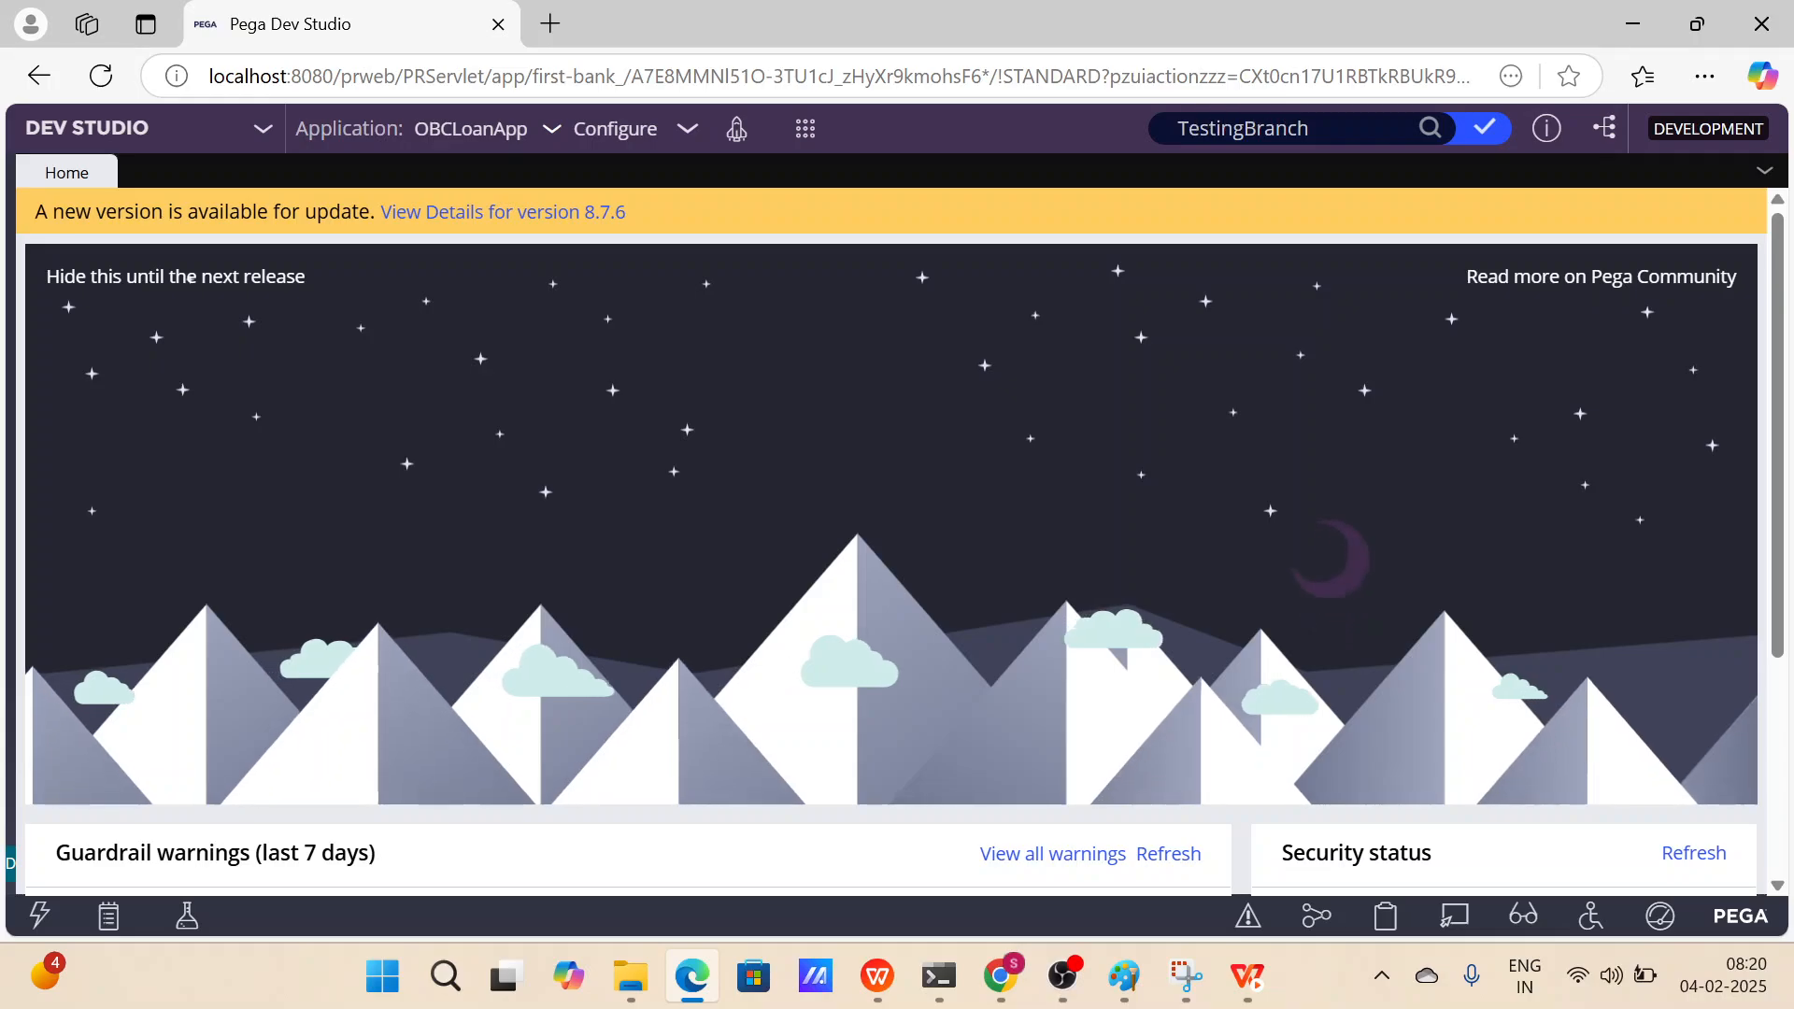
key("Return")
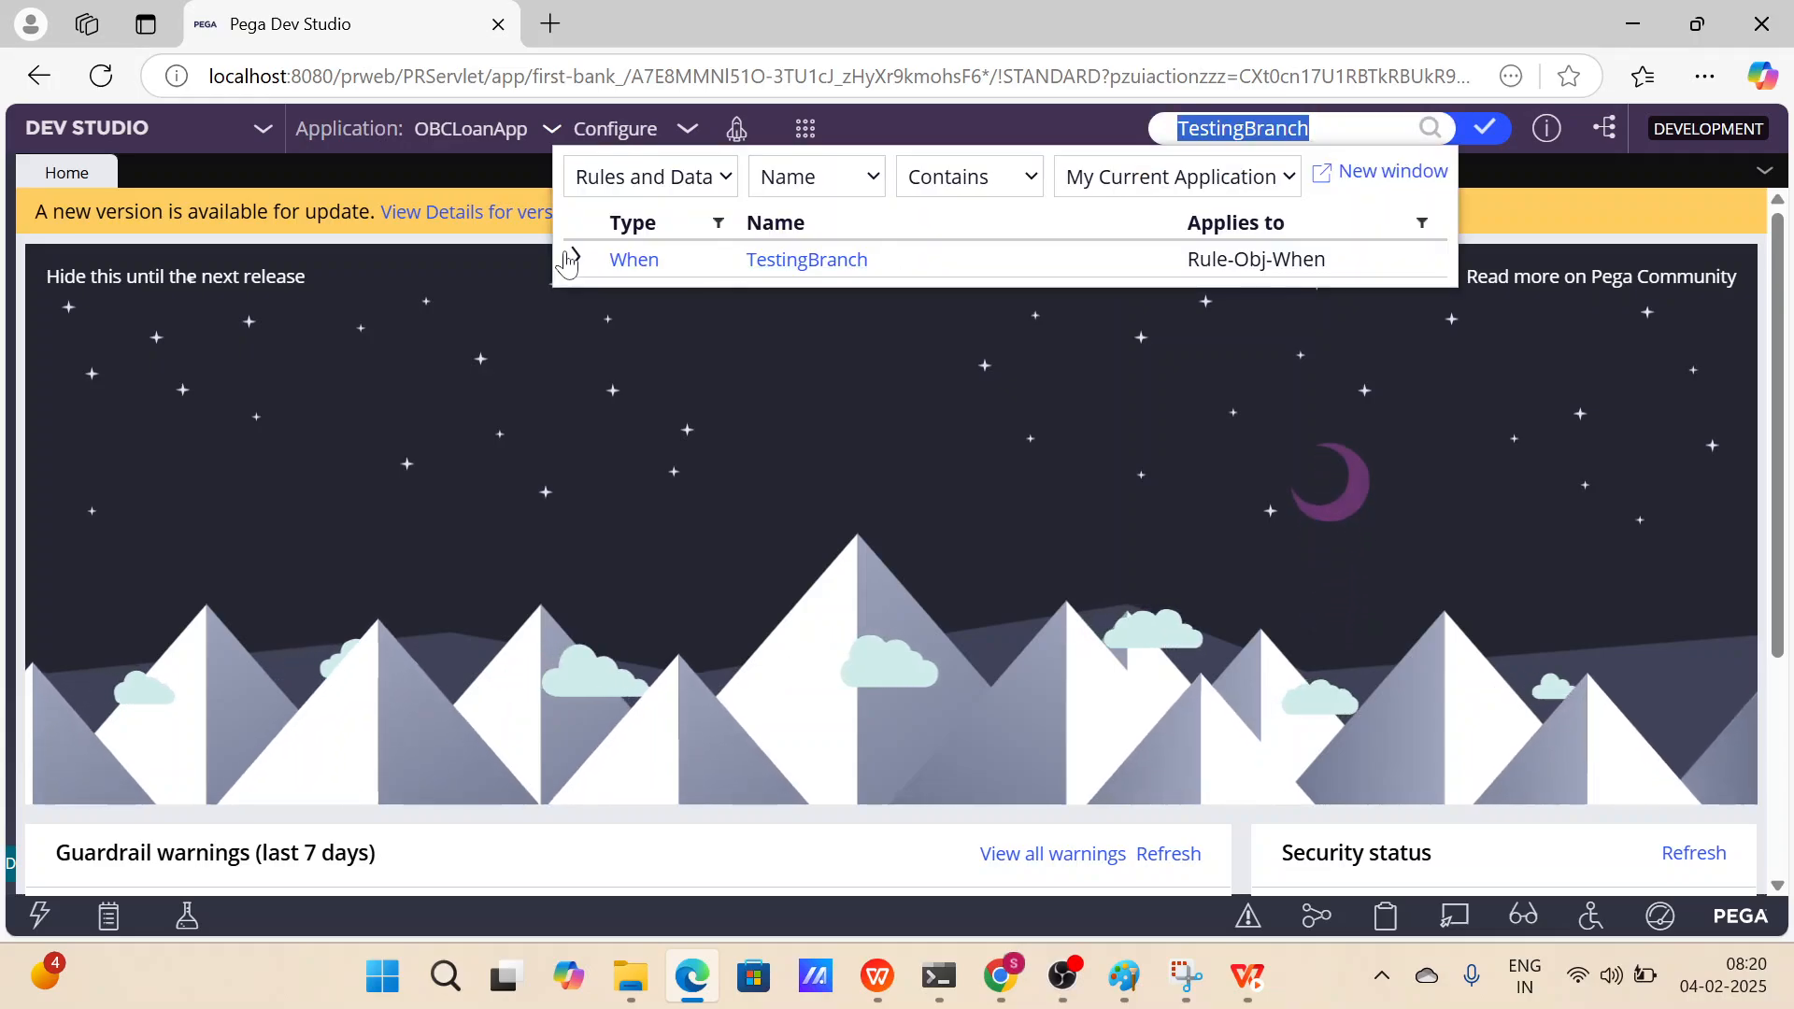
left_click(577, 261)
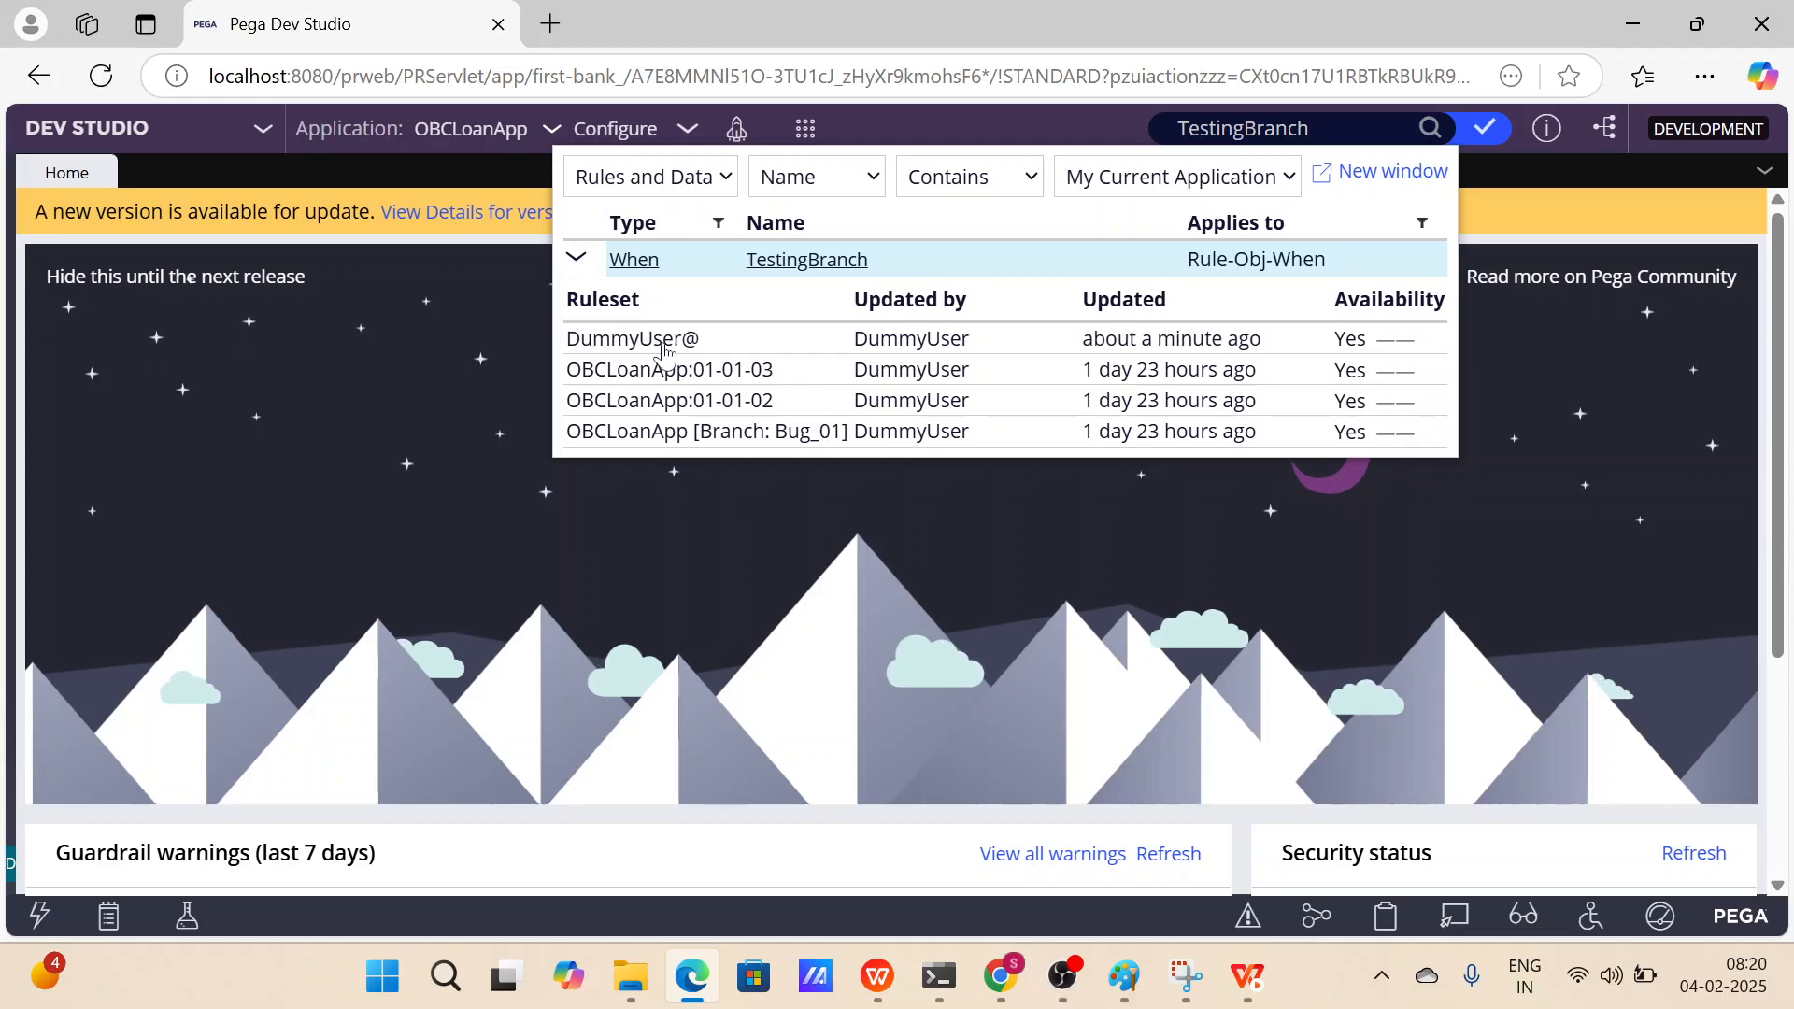
left_click(665, 348)
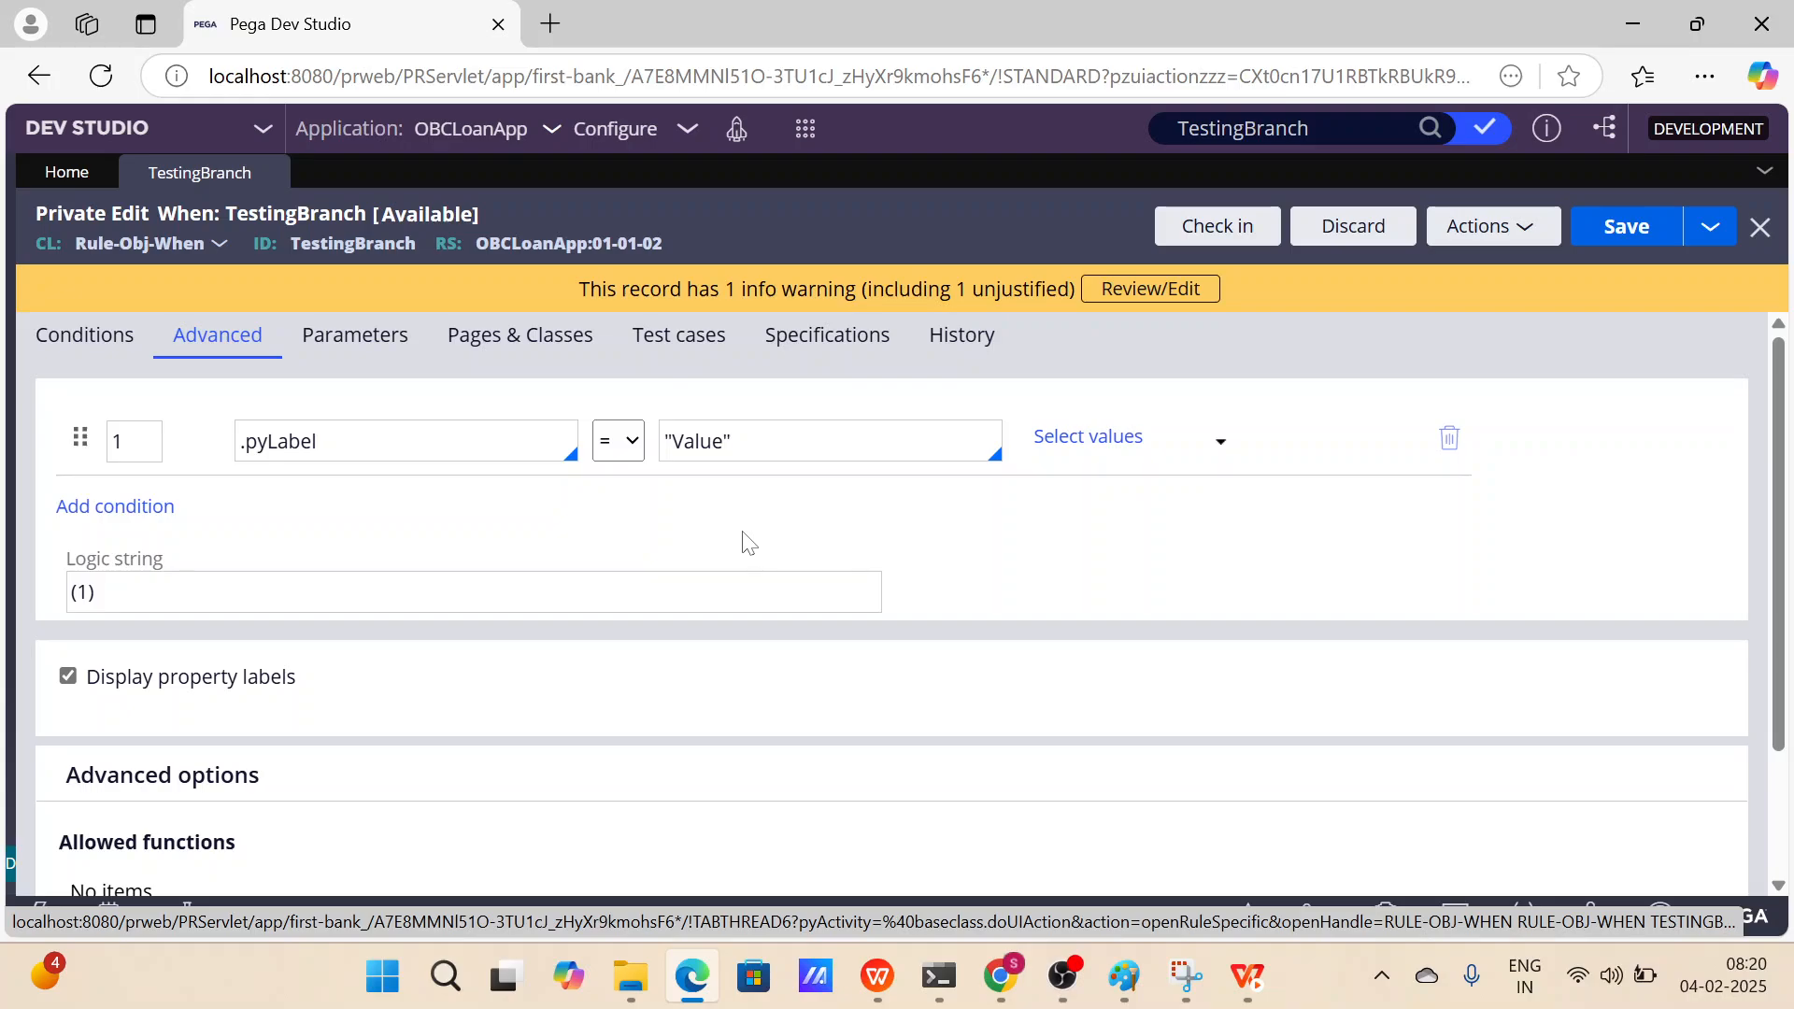
Open the OBCLoanApp:01-01-03 version of TestingBranch from the search results.
left_click(1430, 129)
left_click(569, 264)
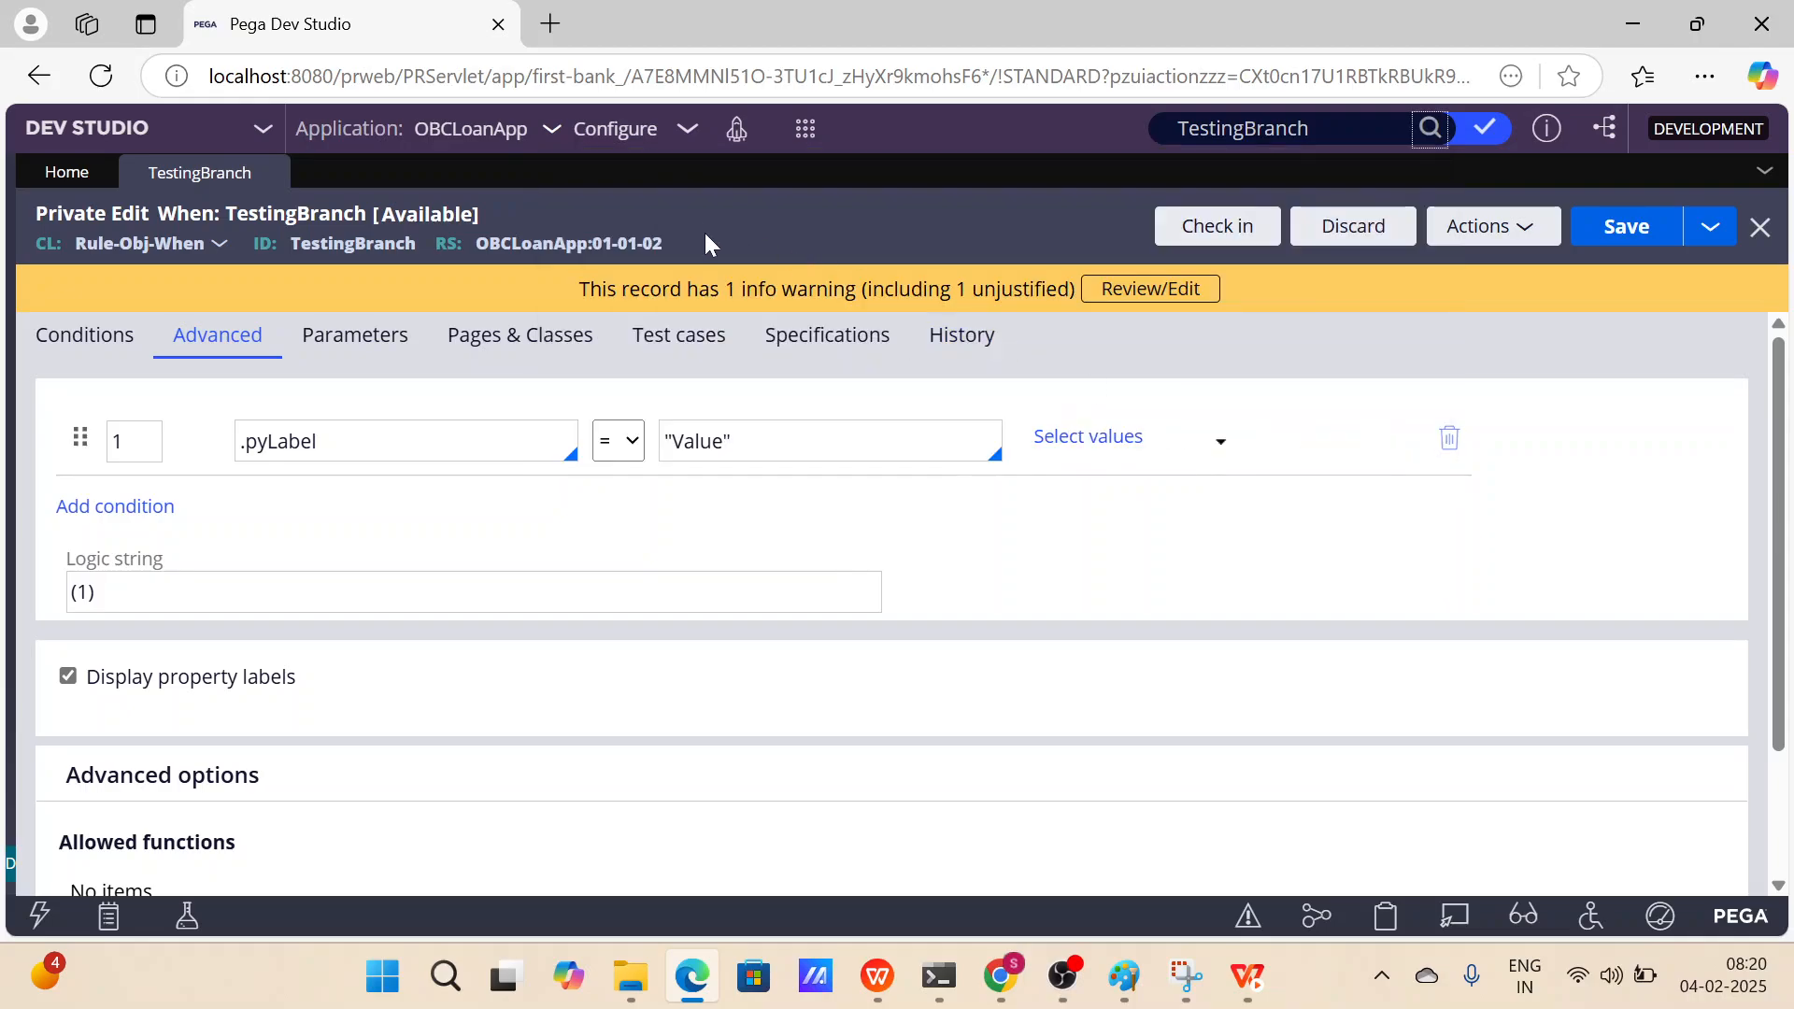
left_click(1431, 128)
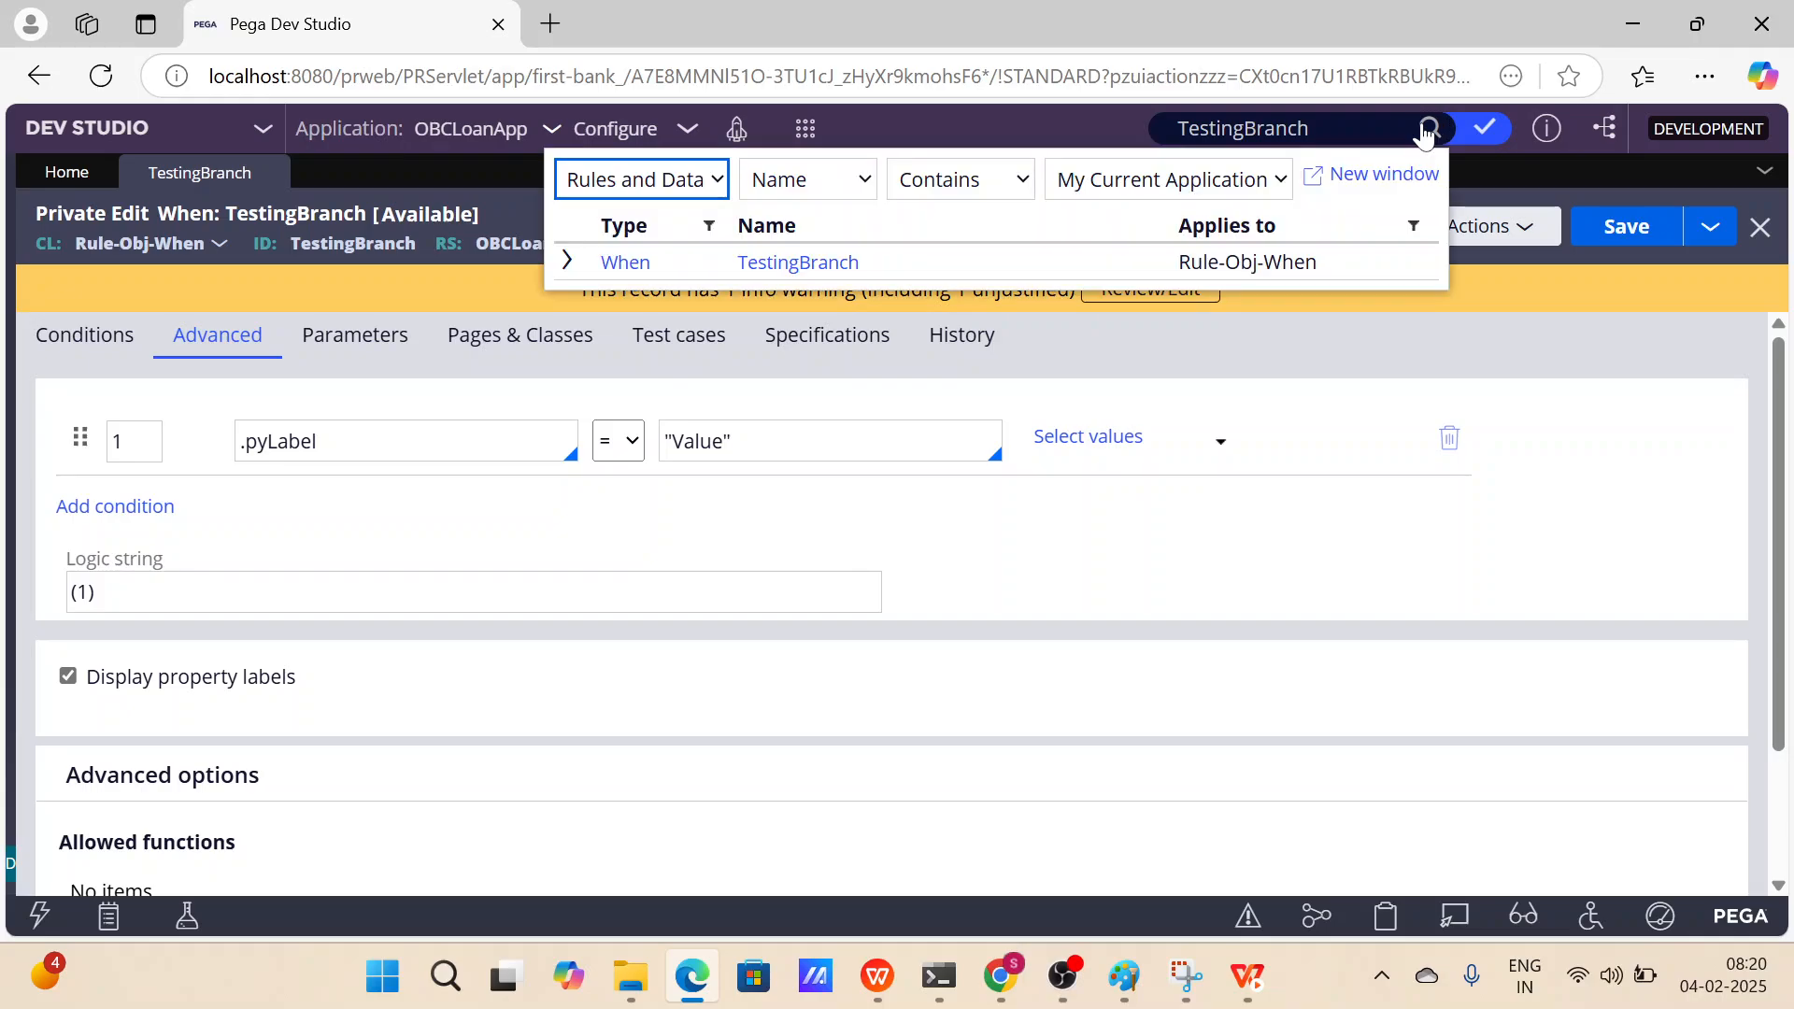
left_click(568, 266)
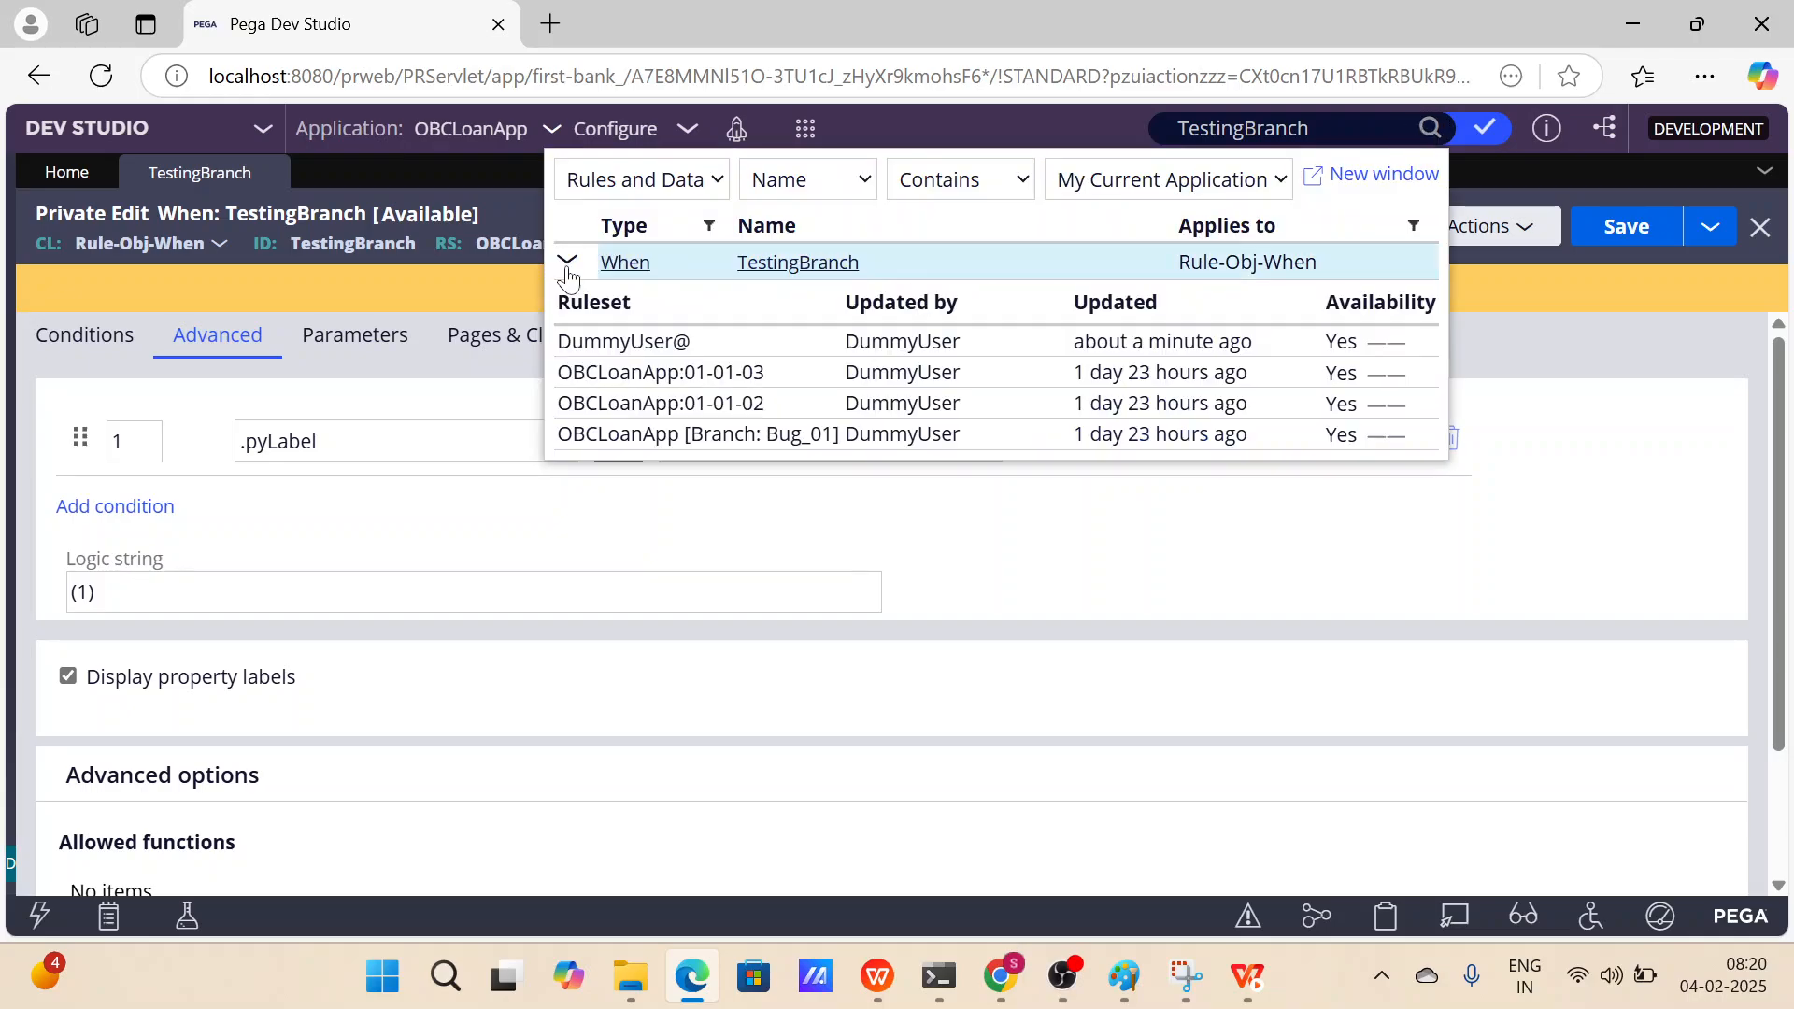
left_click(730, 386)
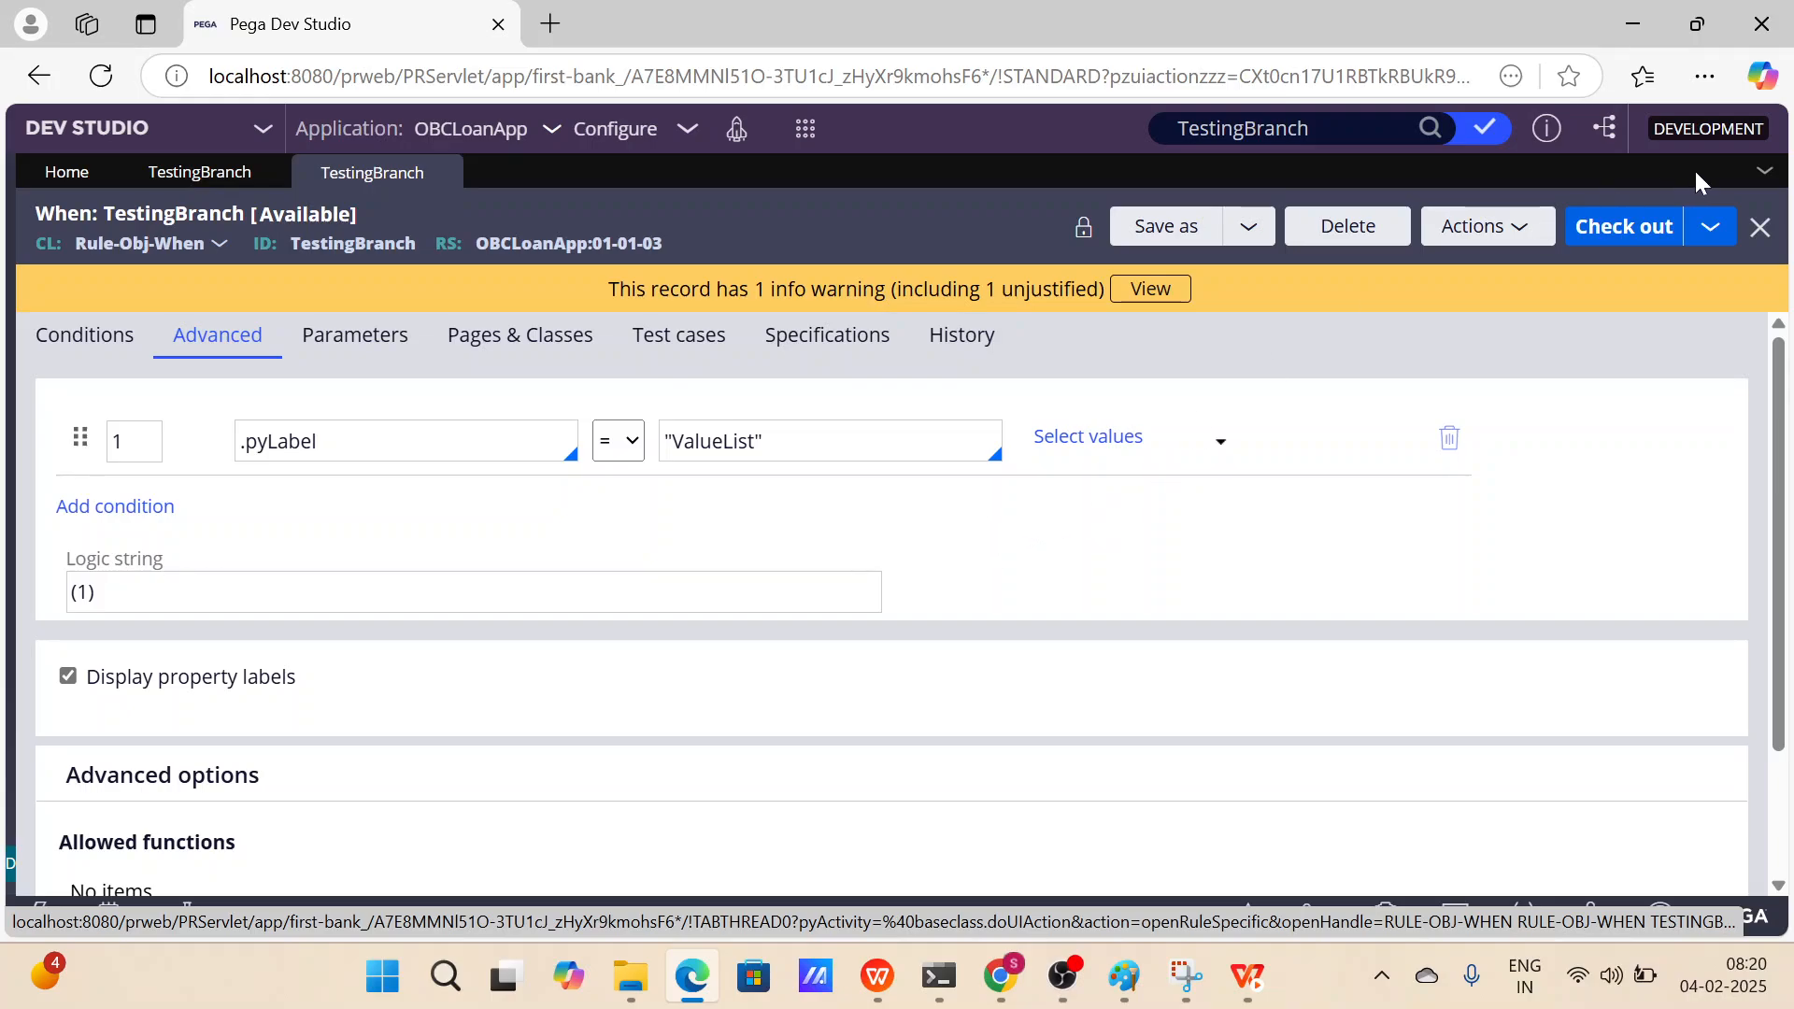
Try to check out the OBCLoanApp:01-01-03 version of TestingBranch and reopen it from the search results.
left_click(1647, 247)
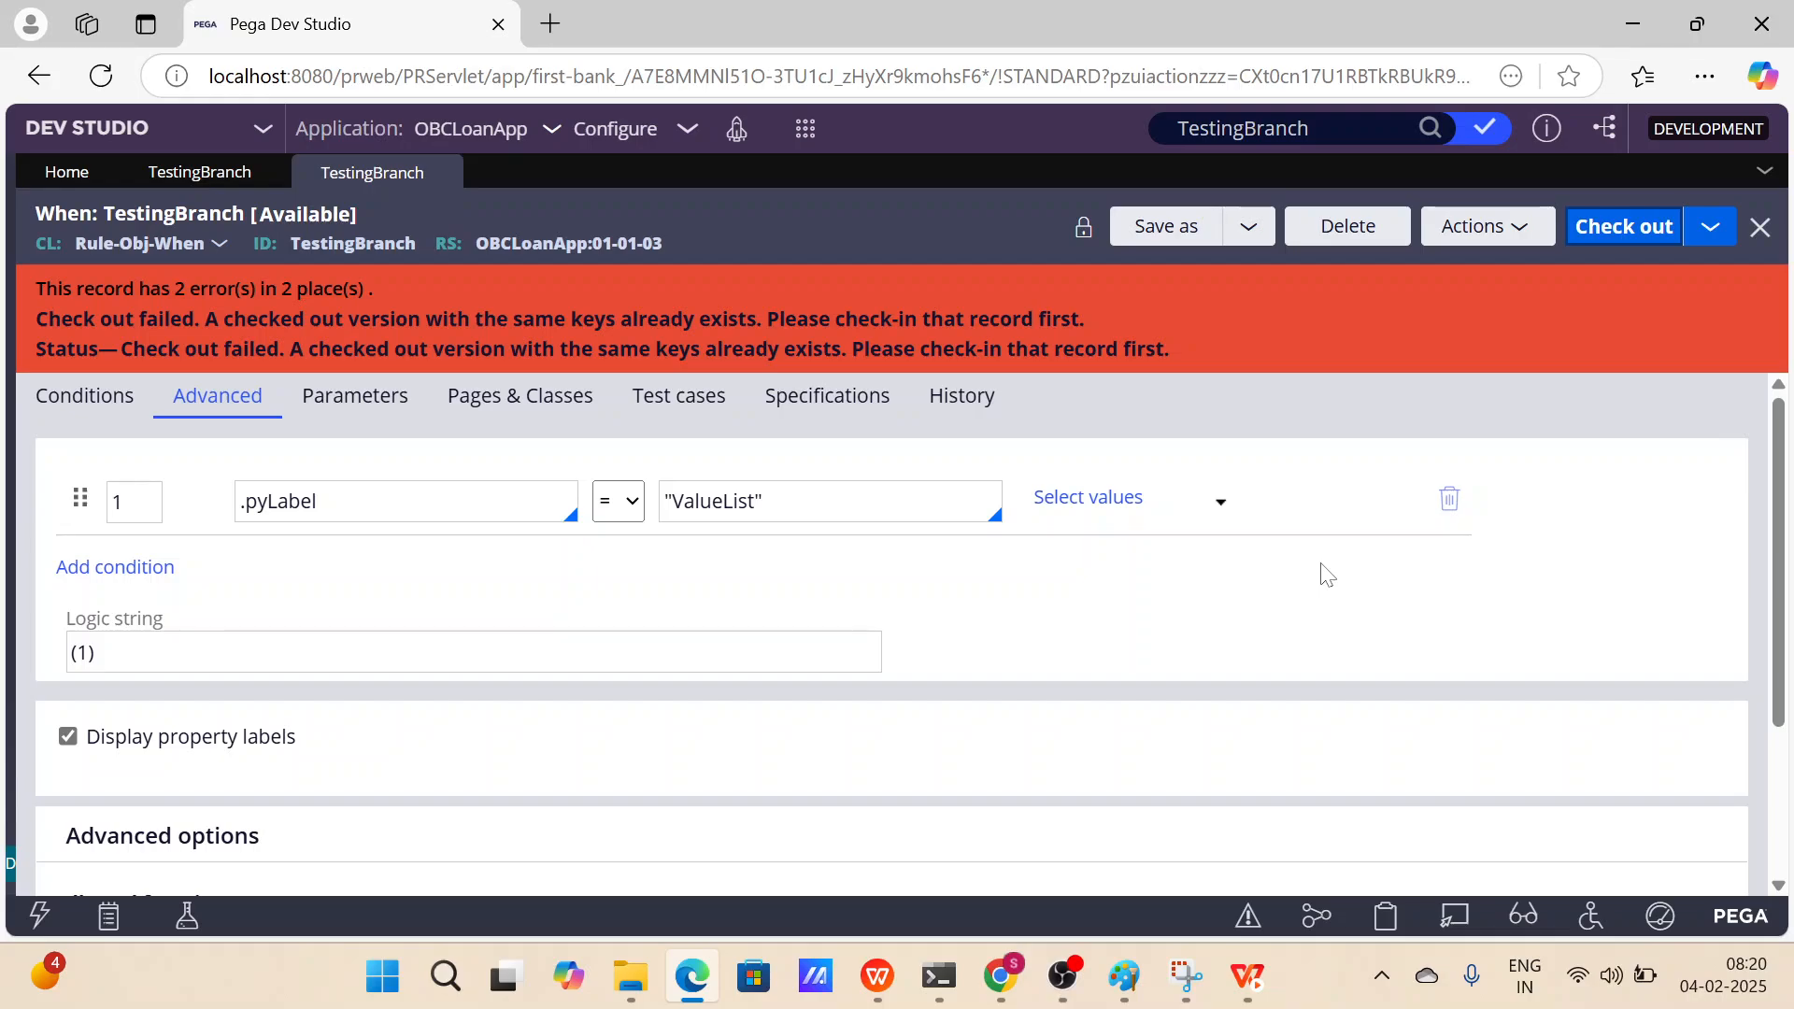
left_click(1432, 128)
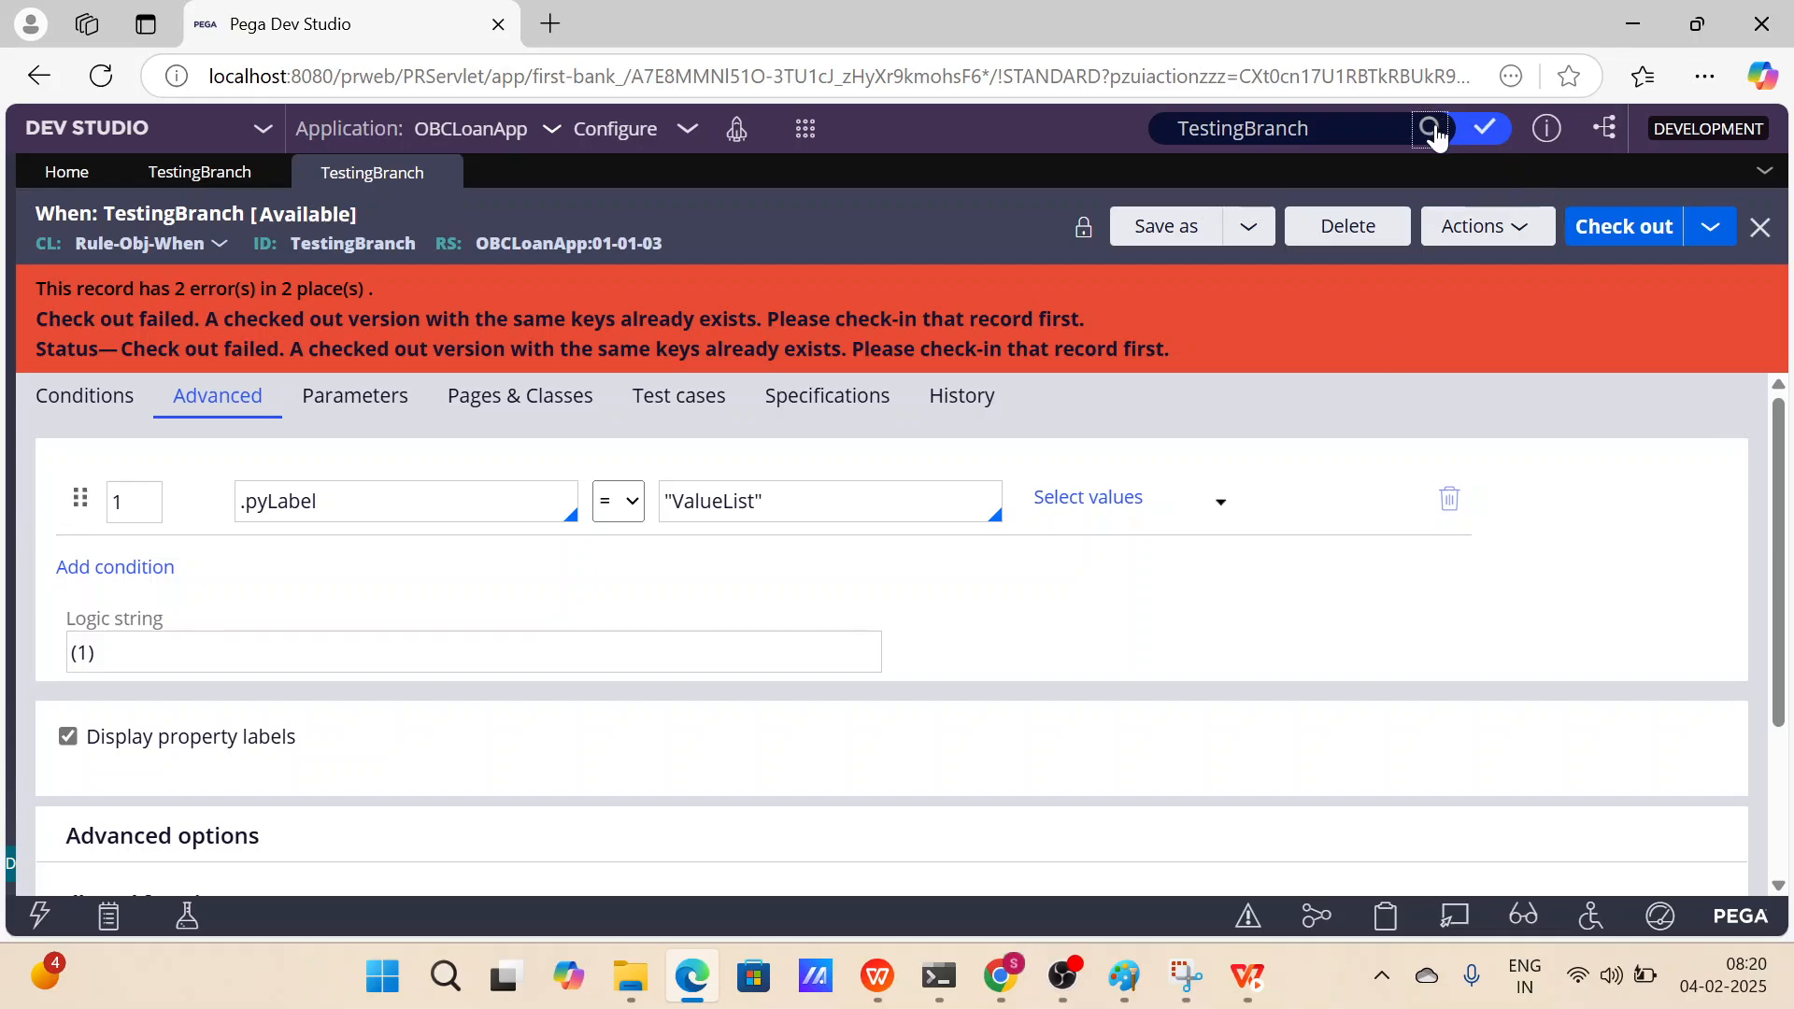
left_click(567, 262)
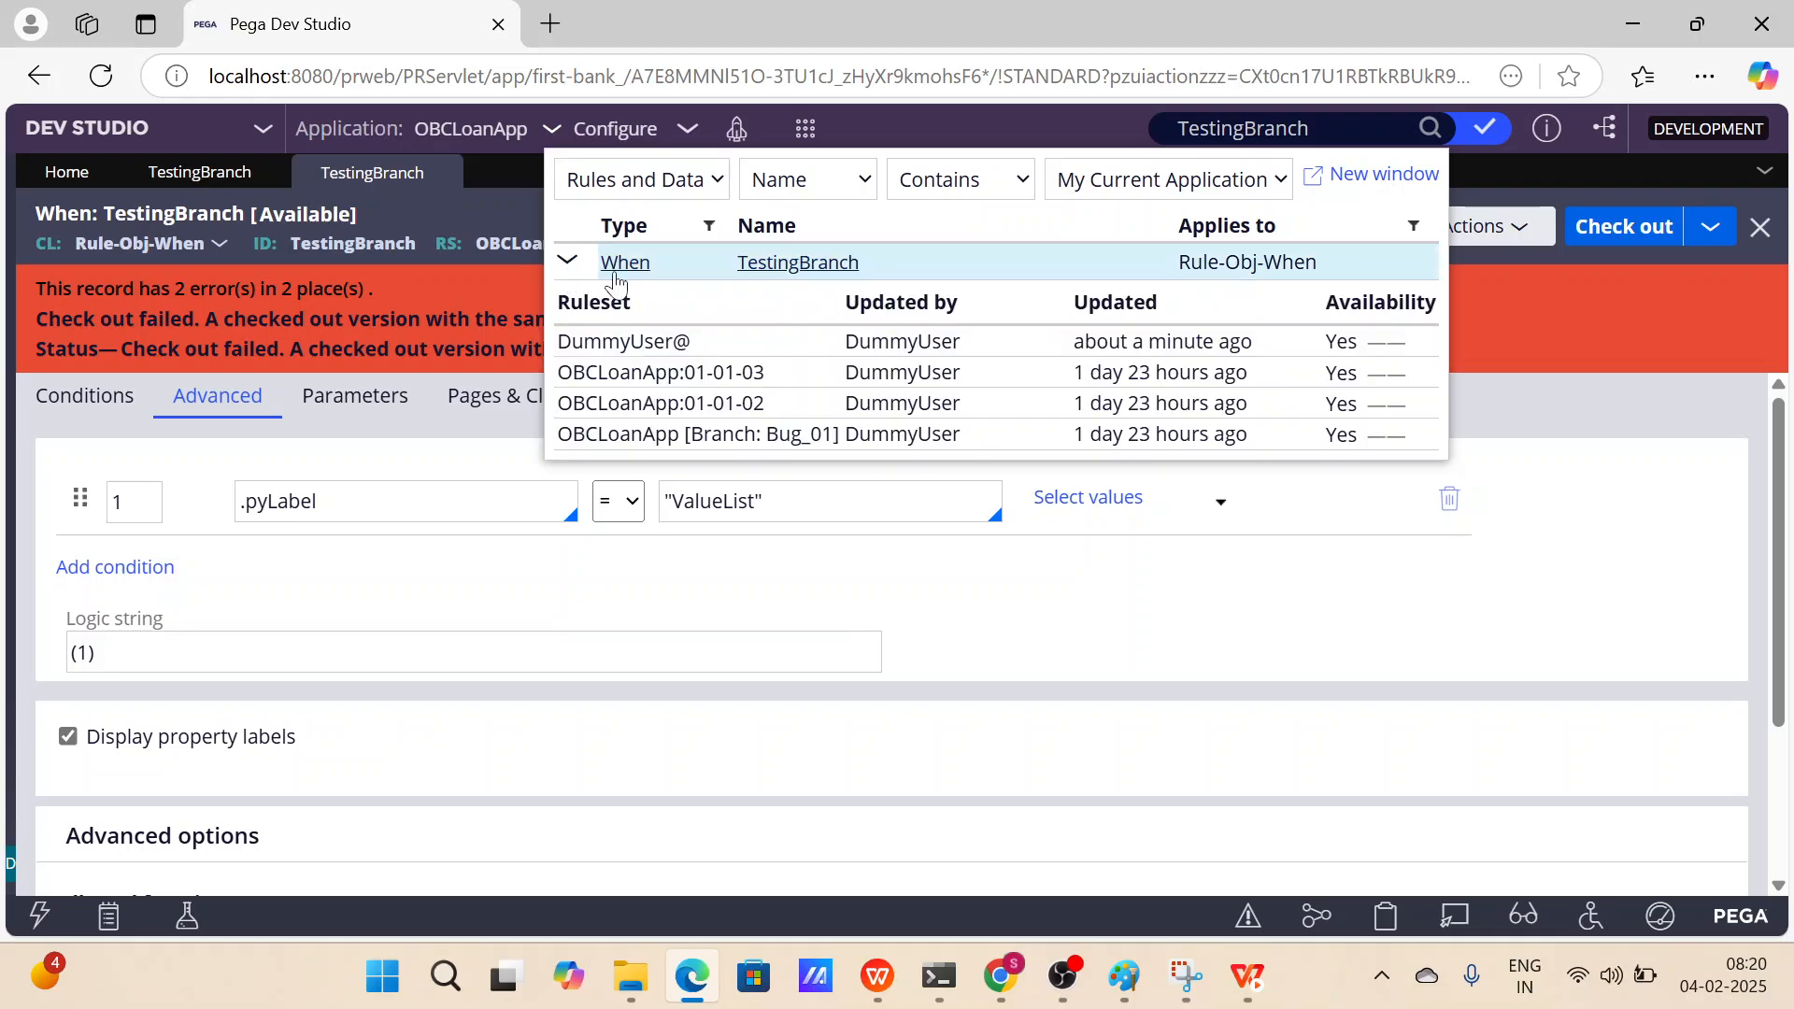
left_click(832, 371)
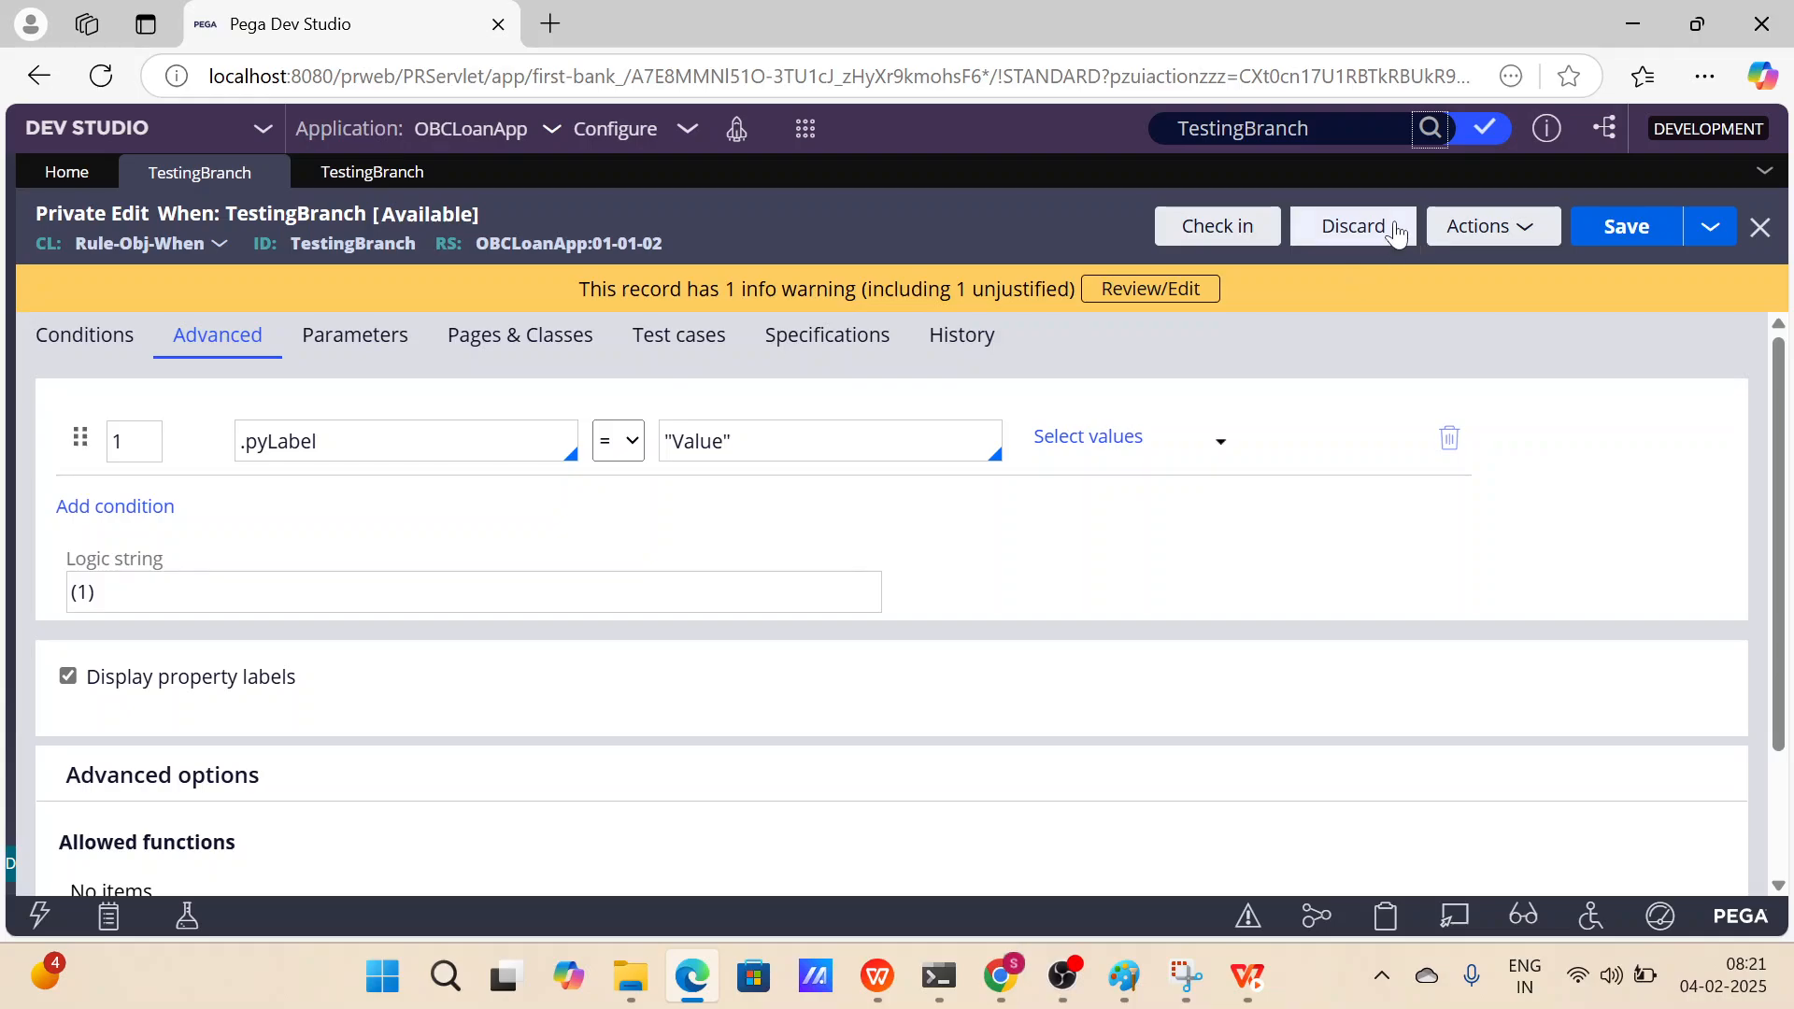
left_click(374, 174)
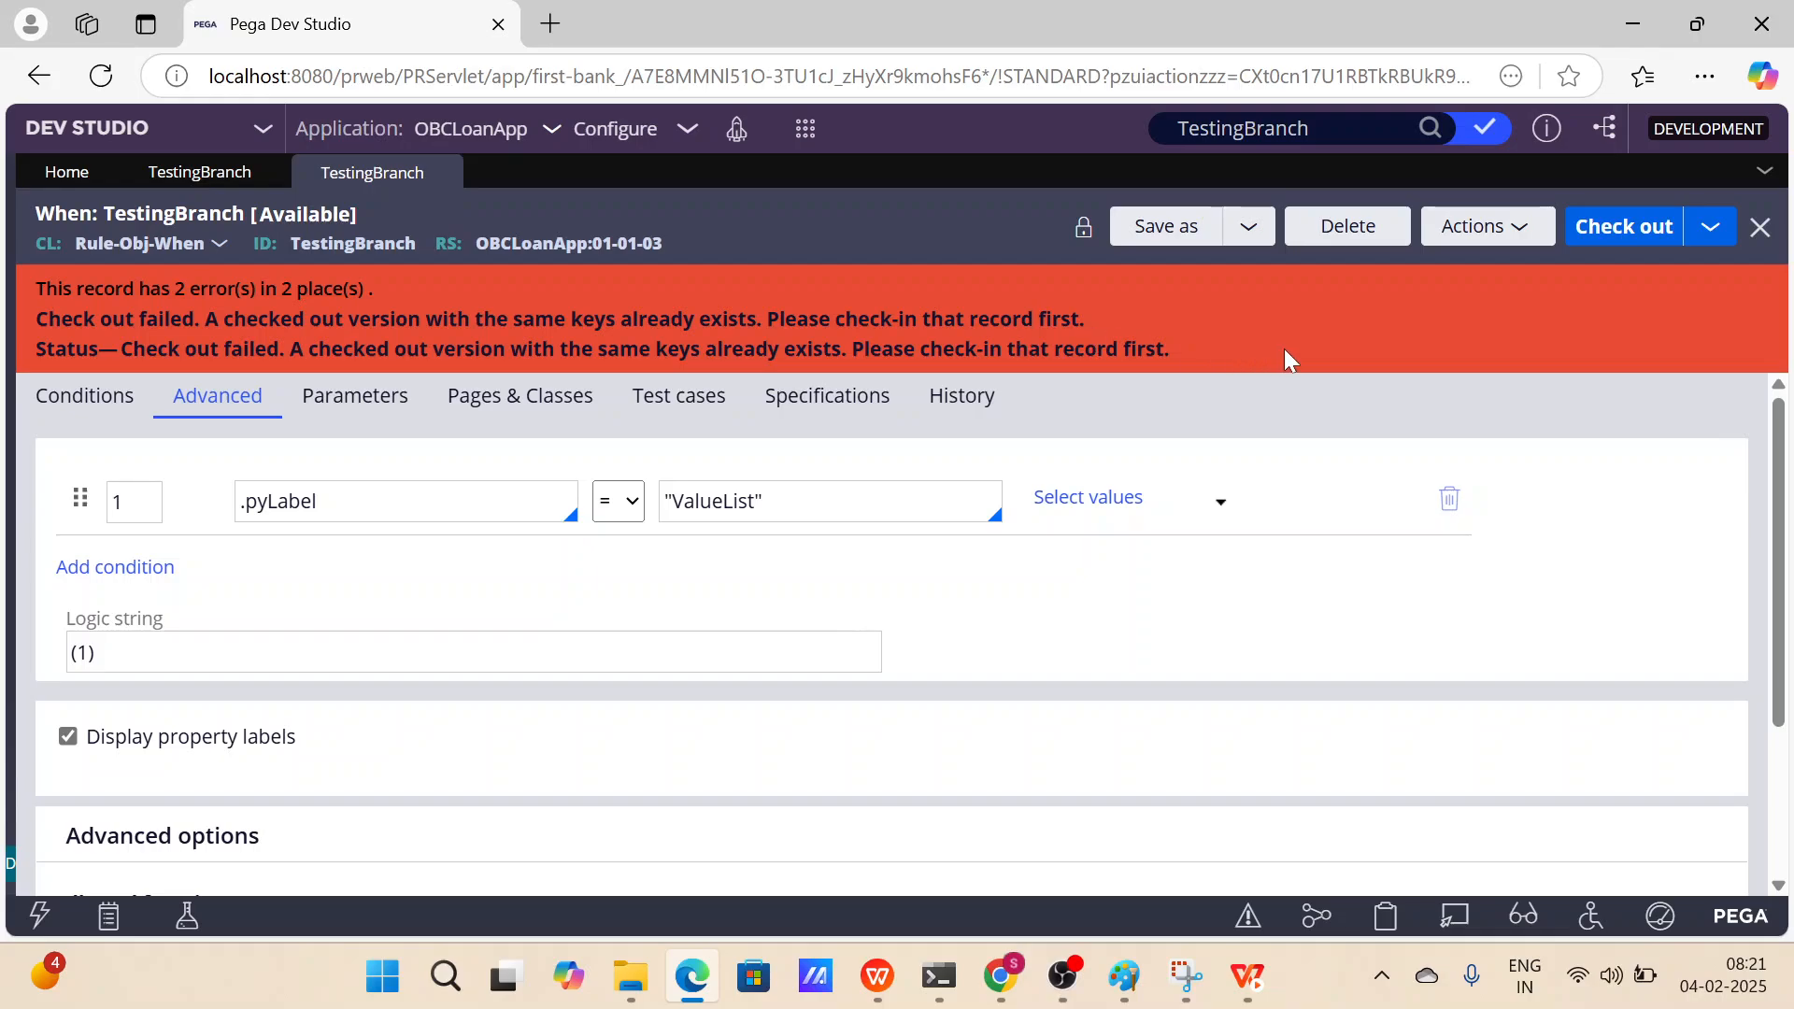
left_click(193, 178)
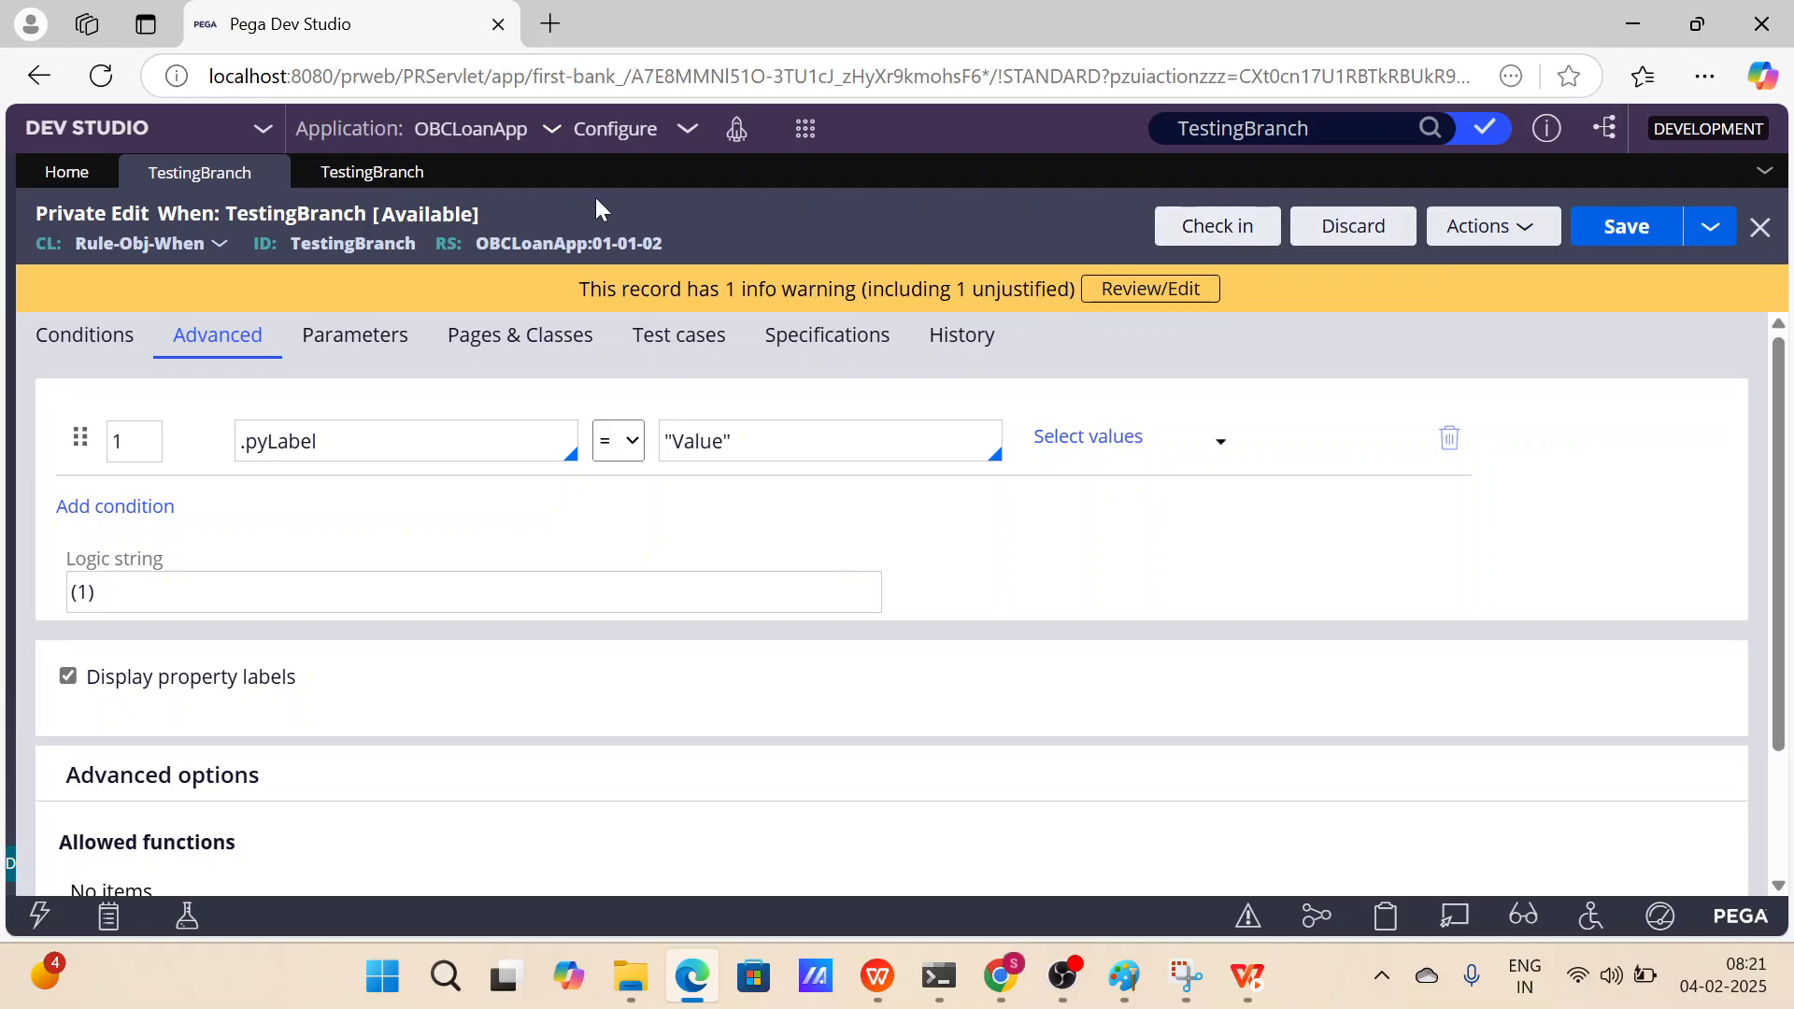
left_click_drag(676, 245, 475, 249)
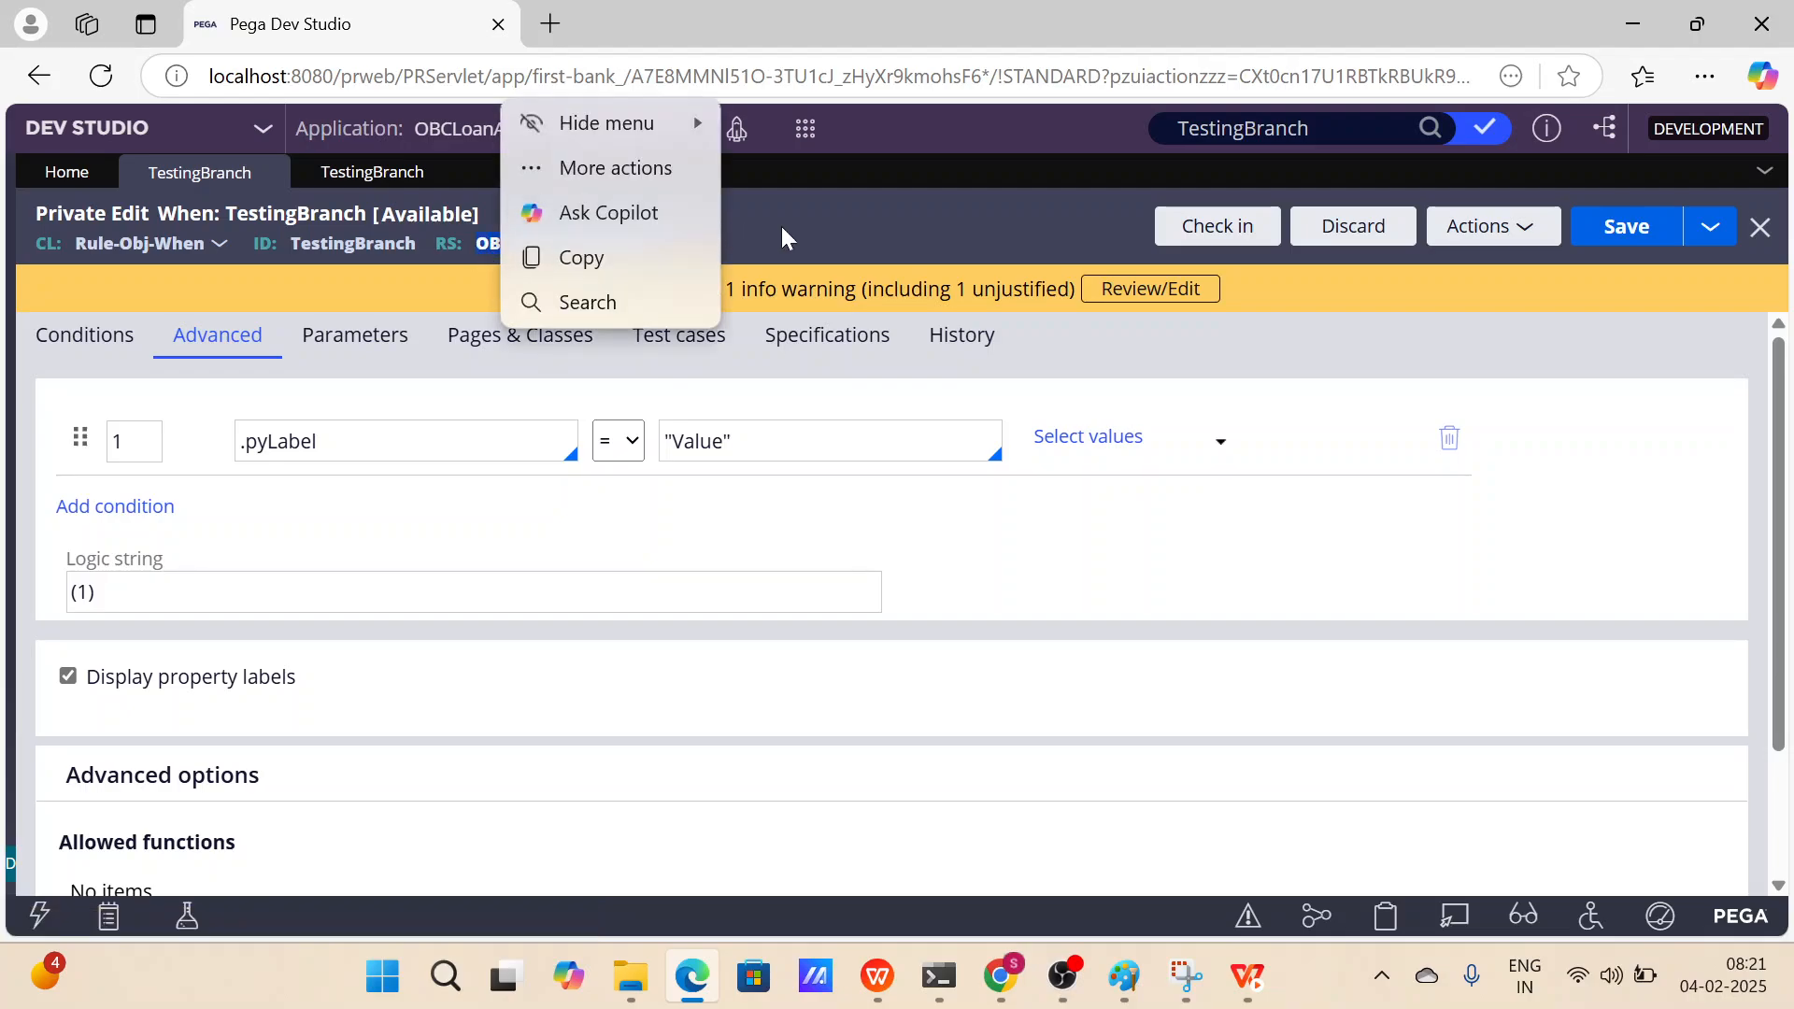
left_click(848, 226)
left_click(1244, 231)
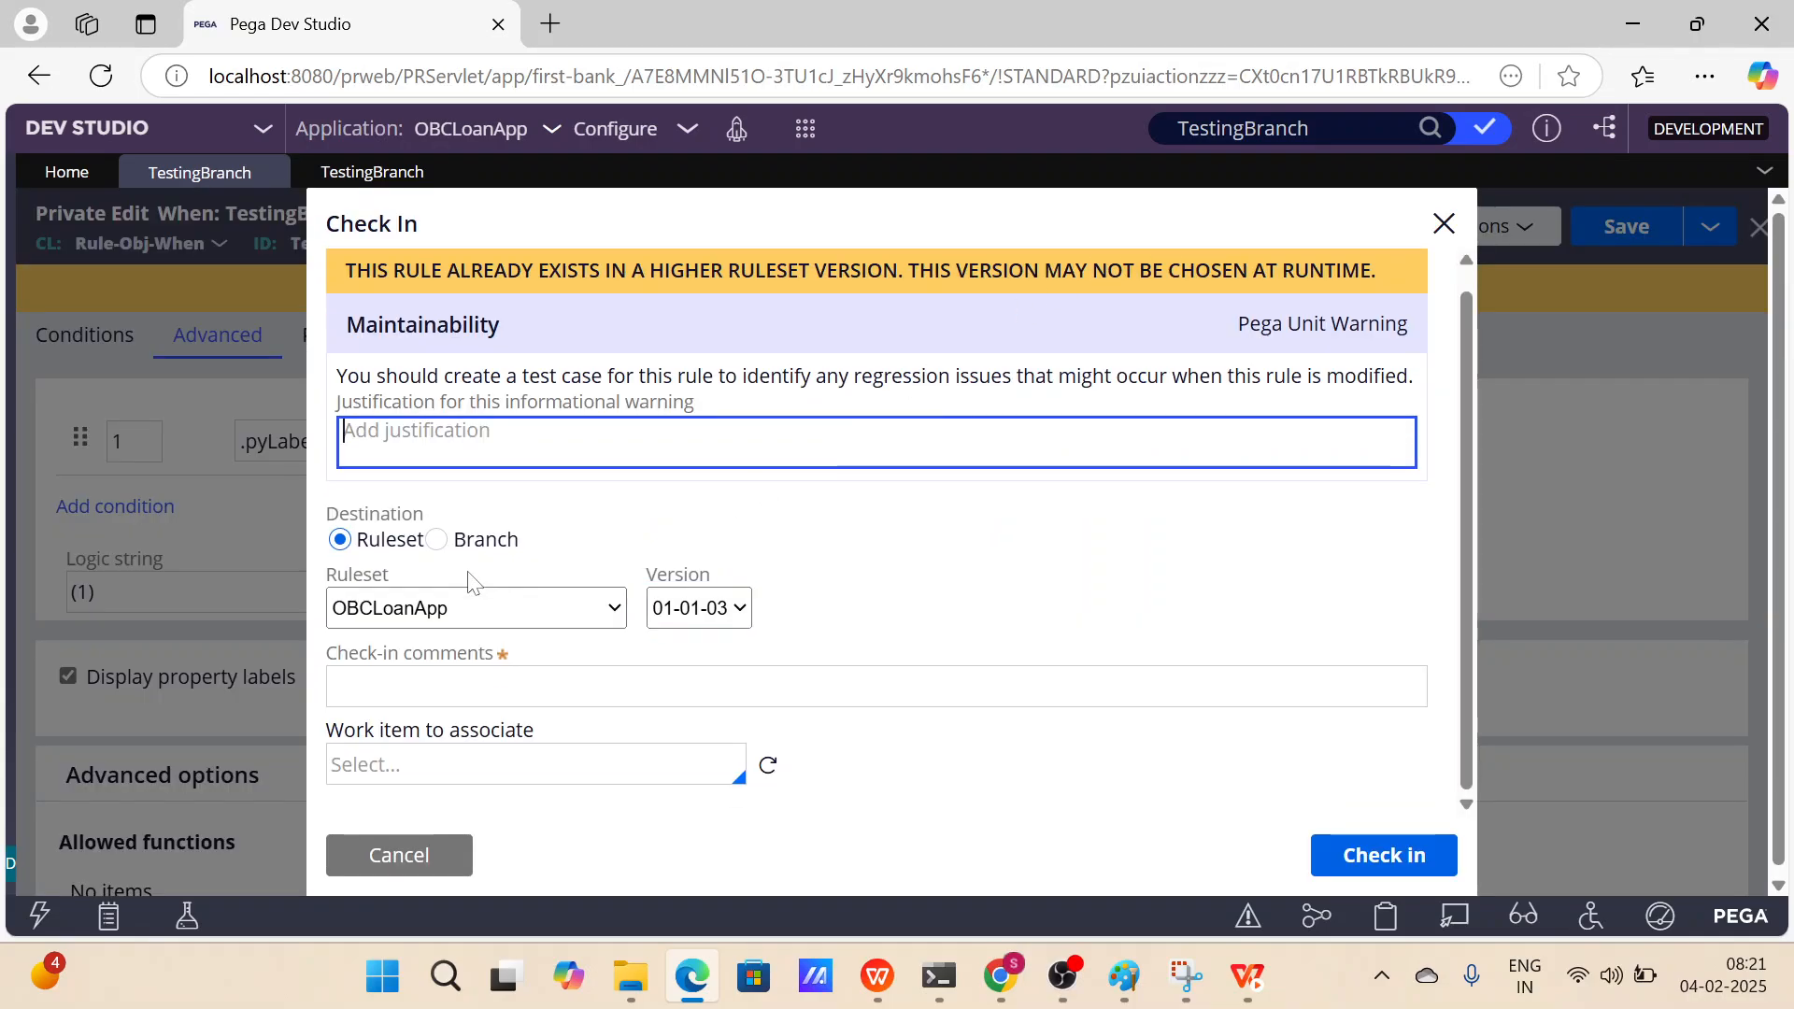
left_click(455, 855)
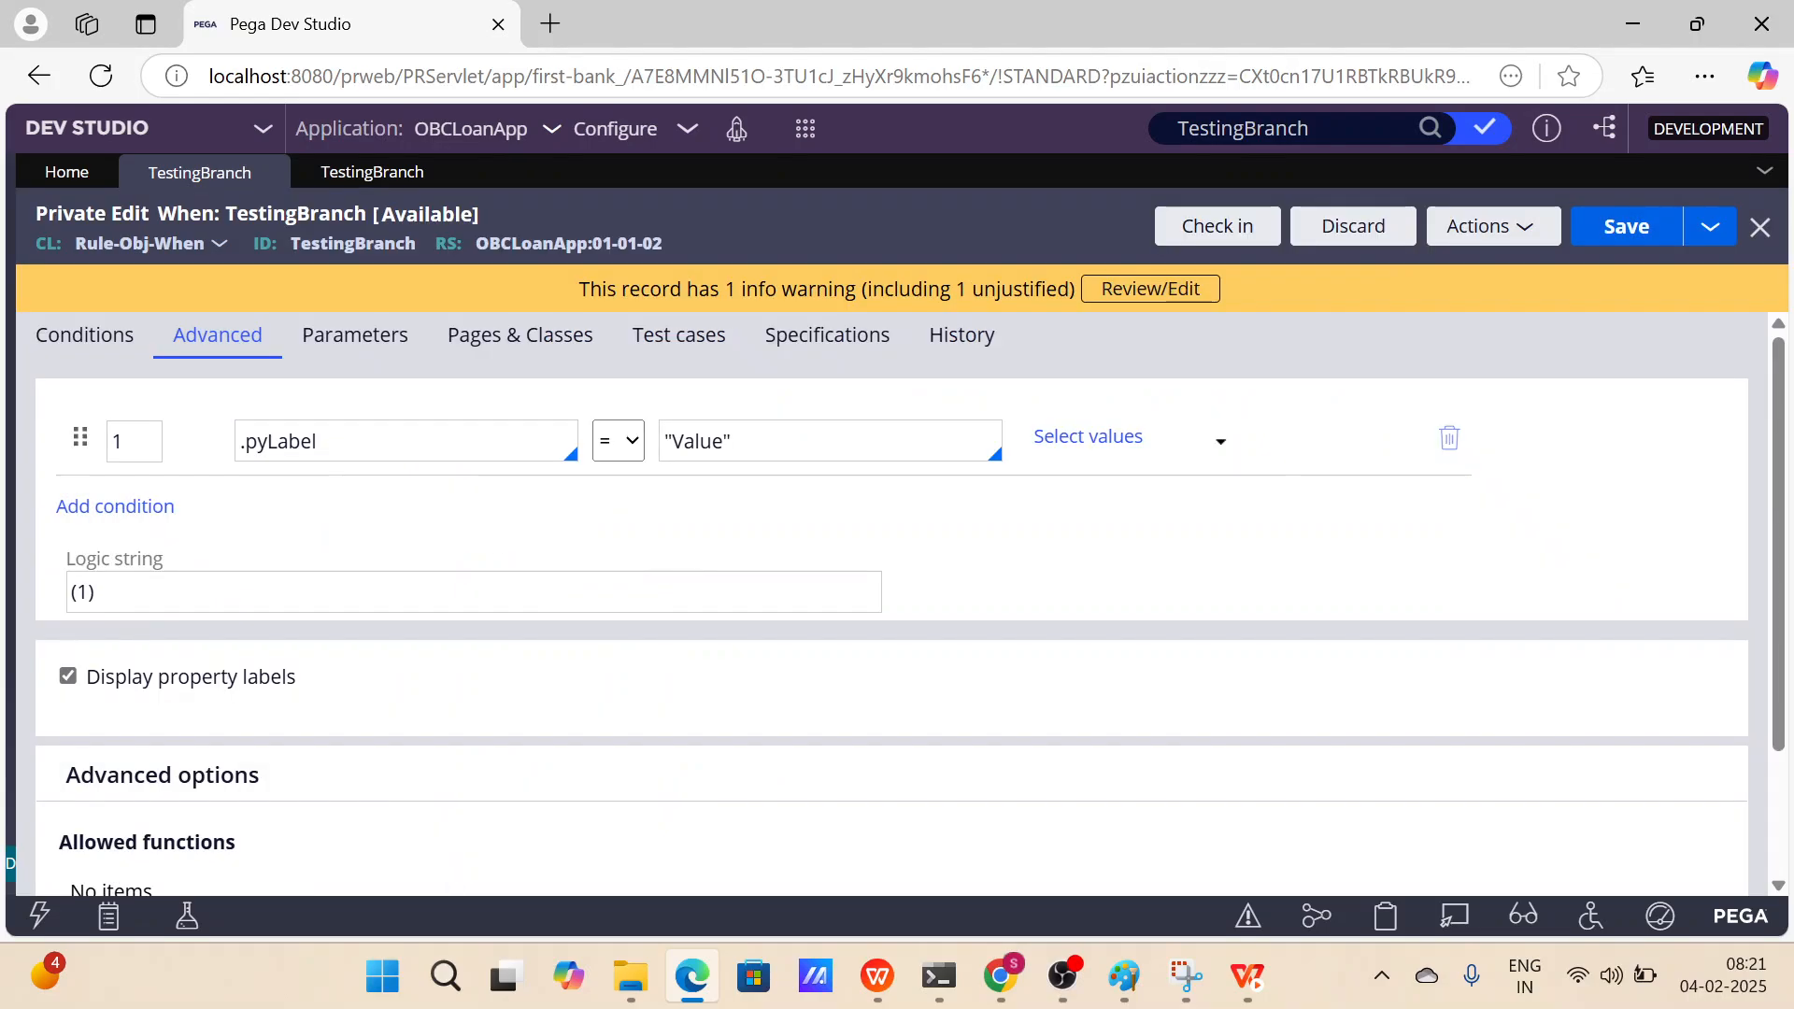
Discard the private edit of the OBCLoanApp:01-01-02 version of TestingBranch.
left_click(381, 174)
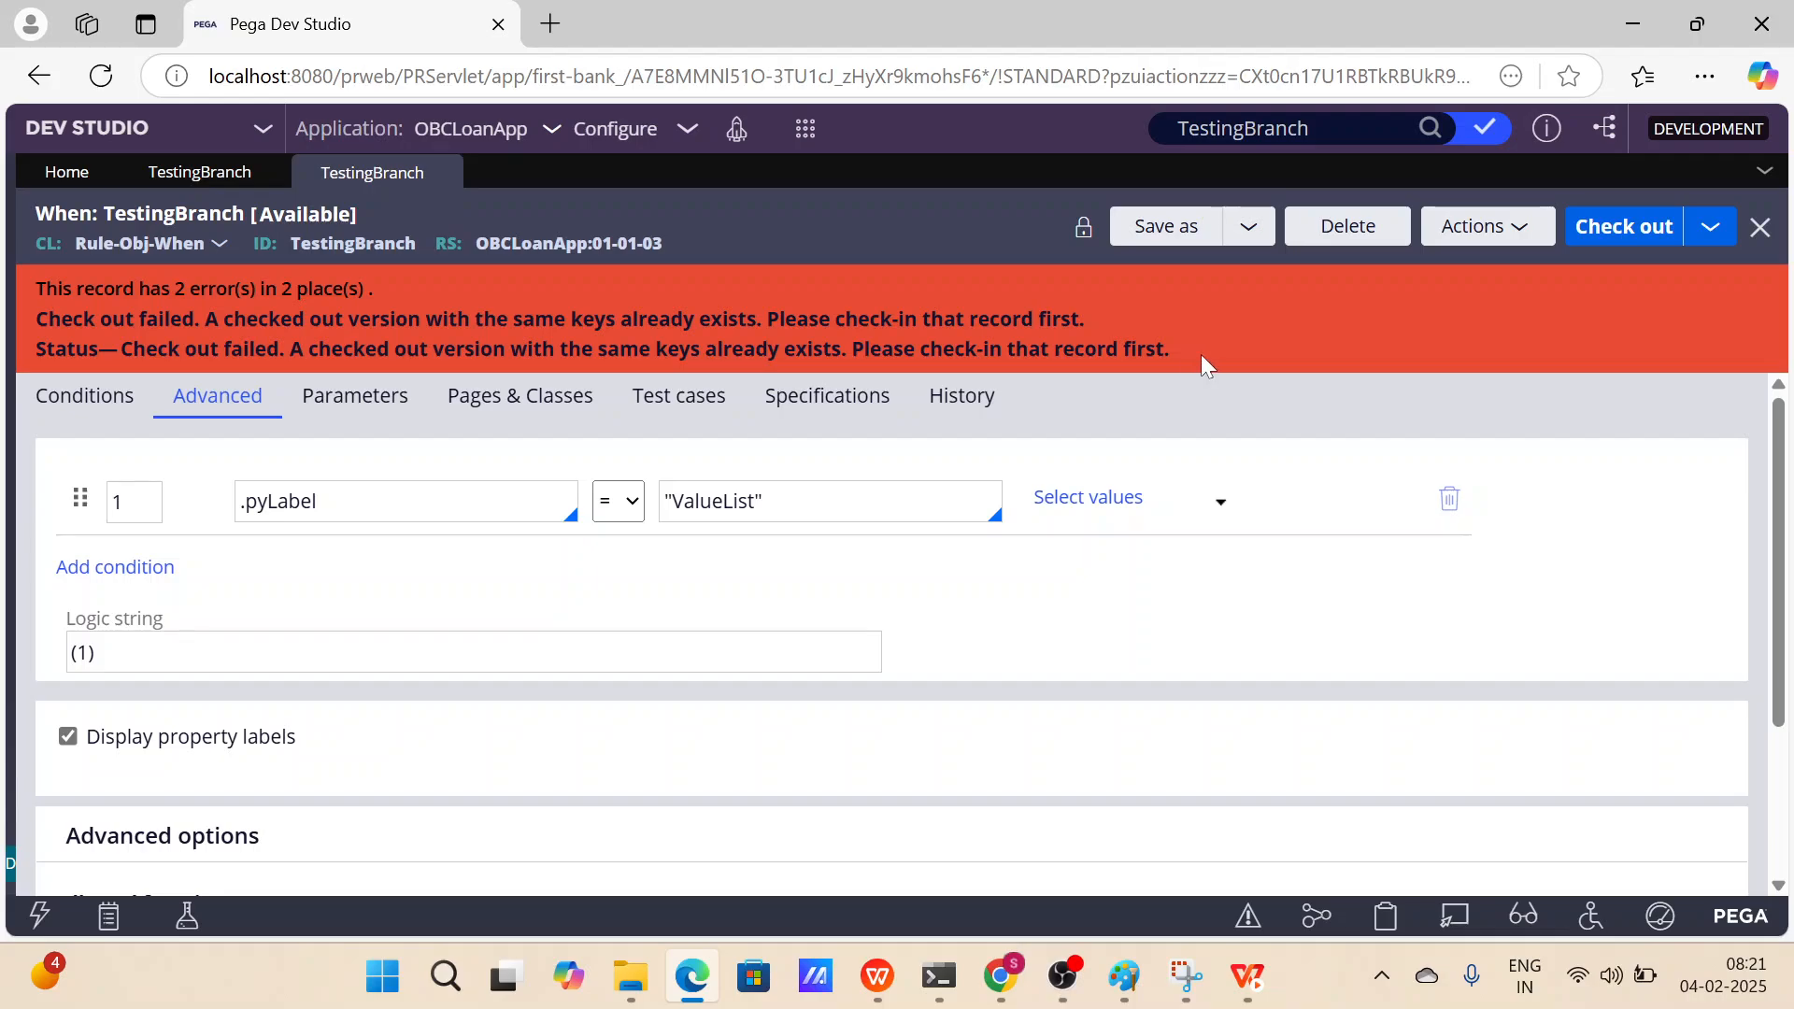
left_click_drag(1201, 355, 46, 328)
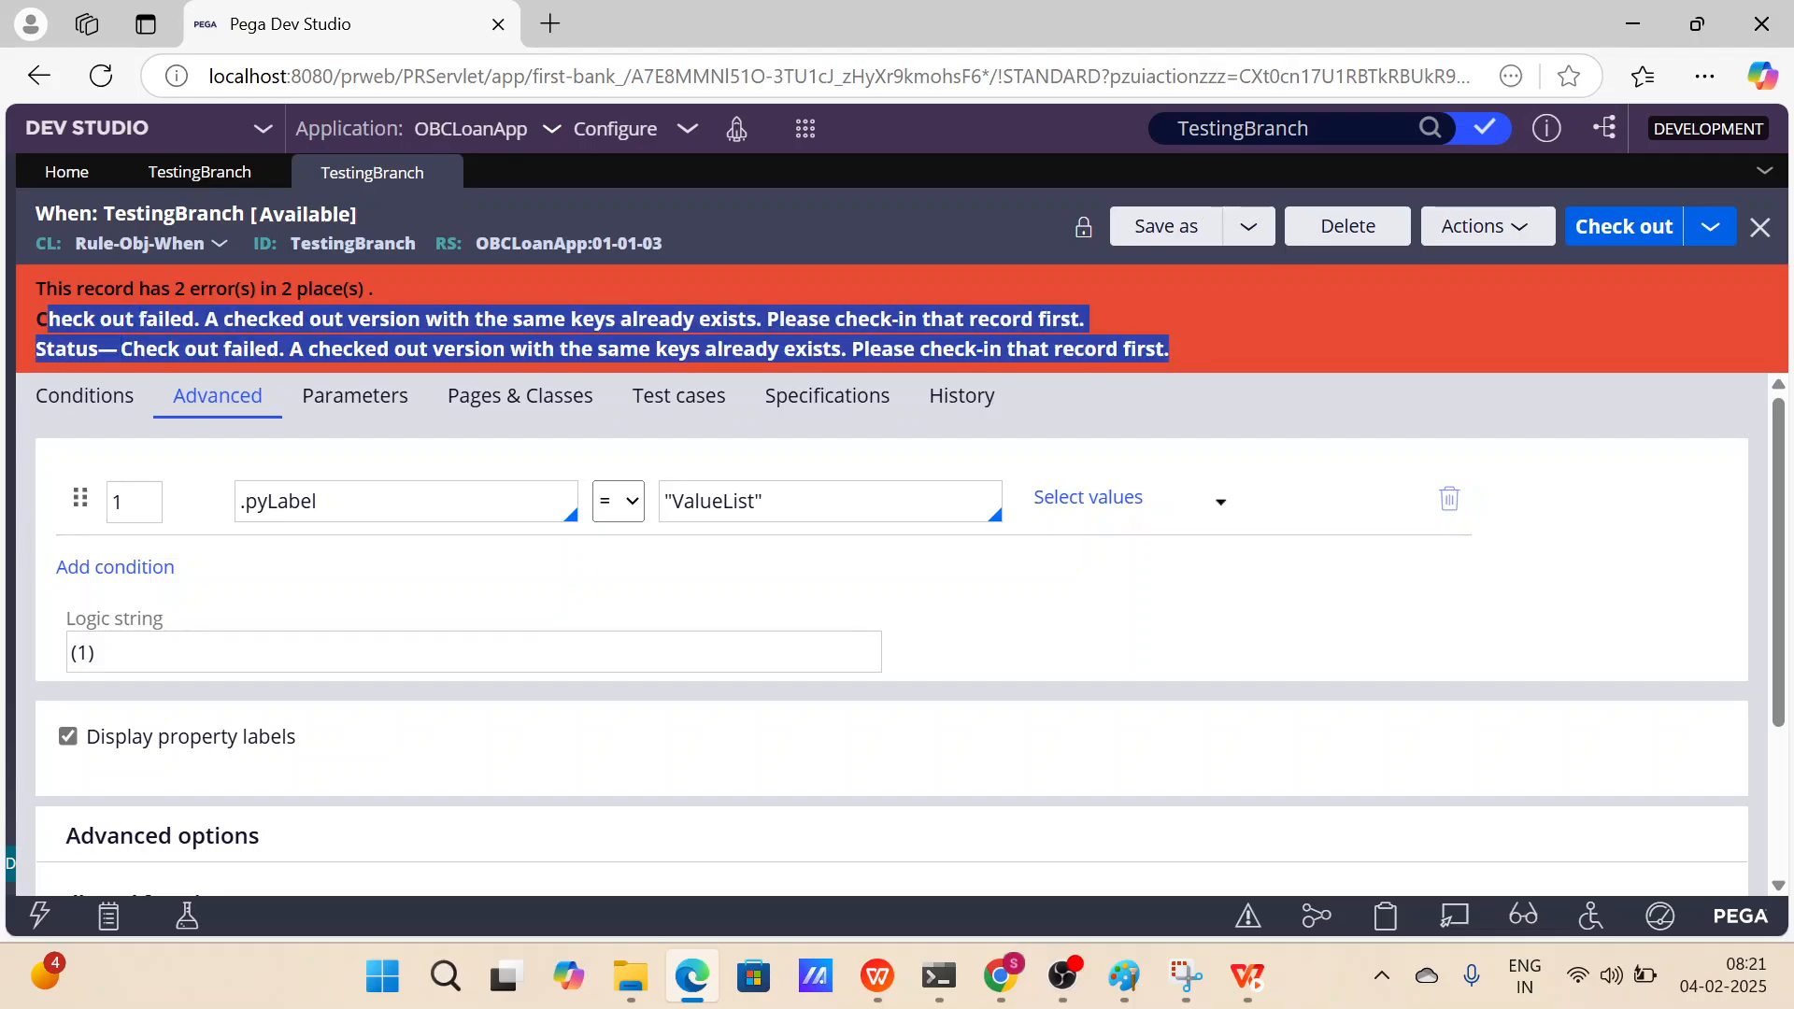
left_click(597, 199)
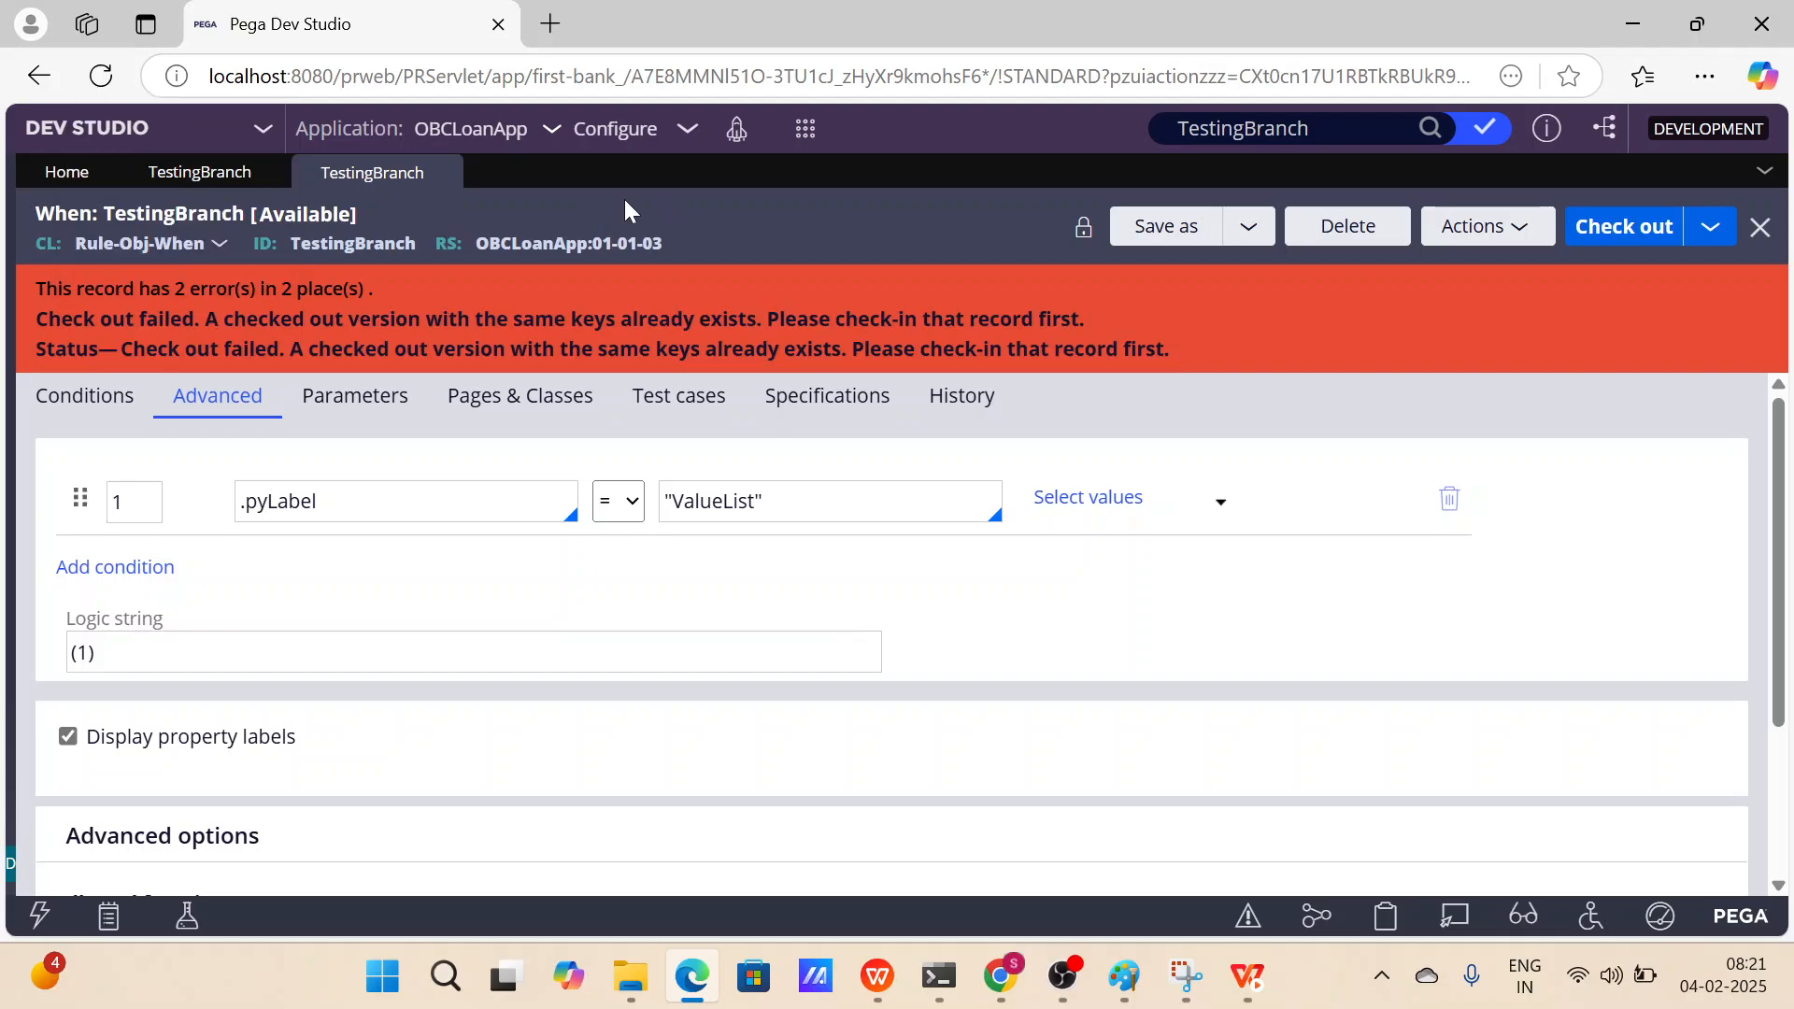
left_click(217, 181)
left_click(1348, 250)
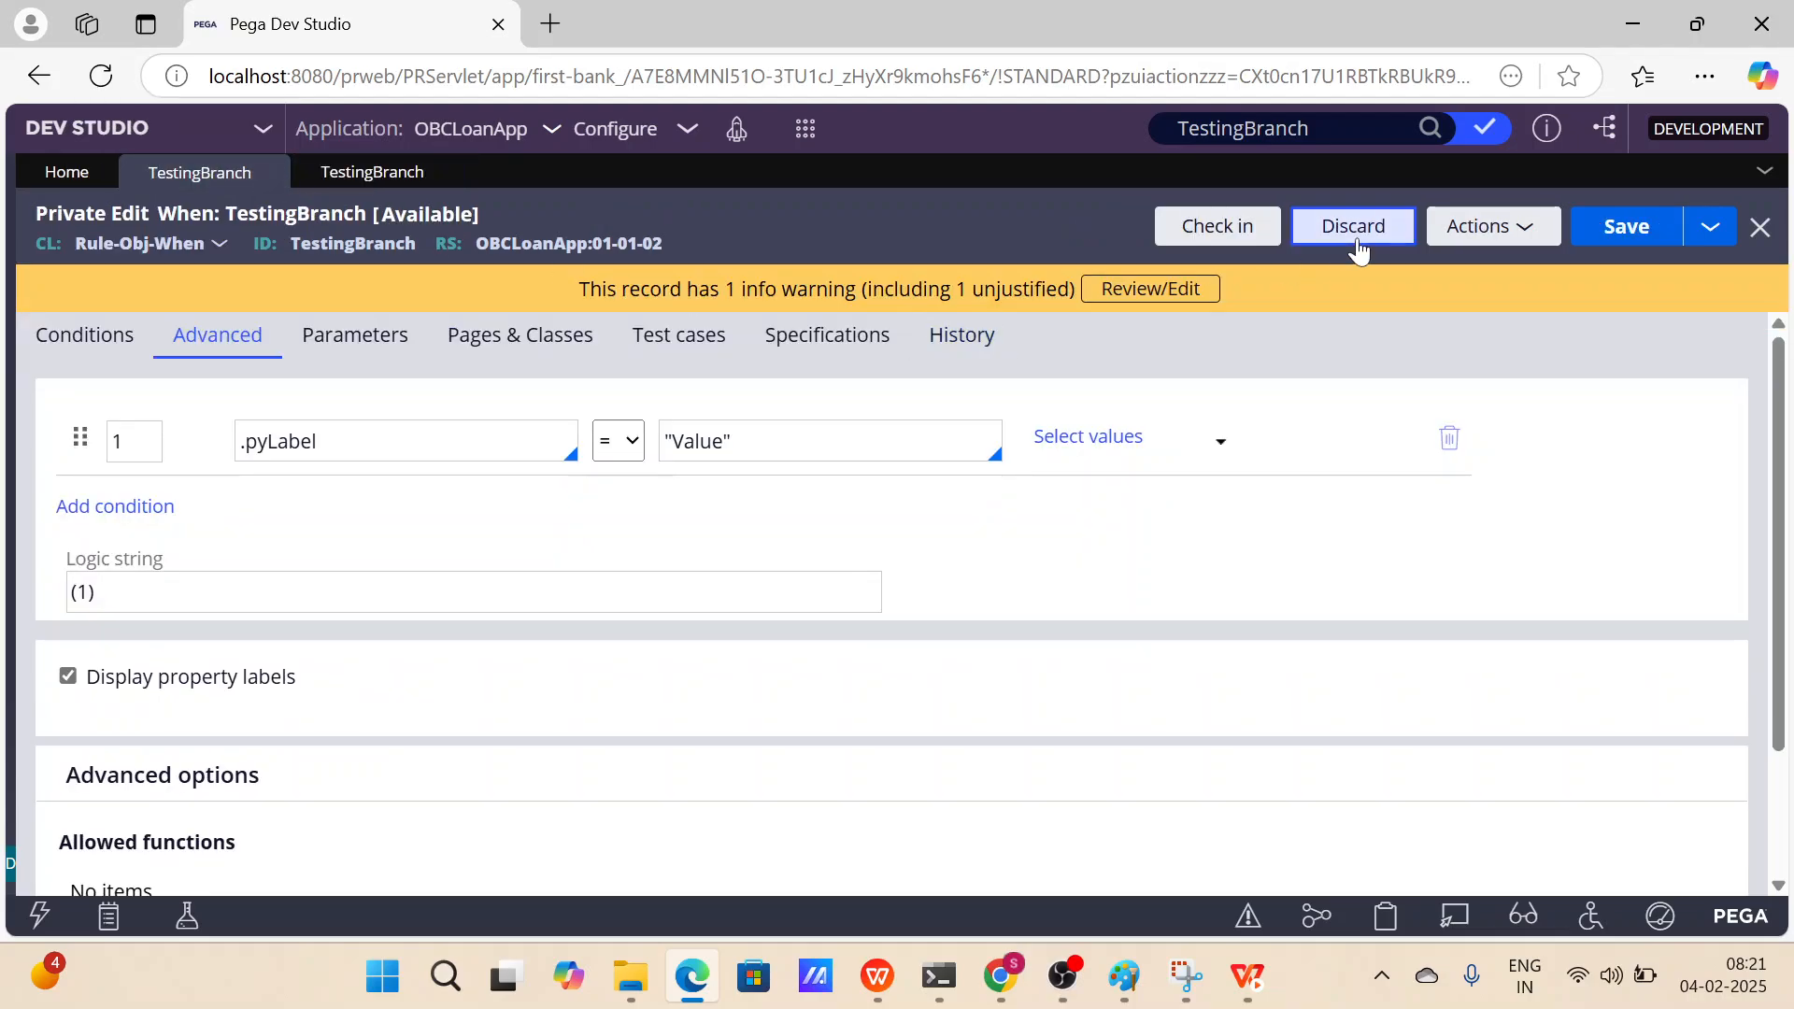
left_click(1304, 662)
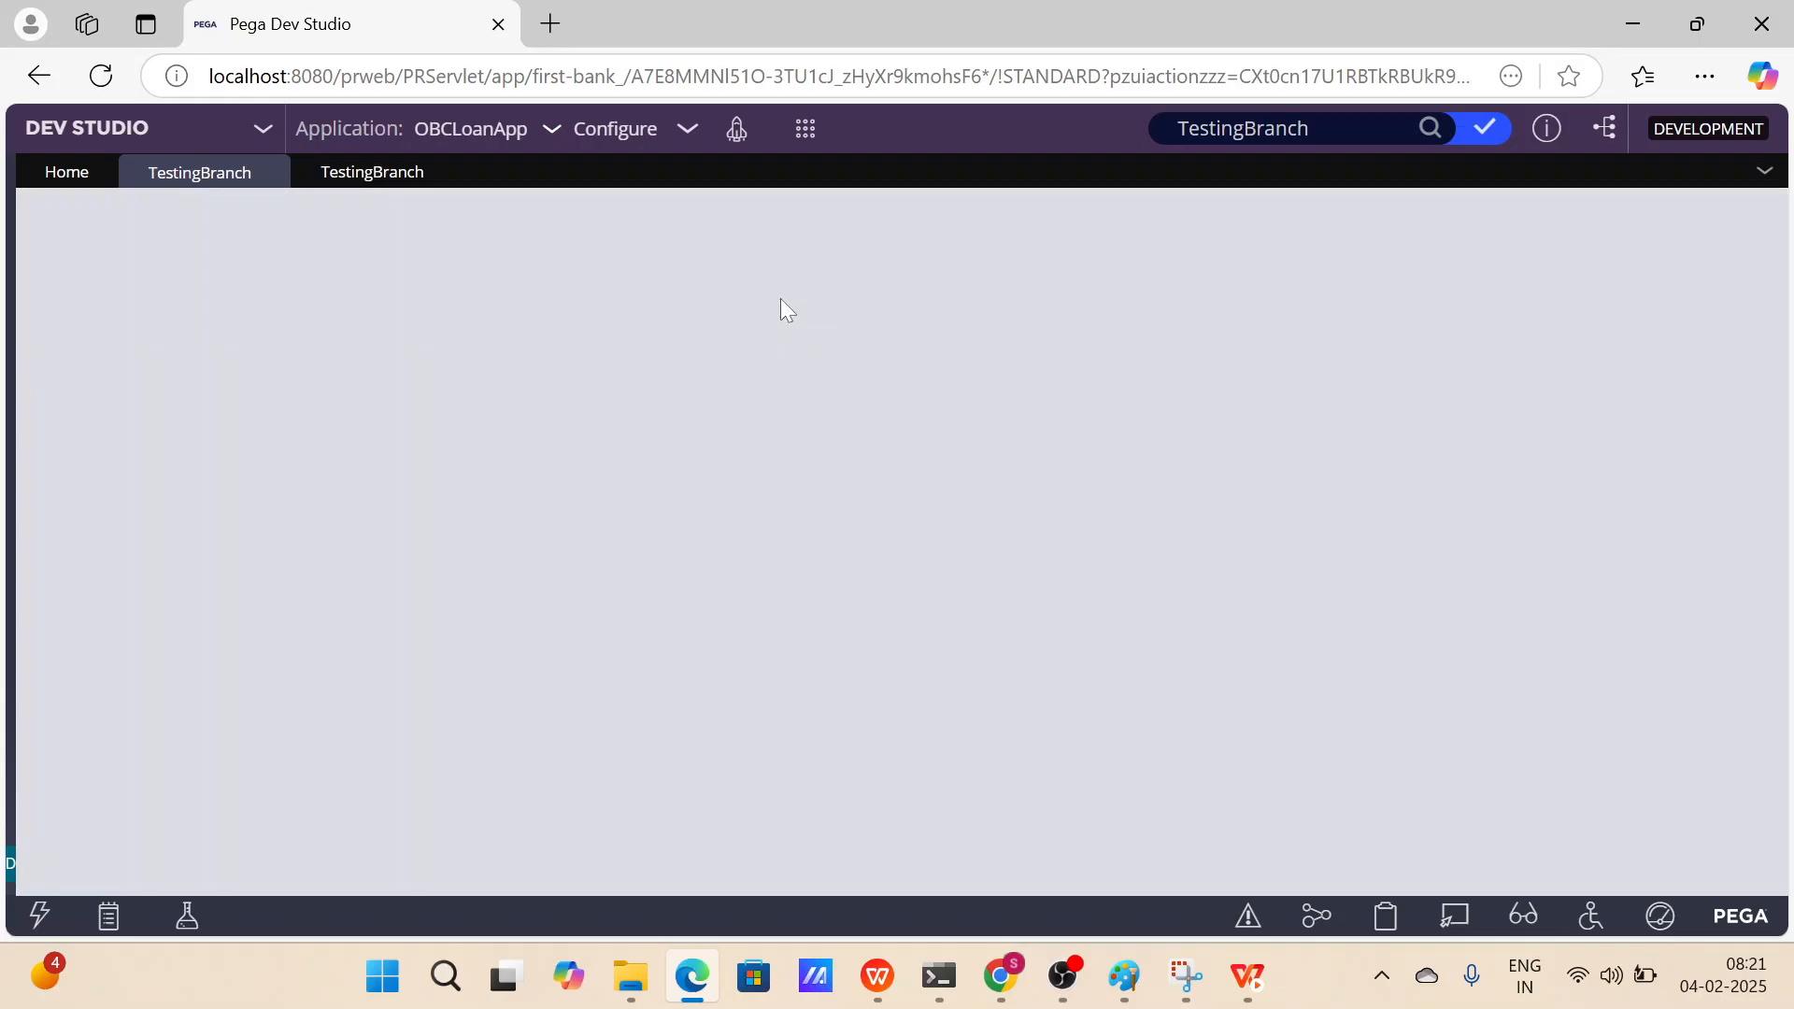
Check out the OBCLoanApp:01-01-03 version of TestingBranch and review the checked-out records list.
left_click(388, 180)
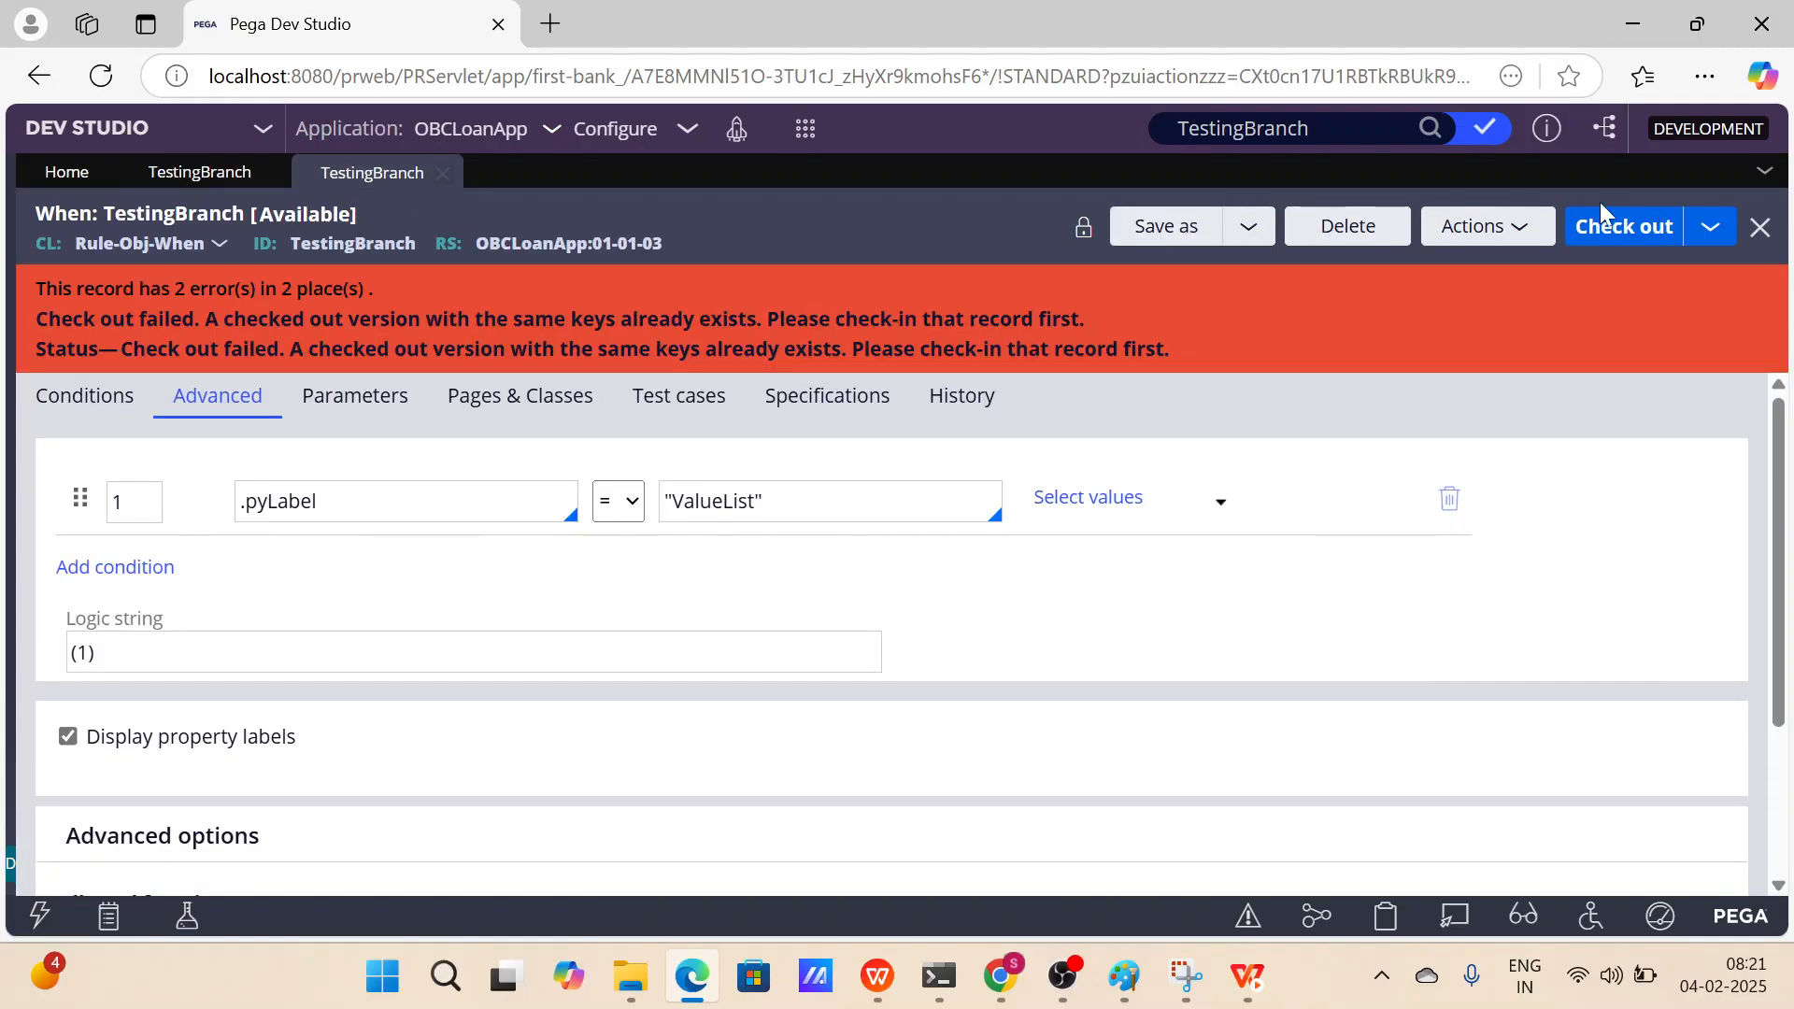
left_click(1621, 226)
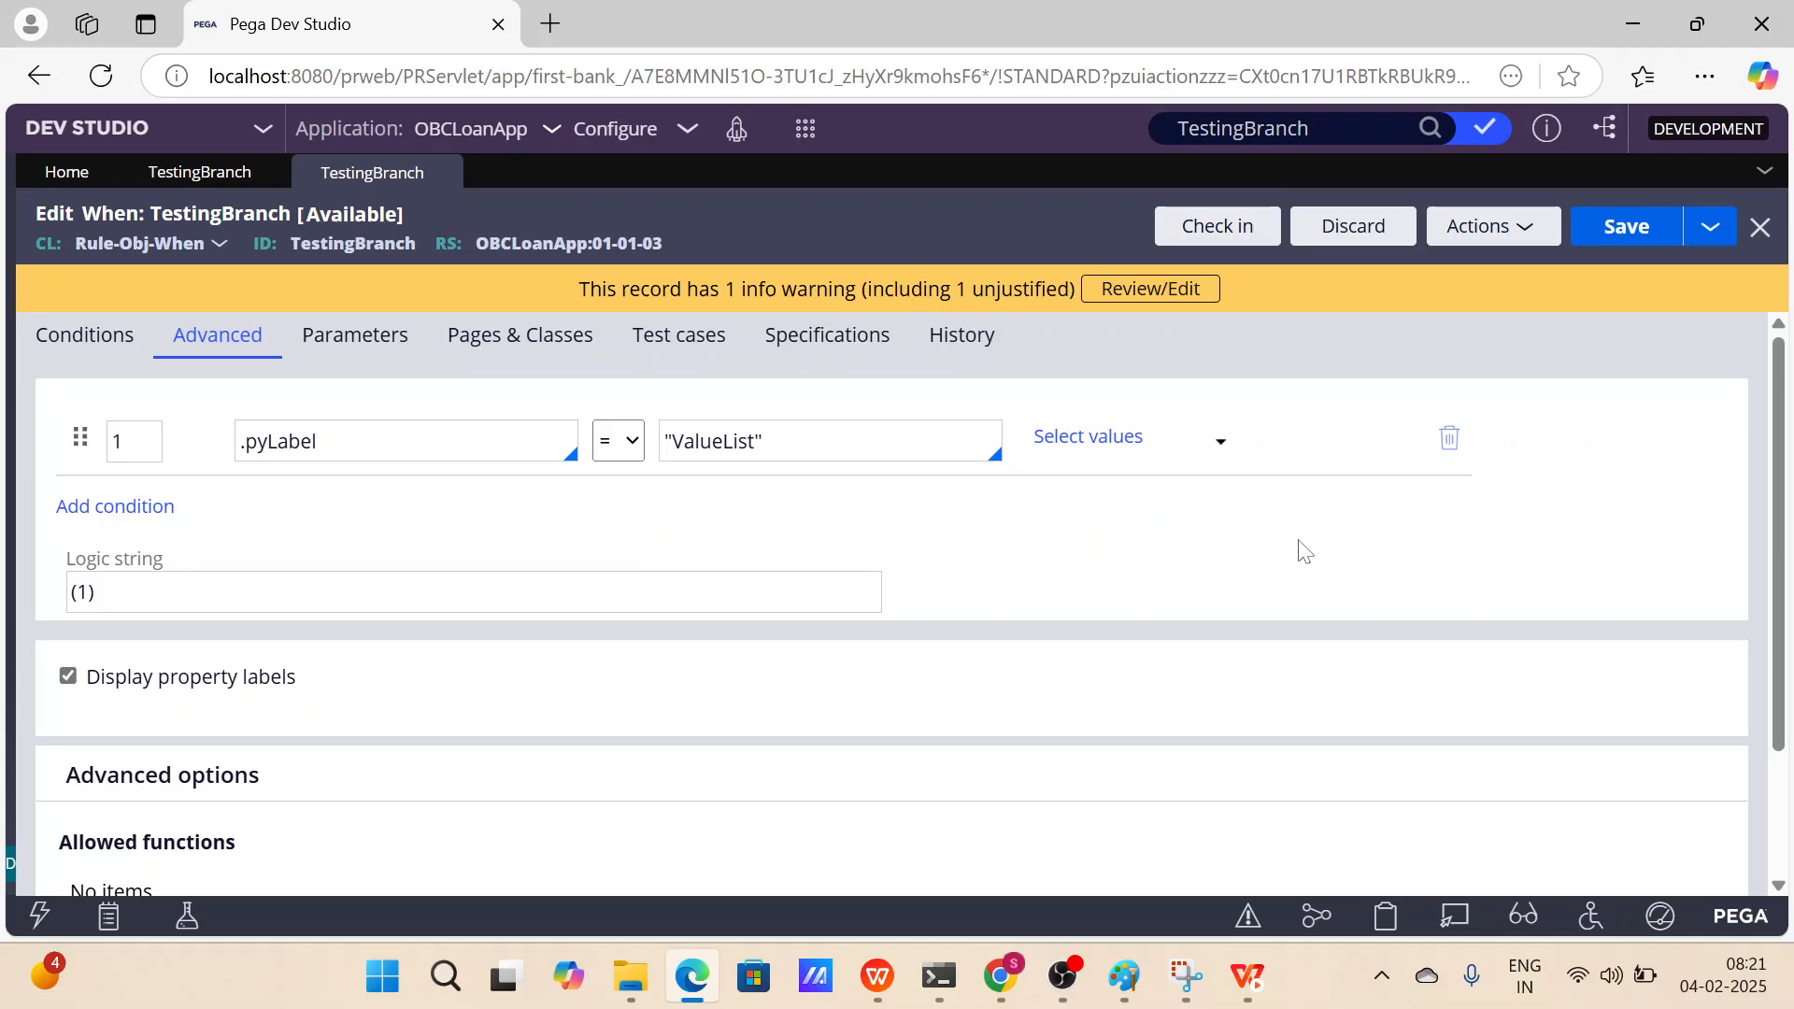
left_click(1485, 128)
left_click(1113, 238)
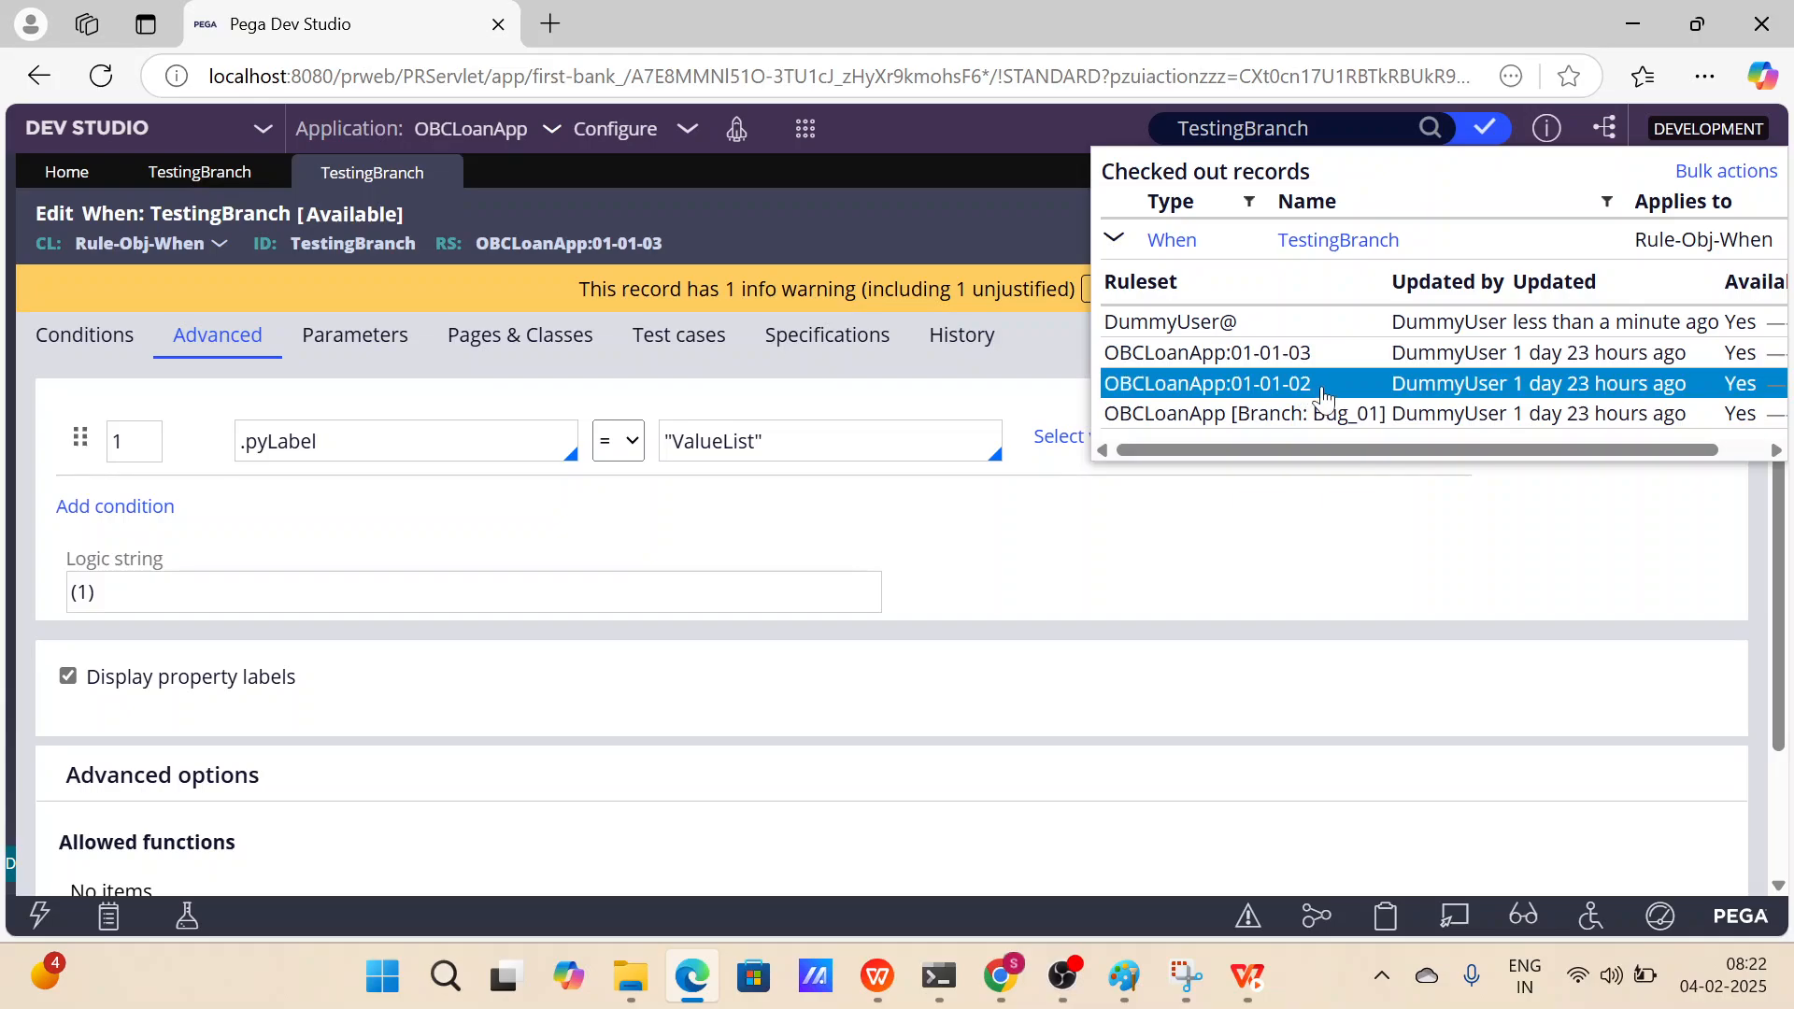
left_click(1236, 563)
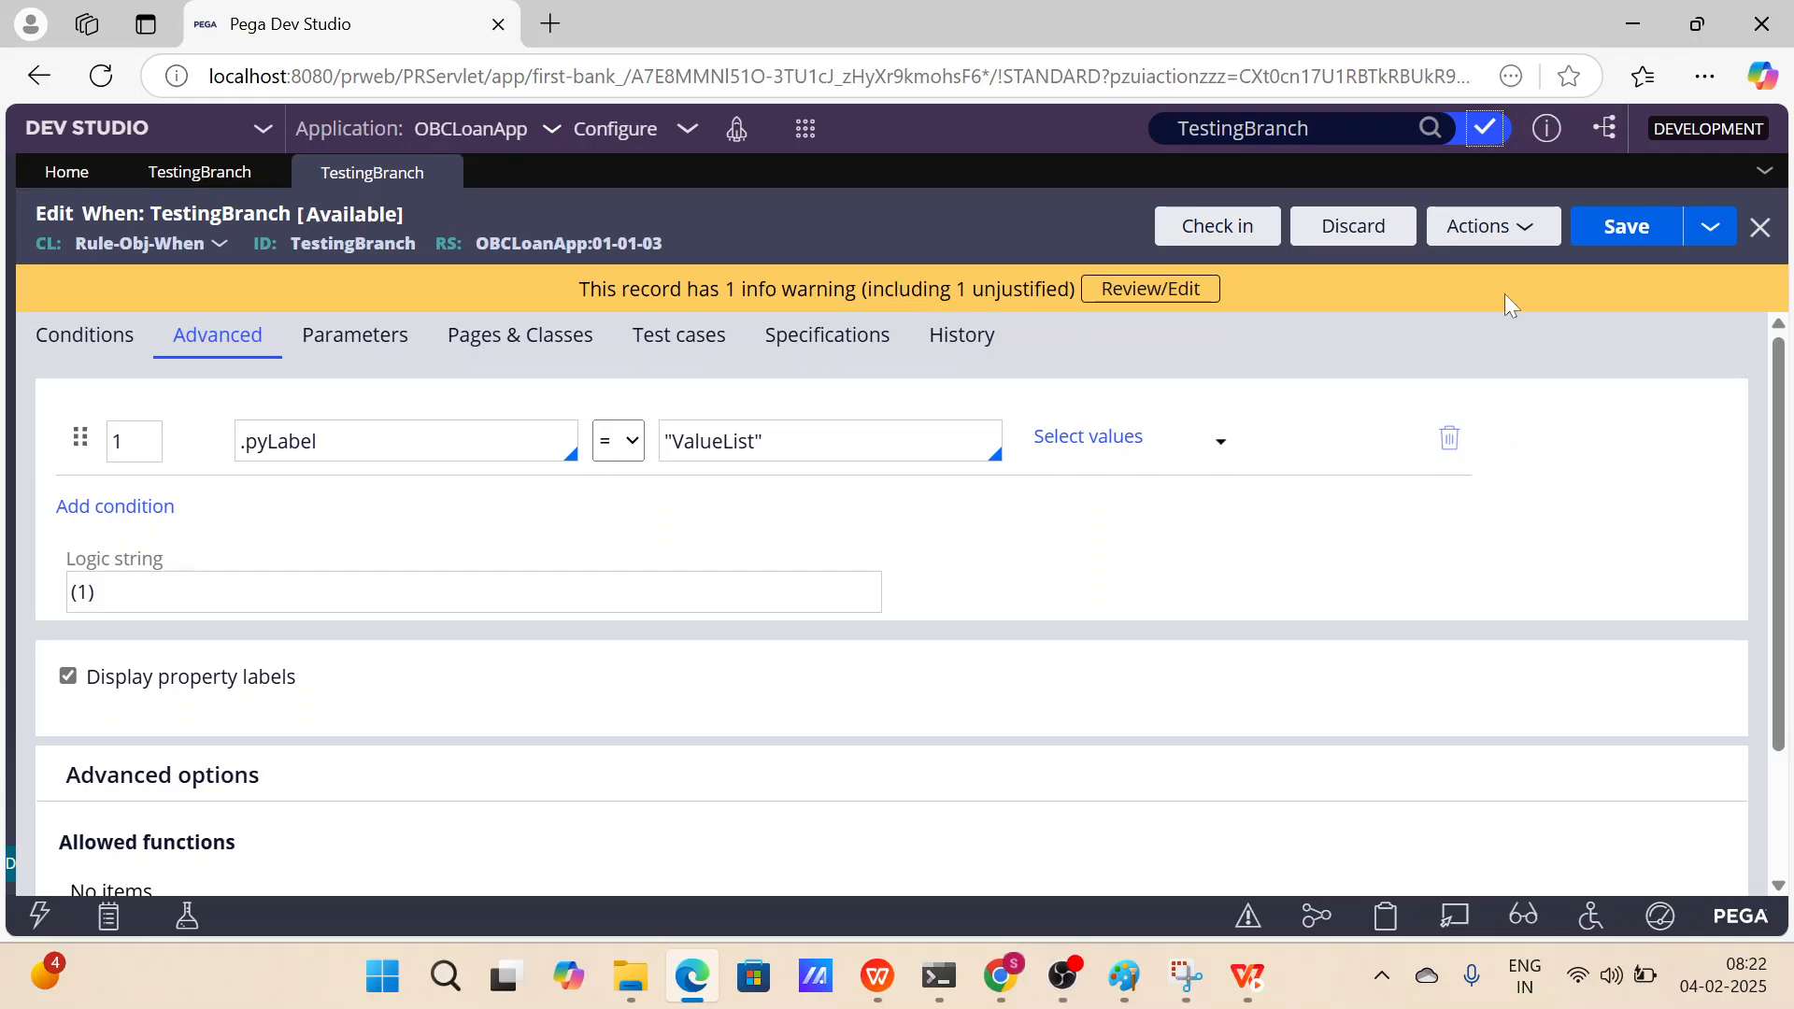
left_click(1485, 133)
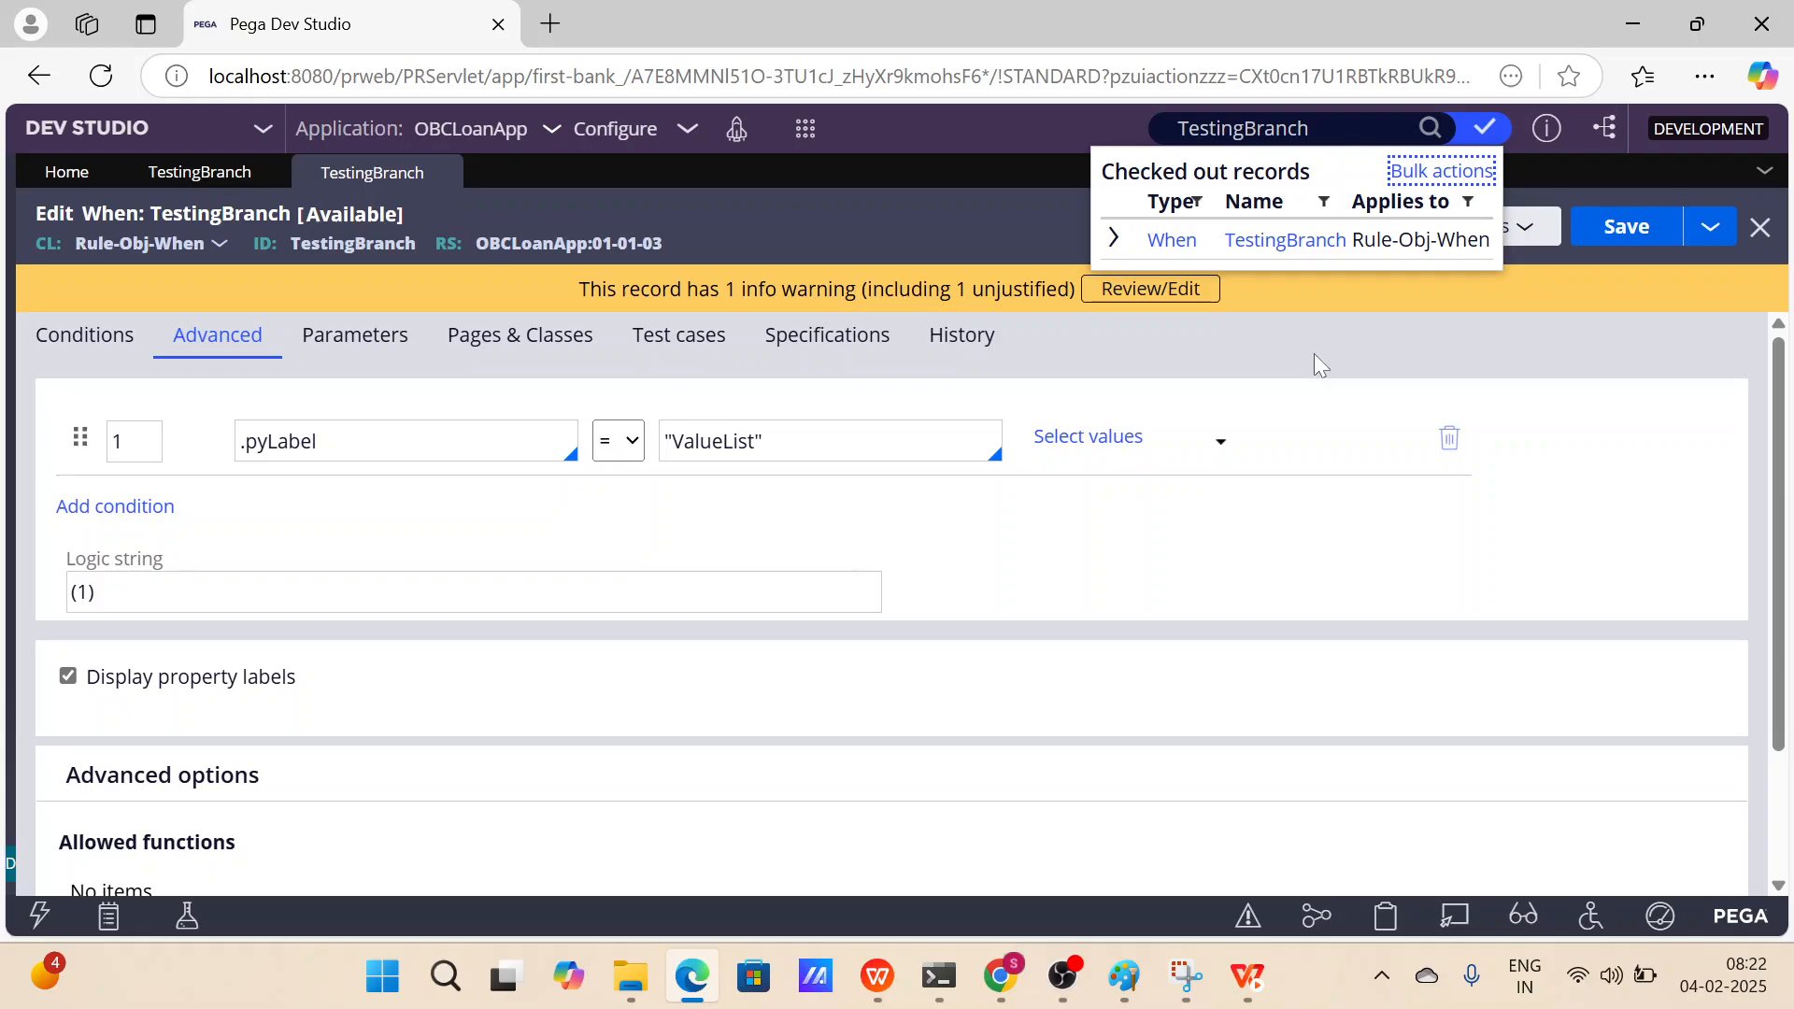
key("Escape")
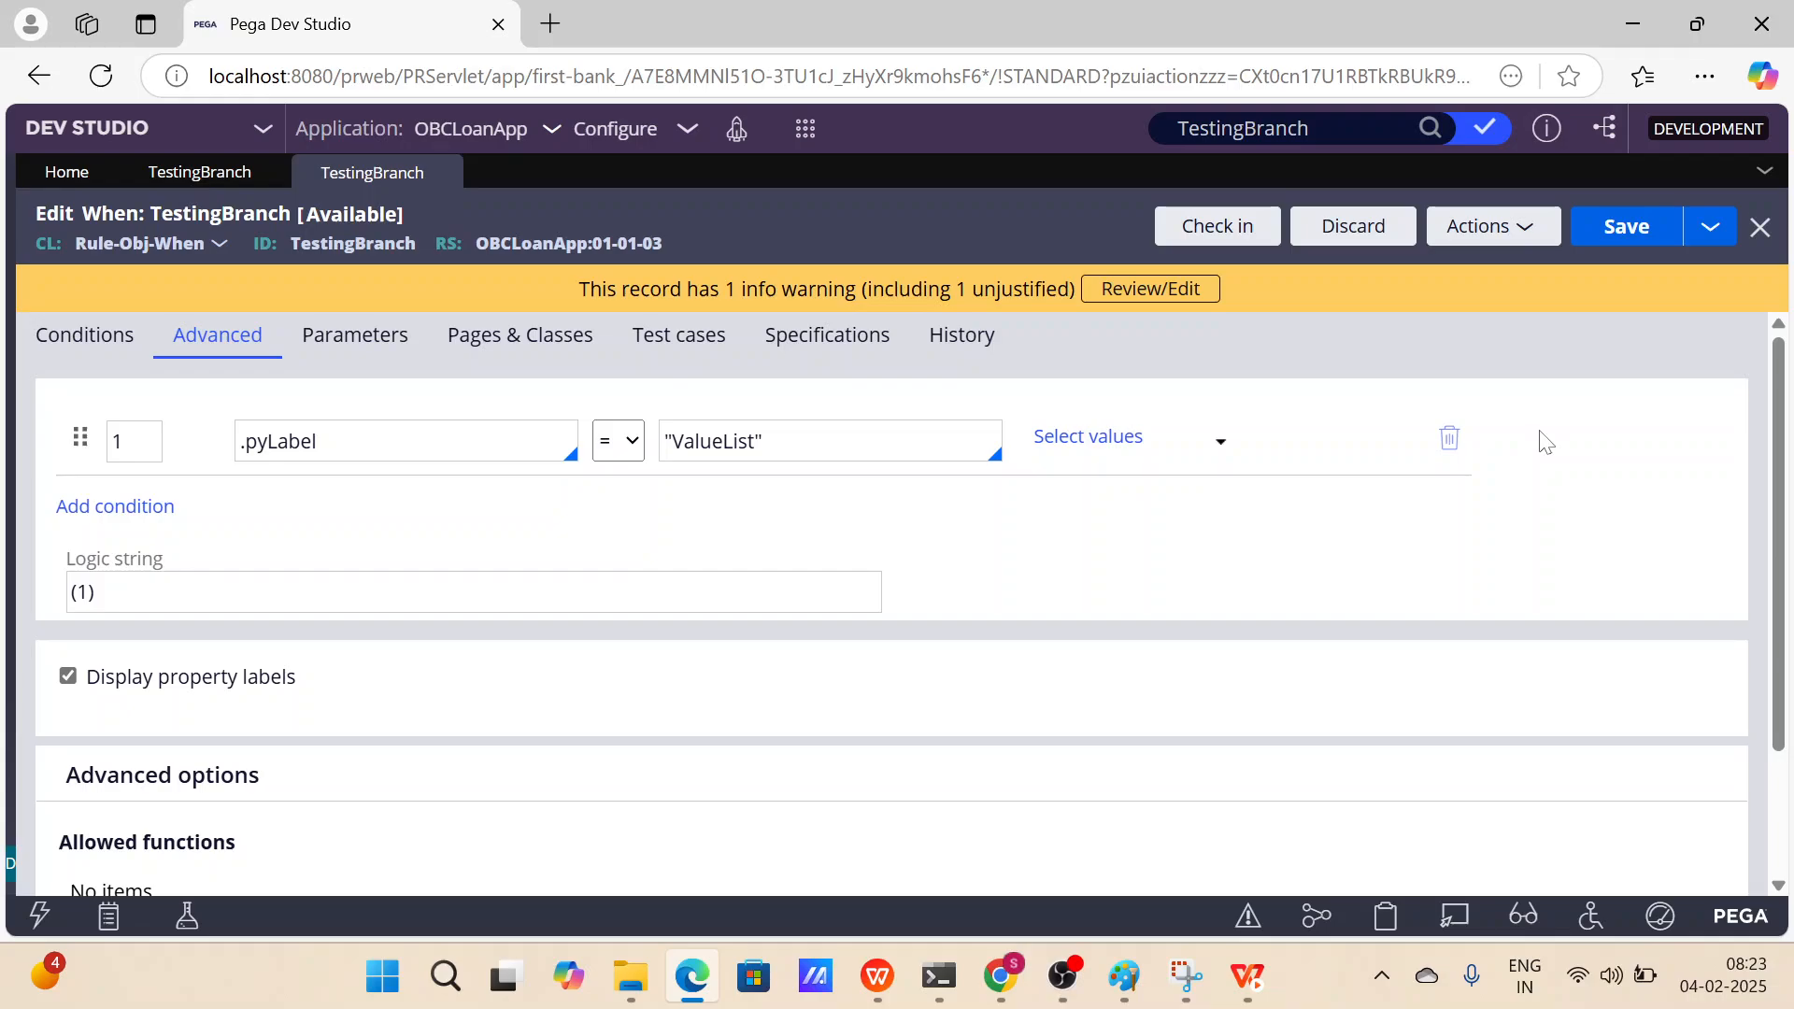
Discard the checked-out TestingBranch rule and reload the Dev Studio page.
left_click(1353, 226)
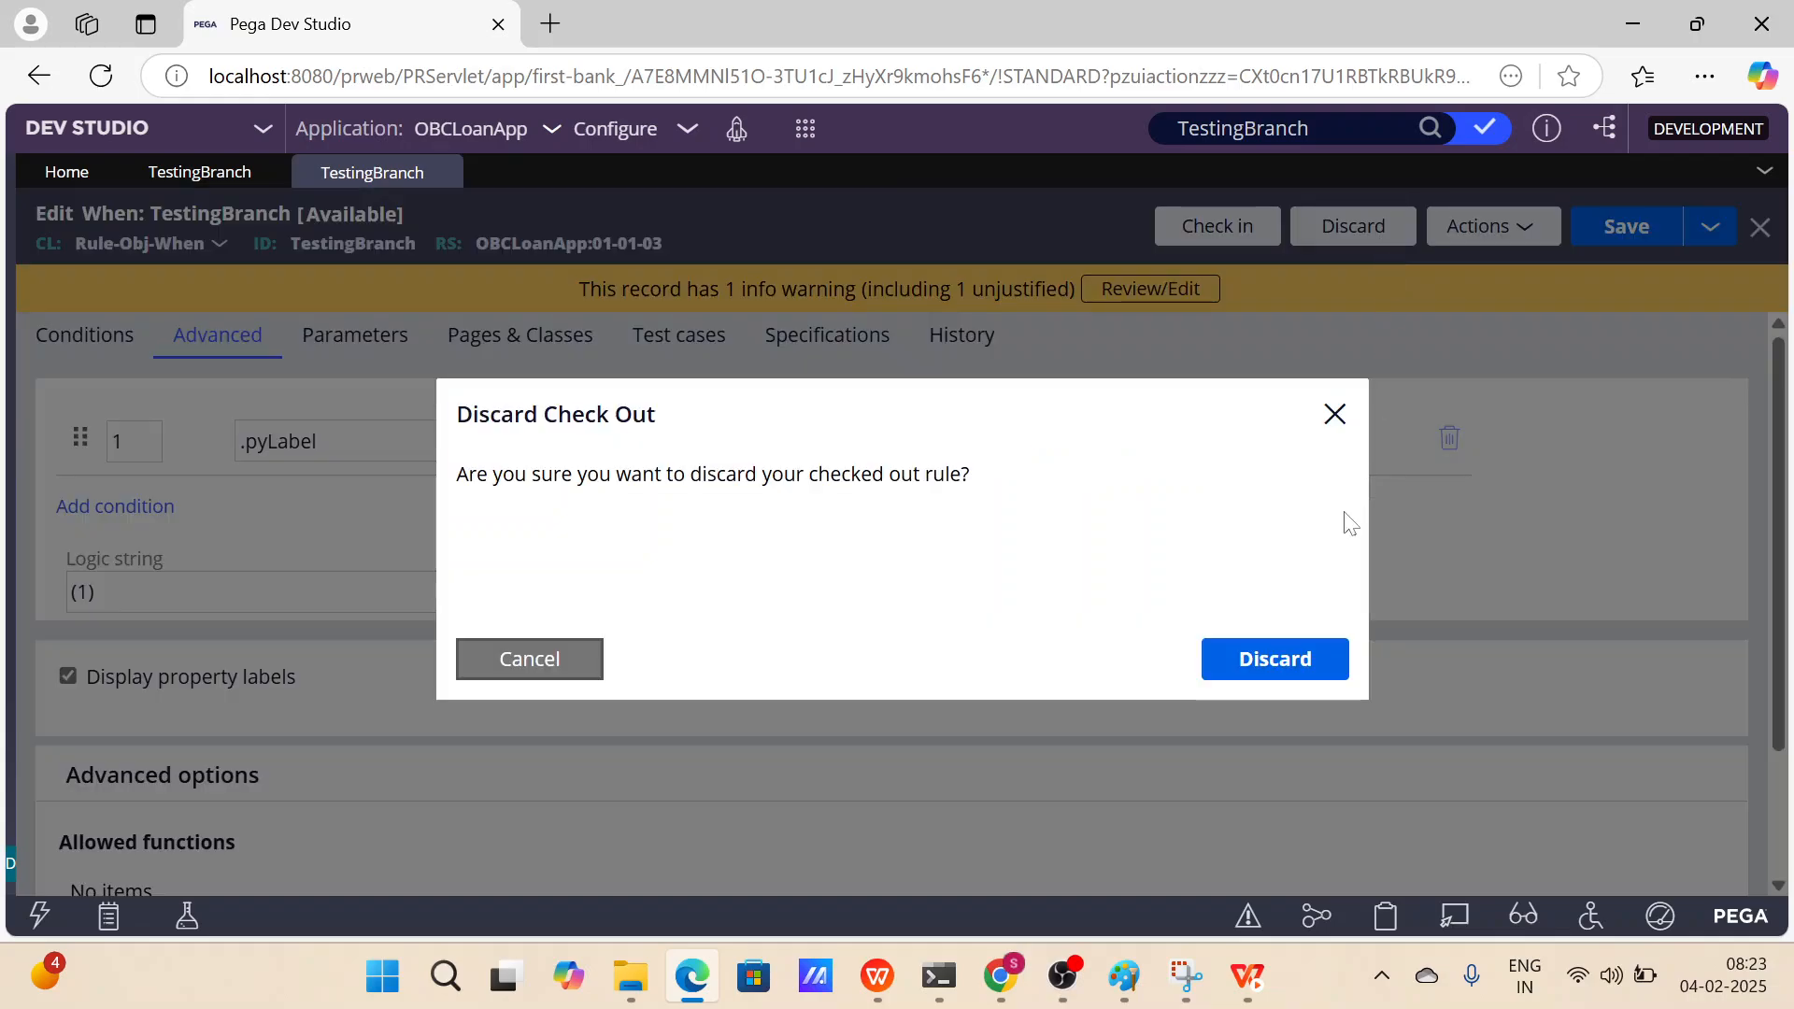
left_click(1274, 658)
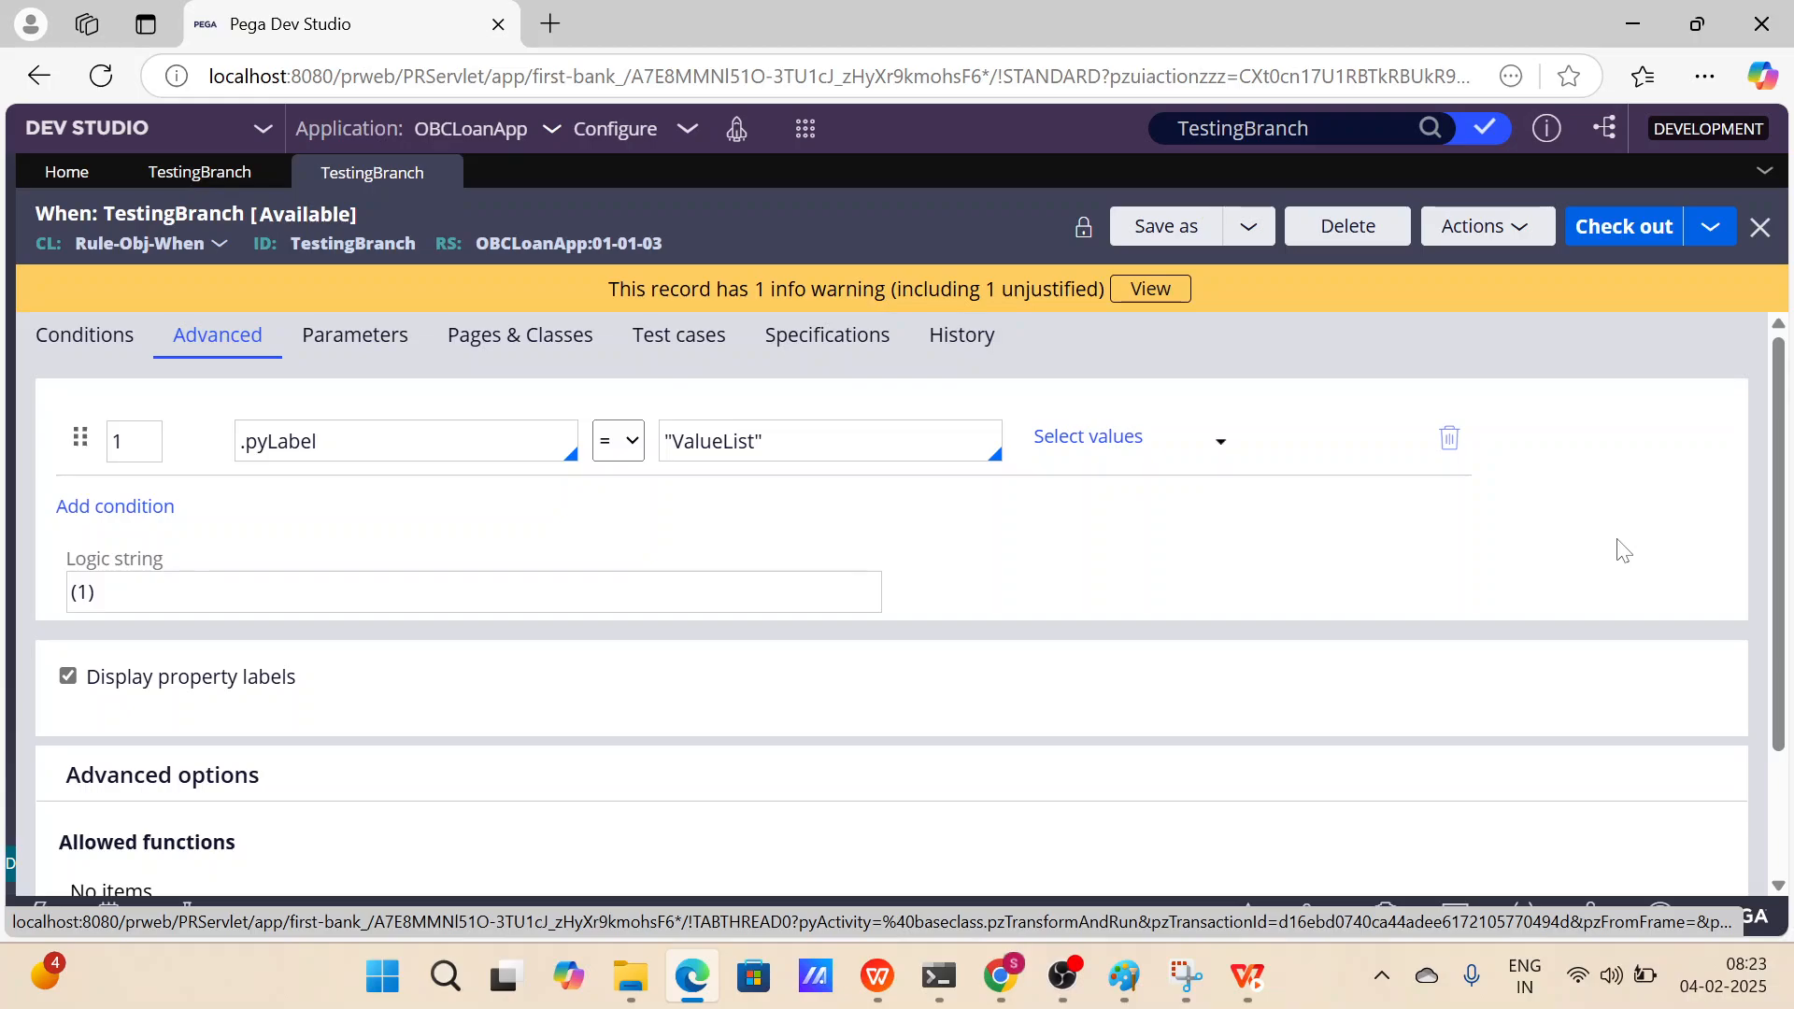
left_click(102, 78)
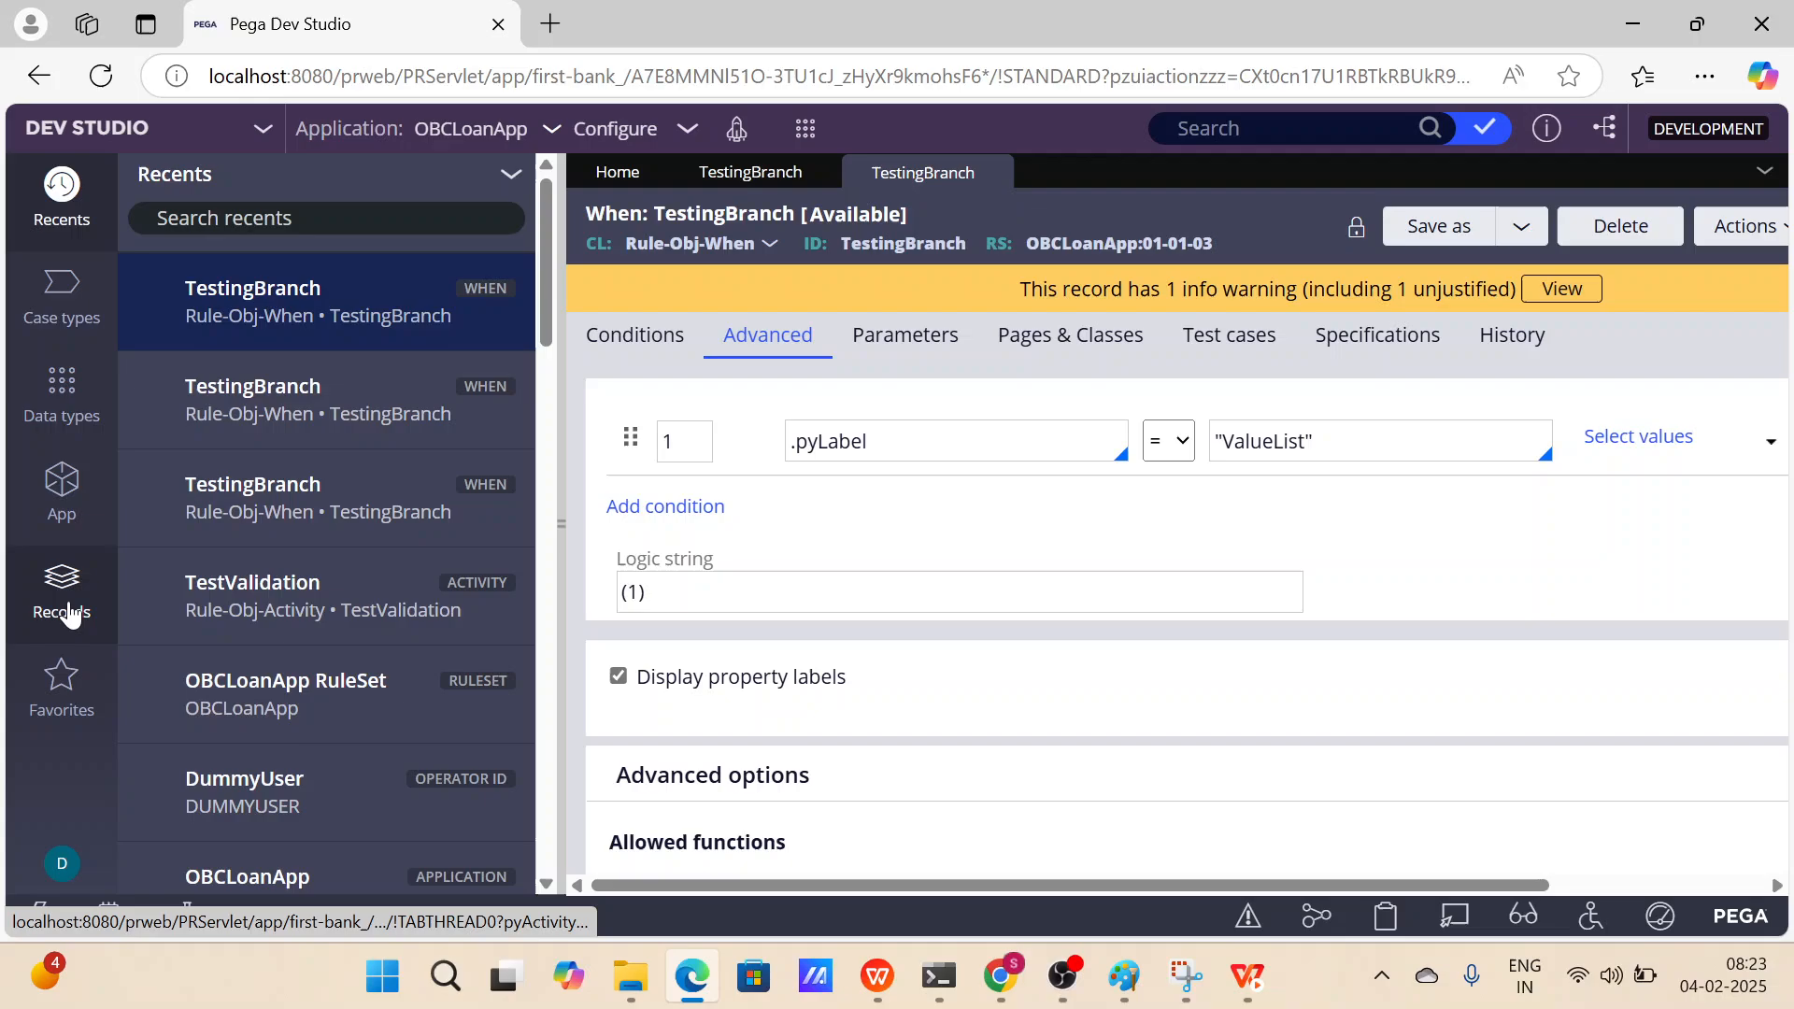
Open the OBCTestID operator record from the Organization Operator ID instances and inspect its access group.
left_click(67, 610)
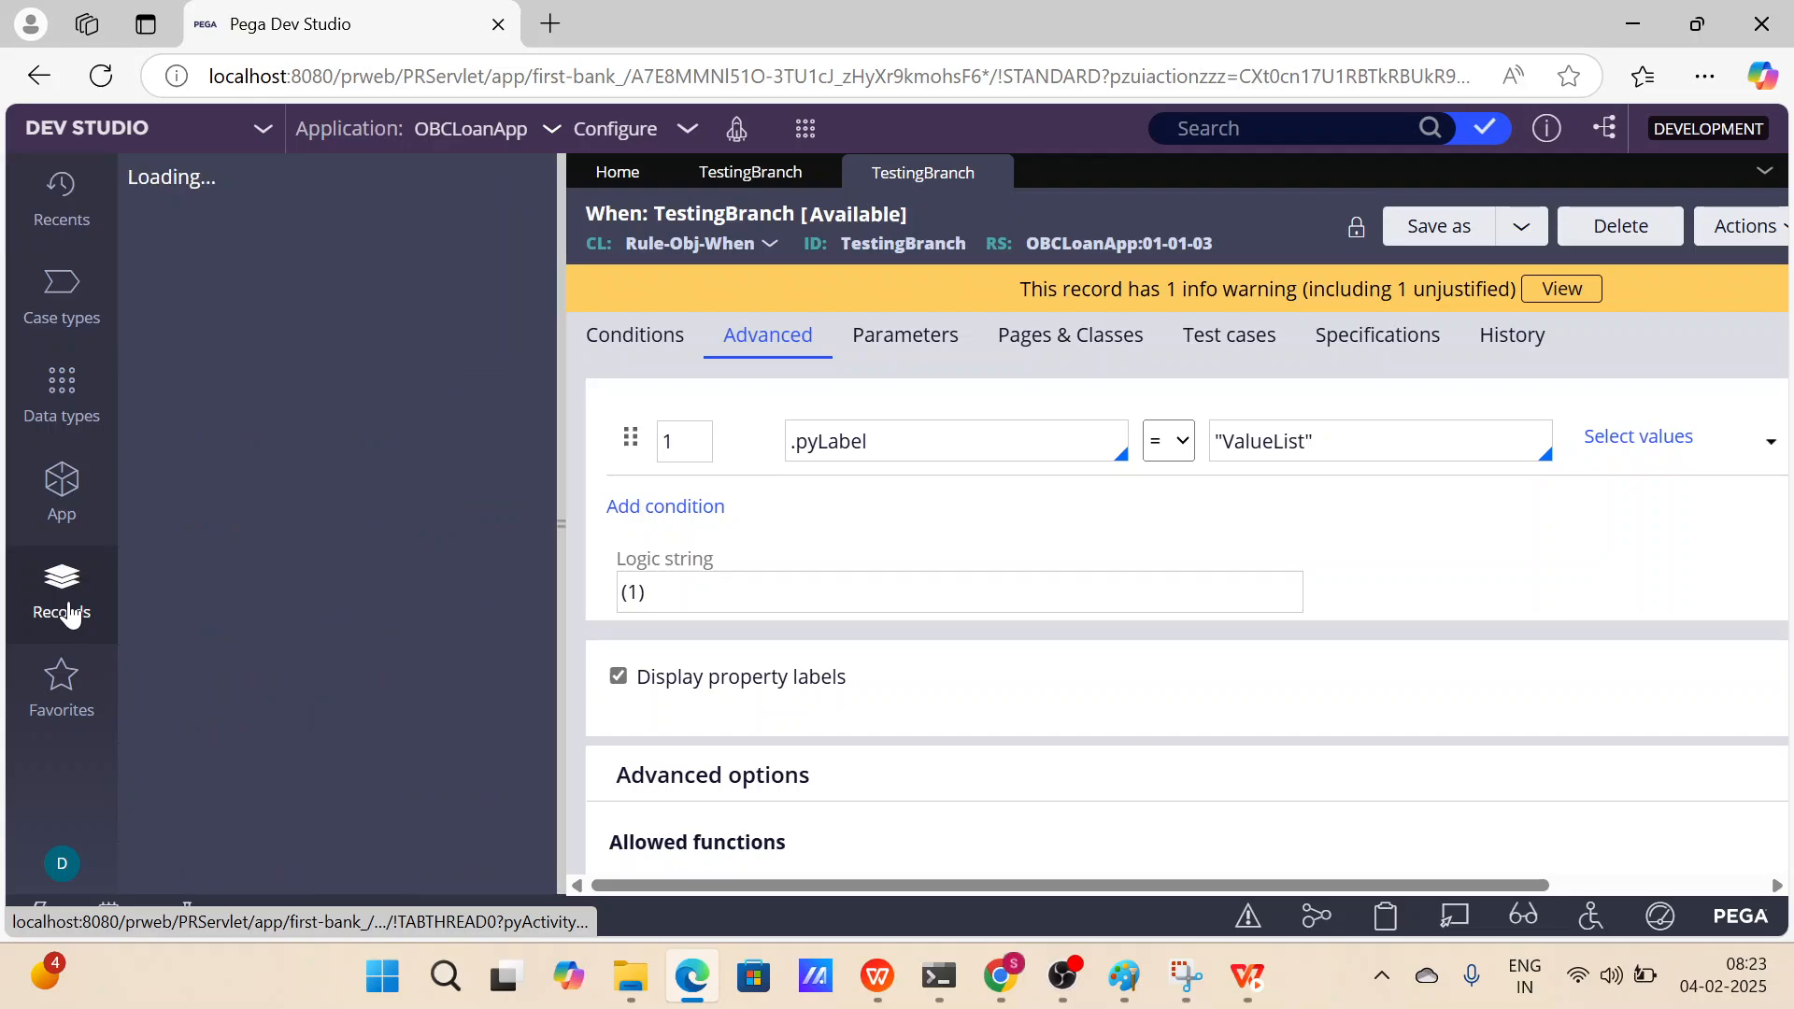
left_click(142, 474)
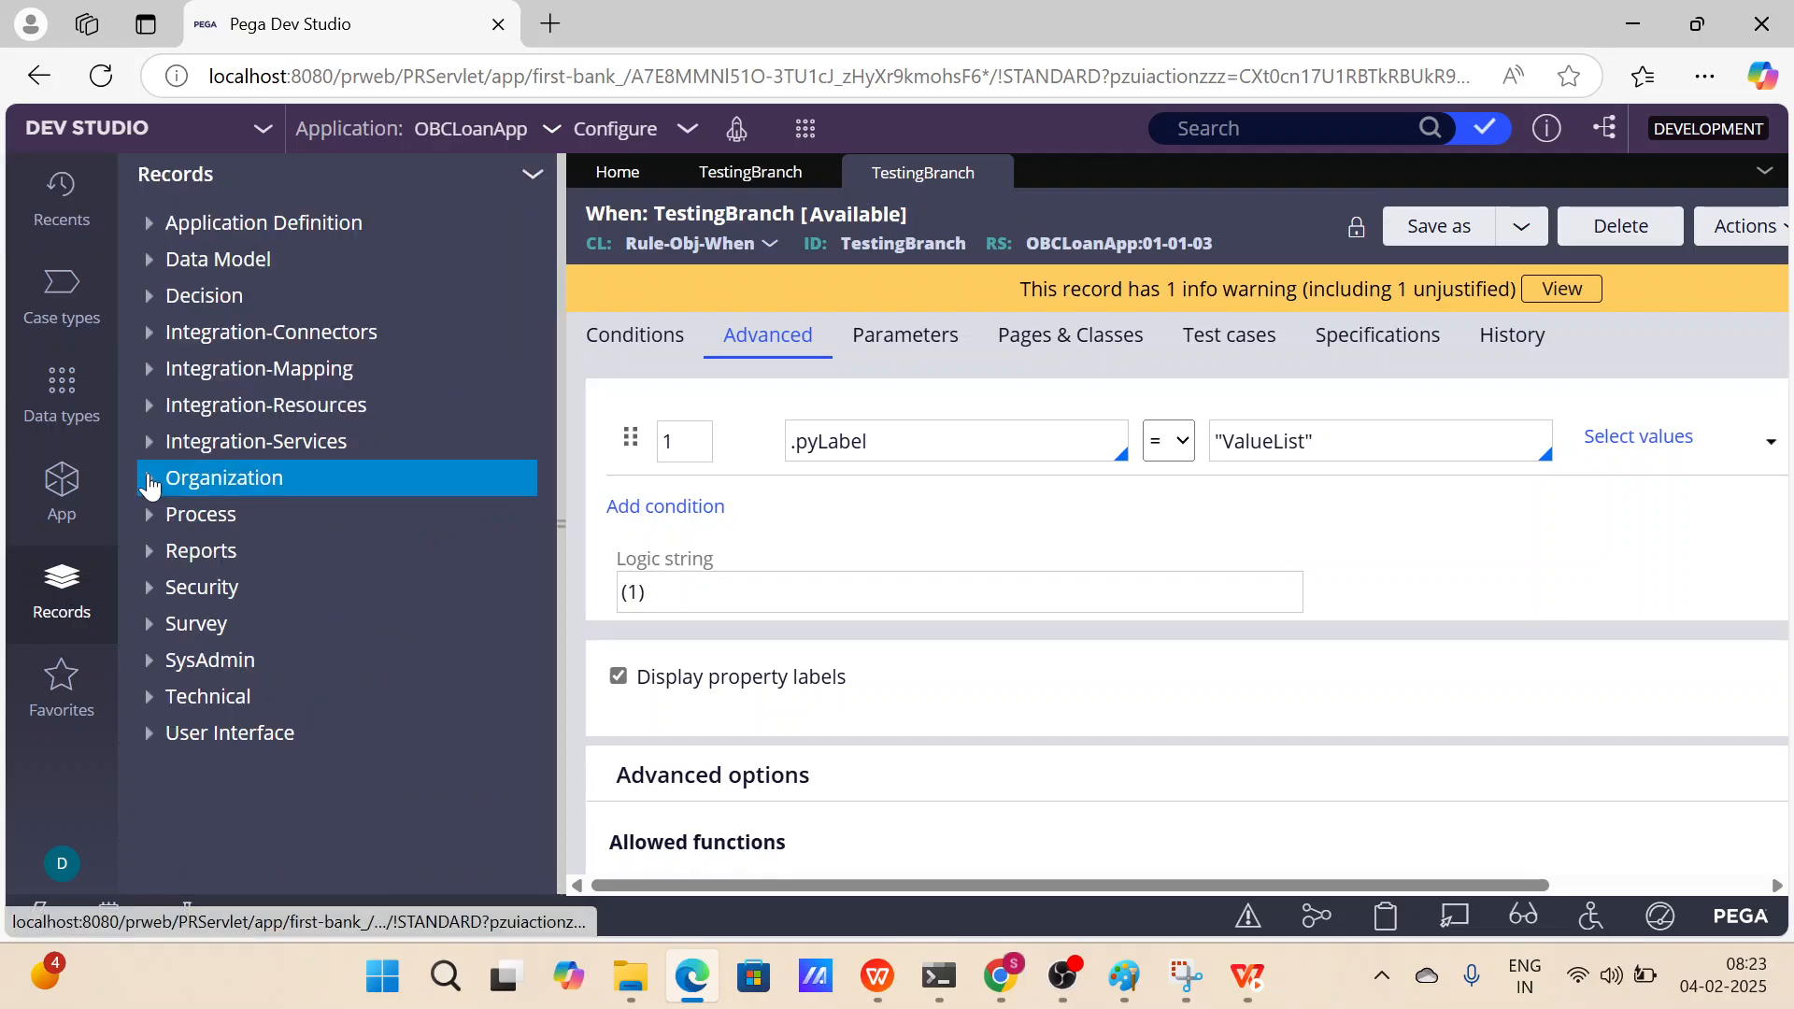
left_click(262, 589)
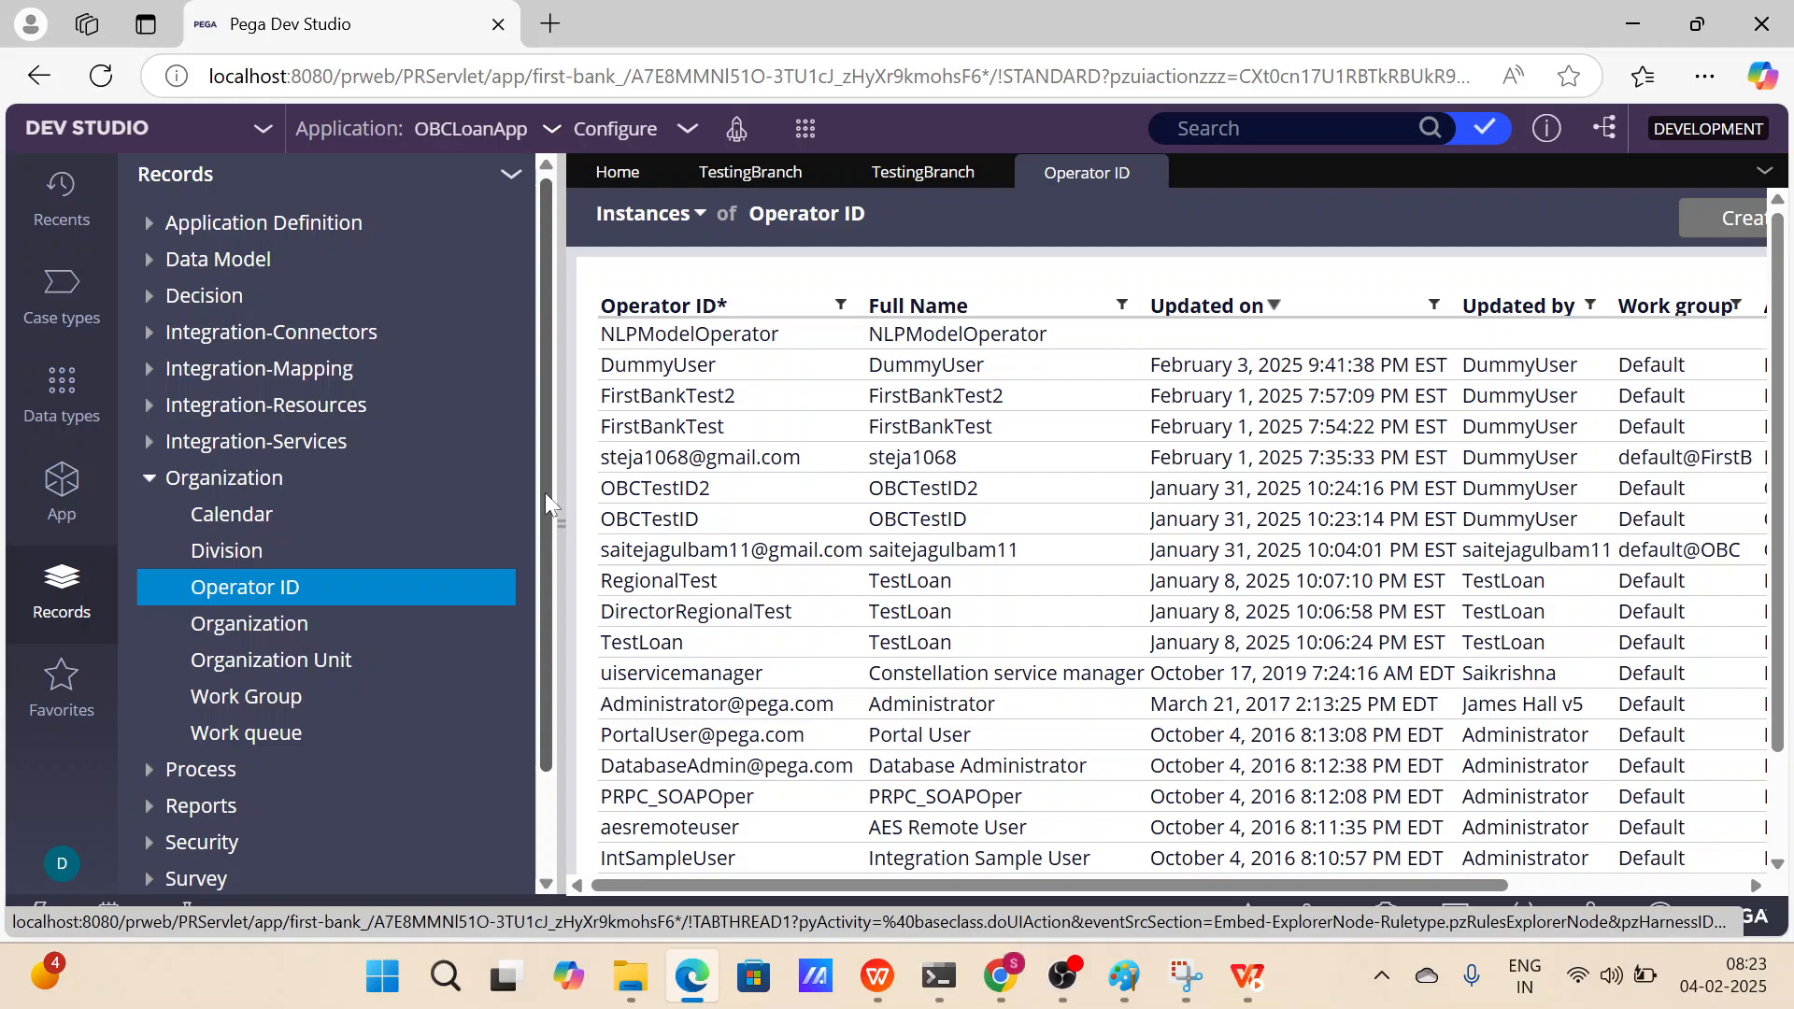
left_click(559, 495)
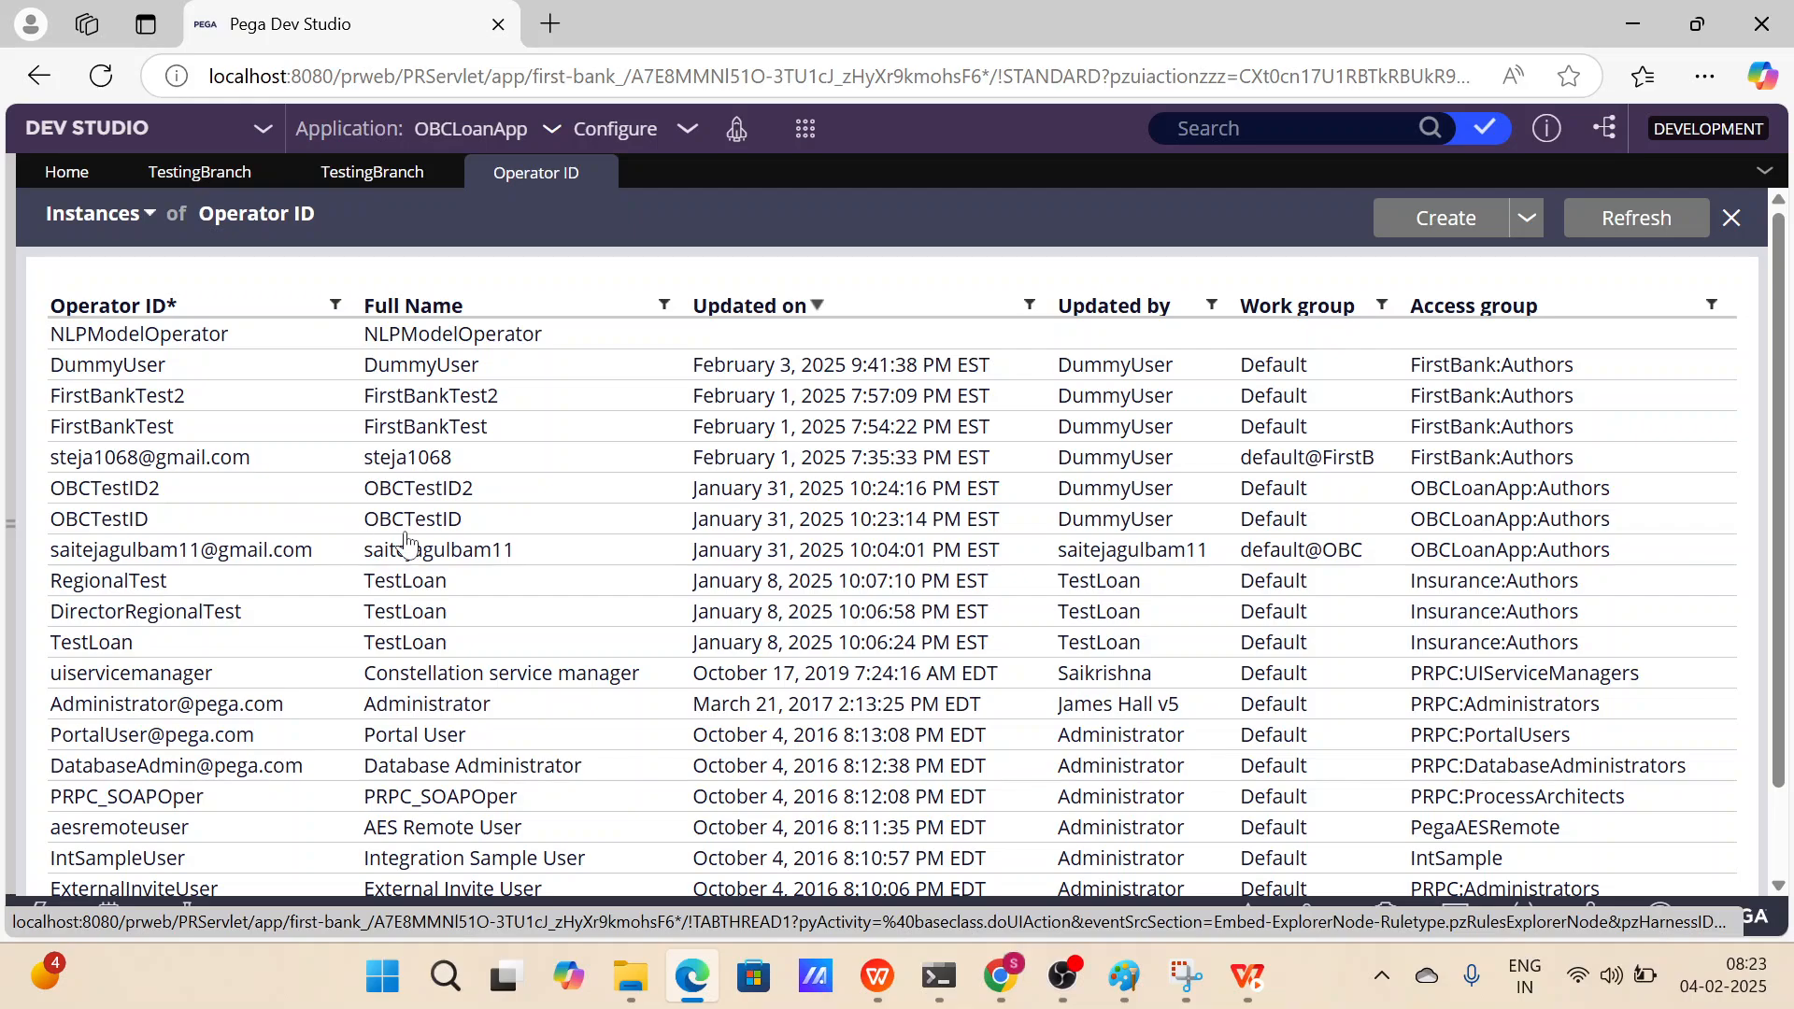
left_click(276, 521)
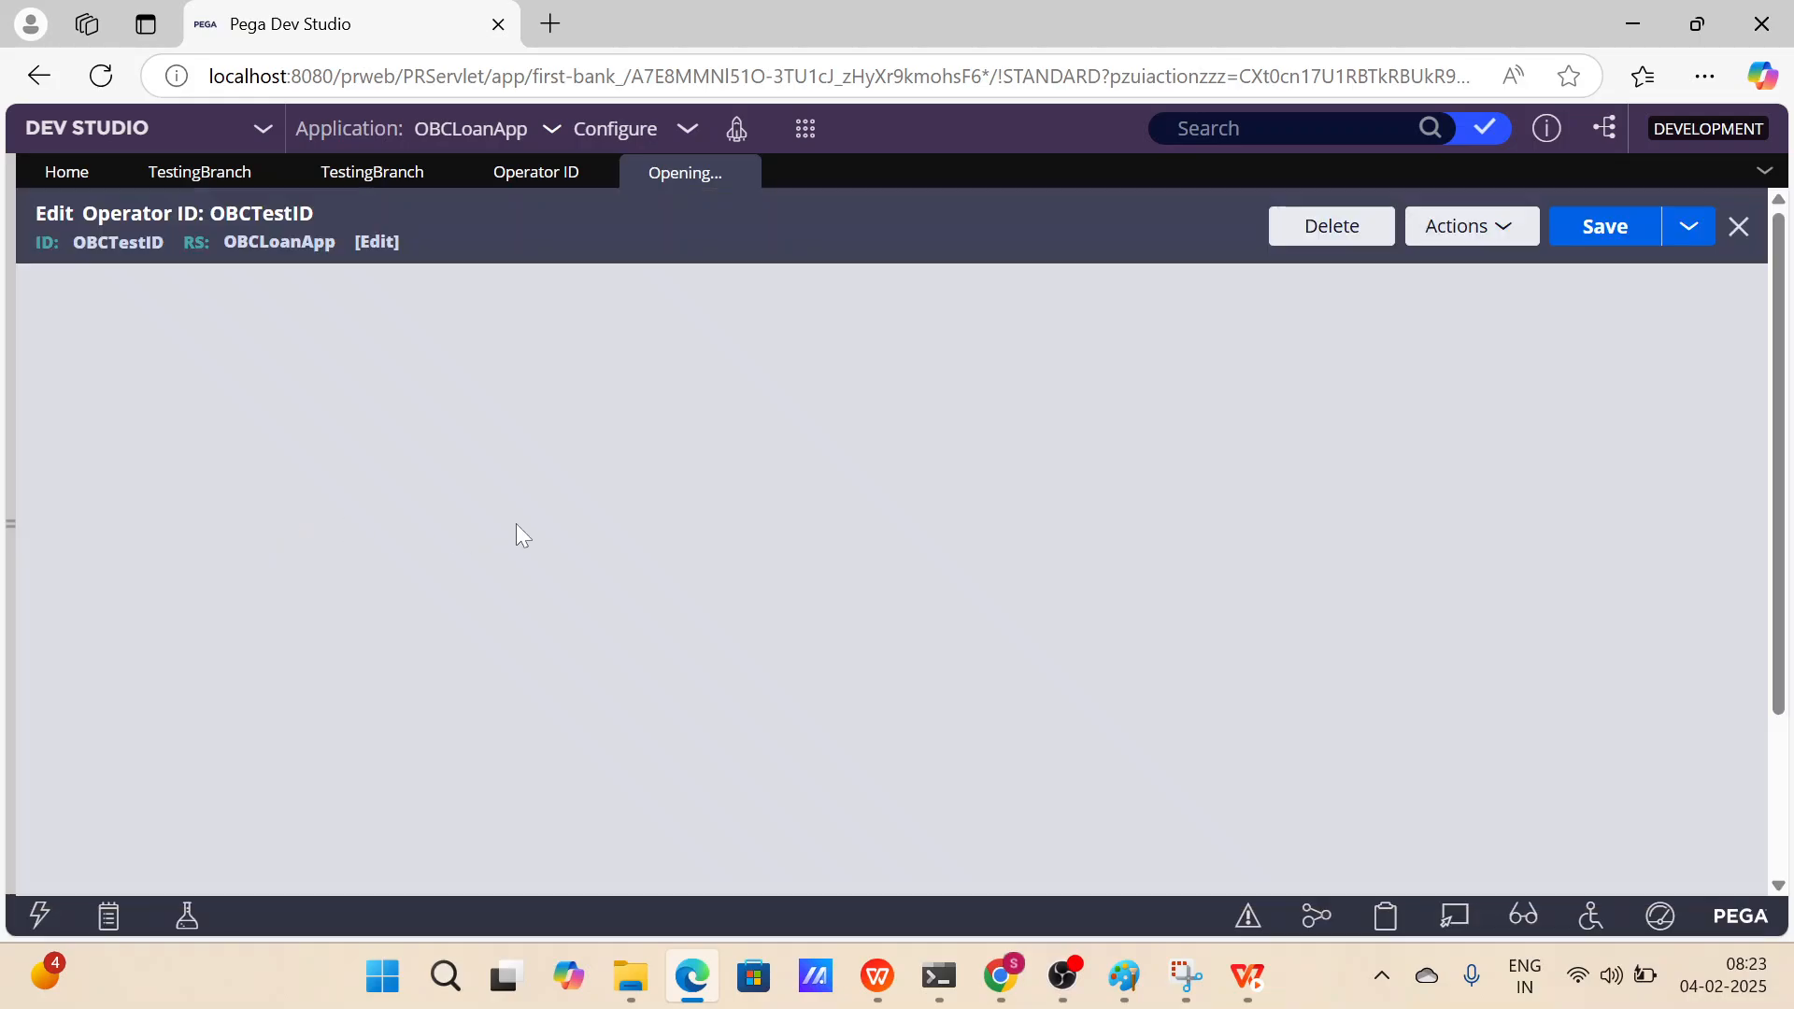
scroll(512, 529, "down", 2)
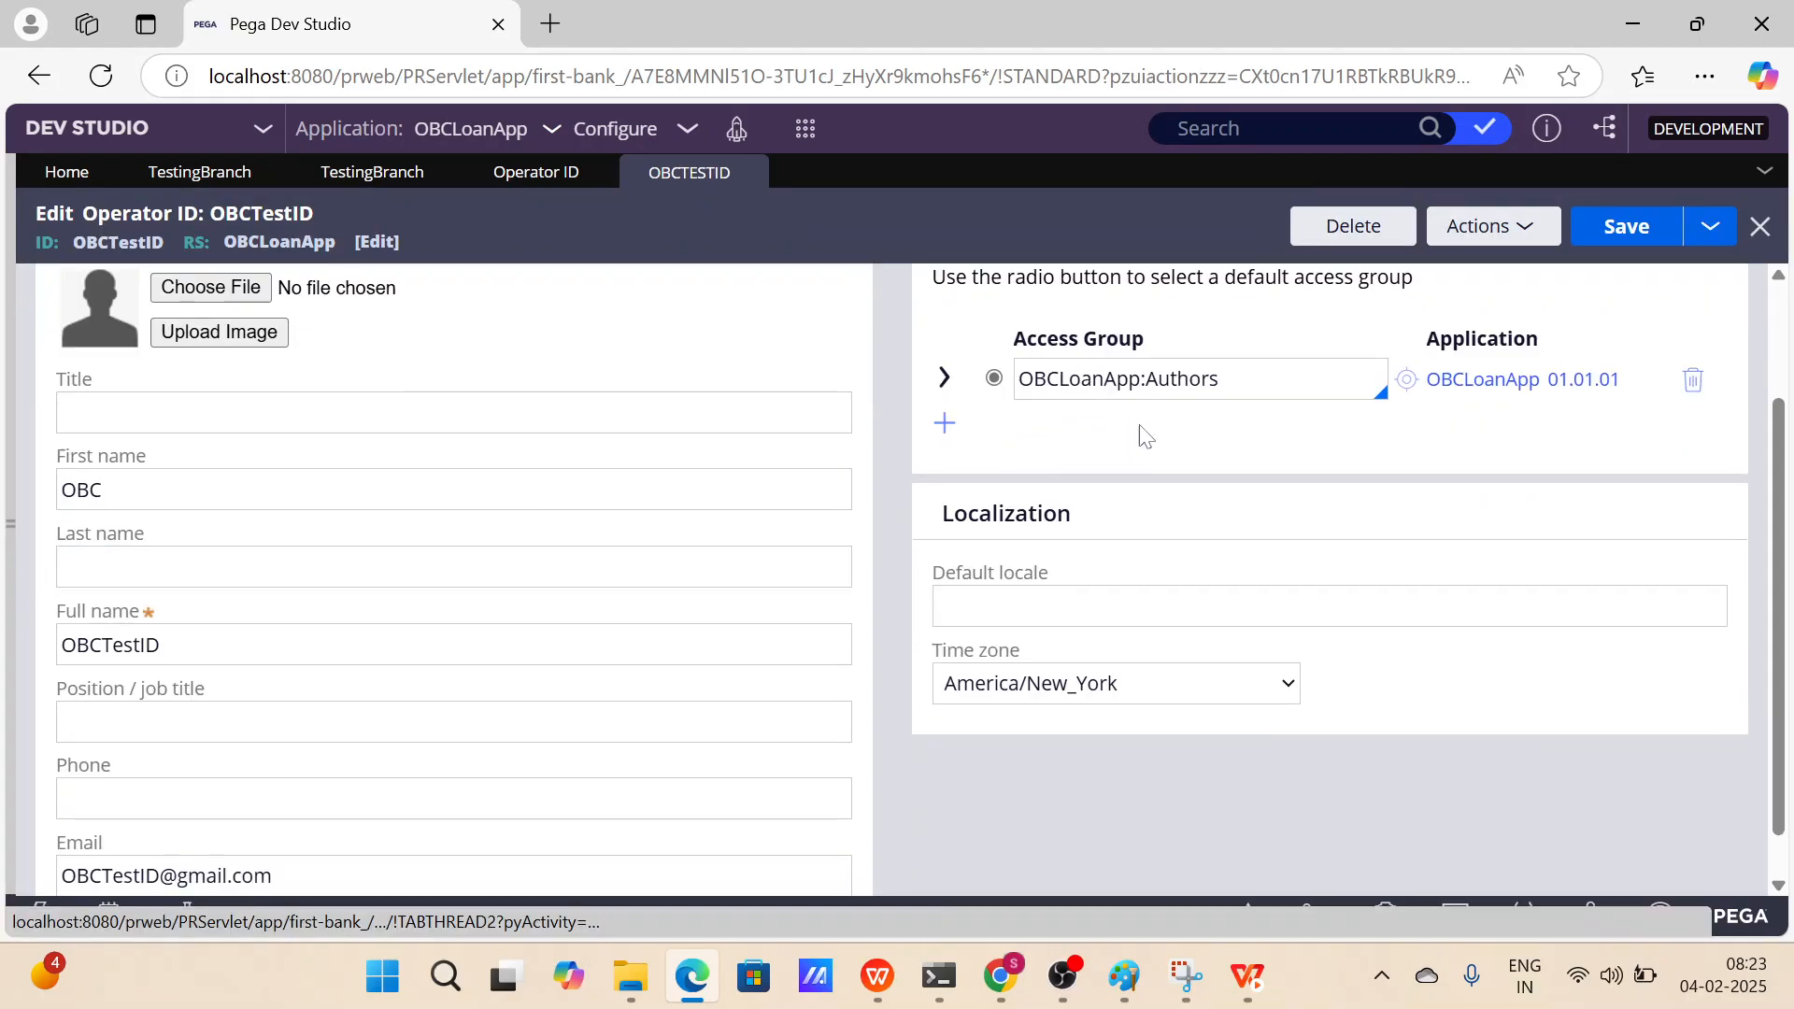
left_click(1215, 380)
scroll(725, 529, "up", 2)
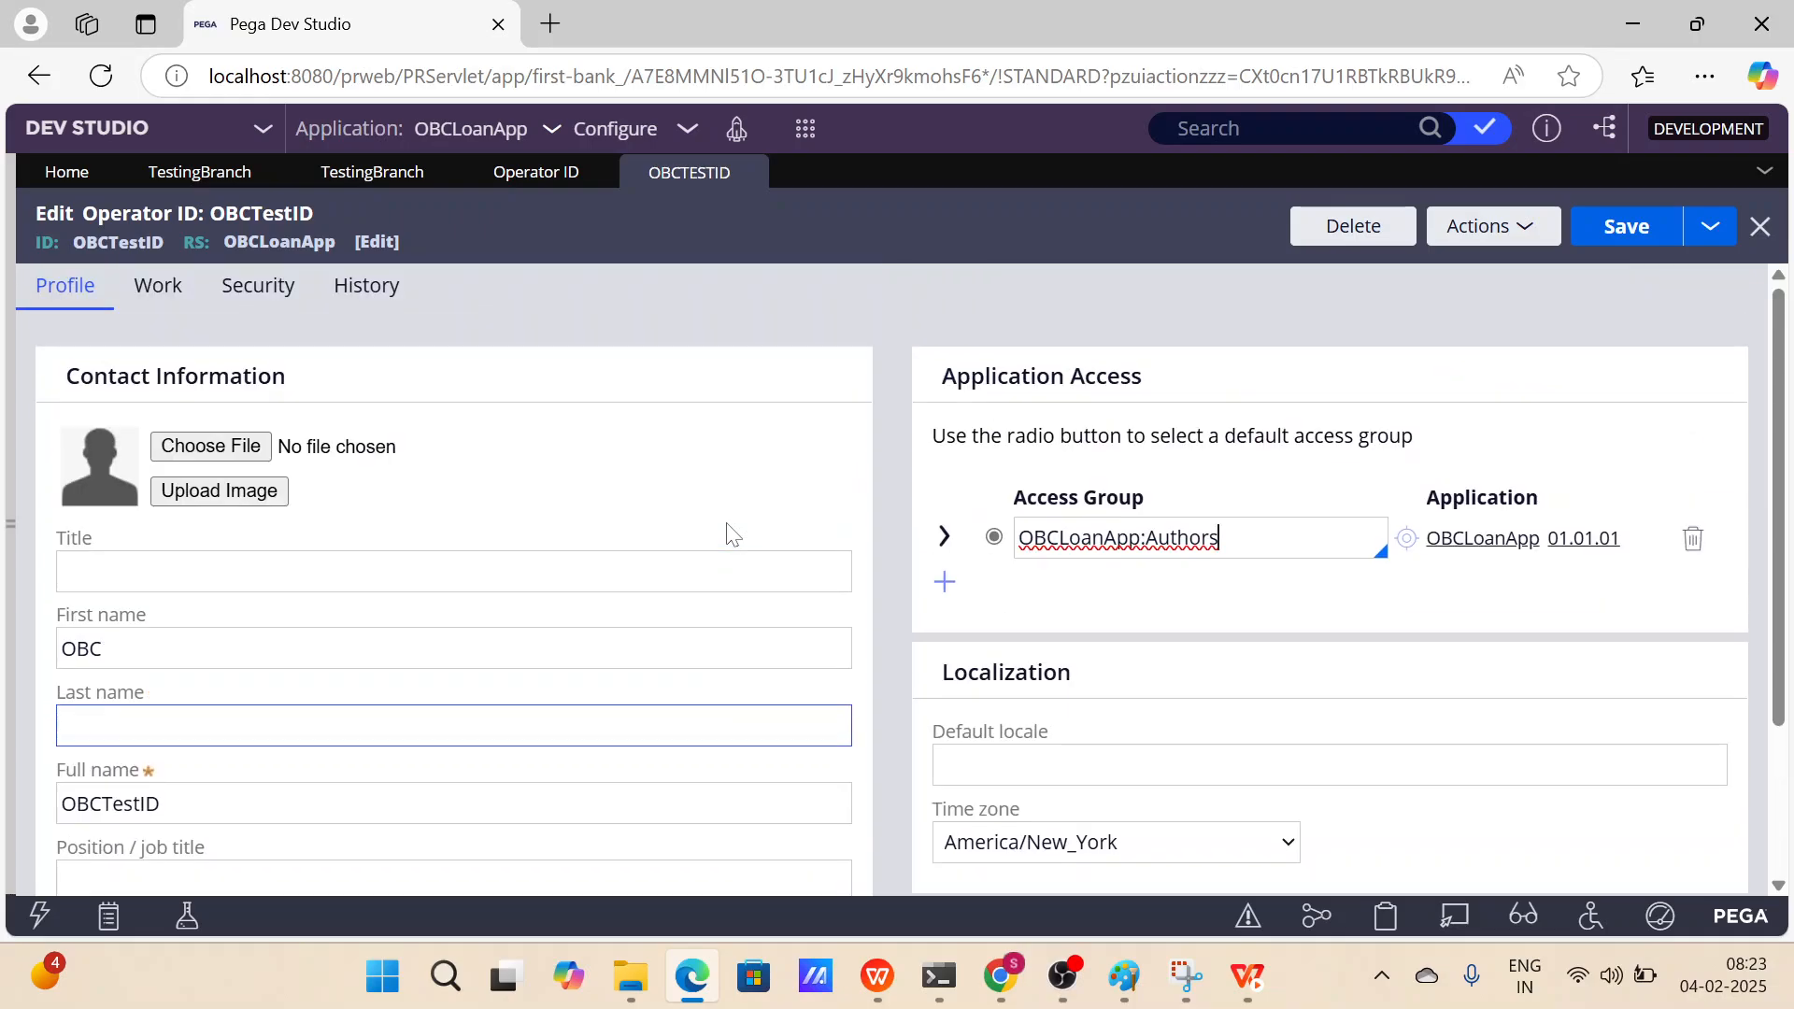
Update the OBCTestID operator's password on the Security tab, entering and confirming the new password, and save the record.
left_click(252, 288)
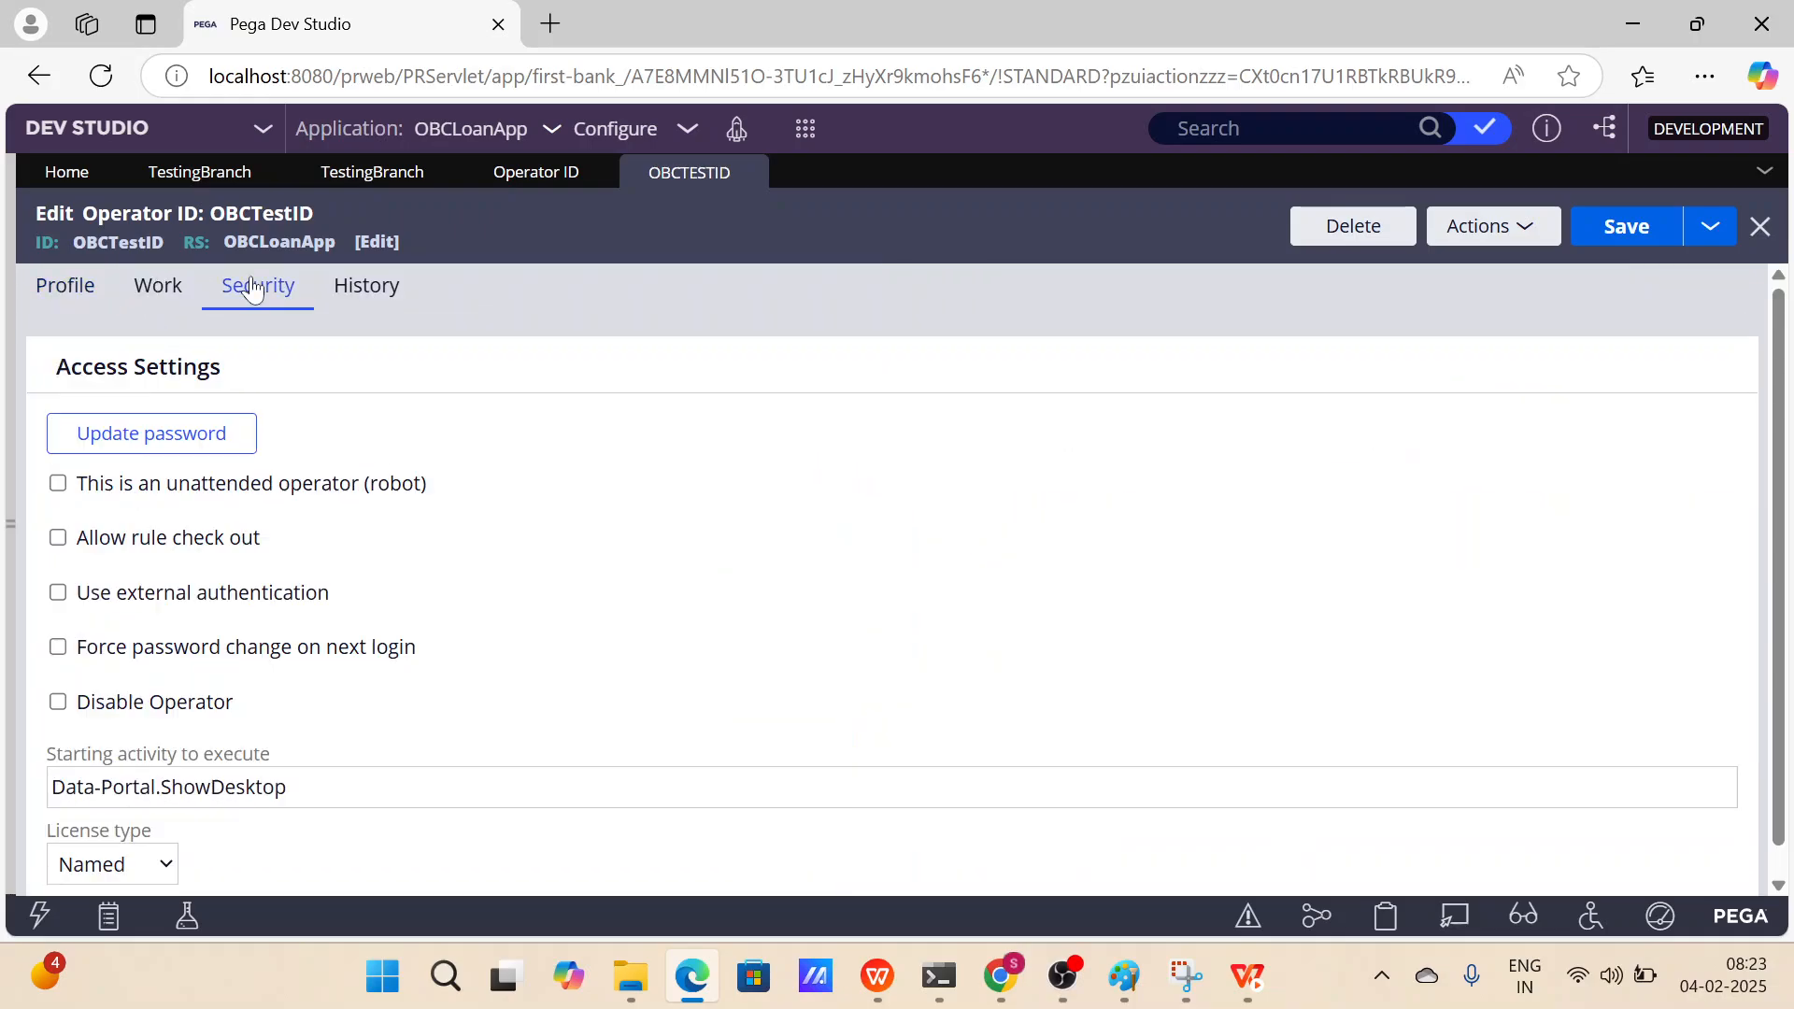
left_click(194, 458)
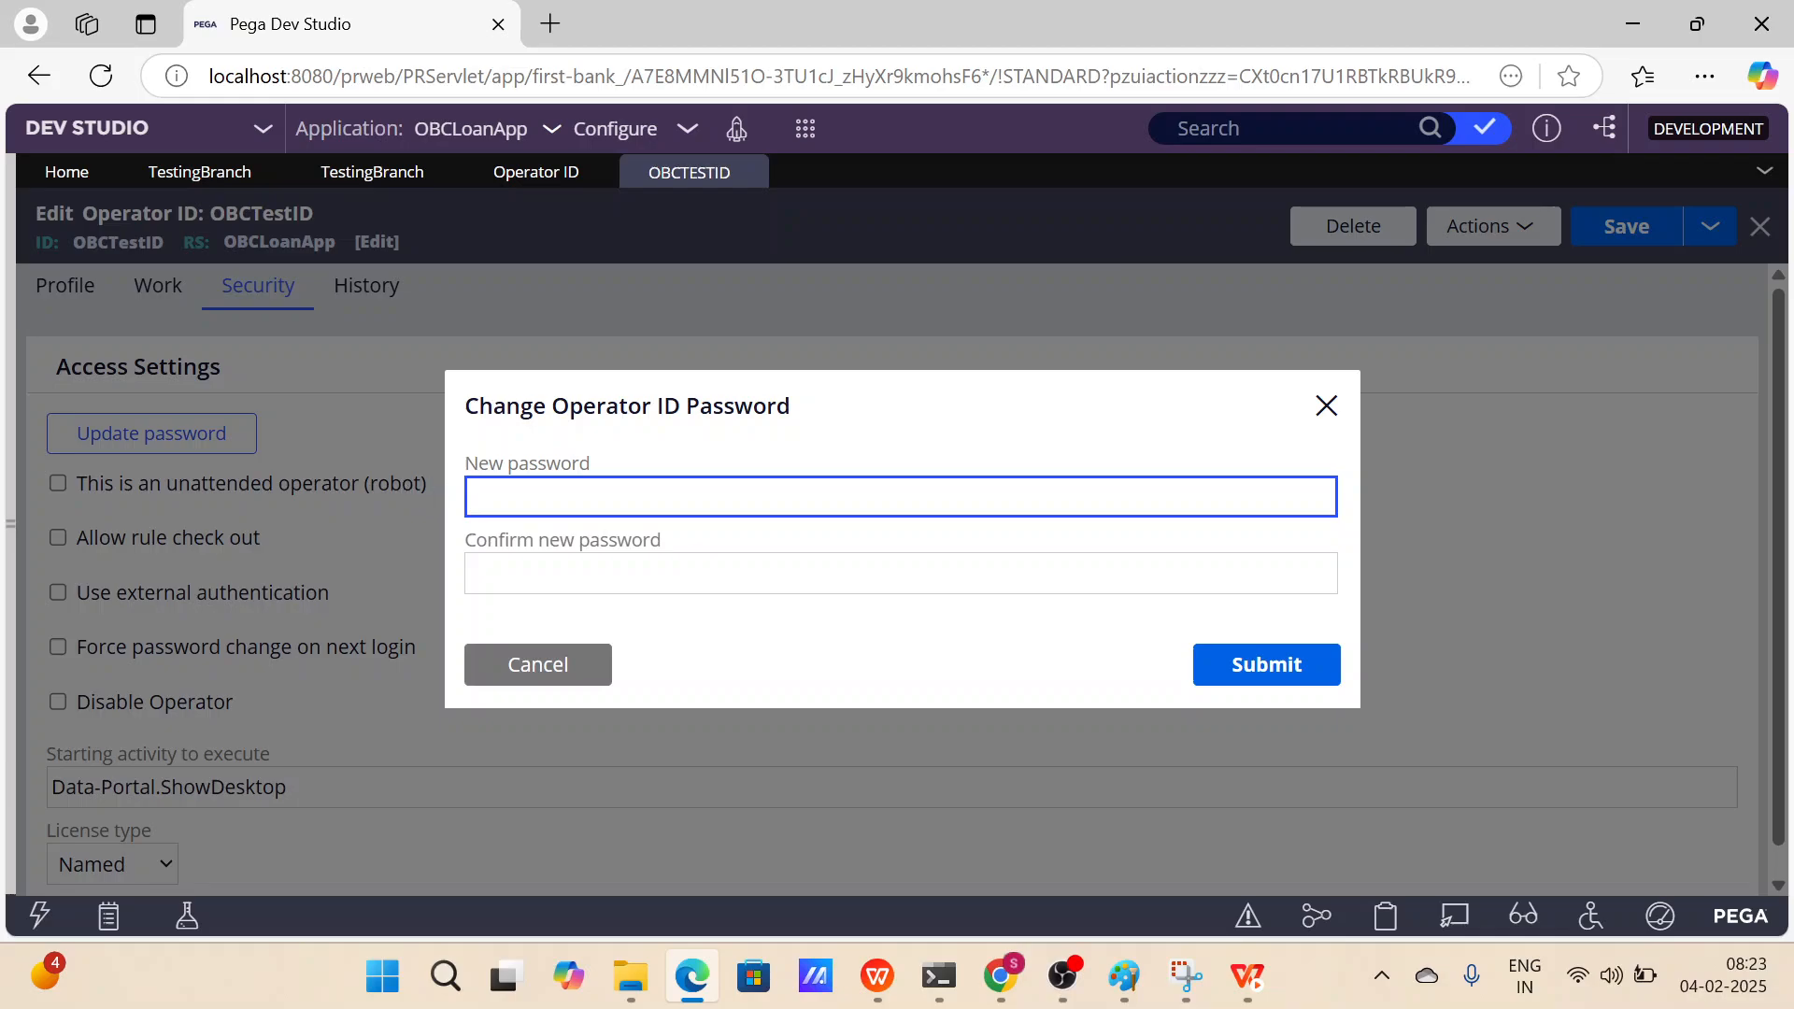
type("•••••")
key("Tab")
type("•••••")
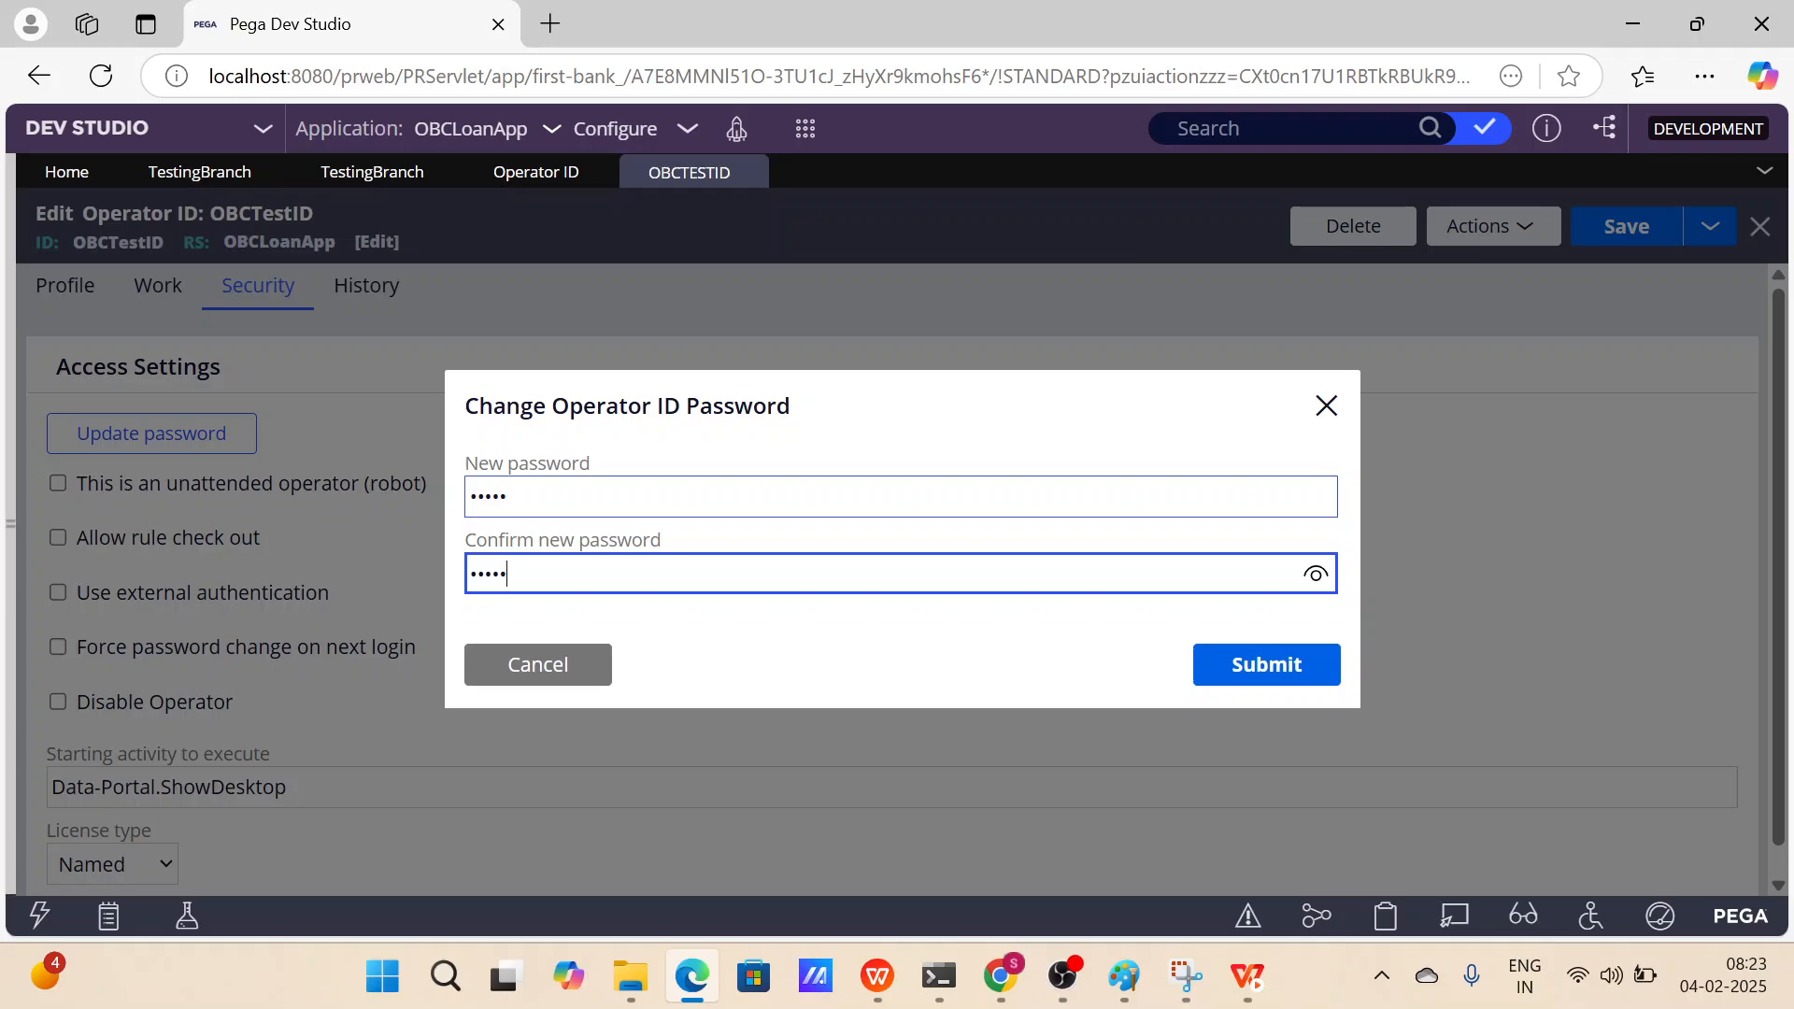
left_click(1275, 671)
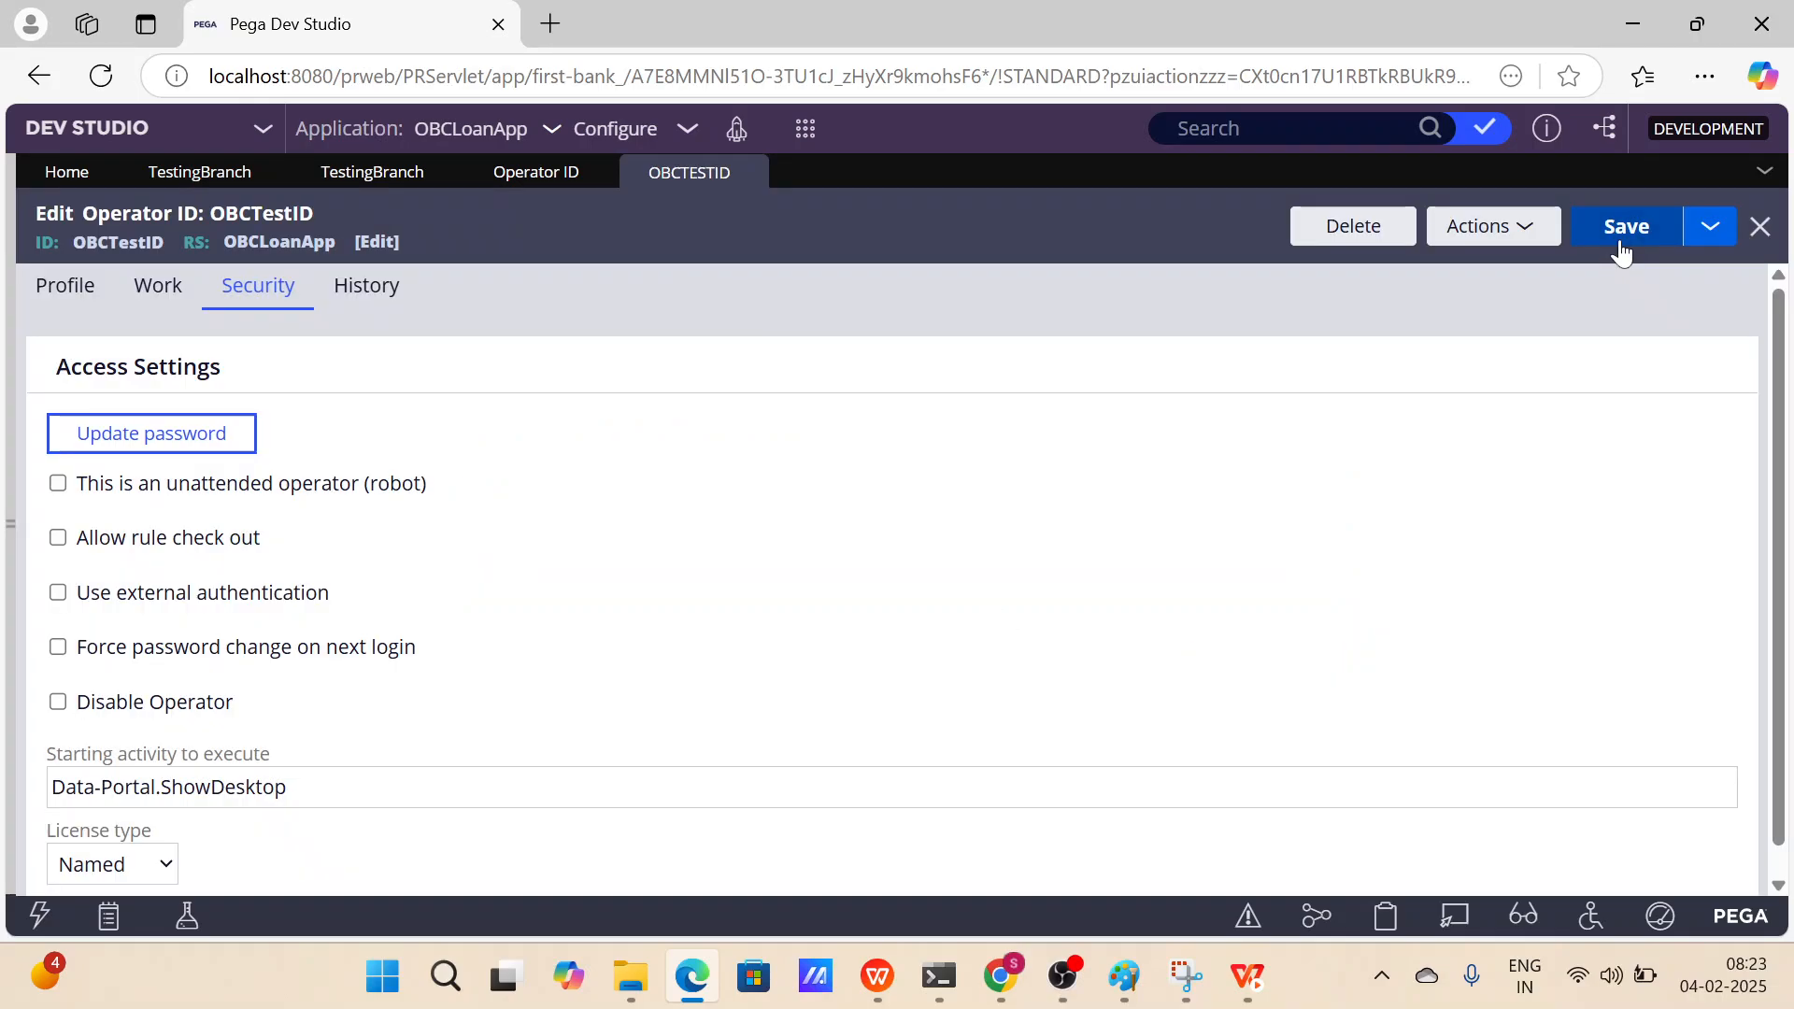
left_click(1603, 233)
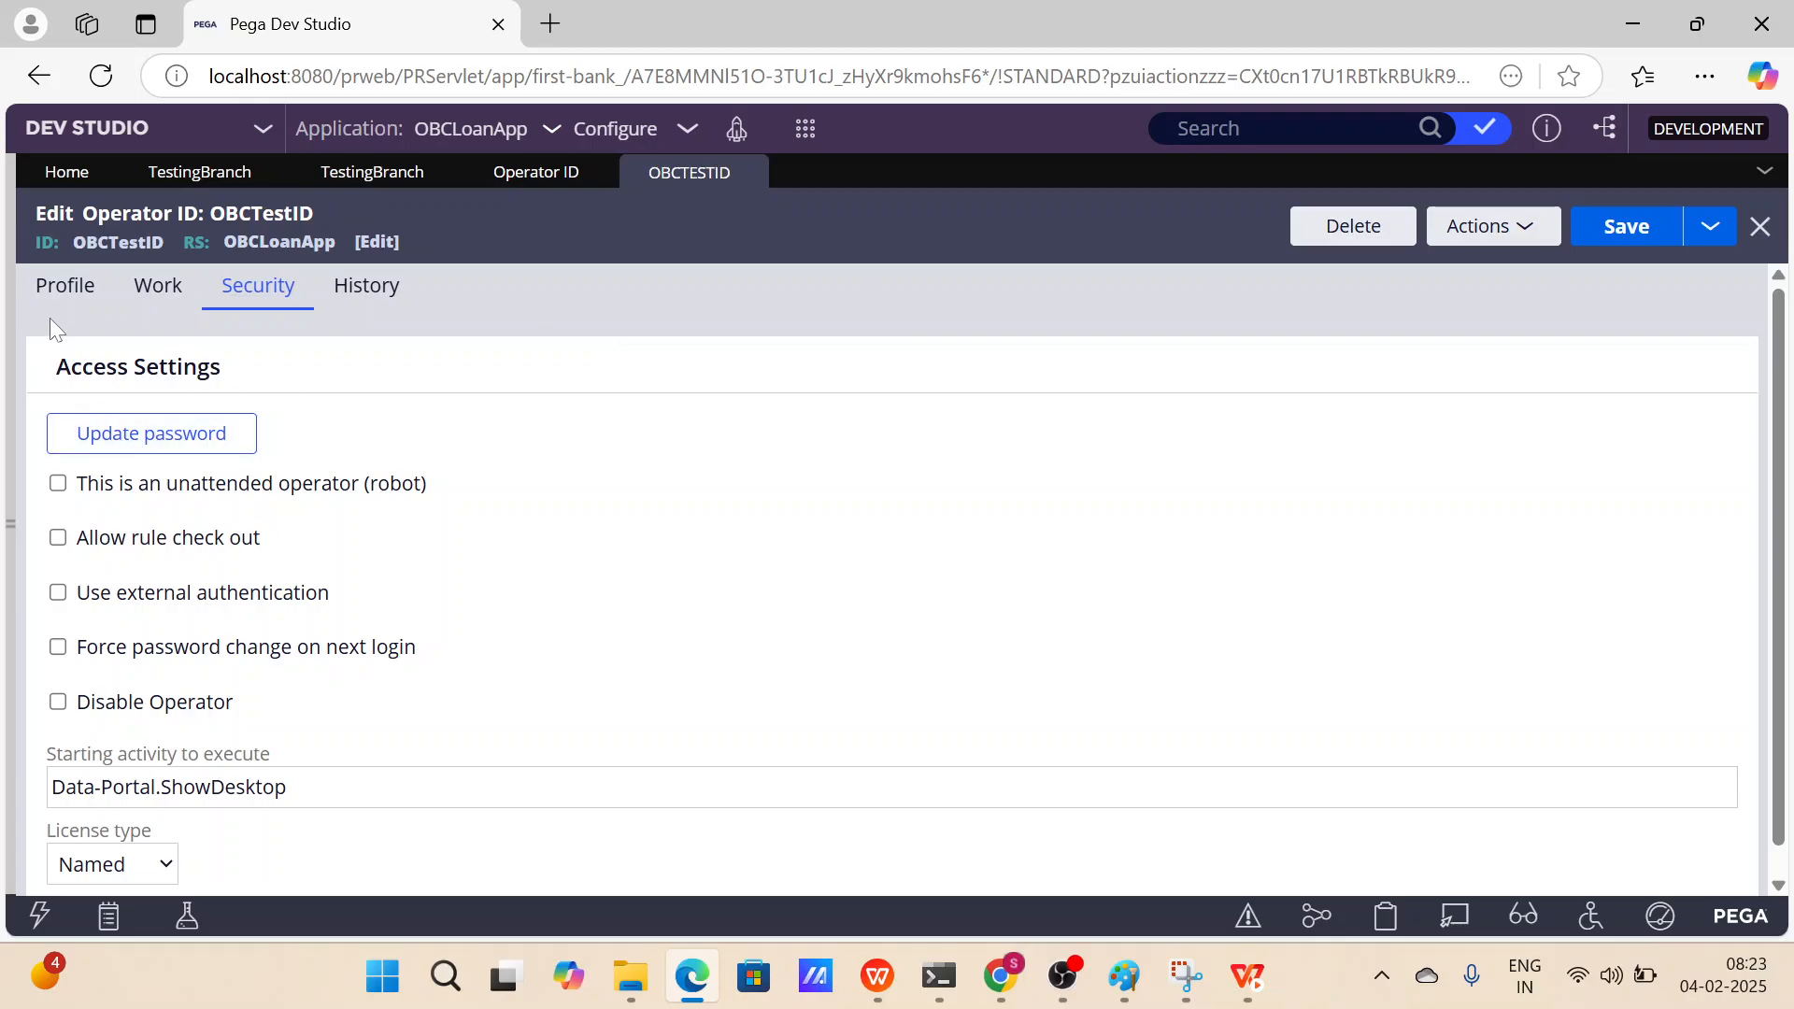
Enable rule check-out for the OBCTestID operator on its Security tab and save the record.
left_click(59, 541)
left_click(1633, 226)
Open the OBCLoanApp application definition and copy its application URL alias.
double_click(140, 243)
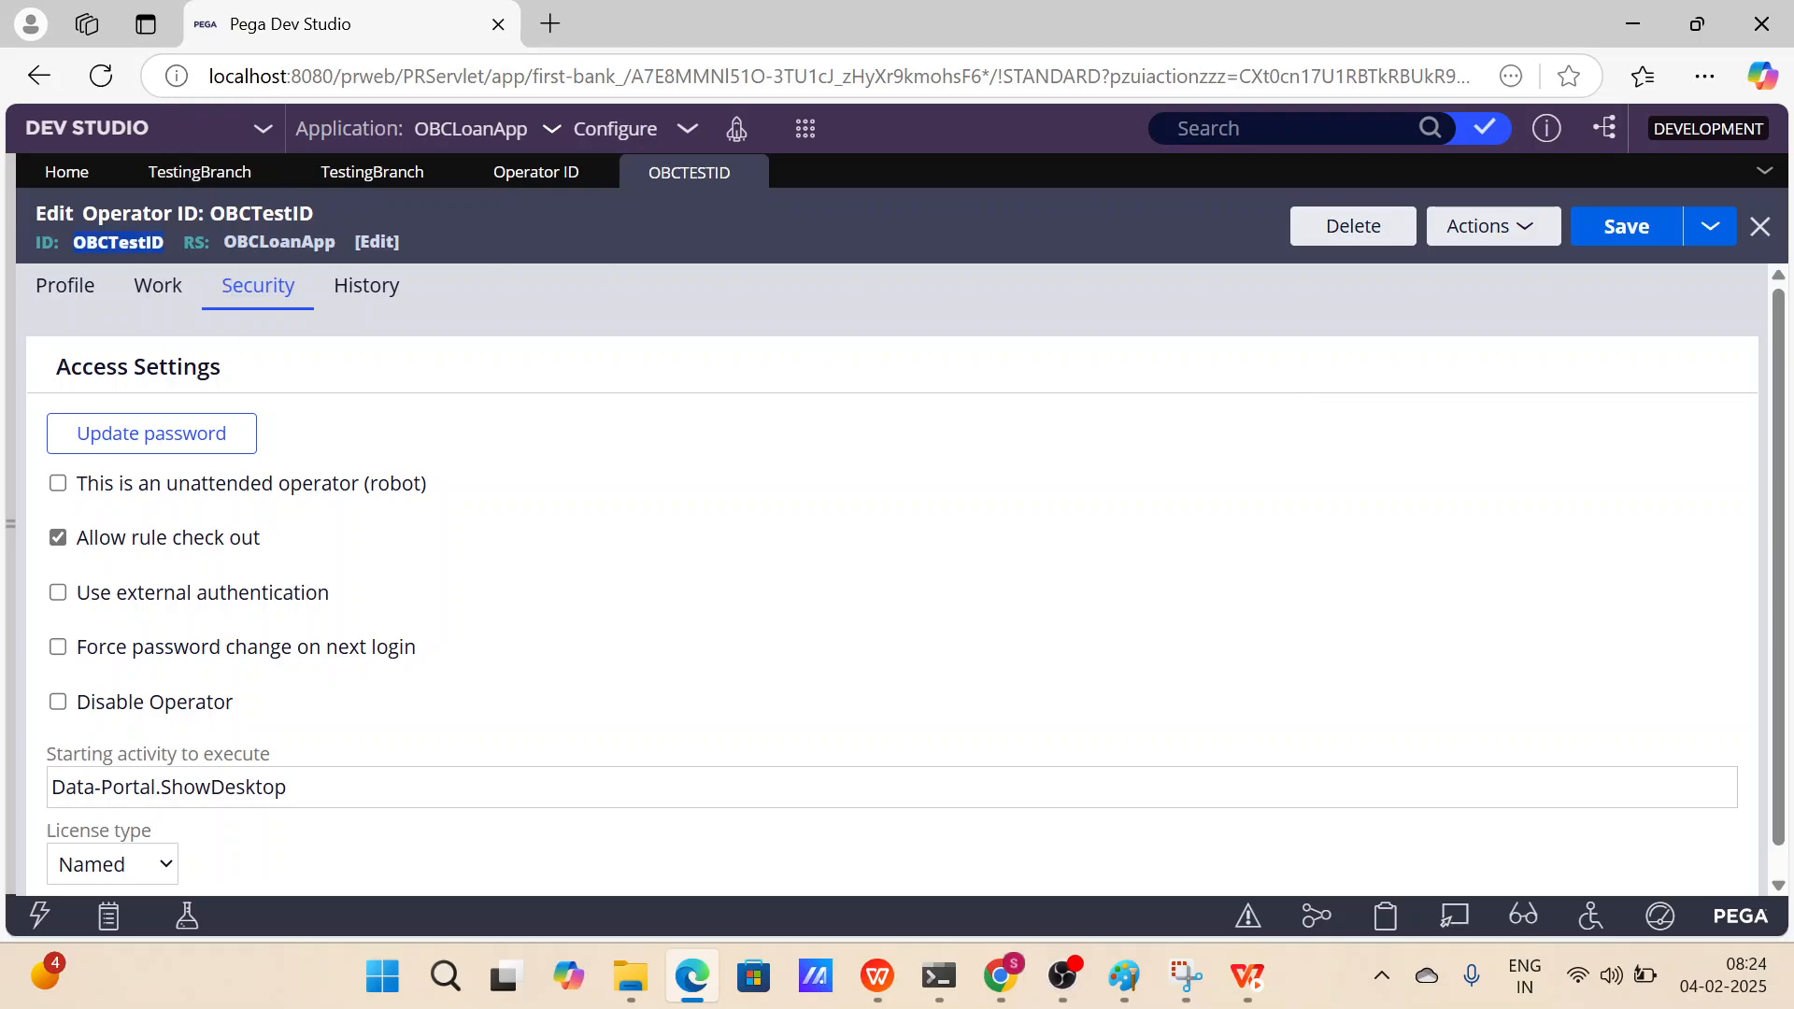
left_click(510, 132)
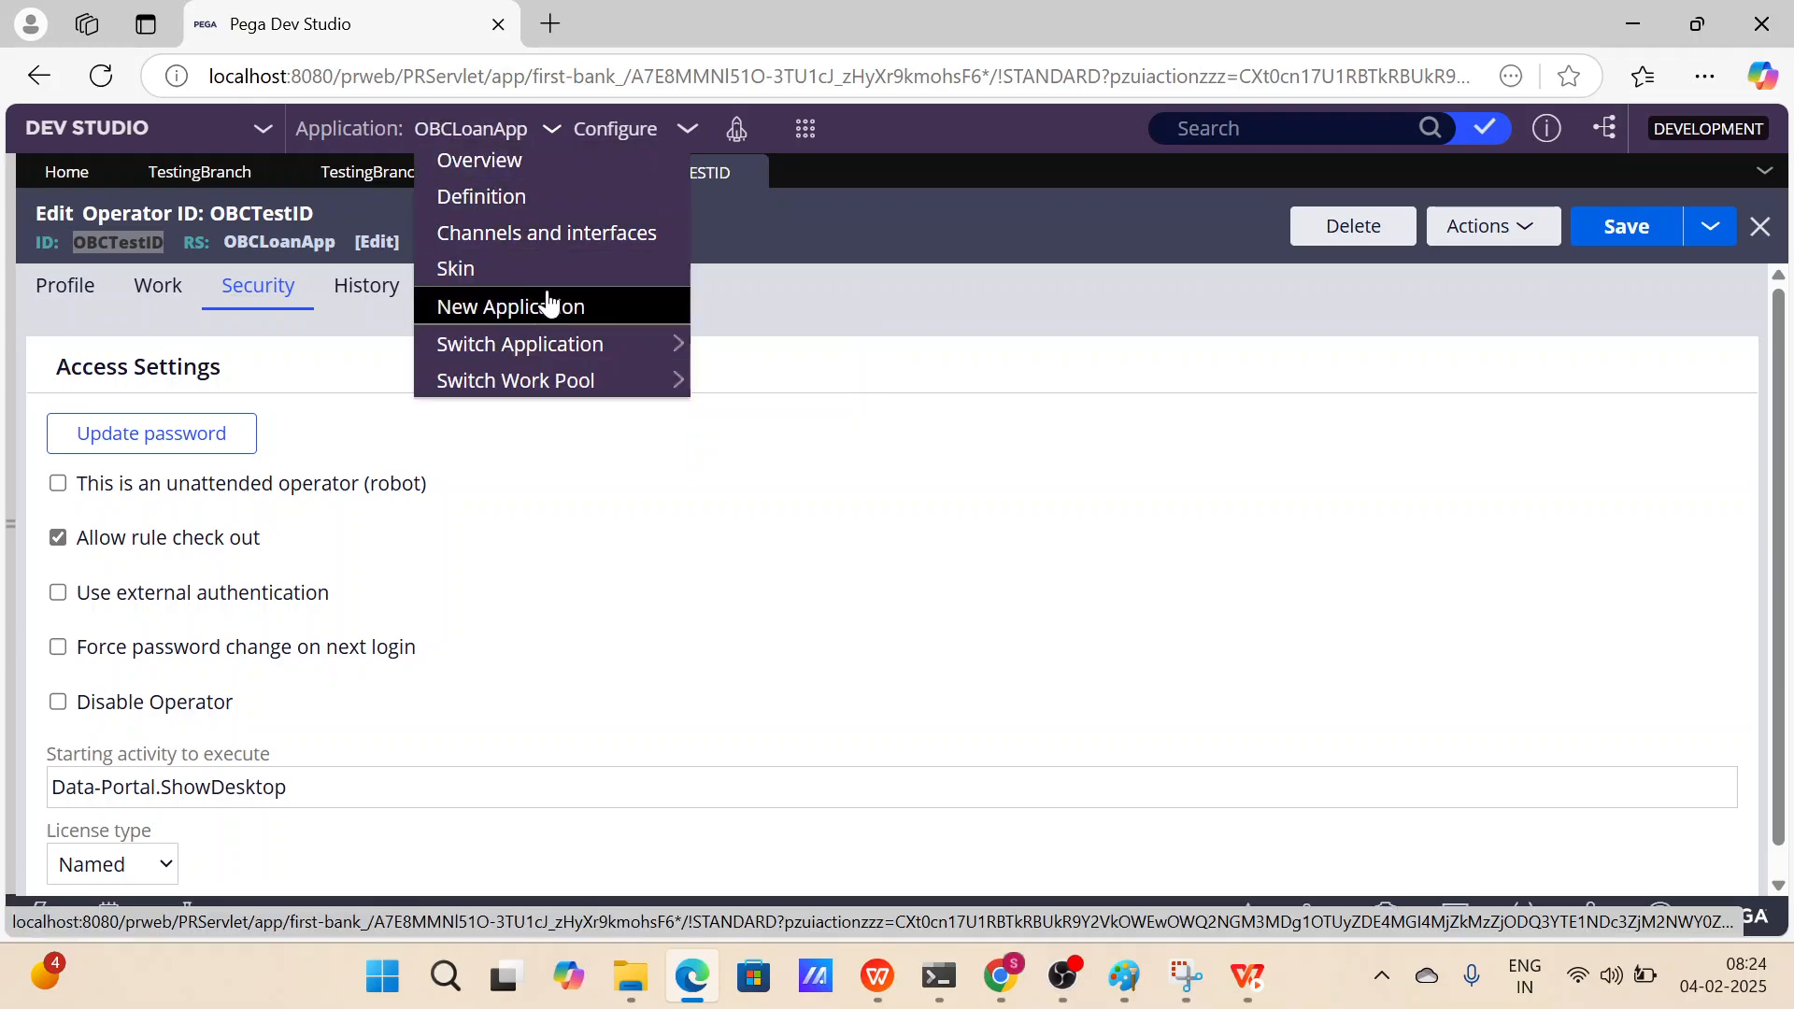
left_click(539, 216)
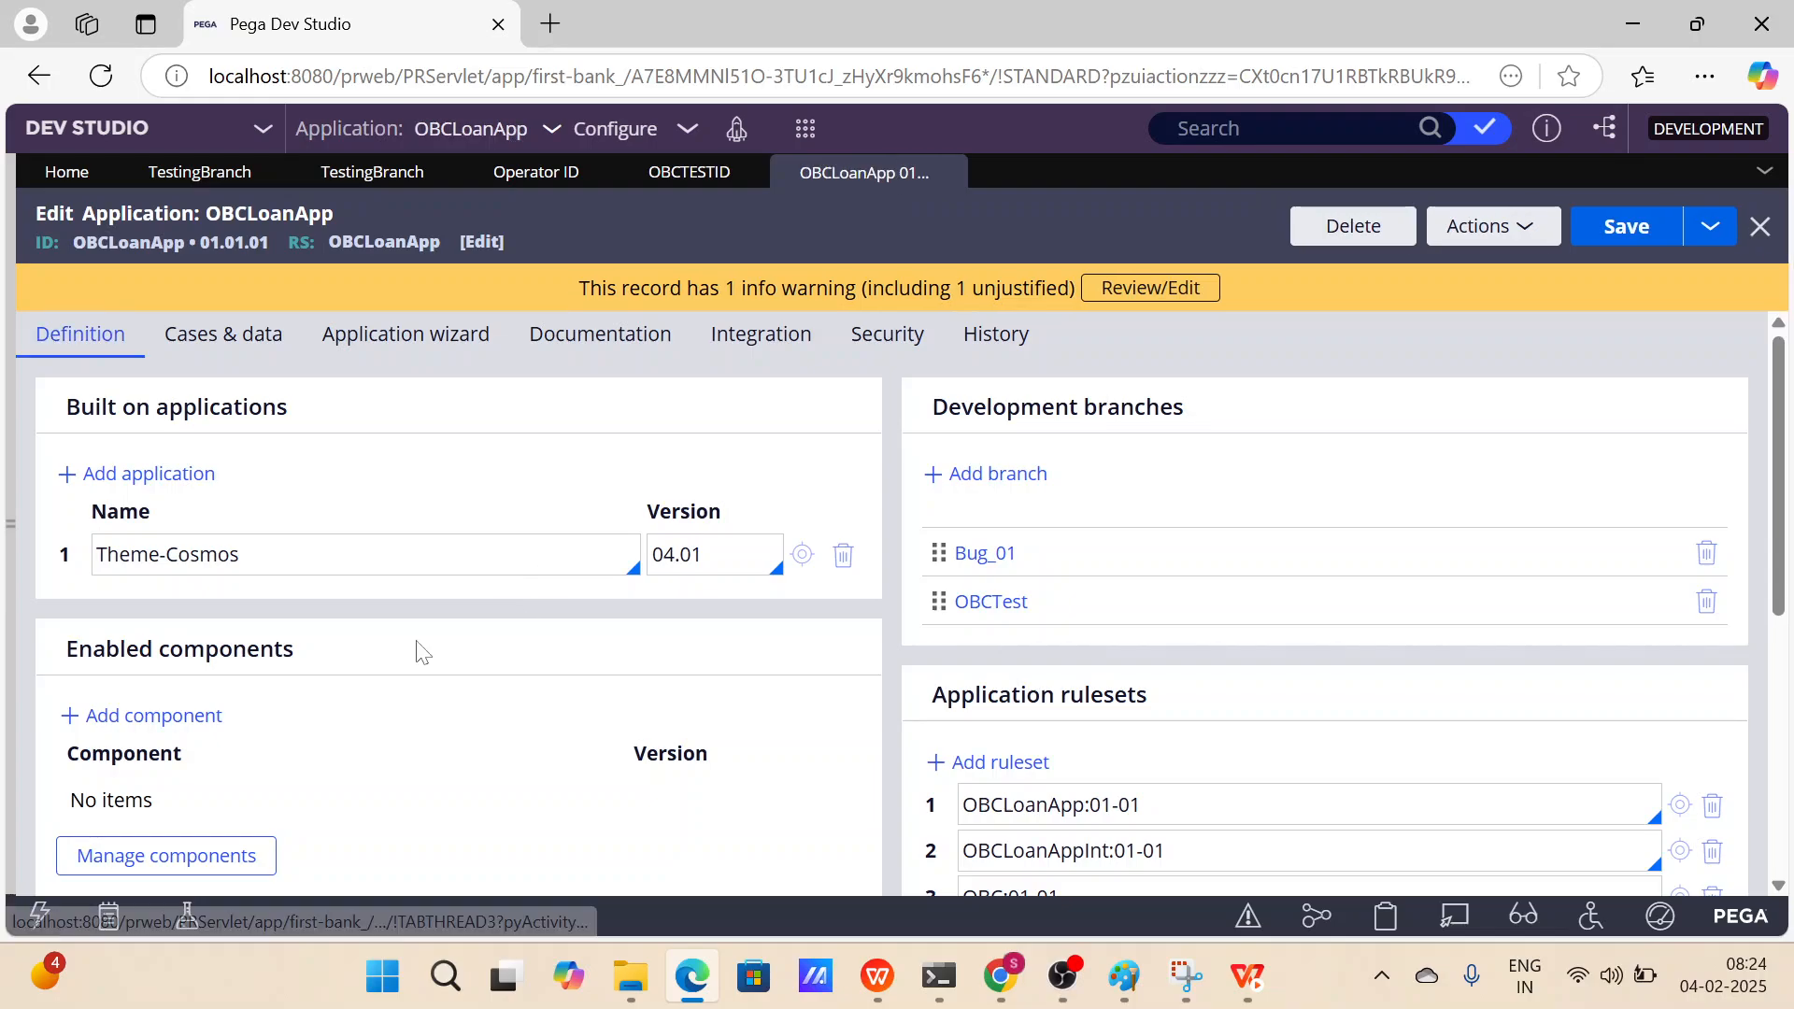
scroll(418, 652, "down", 5)
left_click_drag(614, 727, 56, 715)
key("ctrl+c")
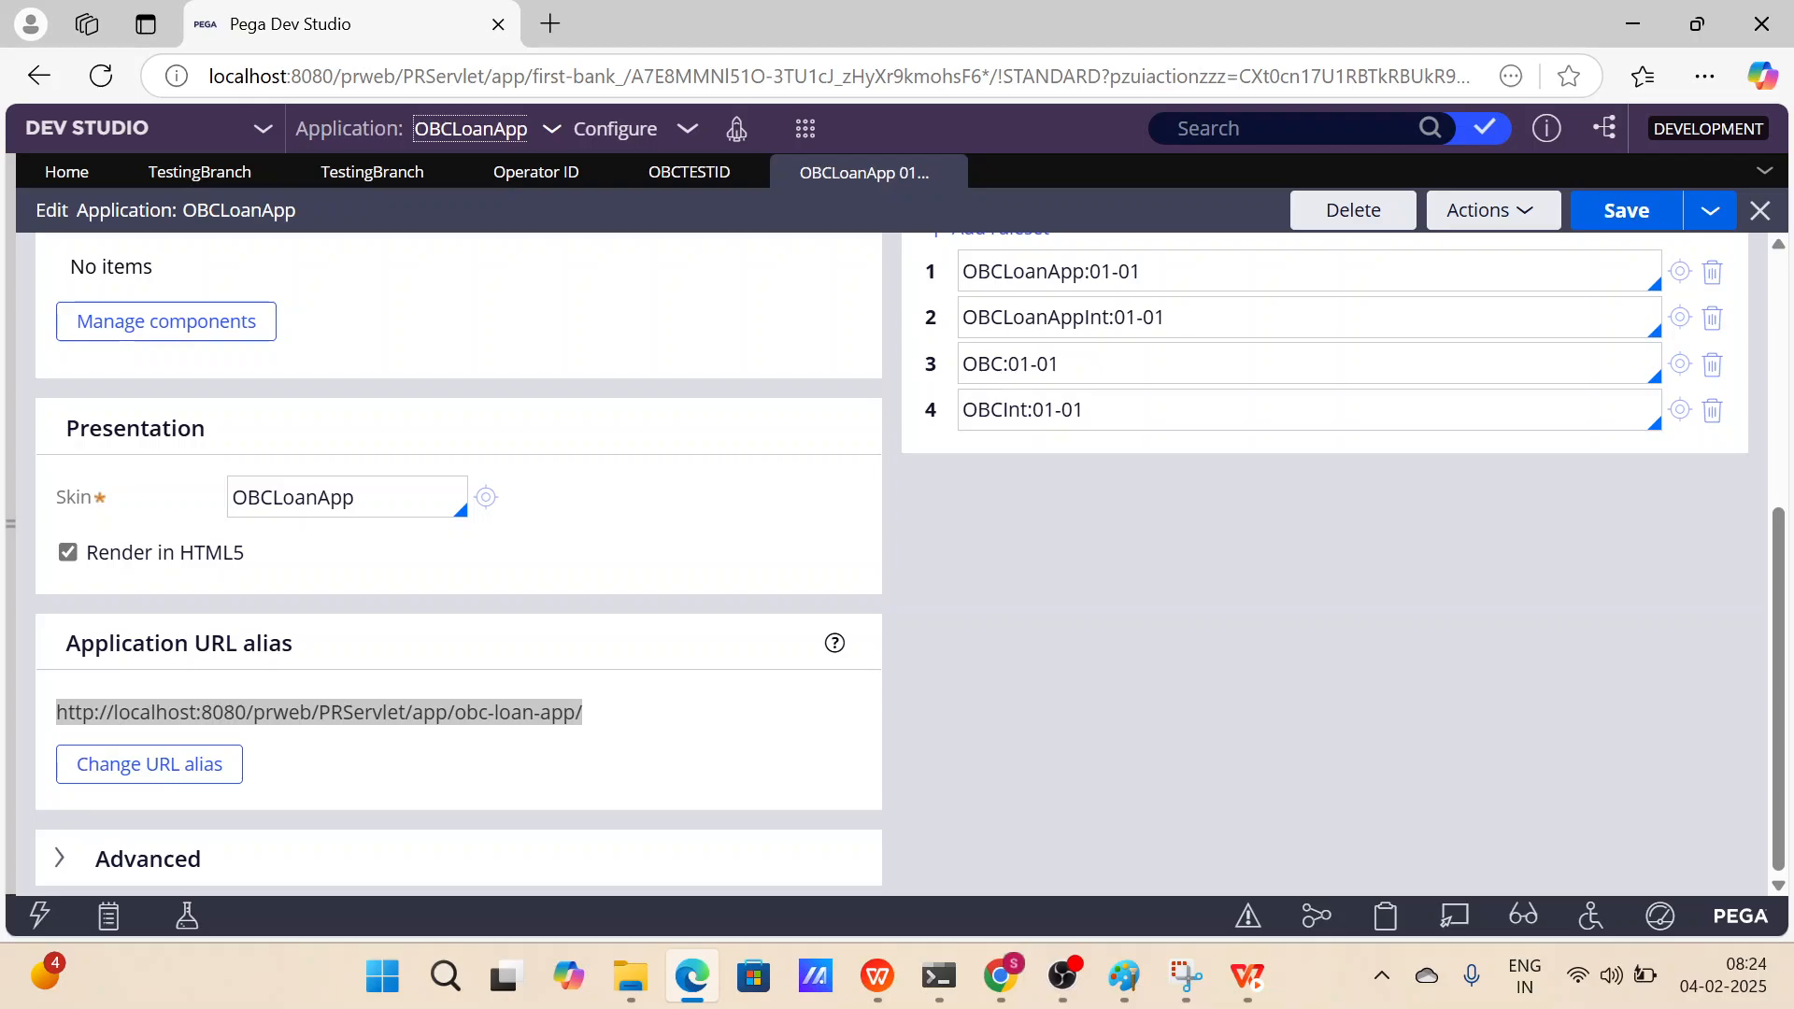
left_click(550, 23)
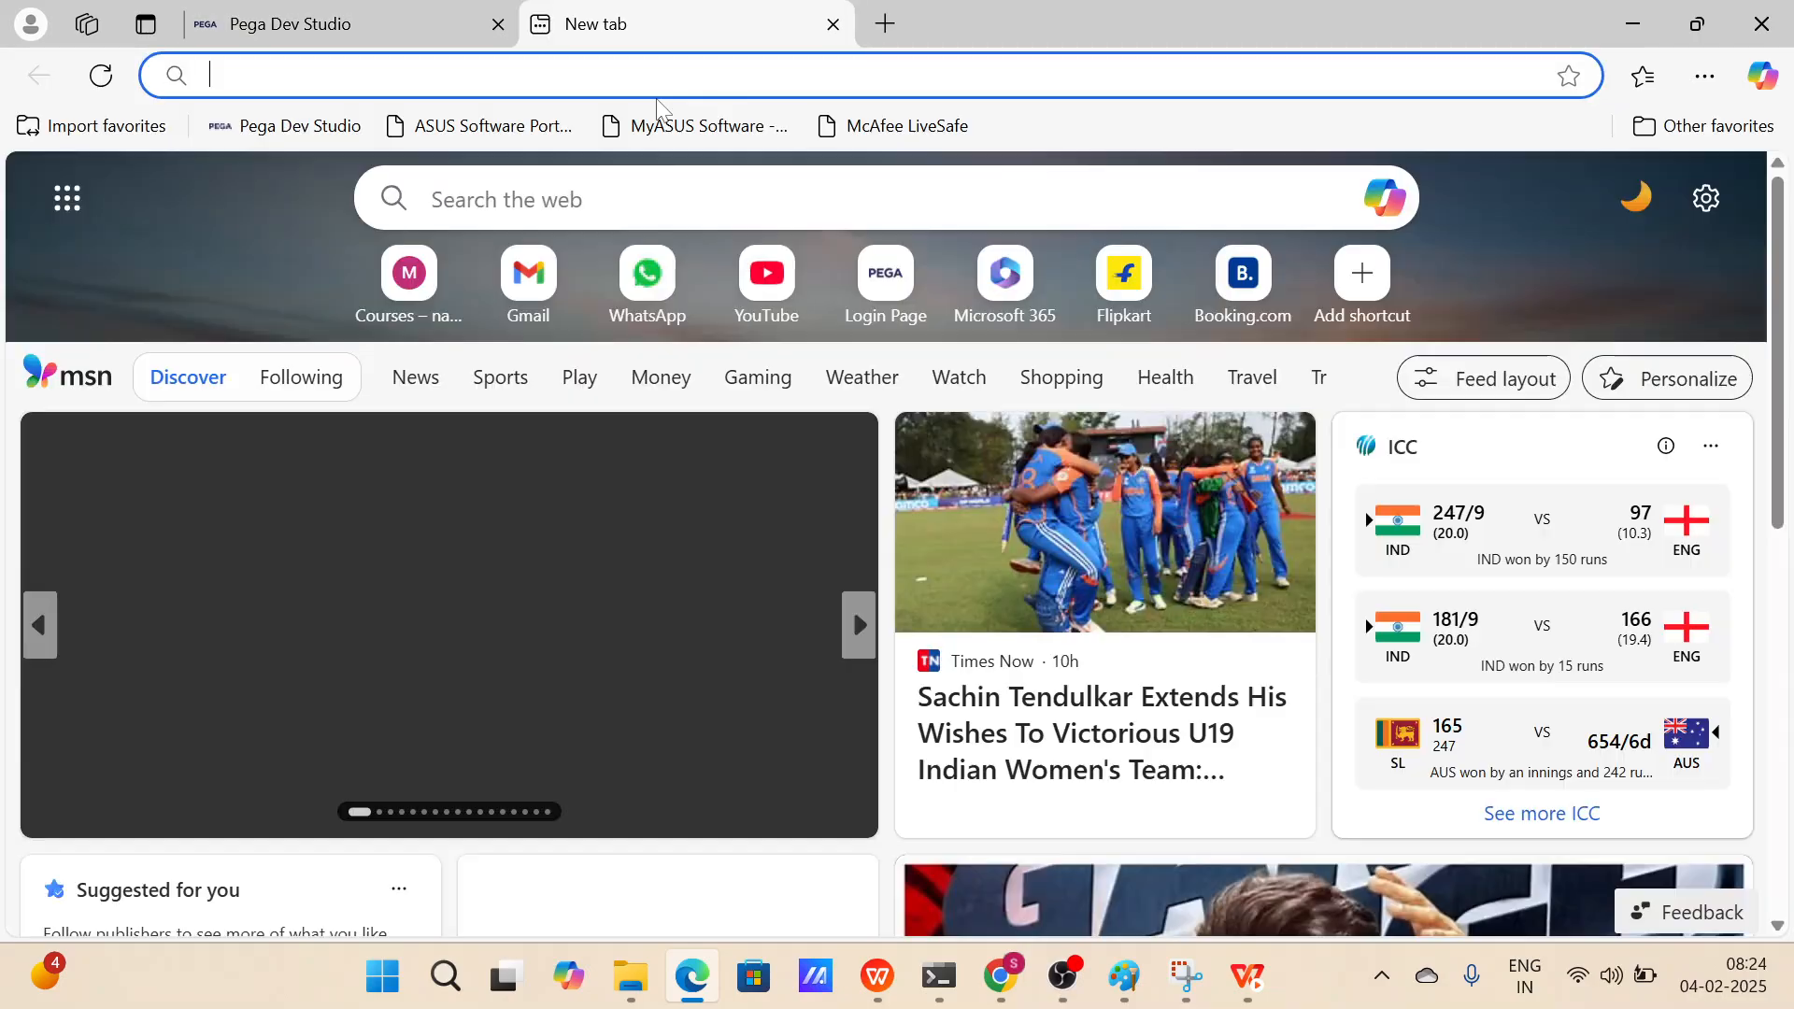
type("OBCTestID")
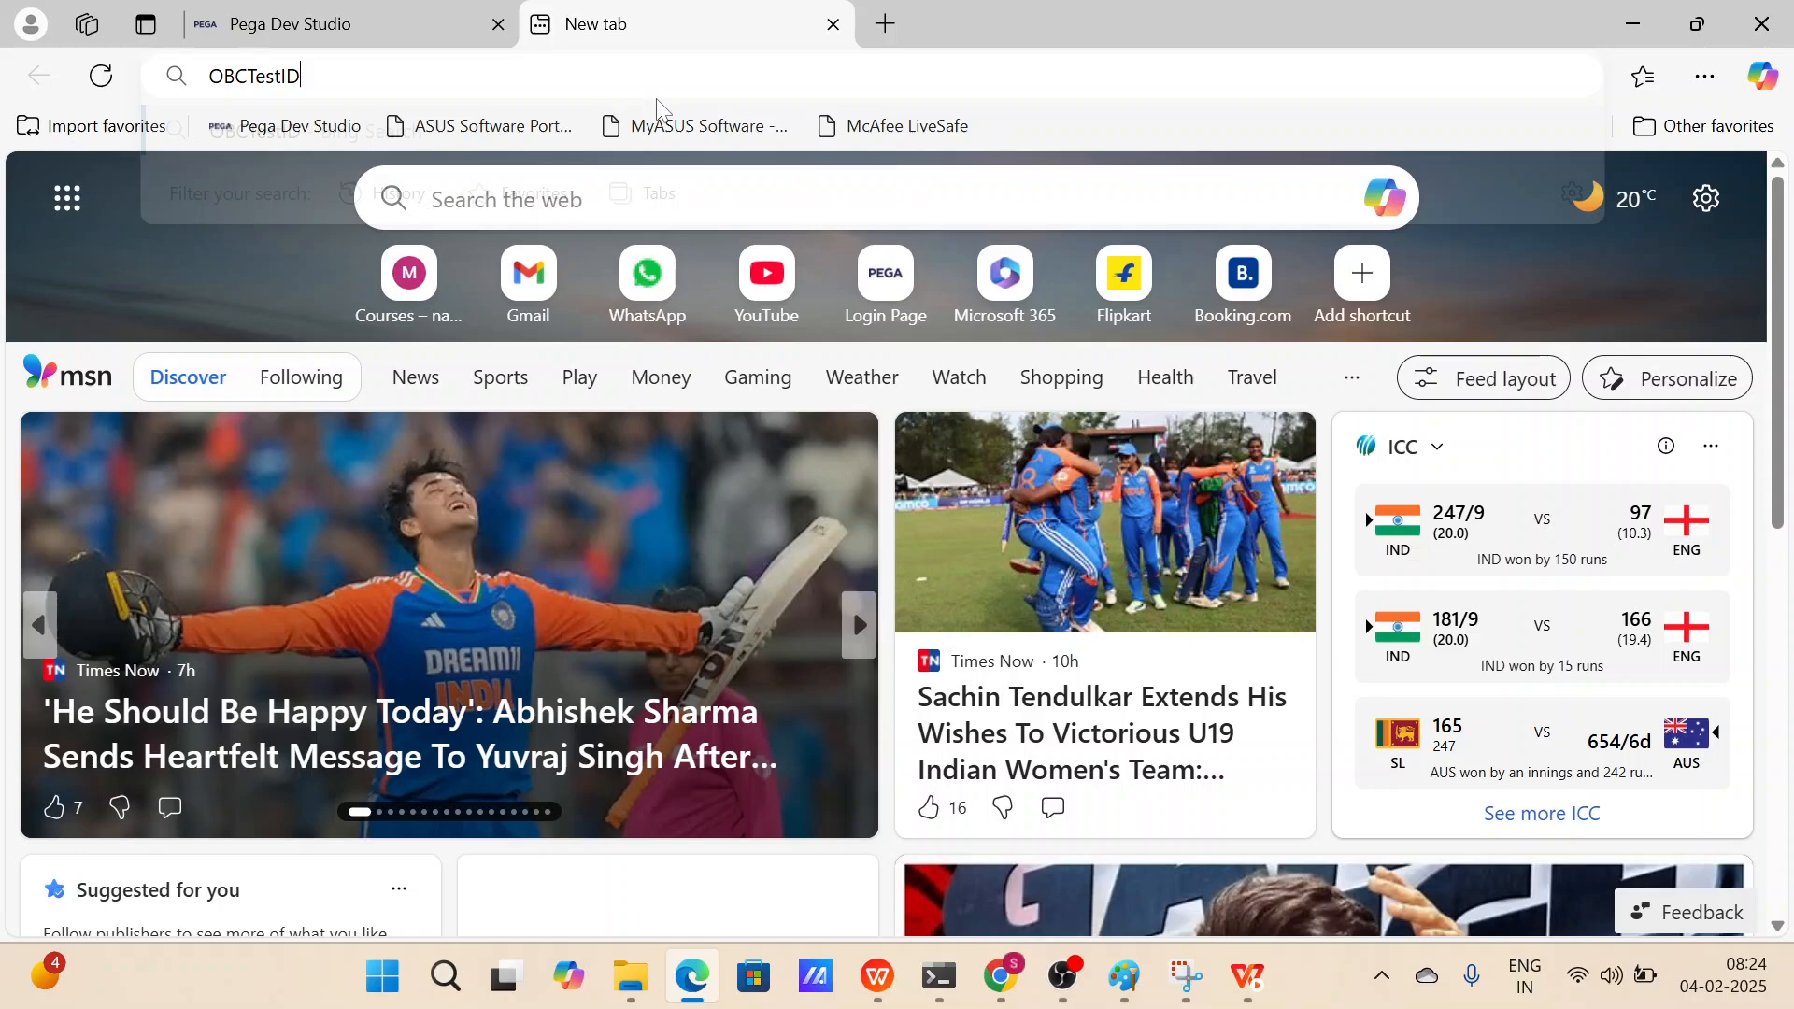
key("Escape")
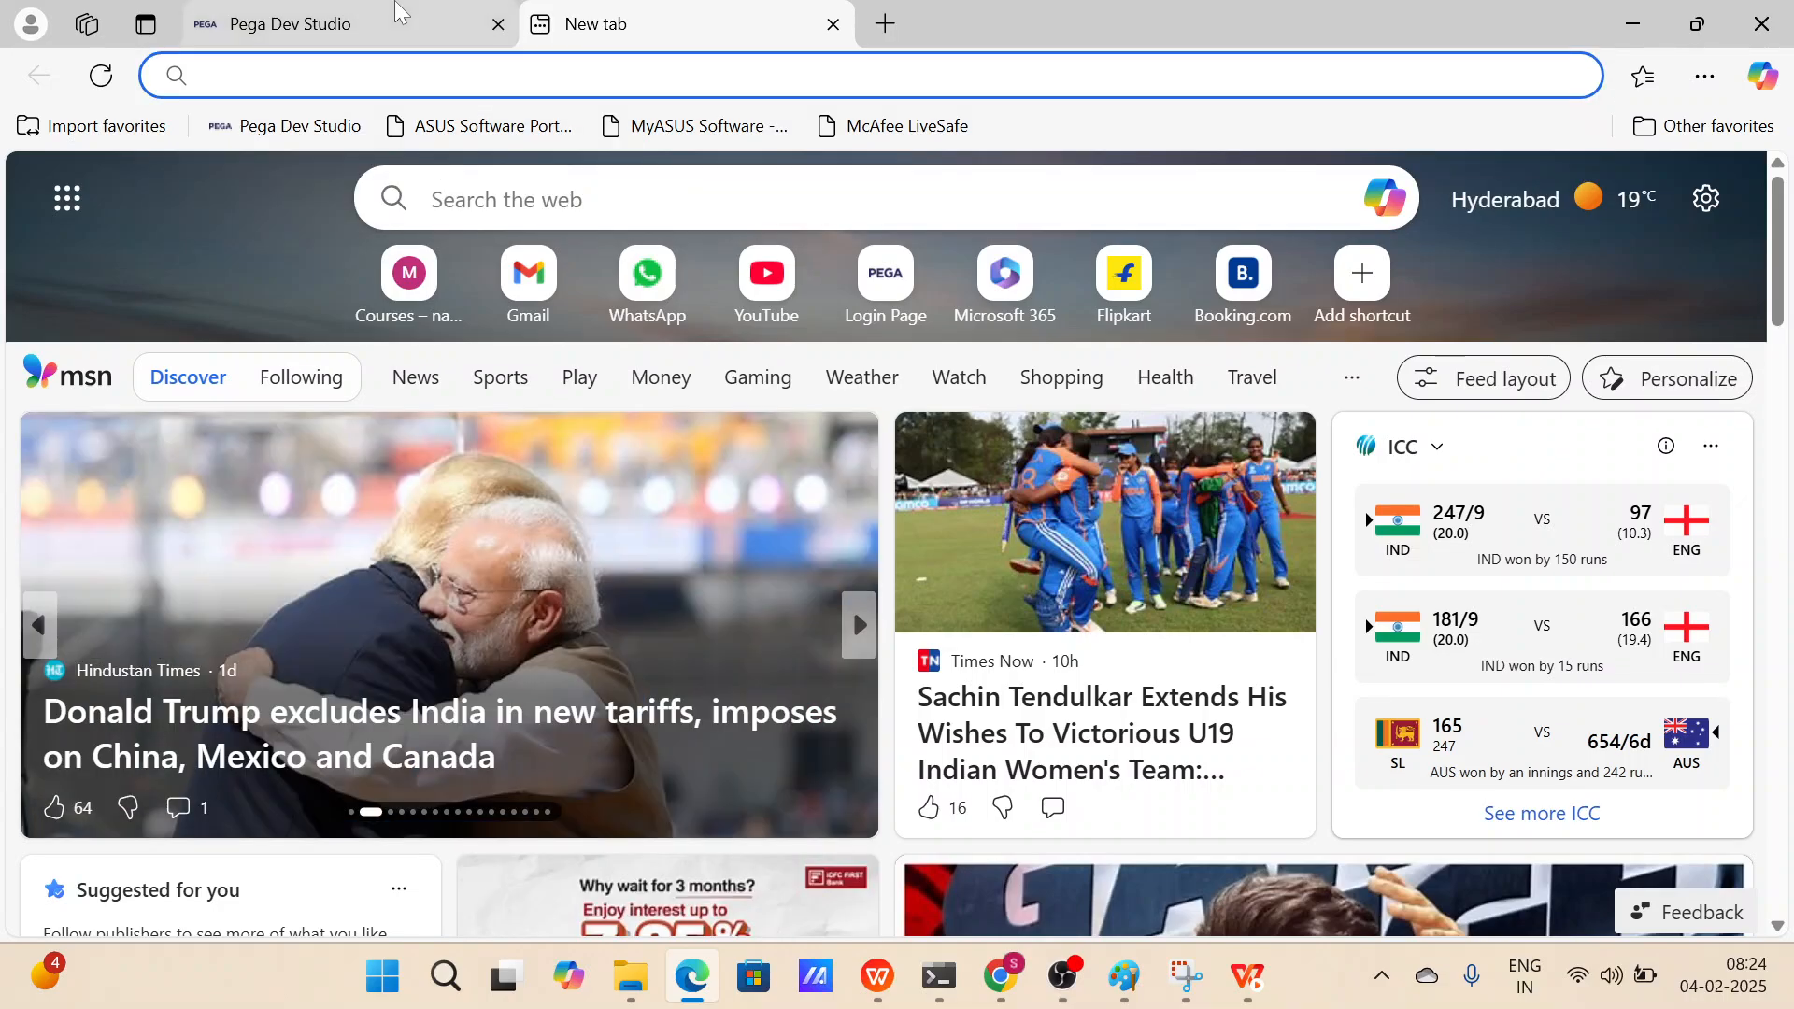
Copy the application URL alias again and open it in the new browser tab.
left_click(394, 9)
triple_click(394, 712)
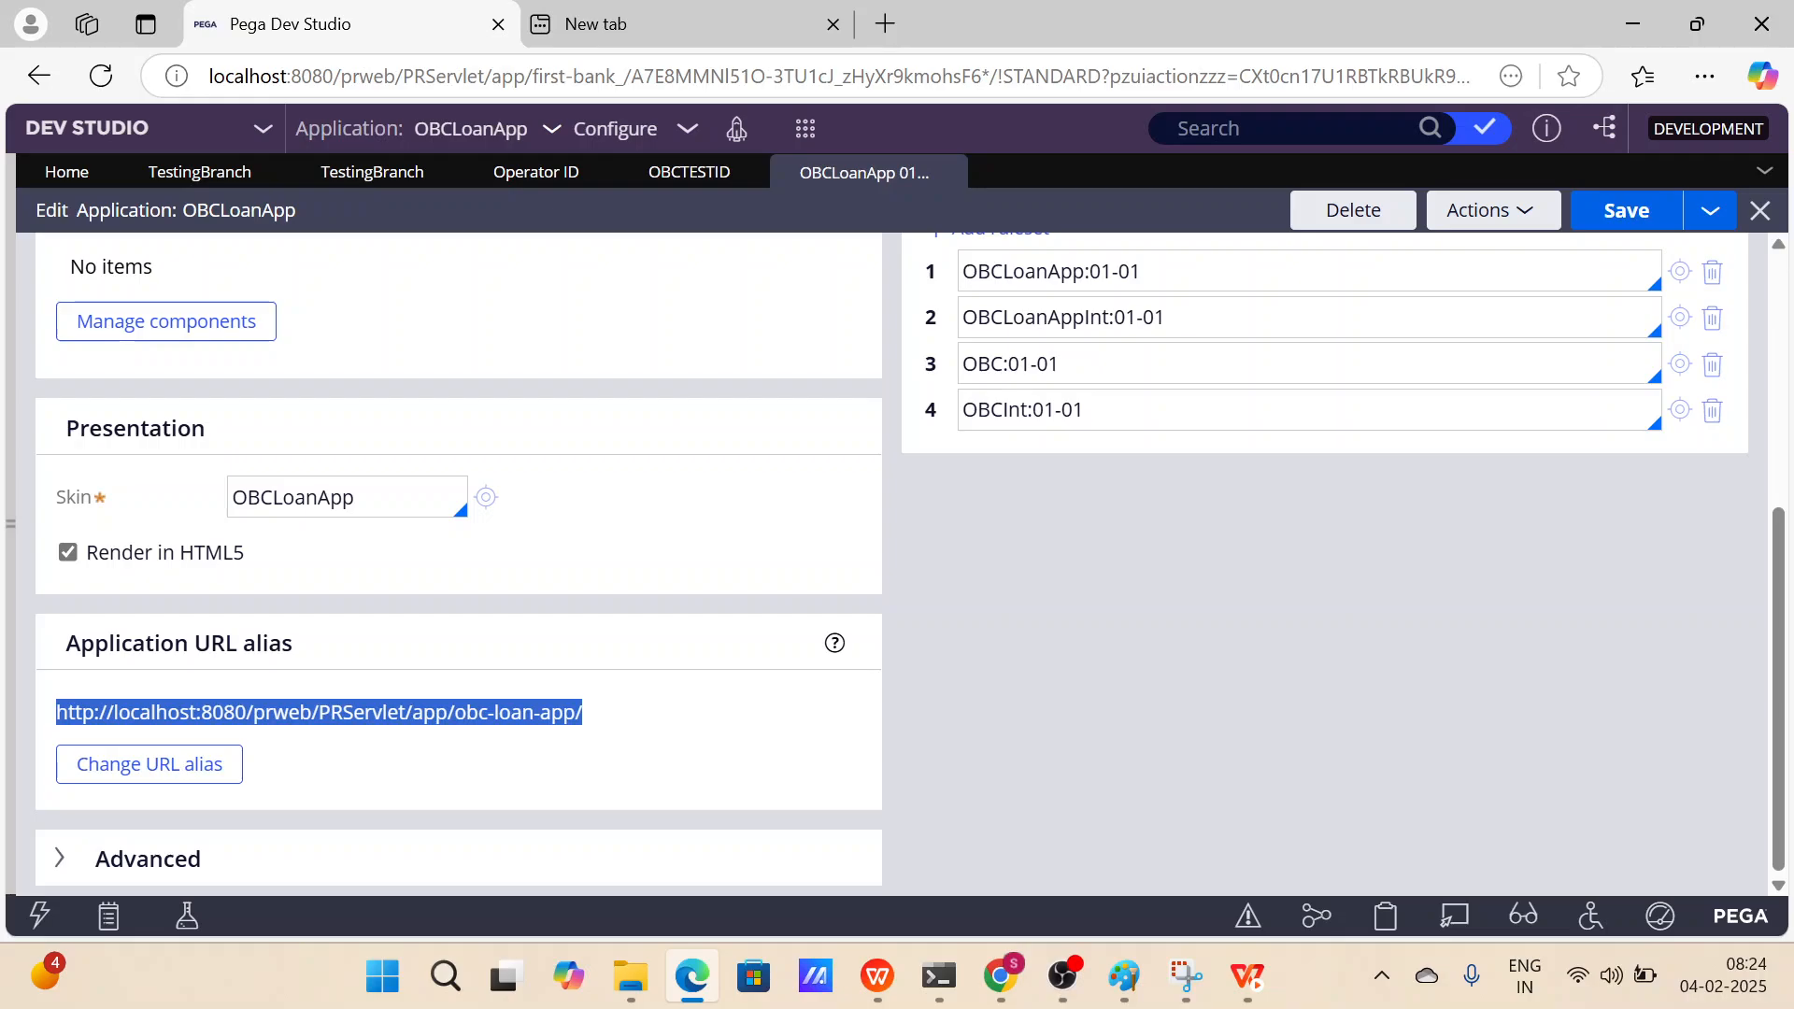
left_click(402, 710)
triple_click(407, 712)
right_click(406, 714)
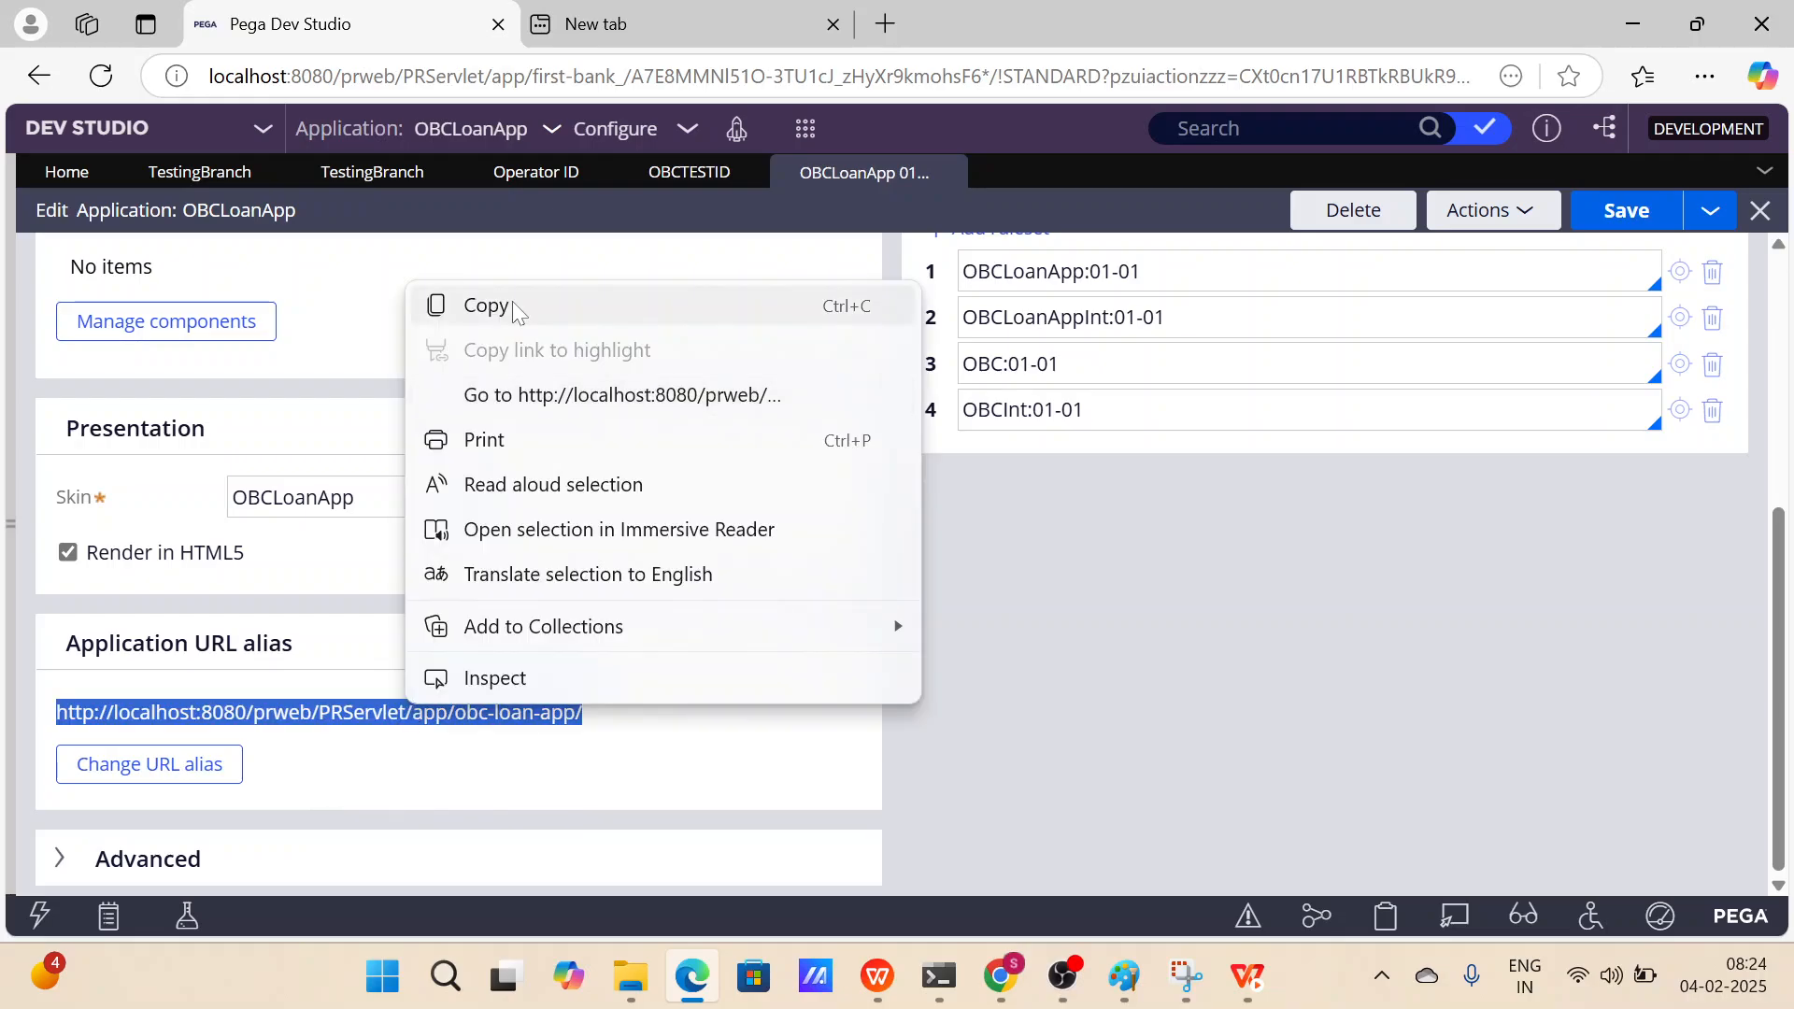
left_click(512, 301)
left_click(654, 35)
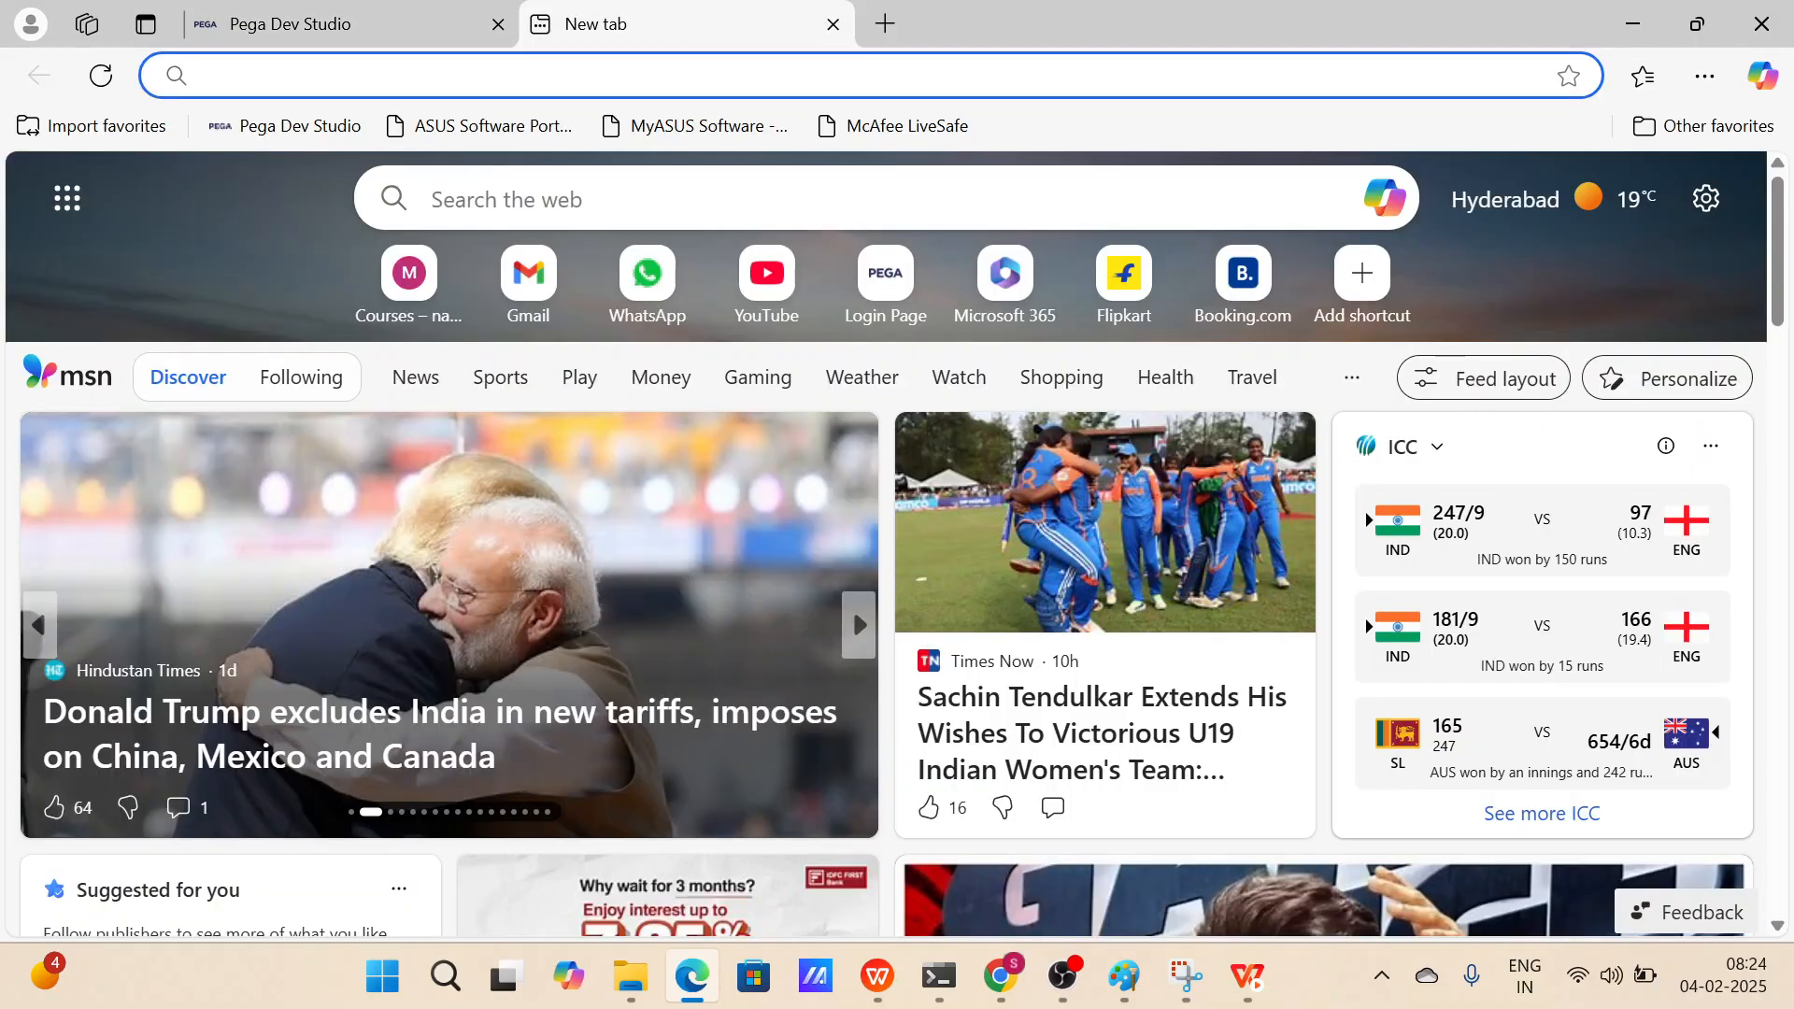
key("ctrl+v")
key("Return")
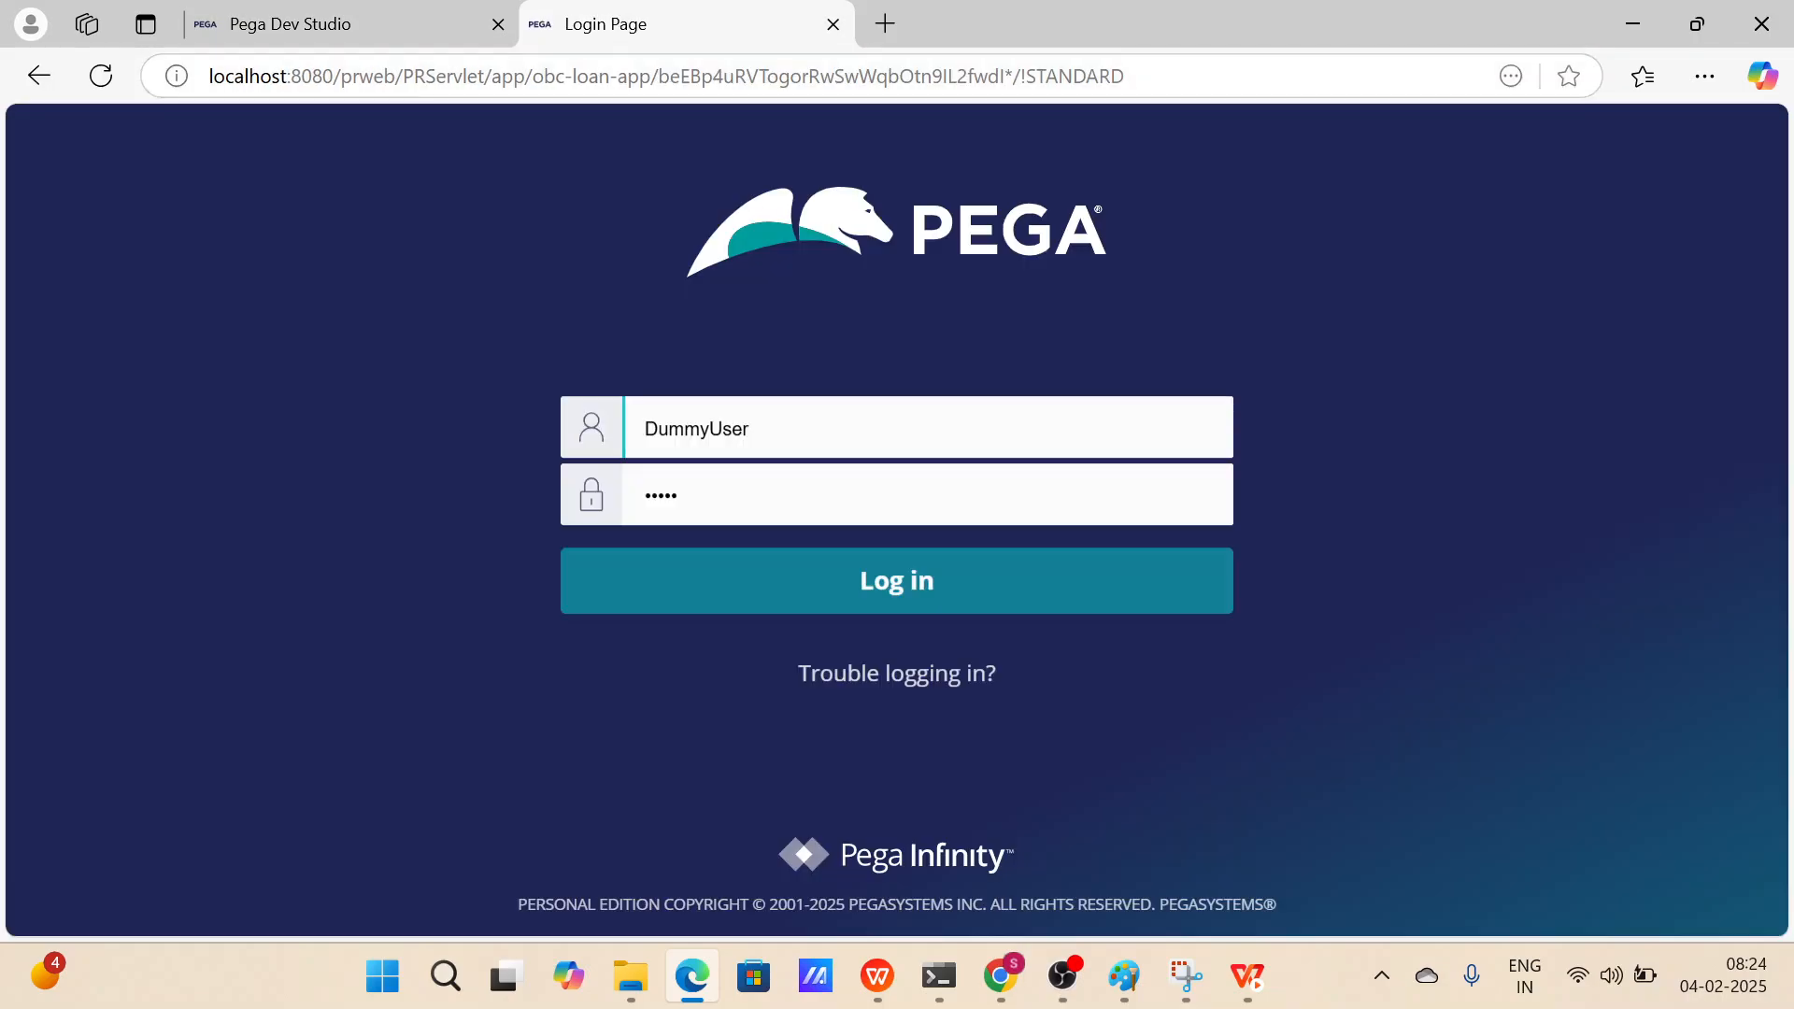
Replace the login user name with OBCTestID from the clipboard history and log in.
left_click(757, 429)
key("ctrl+a")
key("BackSpace")
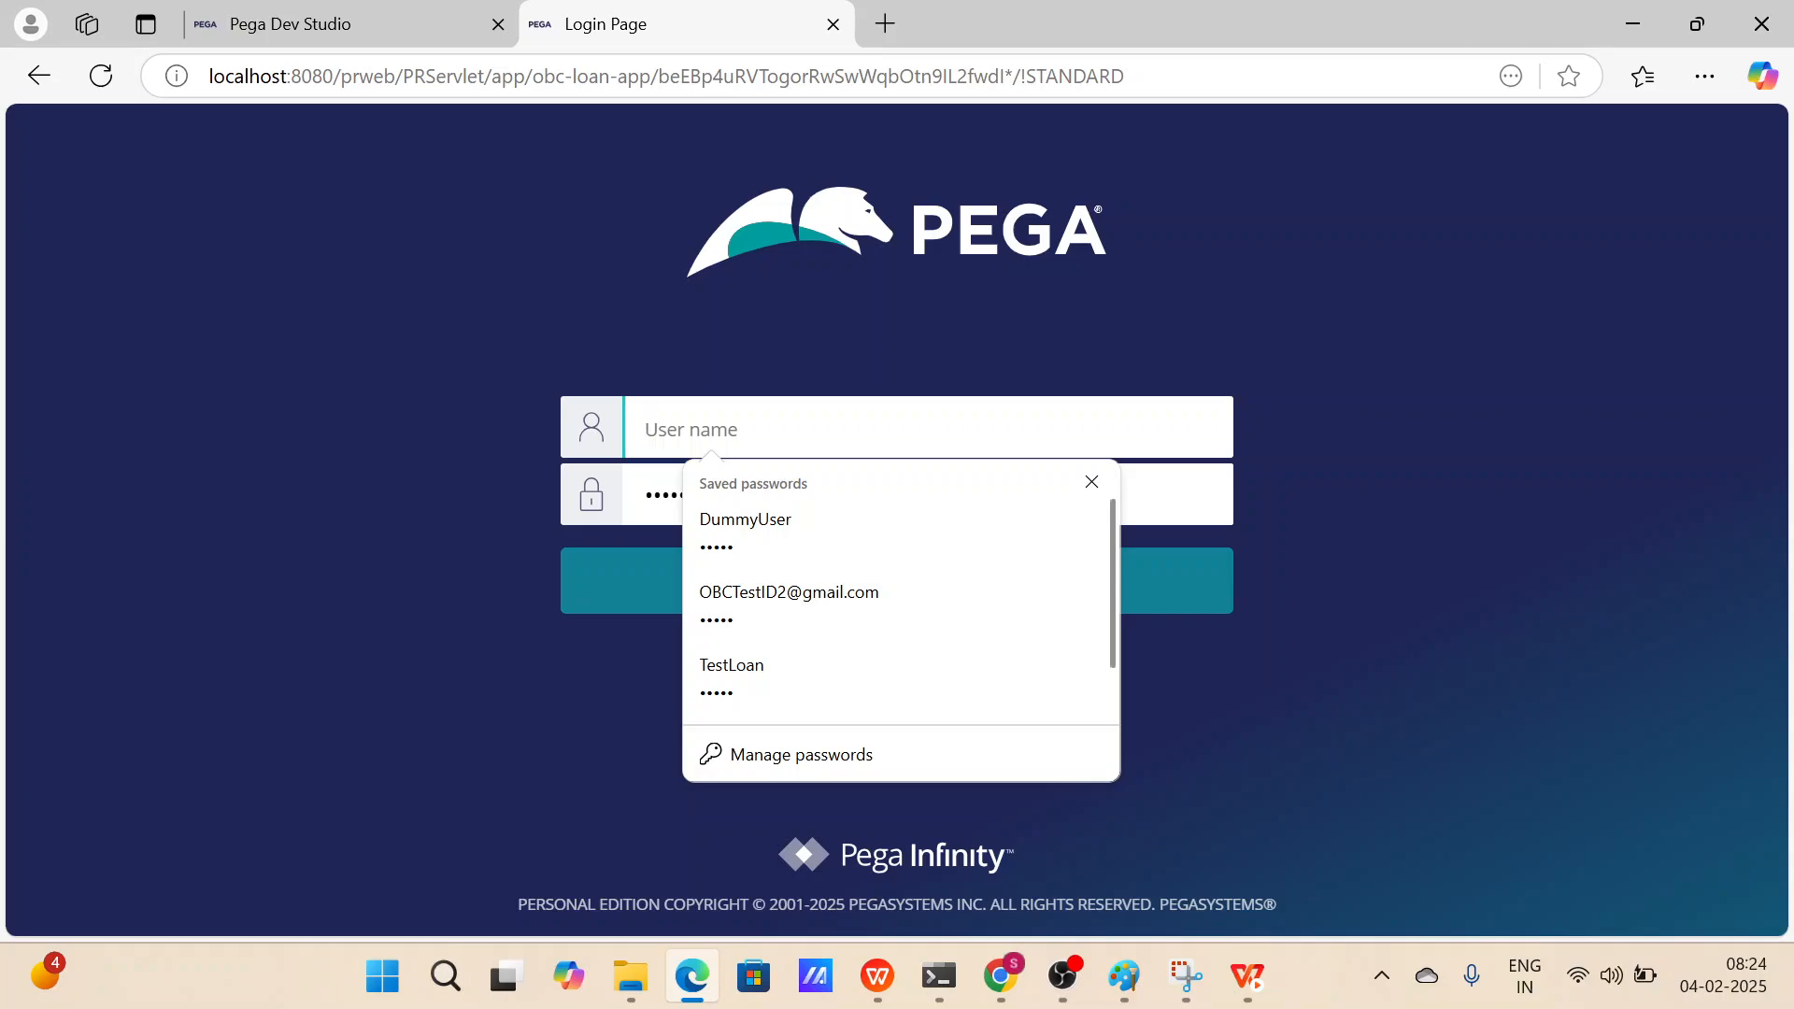
key("super+v")
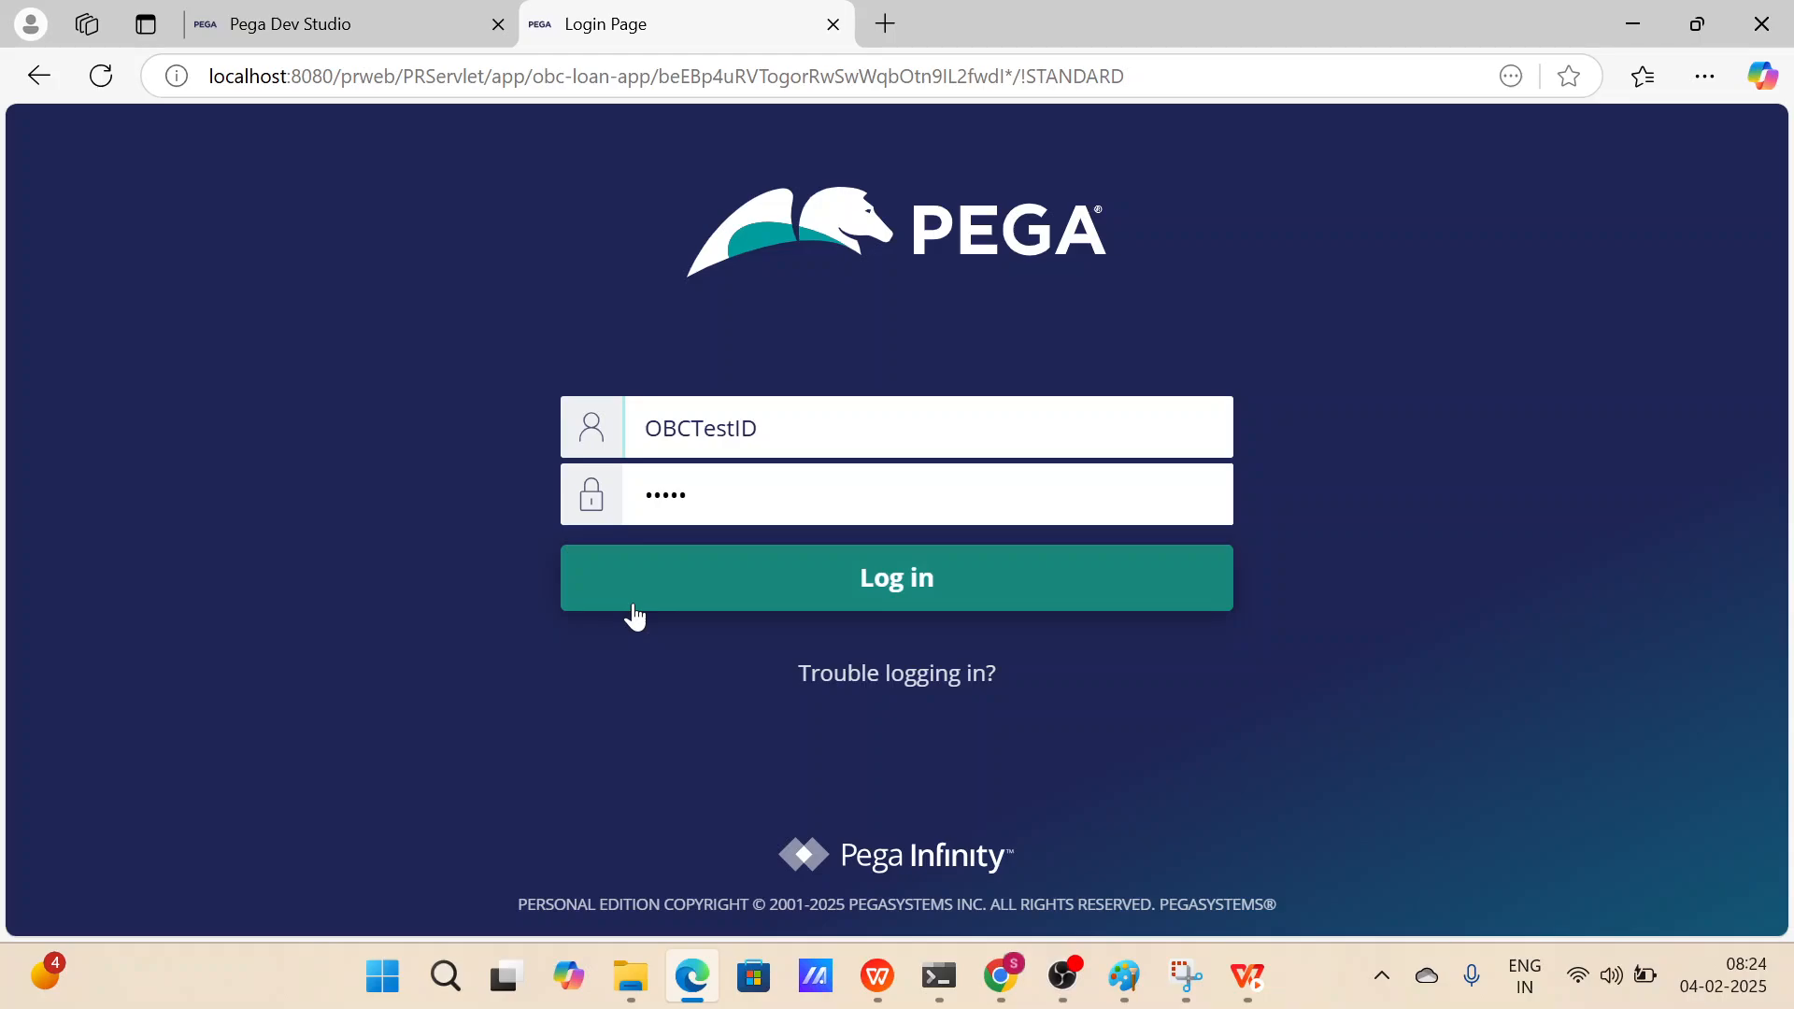
left_click(633, 606)
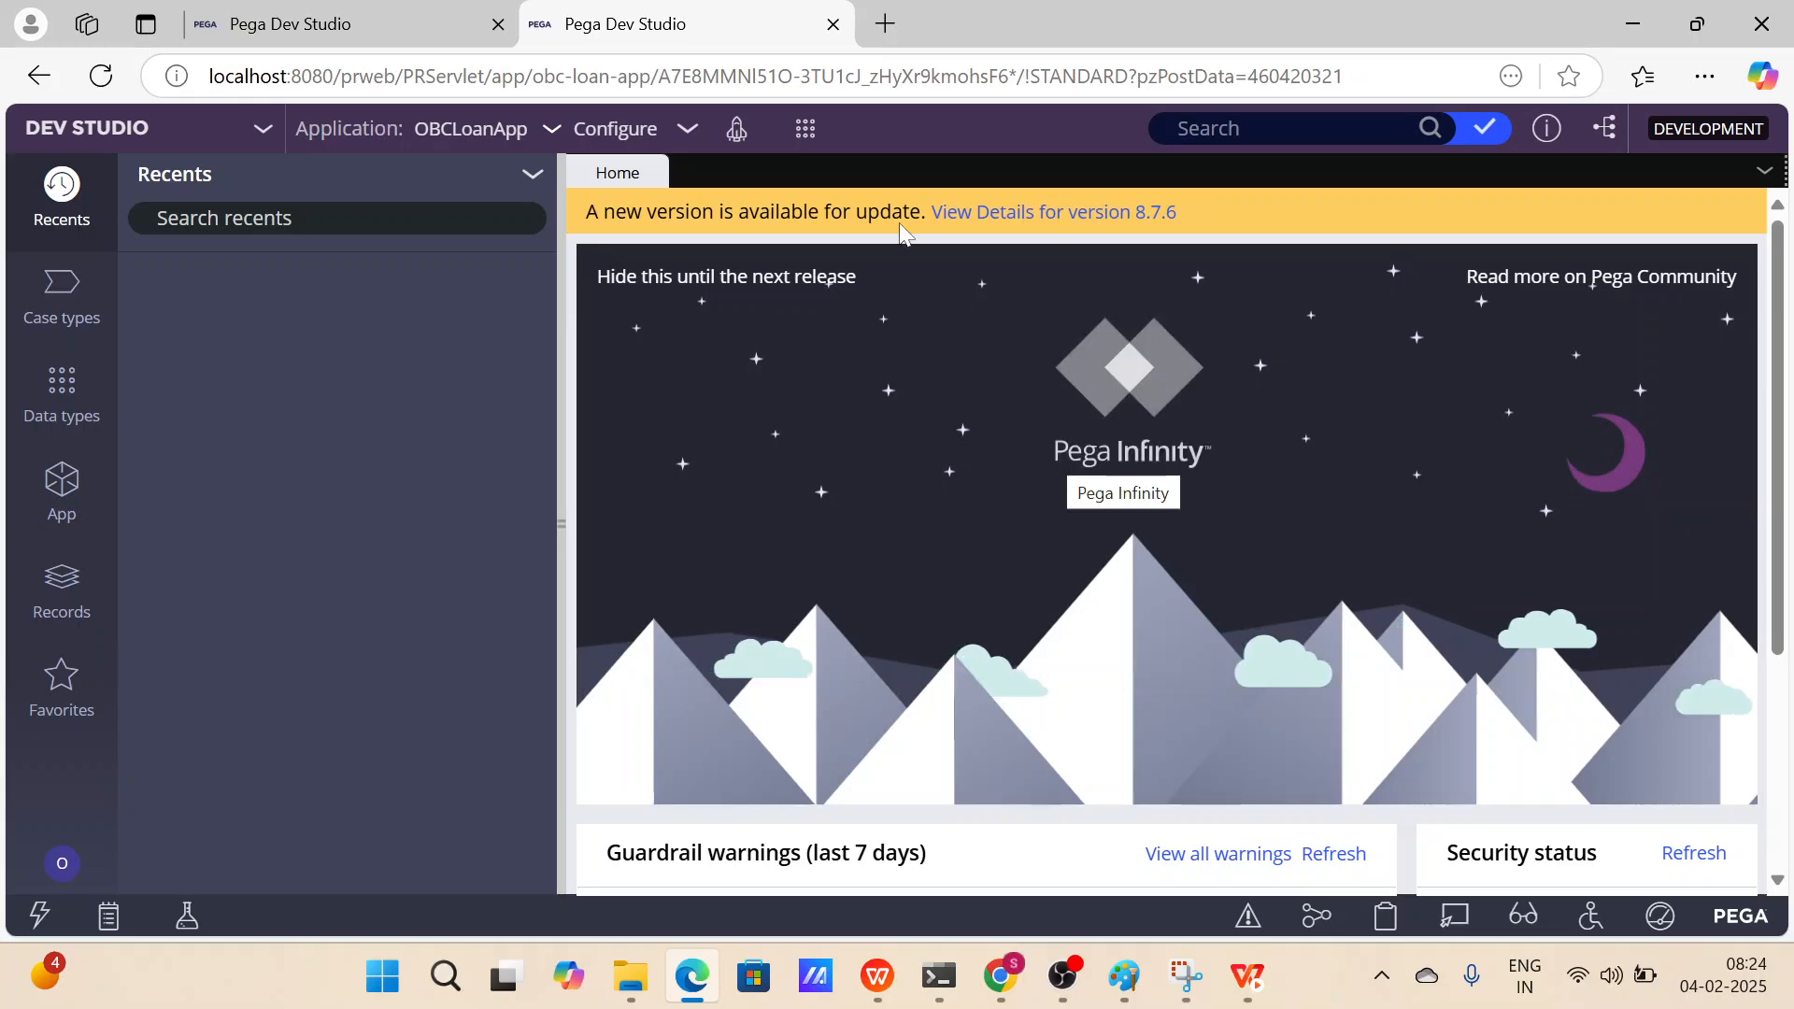
Compare both sessions' open records and open the OBCLoanApp application definition in the OBCTestID session.
left_click(465, 32)
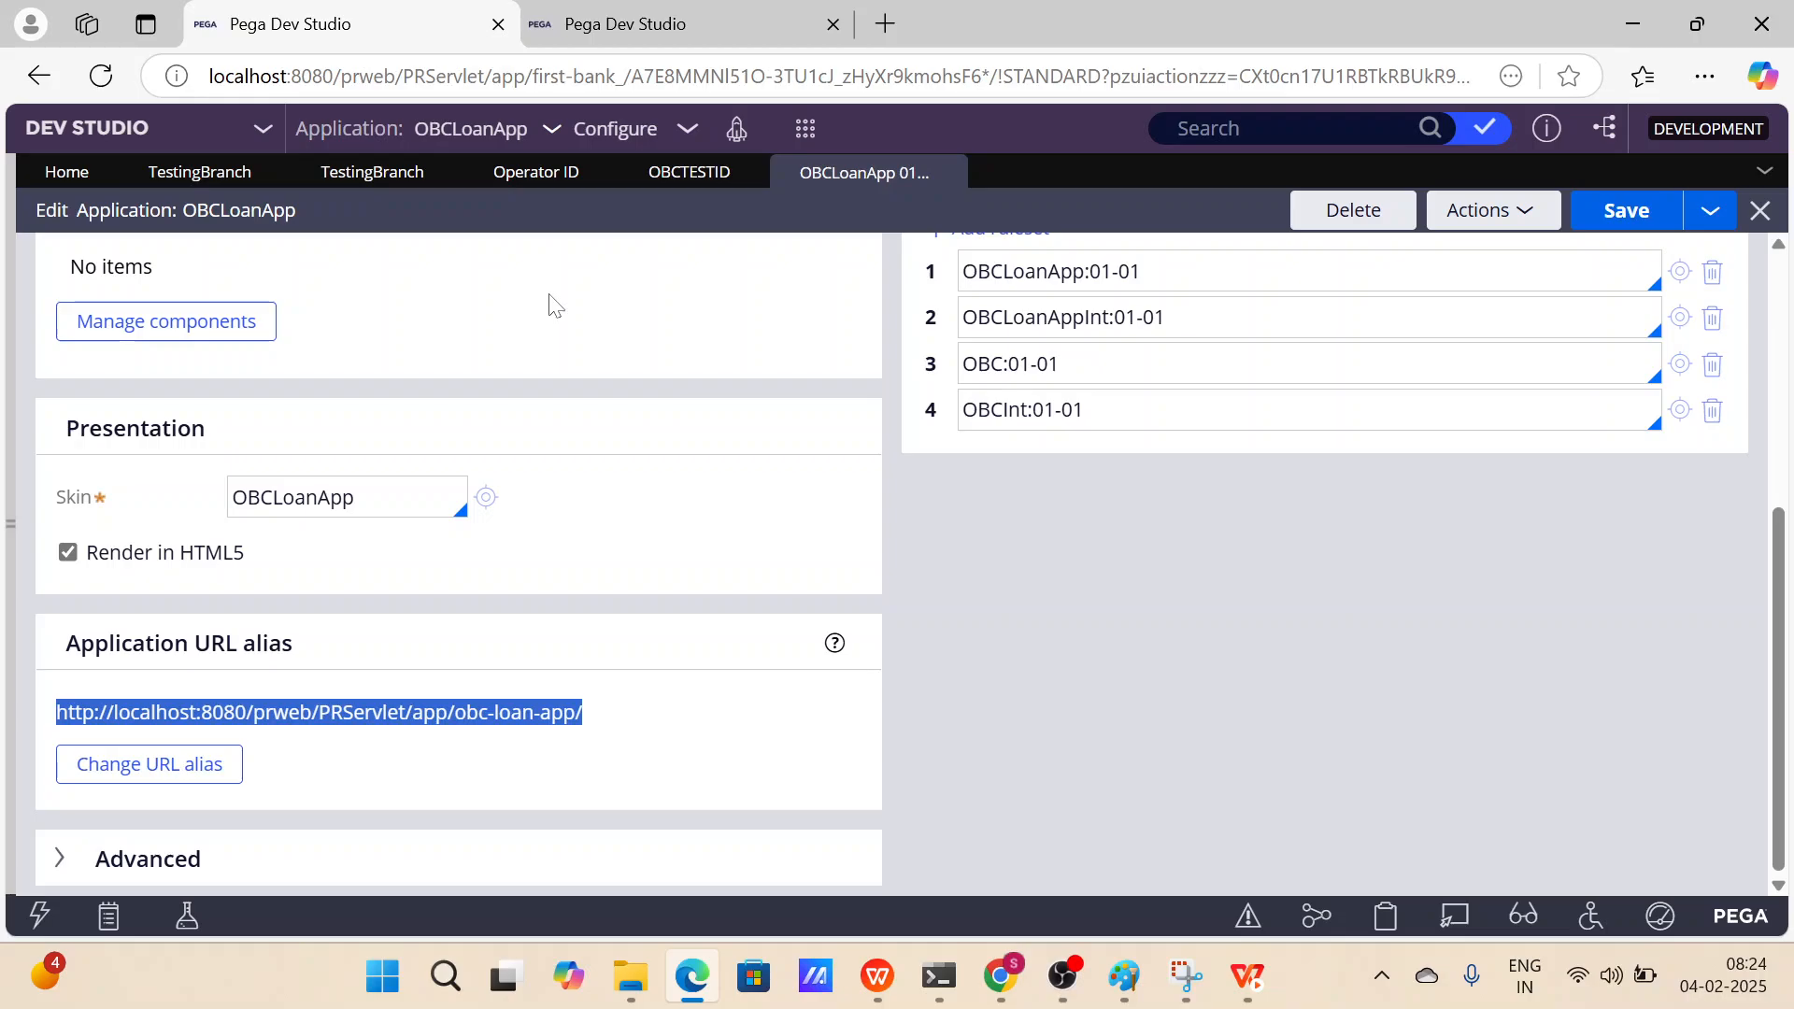
scroll(14, 430, "up", 6)
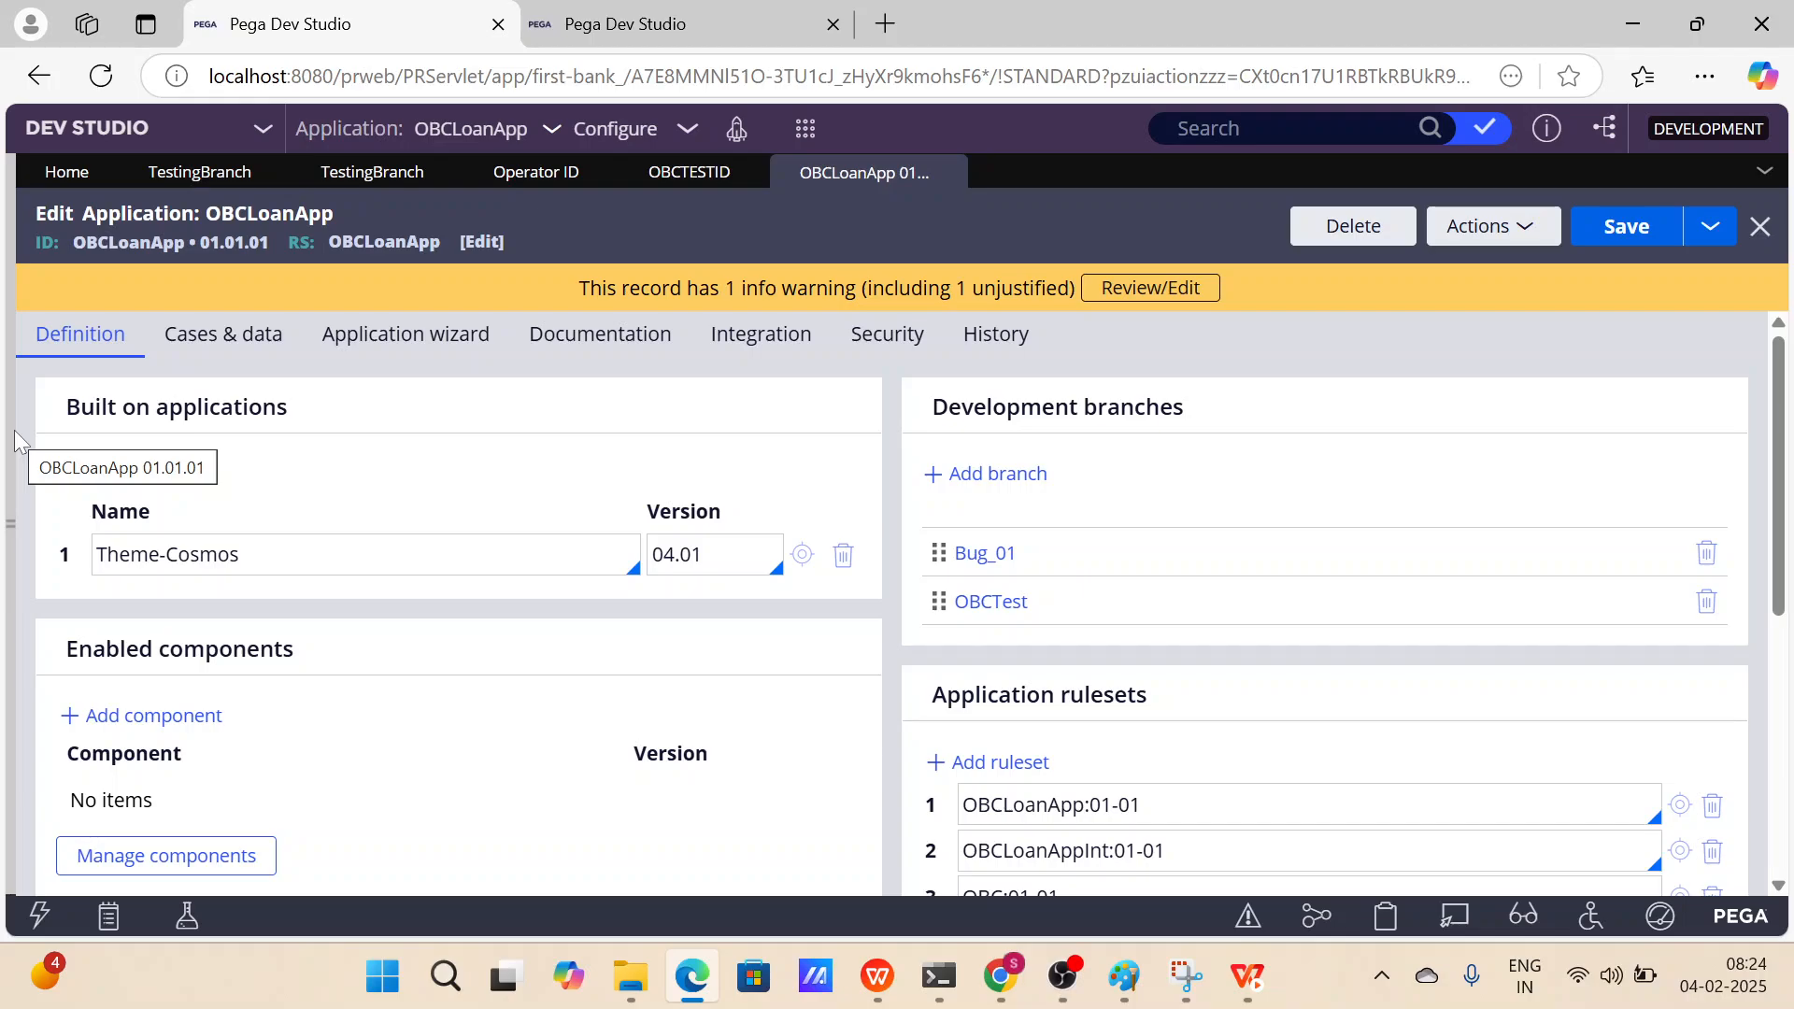
left_click(701, 175)
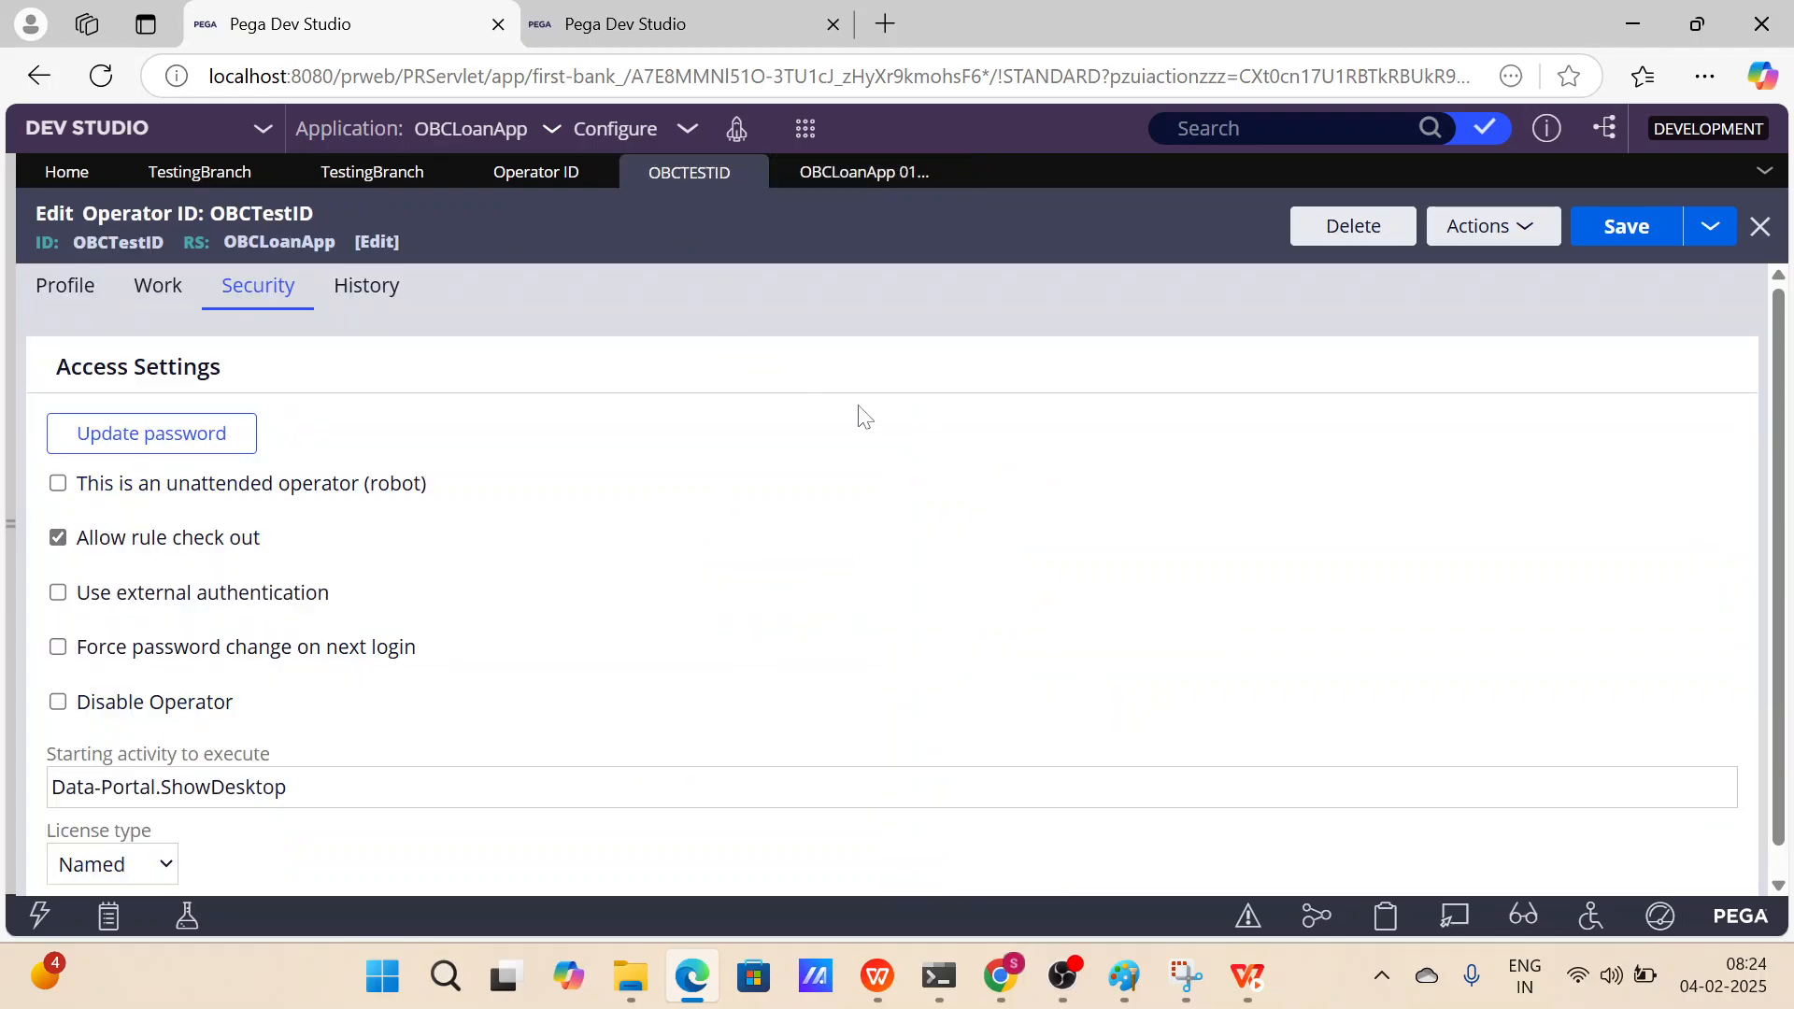
left_click(714, 42)
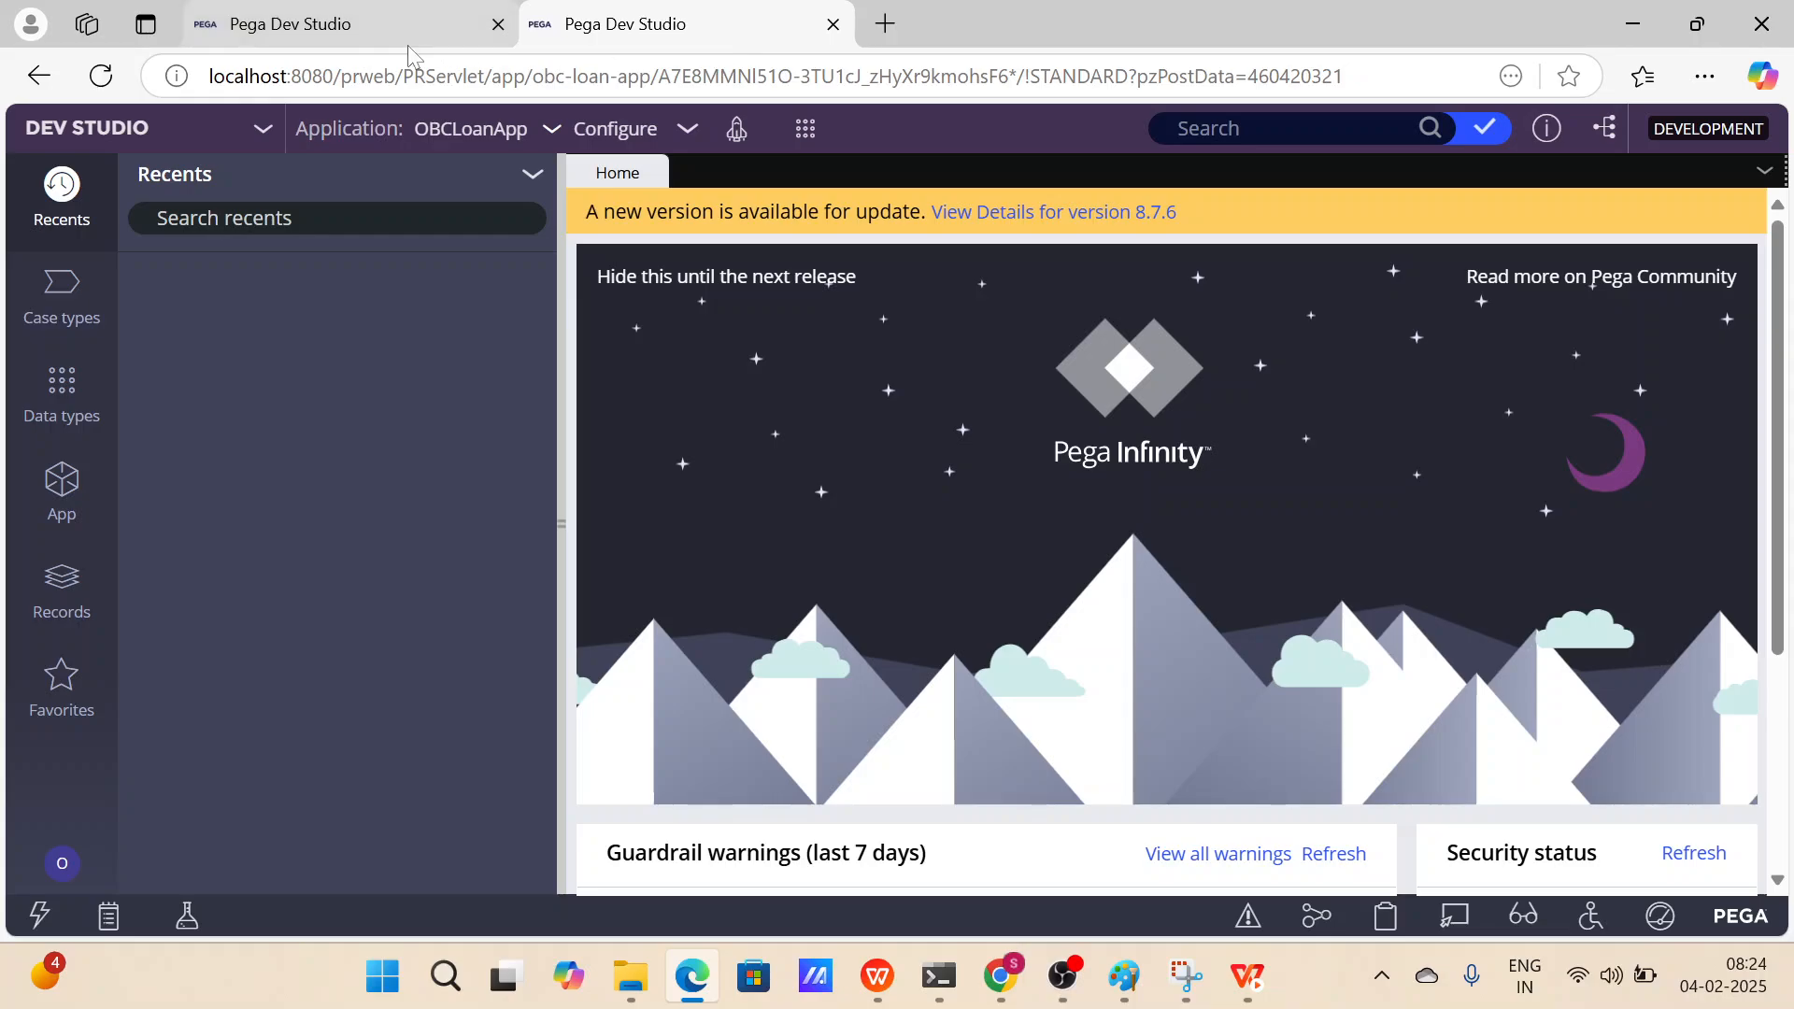
left_click(491, 128)
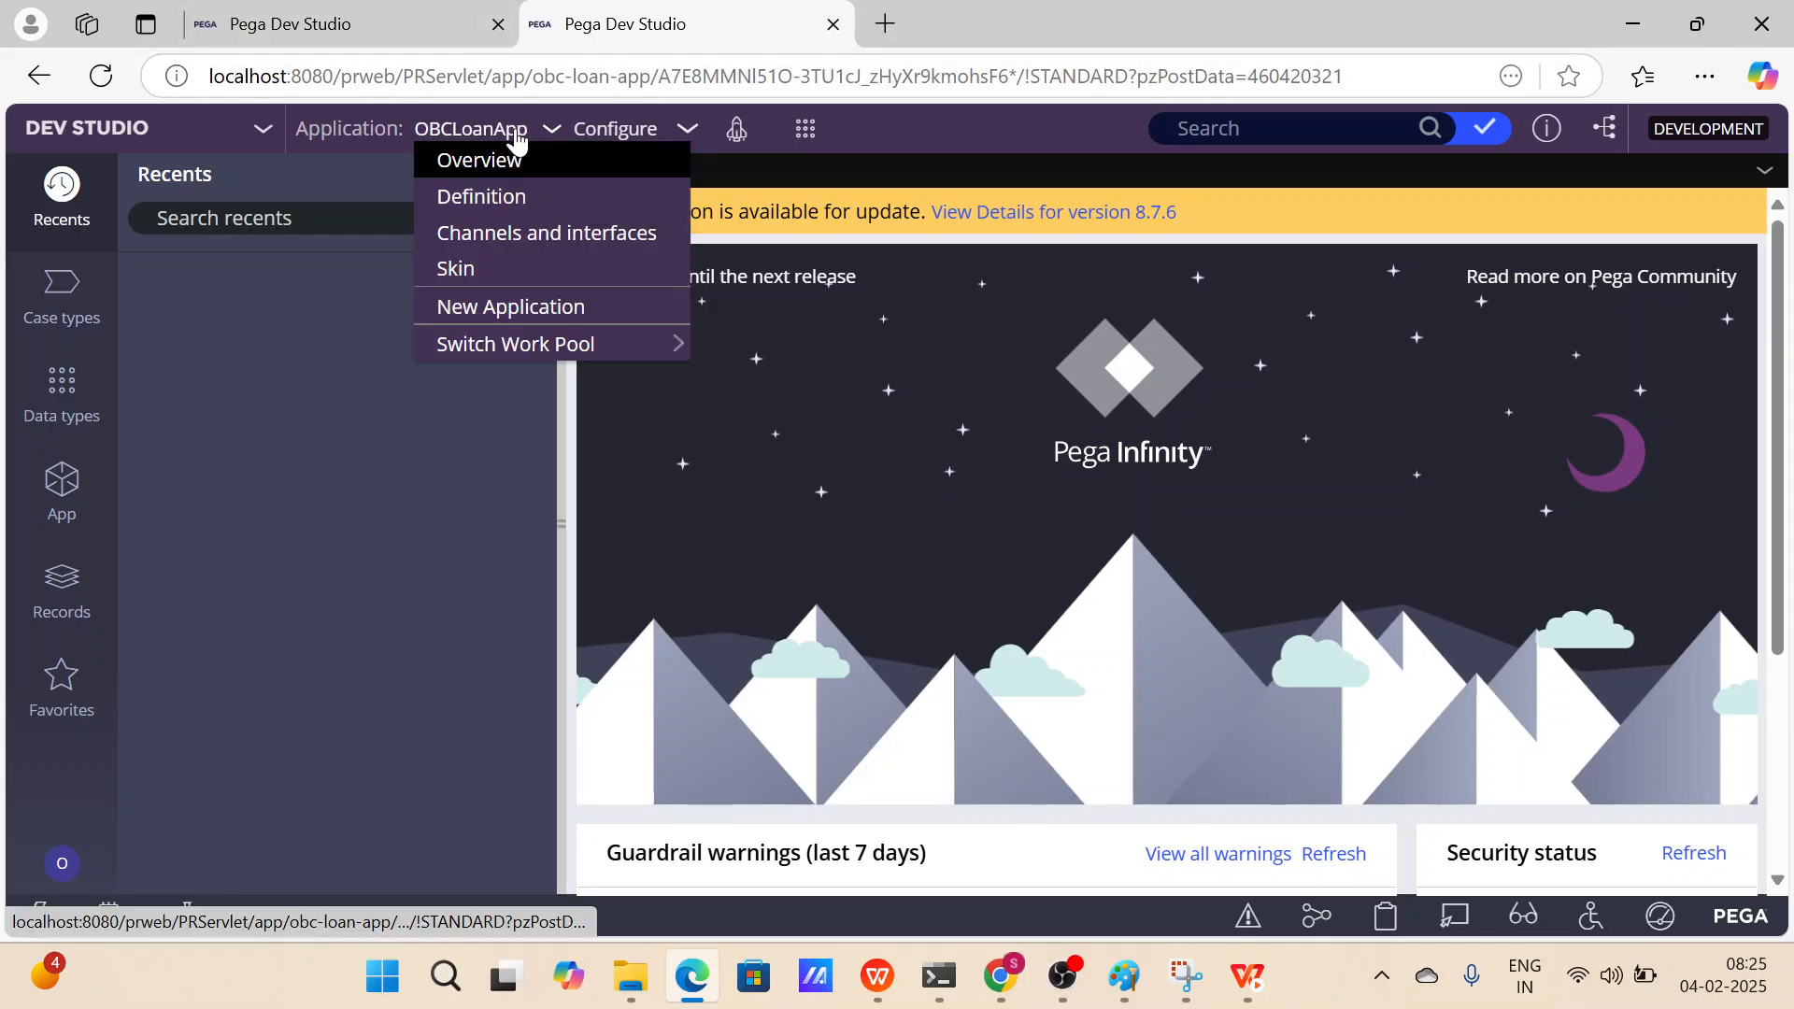
left_click(495, 190)
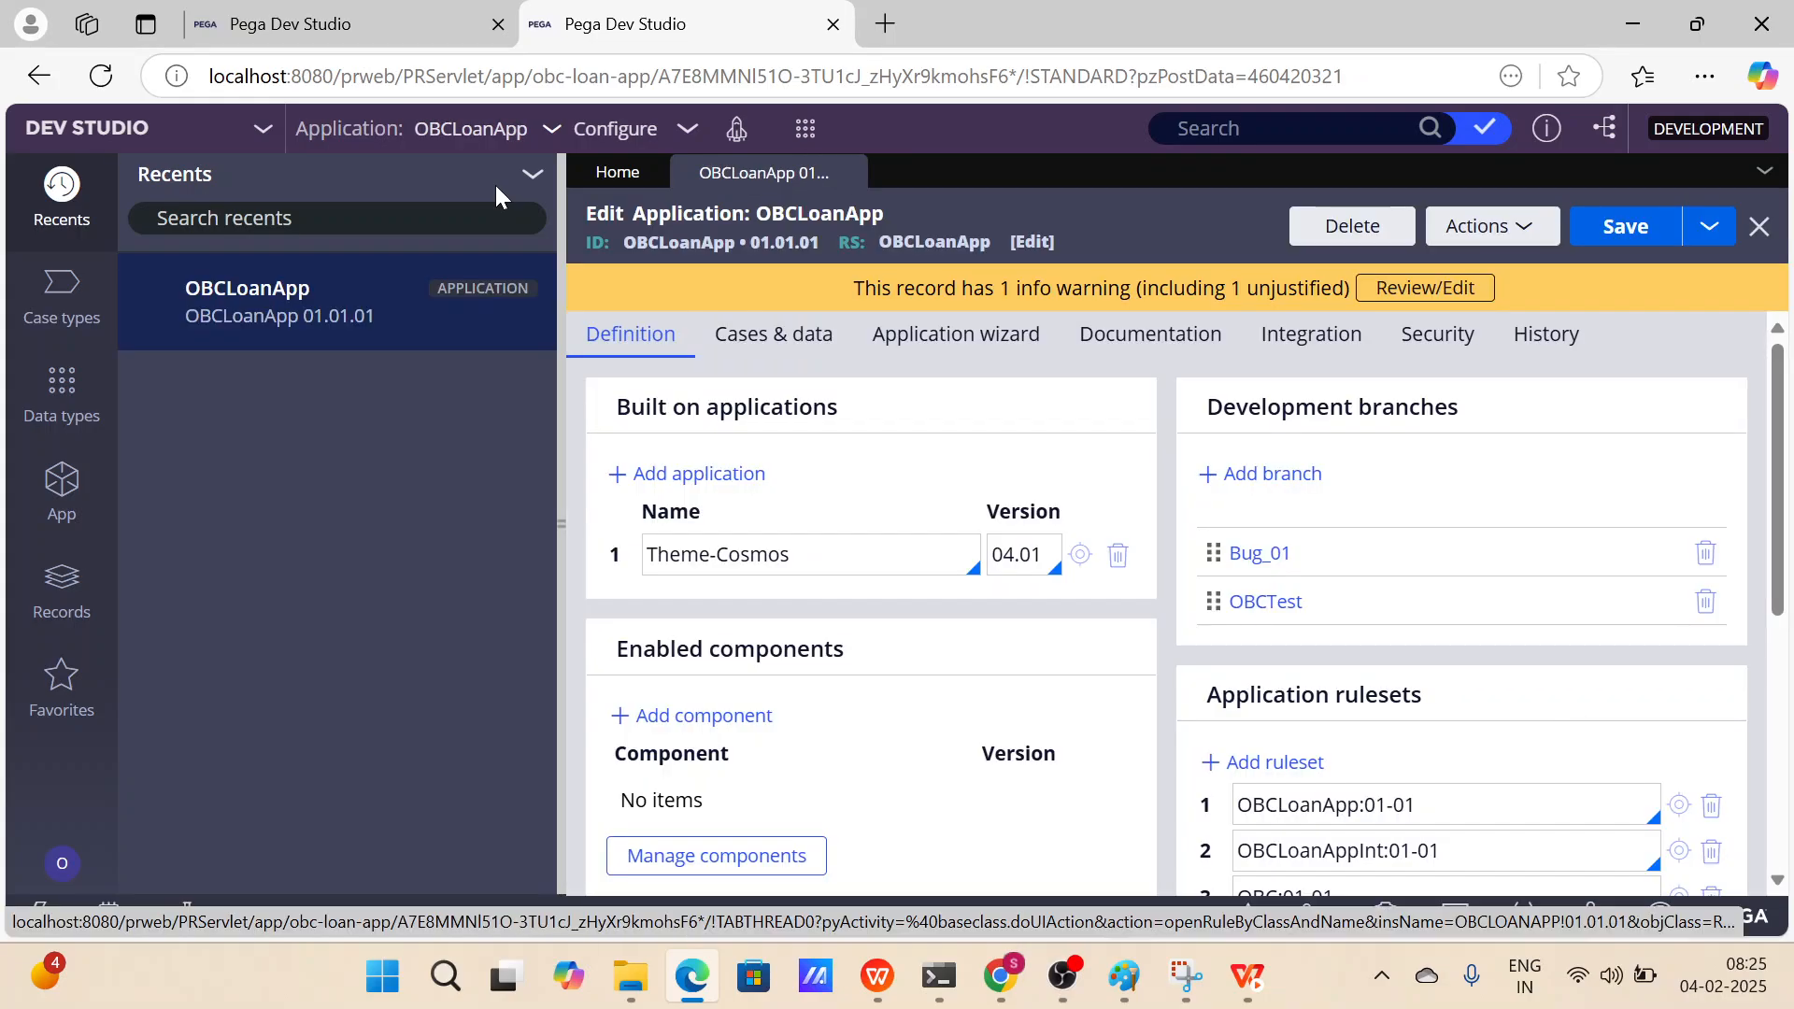
Open the logged-in operator's record and examine its access group and application.
left_click(61, 863)
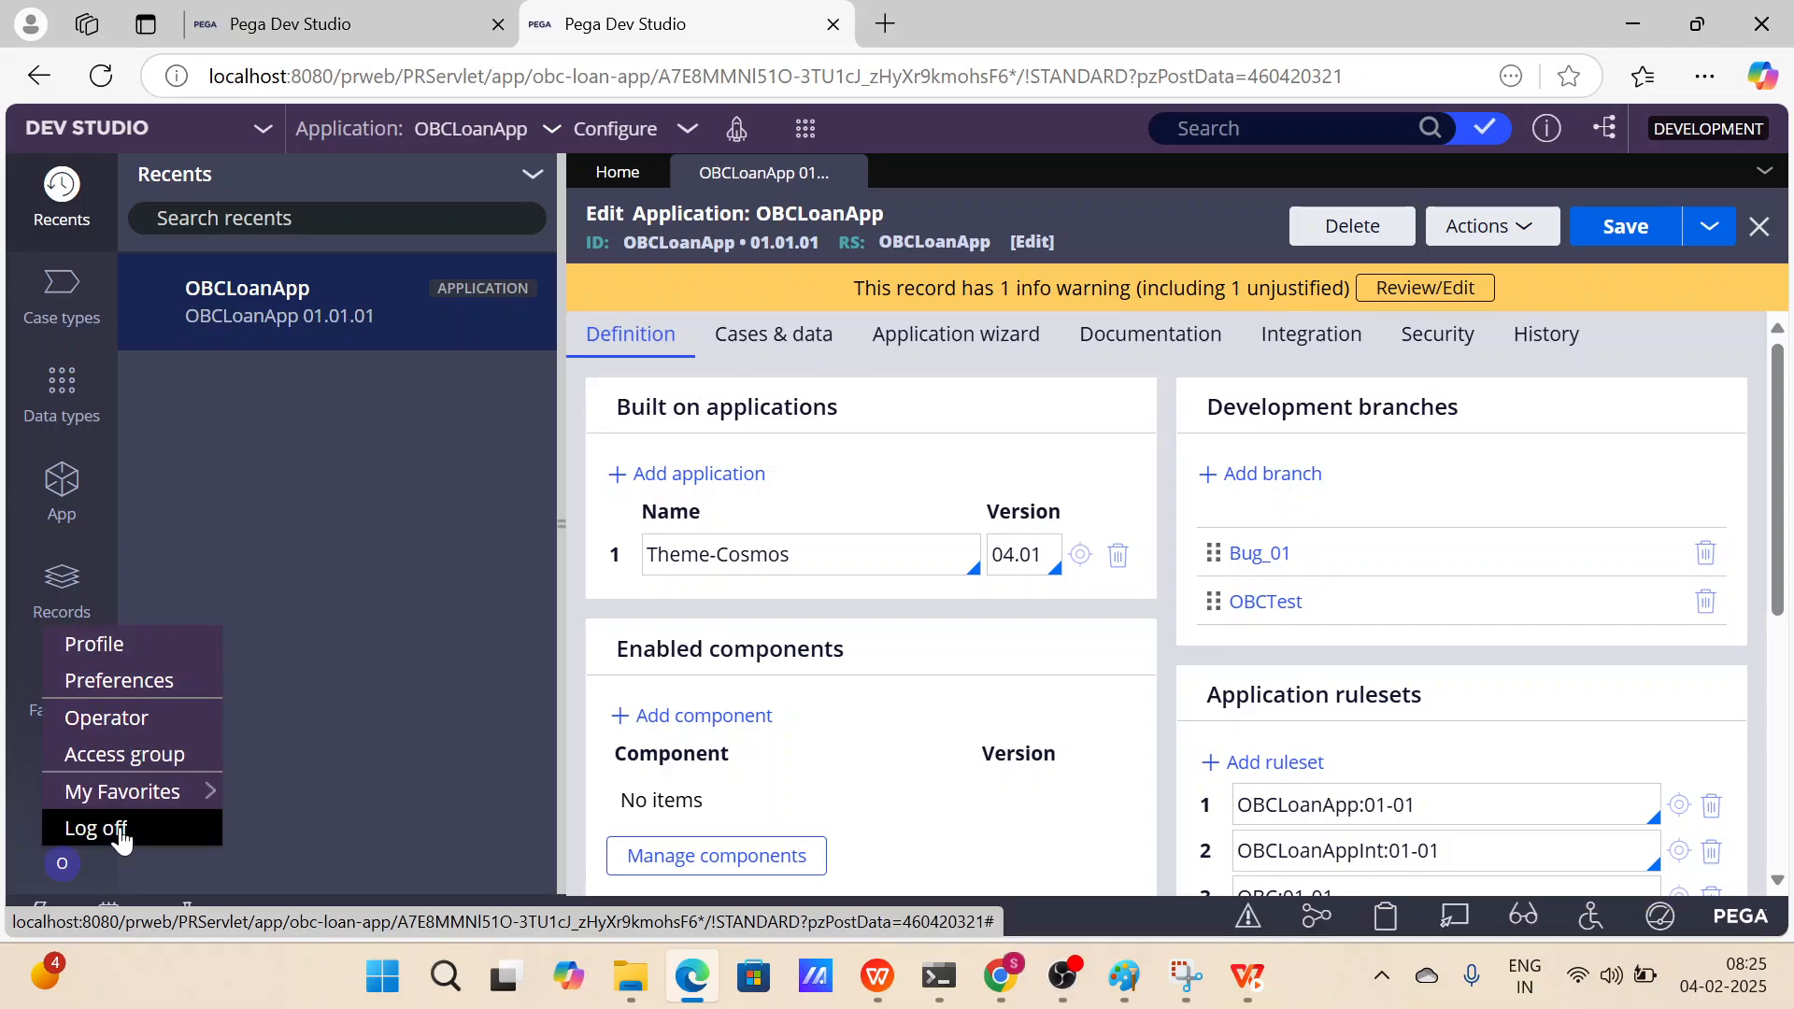
left_click(127, 733)
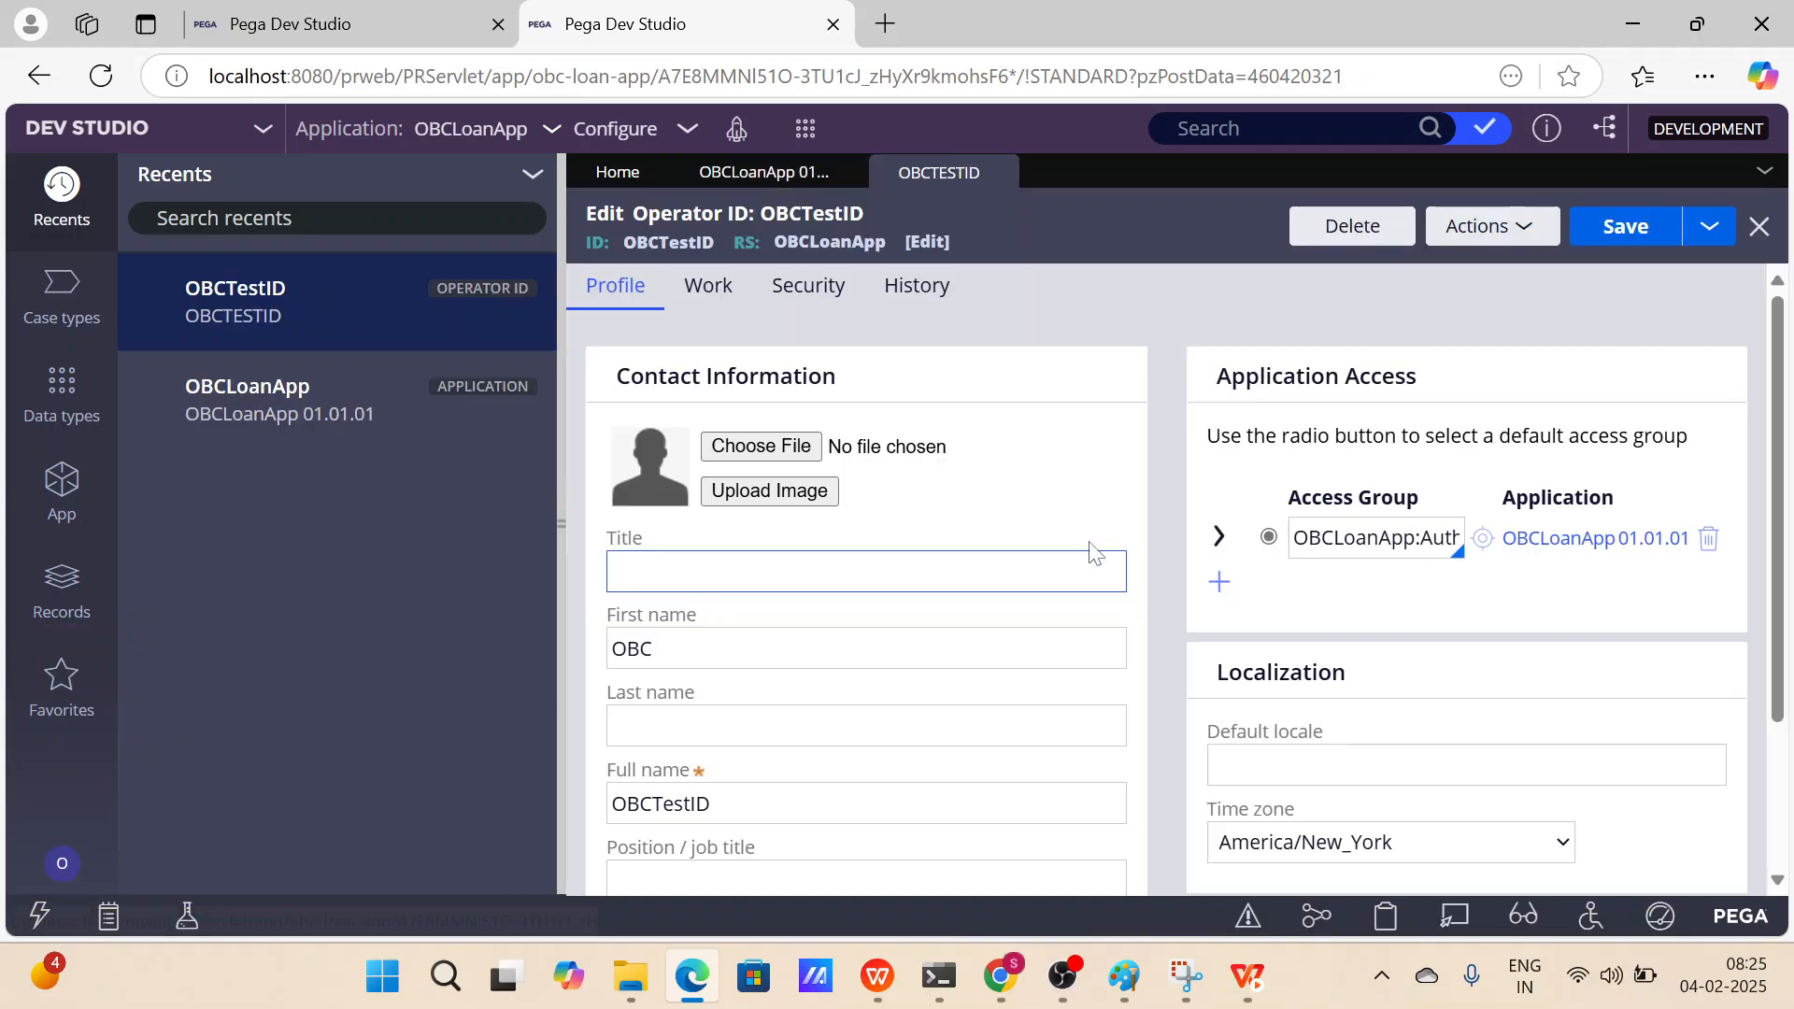
left_click(1346, 538)
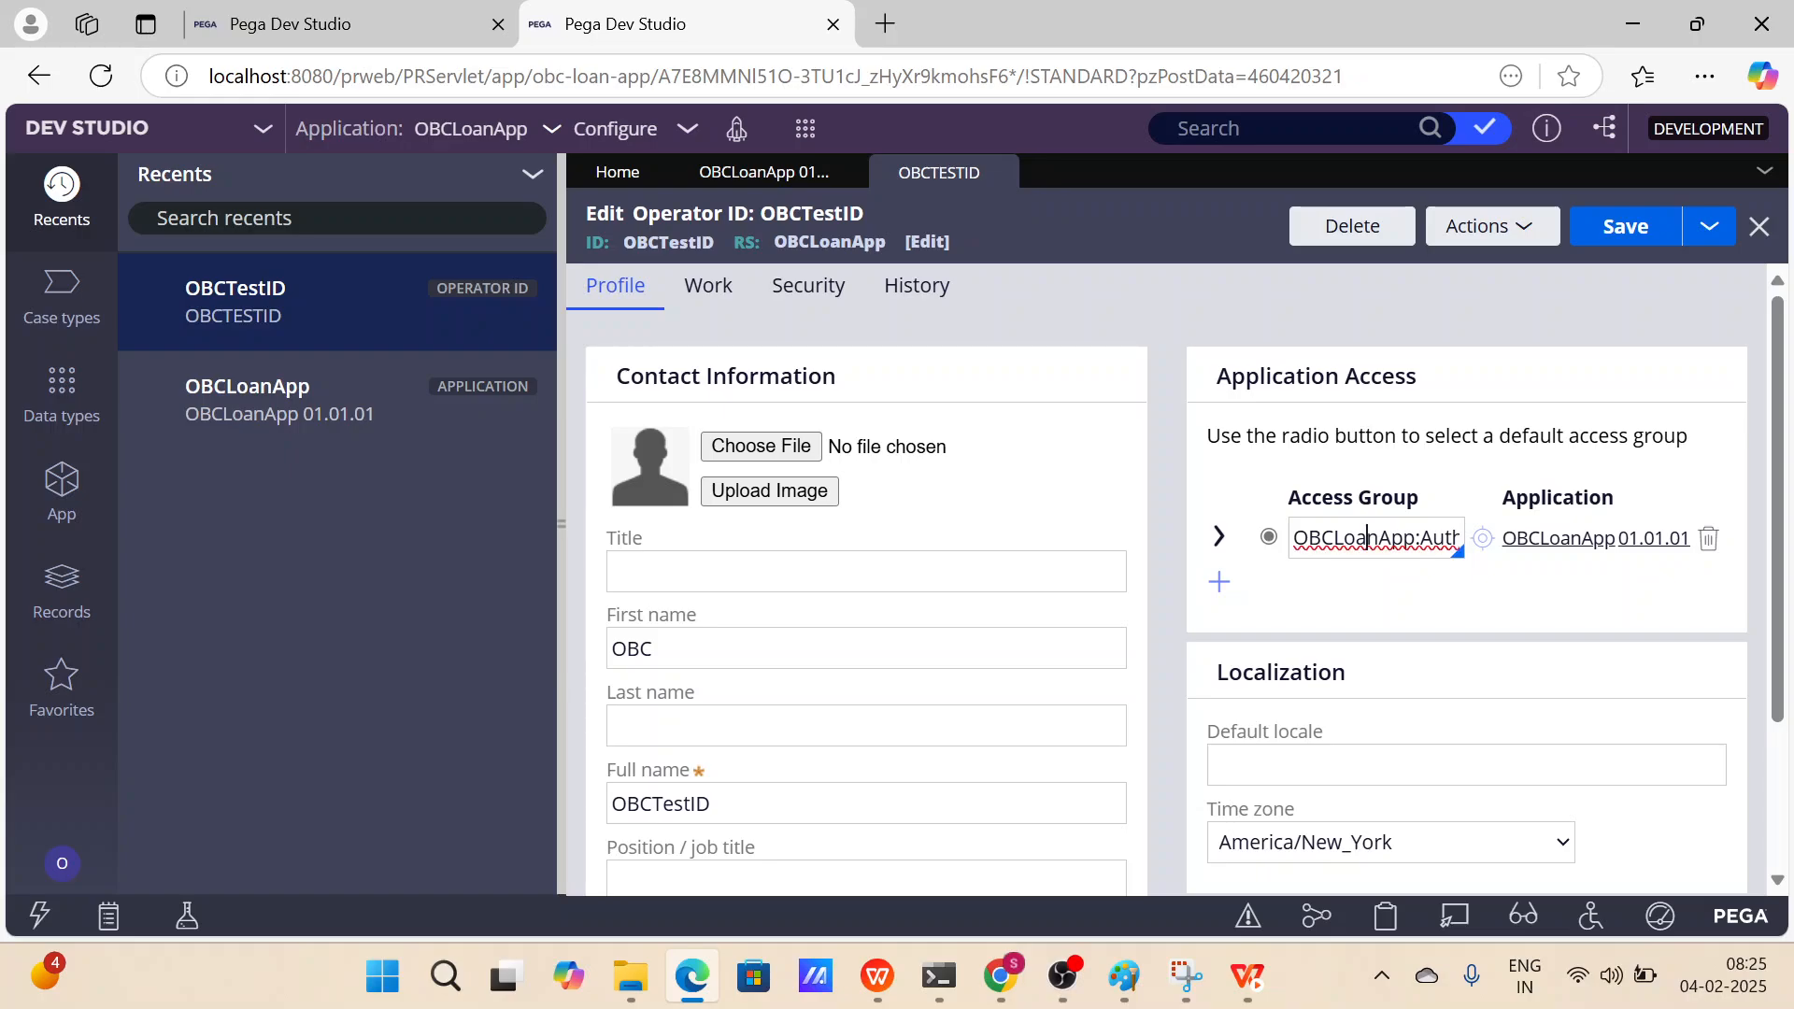
left_click(1695, 589)
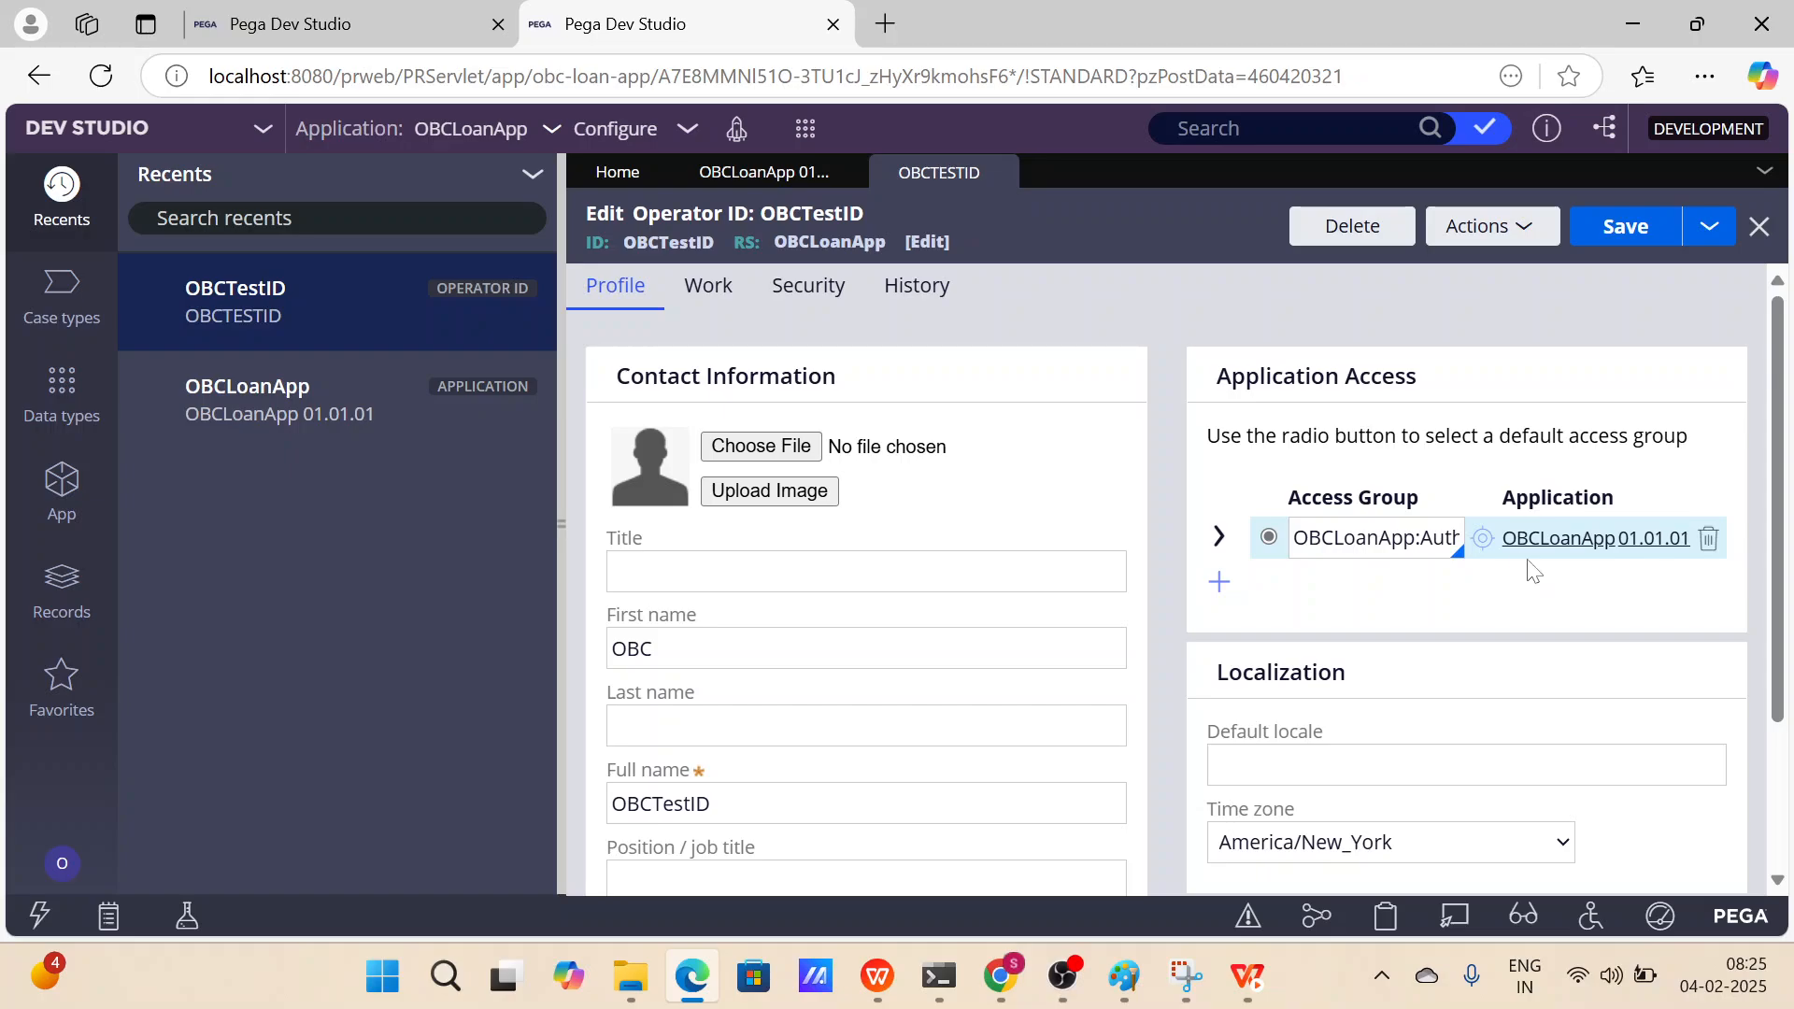
left_click(743, 175)
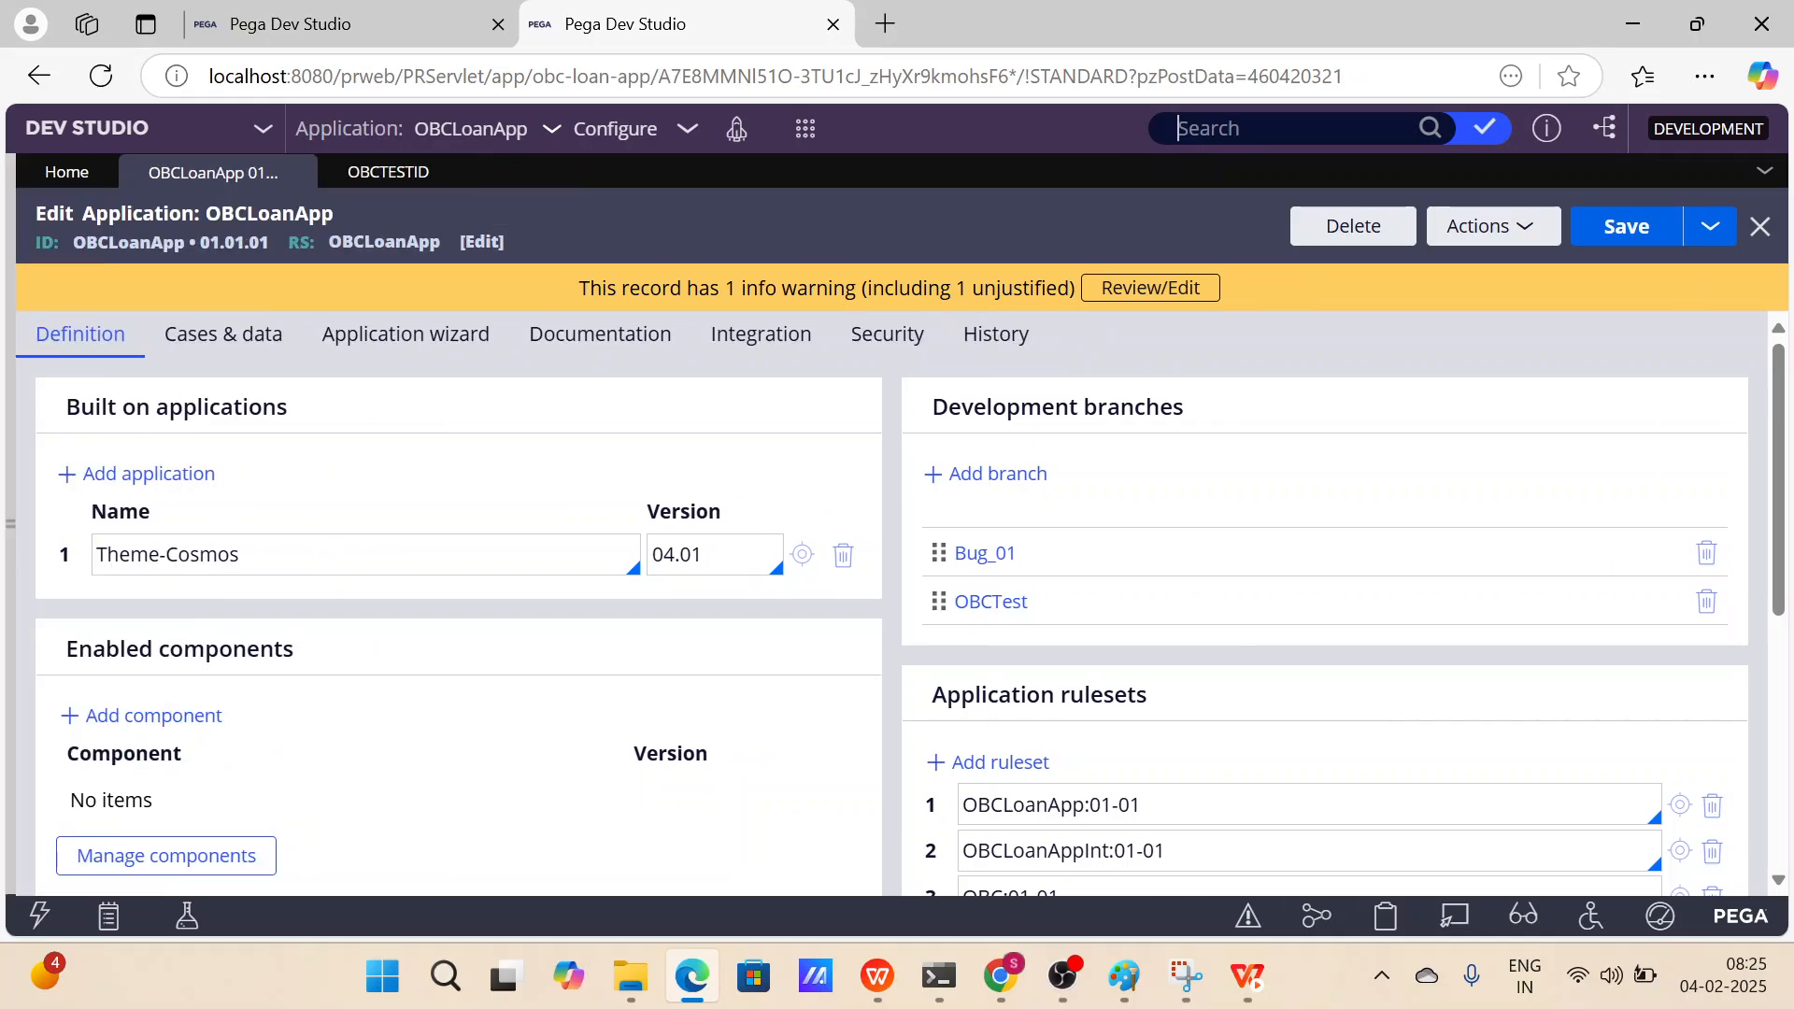
Search for TestingBranch using the clipboard history and open the When rule from the results.
left_click(1205, 128)
key("ctrl+v")
key("ctrl+a")
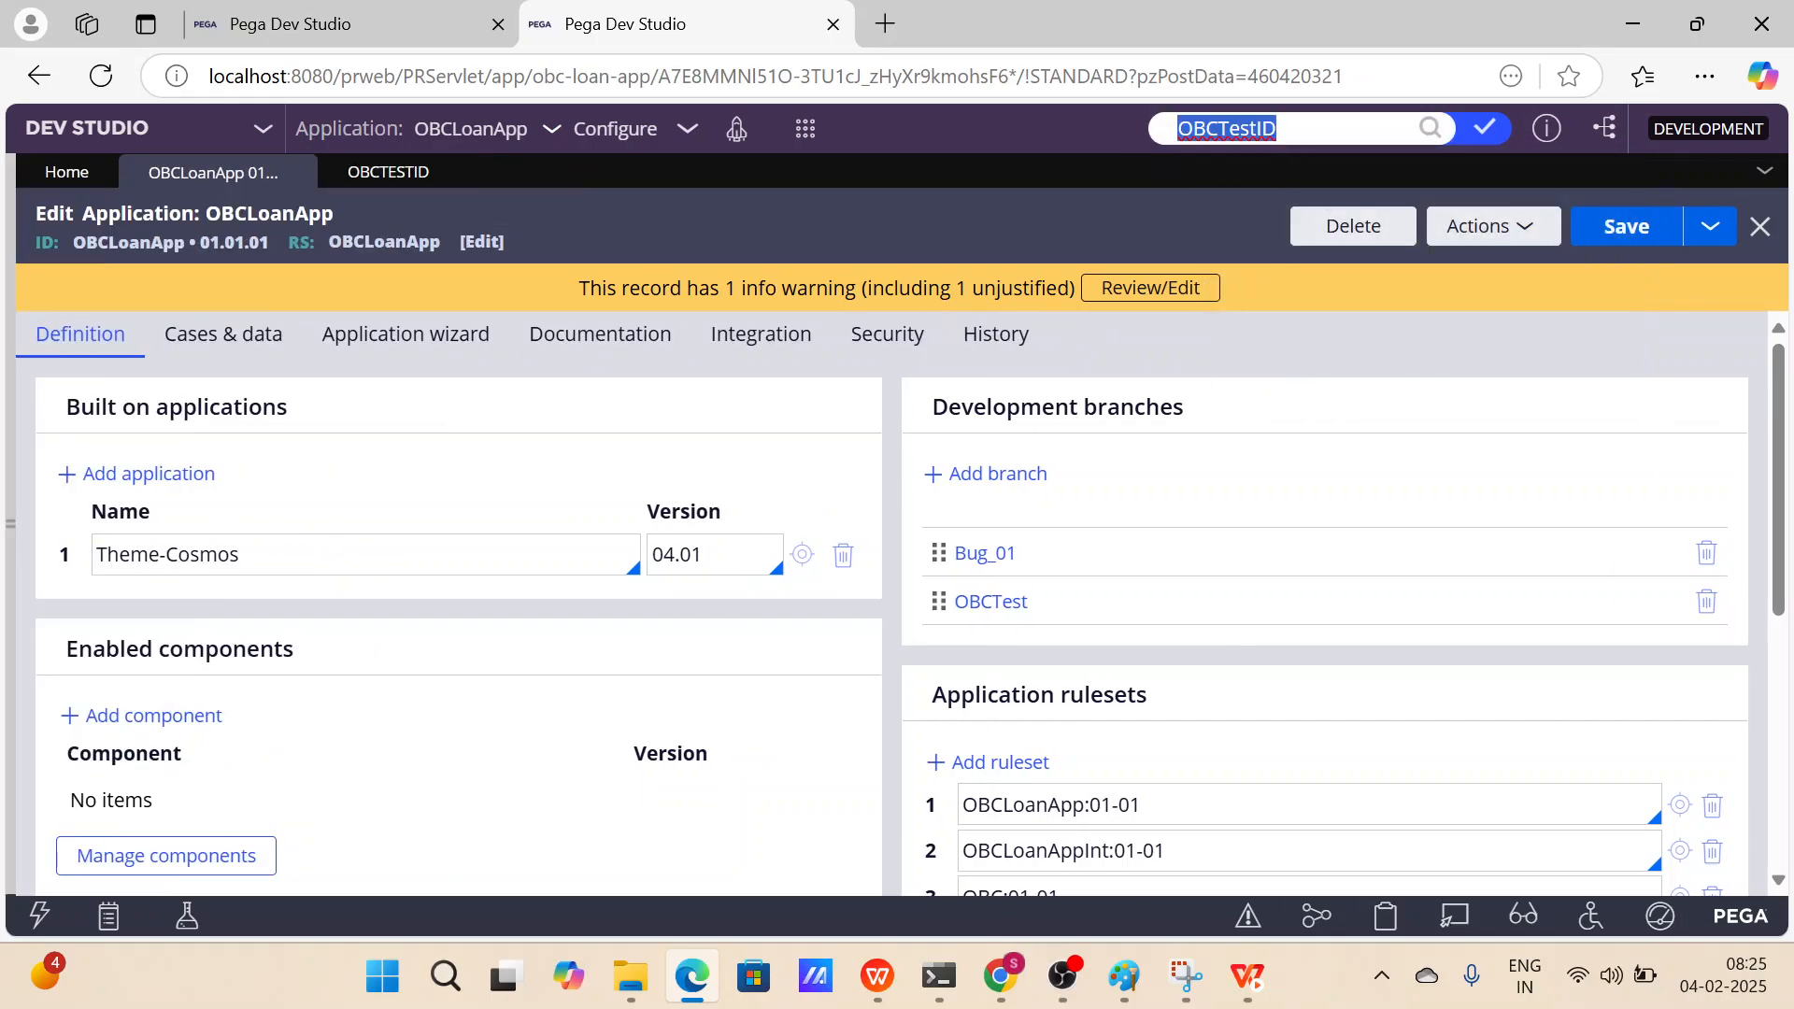
key("super+v")
key("Down")
key("Down")
key("Return")
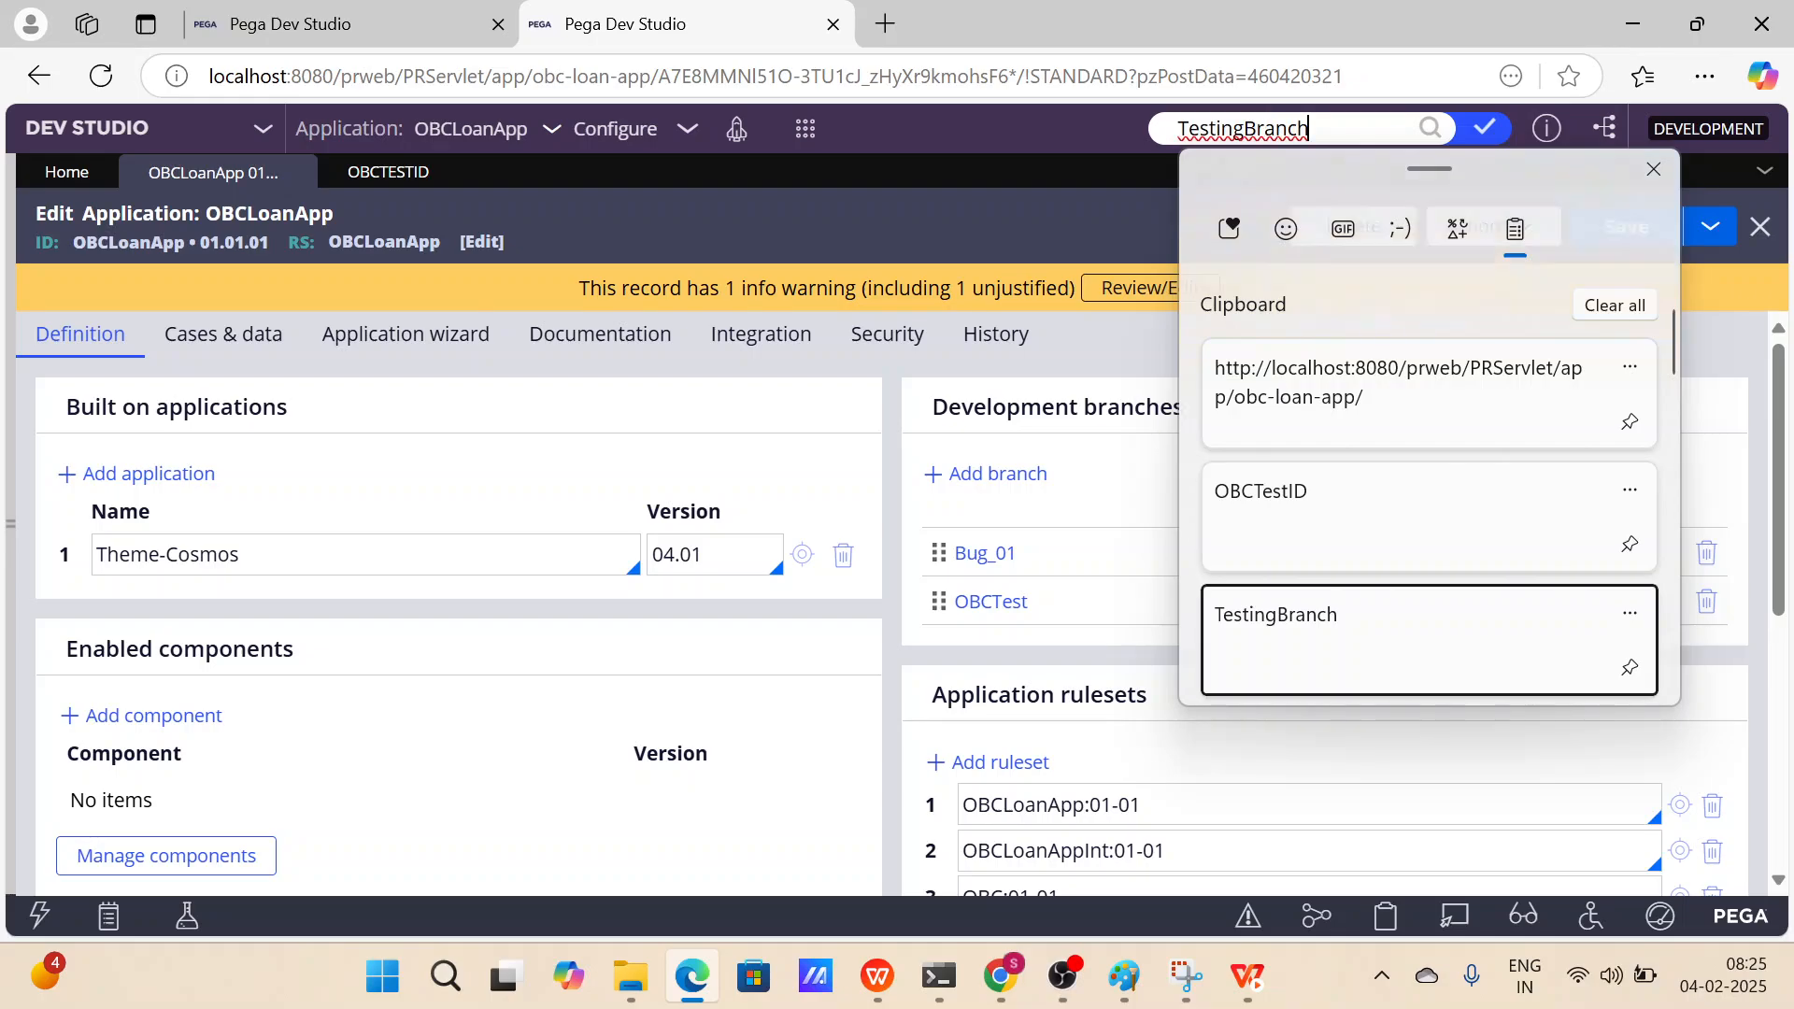
key("Return")
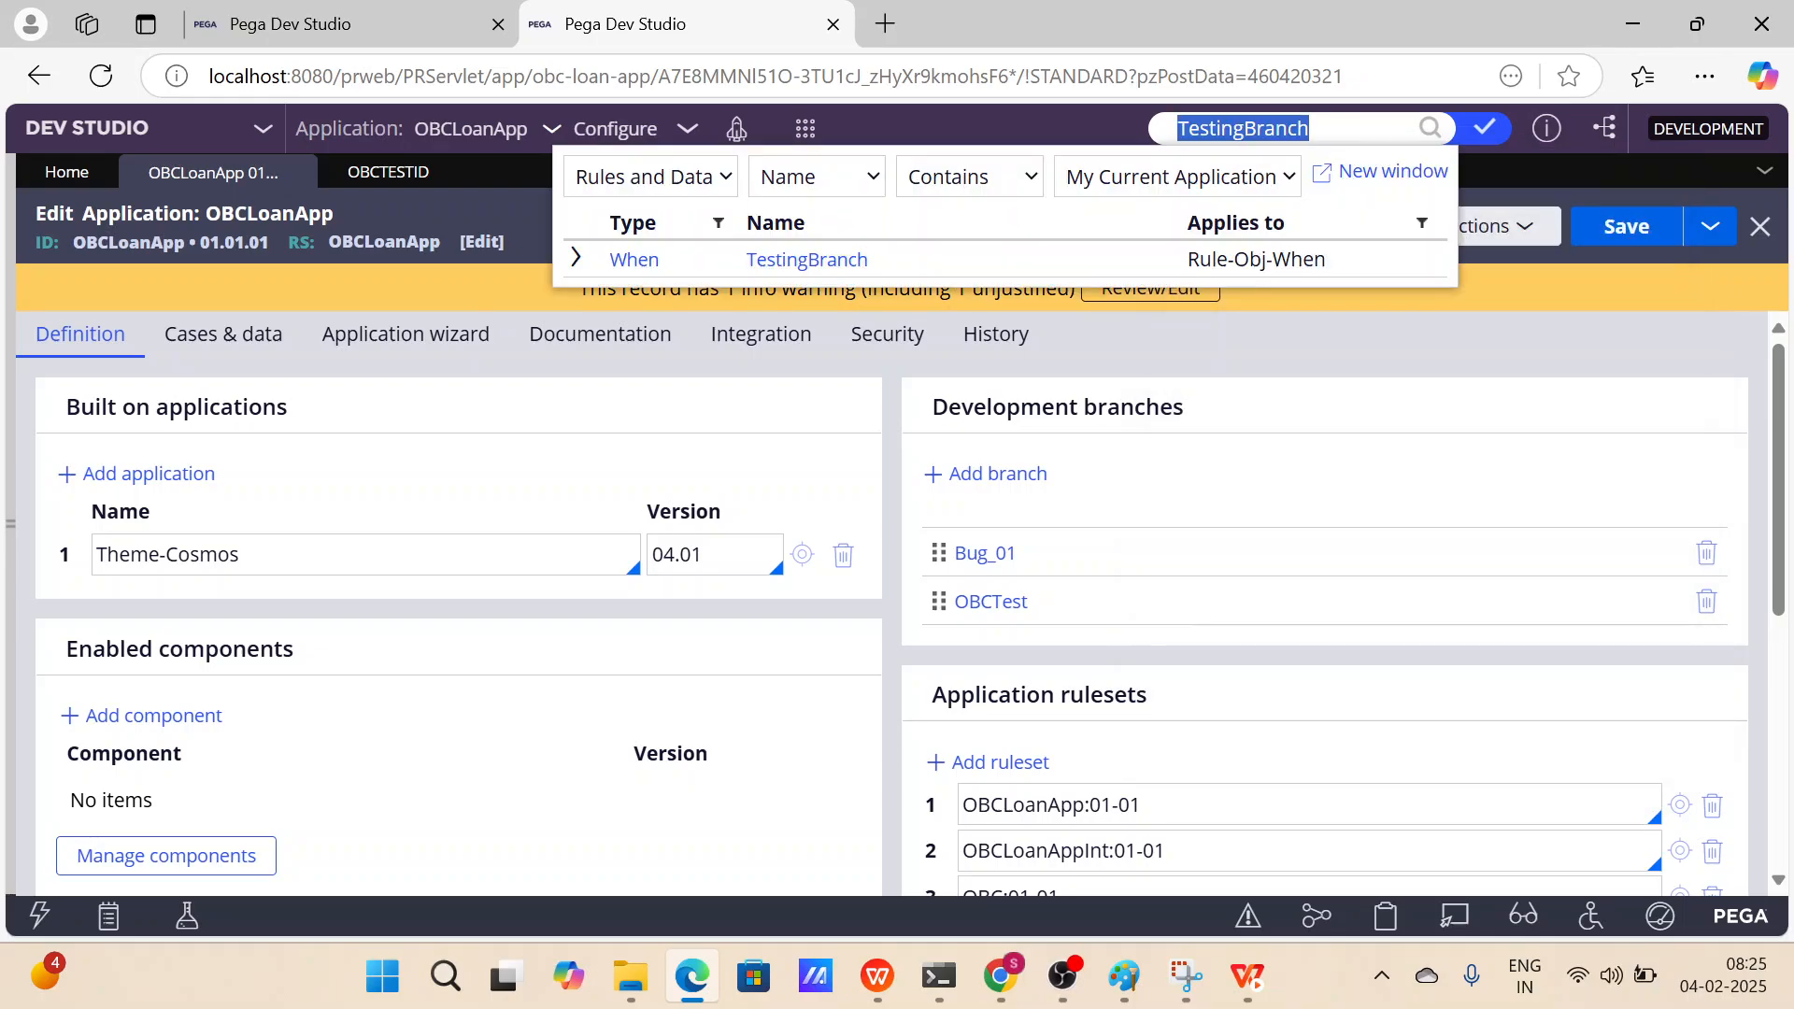
left_click(856, 257)
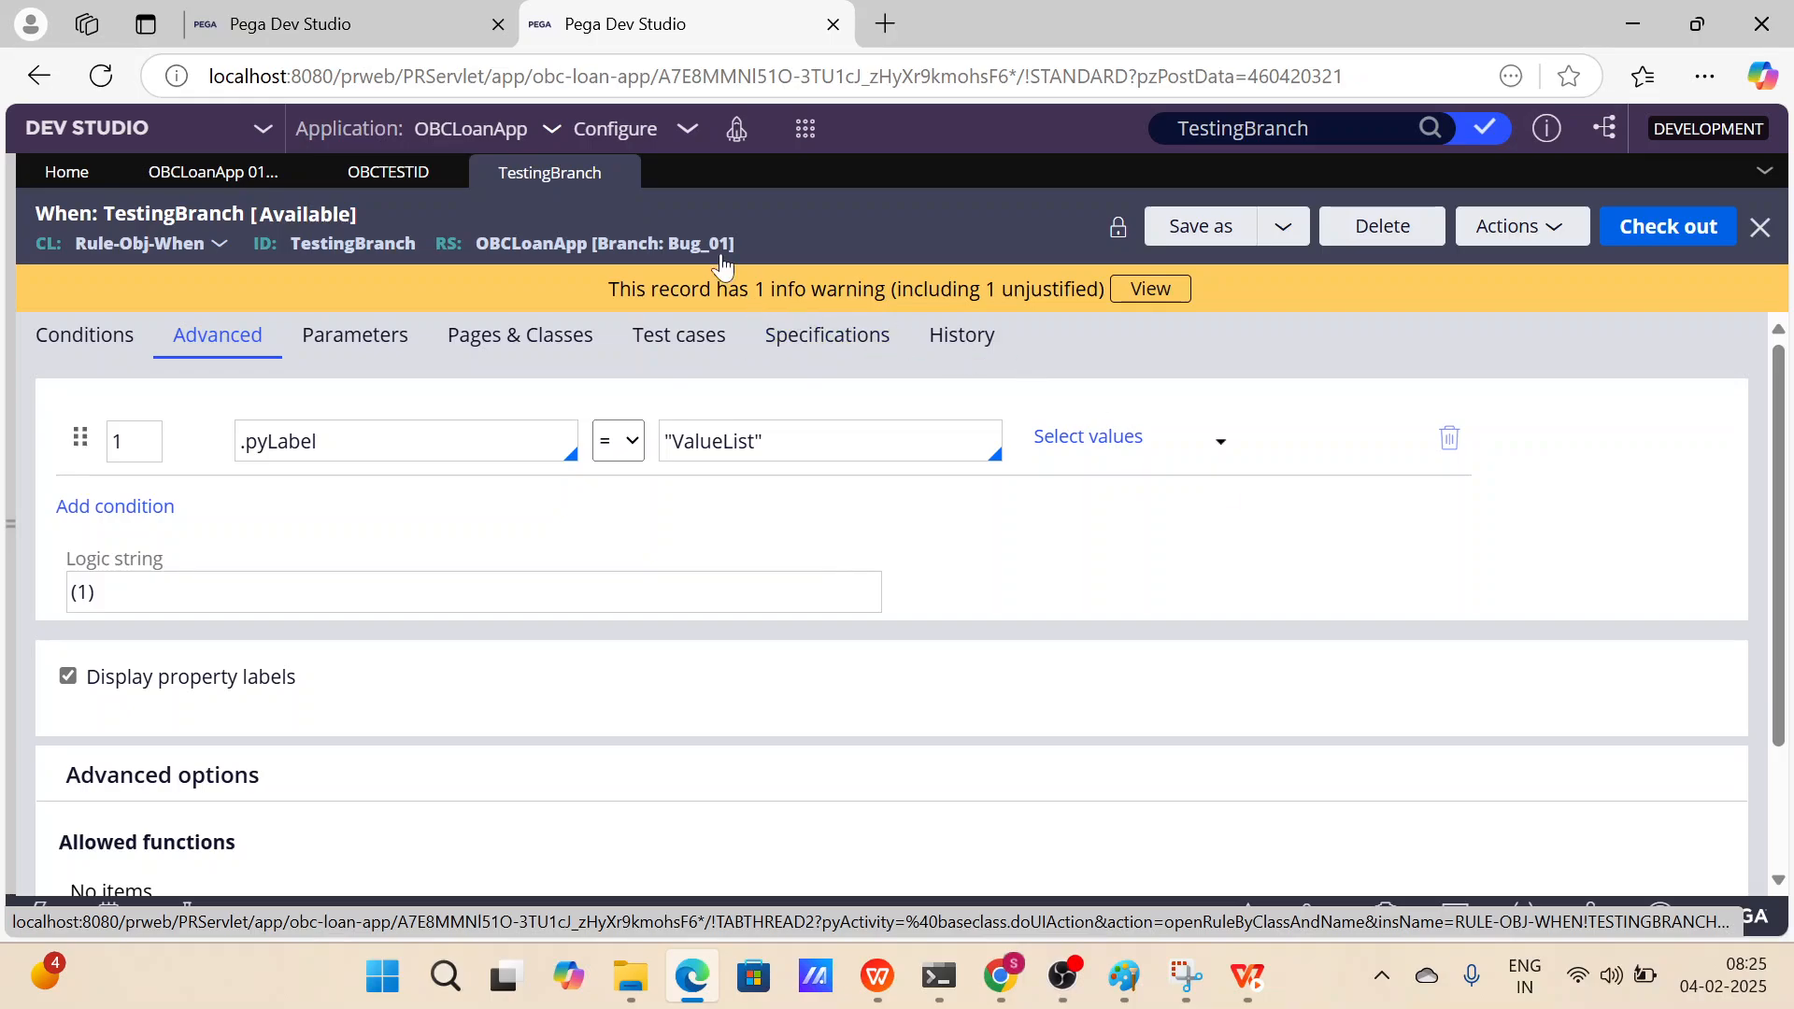
Open the OBCLoanApp:01-01-03 version of TestingBranch and copy its rule ID.
left_click(1429, 128)
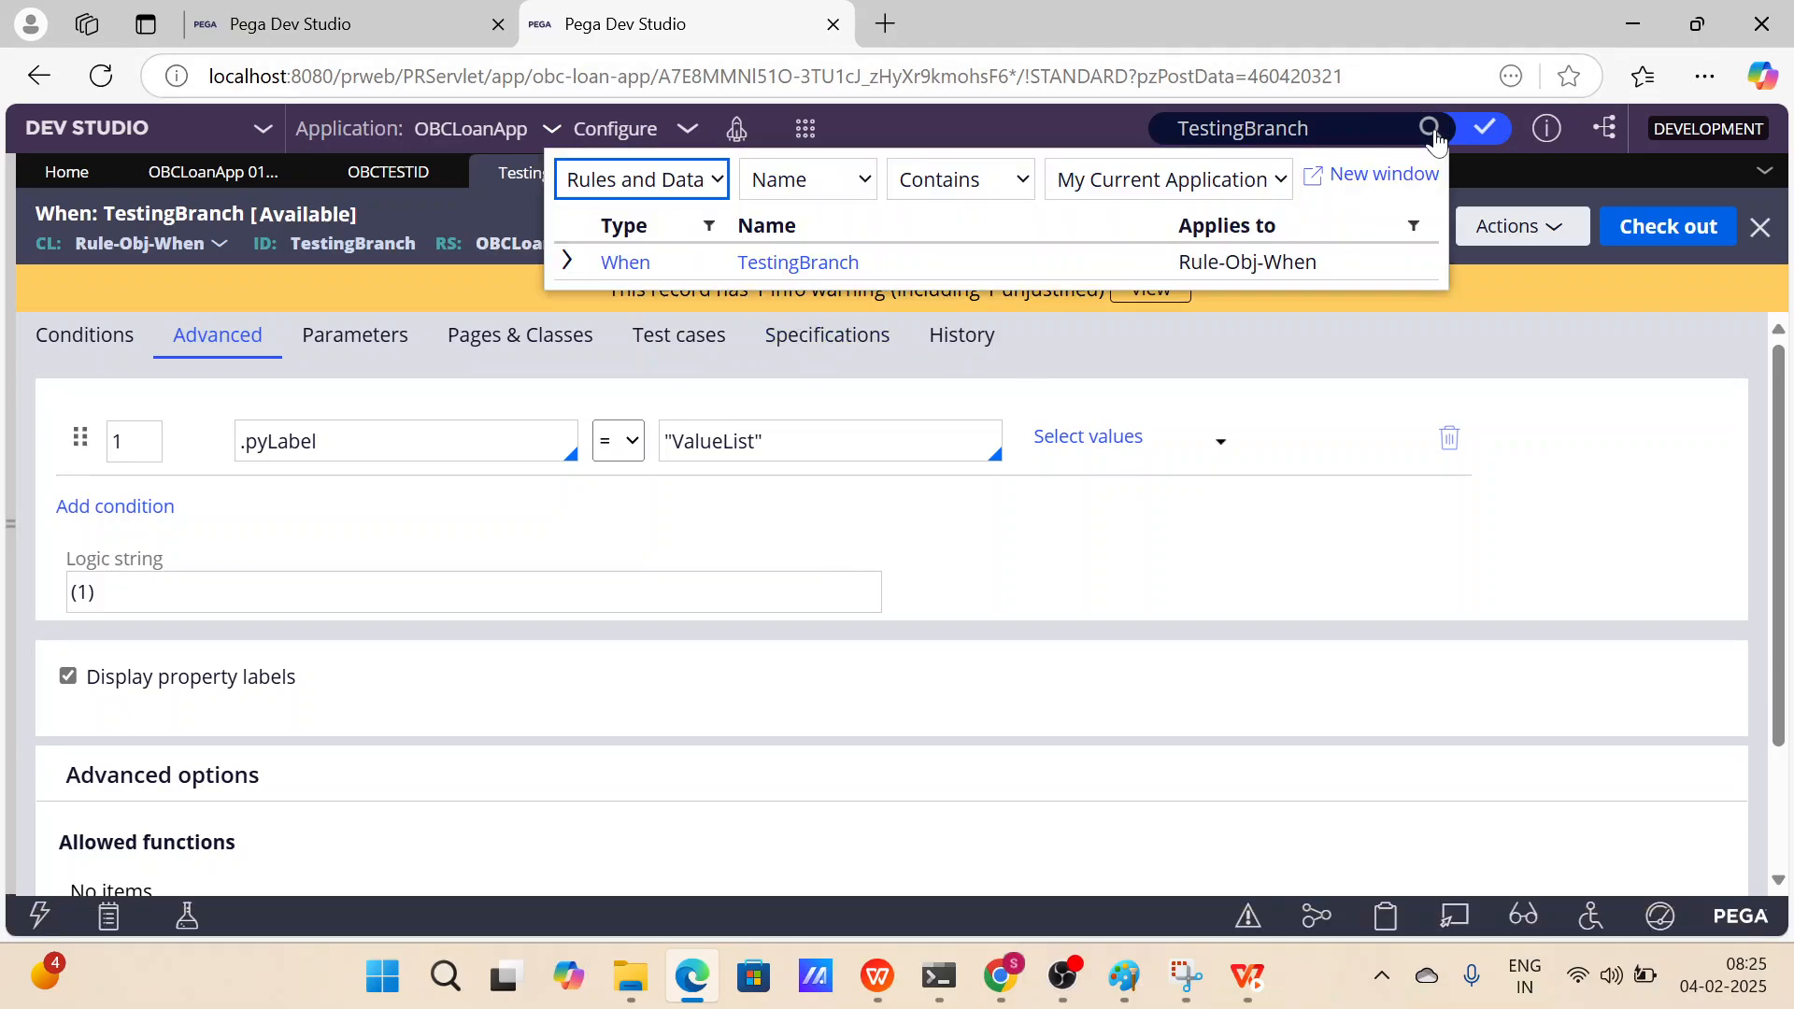
left_click(577, 262)
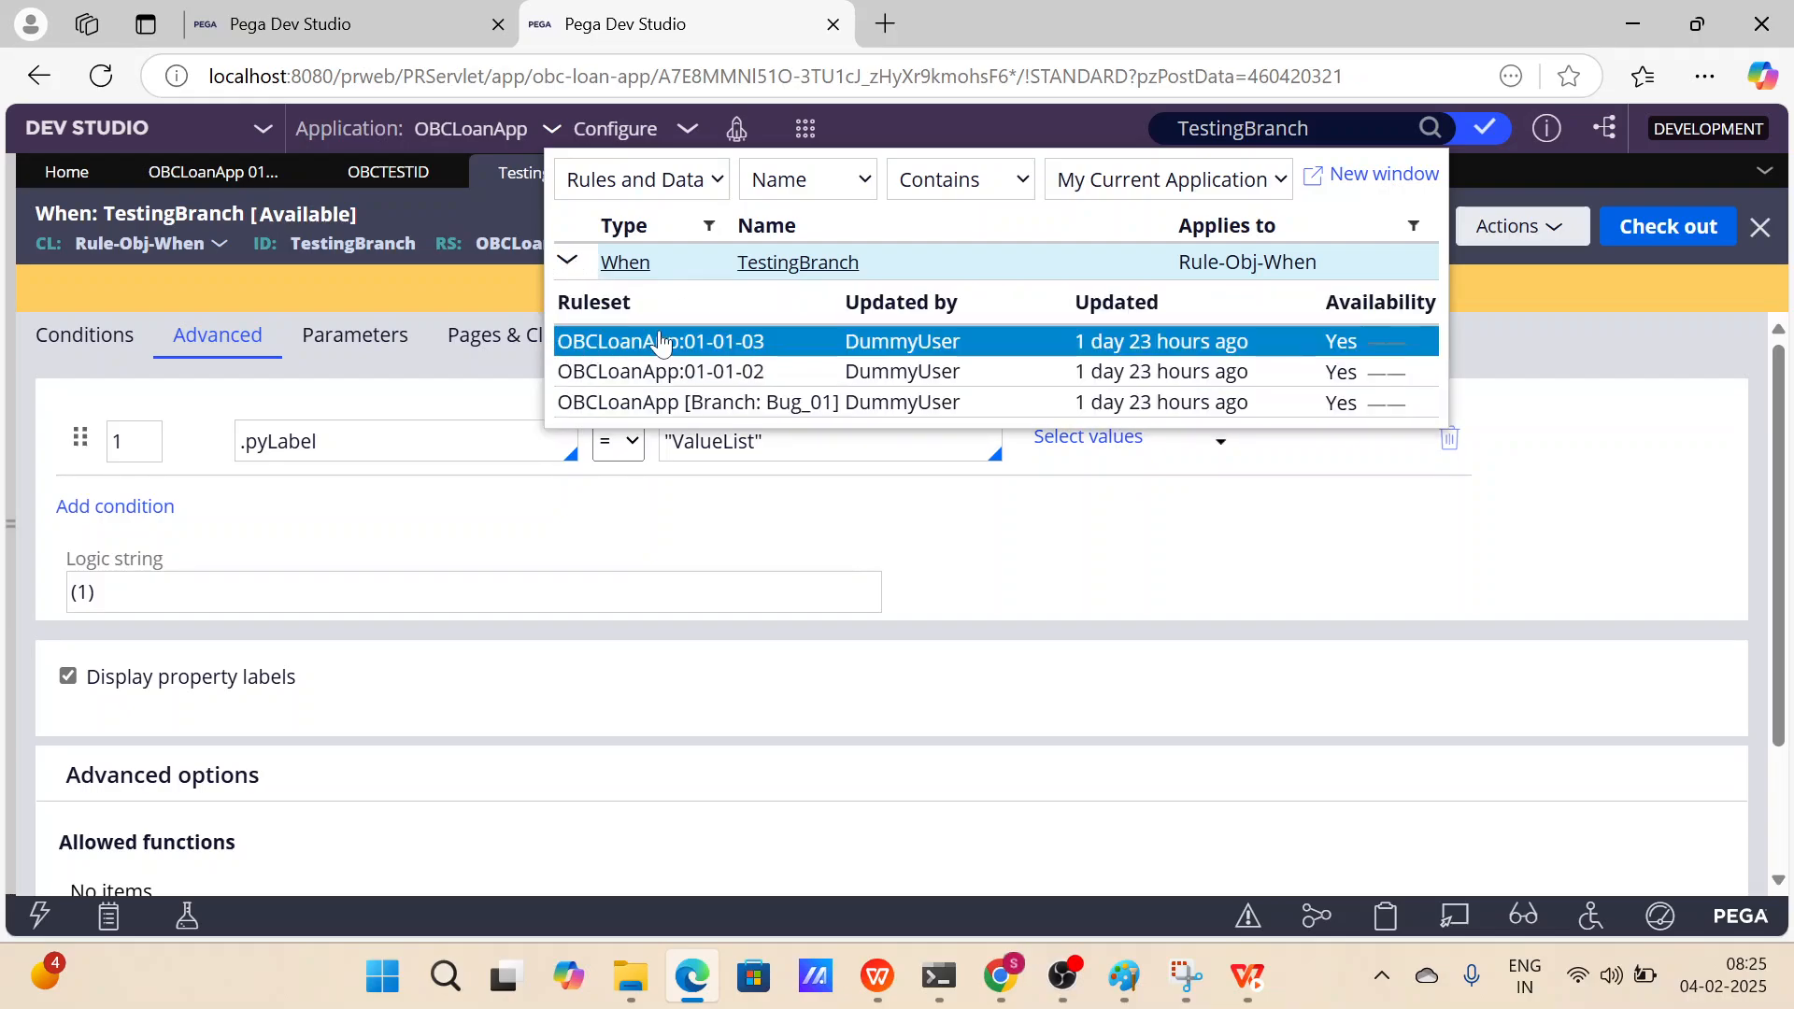
left_click(762, 344)
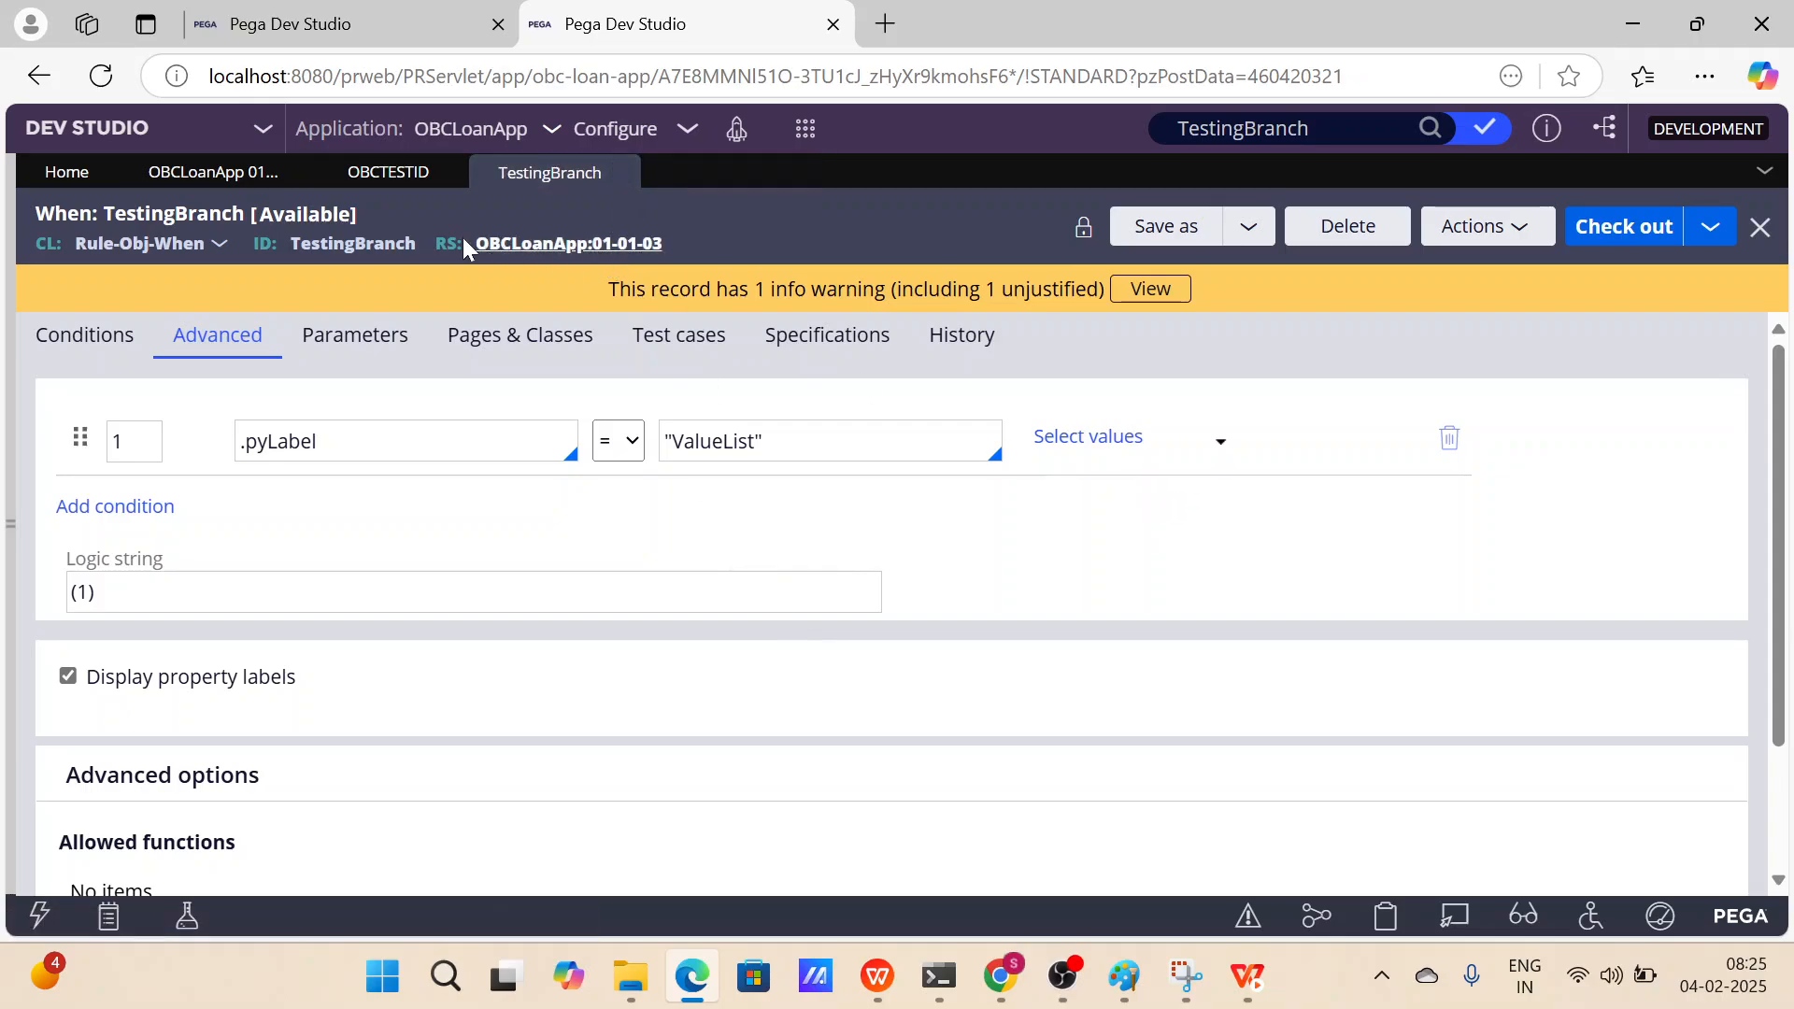
double_click(397, 244)
key("ctrl+c")
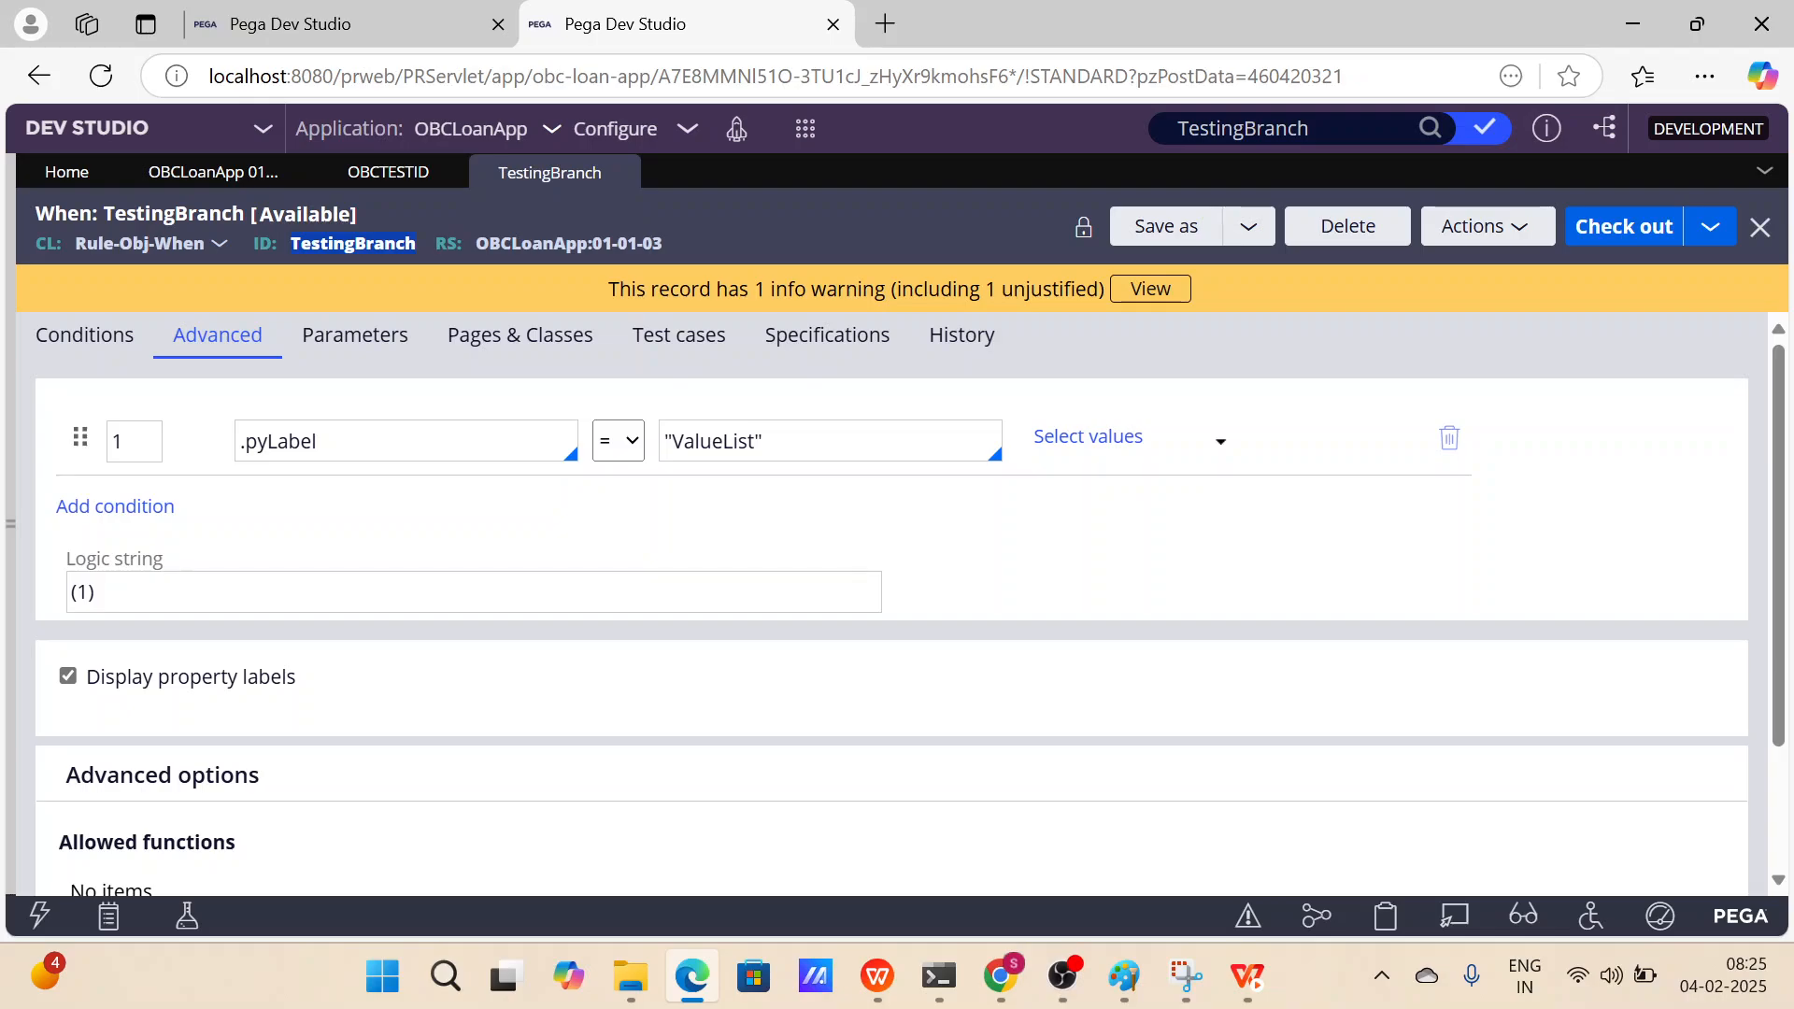
Switch to the first session's tab, close all open record tabs and dismiss the save-password offer.
key("ctrl+Tab")
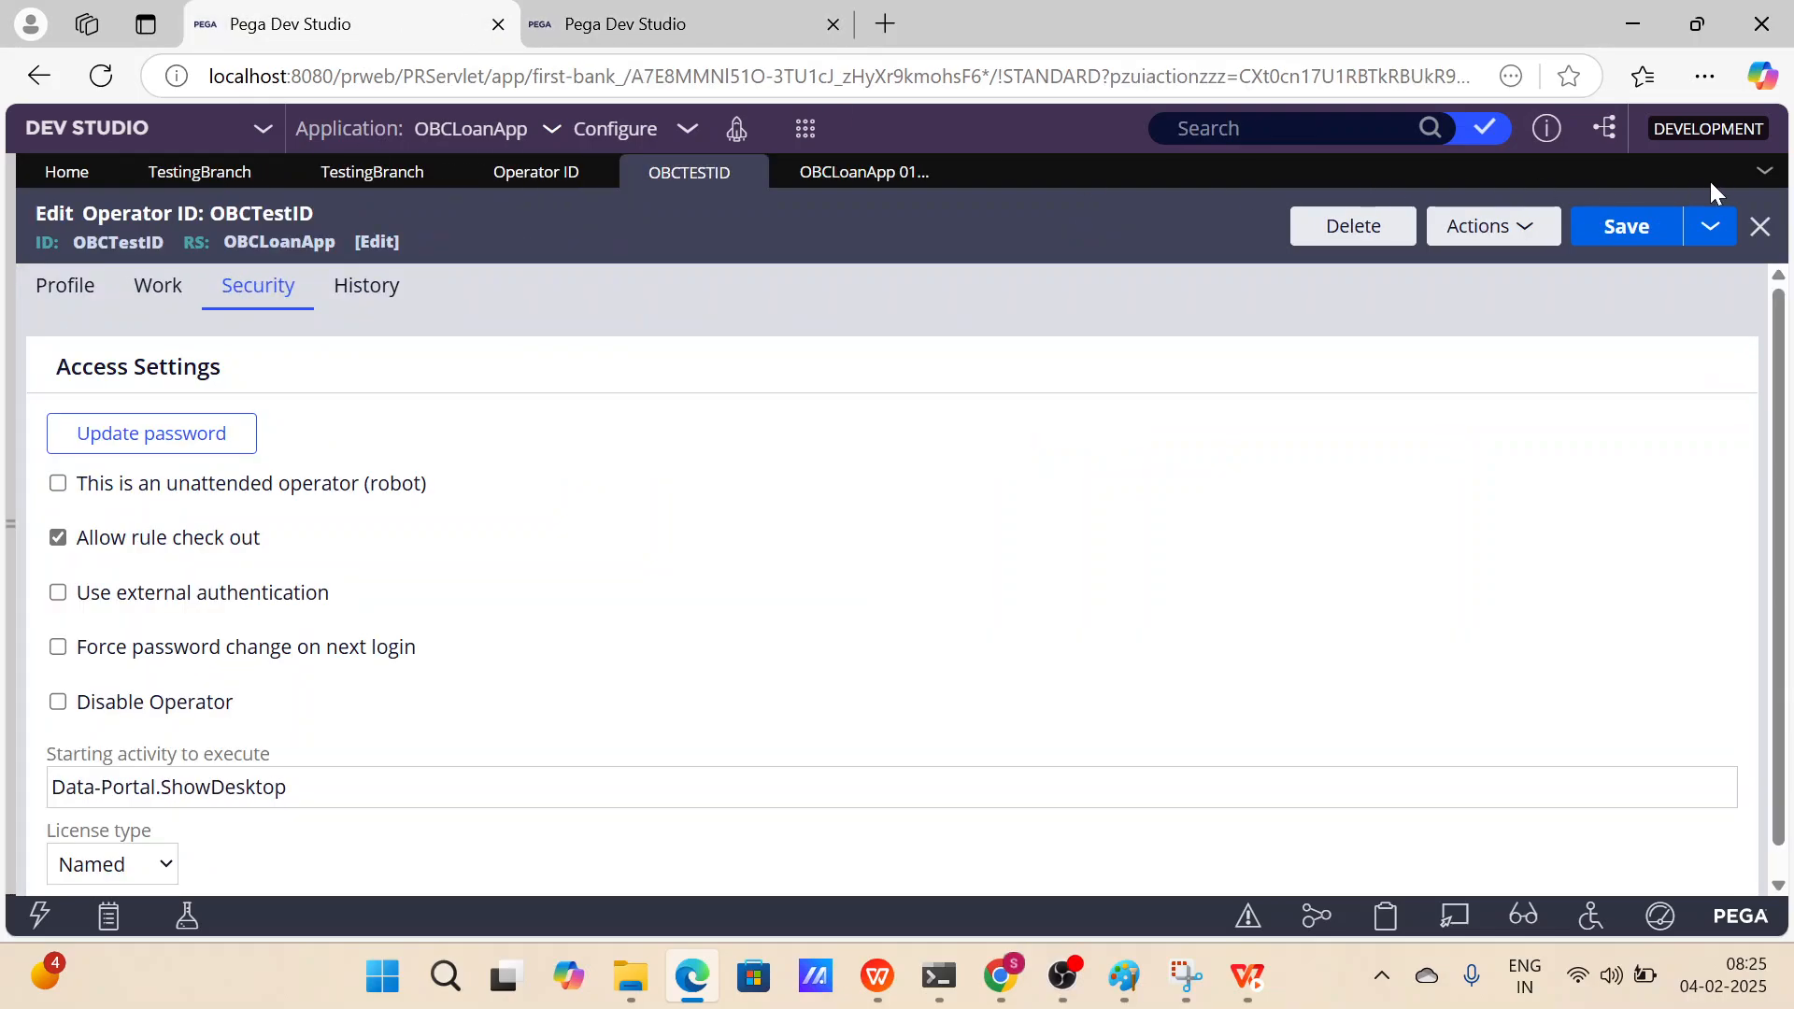
left_click(1764, 170)
left_click(1645, 416)
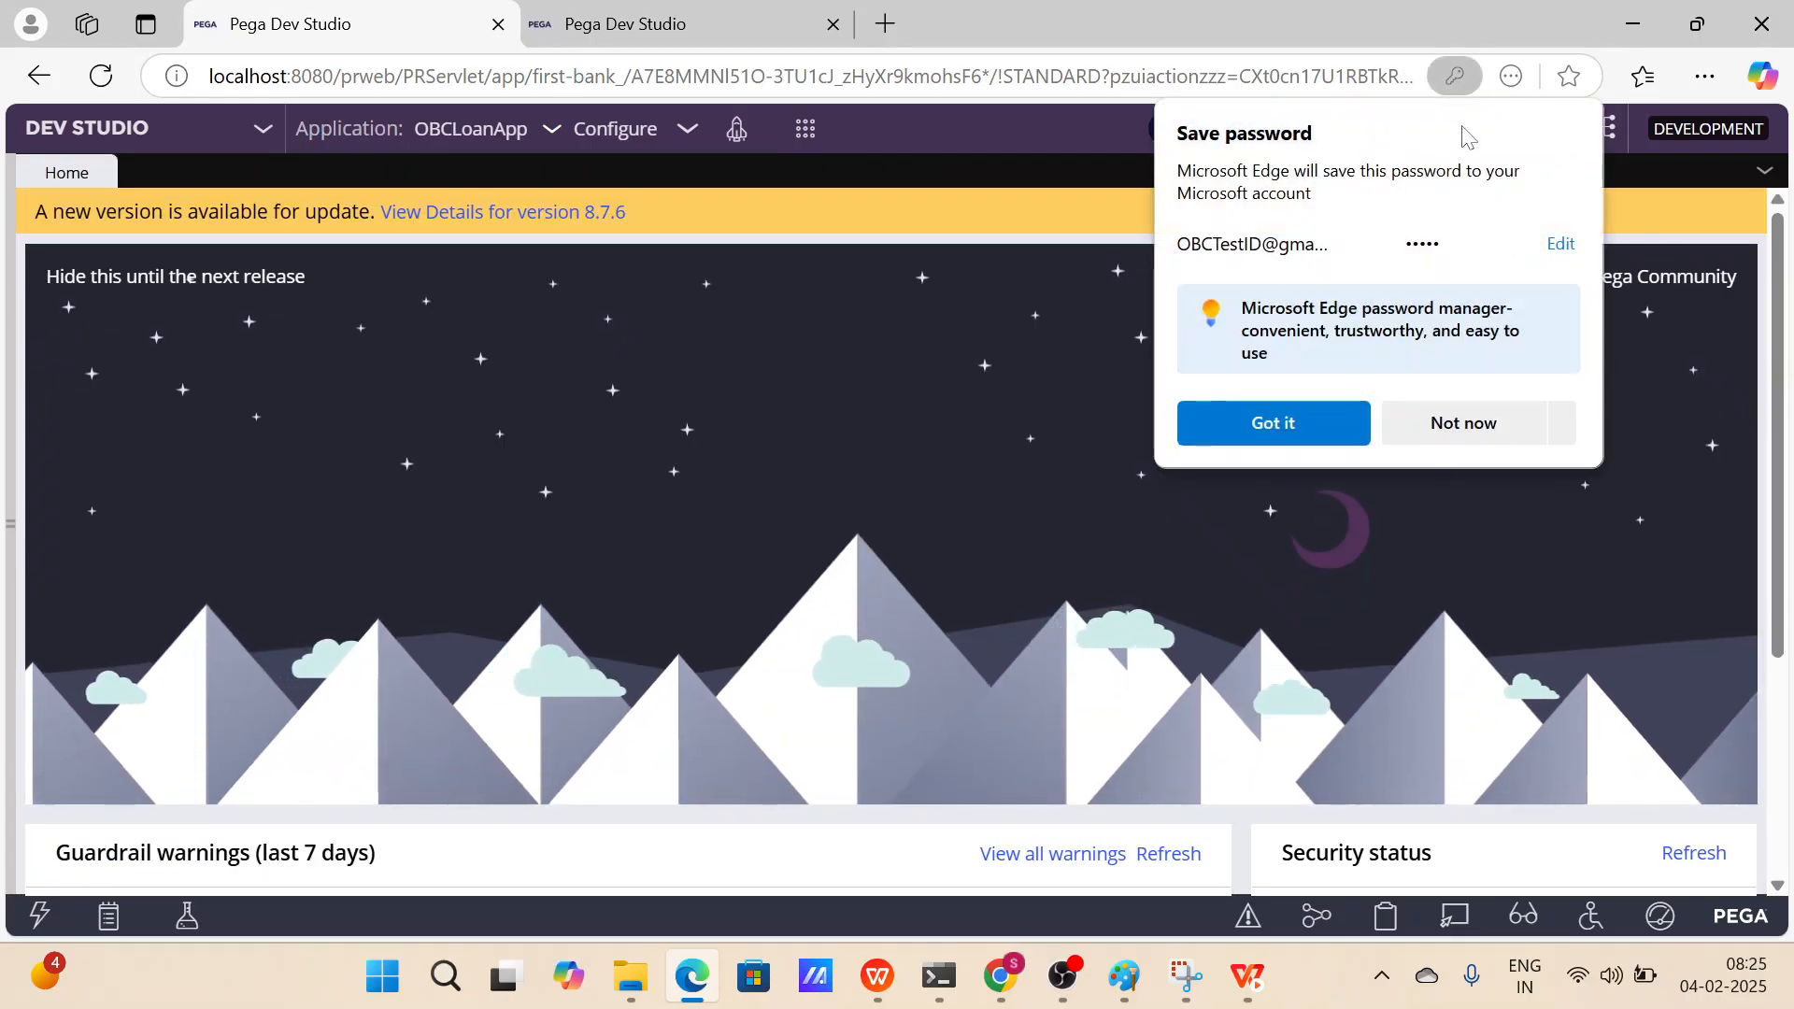
left_click(1463, 423)
In the first session, search for TestingBranch and open its OBCLoanApp:01-01-03 version.
left_click(1243, 129)
key("ctrl+v")
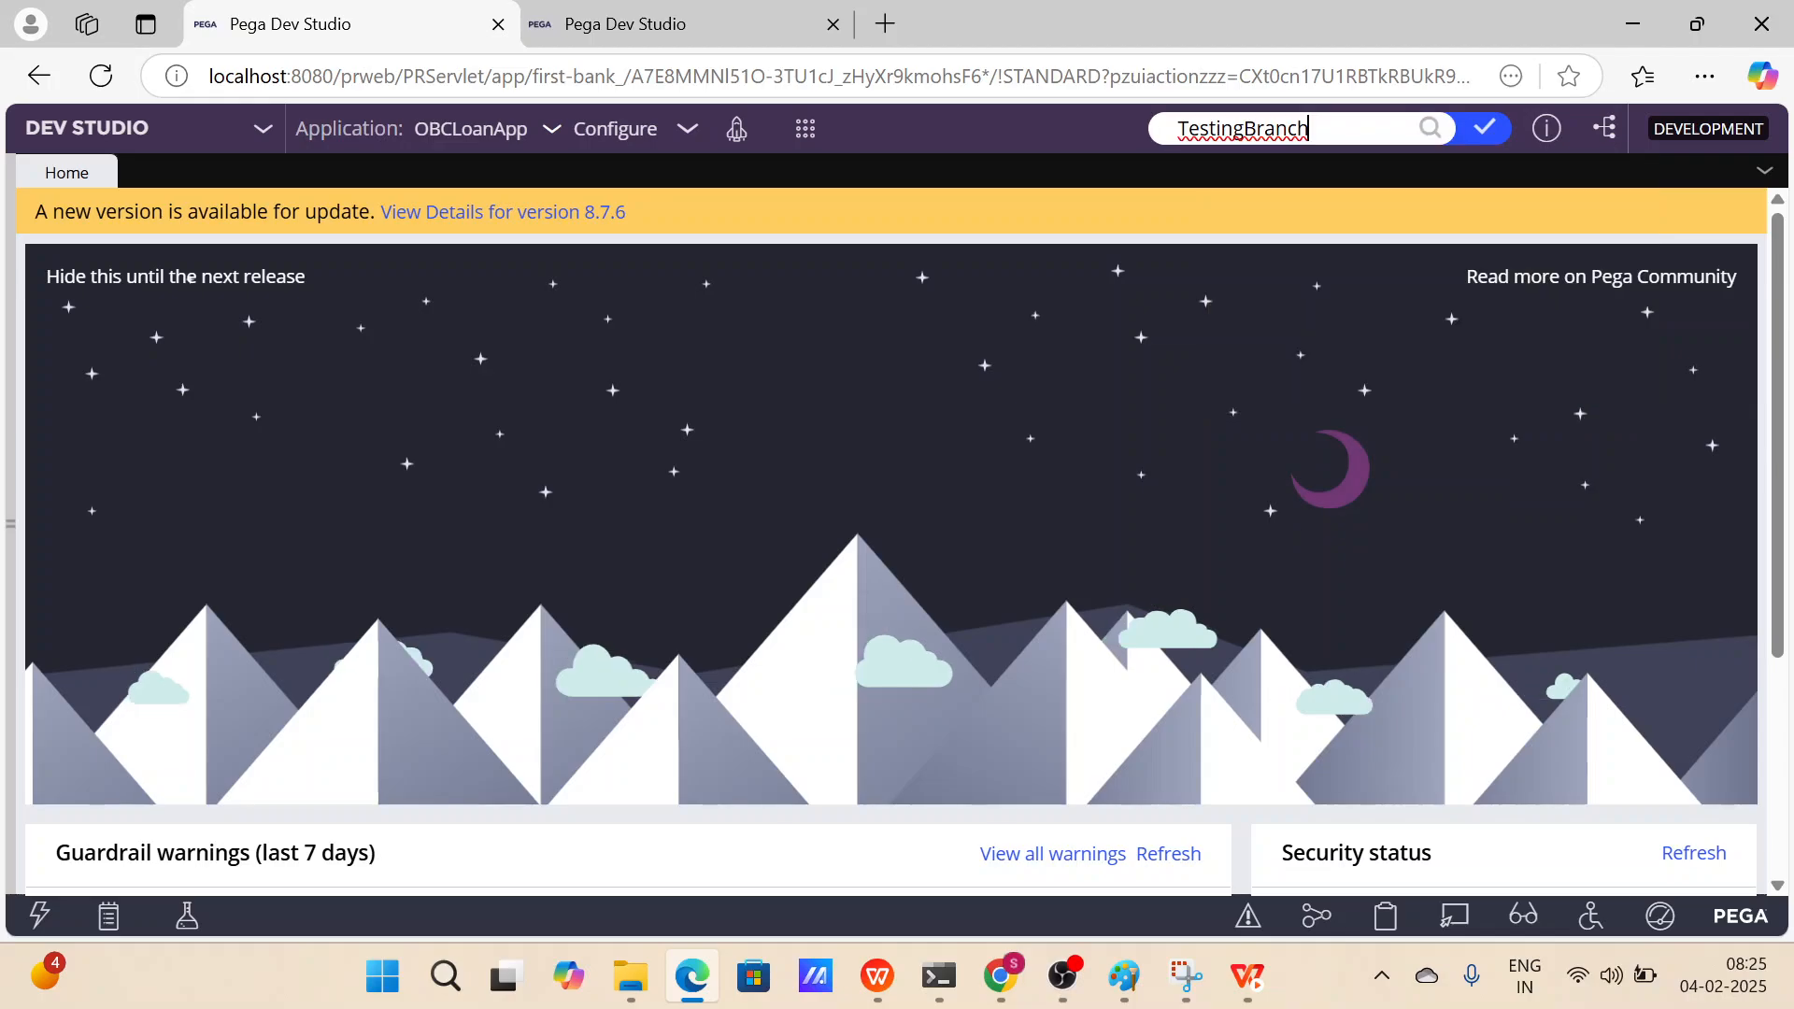
key("Return")
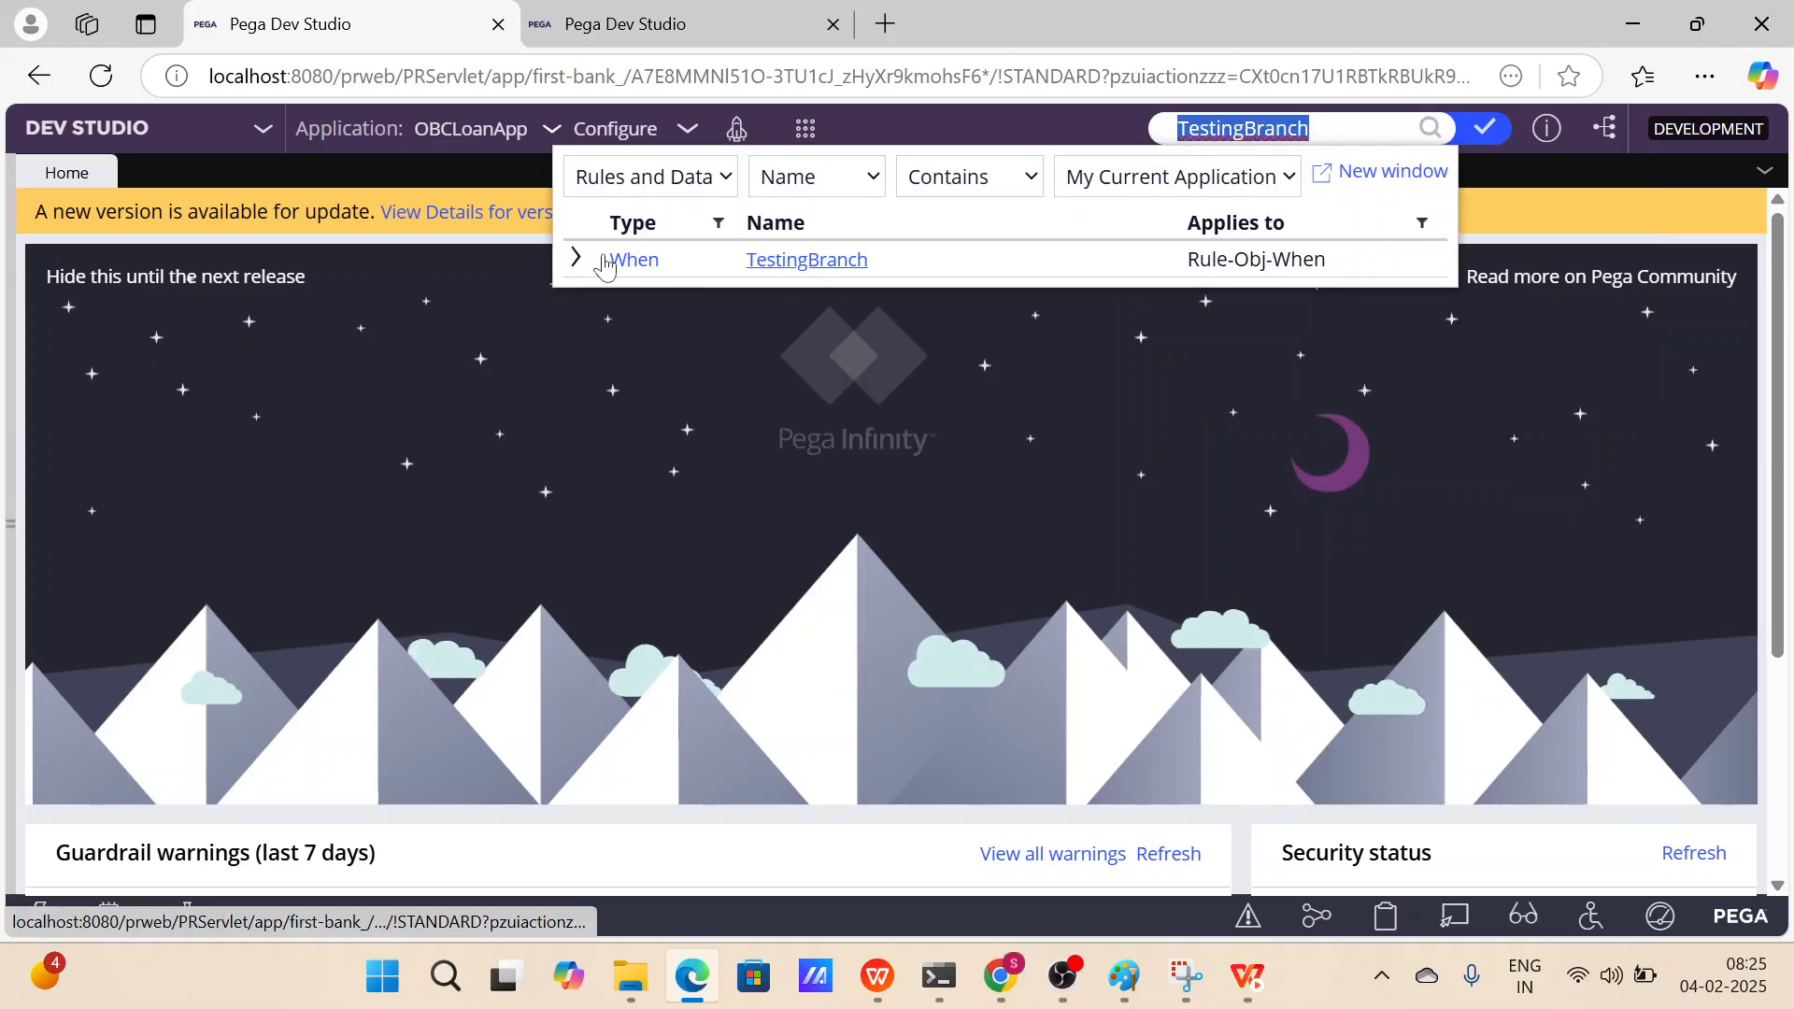
left_click(574, 260)
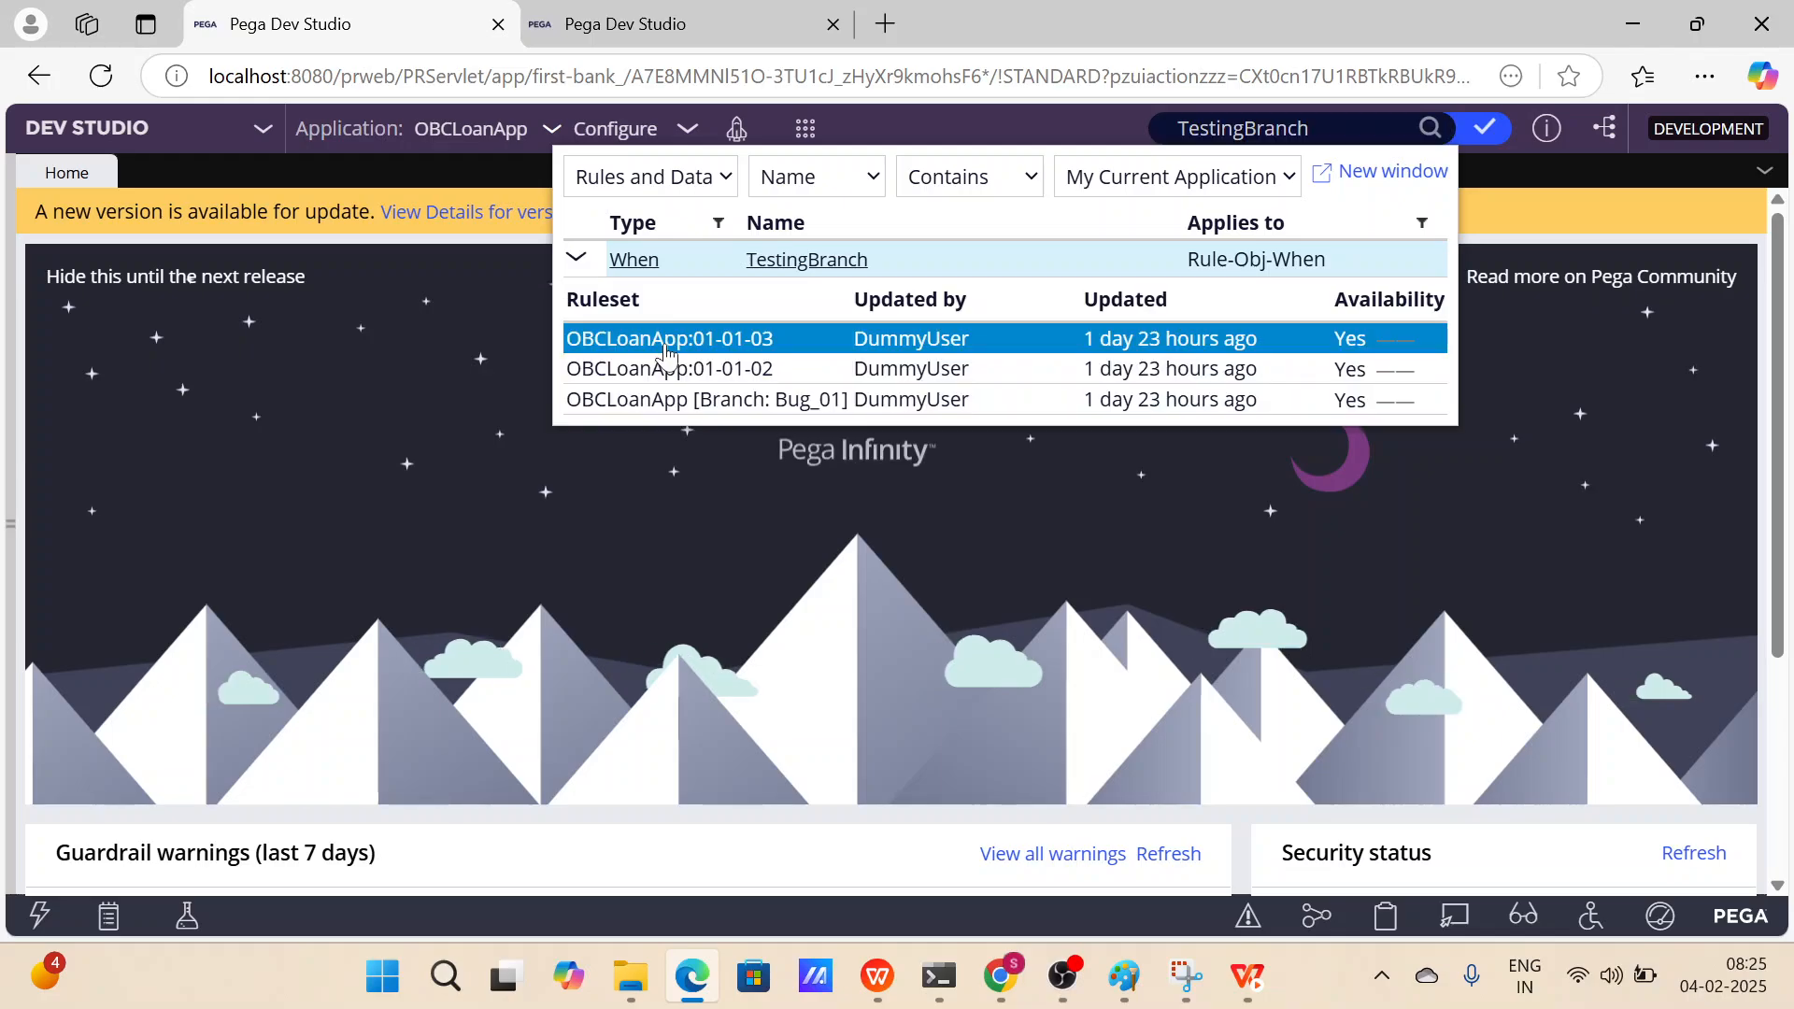
left_click(664, 344)
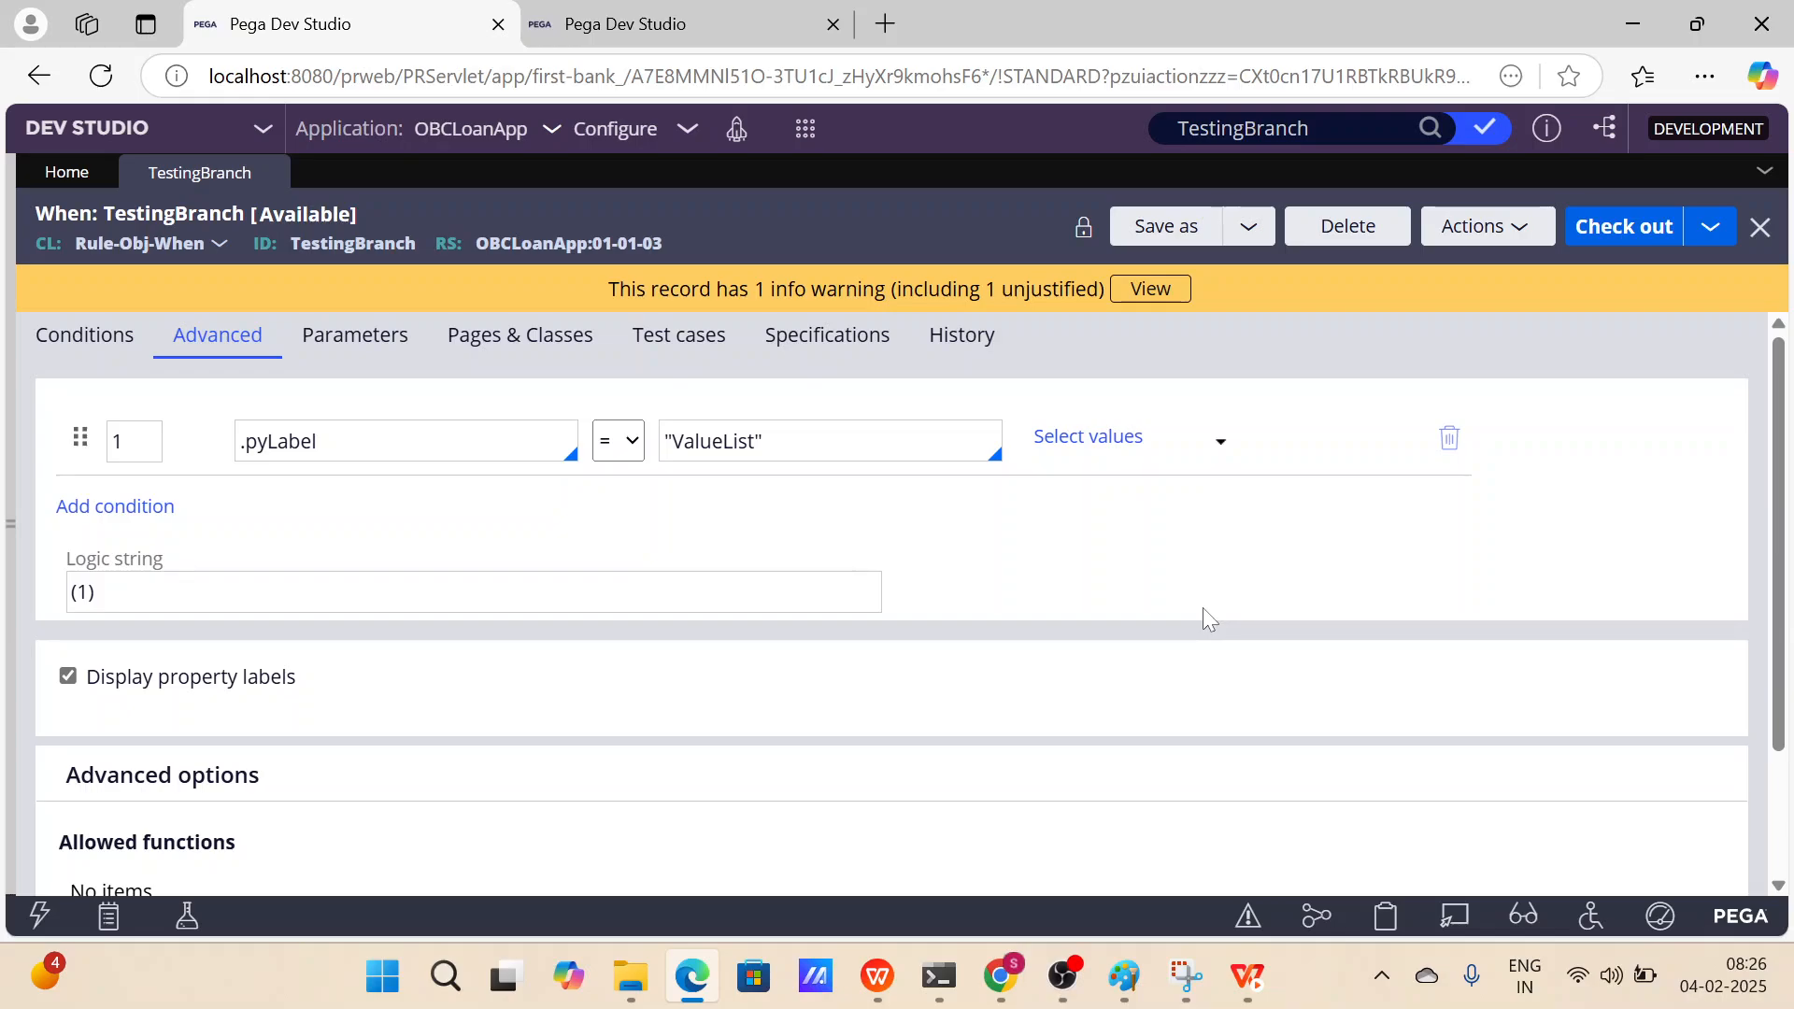
Check out the TestingBranch rule in the second session and open the checked-out records list.
left_click(667, 28)
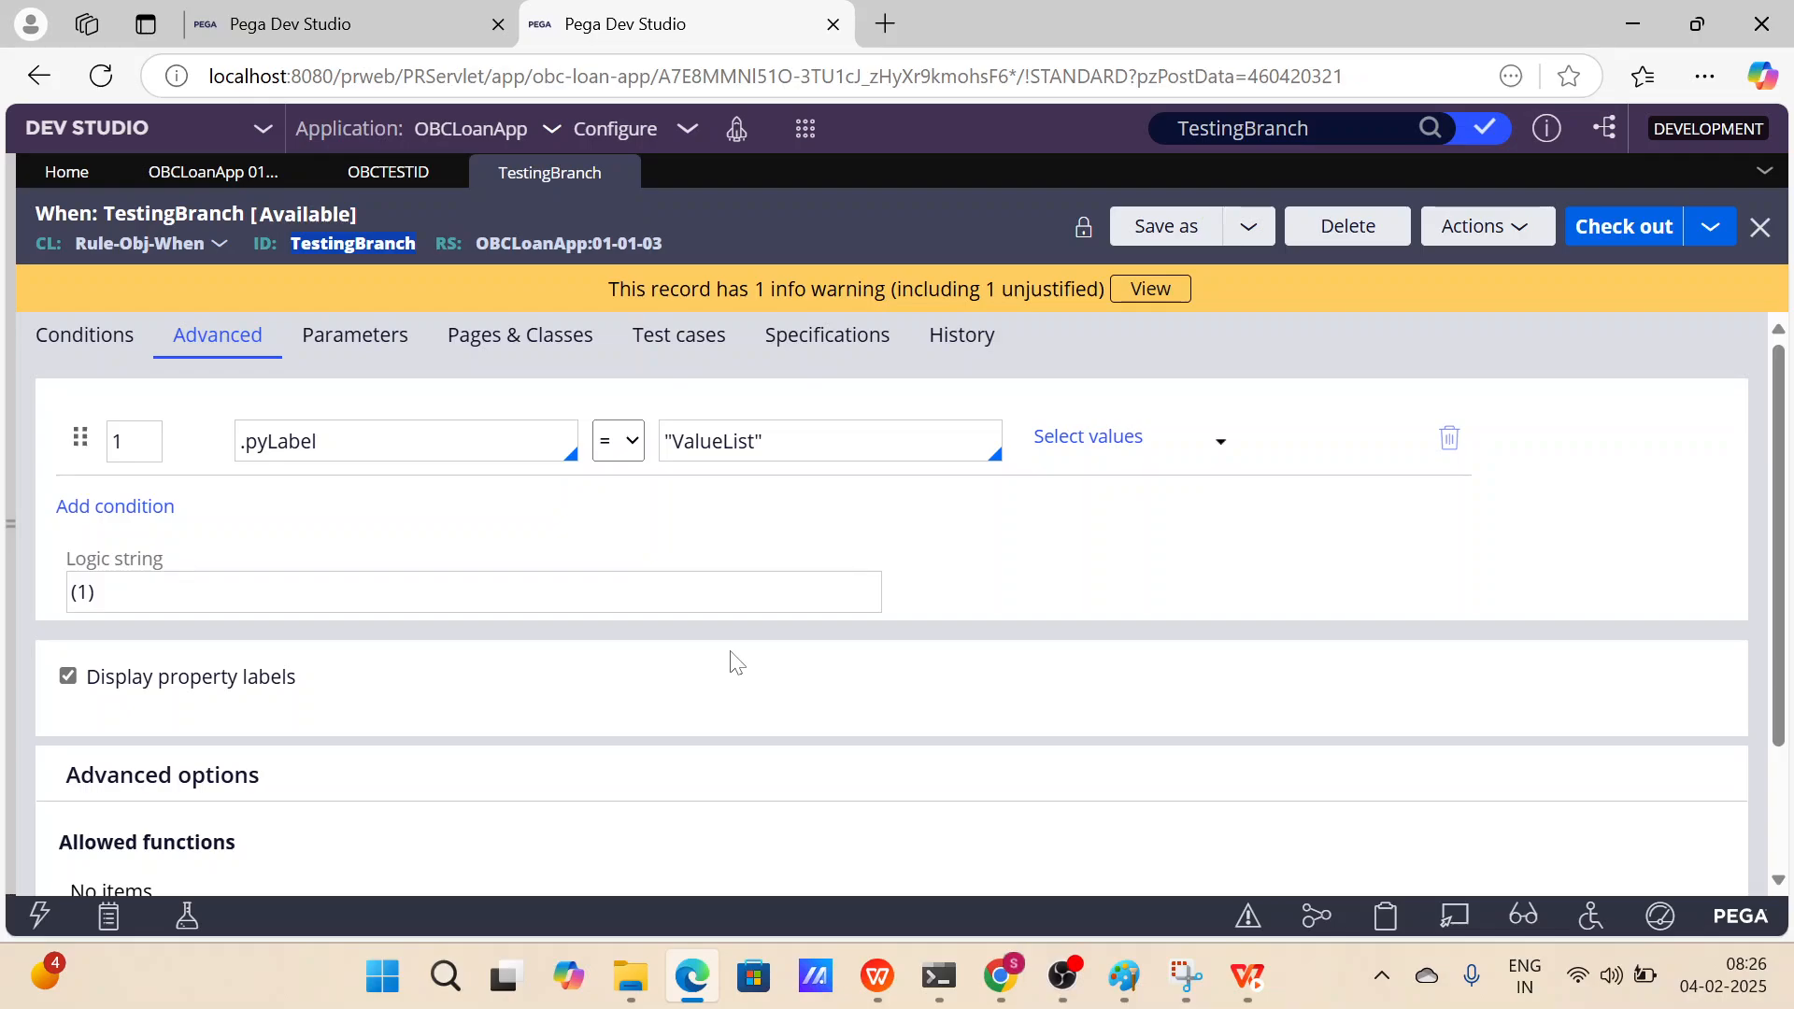
left_click(1656, 239)
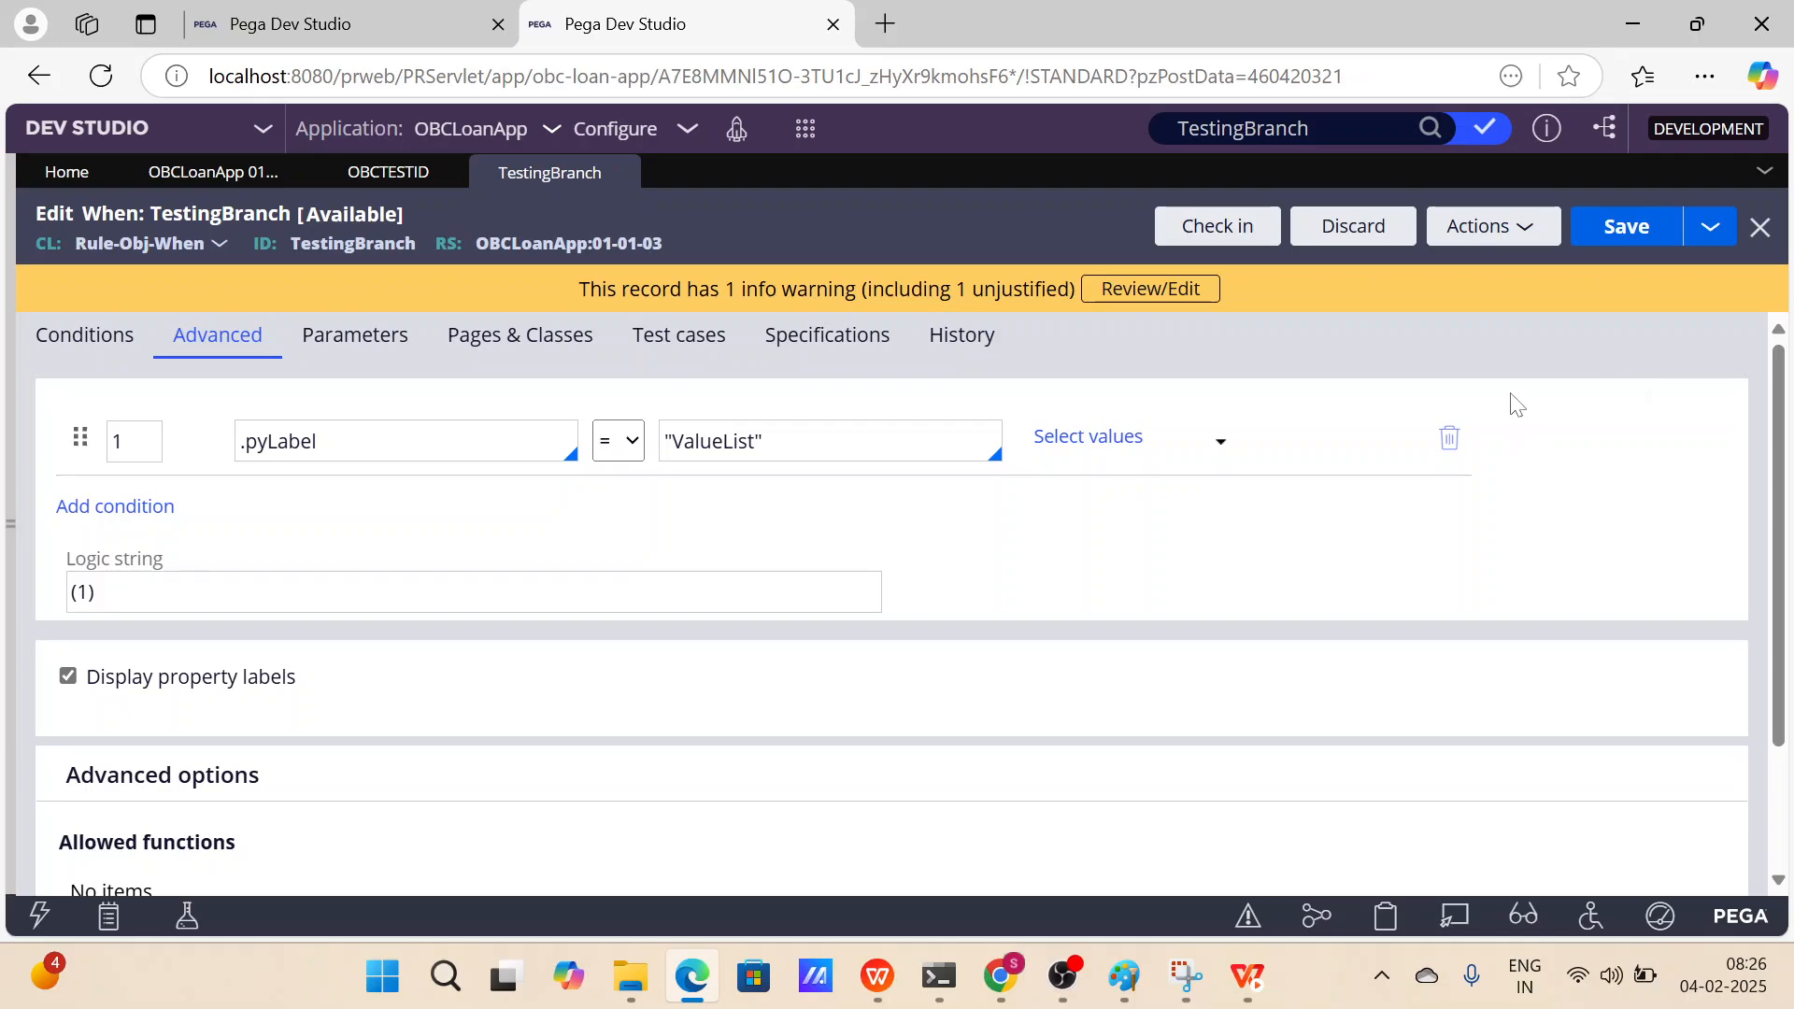
left_click(1486, 128)
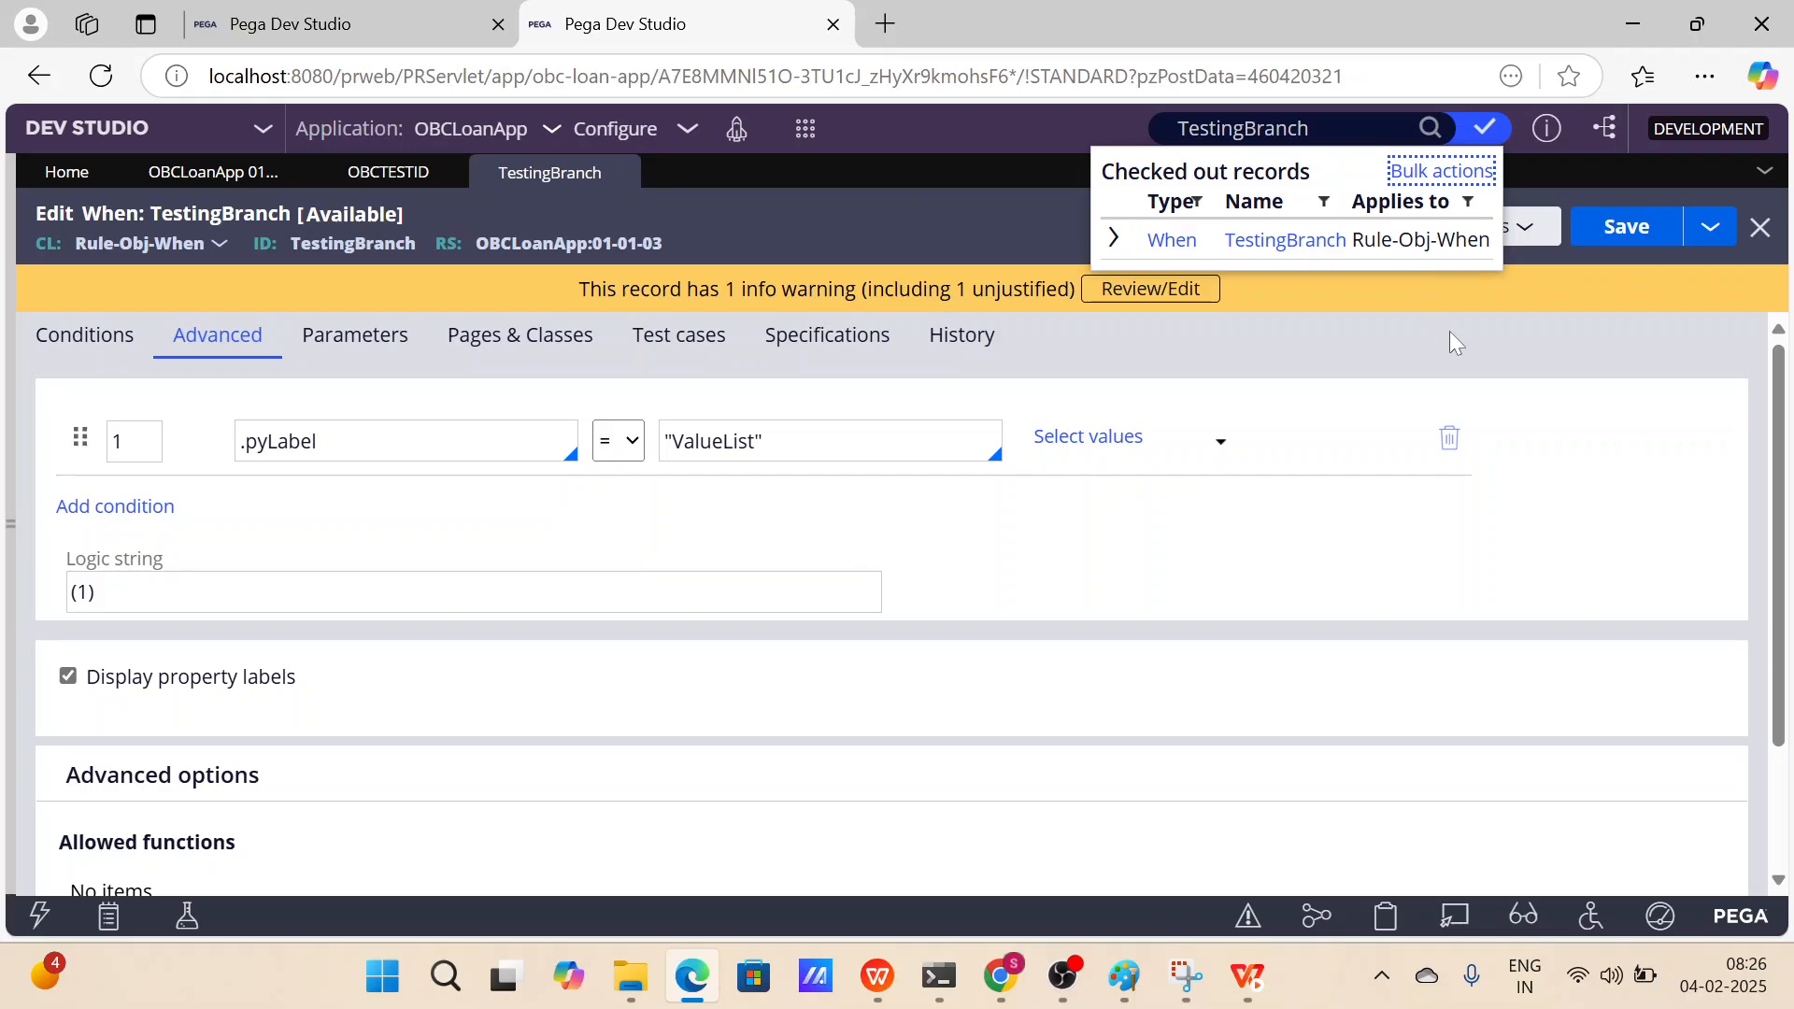
Switch to the first session and try to check out TestingBranch.
left_click(351, 20)
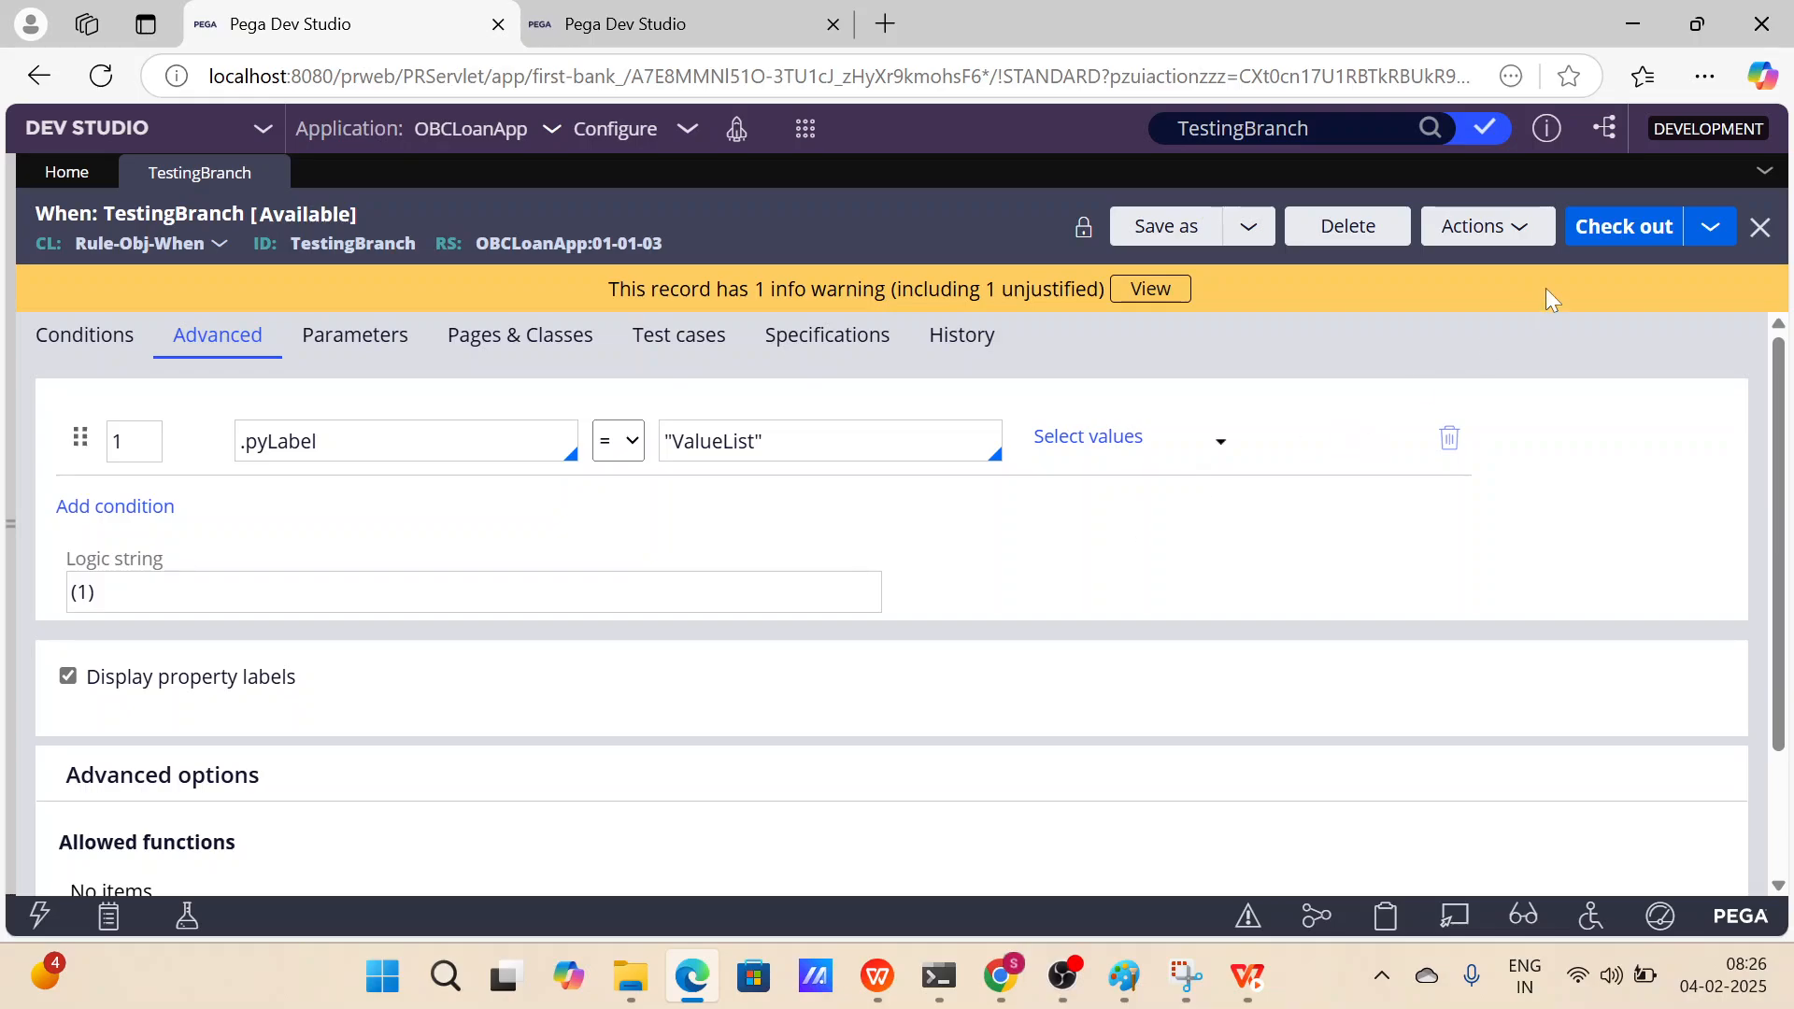
left_click(1624, 232)
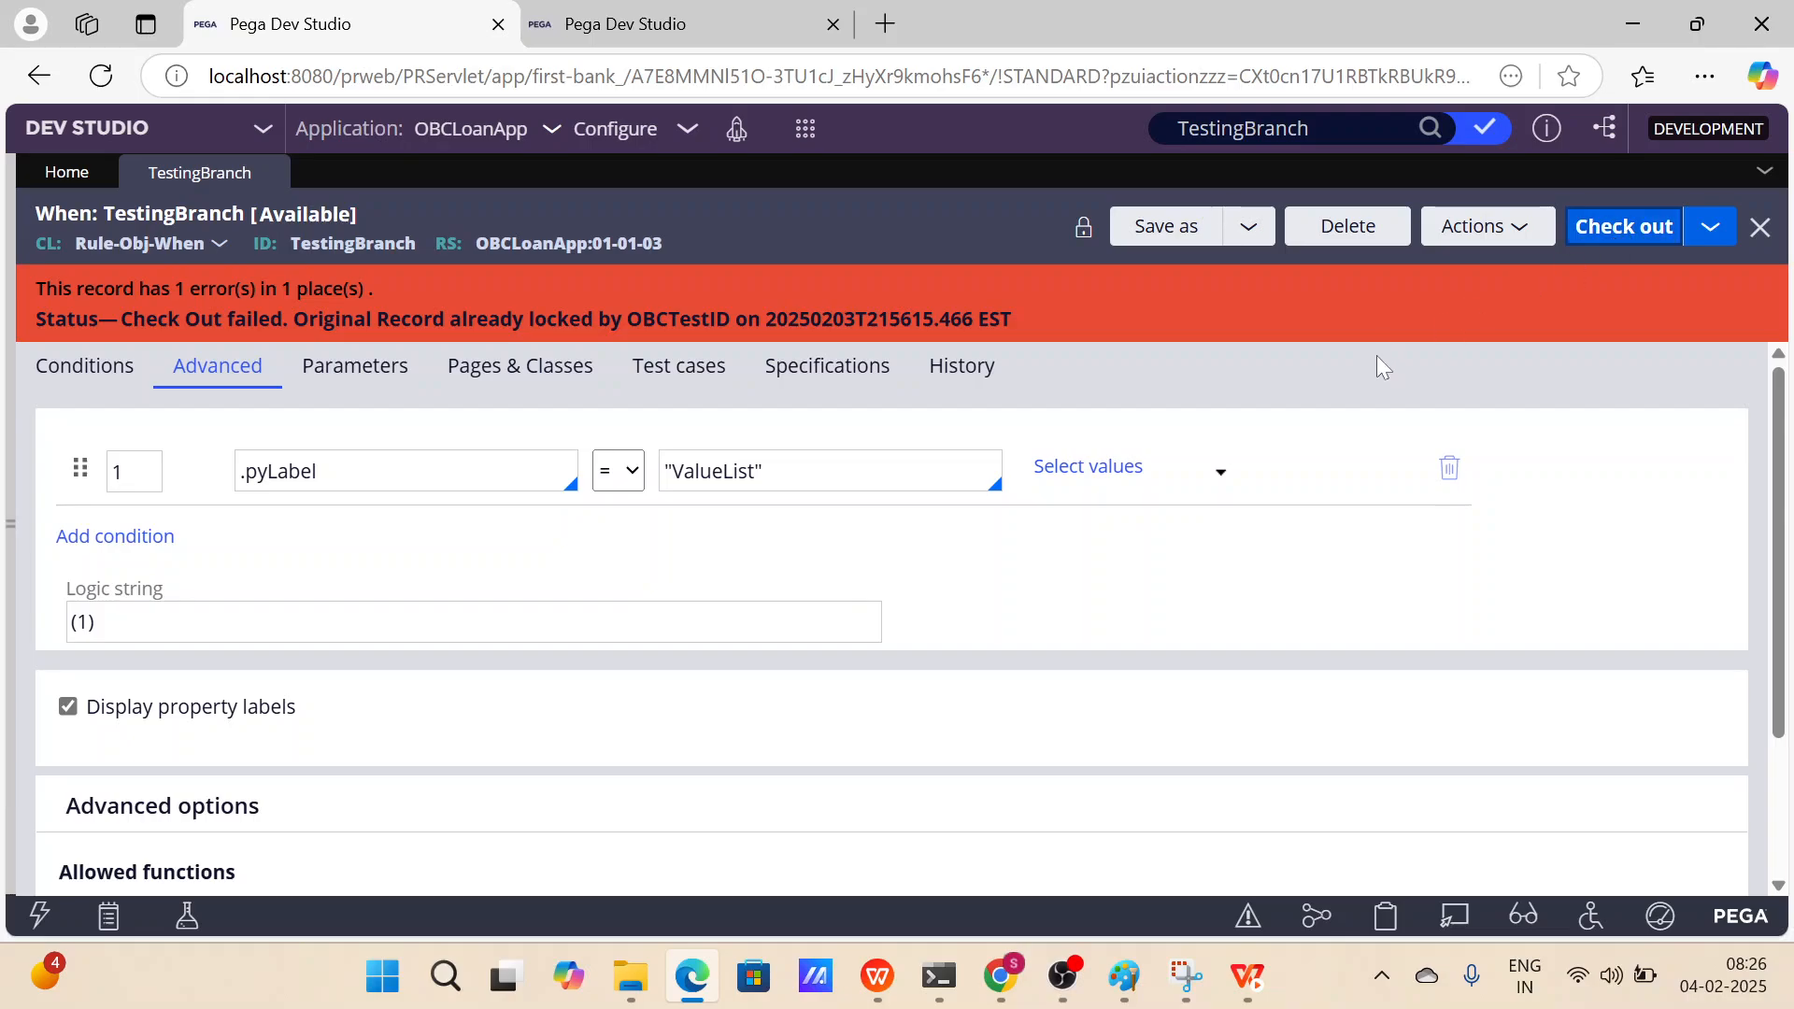
In the second session, examine the versions of TestingBranch listed under checked-out records.
left_click(709, 33)
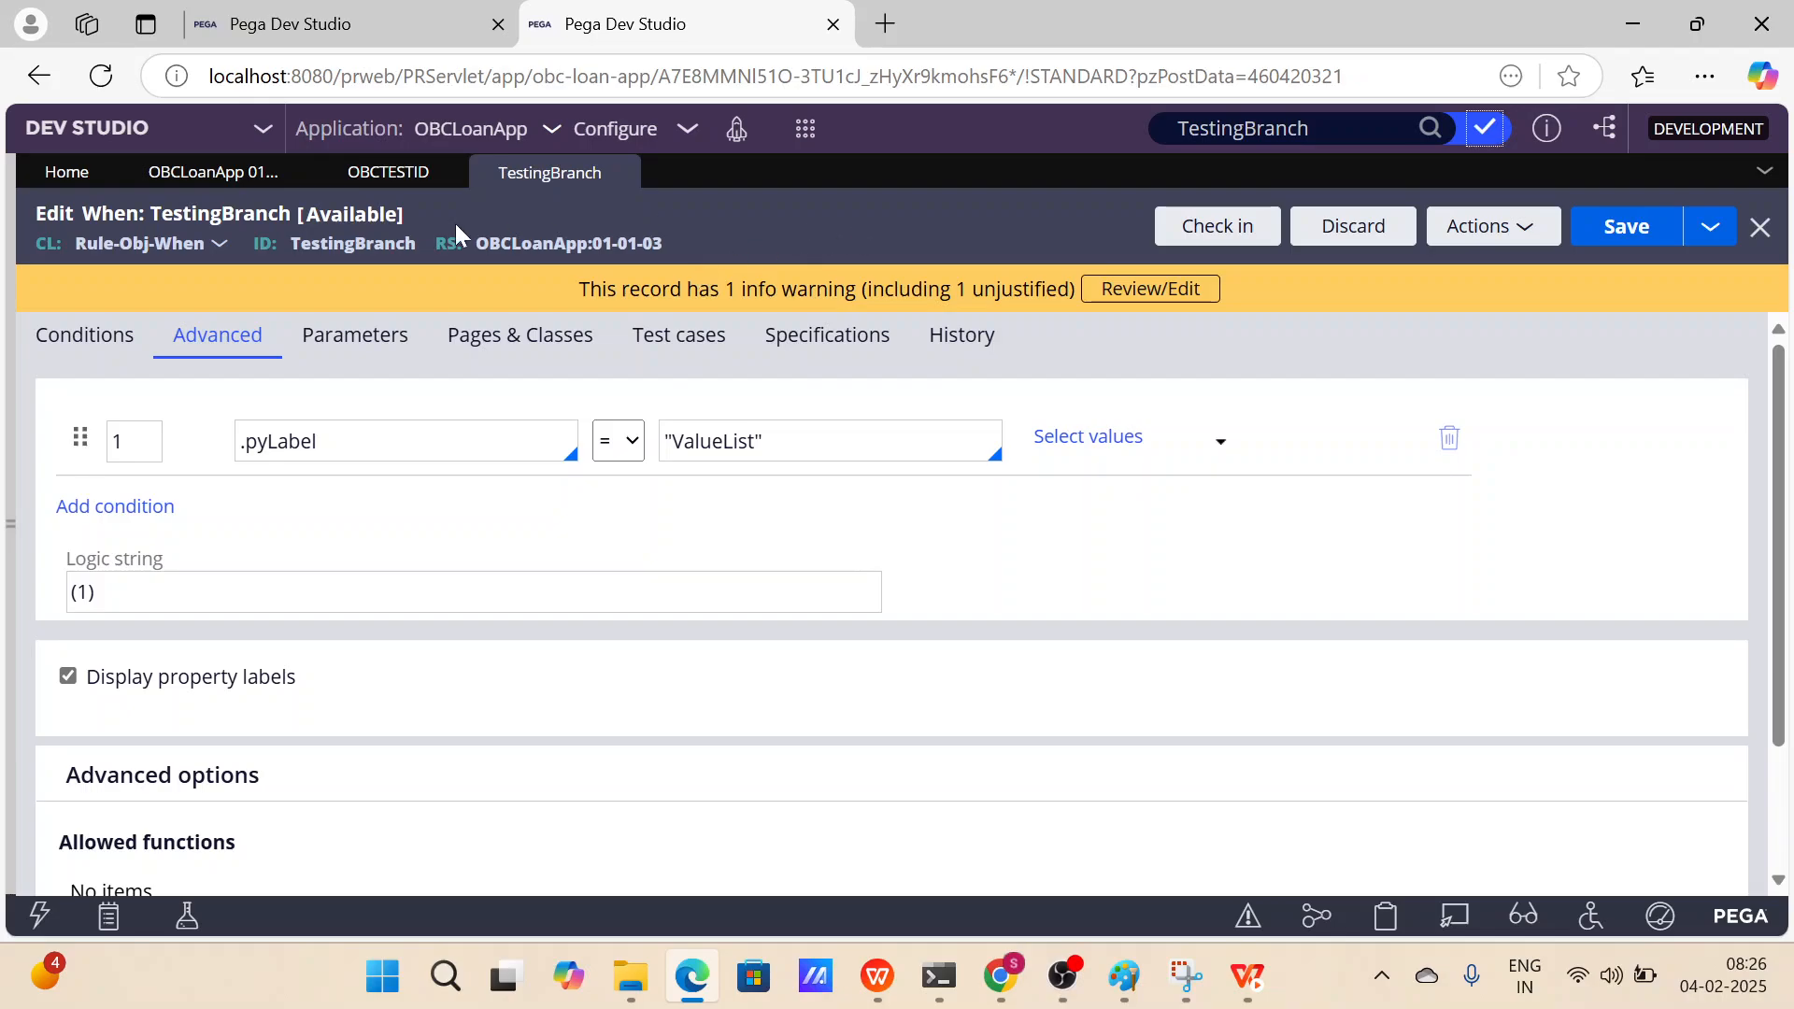
double_click(355, 243)
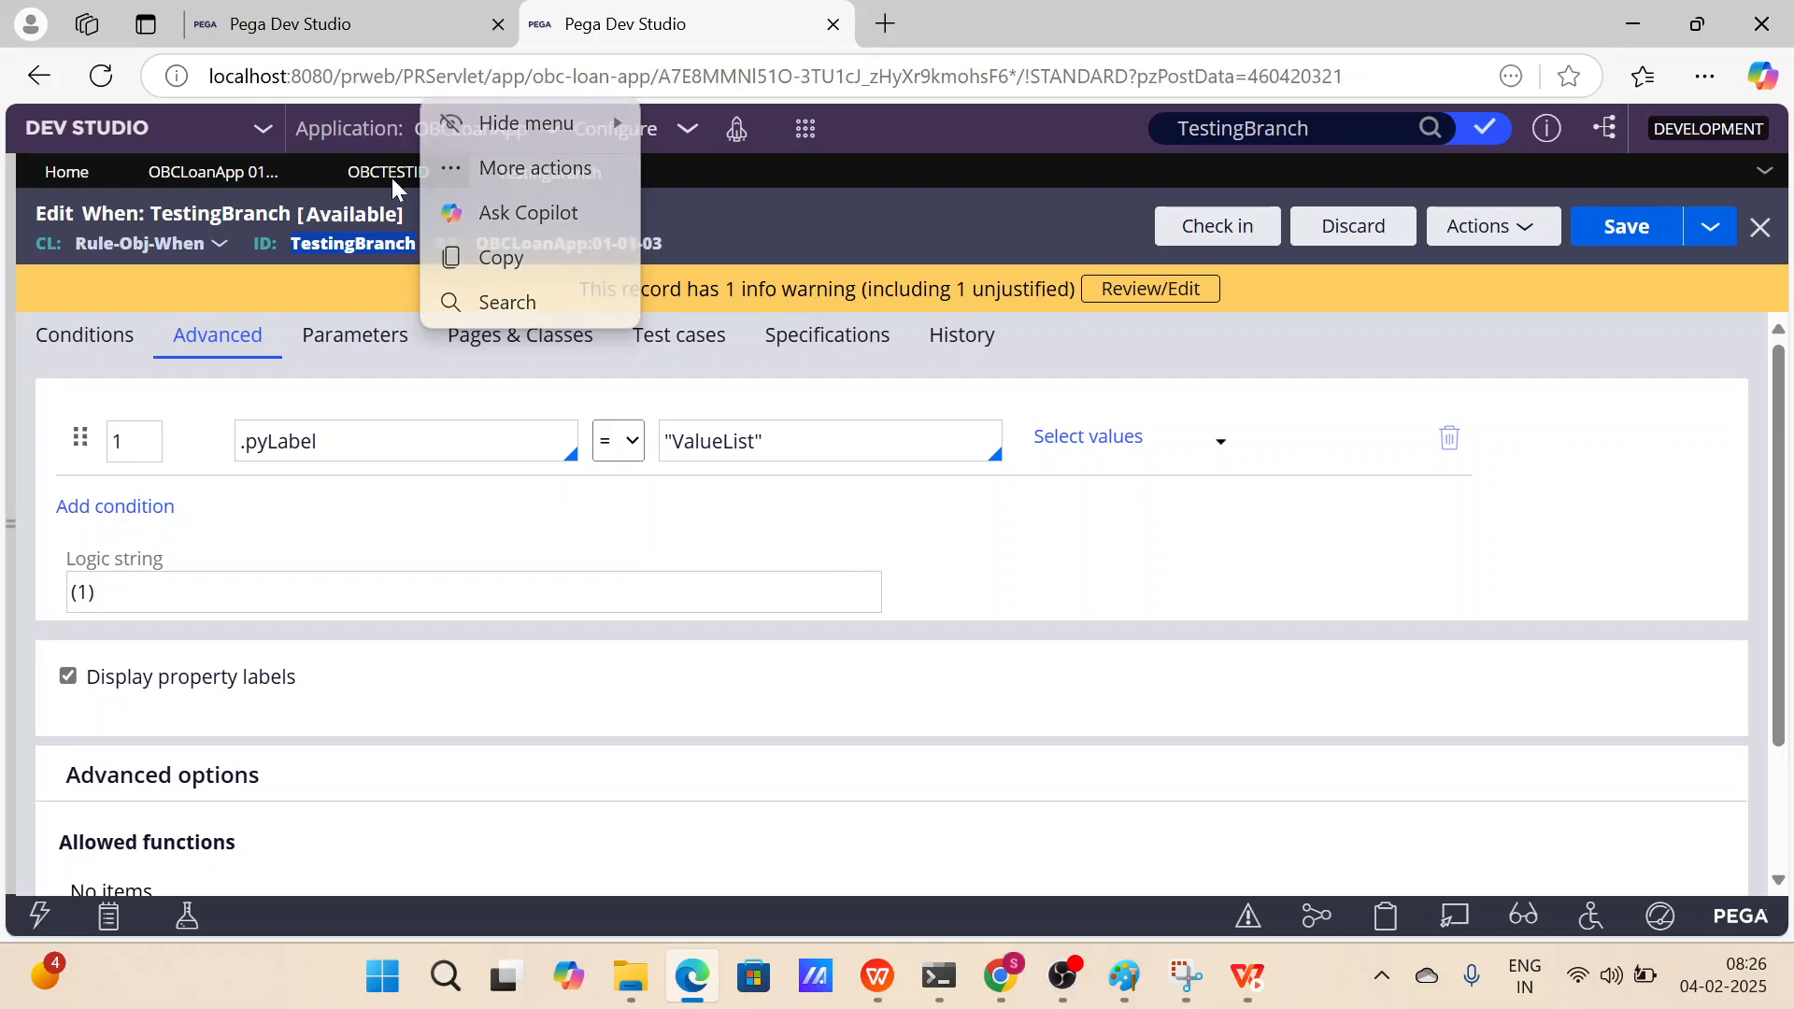
left_click(1485, 128)
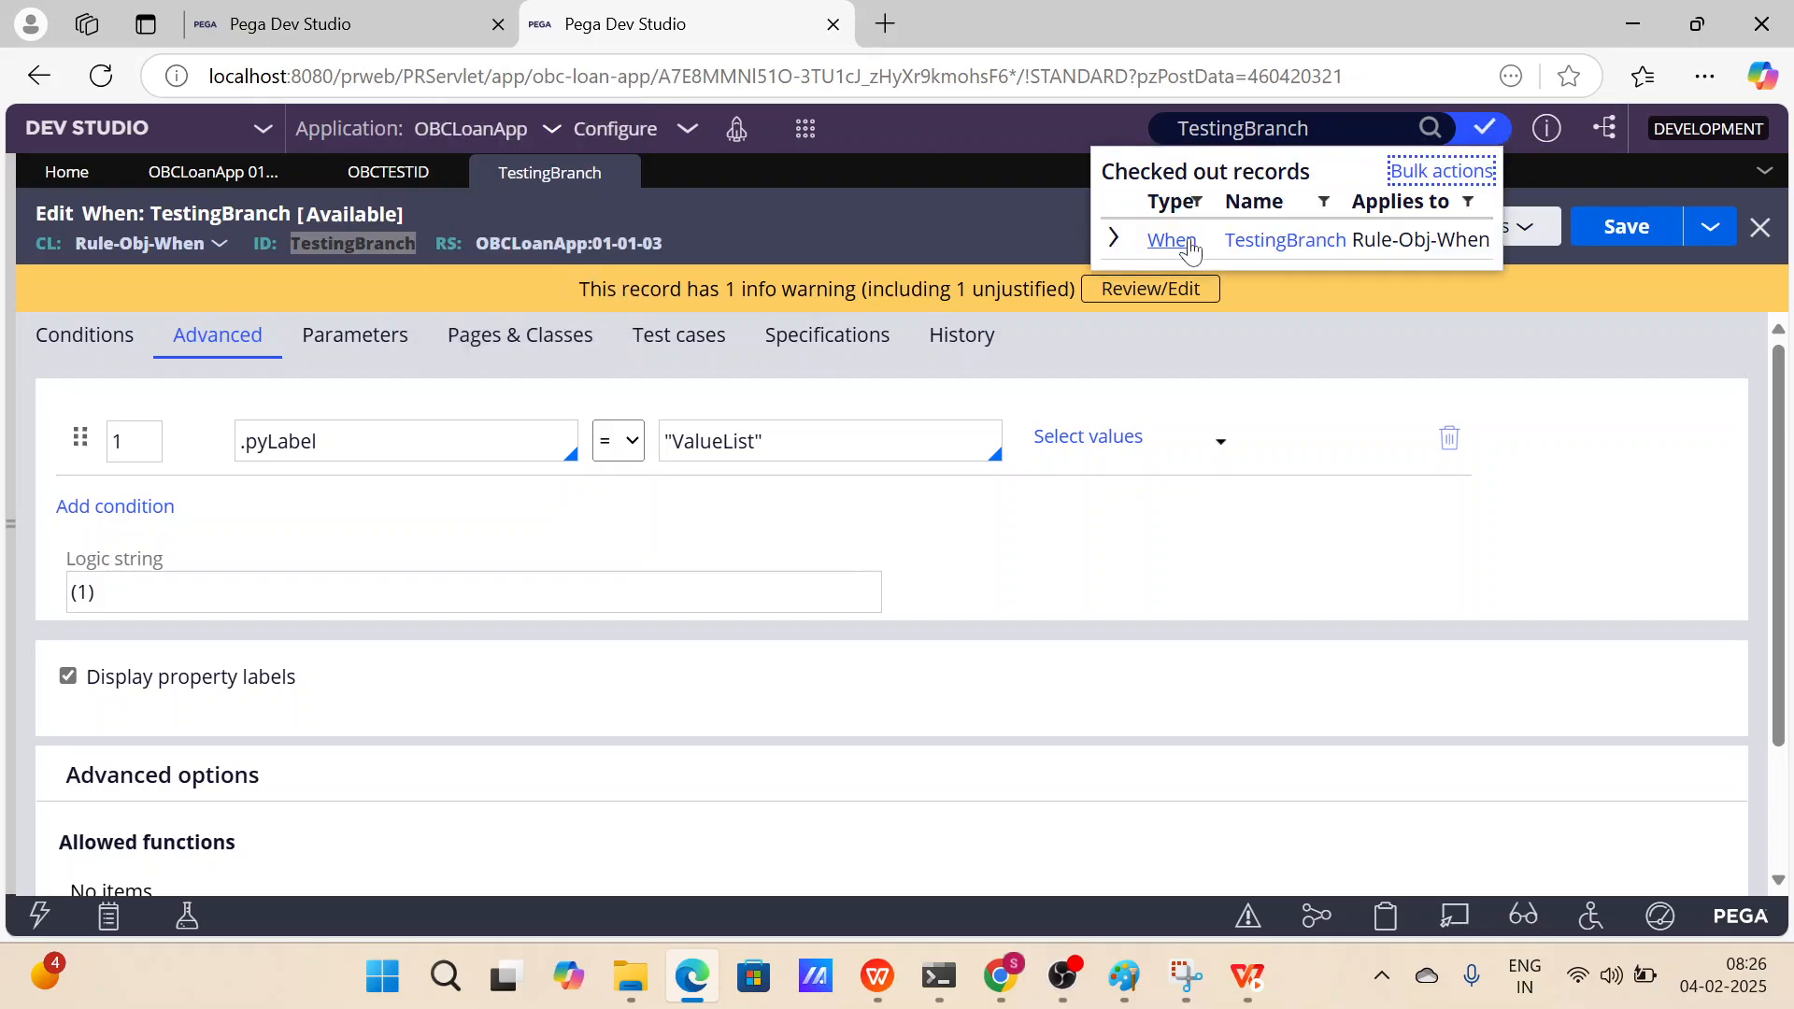
left_click(1113, 238)
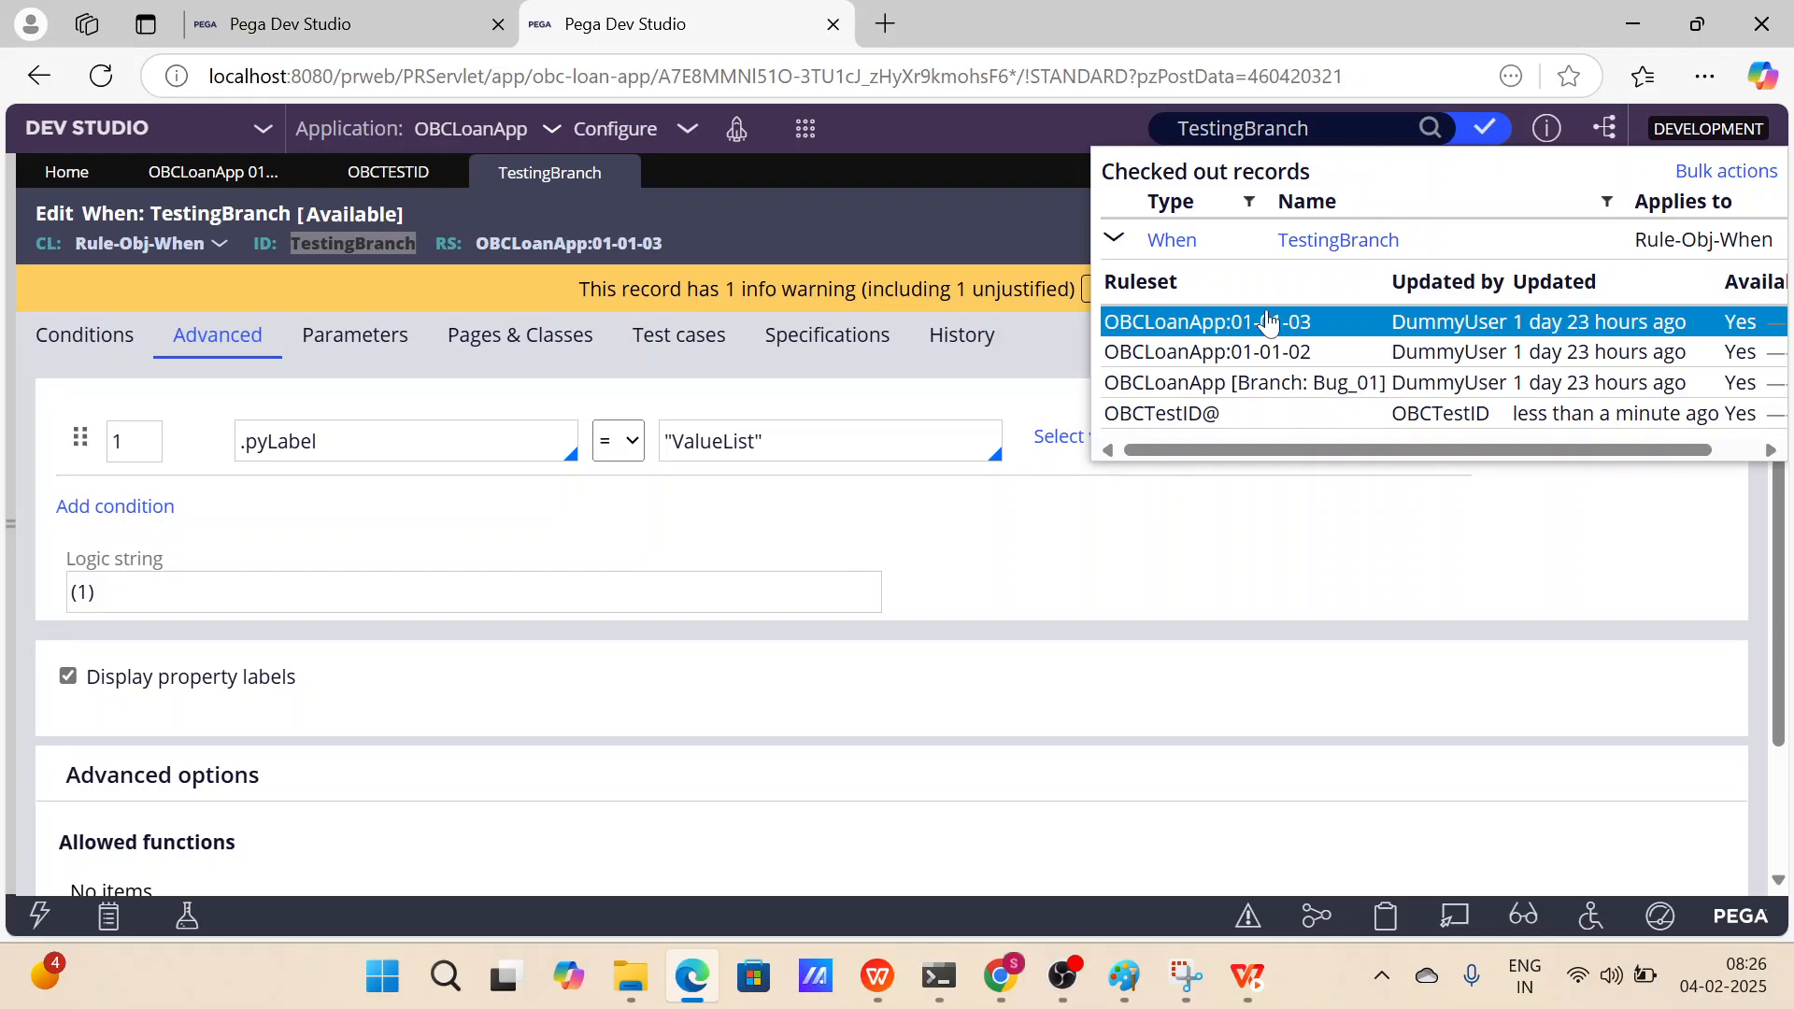
left_click(370, 28)
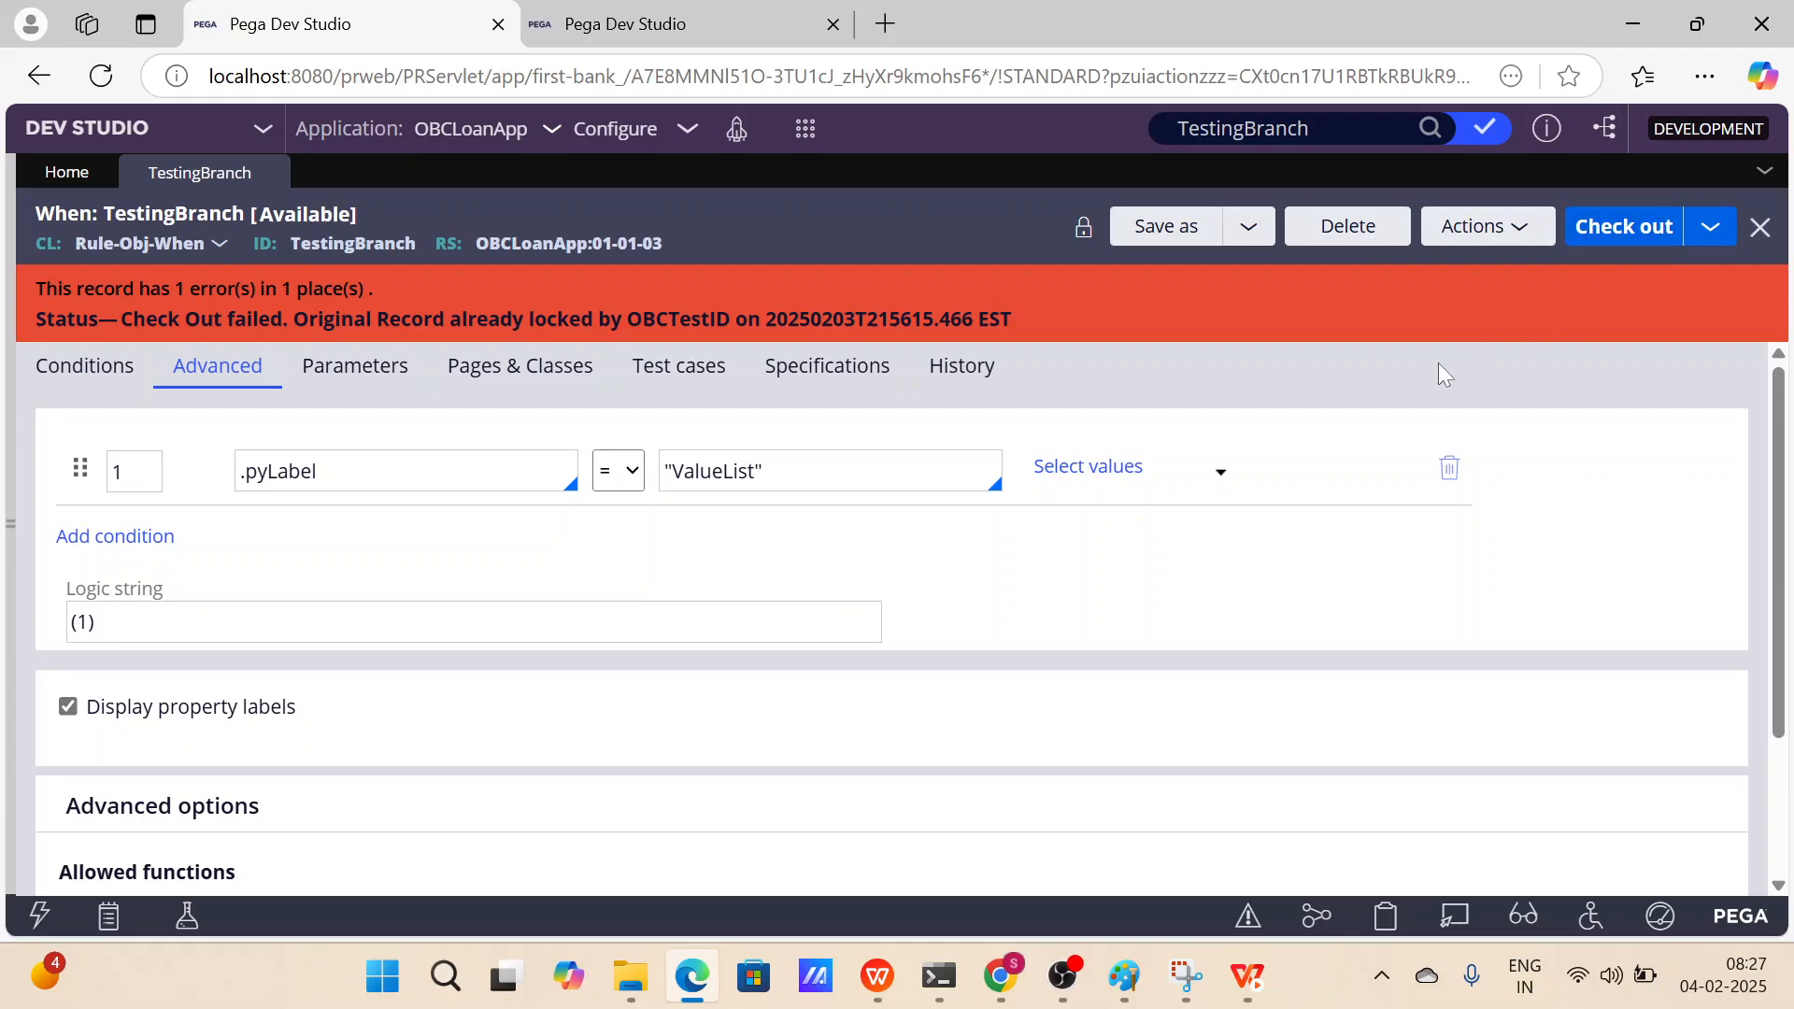
left_click(1164, 226)
scroll(570, 509, "down", 2)
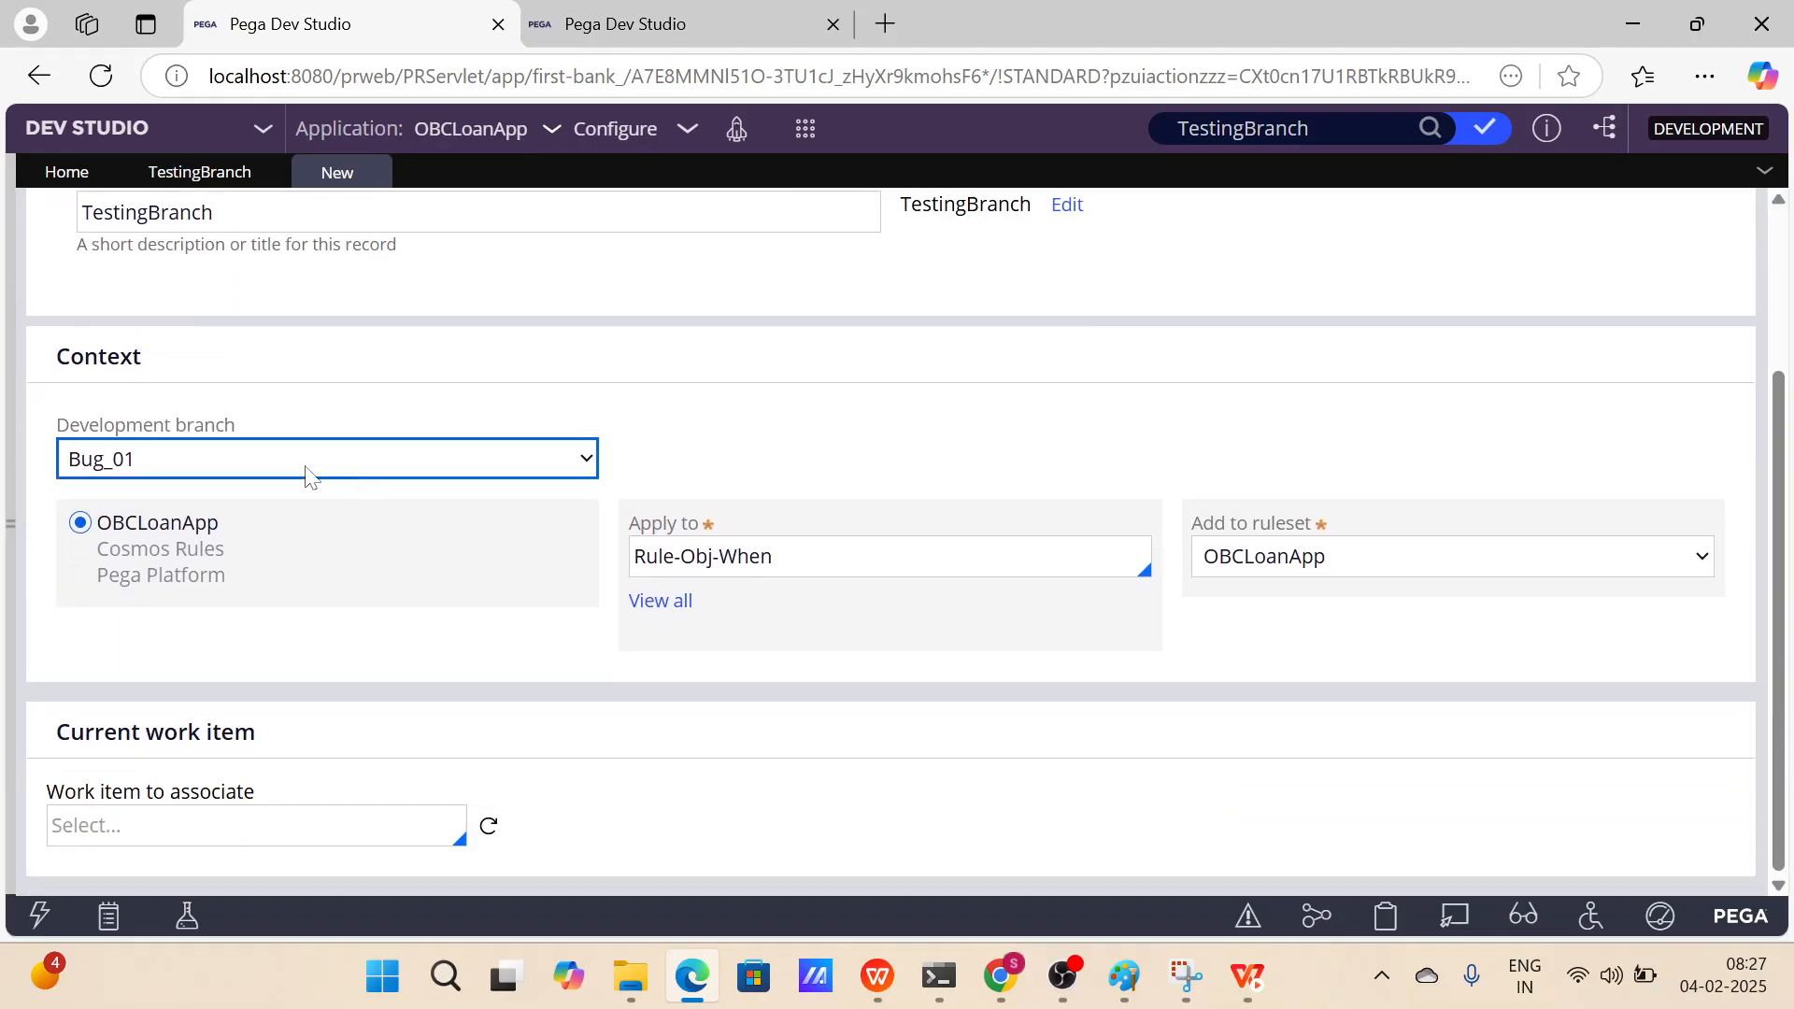
scroll(1112, 541, "up", 2)
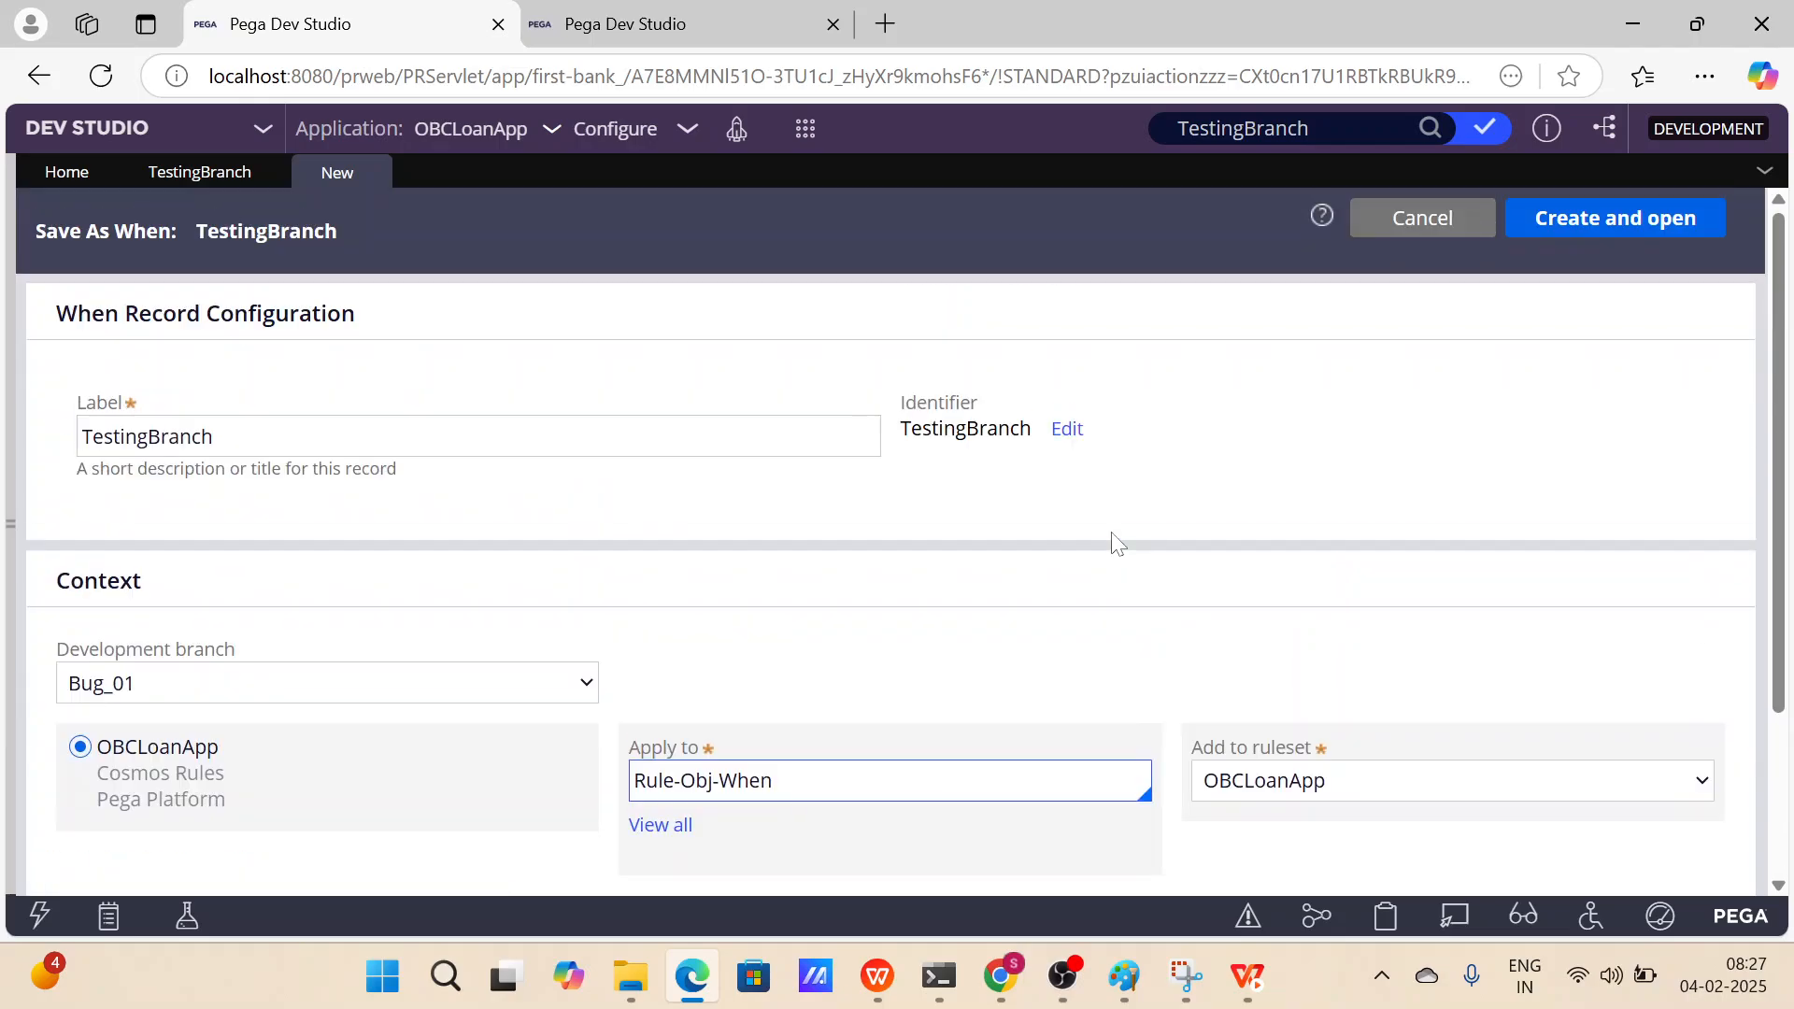
left_click(373, 174)
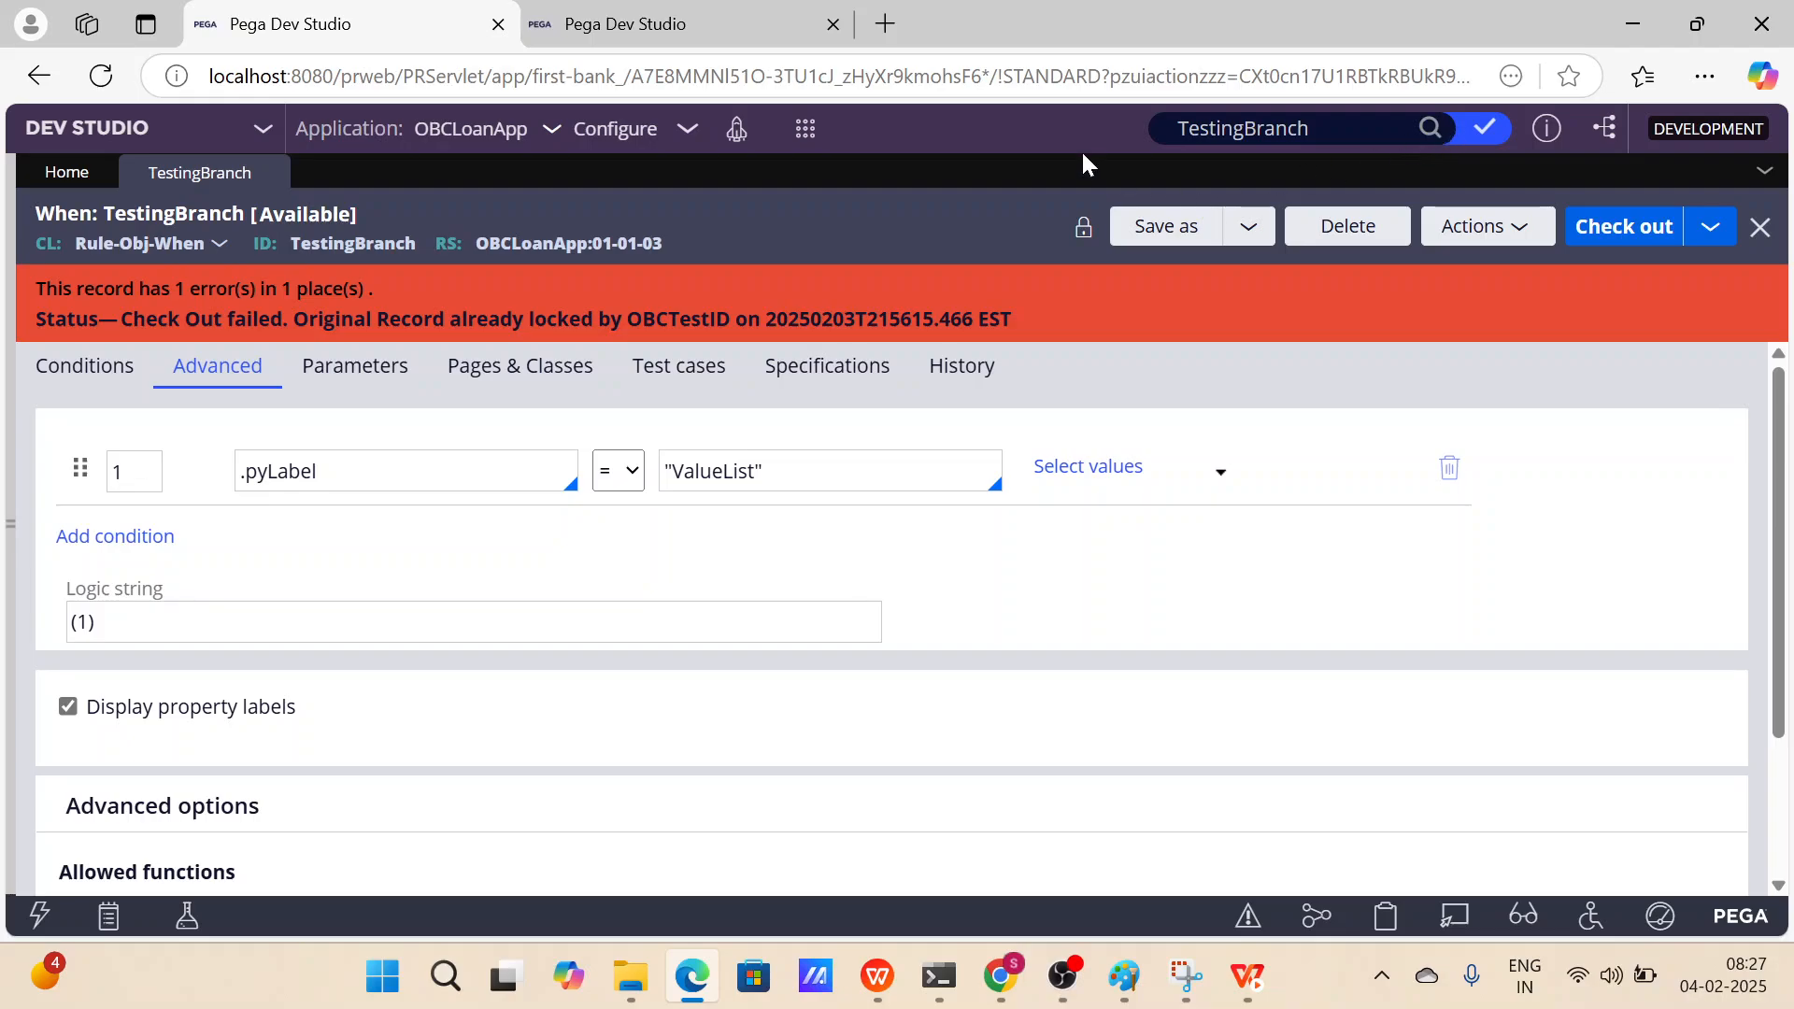
Search TestingBranch again in the first session and open its OBCTestID@ checked-out version.
left_click(1430, 128)
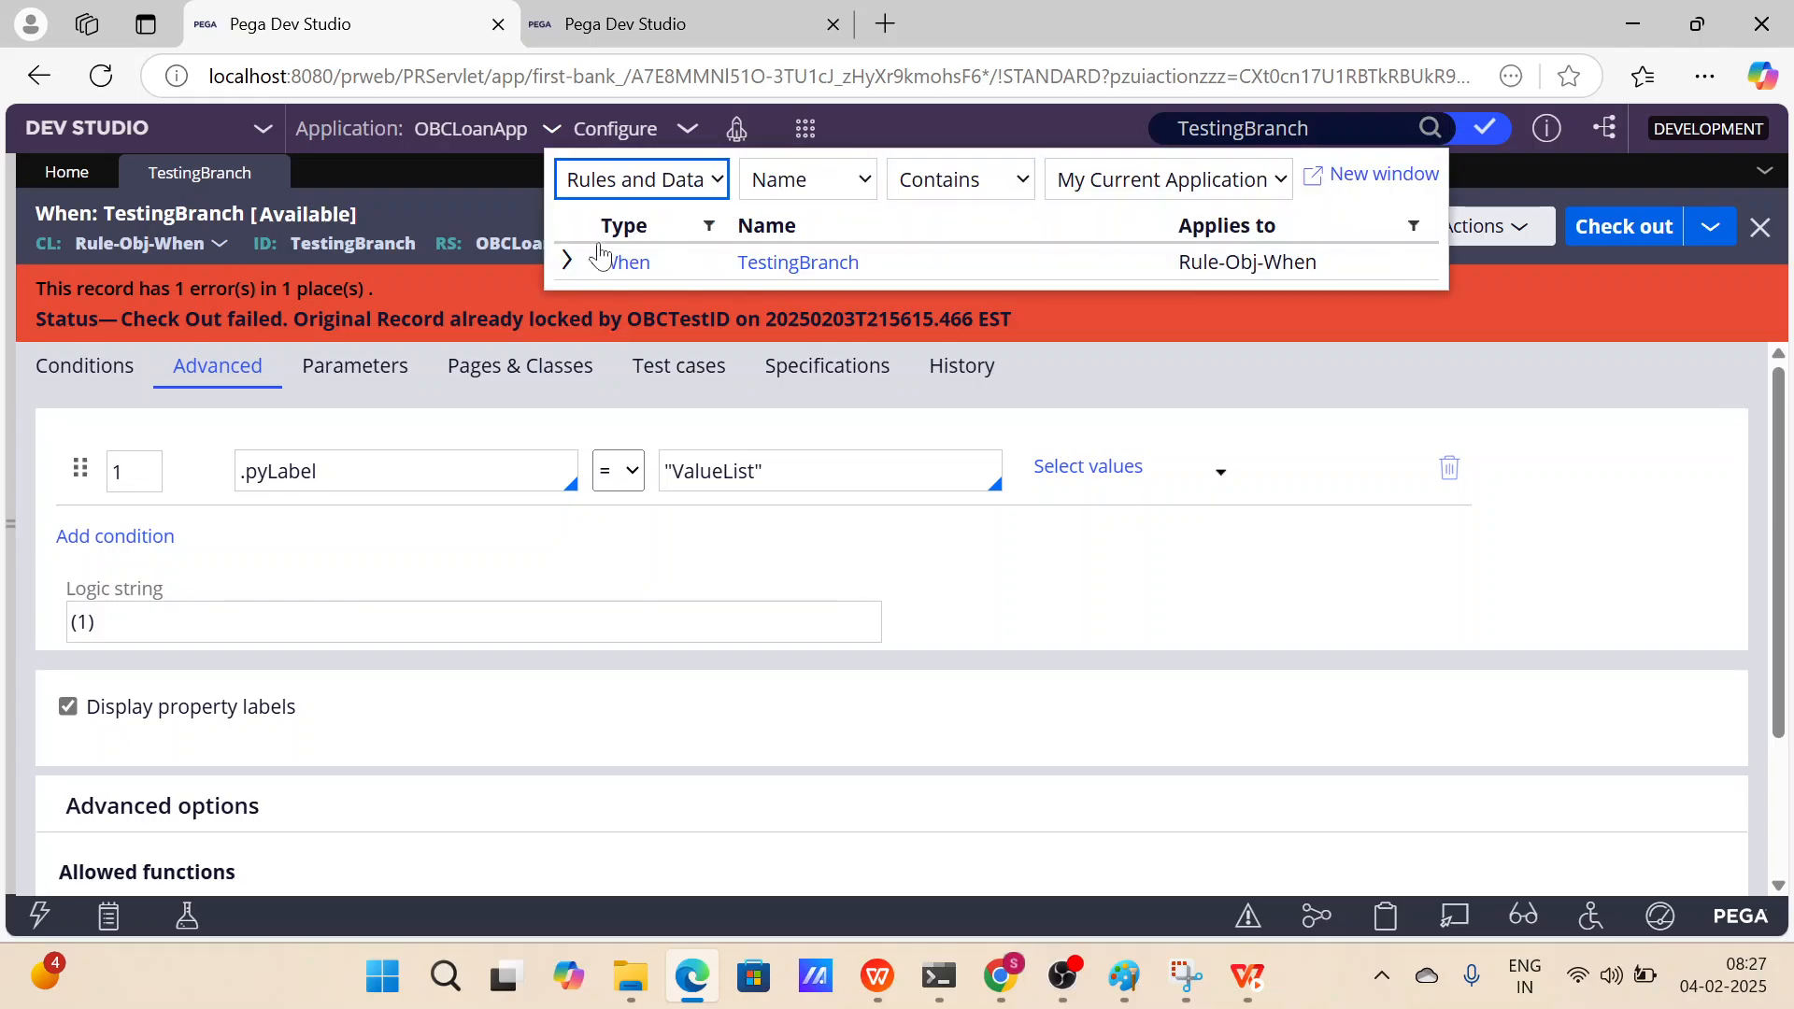
left_click(570, 261)
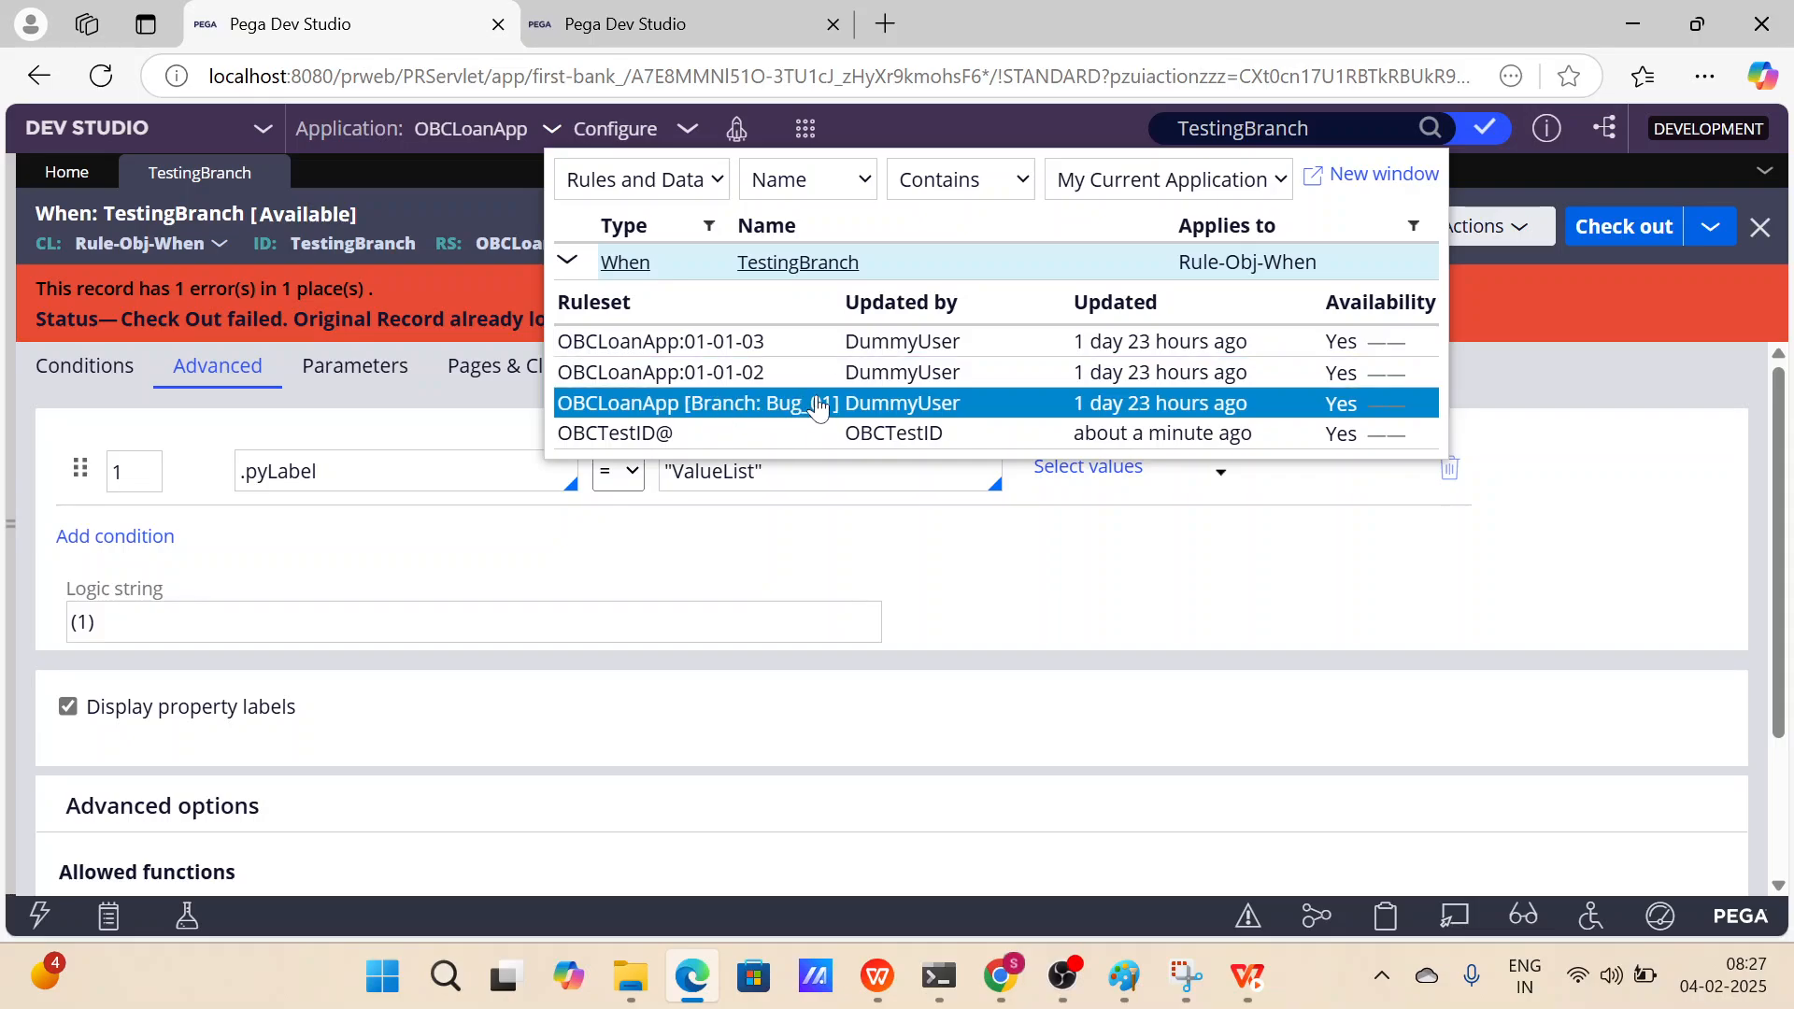
left_click(685, 434)
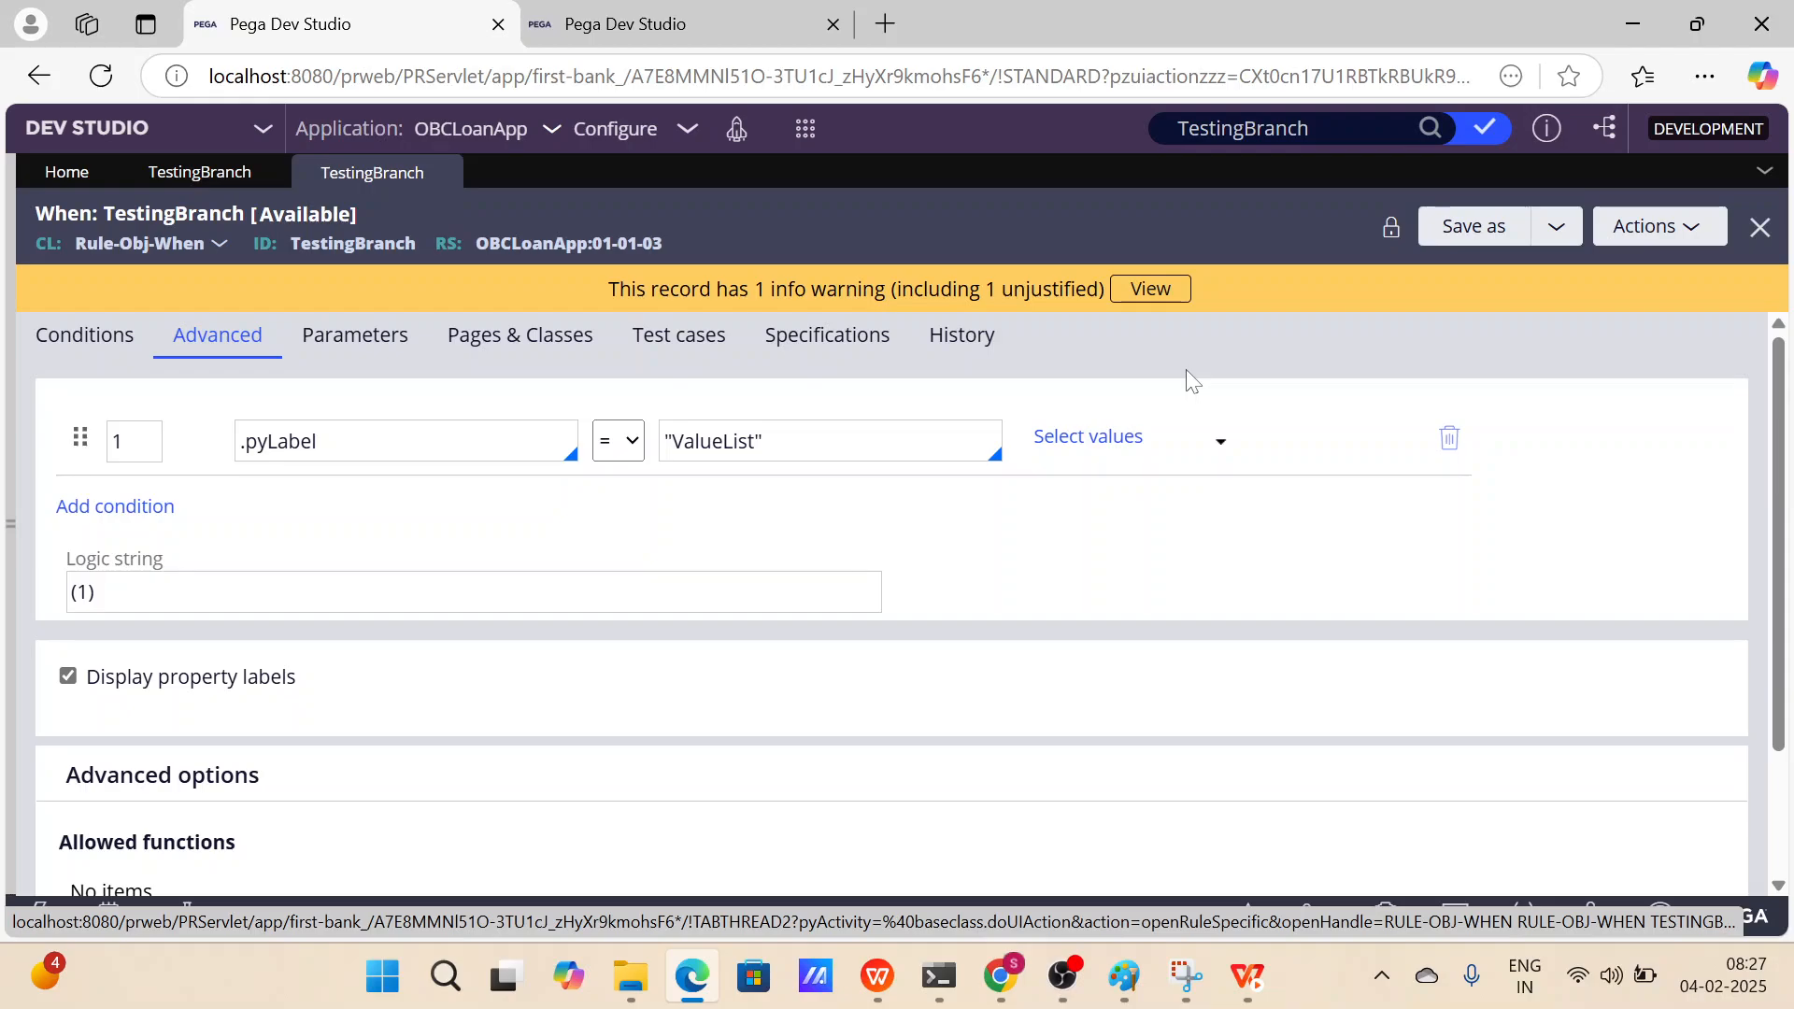
Dismiss the checked-out records list in the second session and close the OBCTestID@ version's tab in the first.
left_click(715, 39)
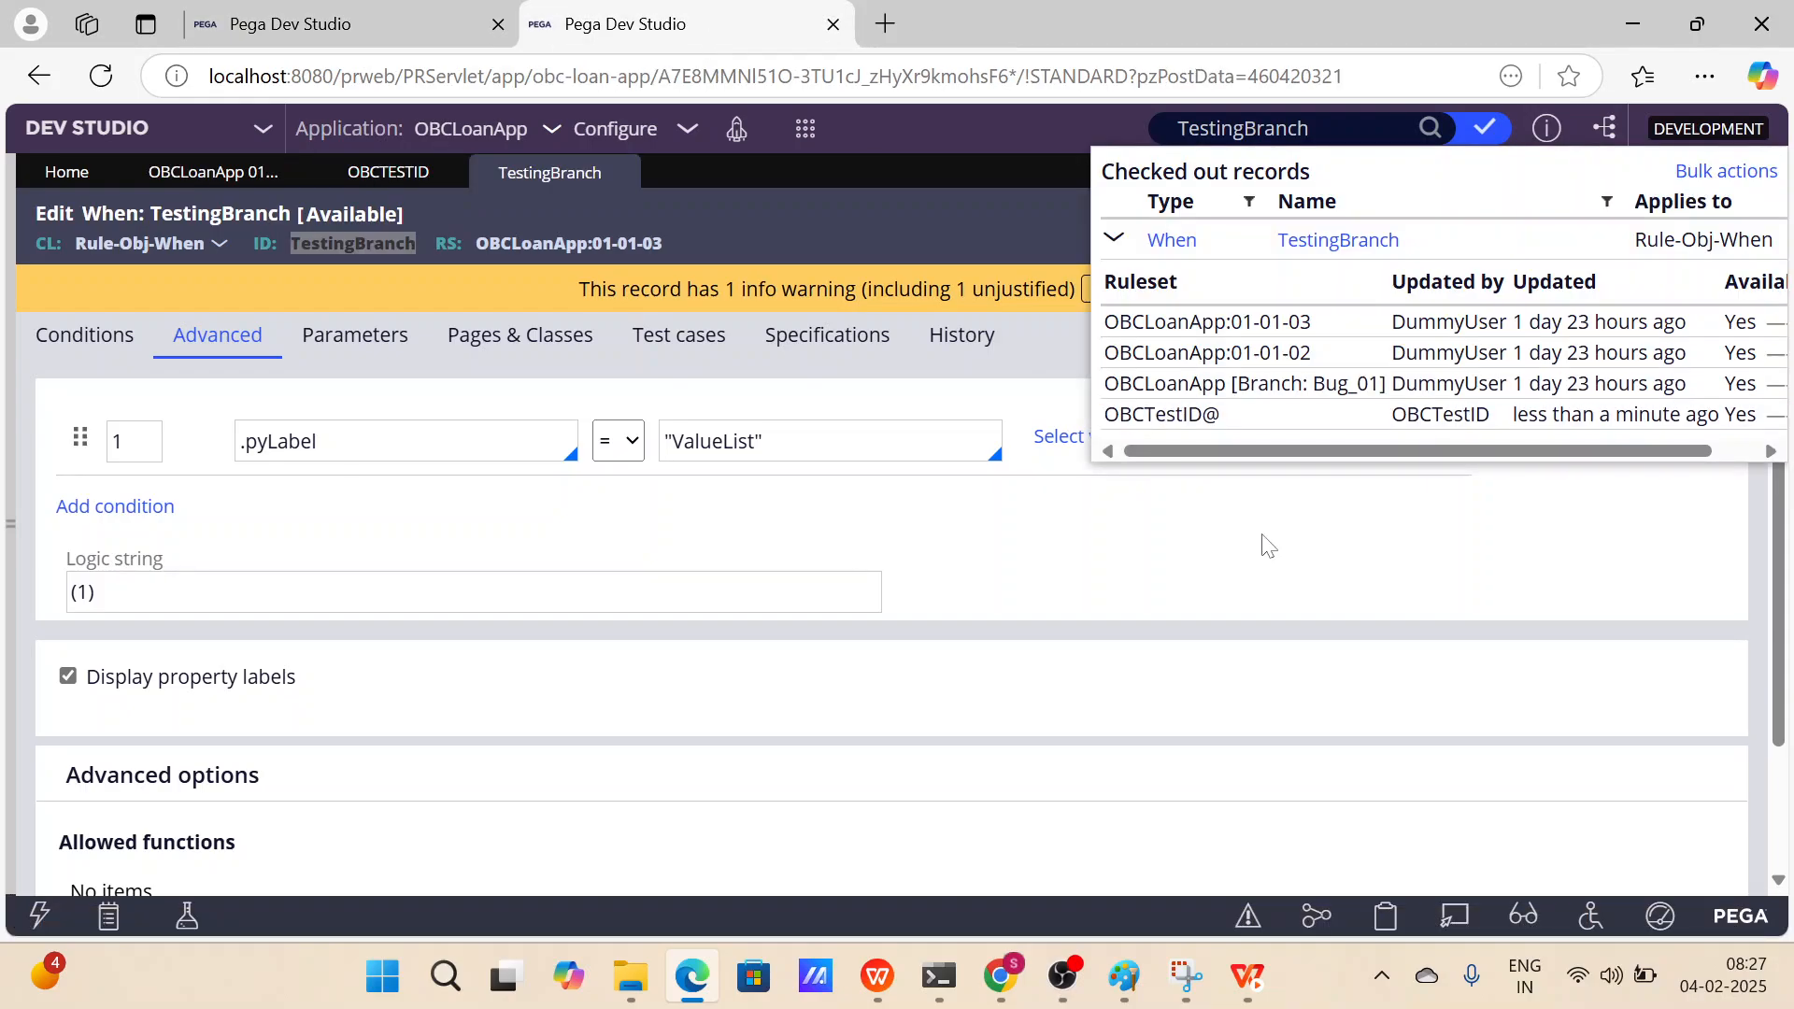
left_click(1039, 570)
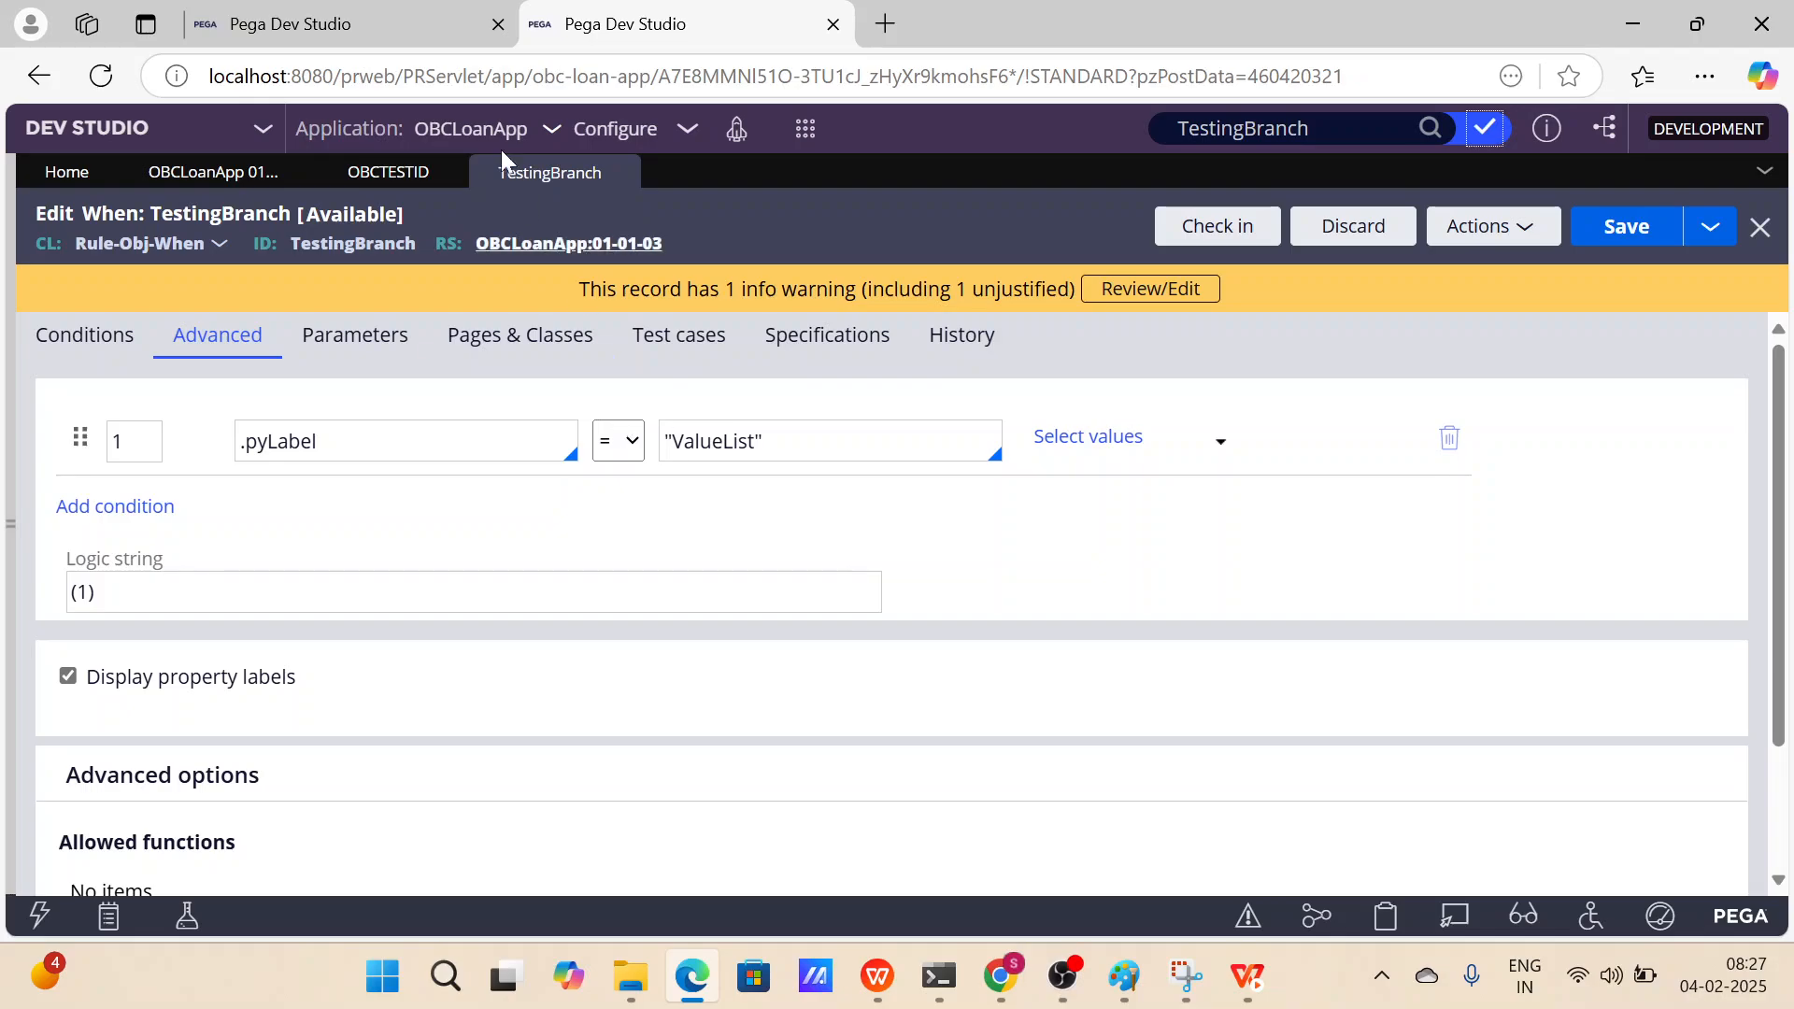
left_click(417, 43)
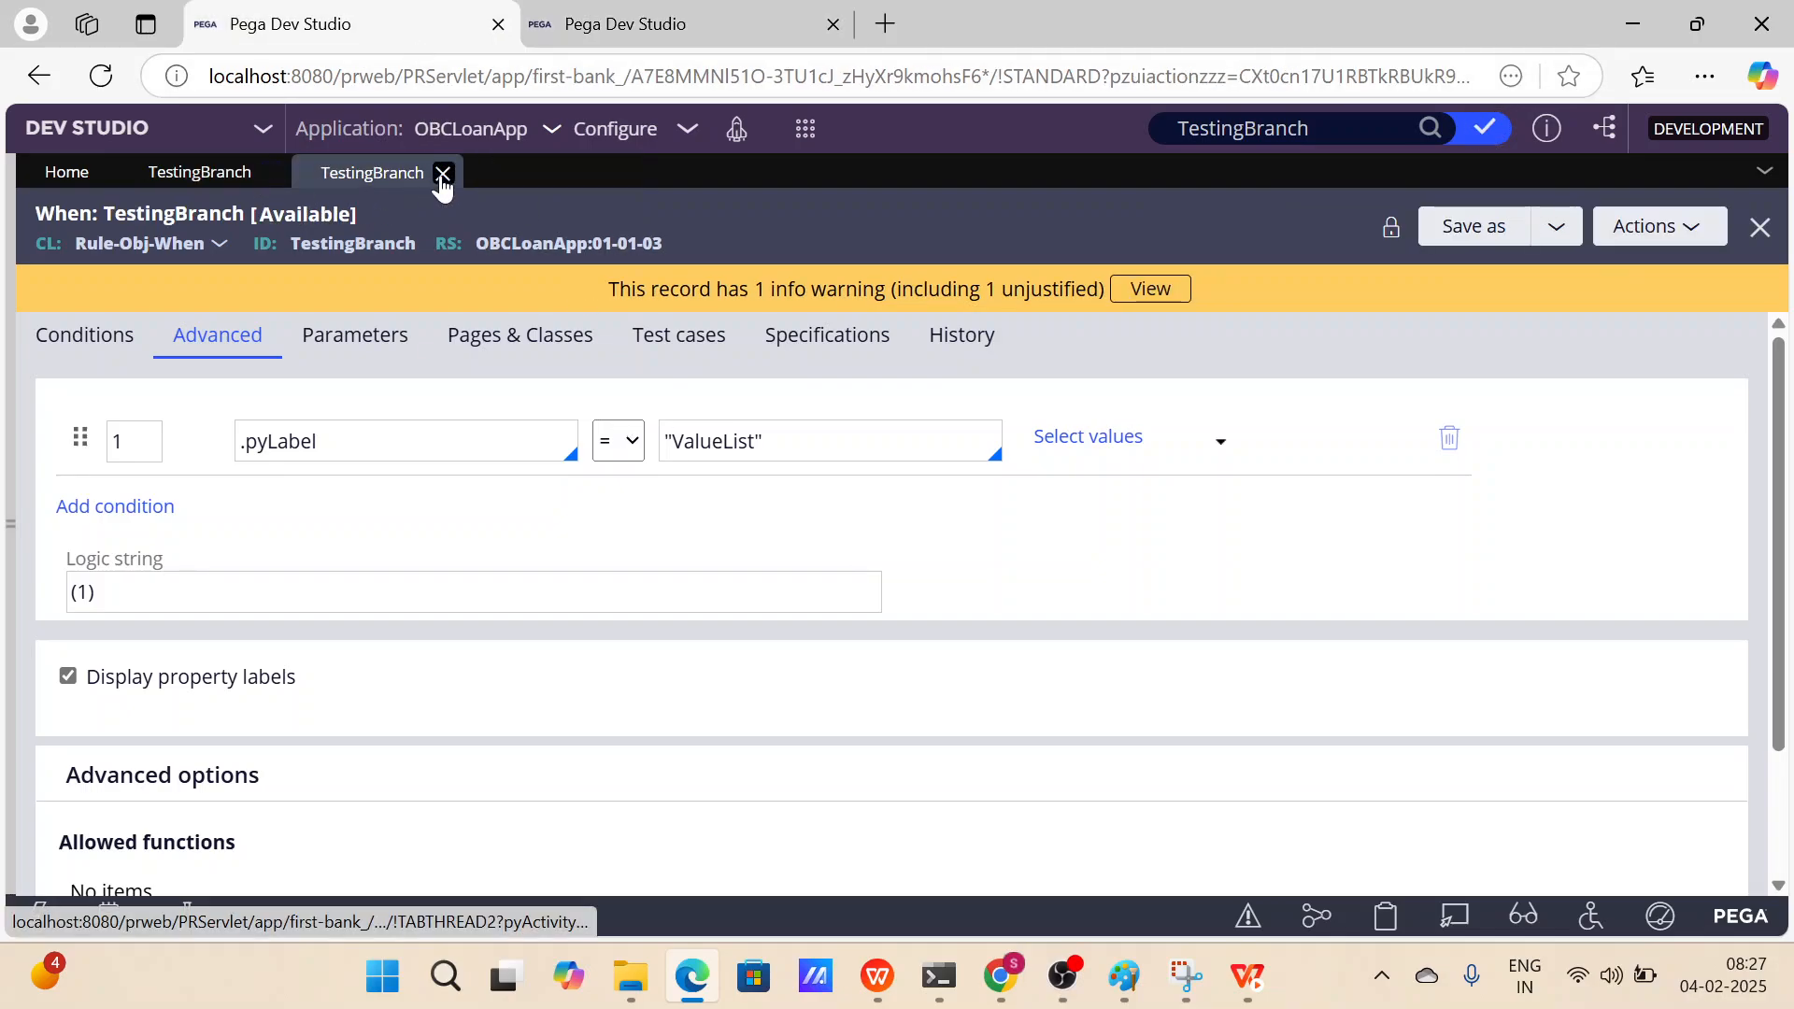
left_click(442, 176)
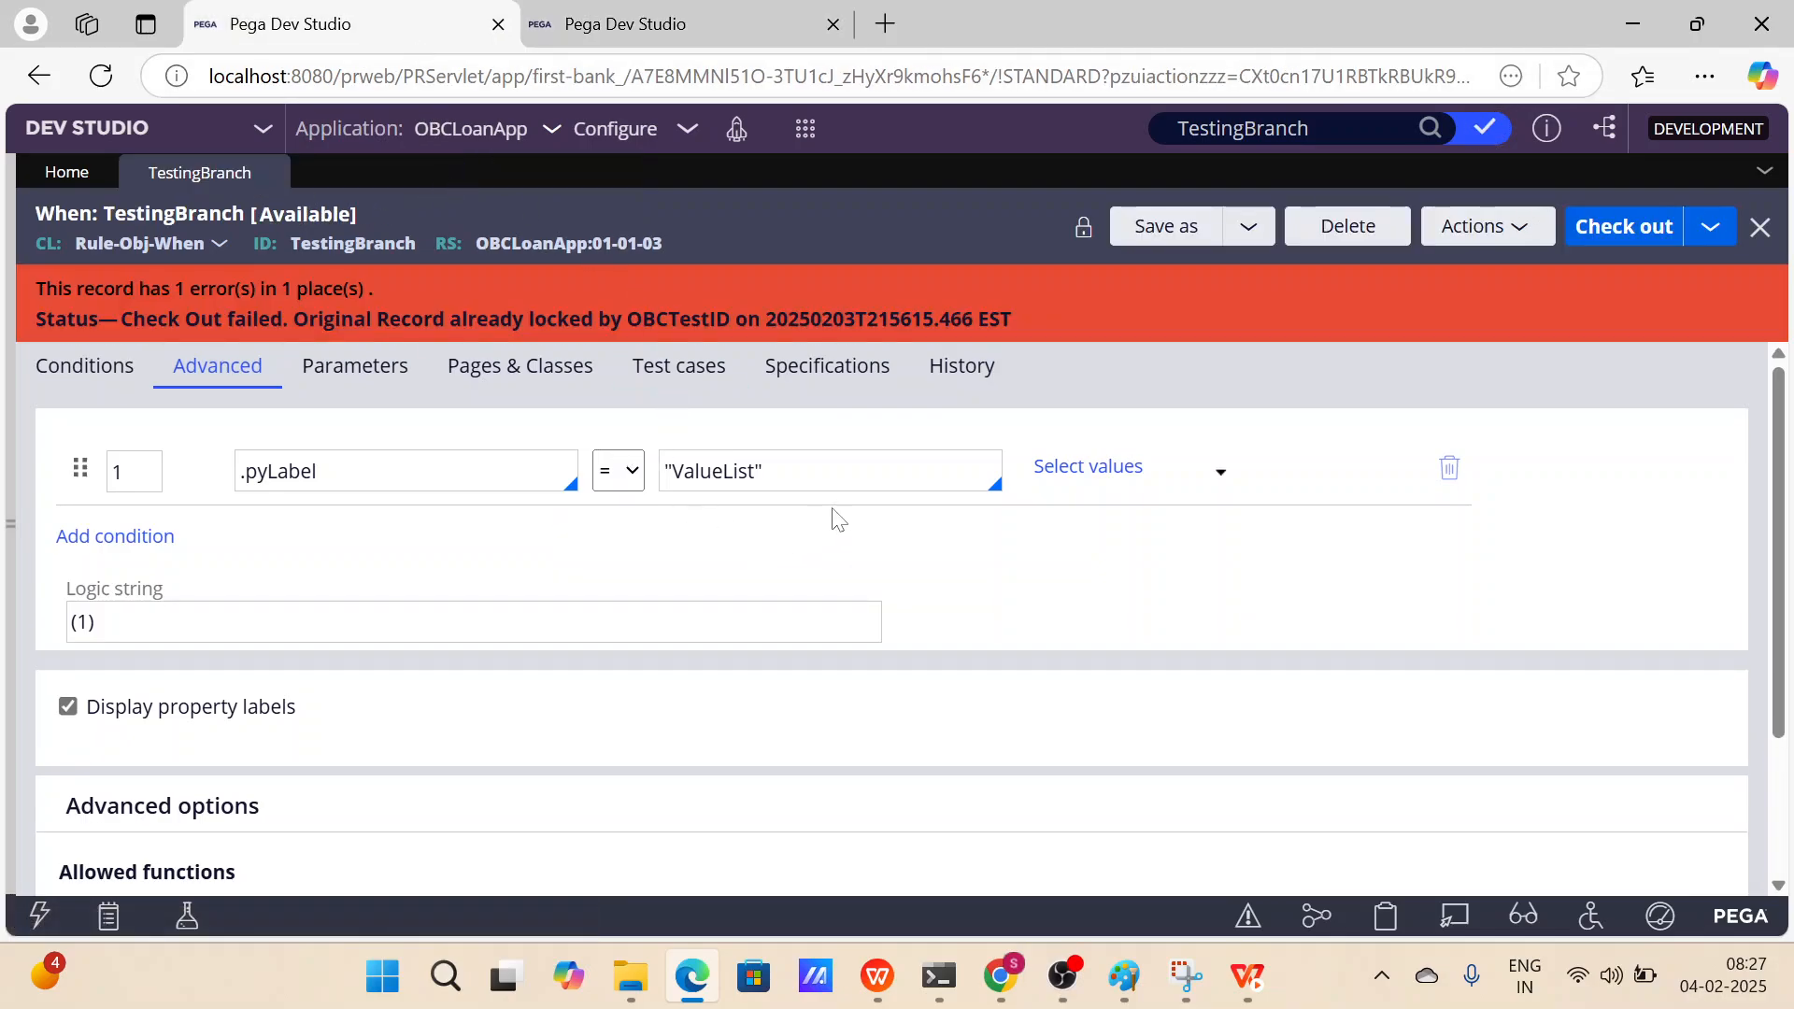
In the second session, set the condition's comparison value to "Value" and save the checked-out rule.
left_click(720, 37)
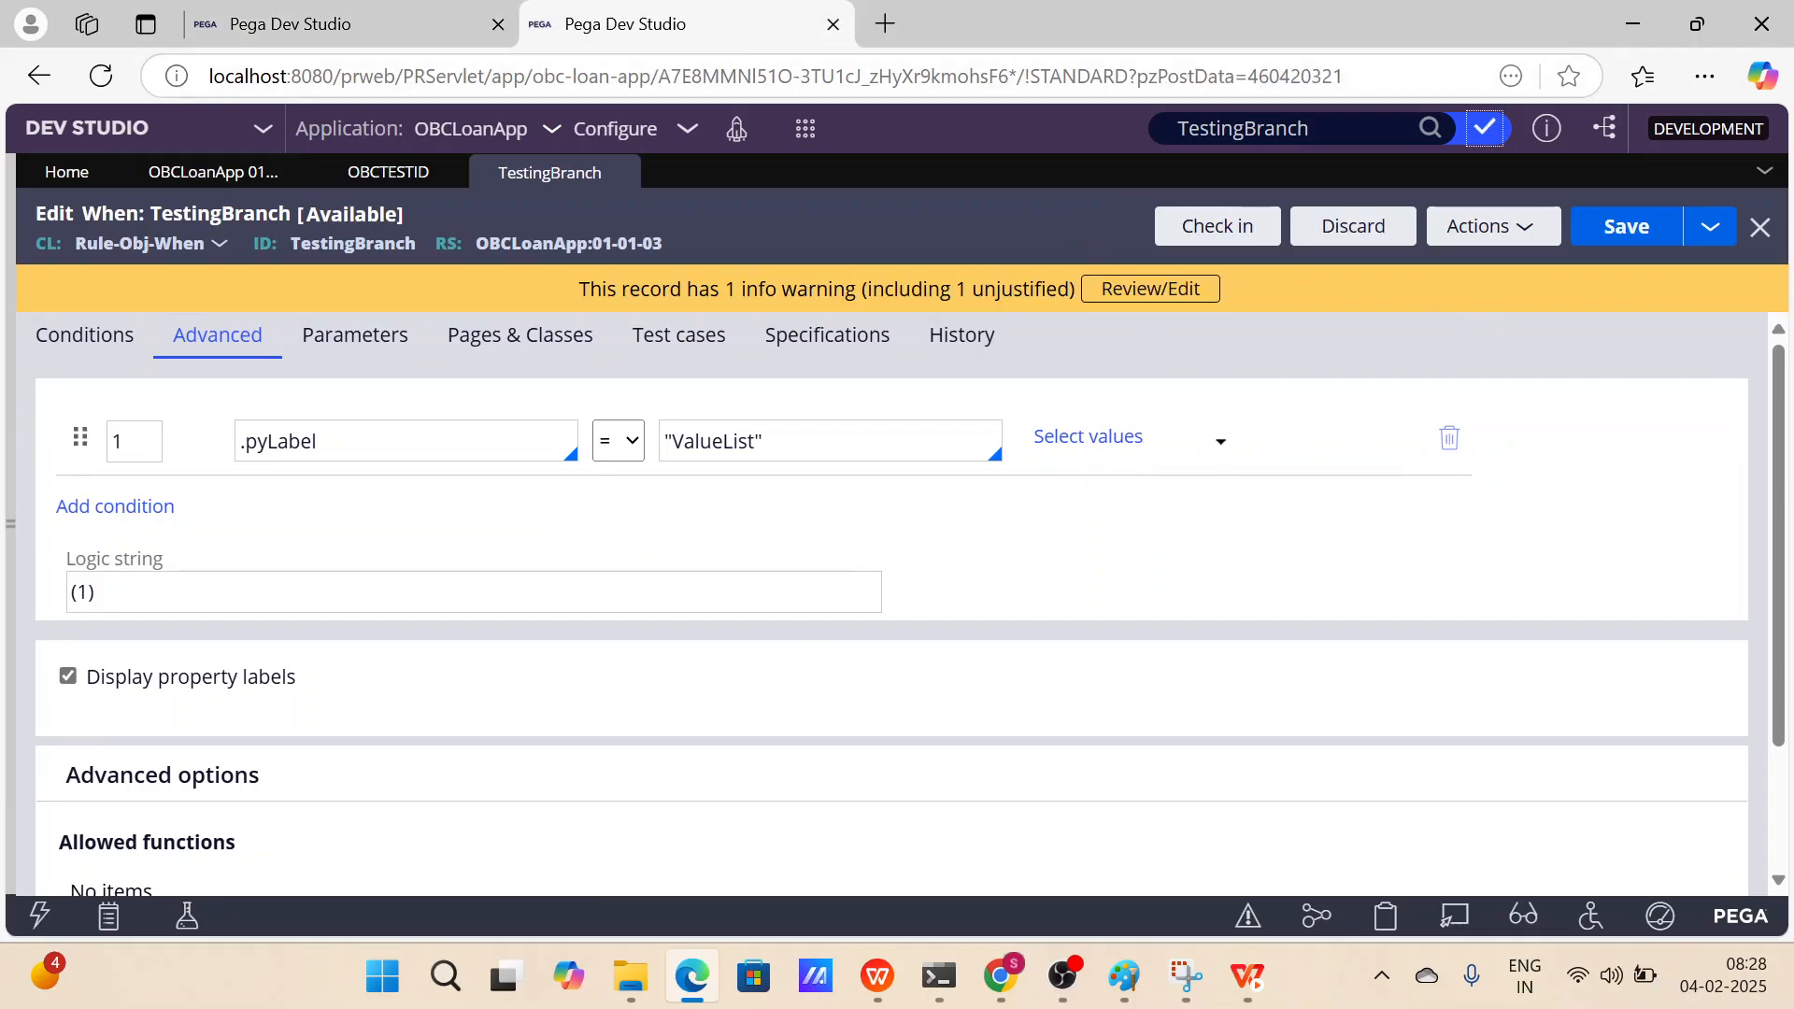
left_click(755, 441)
key("BackSpace")
key("BackSpace")
key("BackSpace")
key("BackSpace")
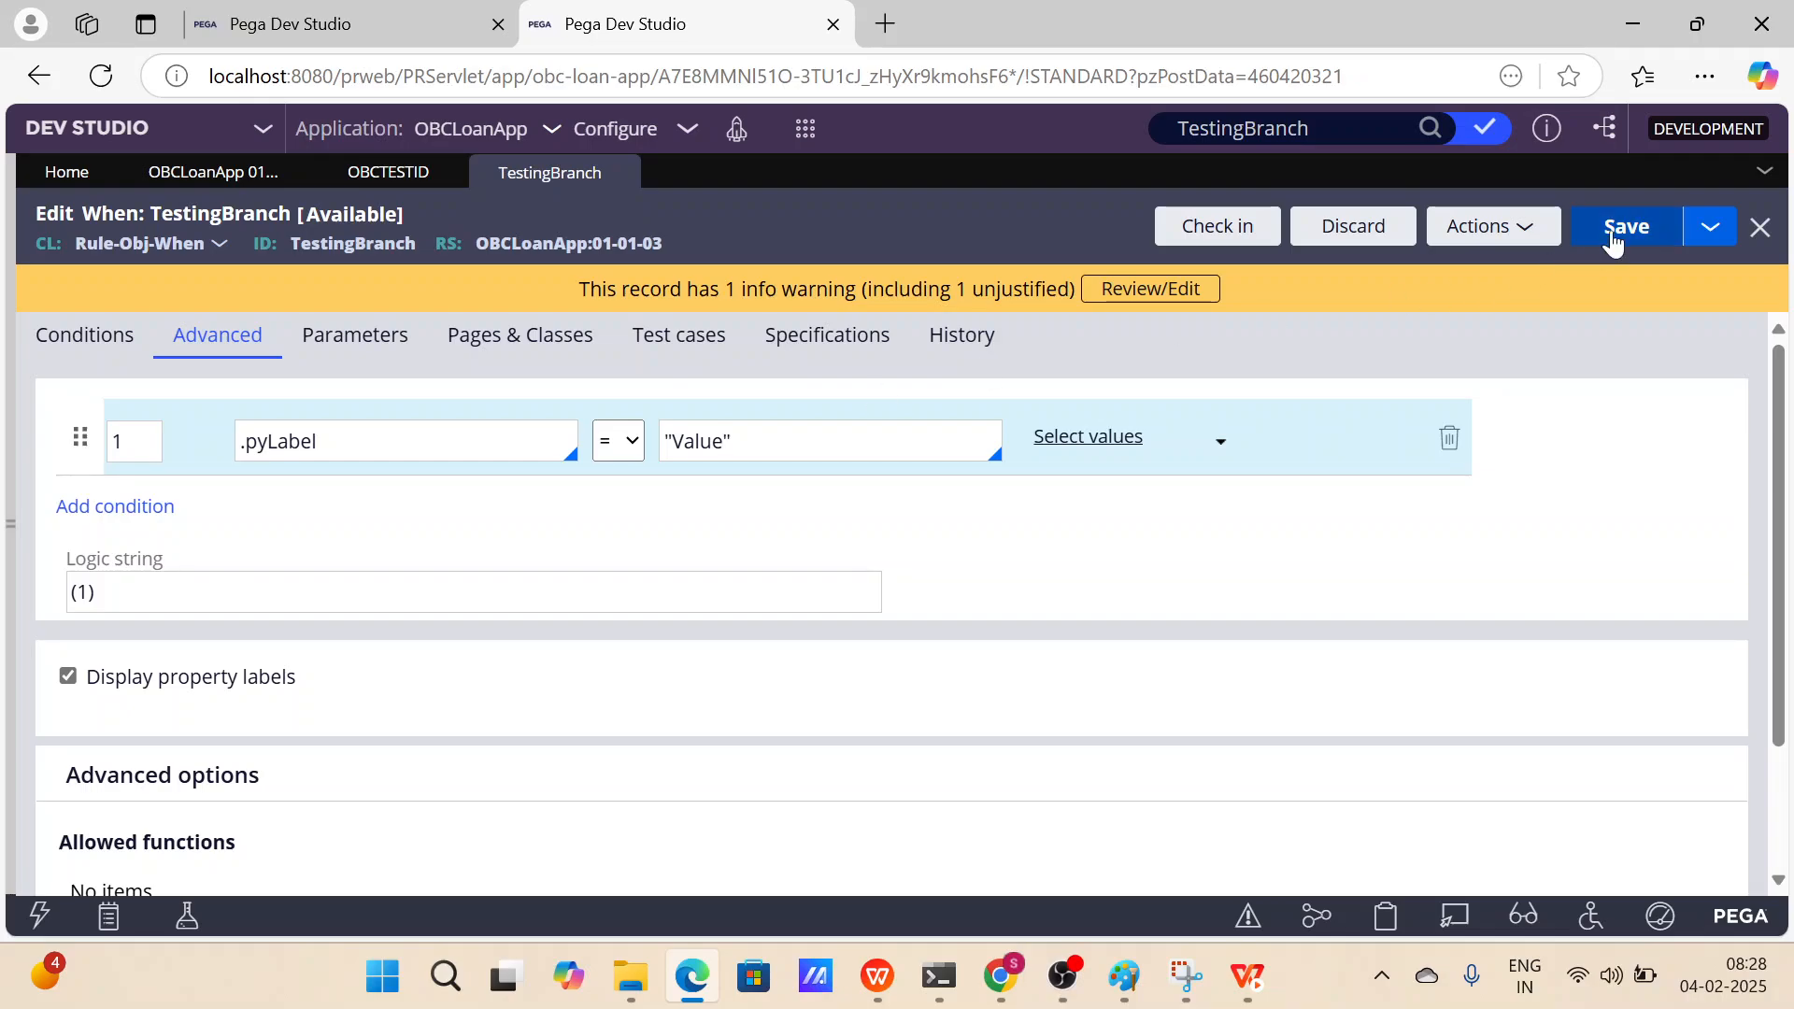
left_click(1612, 241)
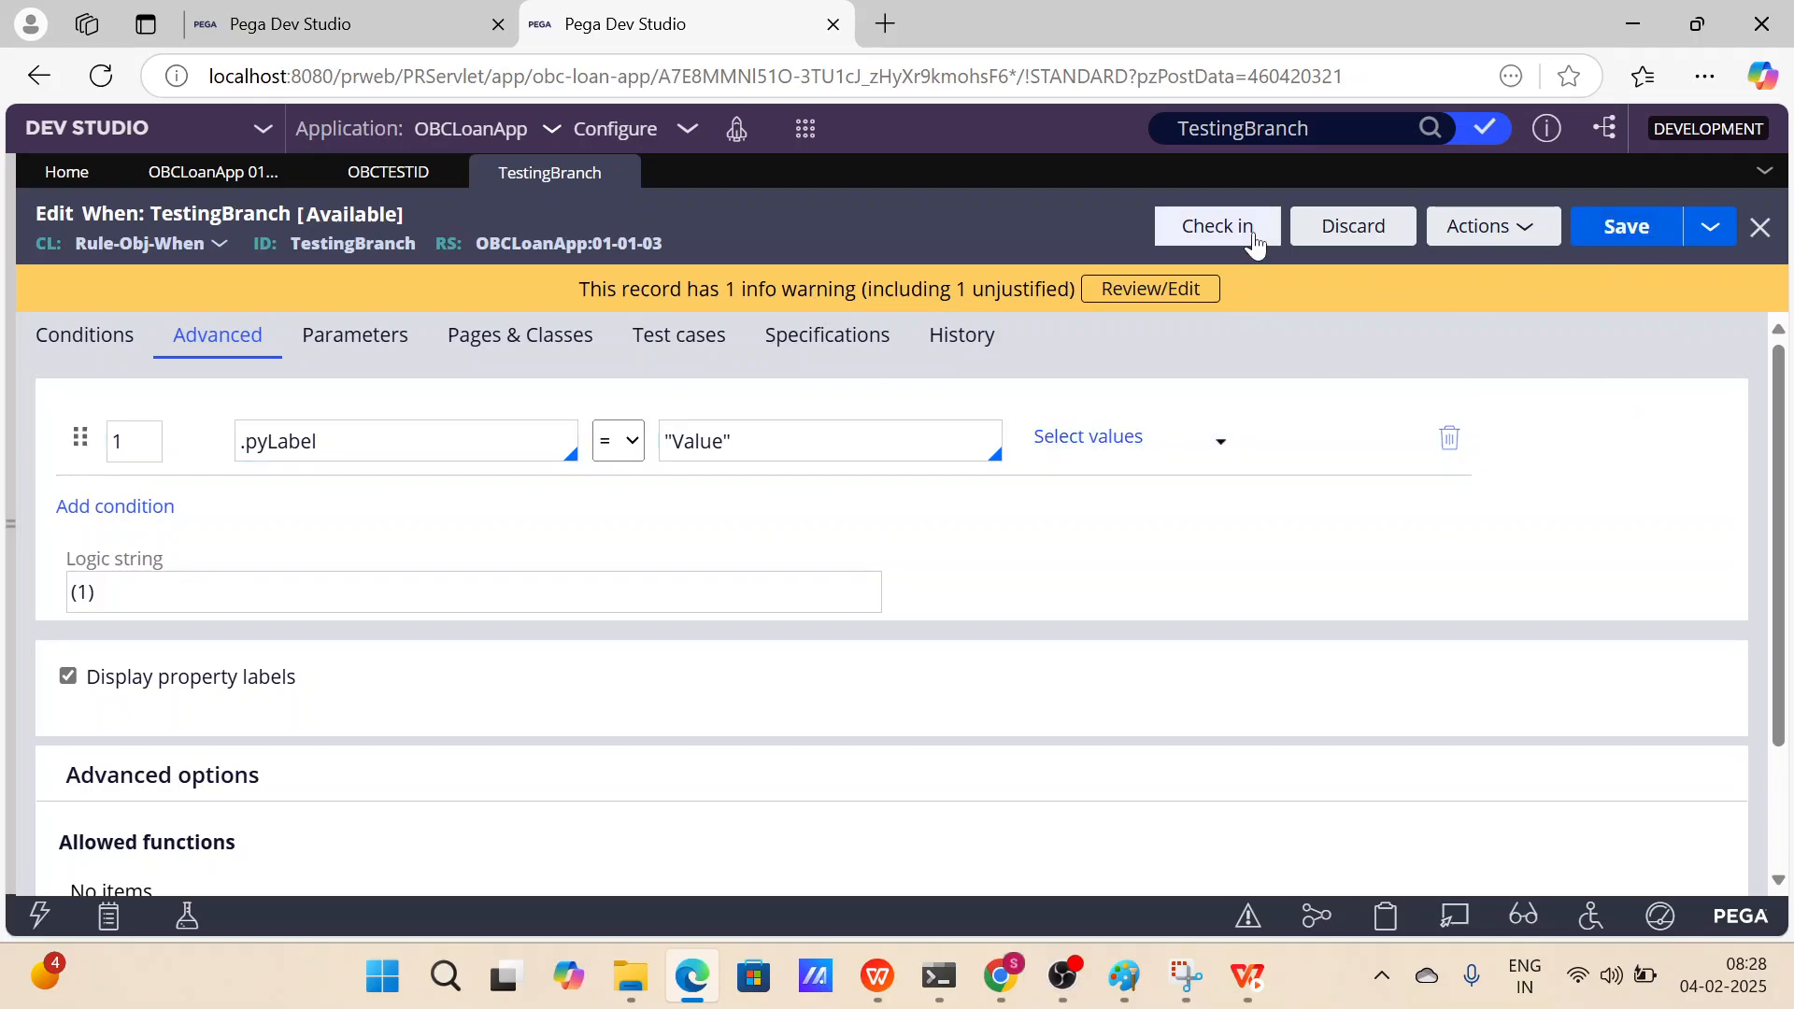
Refresh the TestingBranch rule in the first session.
left_click(382, 45)
left_click(1482, 234)
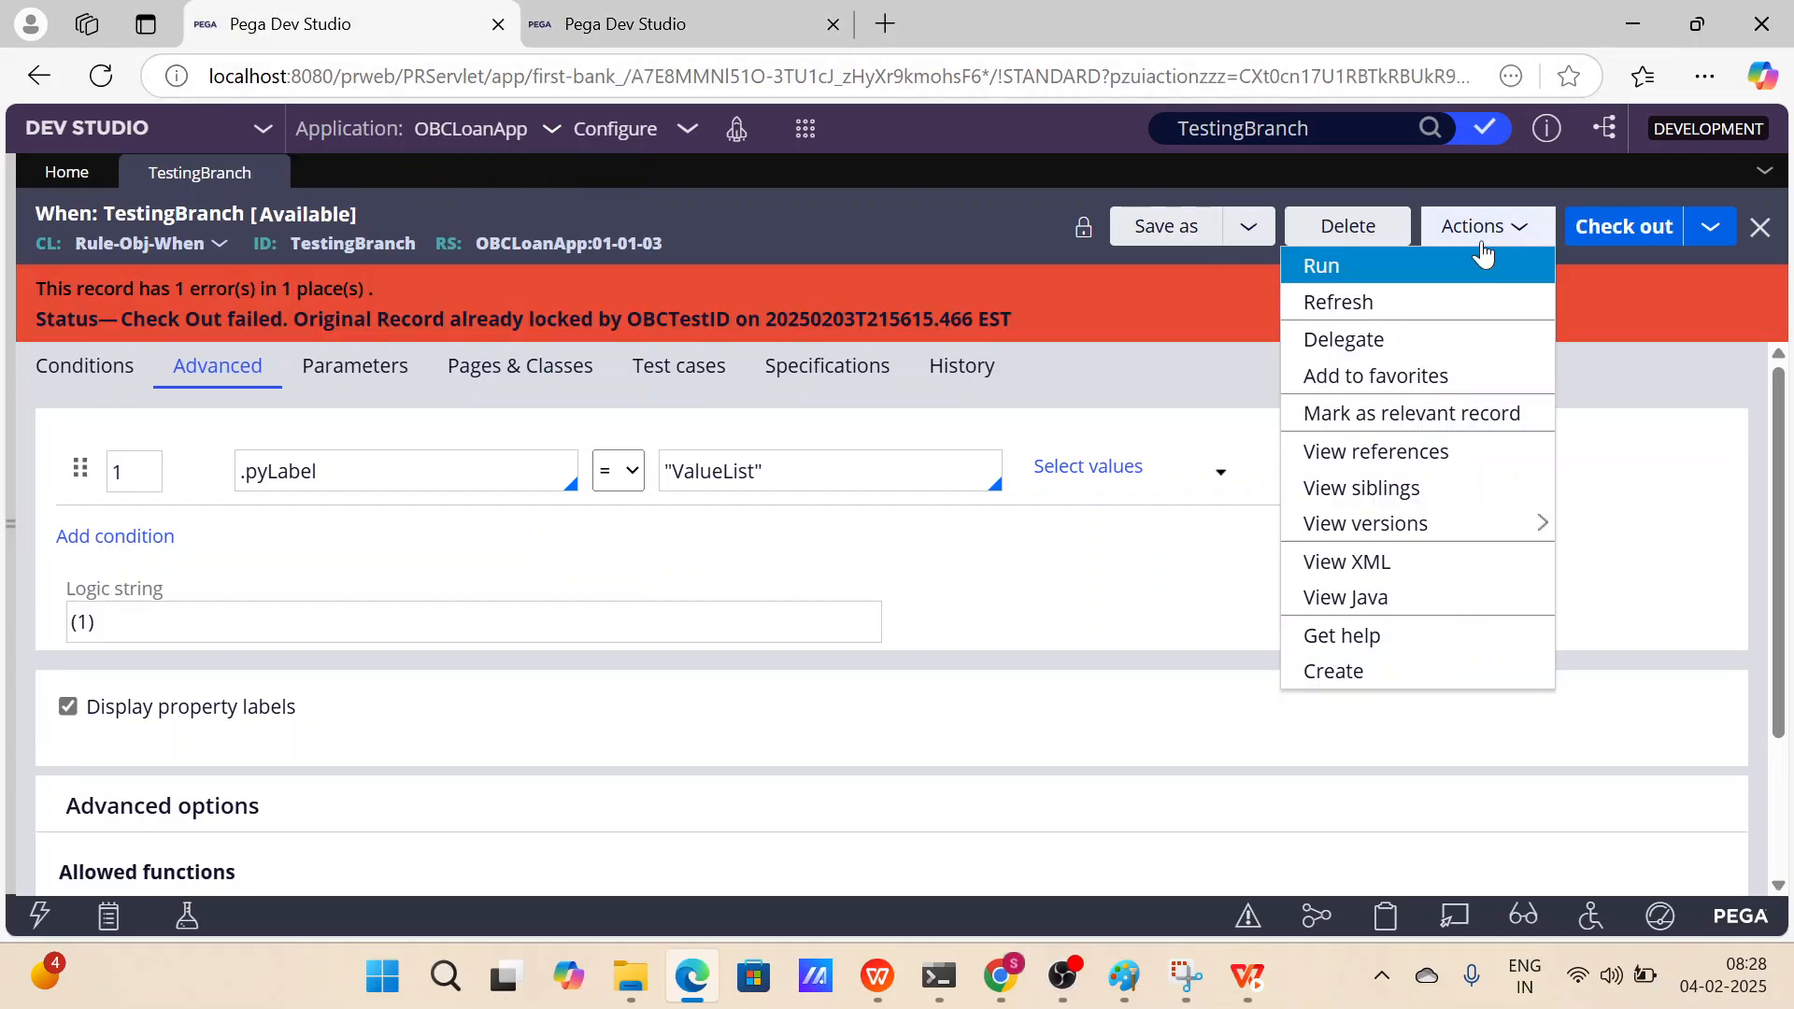
left_click(1414, 301)
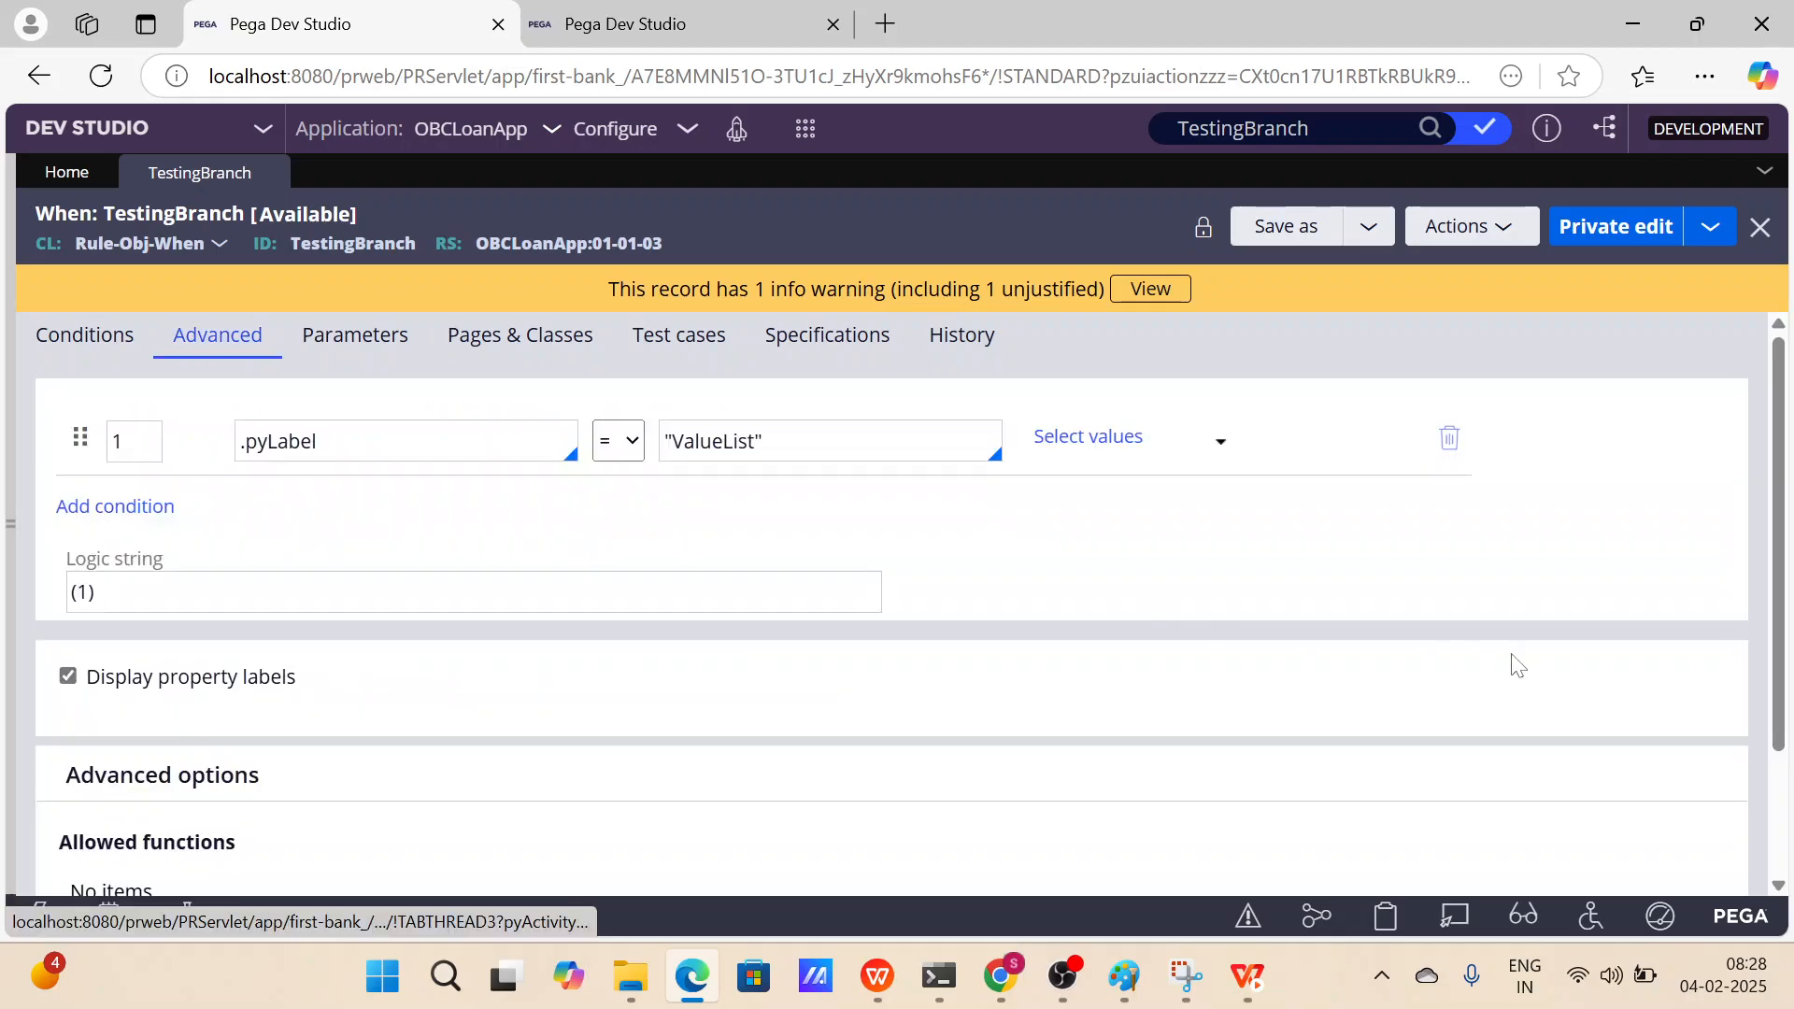
Compare the TestingBranch condition value between the two sessions.
left_click(675, 24)
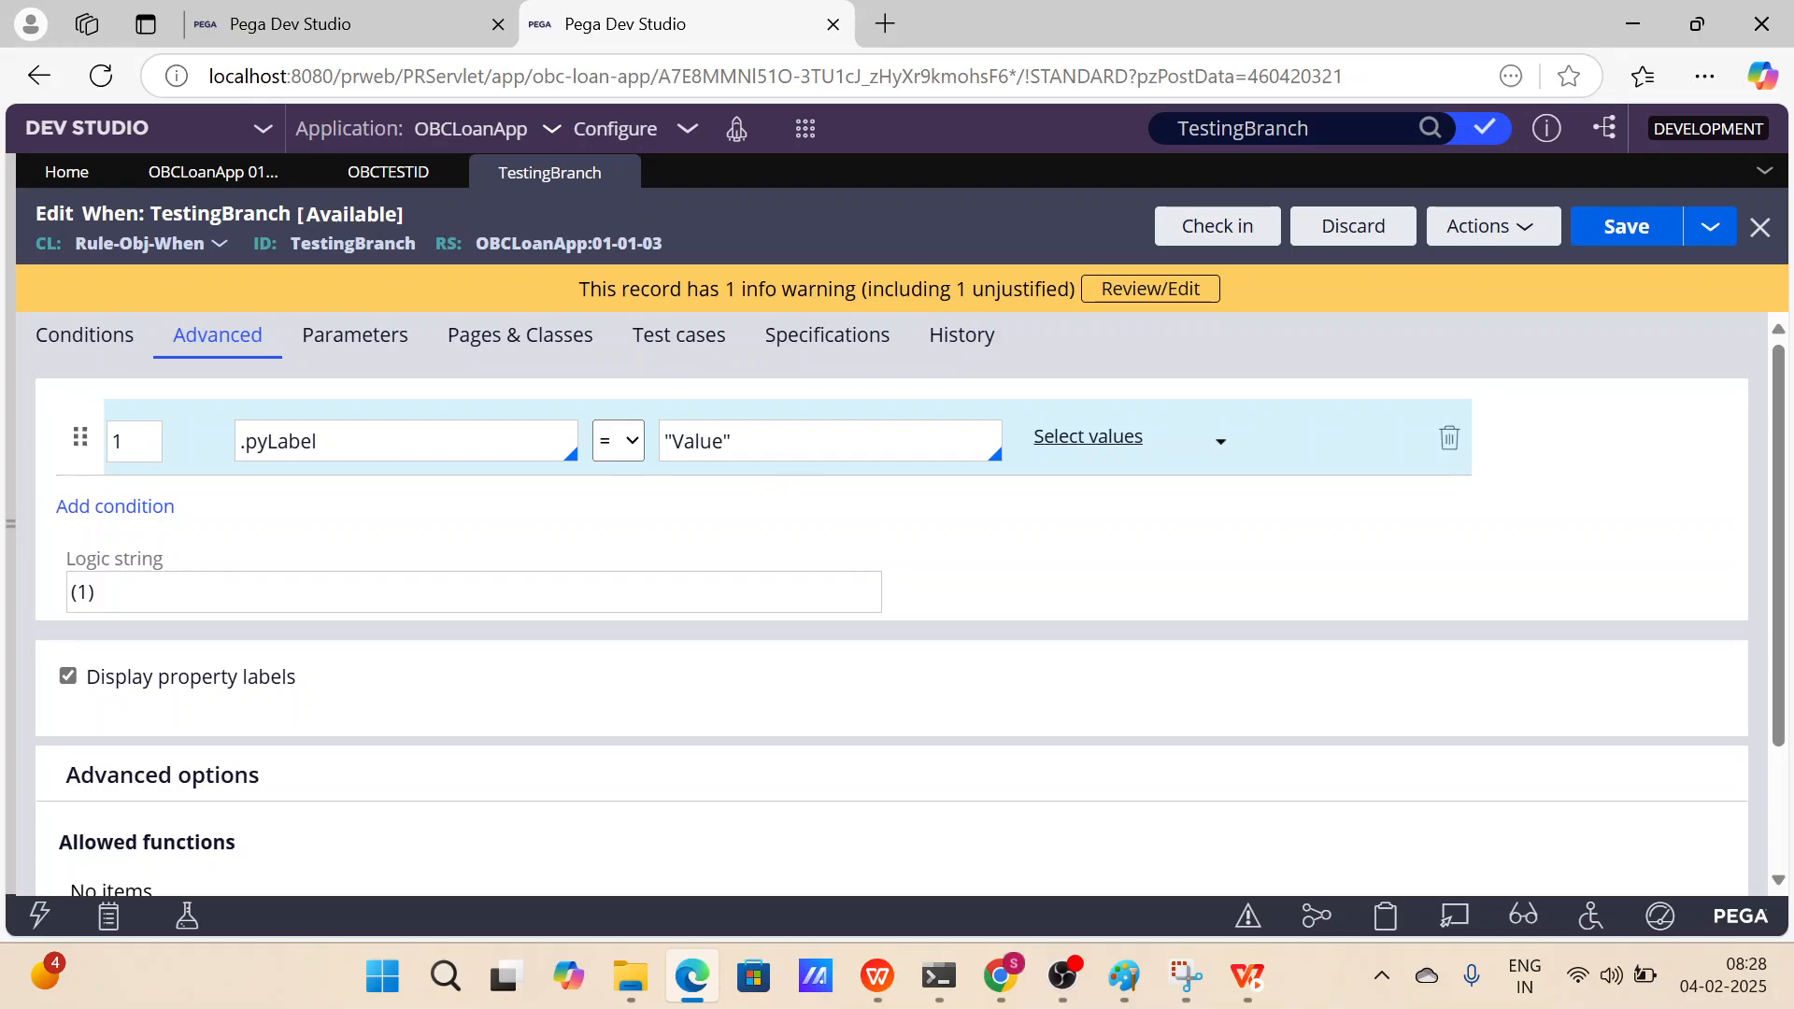
left_click(340, 9)
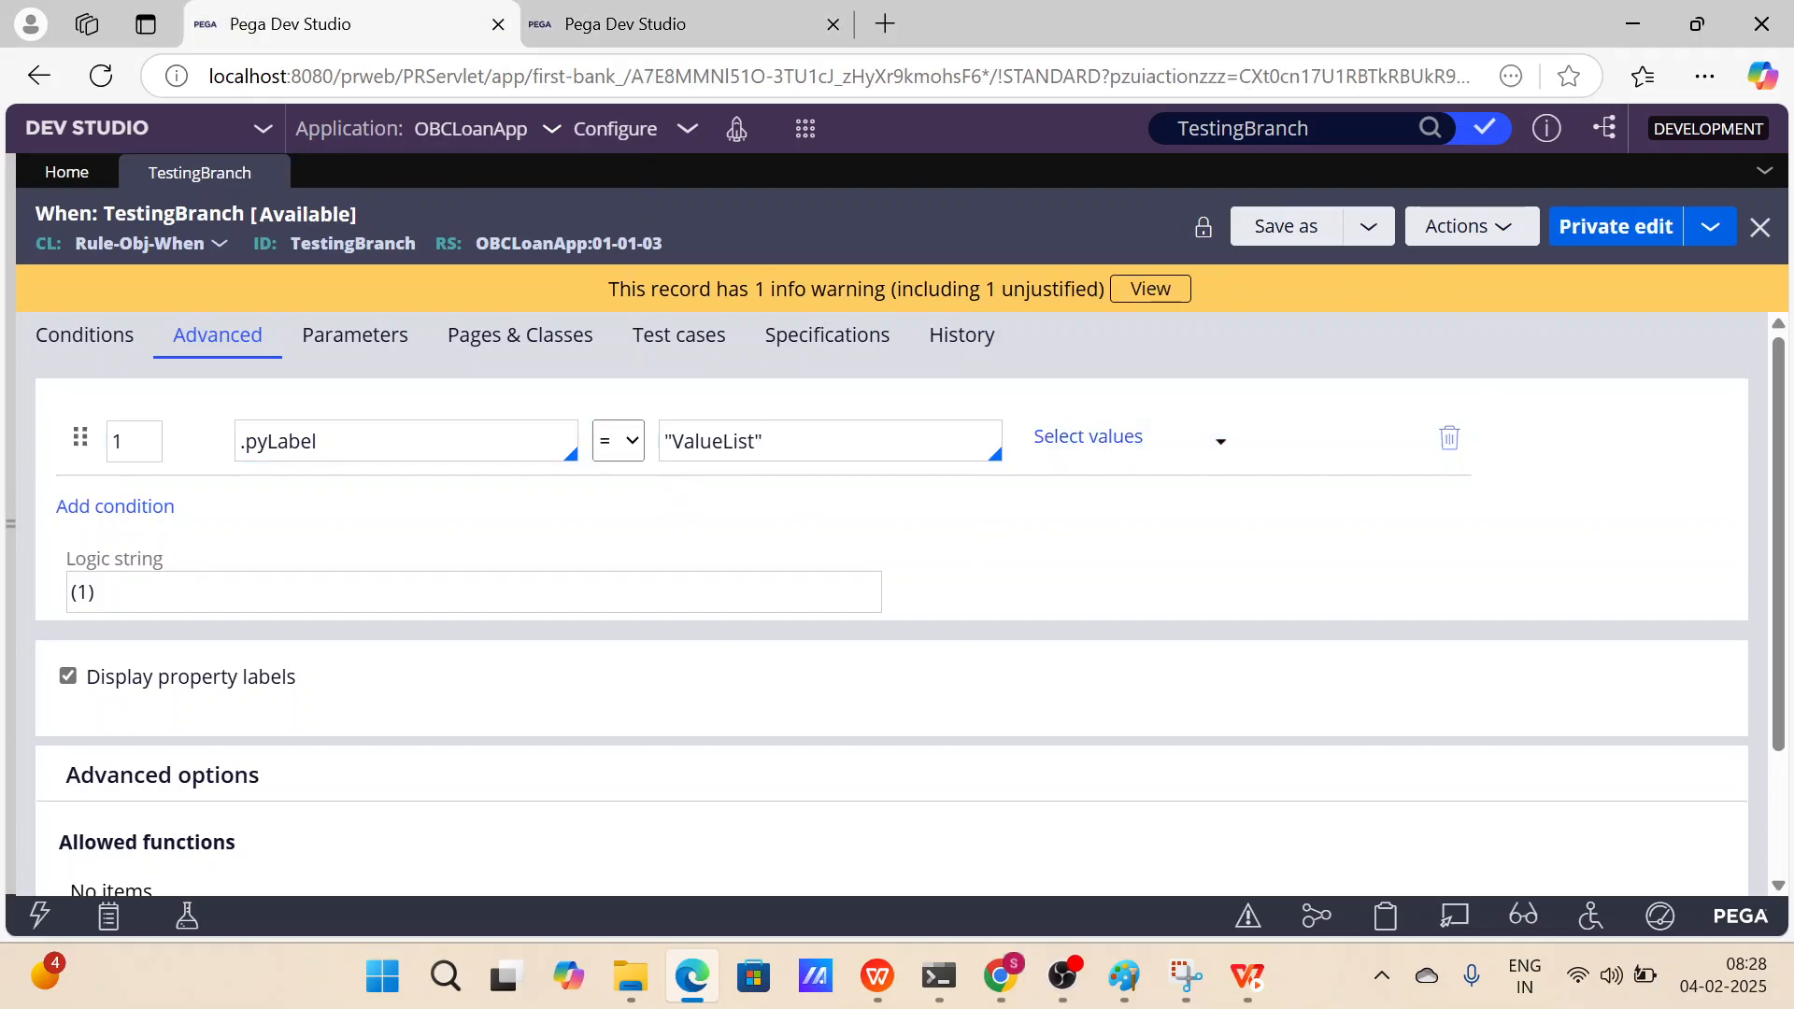
double_click(759, 441)
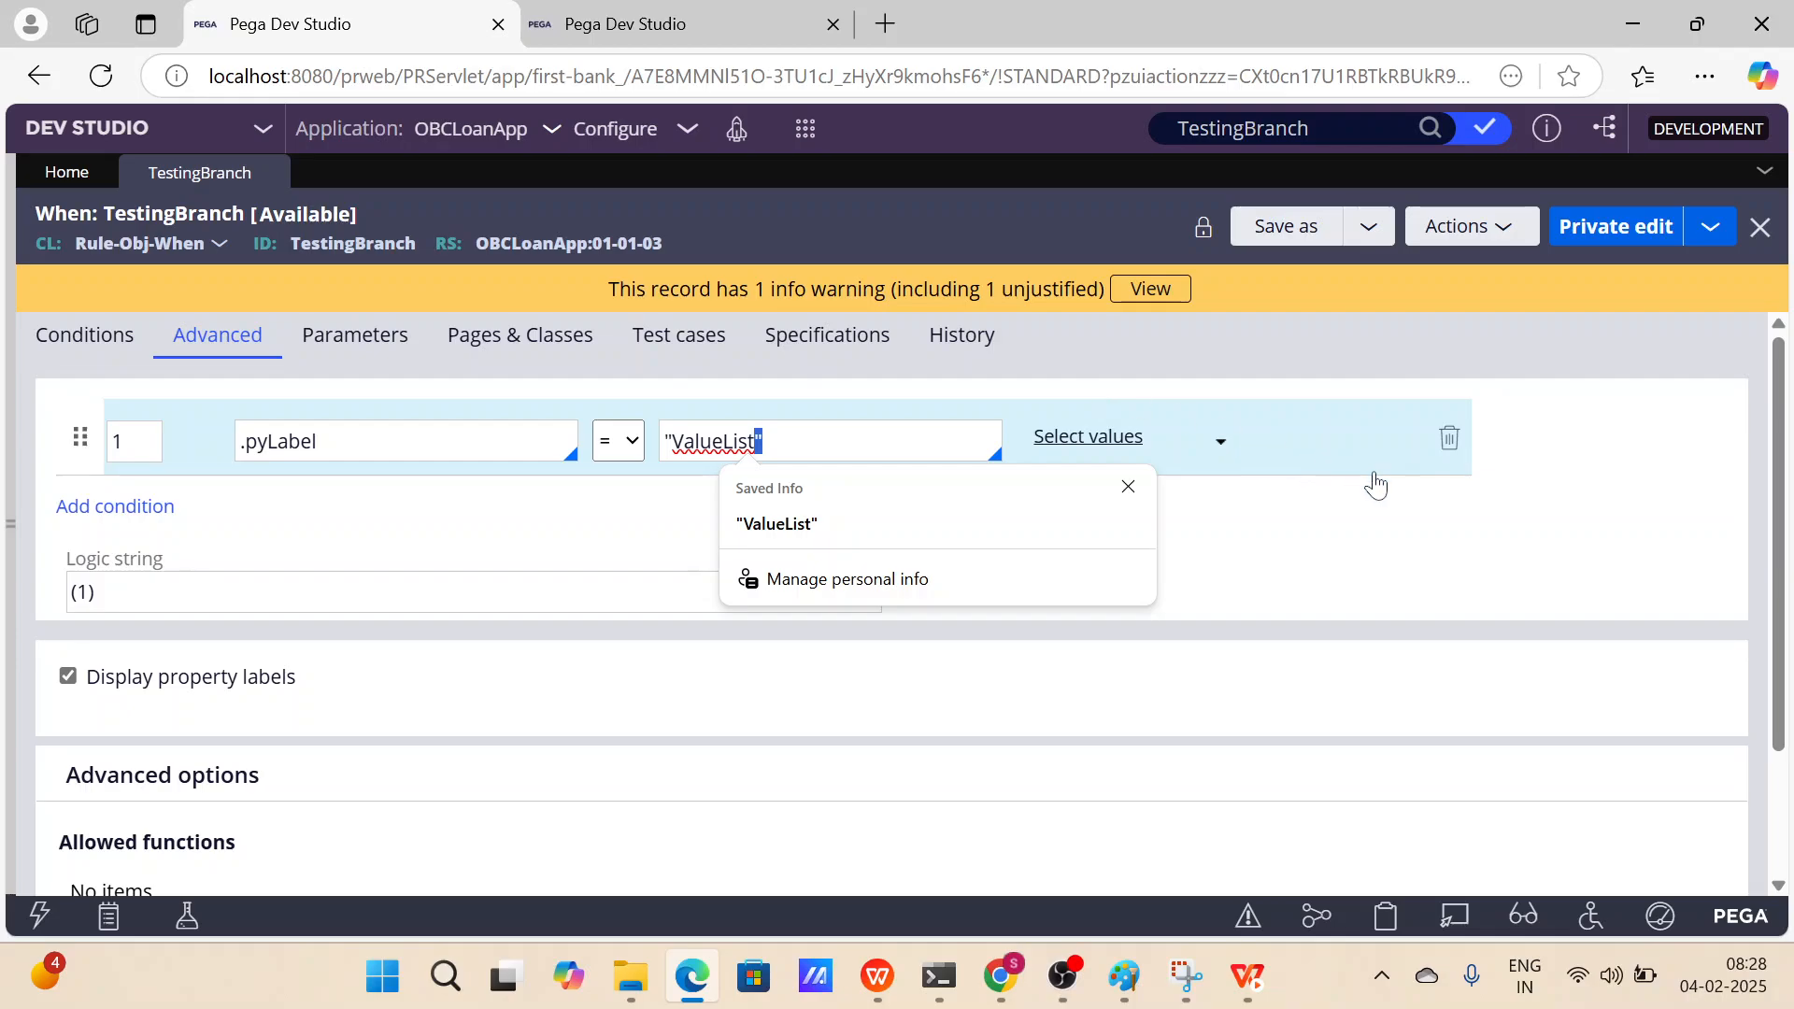
left_click(1357, 553)
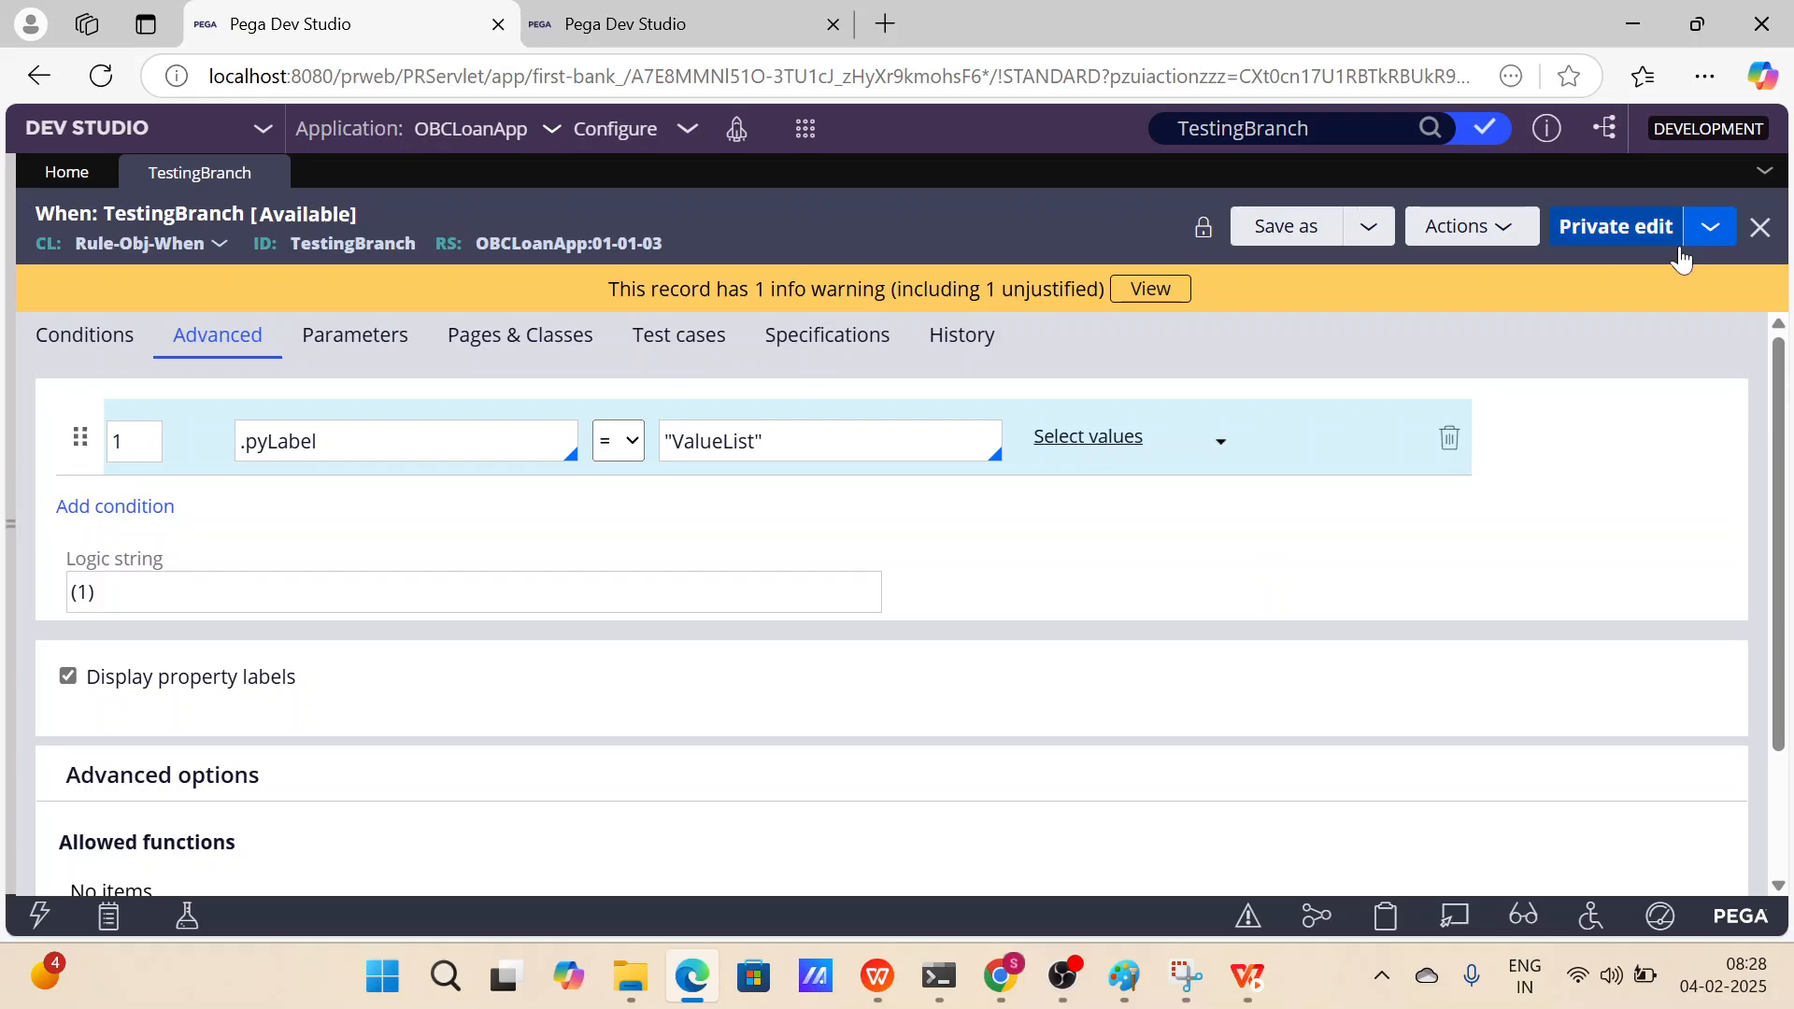
left_click(677, 38)
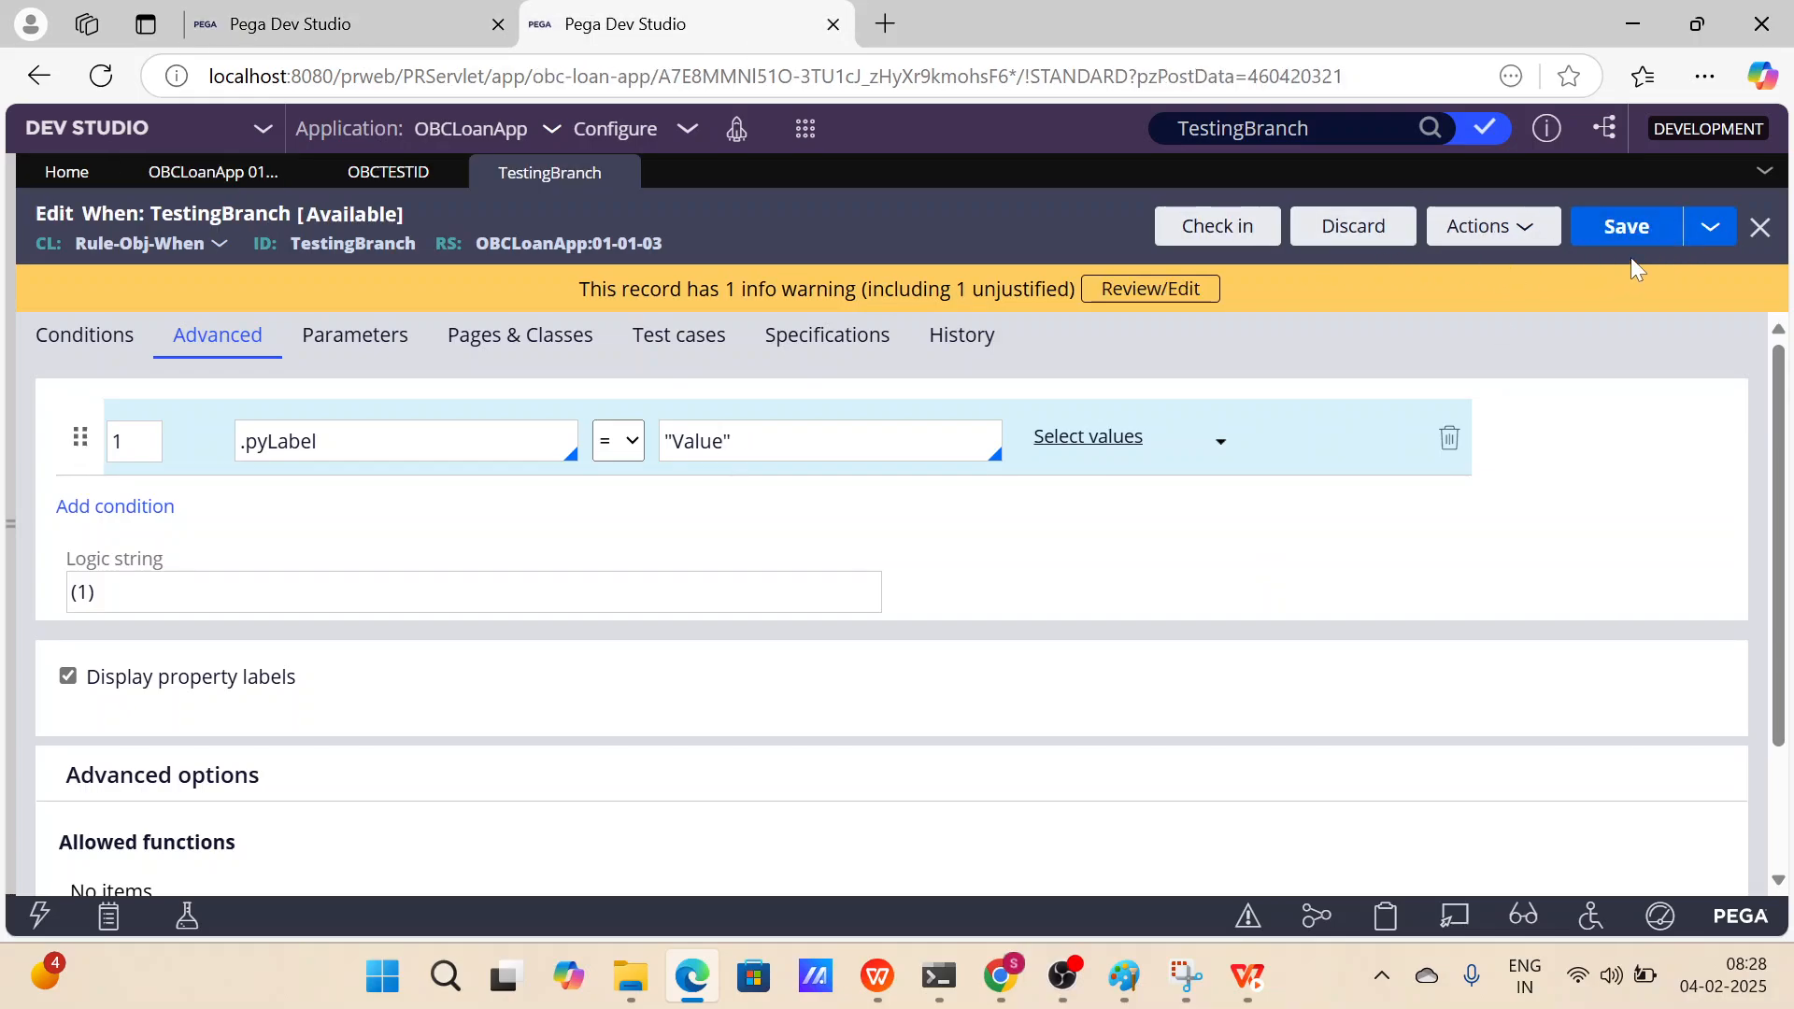
left_click(294, 42)
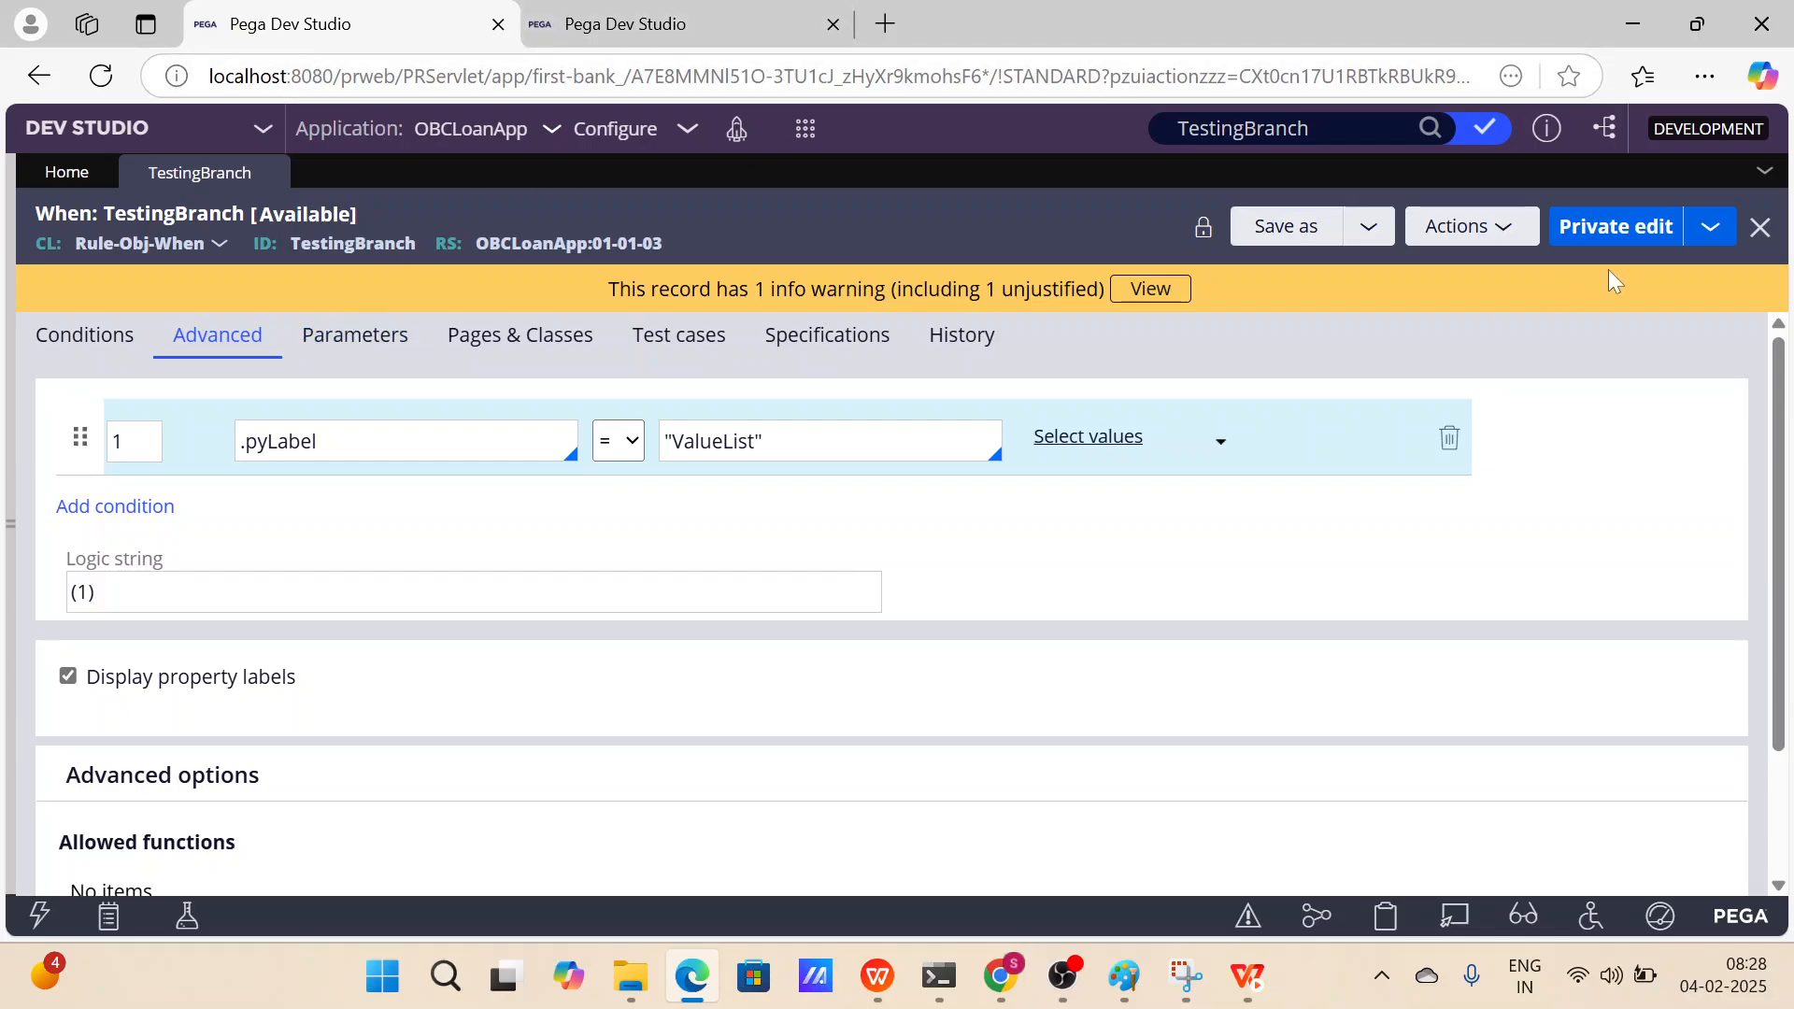
Open the private edit prompt for the TestingBranch rule and close it without continuing.
left_click(1619, 226)
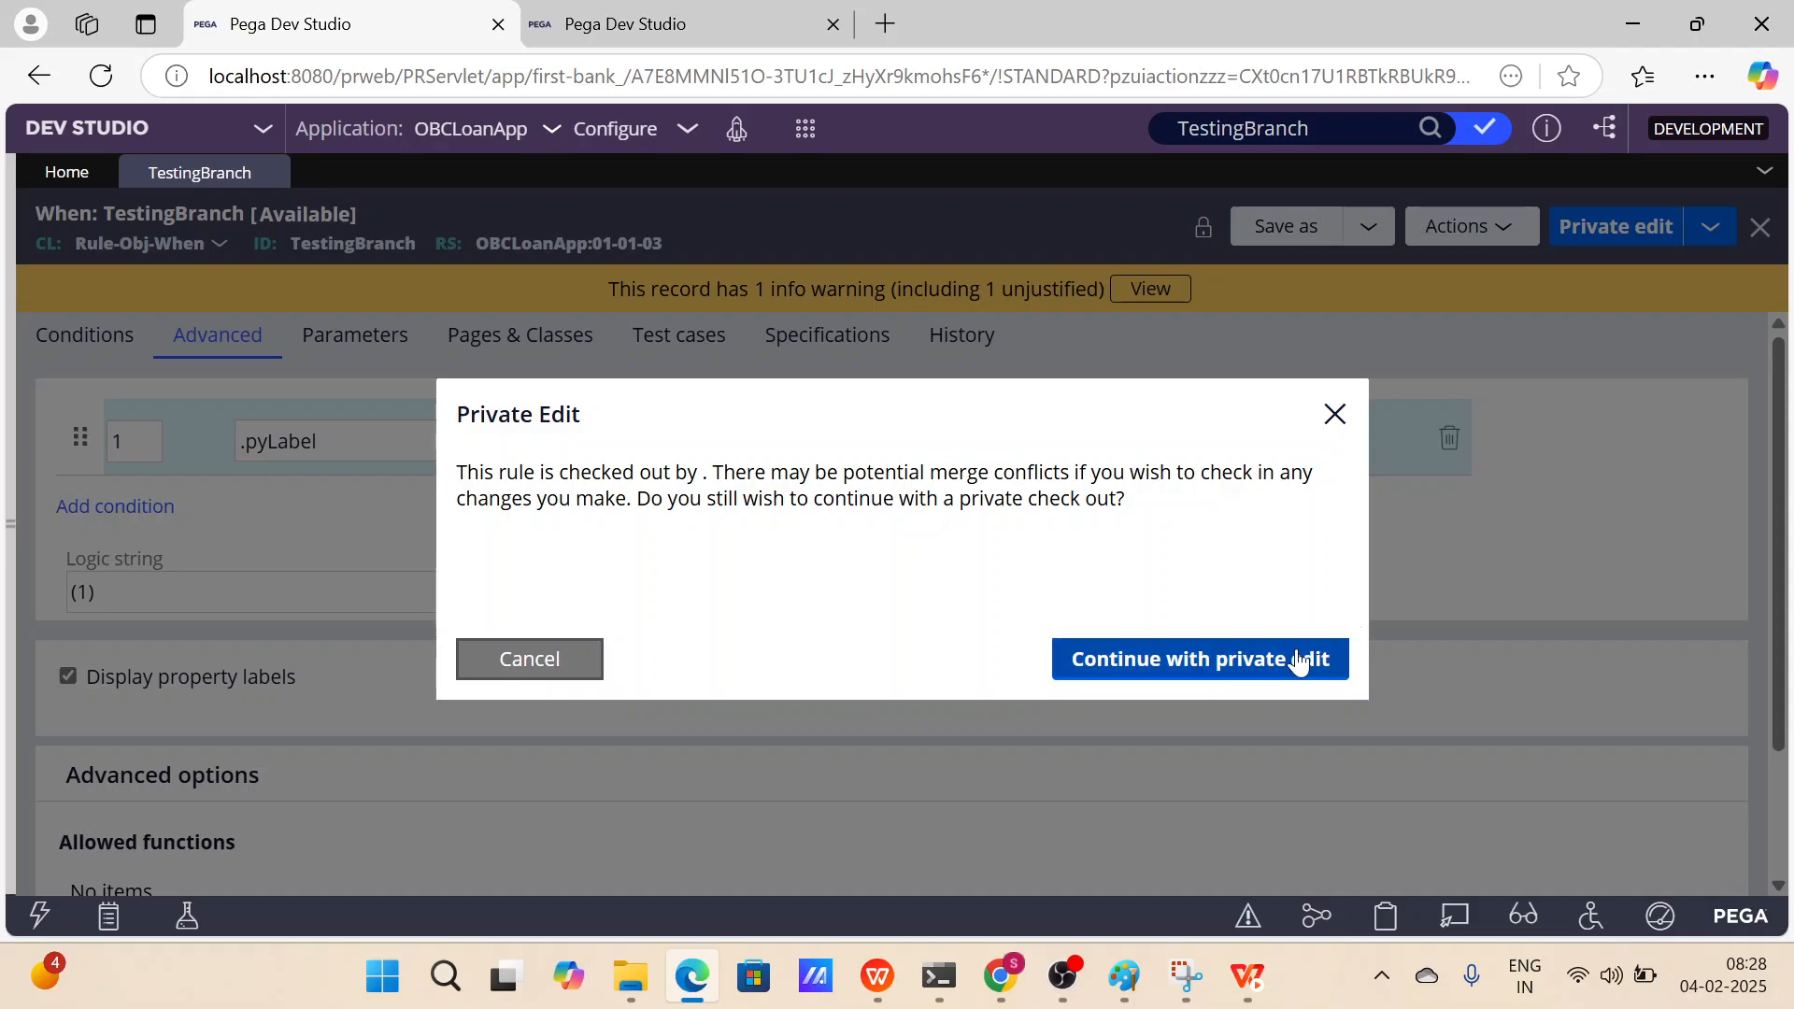
left_click(1334, 414)
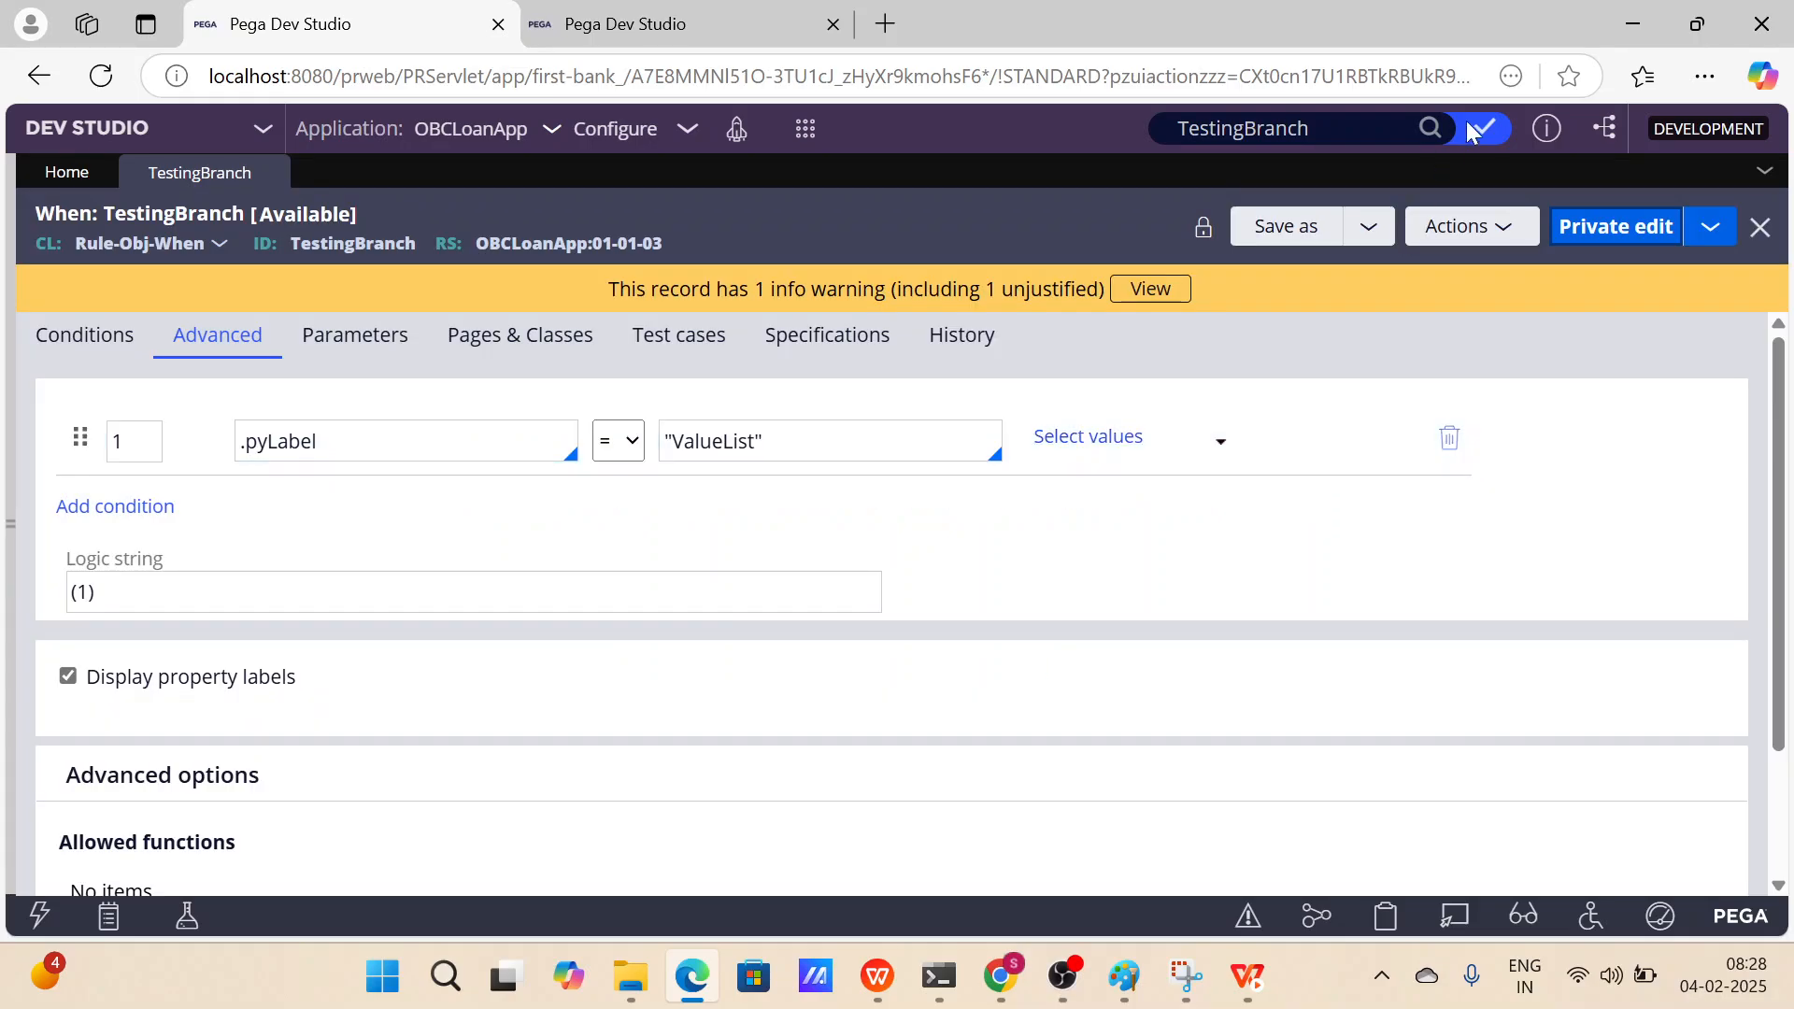
Search for TestingBranch and expand the When result to review its ruleset versions.
left_click(1429, 128)
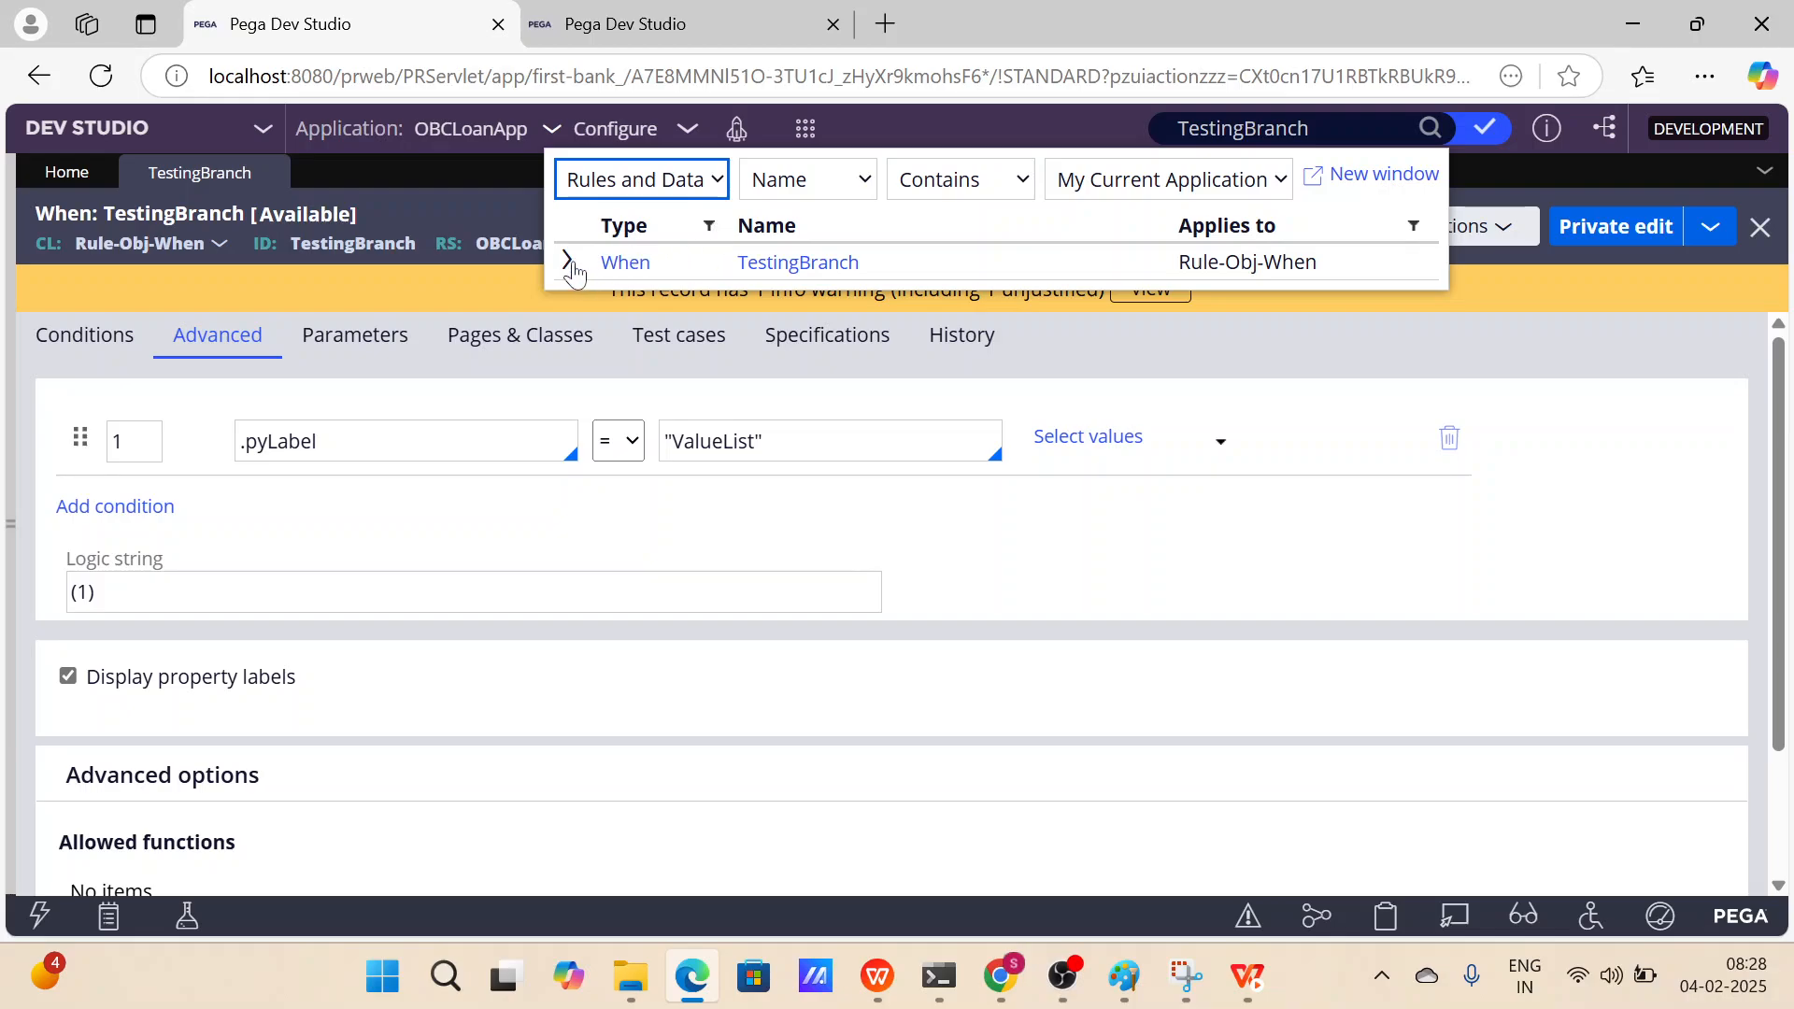
left_click(569, 262)
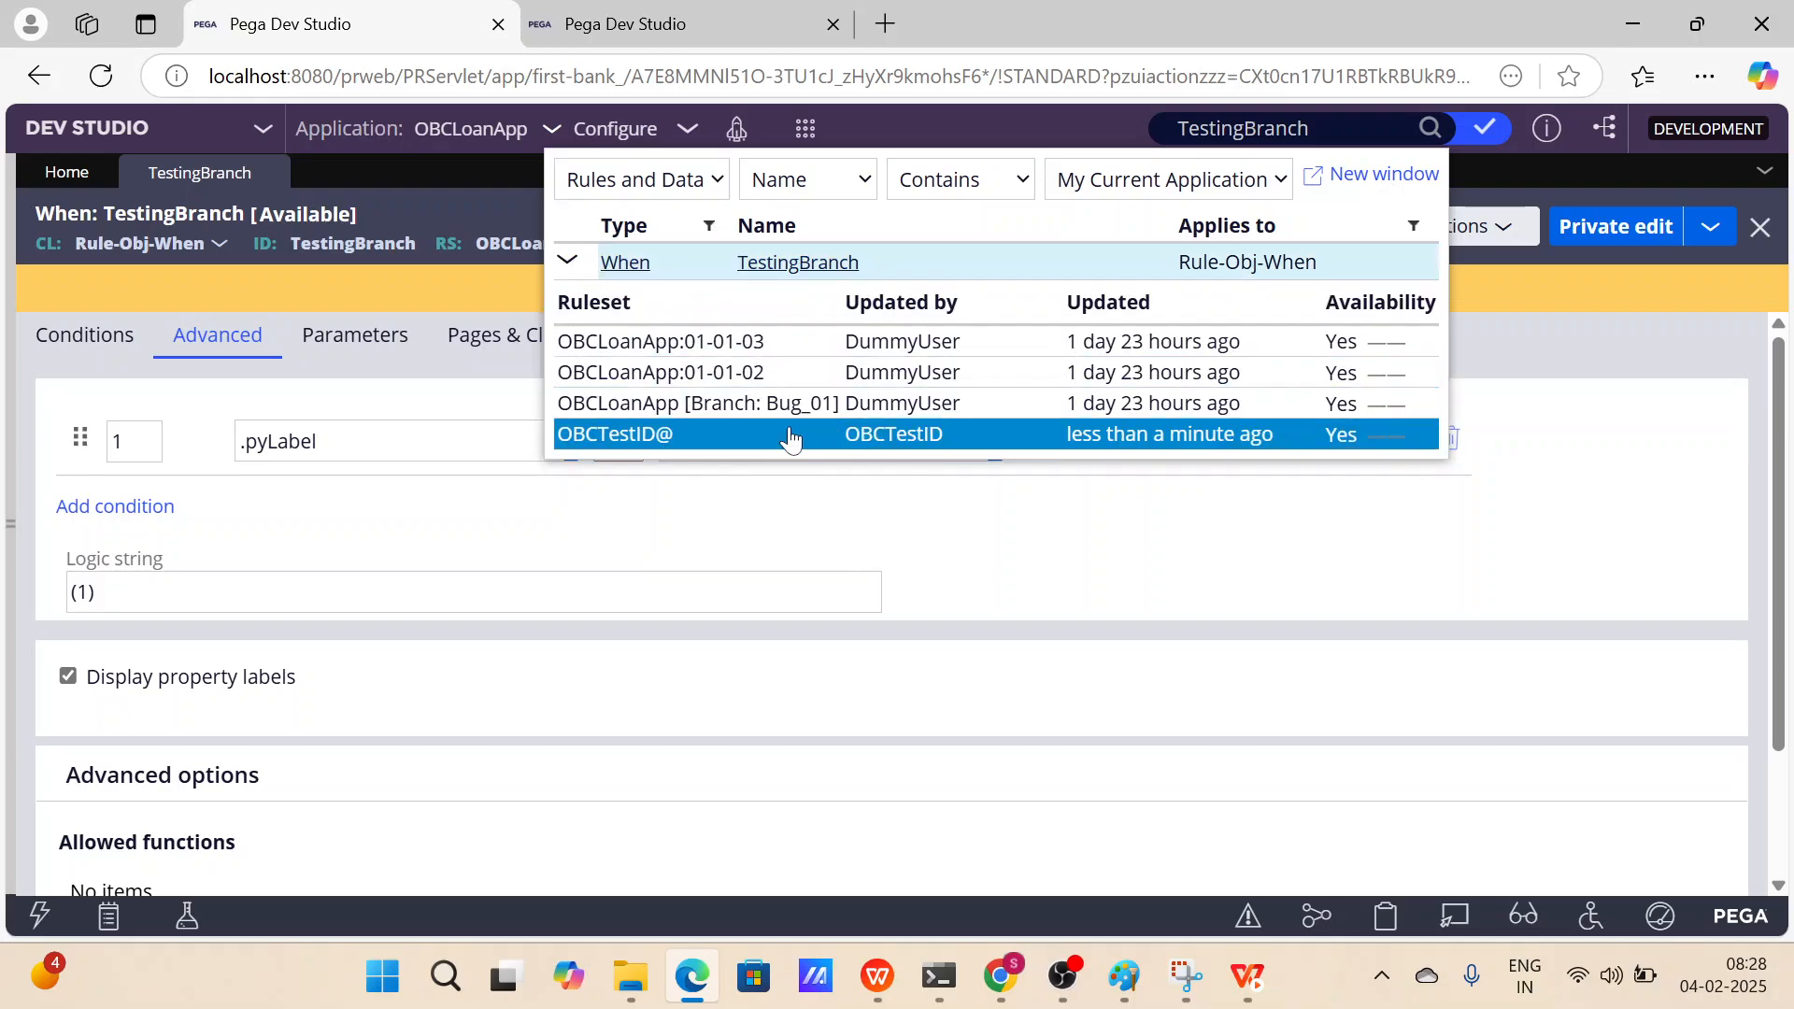
left_click(1231, 575)
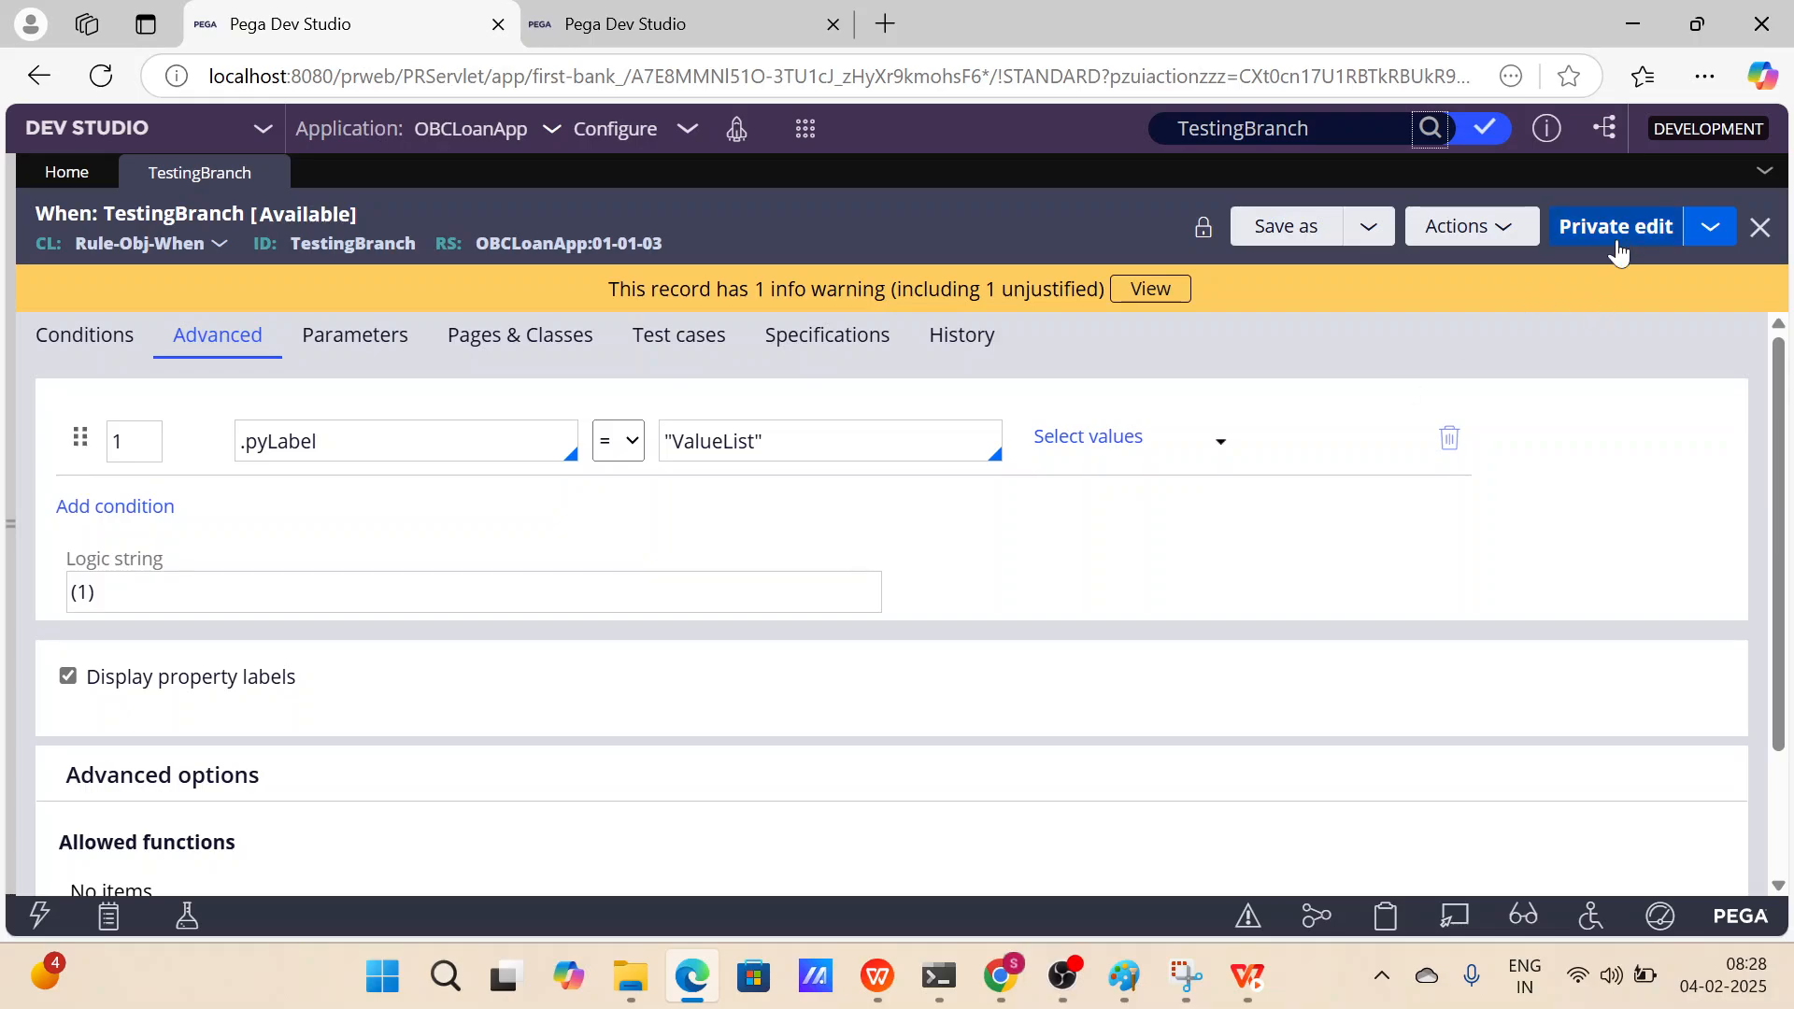
Start a private edit of the TestingBranch rule, continuing past the check-out notice.
left_click(1617, 241)
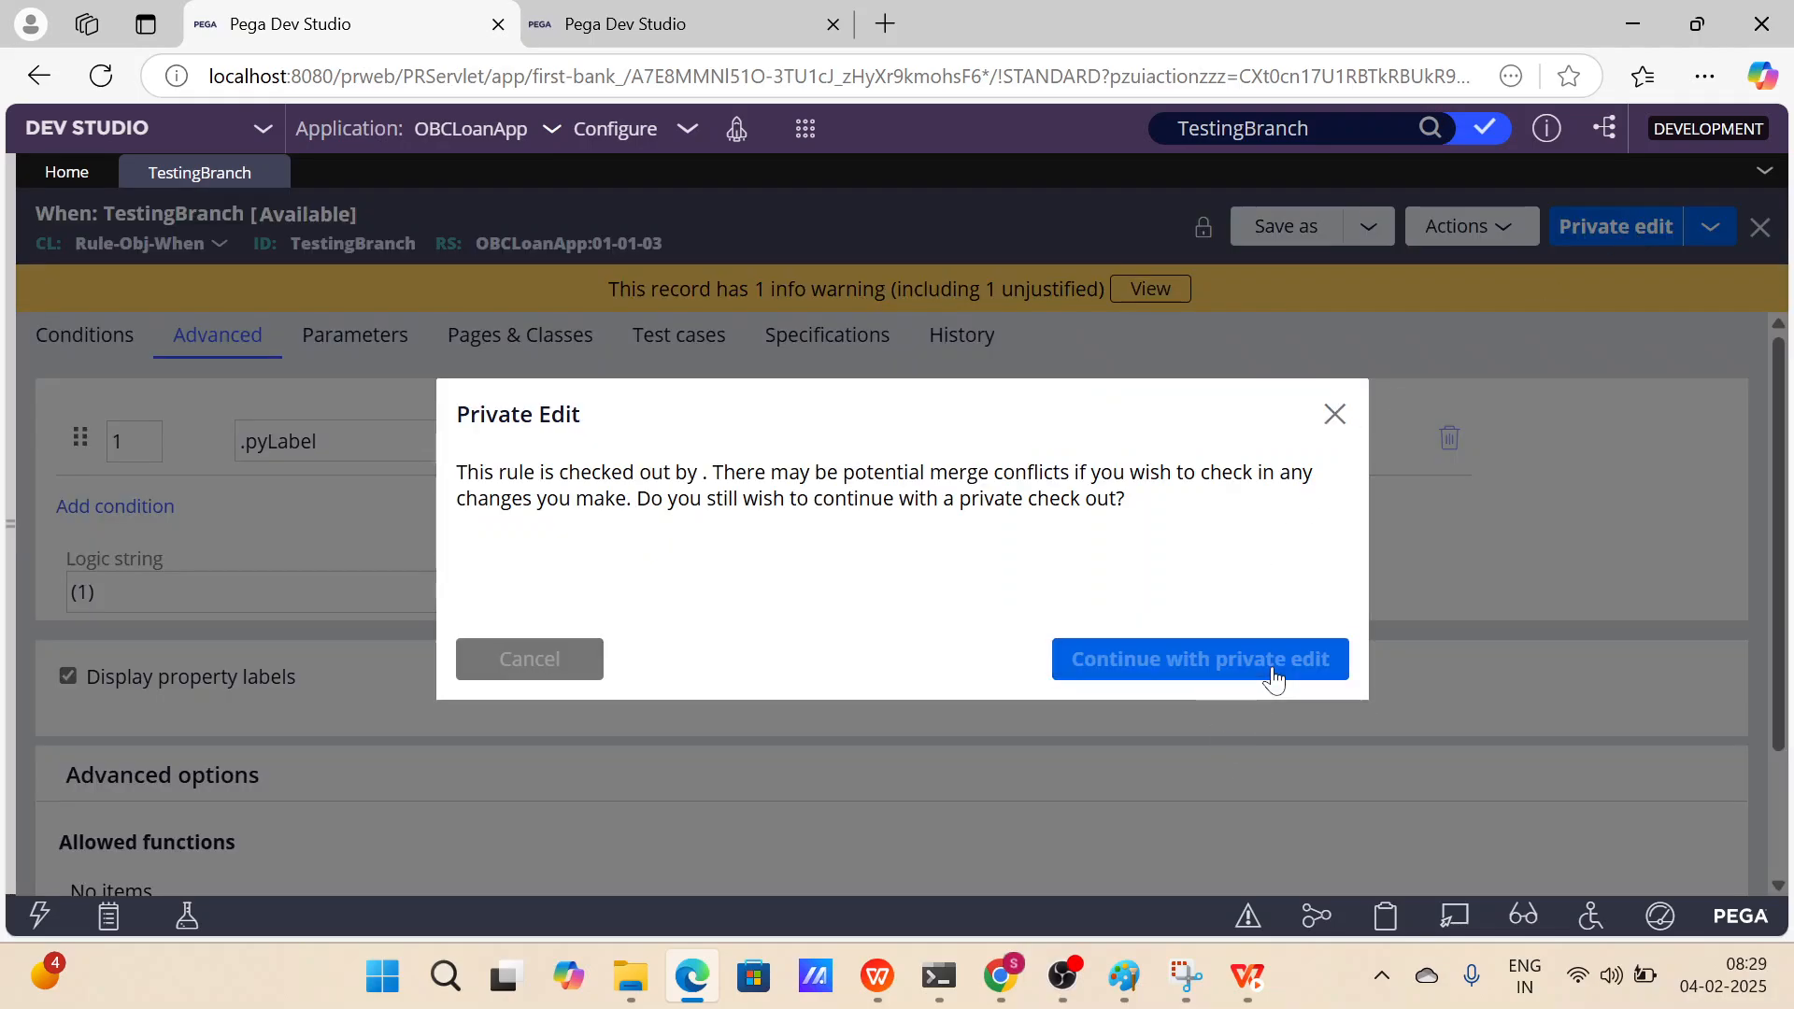
left_click(1272, 679)
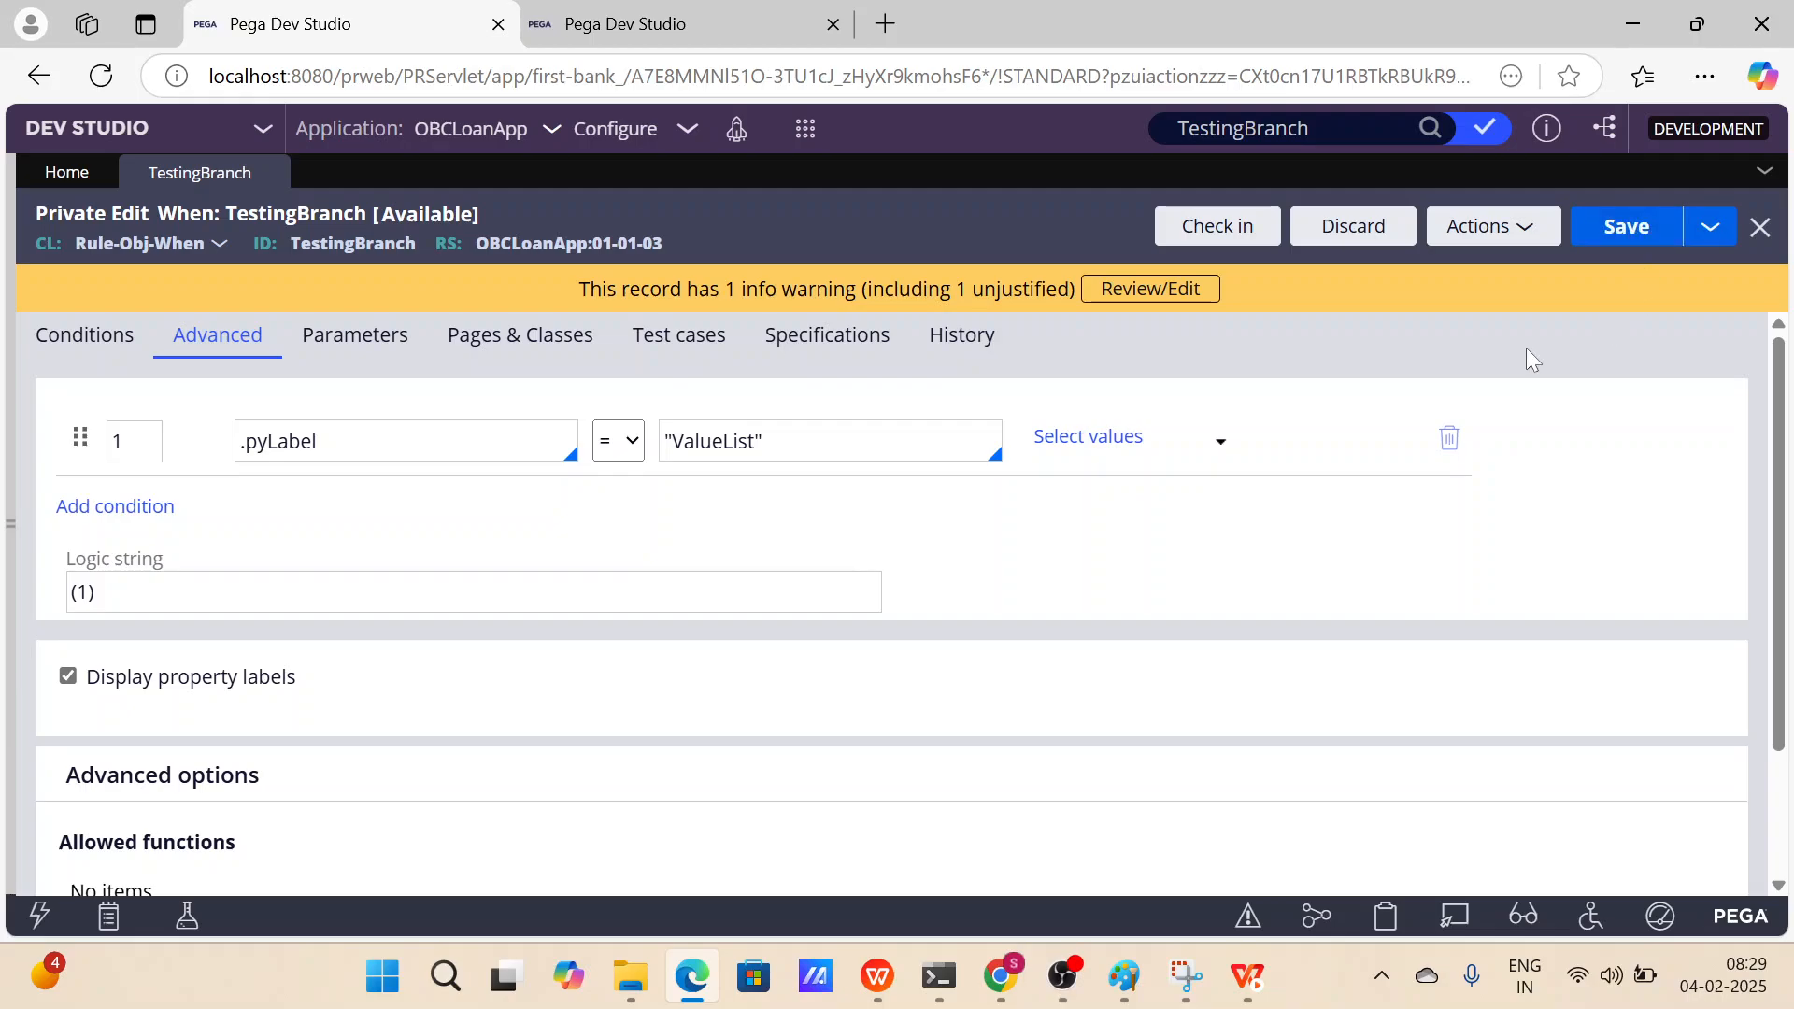
Review the rule's ruleset versions in the search results and open the checked-out records list.
left_click(1437, 137)
left_click(570, 262)
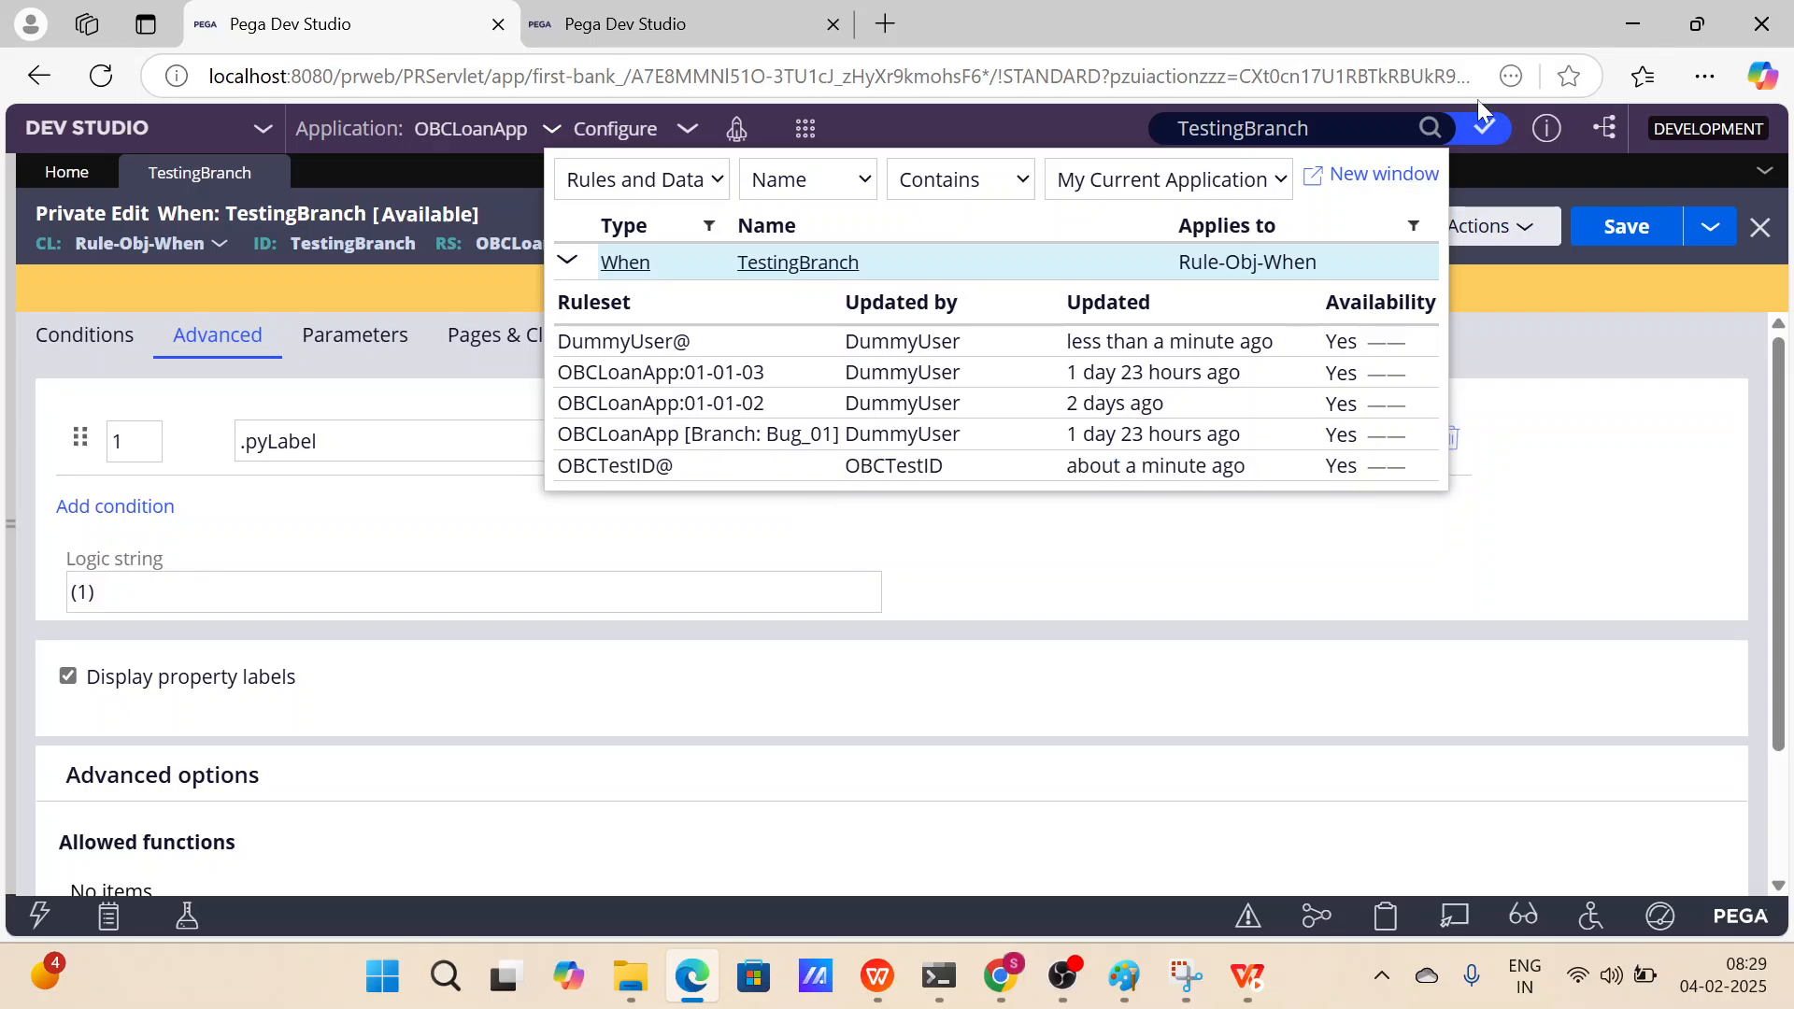
left_click(1484, 128)
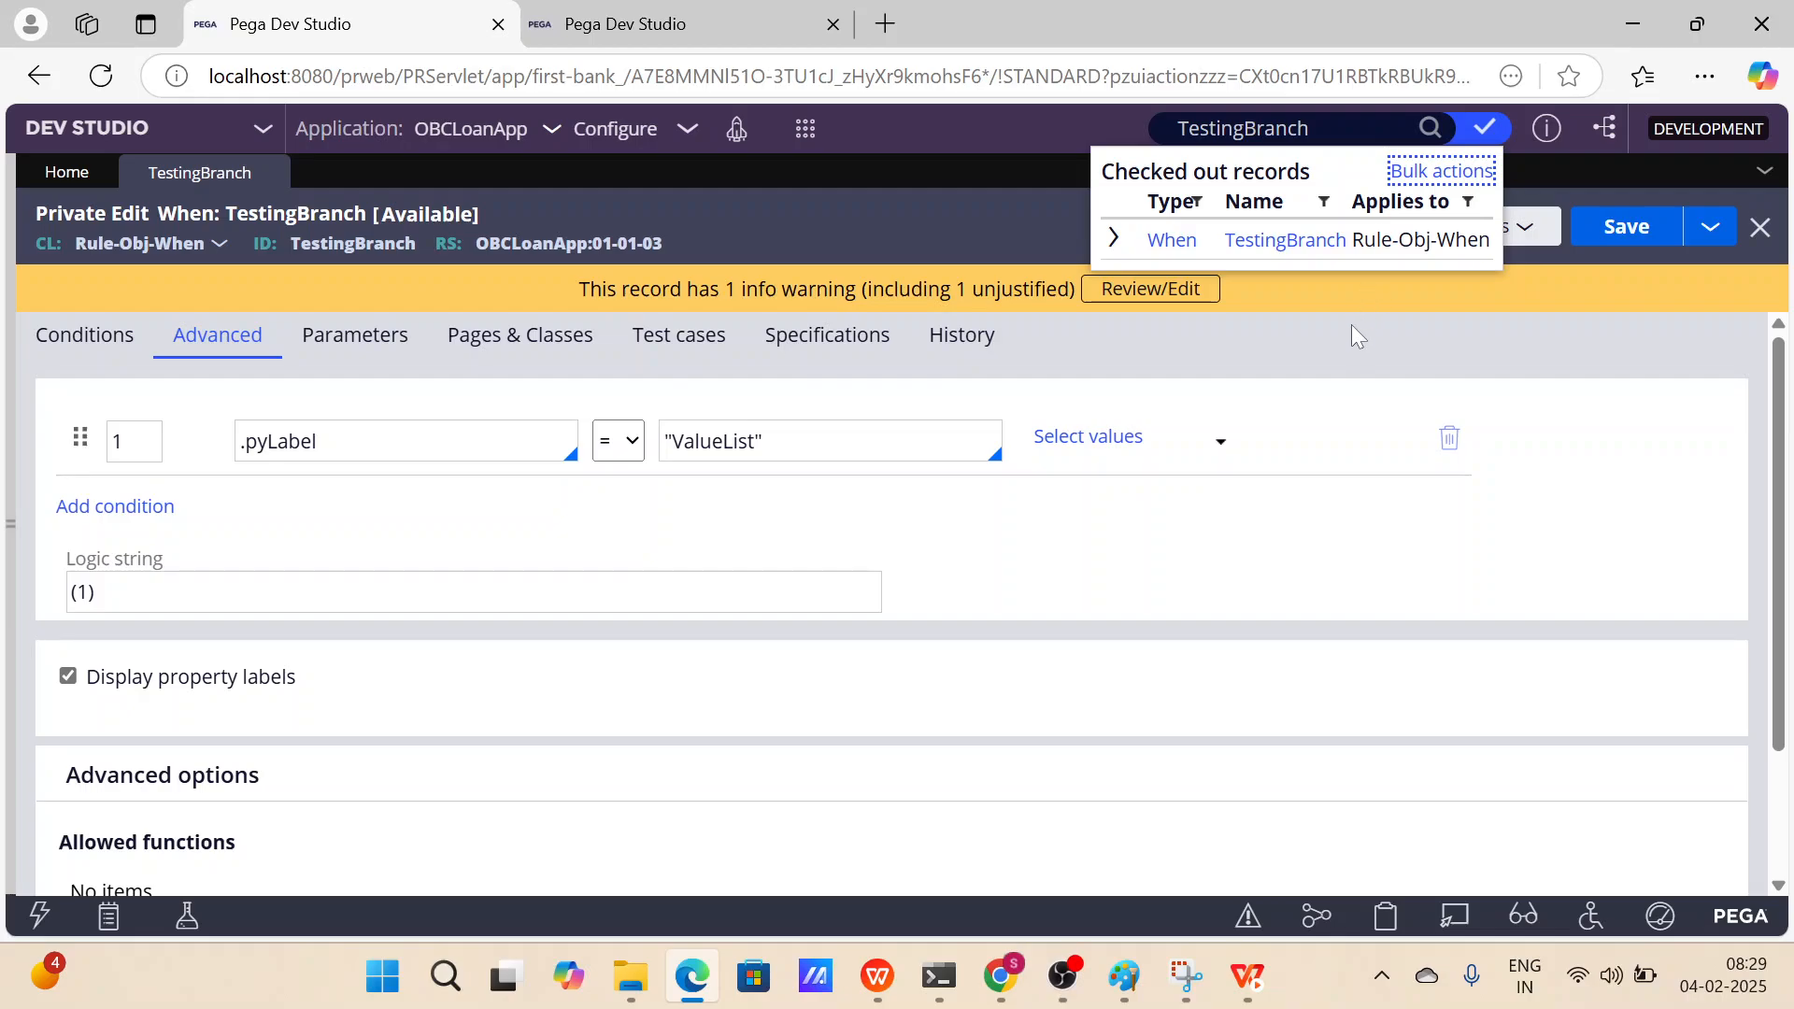
left_click(1558, 387)
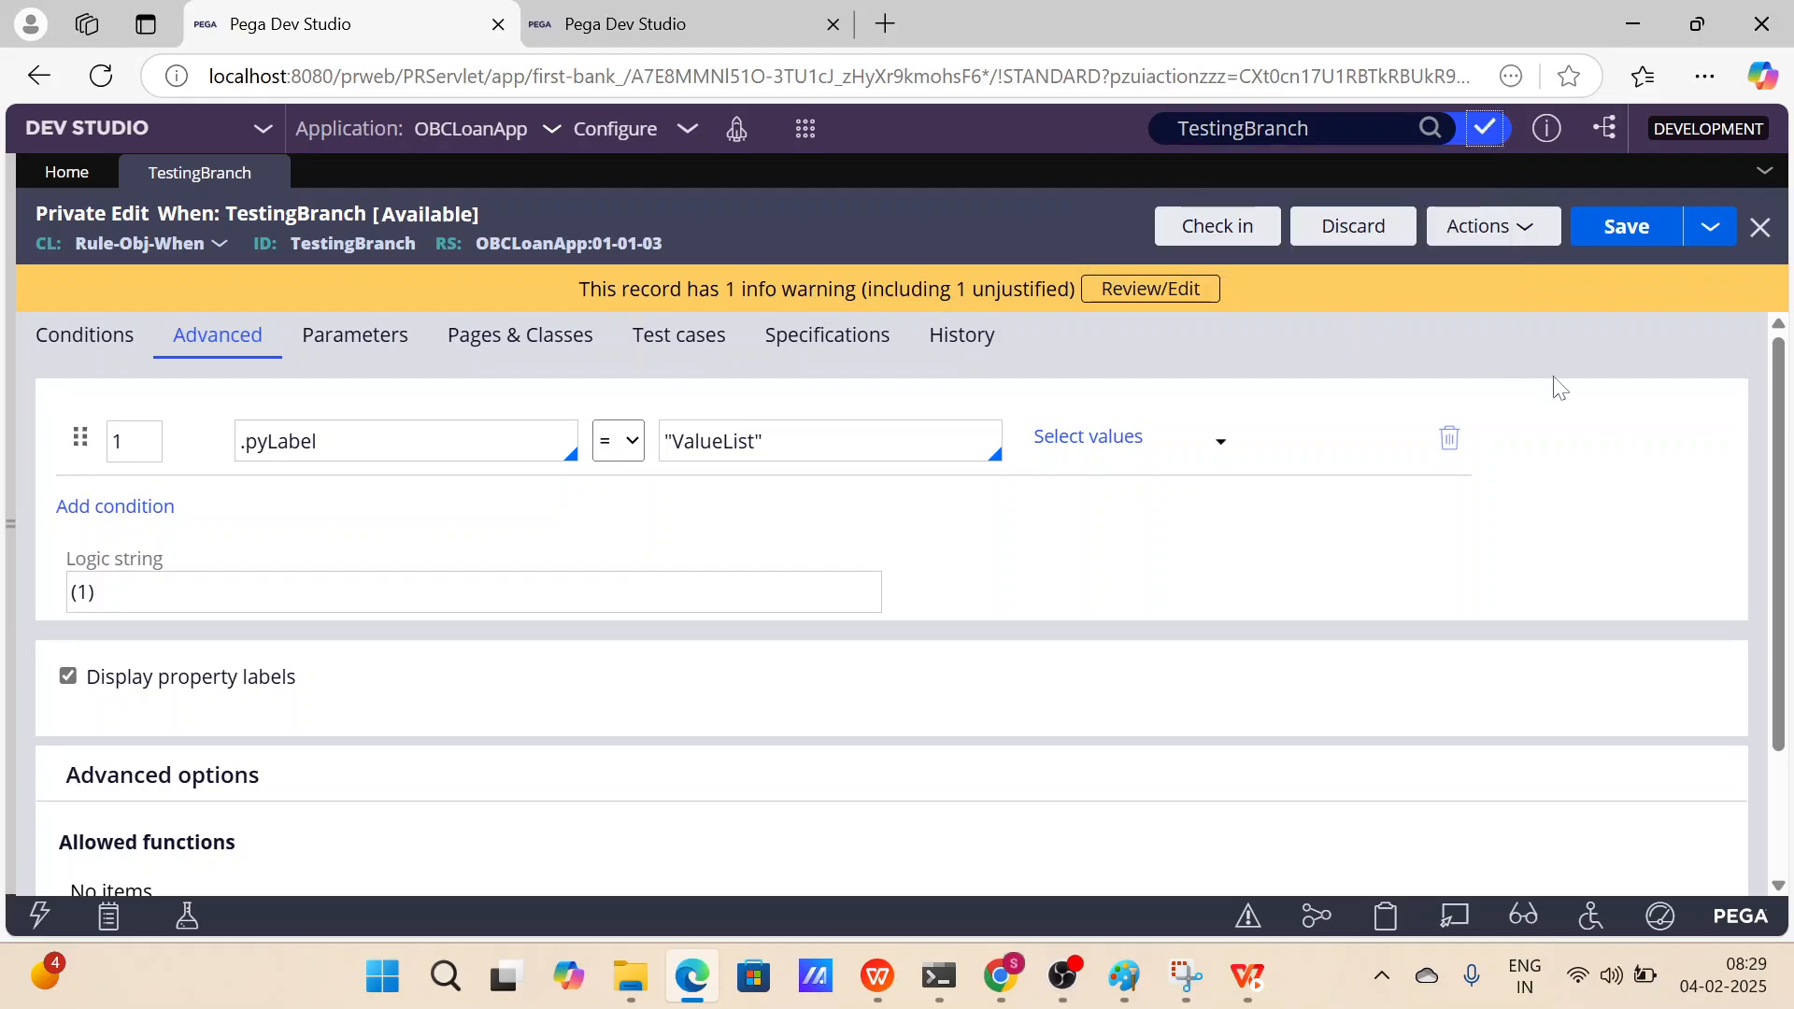
Expand the TestingBranch search result once more, then discard the private checkout of the rule.
left_click(1429, 128)
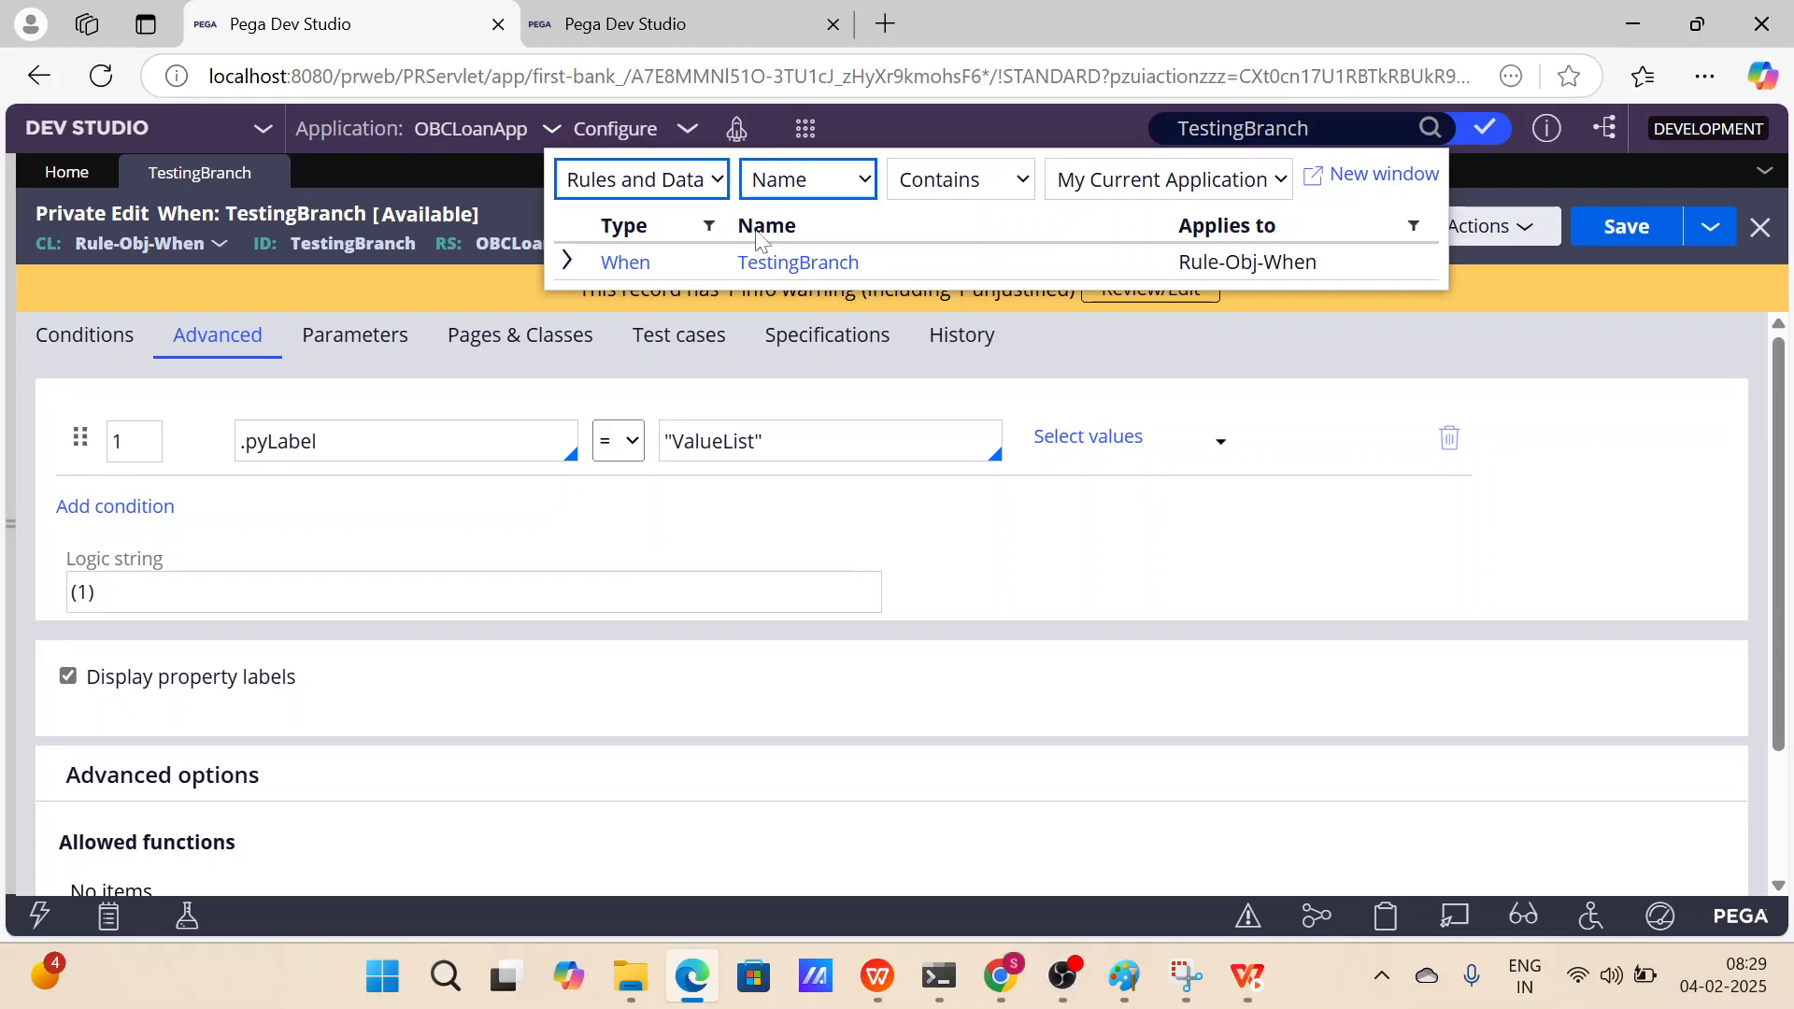
left_click(567, 260)
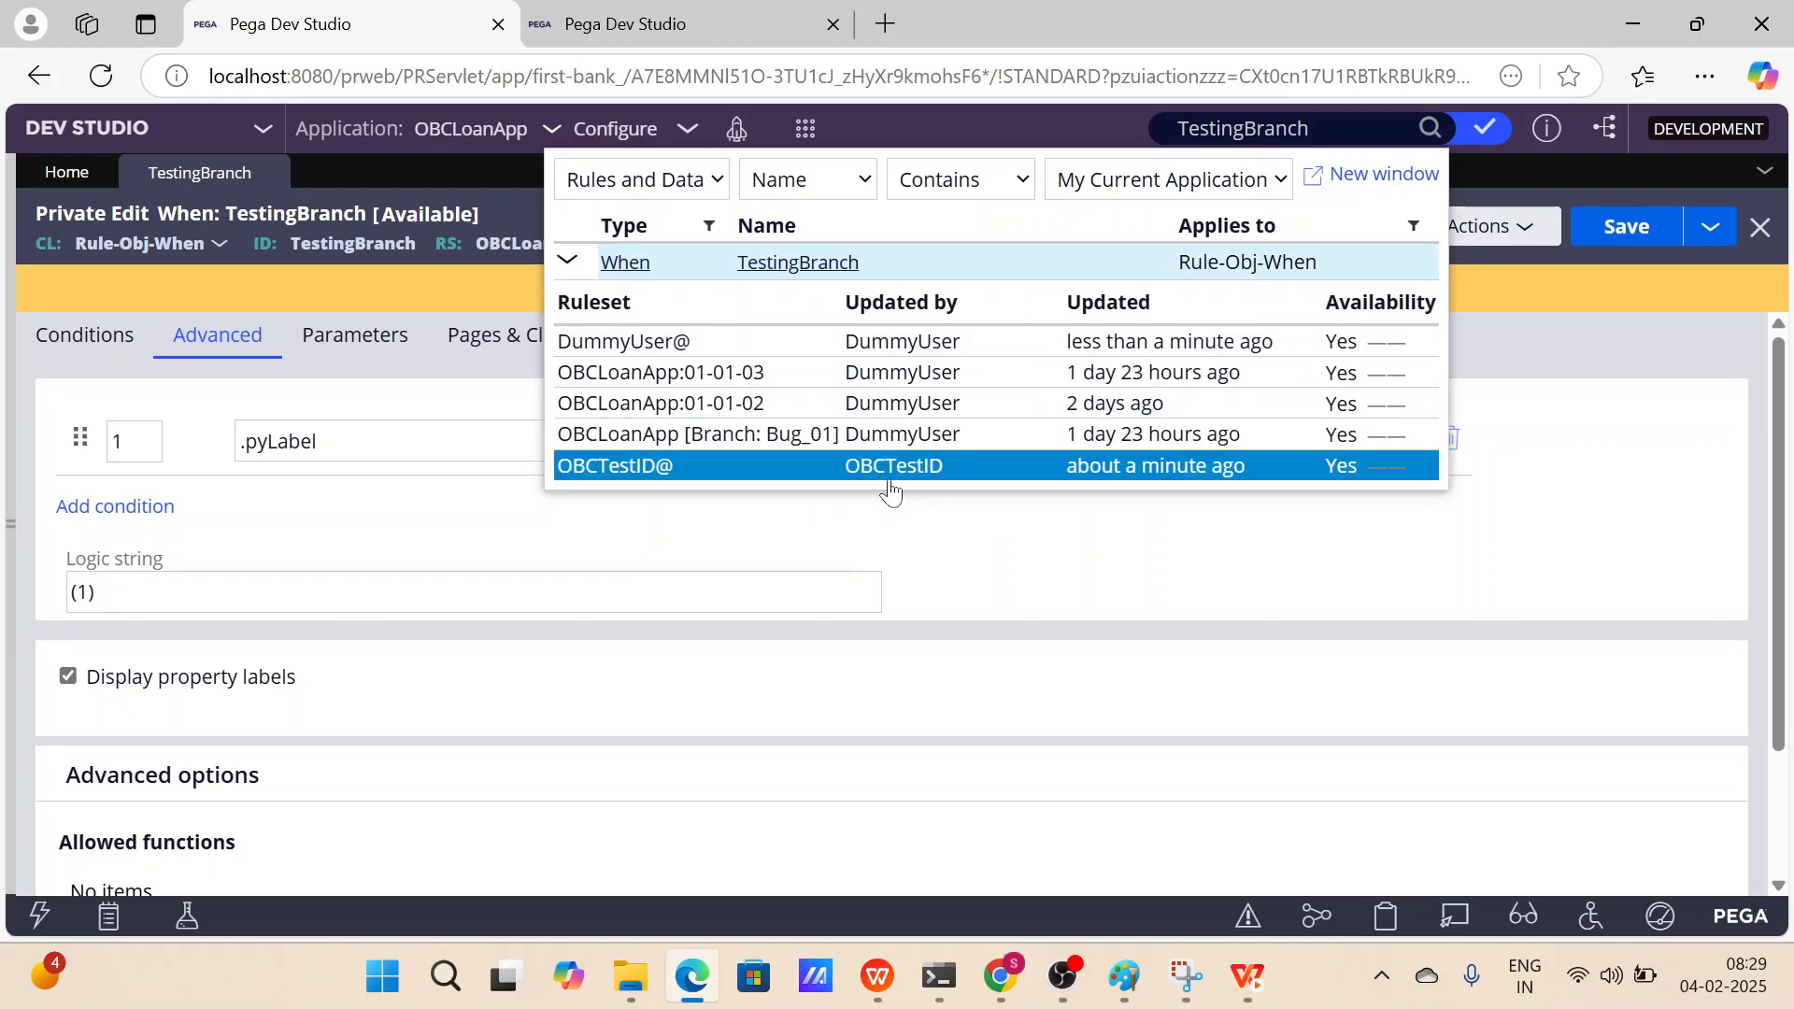
left_click(1590, 316)
left_click(1353, 227)
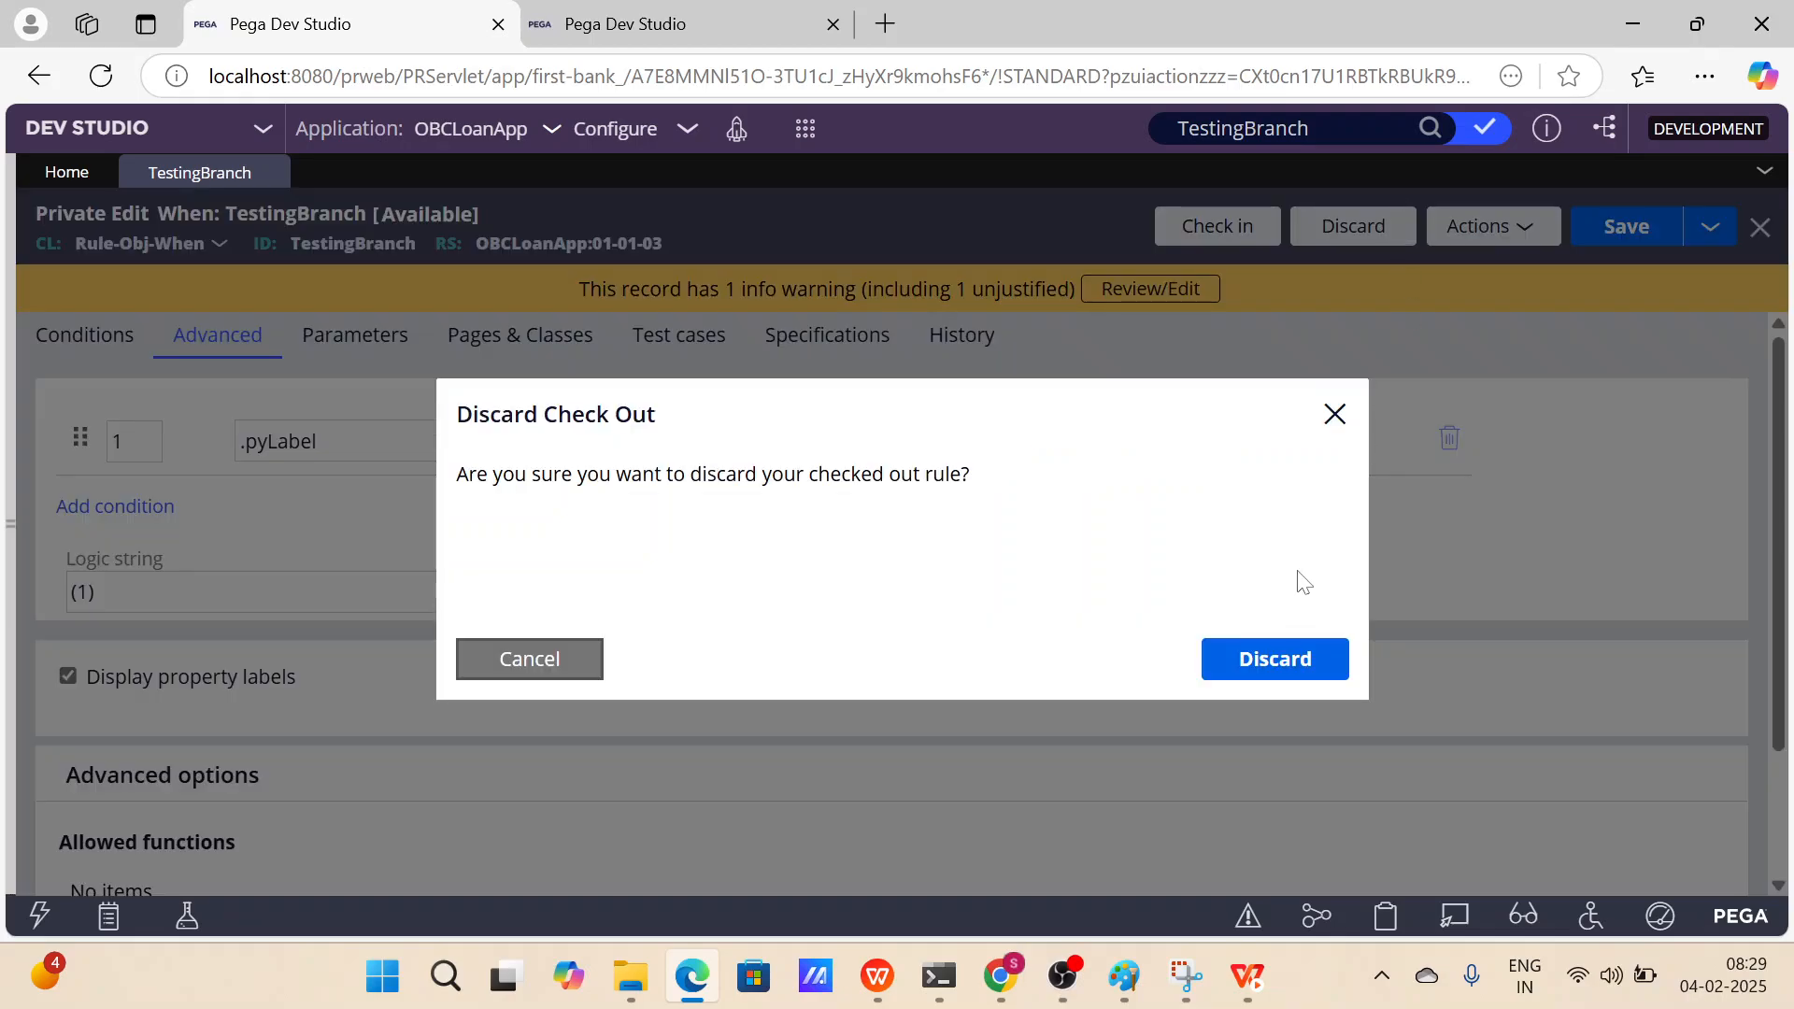
left_click(1277, 661)
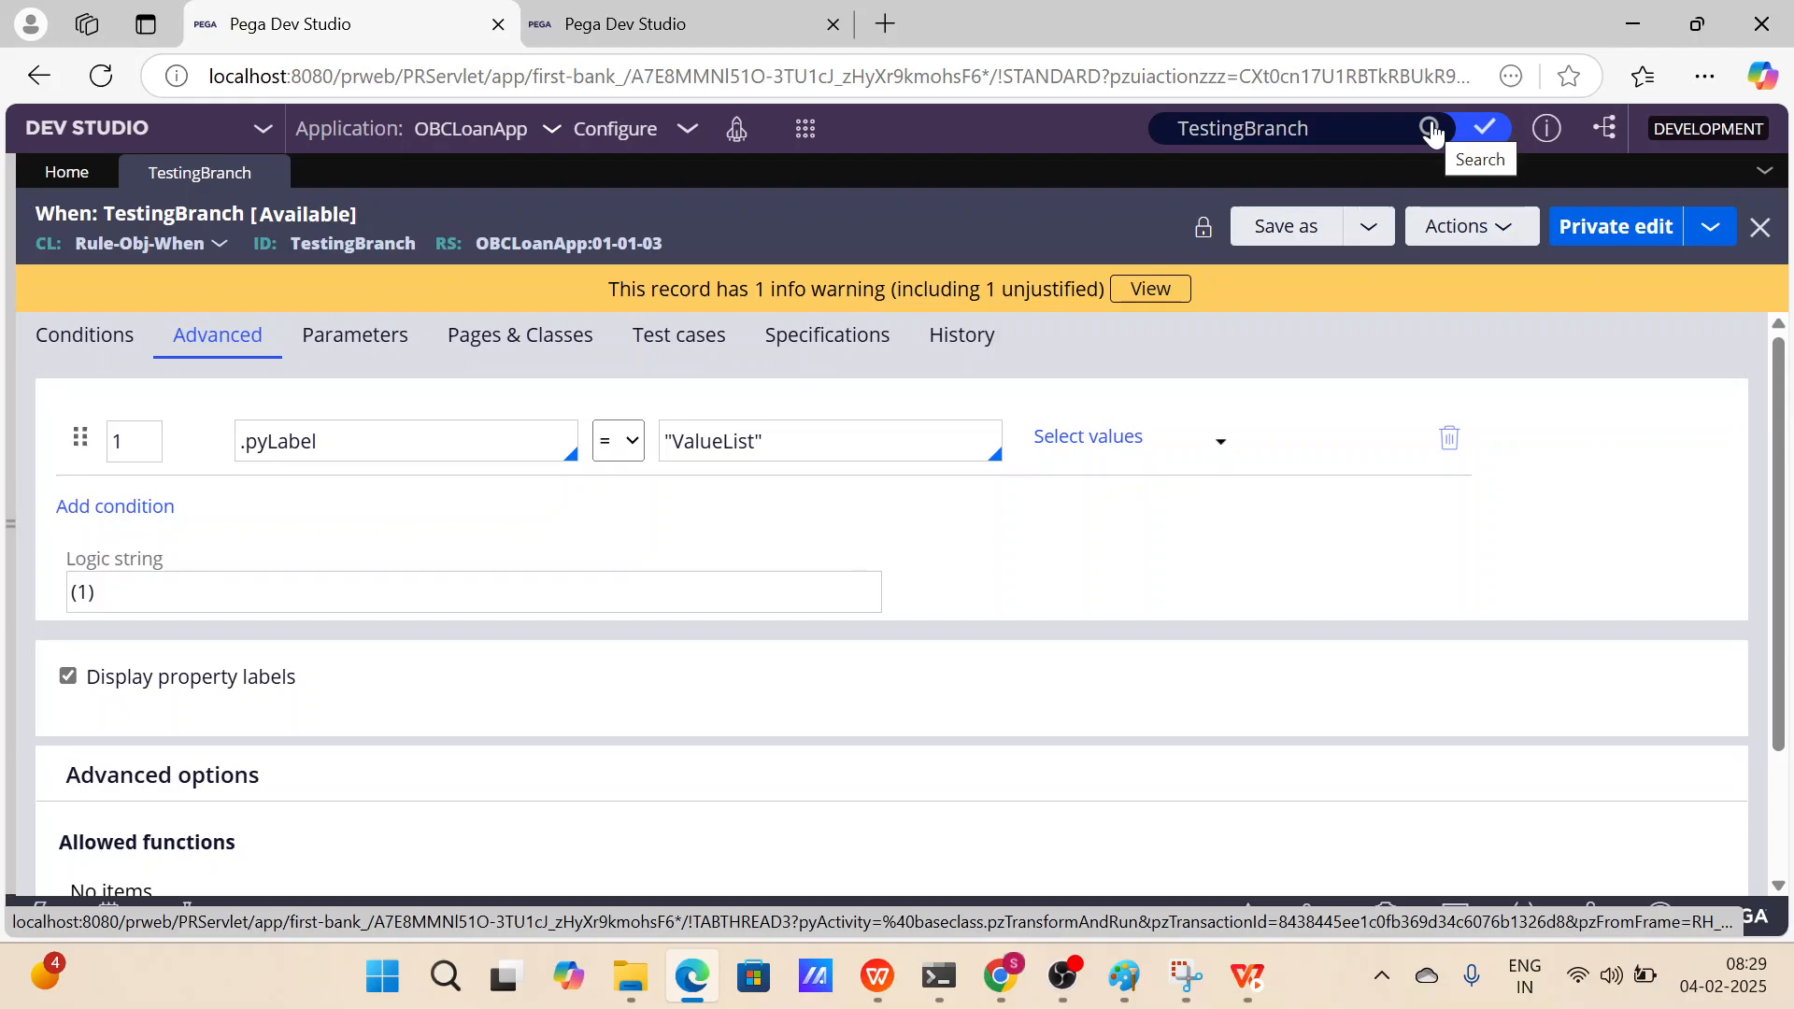
Search TestingBranch again and expand the result to review its remaining ruleset versions.
left_click(1430, 129)
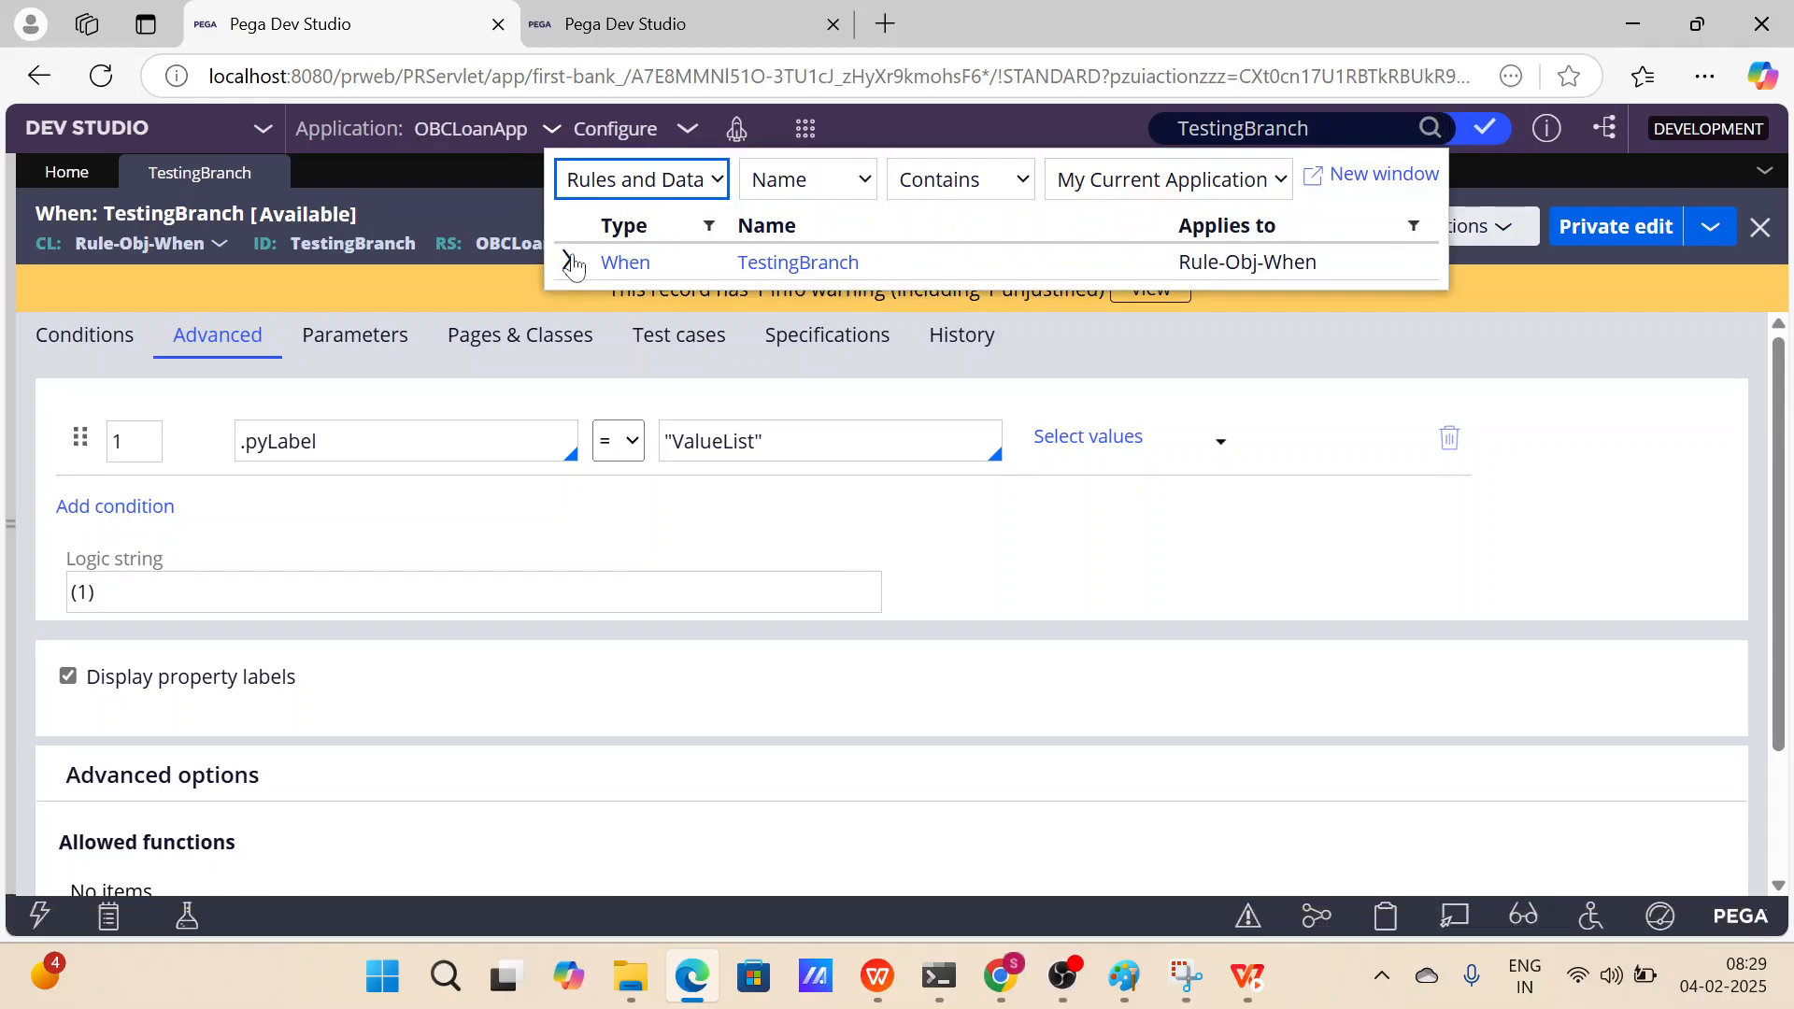
left_click(568, 261)
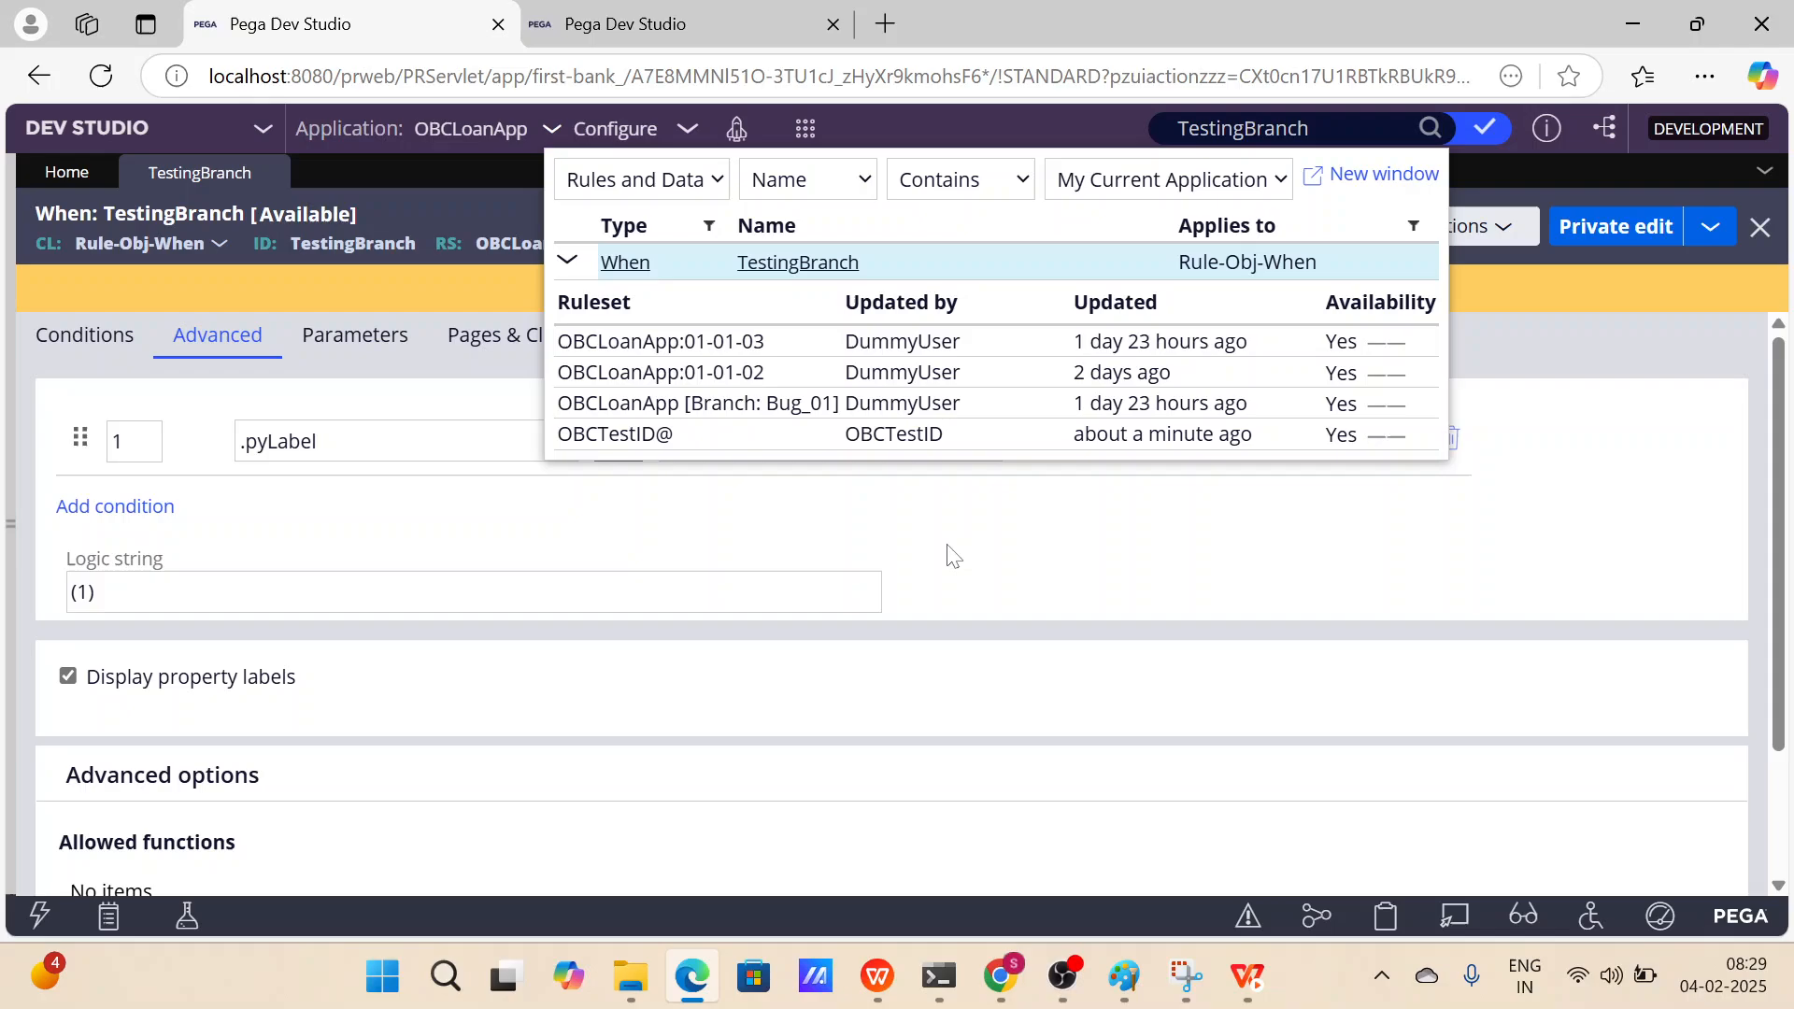
left_click(1089, 558)
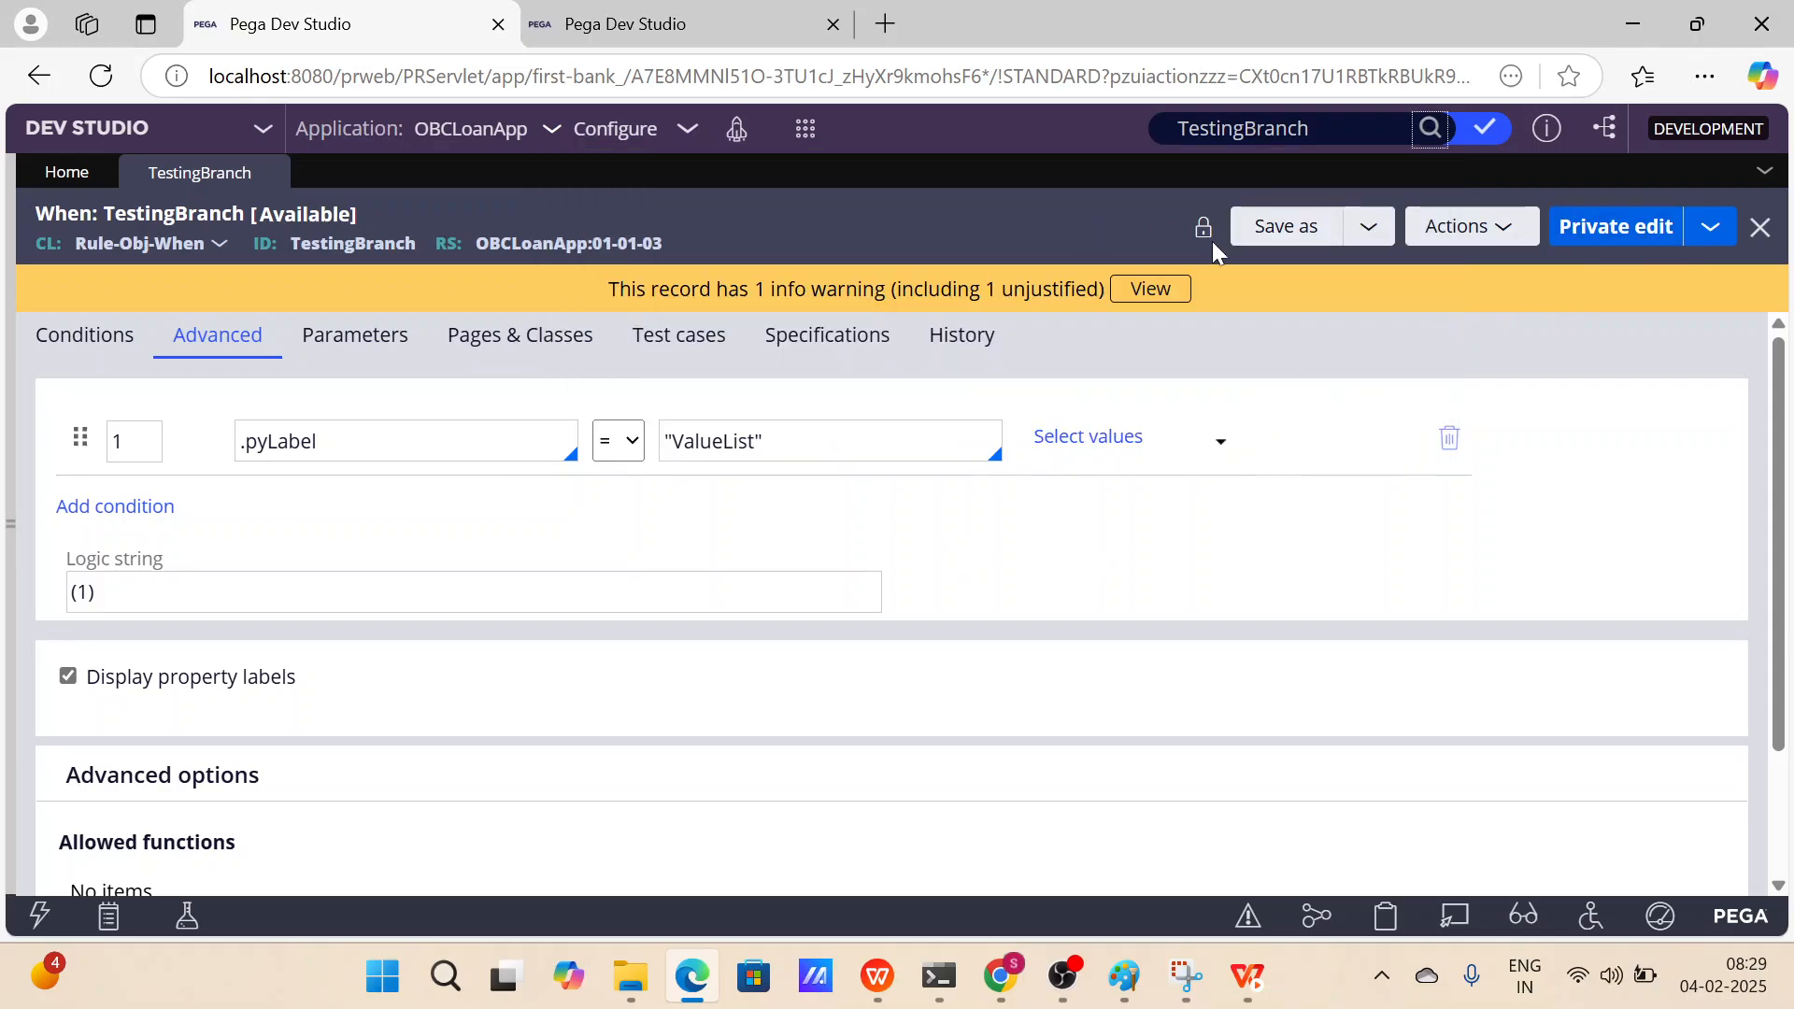
In the second session, open and dismiss the checked-out records list.
left_click(738, 38)
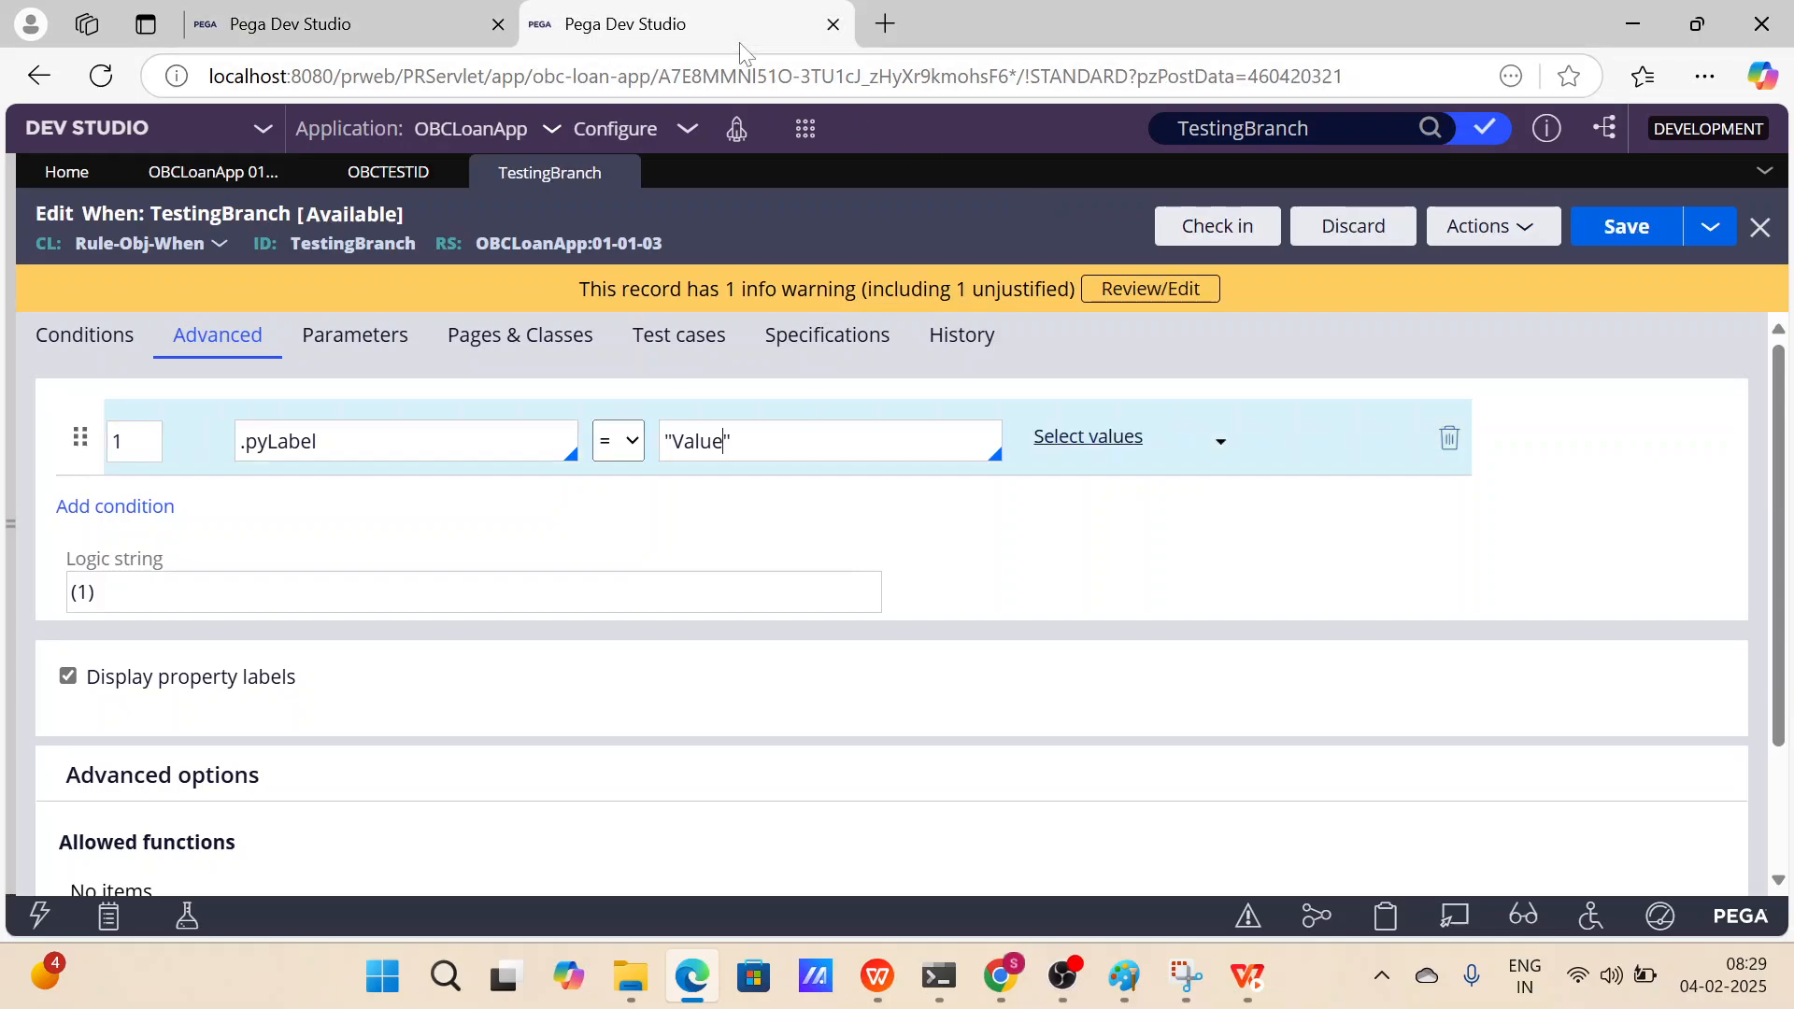
left_click(1485, 128)
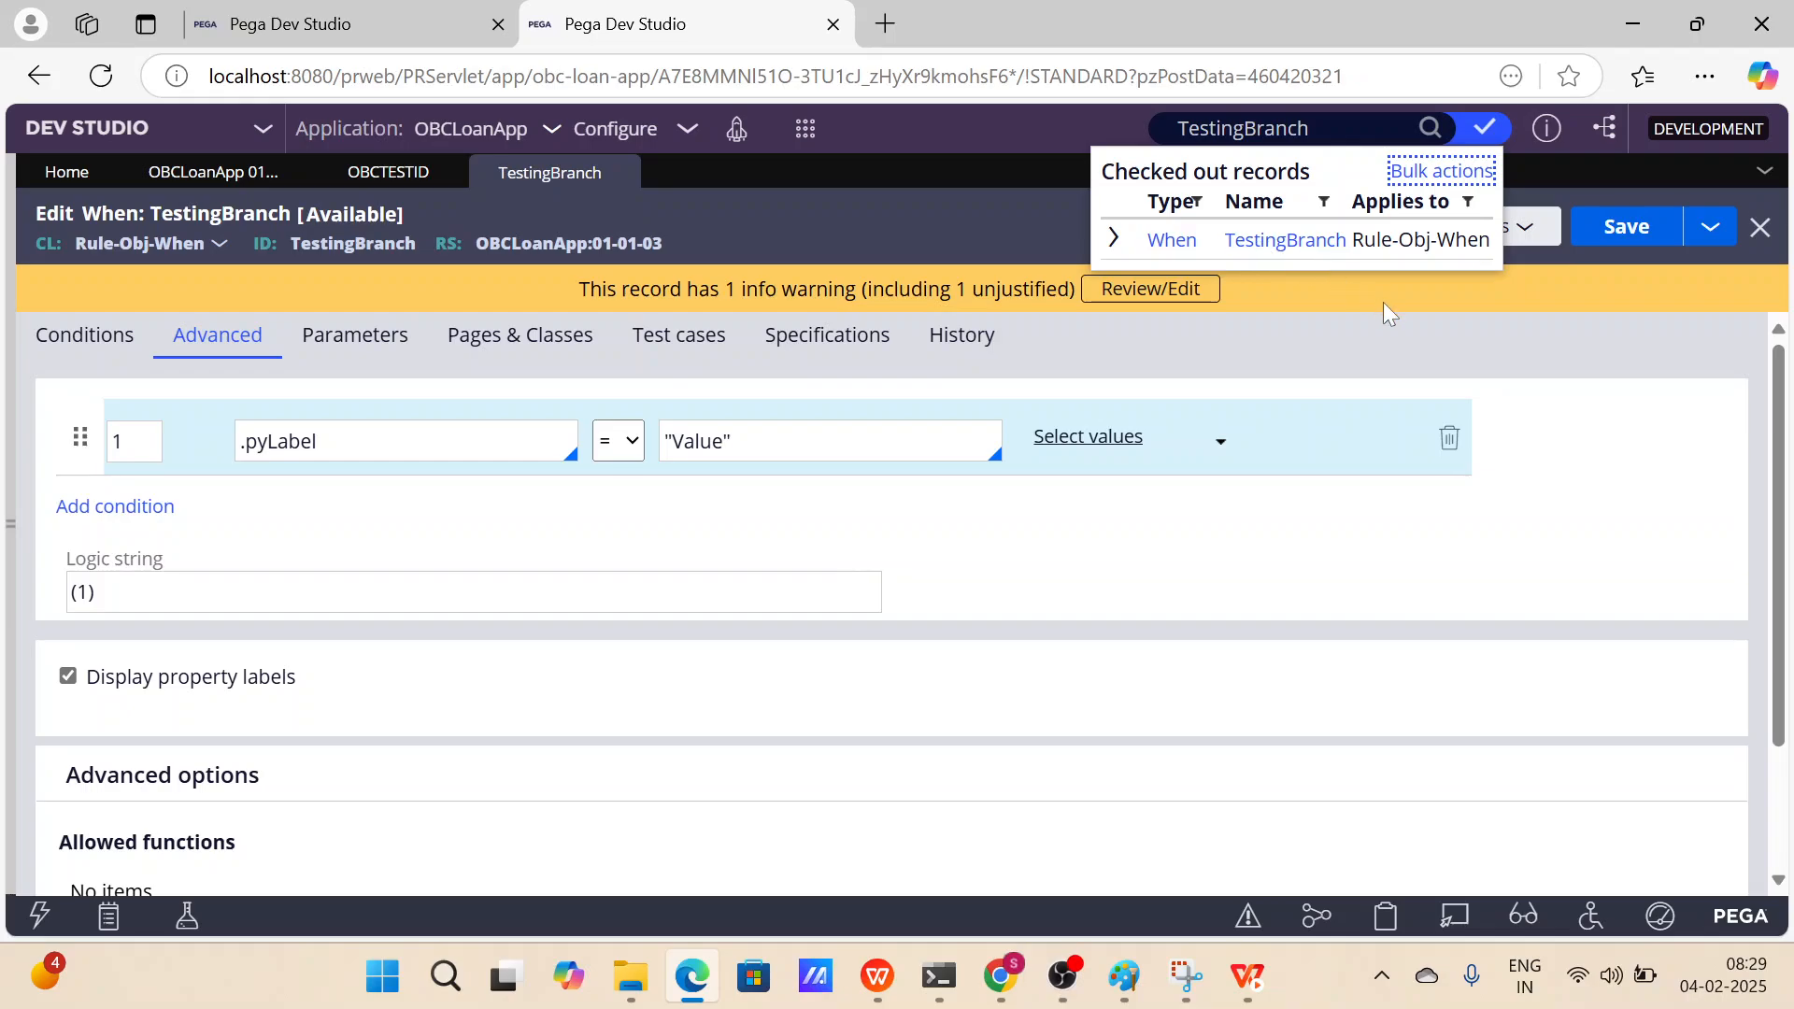
left_click(1426, 317)
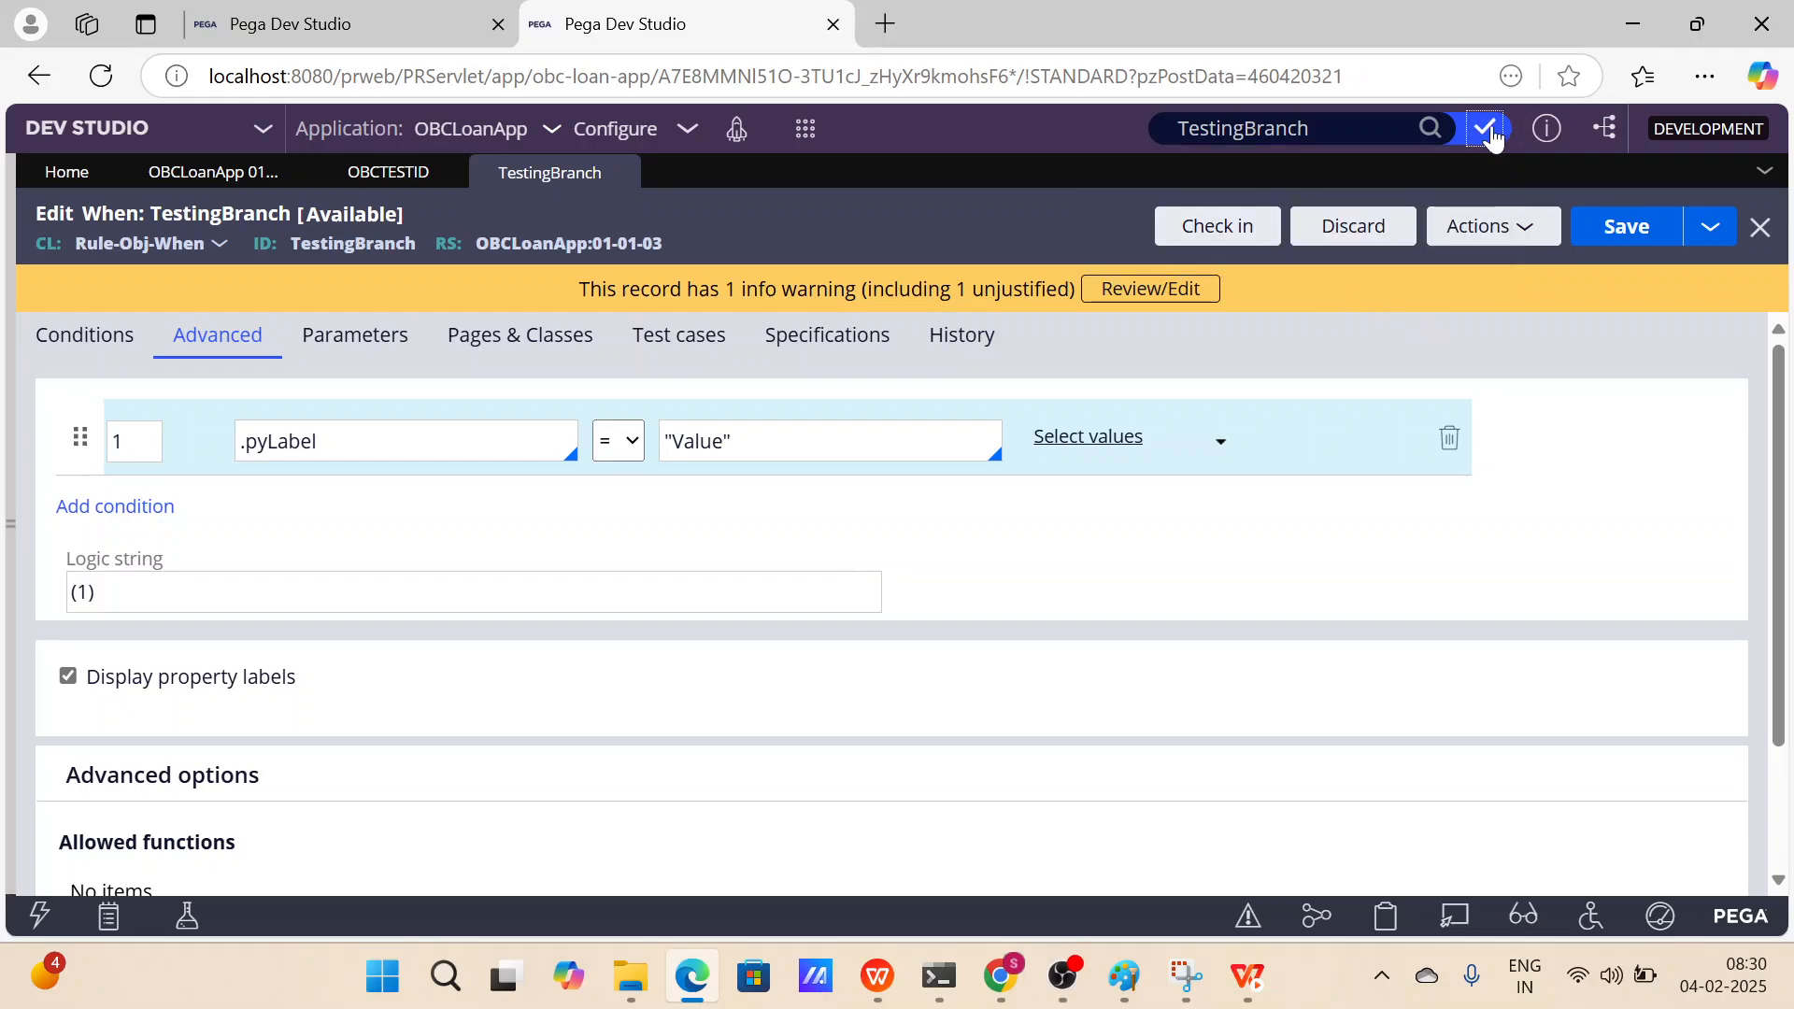
Back in the first session, create a private edit of TestingBranch past the check-out notice.
left_click(376, 36)
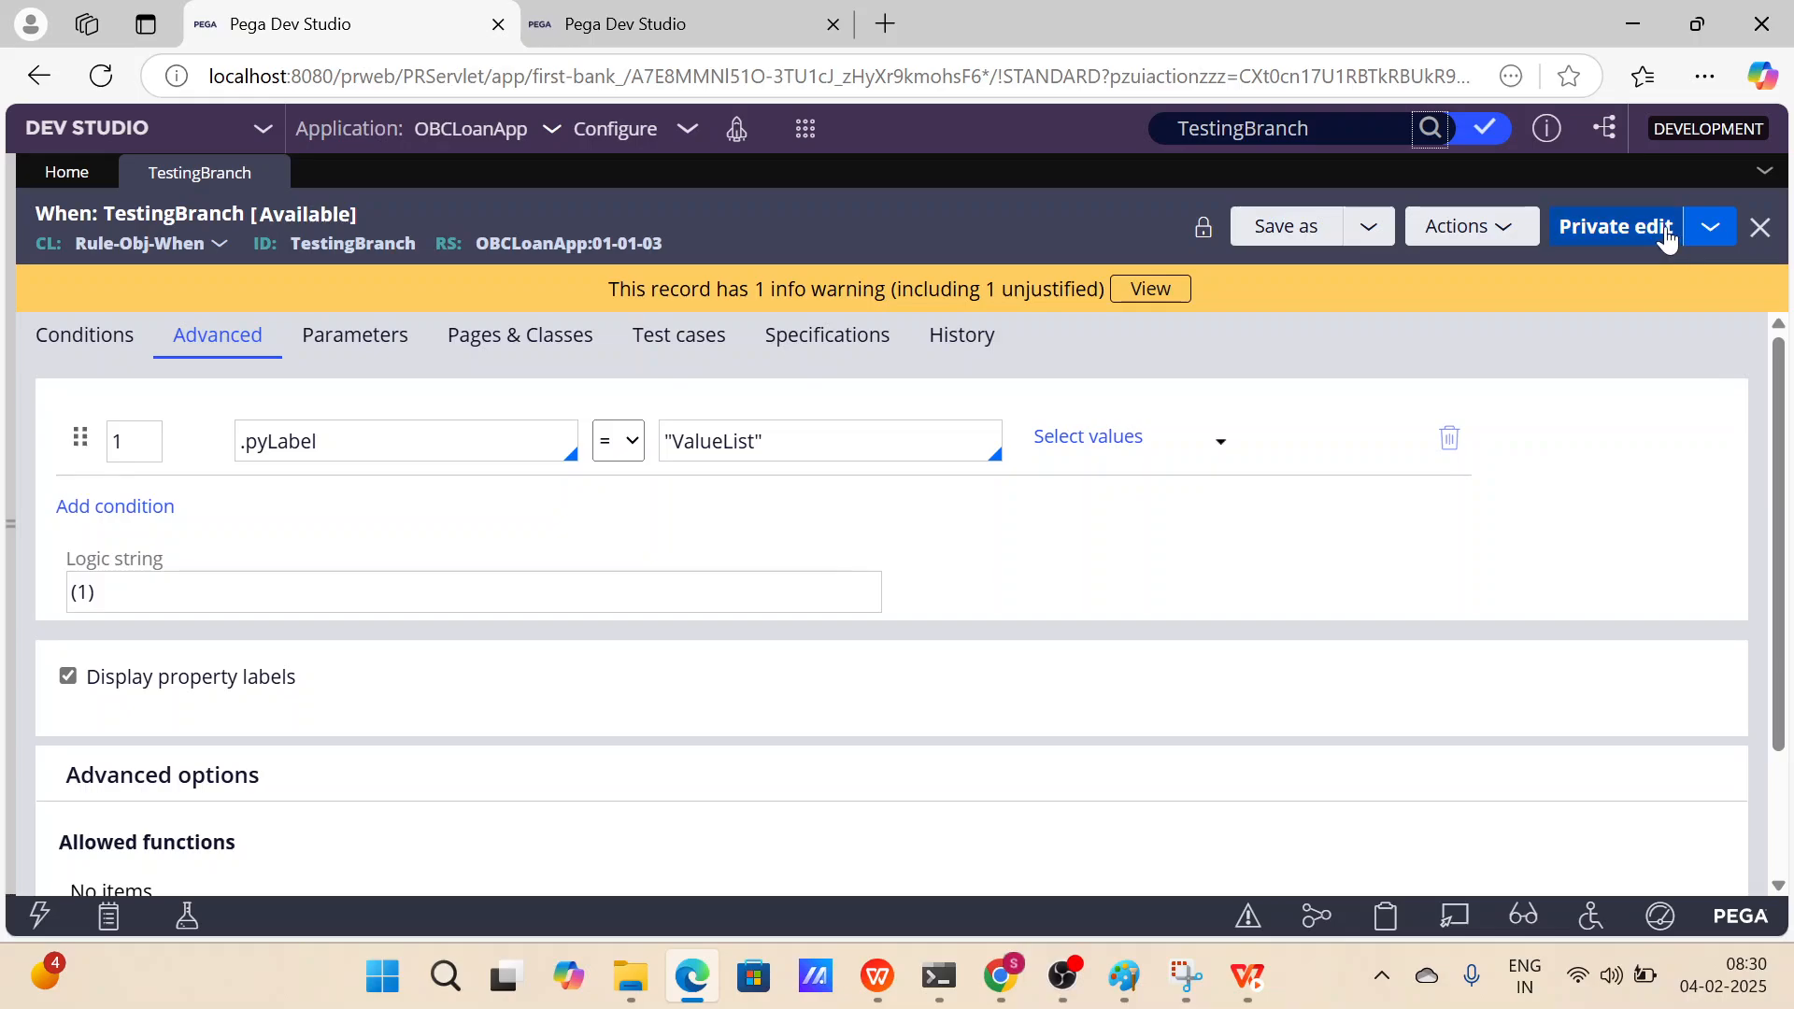
left_click(654, 243)
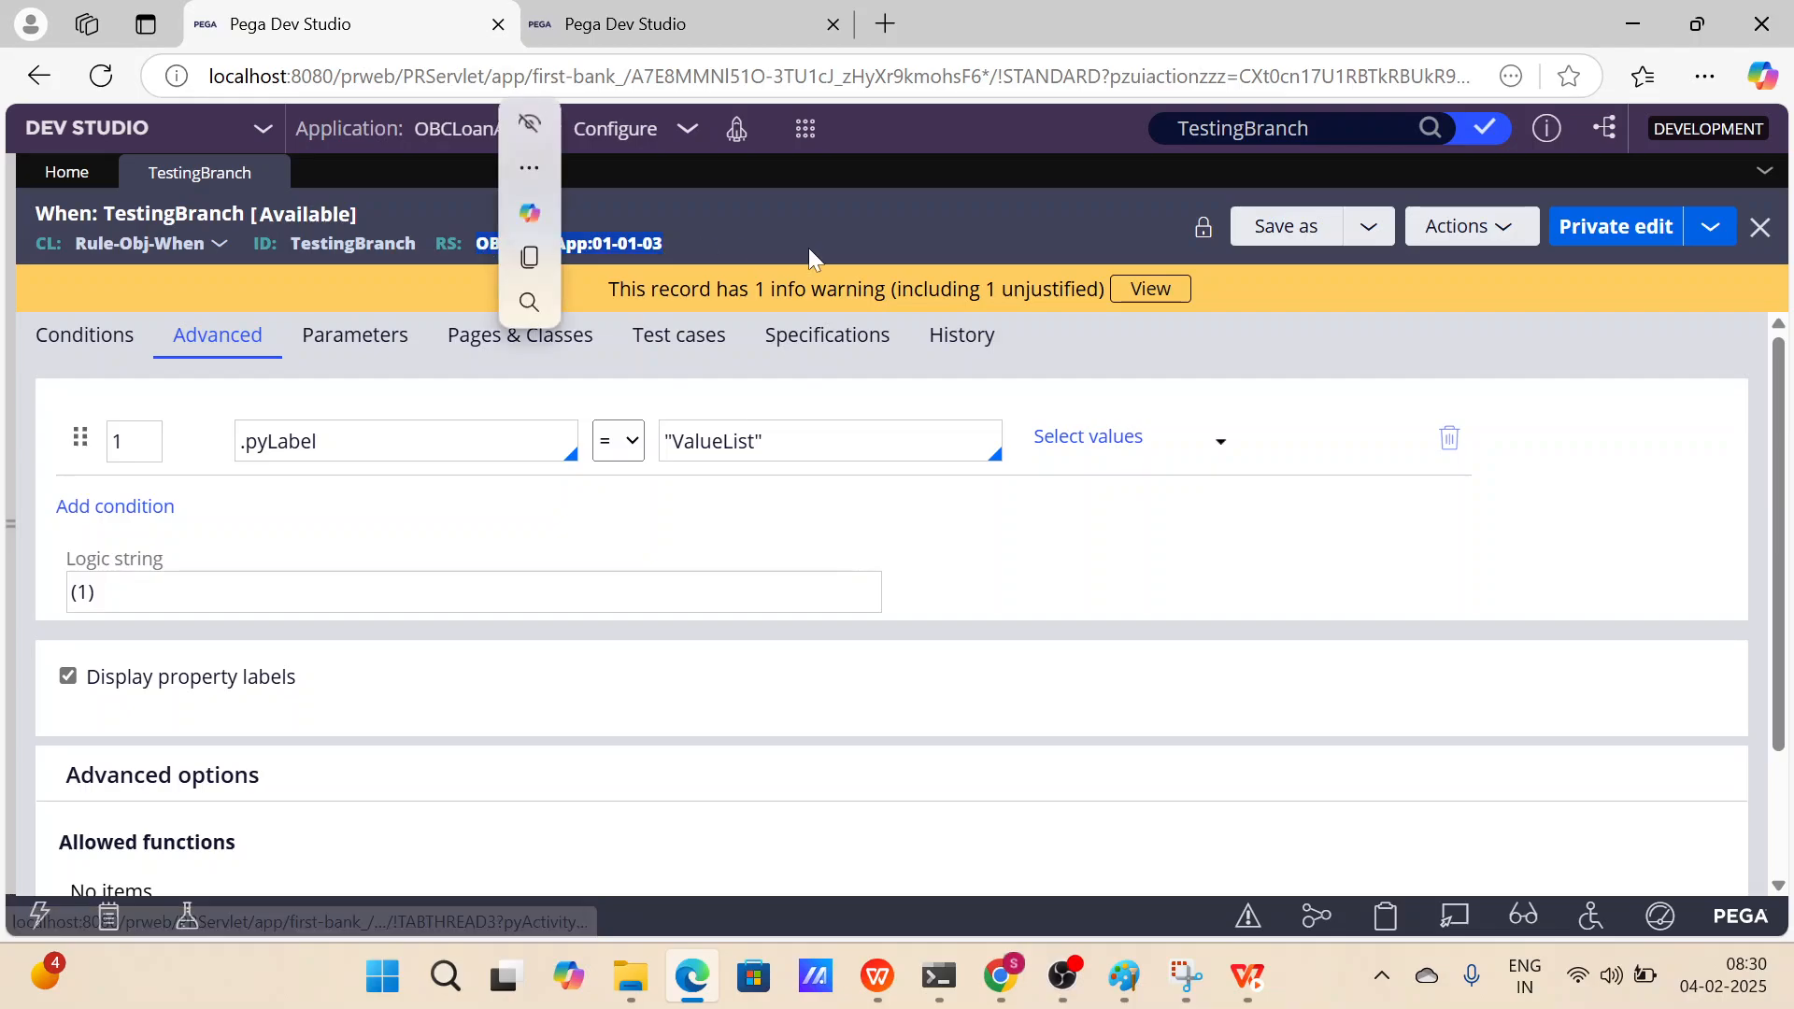
left_click(1612, 245)
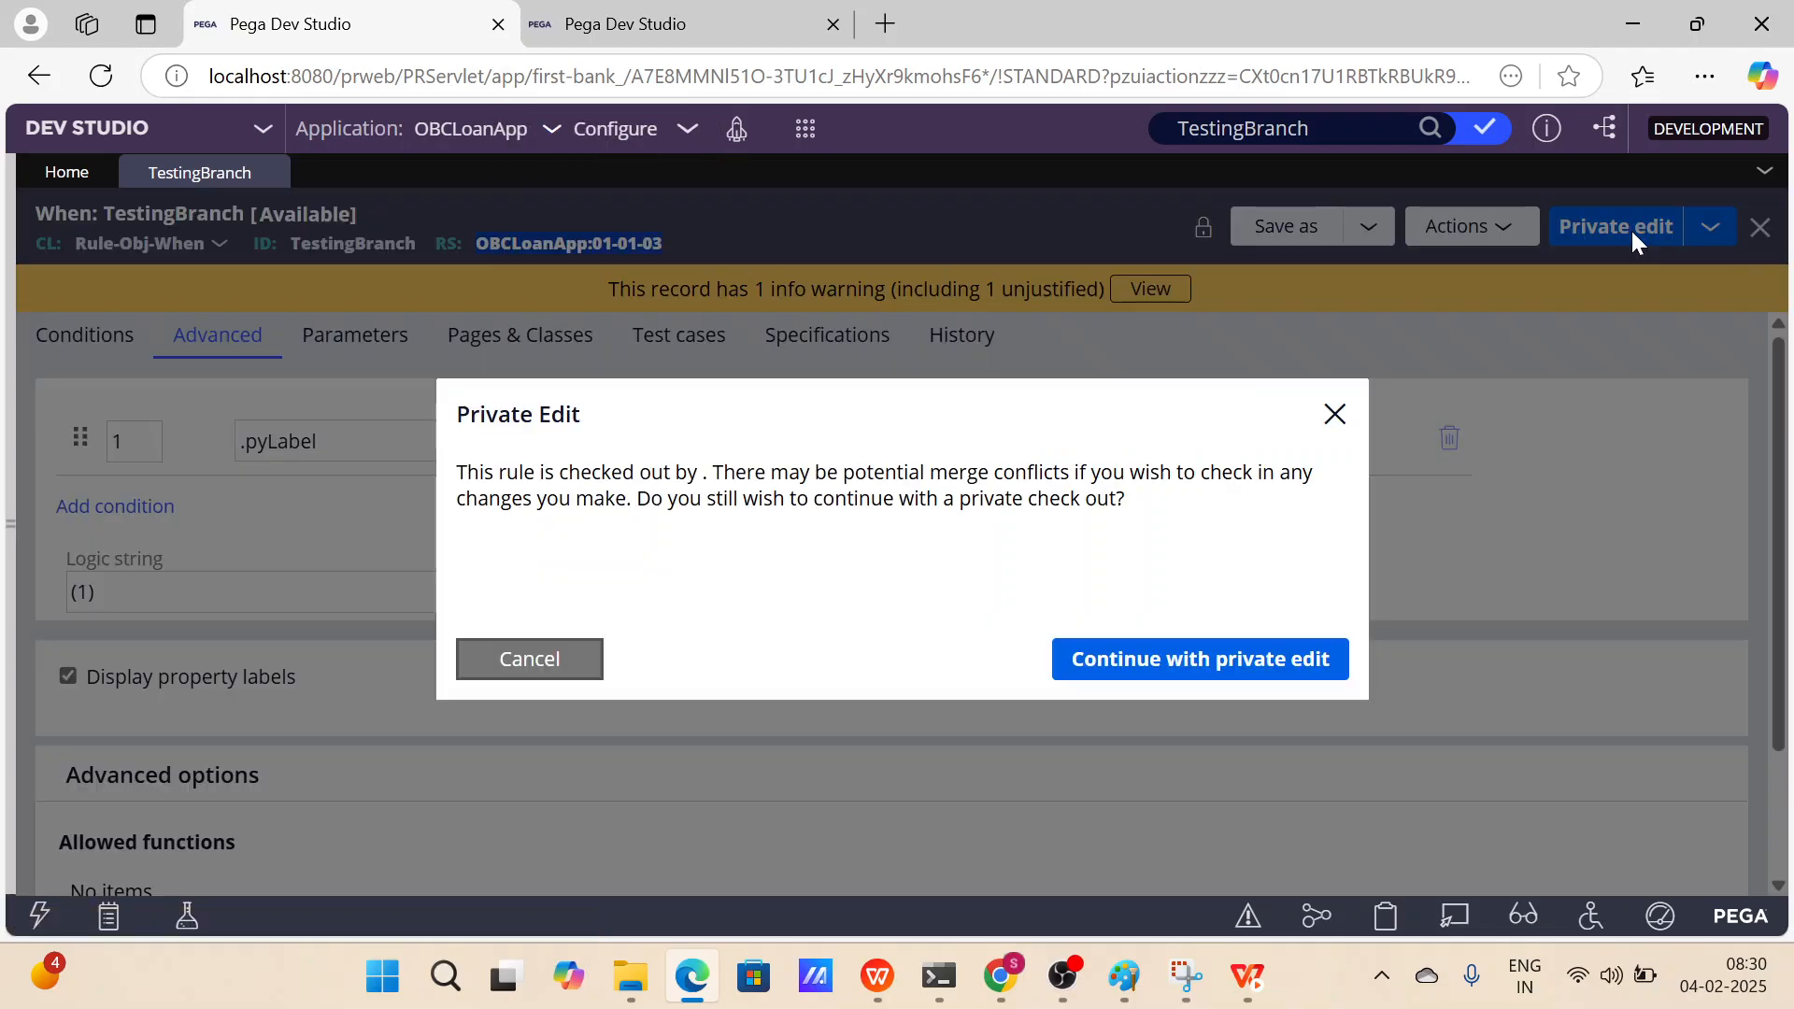
left_click(1265, 657)
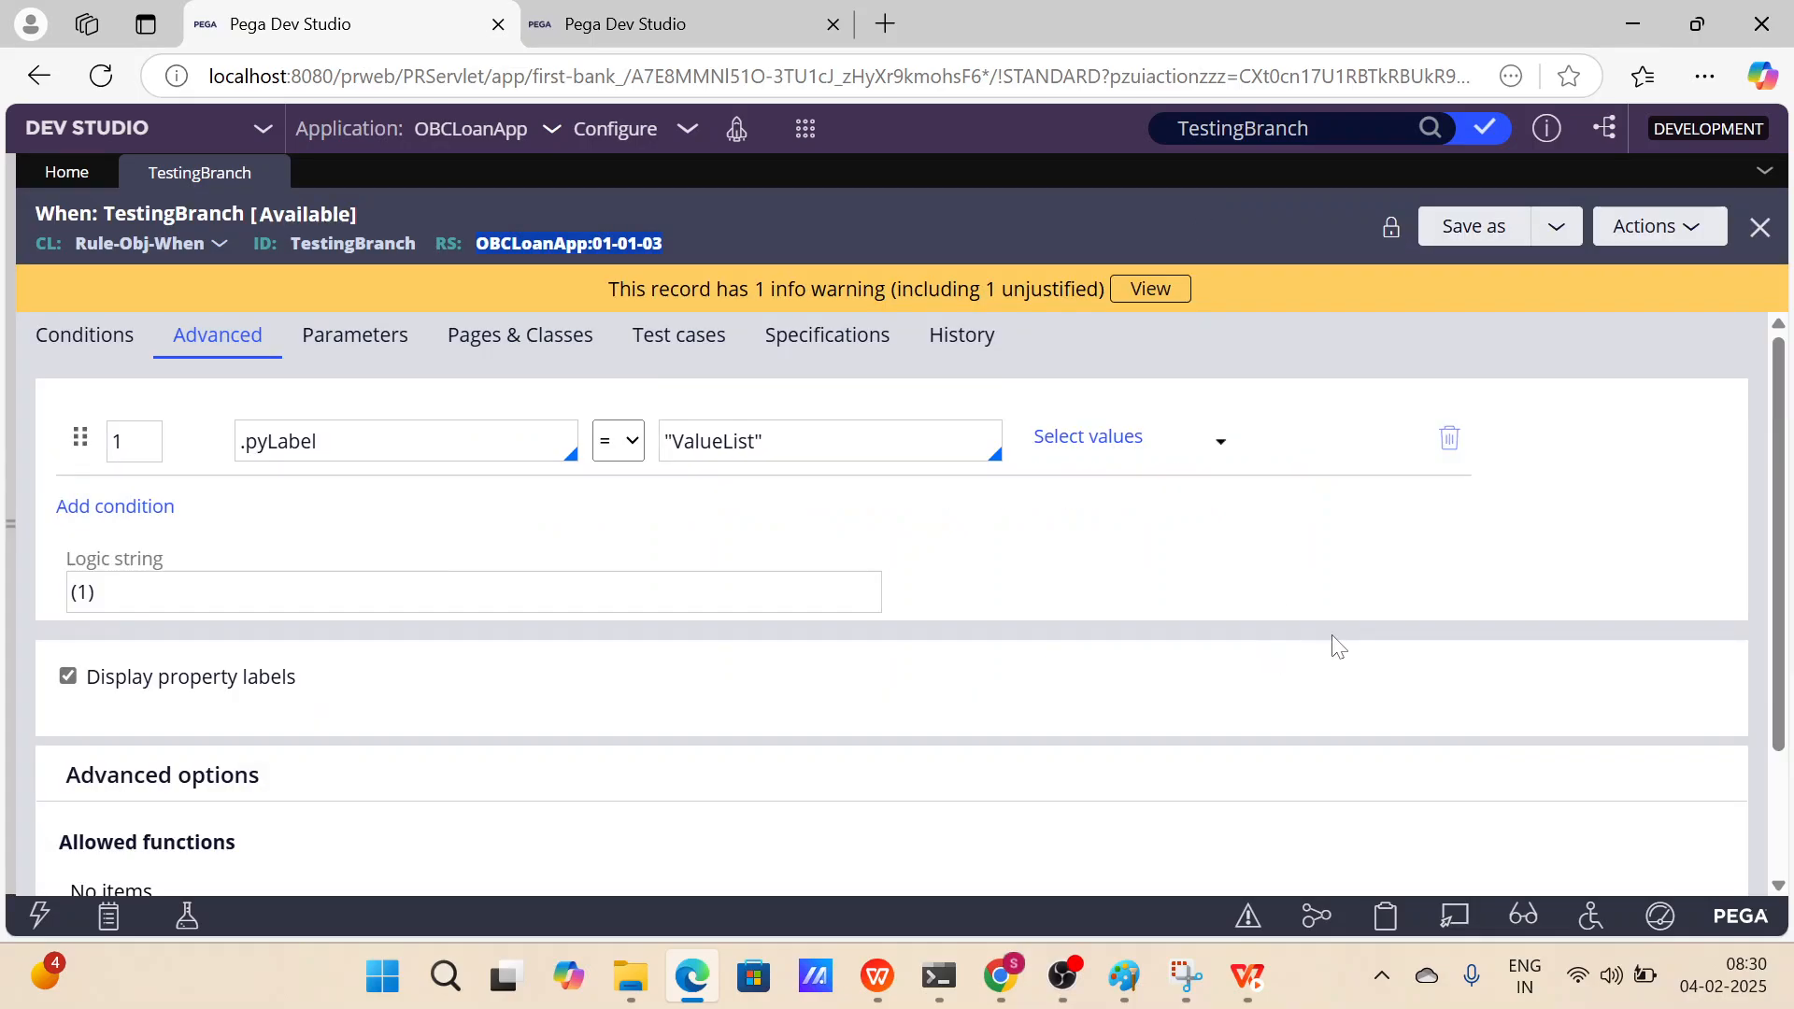
Search TestingBranch and expand the When result to check its ruleset versions.
left_click(1429, 128)
left_click(566, 261)
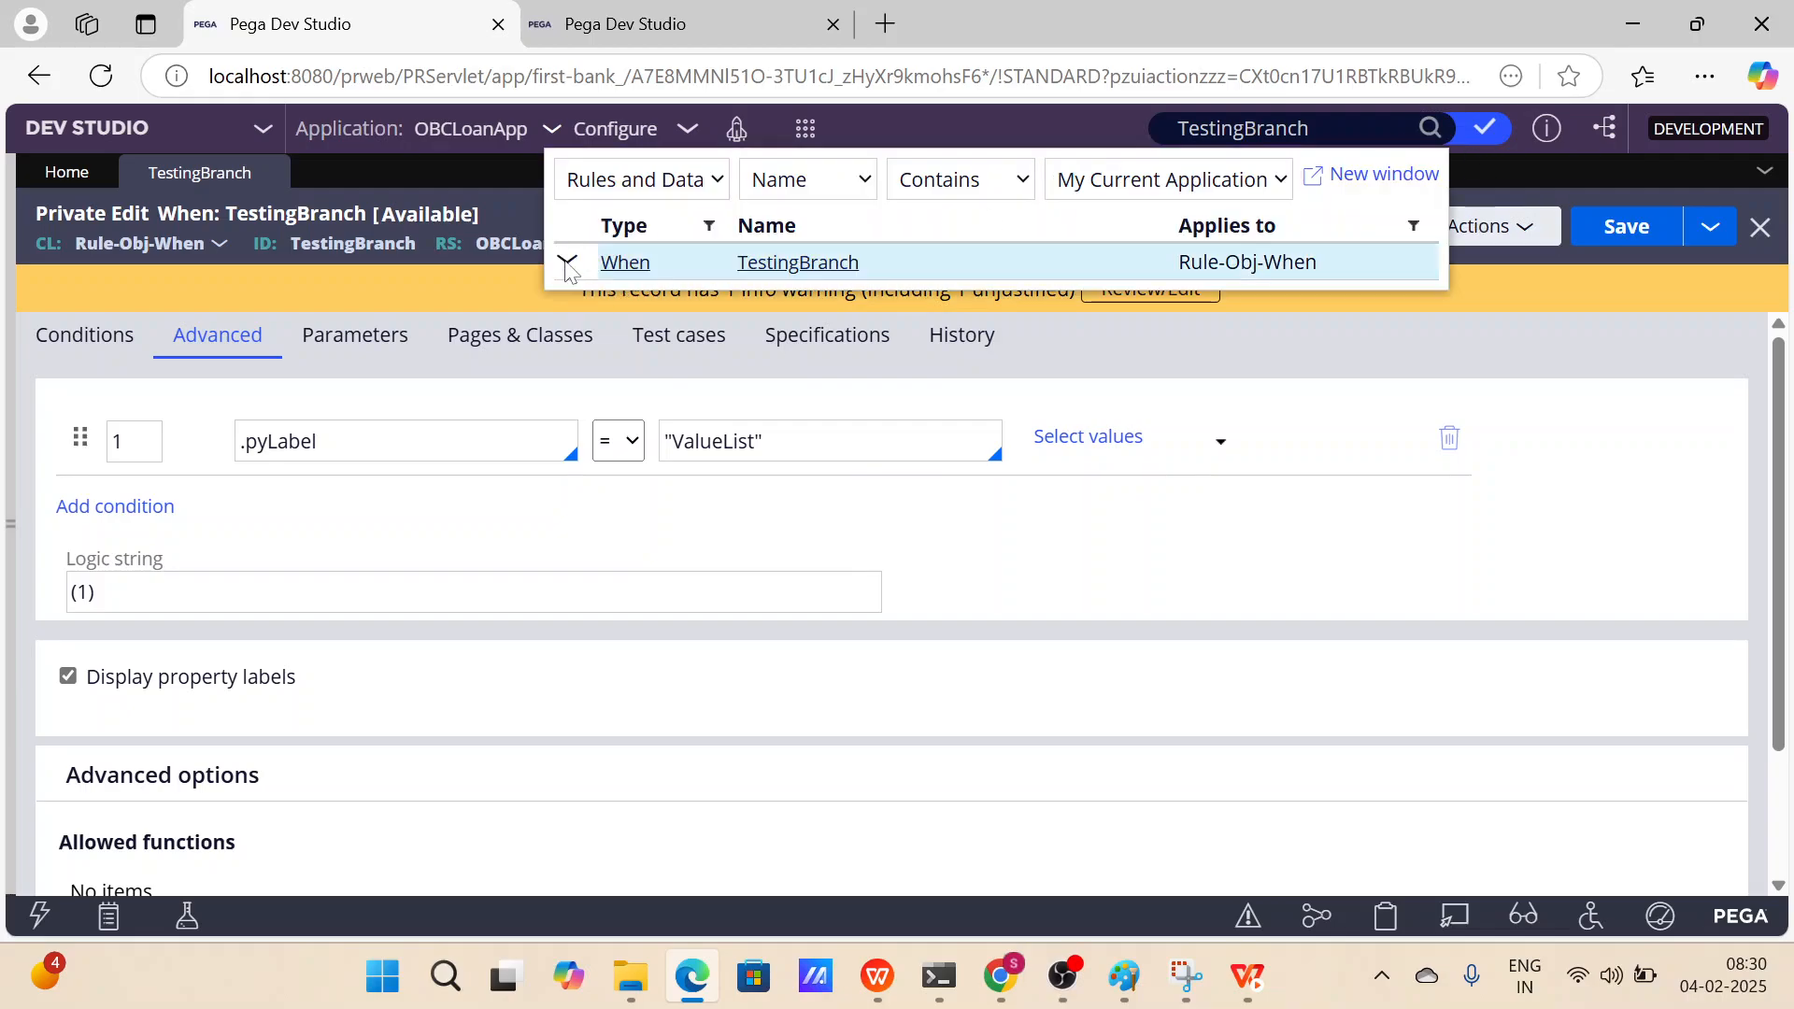
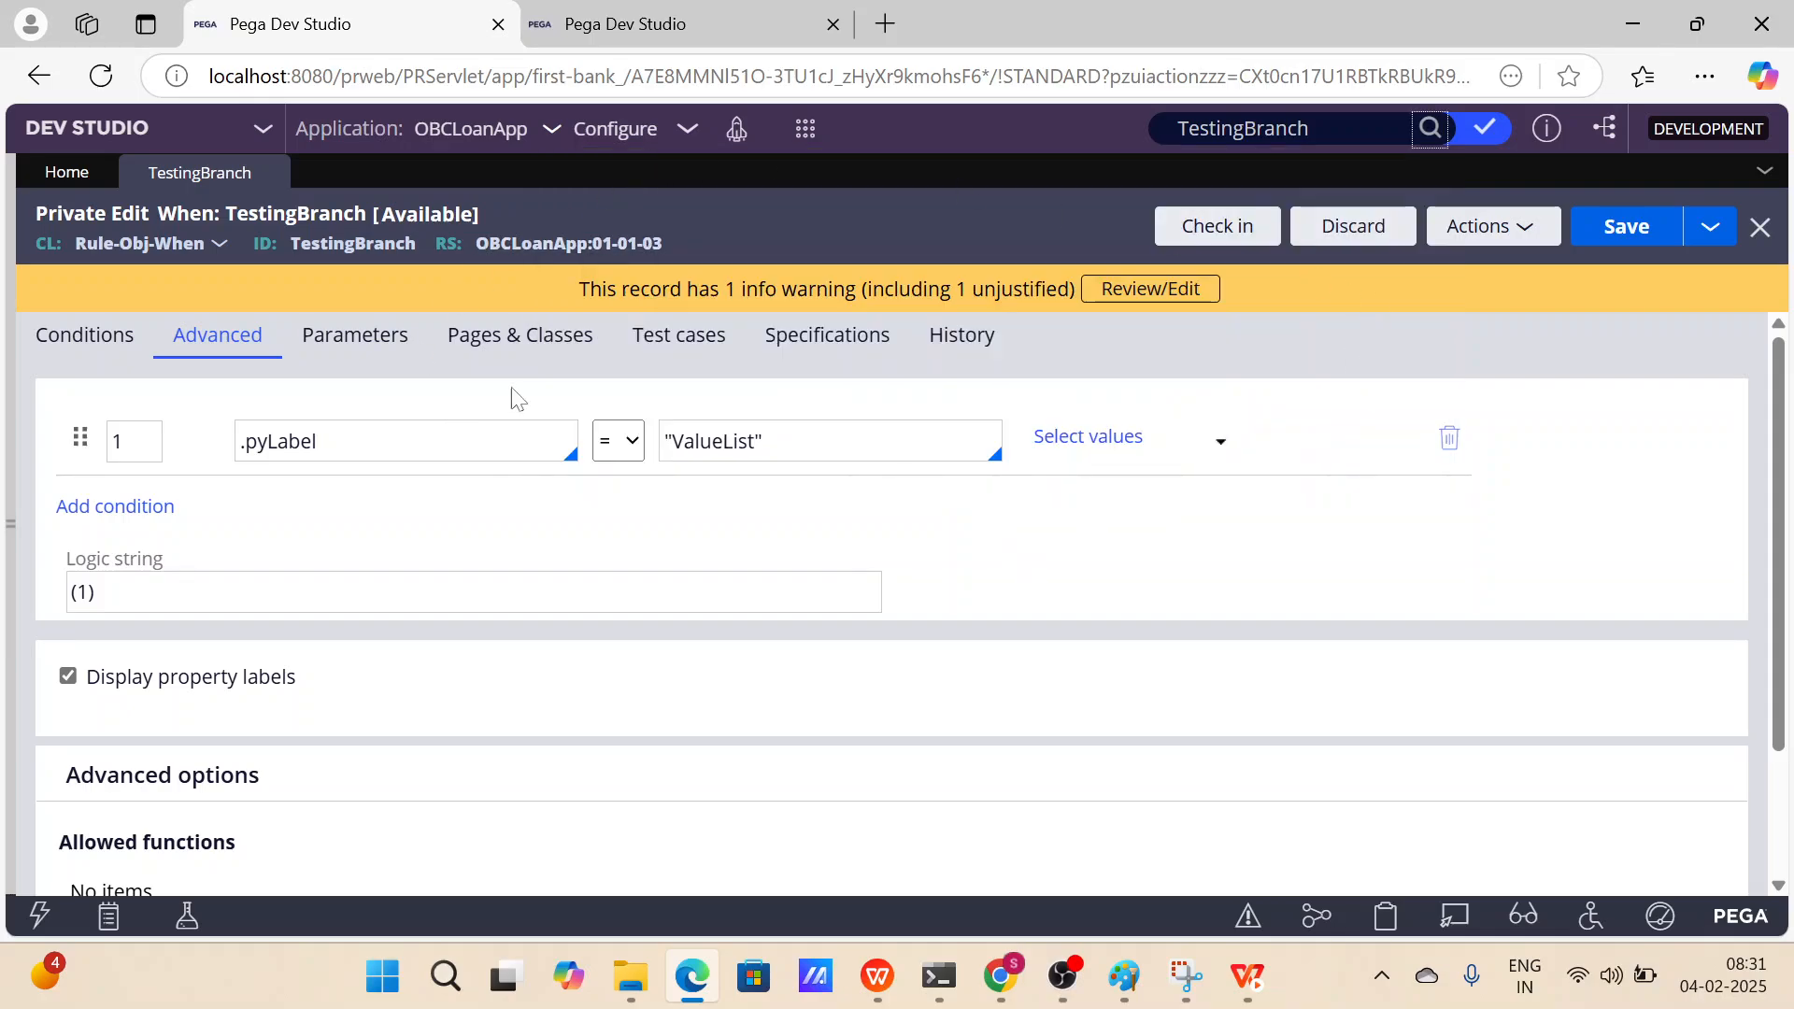
In the second session, save the checked-out TestingBranch rule.
left_click(663, 25)
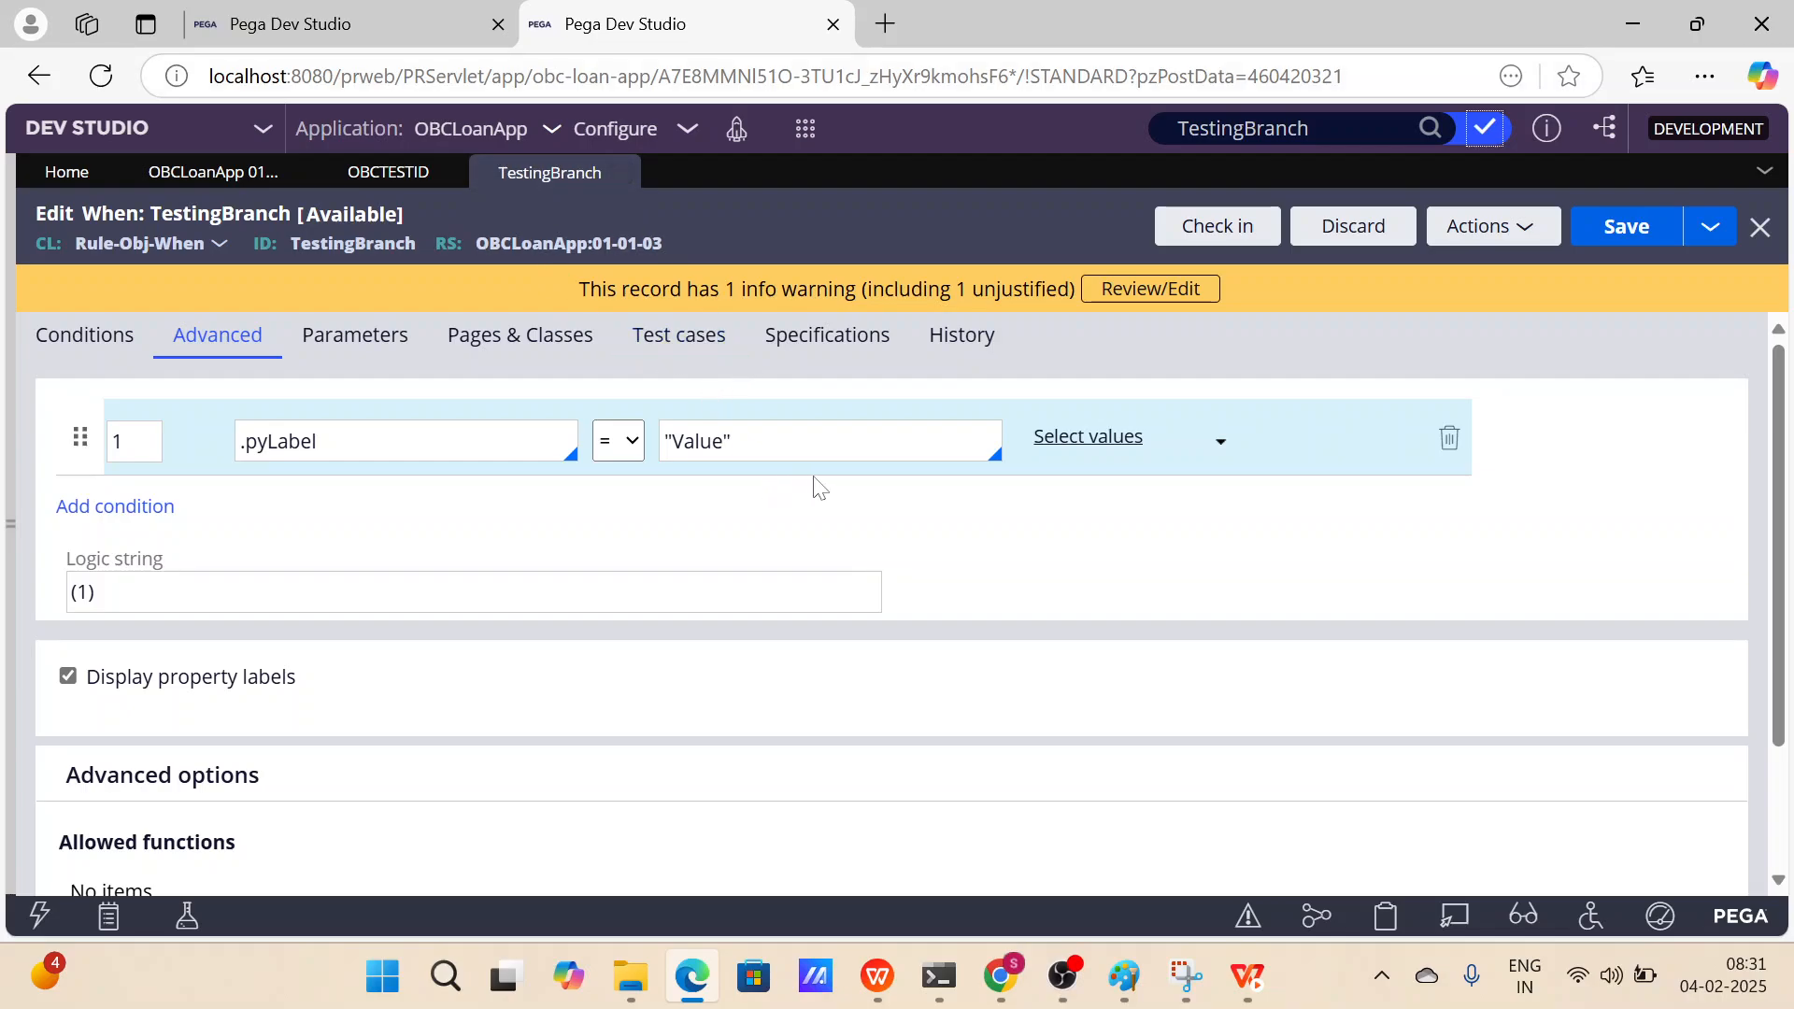
left_click(1608, 230)
left_click(404, 26)
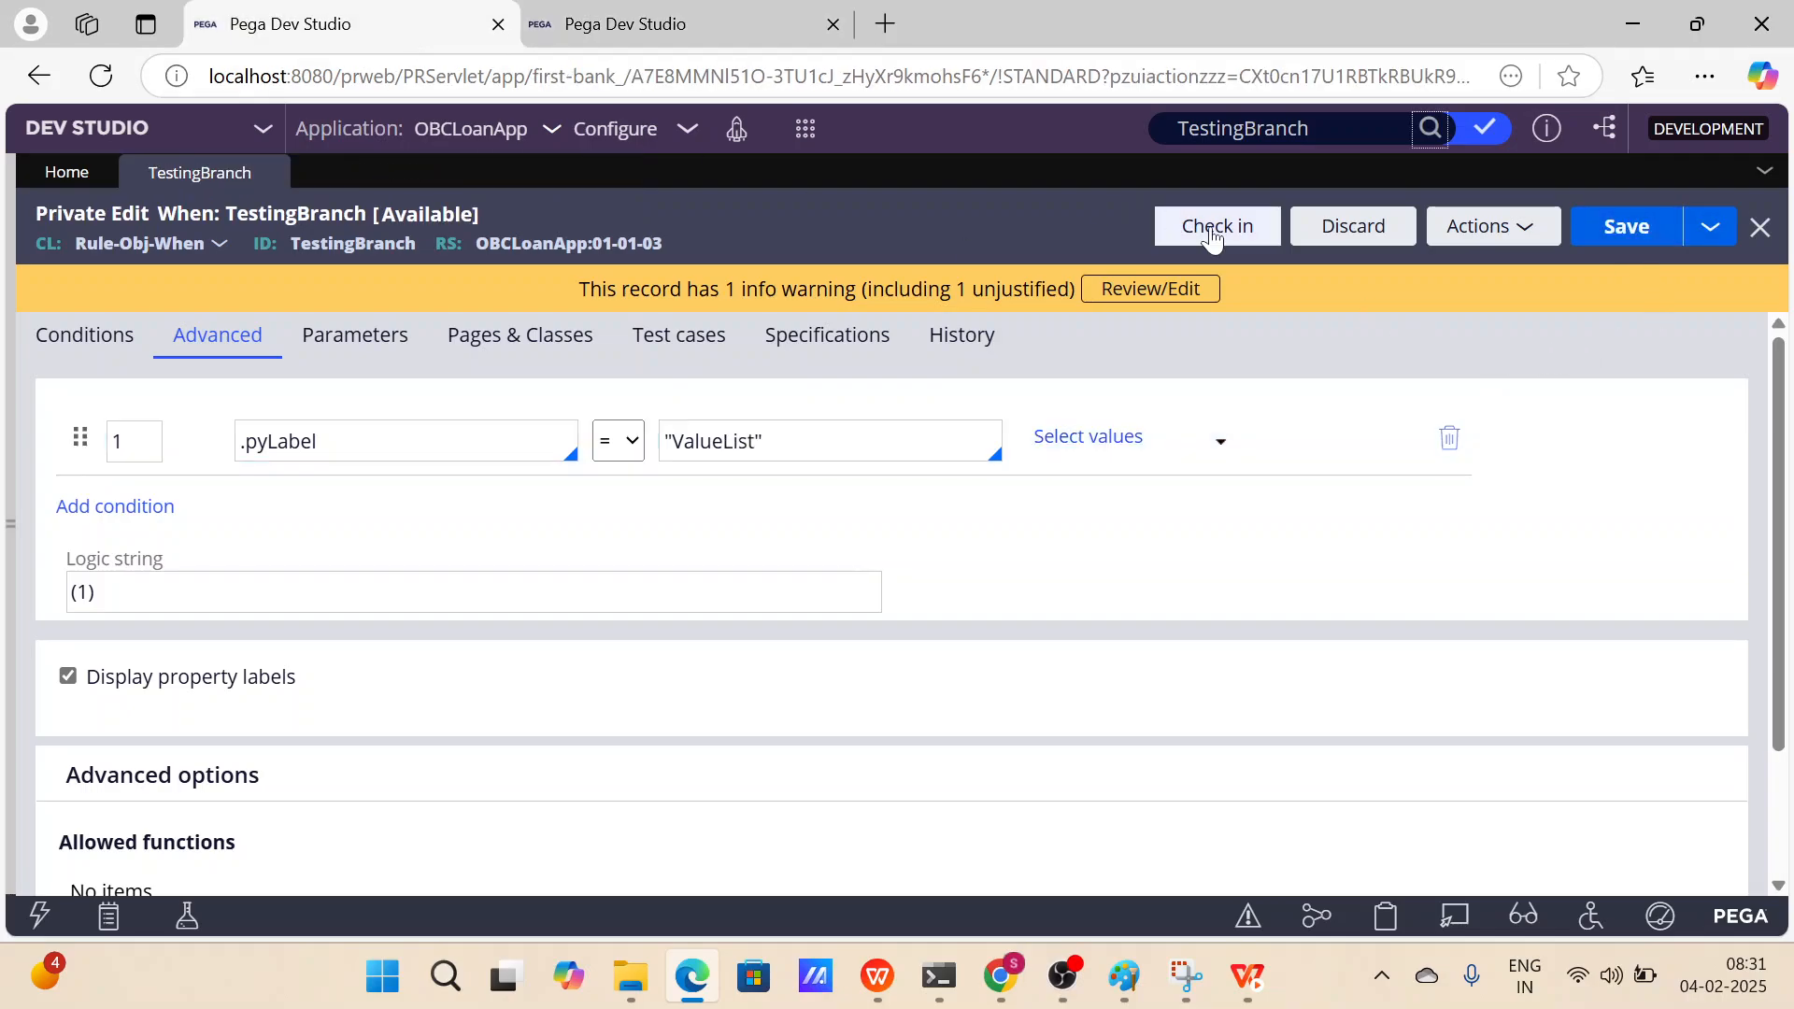
left_click(1252, 230)
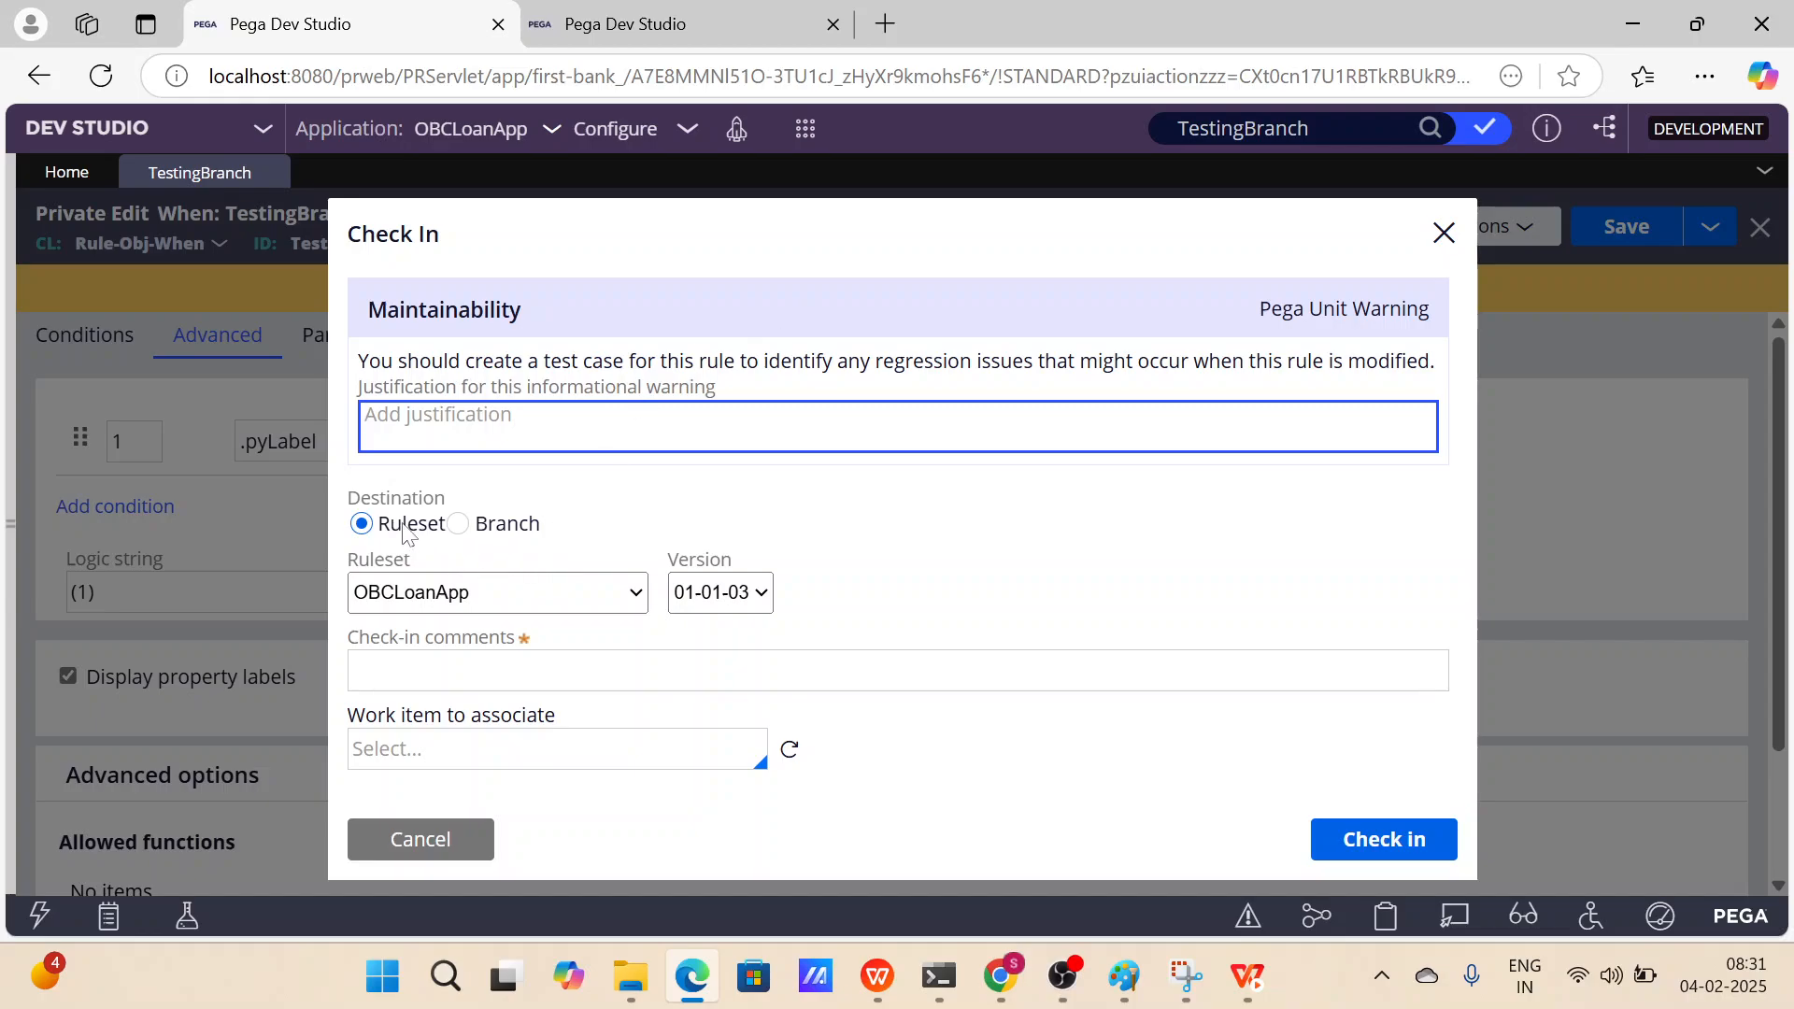
left_click(420, 839)
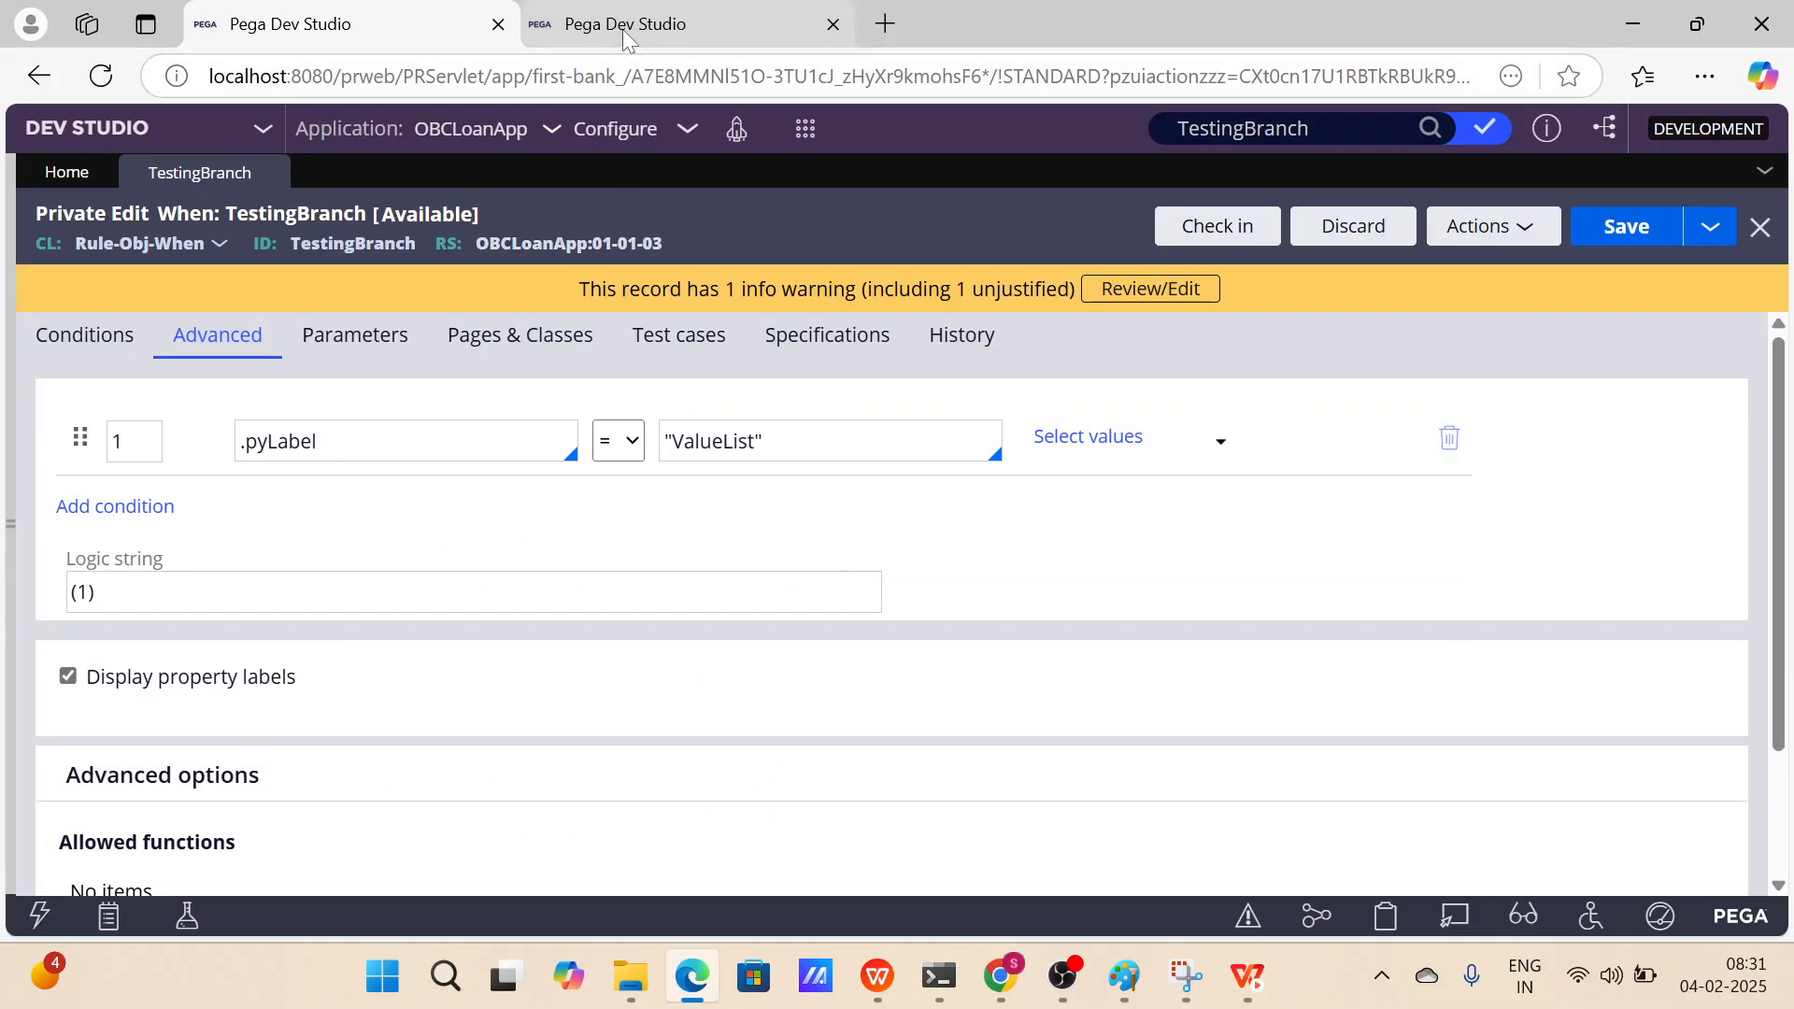
Back in the first session, discard the private edit of TestingBranch.
left_click(623, 30)
double_click(698, 441)
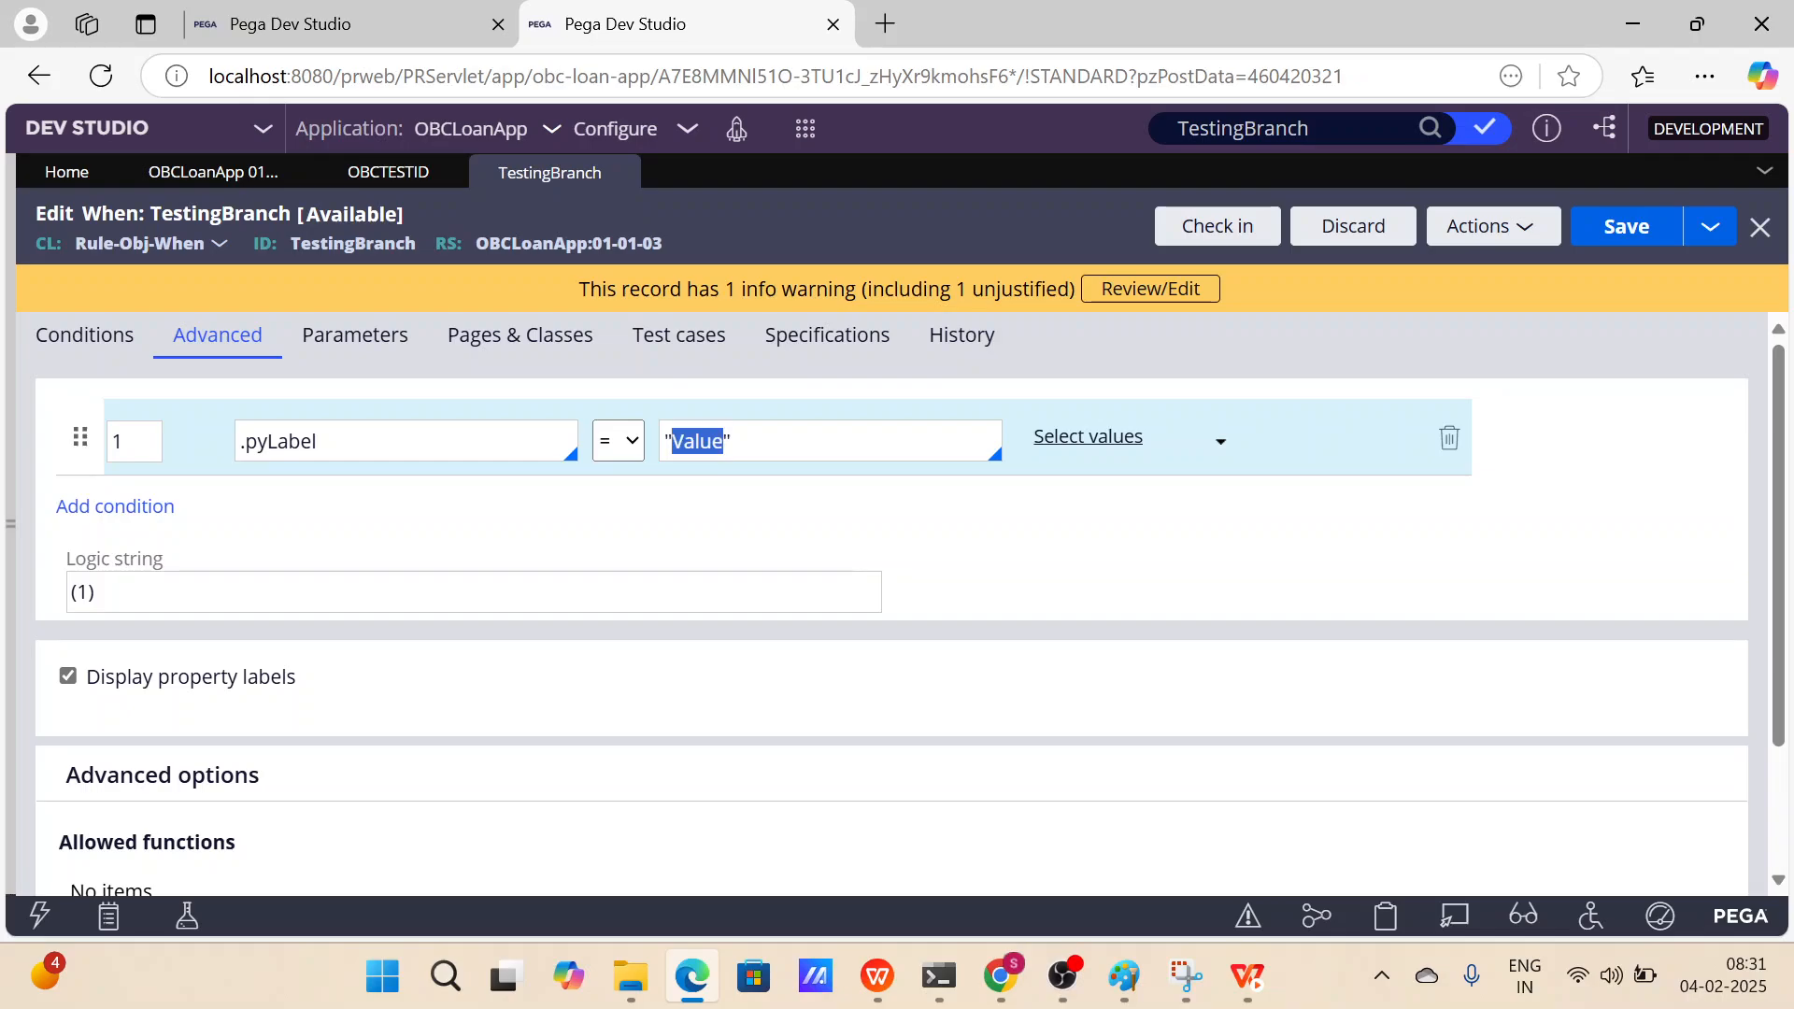
left_click(368, 27)
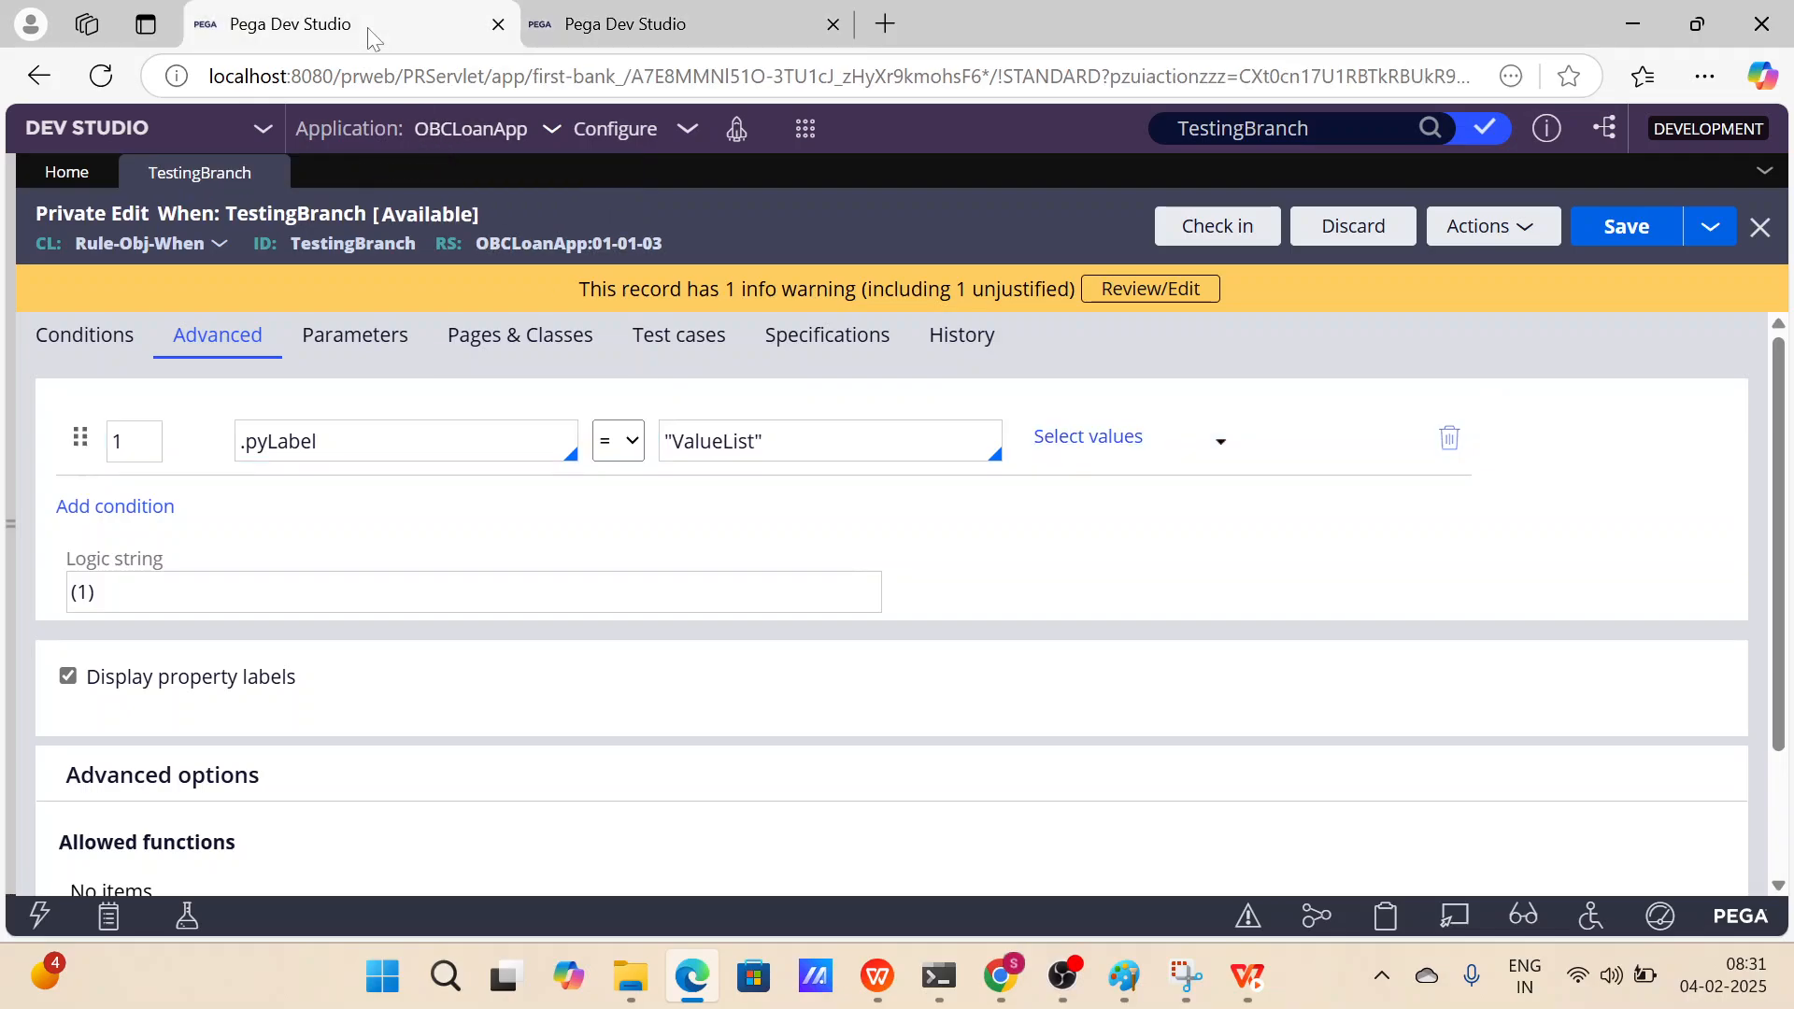
left_click(1362, 227)
left_click(1284, 654)
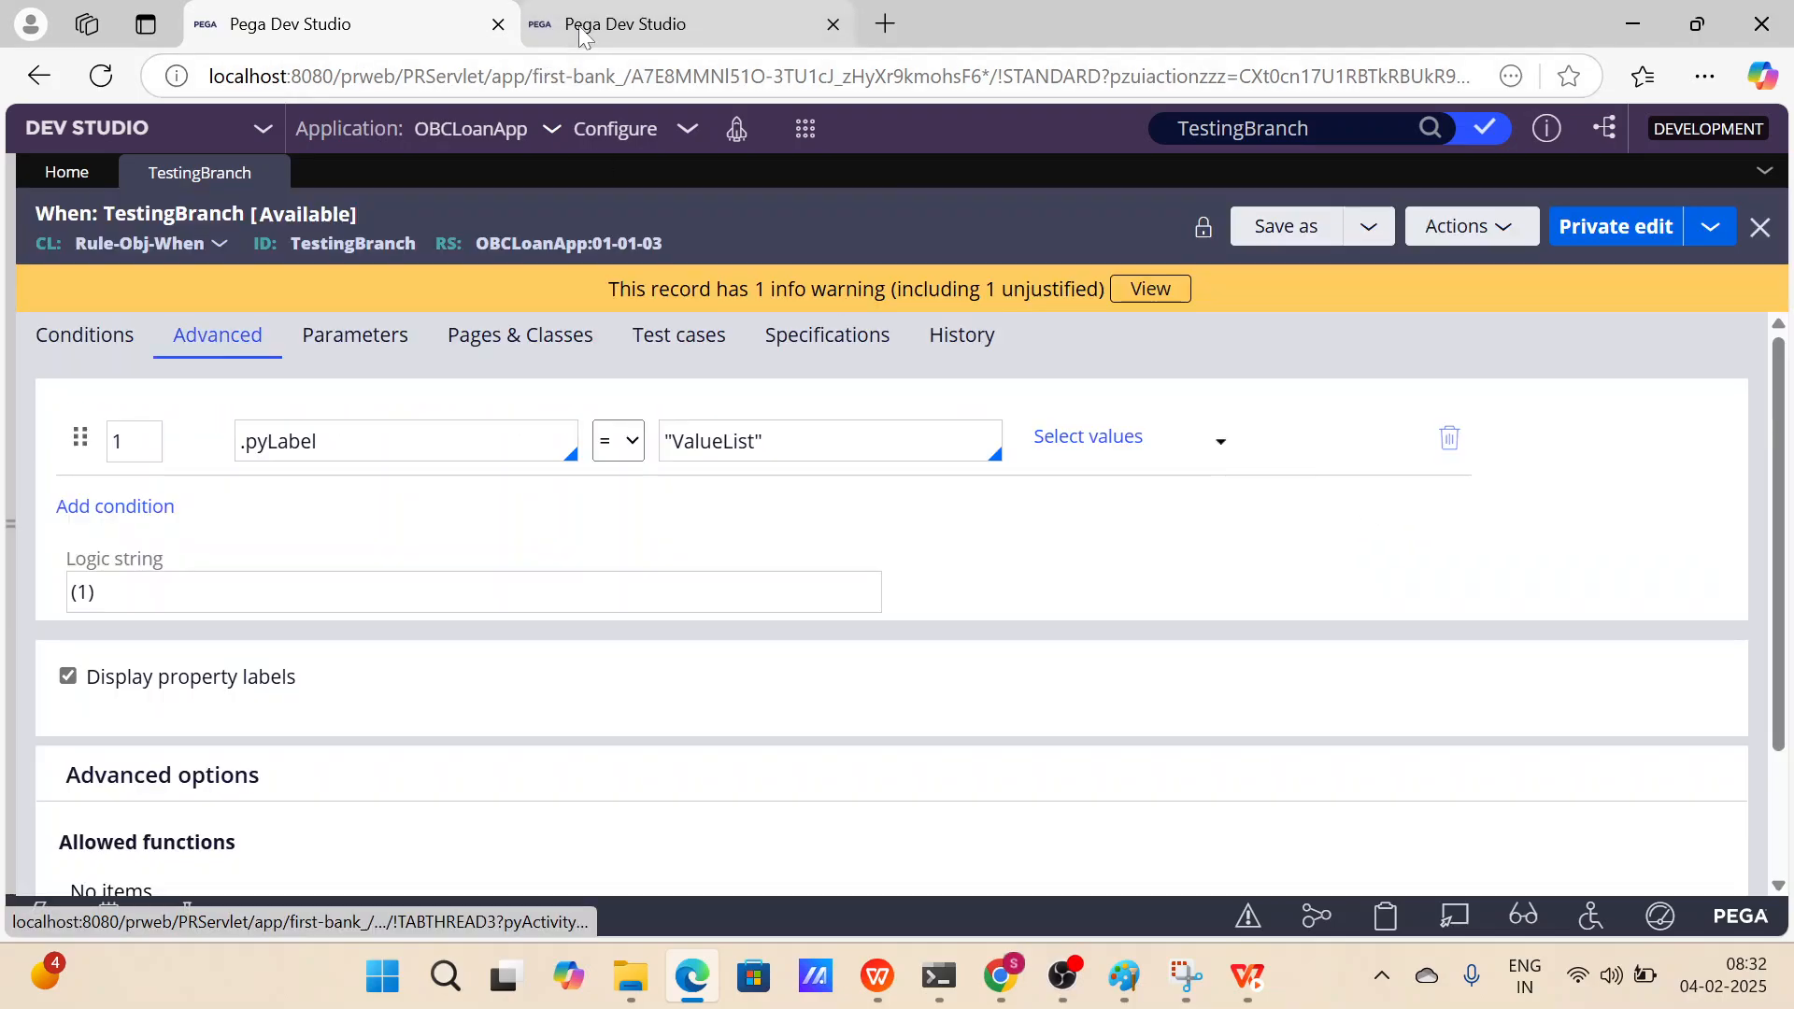
In the second session, start checking in TestingBranch and justify the warning with "testing the changes as part of check out and check in".
left_click(579, 28)
left_click(869, 504)
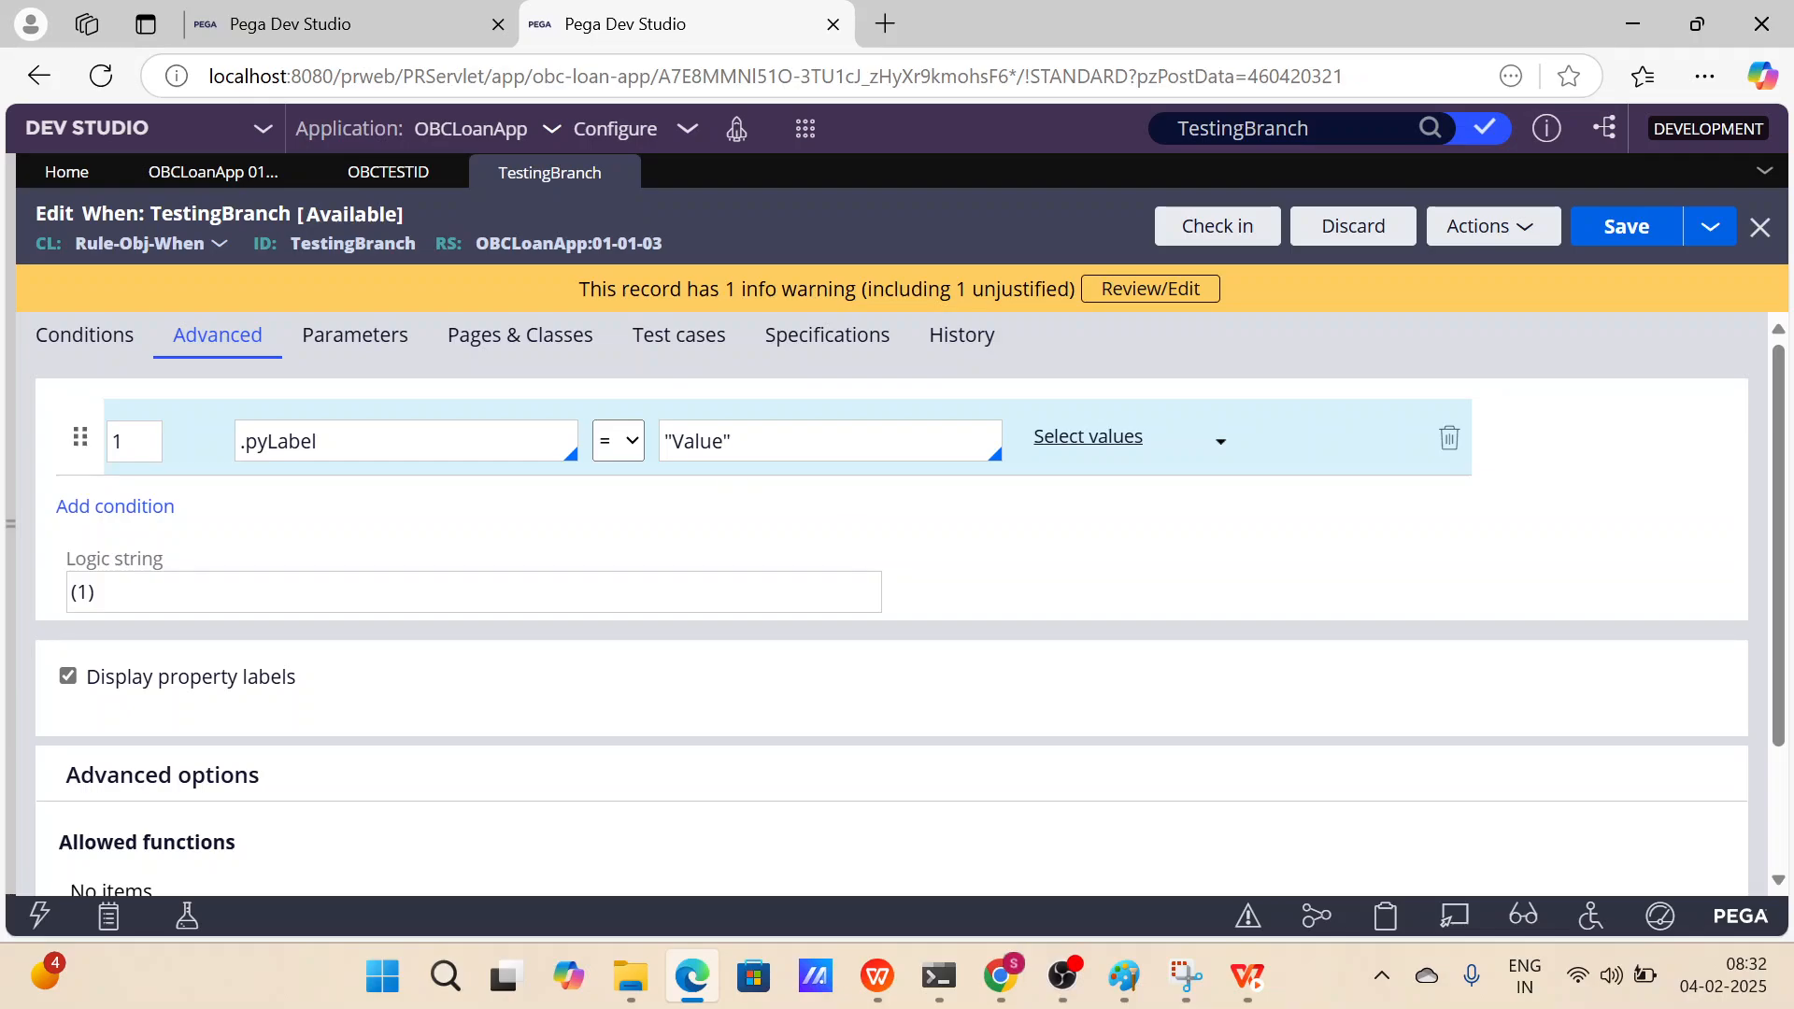
left_click_drag(731, 441, 724, 441)
left_click(1216, 226)
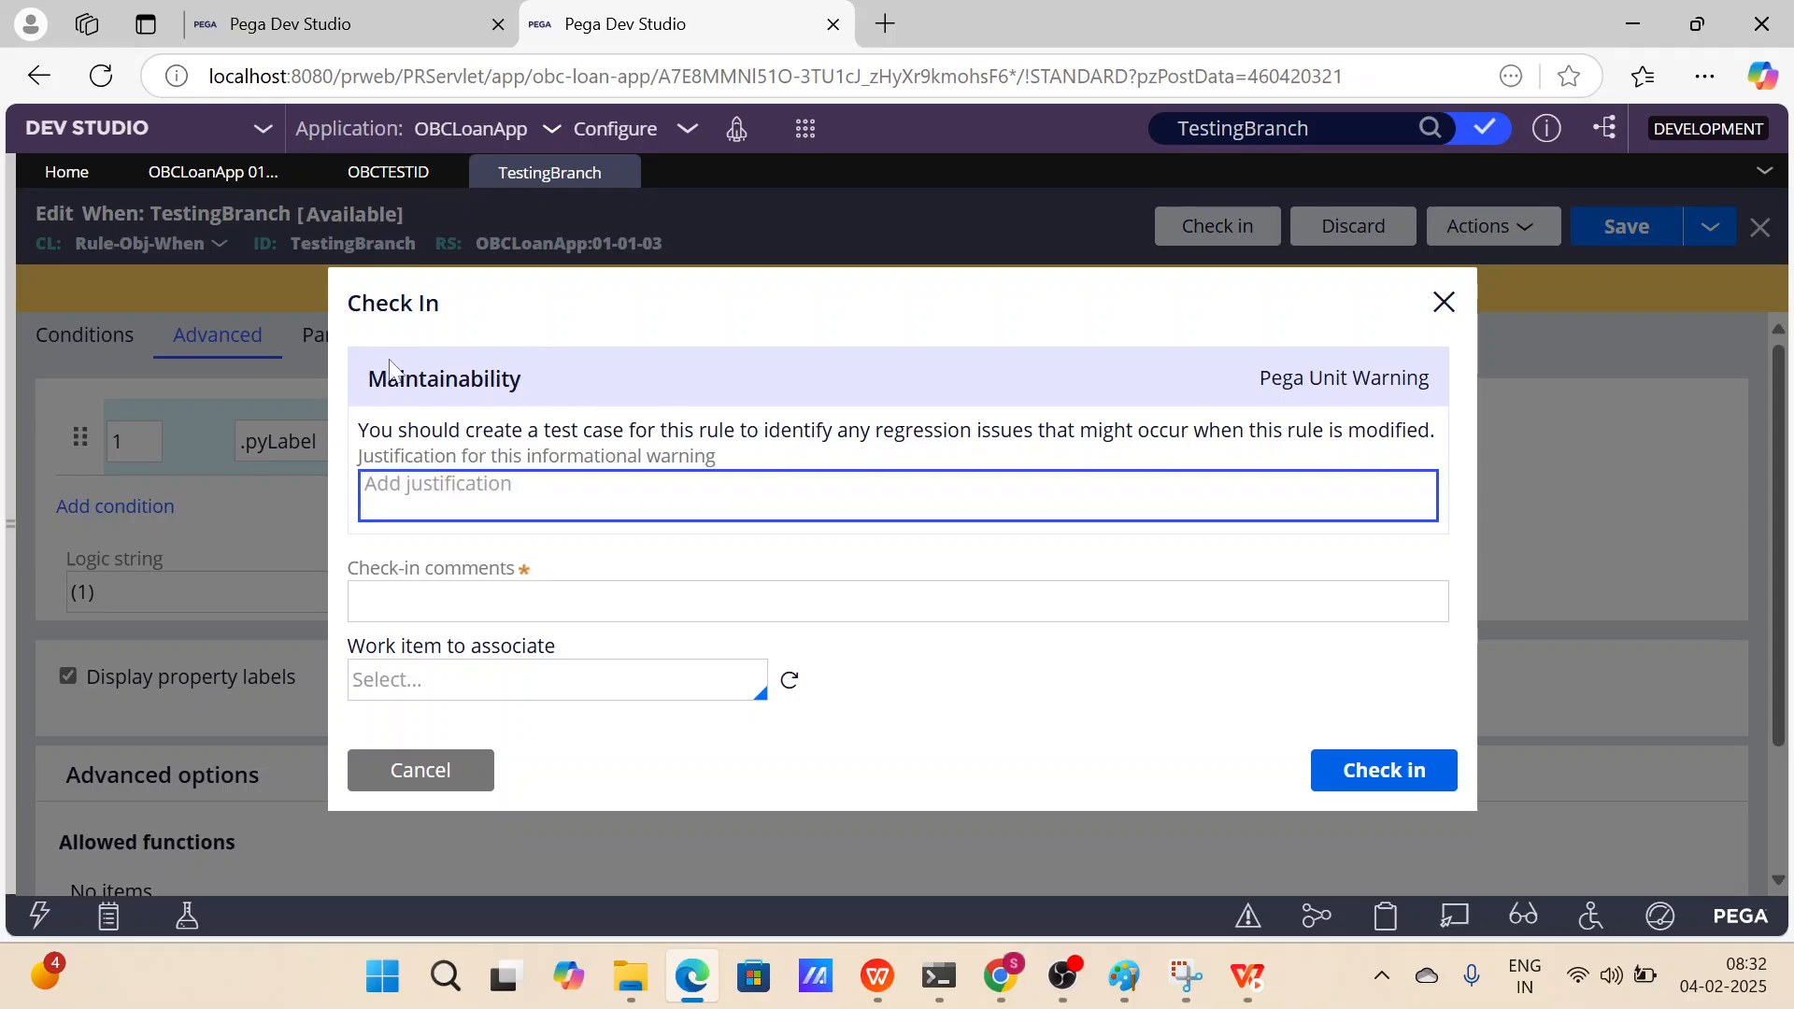
left_click(562, 380)
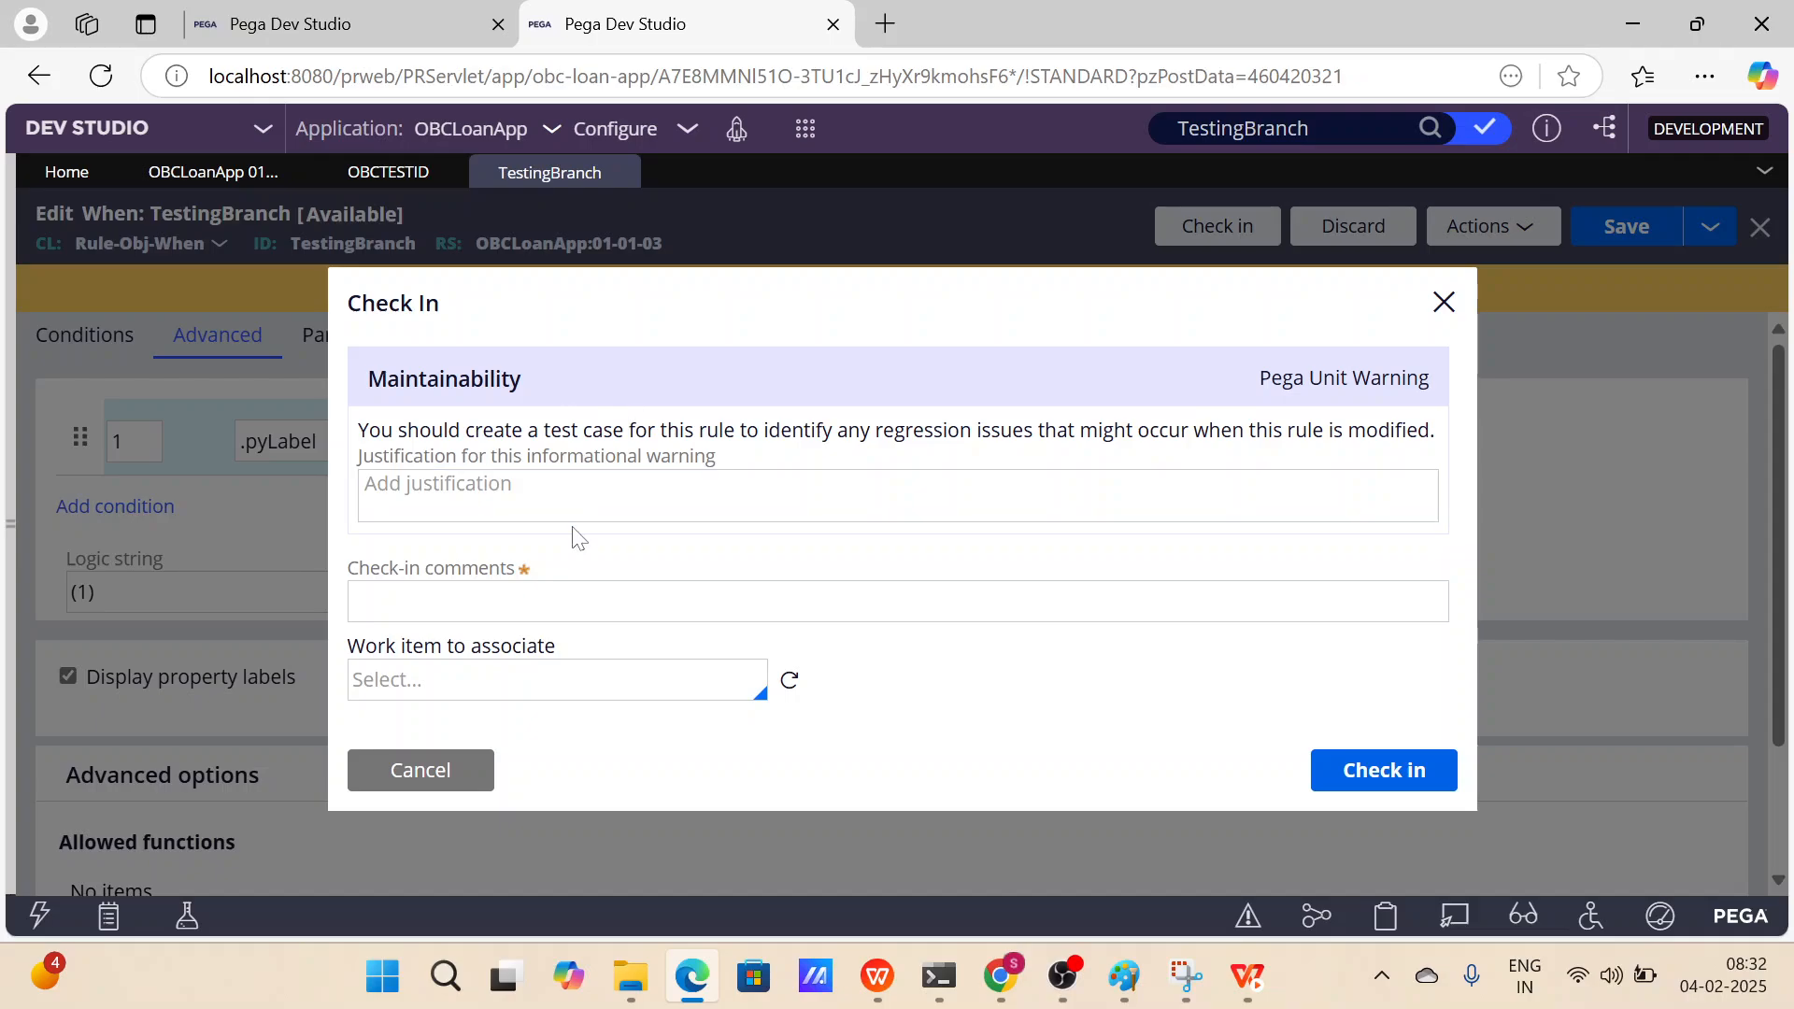
left_click(570, 495)
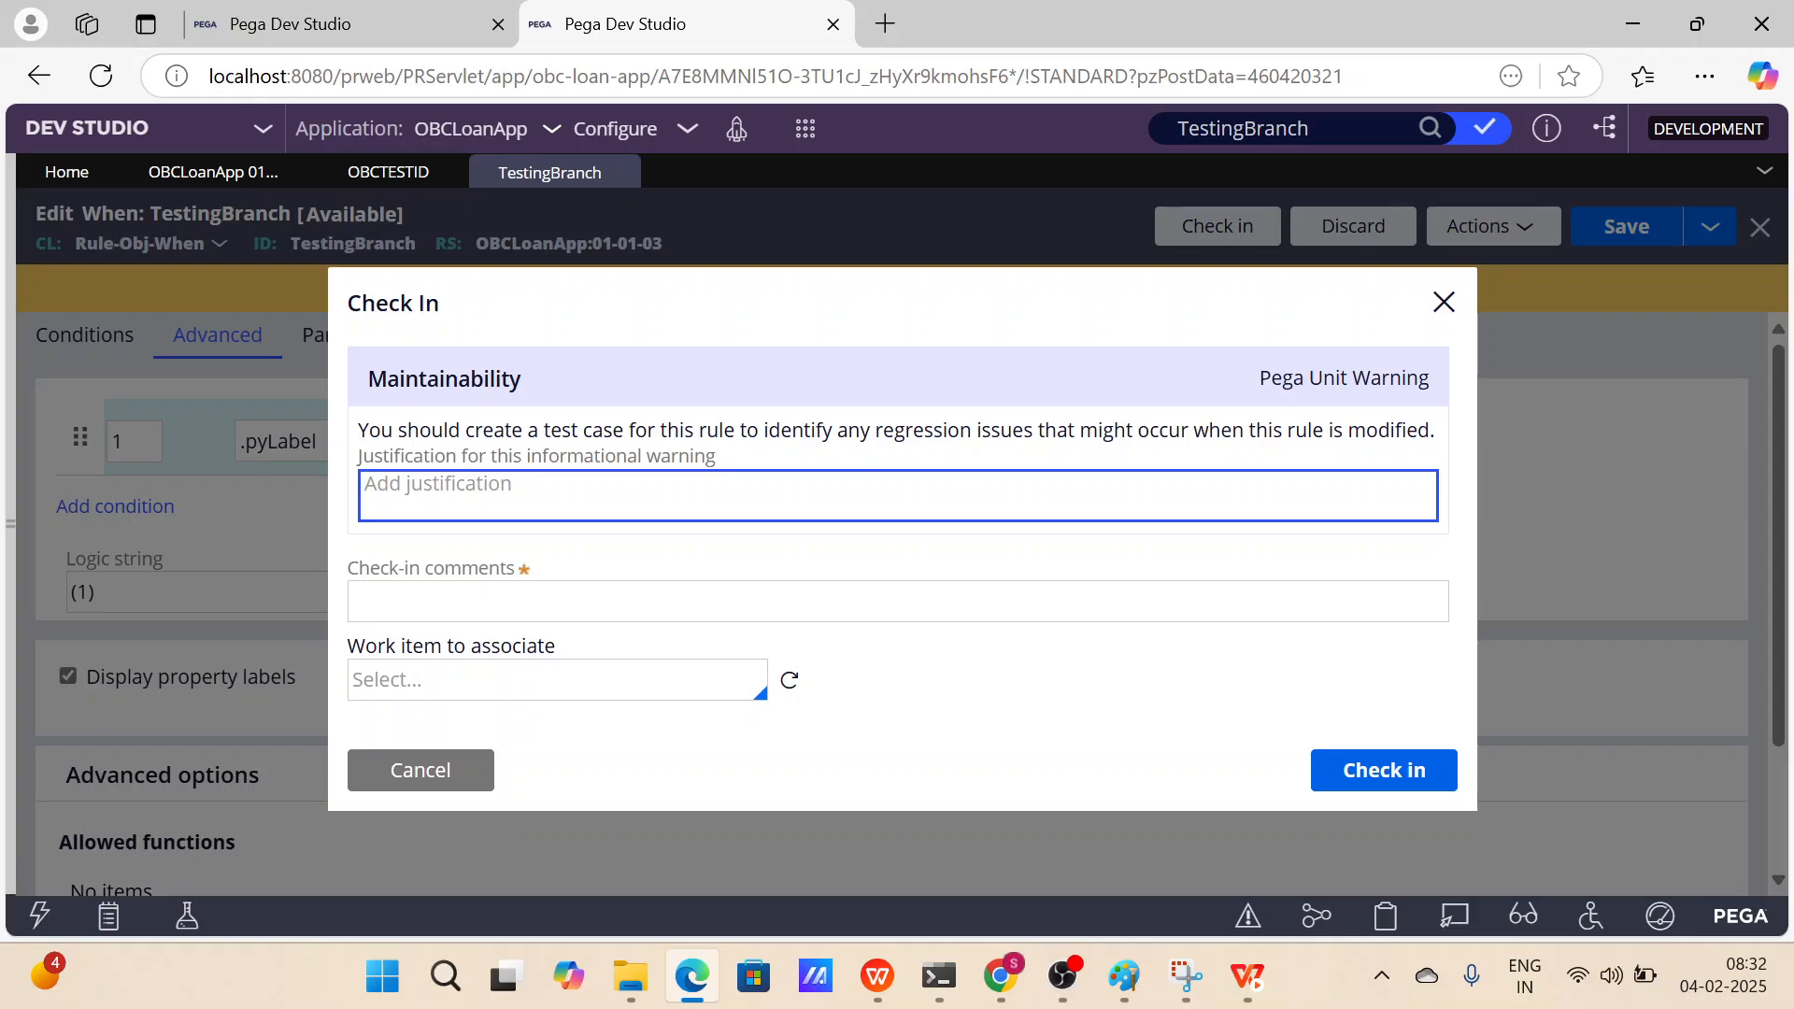
type("testing the changes as part of ")
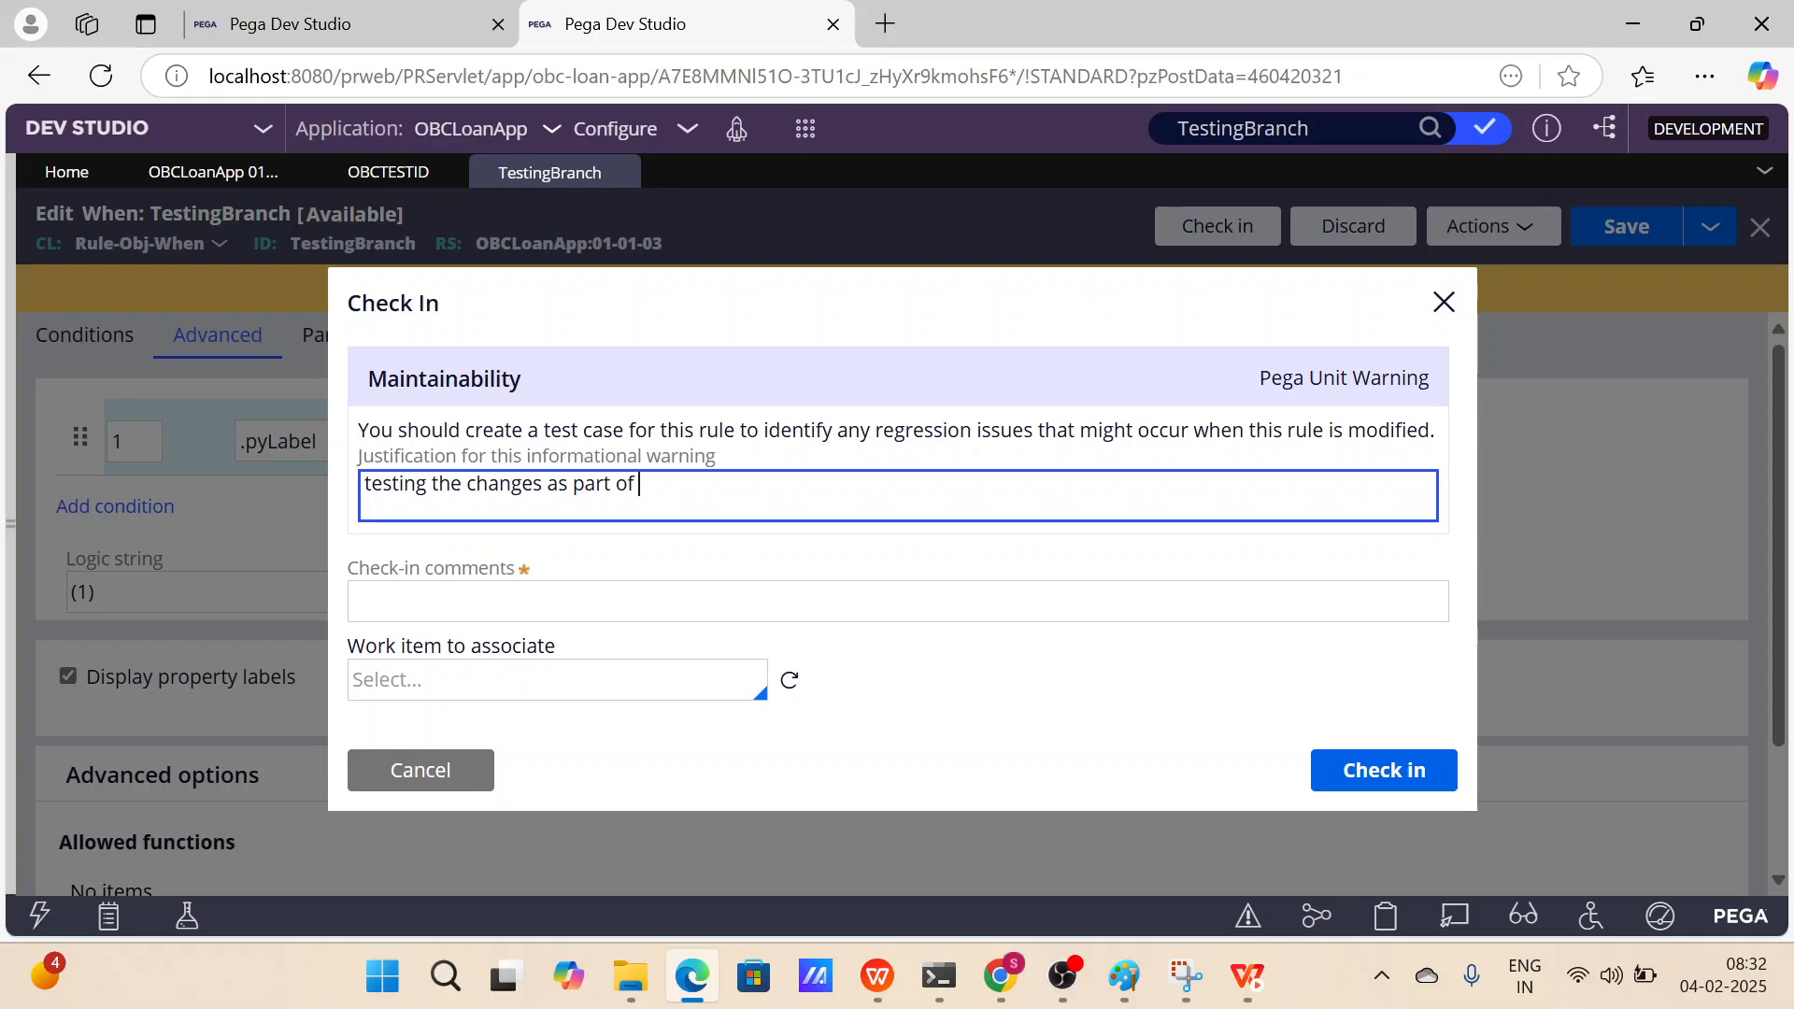
type("check out and check in")
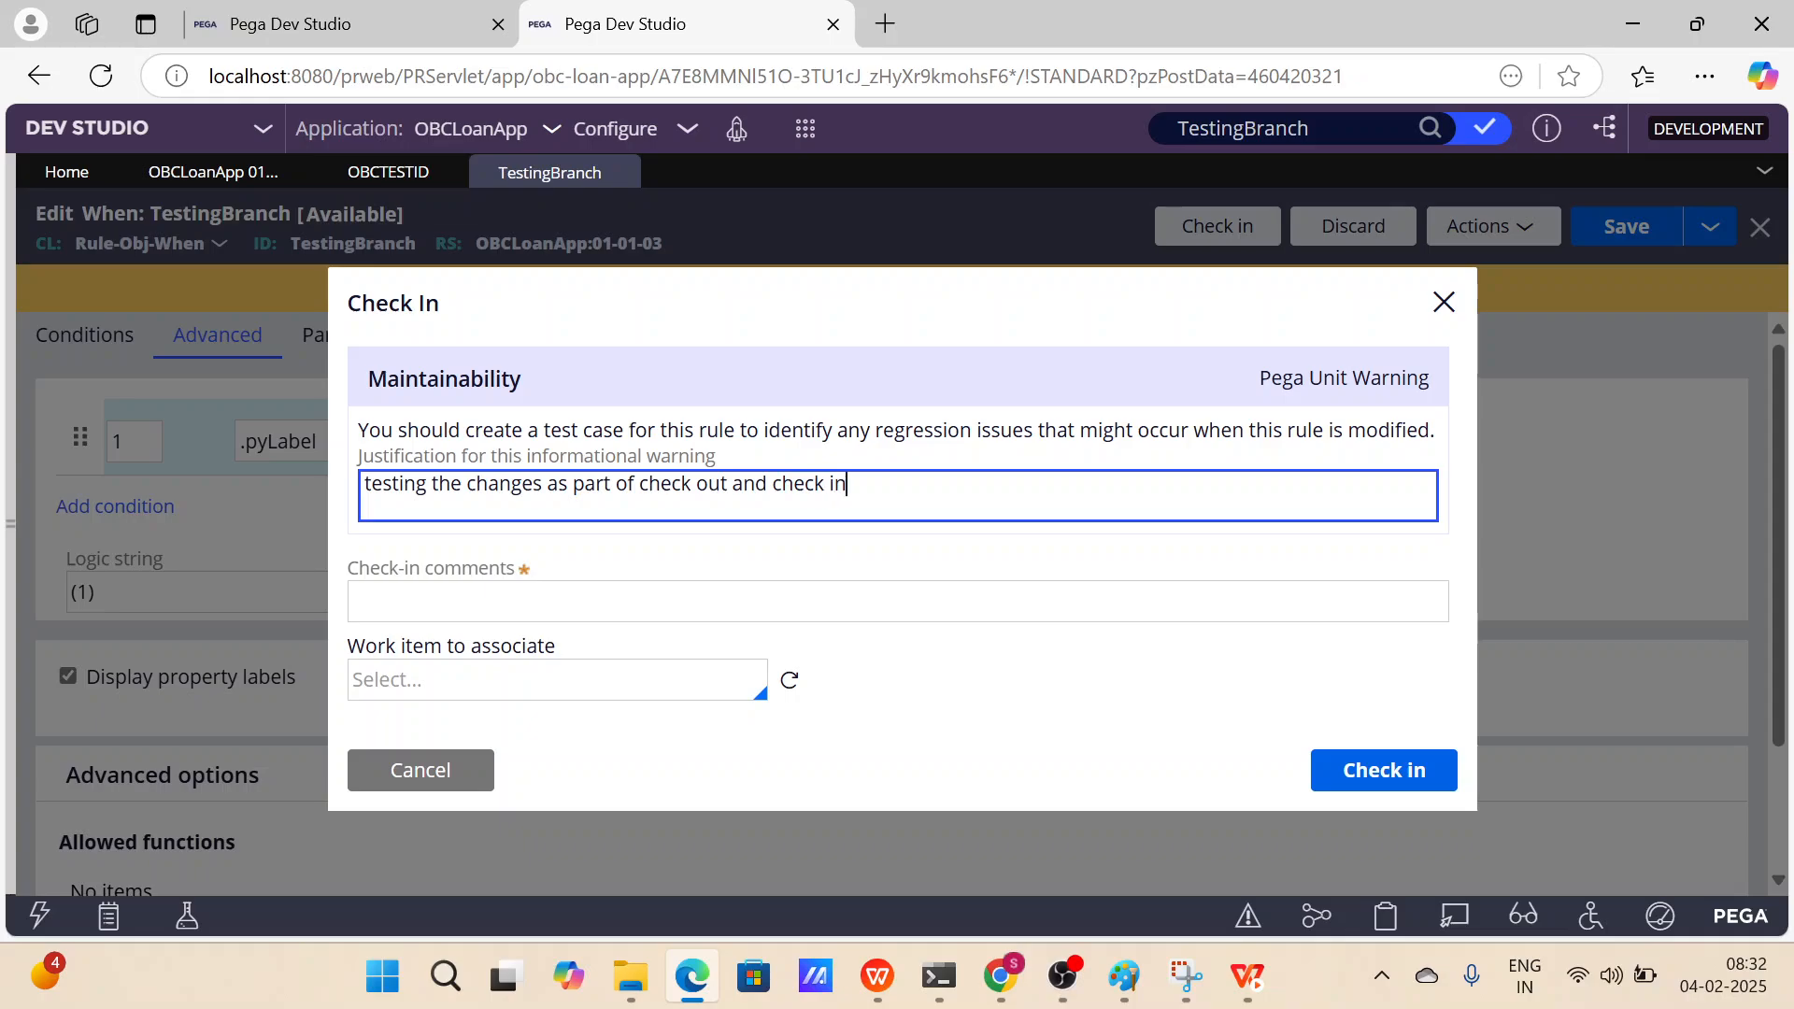
Enter the check-in comment "we have modified the pylabel value to "value"" and check the rule in.
key("Tab")
type("we h")
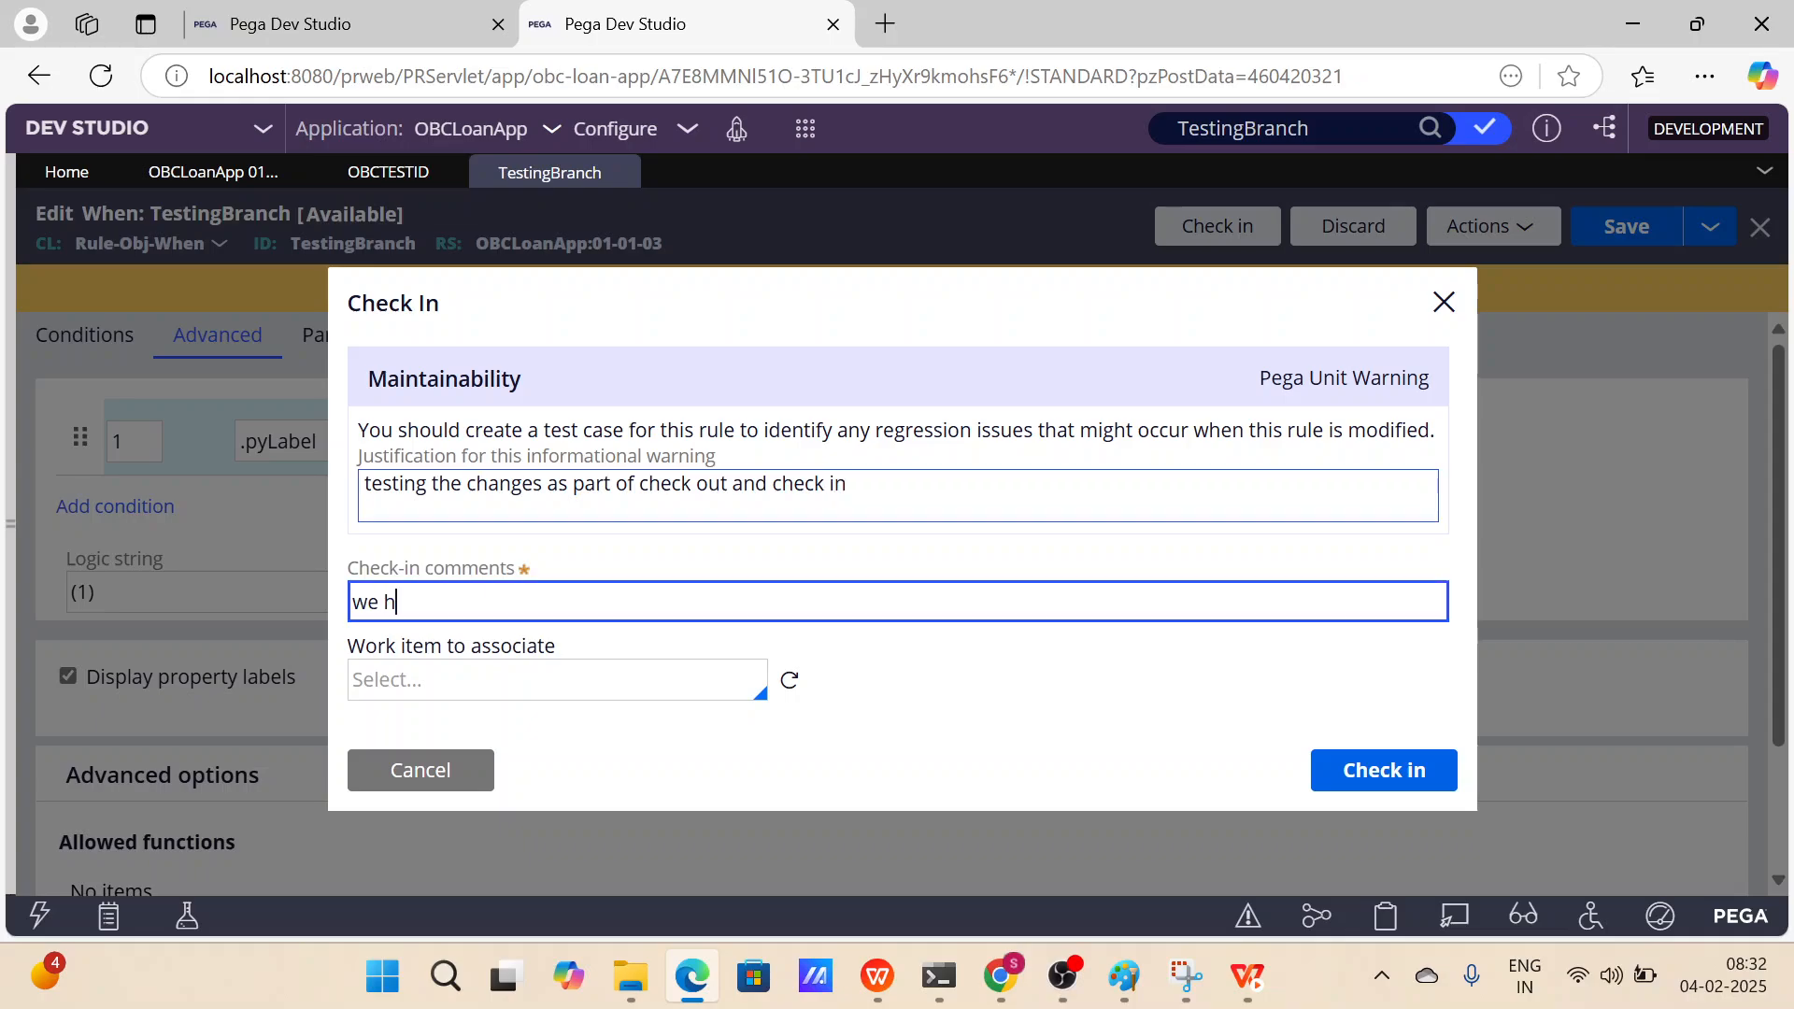
type("ave modified the")
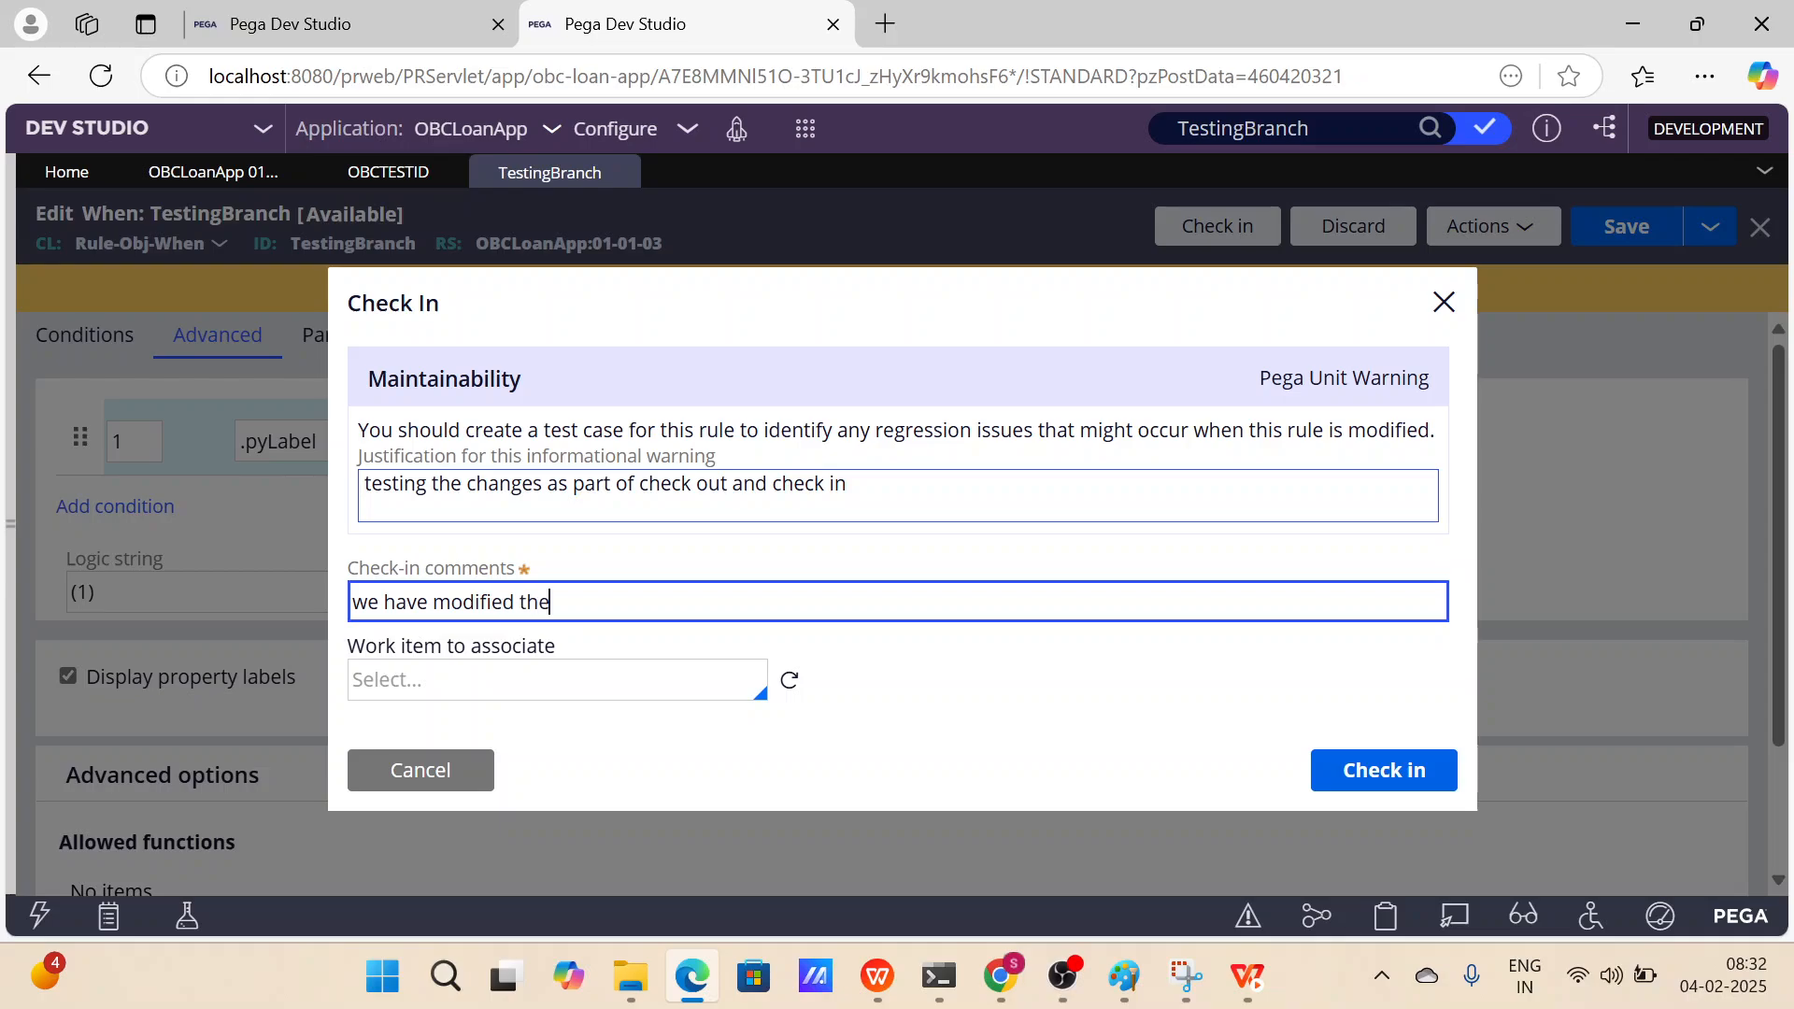
type(" pylabel value to \"value\"")
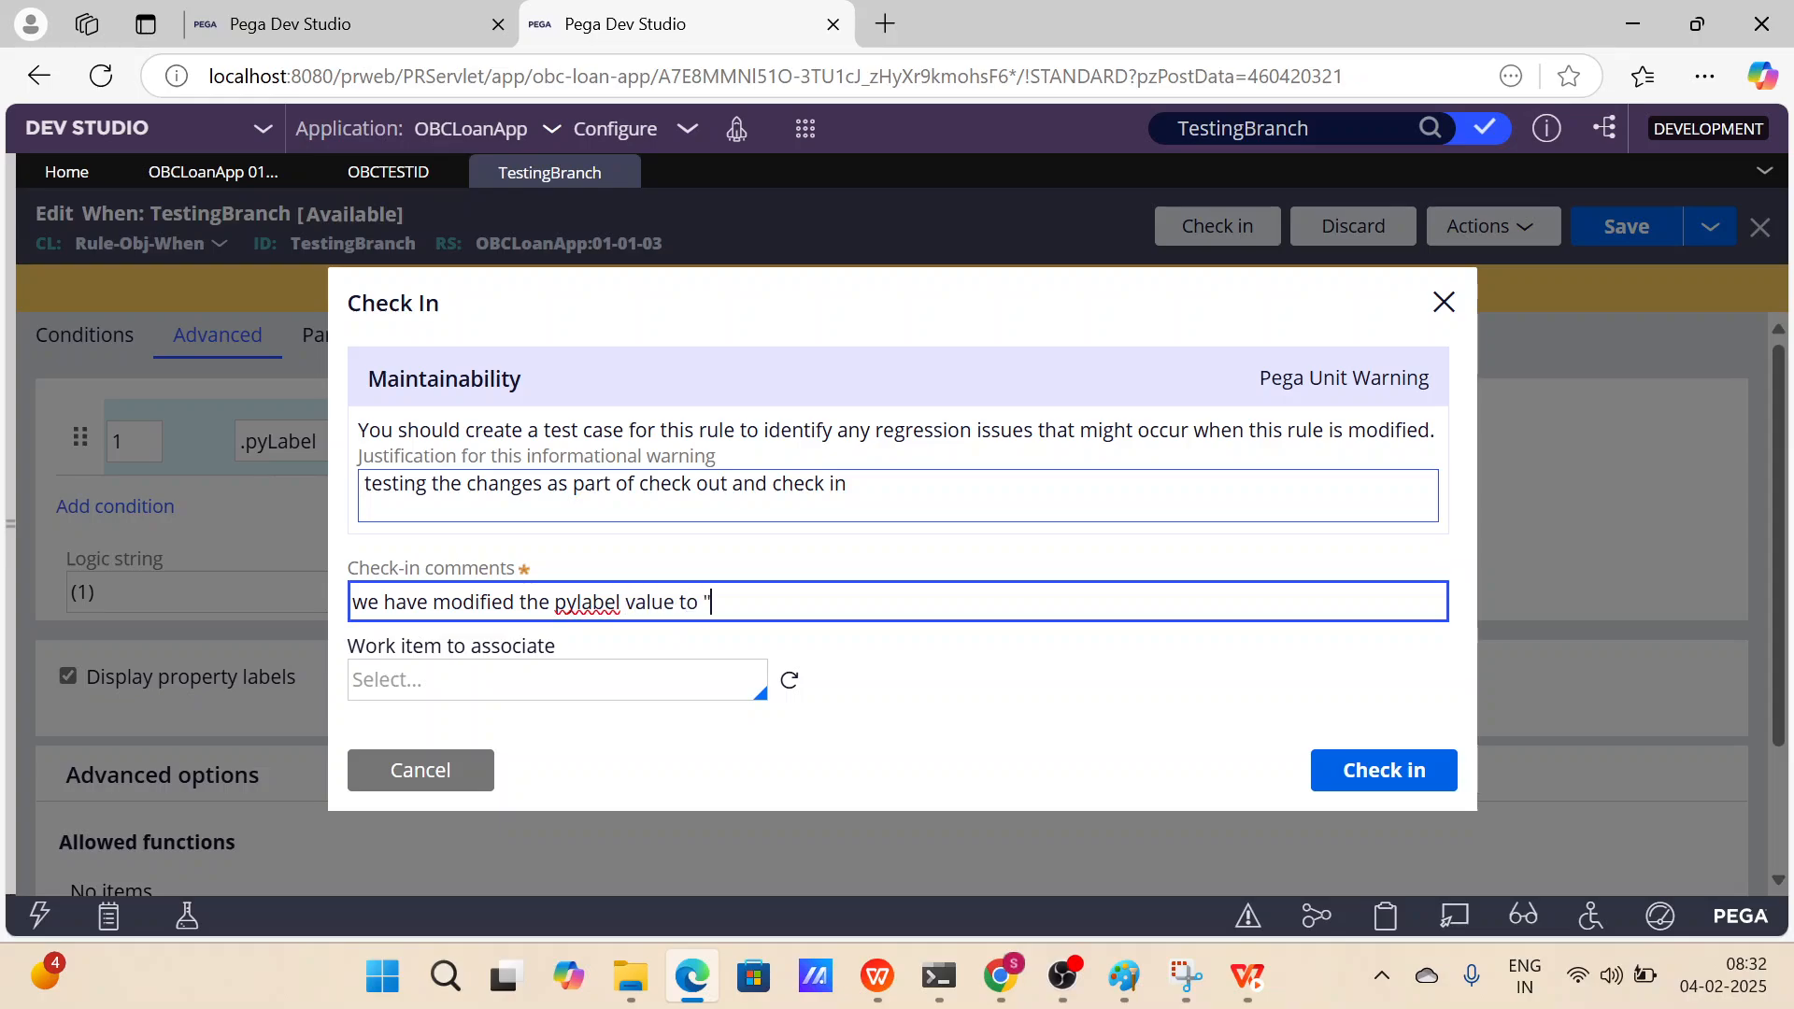
key("Left")
type("value")
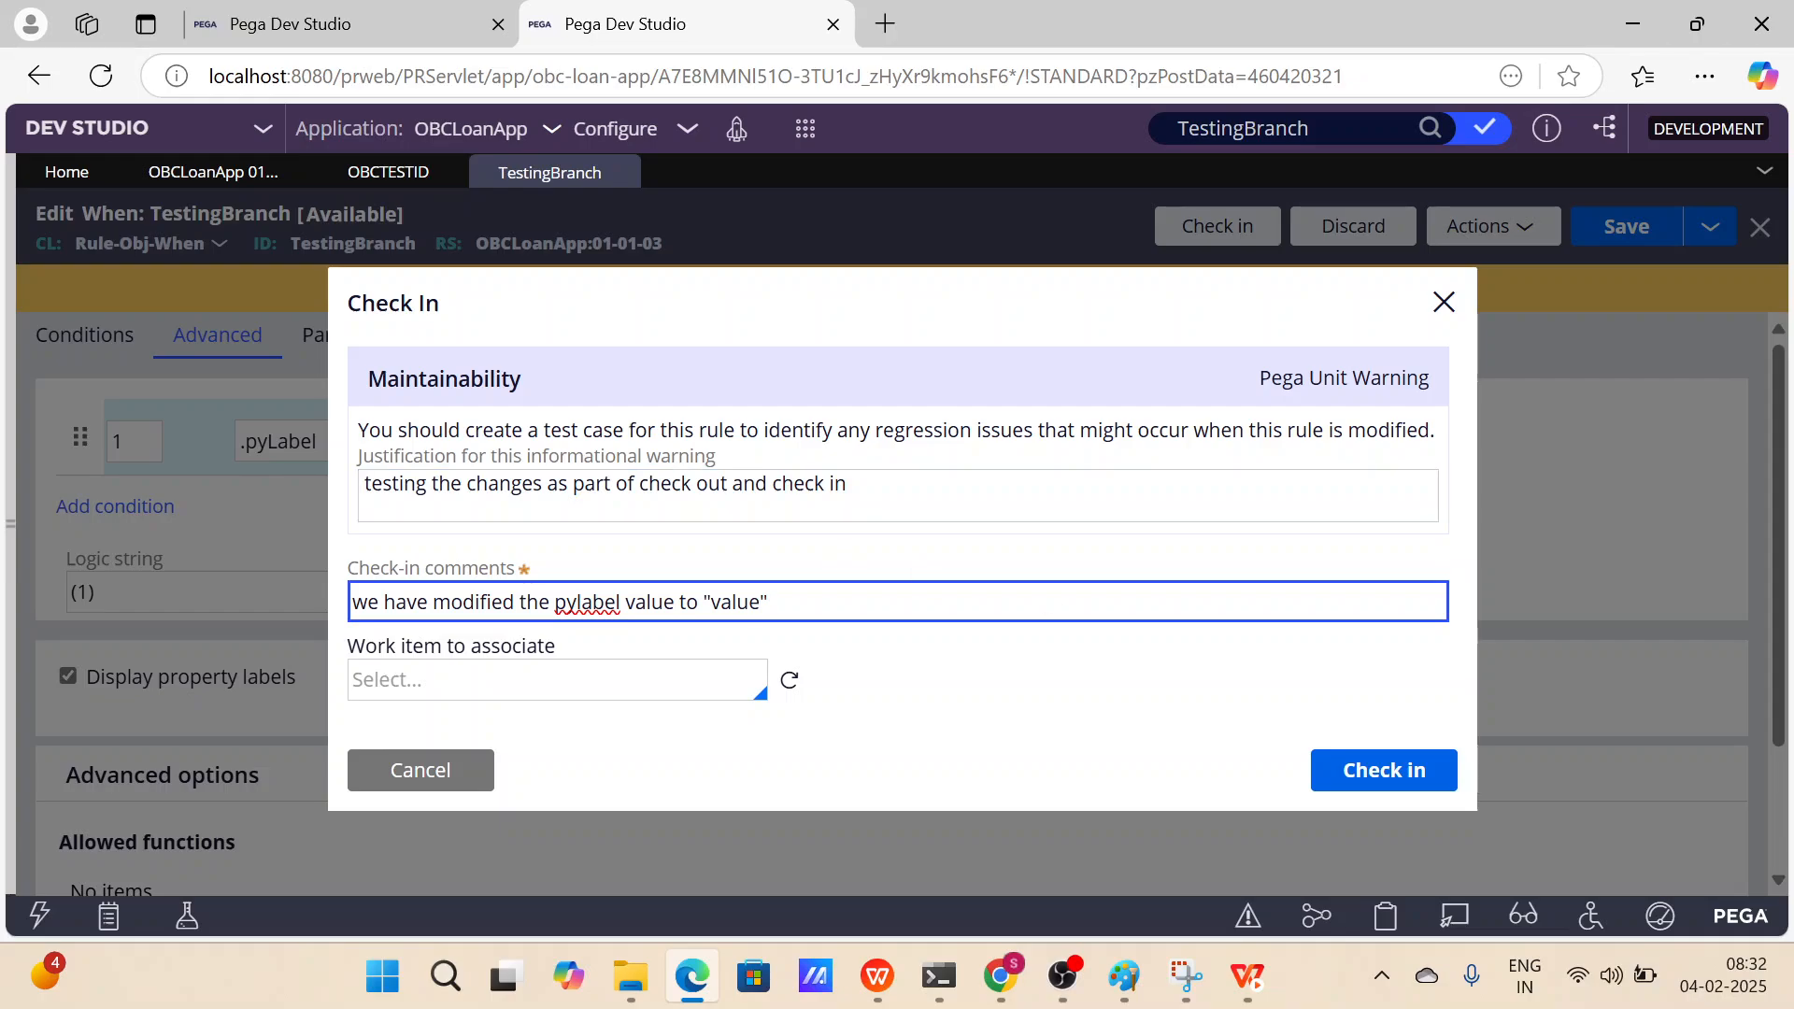
left_click(585, 678)
left_click_drag(584, 644, 348, 647)
left_click(574, 691)
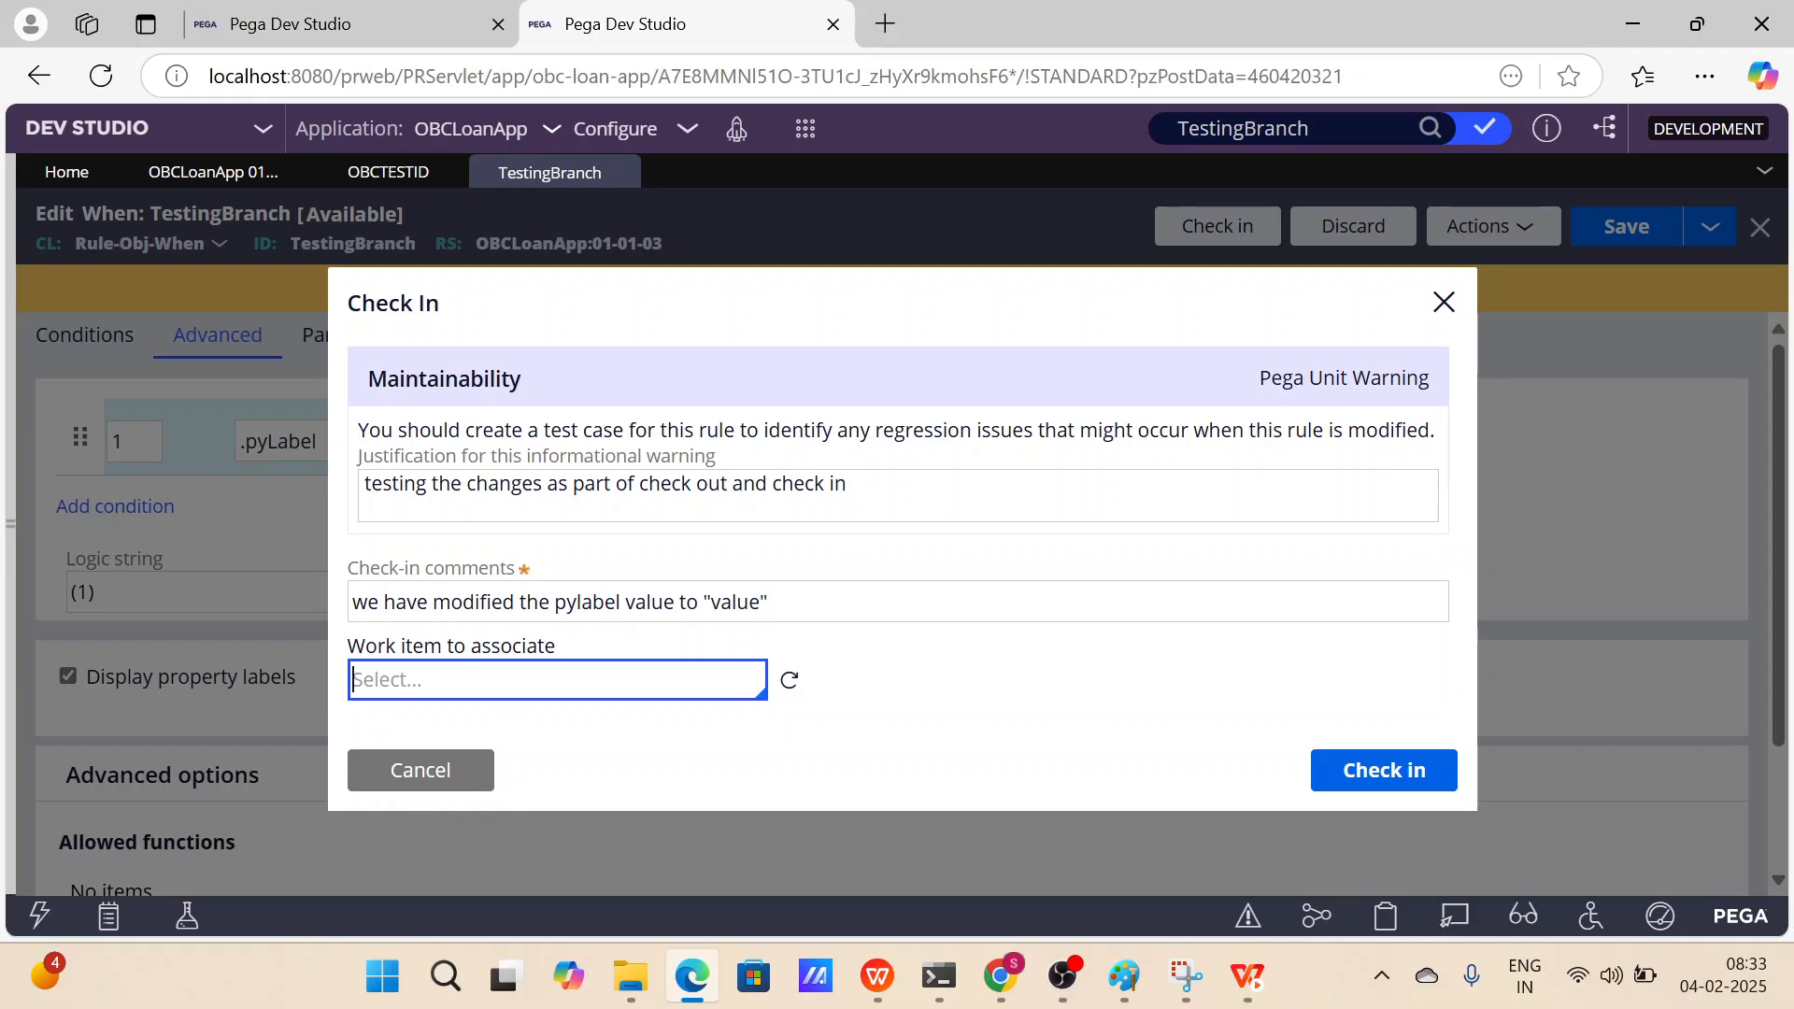
left_click(1392, 773)
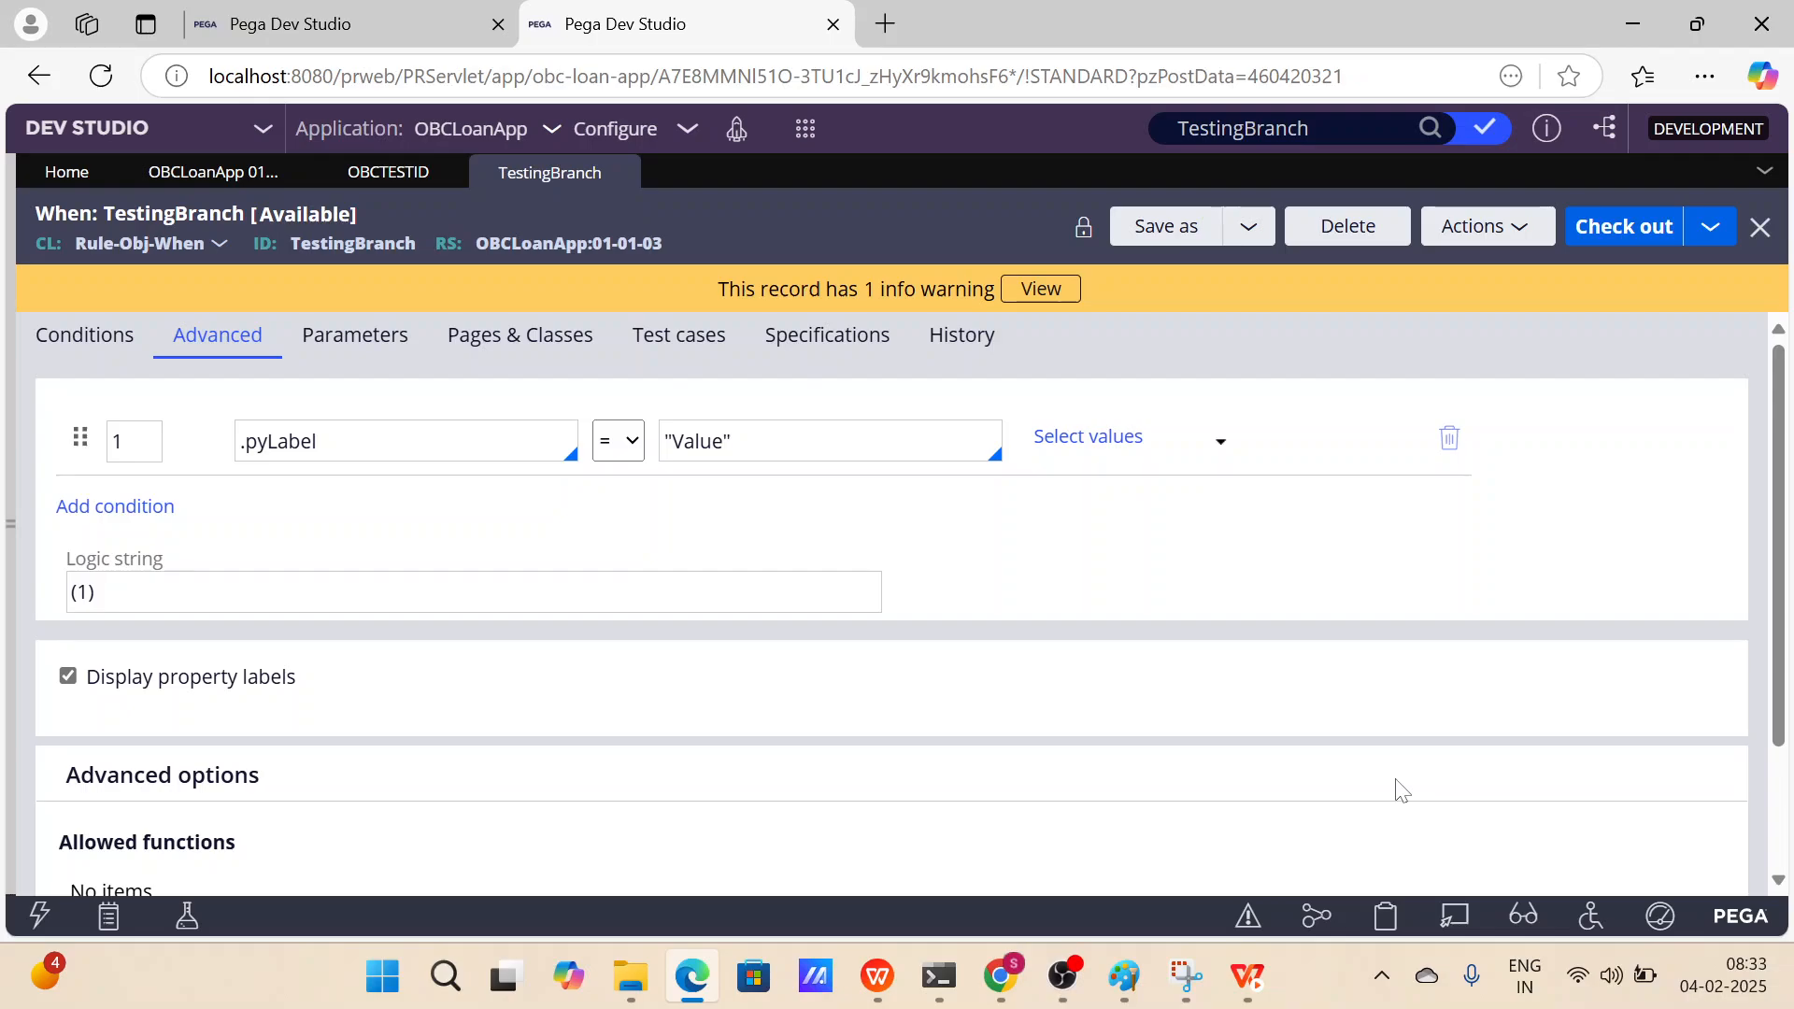
In the first session, refresh the TestingBranch rule to load the checked-in version.
left_click(400, 32)
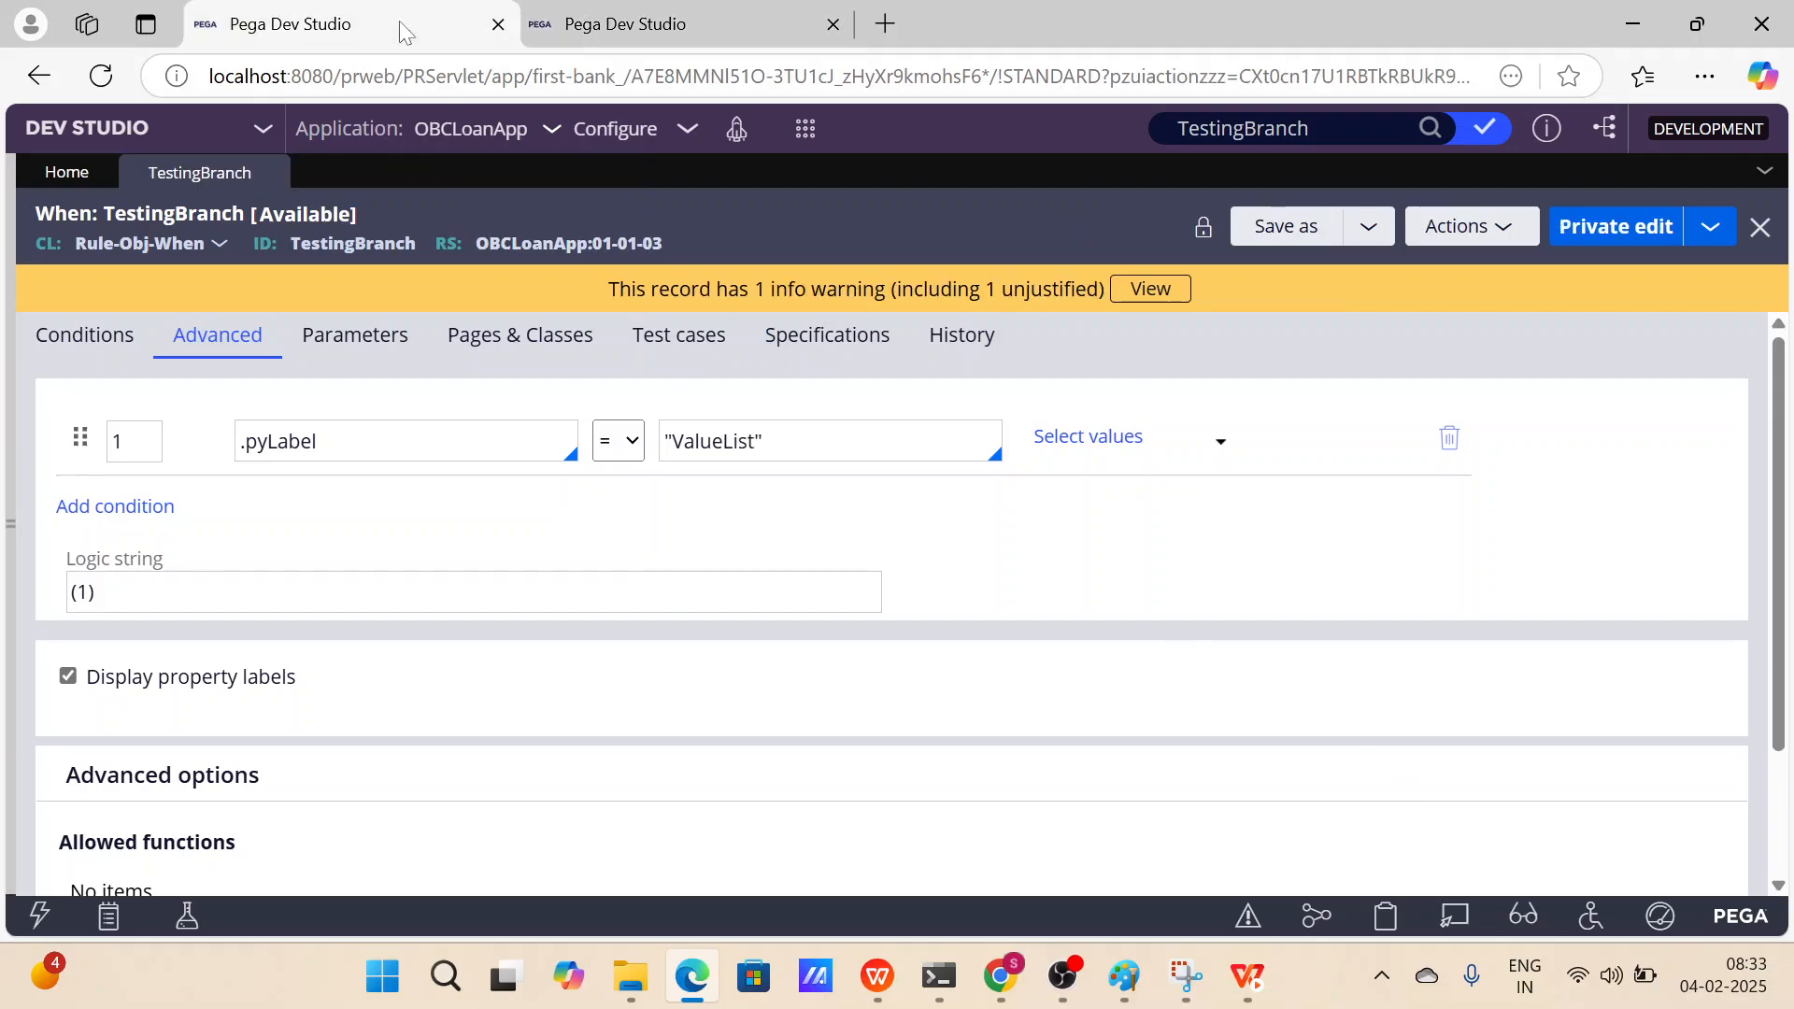
left_click(747, 441)
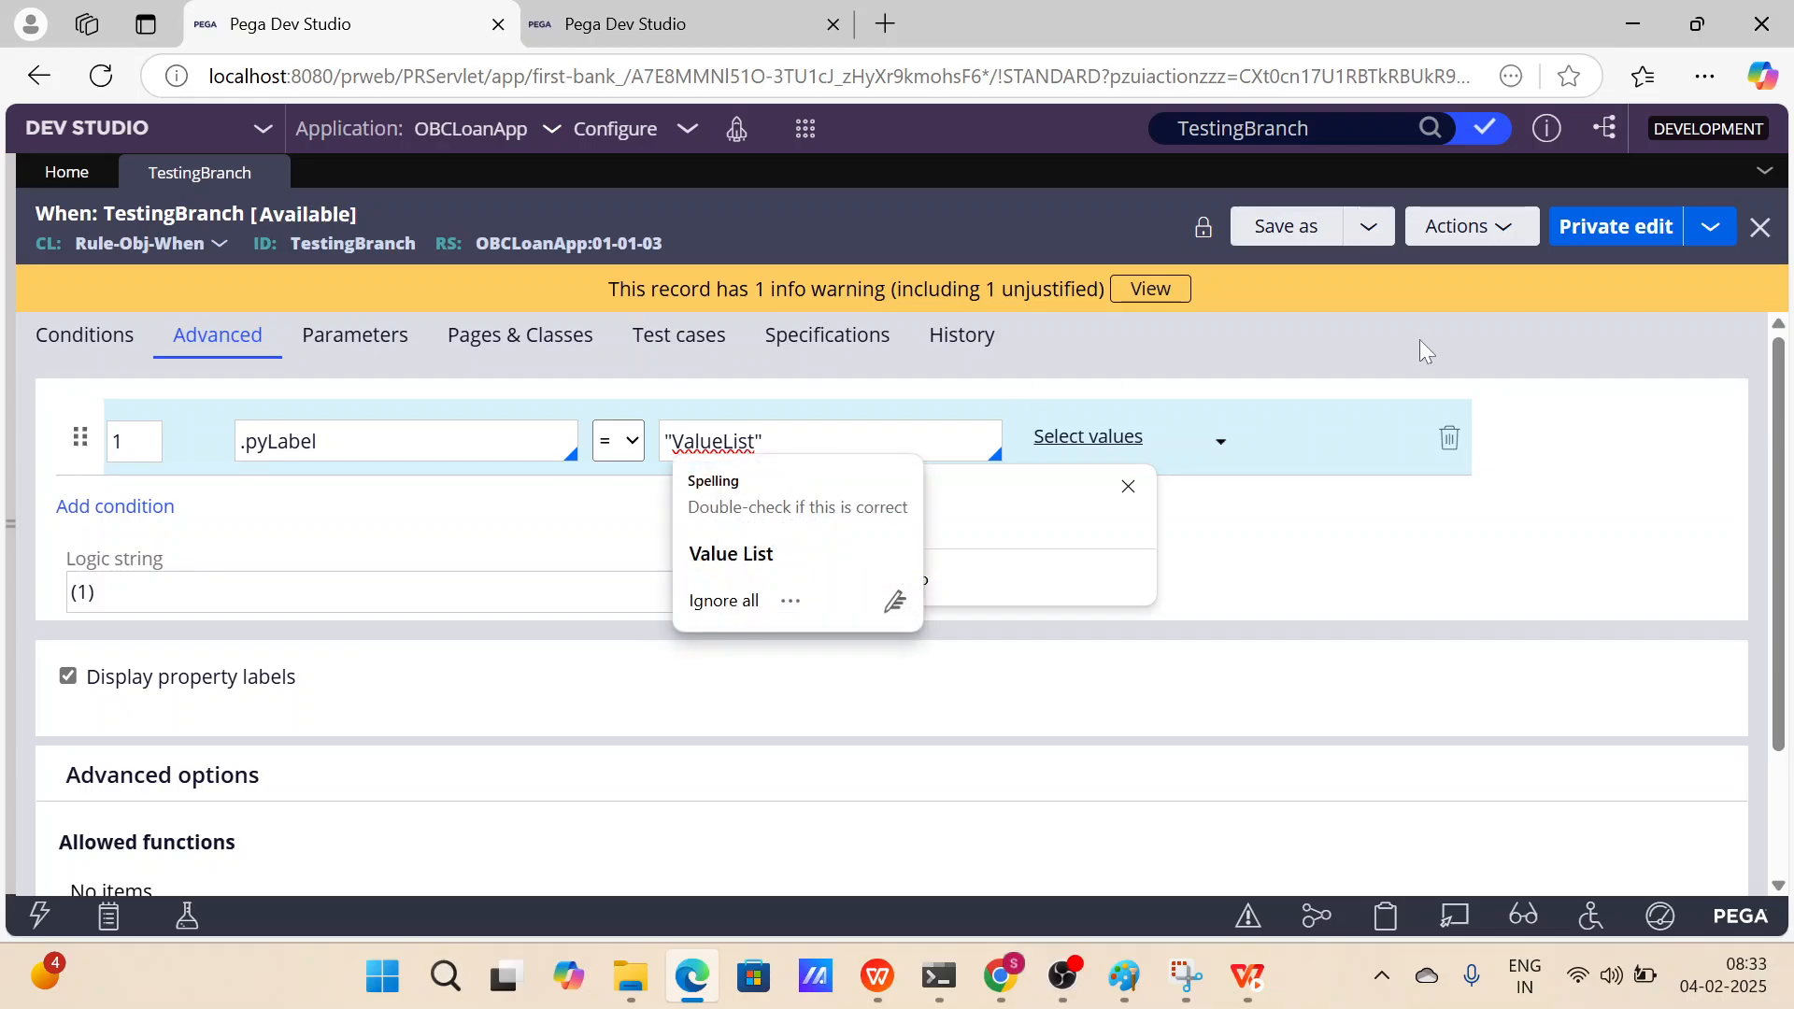
left_click(1492, 236)
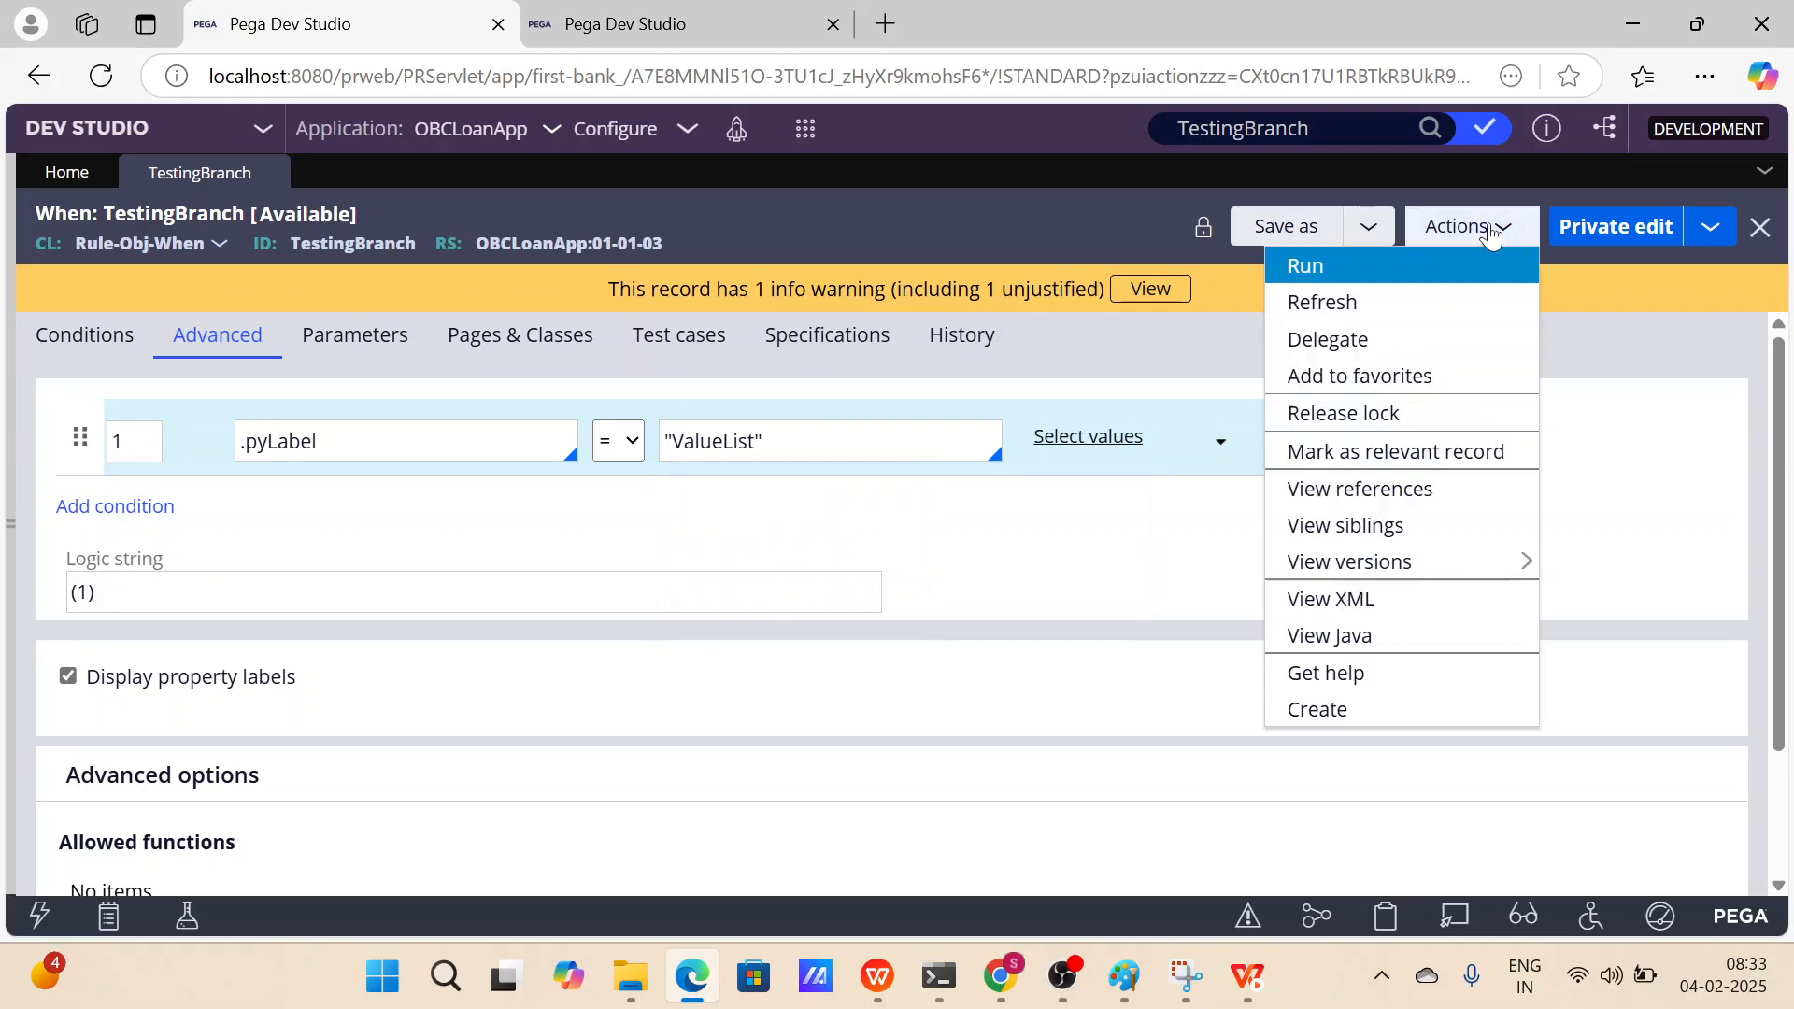
left_click(1377, 304)
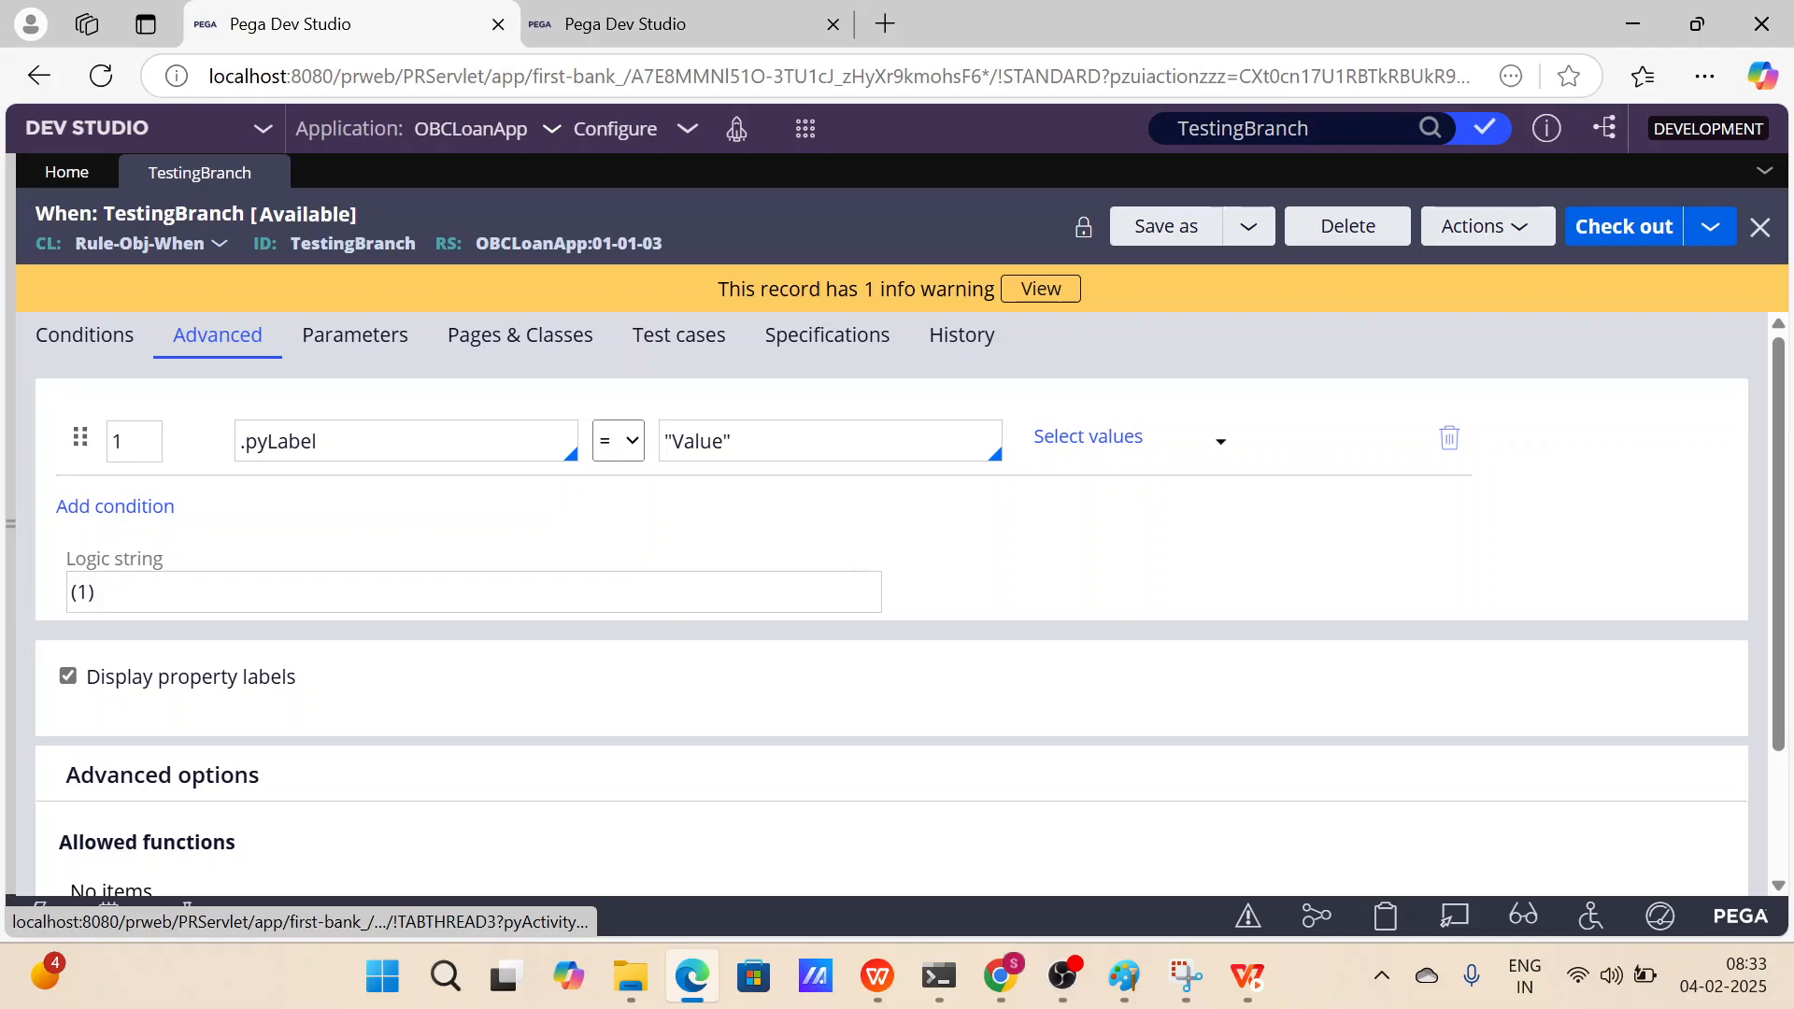
In the second session, check out TestingBranch again.
double_click(697, 441)
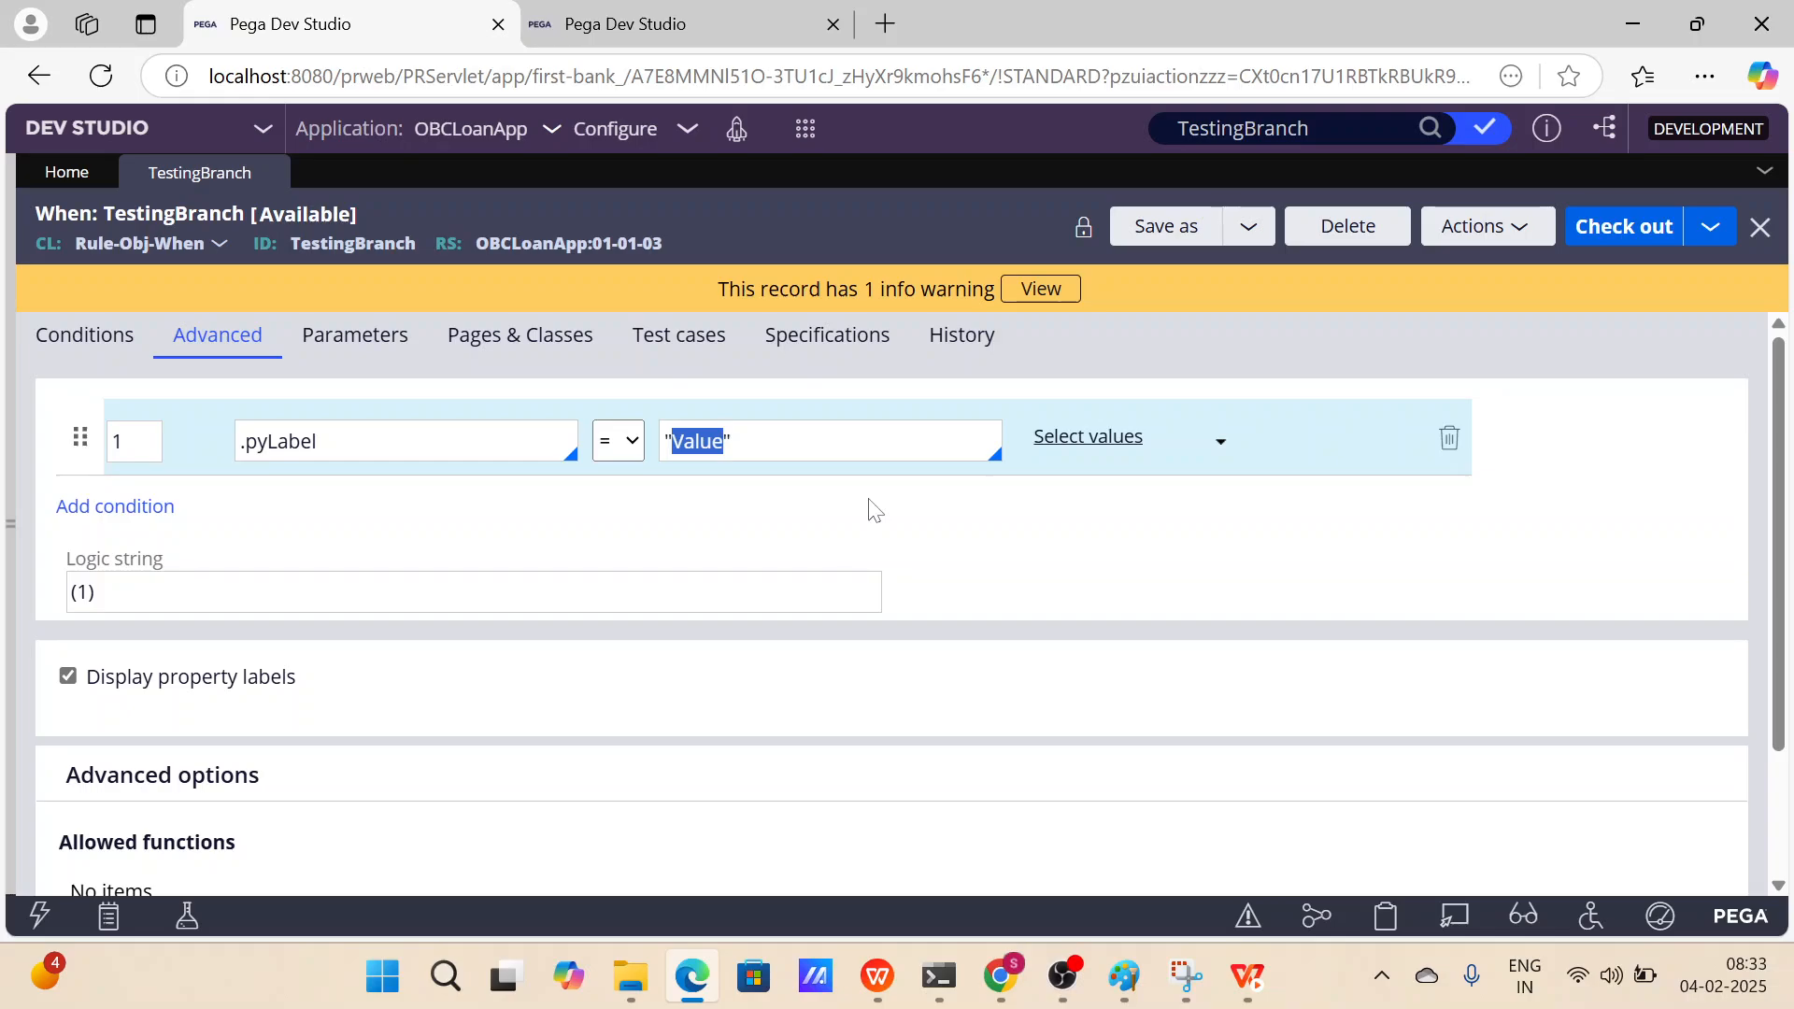
left_click(1013, 531)
left_click(676, 10)
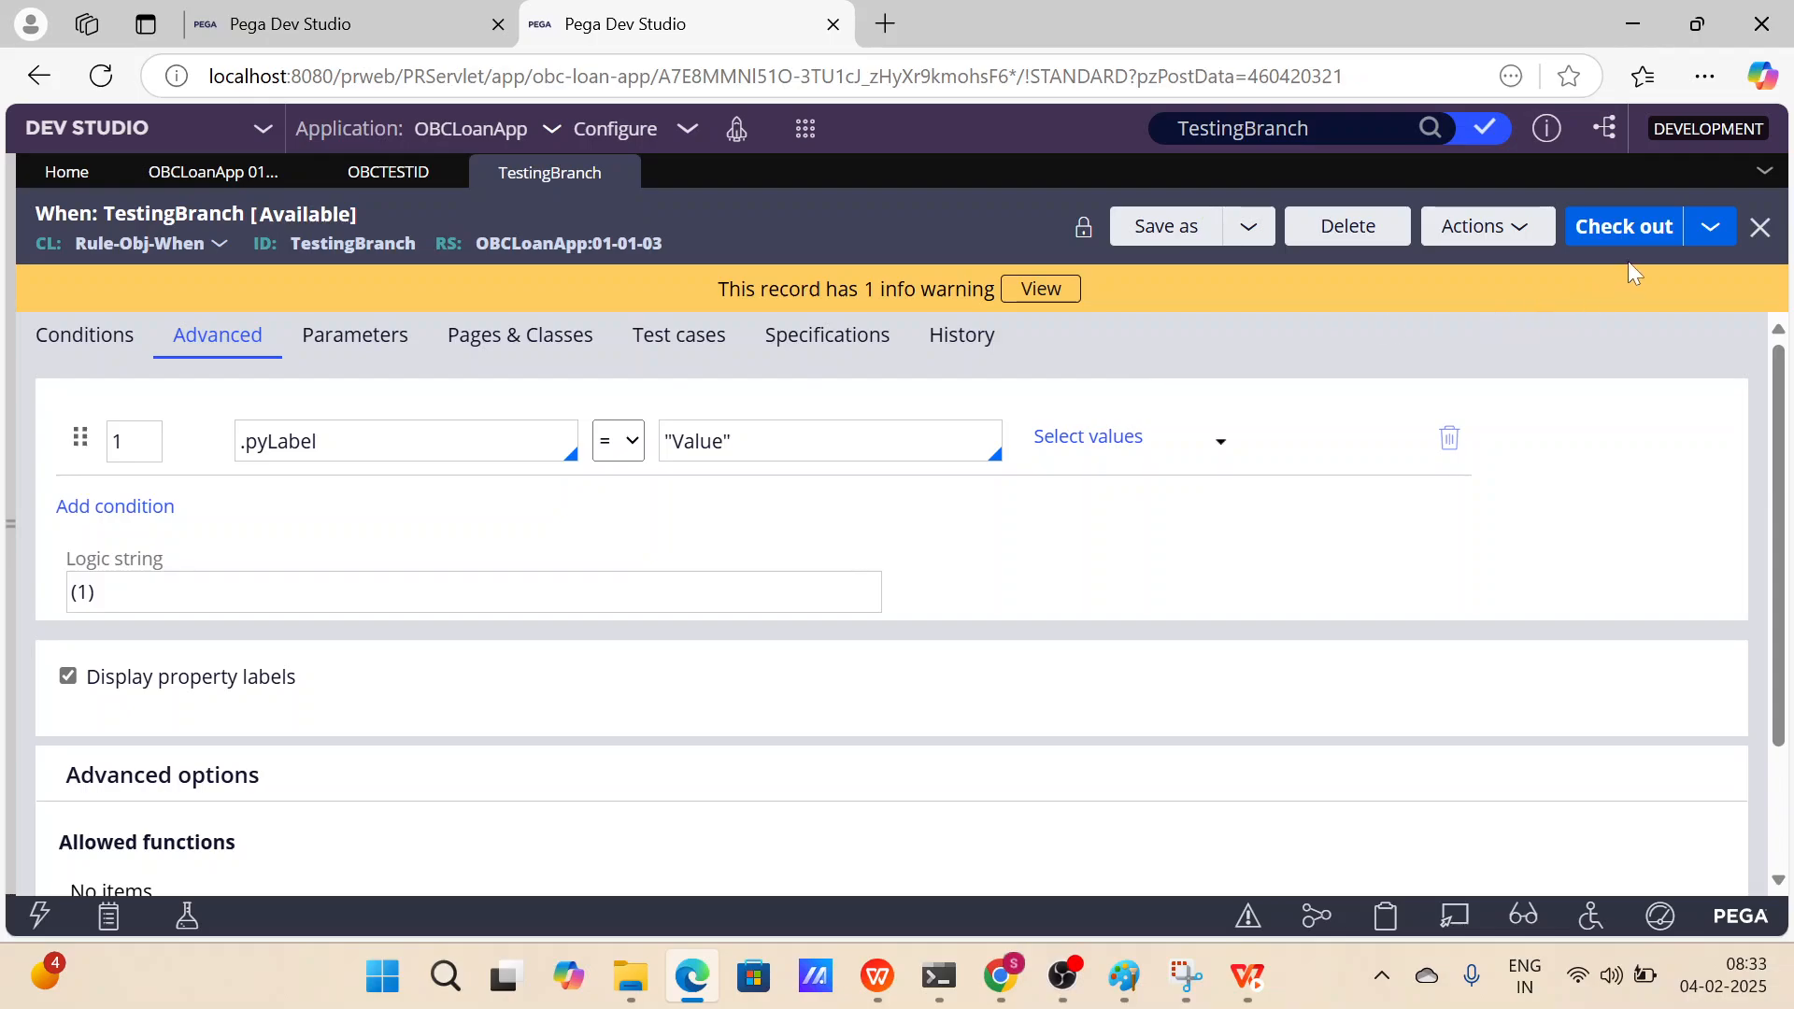
left_click(1622, 227)
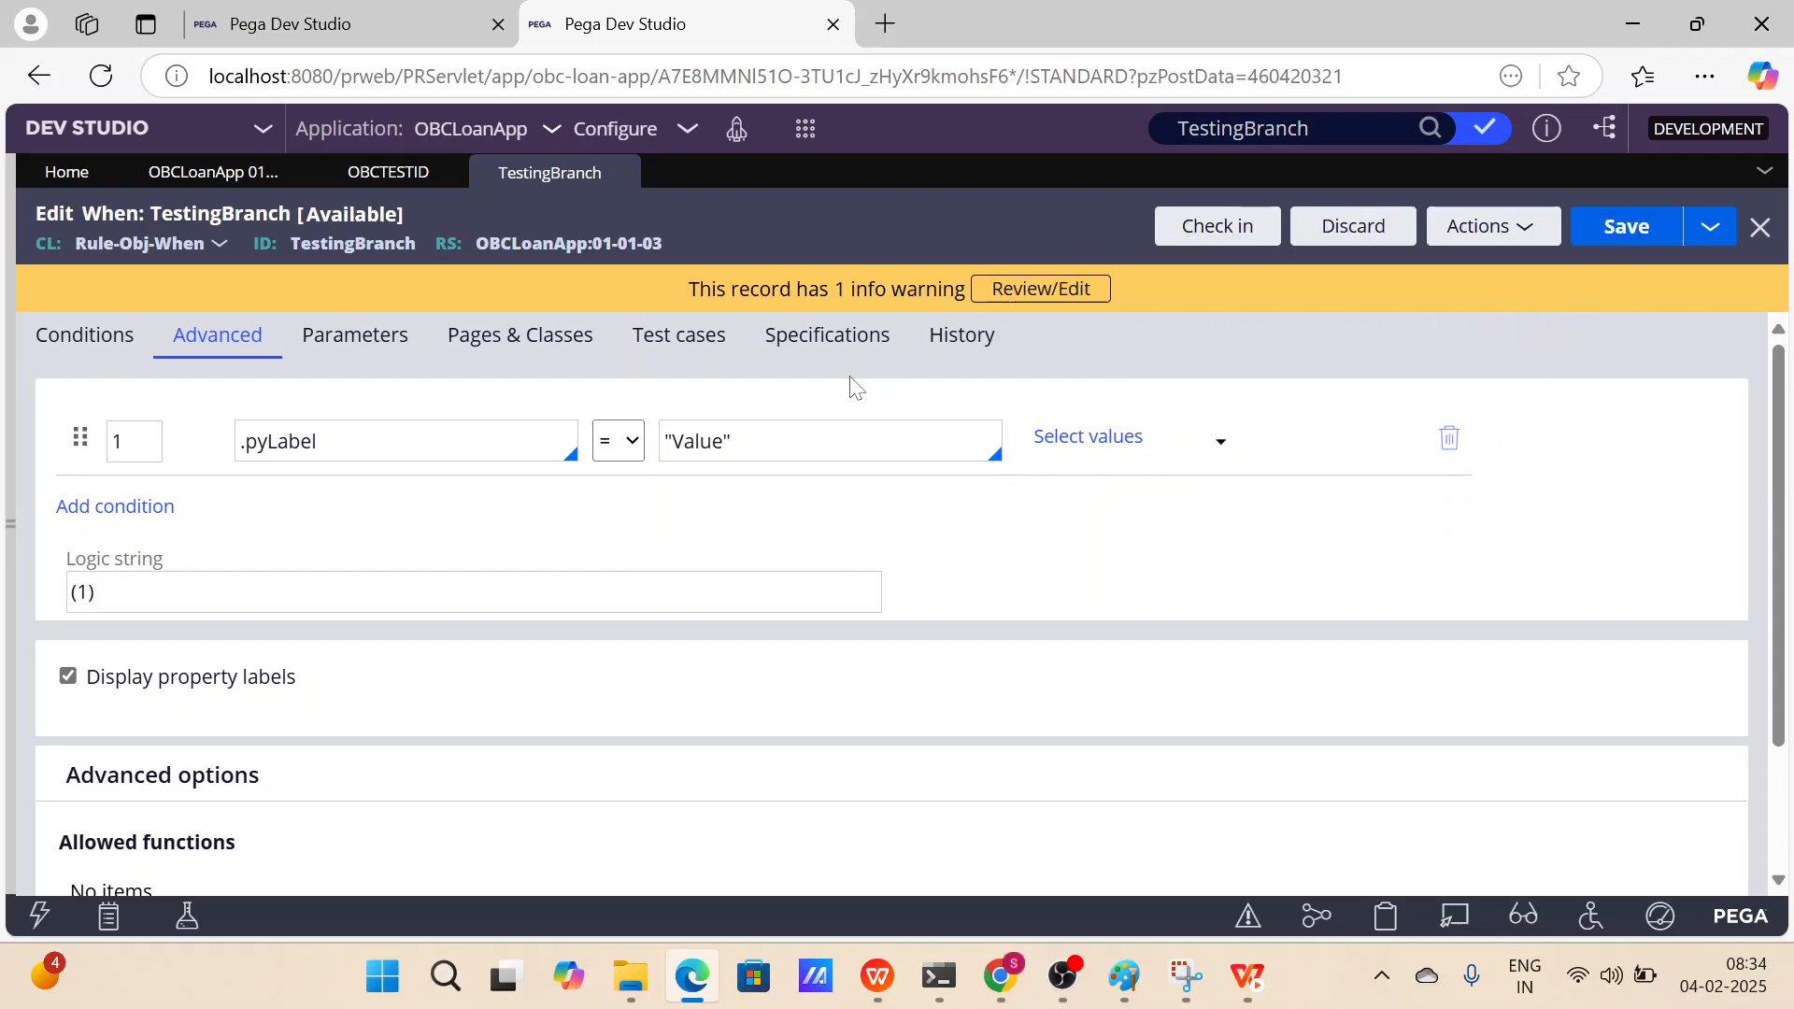
Change the pyLabel condition value to "Value for test" and save the rule.
left_click(726, 441)
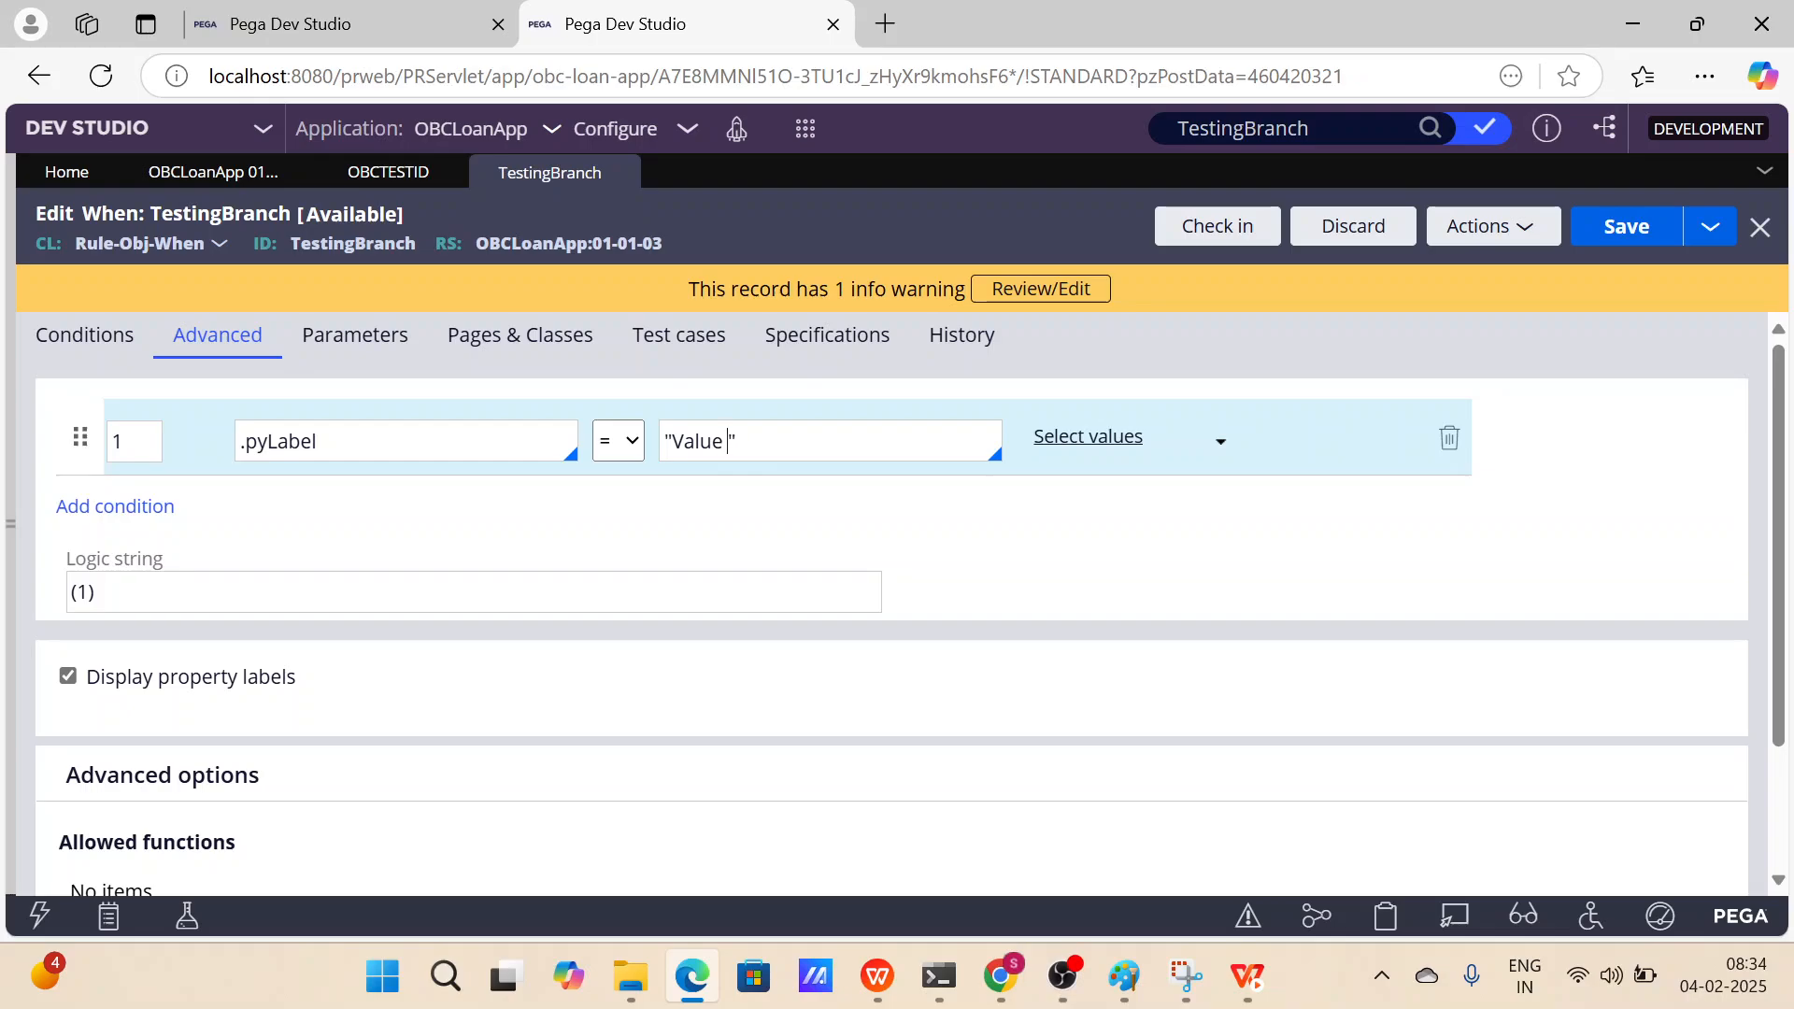
type("of")
key("BackSpace")
key("BackSpace")
key("BackSpace")
type("for test")
left_click(1626, 226)
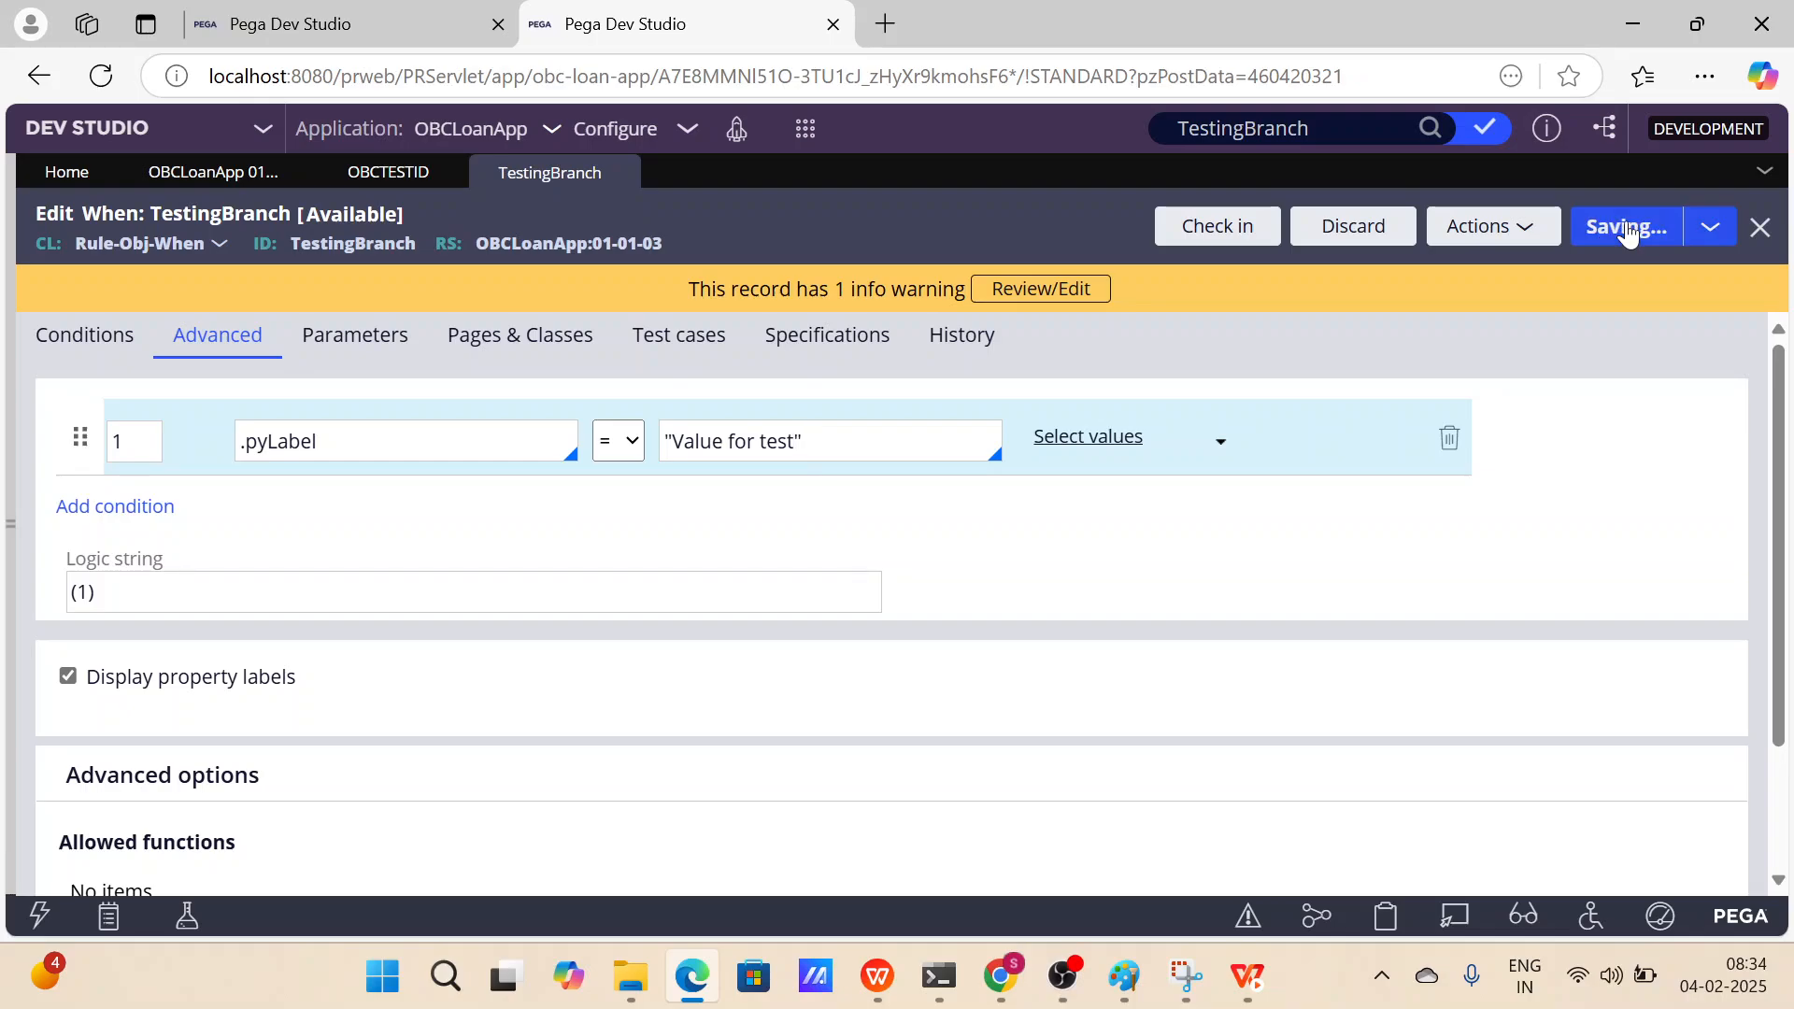
Switch to the first session and refresh the TestingBranch rule.
left_click(374, 26)
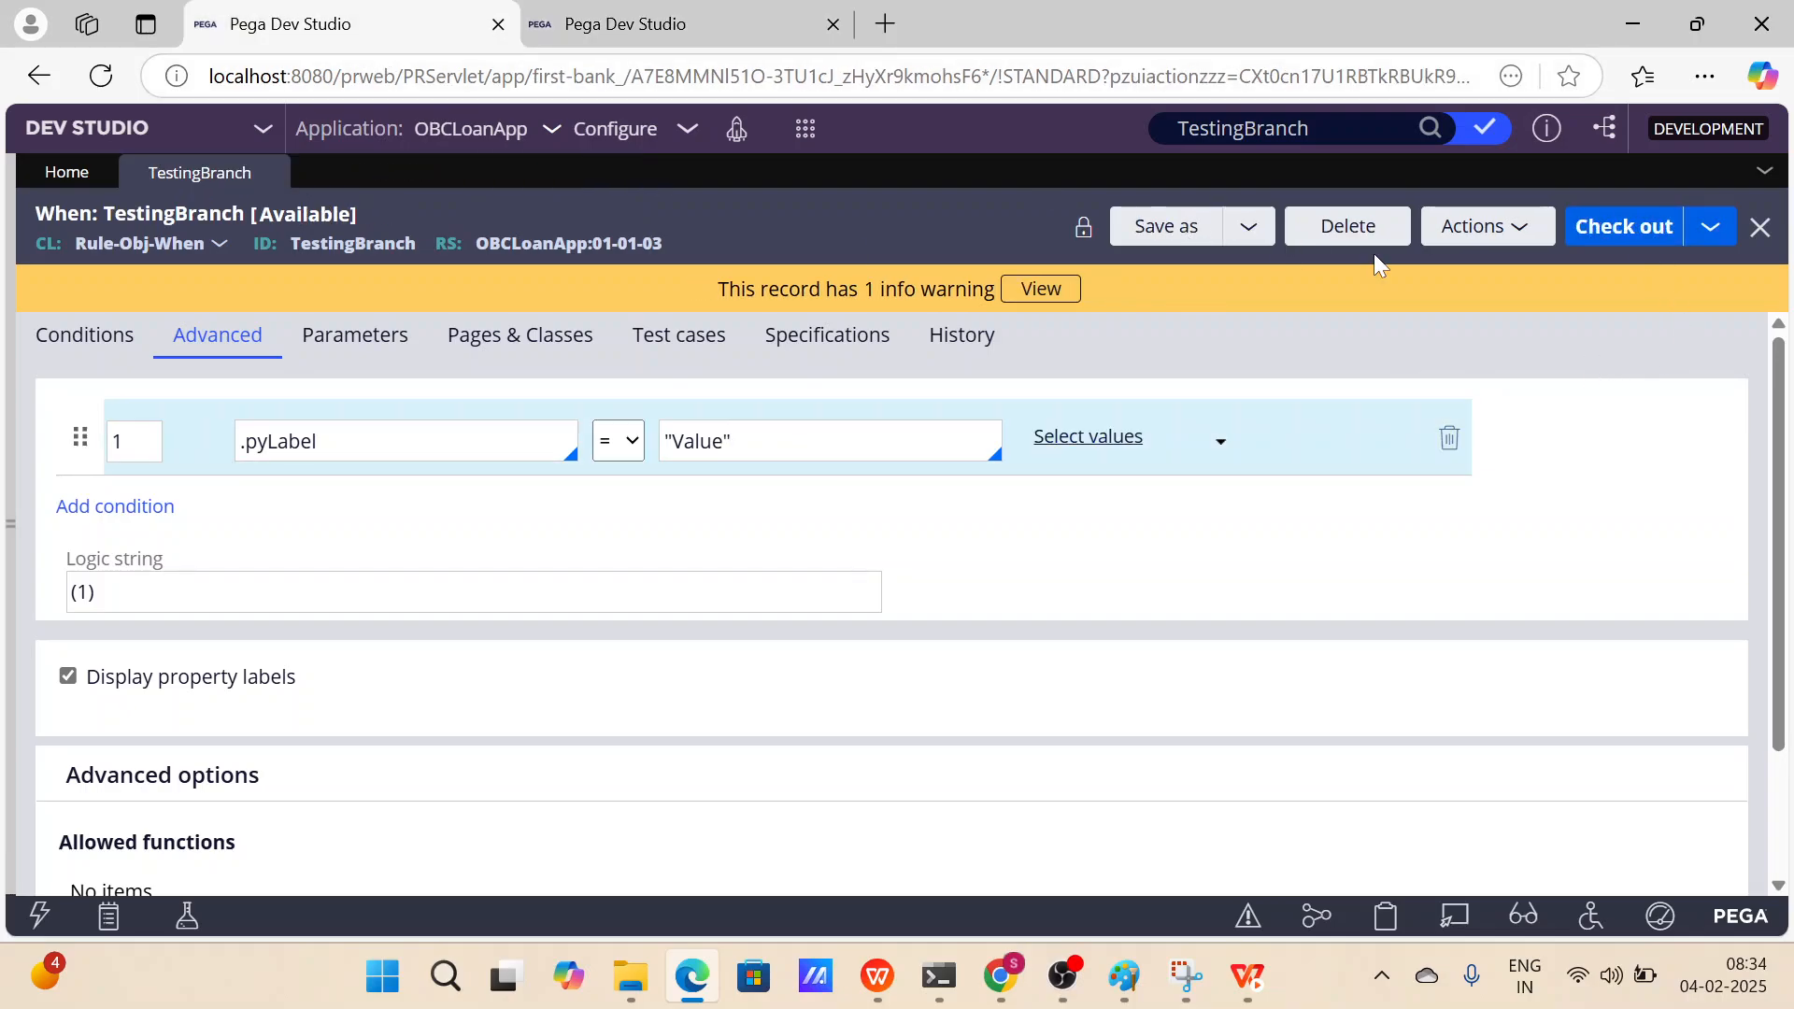
left_click(1487, 243)
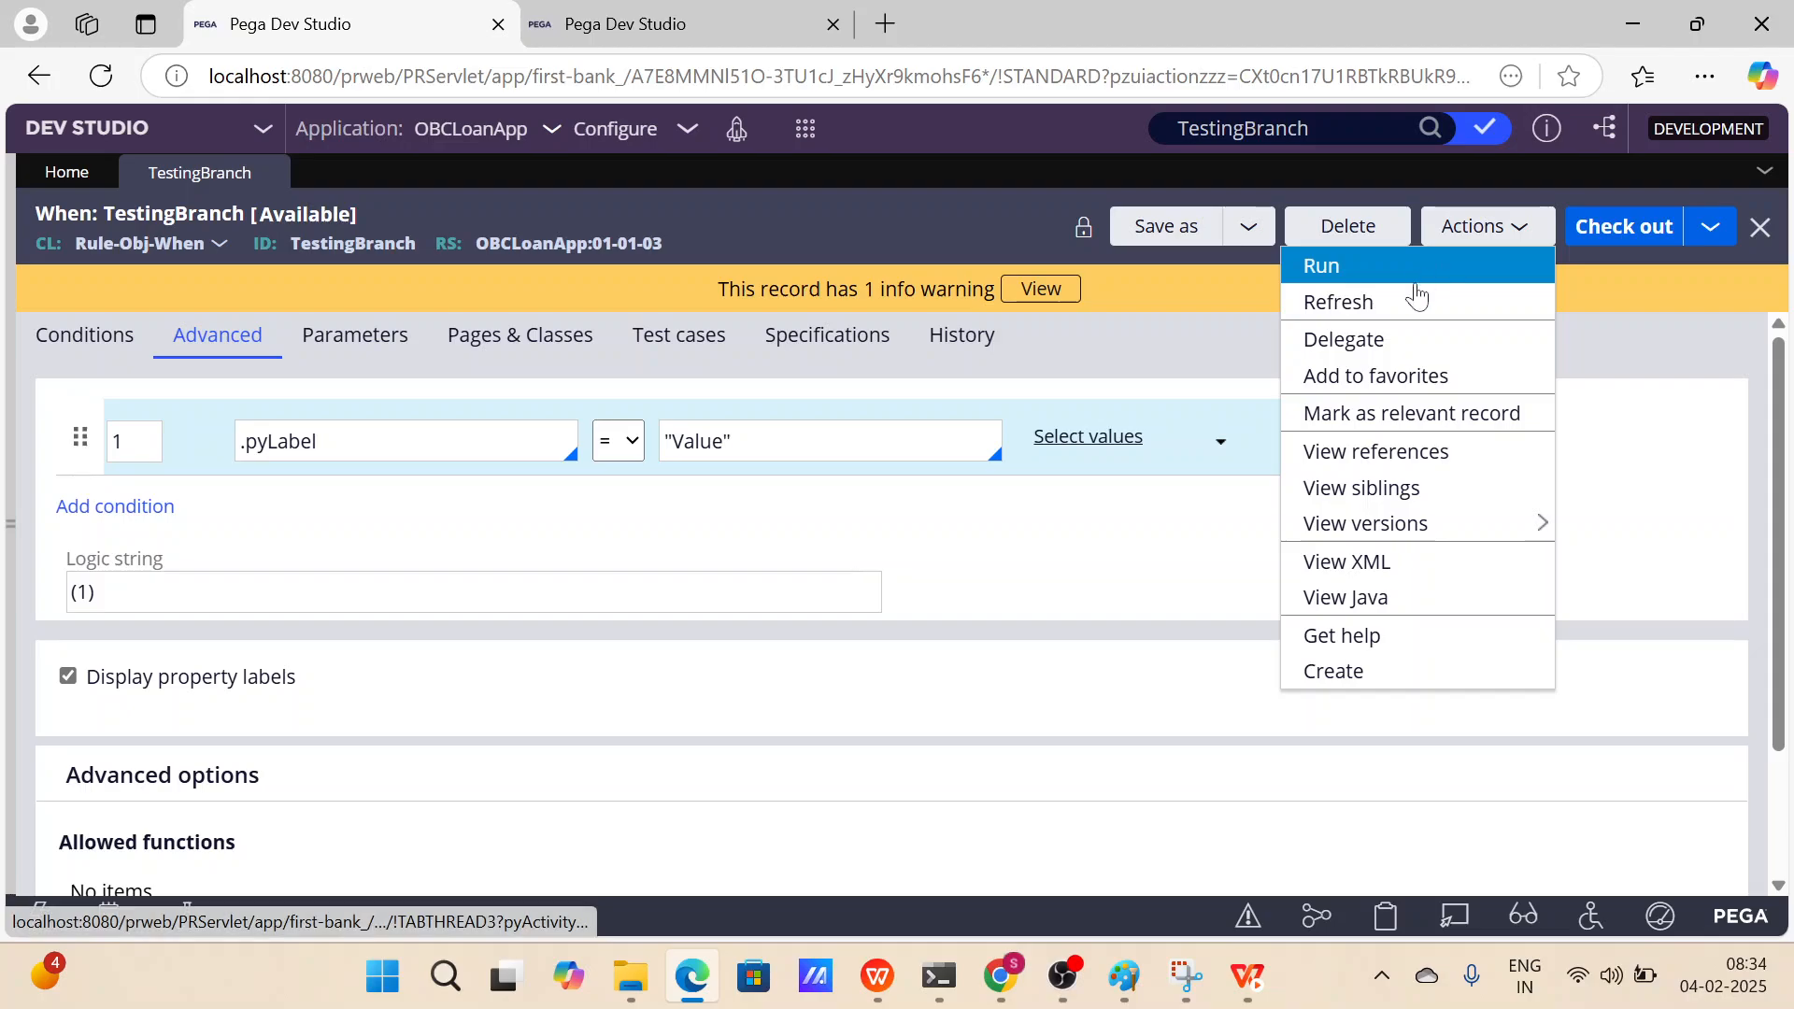
left_click(1414, 303)
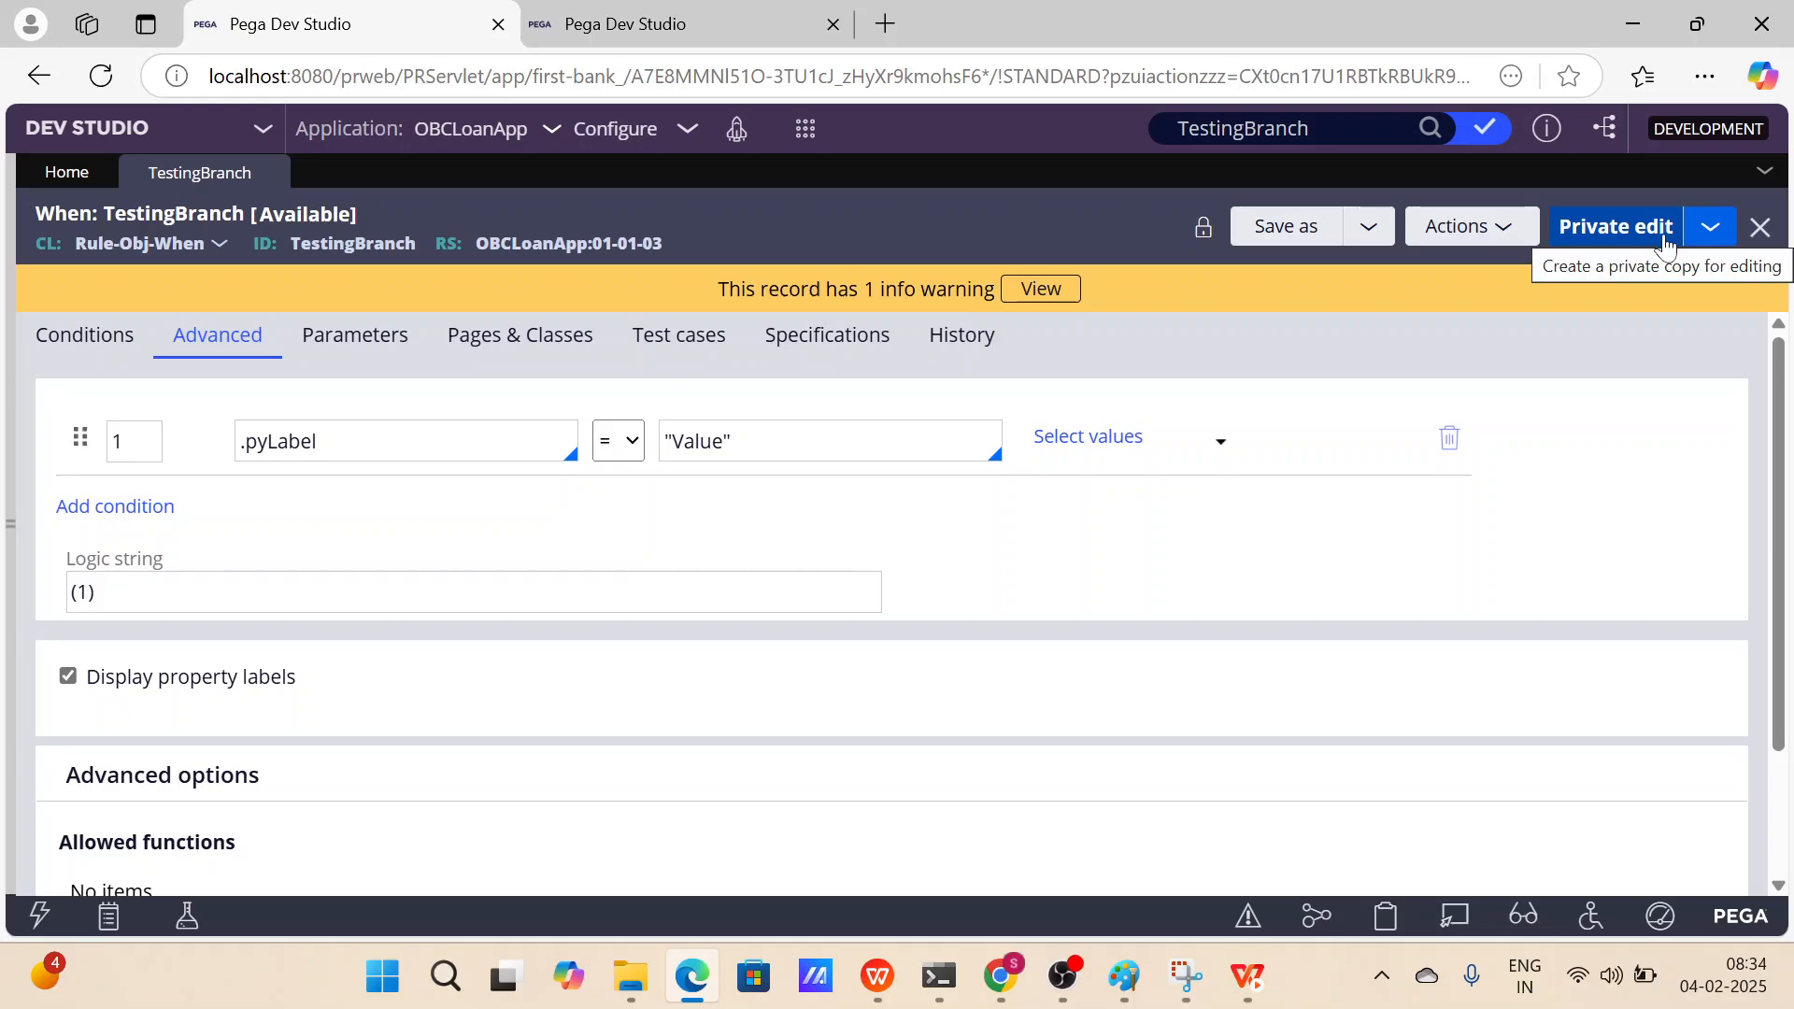
Create a private edit of TestingBranch past the check-out notice and save it.
double_click(696, 441)
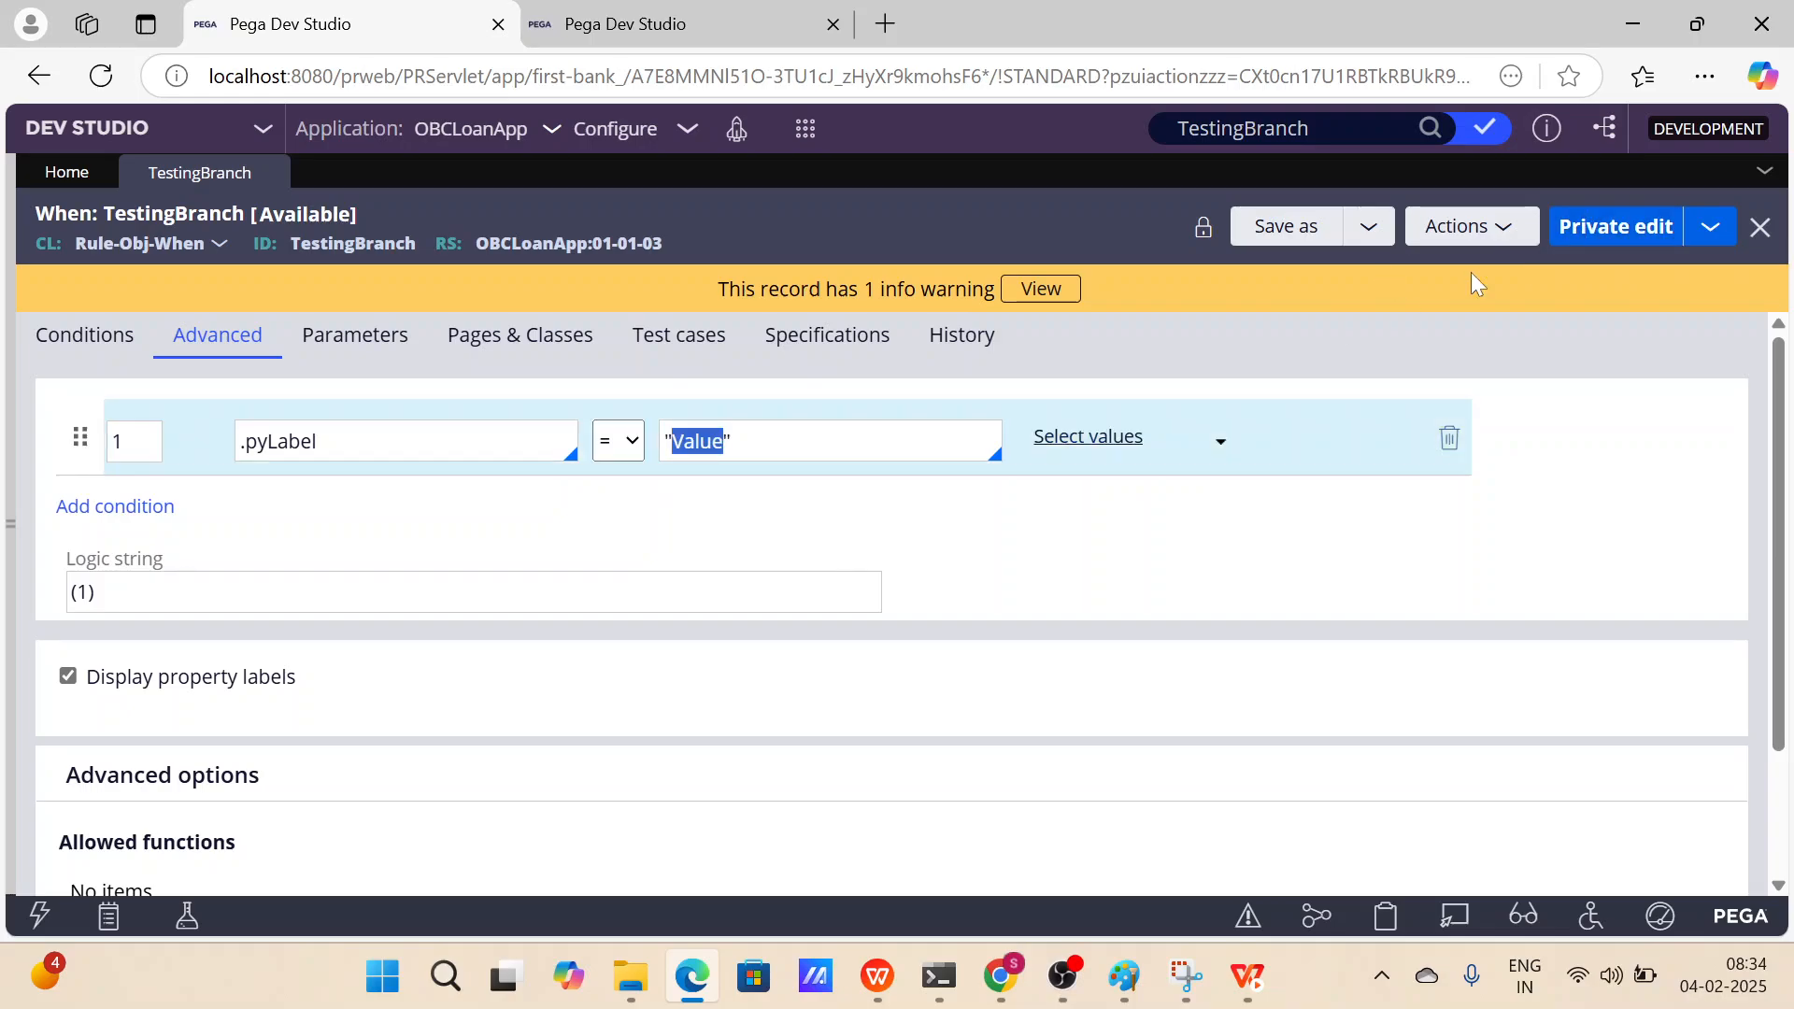
left_click(1601, 224)
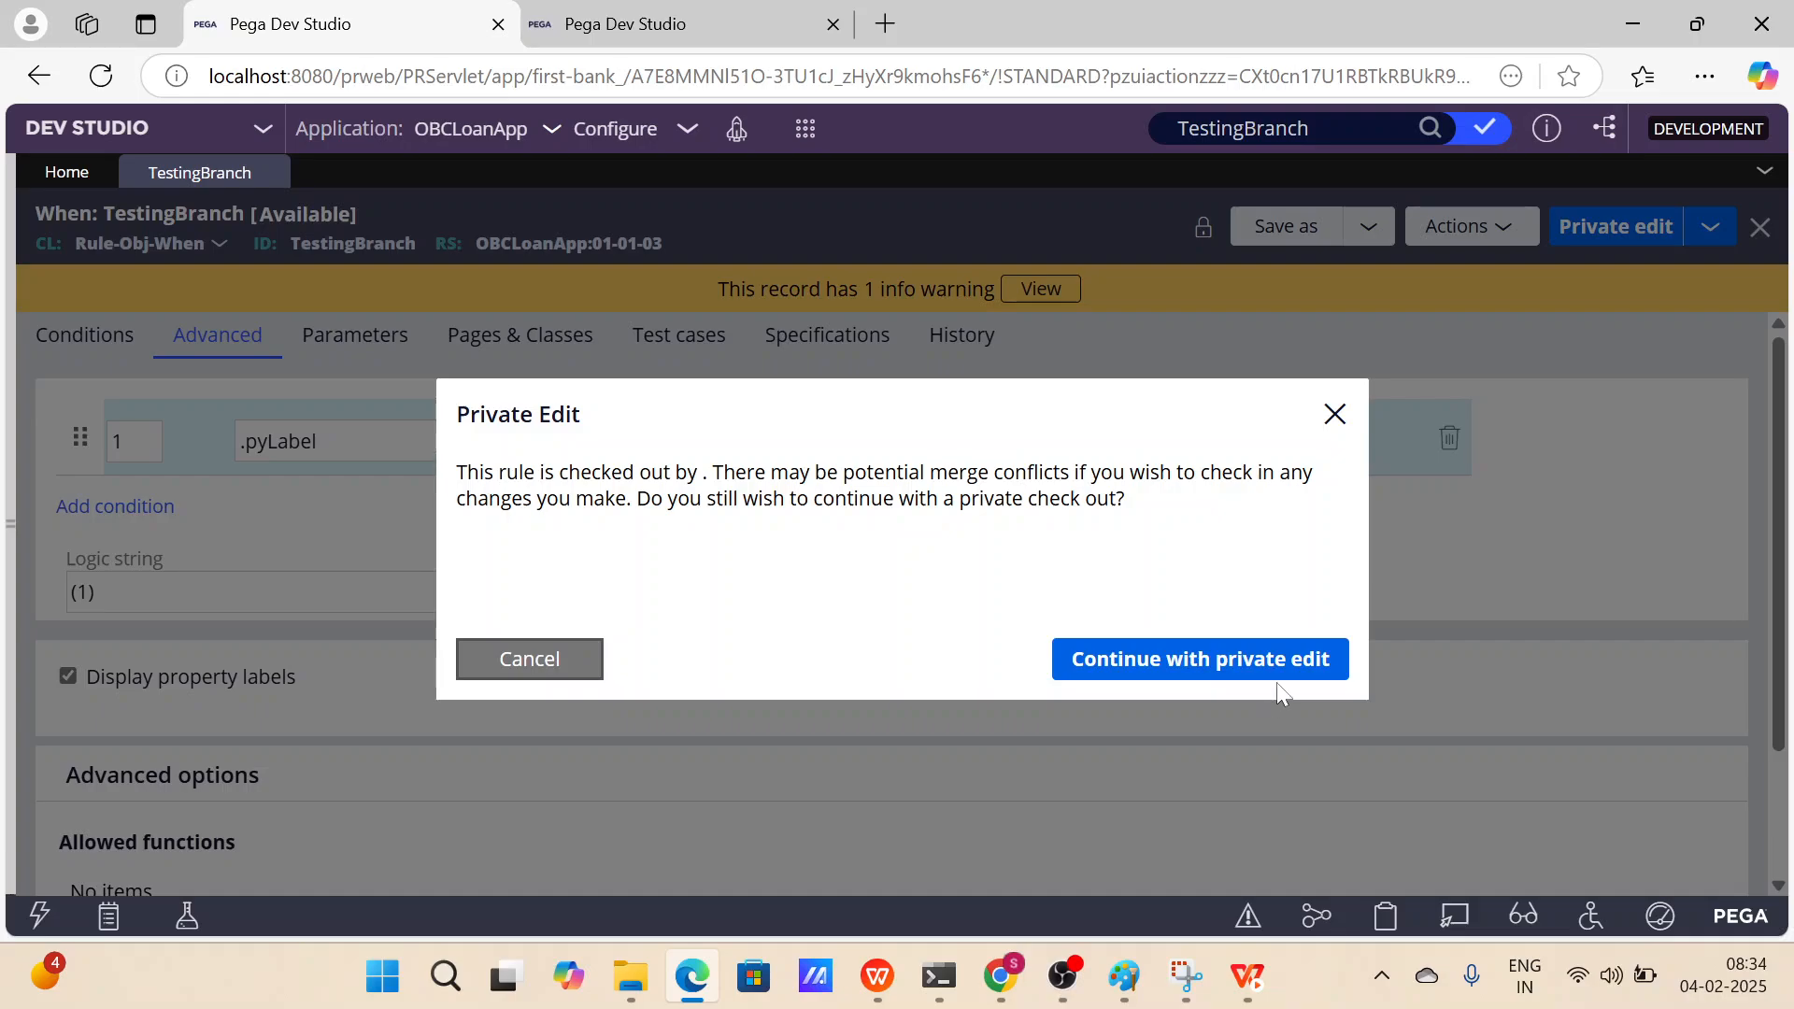
left_click(1299, 672)
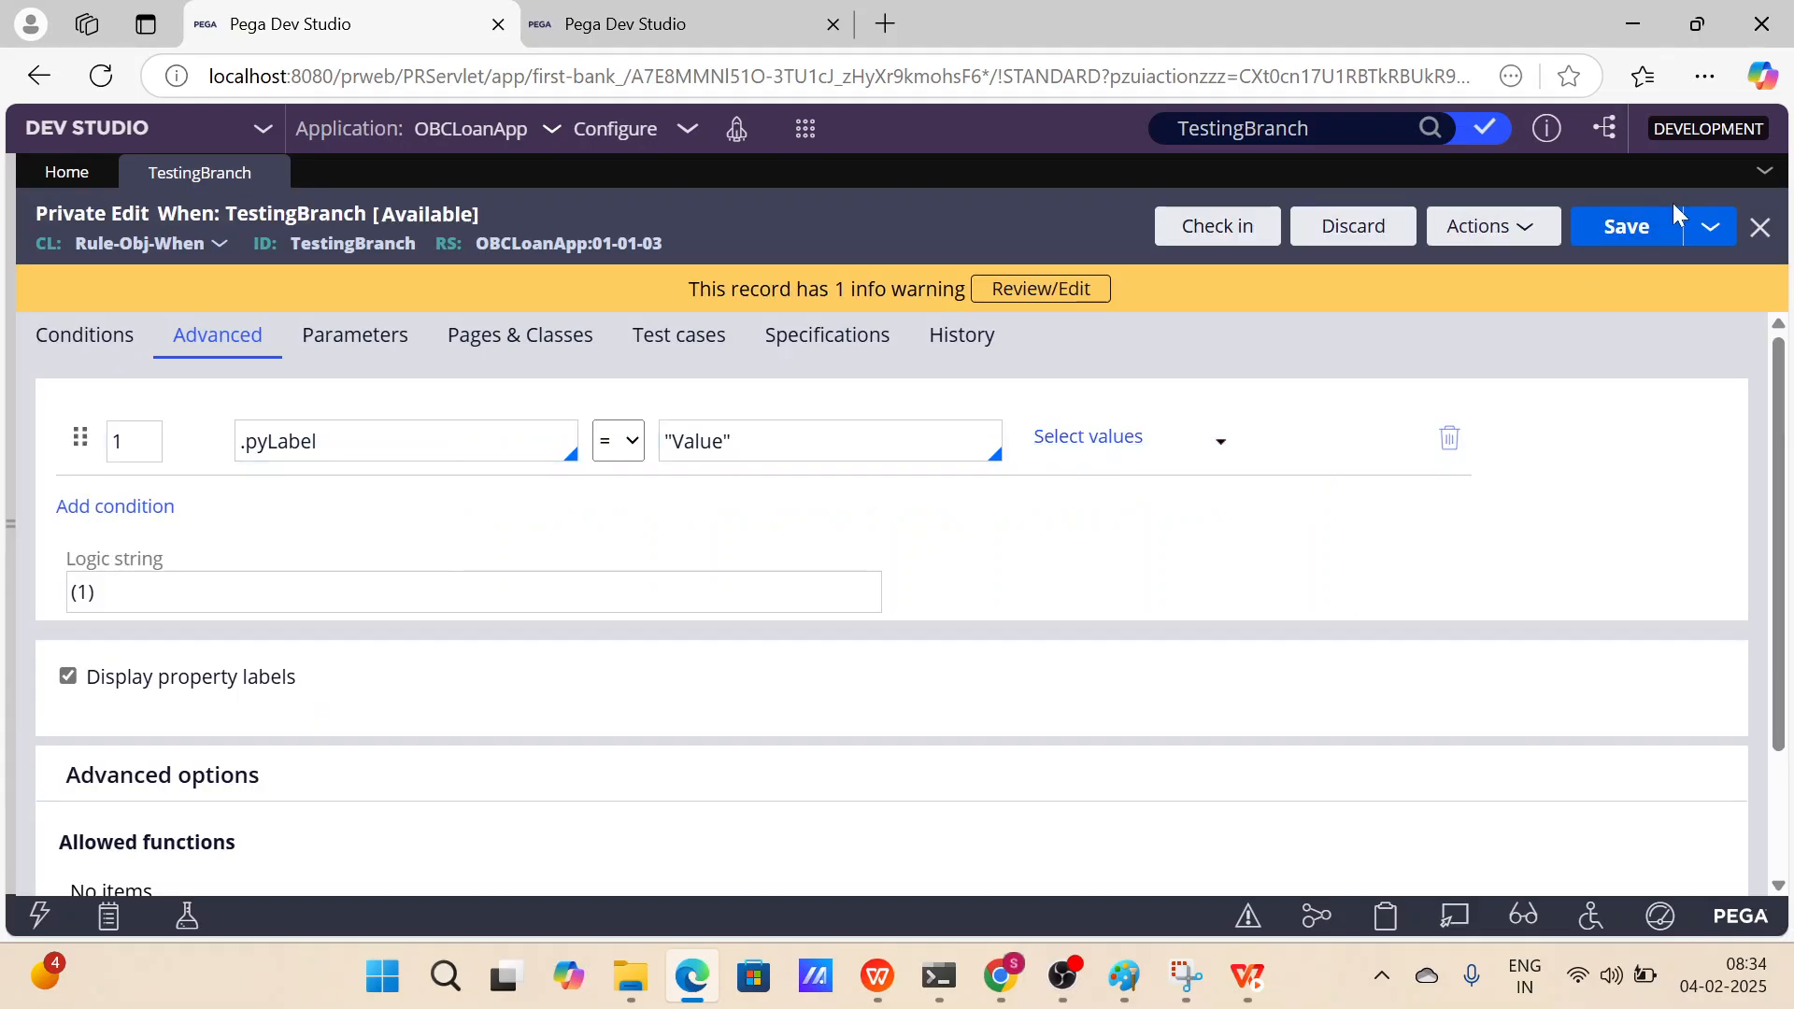
left_click(1628, 234)
In the second session, check in TestingBranch with the comment "modified the pylabel value" and refresh the rule.
left_click(705, 10)
left_click(1269, 231)
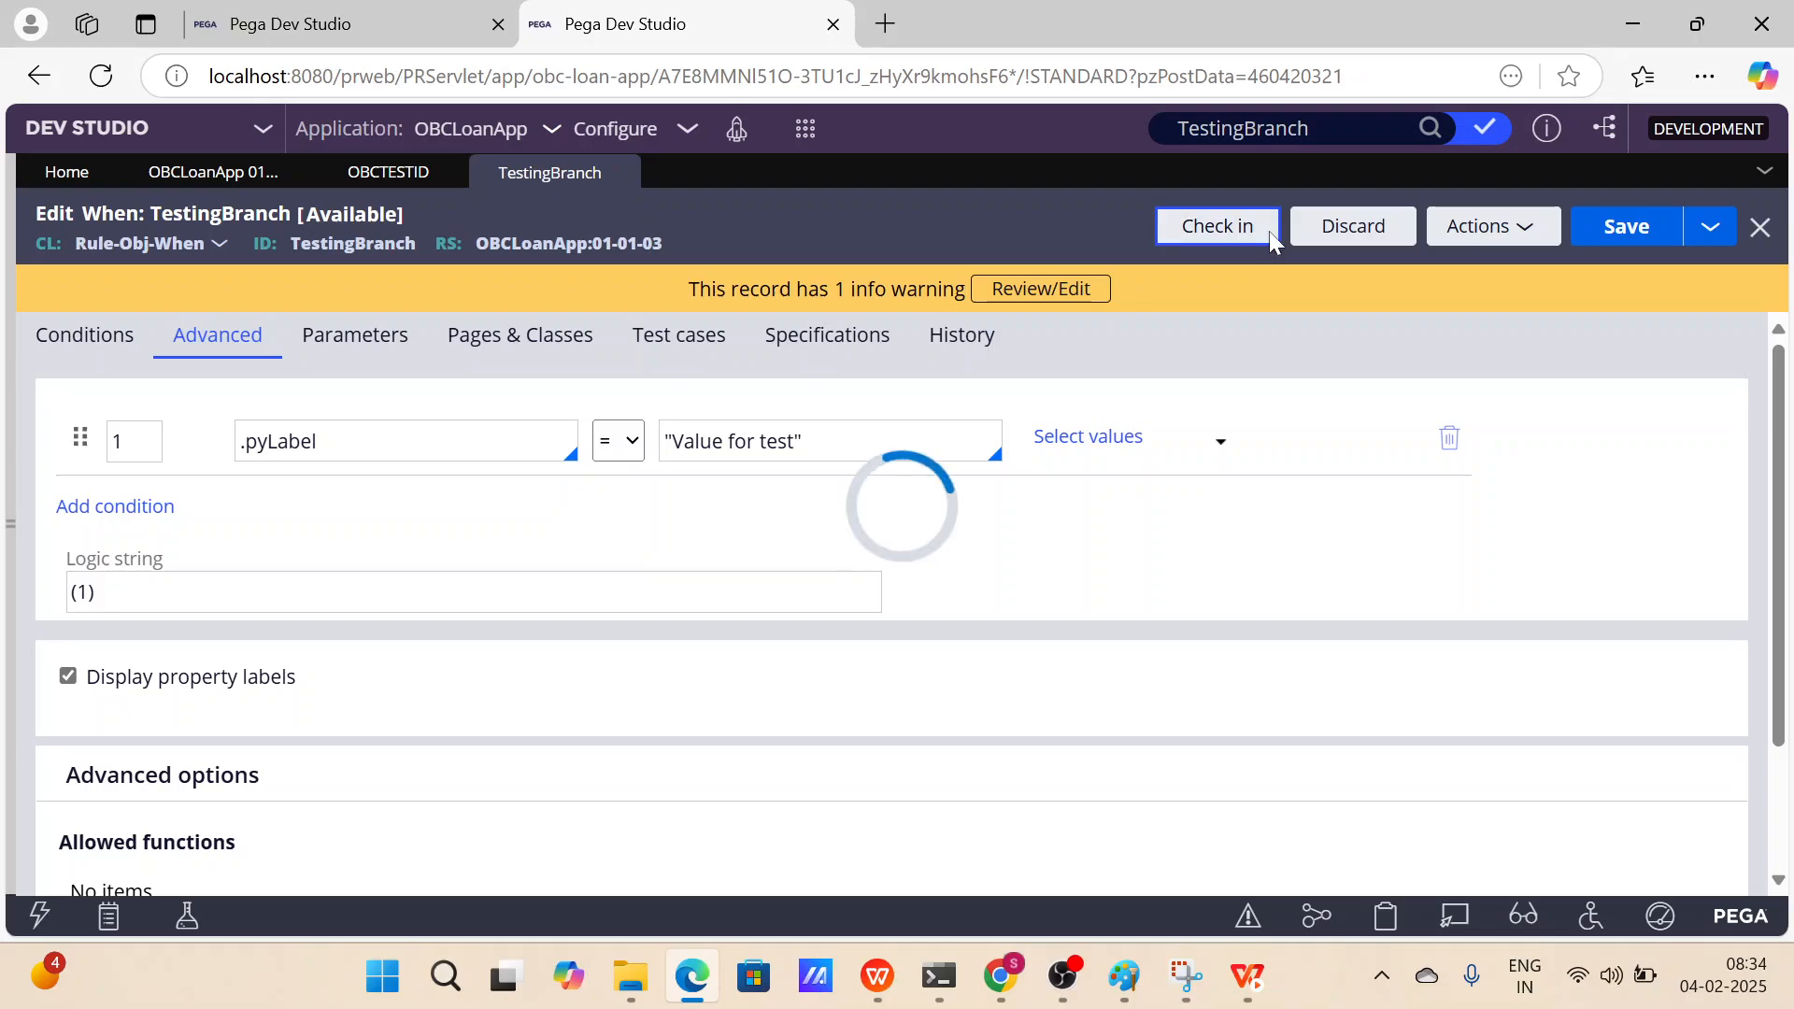
left_click(819, 610)
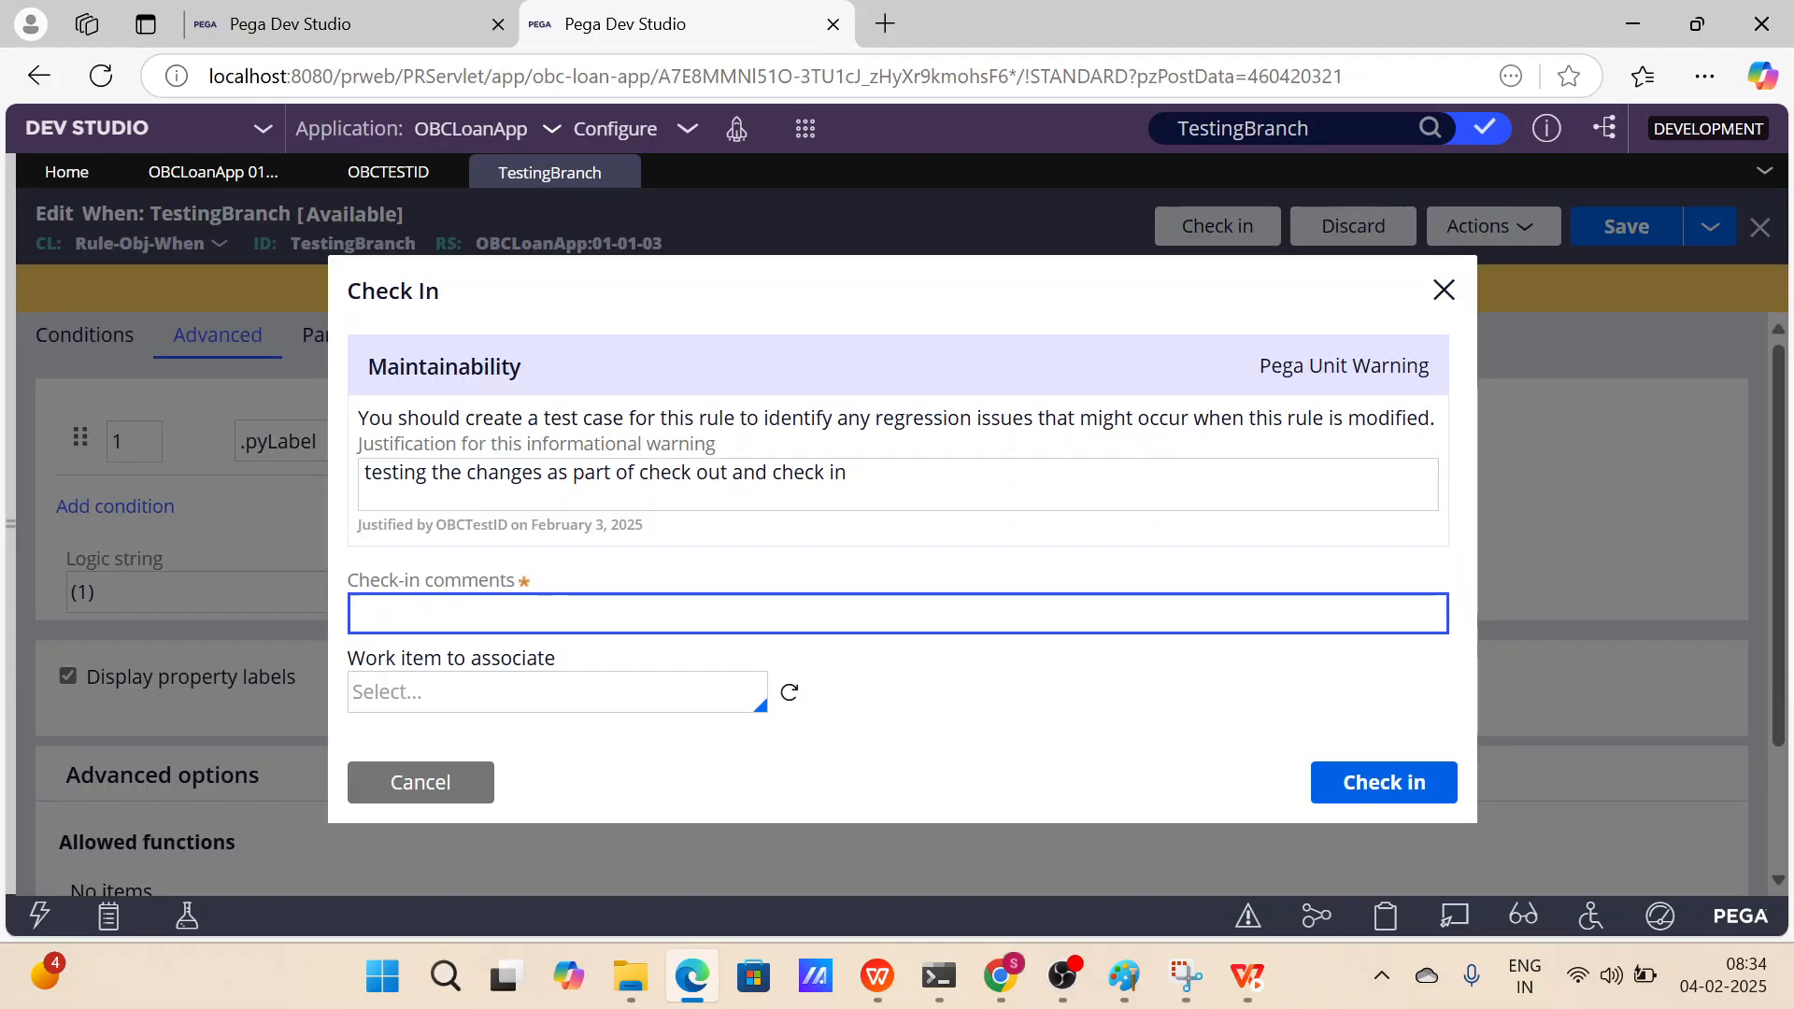
type("modified the p")
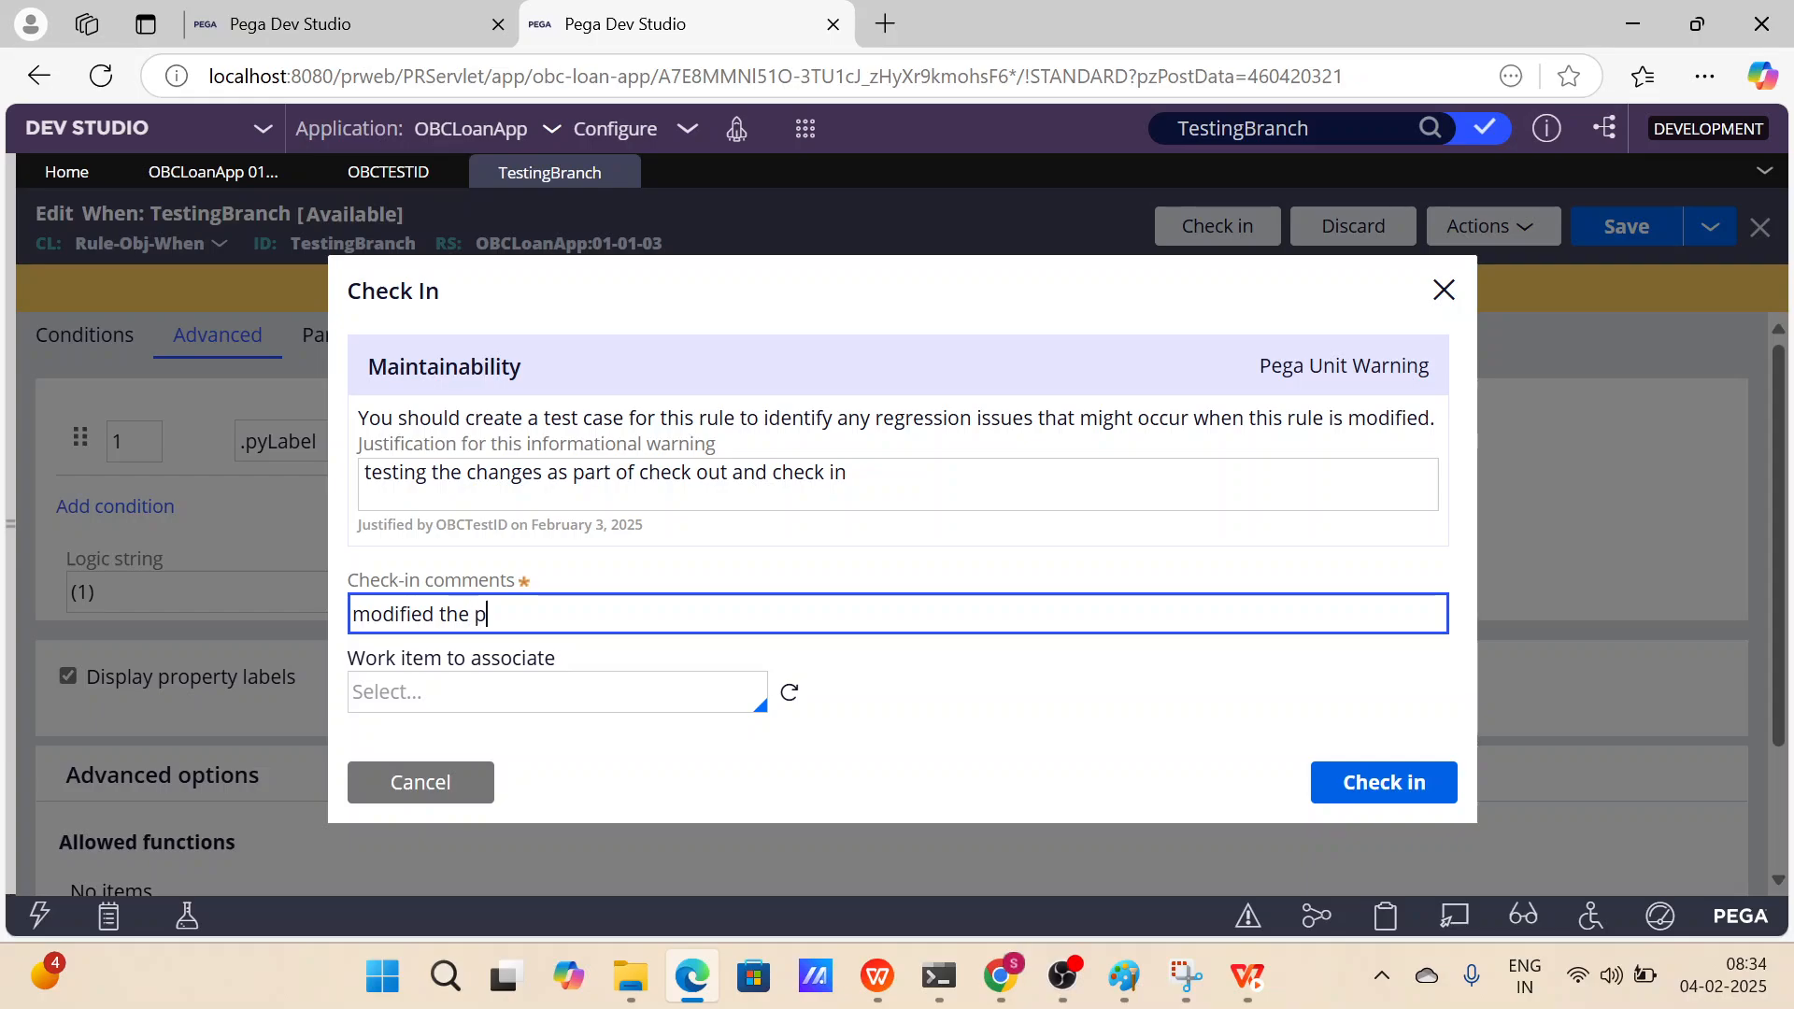
type("ylabel value")
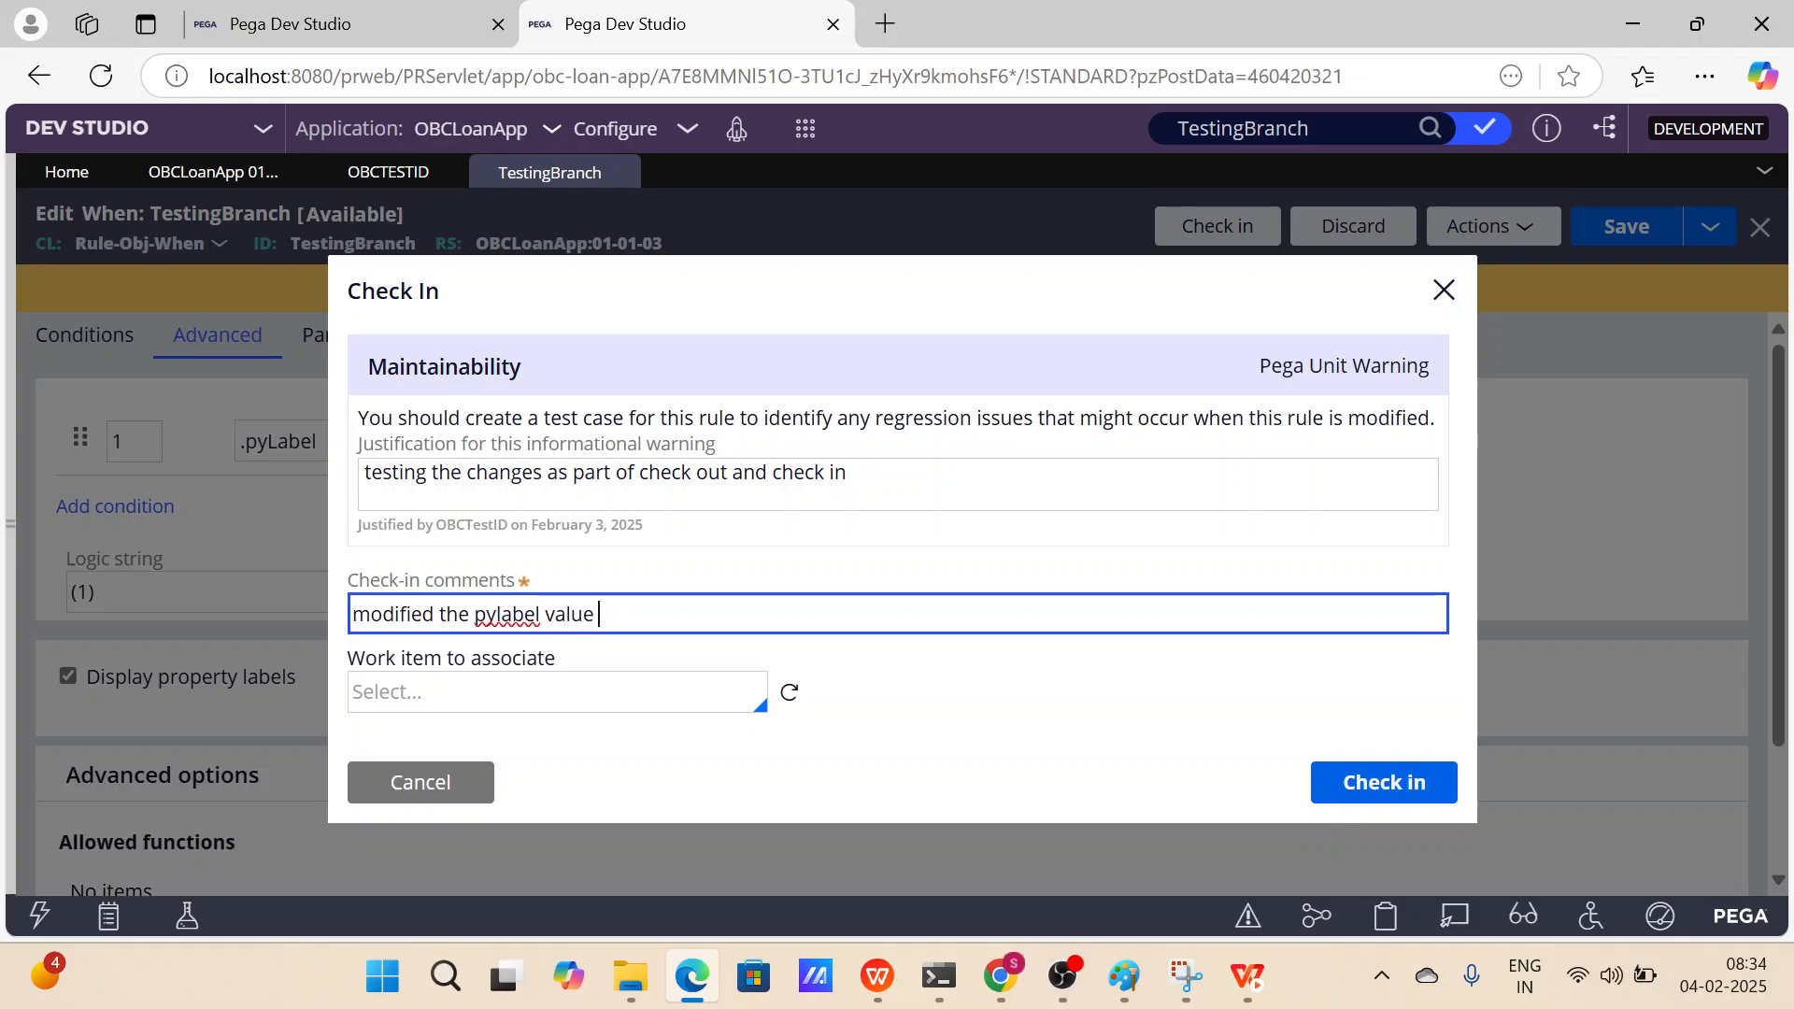
left_click(1369, 781)
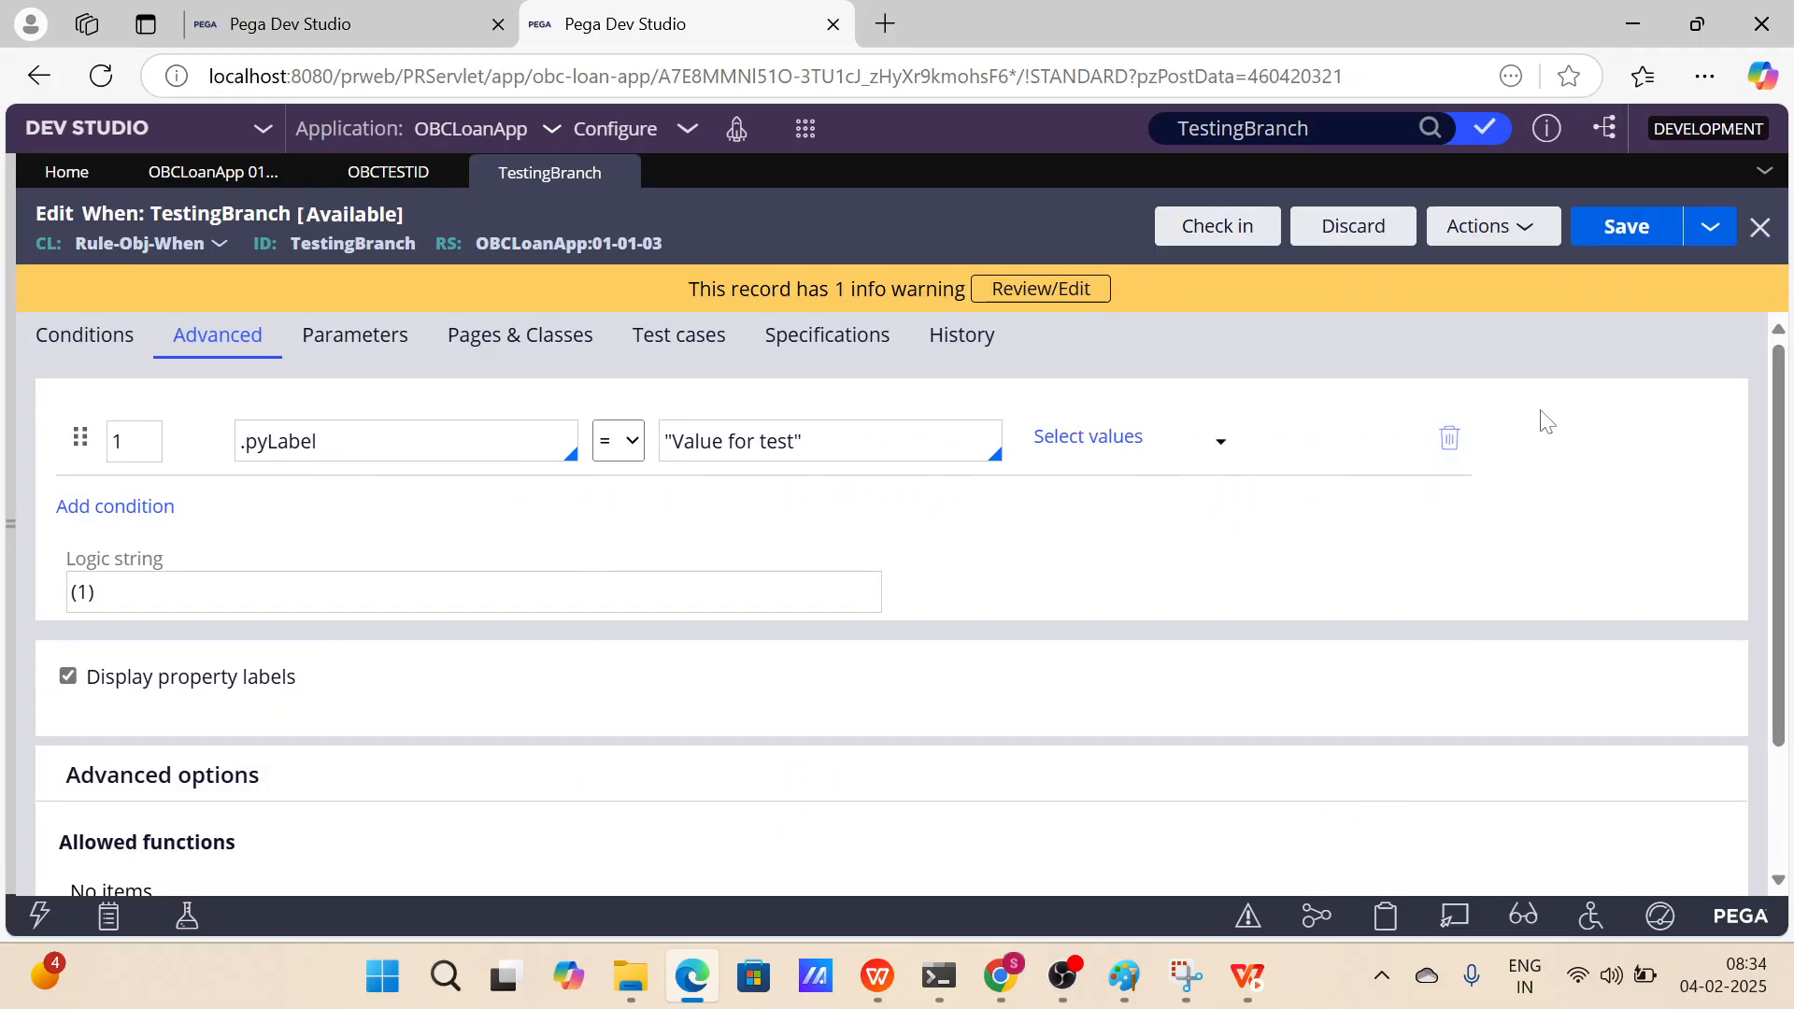
left_click(1478, 227)
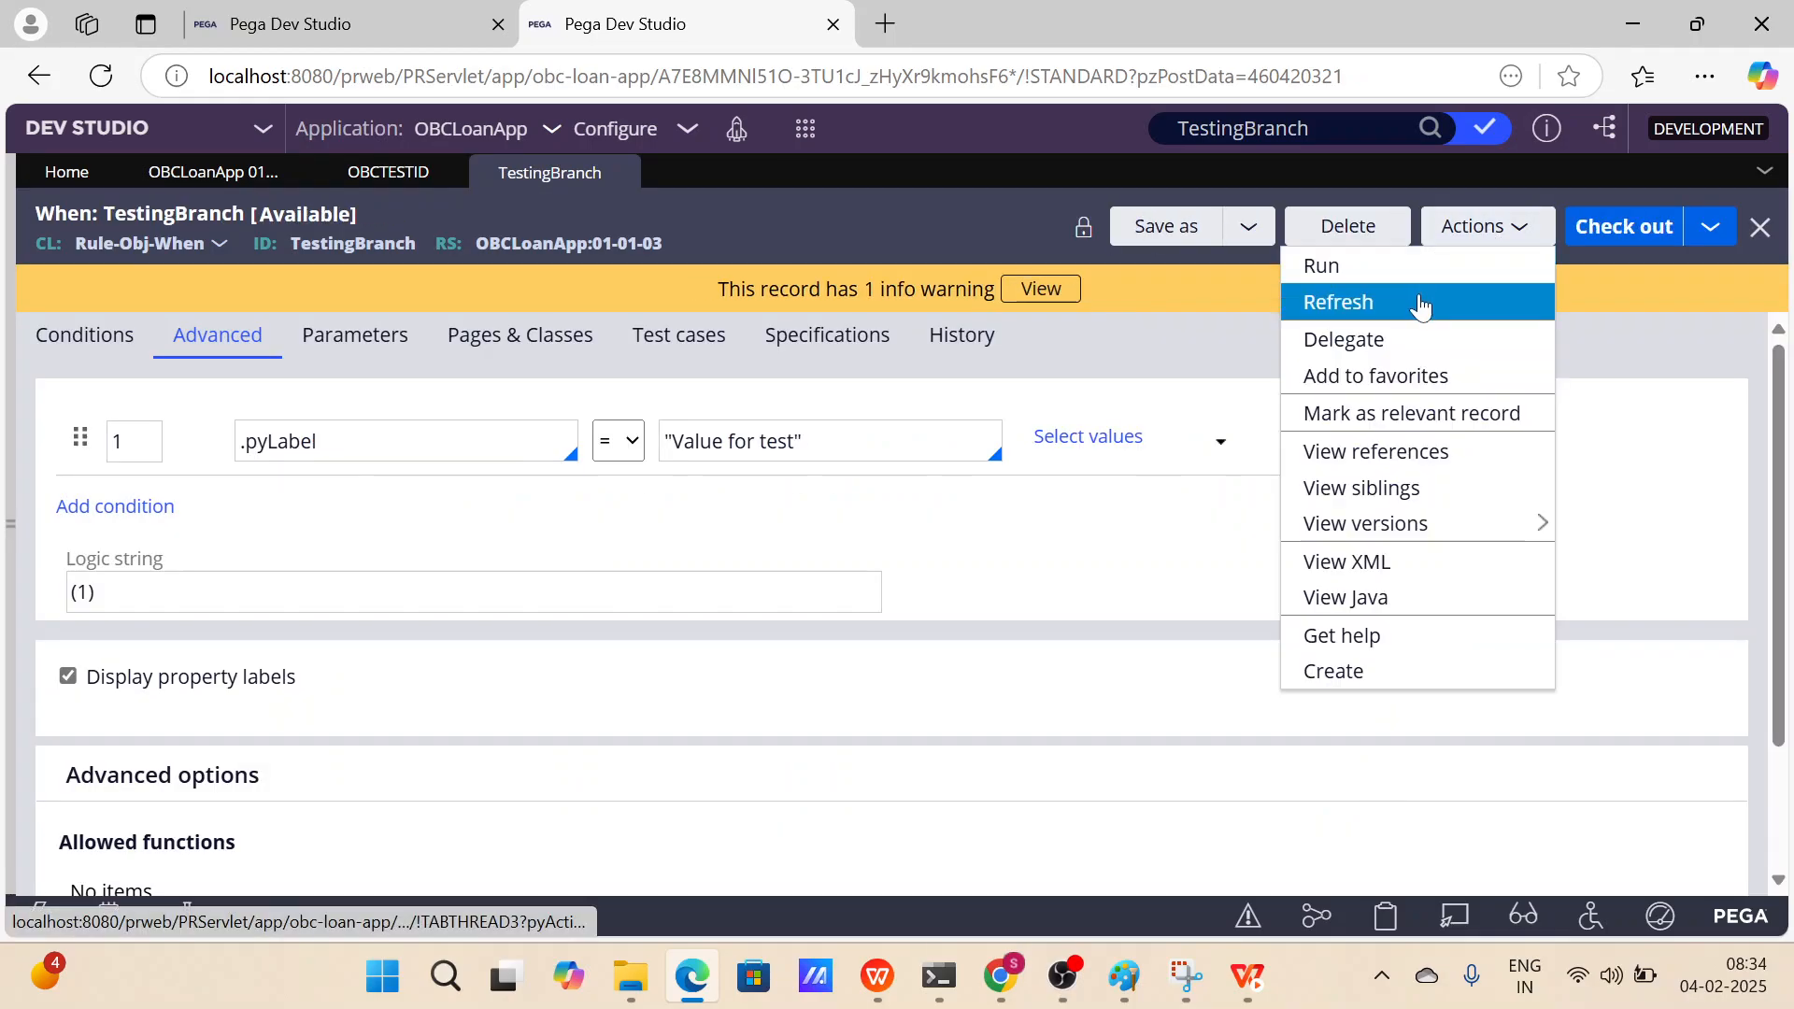
left_click(1420, 304)
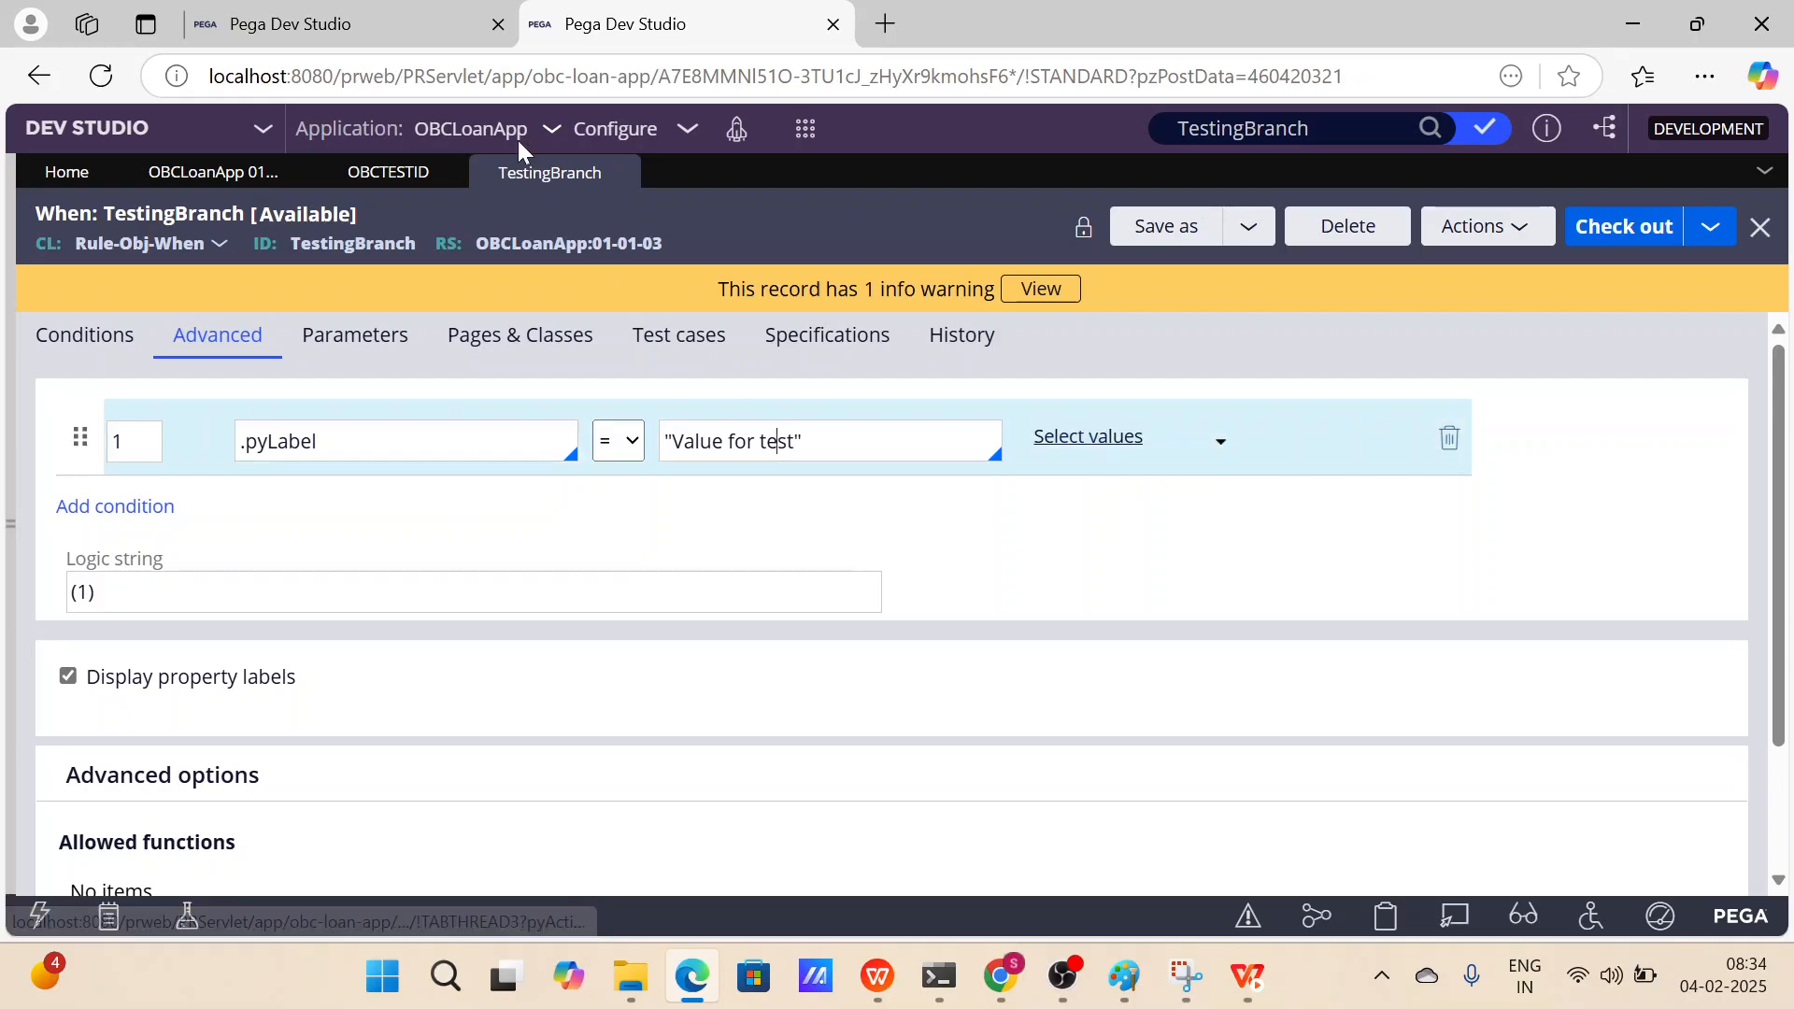
In the first session, refresh the private edit and inspect the TestingBranch versions listed by the rule search.
left_click(413, 31)
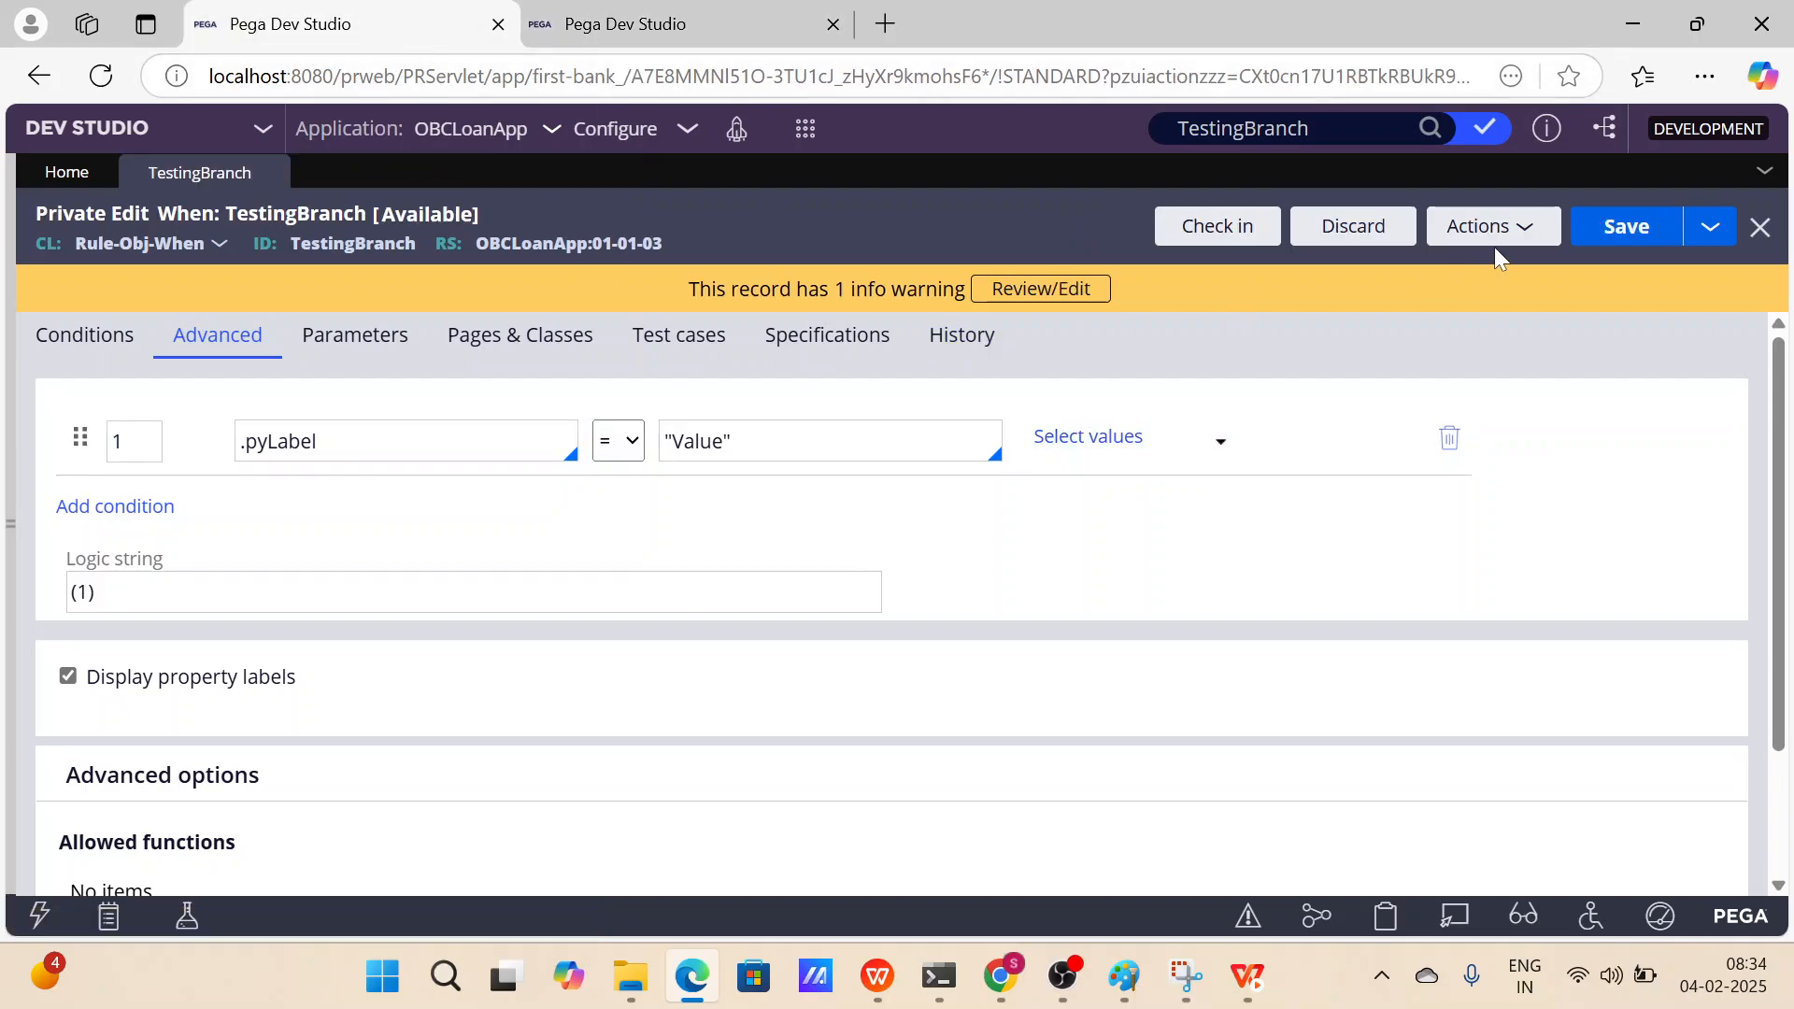
left_click(1429, 128)
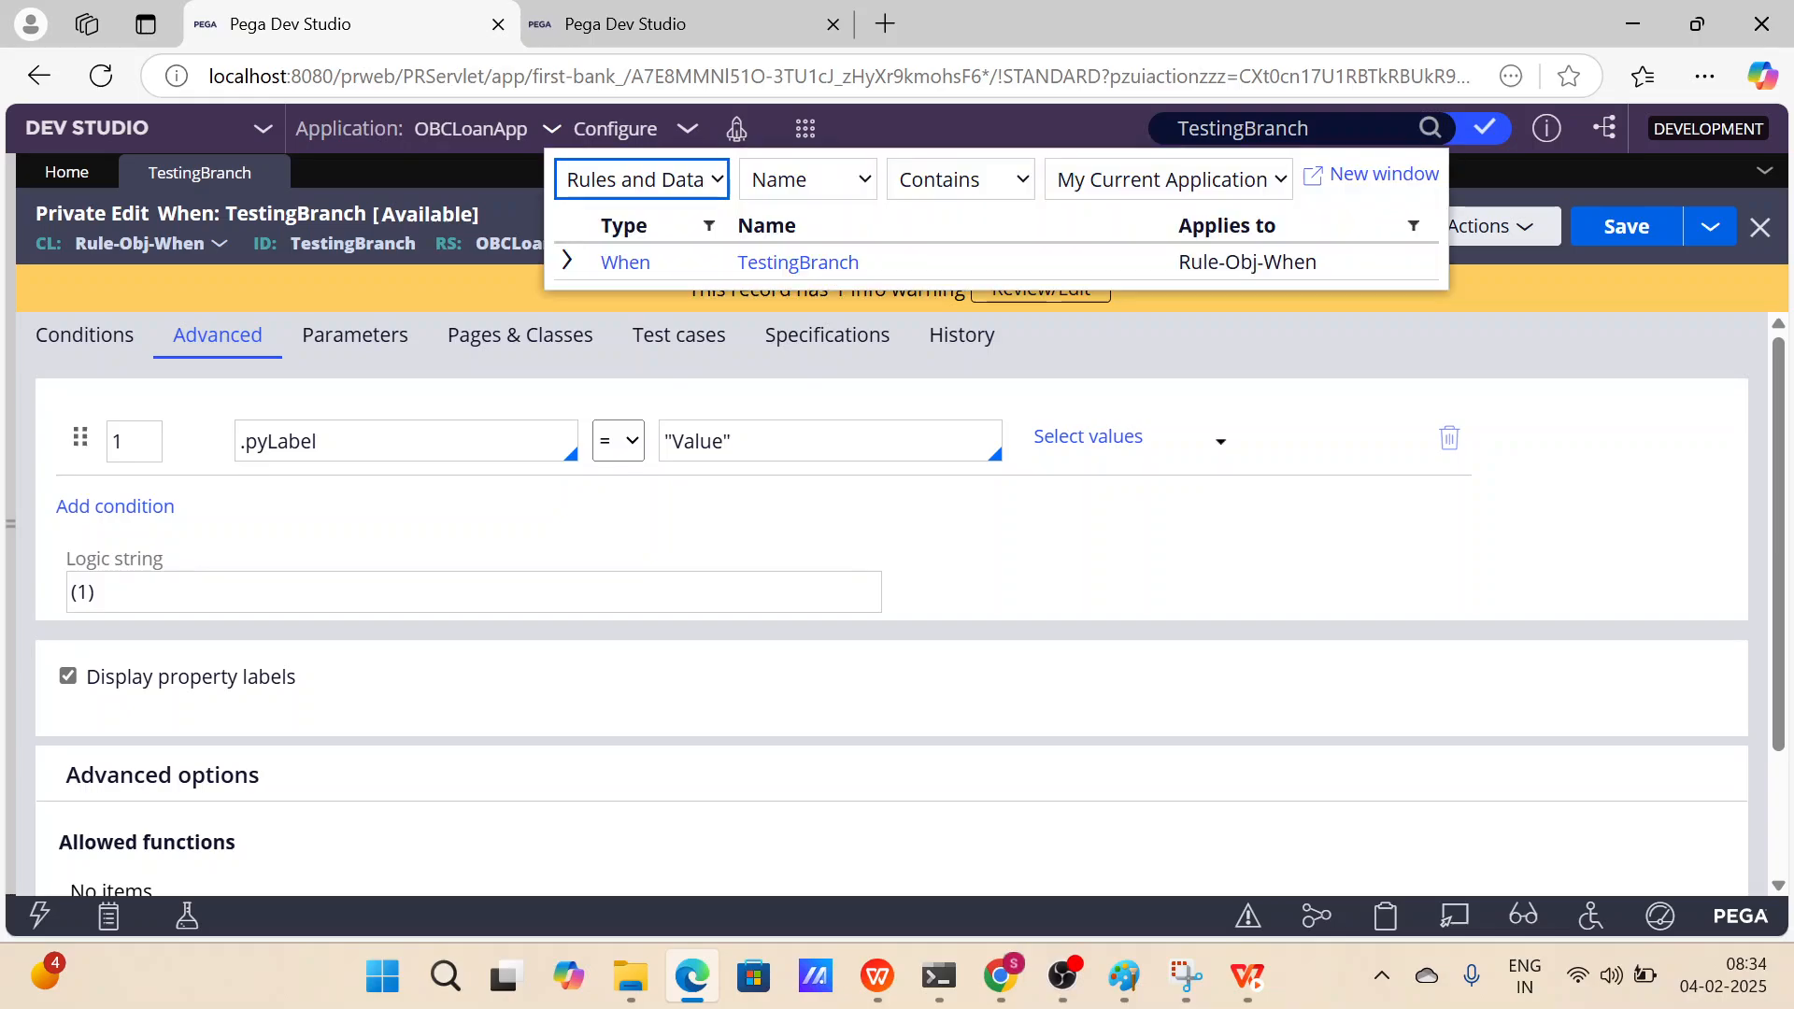
left_click(566, 261)
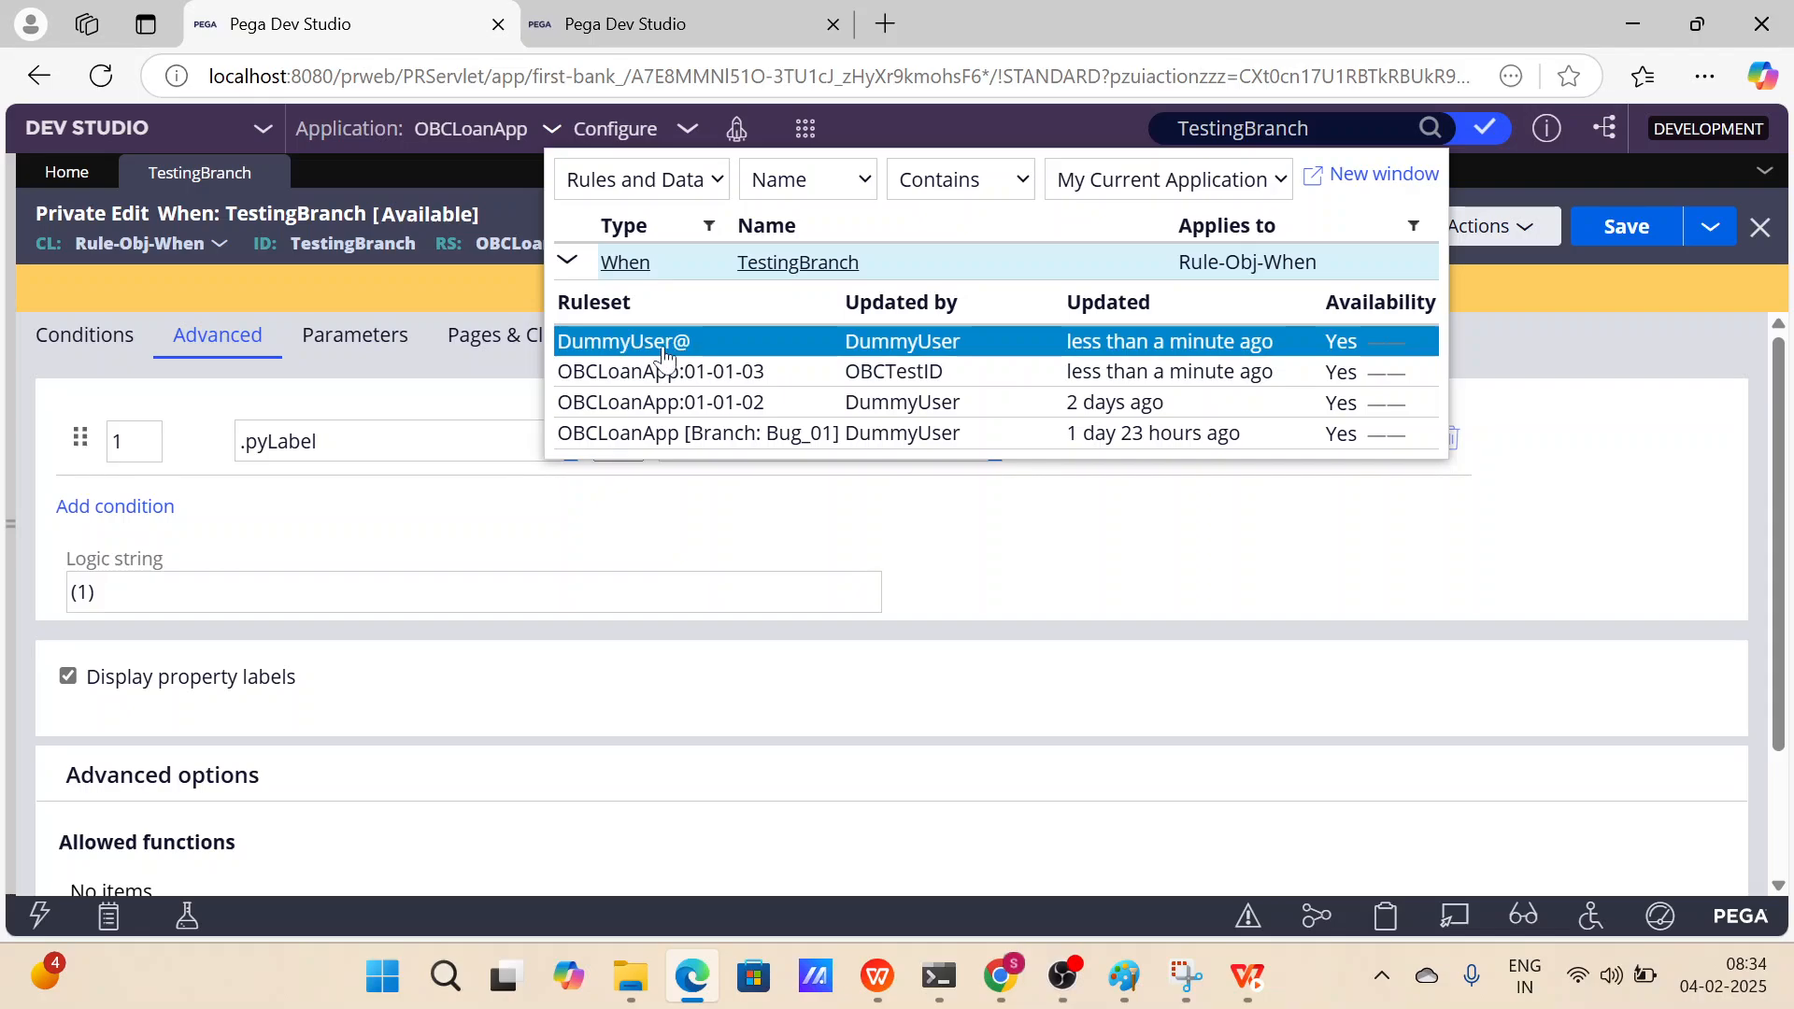
left_click(1596, 387)
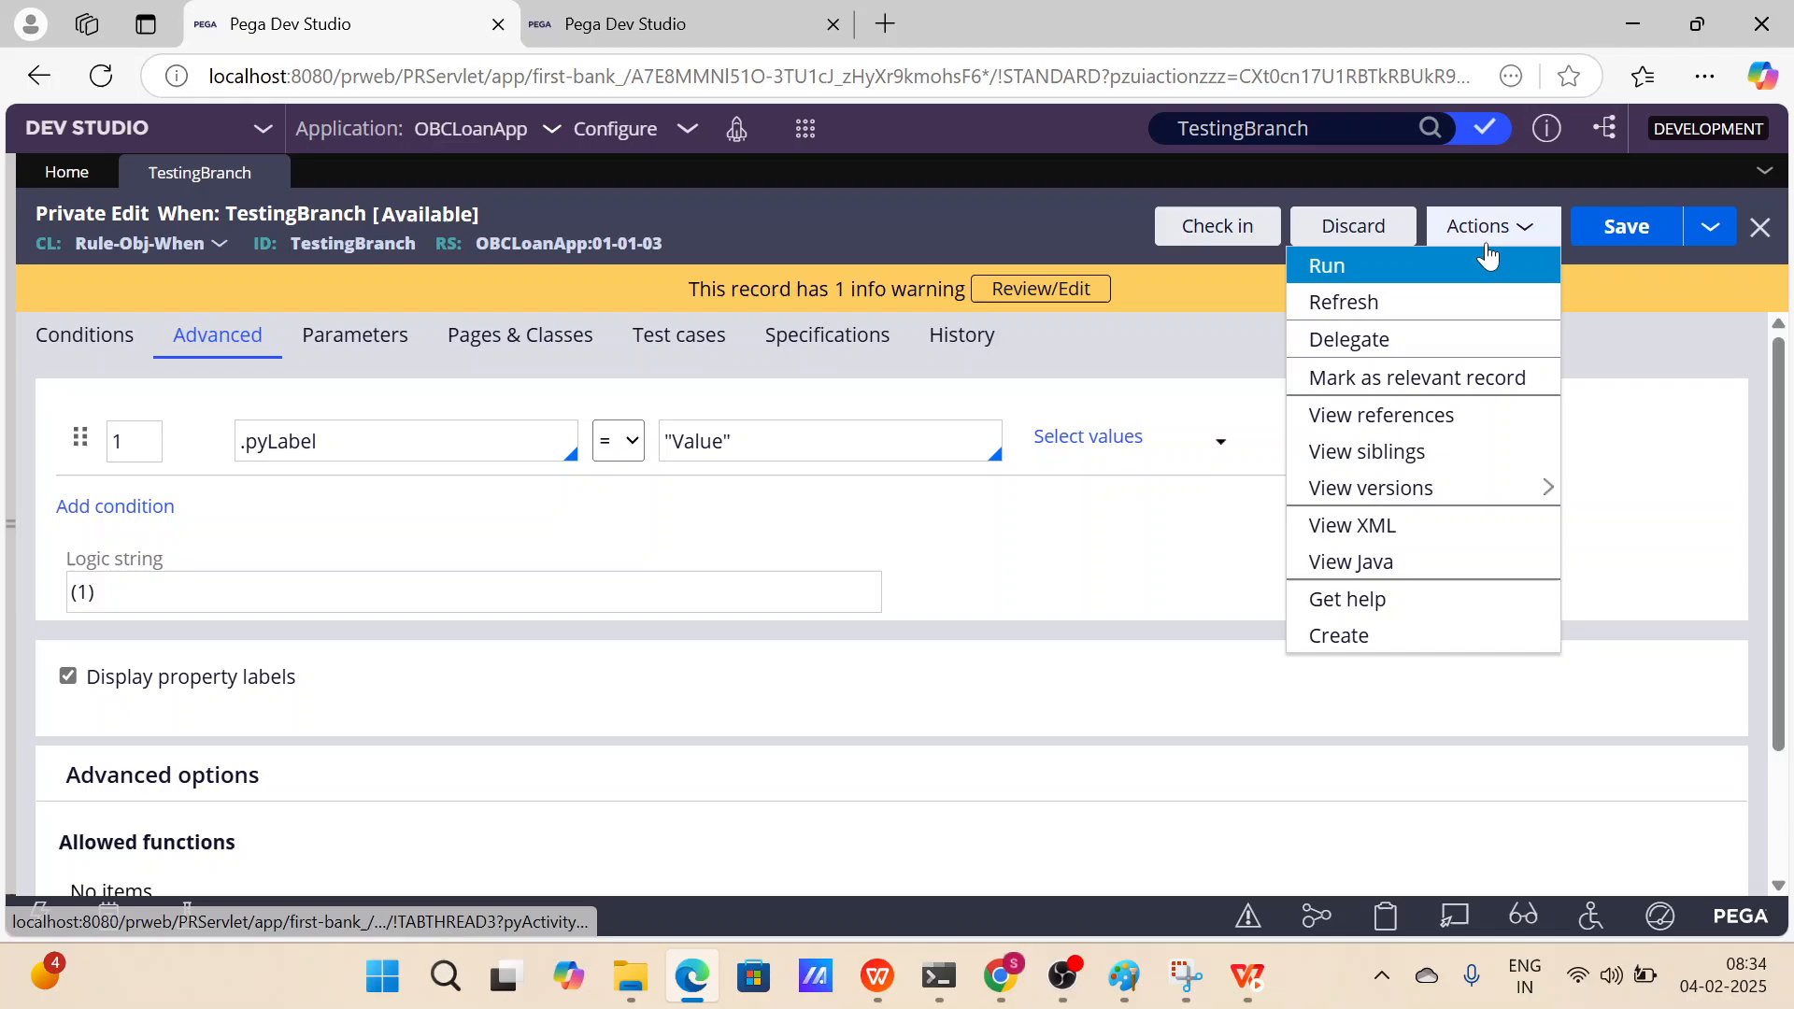
left_click(1416, 303)
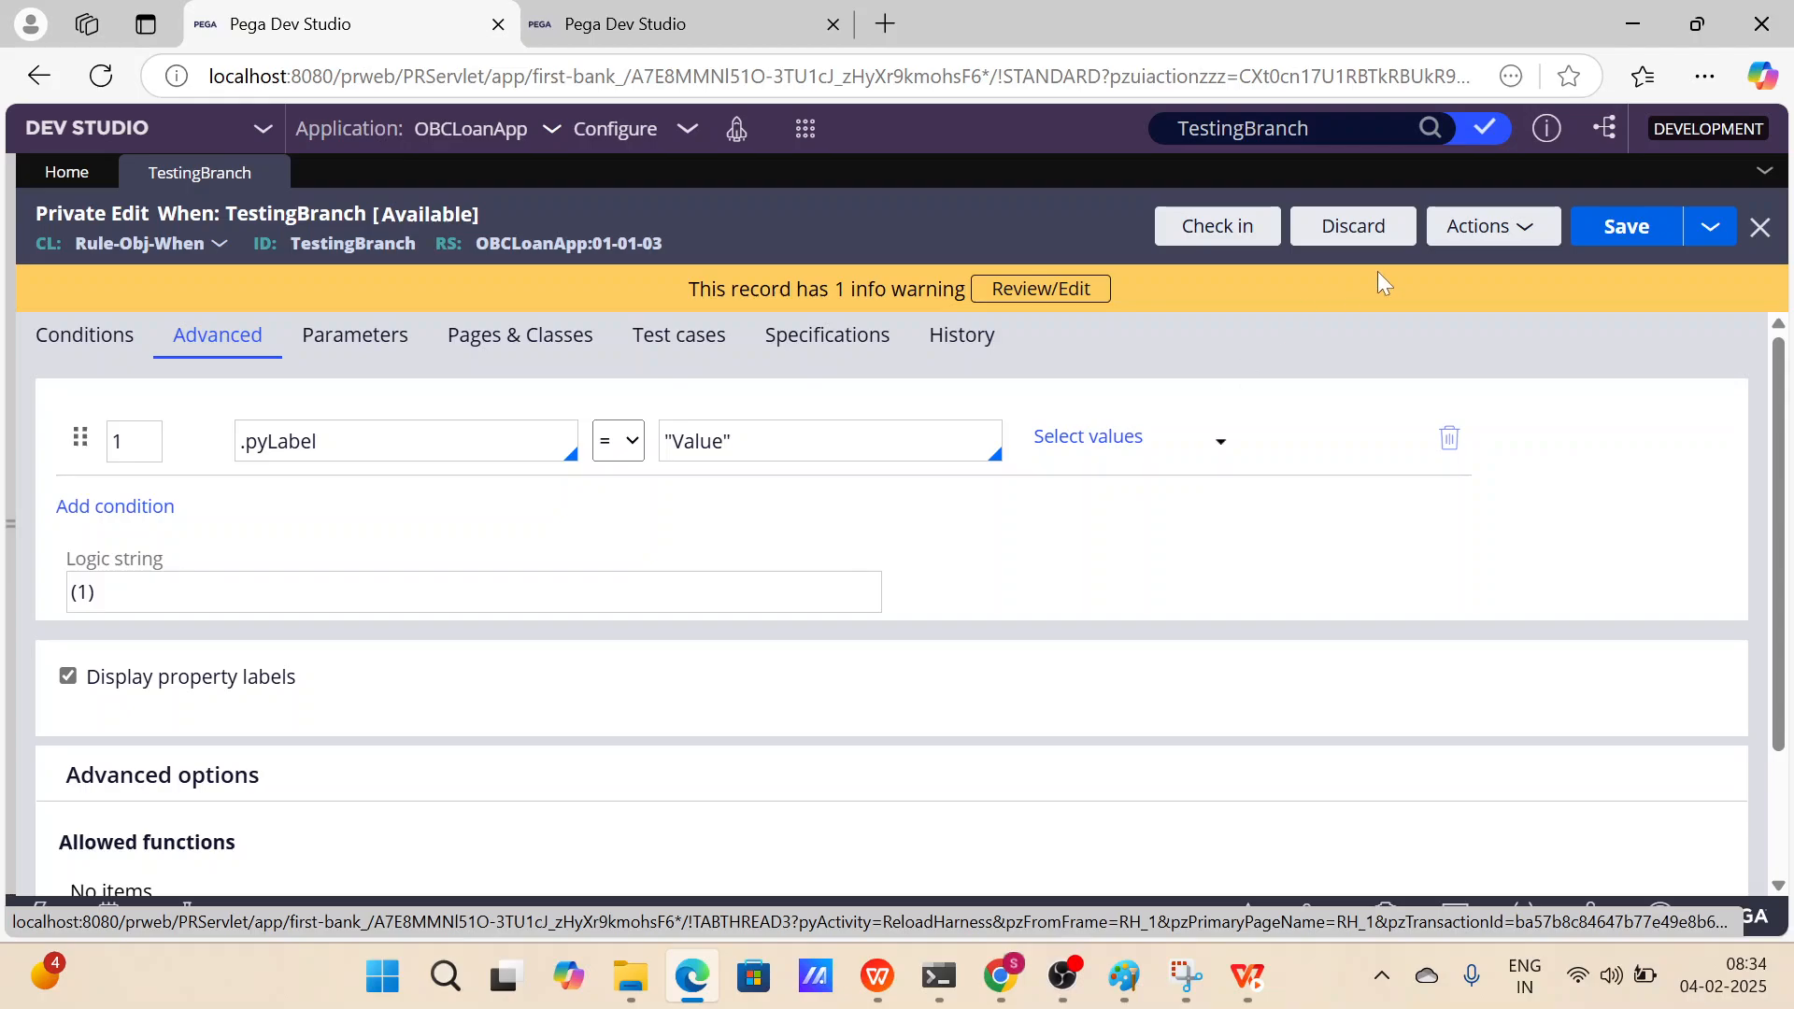
left_click(1430, 128)
left_click(567, 260)
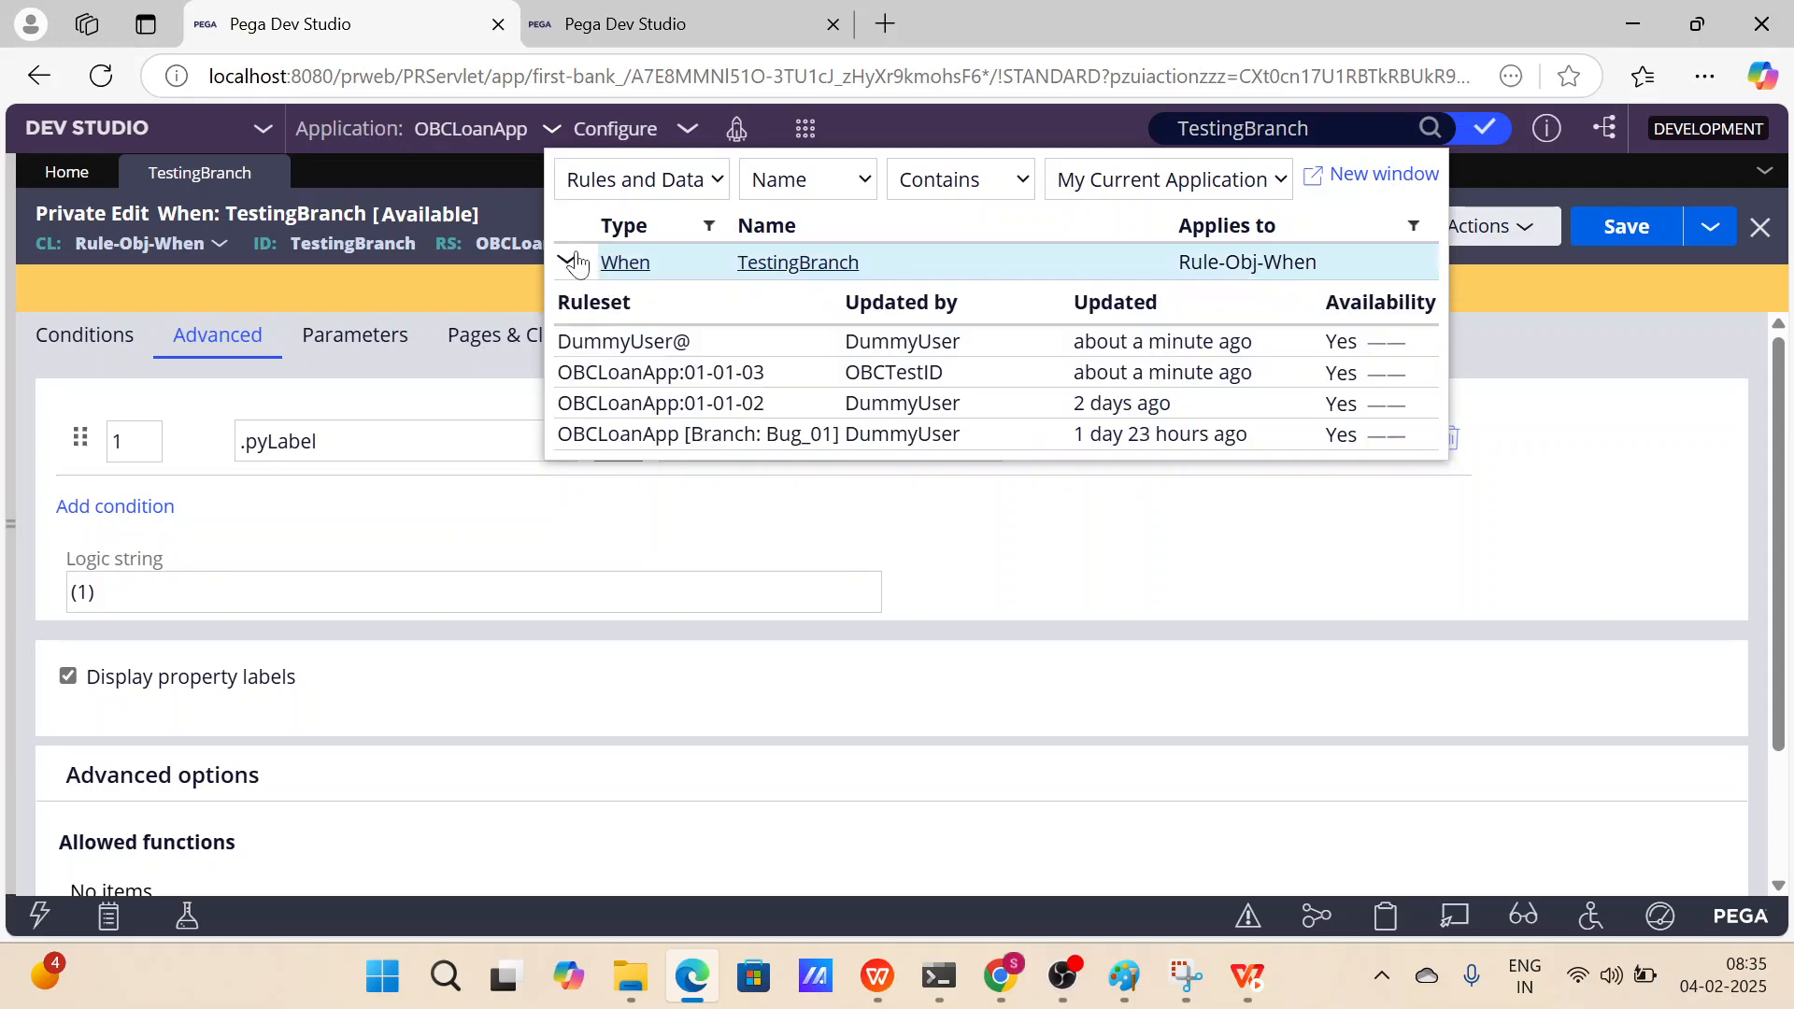
Open the OBCLoanApp:01-01-03 version of TestingBranch and compare its pyLabel value and ruleset with the private edit.
left_click(747, 373)
left_click(217, 335)
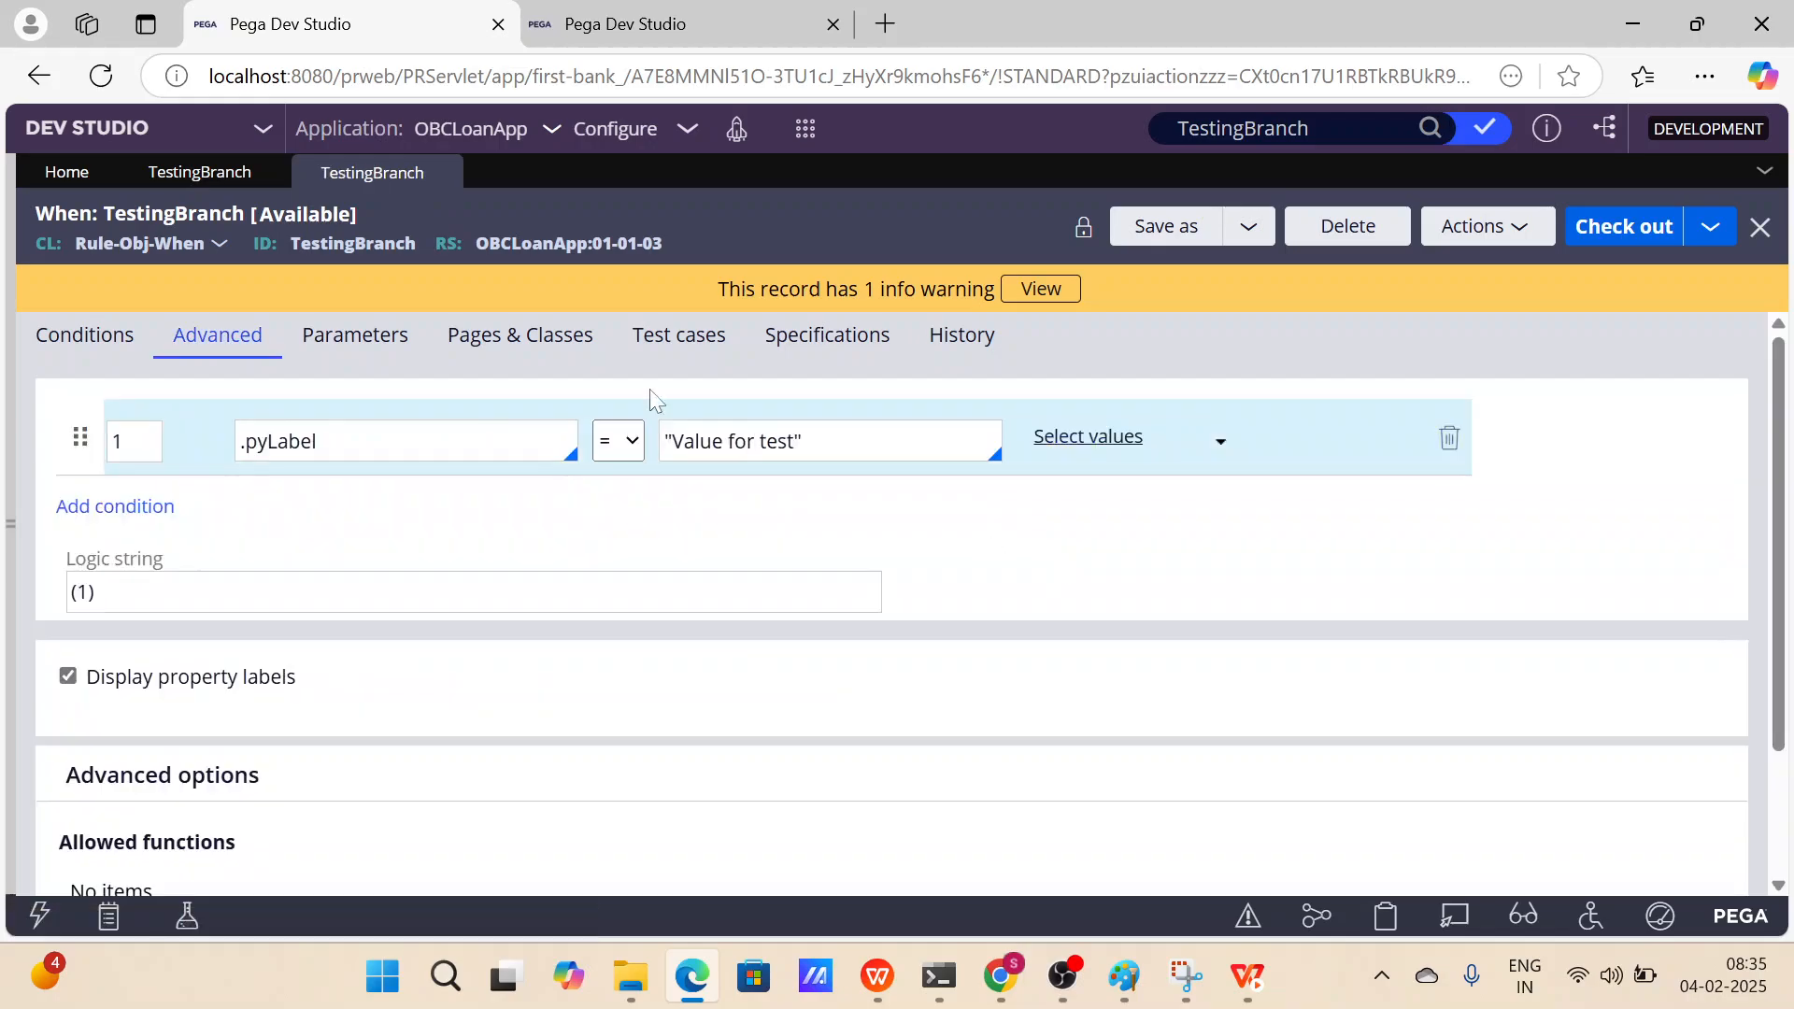
left_click(196, 174)
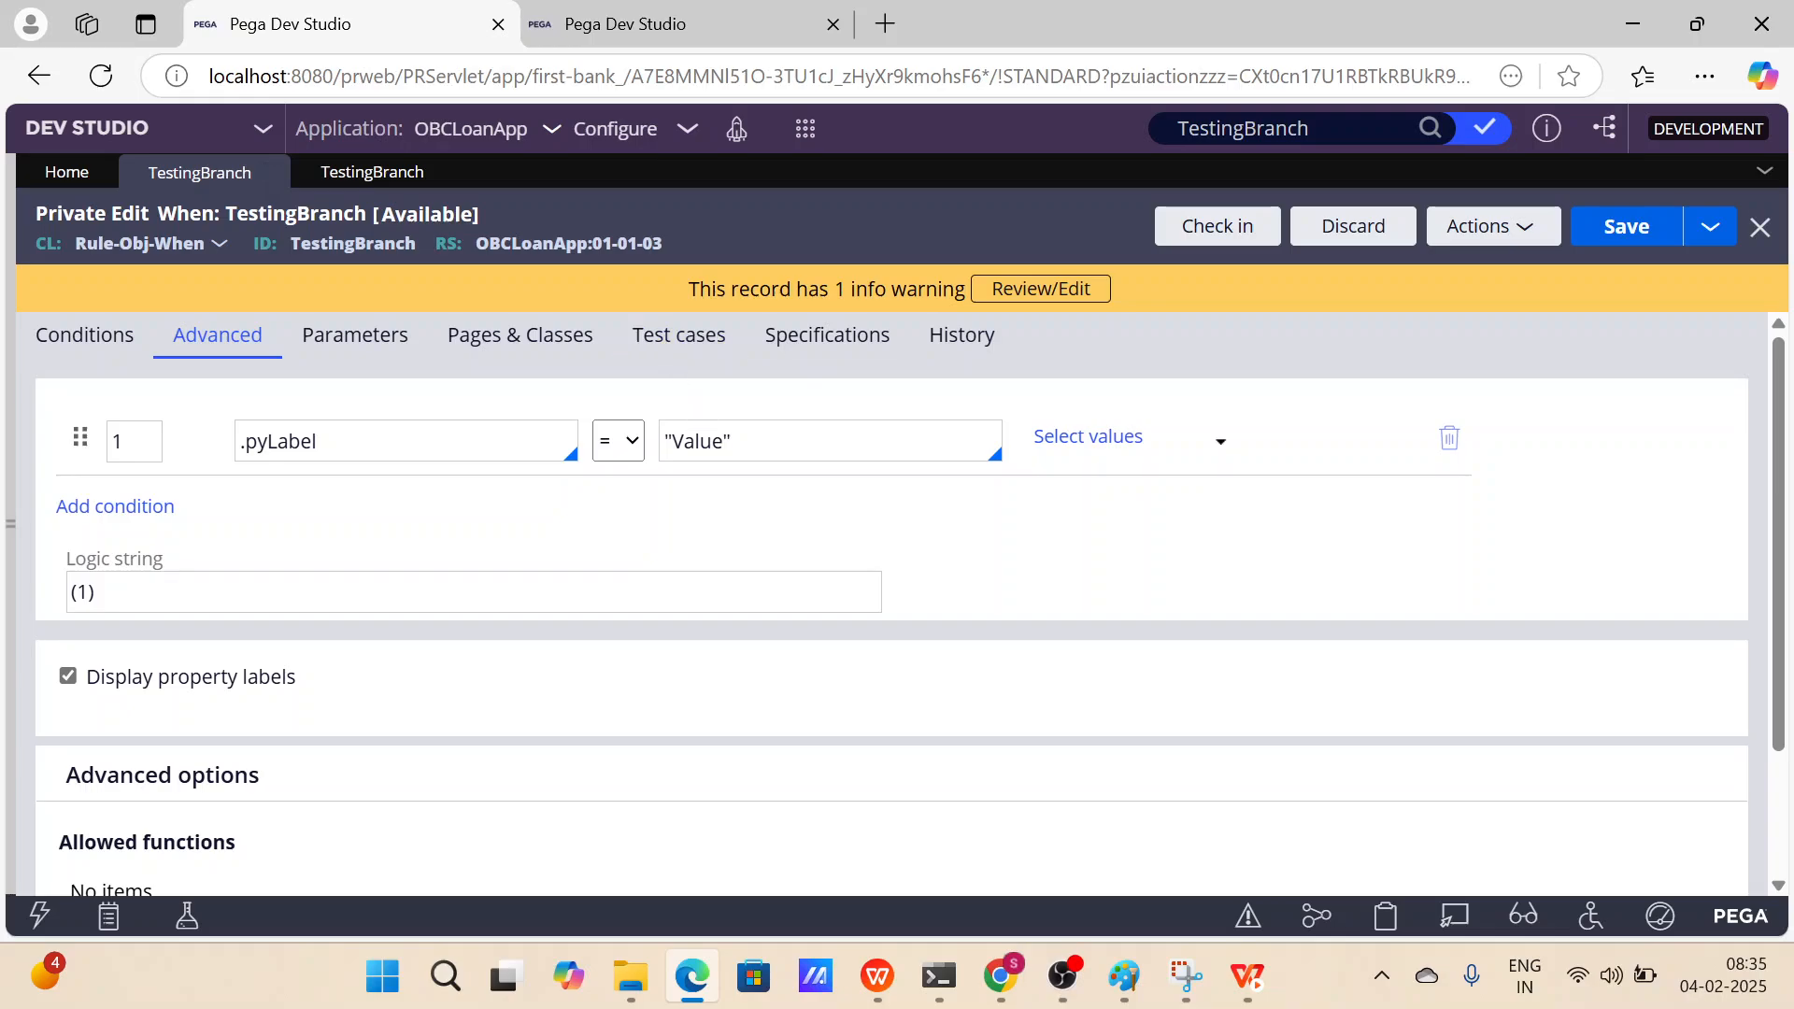
double_click(699, 441)
left_click(885, 541)
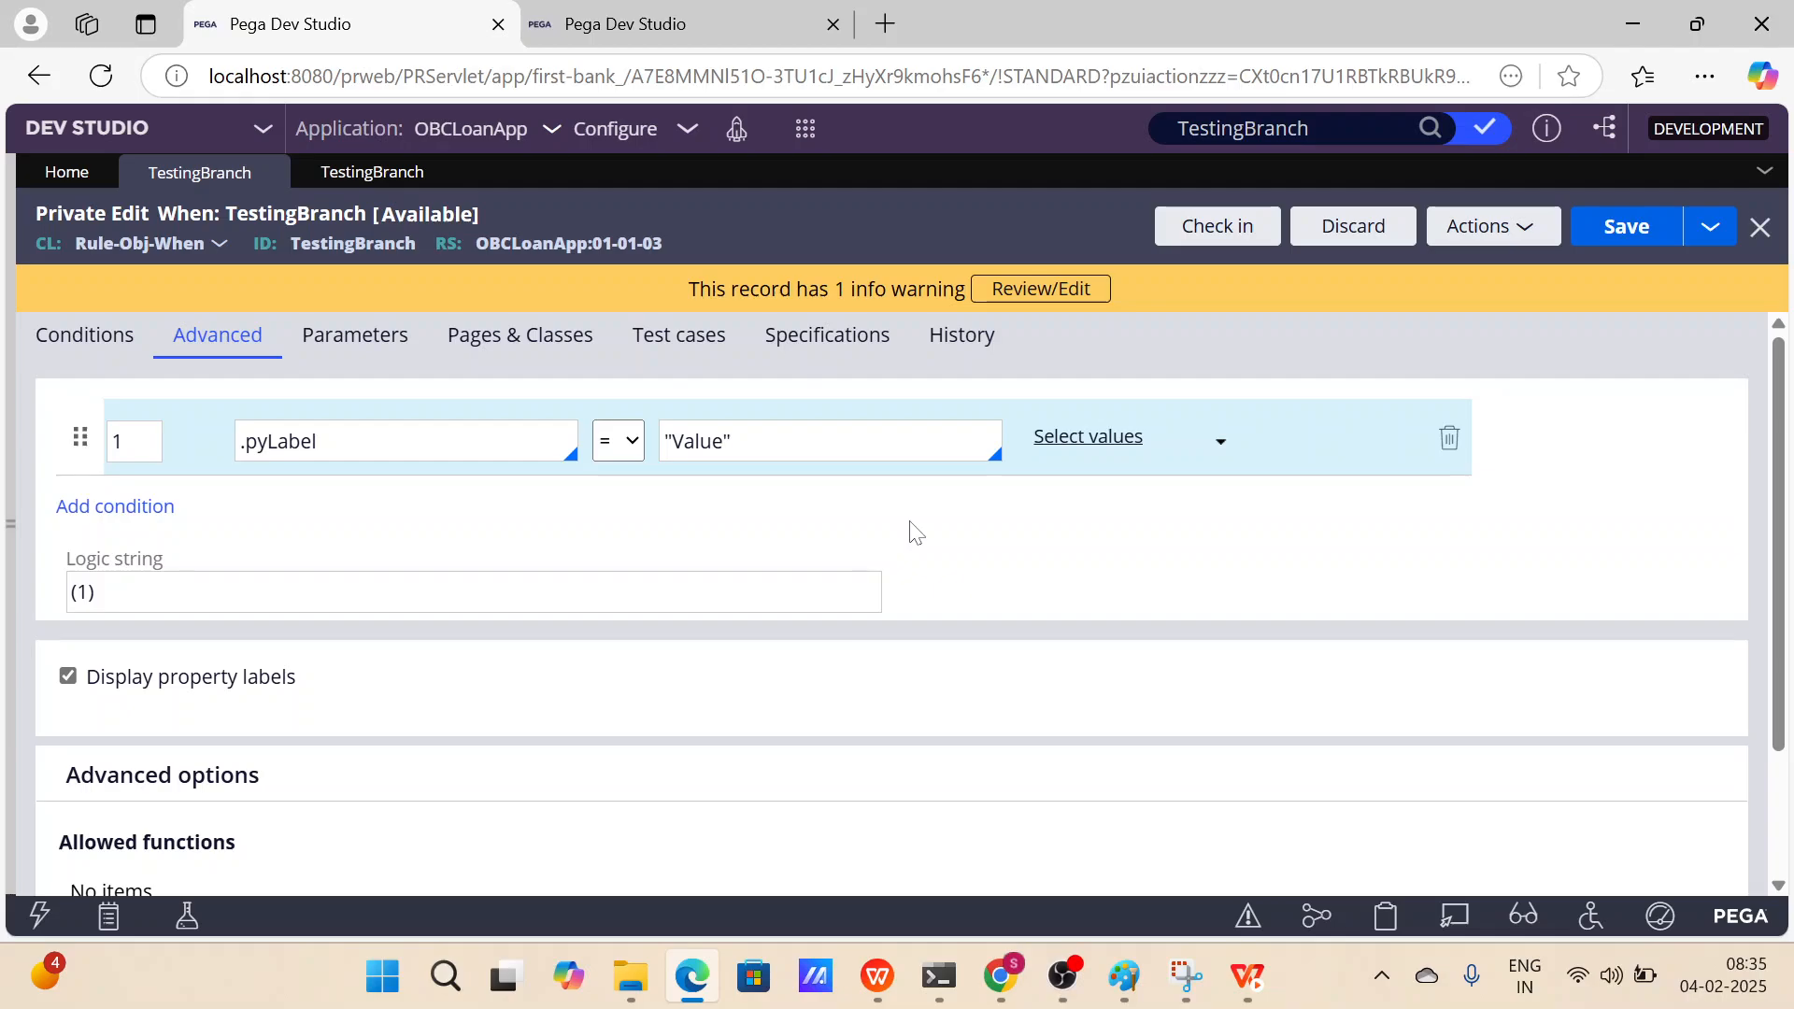
left_click(371, 171)
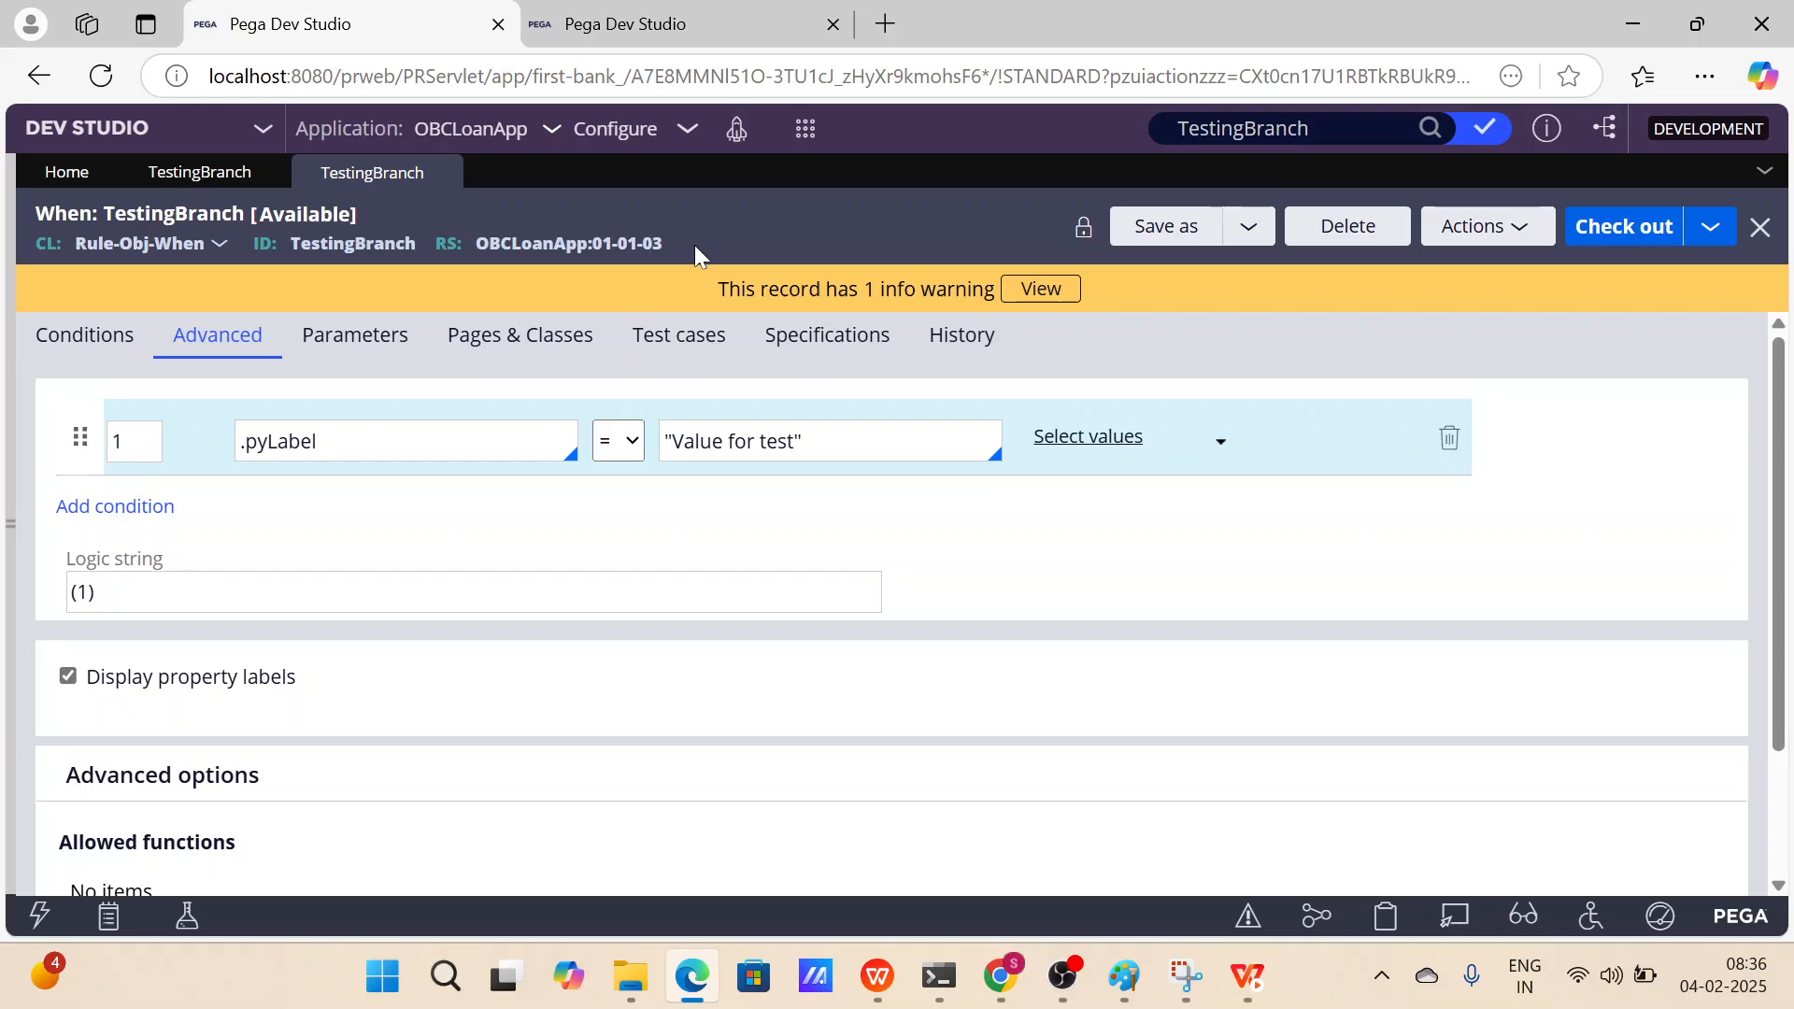
left_click_drag(693, 245, 476, 236)
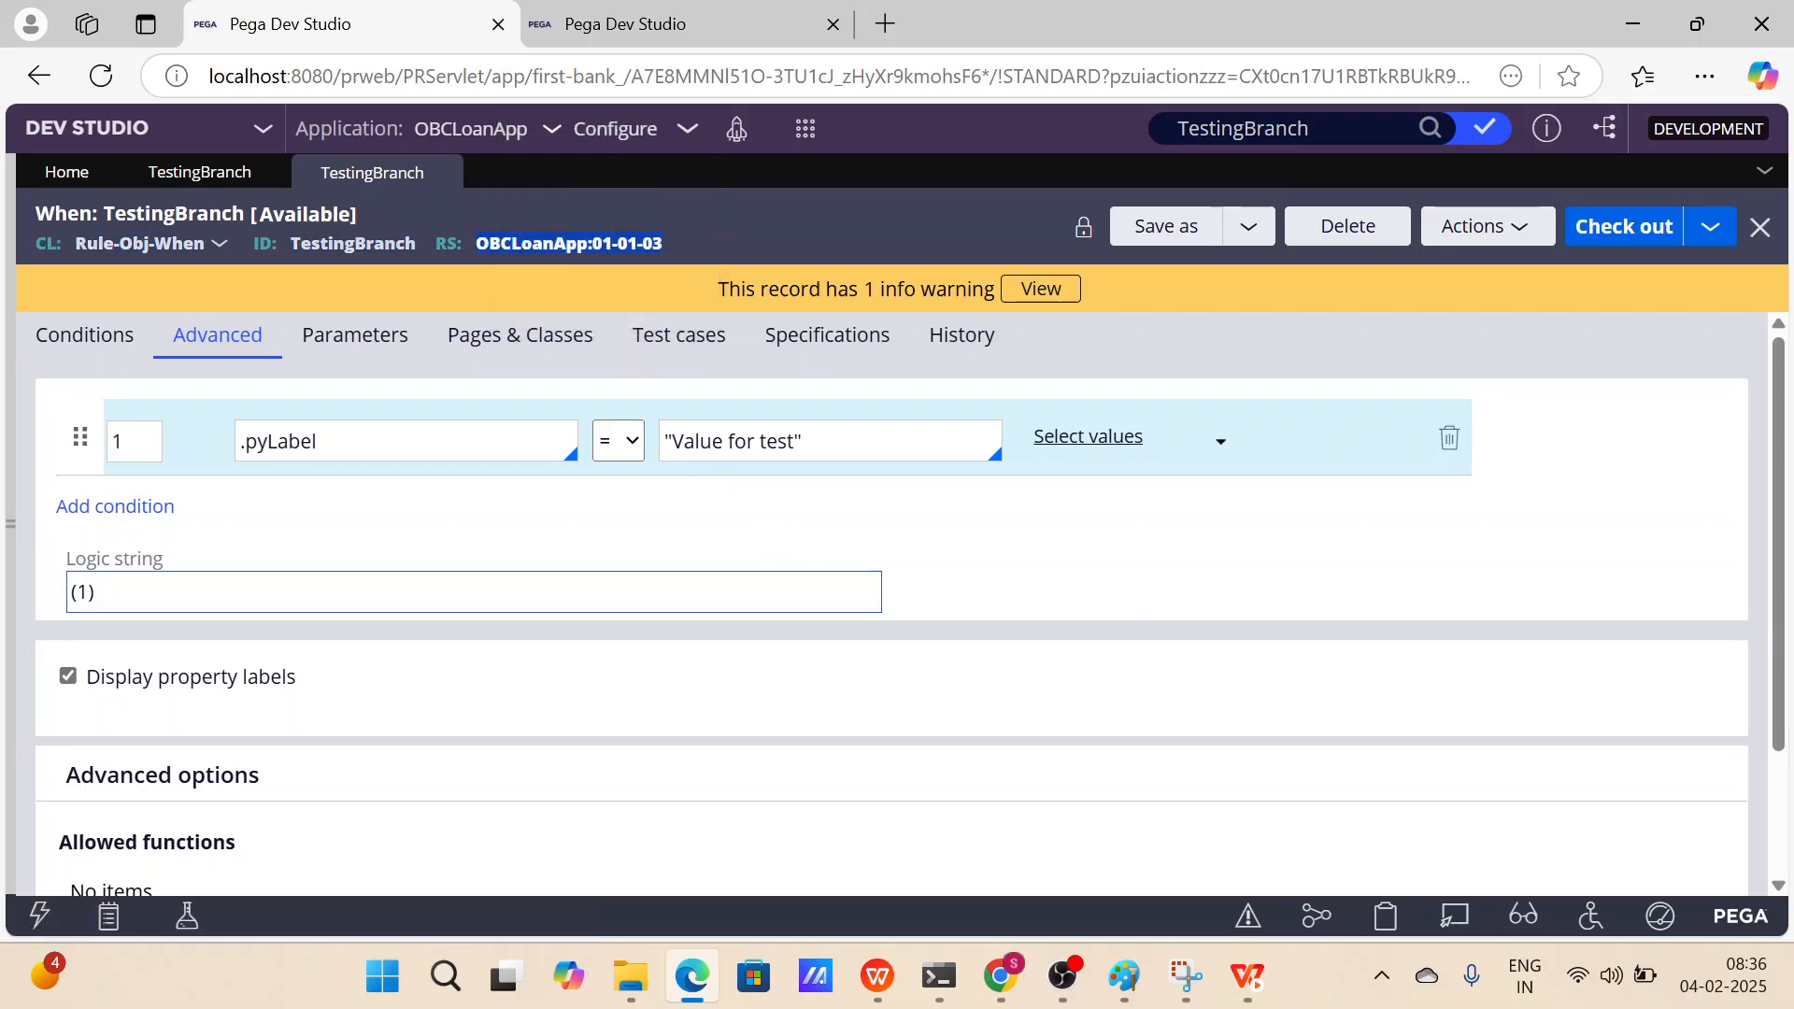
left_click(968, 560)
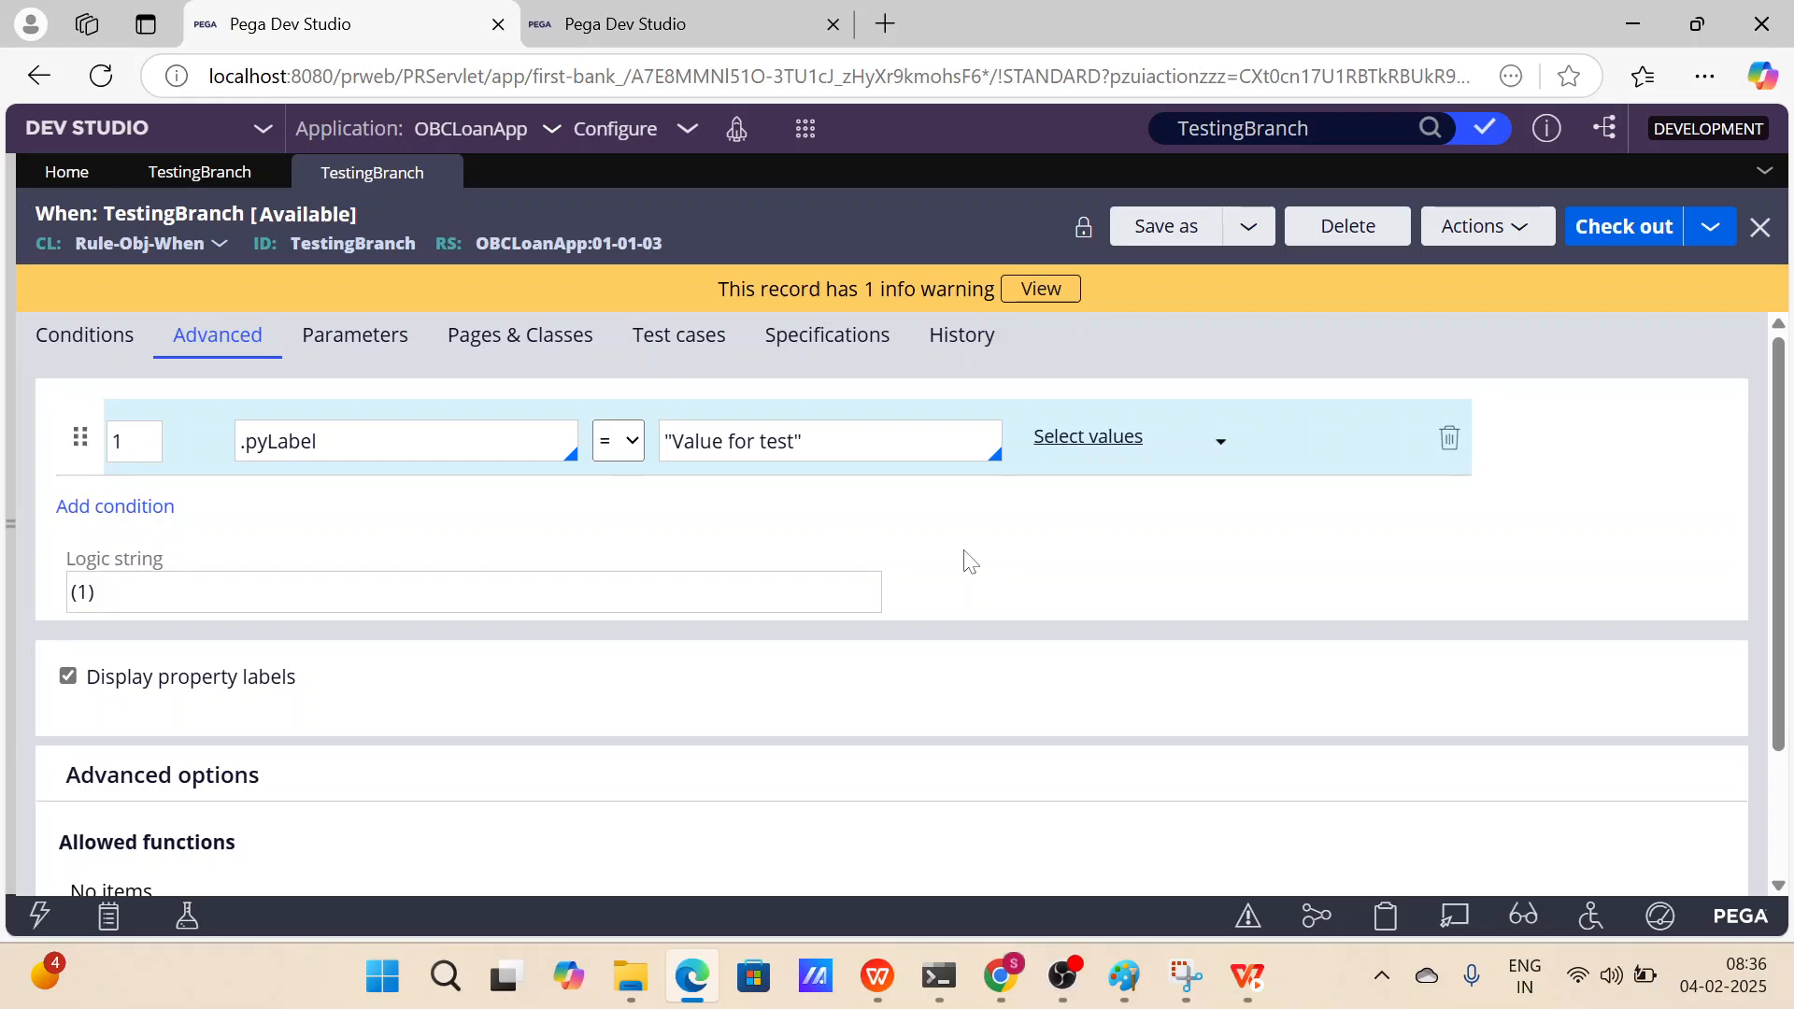
Discard the private edit of TestingBranch.
left_click(182, 172)
left_click(1377, 239)
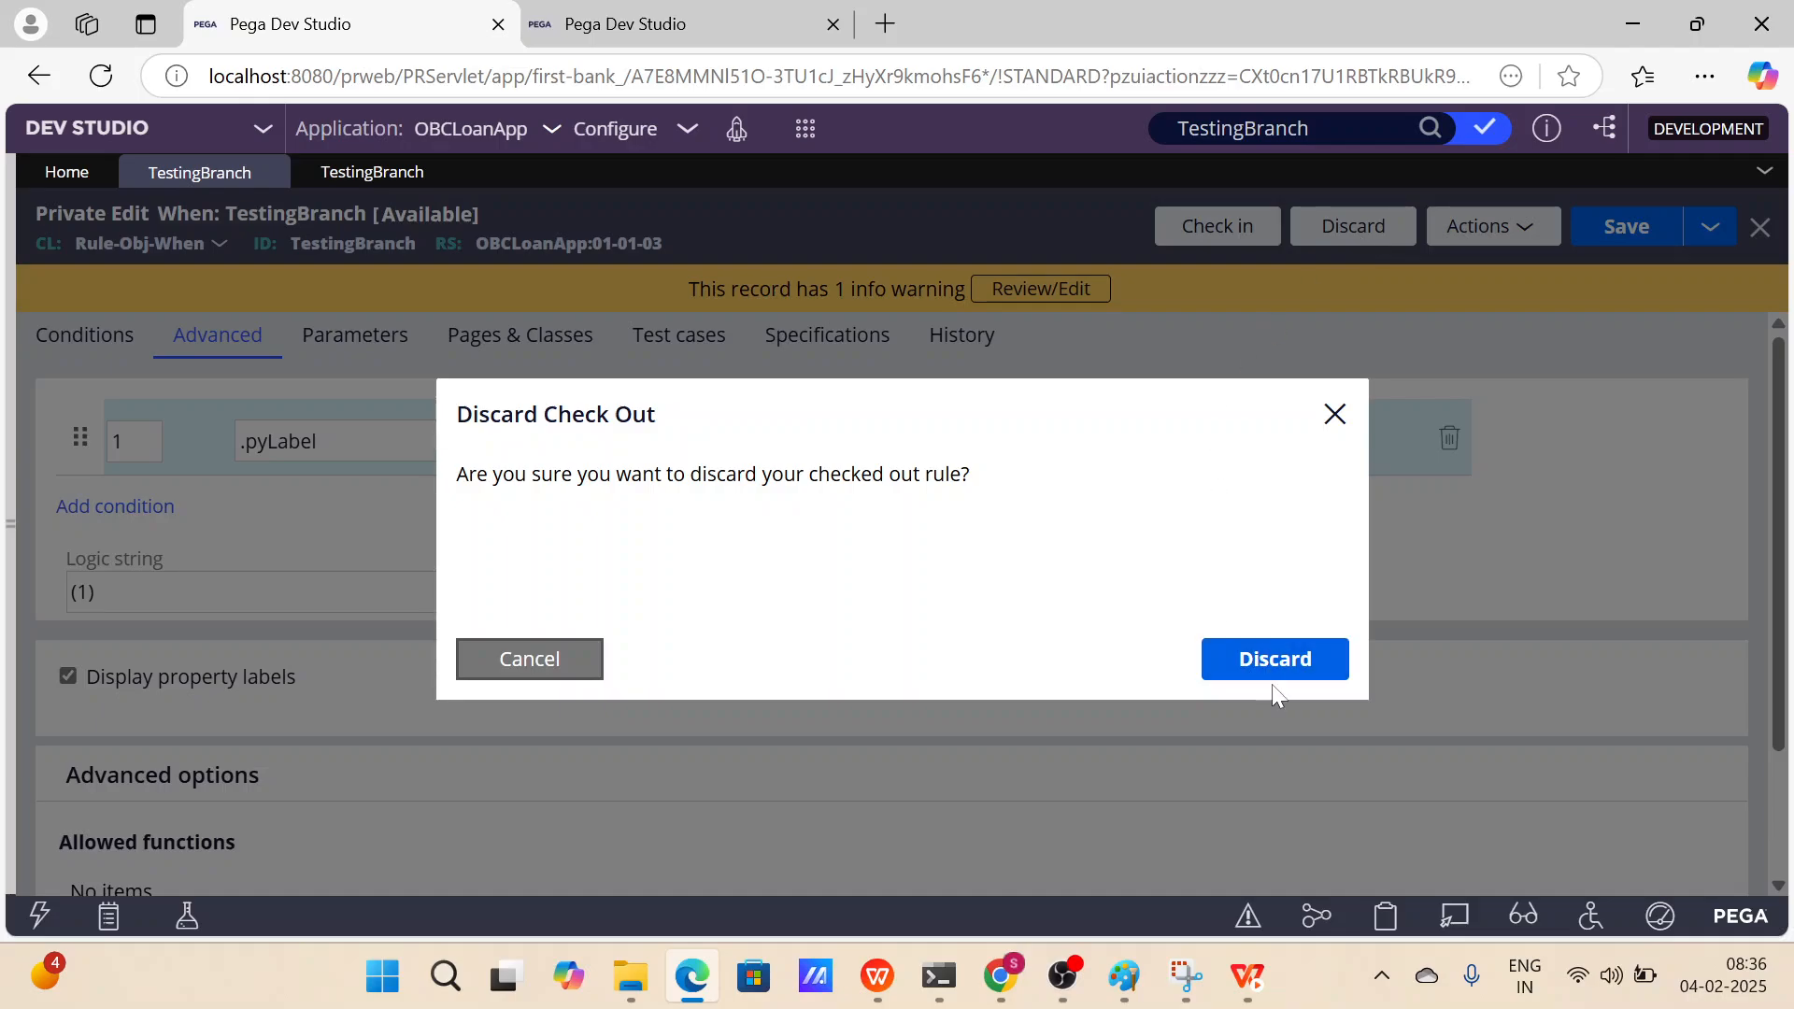
left_click(1294, 664)
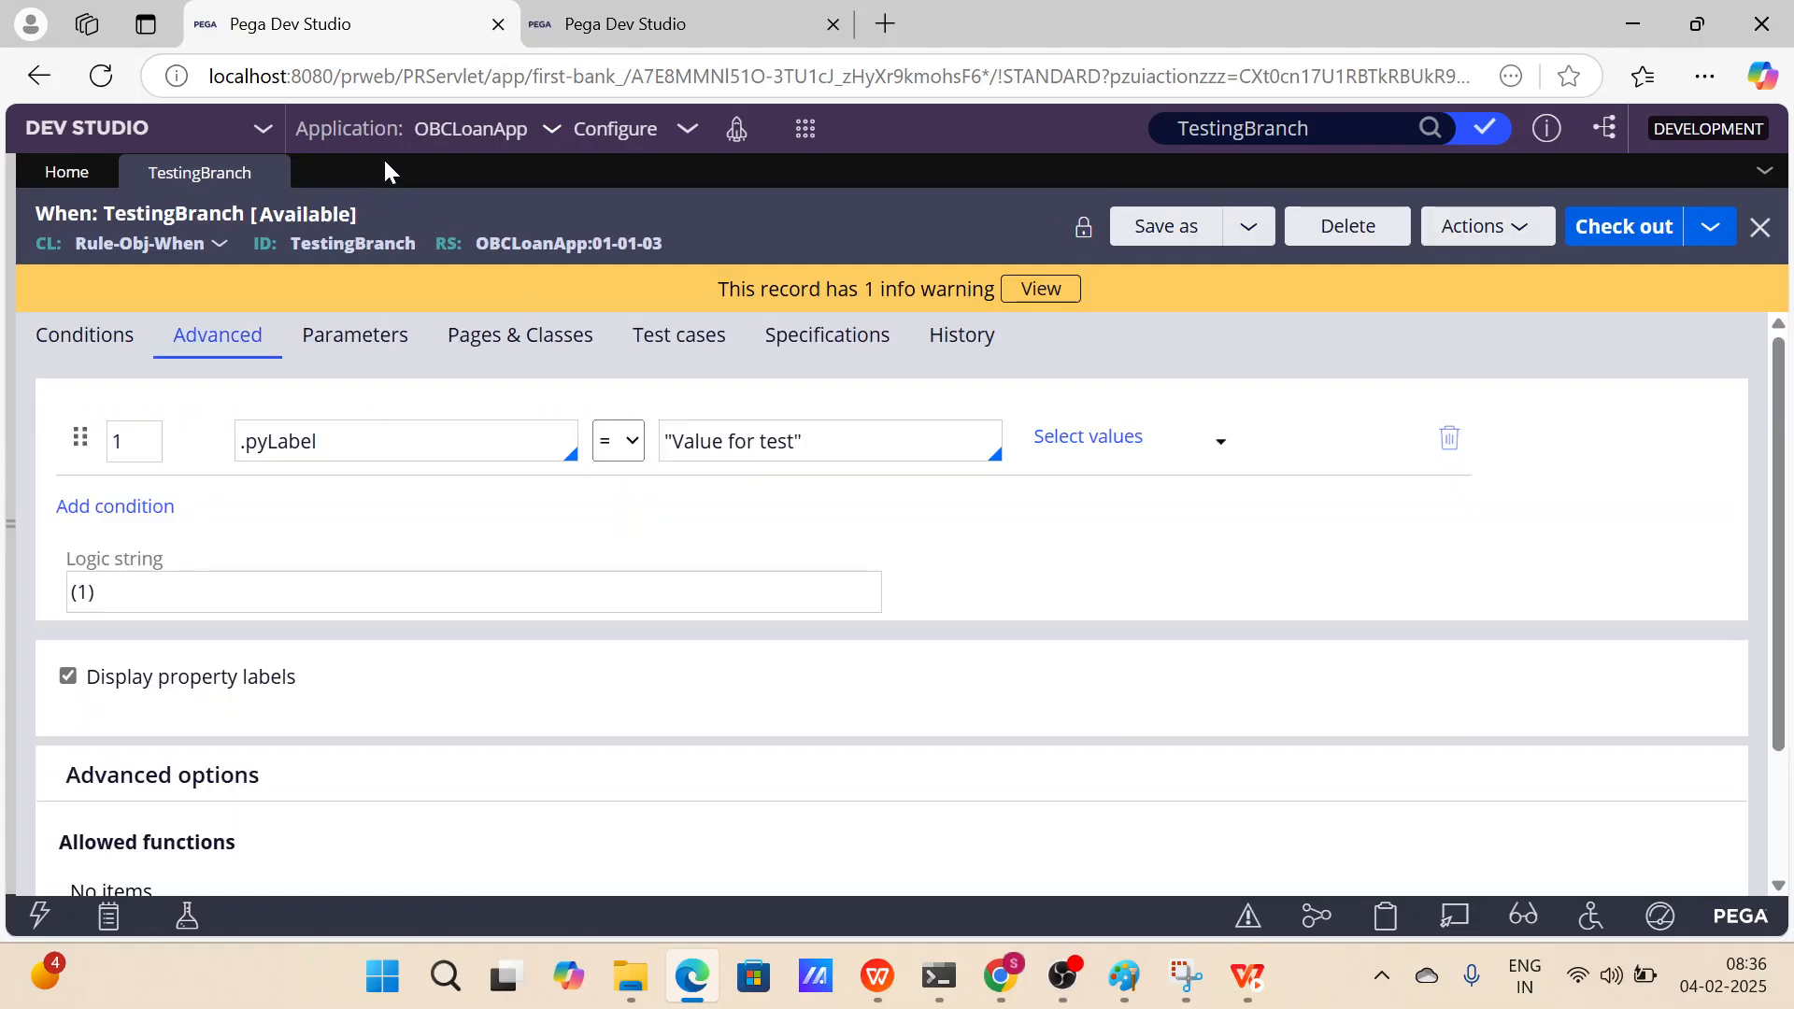
Open the rule's history details and review the save and check-in memos, then close the history window.
left_click_drag(801, 441, 671, 441)
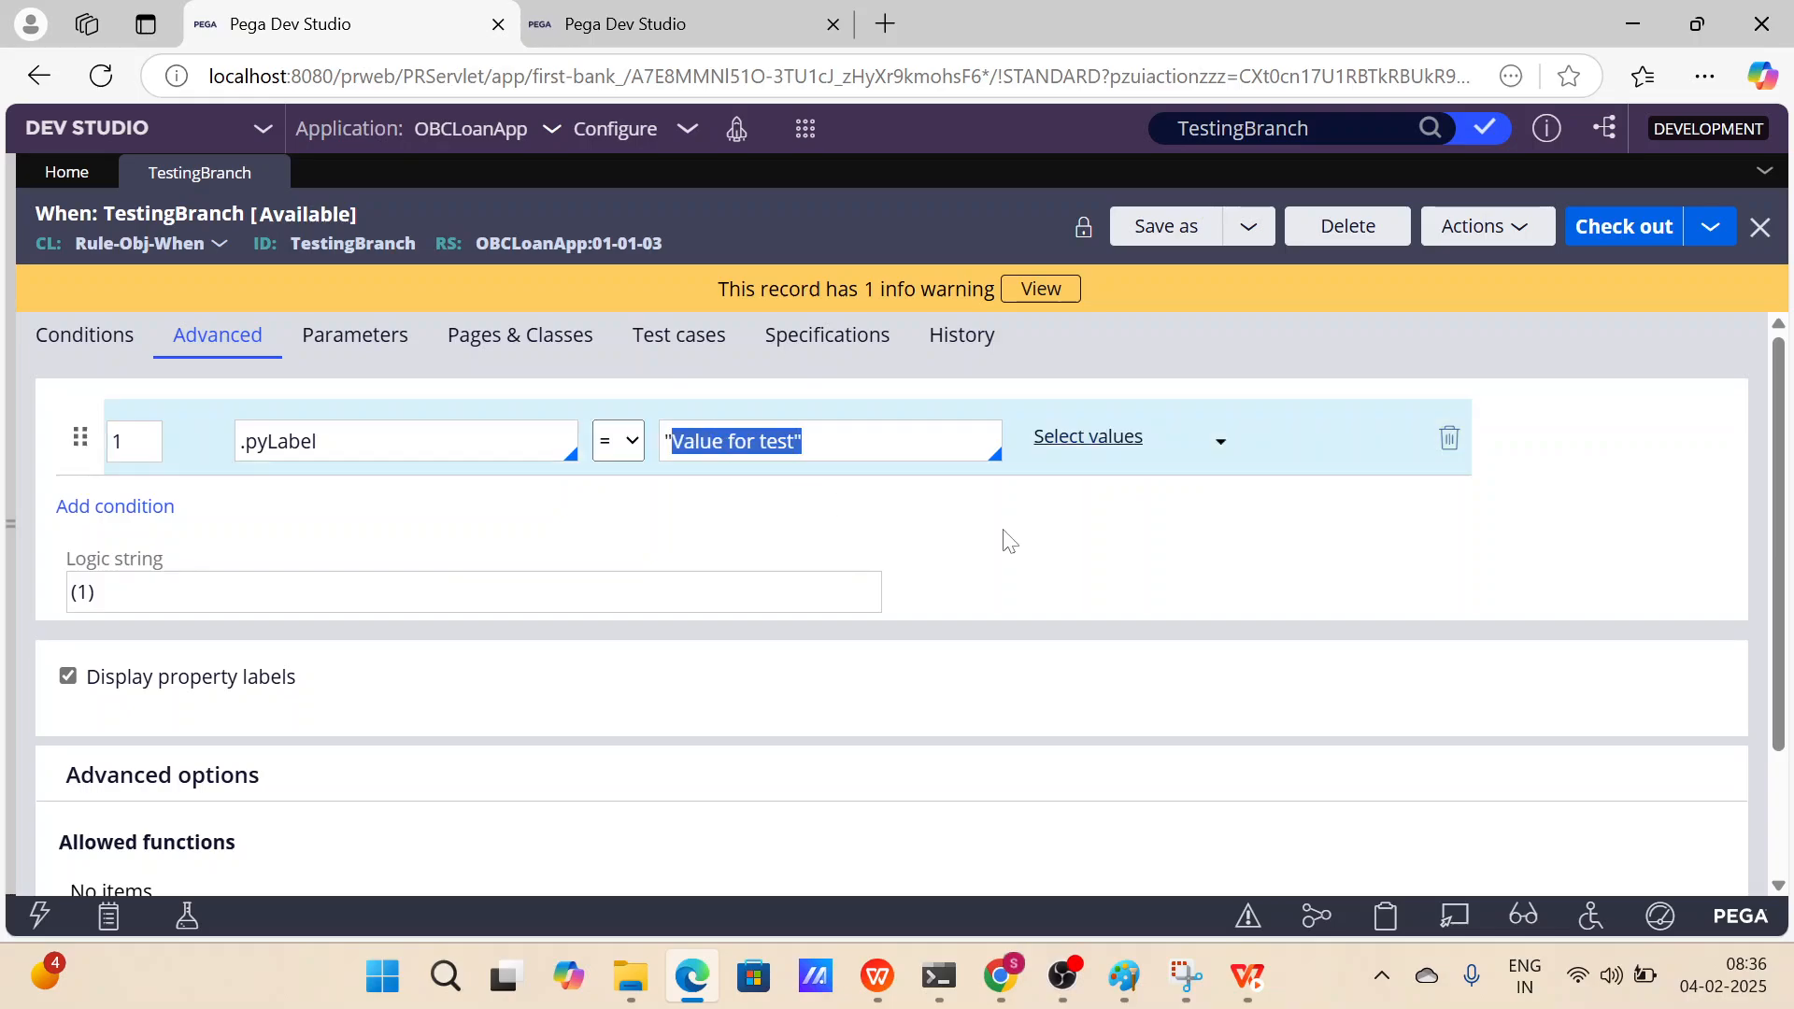
left_click(1007, 540)
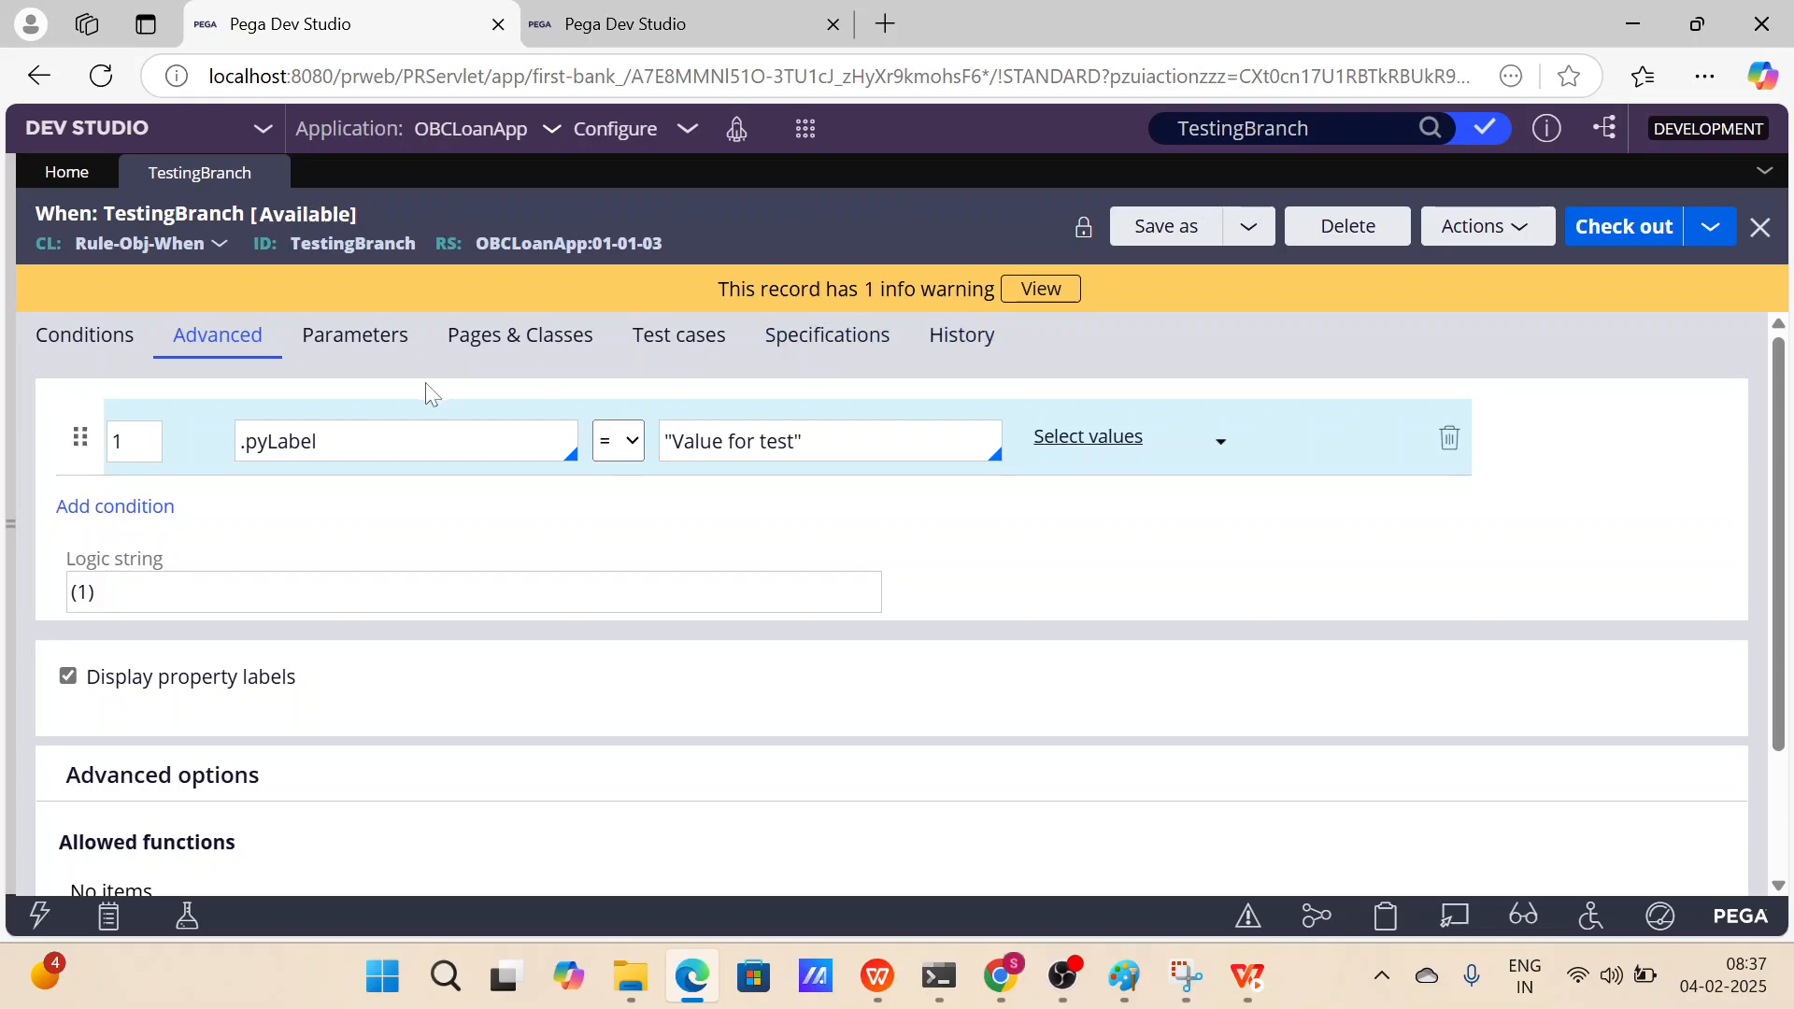
left_click(962, 338)
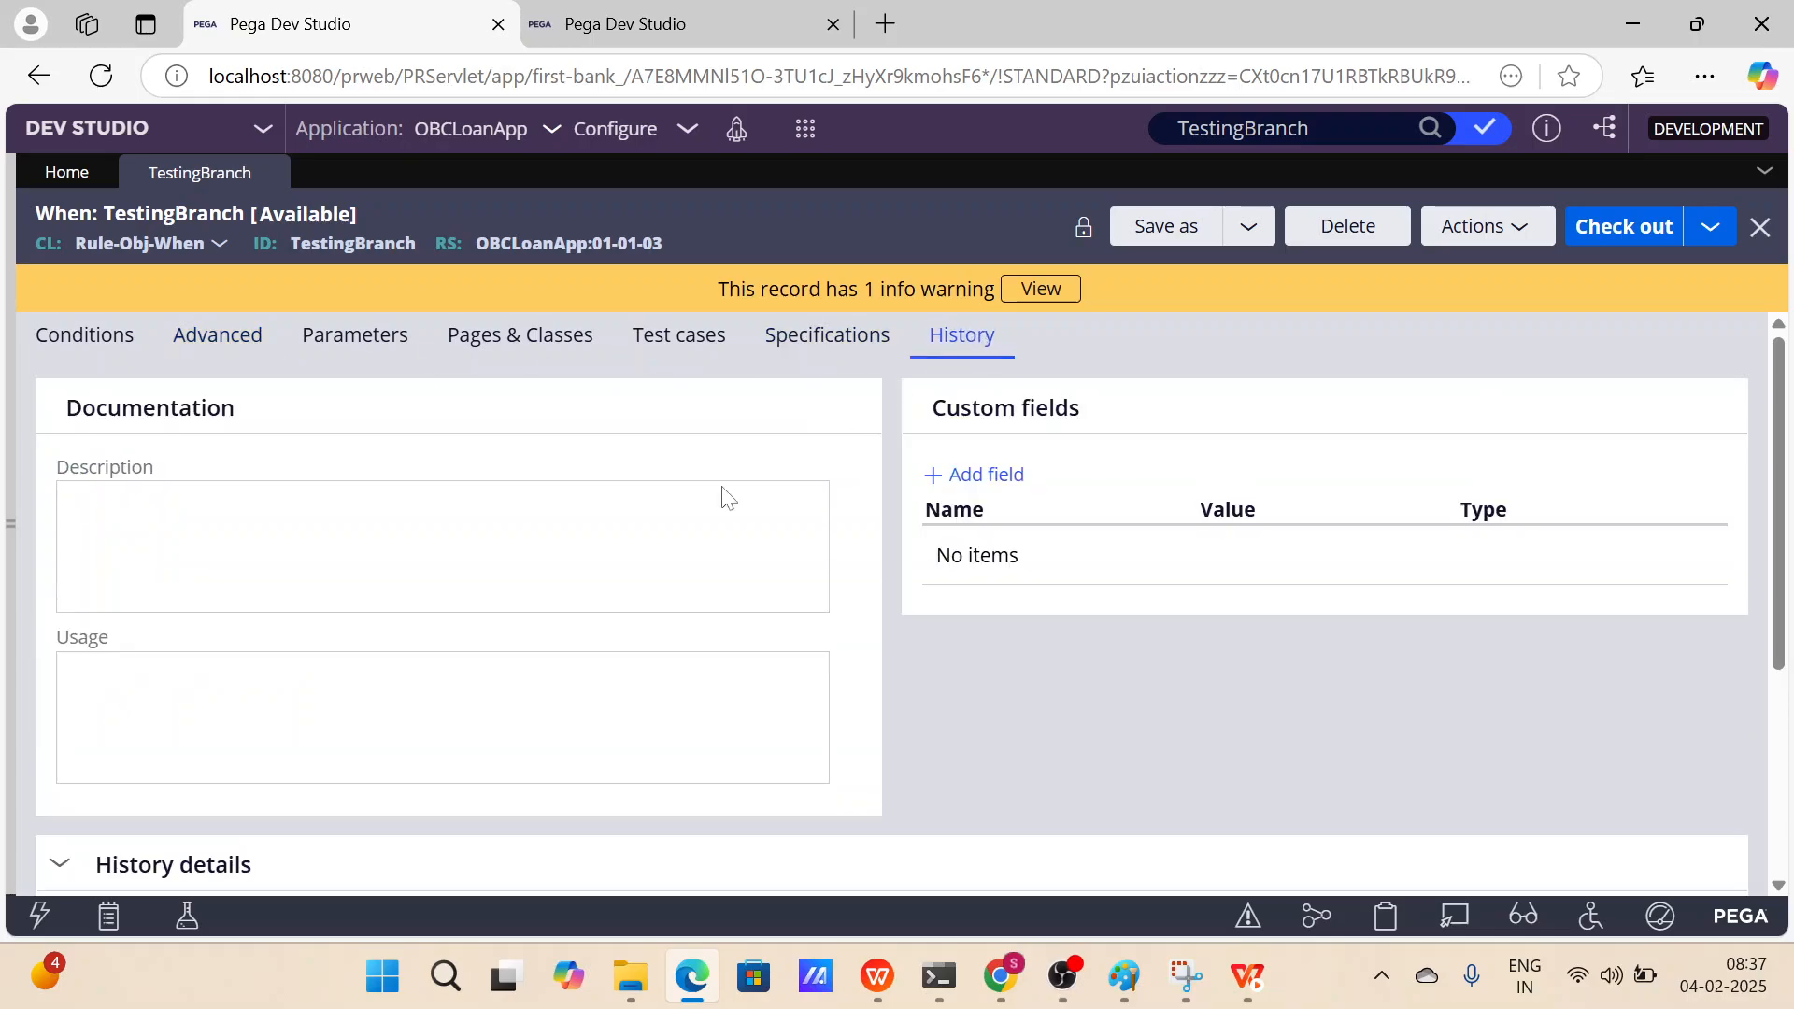
scroll(729, 500, "down", 5)
left_click(149, 850)
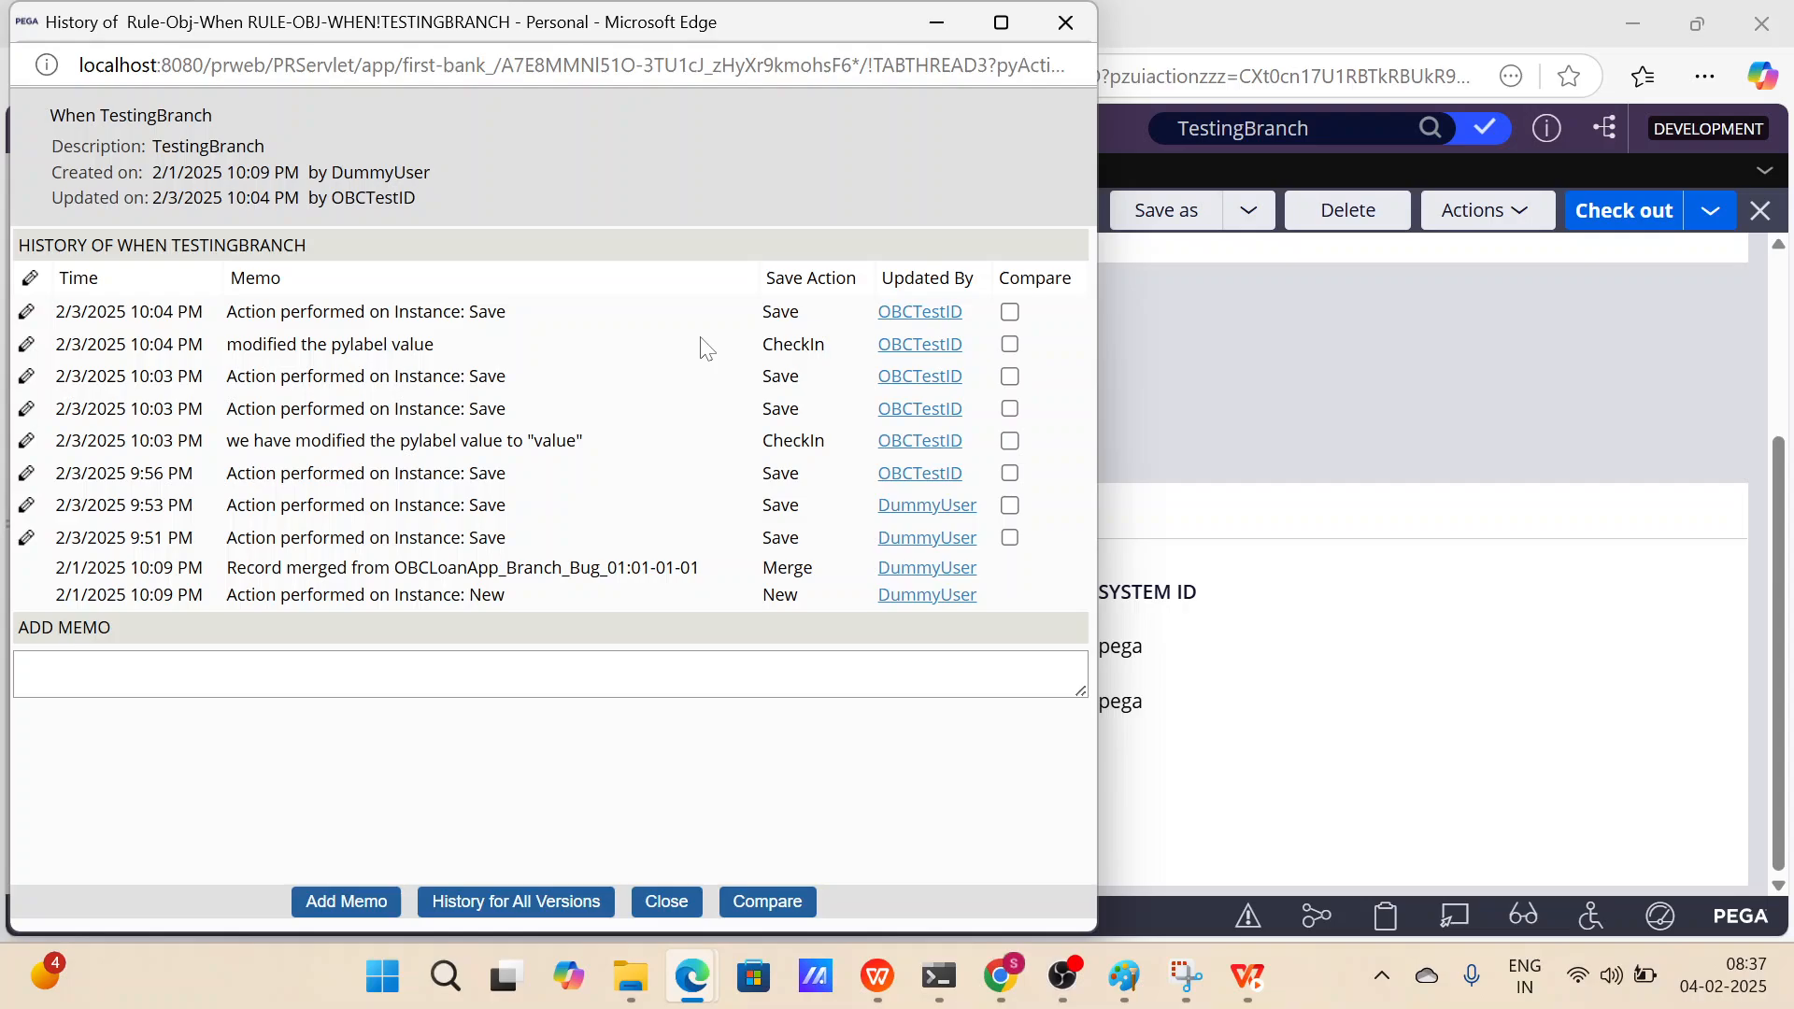
left_click_drag(436, 345, 232, 348)
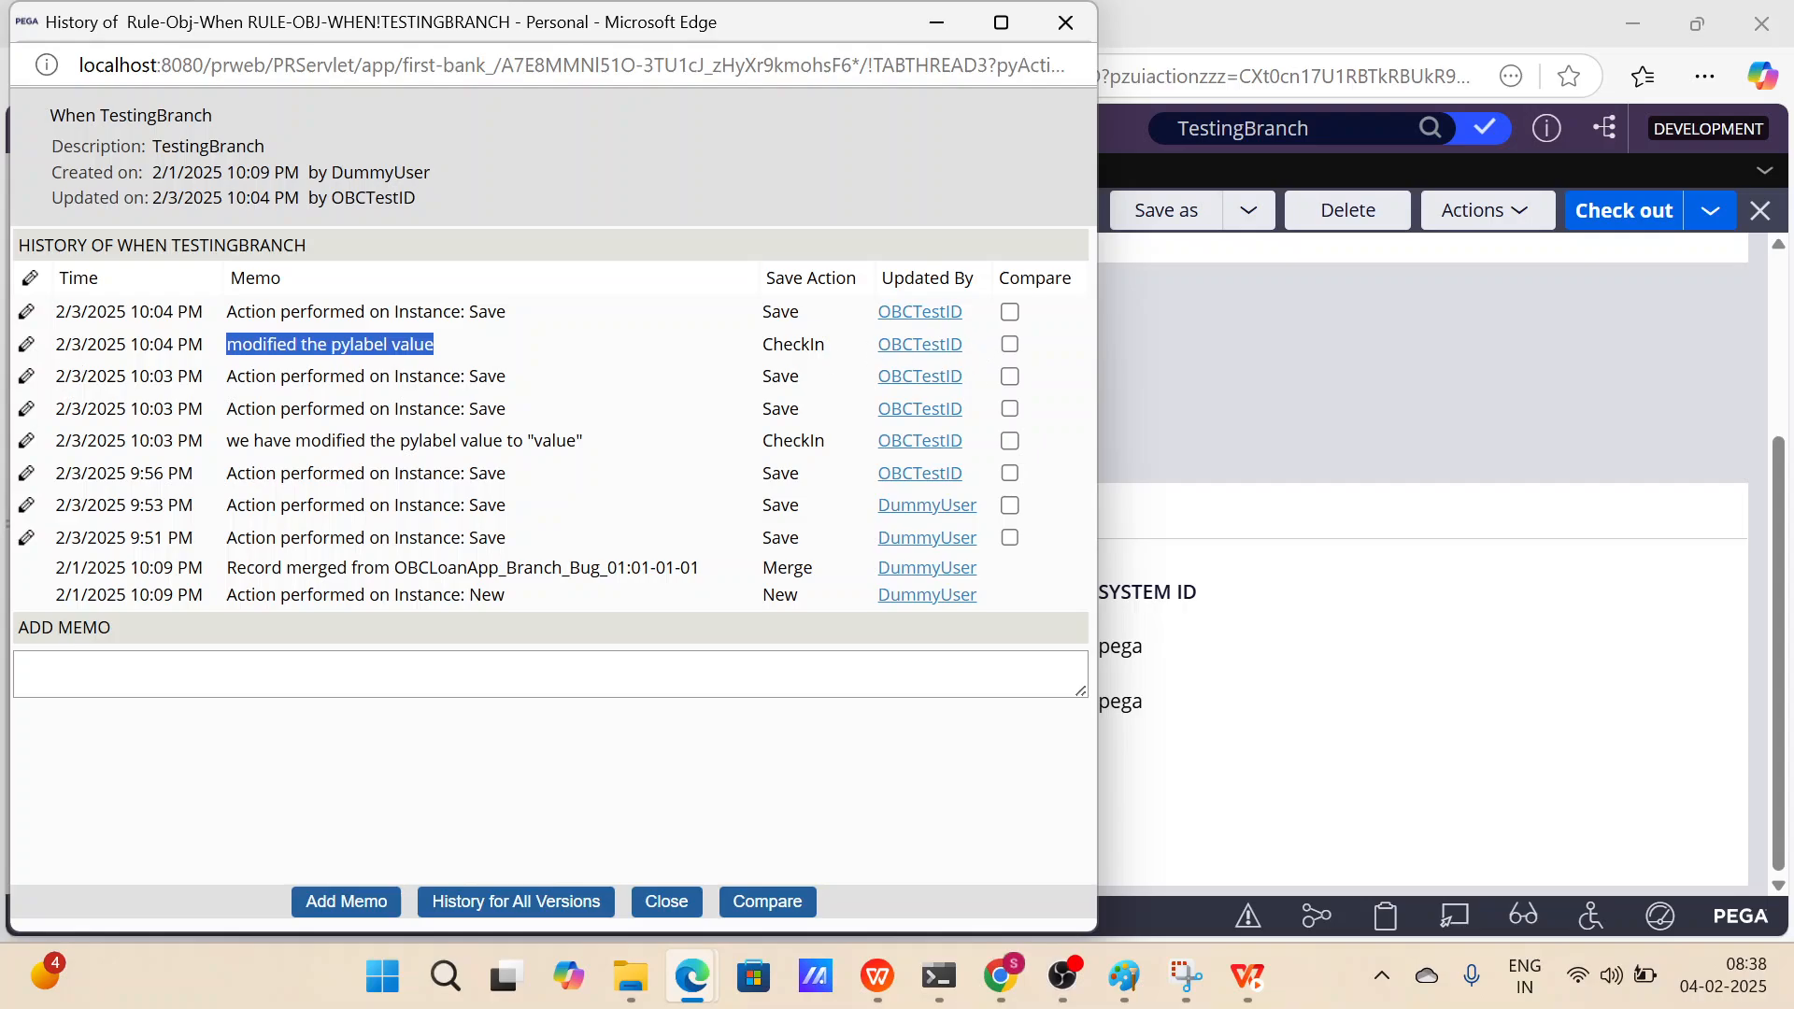
left_click_drag(209, 345, 50, 345)
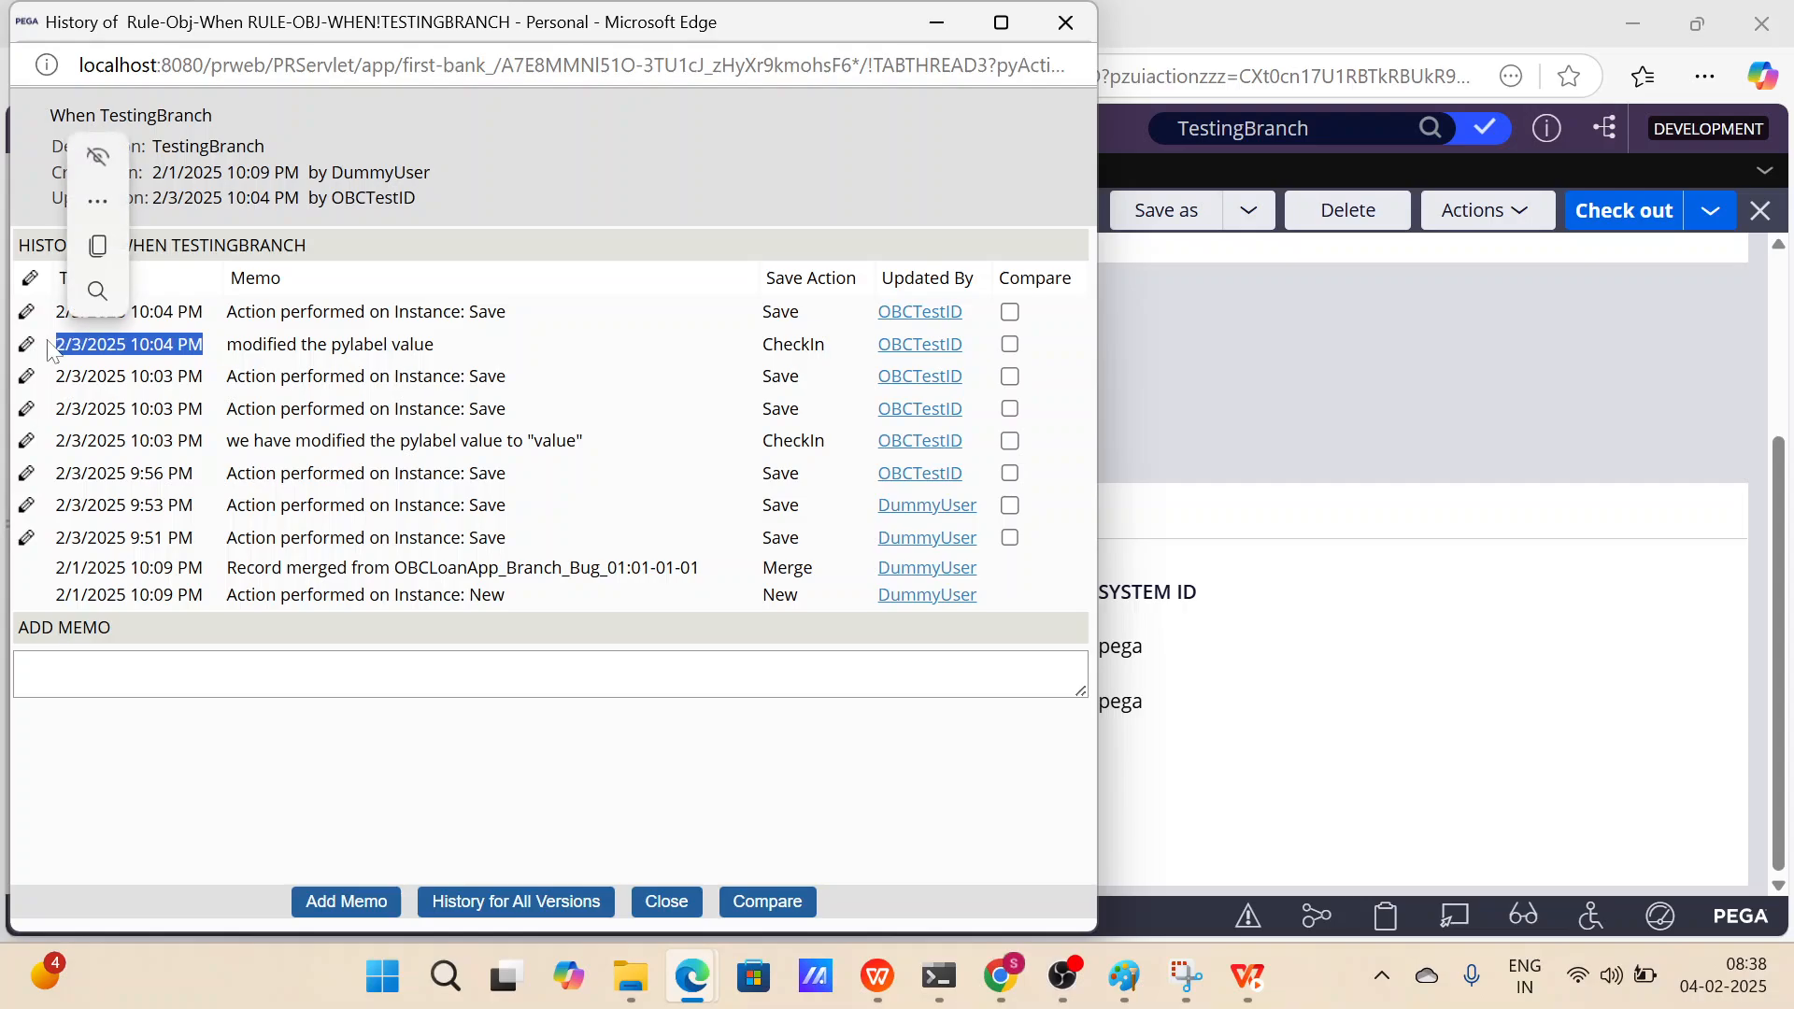
left_click_drag(455, 344, 226, 347)
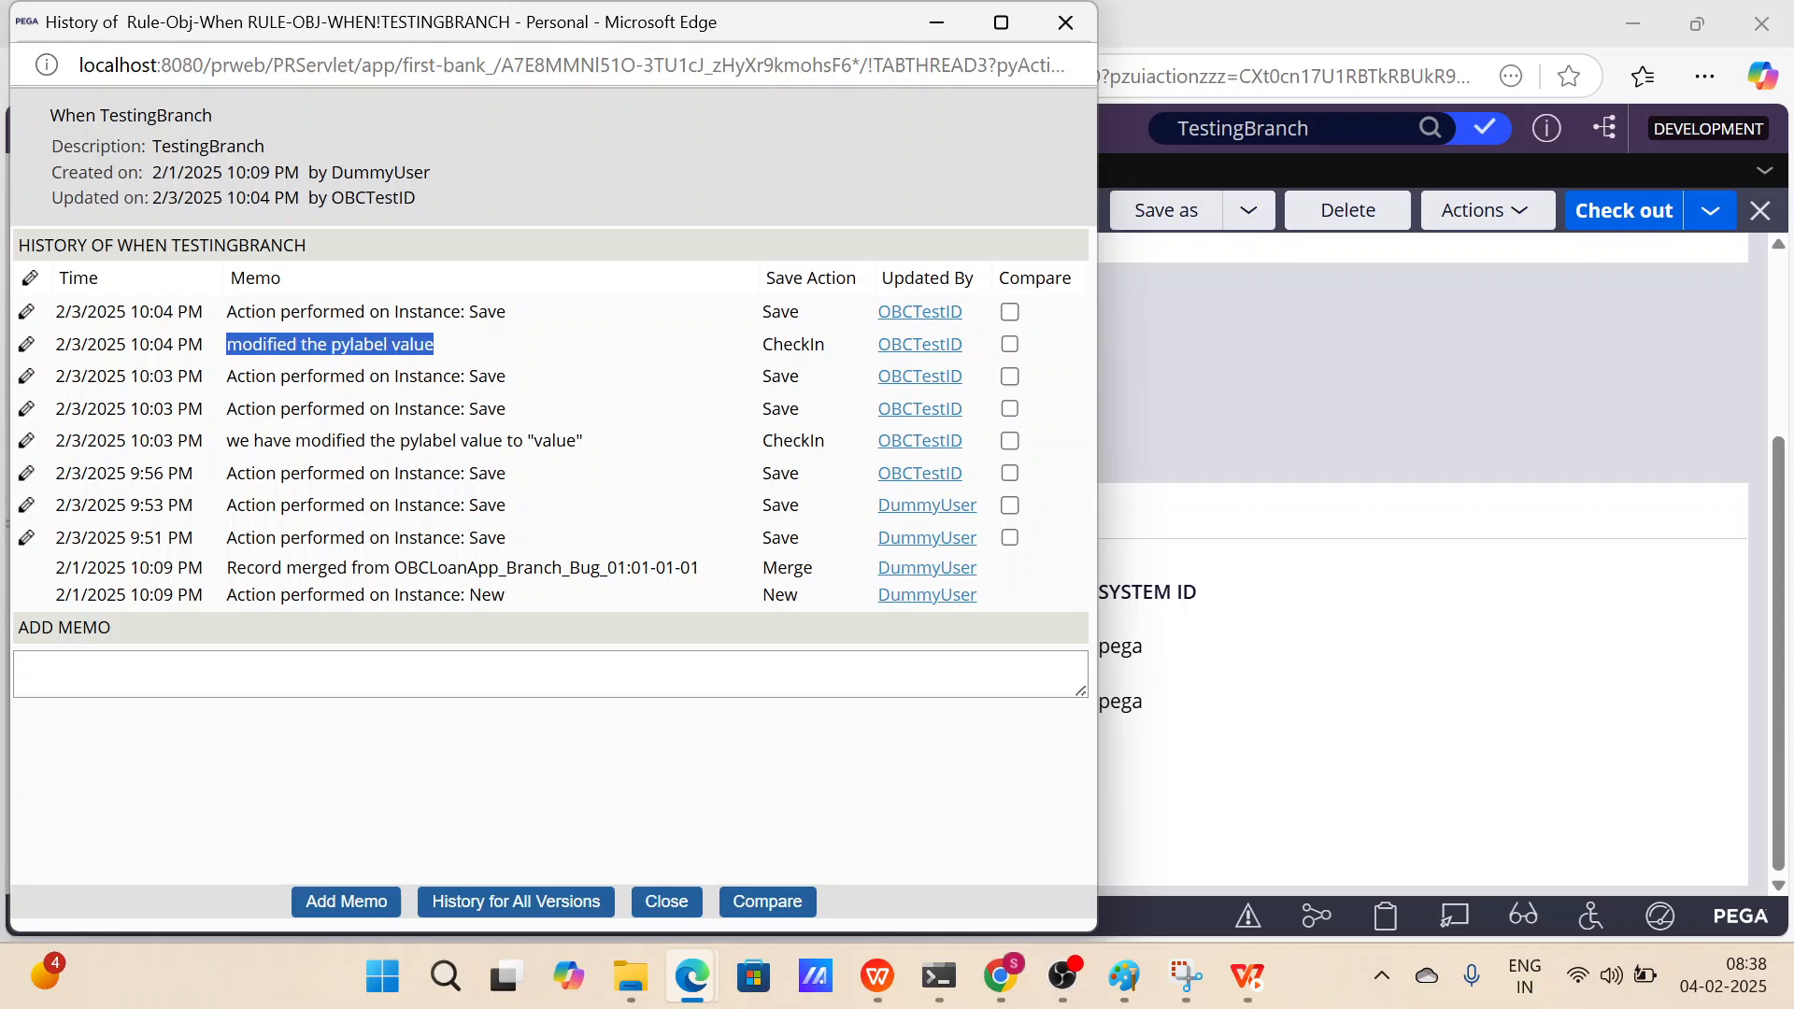
left_click(476, 360)
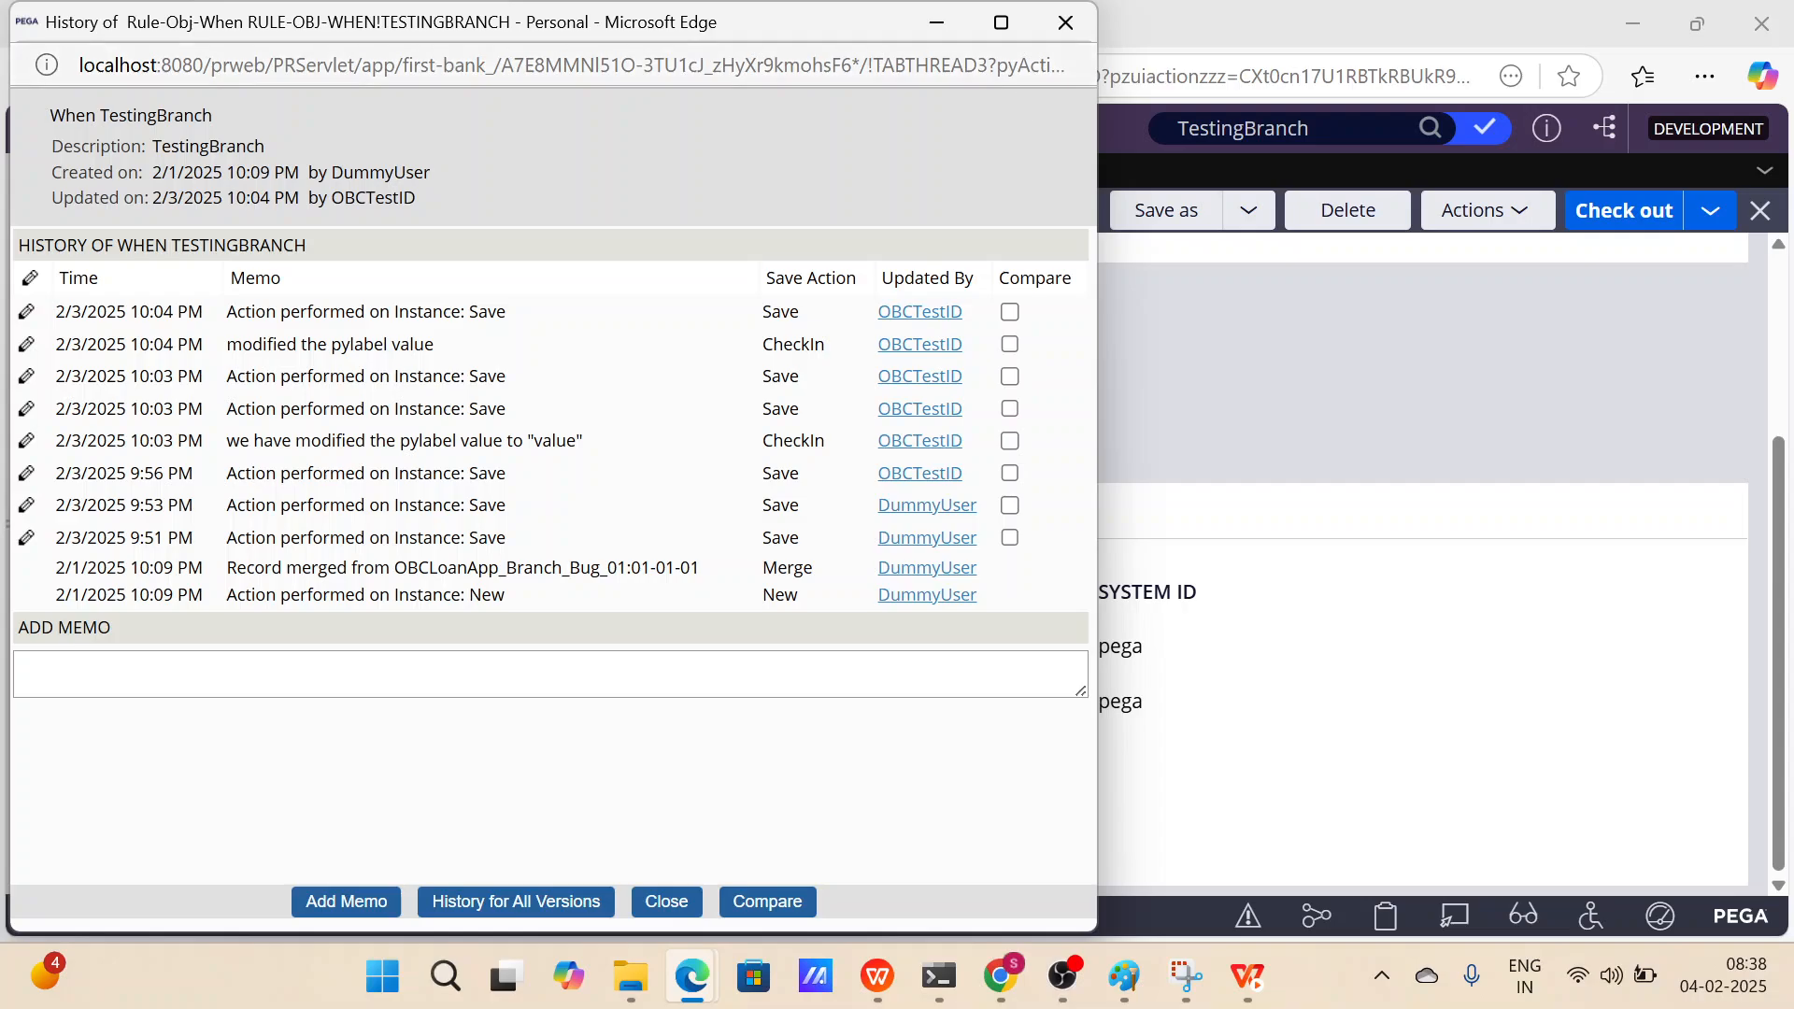
left_click(1065, 22)
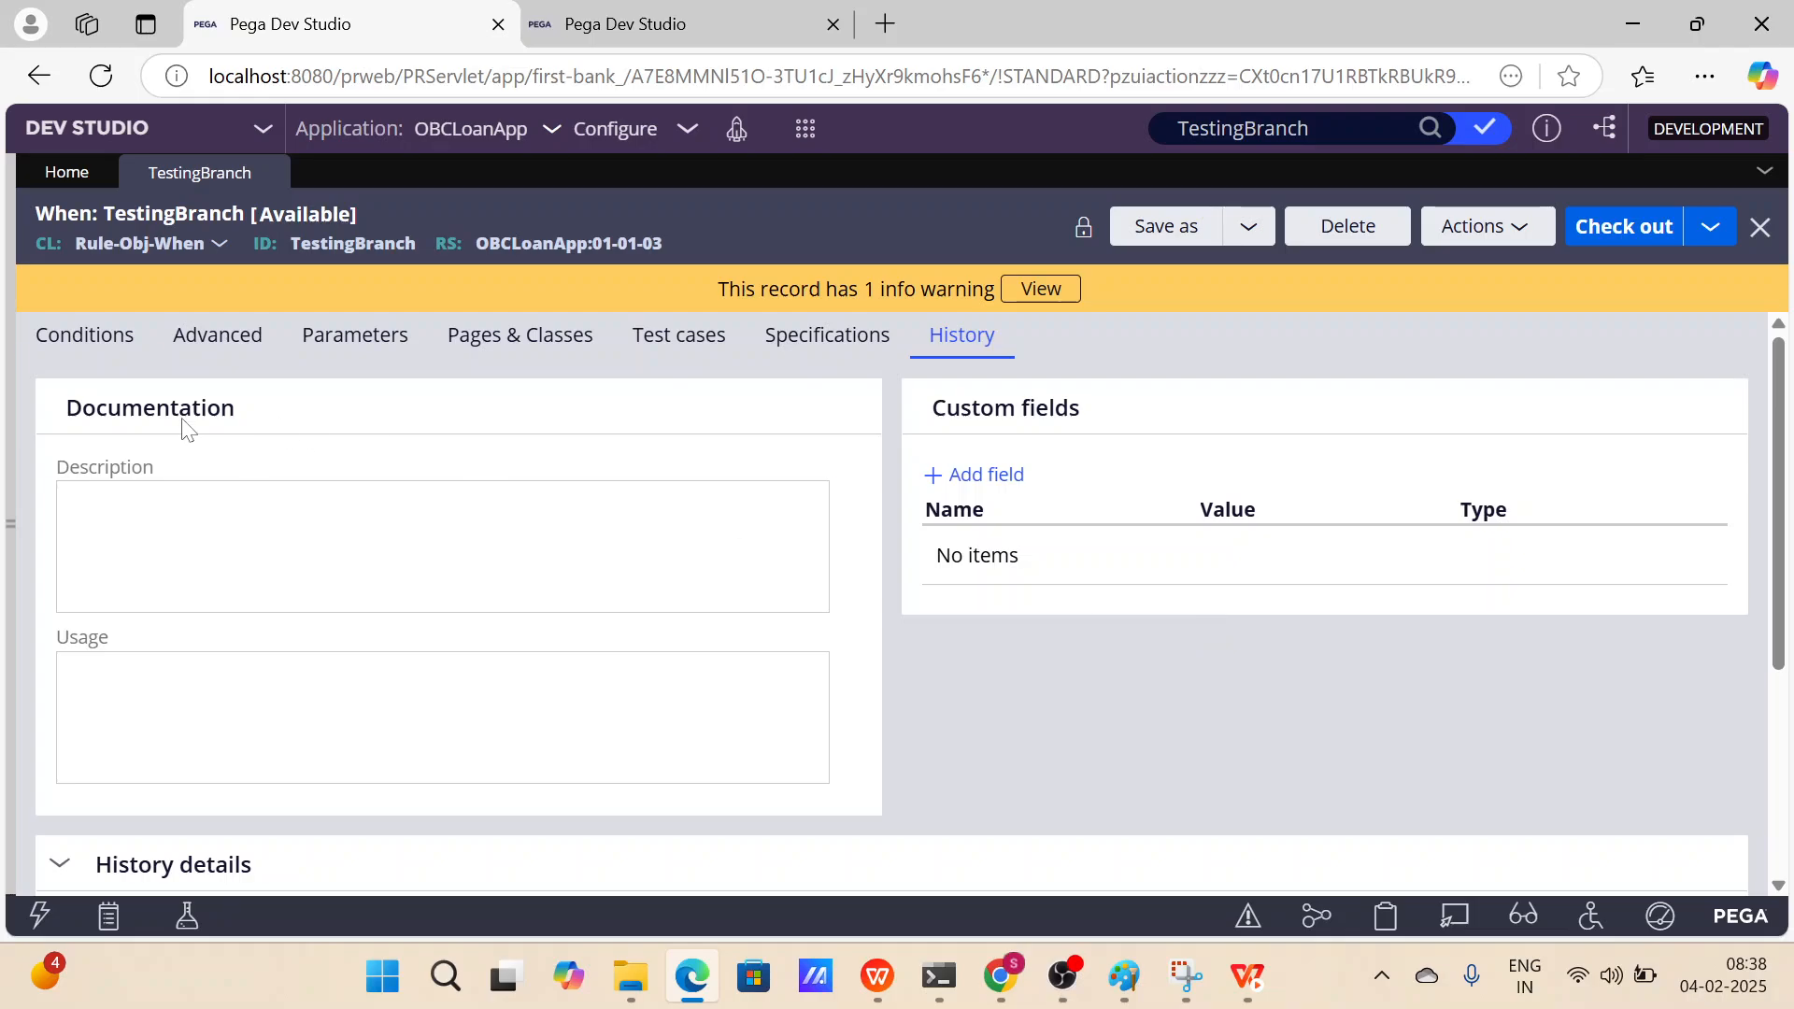
Check out TestingBranch from the Advanced tab and close the rule.
left_click(84, 336)
left_click(245, 340)
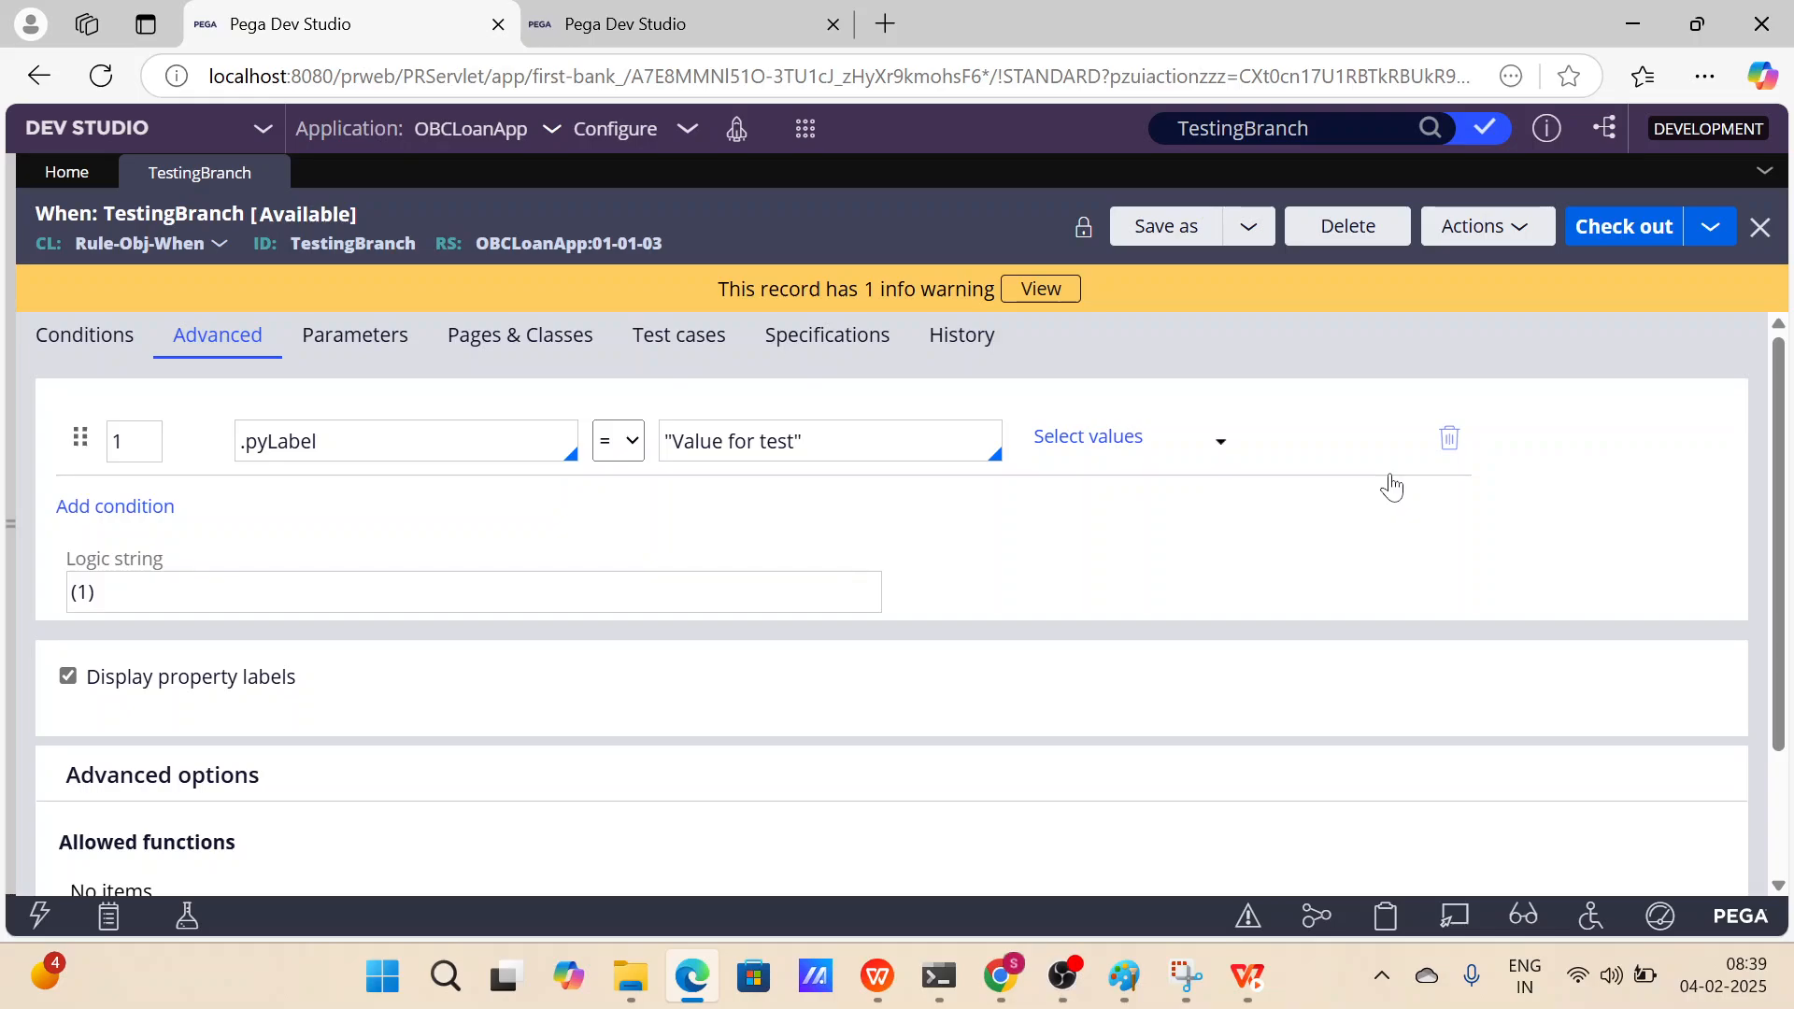
left_click(1624, 226)
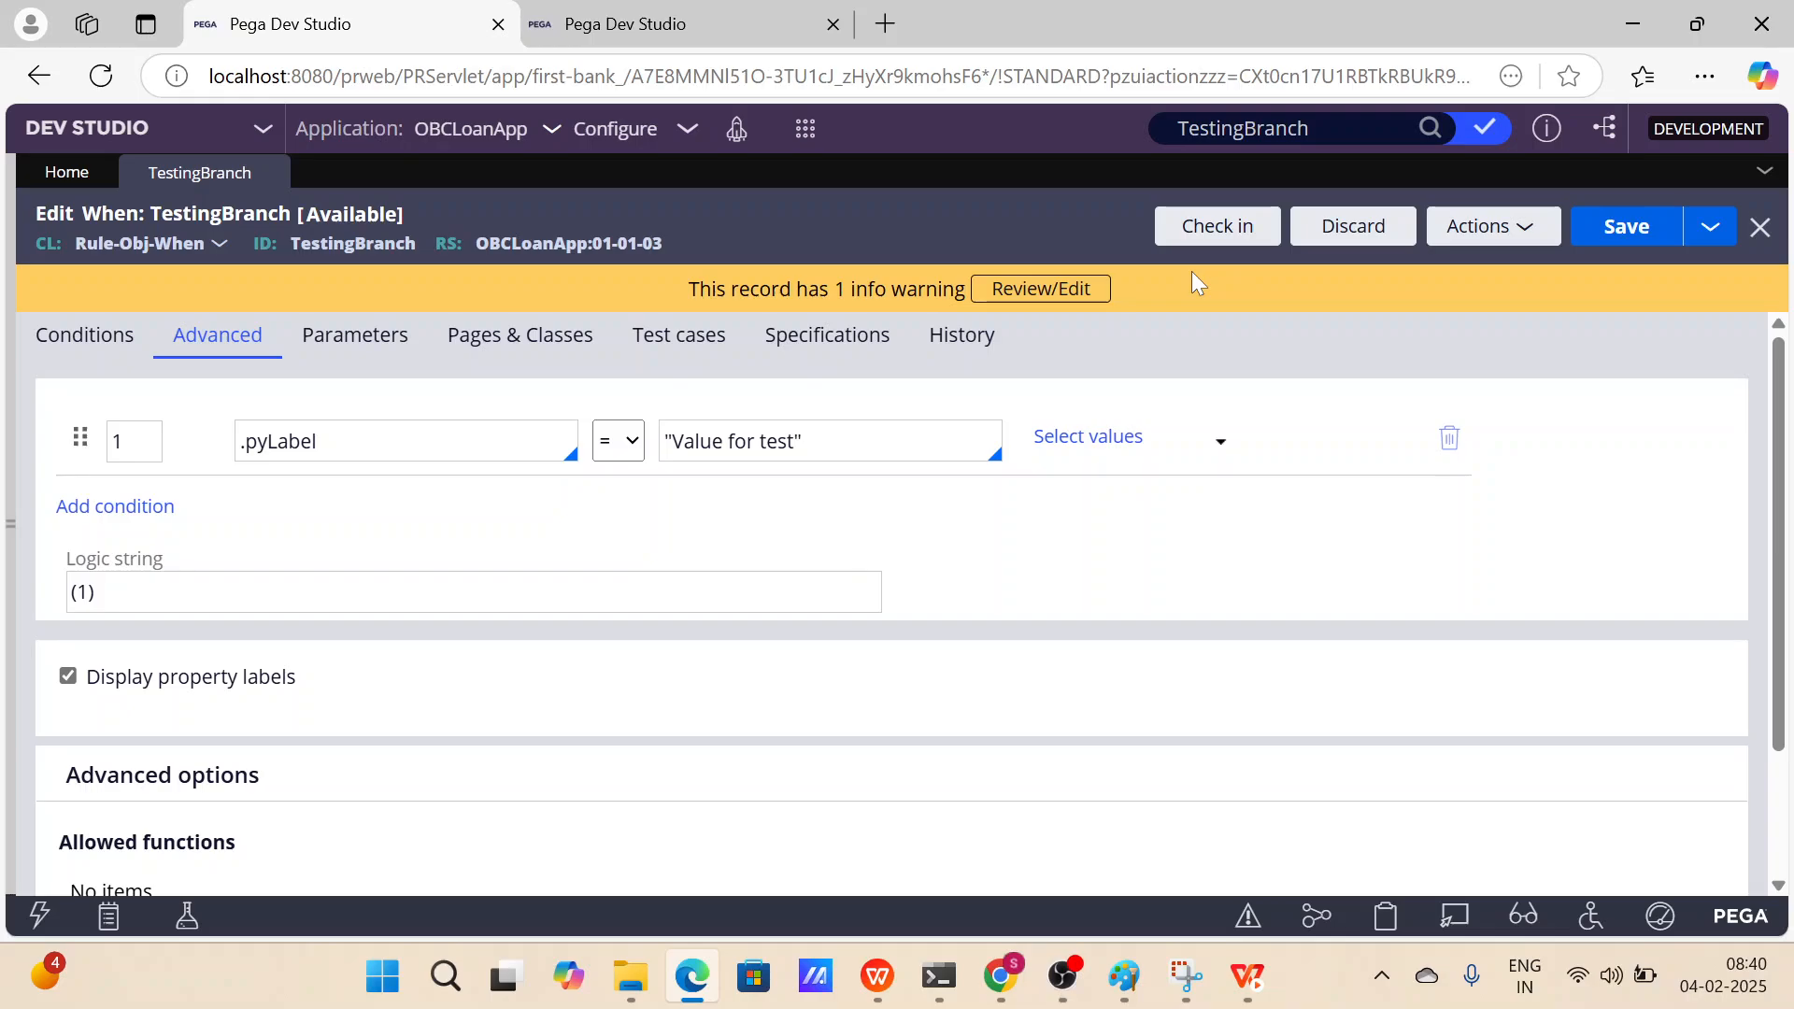
left_click(1761, 227)
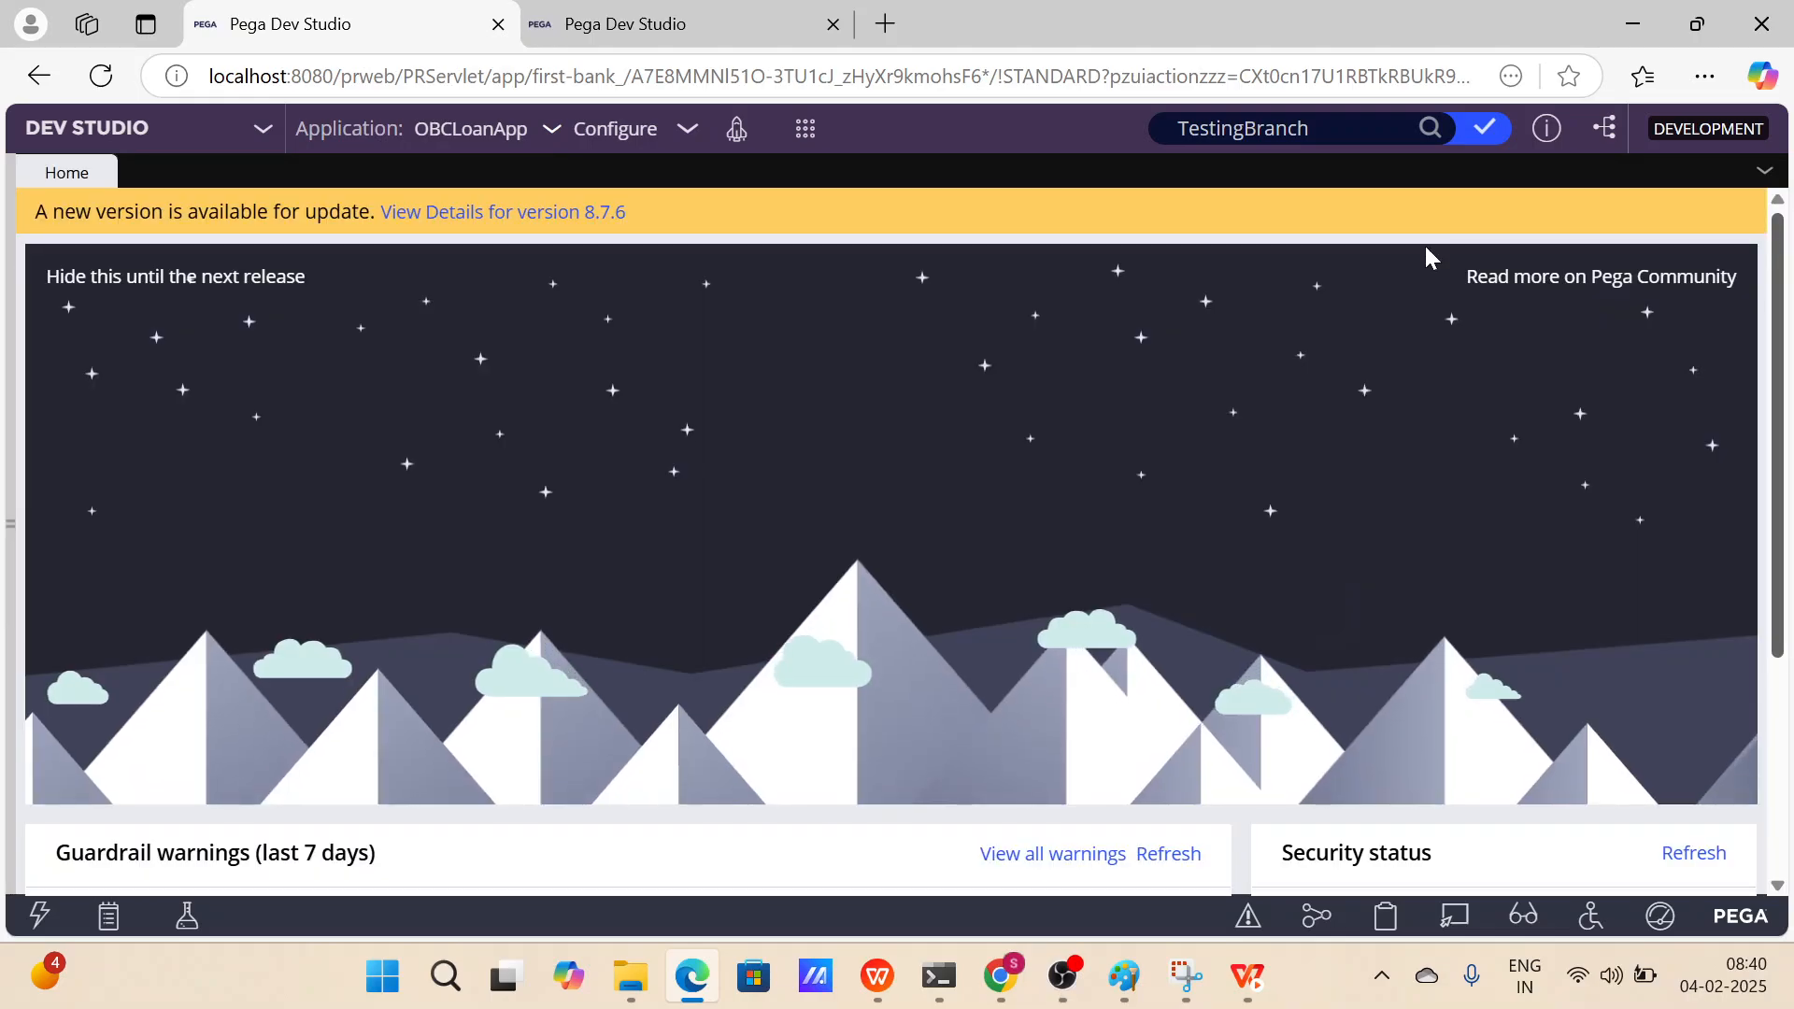
Switch to the presentation slides comparing Git push and pull with Pega check-out and check-in.
left_click(877, 977)
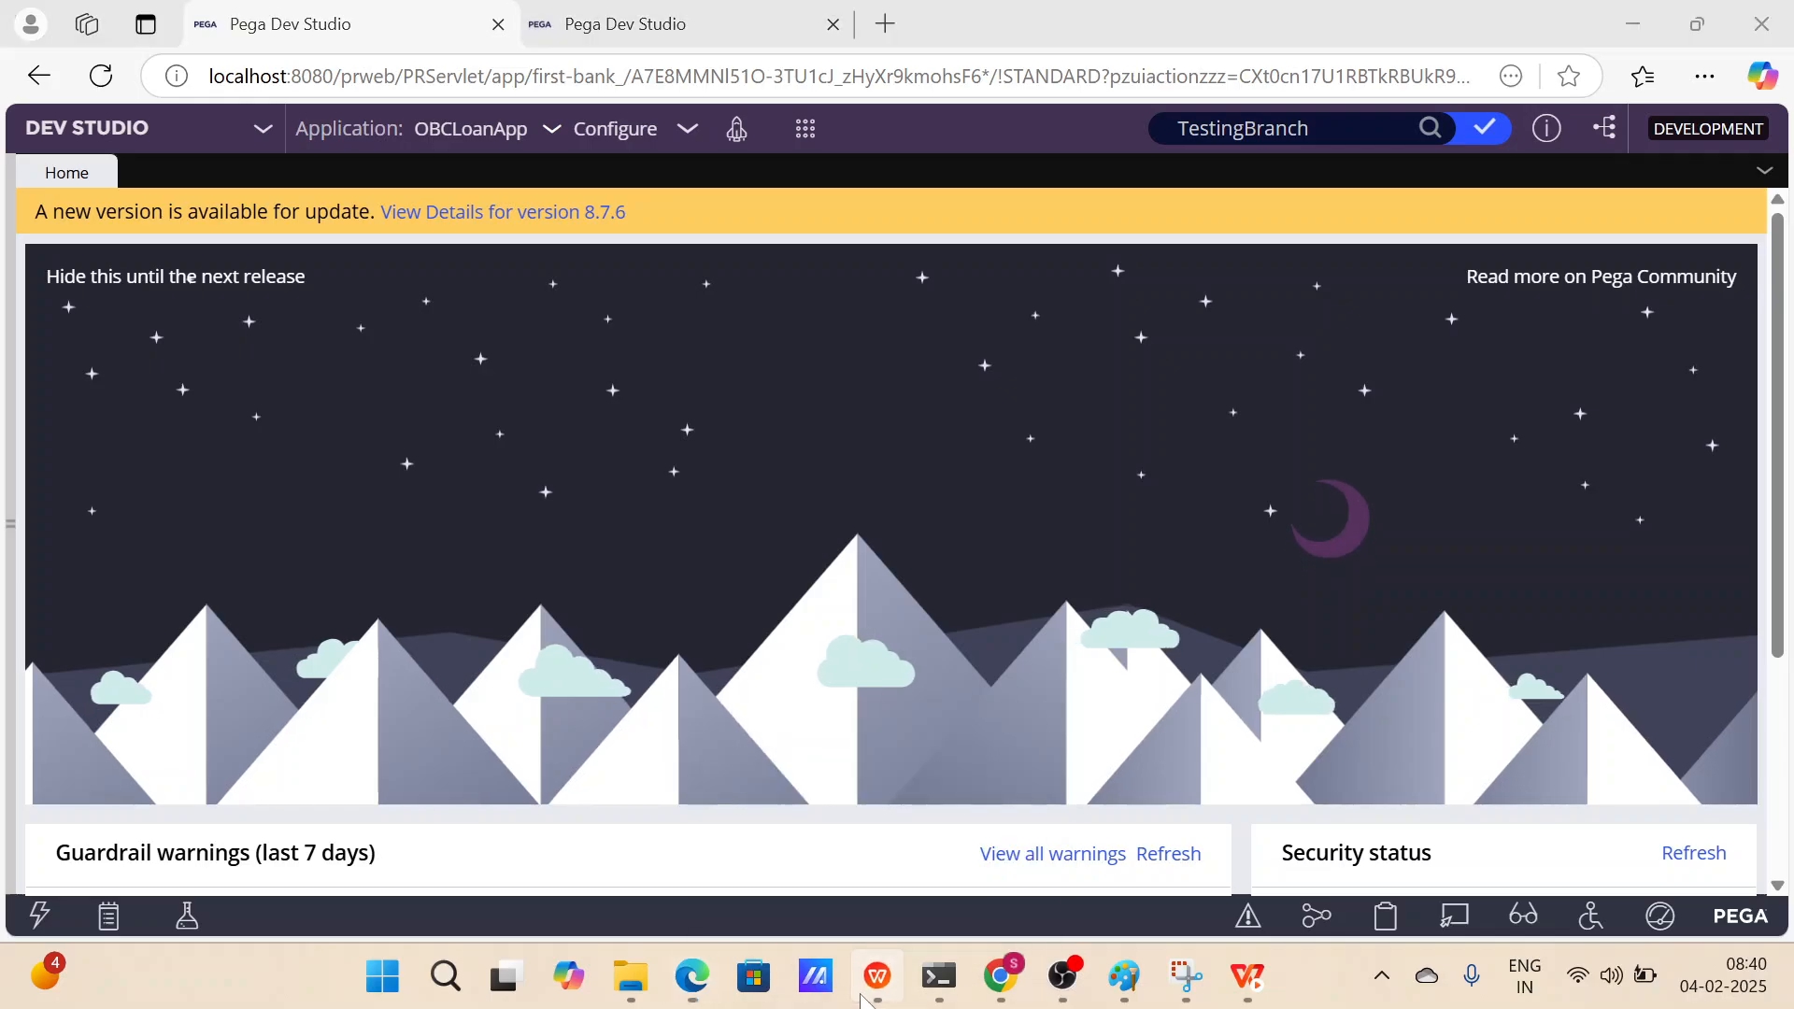
left_click(658, 520)
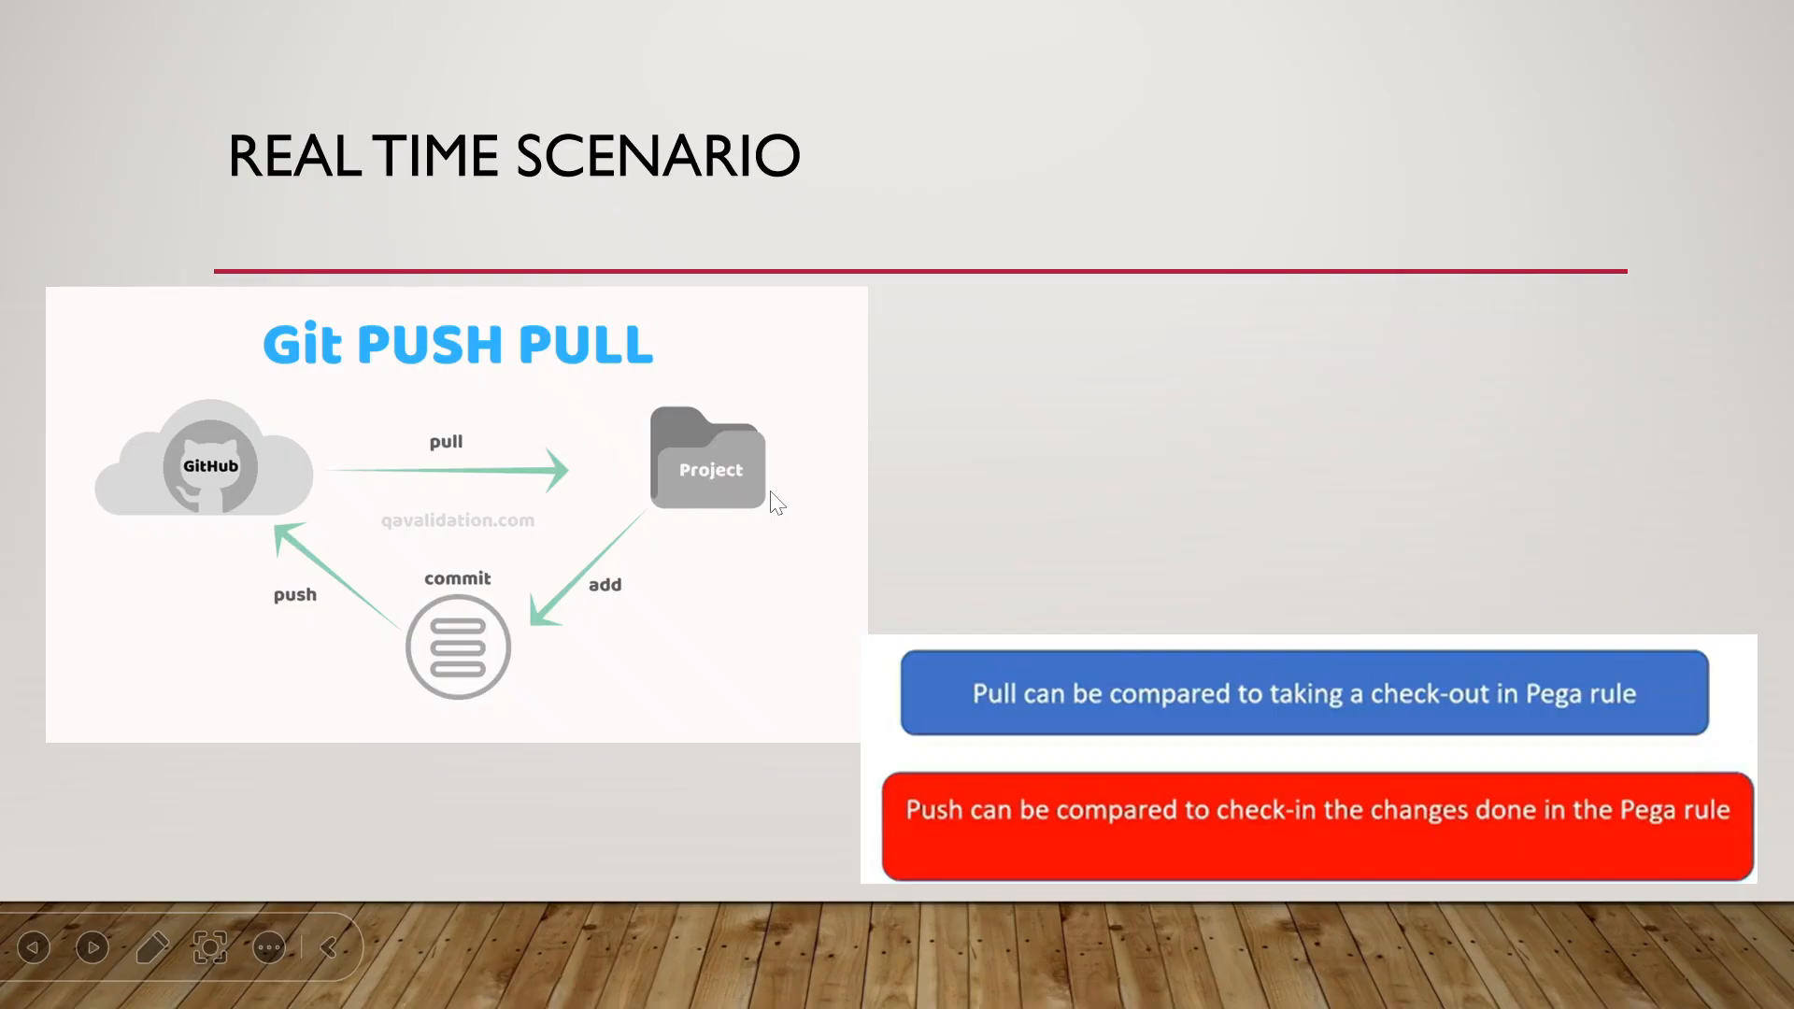
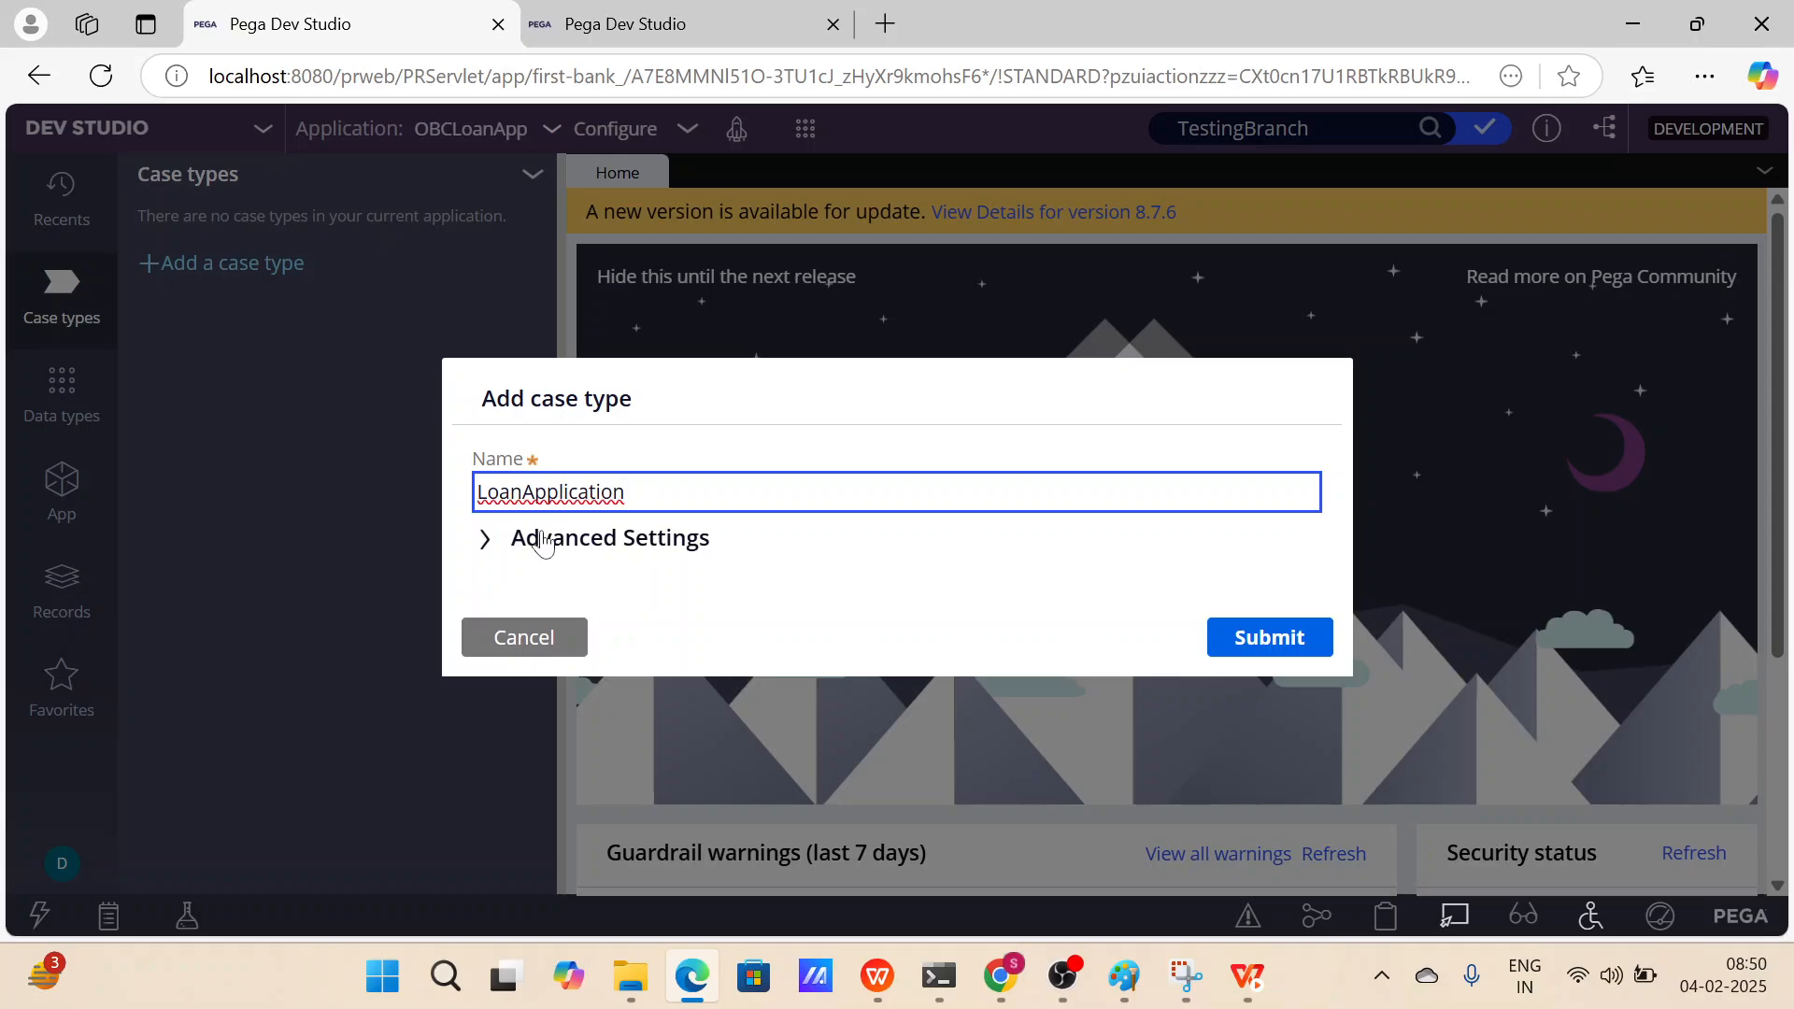
Create a LoanApplication case type deriving from OBC-OBCLoanApp-Work, with no development branch, in ruleset OBCLoanApp 01-01-03.
left_click(506, 538)
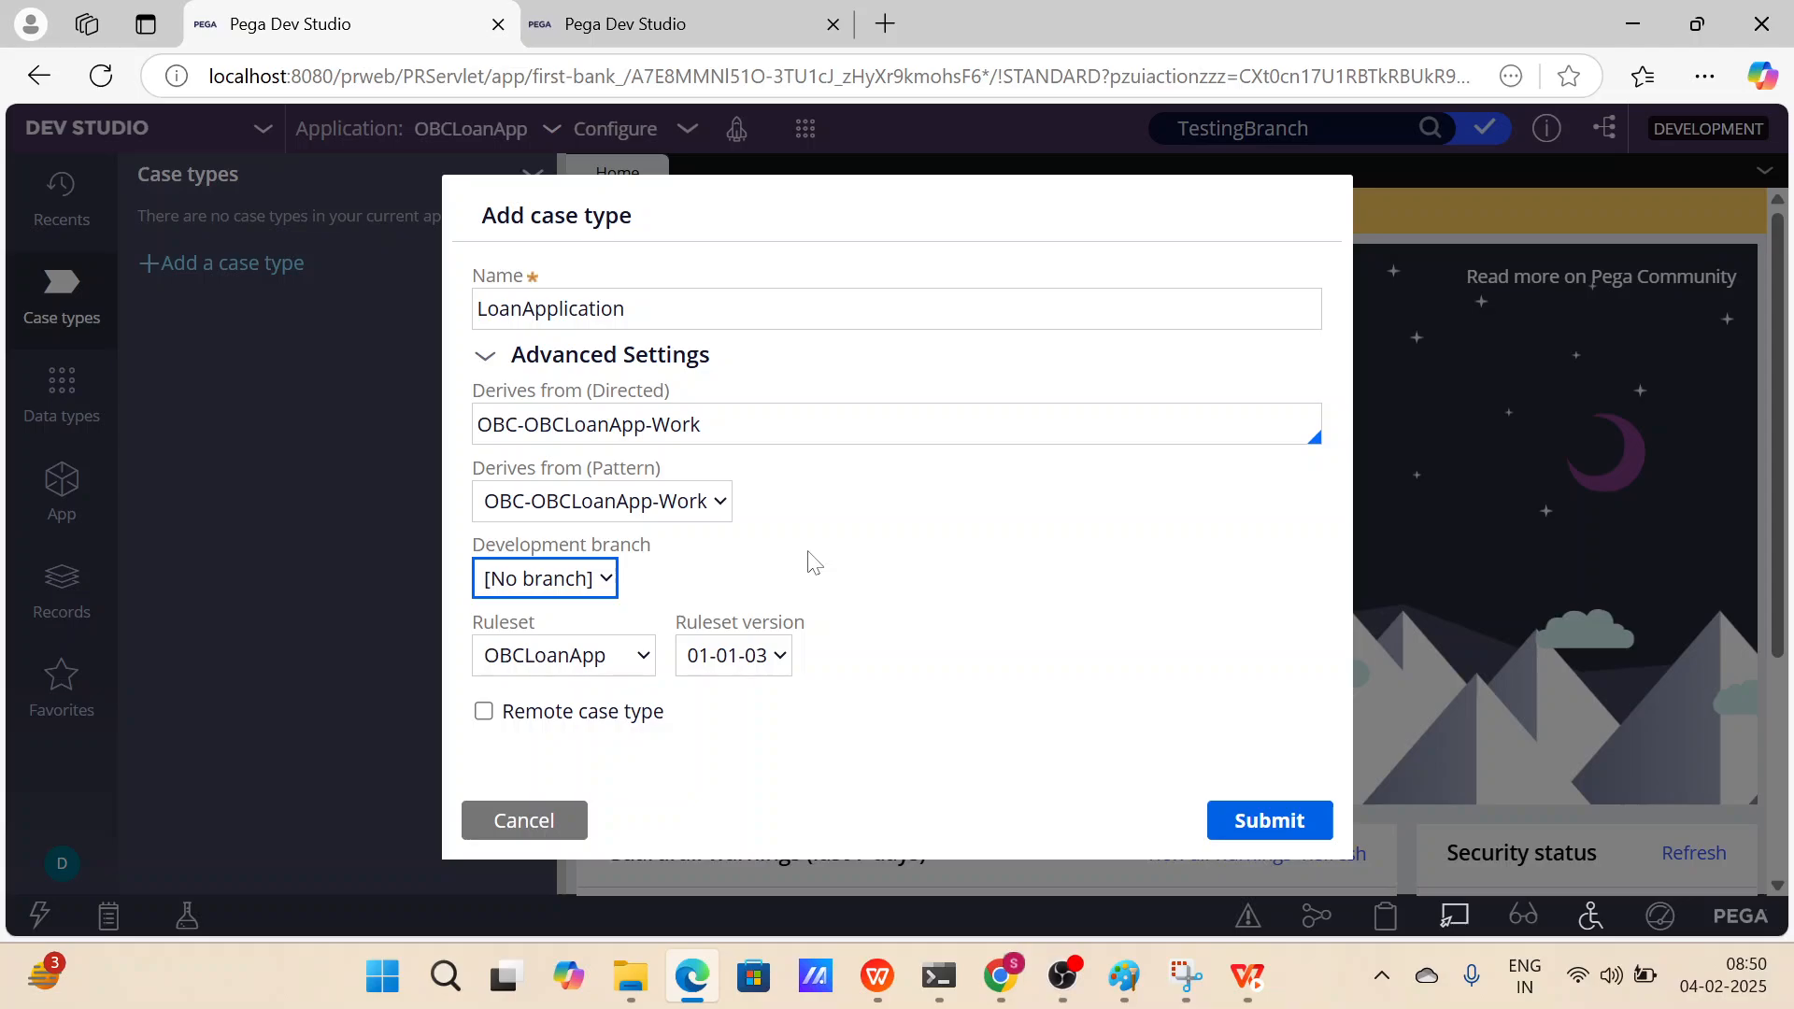
left_click(670, 420)
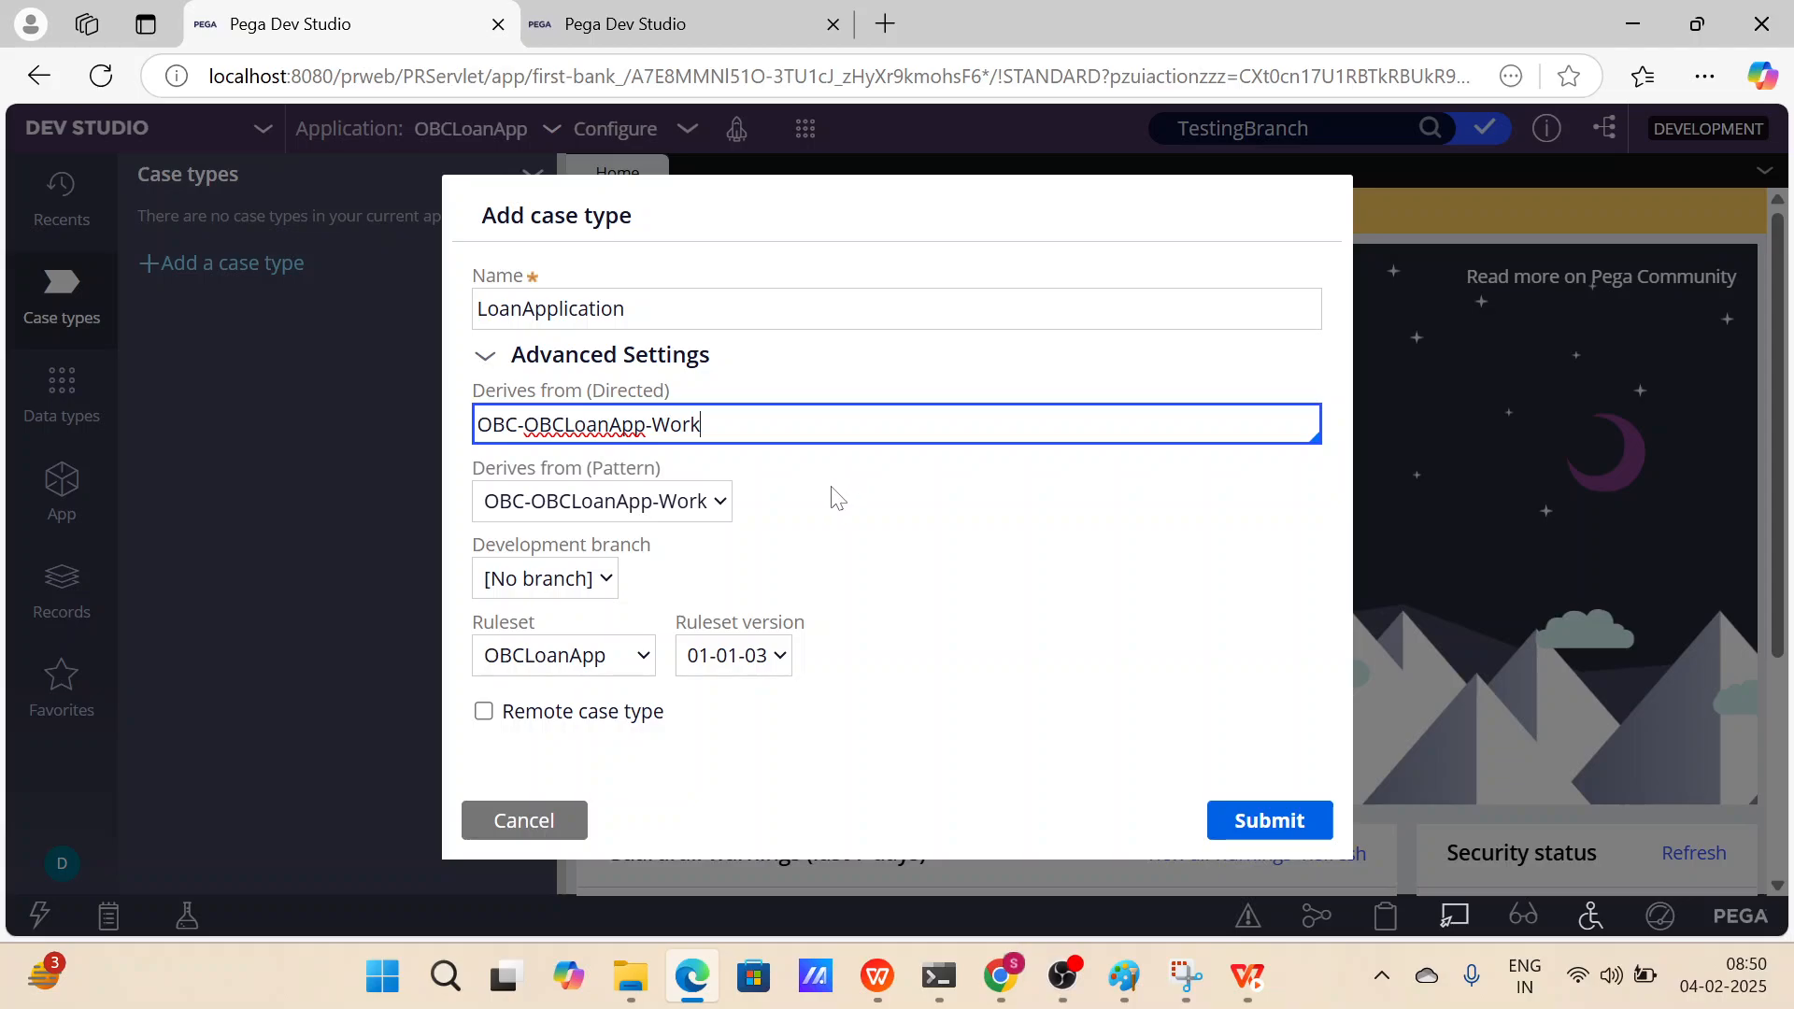
key("ctrl+shift+Left")
key("ctrl+shift+Left")
key("ctrl+shift+Left")
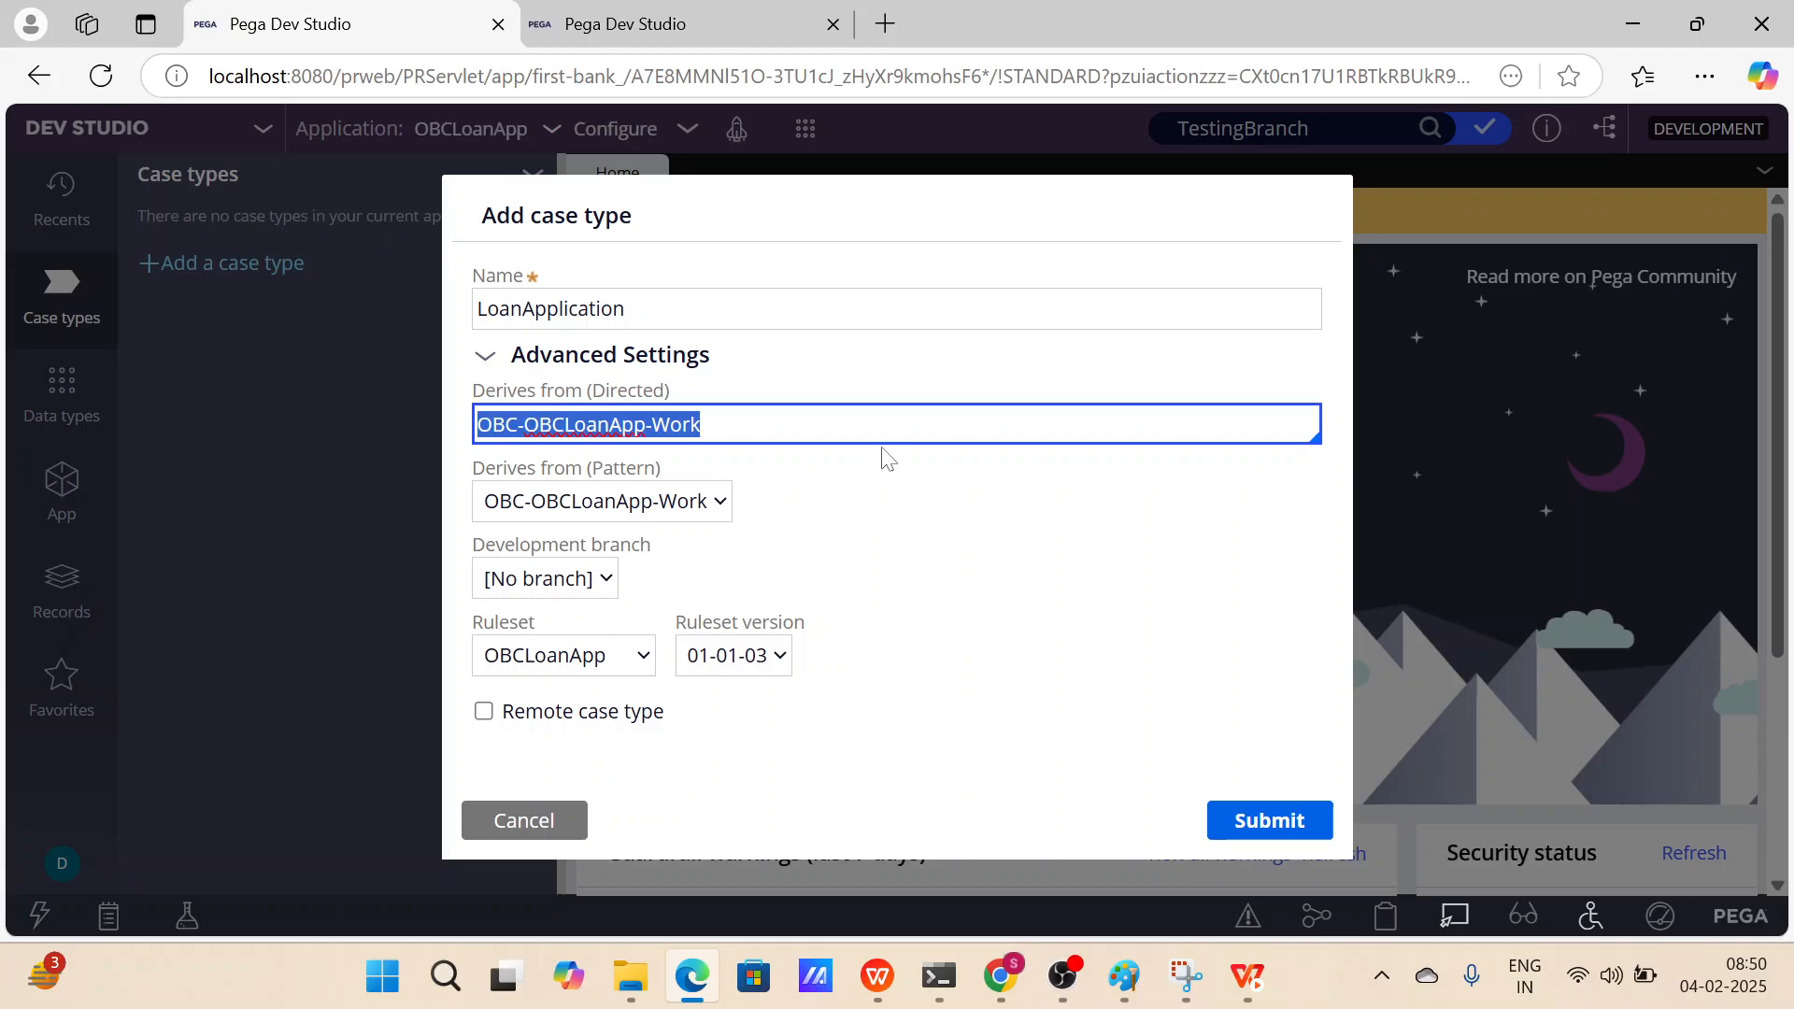
left_click(738, 426)
left_click_drag(714, 426, 475, 427)
left_click(870, 477)
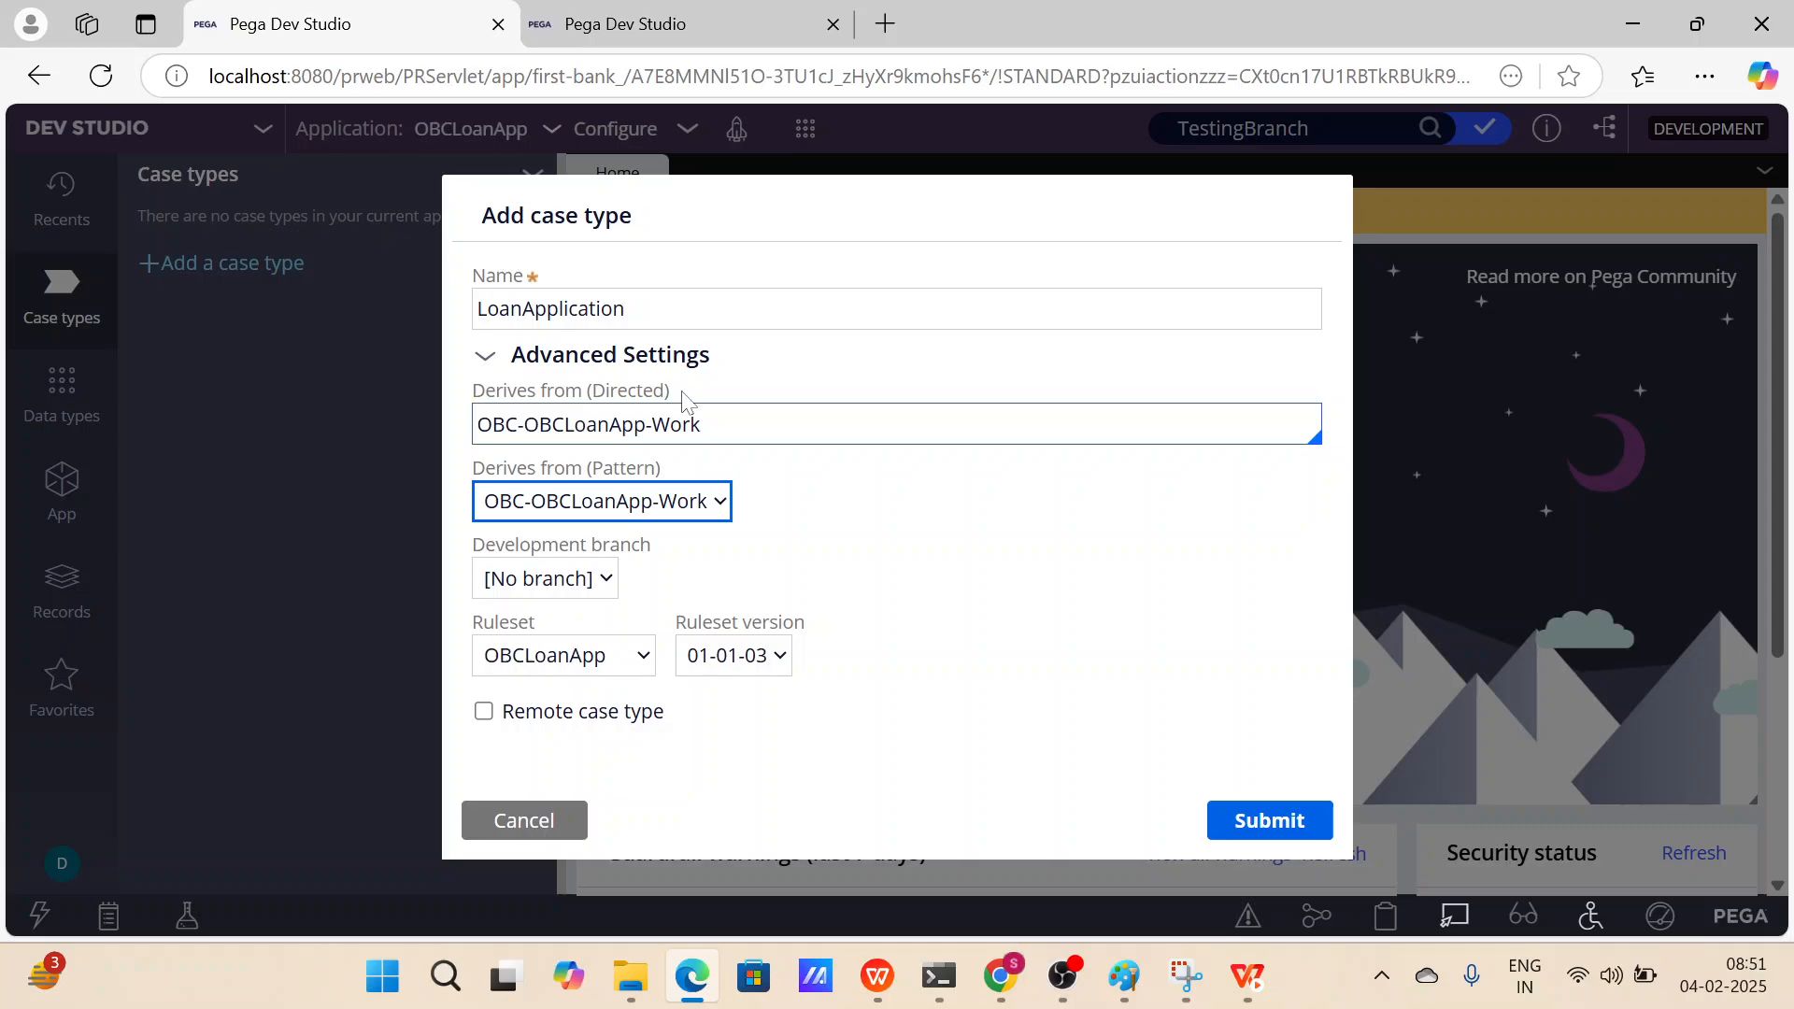
left_click(706, 424)
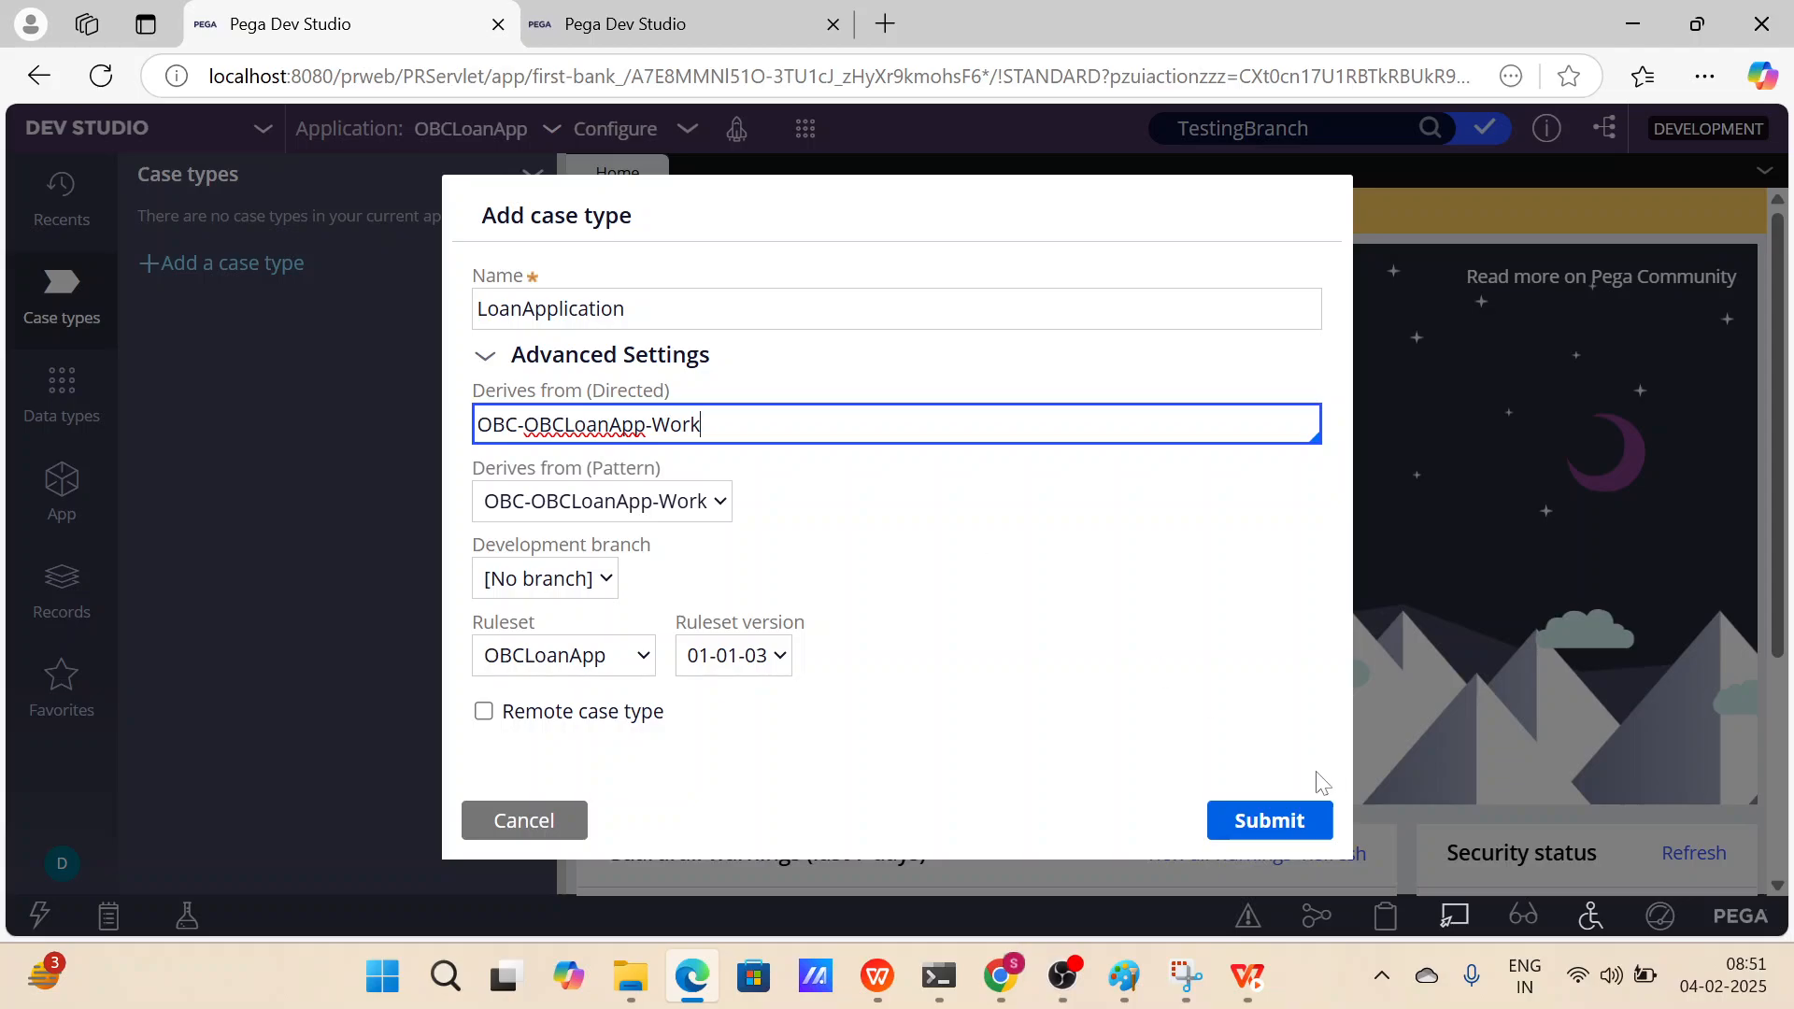
left_click(1321, 814)
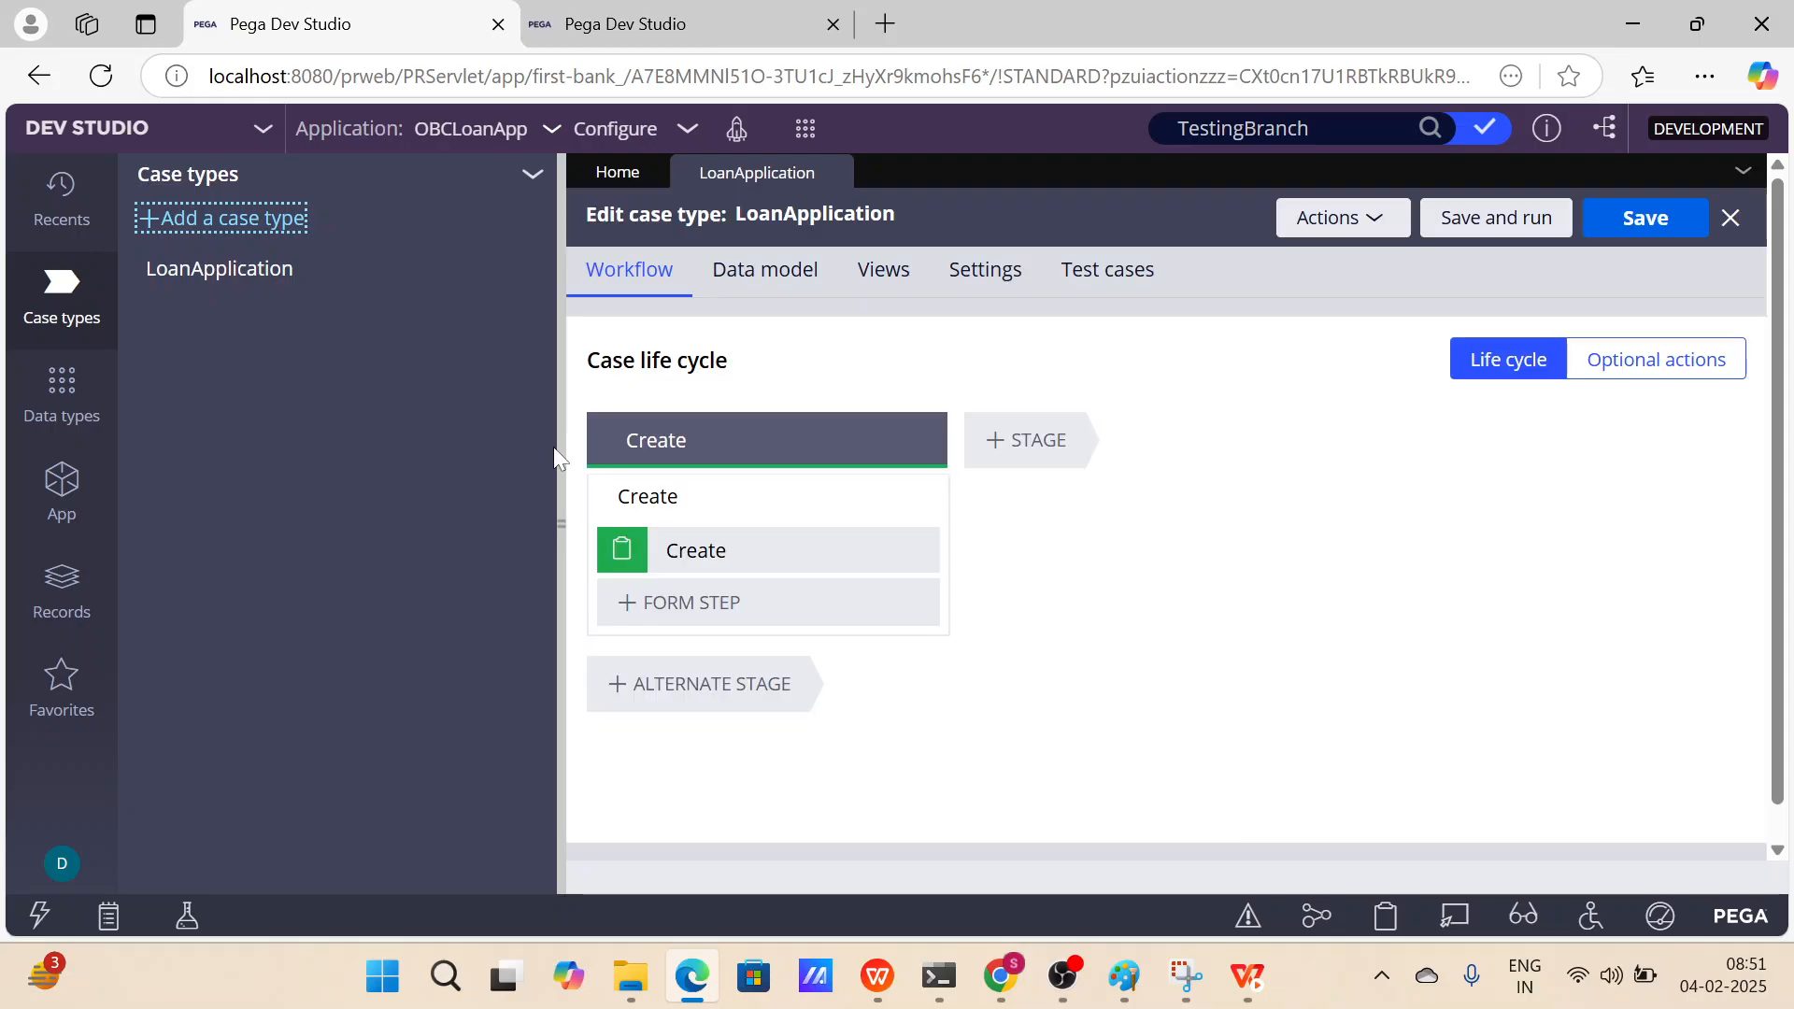
left_click(553, 446)
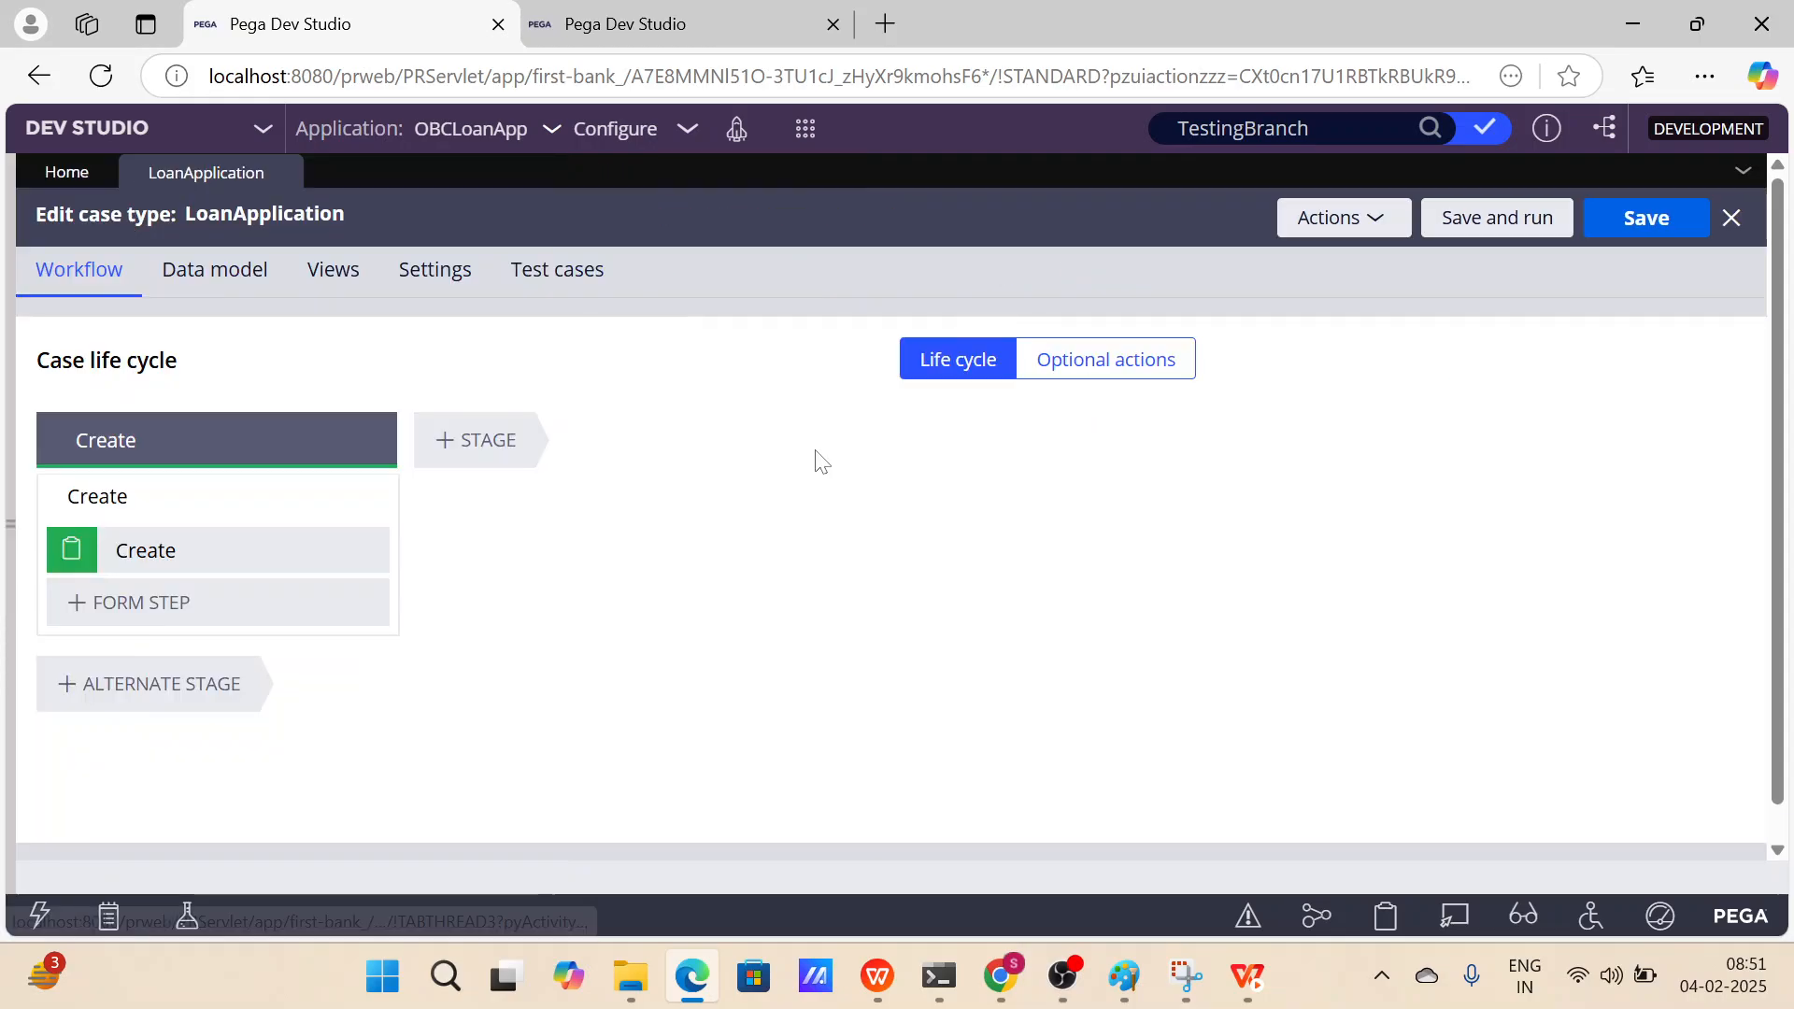
Switch to the presentation to show the Case Management Part 1 slide, then return to Dev Studio.
key("alt+Tab")
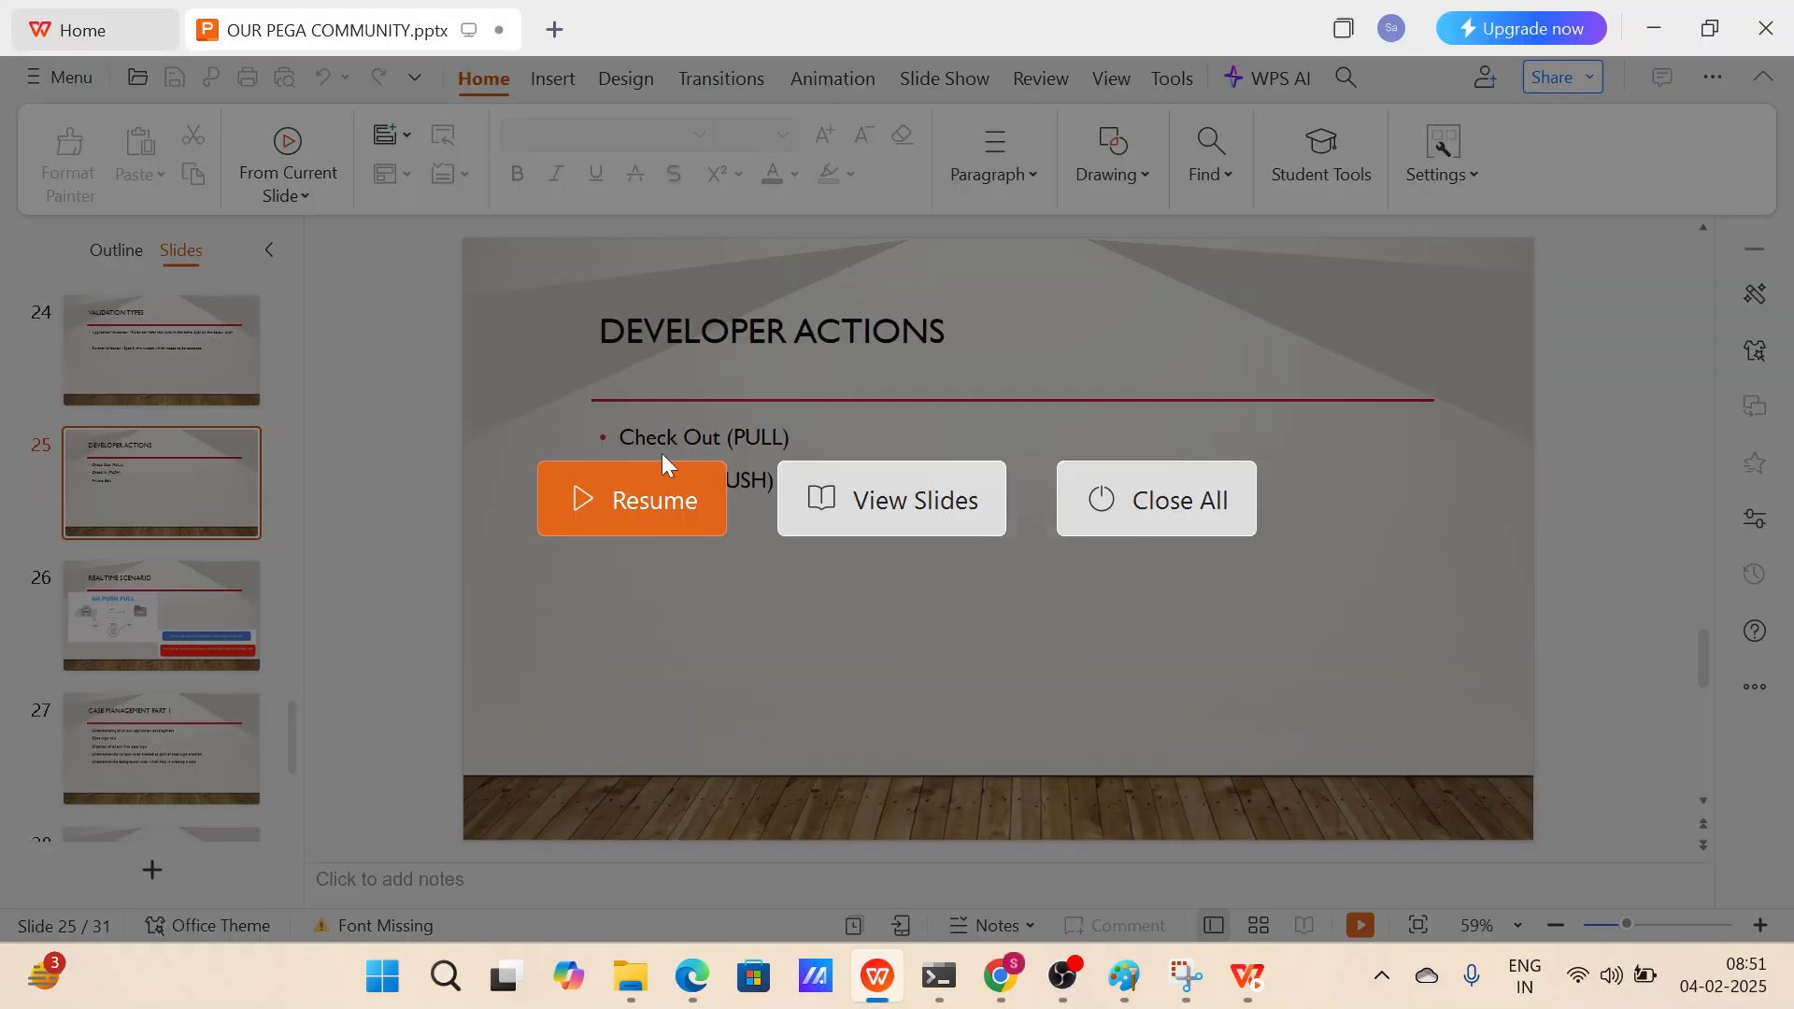
left_click(665, 468)
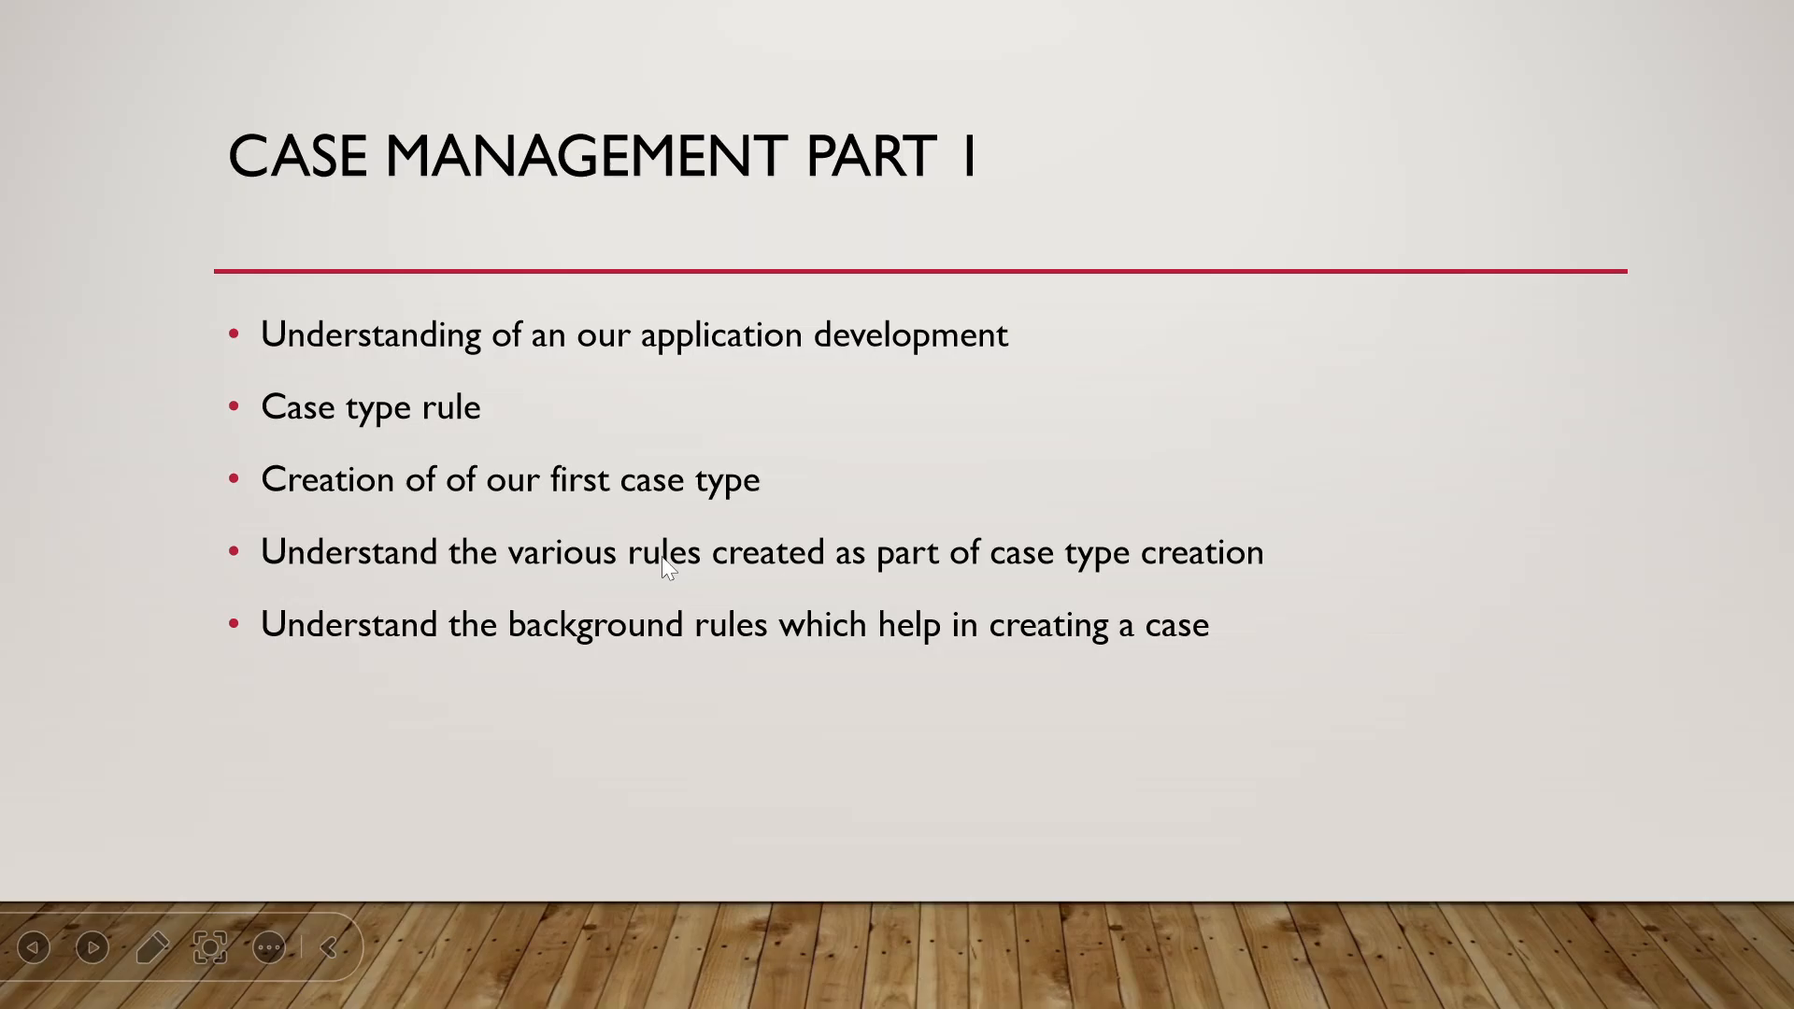
key("alt+Tab")
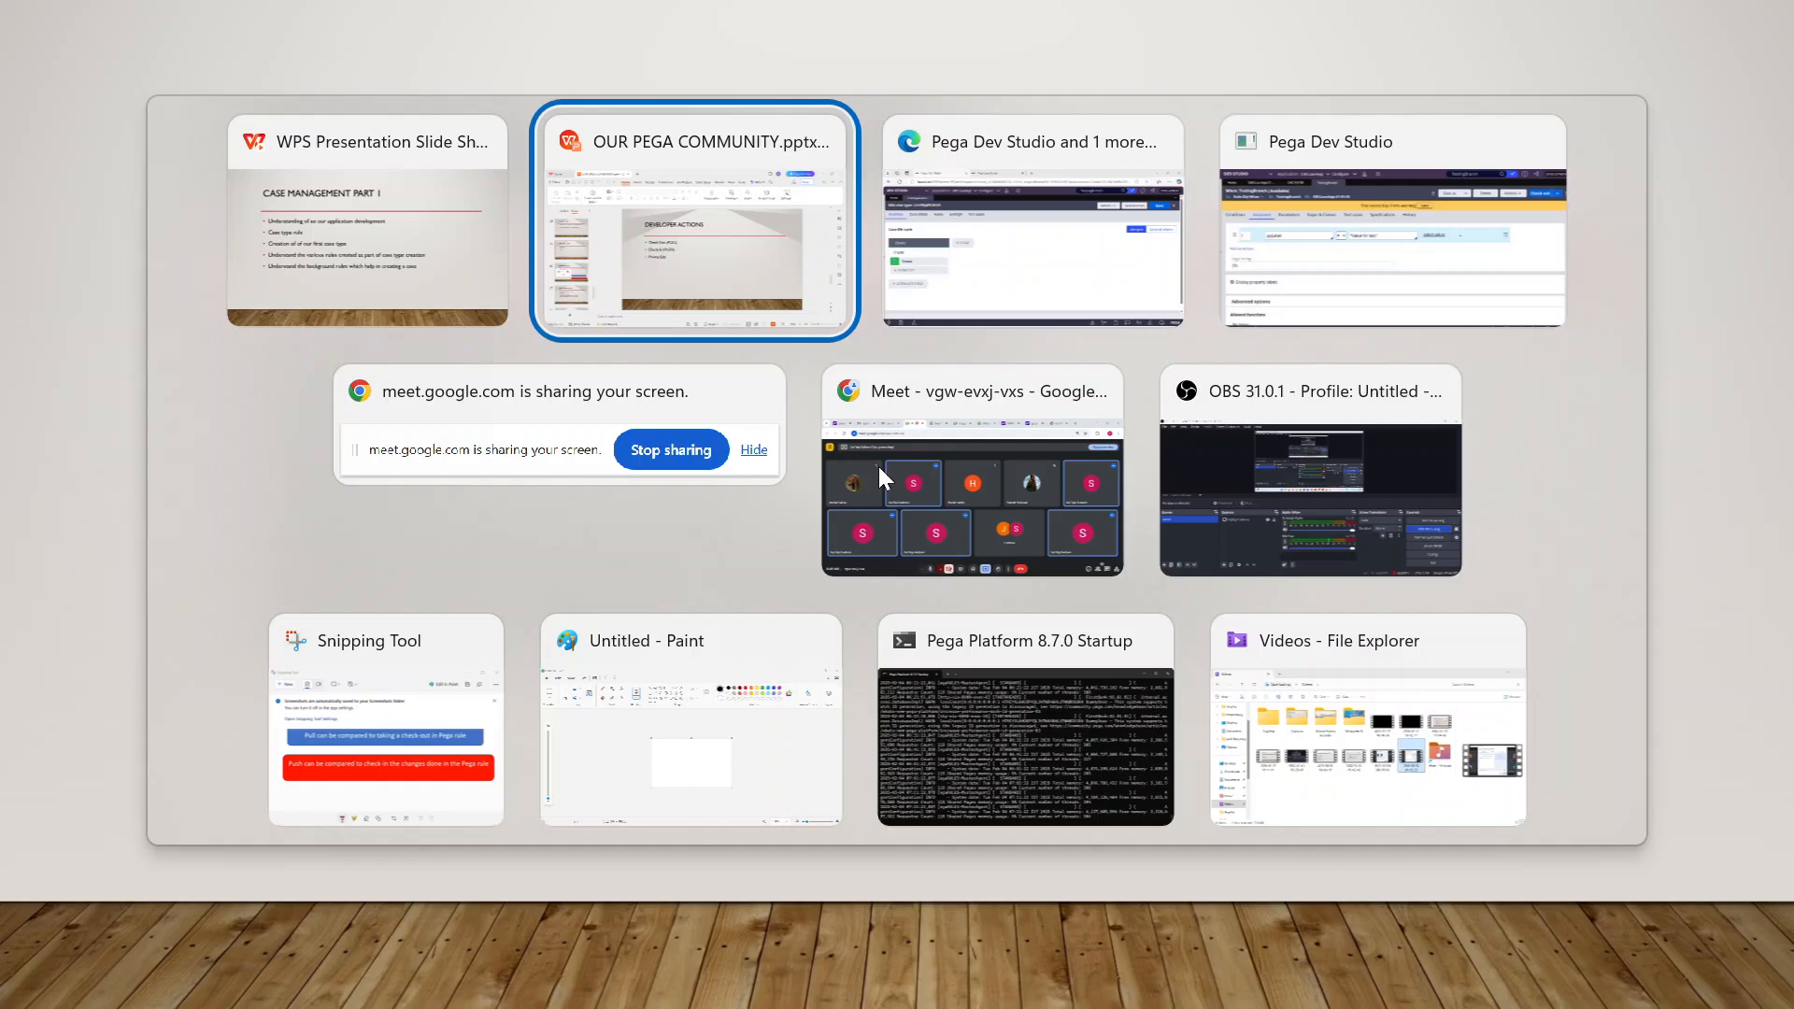
key("alt+Tab")
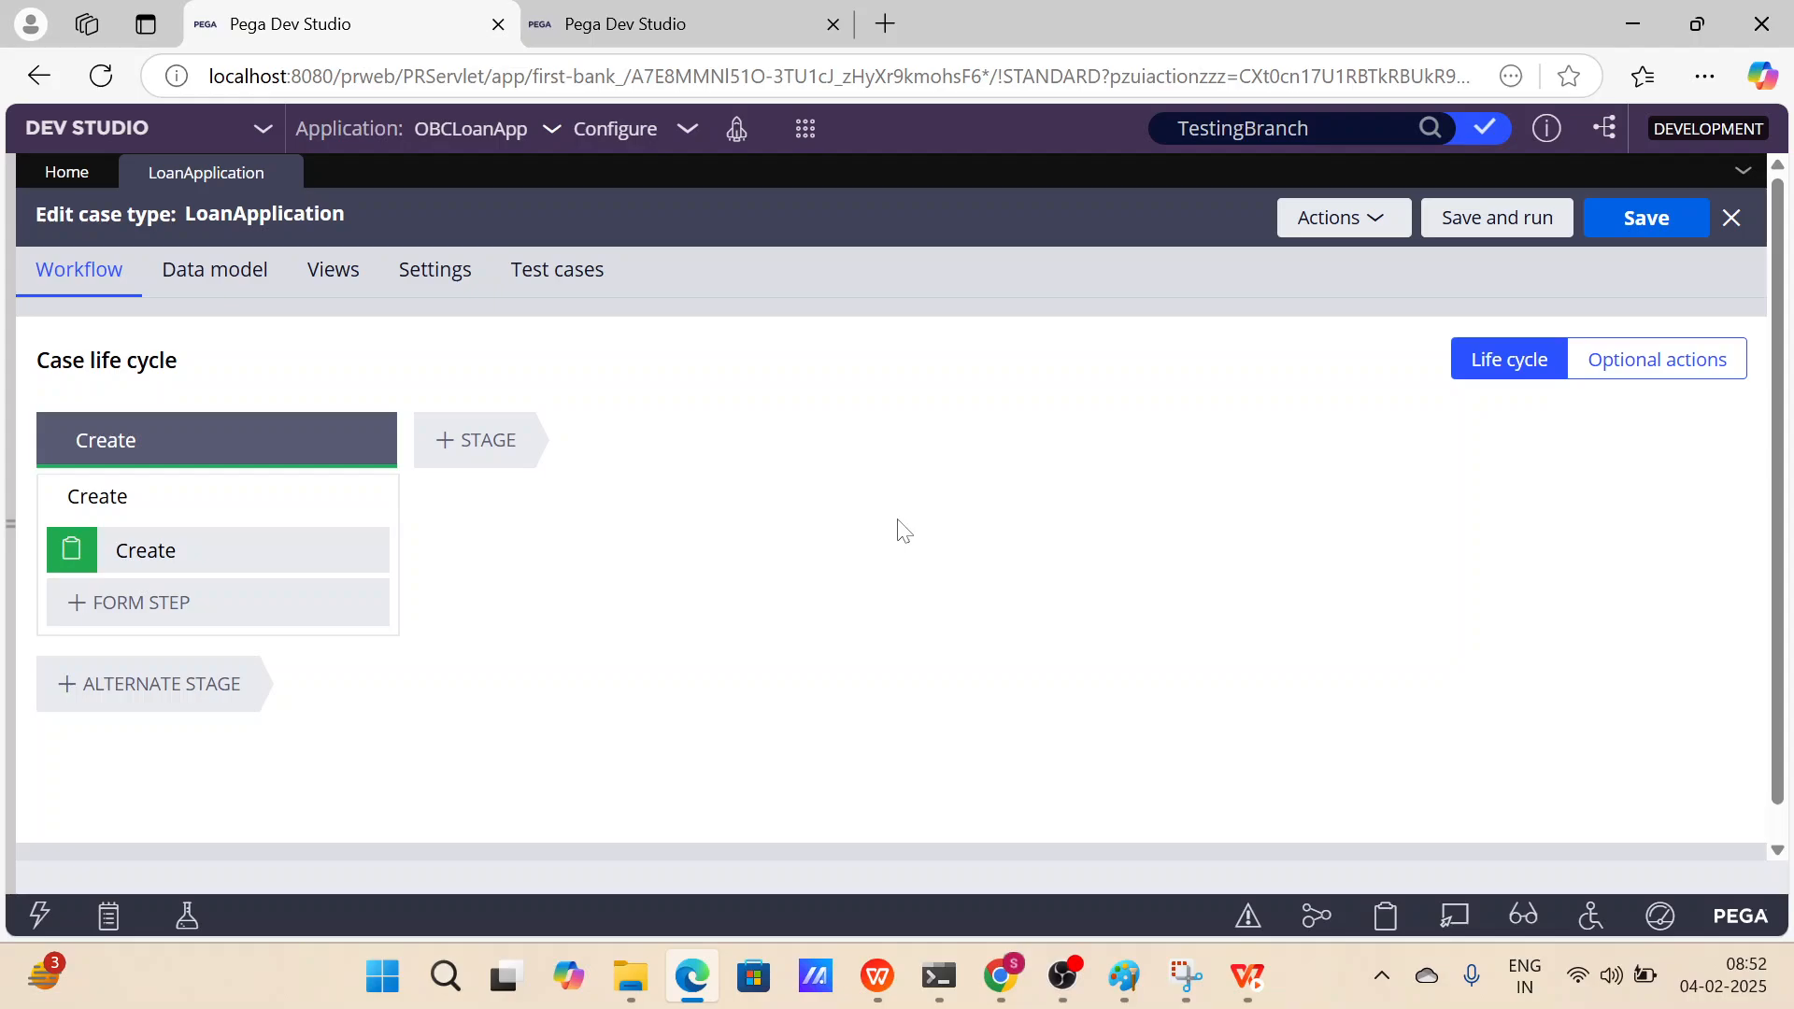
Open the application's Recent Actions development report and review the rules generated for the new case type.
left_click(671, 143)
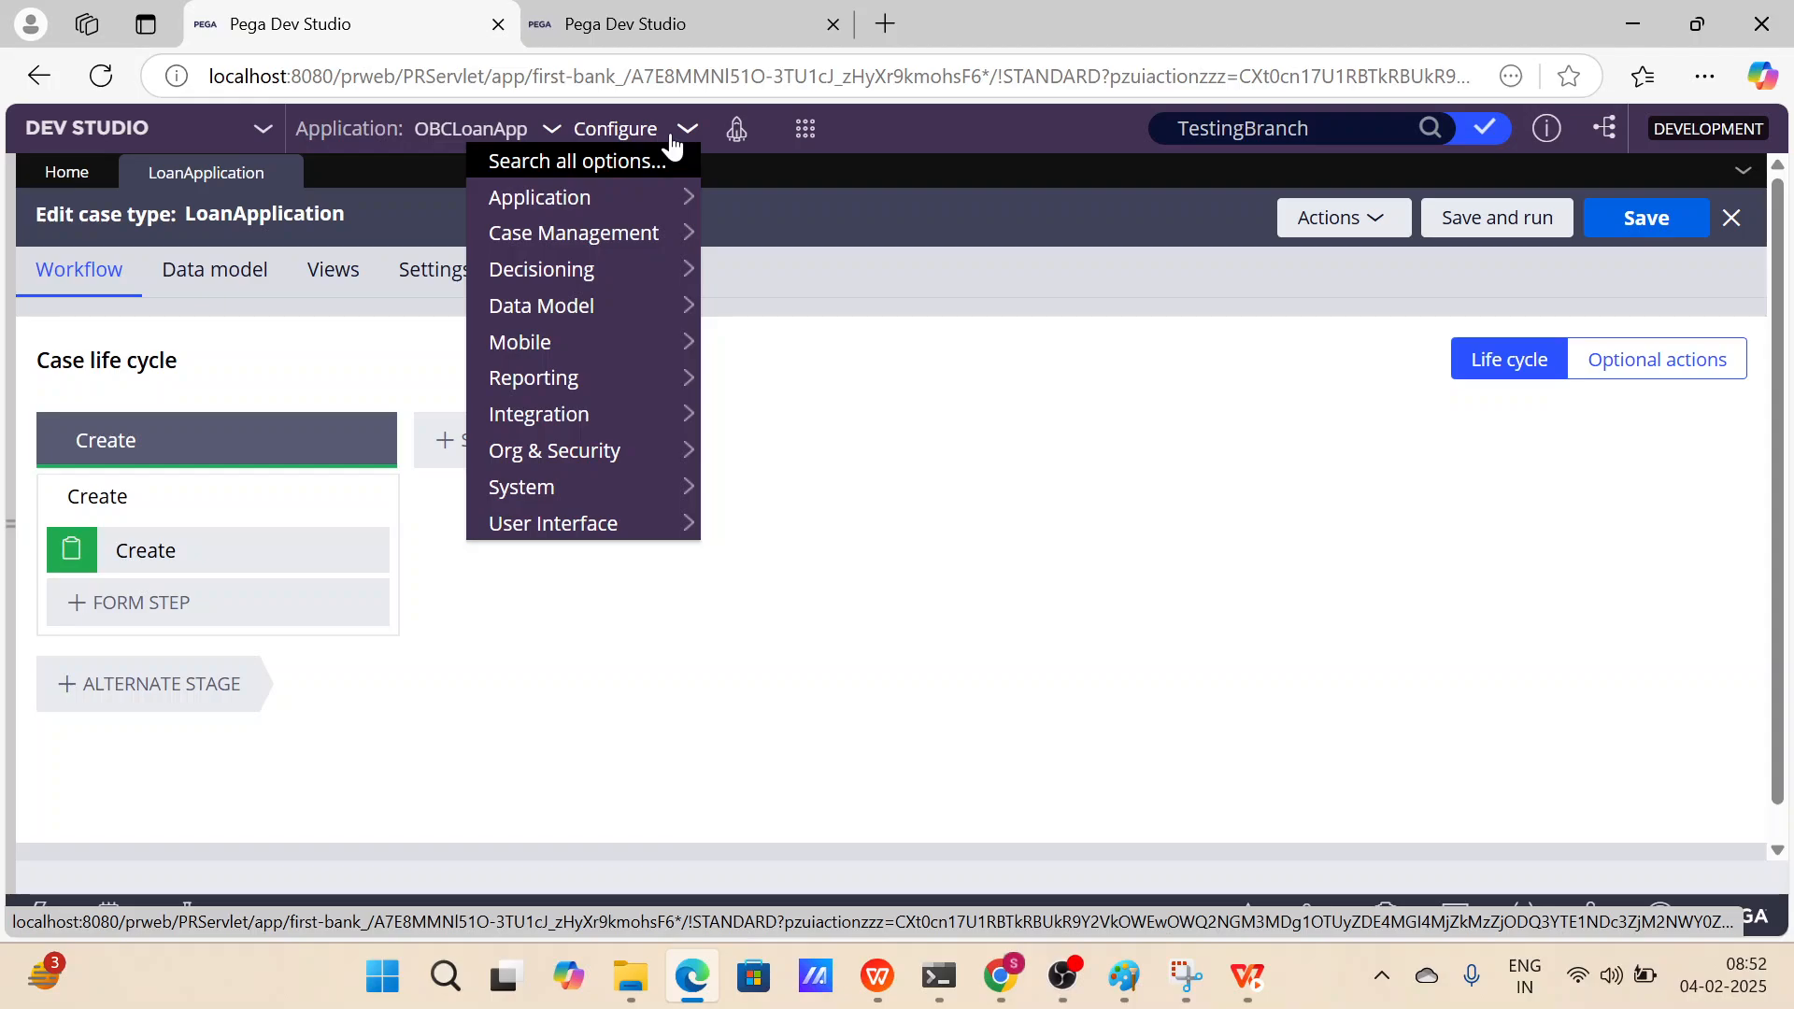
mouse_move(768, 346)
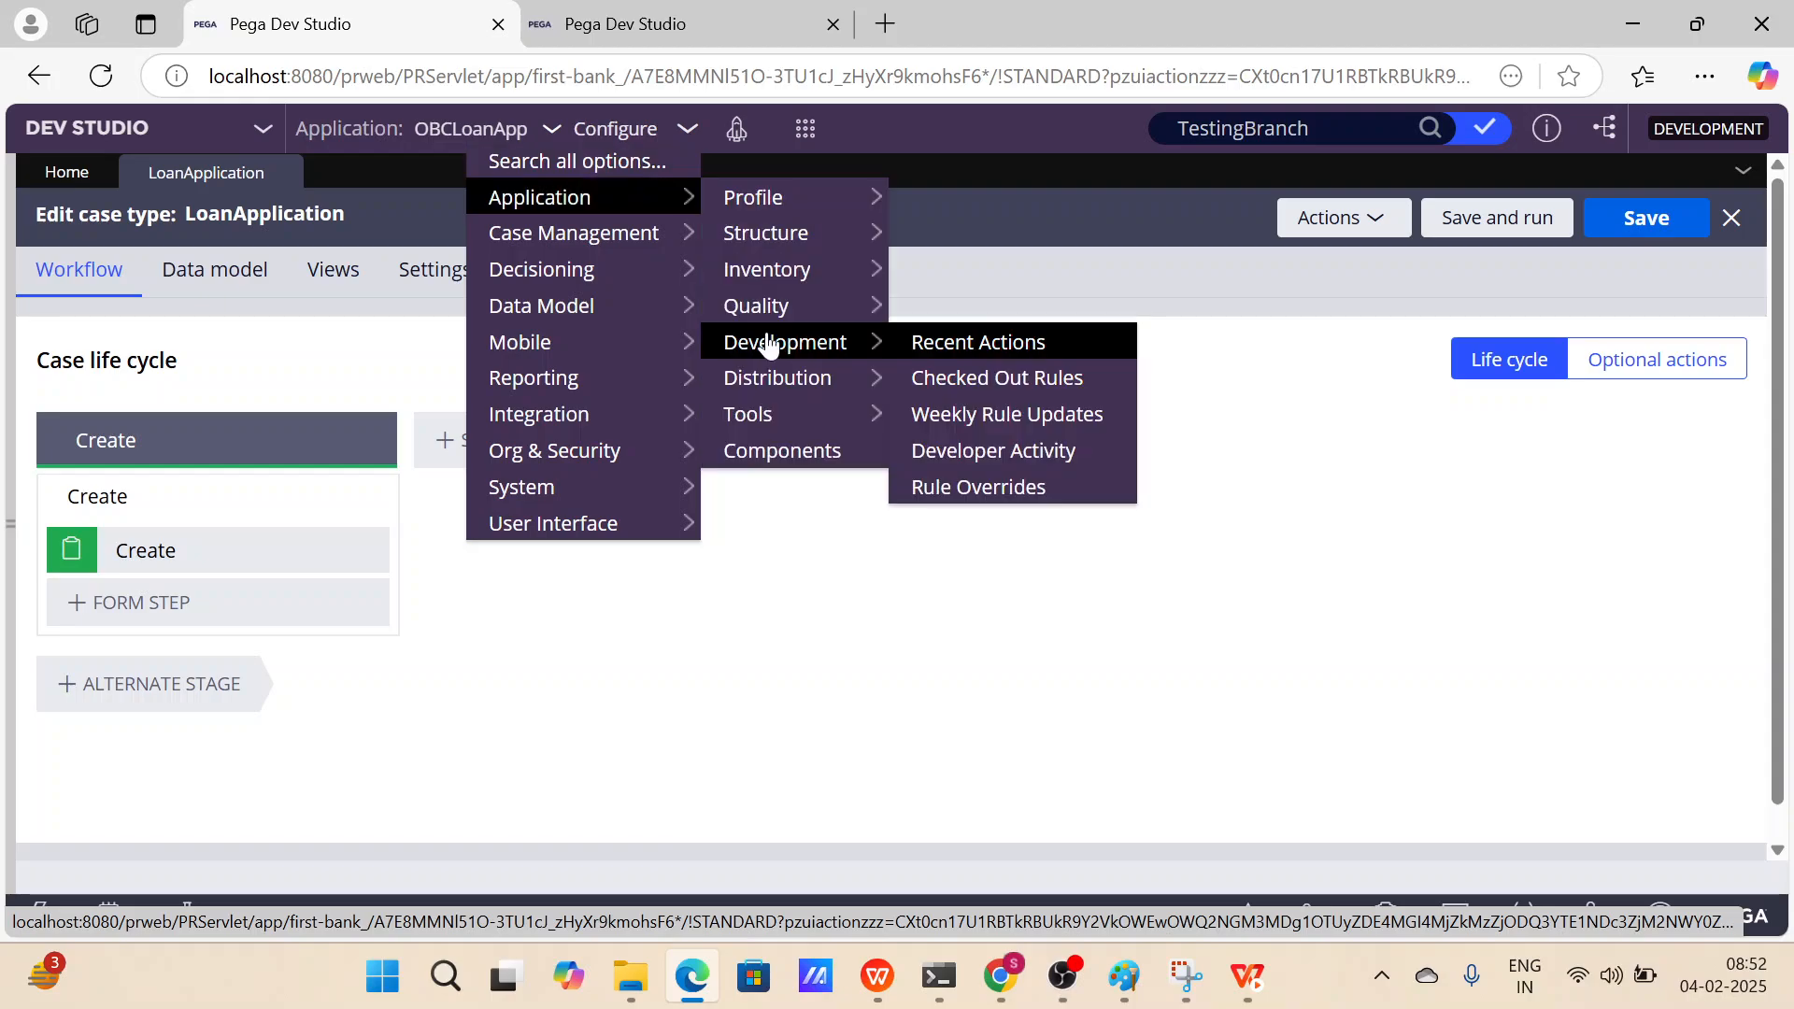
left_click(968, 346)
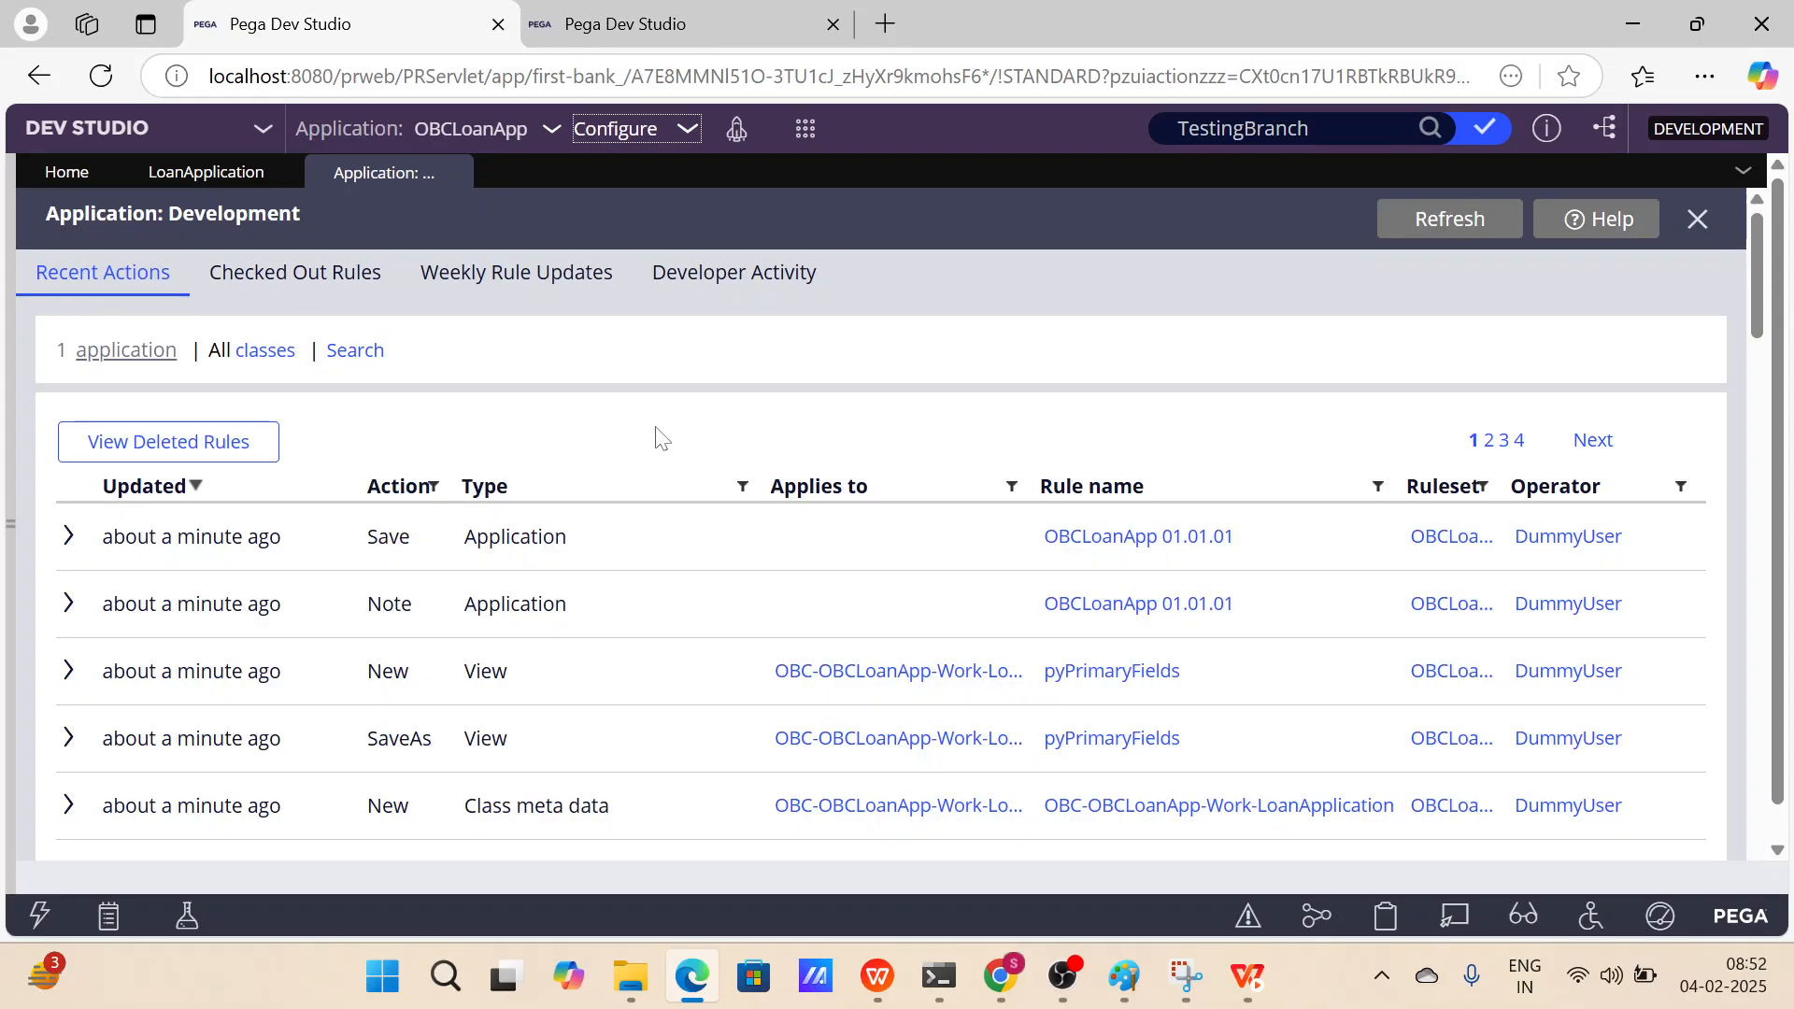
scroll(345, 318, "down", 2)
scroll(538, 490, "down", 3)
scroll(538, 491, "down", 12)
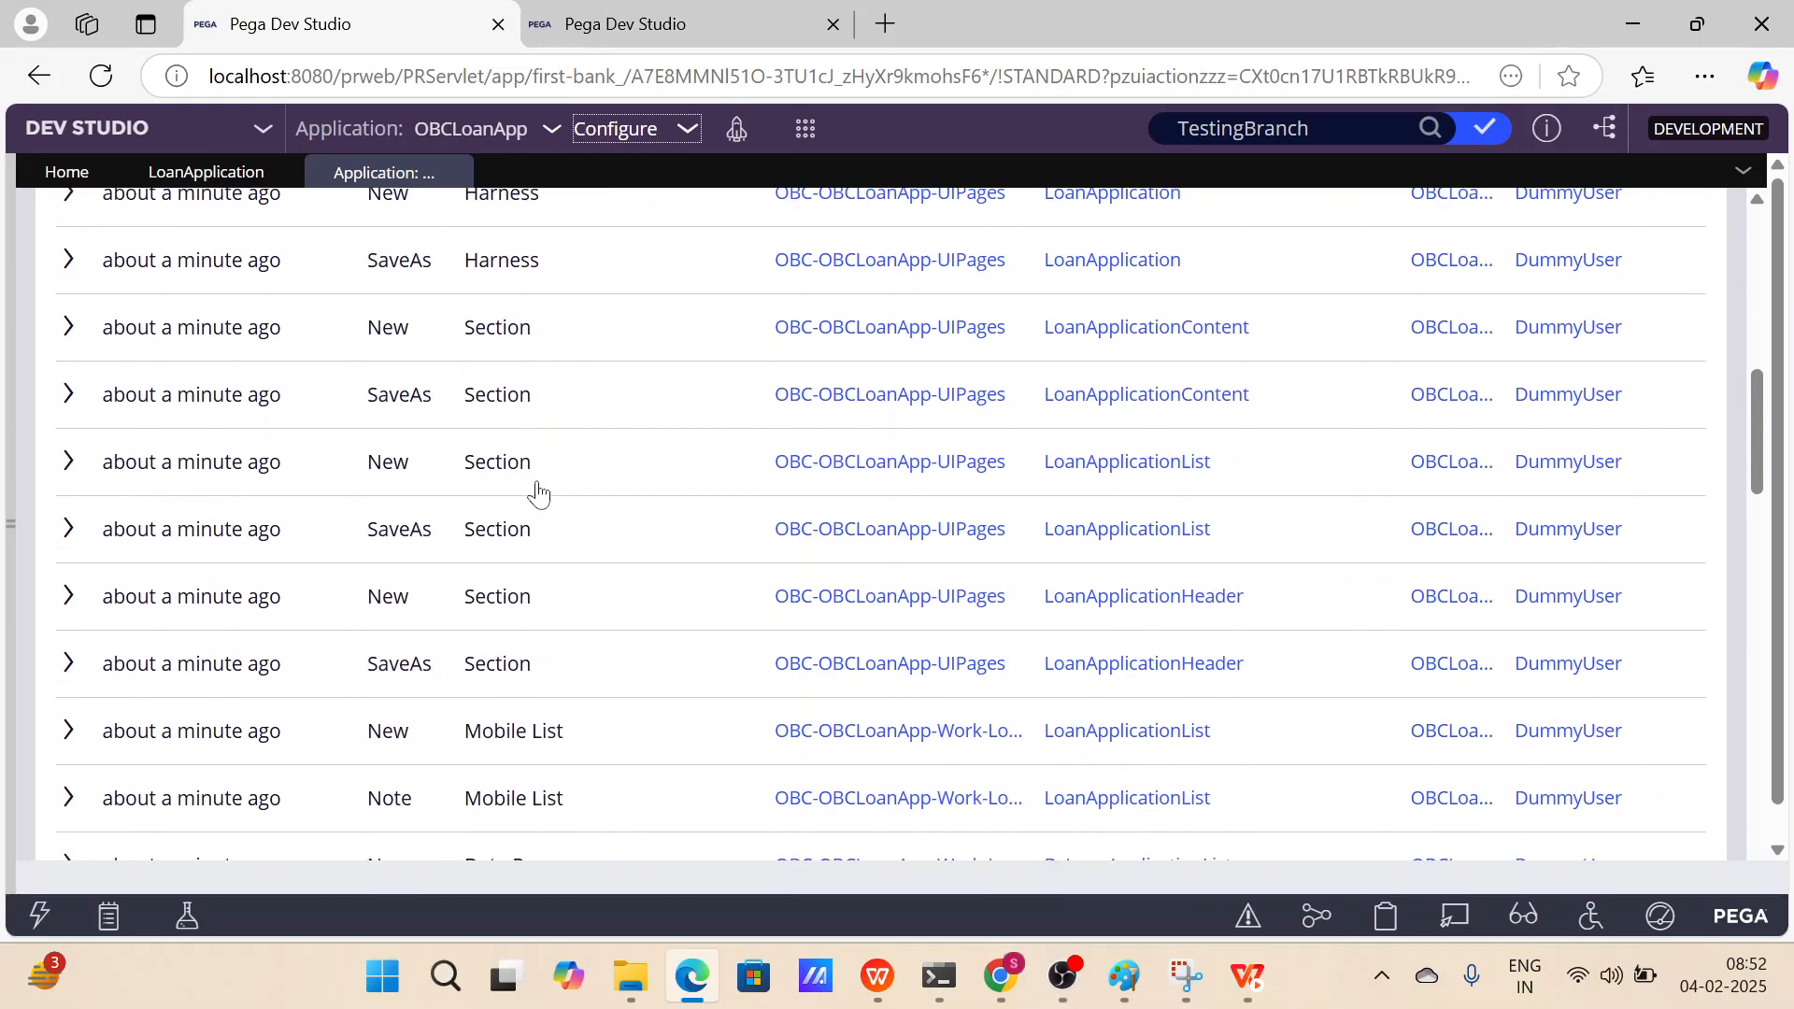
scroll(536, 490, "down", 2)
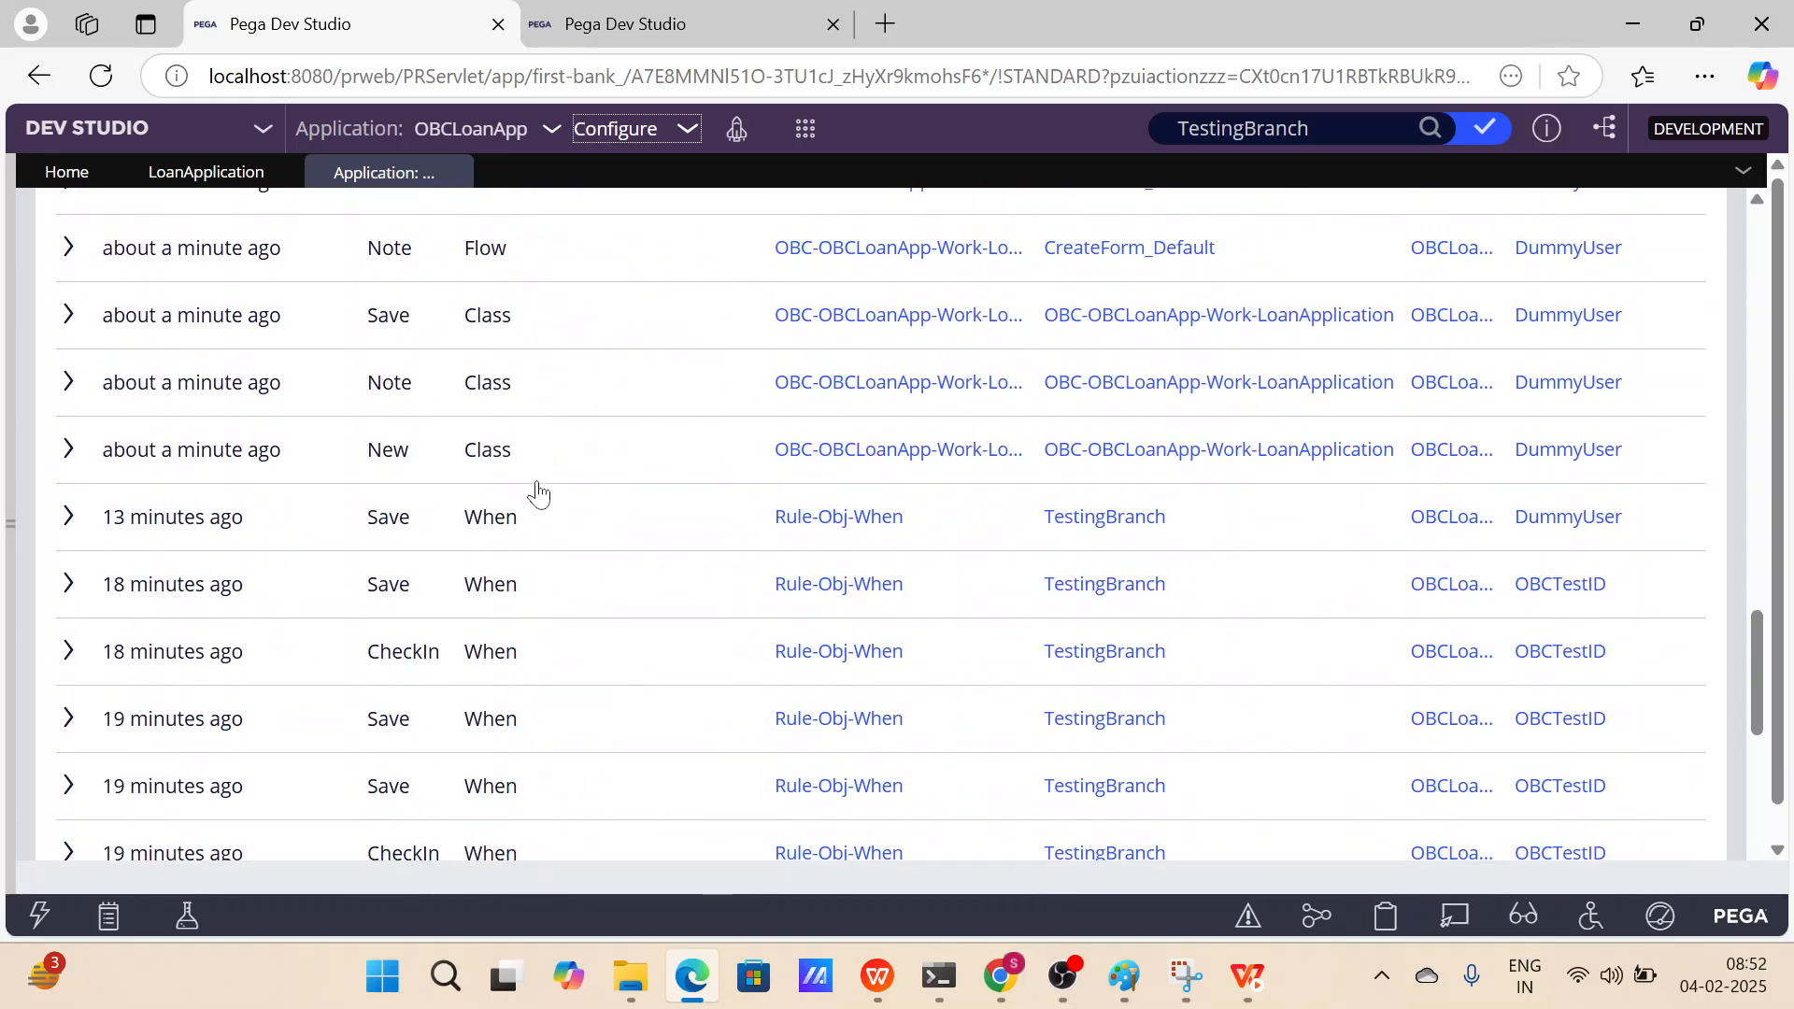
scroll(532, 488, "up", 4)
scroll(425, 553, "down", 1)
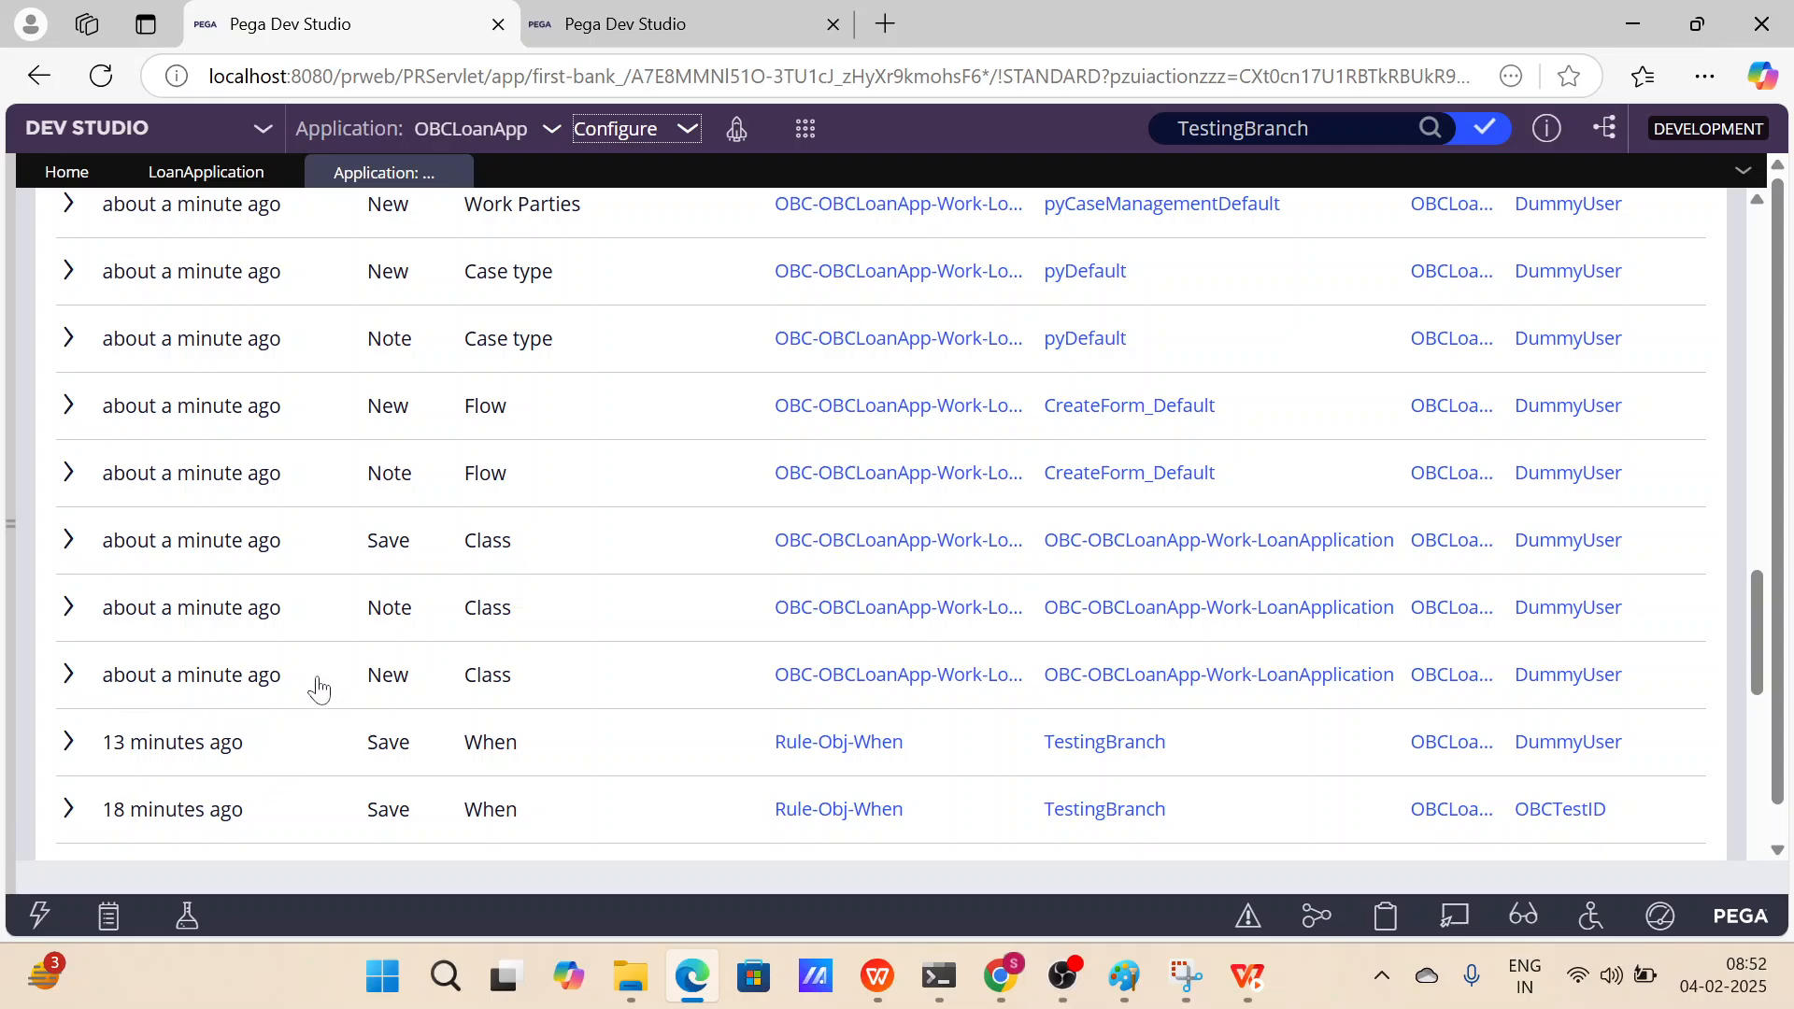
scroll(332, 554, "up", 15)
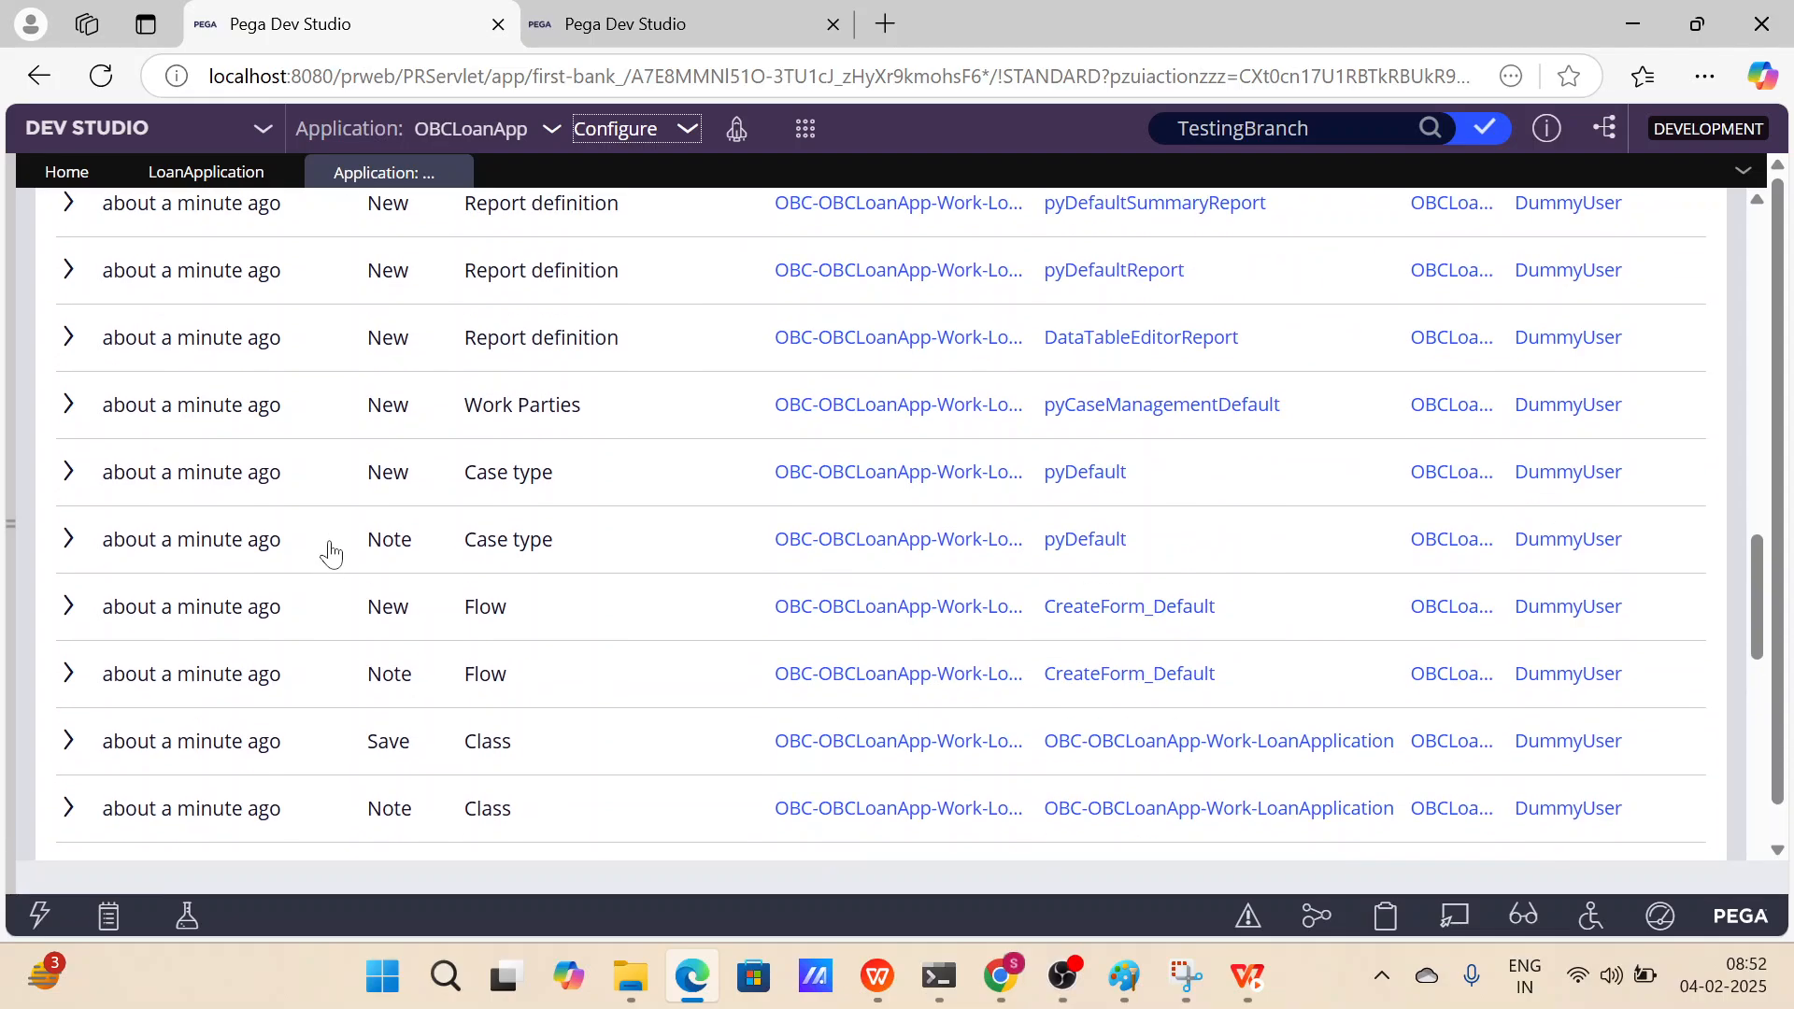
scroll(331, 553, "up", 8)
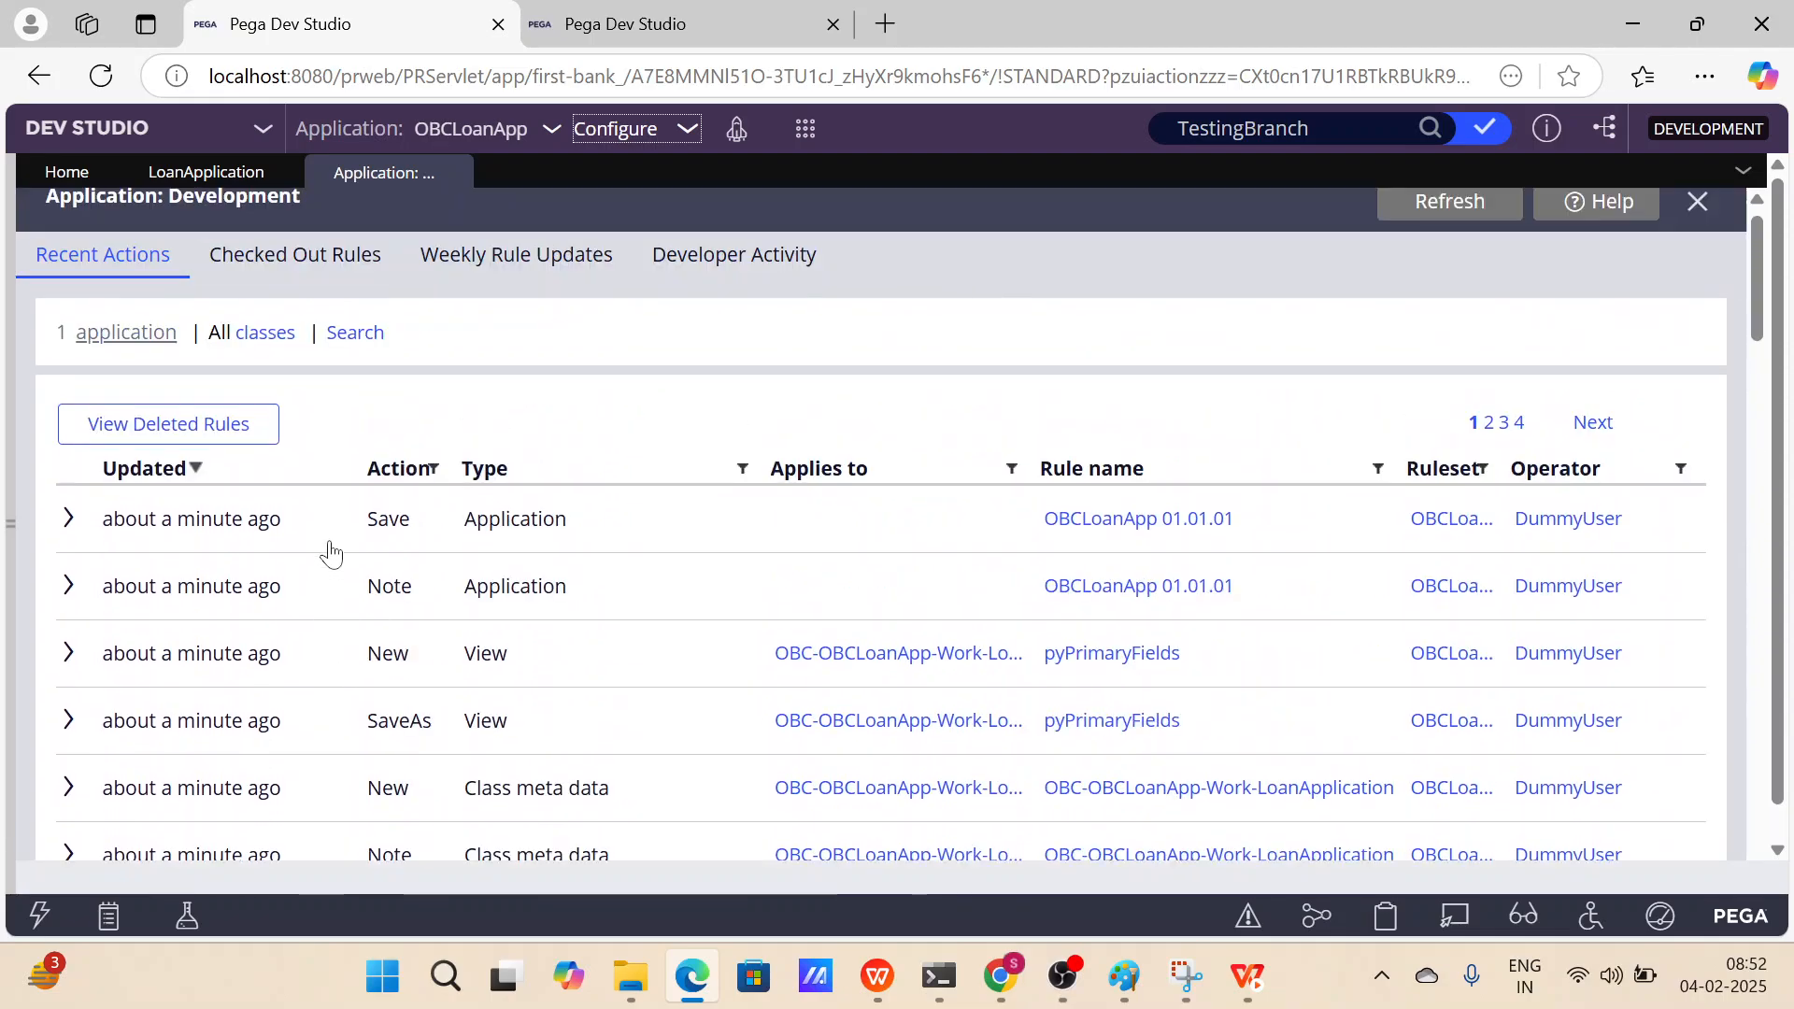
scroll(332, 553, "down", 8)
scroll(332, 553, "down", 10)
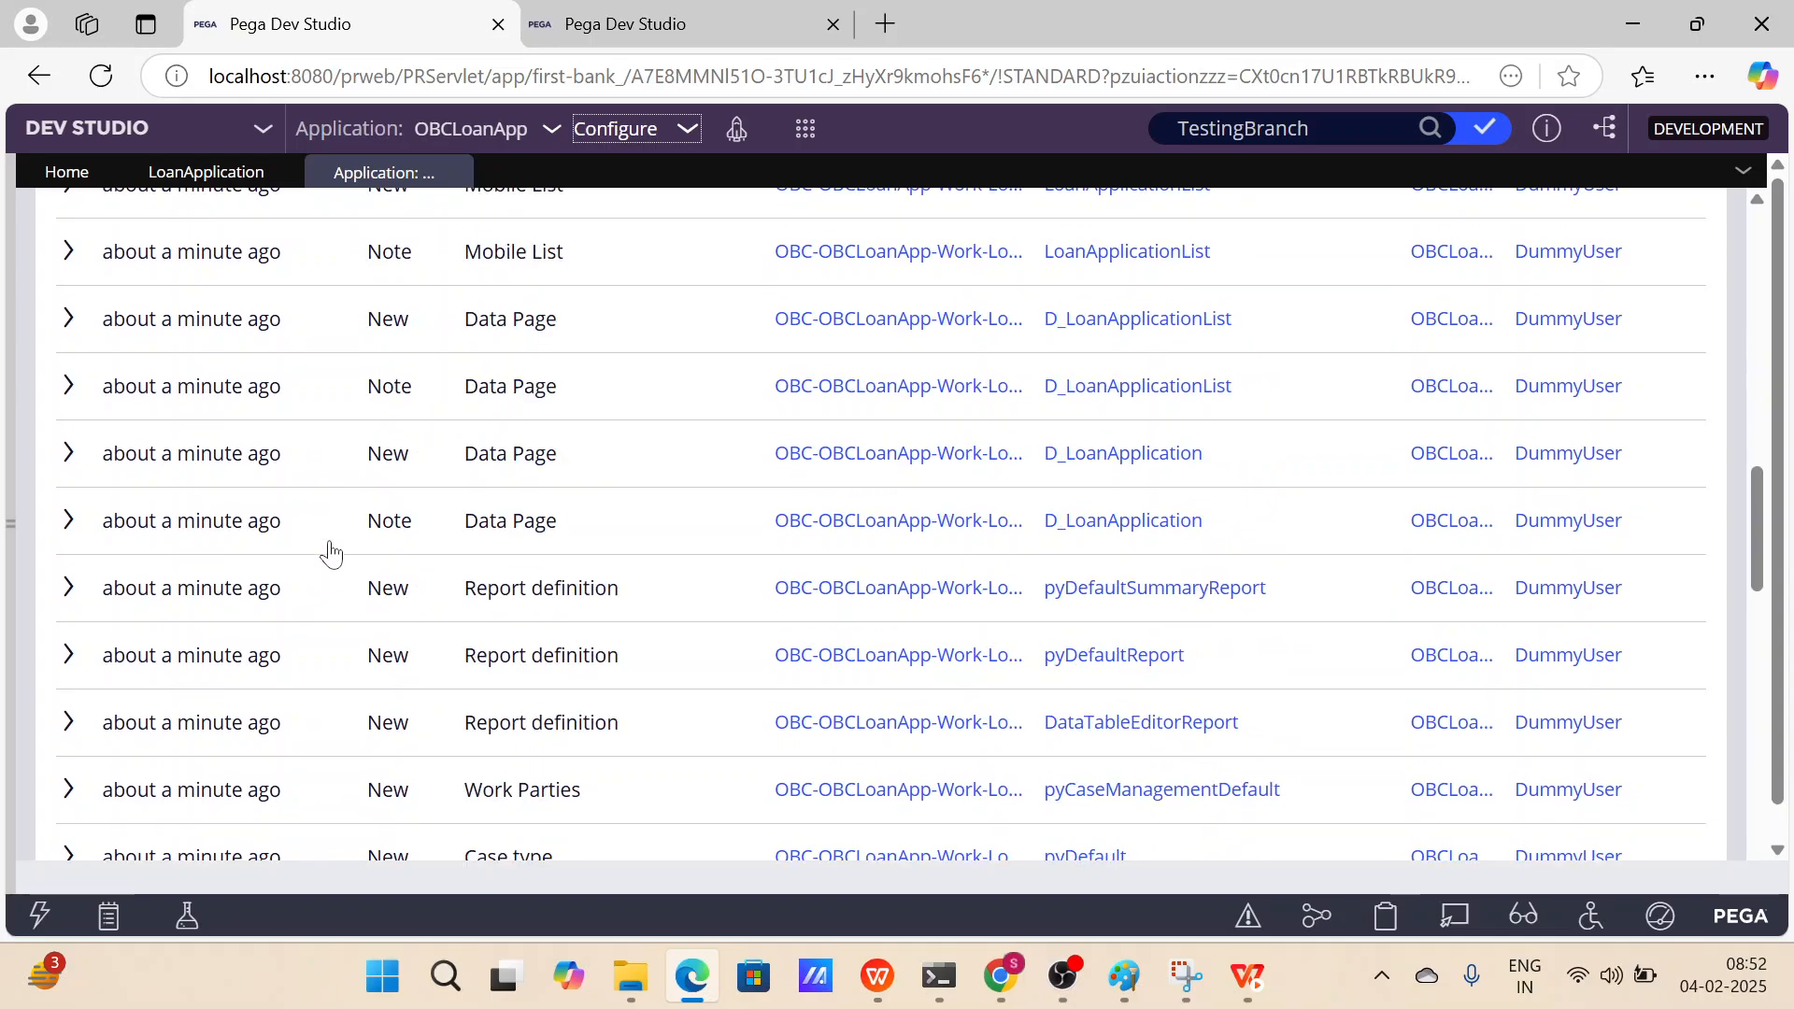
scroll(332, 553, "up", 10)
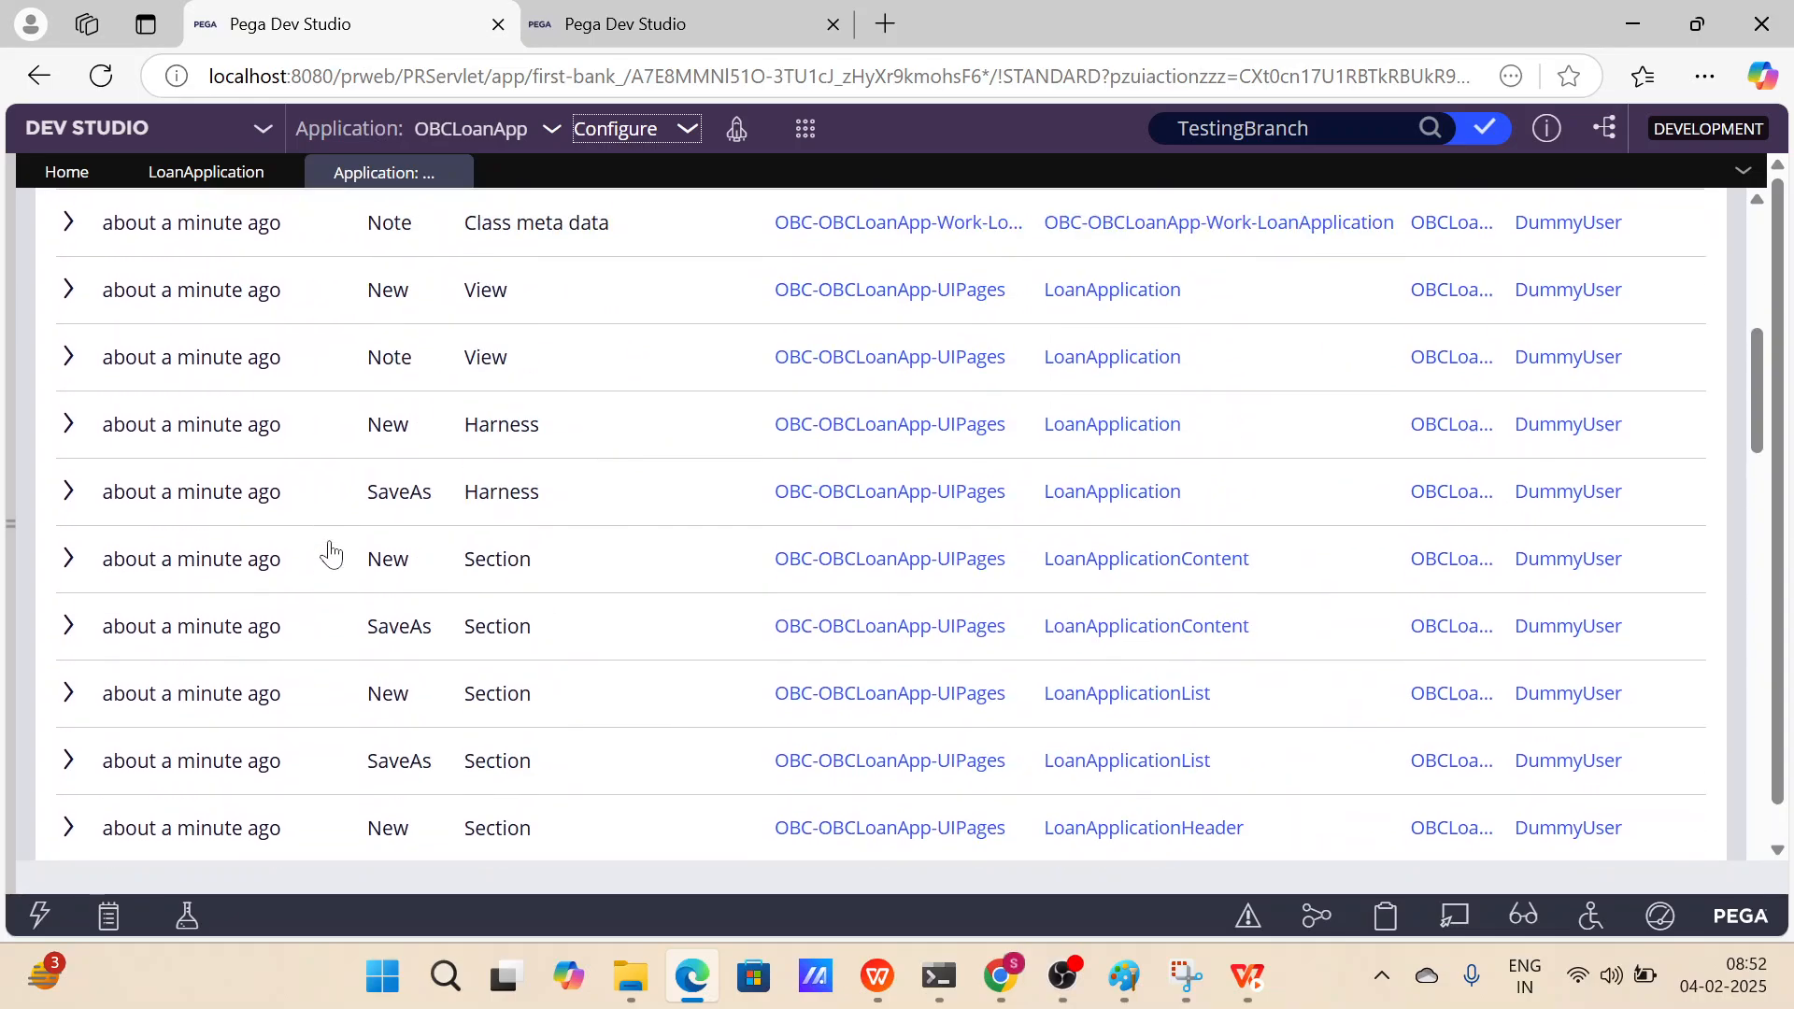
scroll(705, 389, "up", 5)
scroll(864, 408, "down", 2)
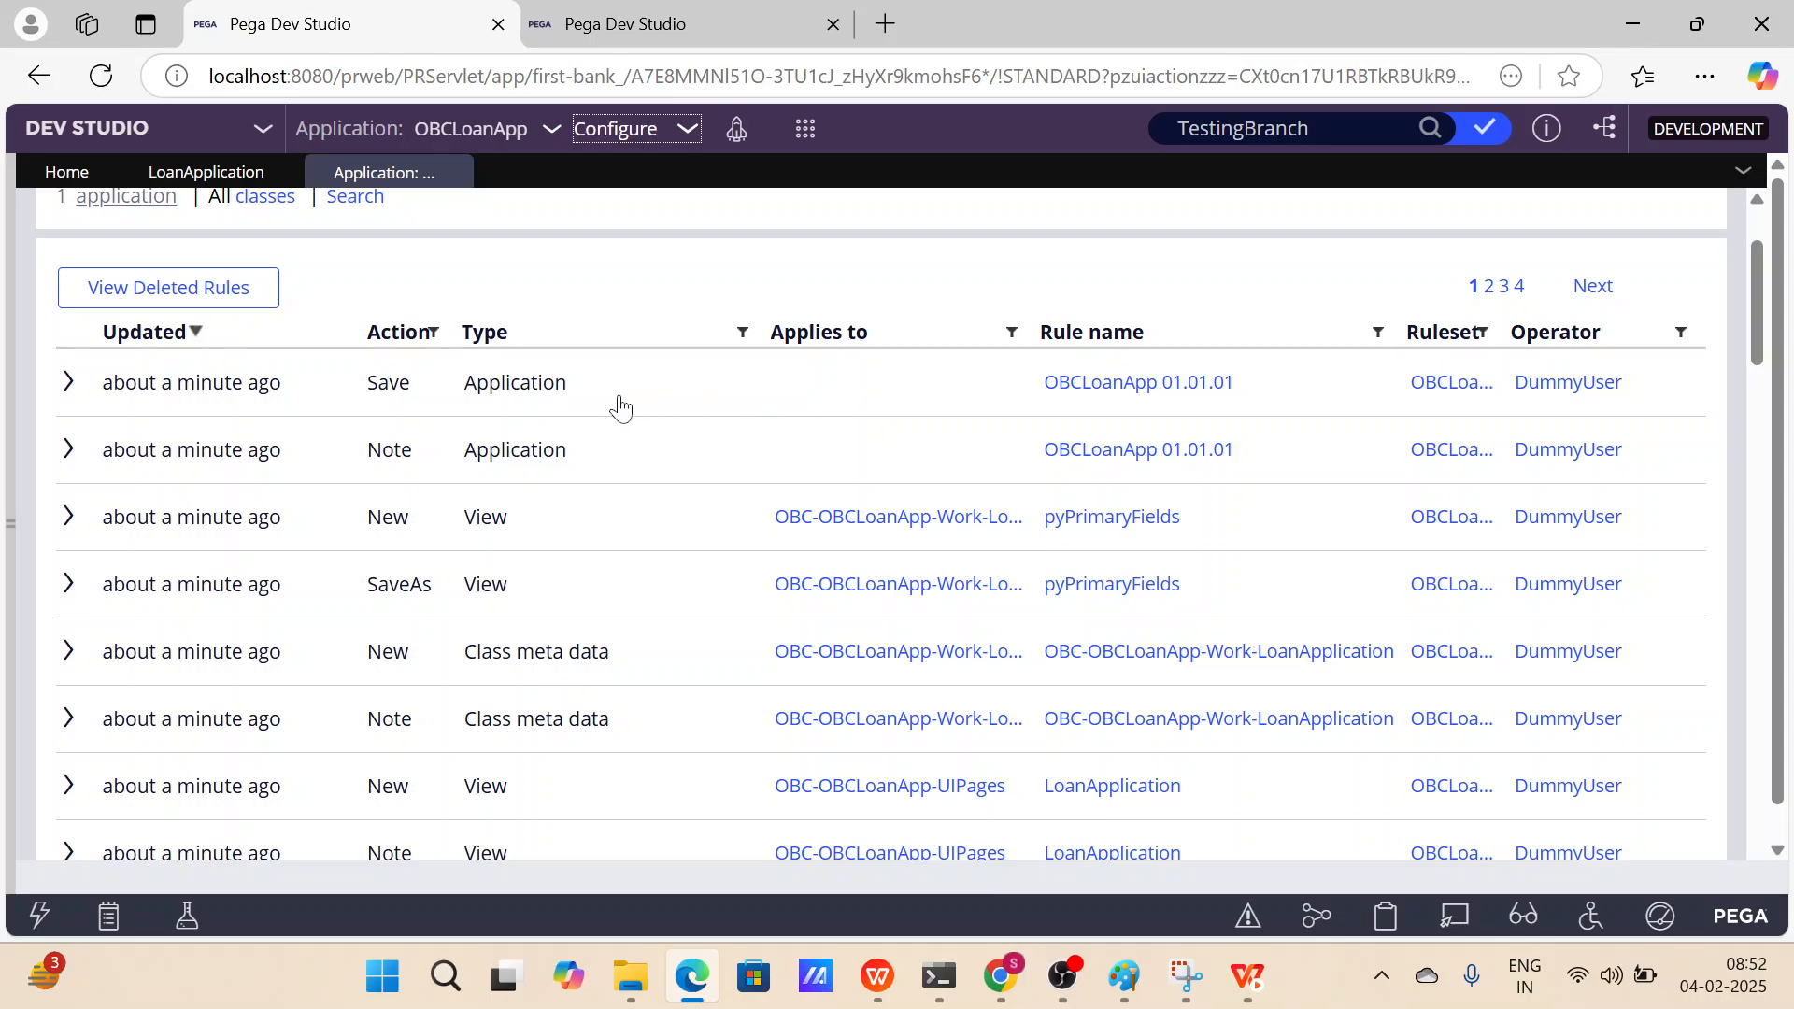
left_click_drag(592, 388, 463, 384)
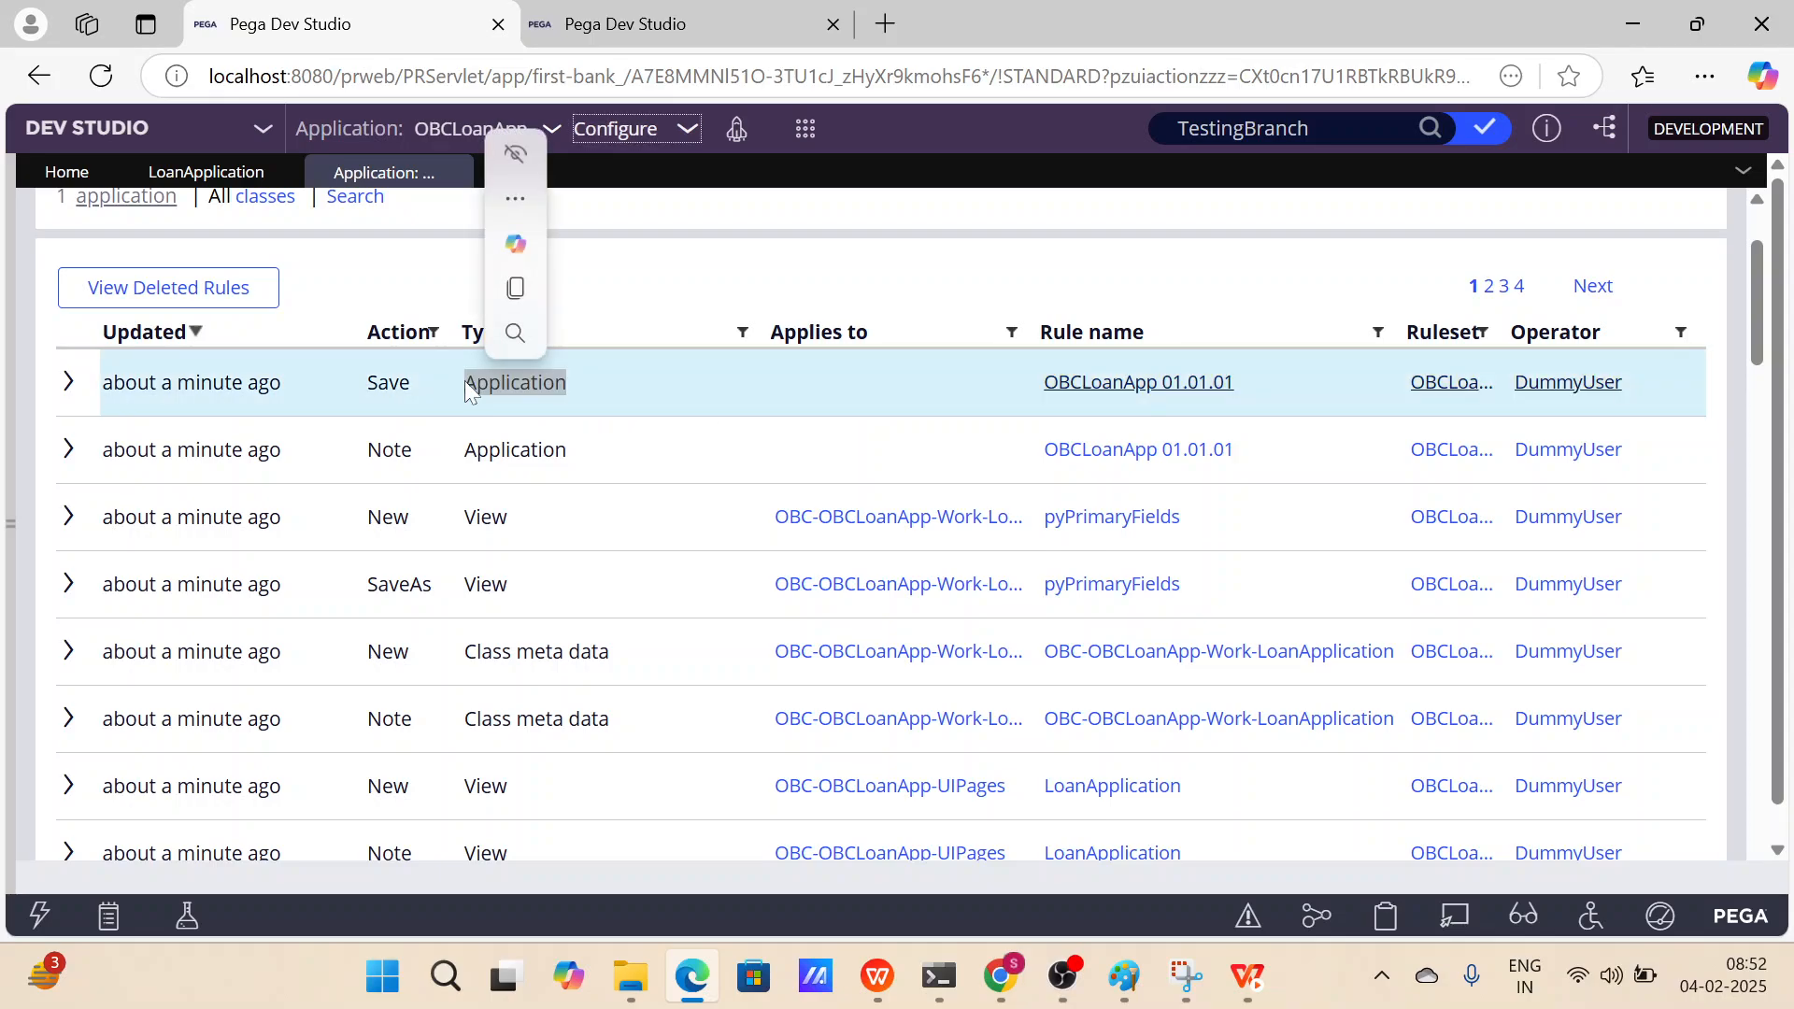
left_click(923, 231)
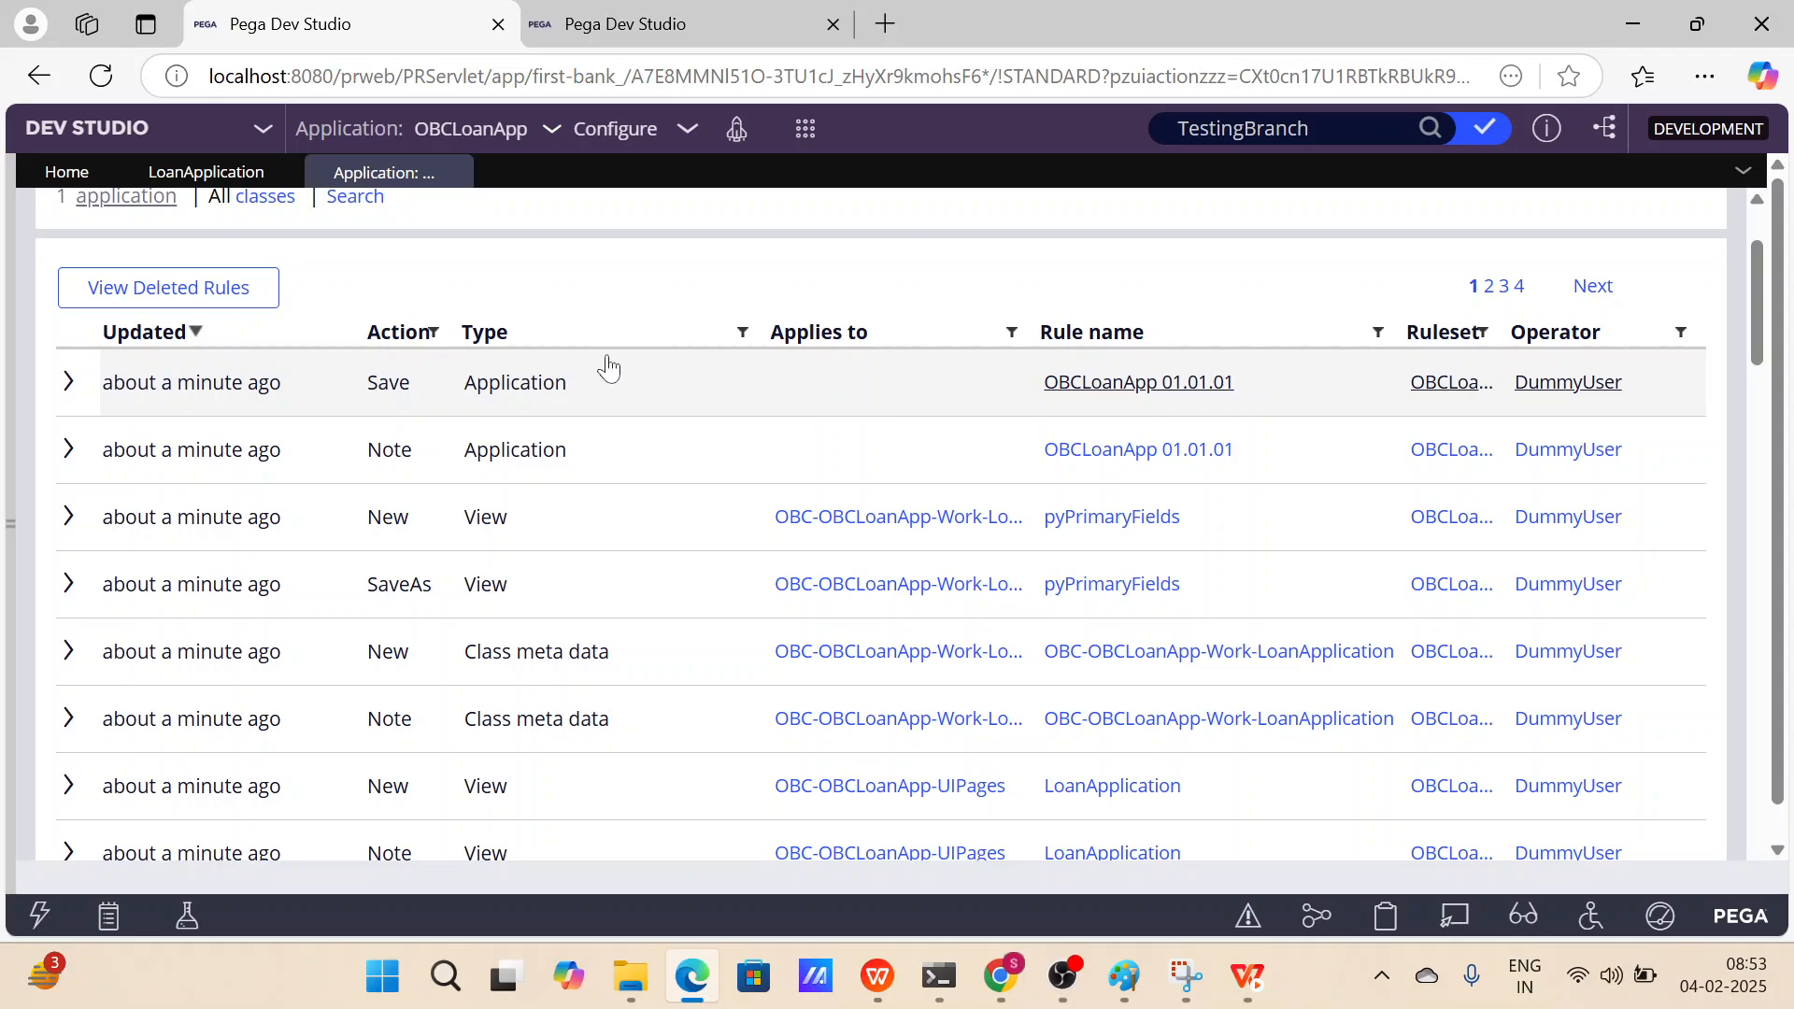
scroll(604, 365, "down", 10)
scroll(608, 367, "down", 8)
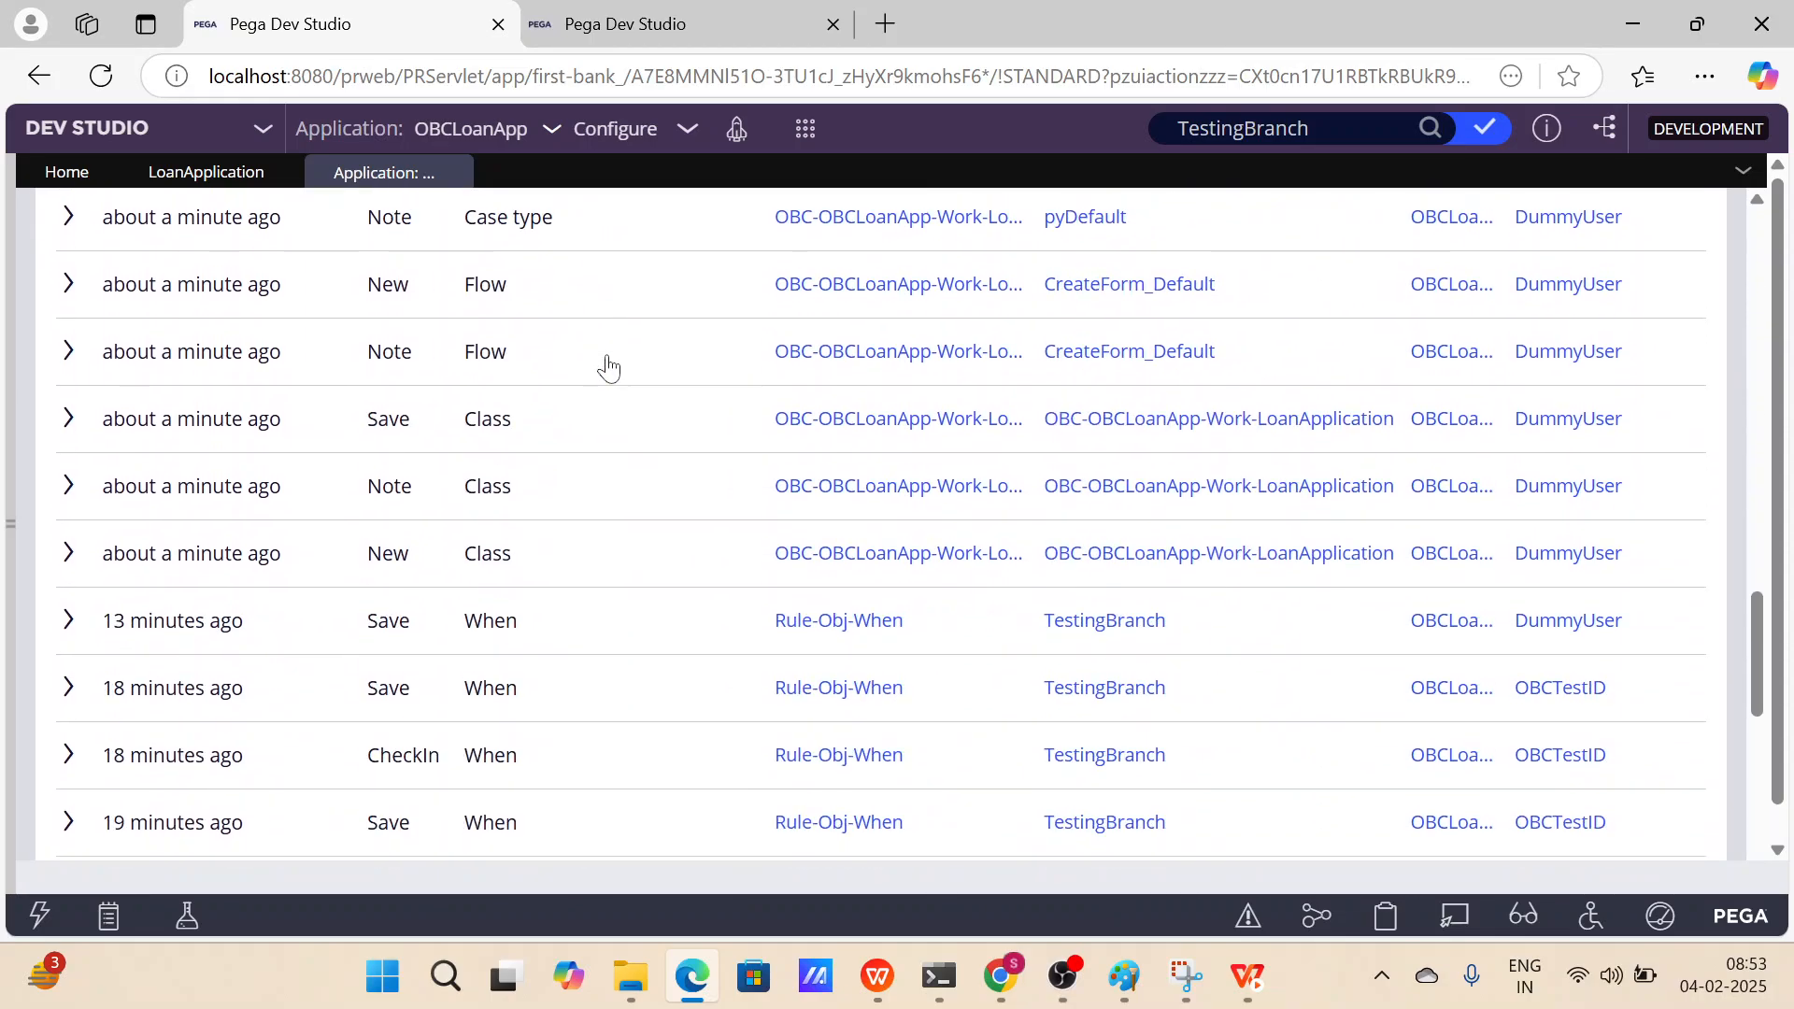
scroll(608, 367, "up", 8)
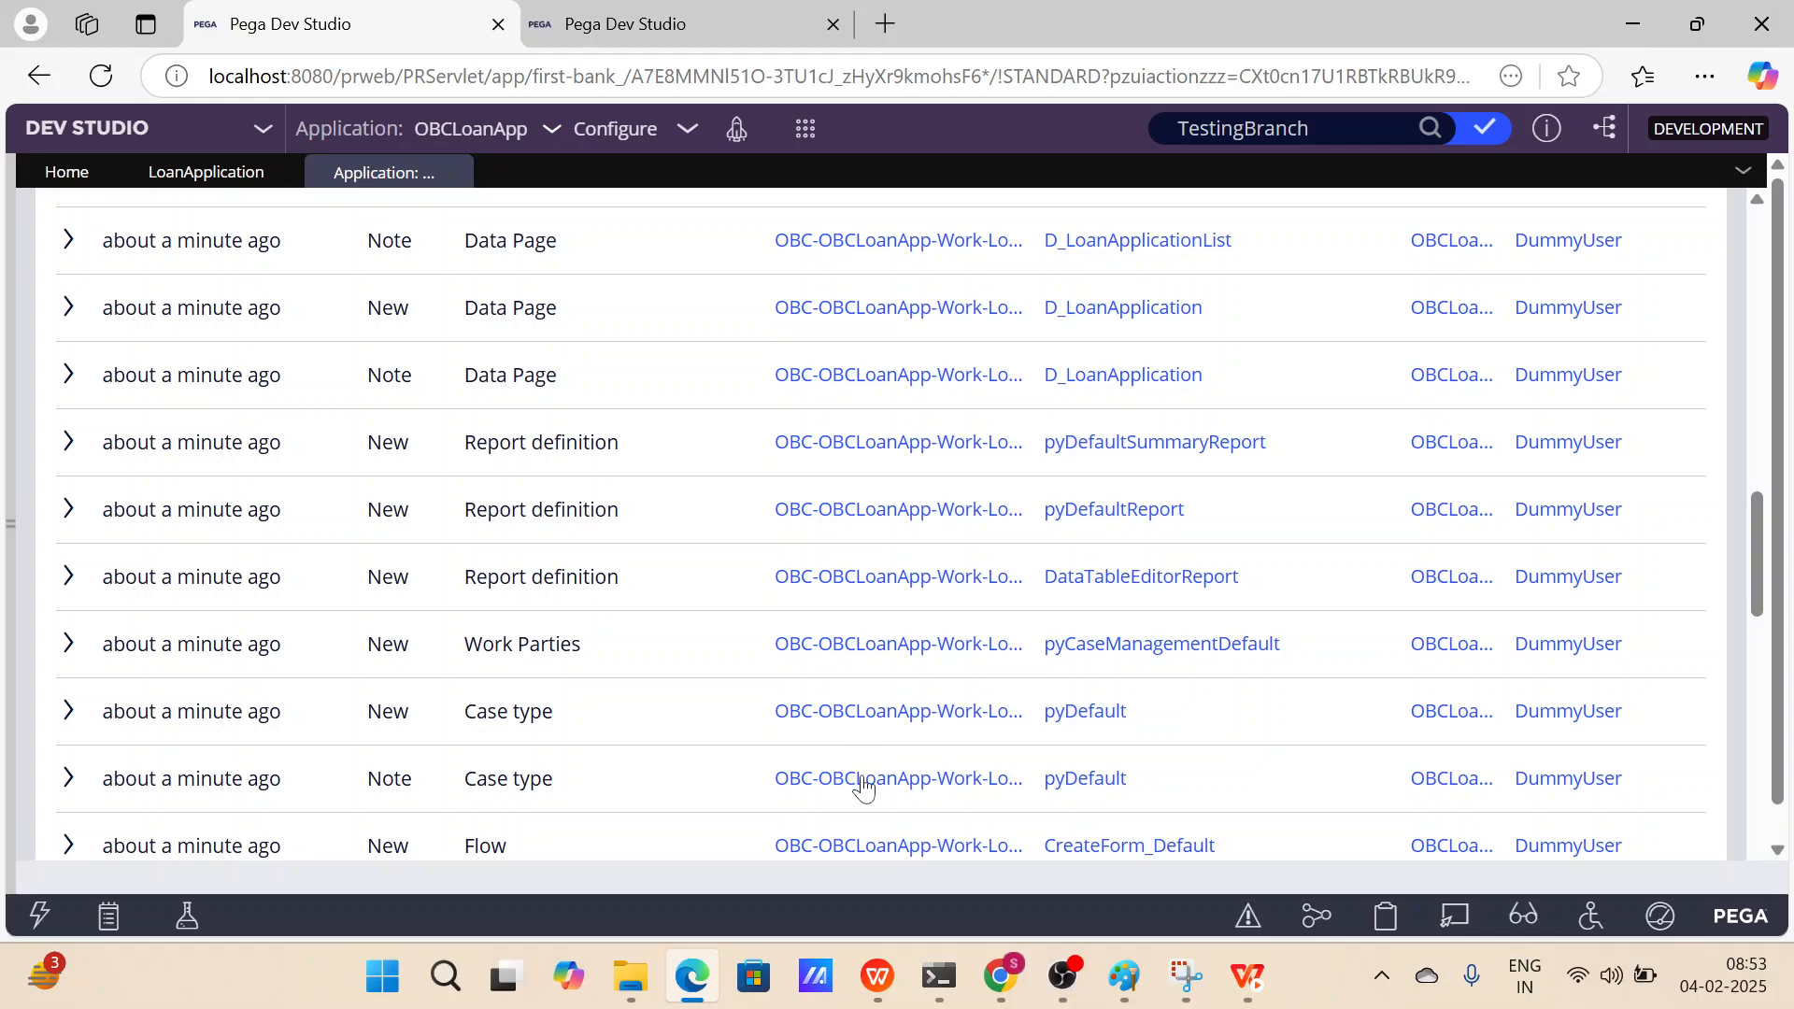
Open the LoanApplication class rule from the report and show it in the App Explorer.
left_click(904, 779)
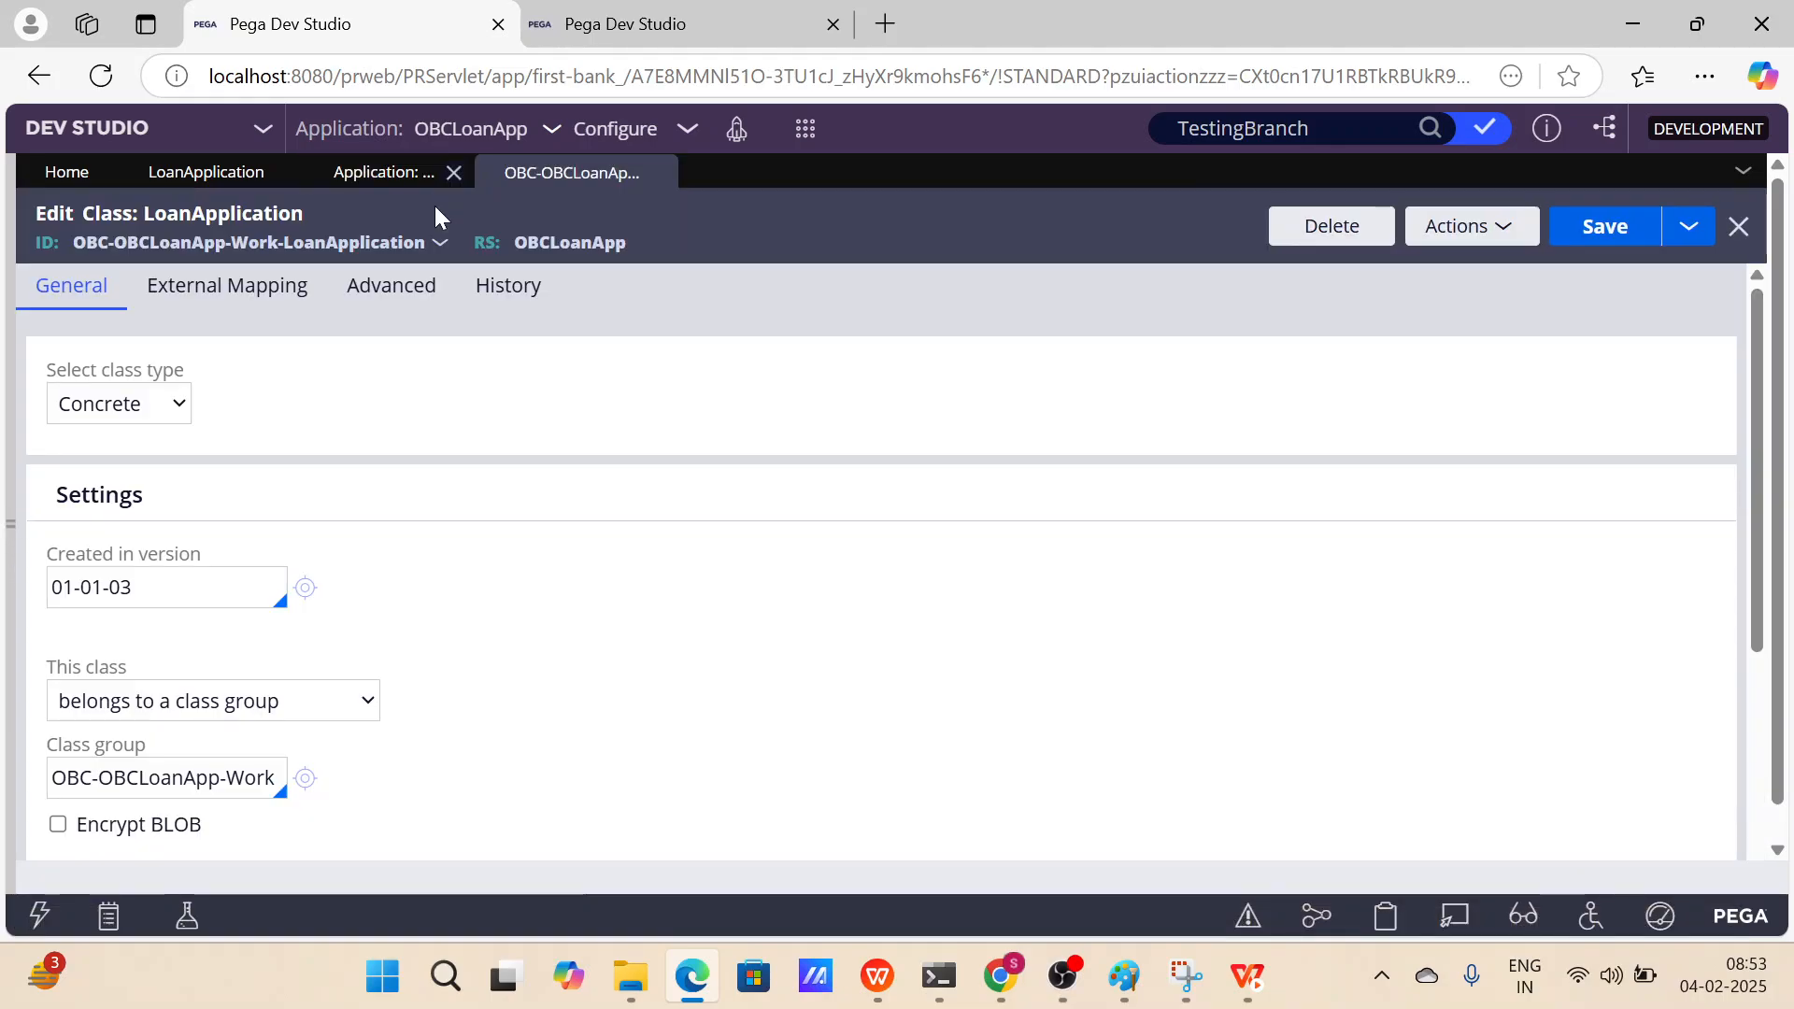
left_click(440, 242)
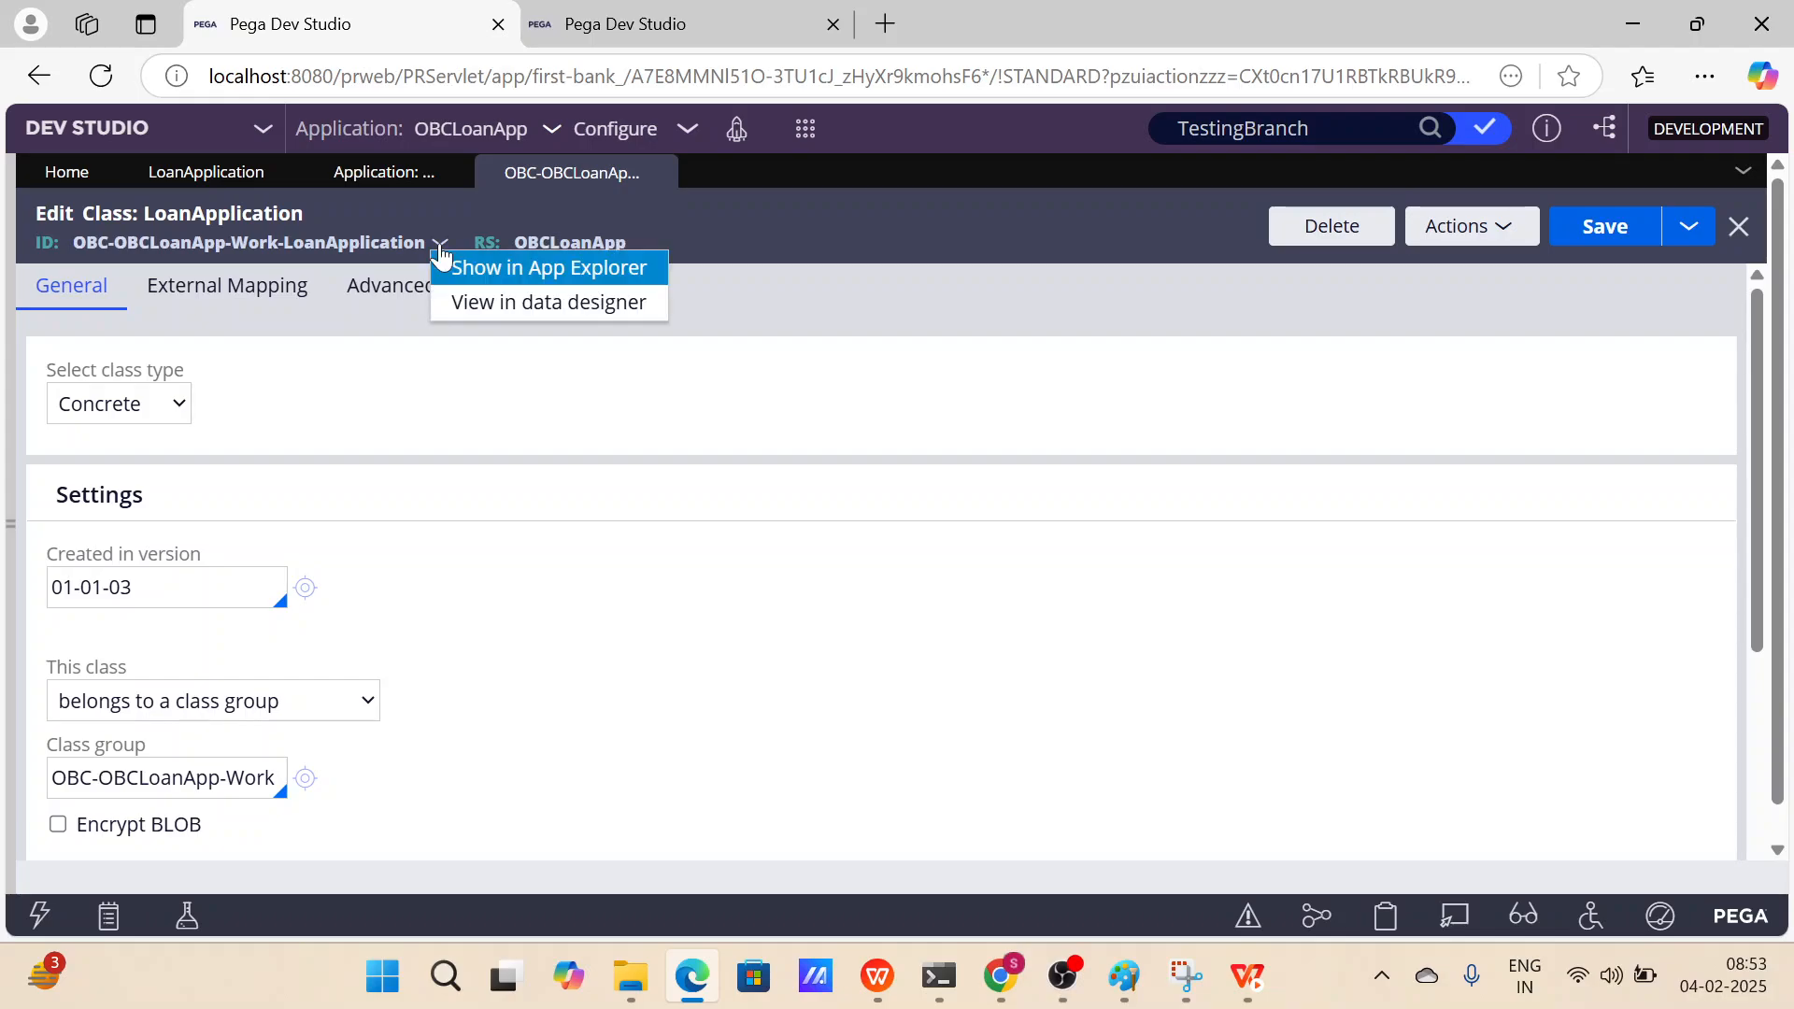
left_click(524, 271)
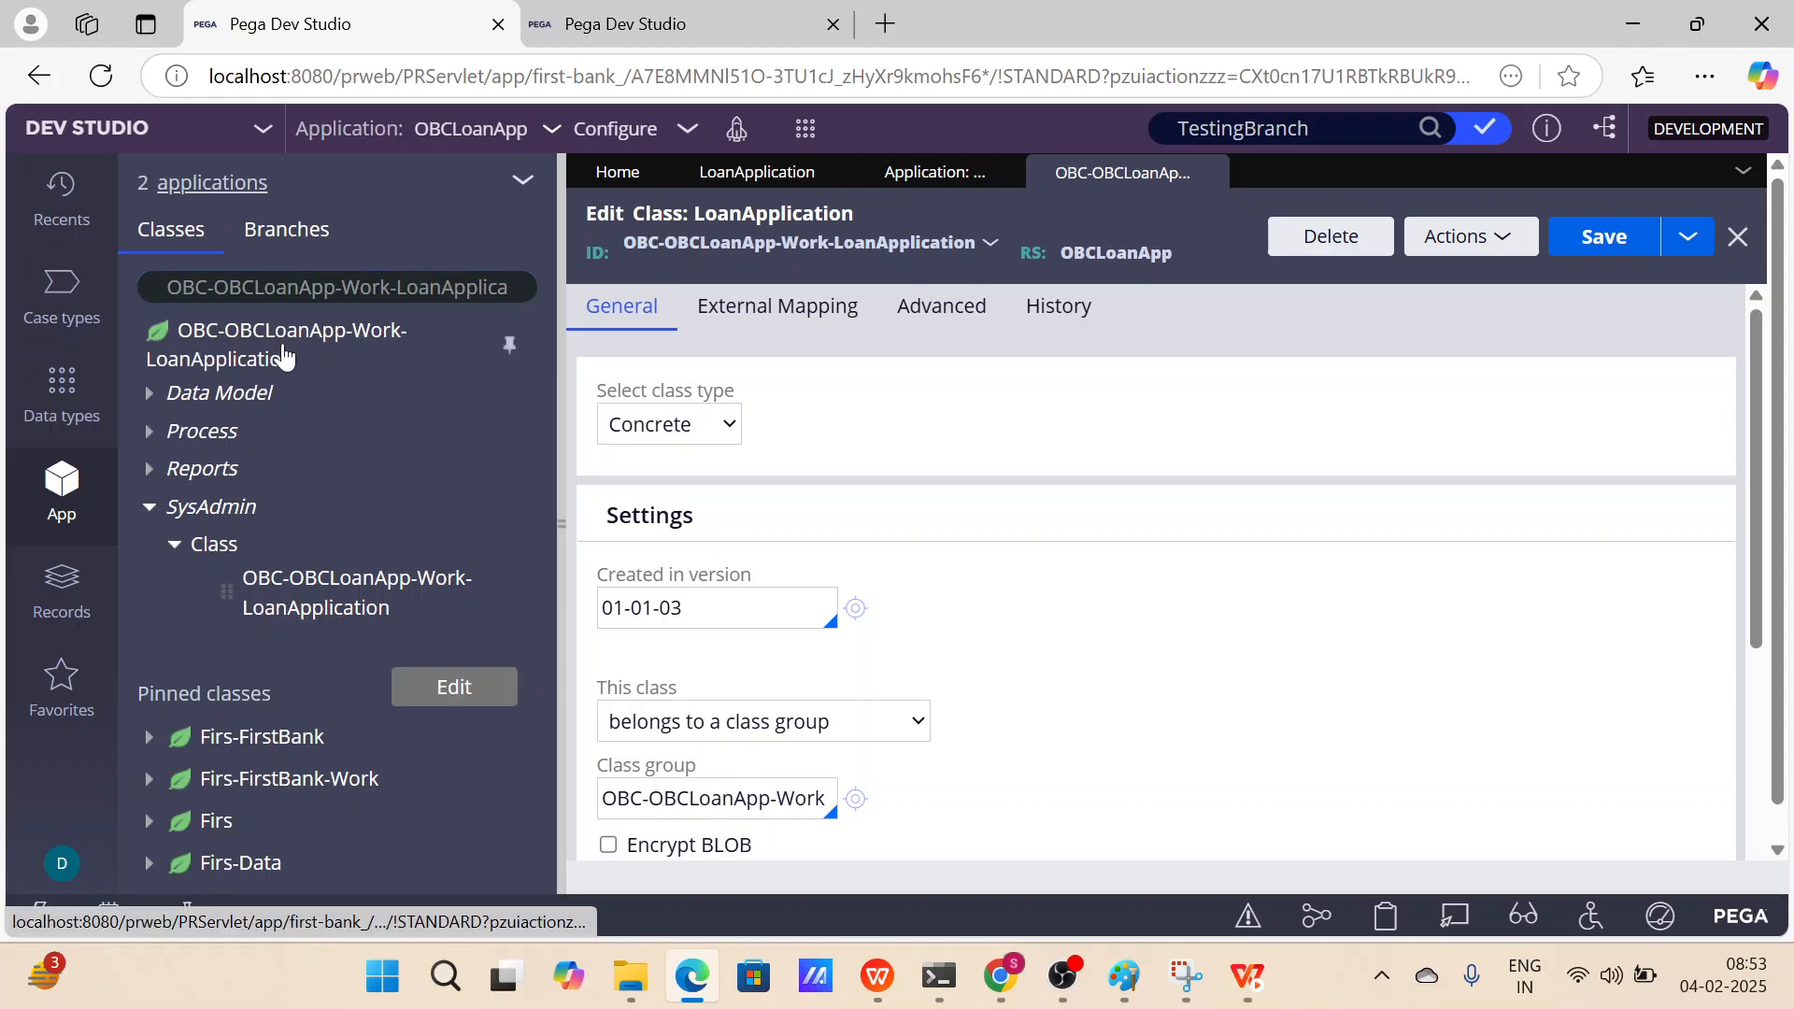
Expand the LoanApplication class's Data Model and Data Page nodes in the App Explorer to browse its rules.
left_click(510, 345)
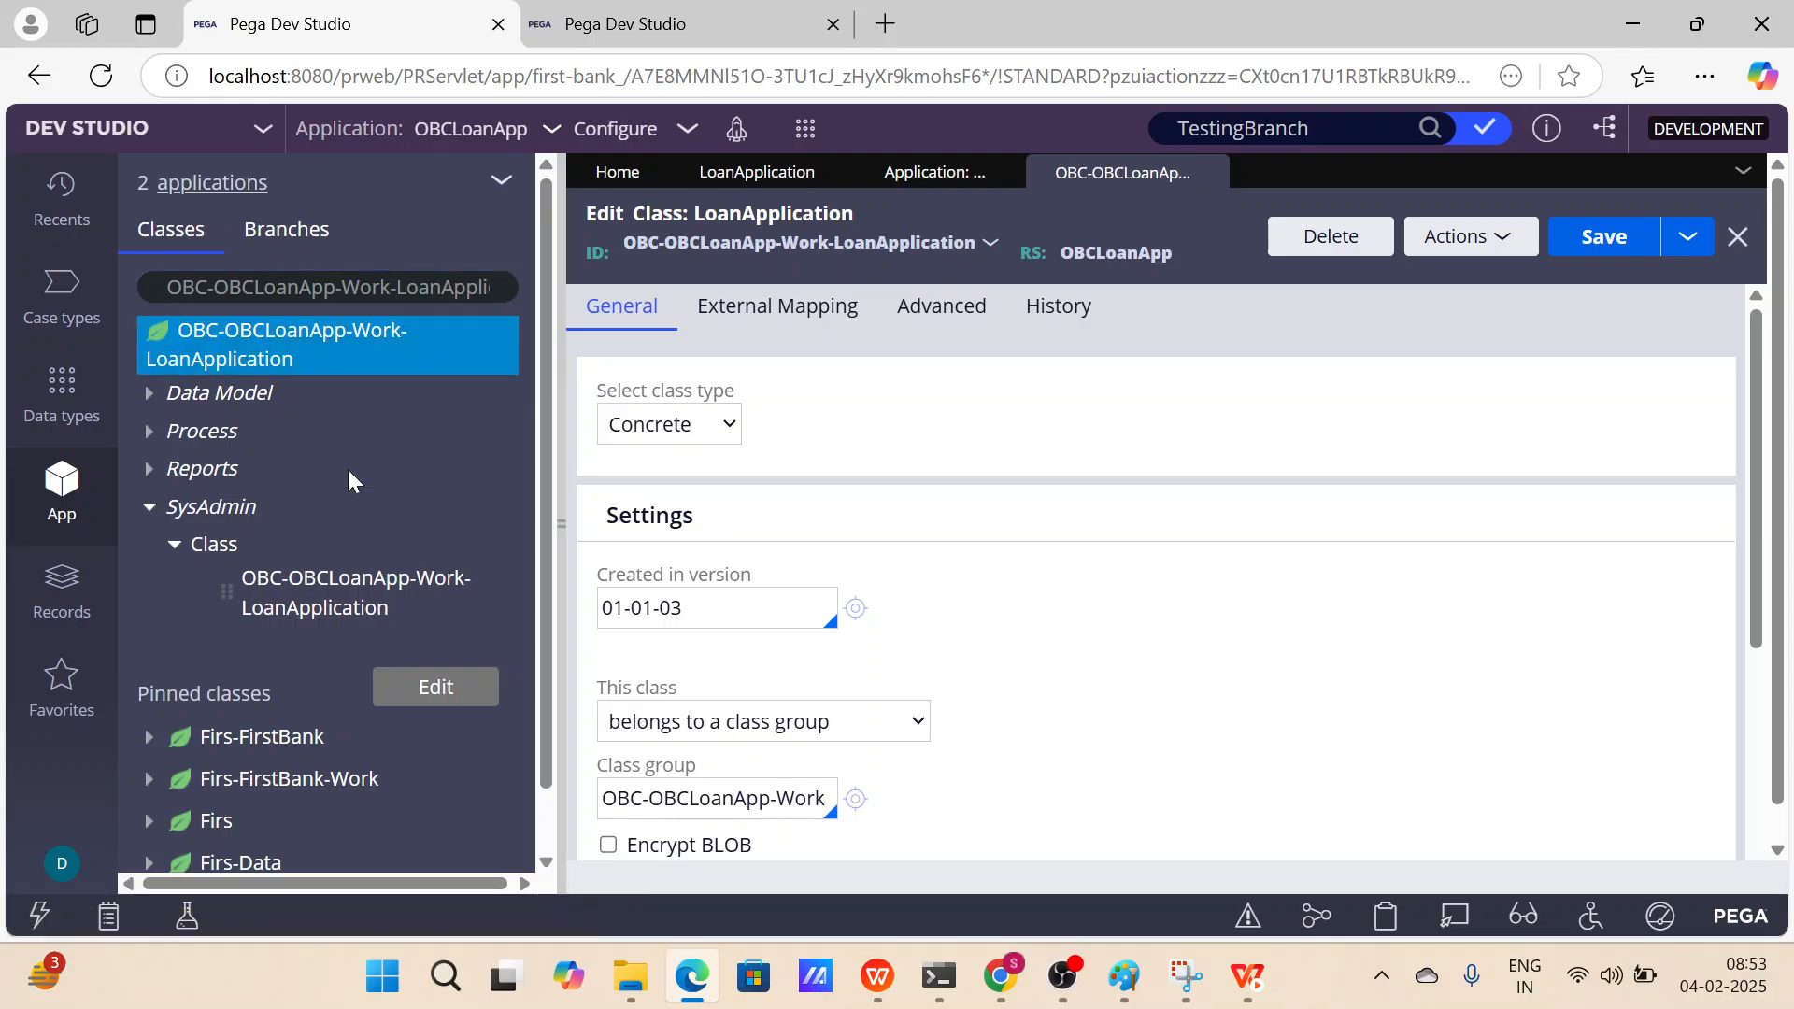
scroll(267, 594, "down", 1)
scroll(265, 590, "down", 1)
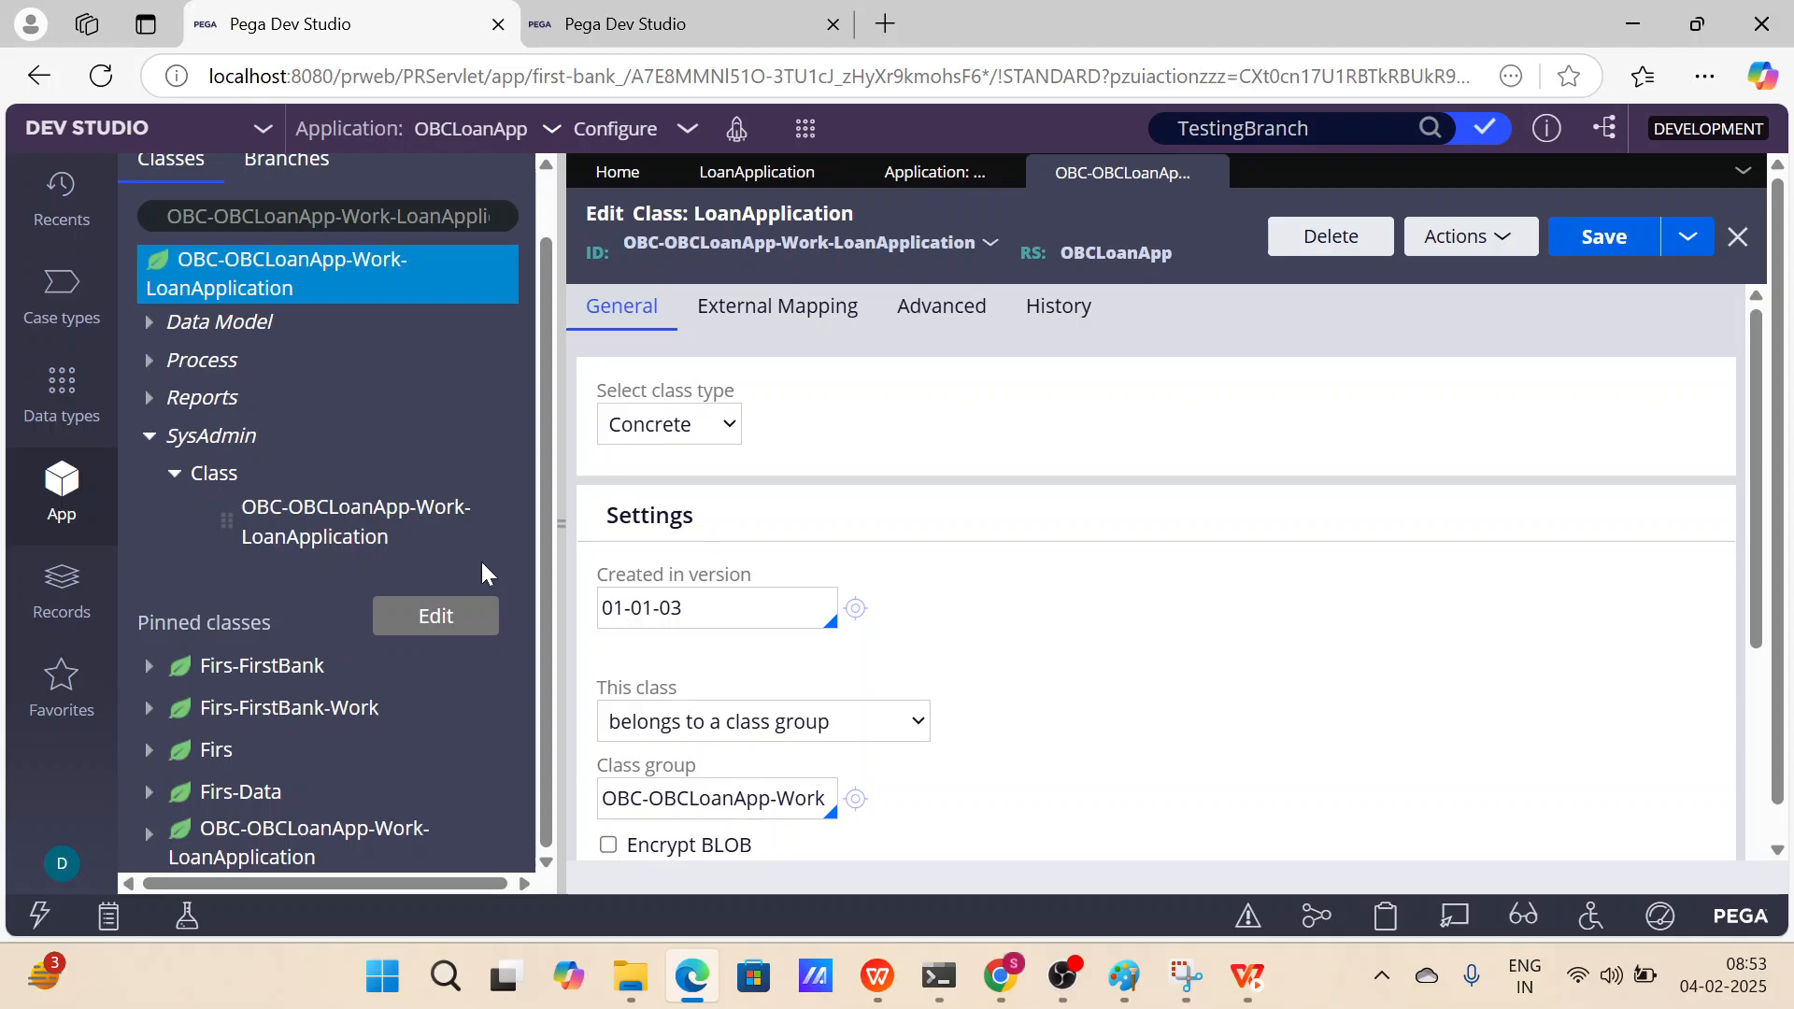
scroll(480, 565, "up", 3)
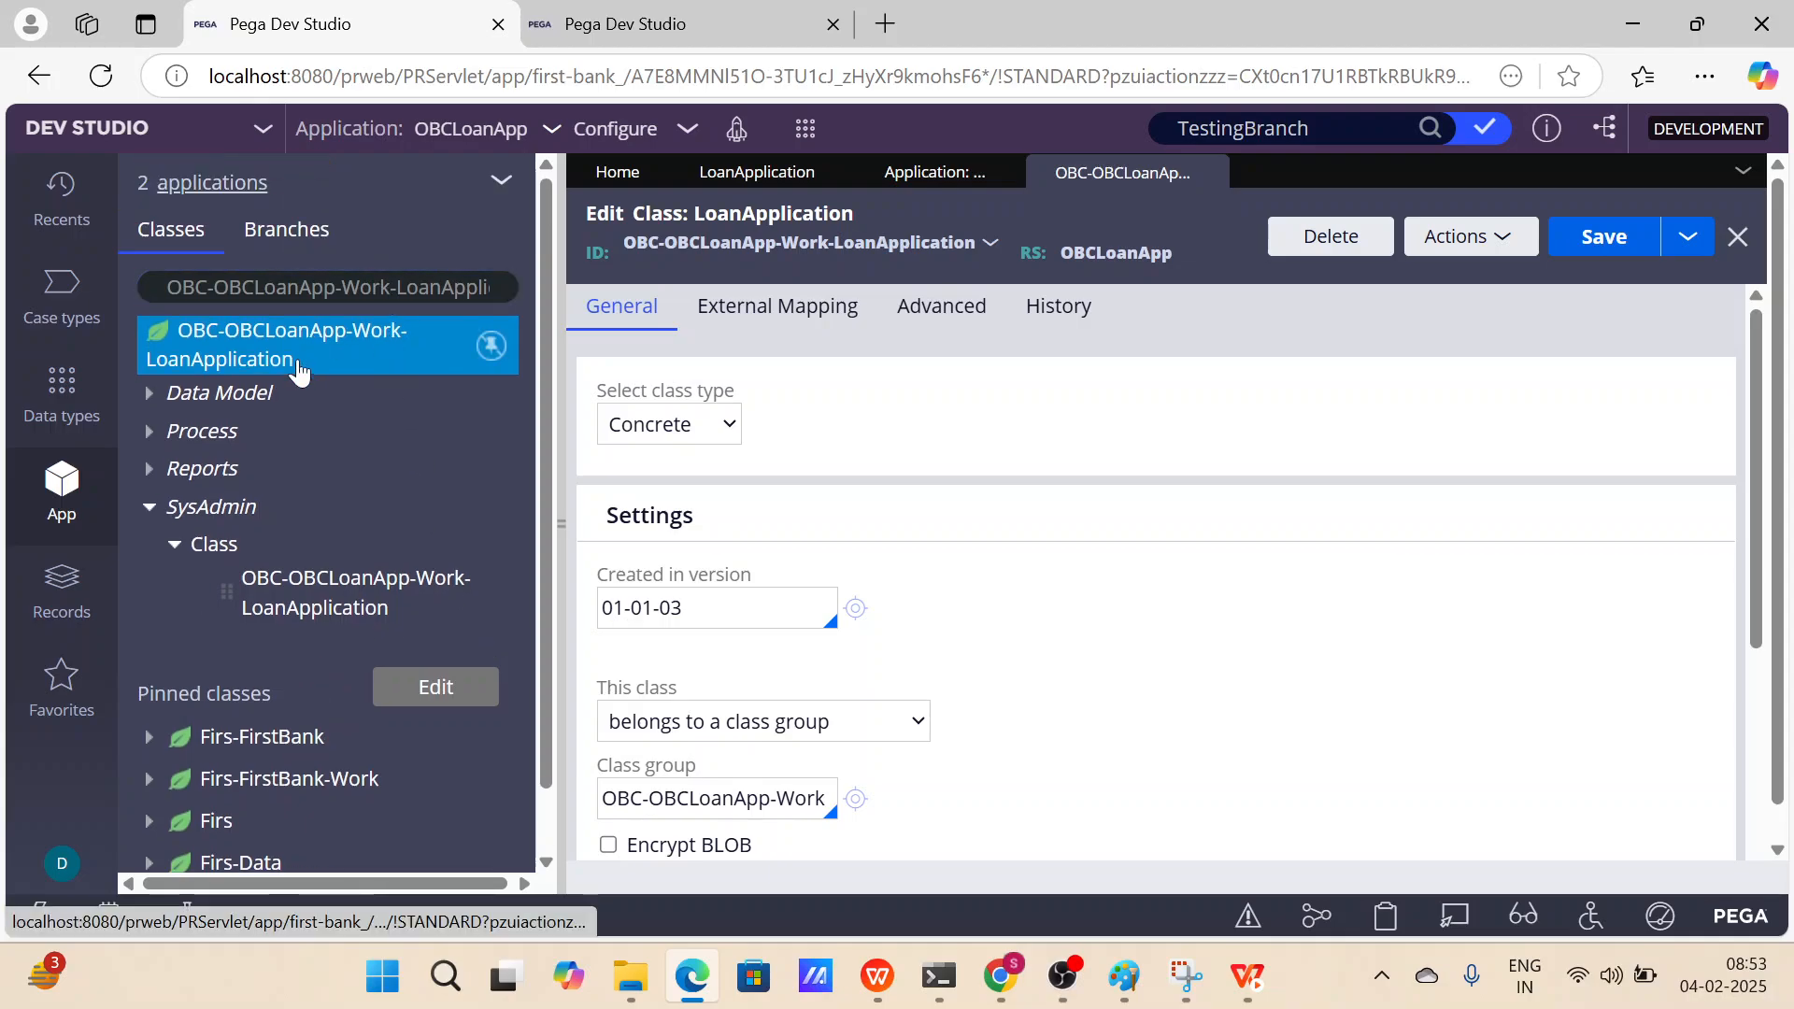
left_click_drag(166, 287, 488, 288)
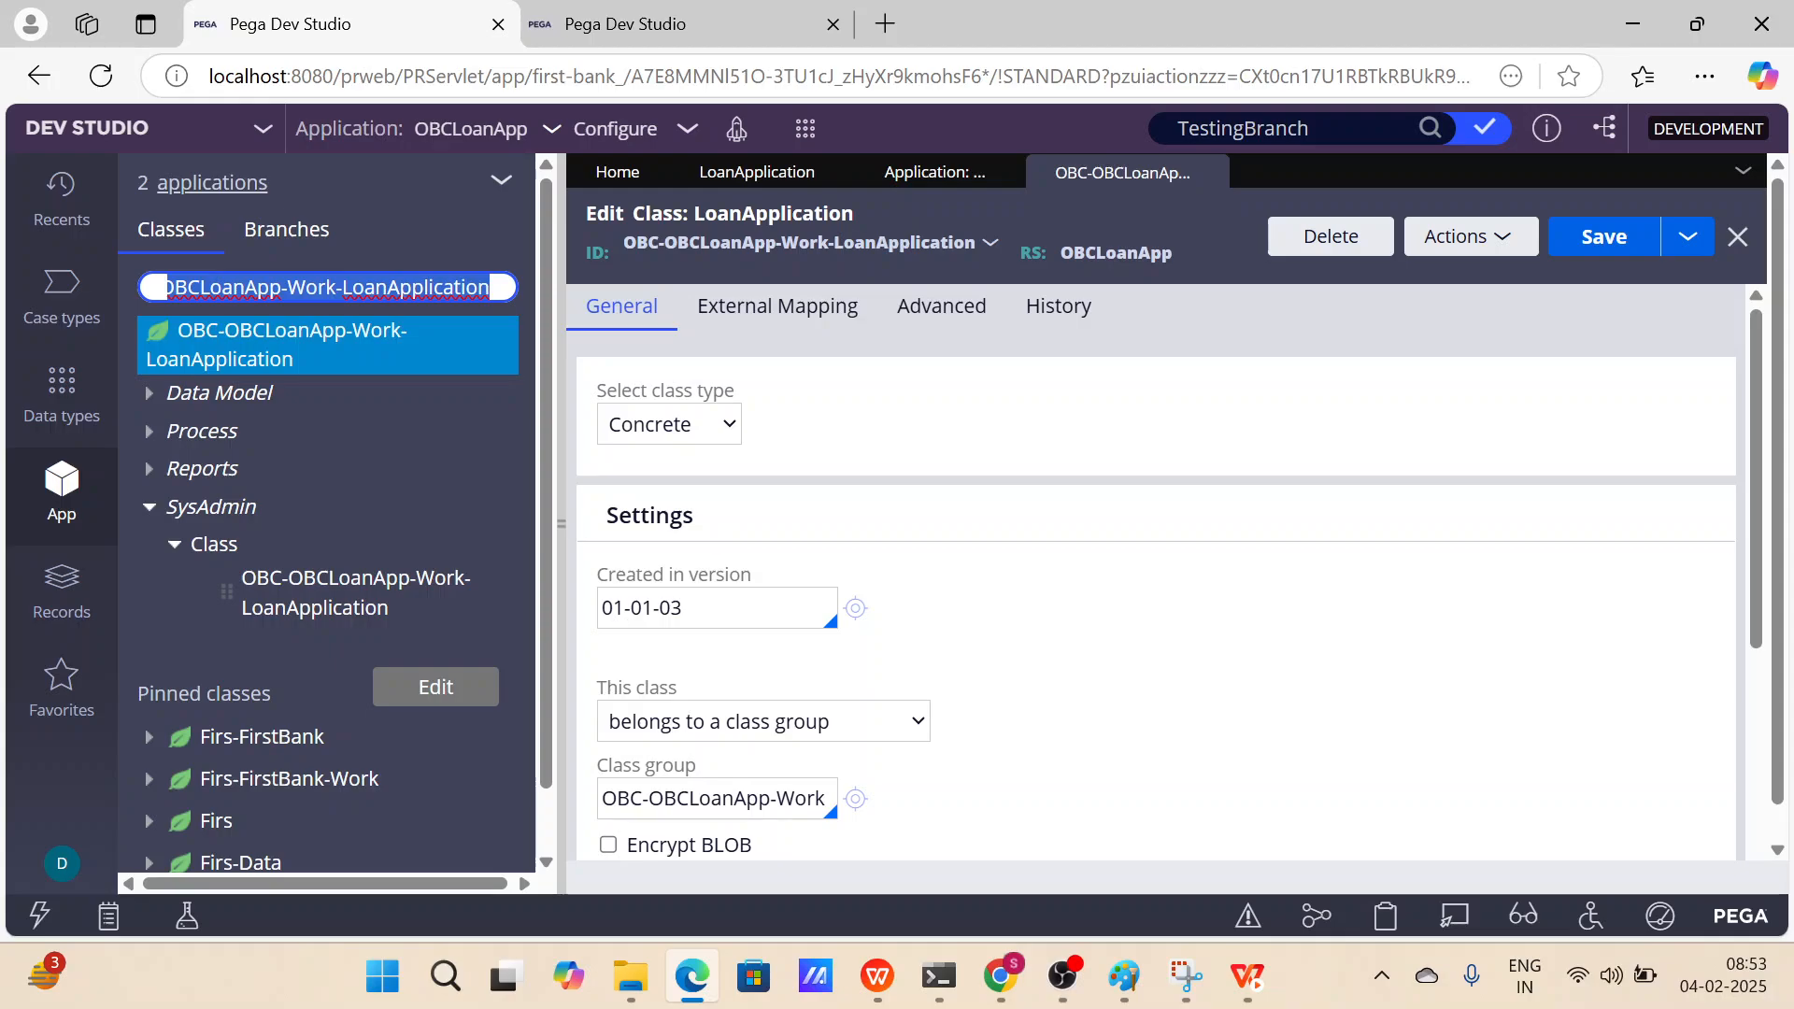
left_click(151, 393)
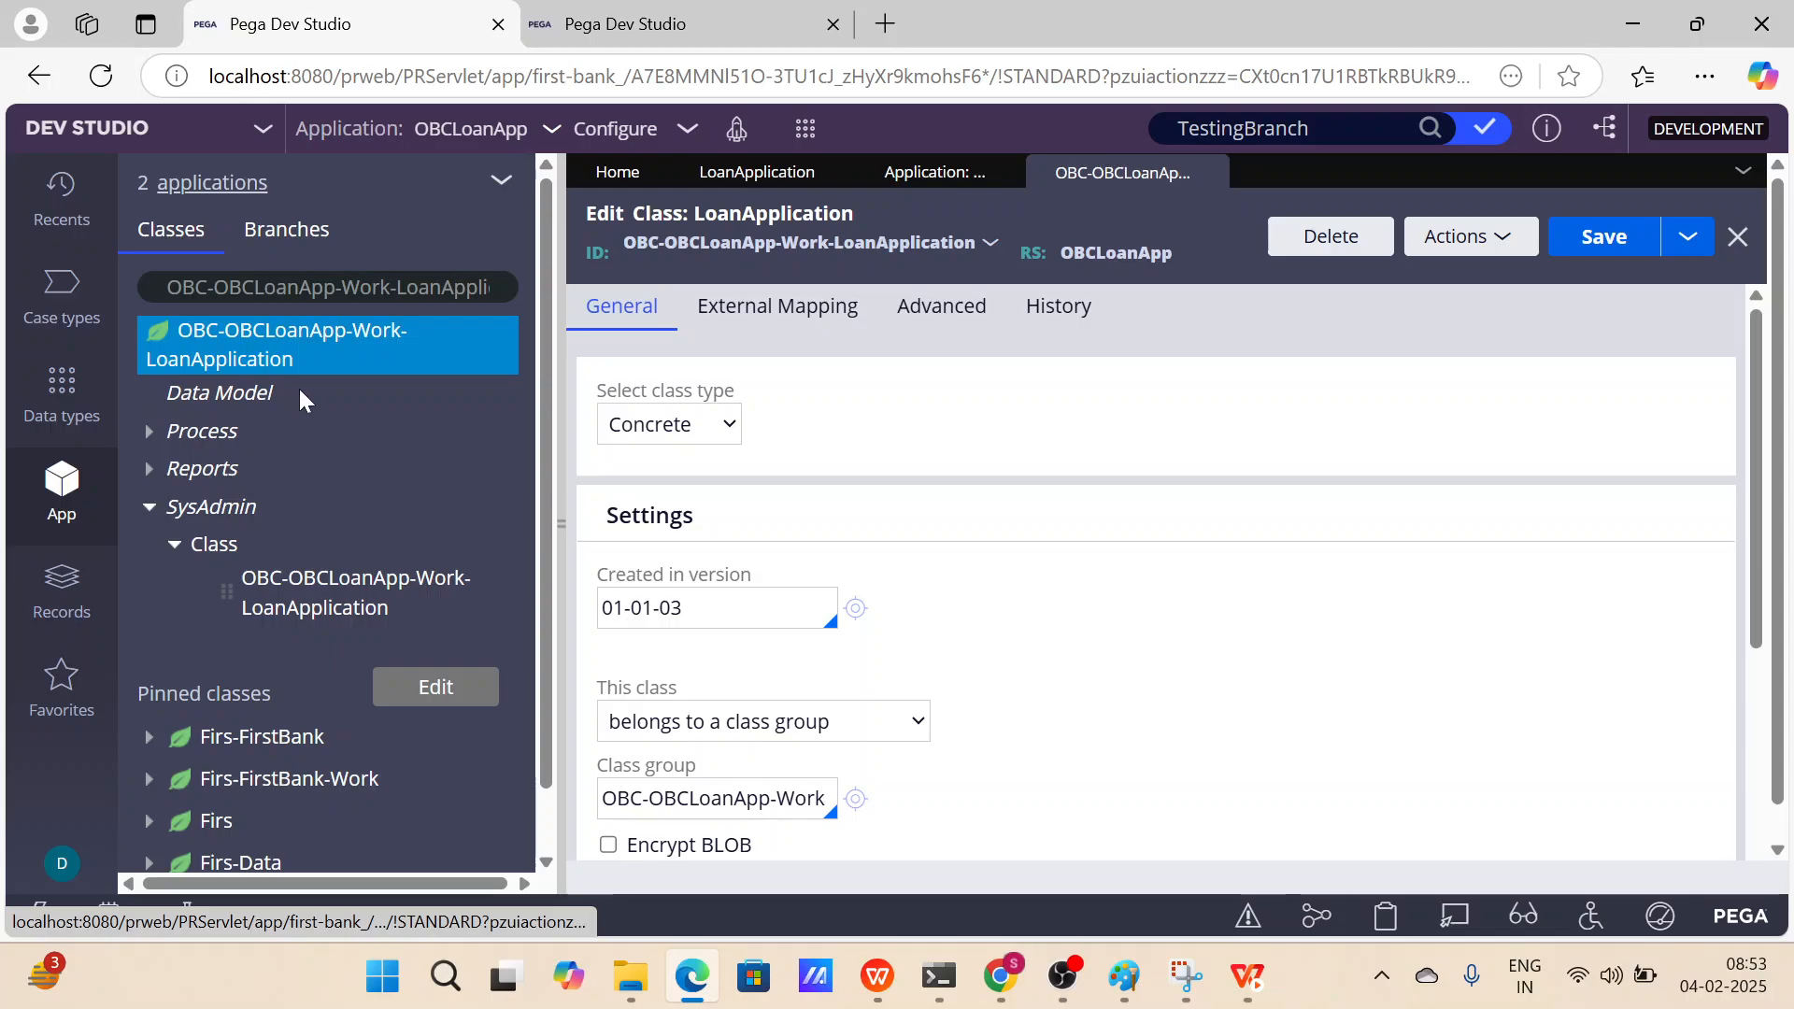
left_click(173, 434)
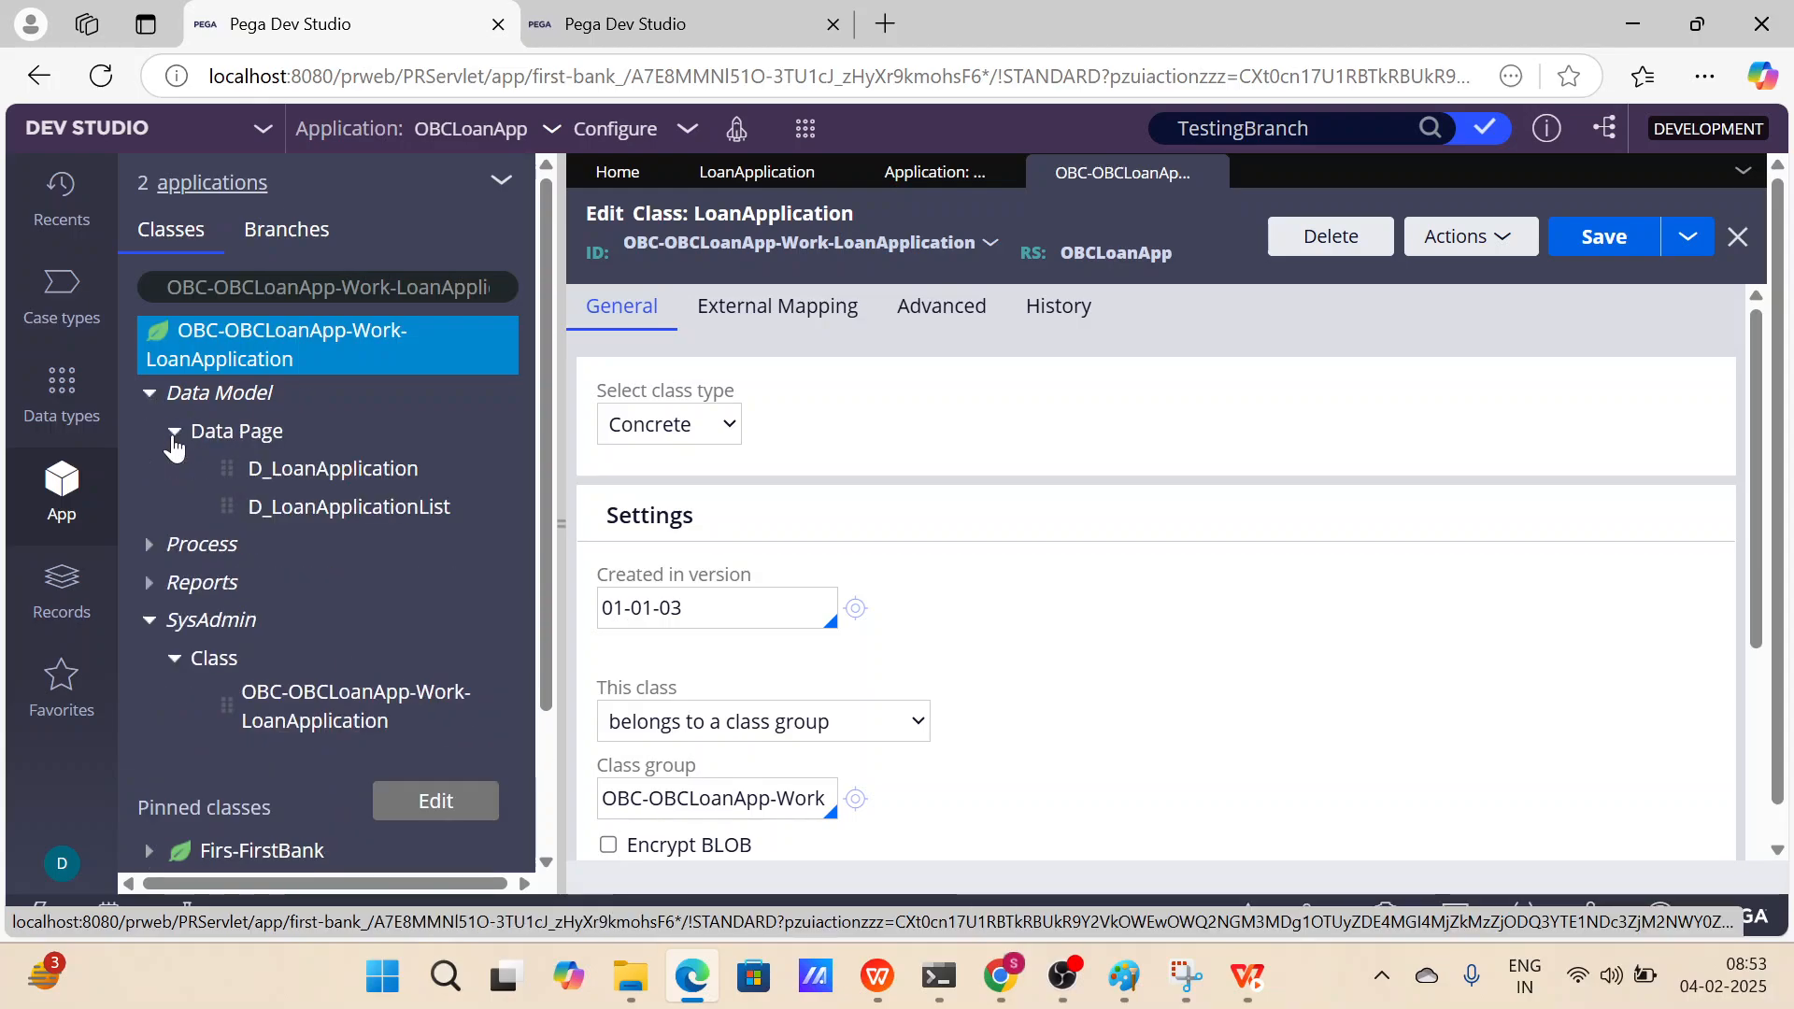
Open the D_LoanApplication and D_LoanApplicationList data page rules from the App Explorer.
left_click(324, 469)
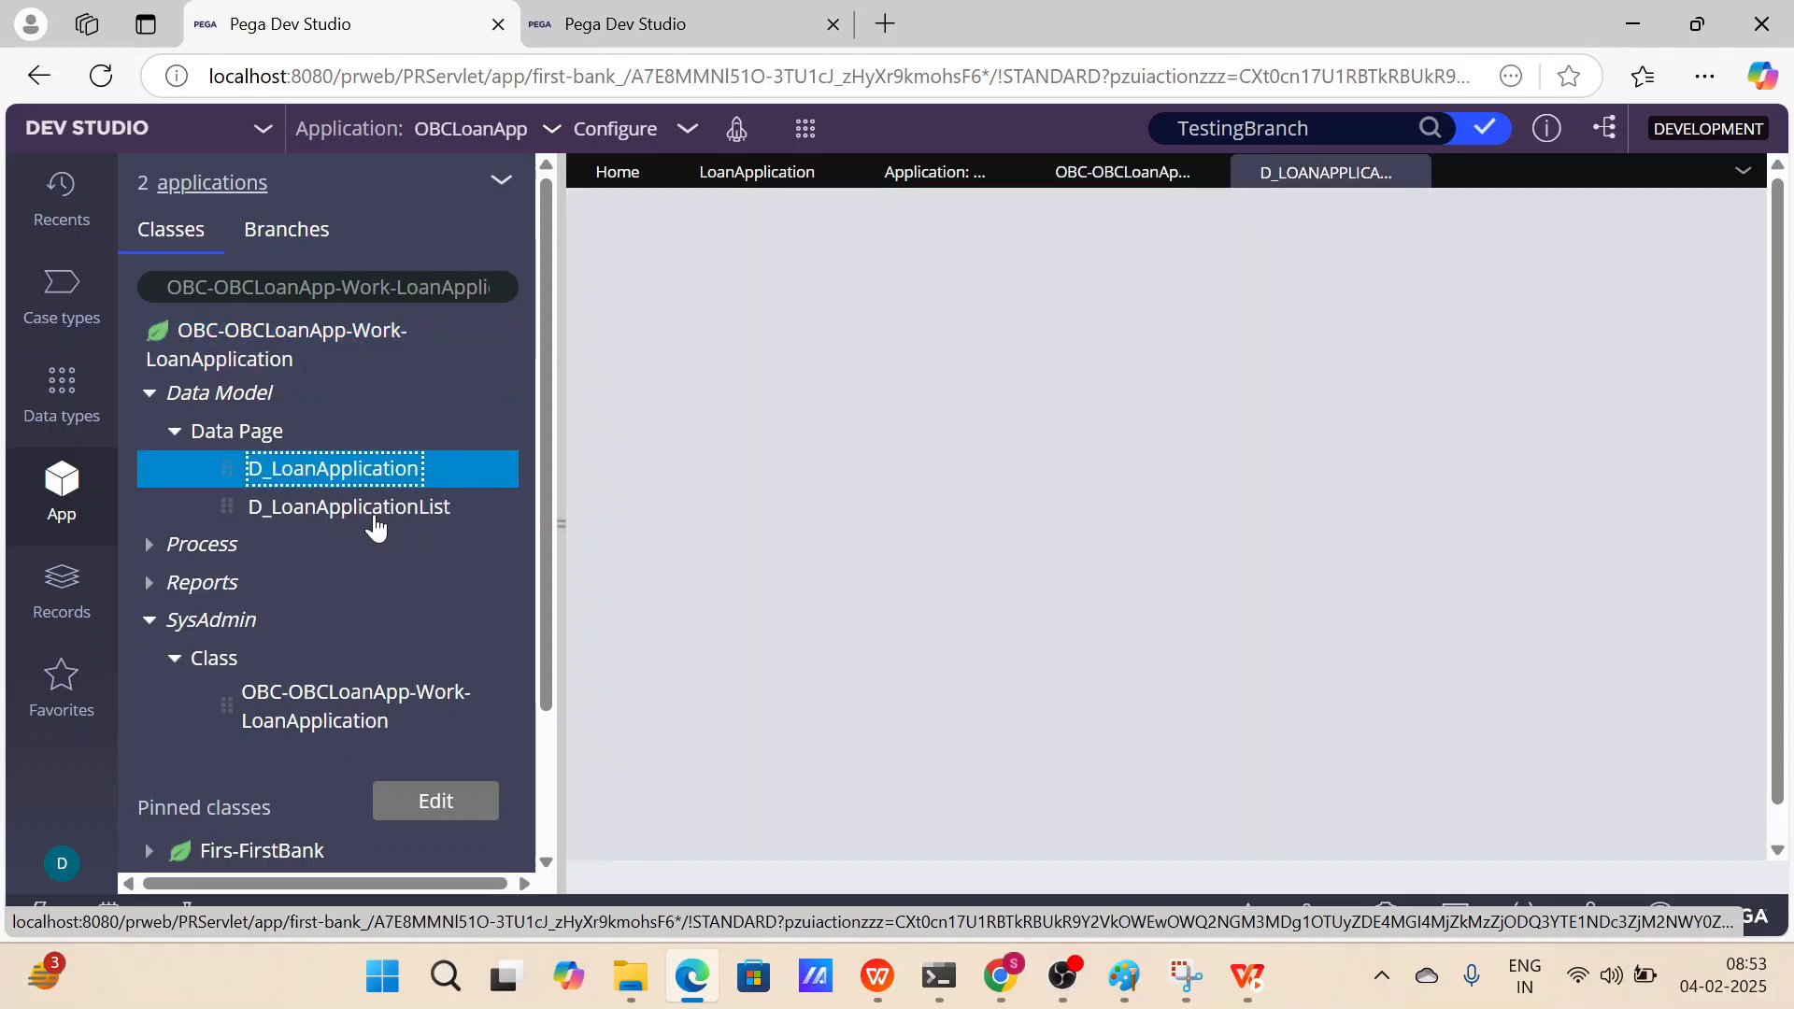
left_click(371, 512)
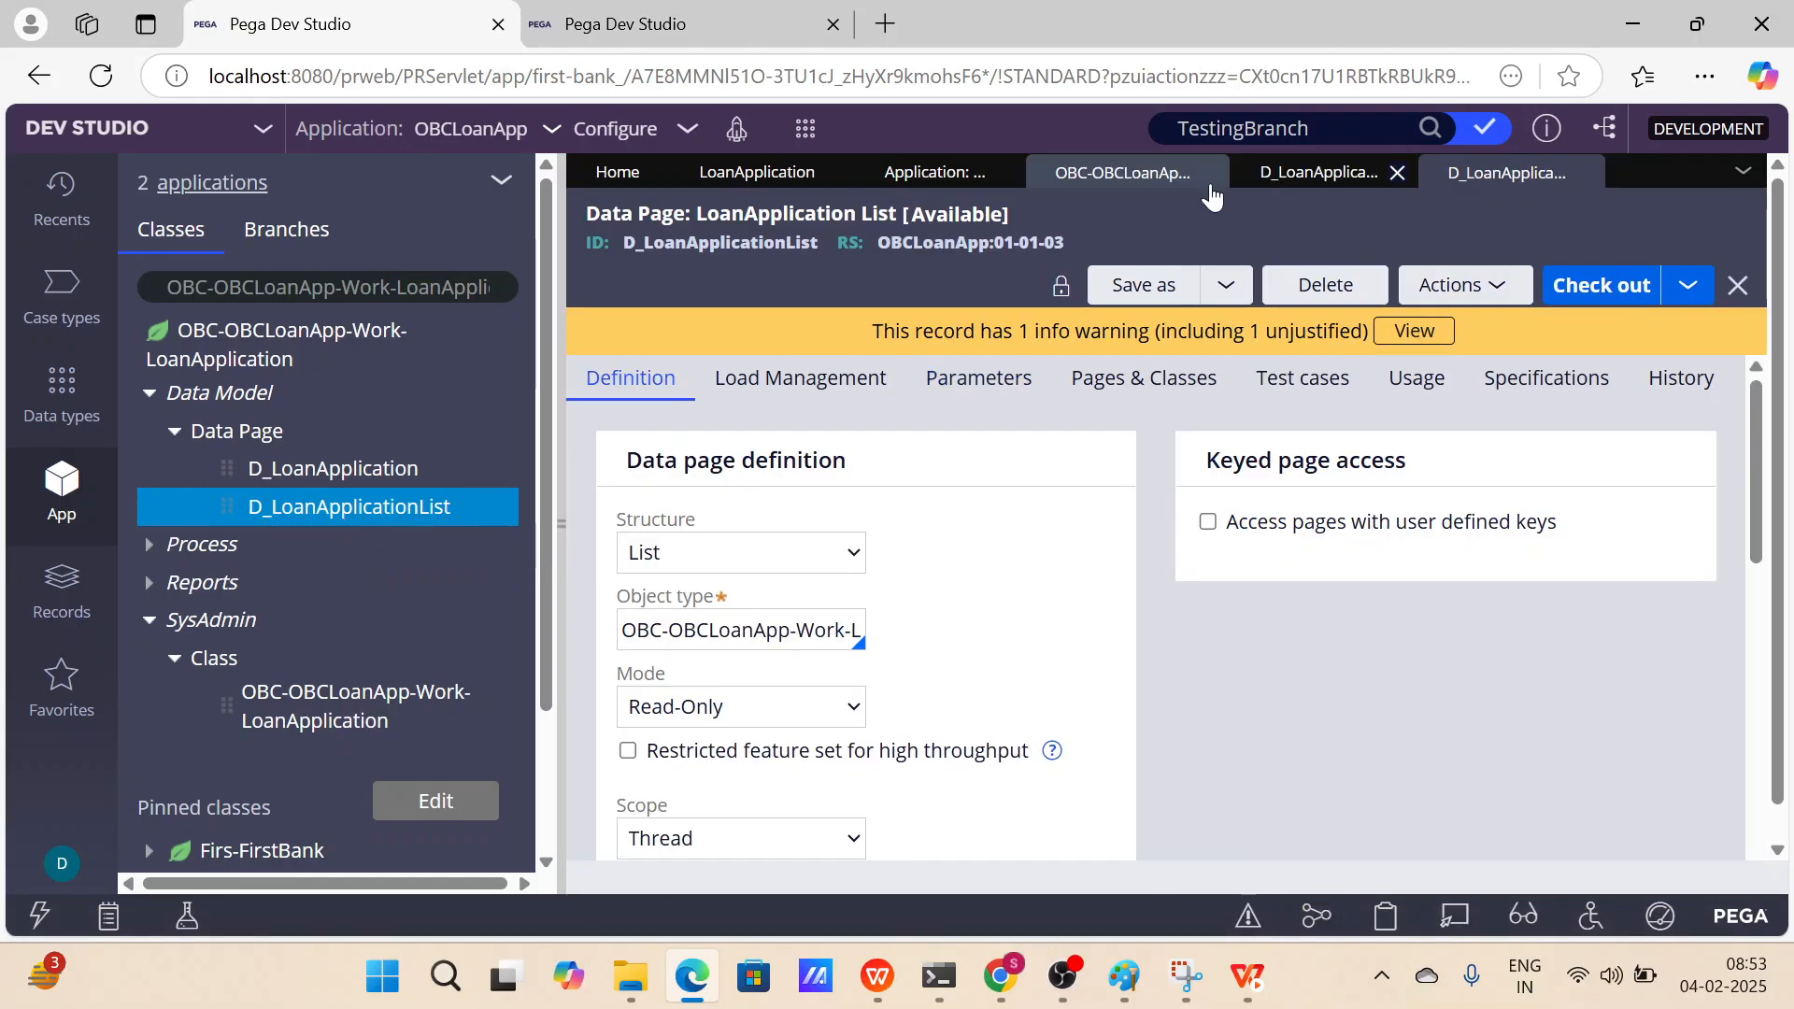
left_click(1210, 173)
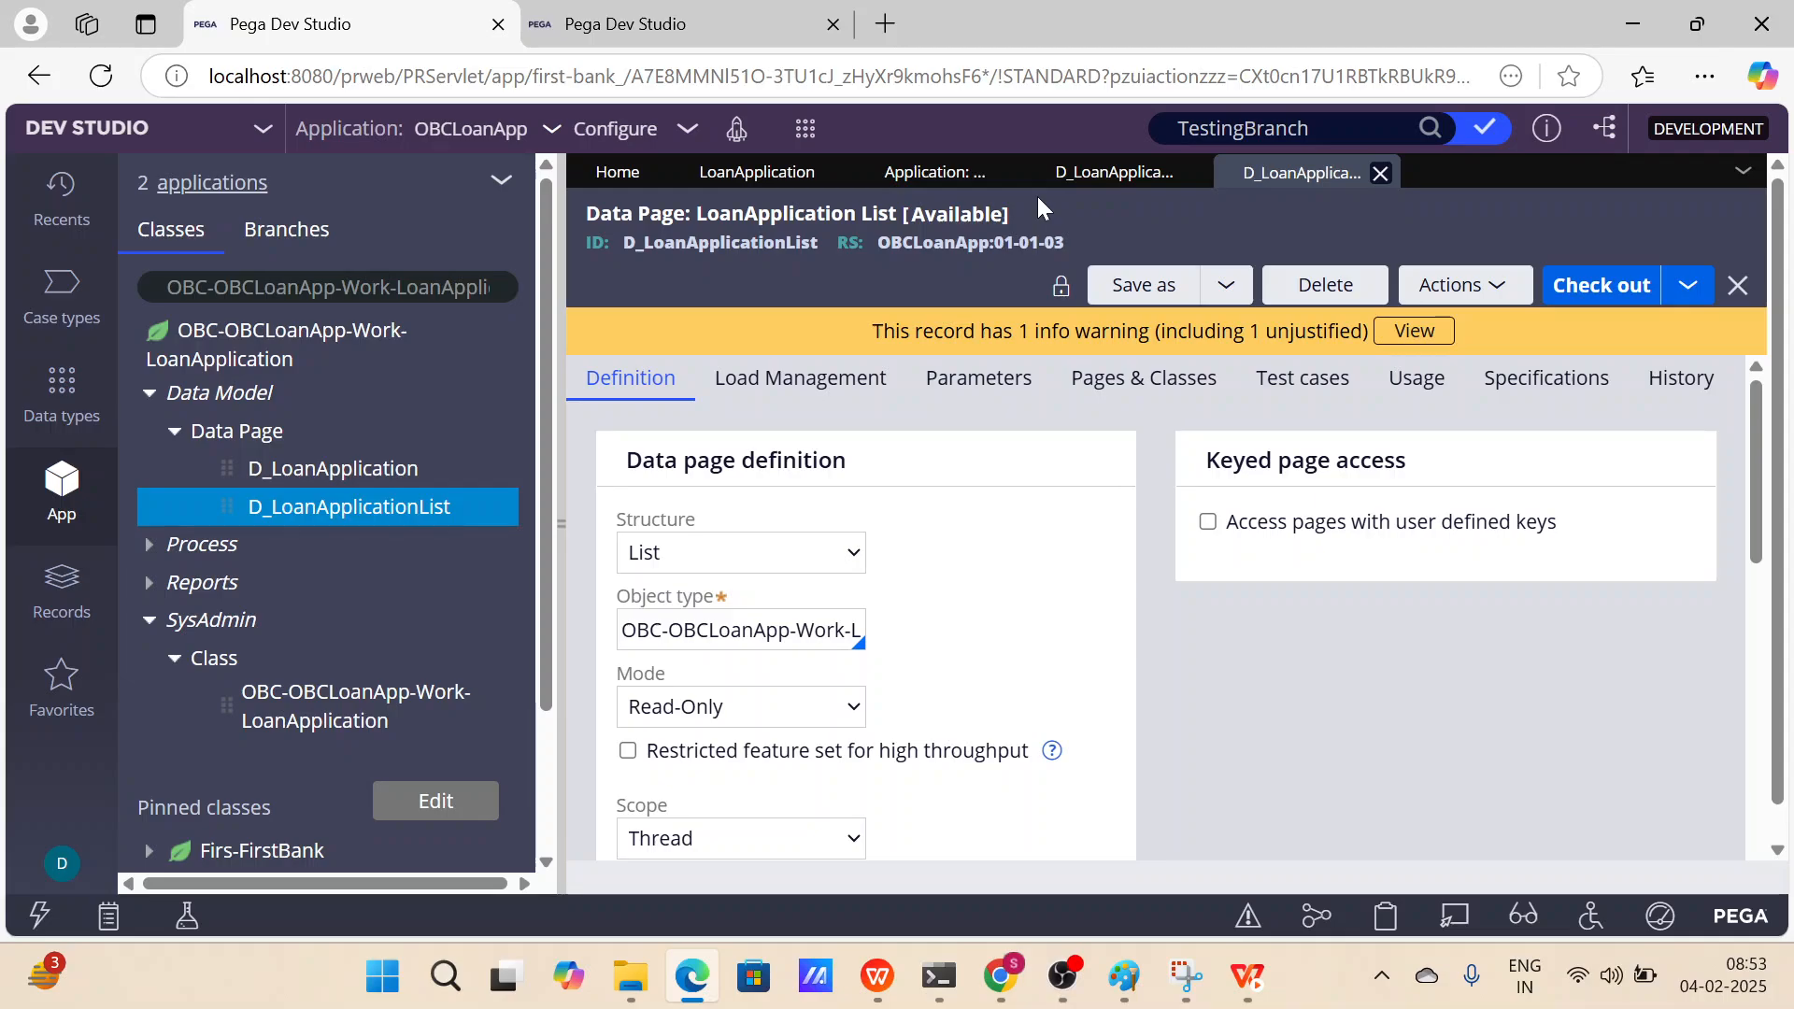
scroll(1072, 476, "down", 5)
scroll(1062, 481, "up", 5)
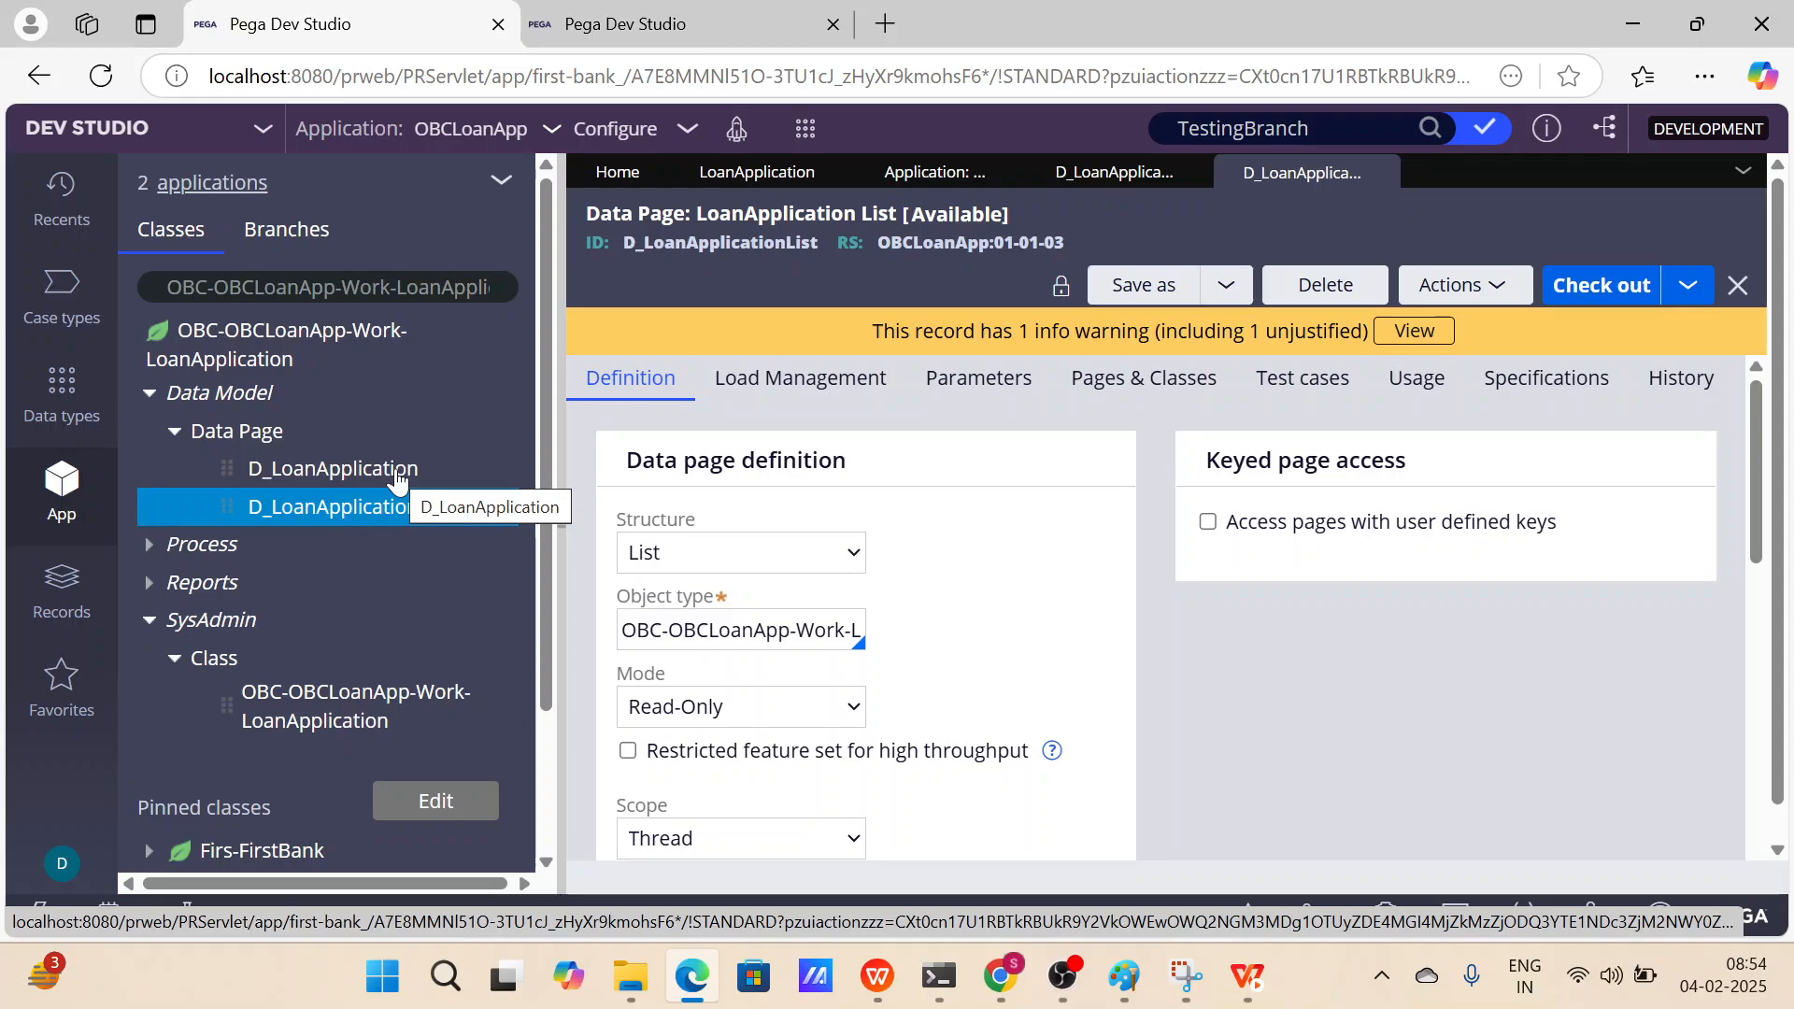
Collapse and re-expand the explorer nodes, opening the Process node's Case Type, Flow and Work Parties groups.
left_click(337, 288)
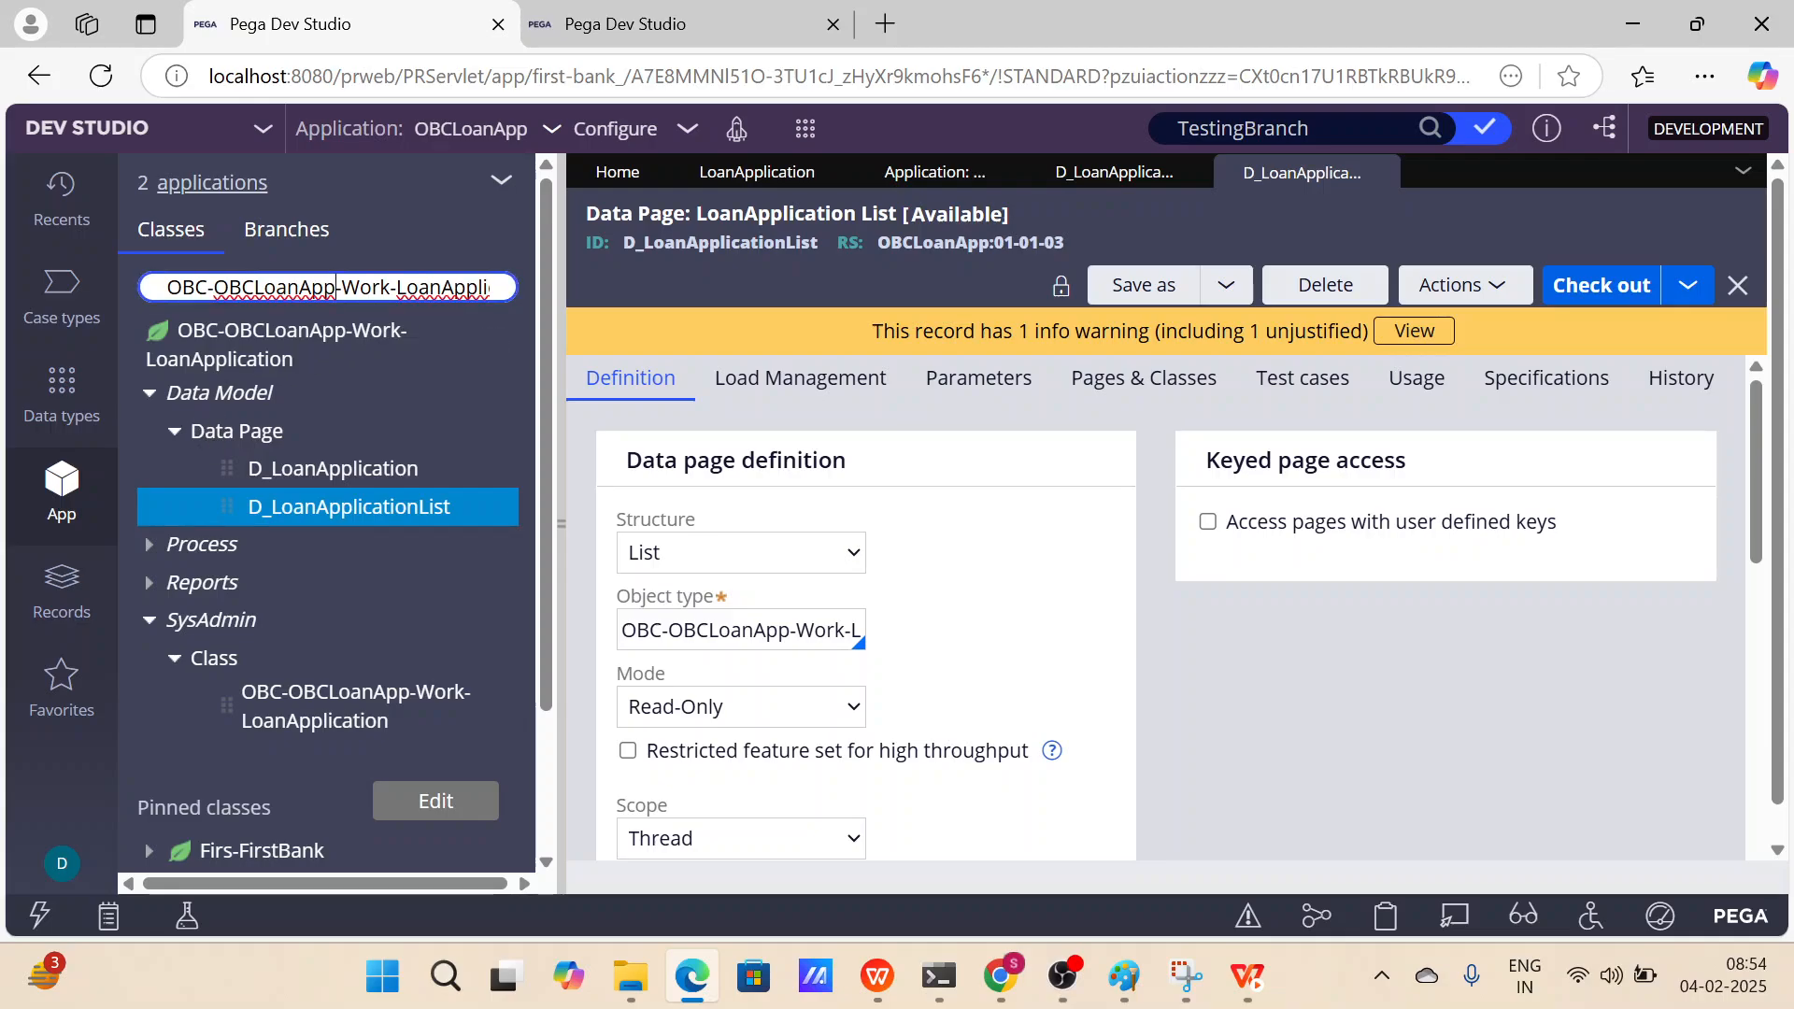
left_click(151, 394)
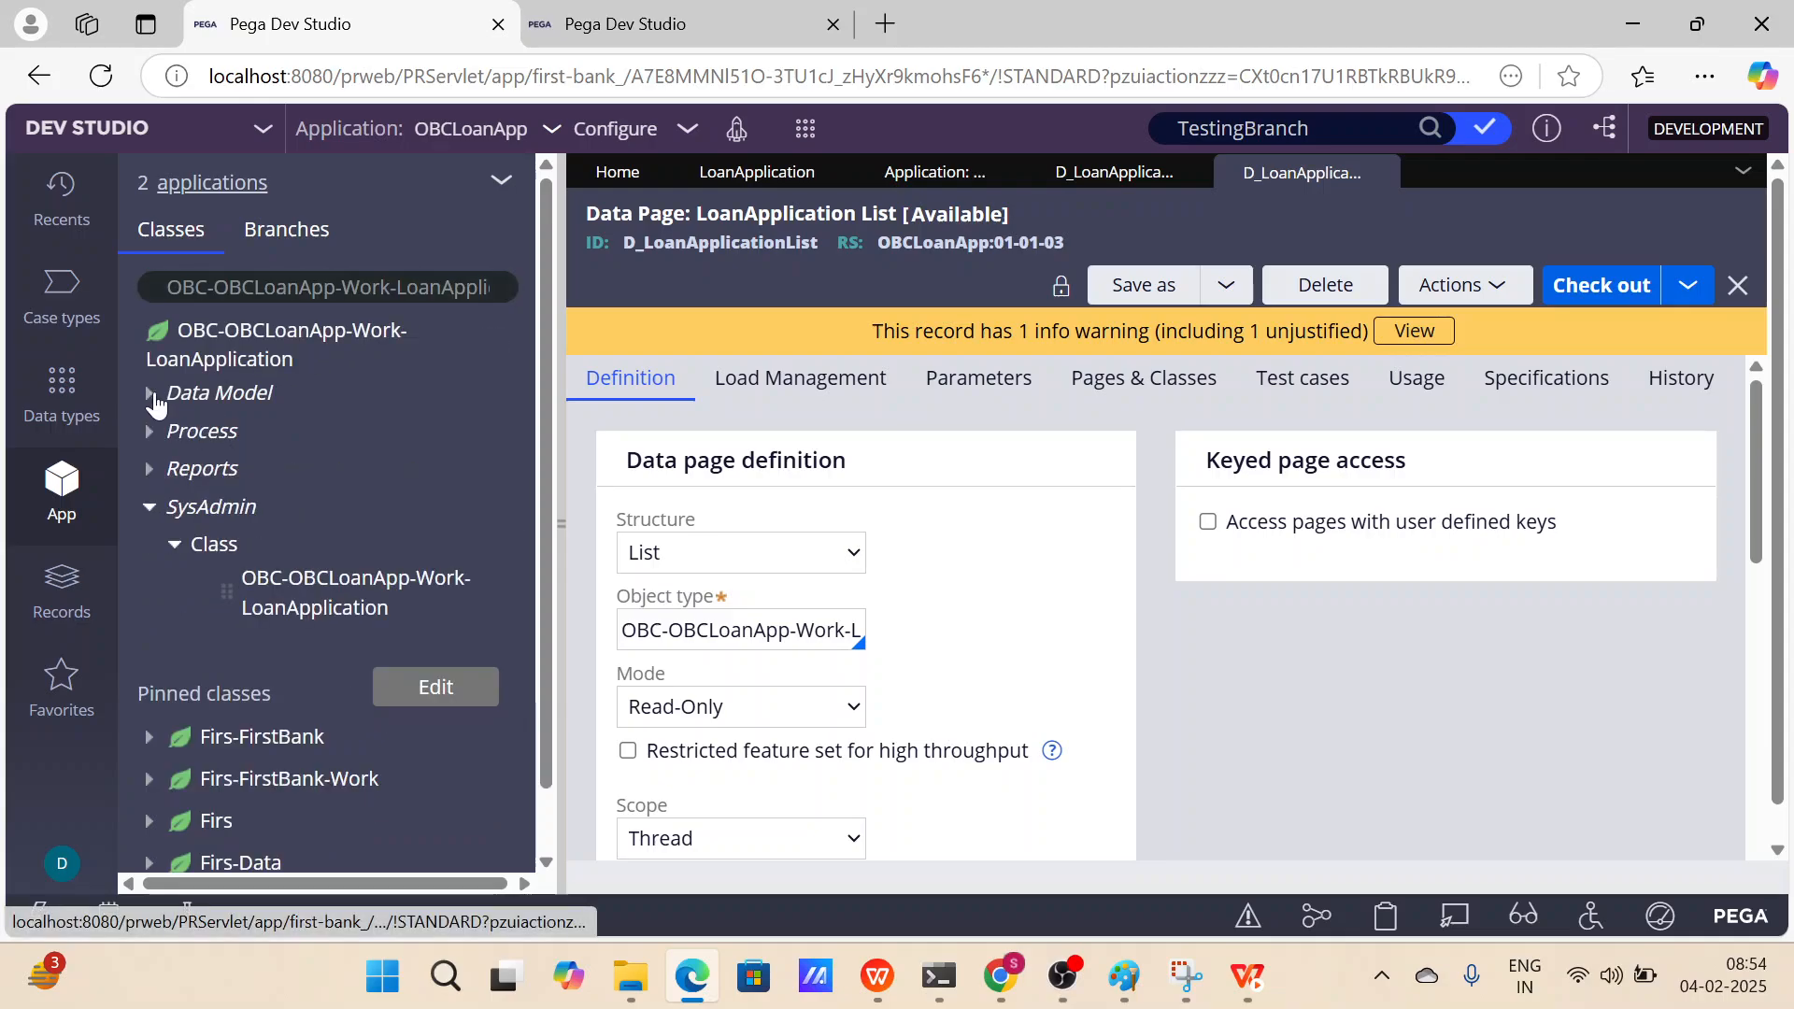
left_click(149, 509)
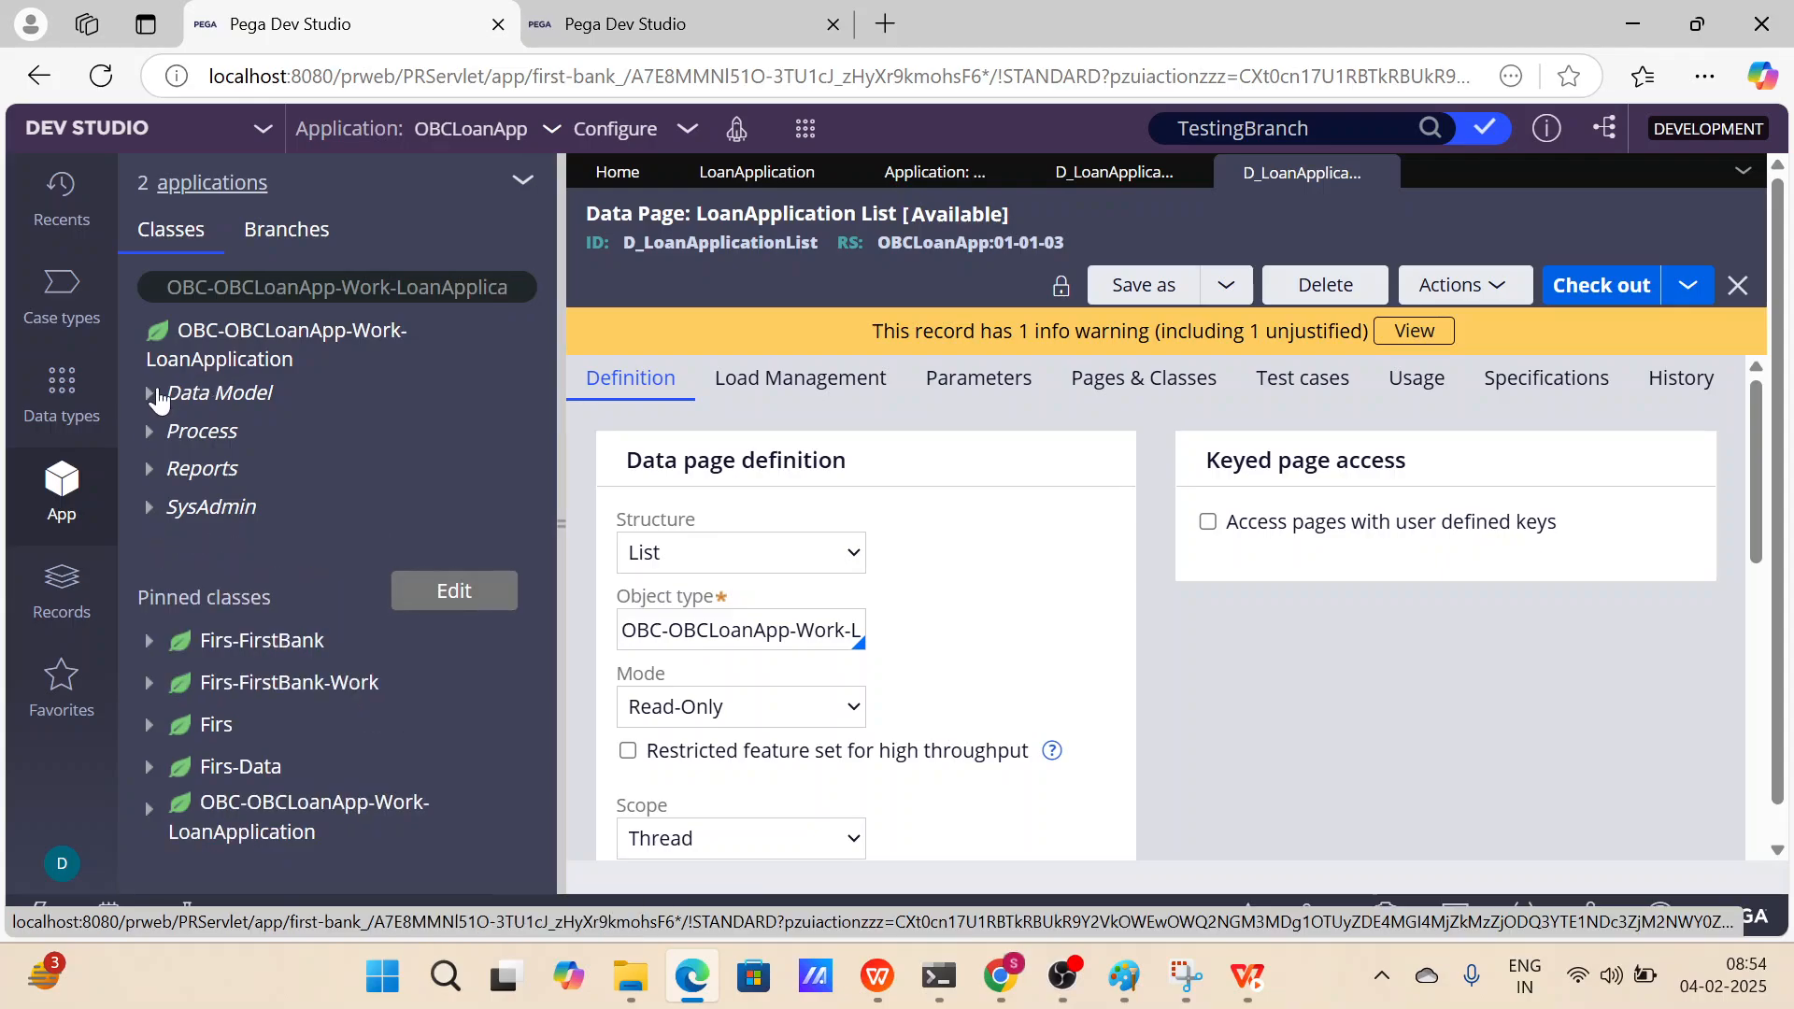
left_click(150, 394)
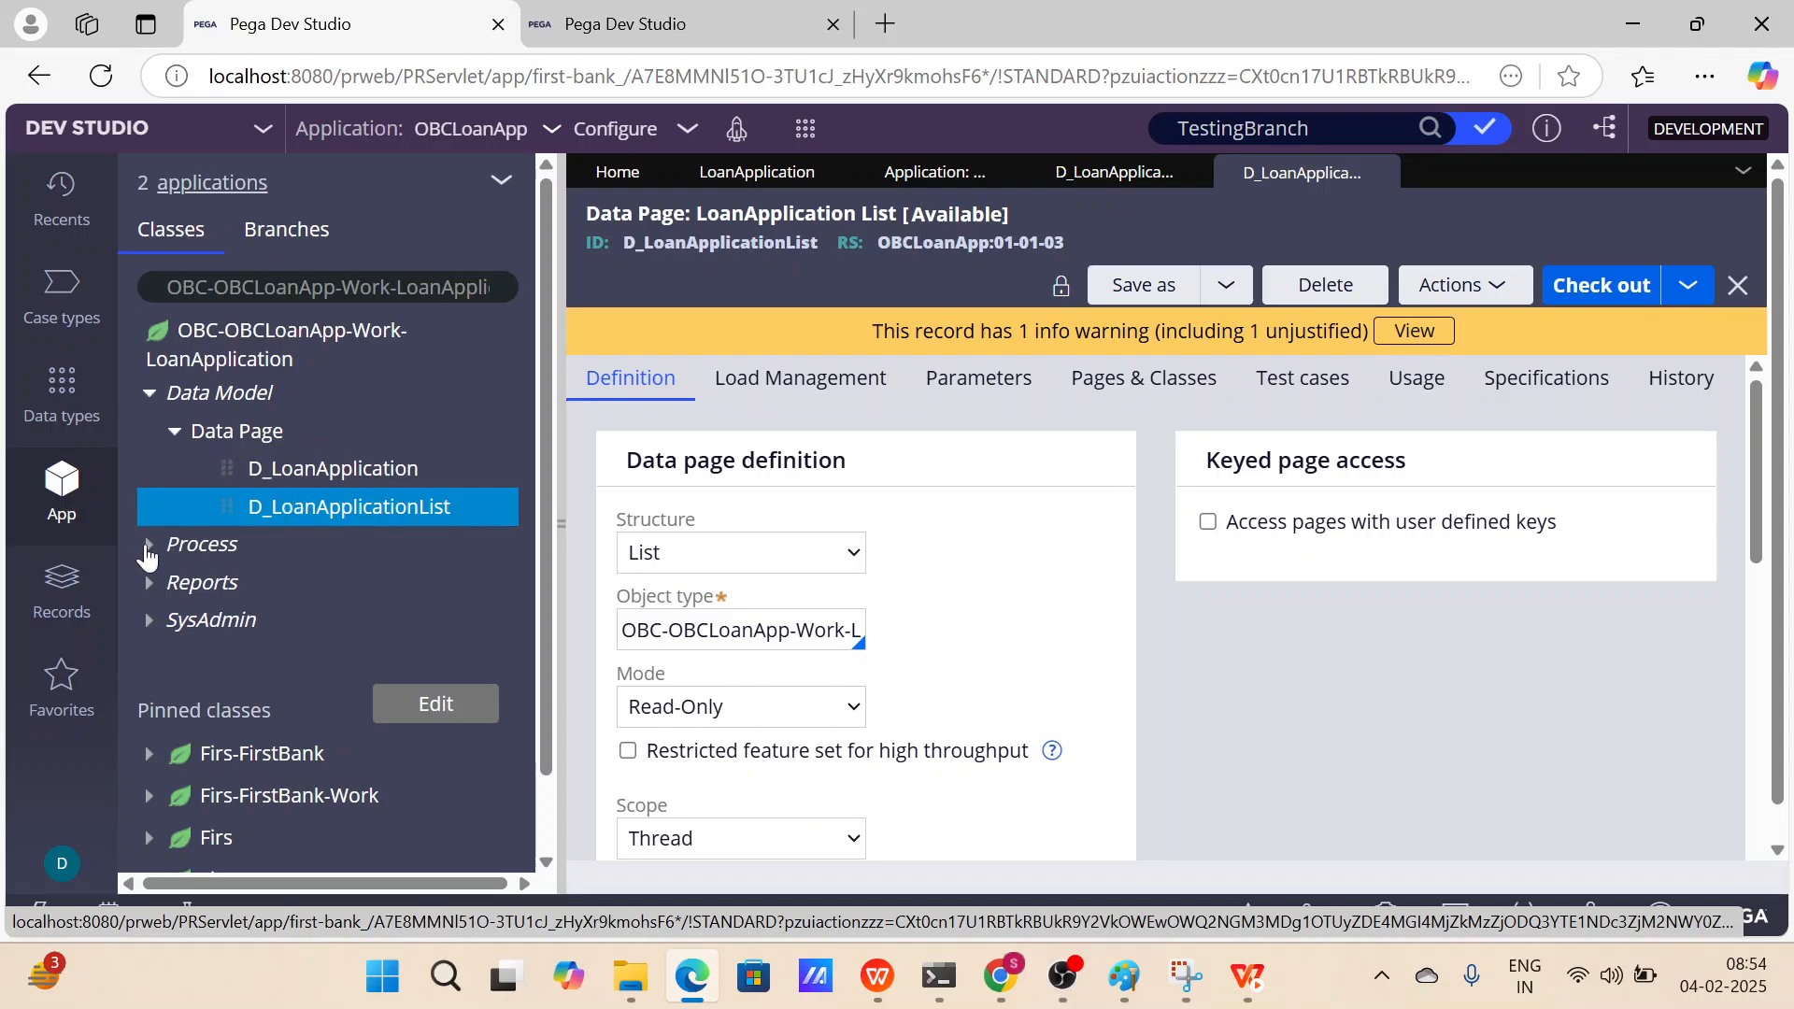
left_click(148, 548)
scroll(293, 573, "down", 2)
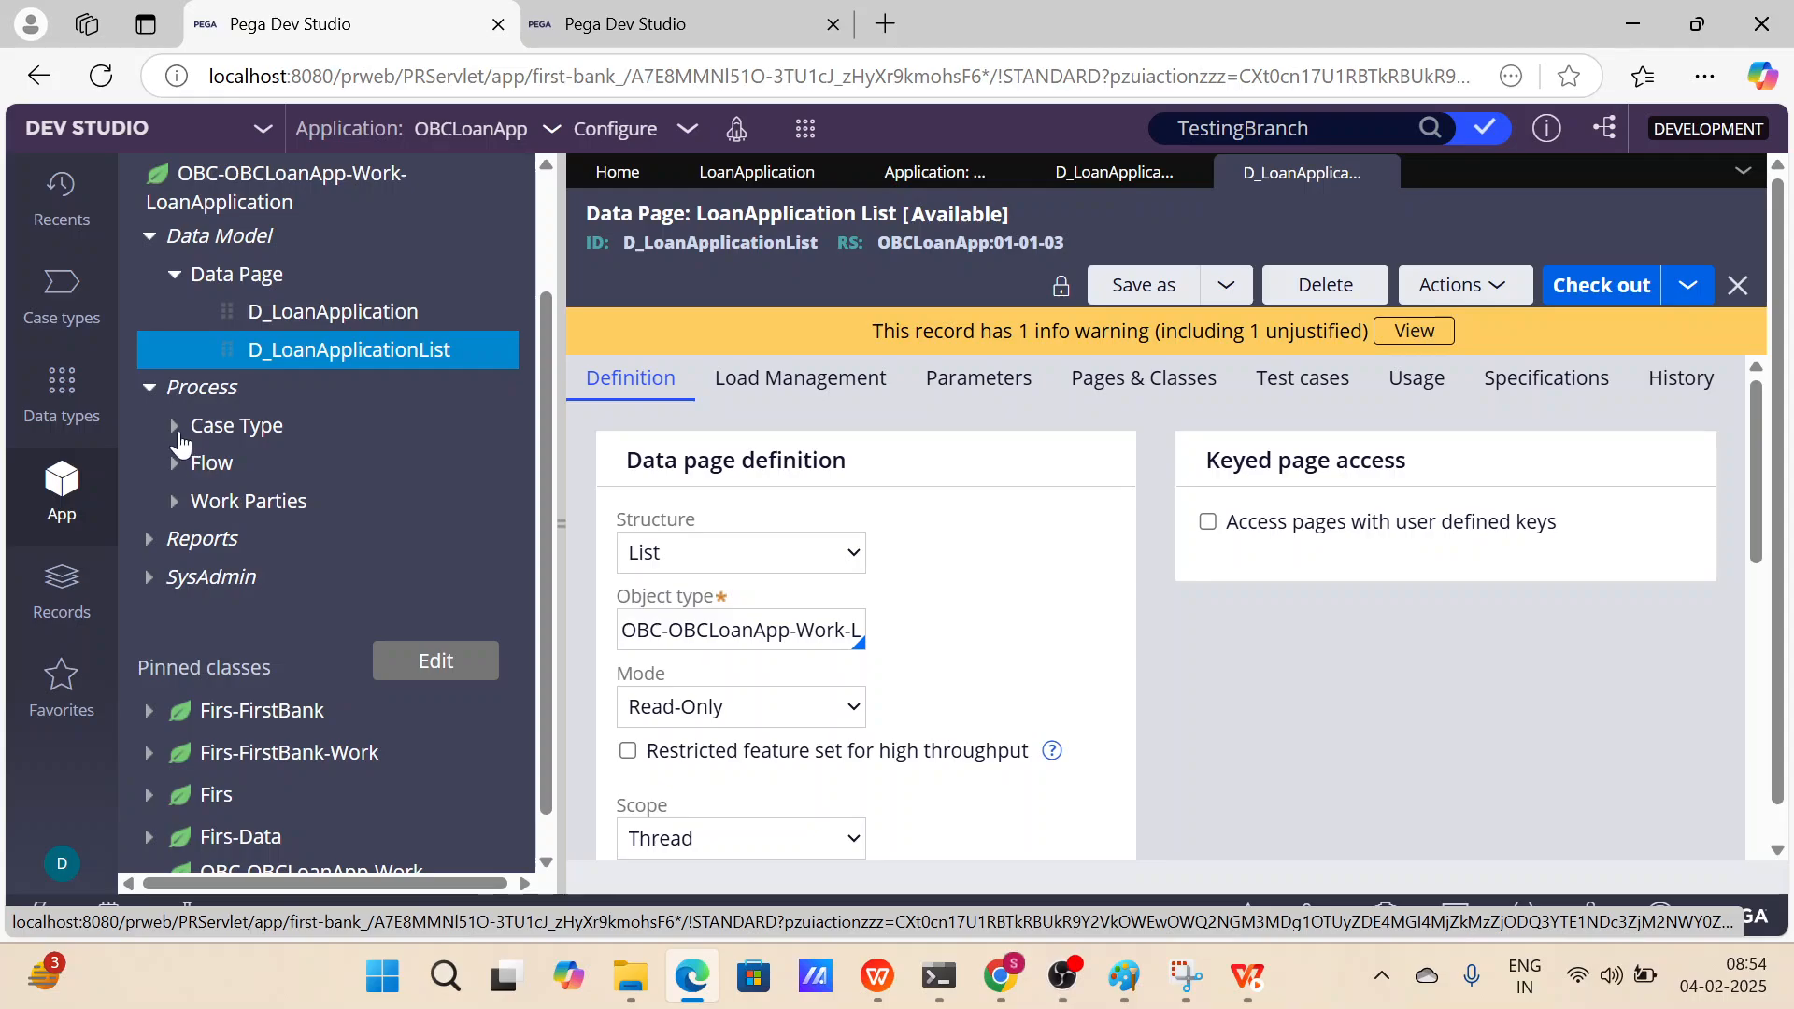
left_click(175, 428)
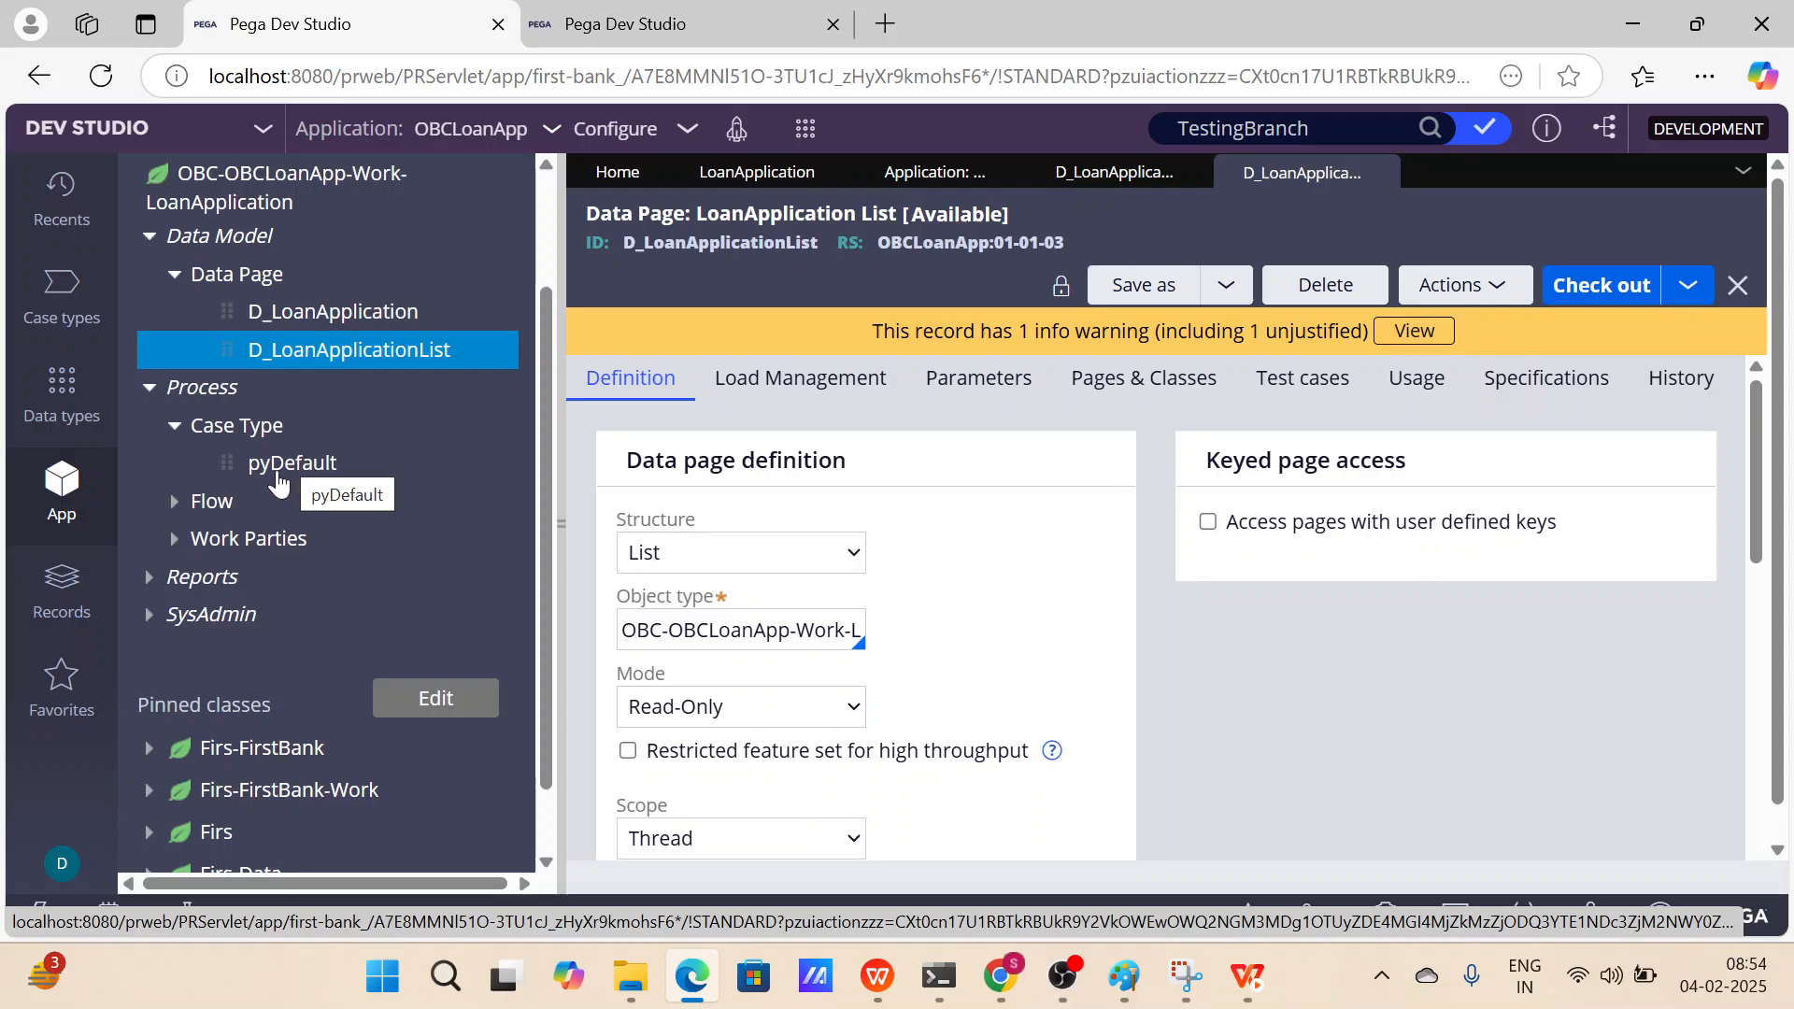
left_click(194, 501)
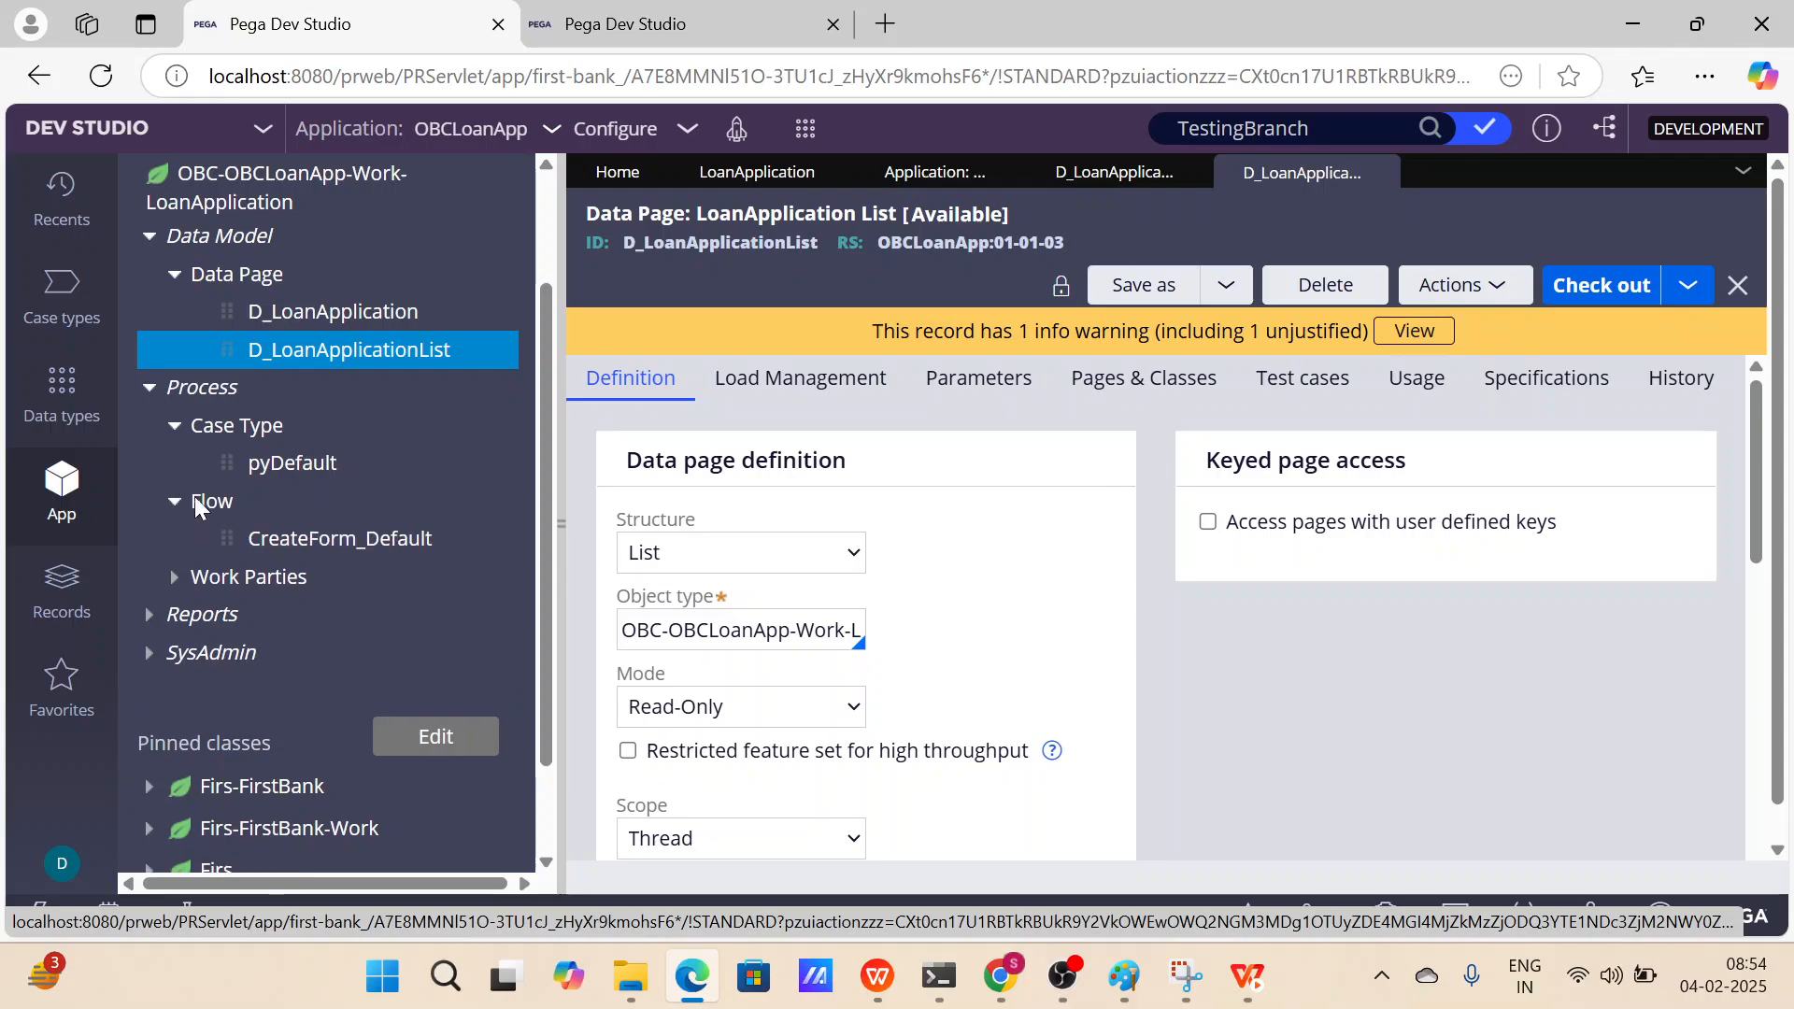
scroll(308, 526, "down", 1)
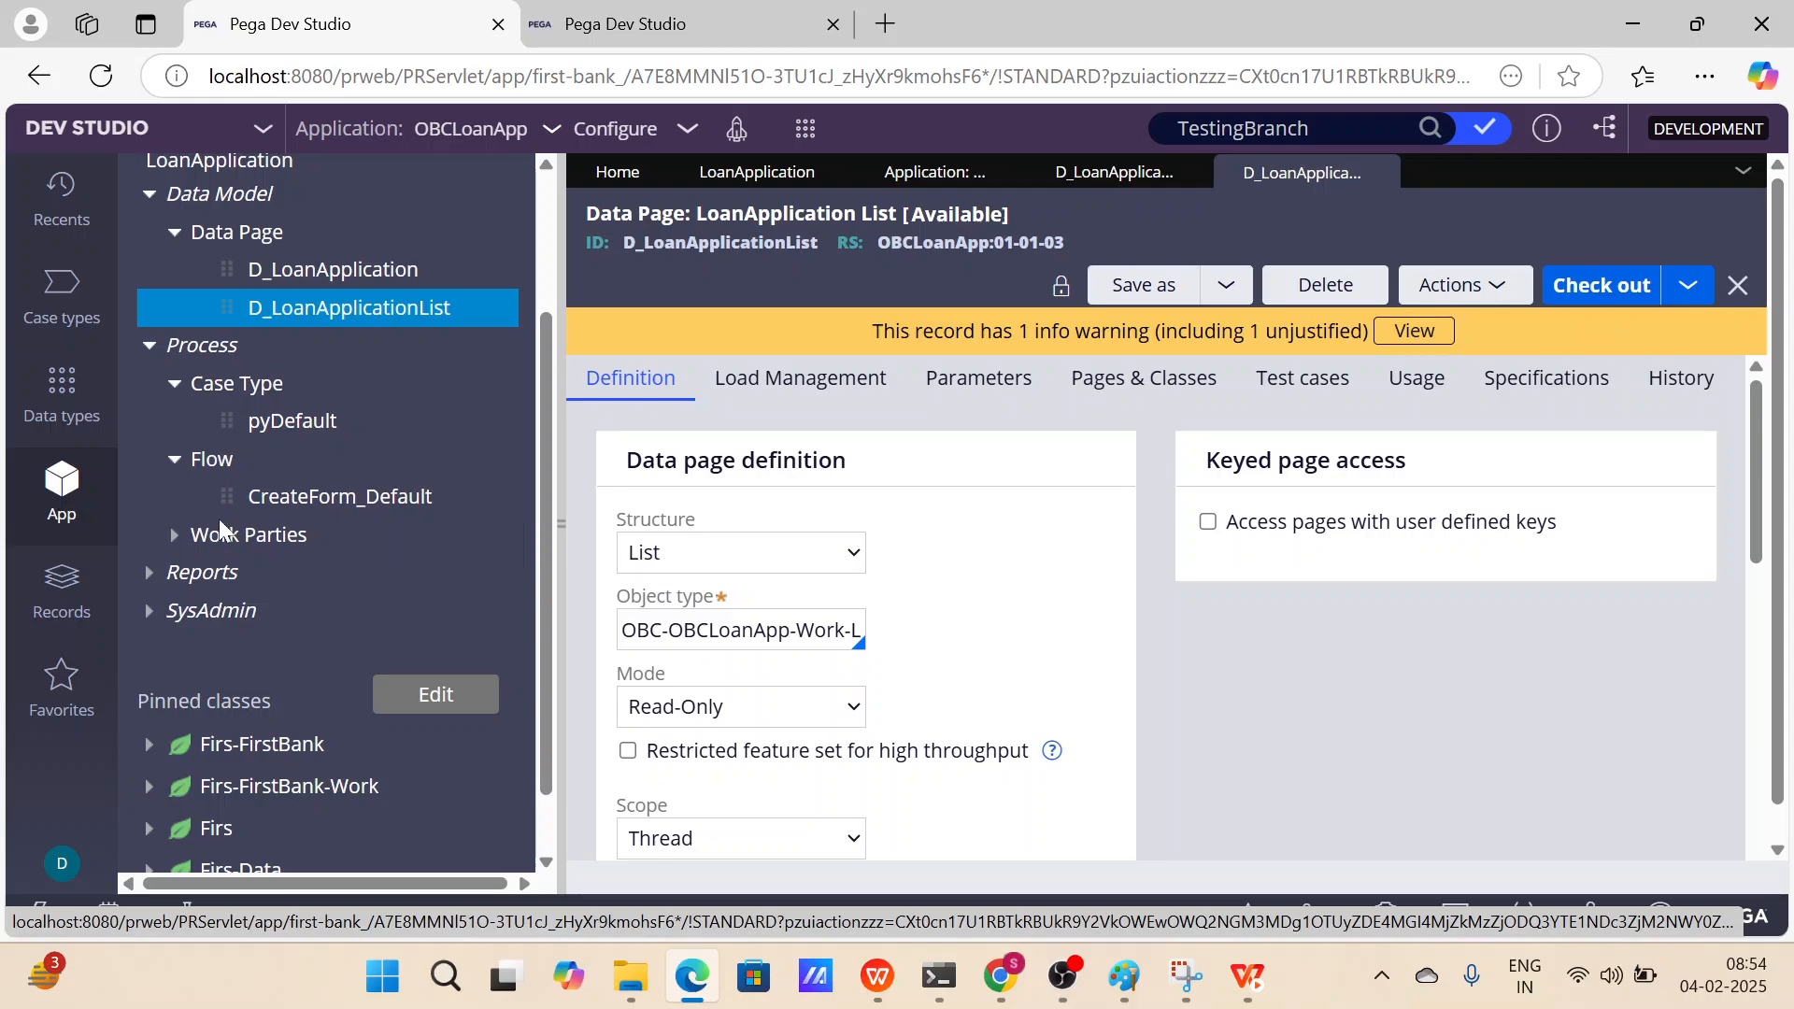
left_click(175, 536)
Expand the Reports, Report definition and SysAdmin nodes to browse the LoanApplication class's report and class rules.
scroll(295, 554, "down", 1)
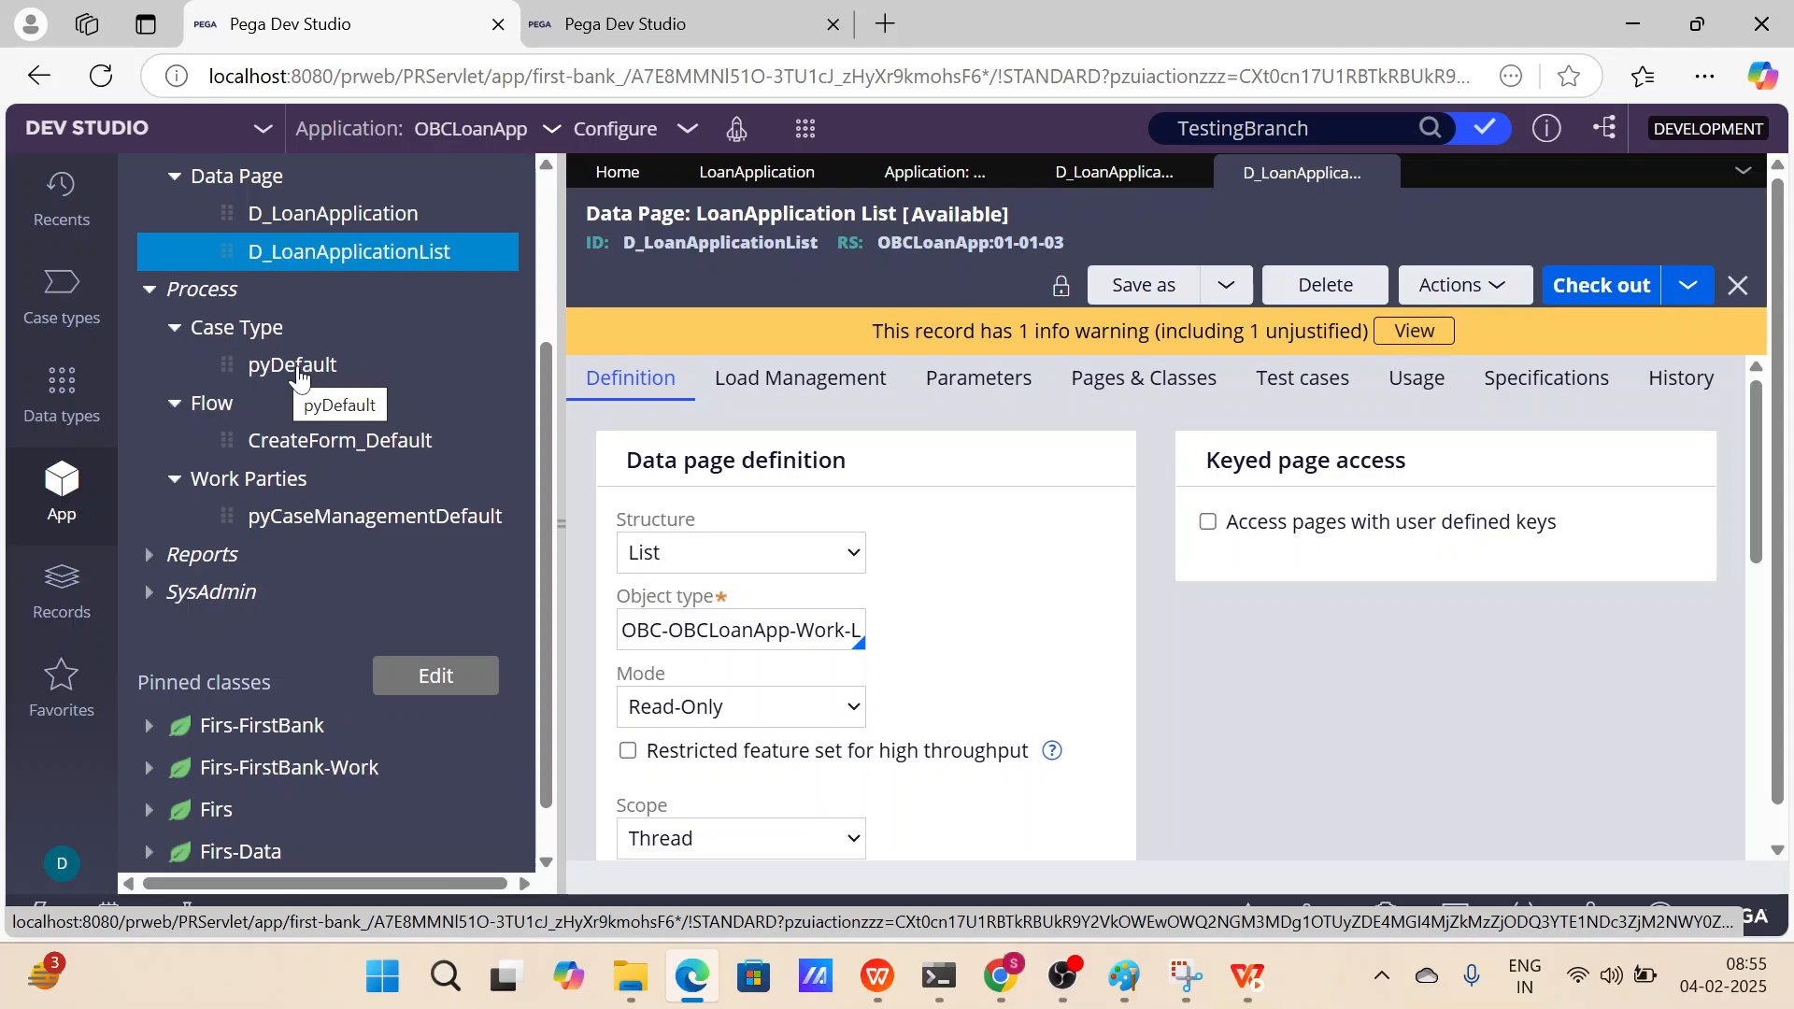
scroll(299, 374, "up", 2)
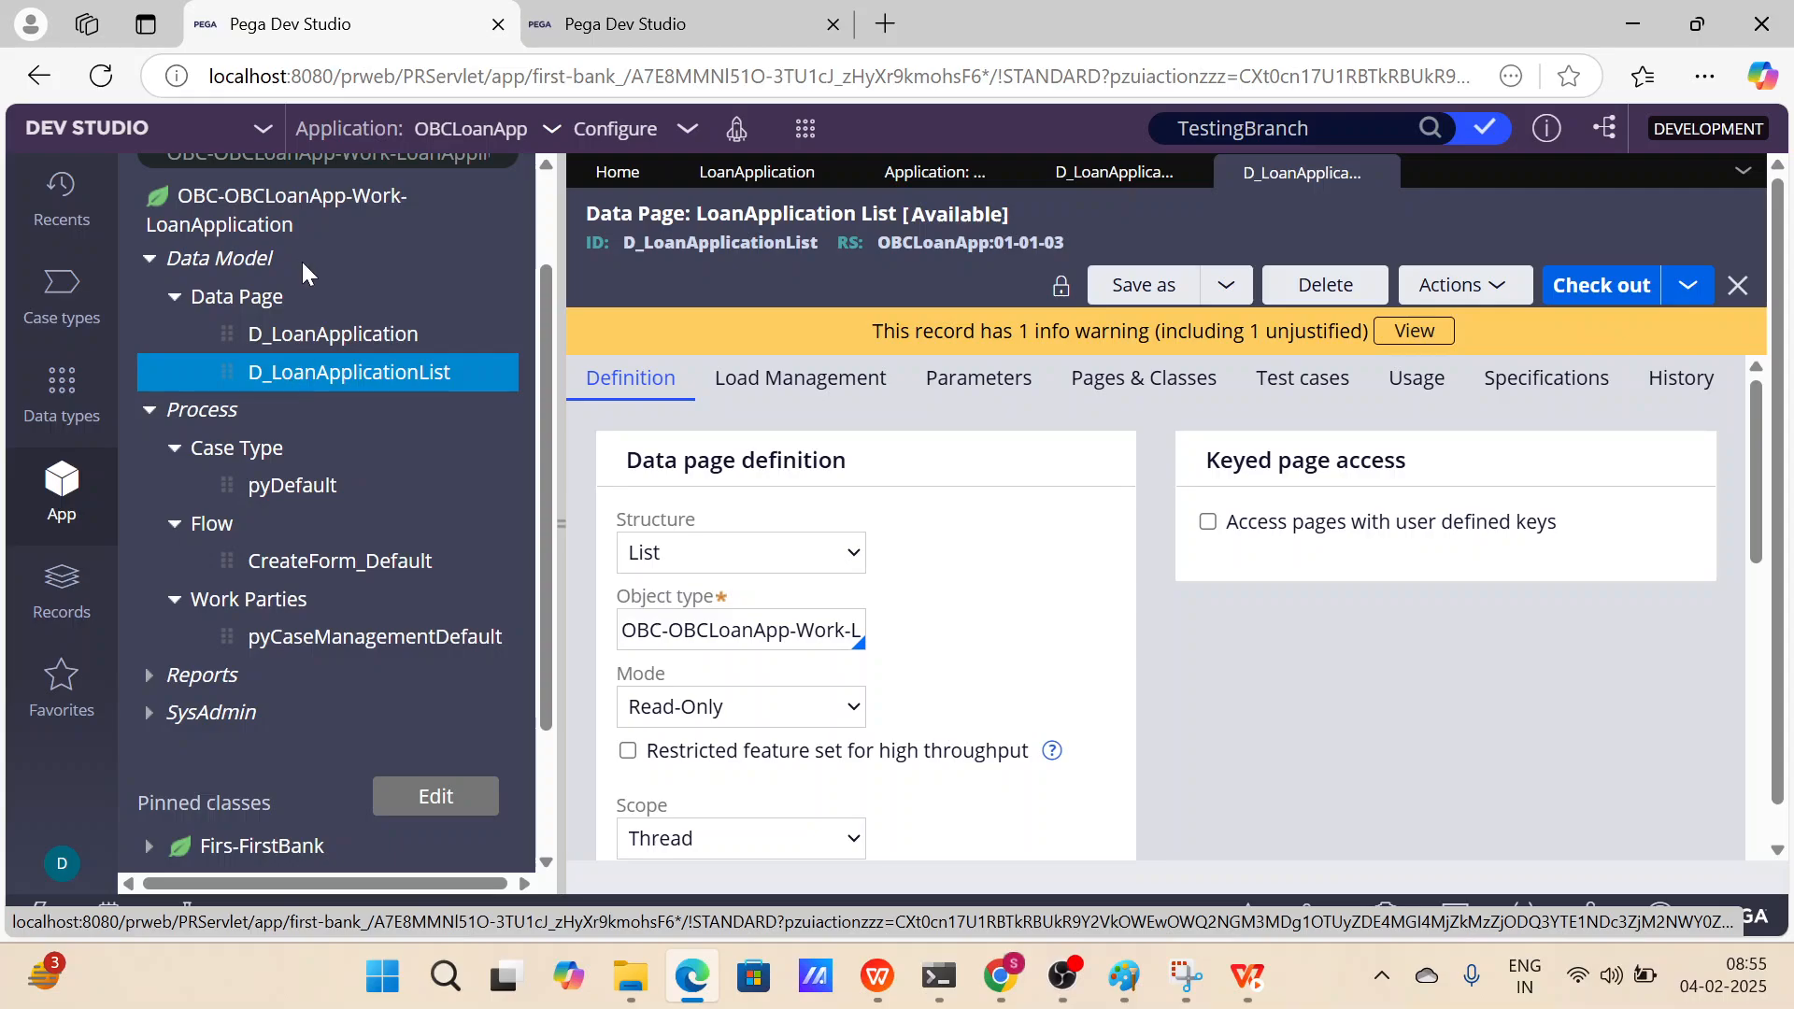
left_click_drag(166, 258, 465, 265)
scroll(298, 322, "down", 1)
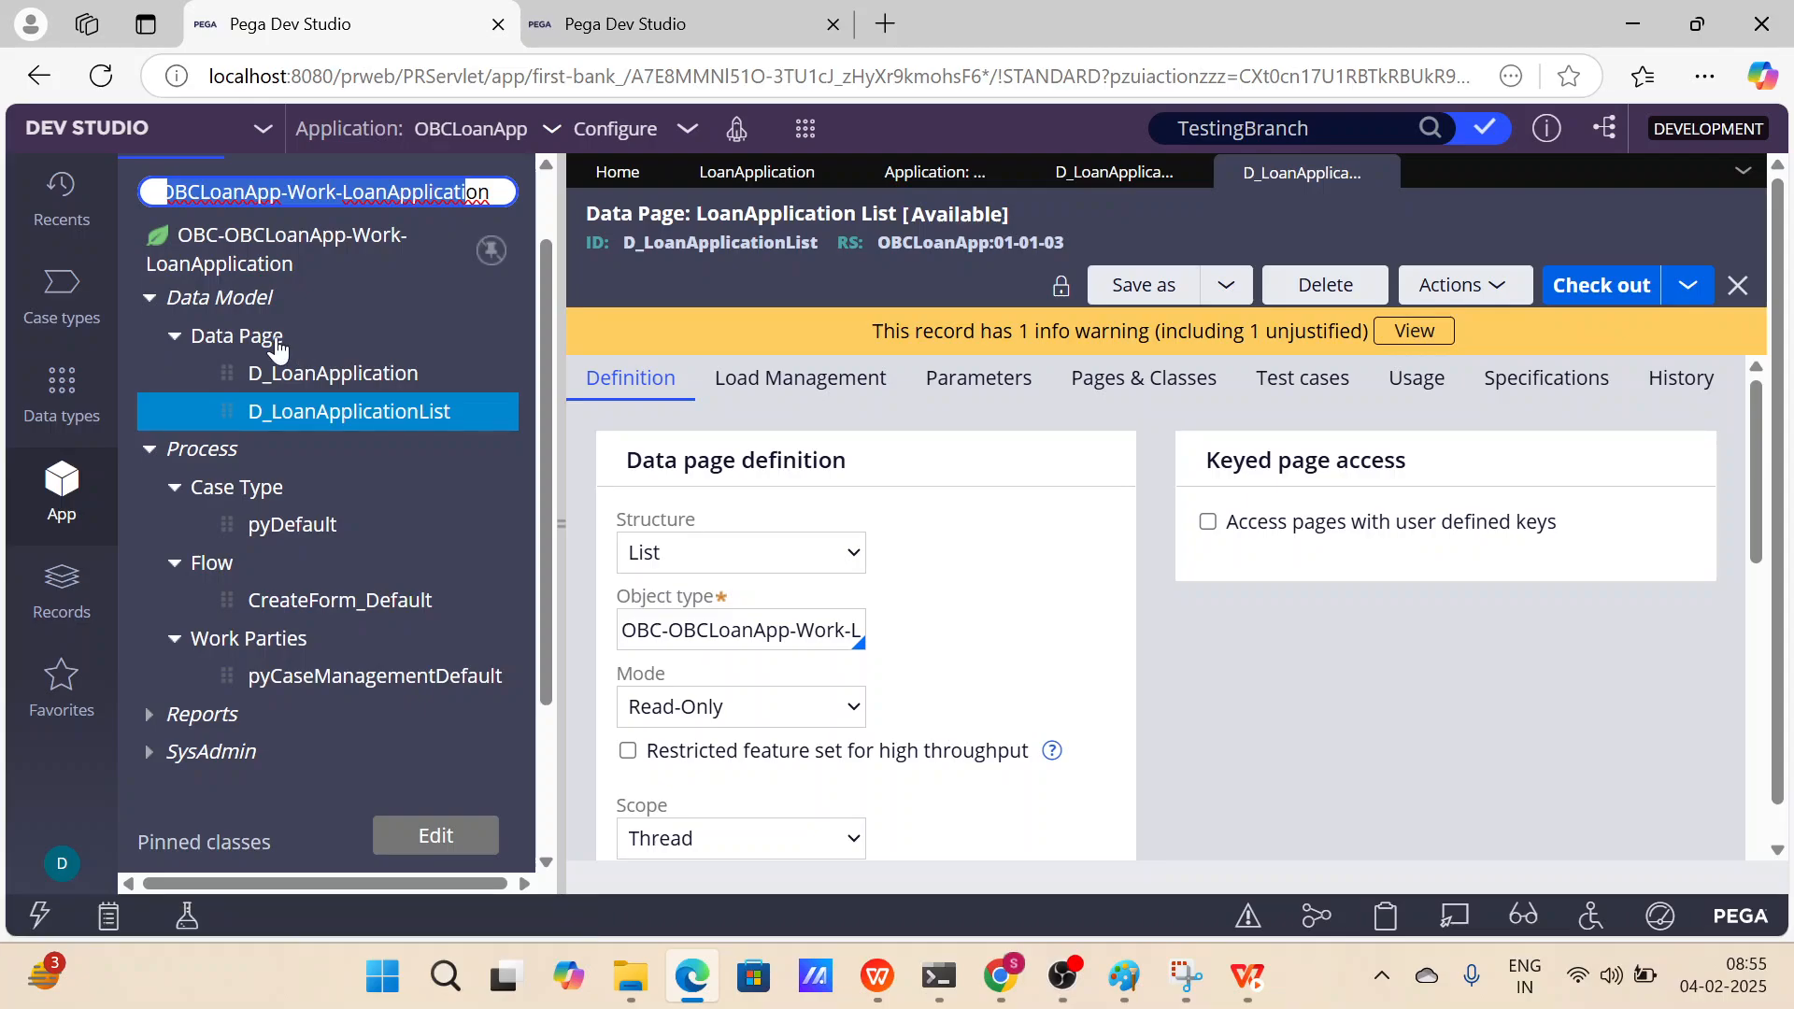
scroll(270, 449, "down", 2)
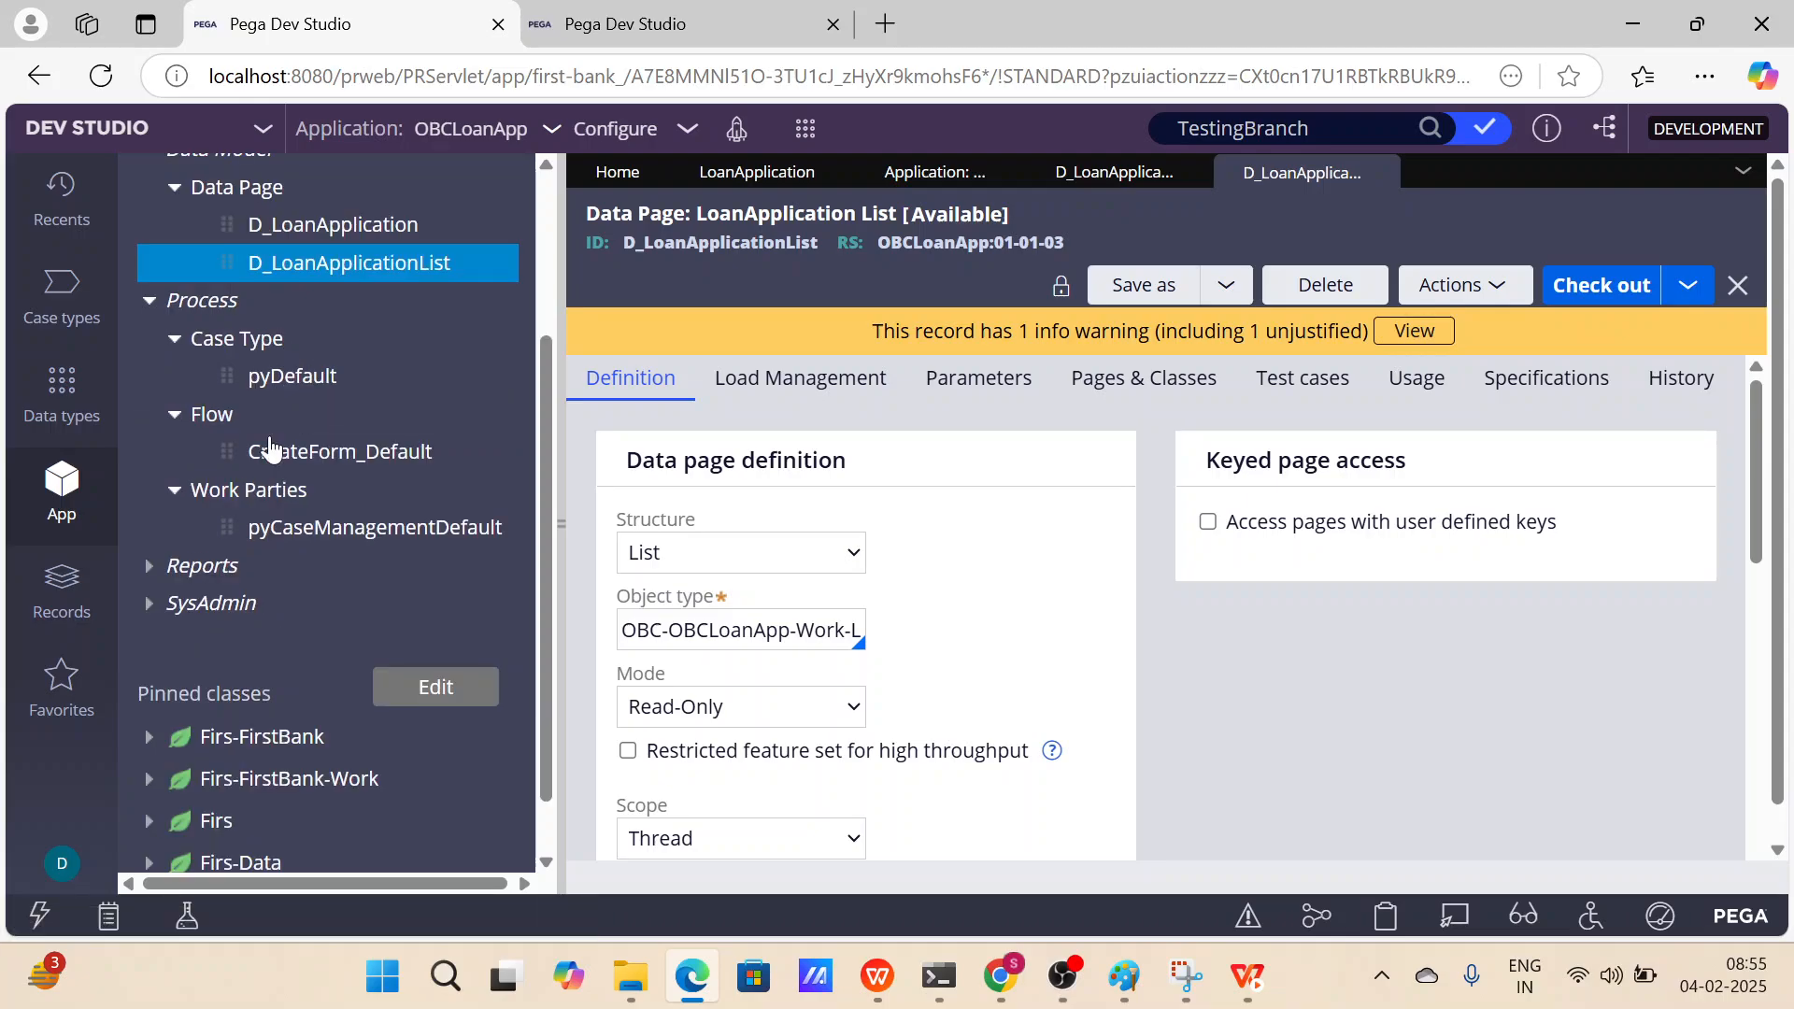
scroll(299, 378, "down", 1)
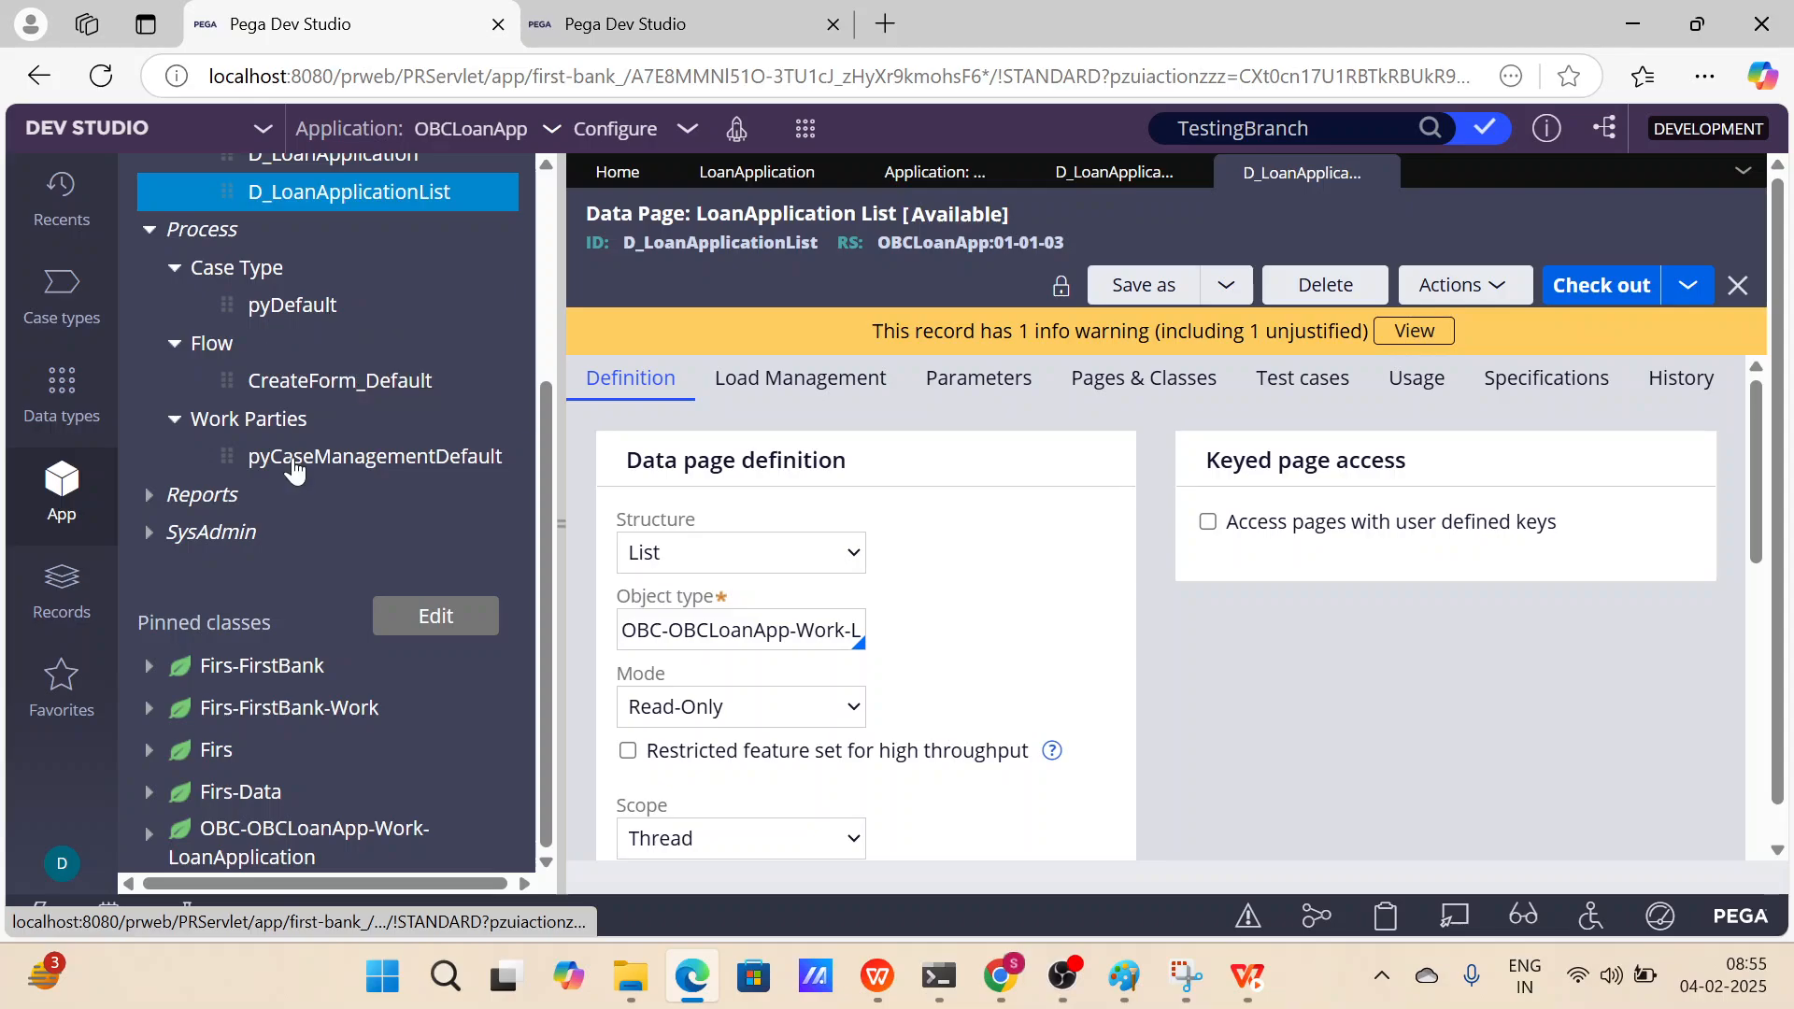
left_click(149, 496)
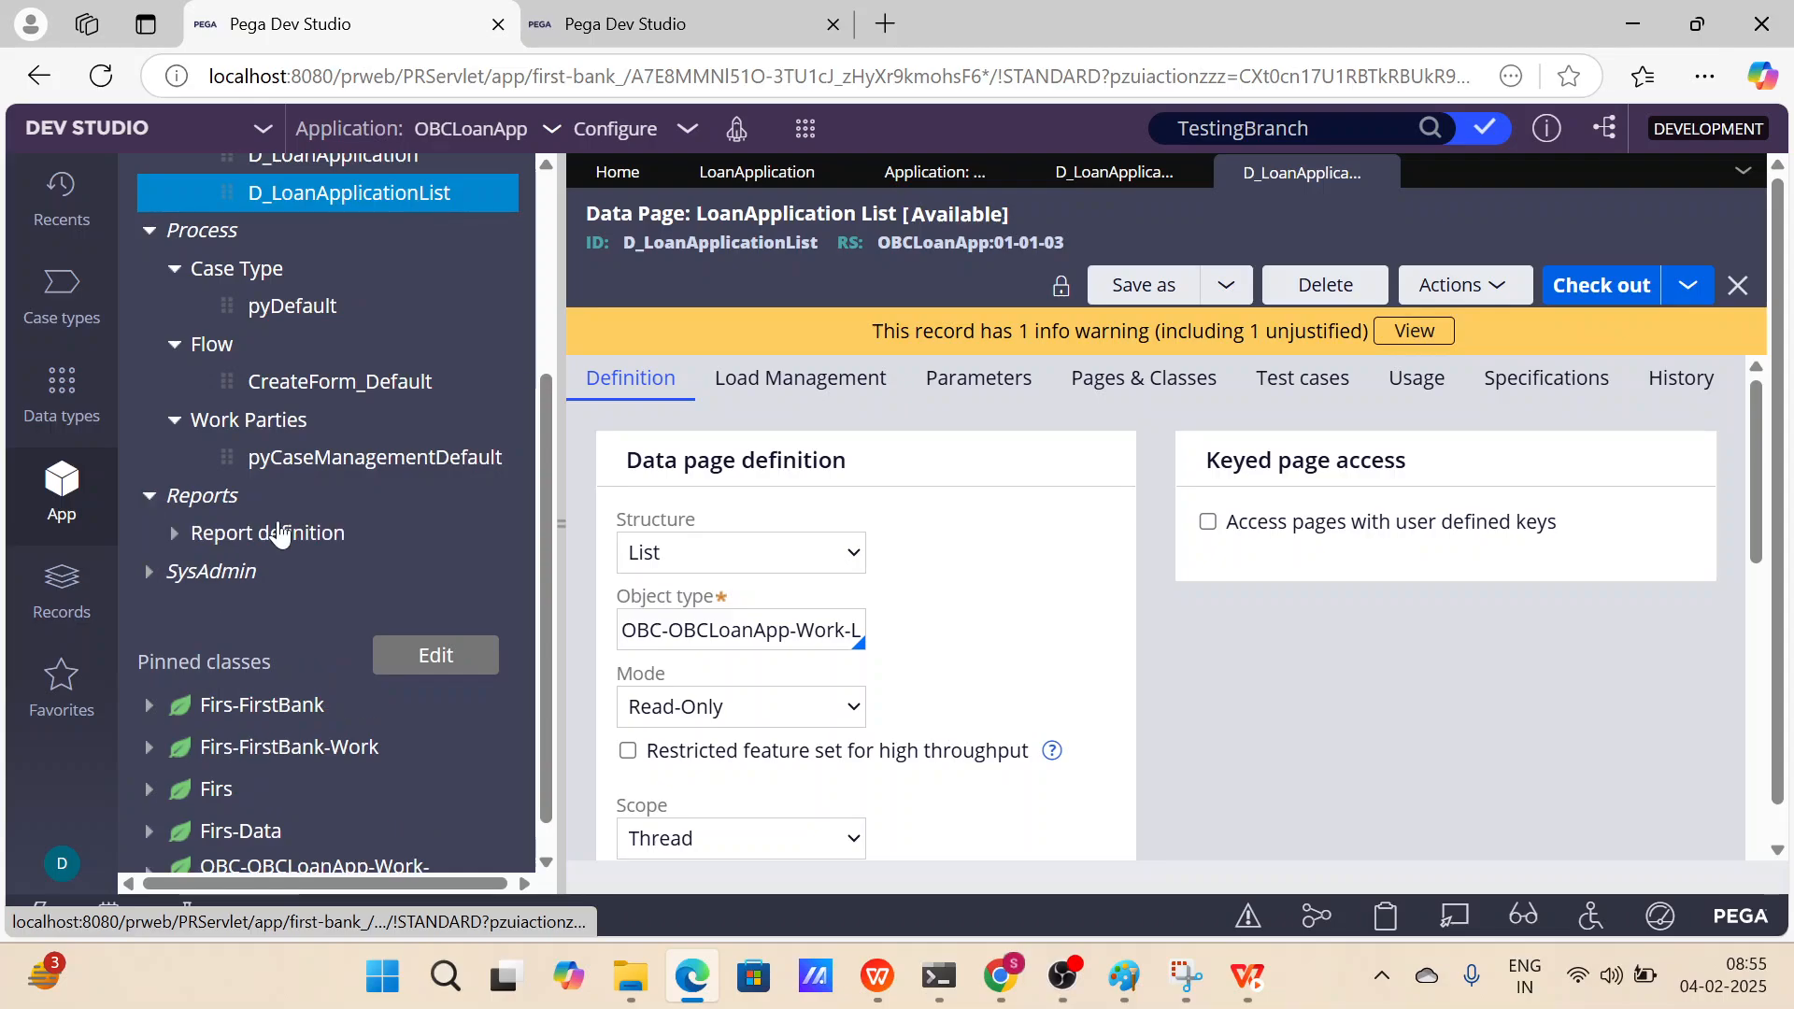
left_click(174, 496)
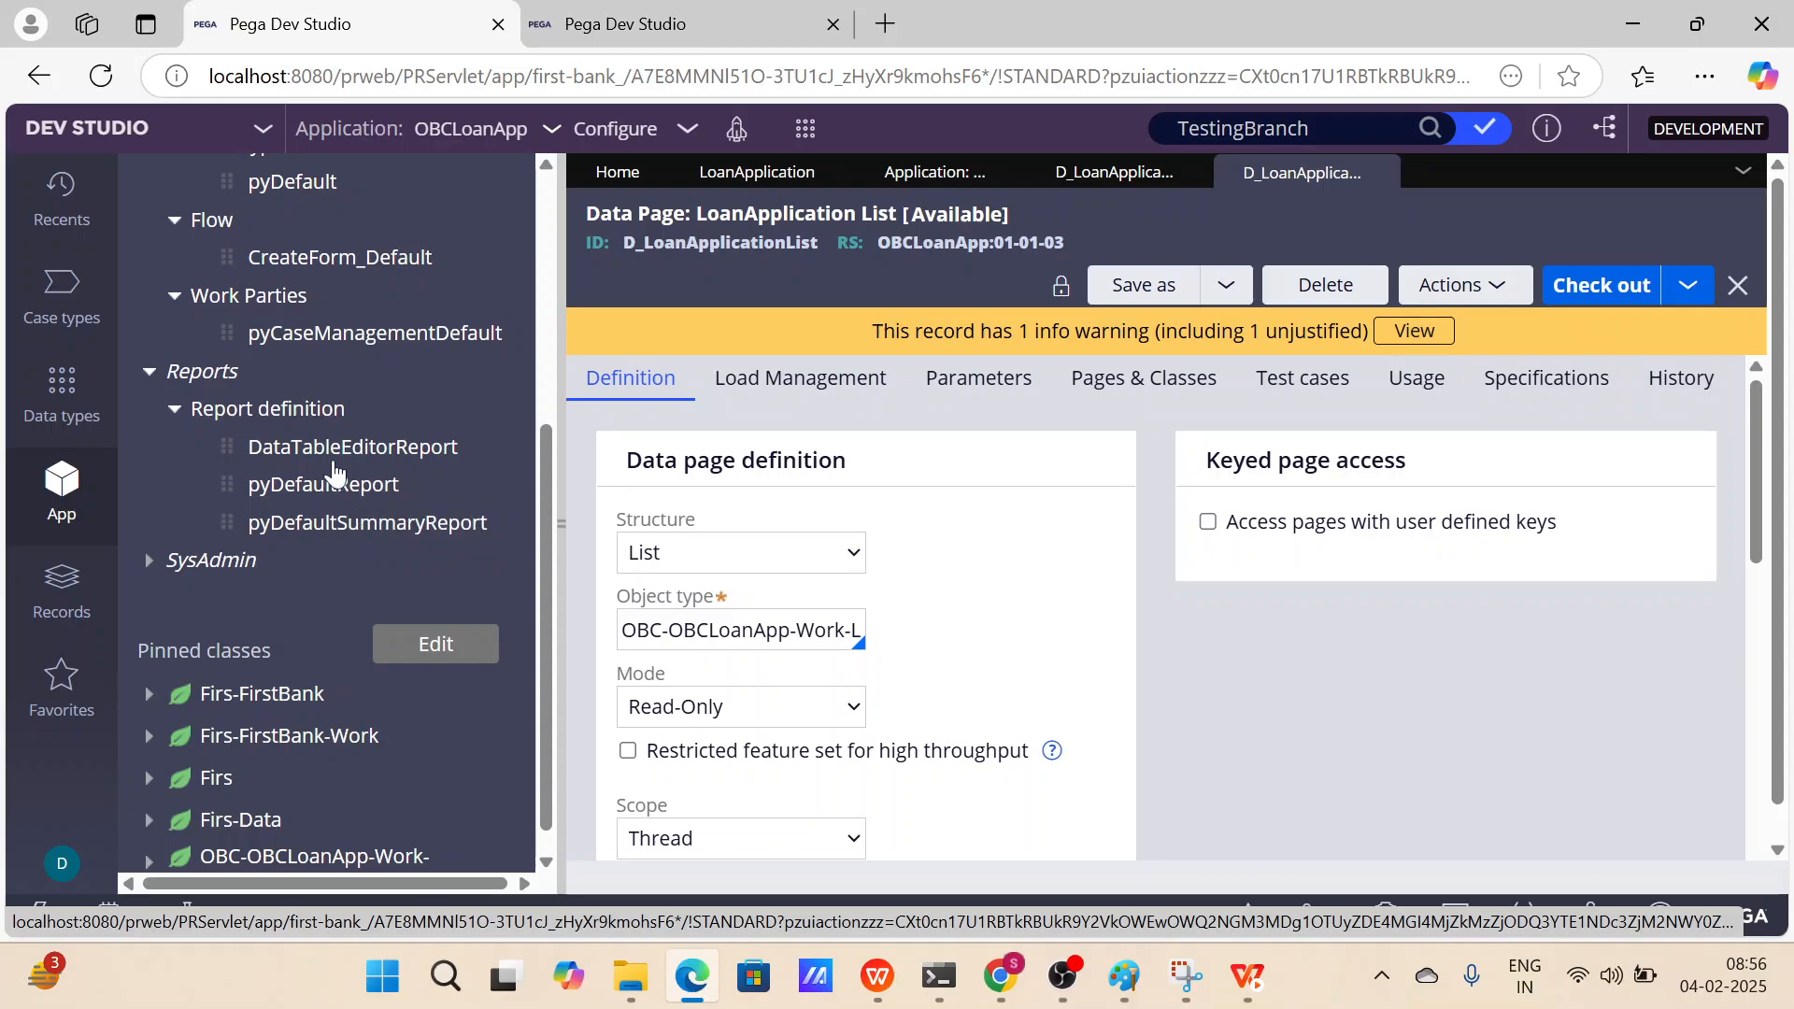
left_click(149, 560)
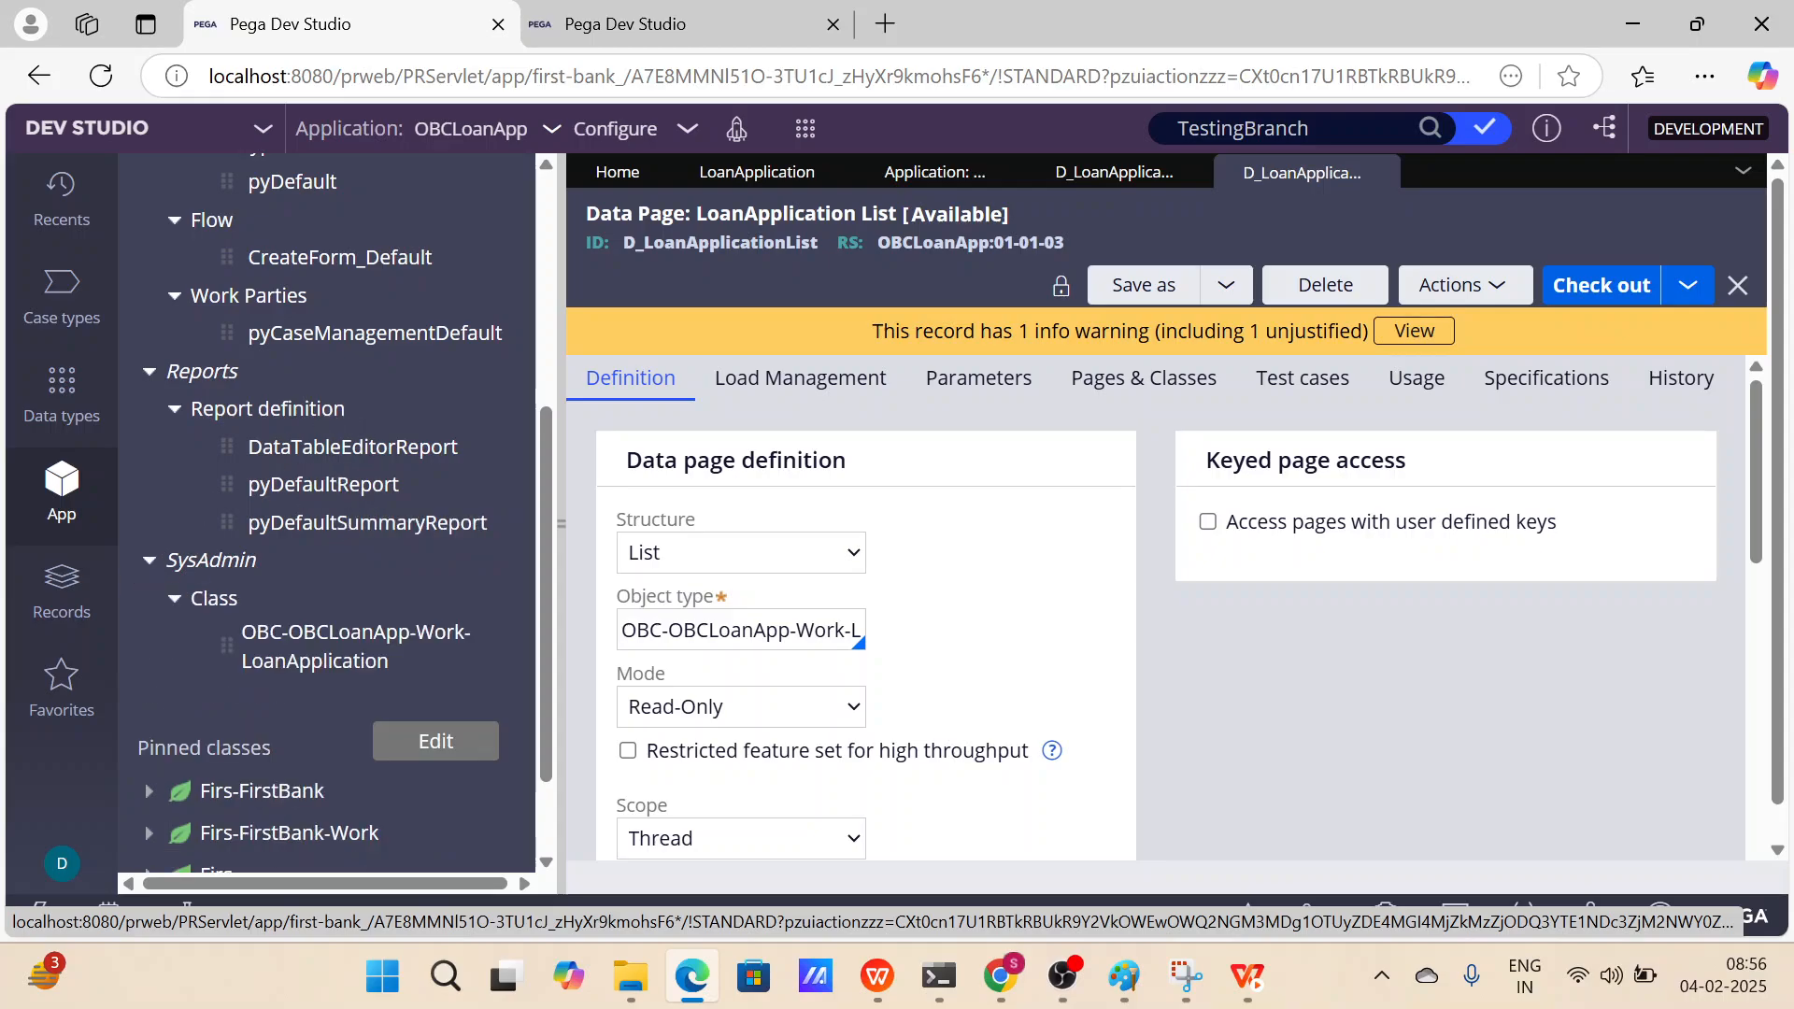
left_click(322, 663)
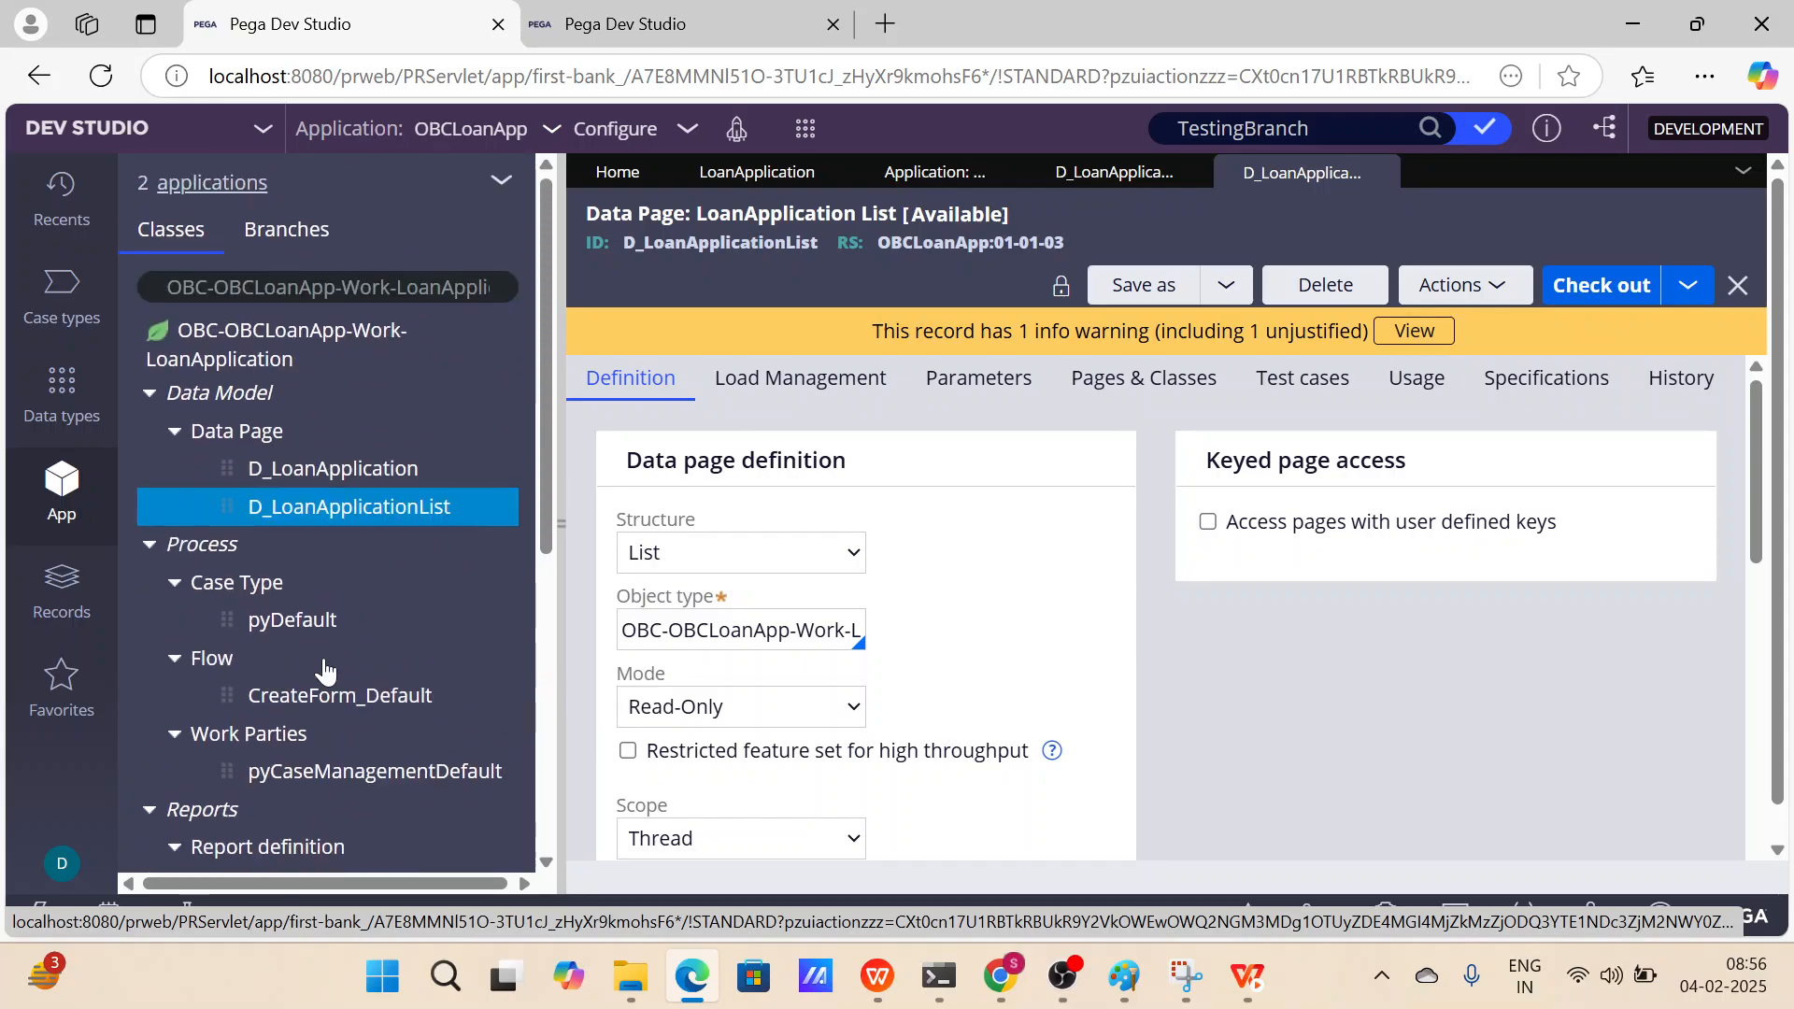
scroll(324, 662, "down", 1)
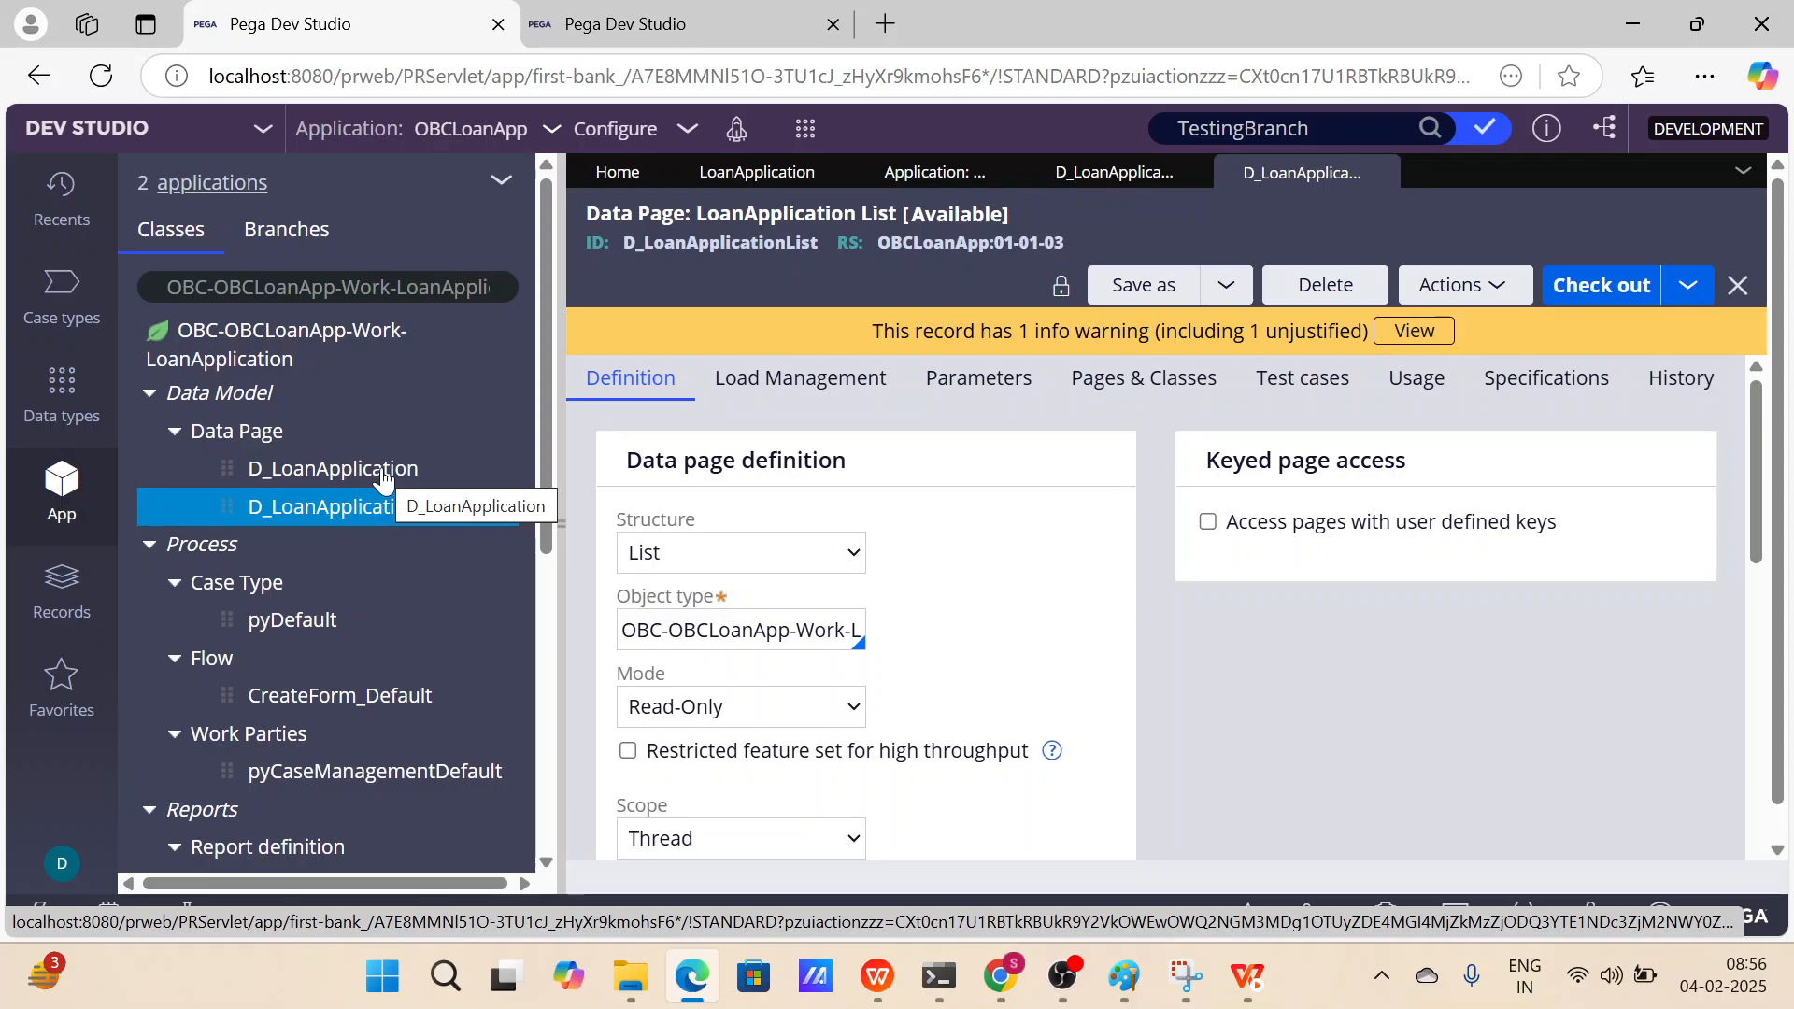
scroll(383, 476, "down", 5)
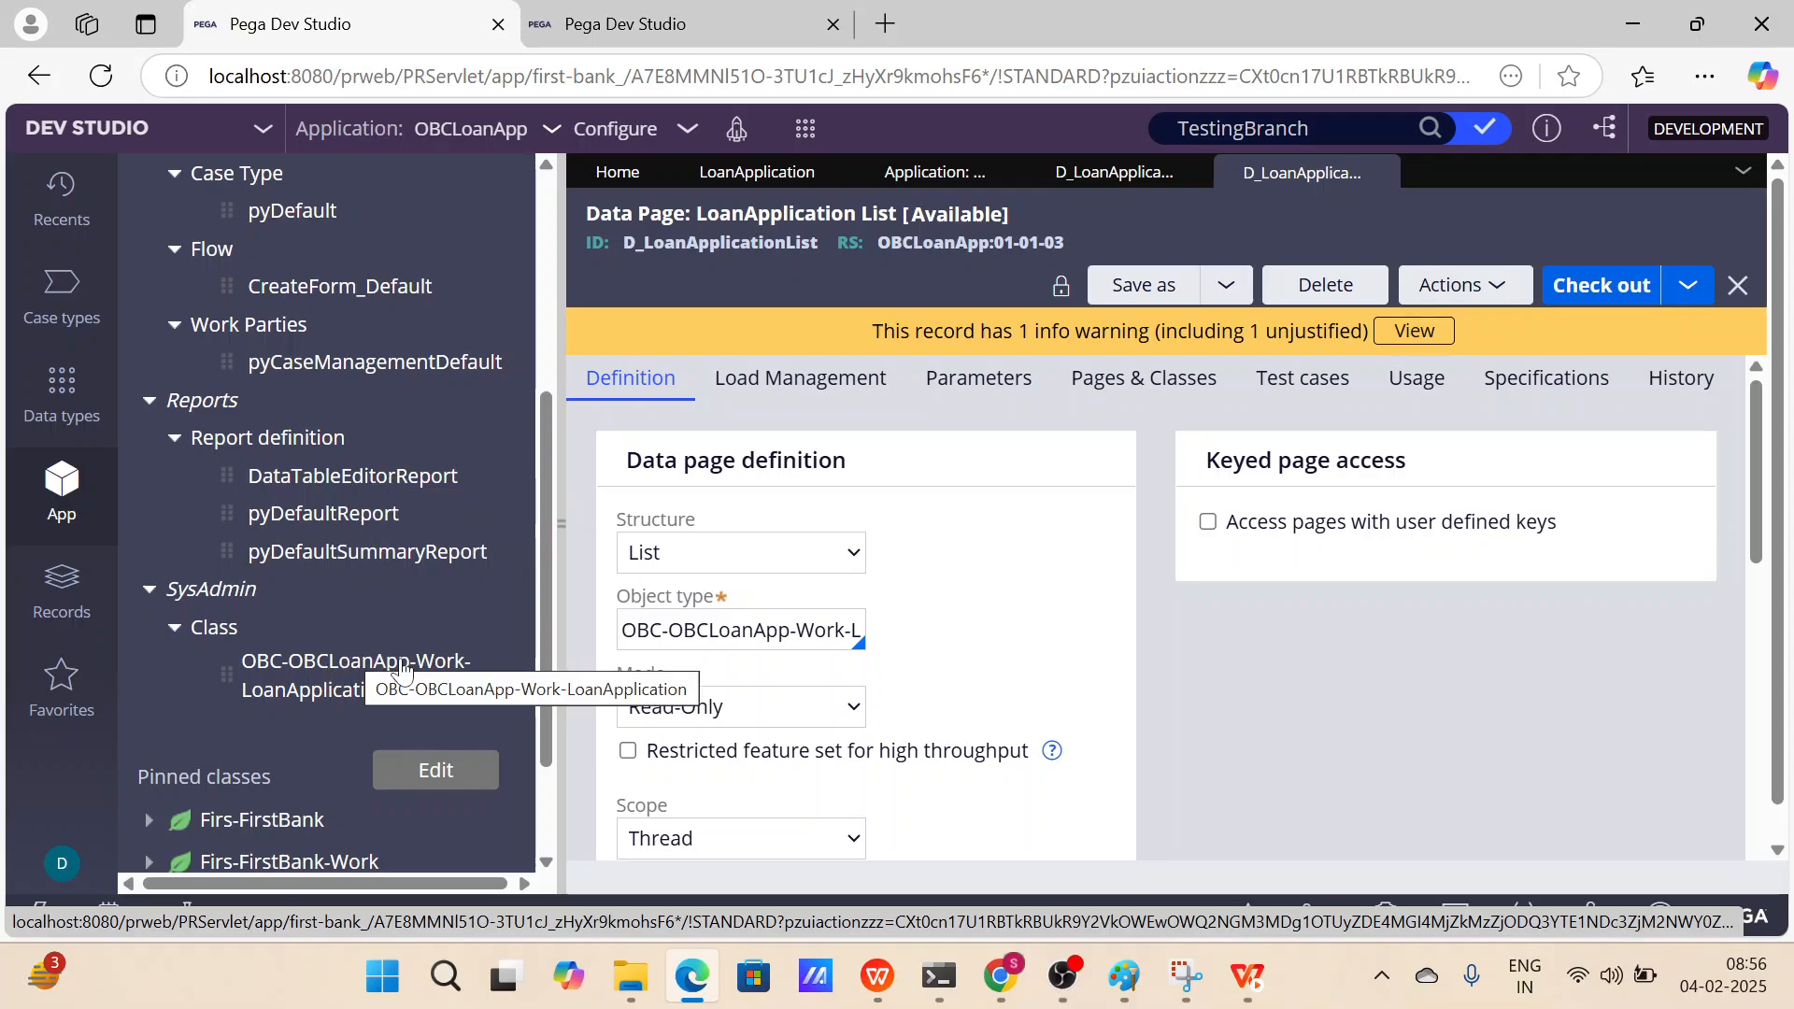
Open the OBC-OBCLoanApp-Work-LoanApplication class rule from SysAdmin and widen the rule form to review it.
left_click(358, 677)
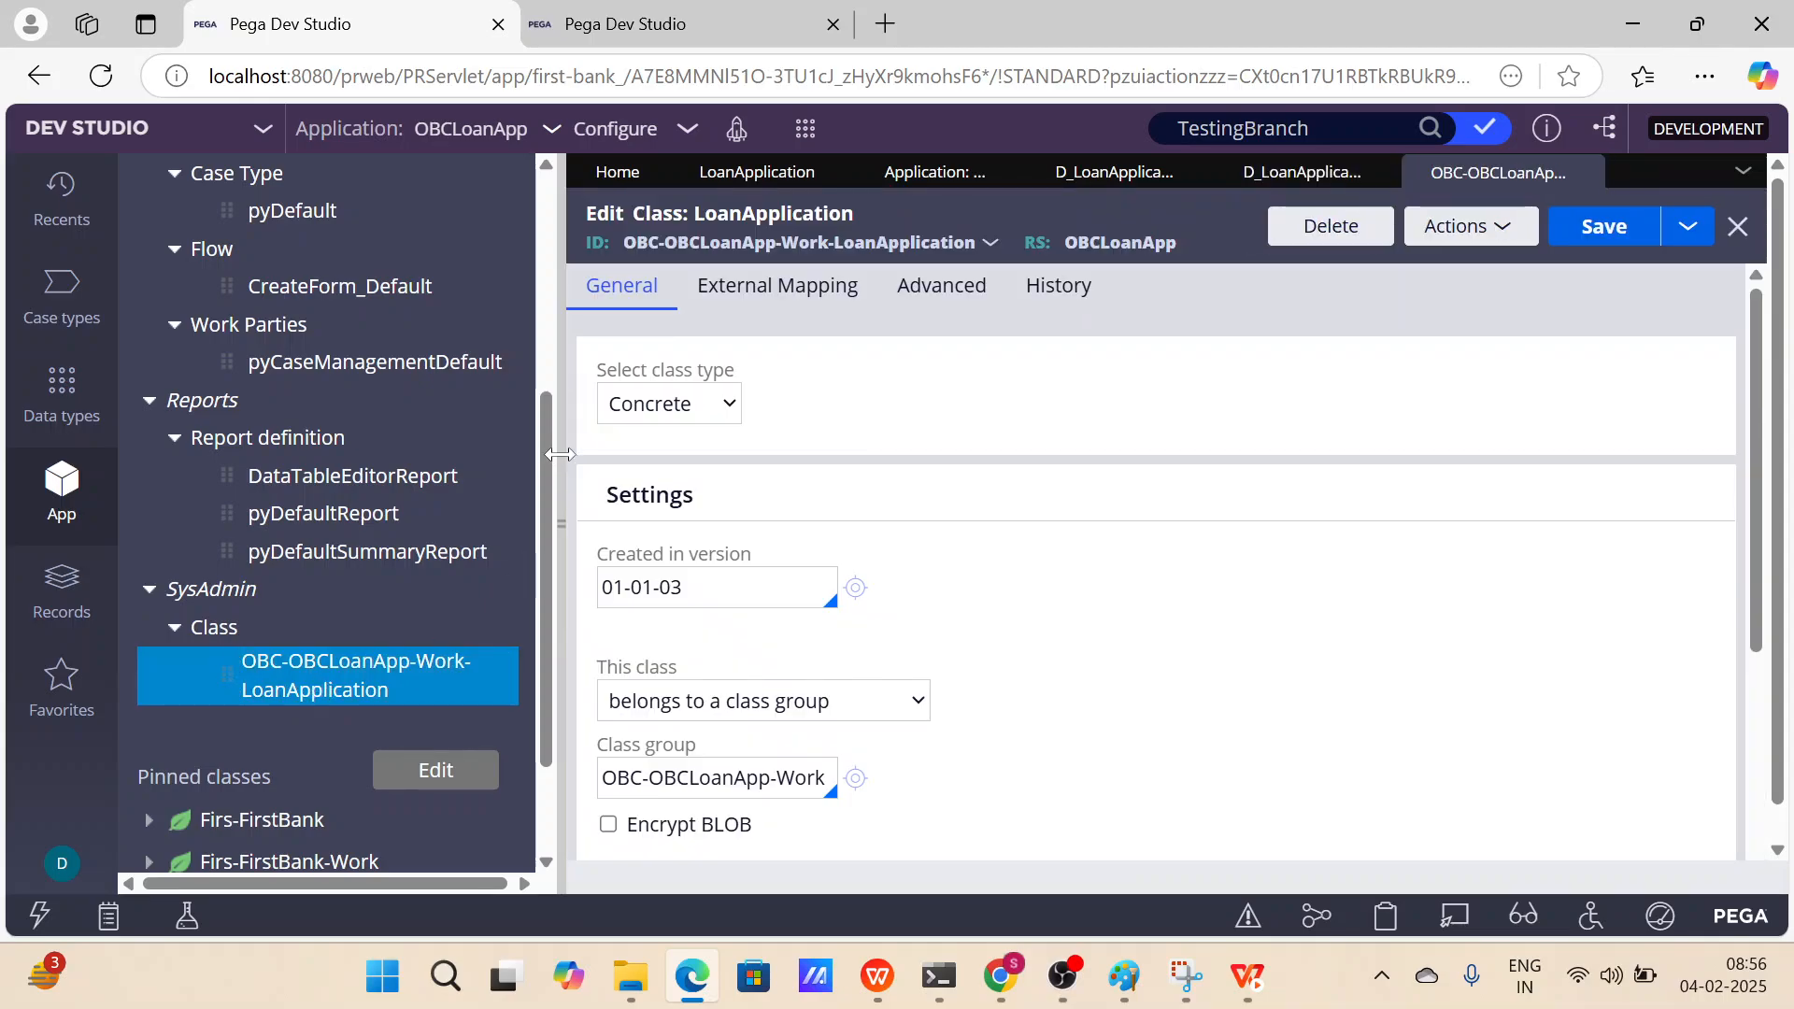
left_click(561, 454)
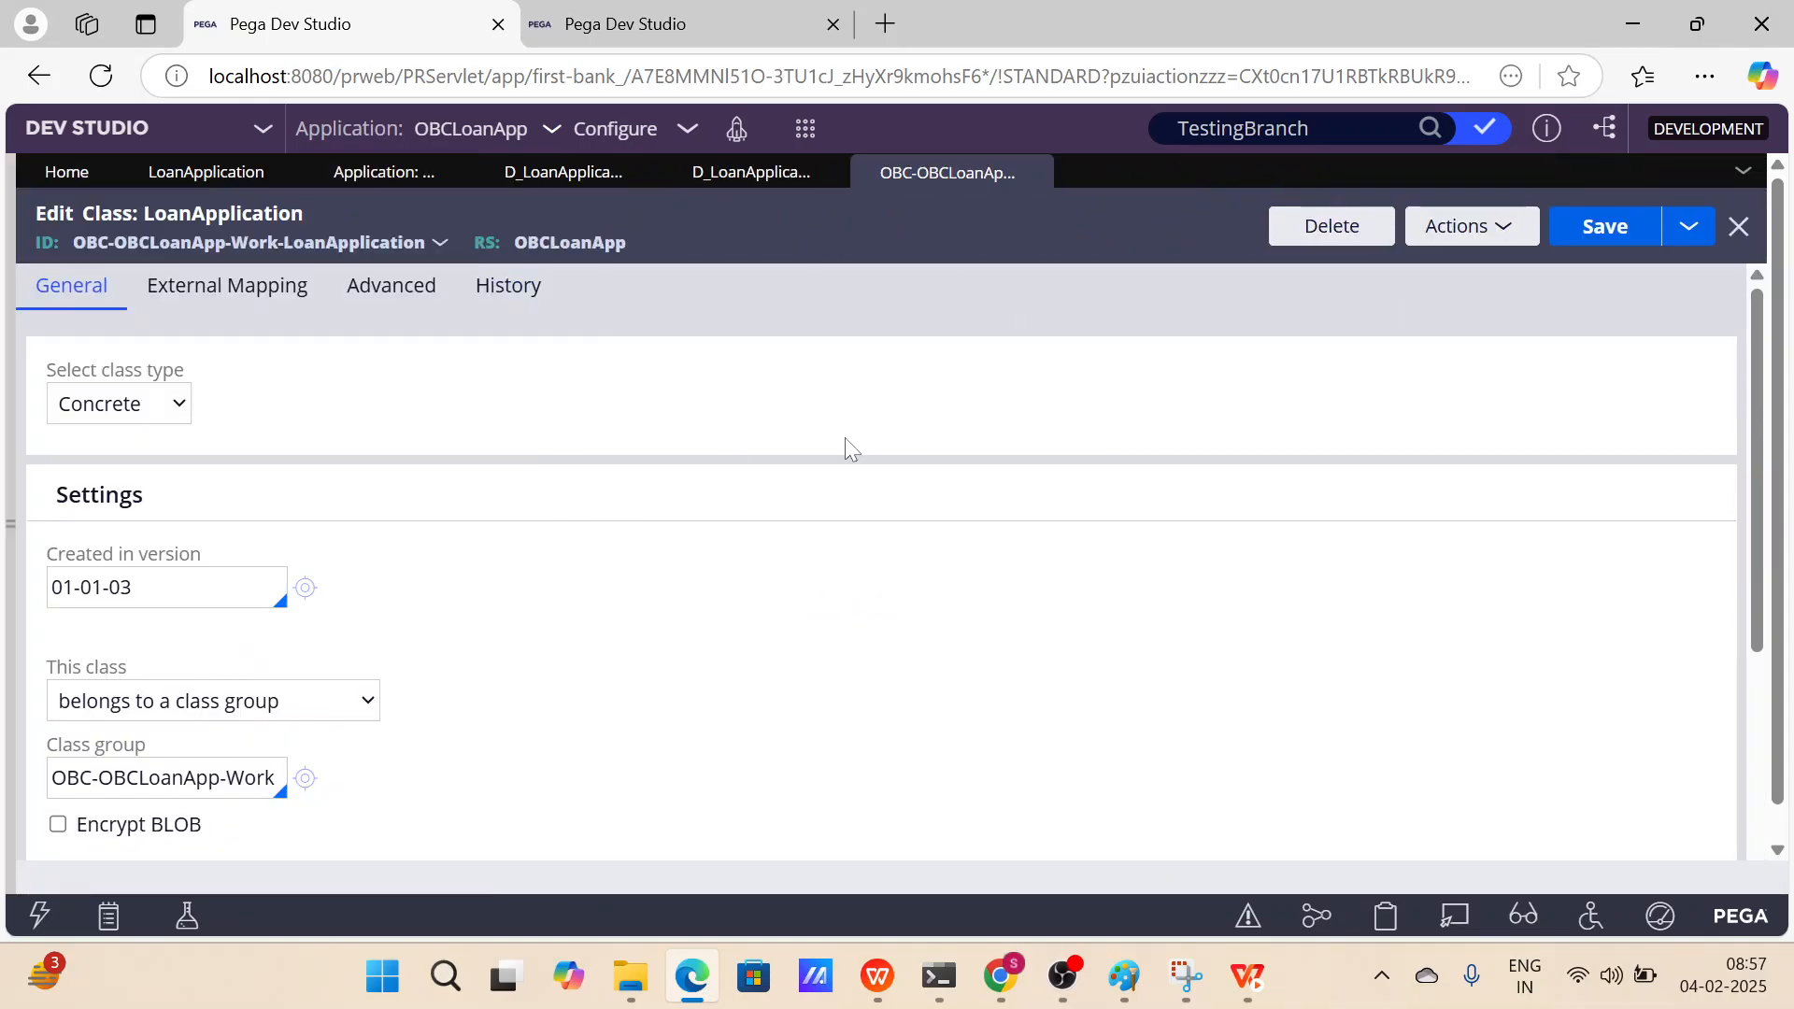
scroll(845, 440, "down", 5)
scroll(846, 439, "up", 4)
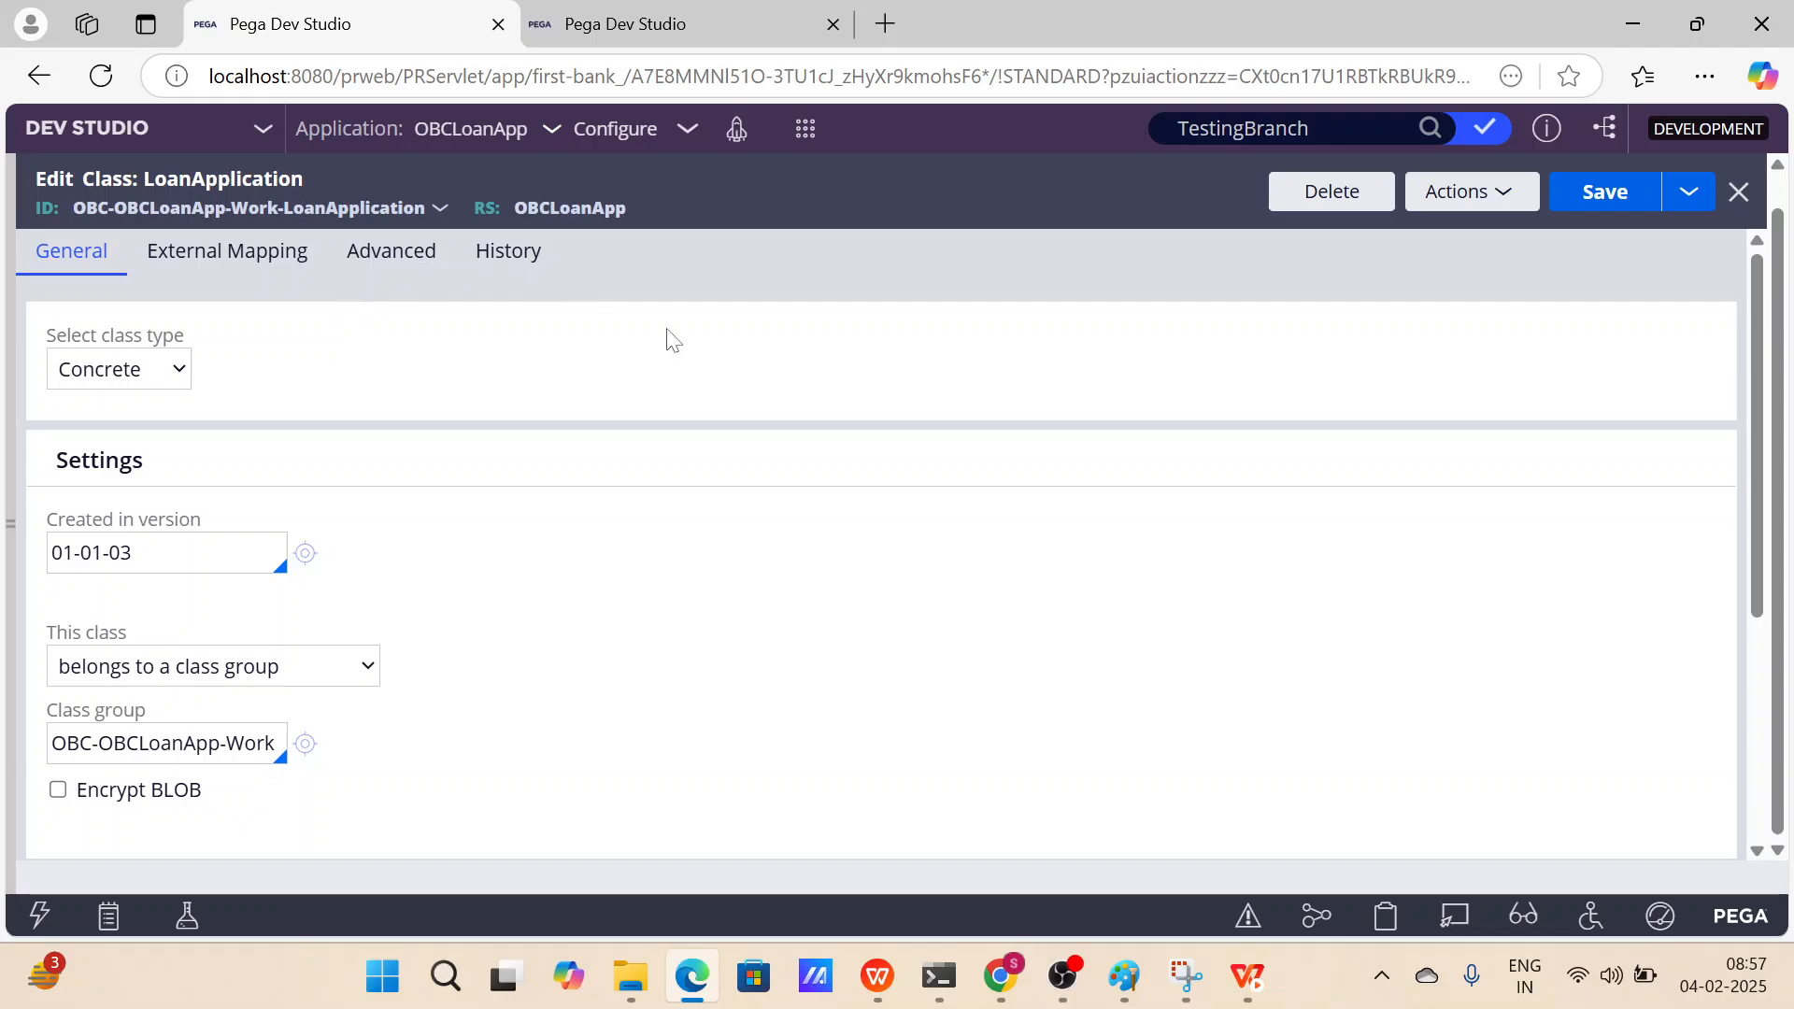
scroll(666, 329, "down", 2)
scroll(665, 329, "up", 2)
scroll(387, 383, "down", 2)
scroll(387, 383, "up", 2)
Inspect the class type and class group membership options in the class rule's settings without changing them.
left_click(159, 376)
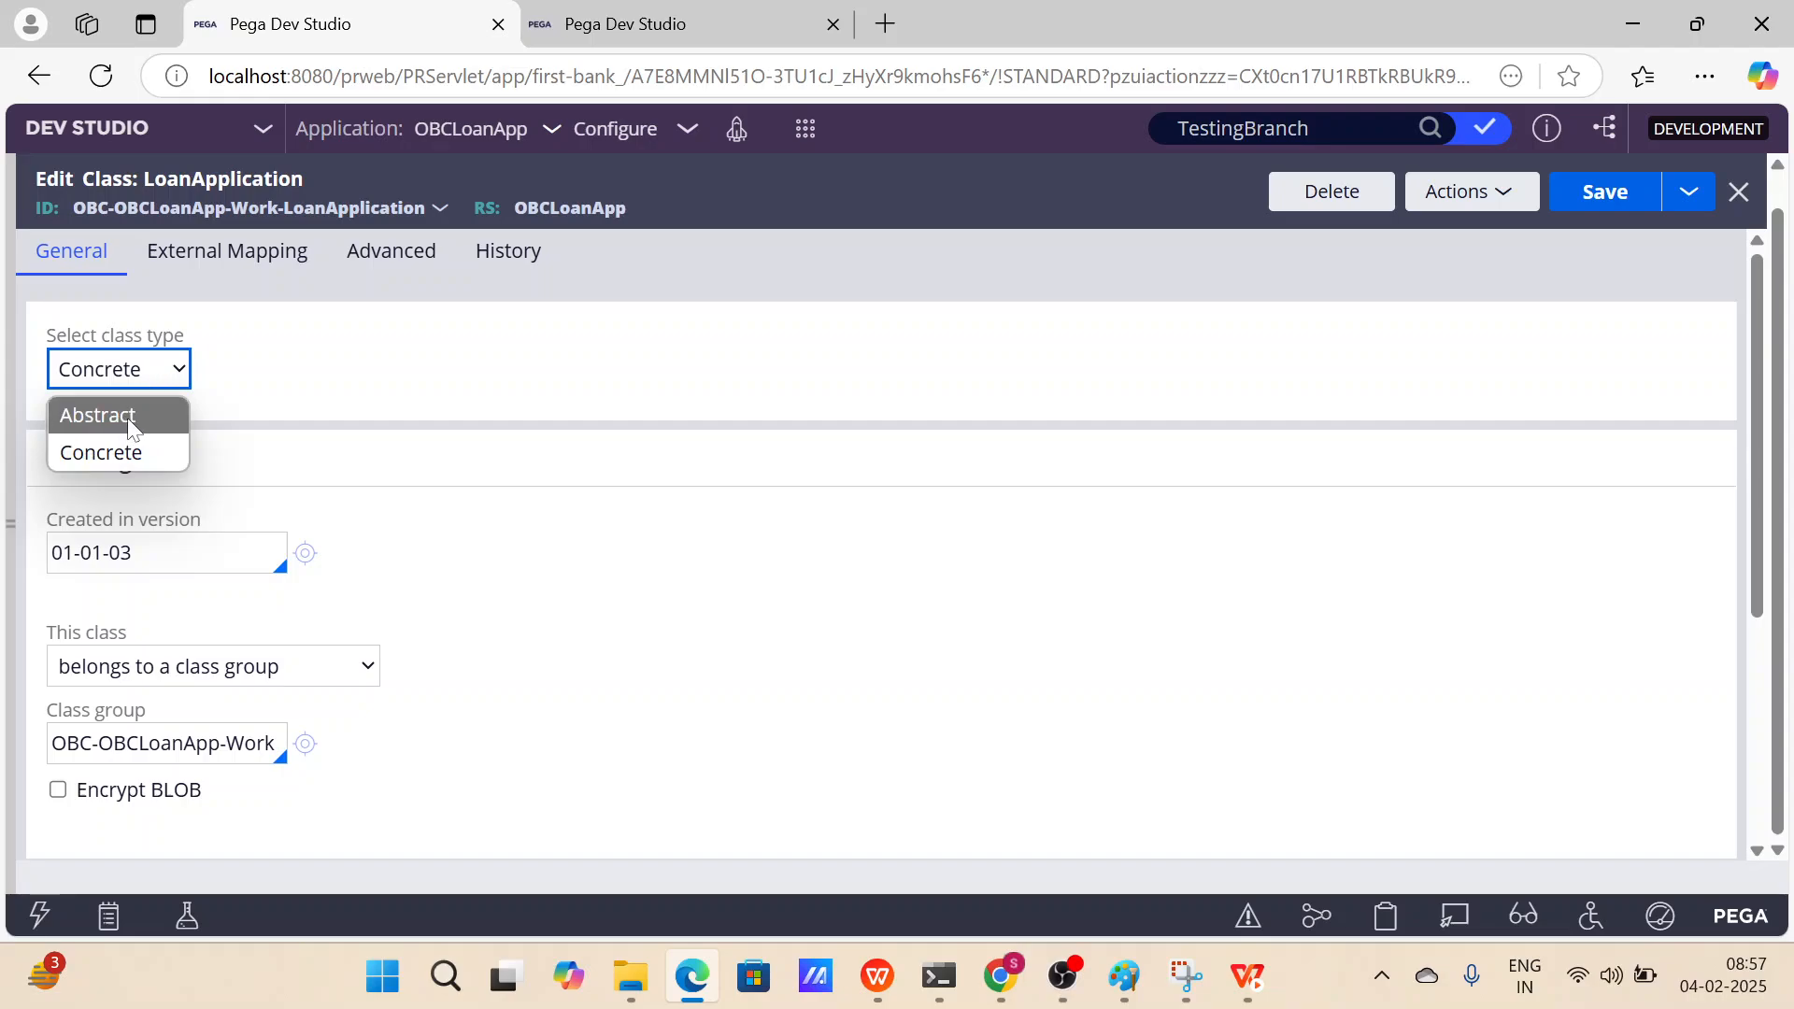
left_click(271, 397)
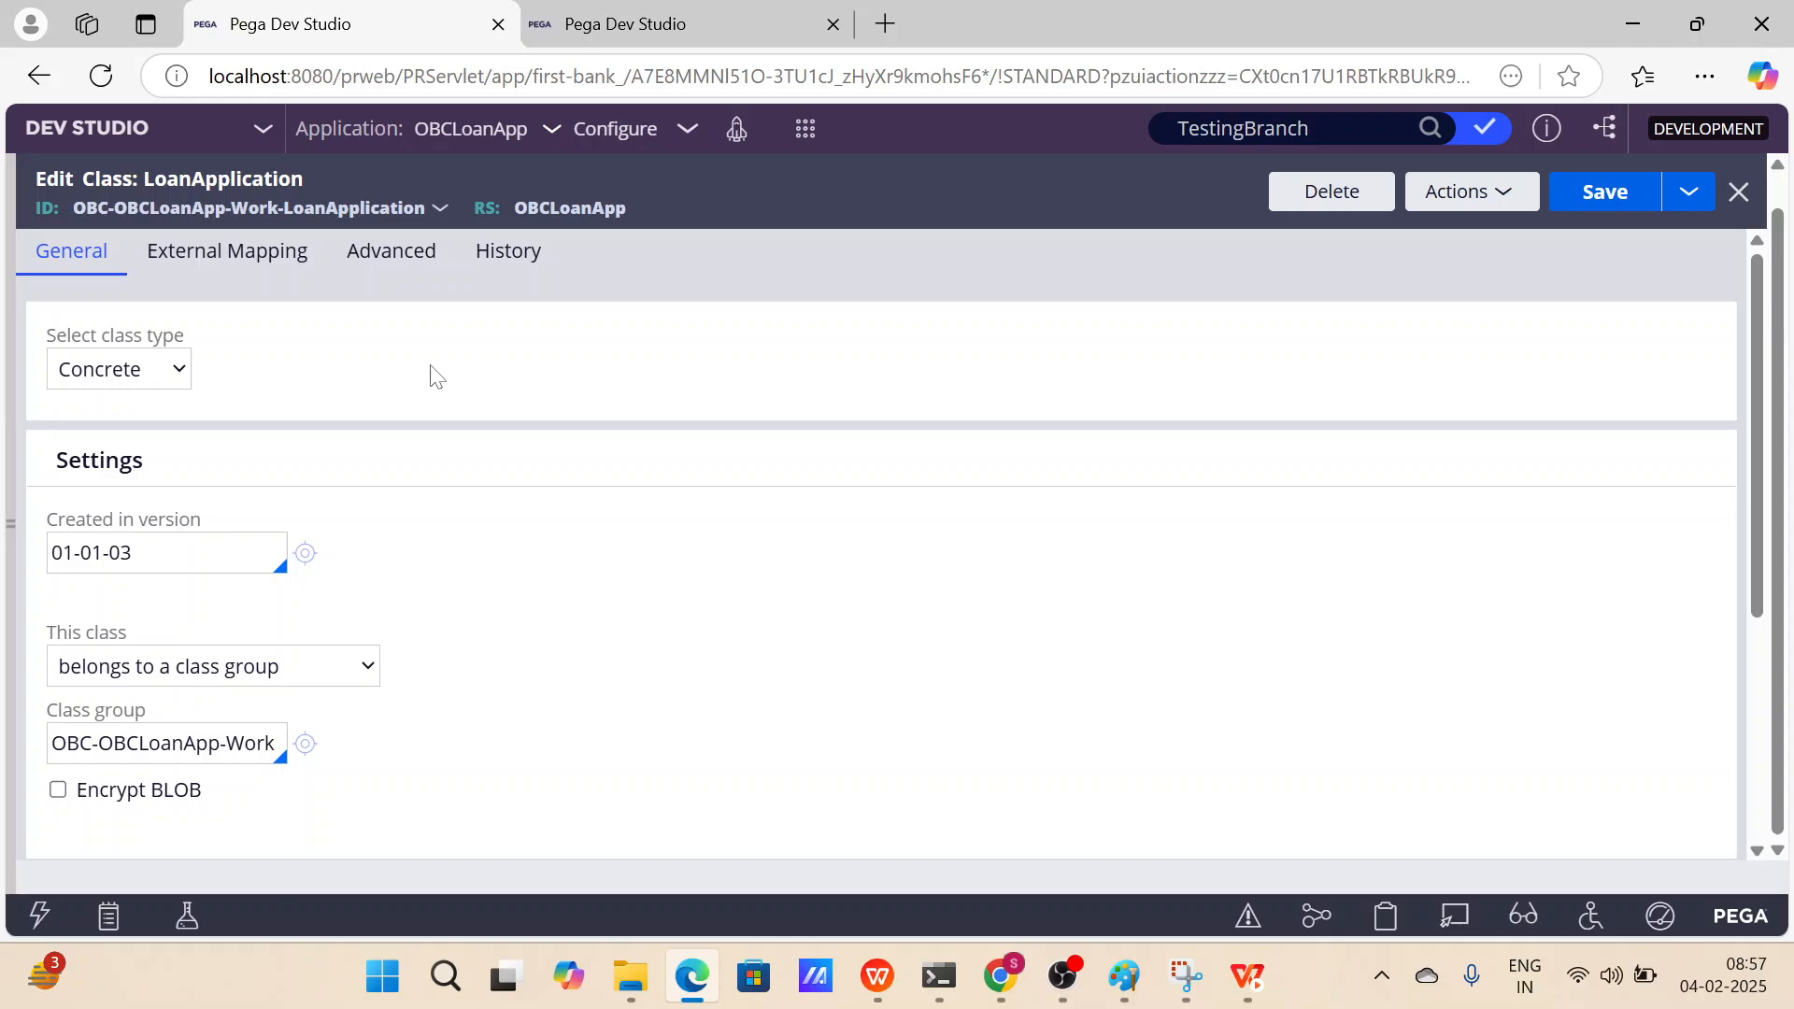
scroll(437, 373, "down", 1)
scroll(426, 569, "down", 1)
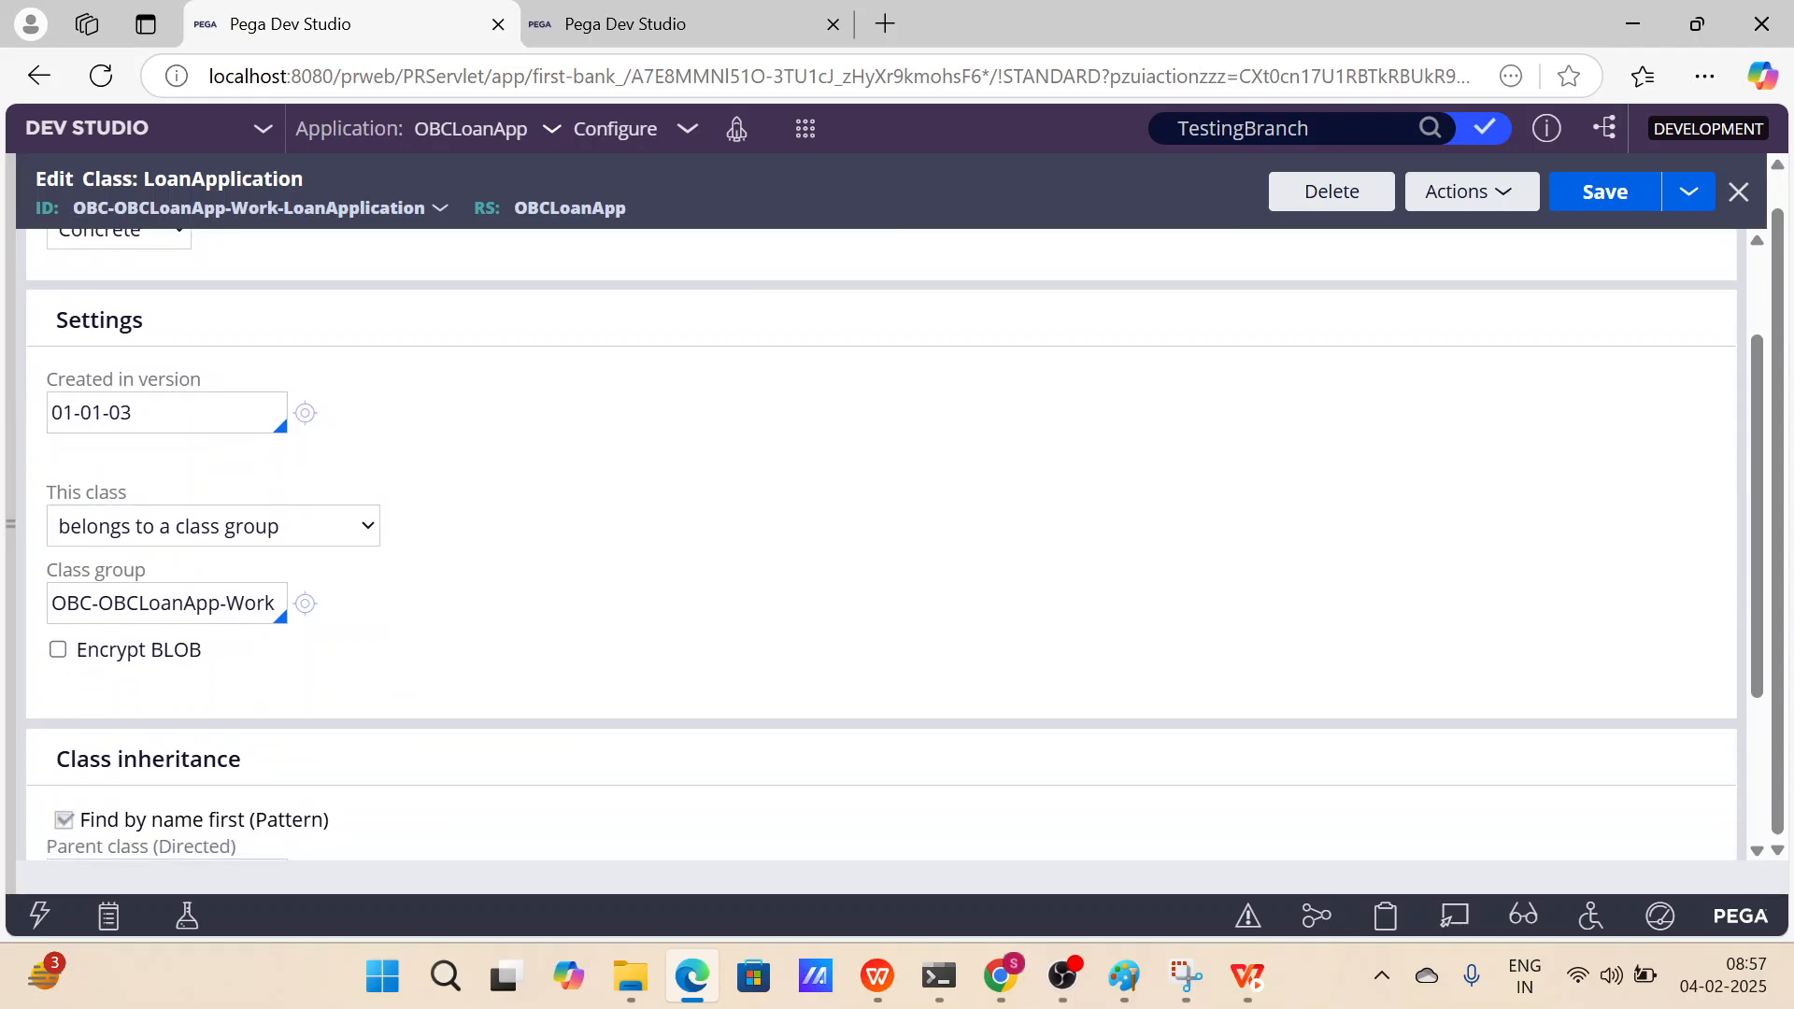
left_click(137, 412)
left_click_drag(137, 412, 51, 412)
key("Tab")
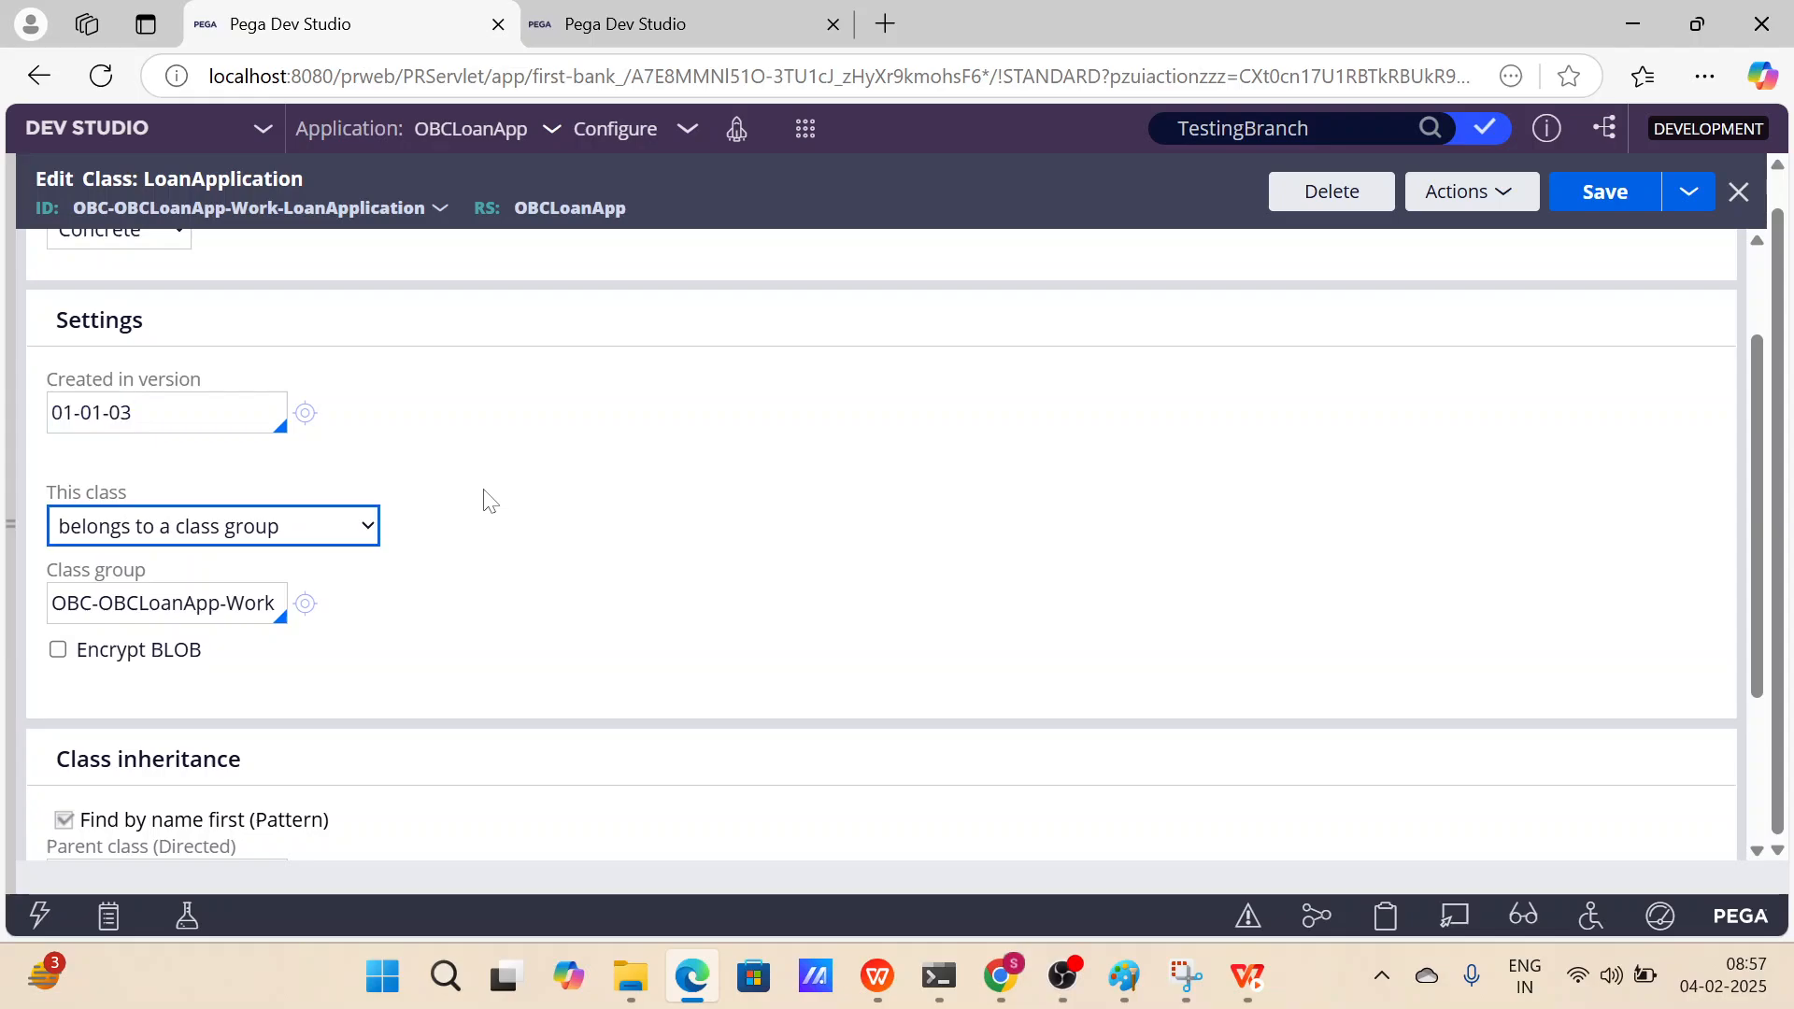
left_click(318, 540)
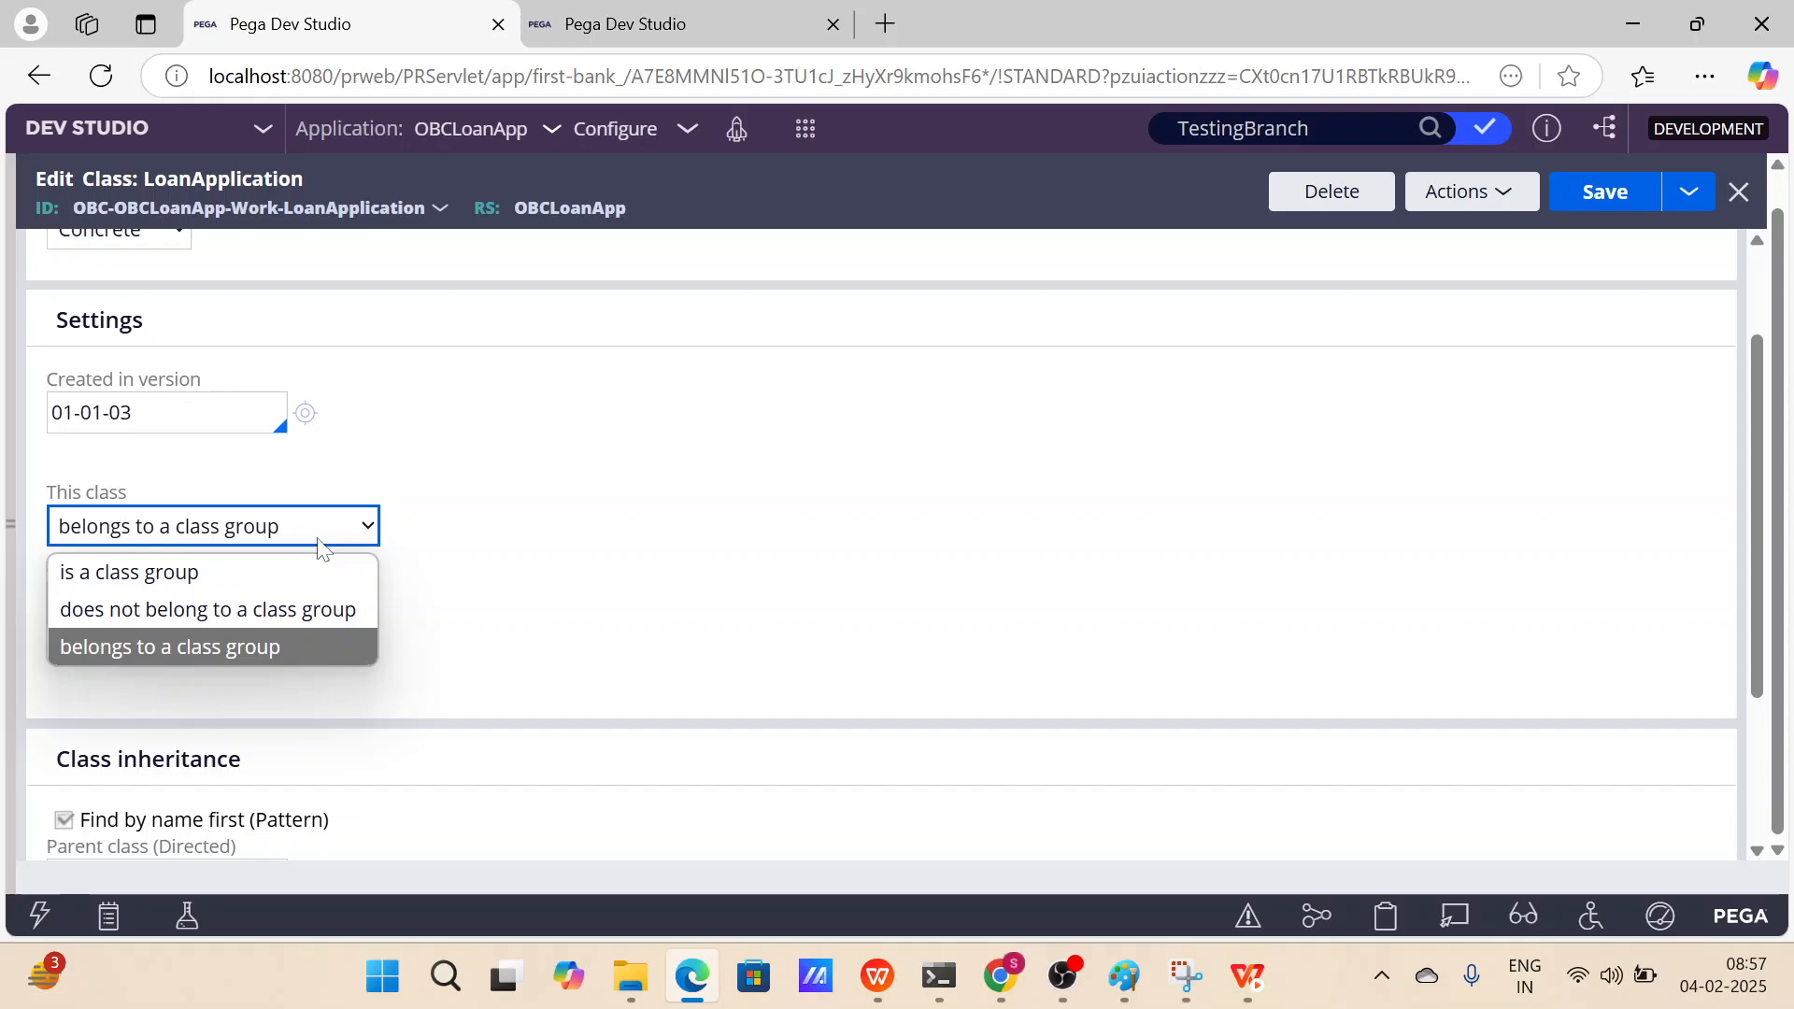
Review the class type options again and scroll through the class inheritance and test connection sections.
scroll(500, 492, "up", 2)
left_click(153, 371)
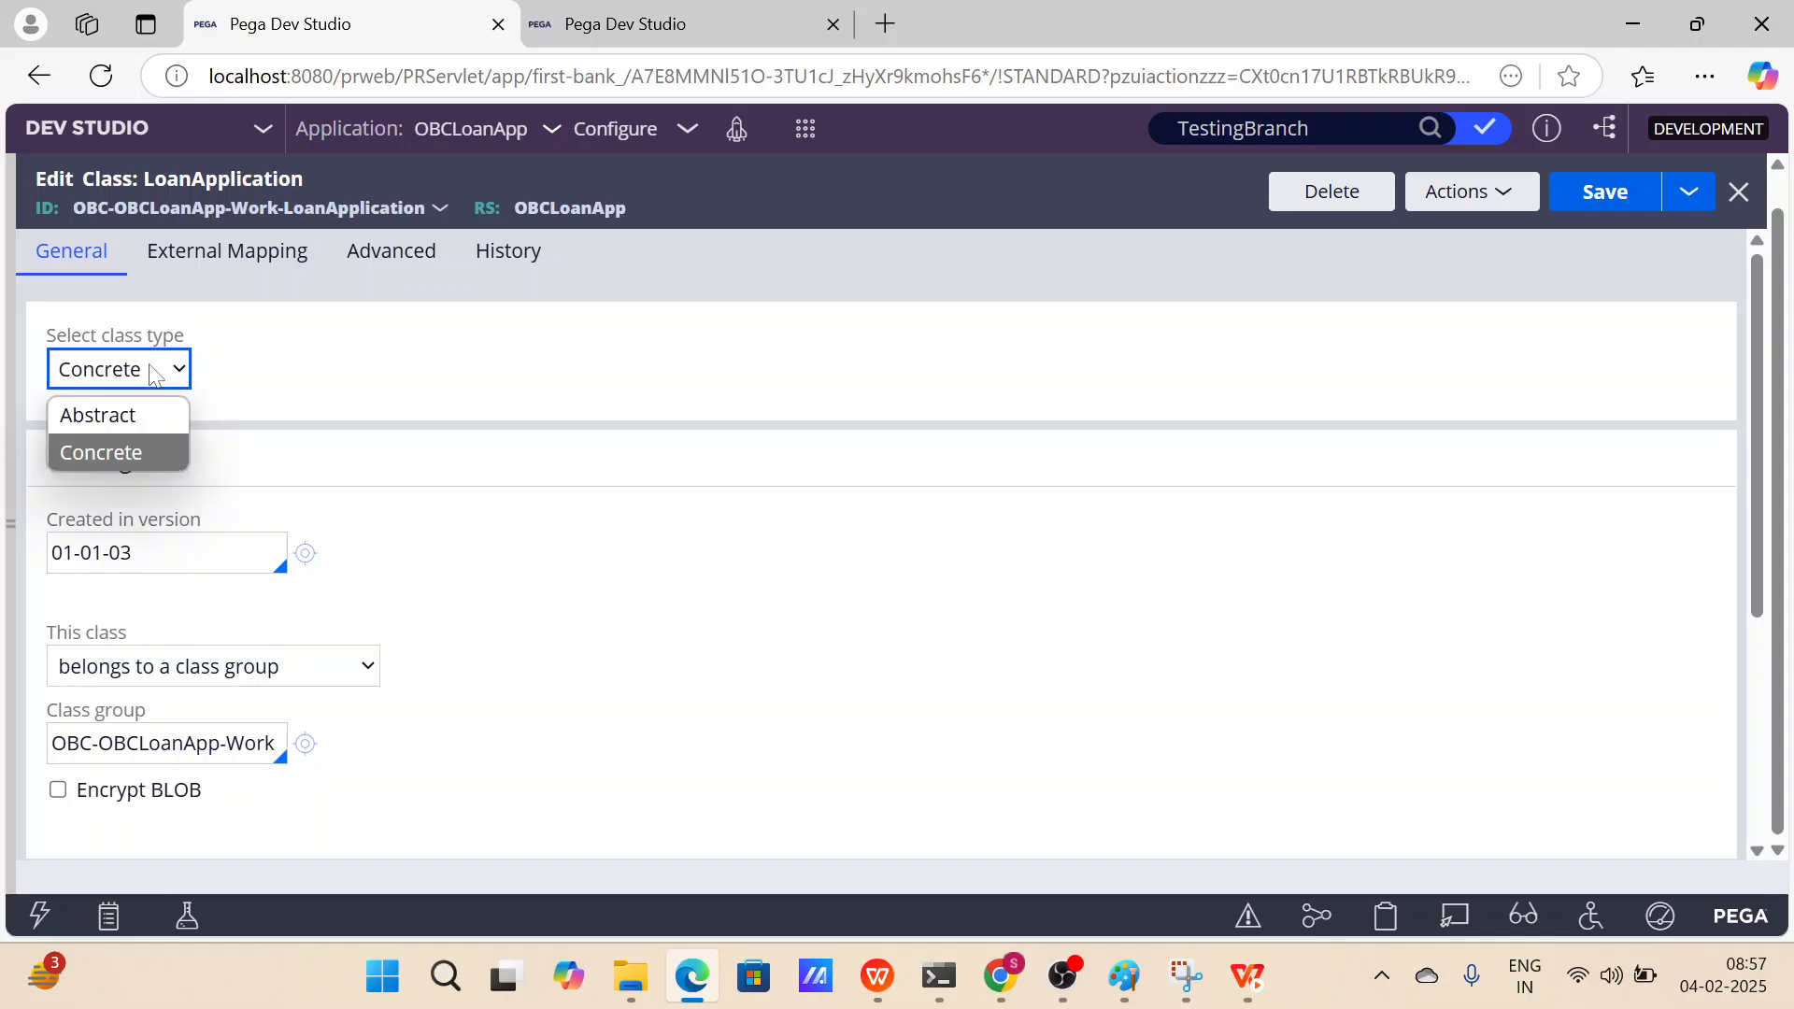
scroll(408, 424, "down", 4)
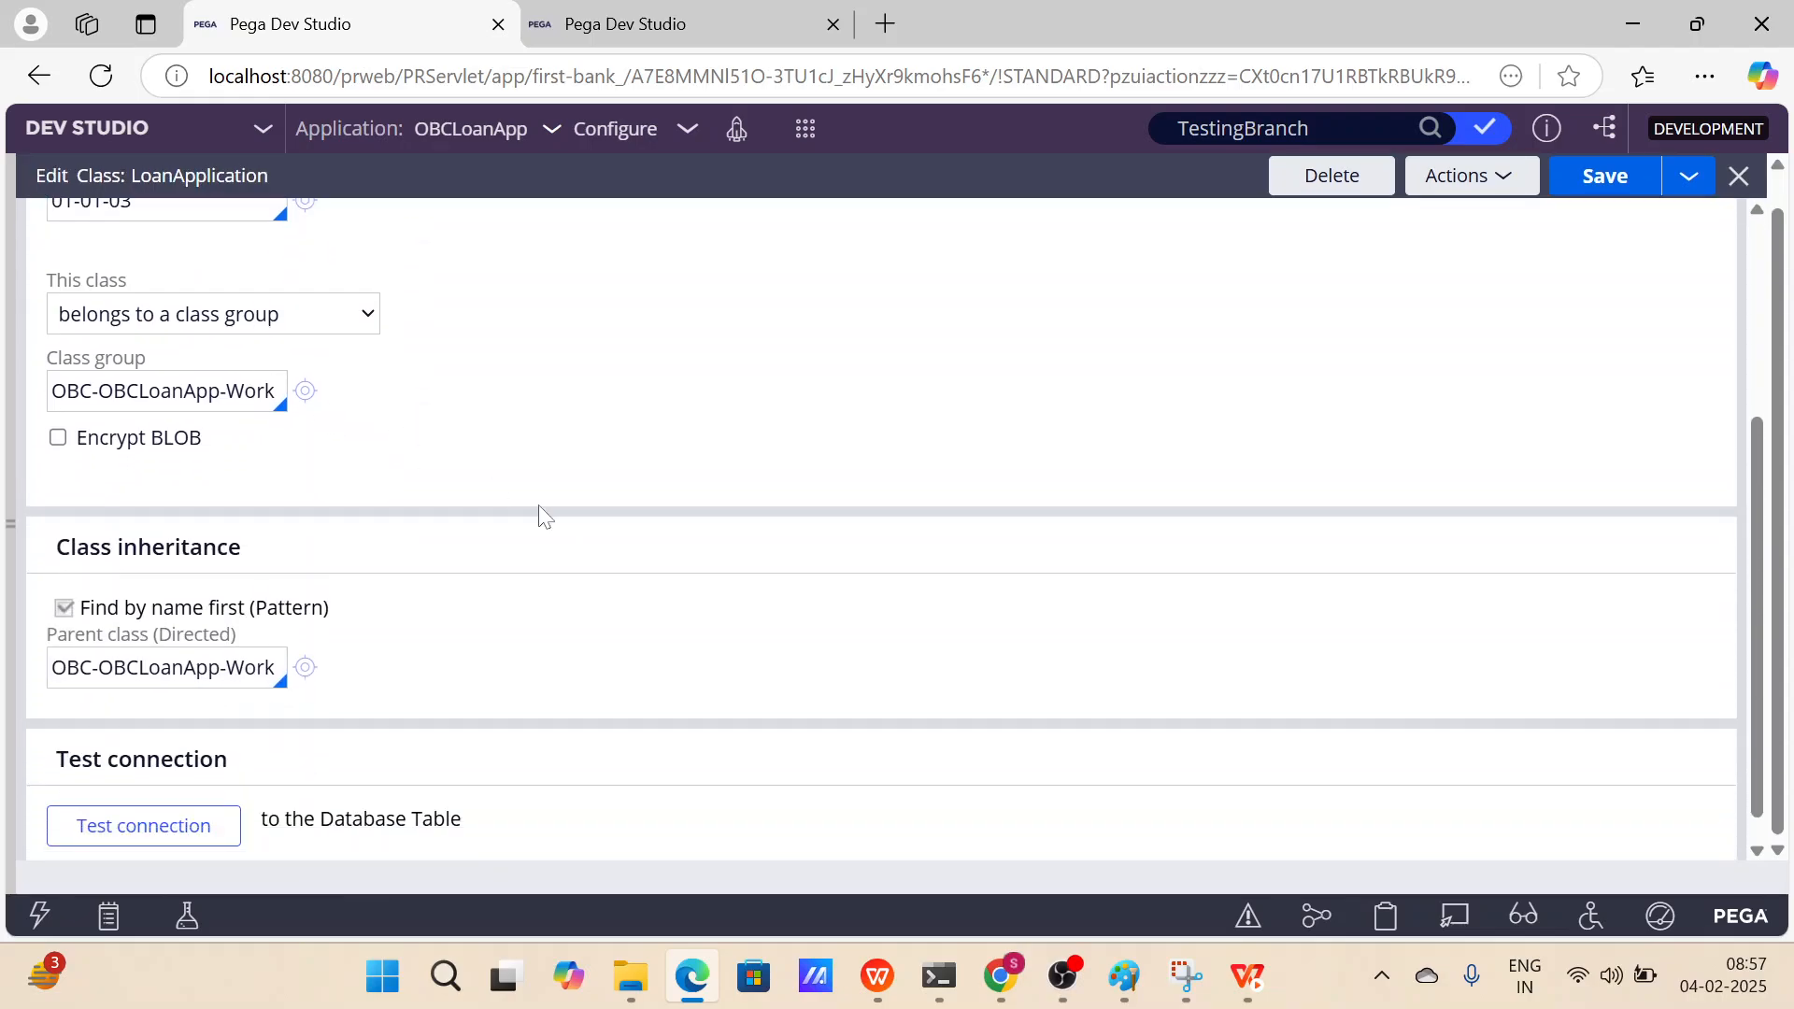
scroll(544, 515, "down", 1)
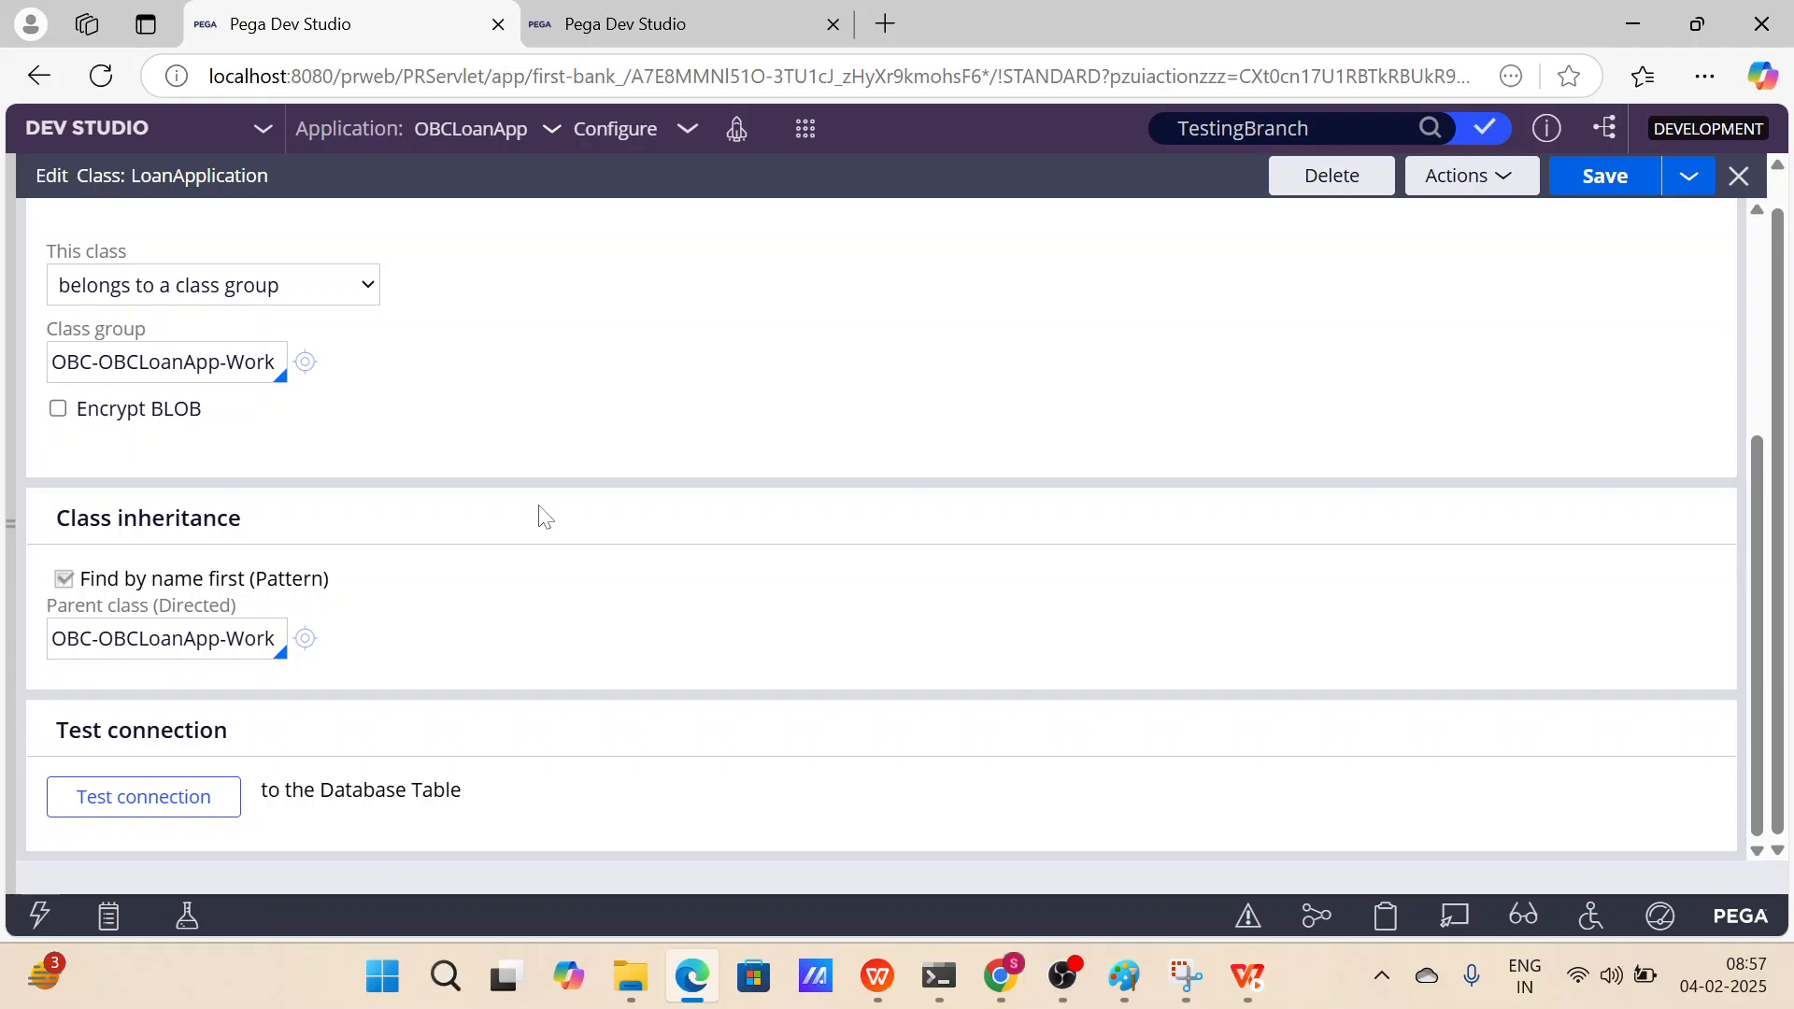
scroll(545, 516, "up", 4)
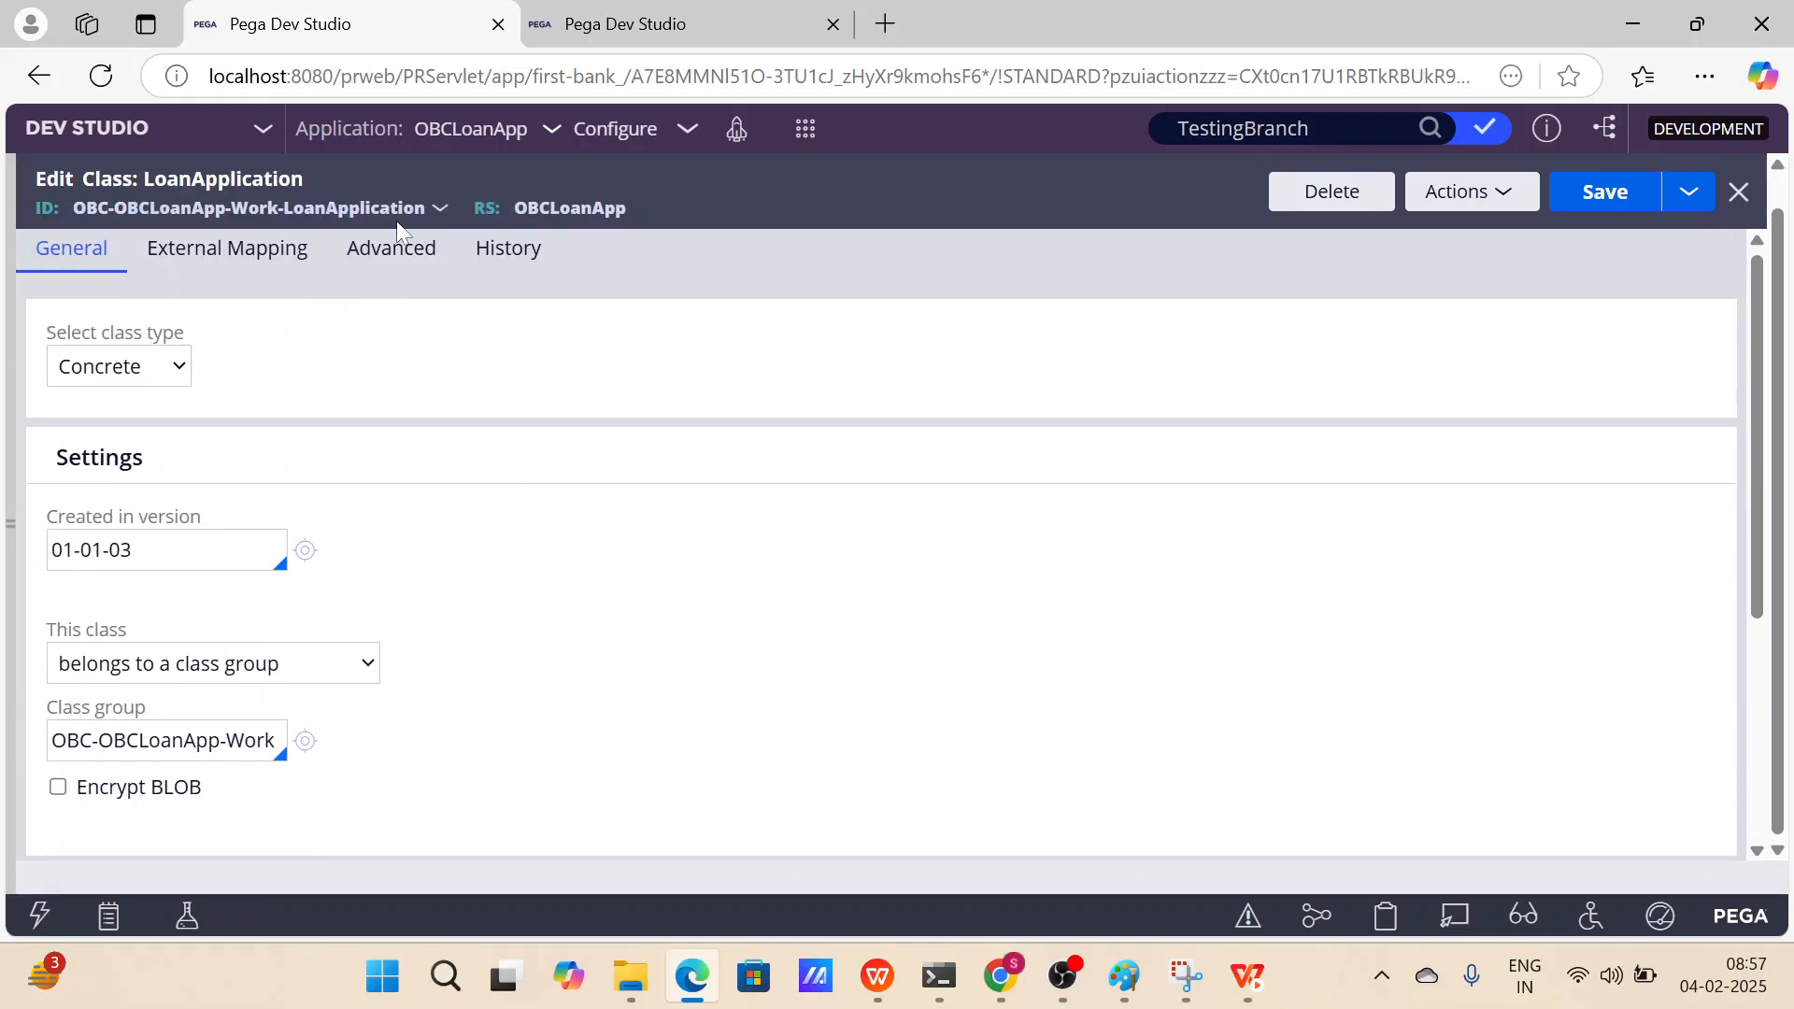
Run the test connection for the LoanApplication class's database table mapping.
left_click_drag(71, 201, 424, 209)
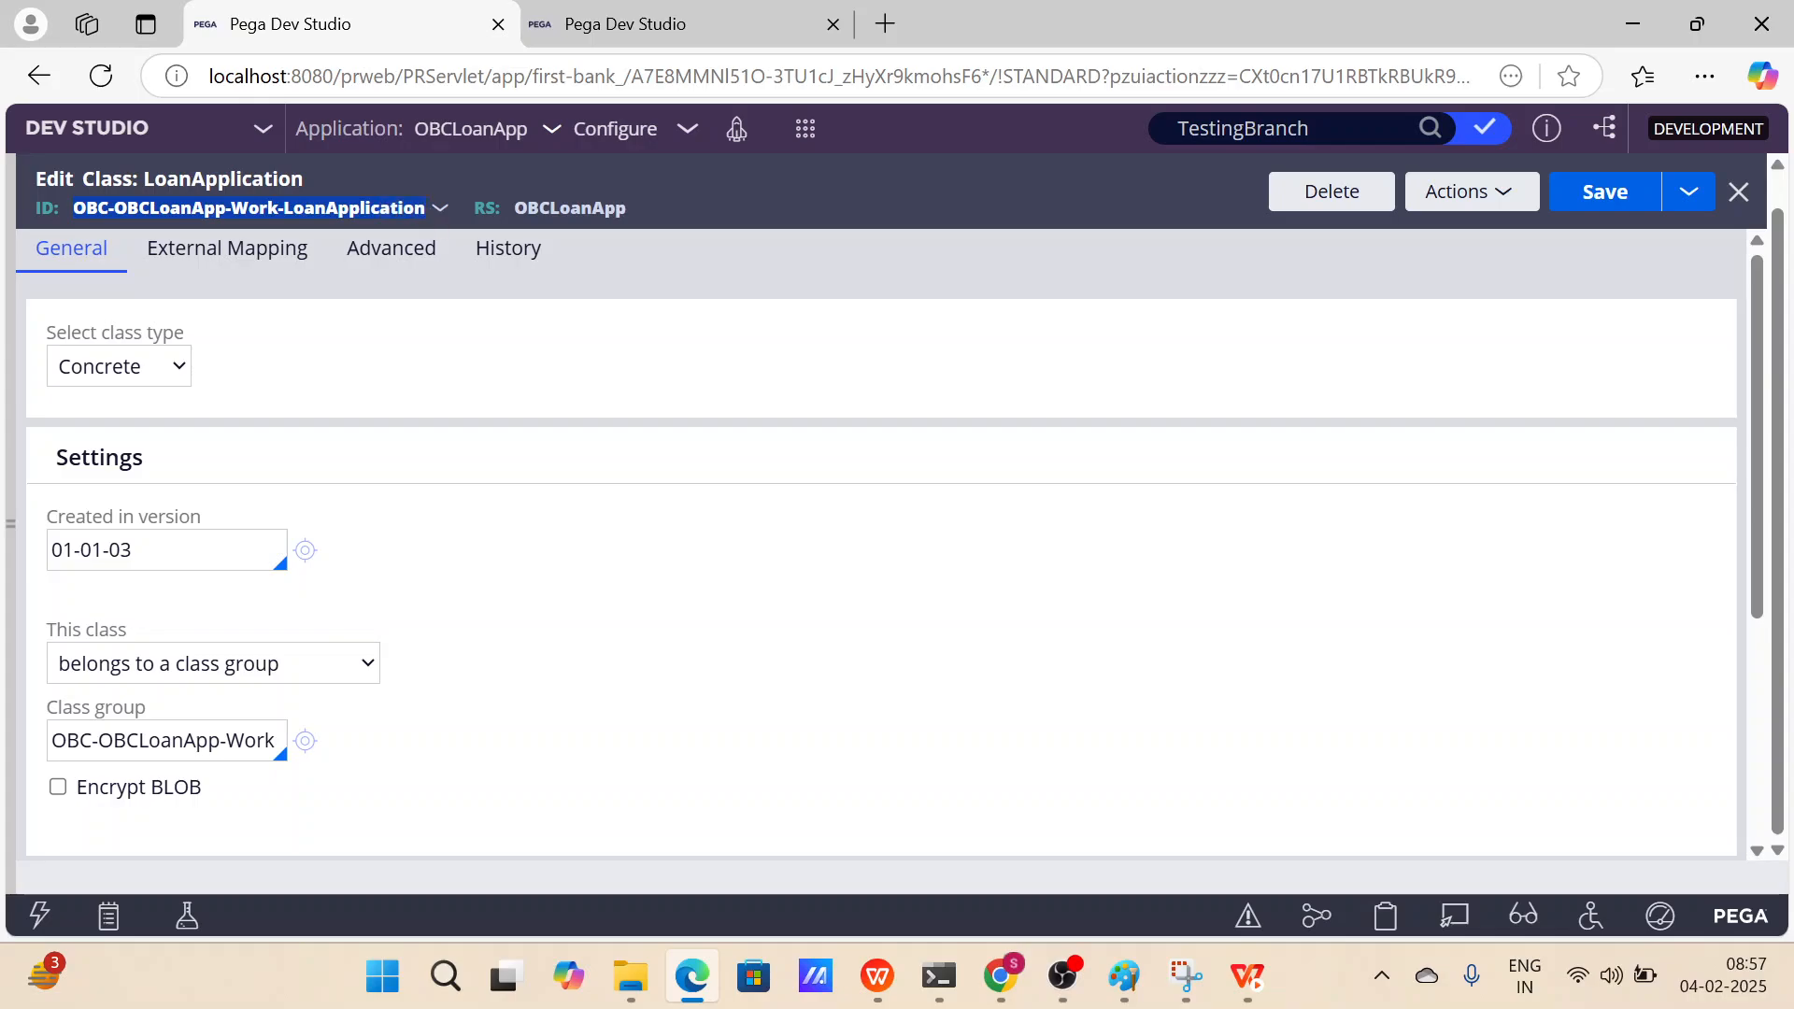
left_click(761, 485)
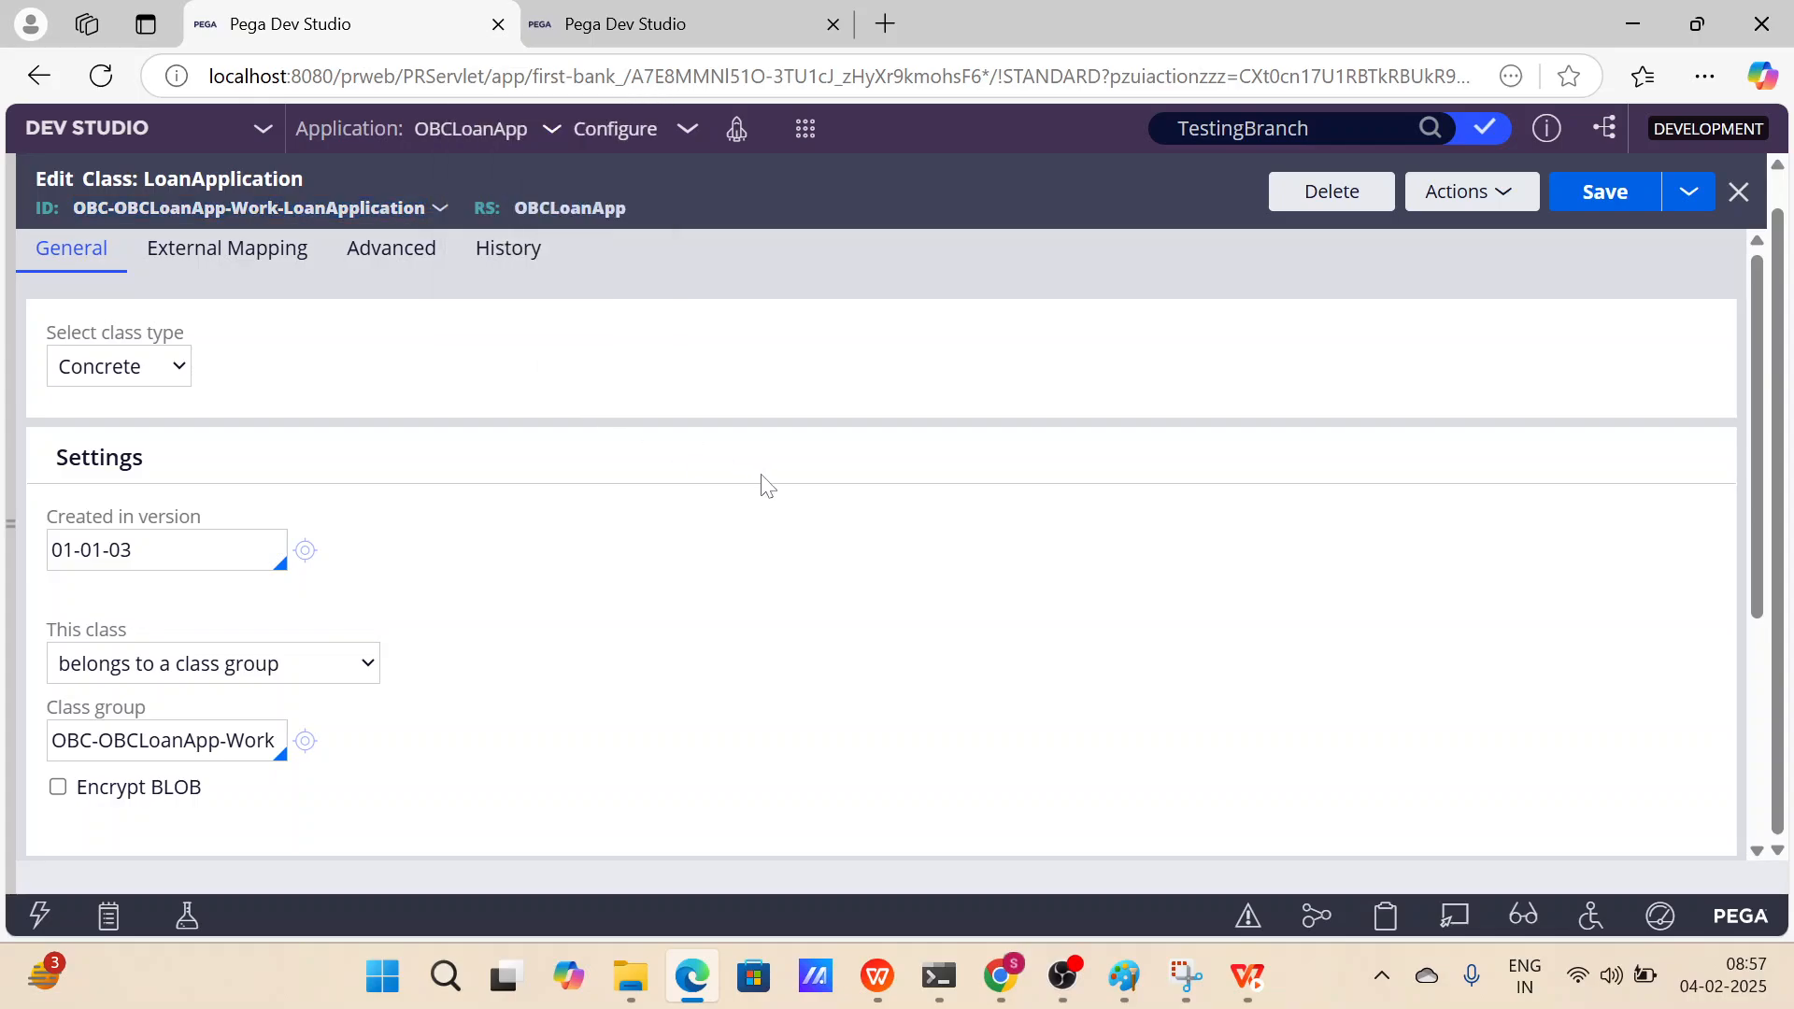
scroll(762, 485, "down", 4)
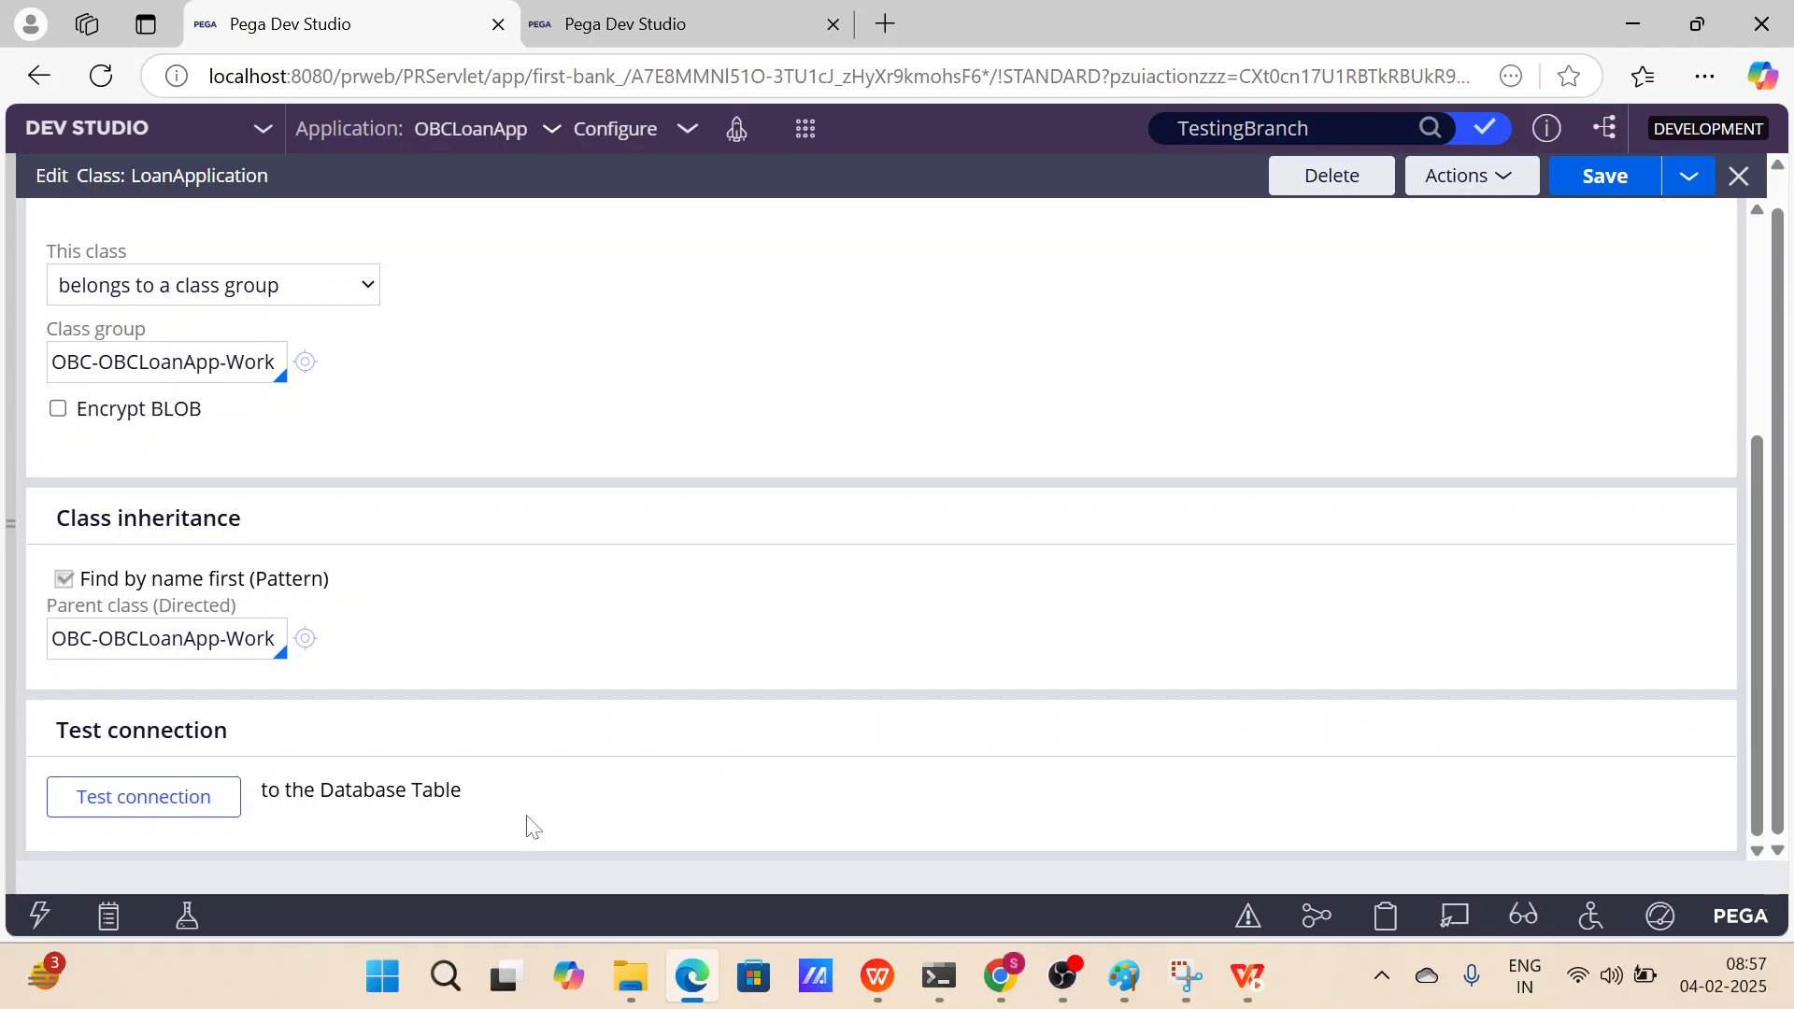
left_click_drag(463, 791, 261, 791)
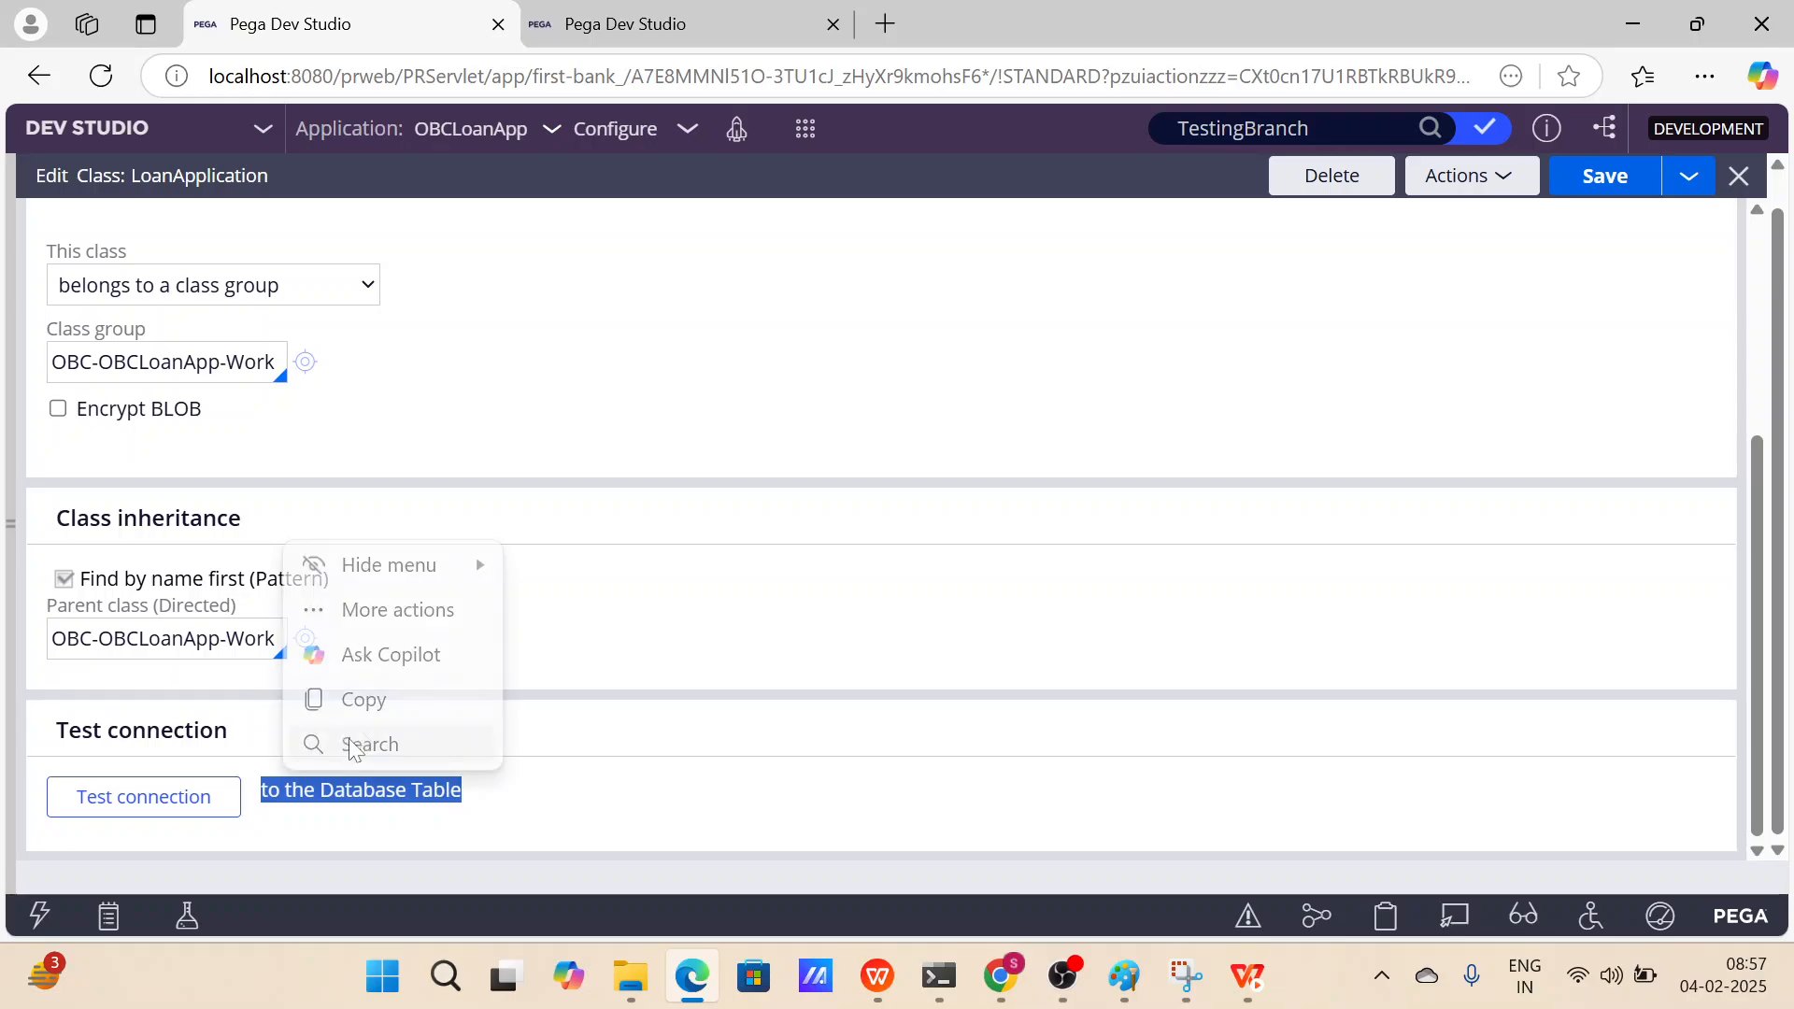
left_click(212, 792)
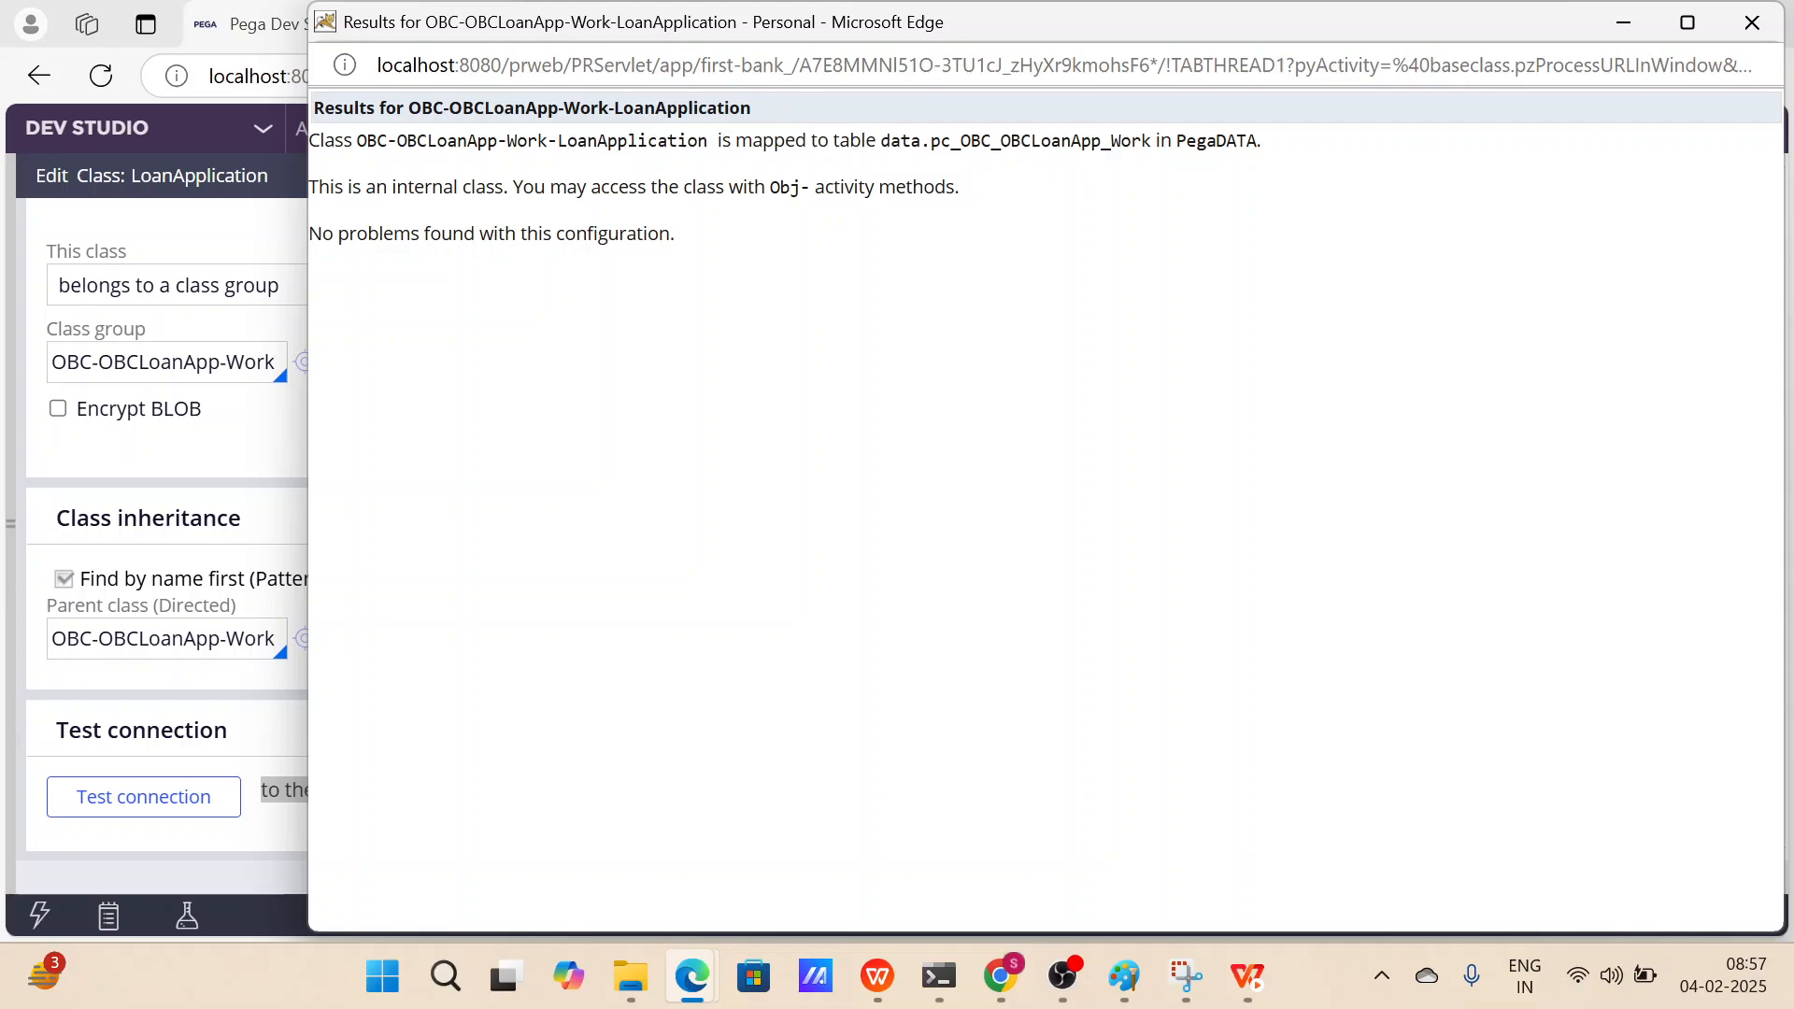
Copy the mapped table name data.pc_OBC_OBCLoanApp_Work from the results window and close it.
left_click_drag(353, 140, 707, 140)
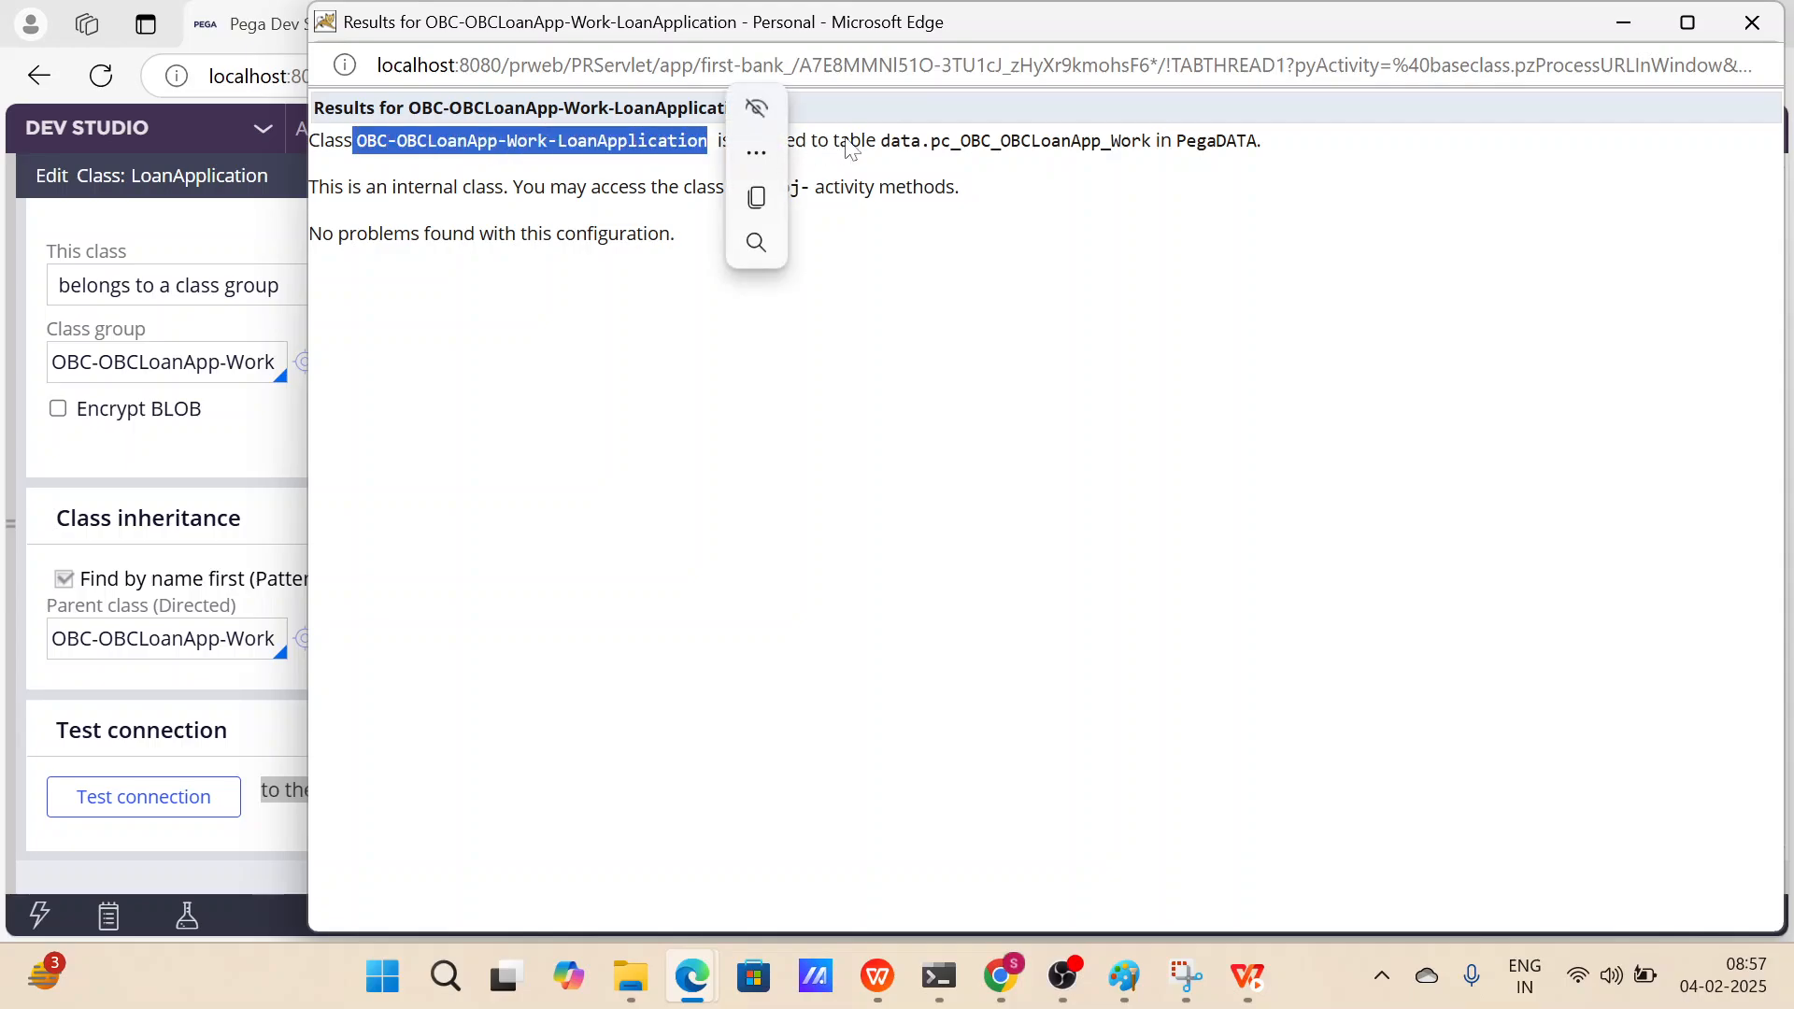
left_click(1192, 221)
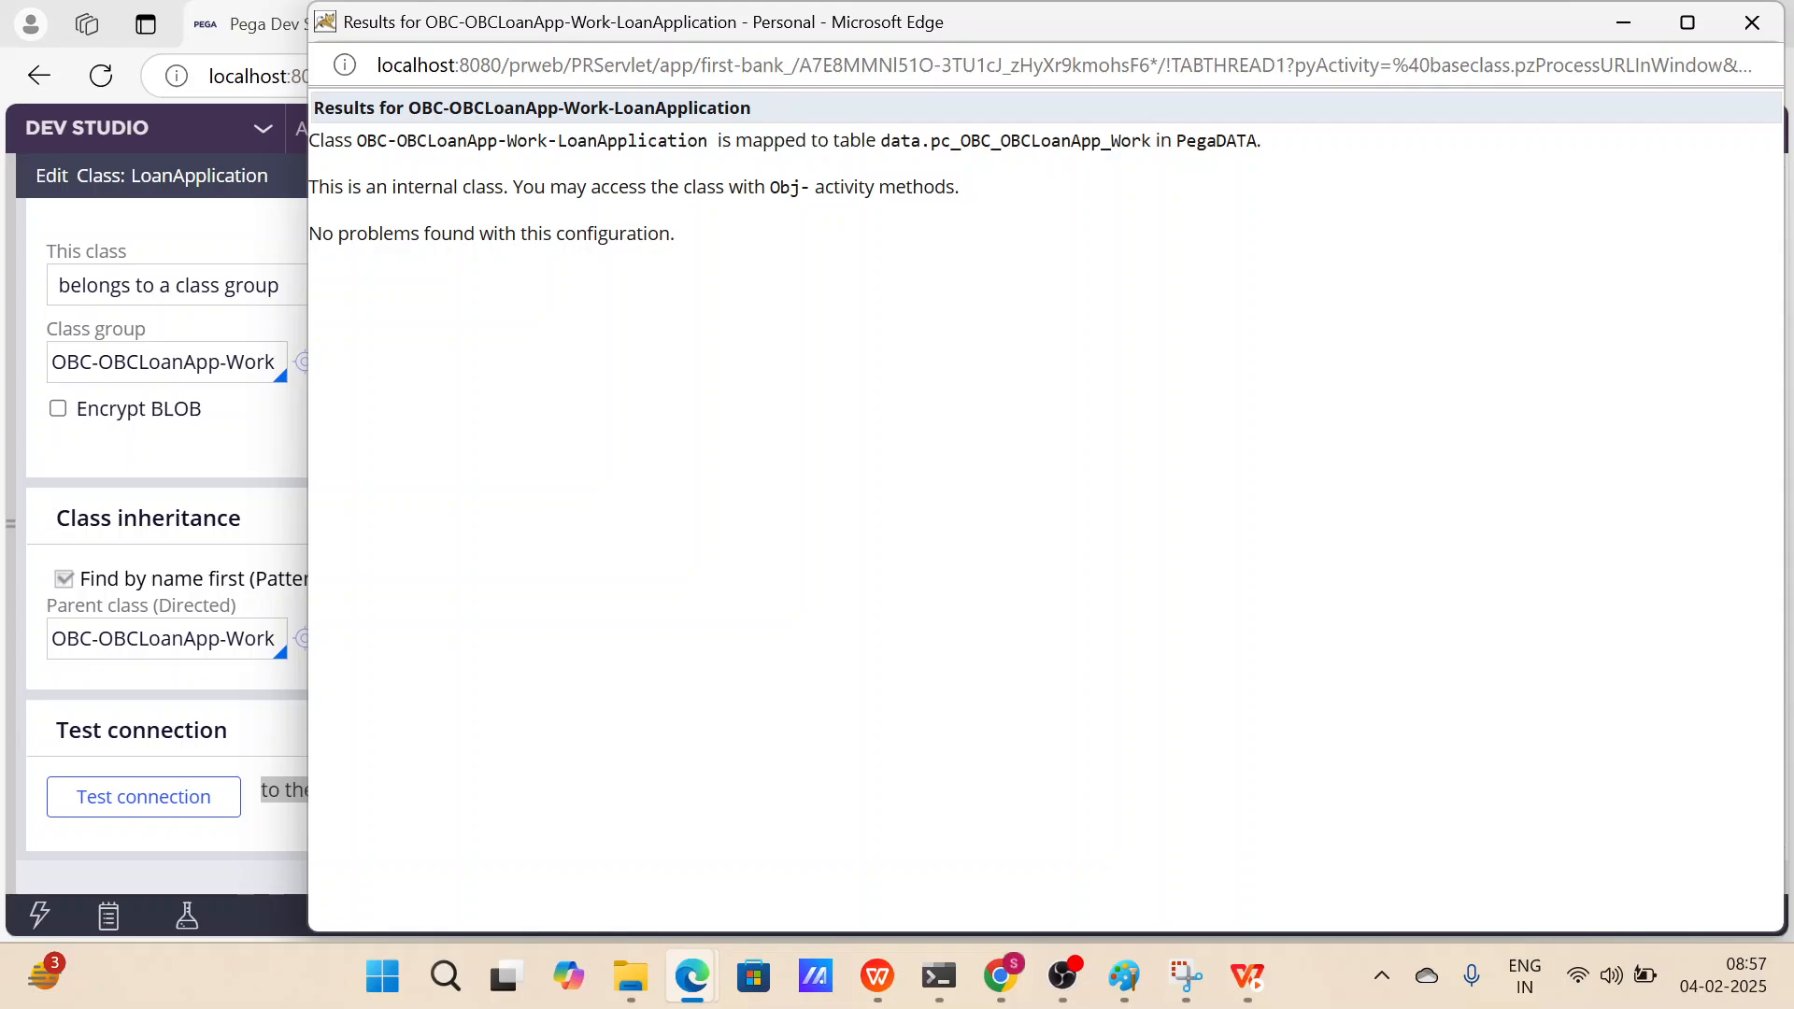
left_click_drag(1151, 140, 888, 148)
key("ctrl+c")
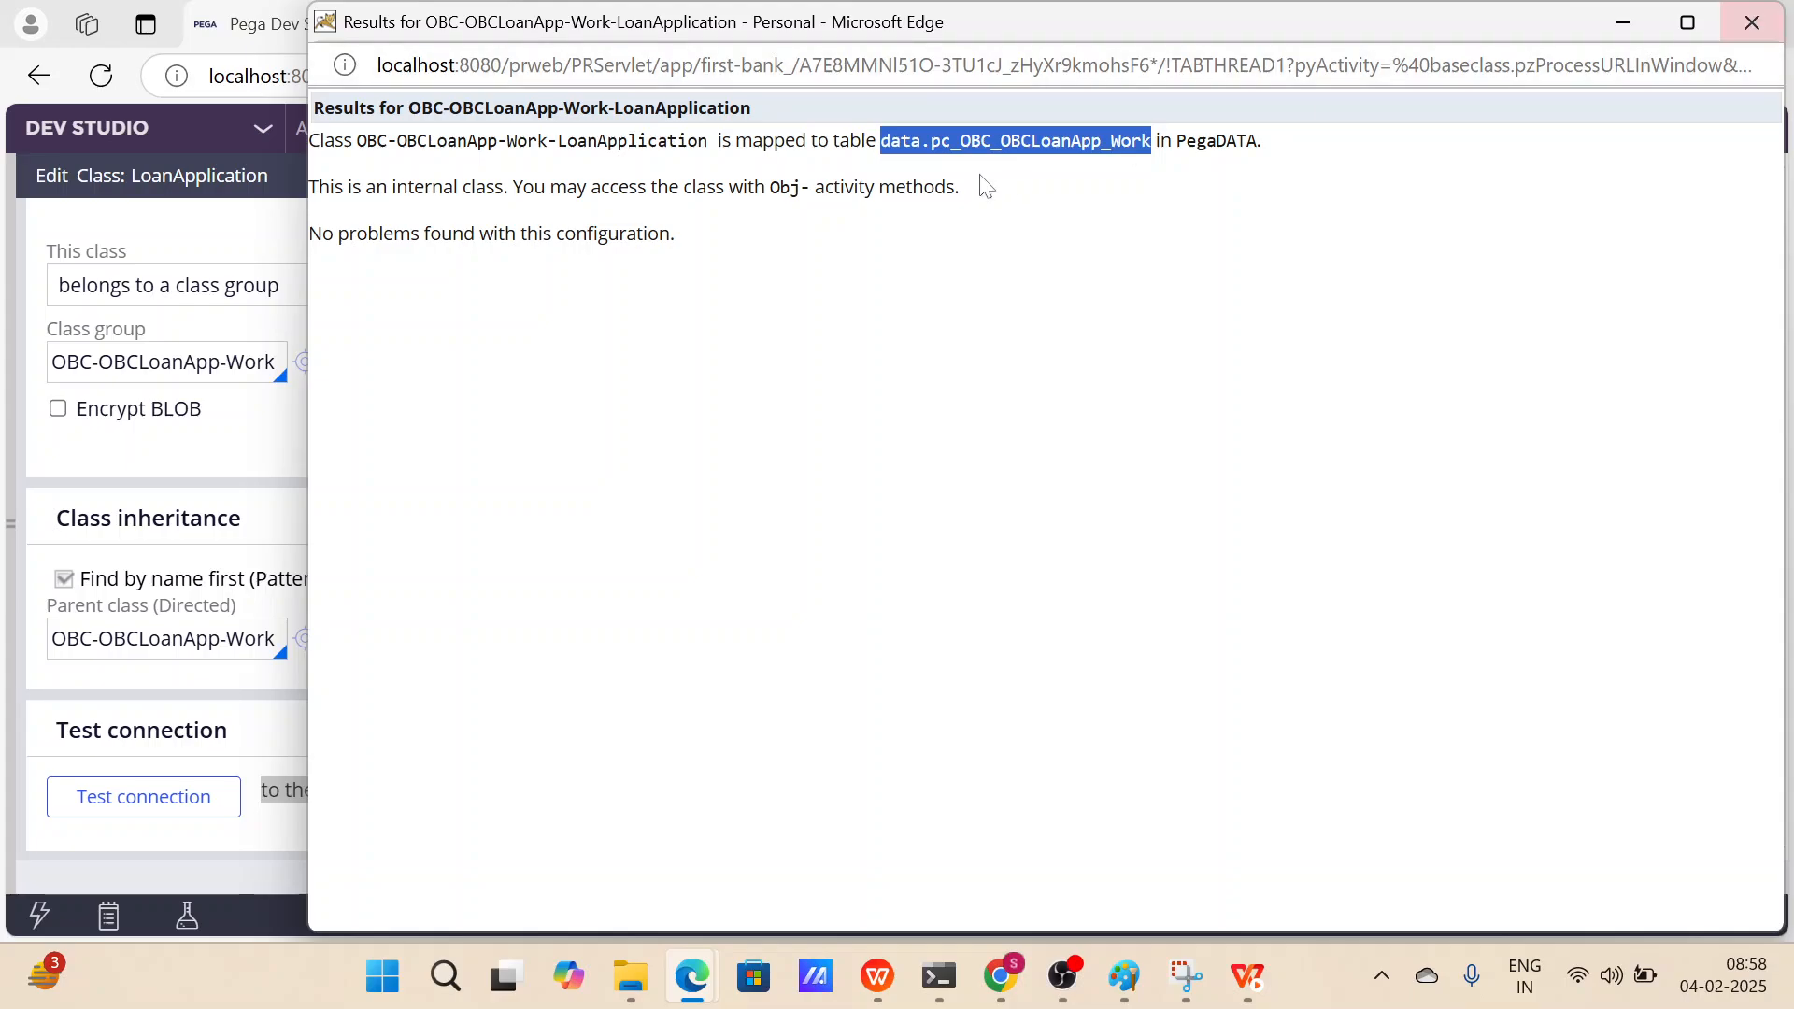
left_click(1750, 23)
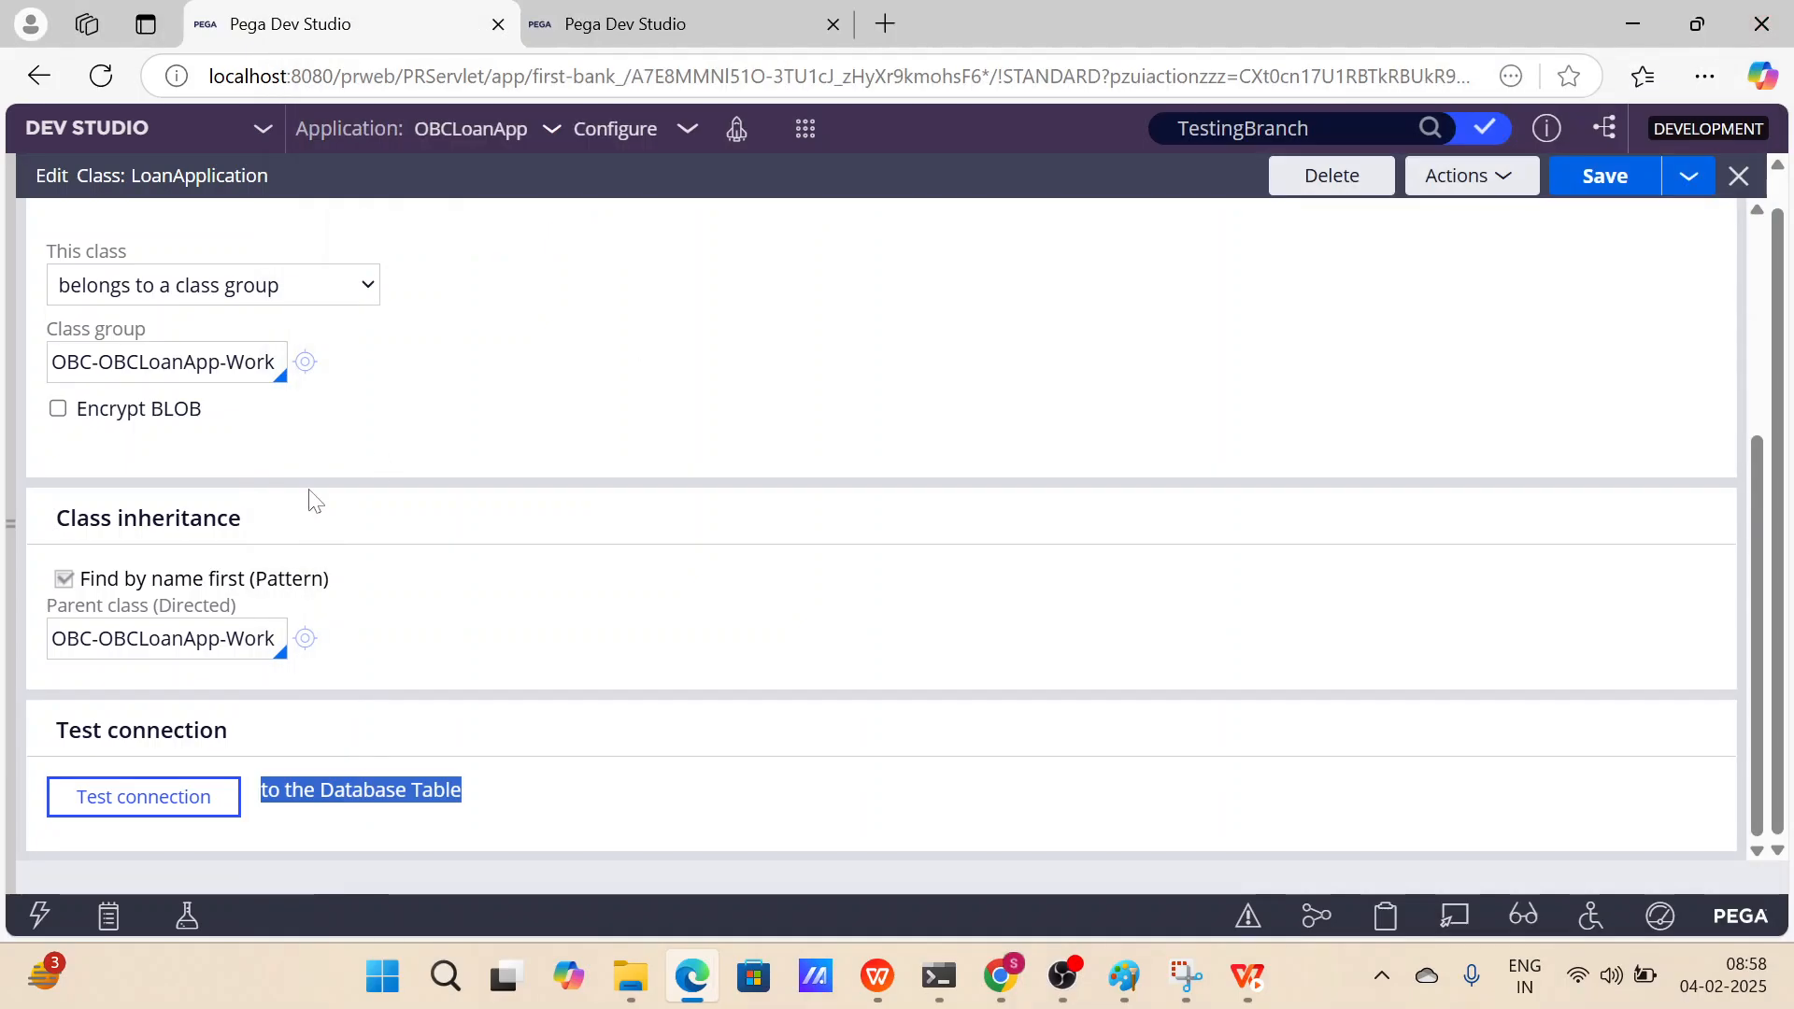
Open the Database Table instance list under SysAdmin in the Records explorer.
left_click(11, 481)
left_click(94, 581)
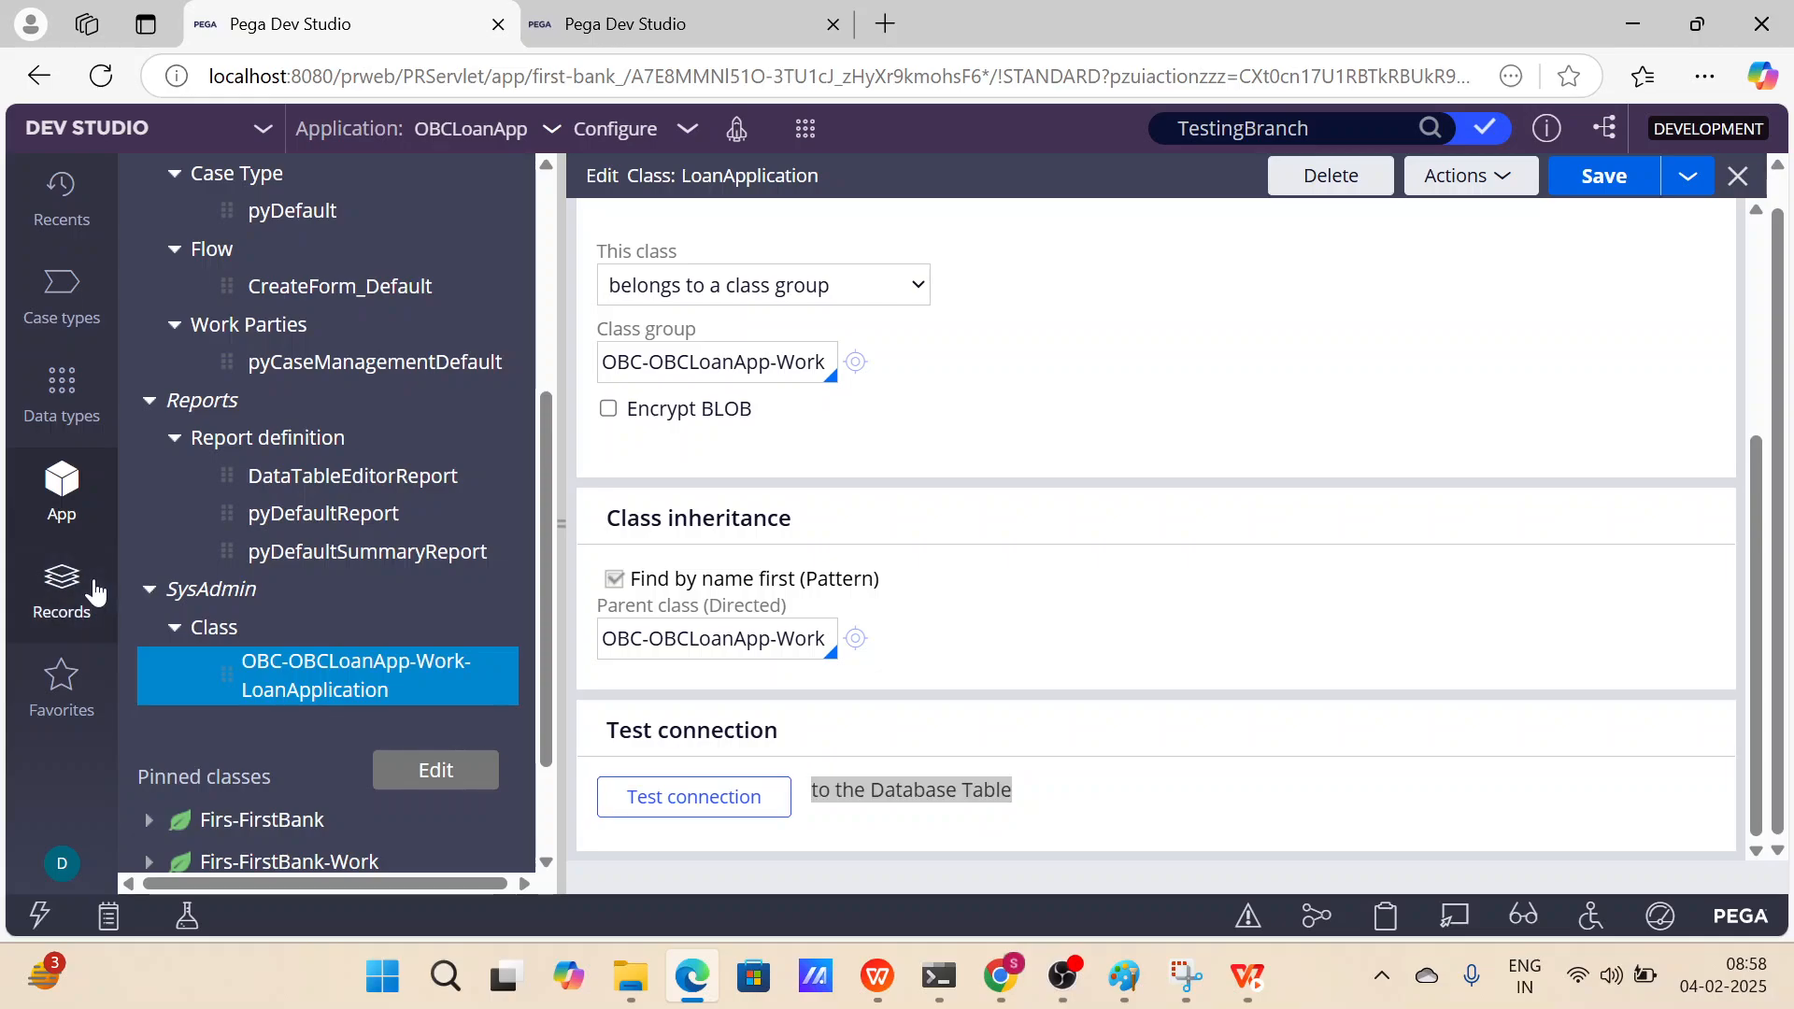
scroll(307, 612, "down", 1)
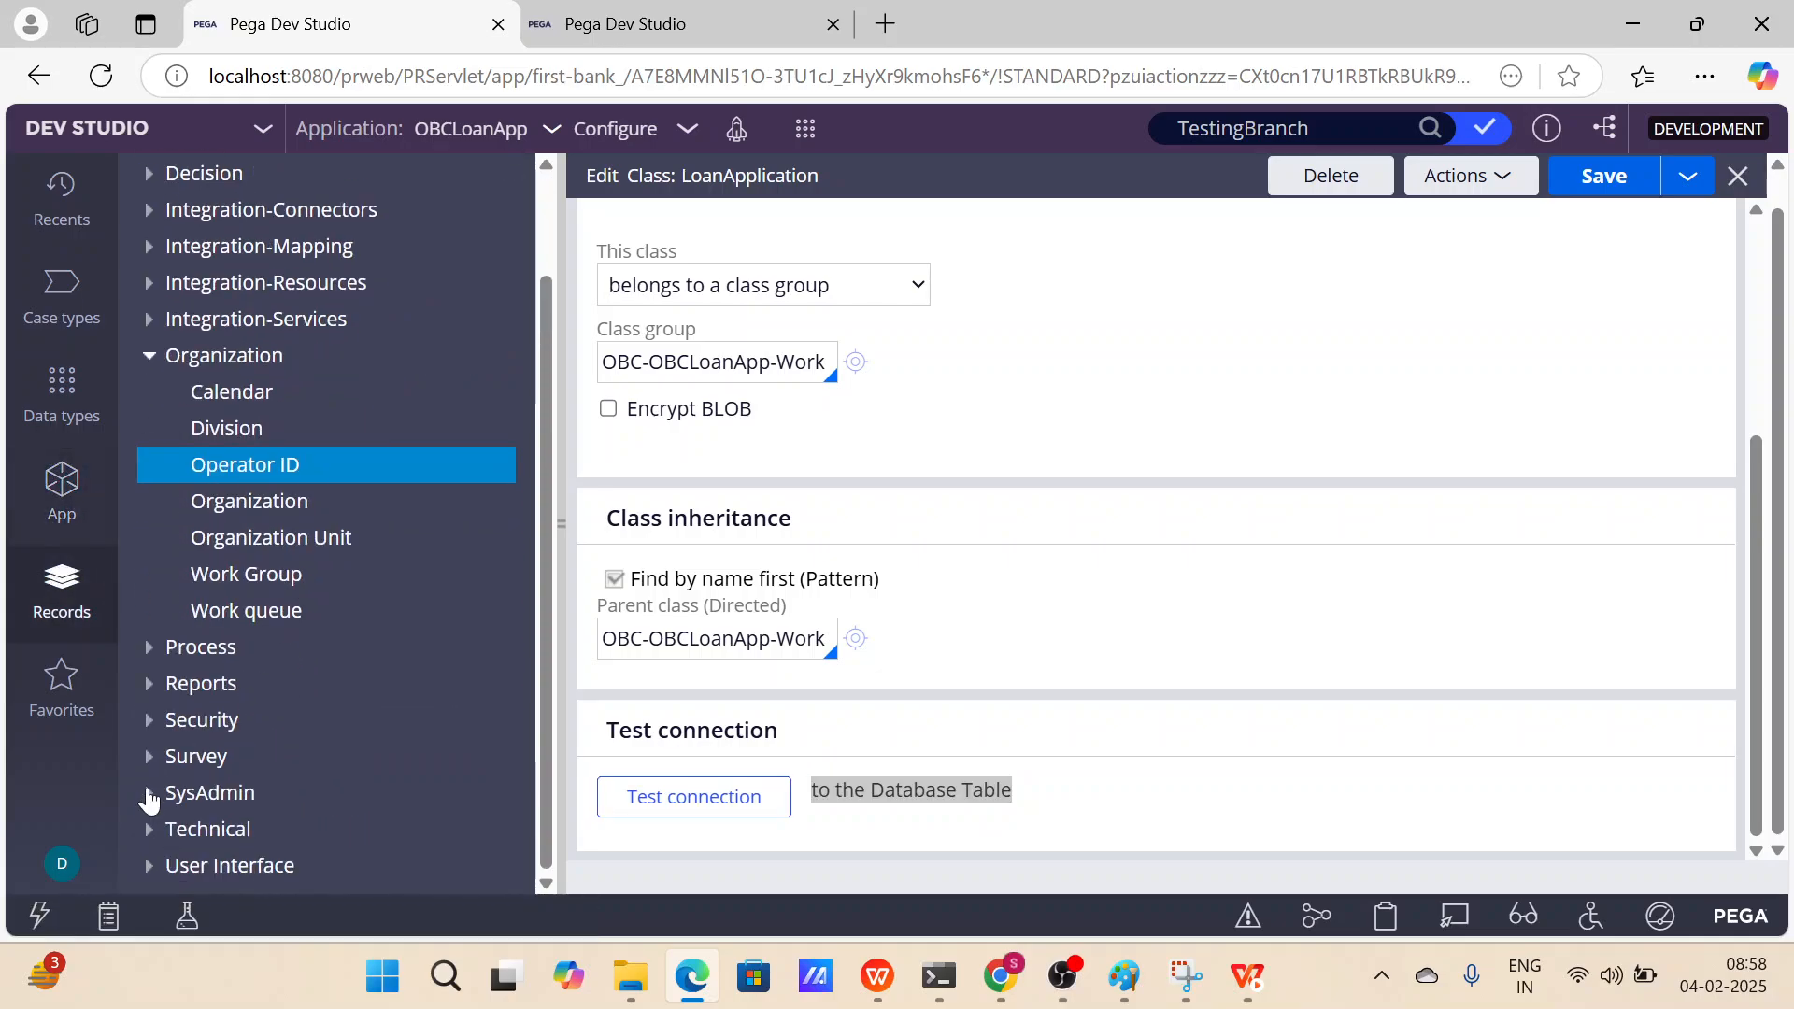
left_click(163, 793)
scroll(305, 771, "down", 7)
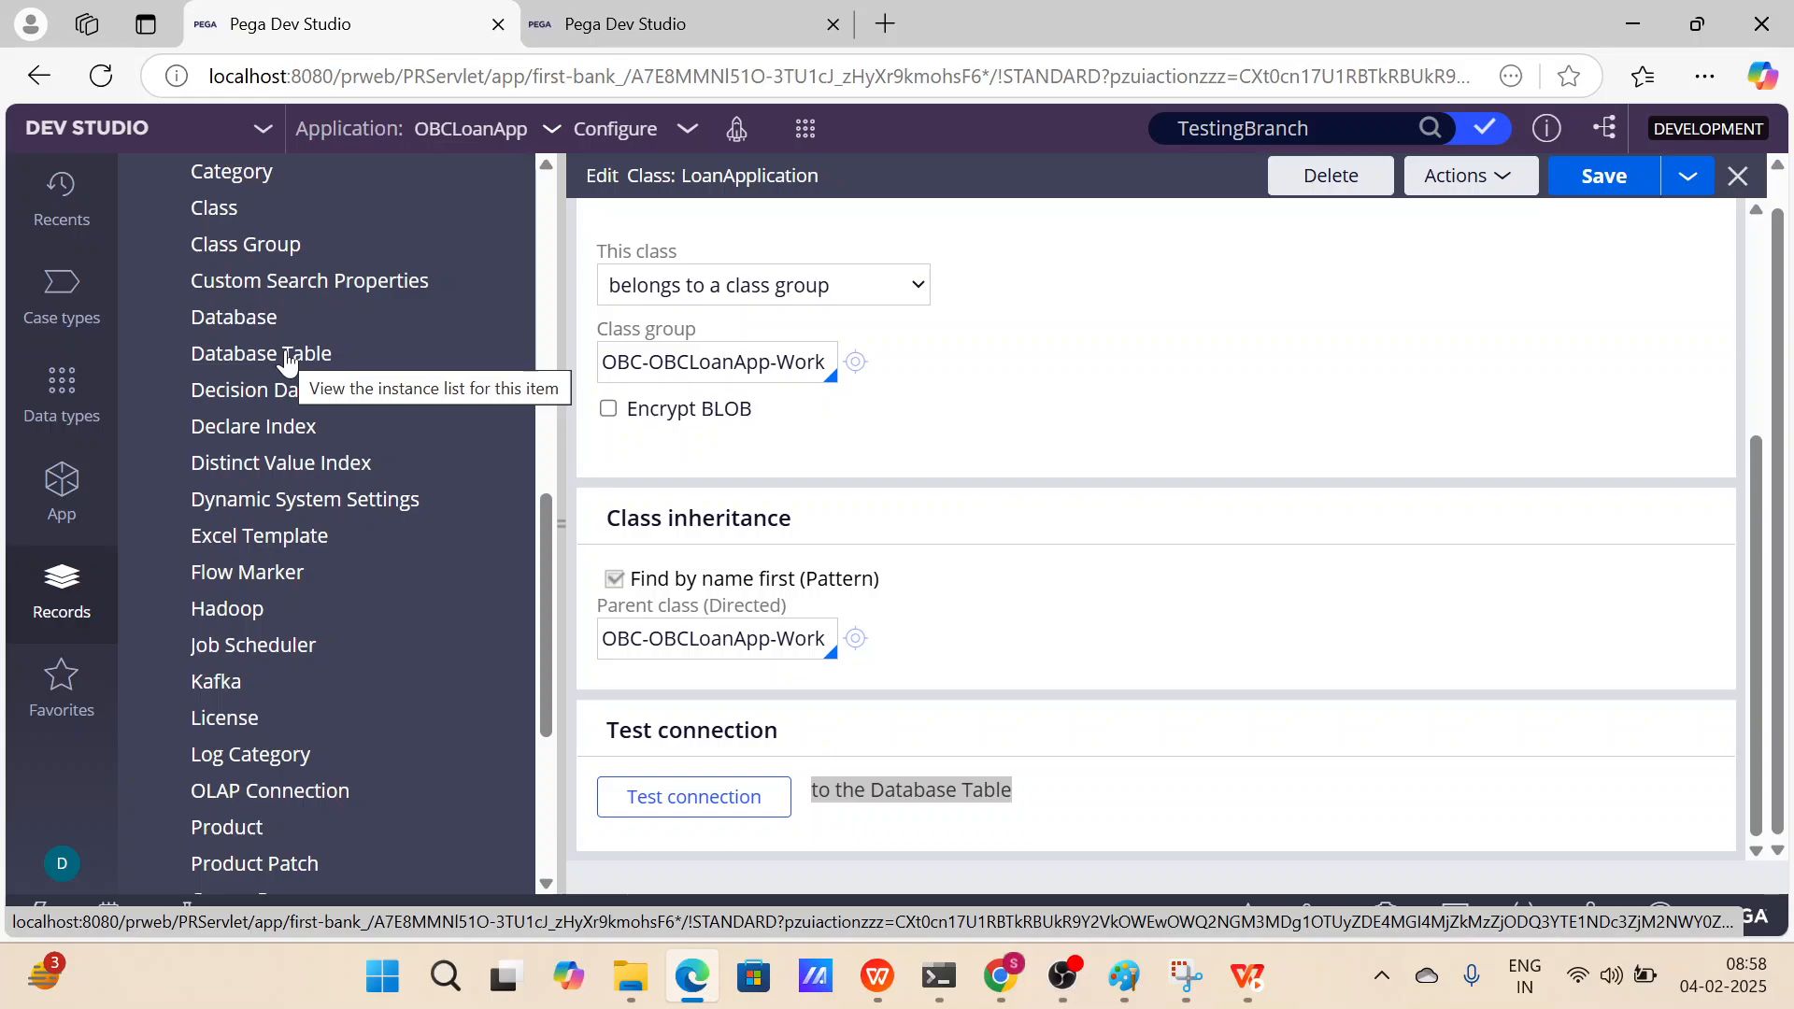
scroll(285, 360, "up", 6)
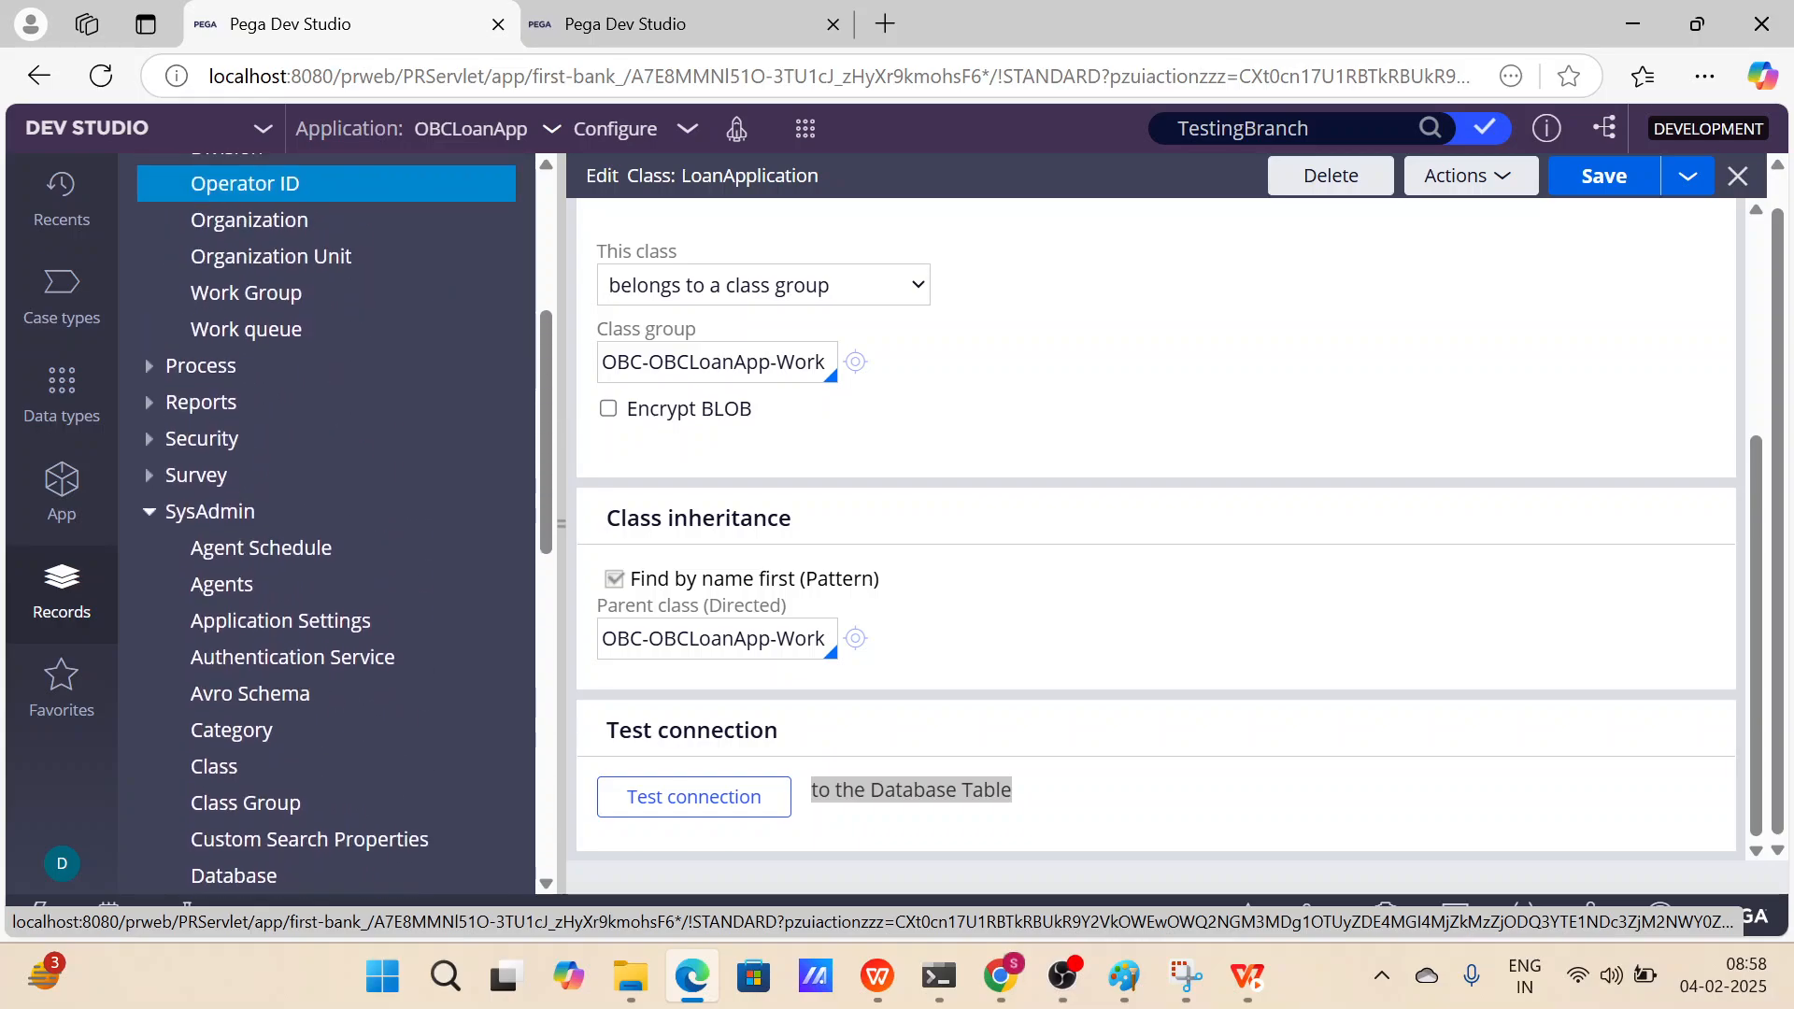
scroll(280, 522, "down", 7)
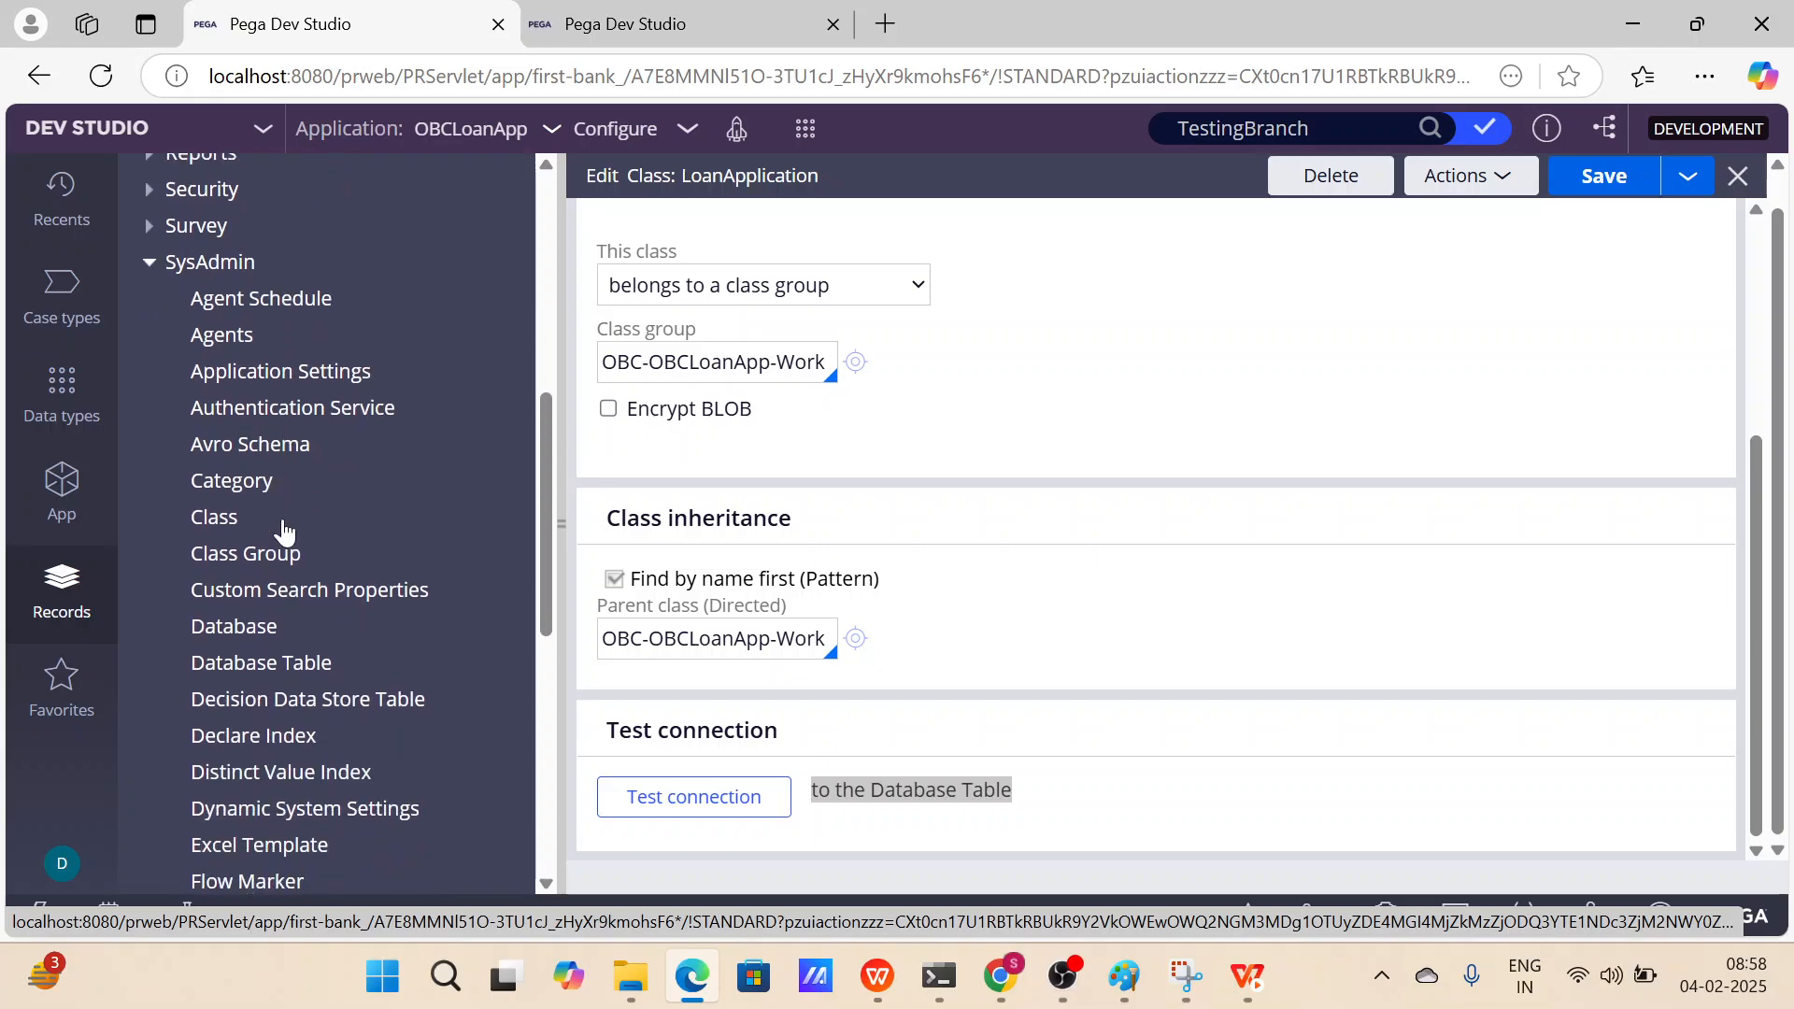
scroll(278, 654, "down", 3)
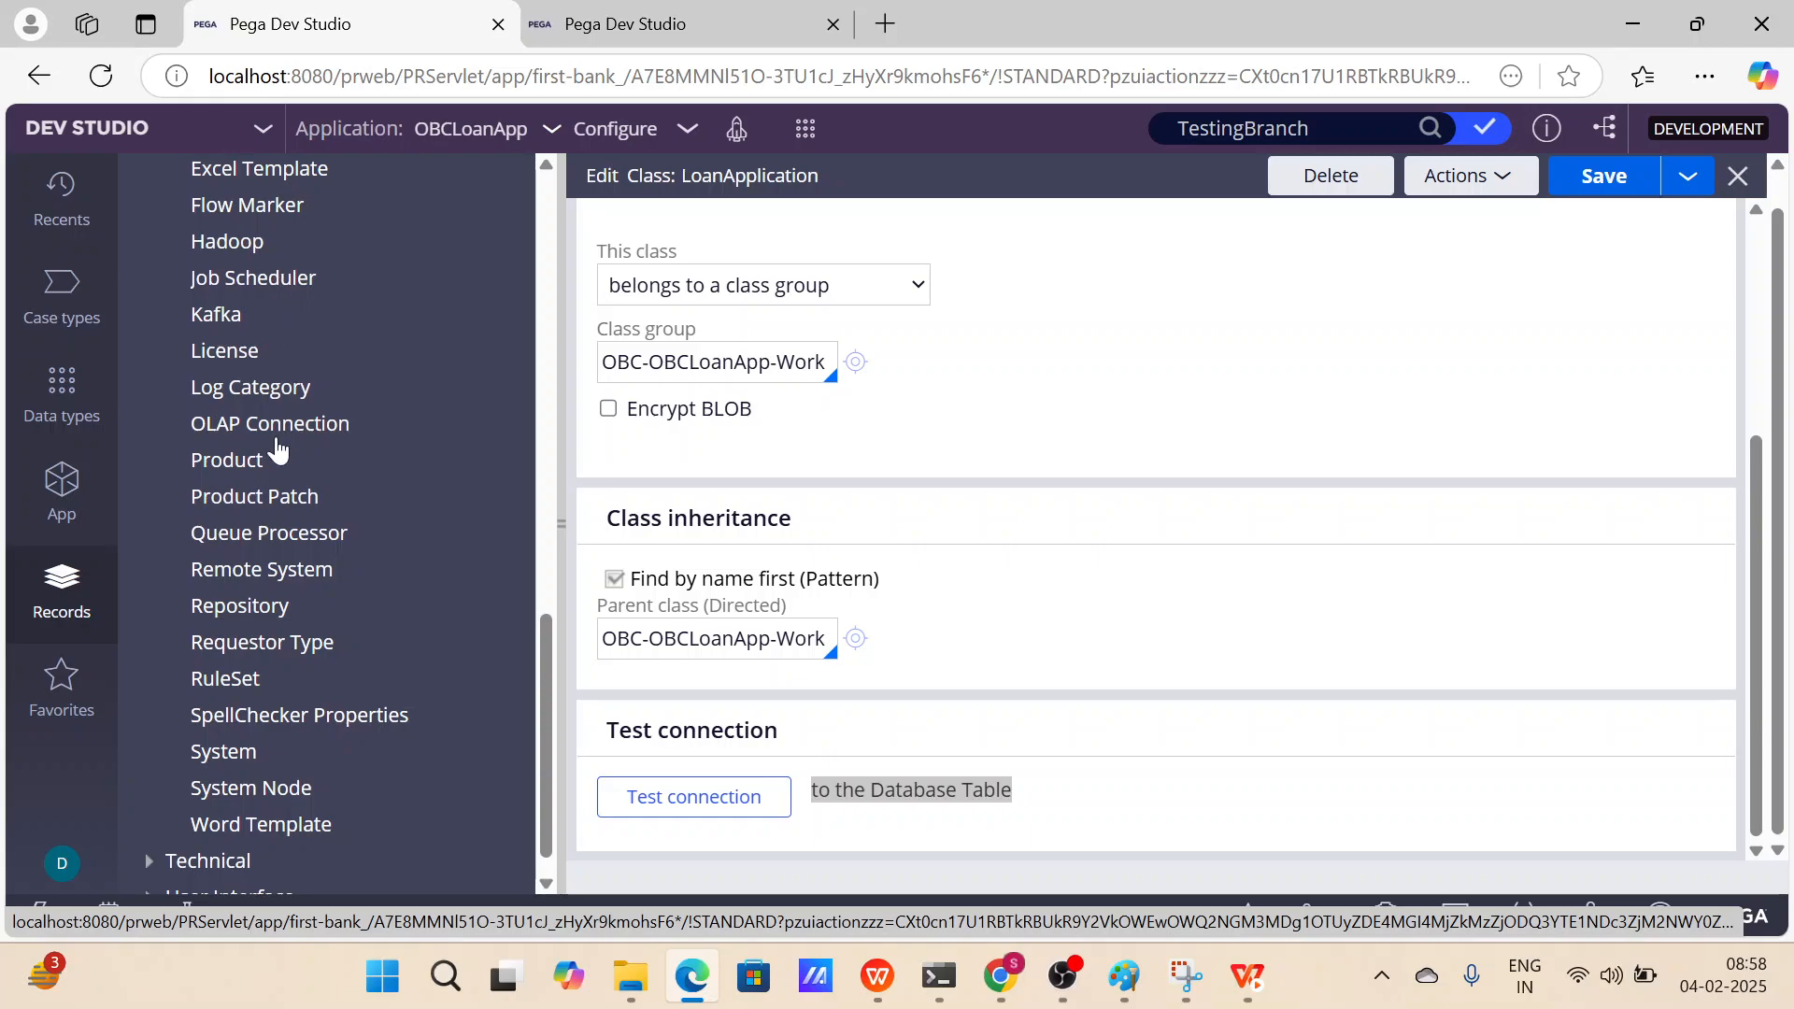
scroll(277, 454, "down", 1)
scroll(277, 451, "up", 2)
scroll(280, 462, "up", 2)
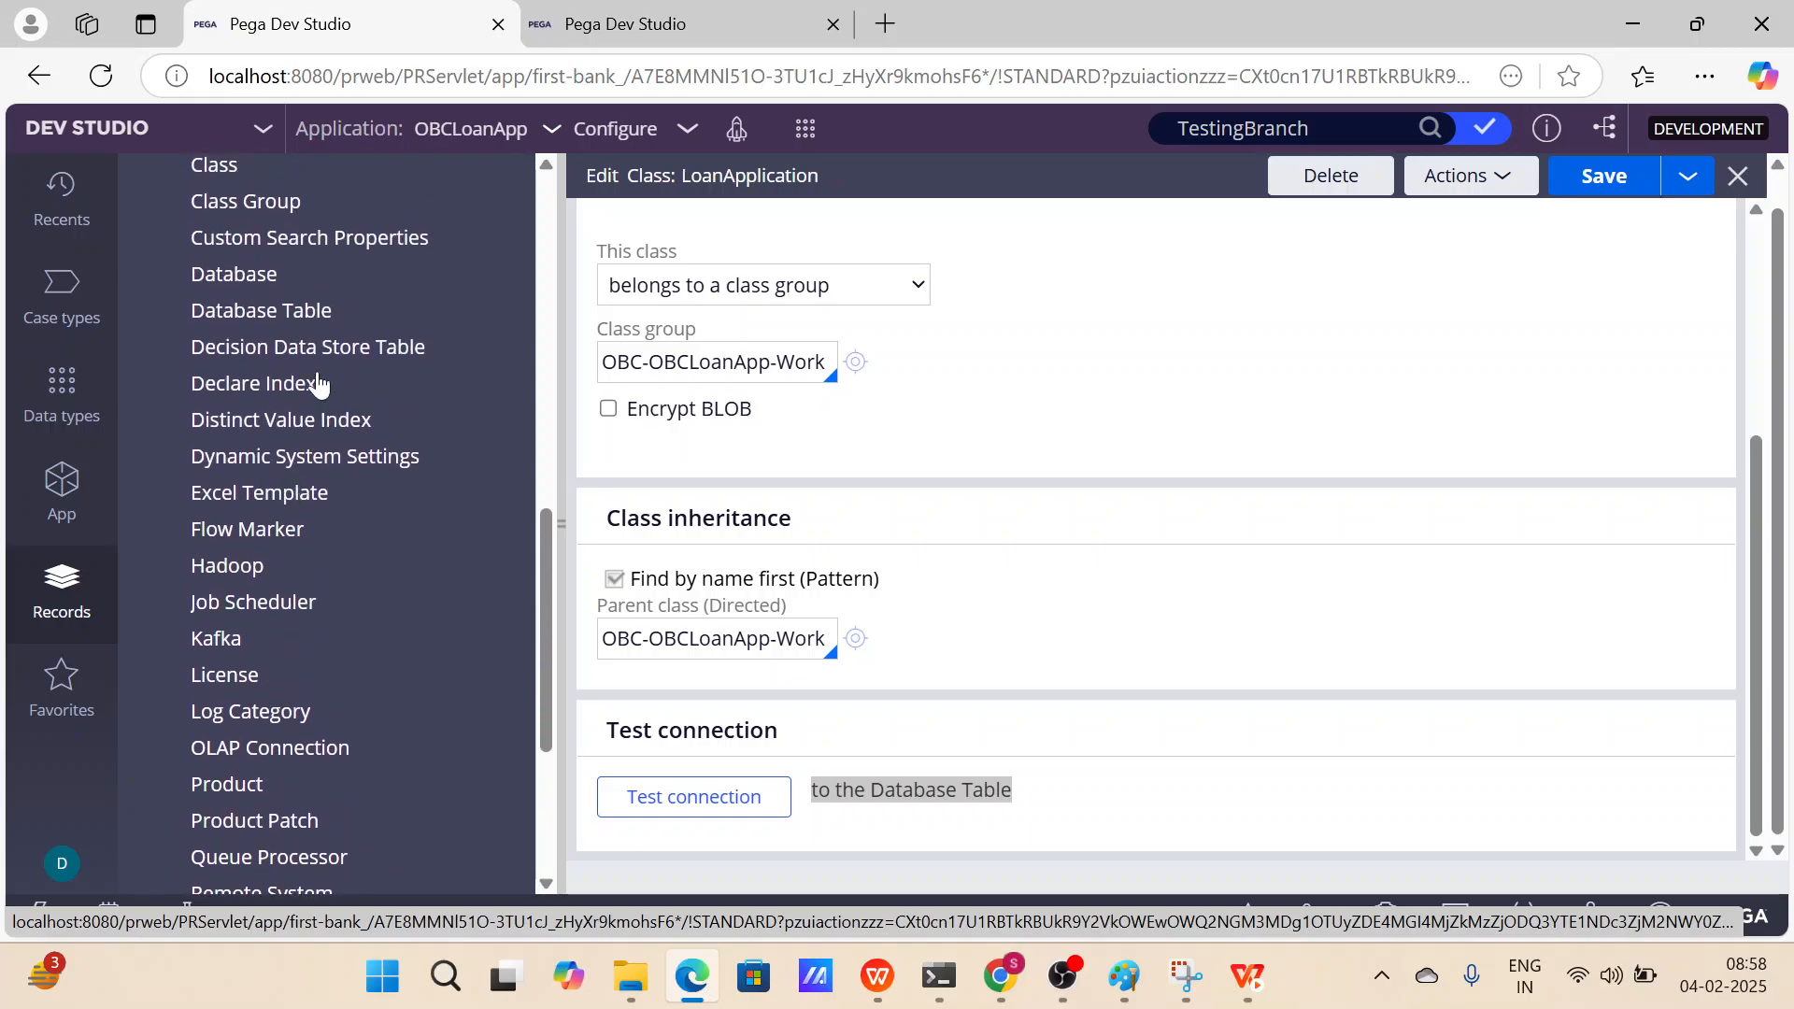
left_click(280, 318)
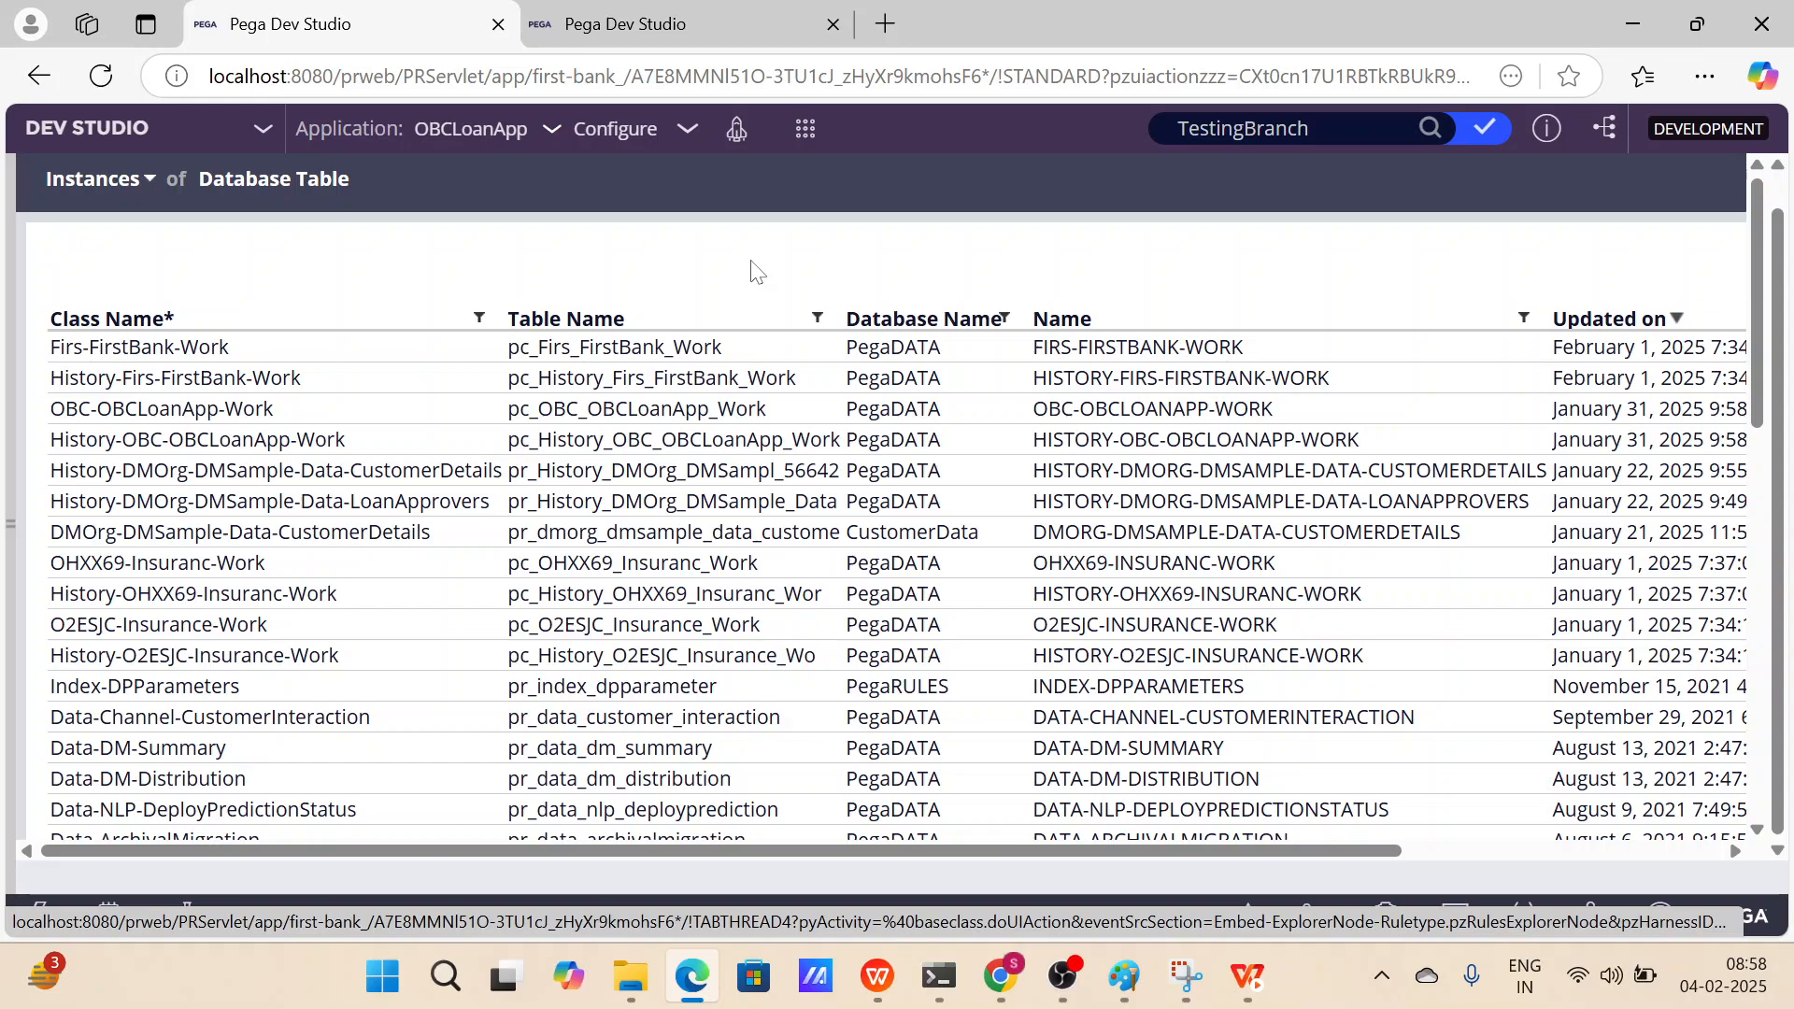
Browse the Database Table instances listing class names and their table names.
scroll(750, 270, "down", 2)
scroll(750, 270, "up", 2)
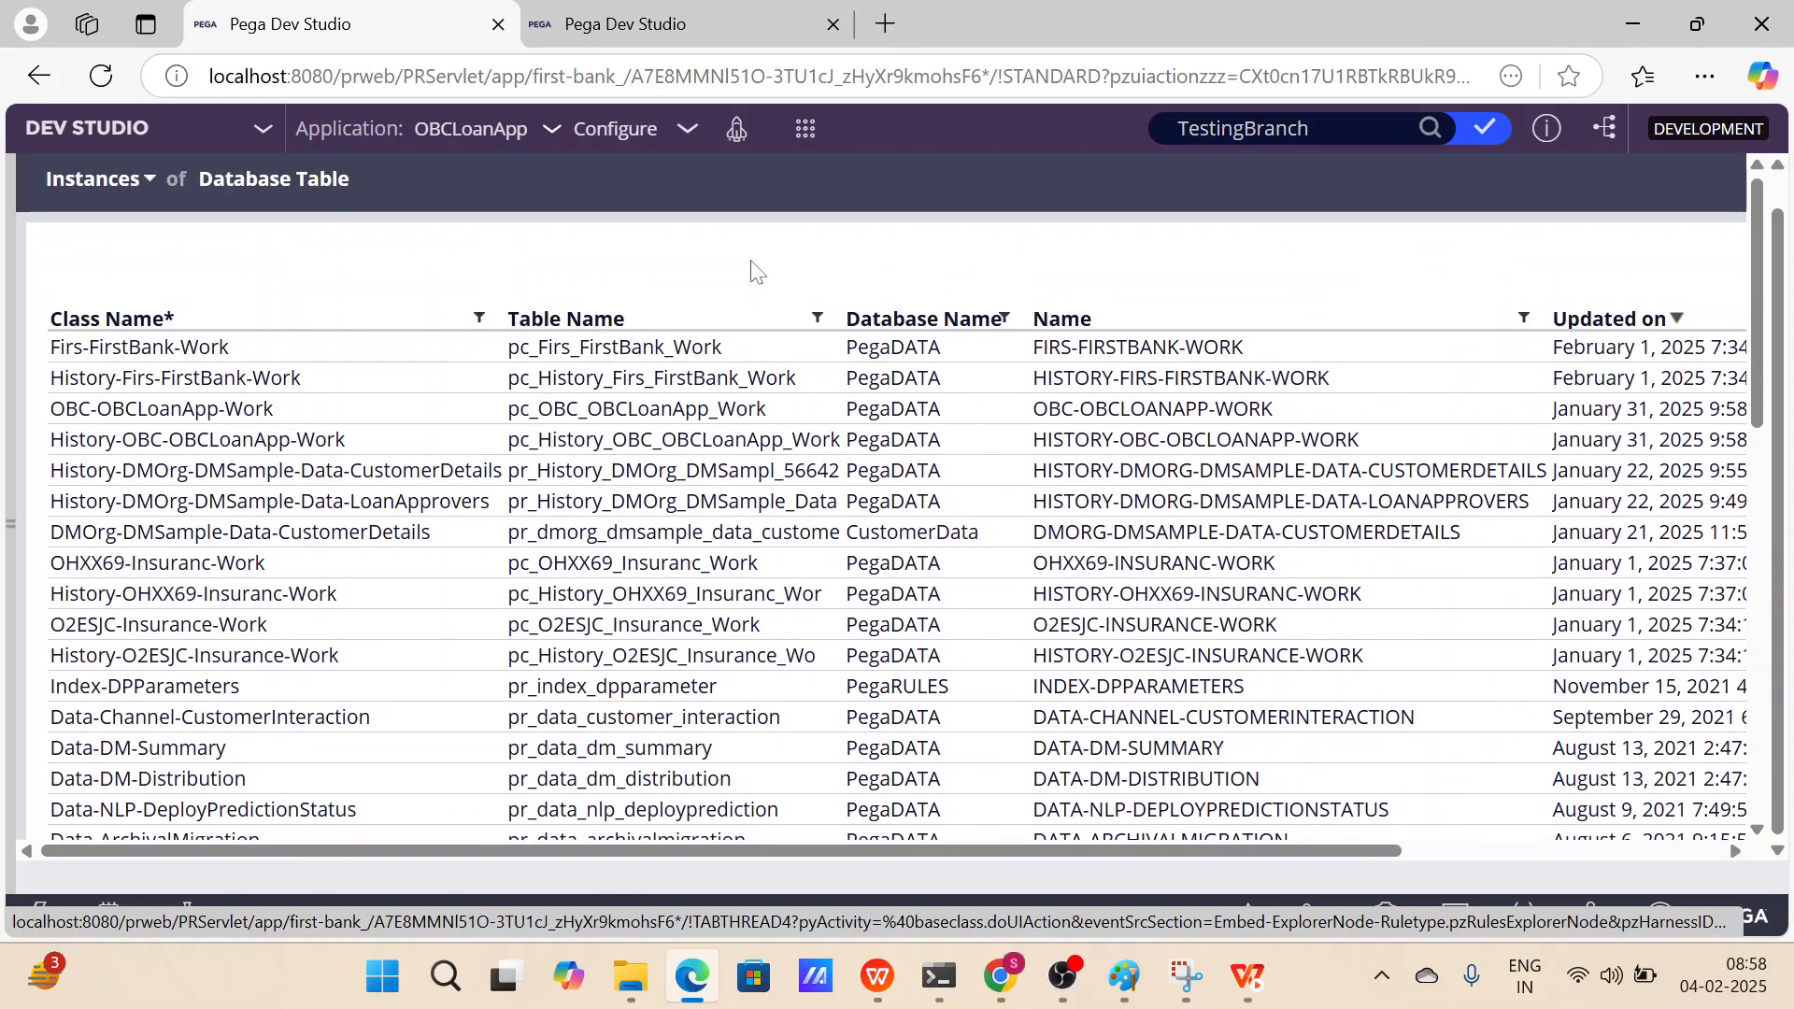
scroll(603, 308, "down", 1)
scroll(594, 311, "up", 1)
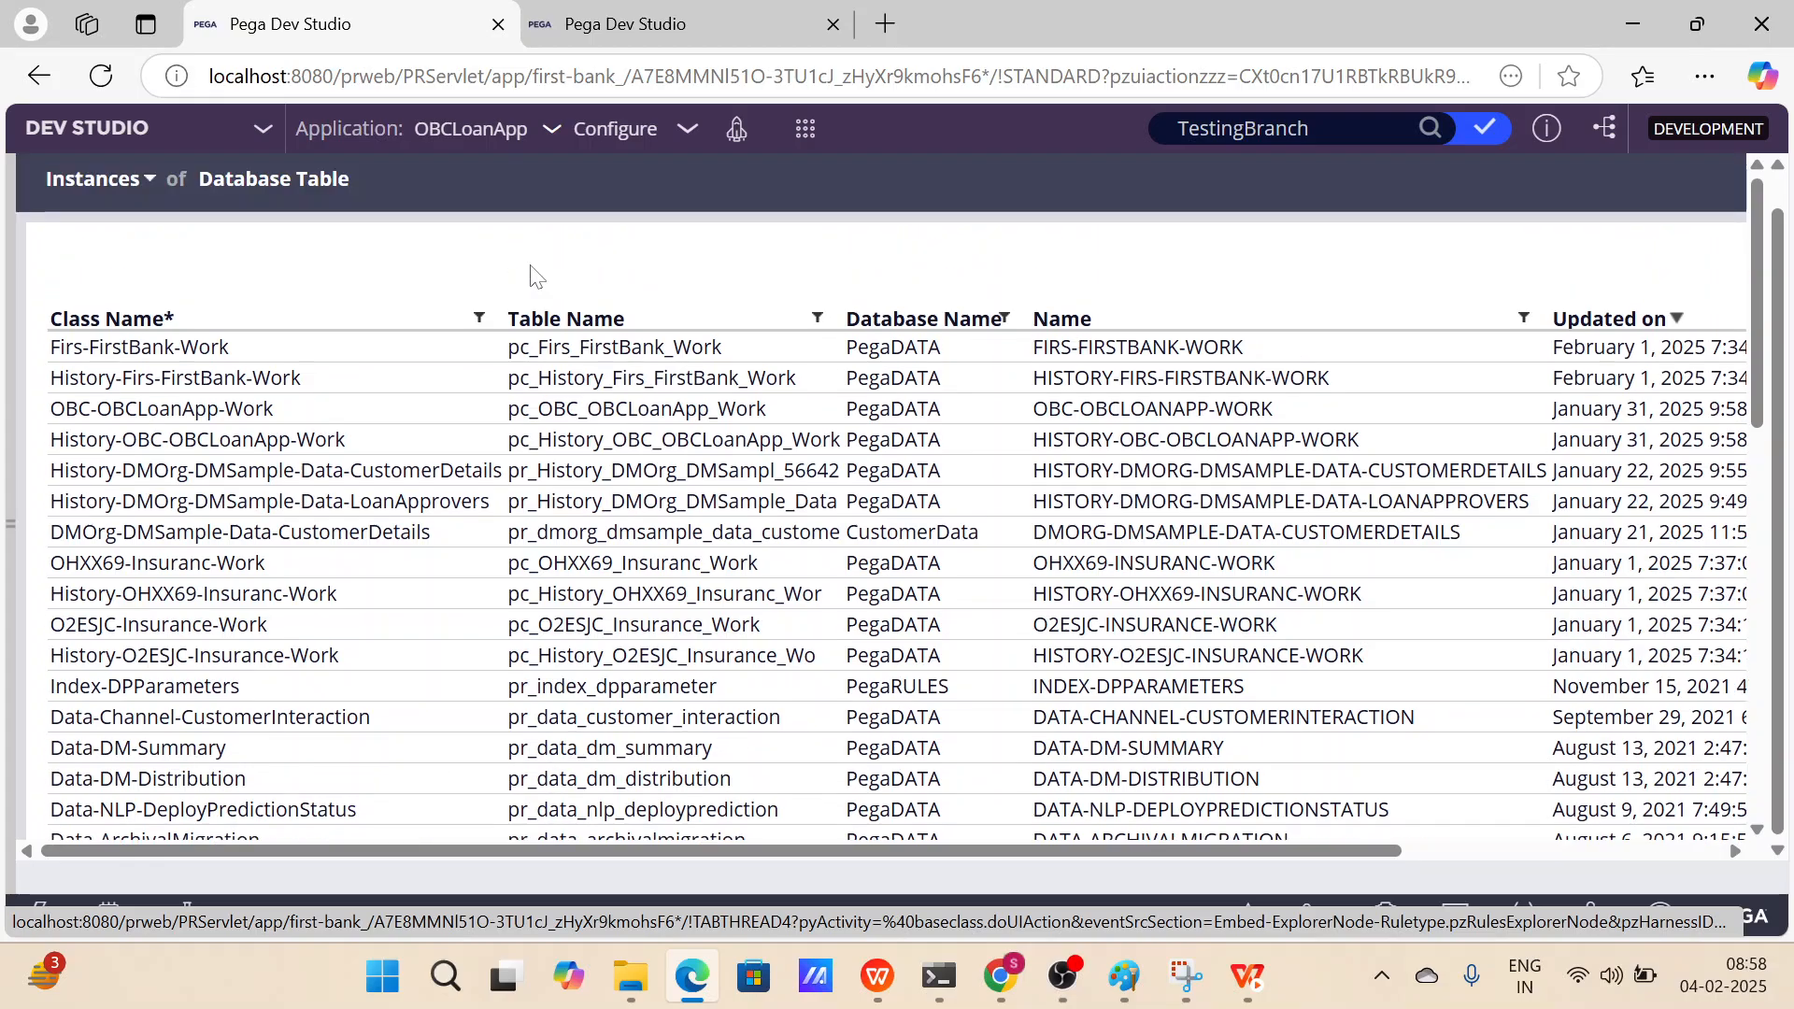
scroll(1649, 205, "down", 1)
scroll(1650, 204, "up", 2)
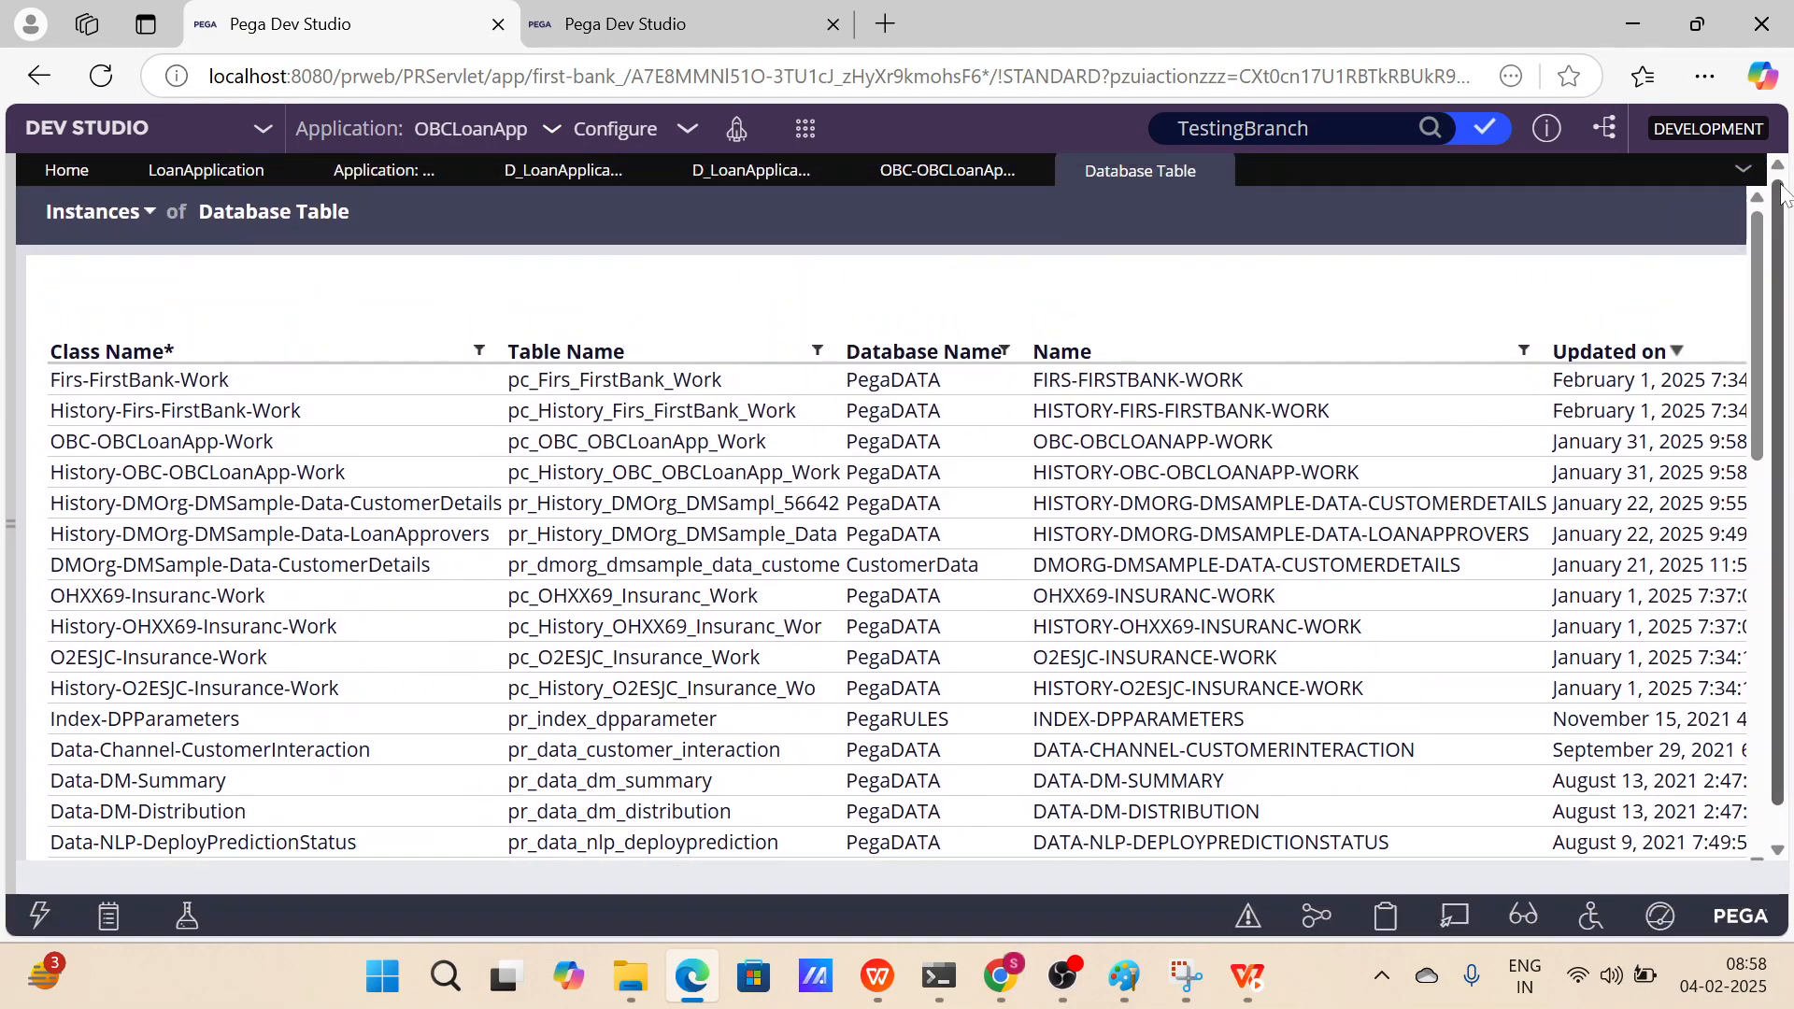
left_click(1229, 173)
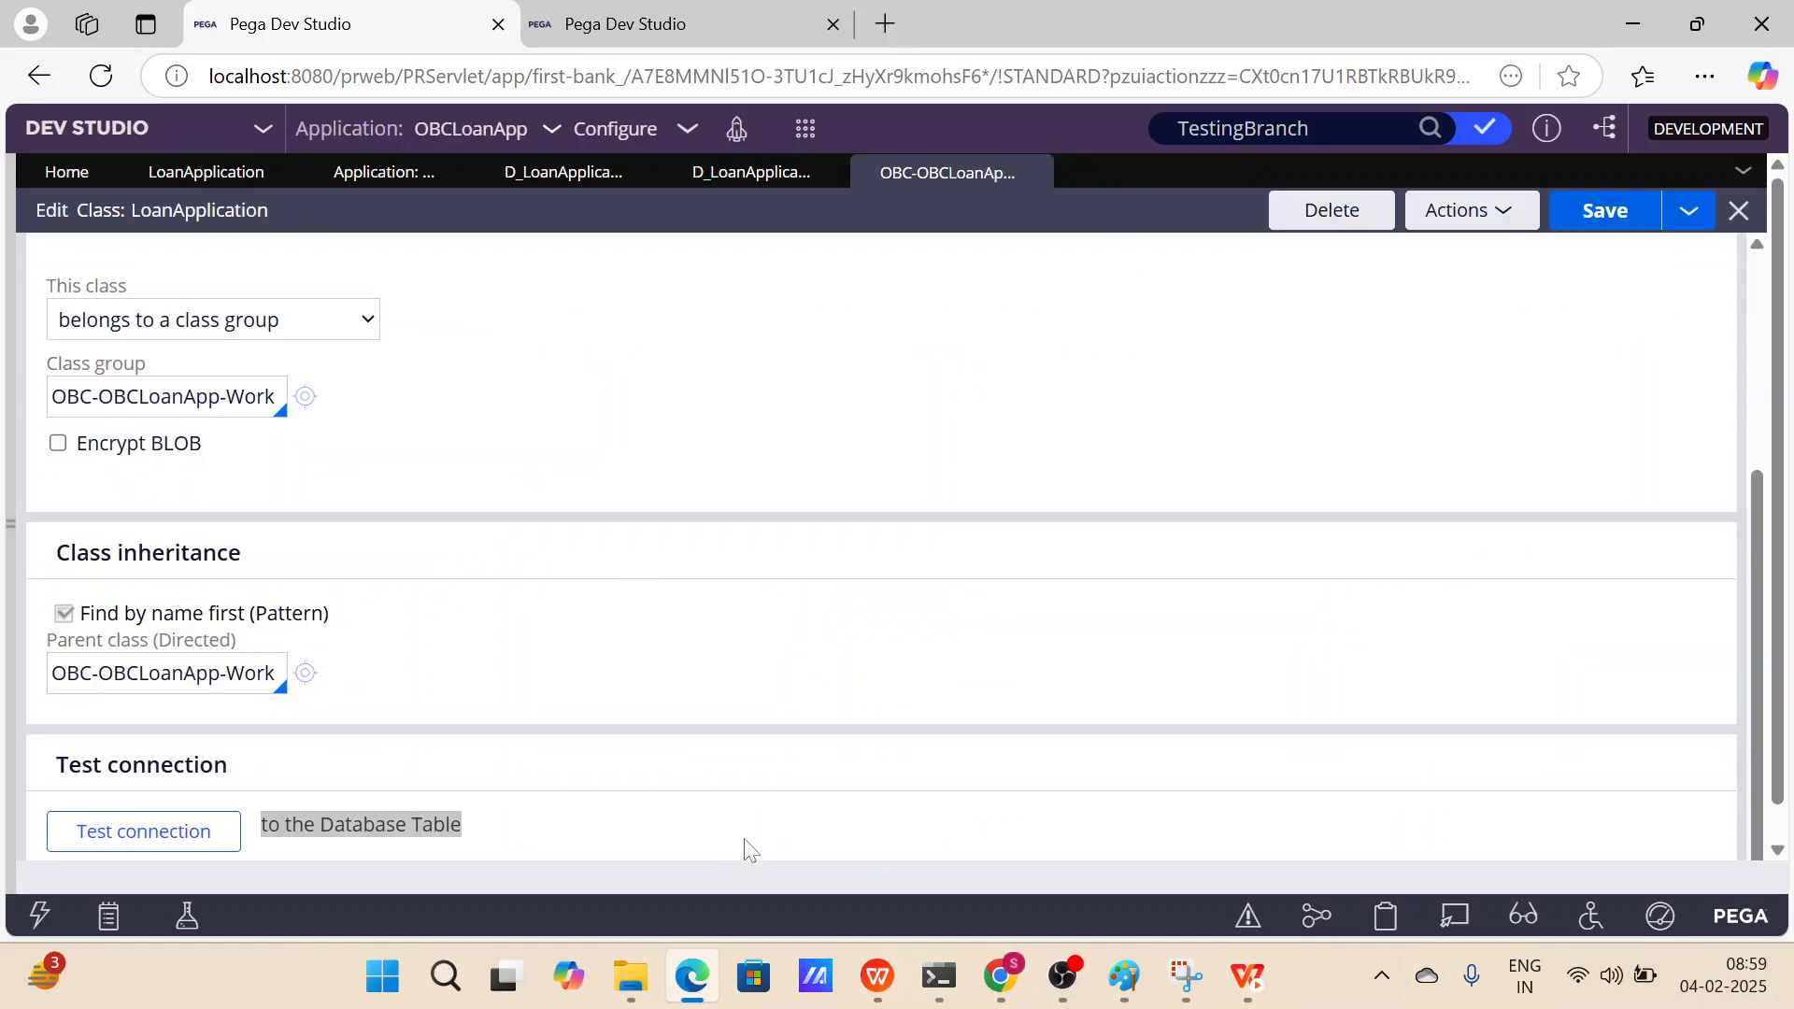
Switch to the presentation, resume the slide show, and return to the browser.
left_click(877, 977)
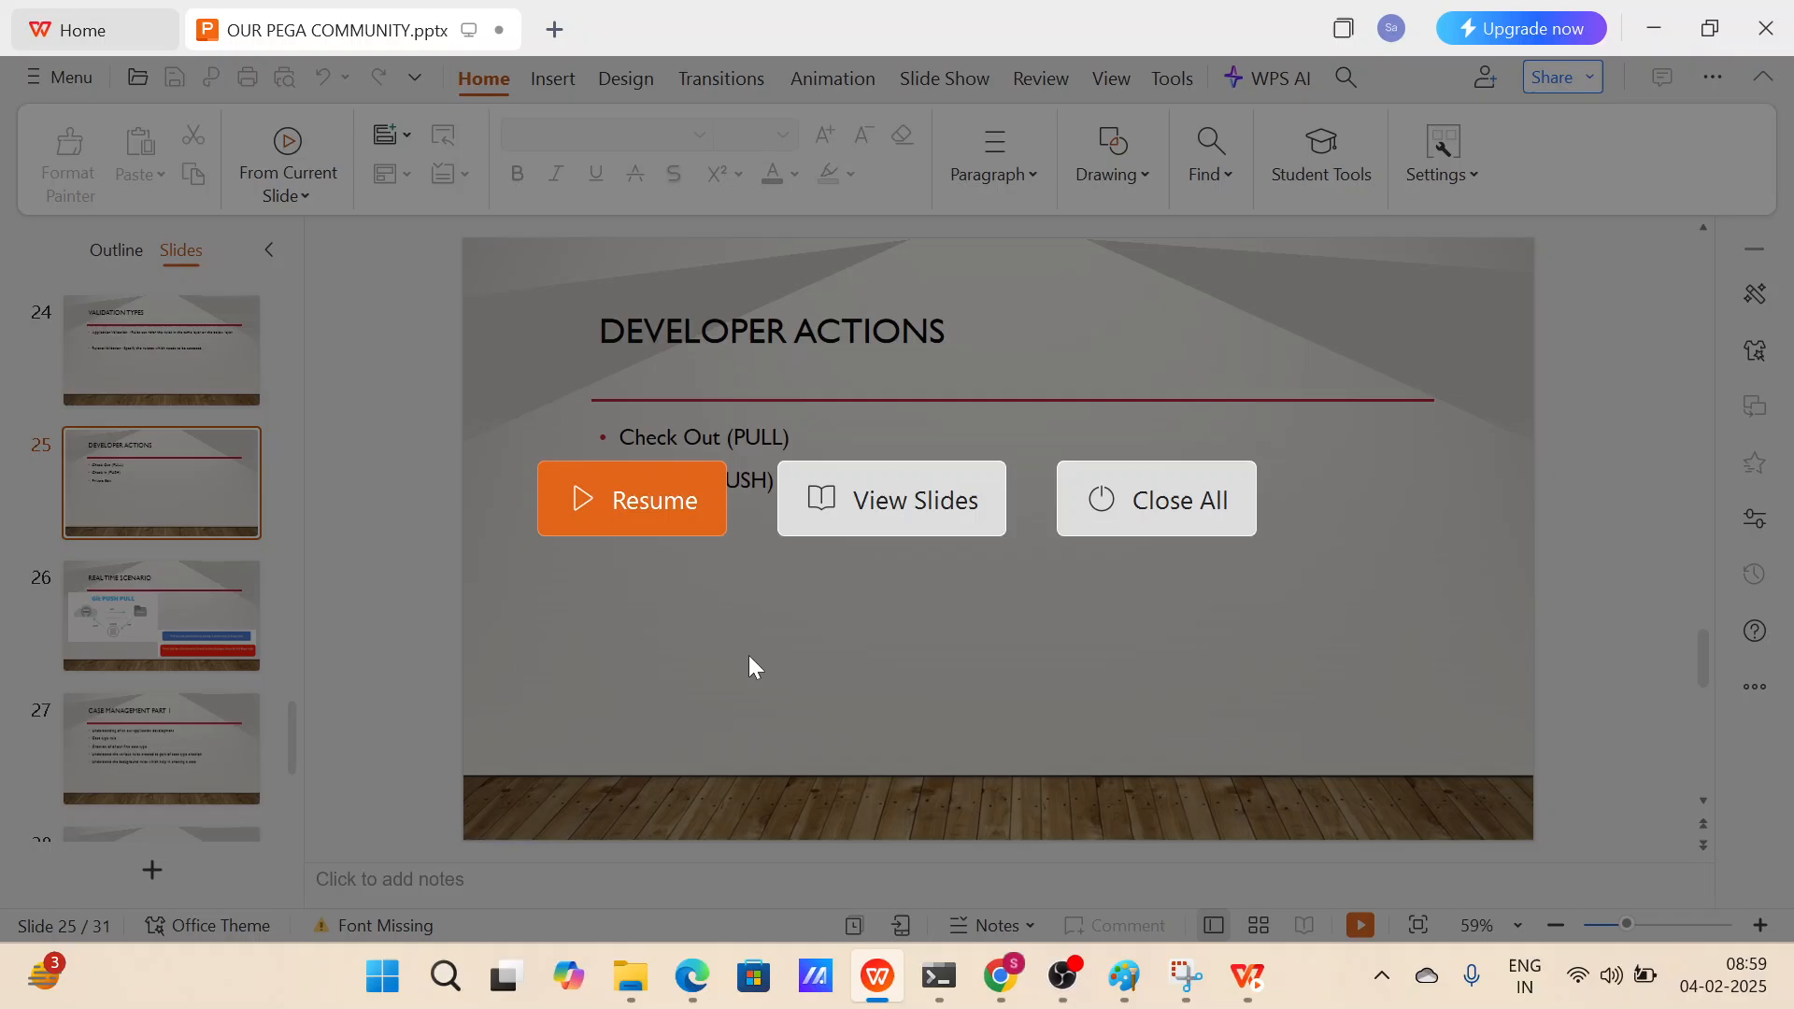
left_click(665, 529)
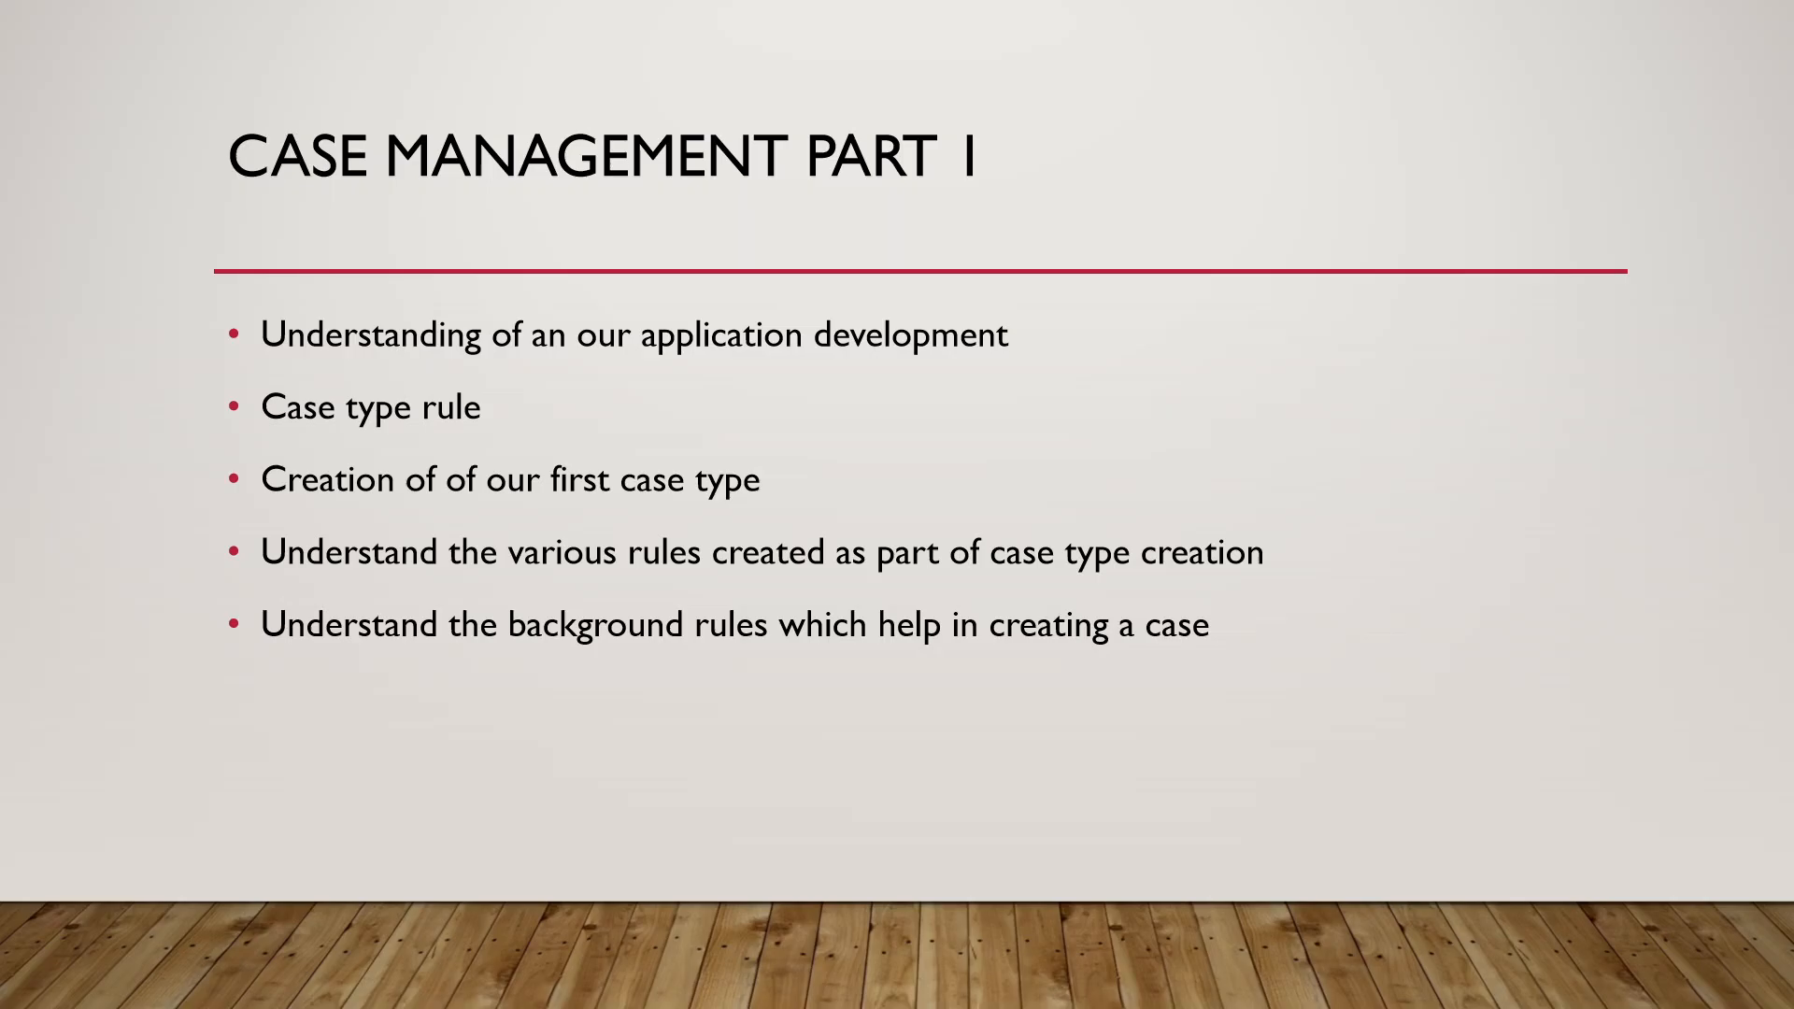
key("alt+Tab")
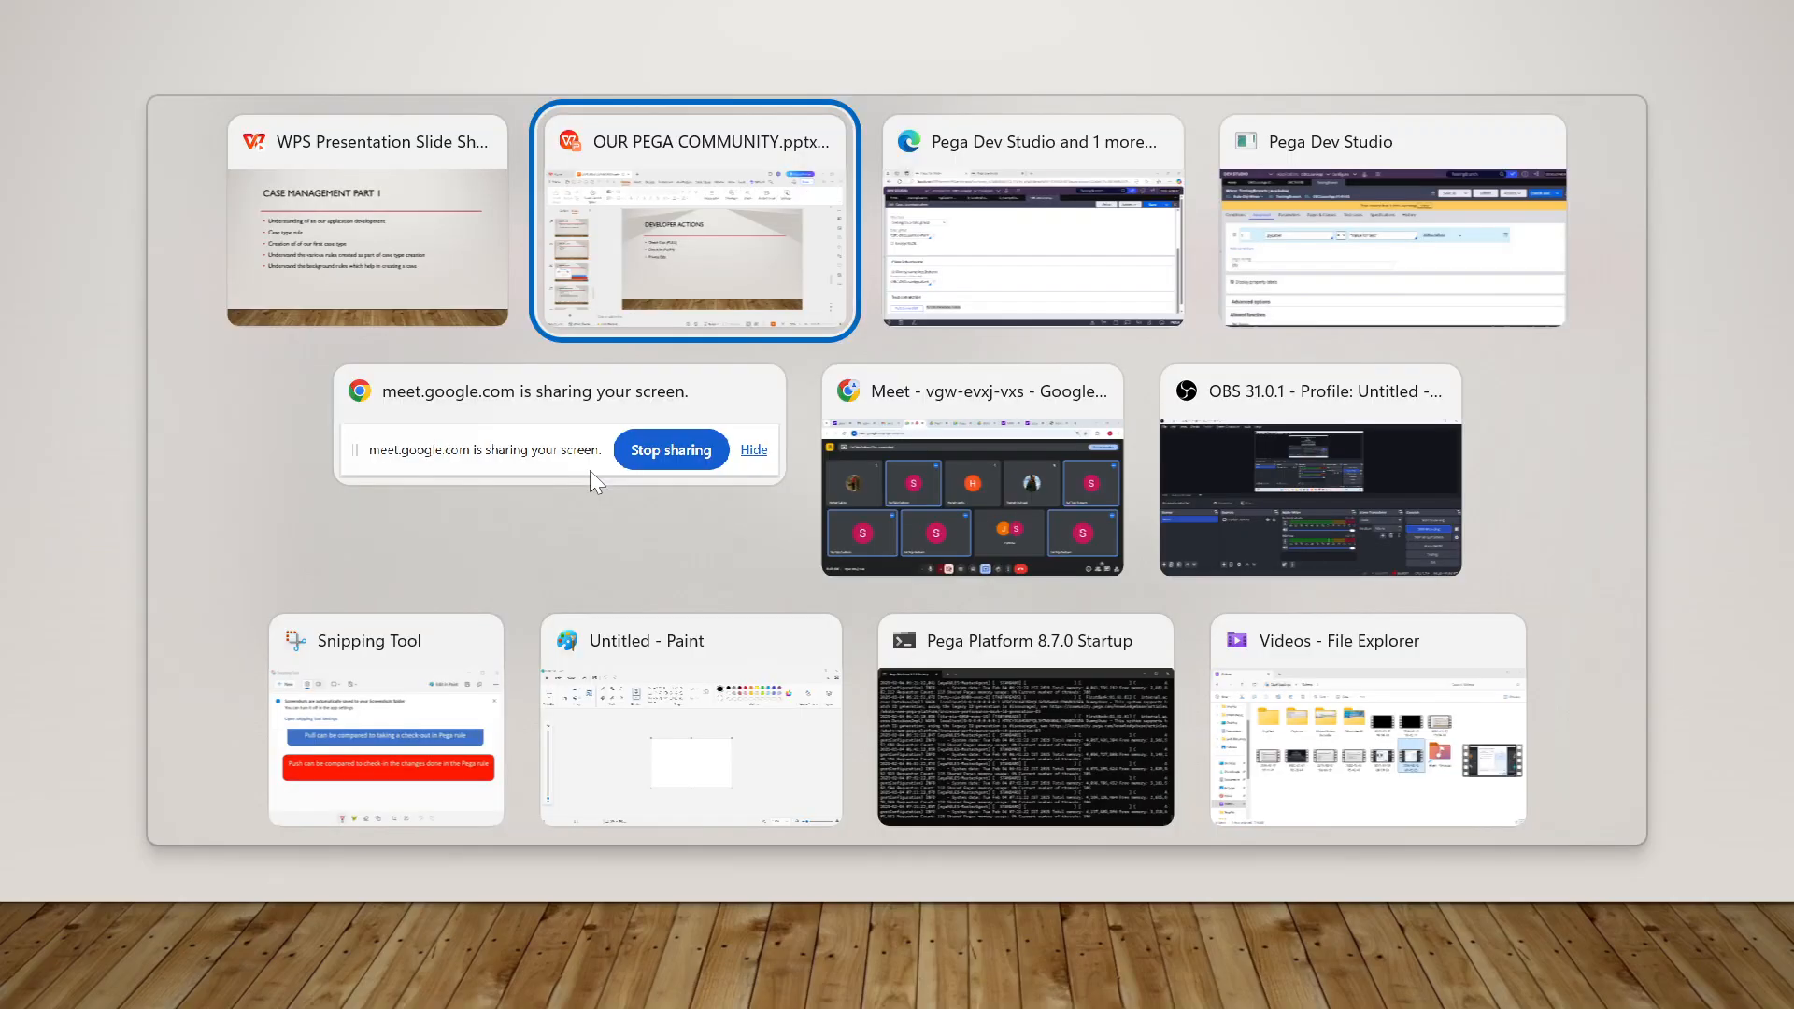
key("alt+Tab")
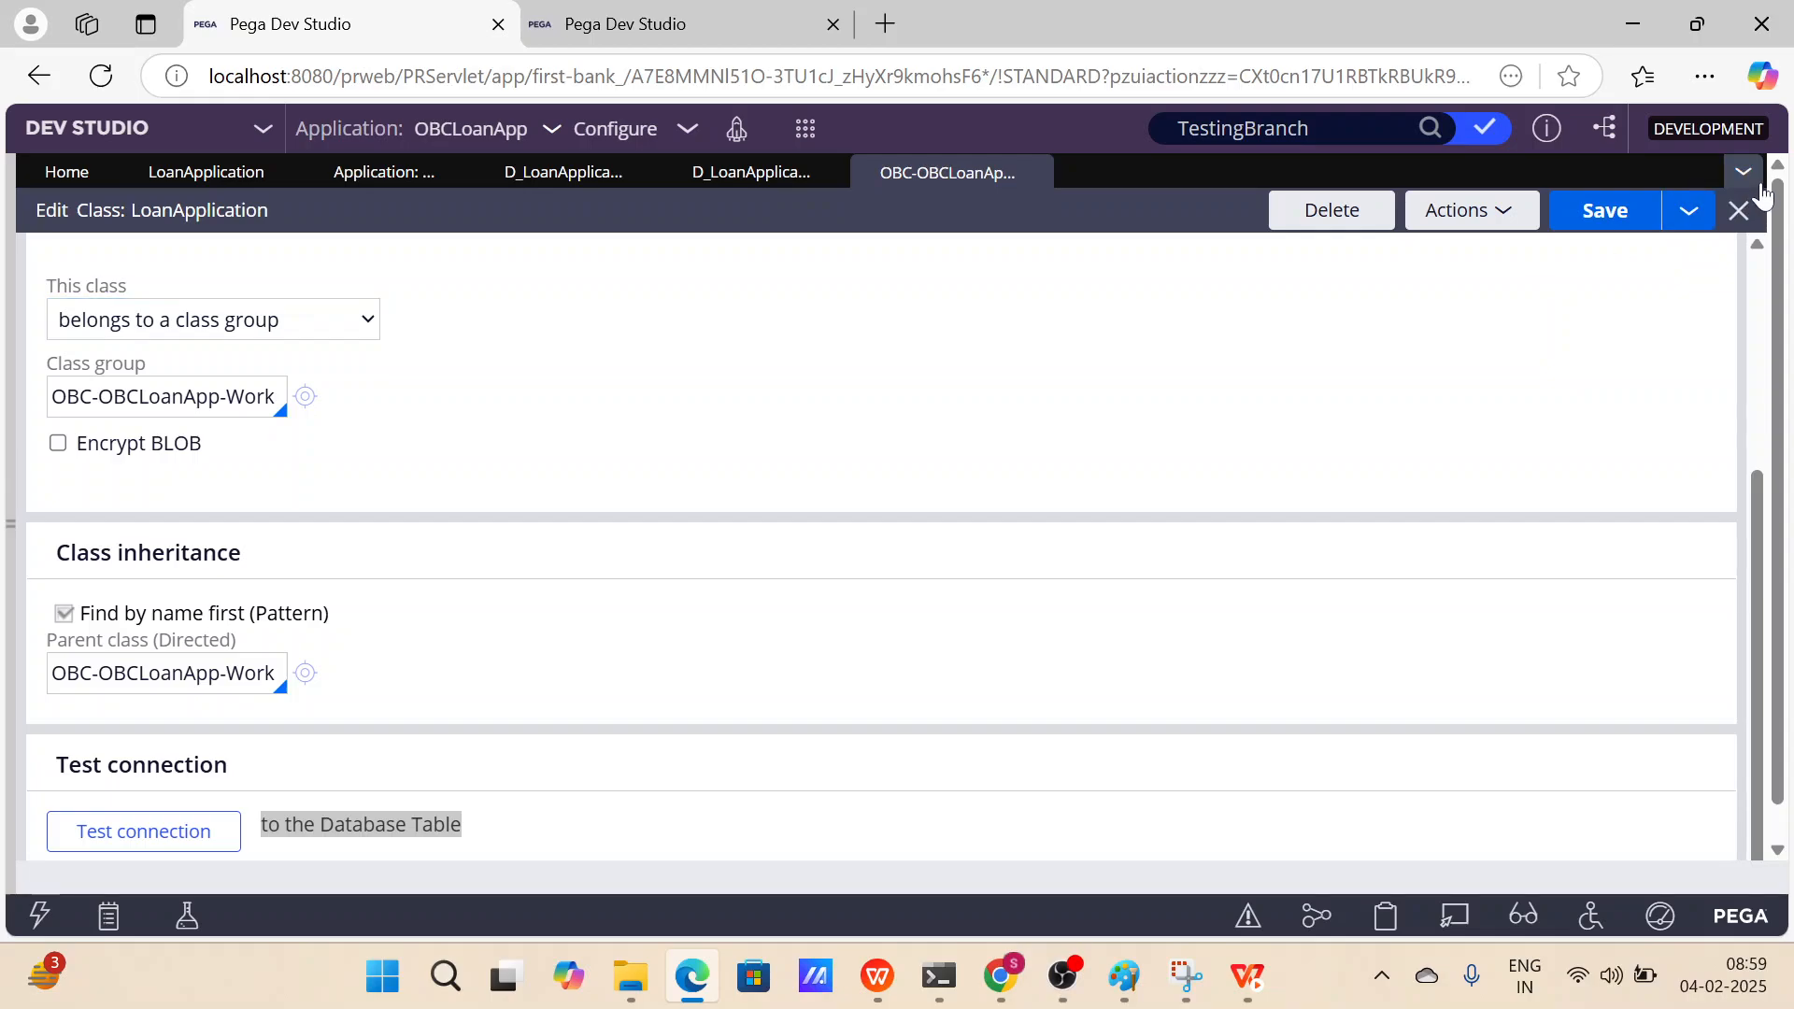
Close all open tabs and open the LoanApplication case type from the Case types explorer.
left_click(1742, 170)
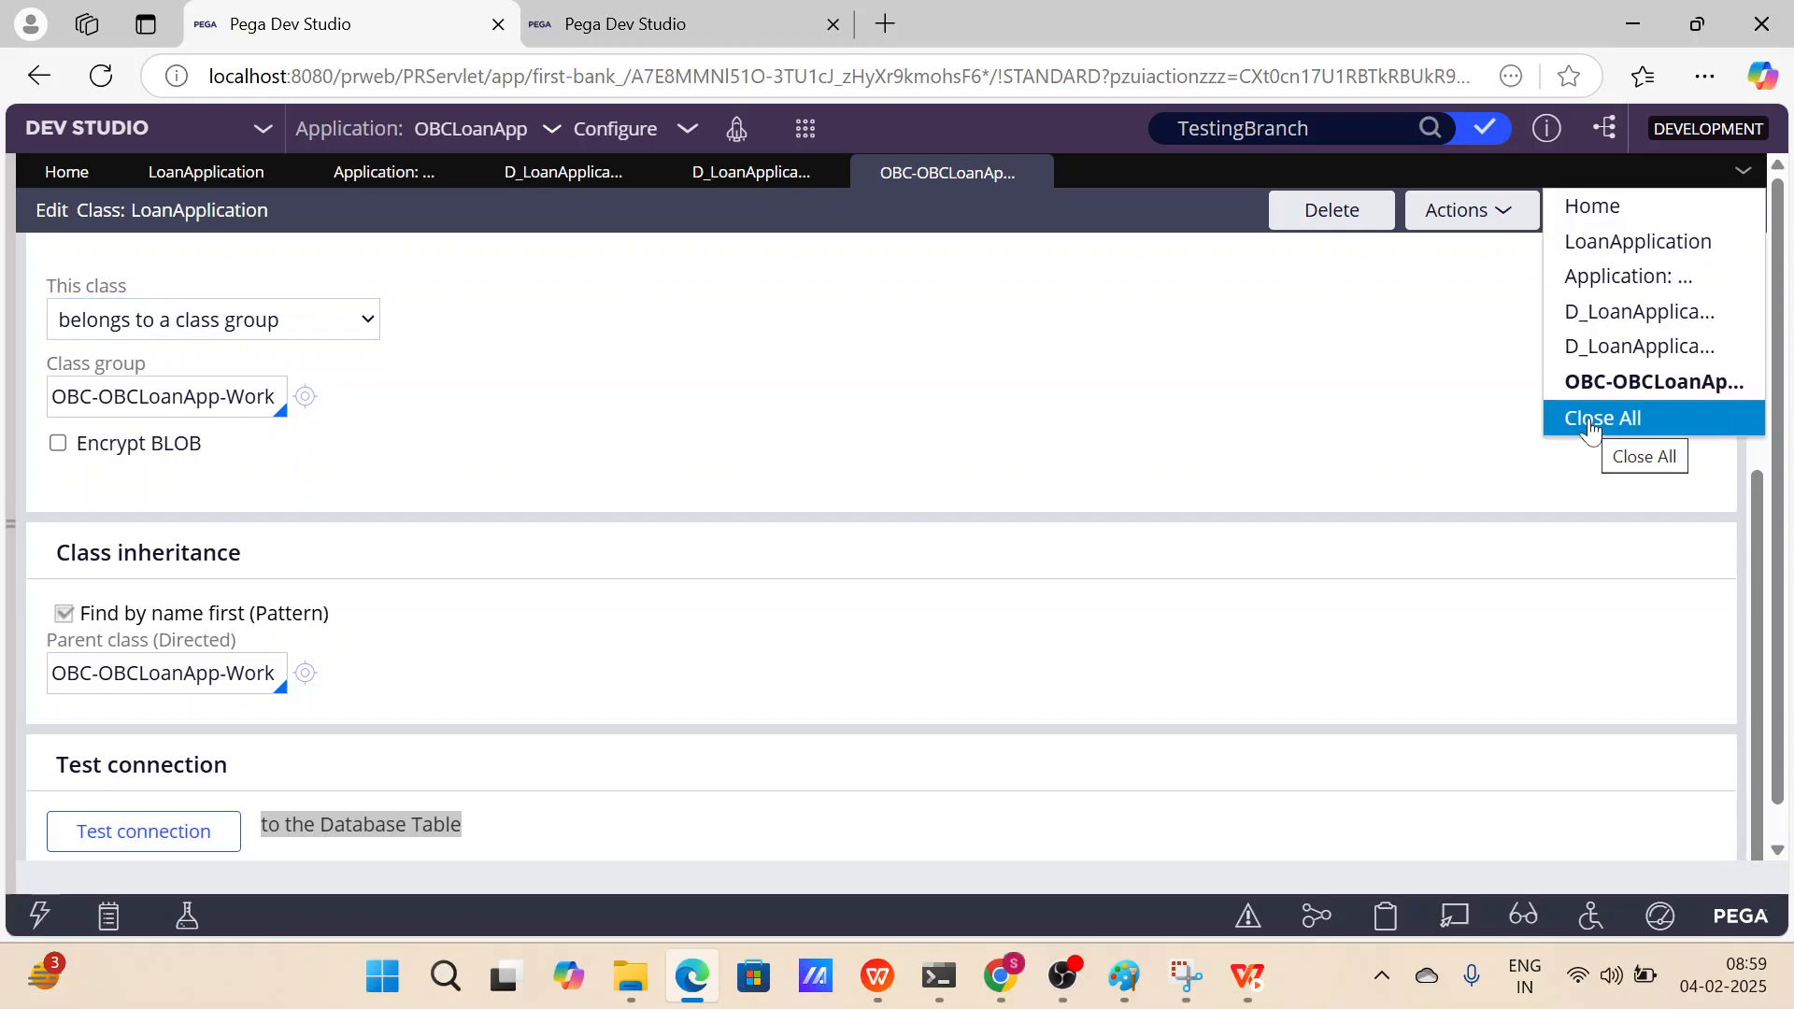
left_click(1633, 426)
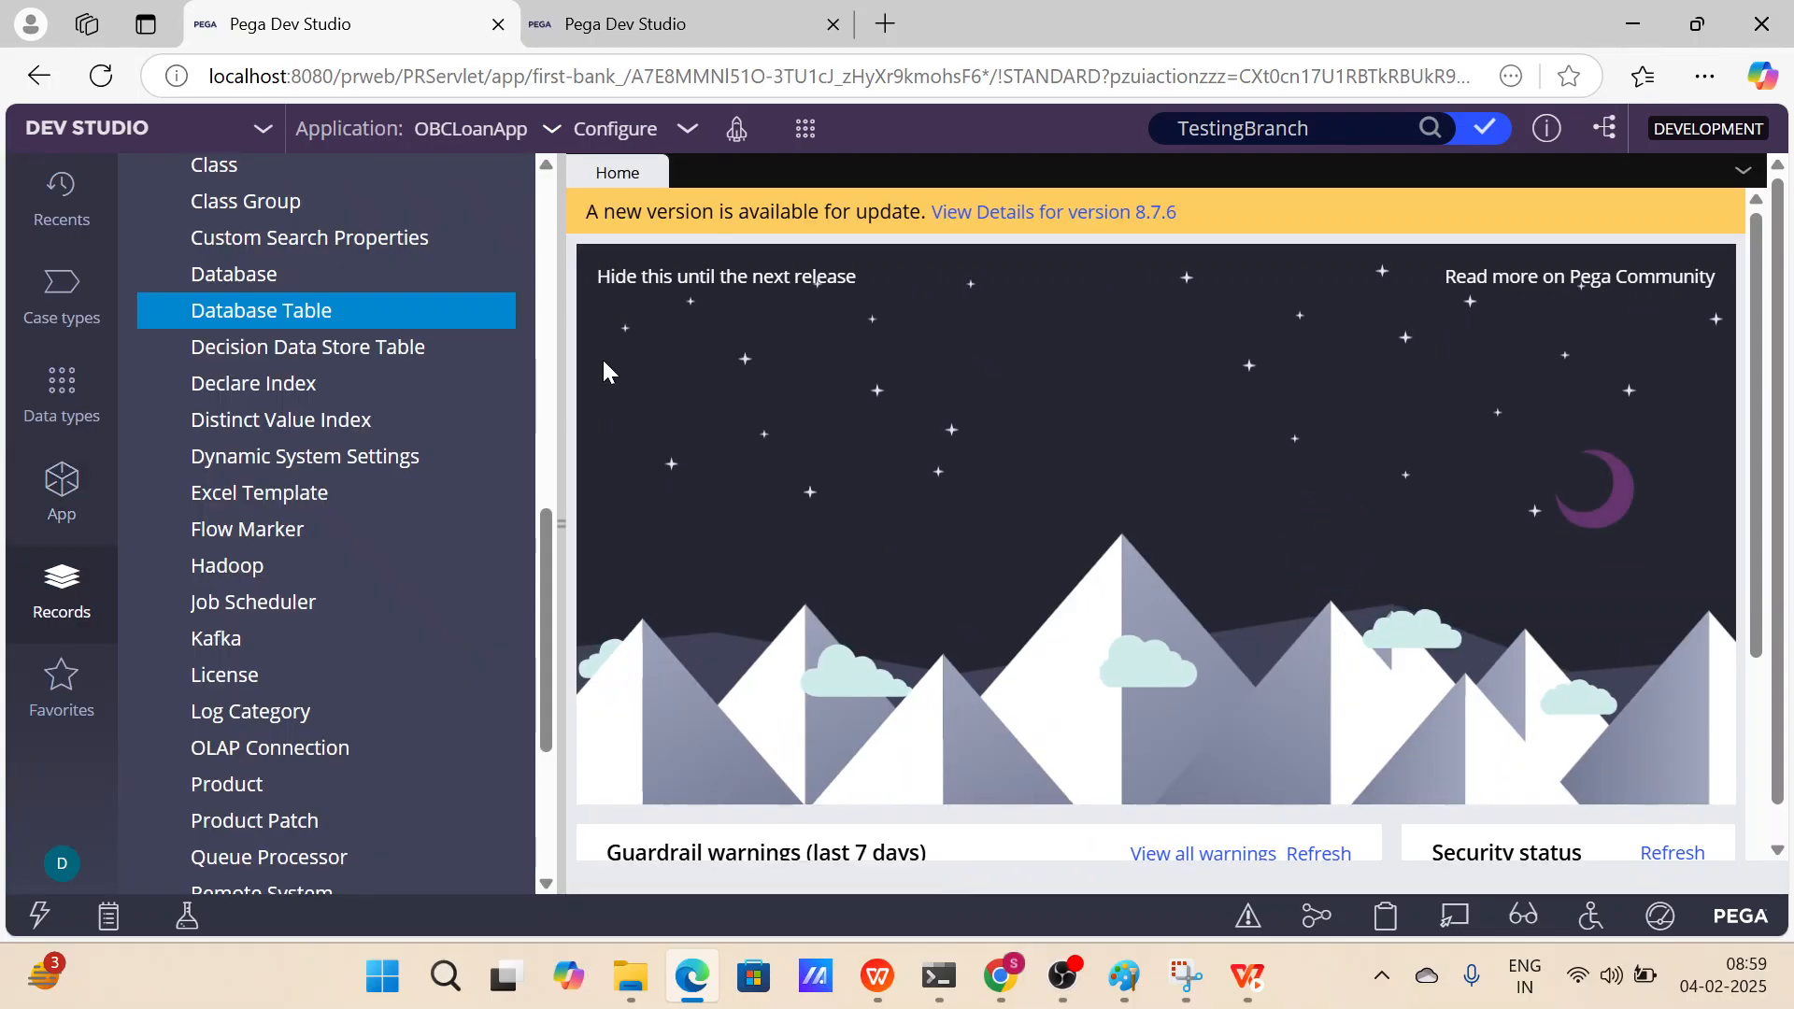
scroll(373, 467, "up", 10)
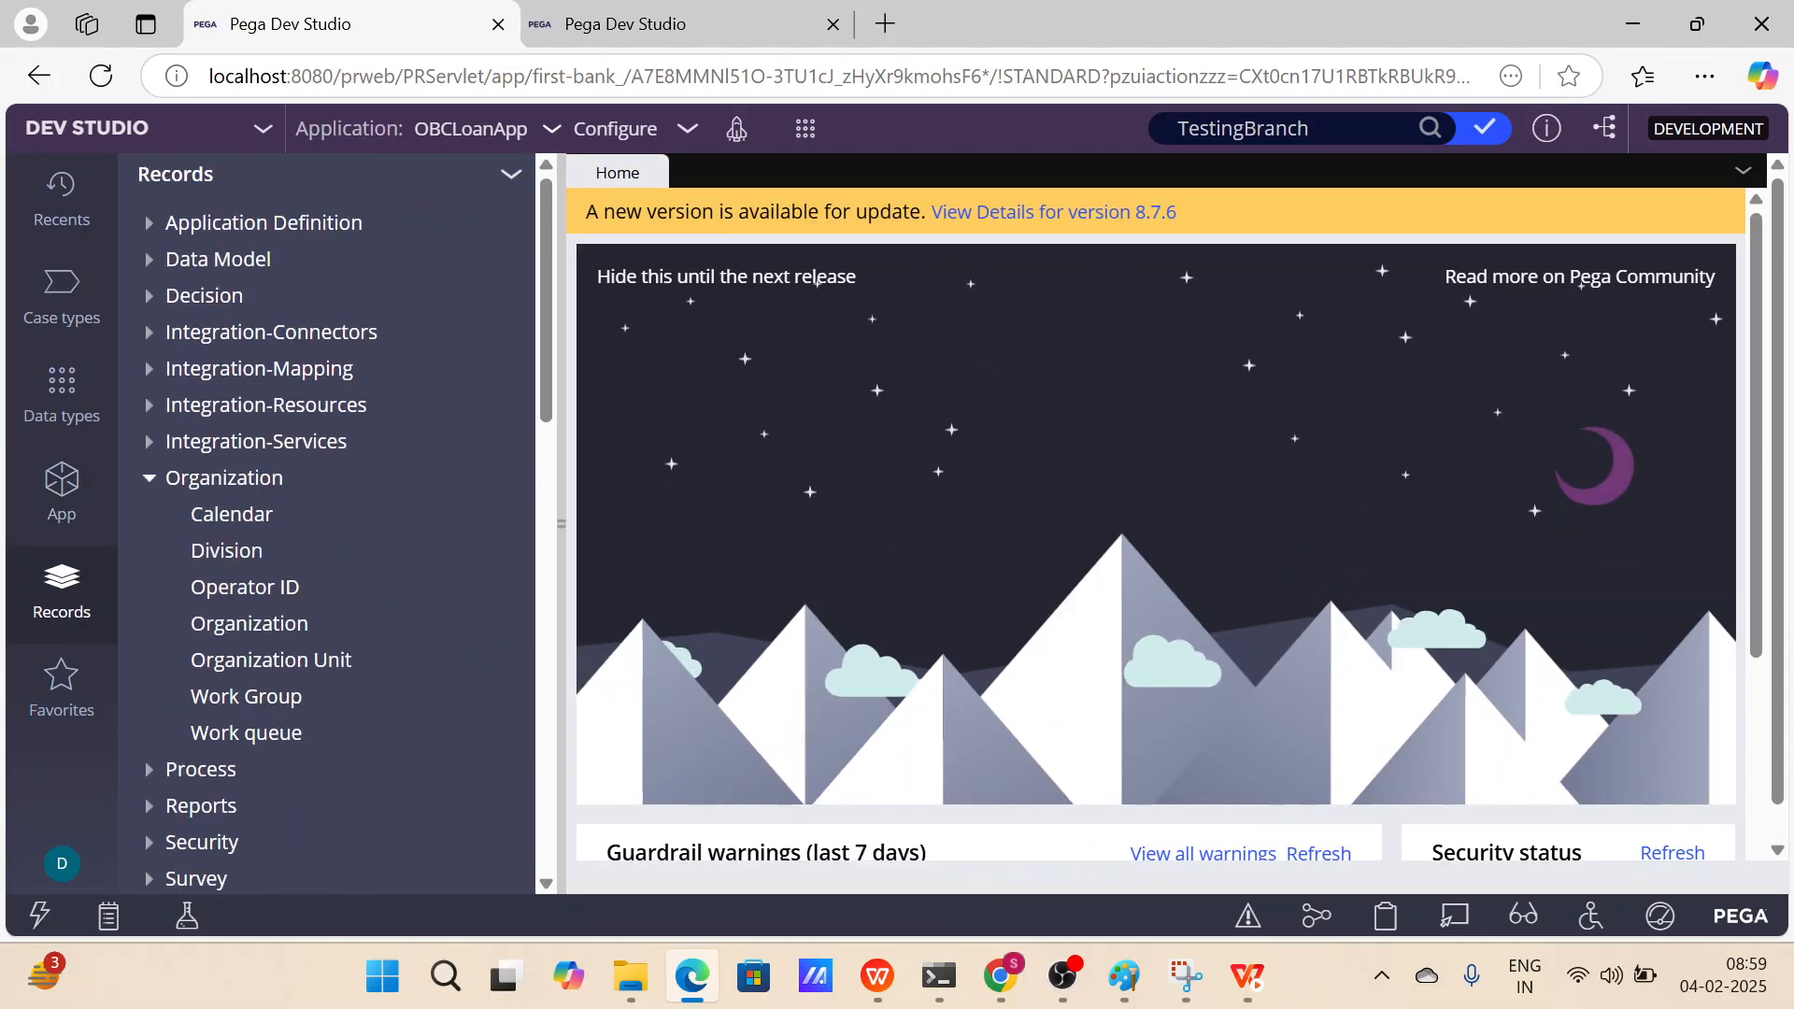
left_click(42, 313)
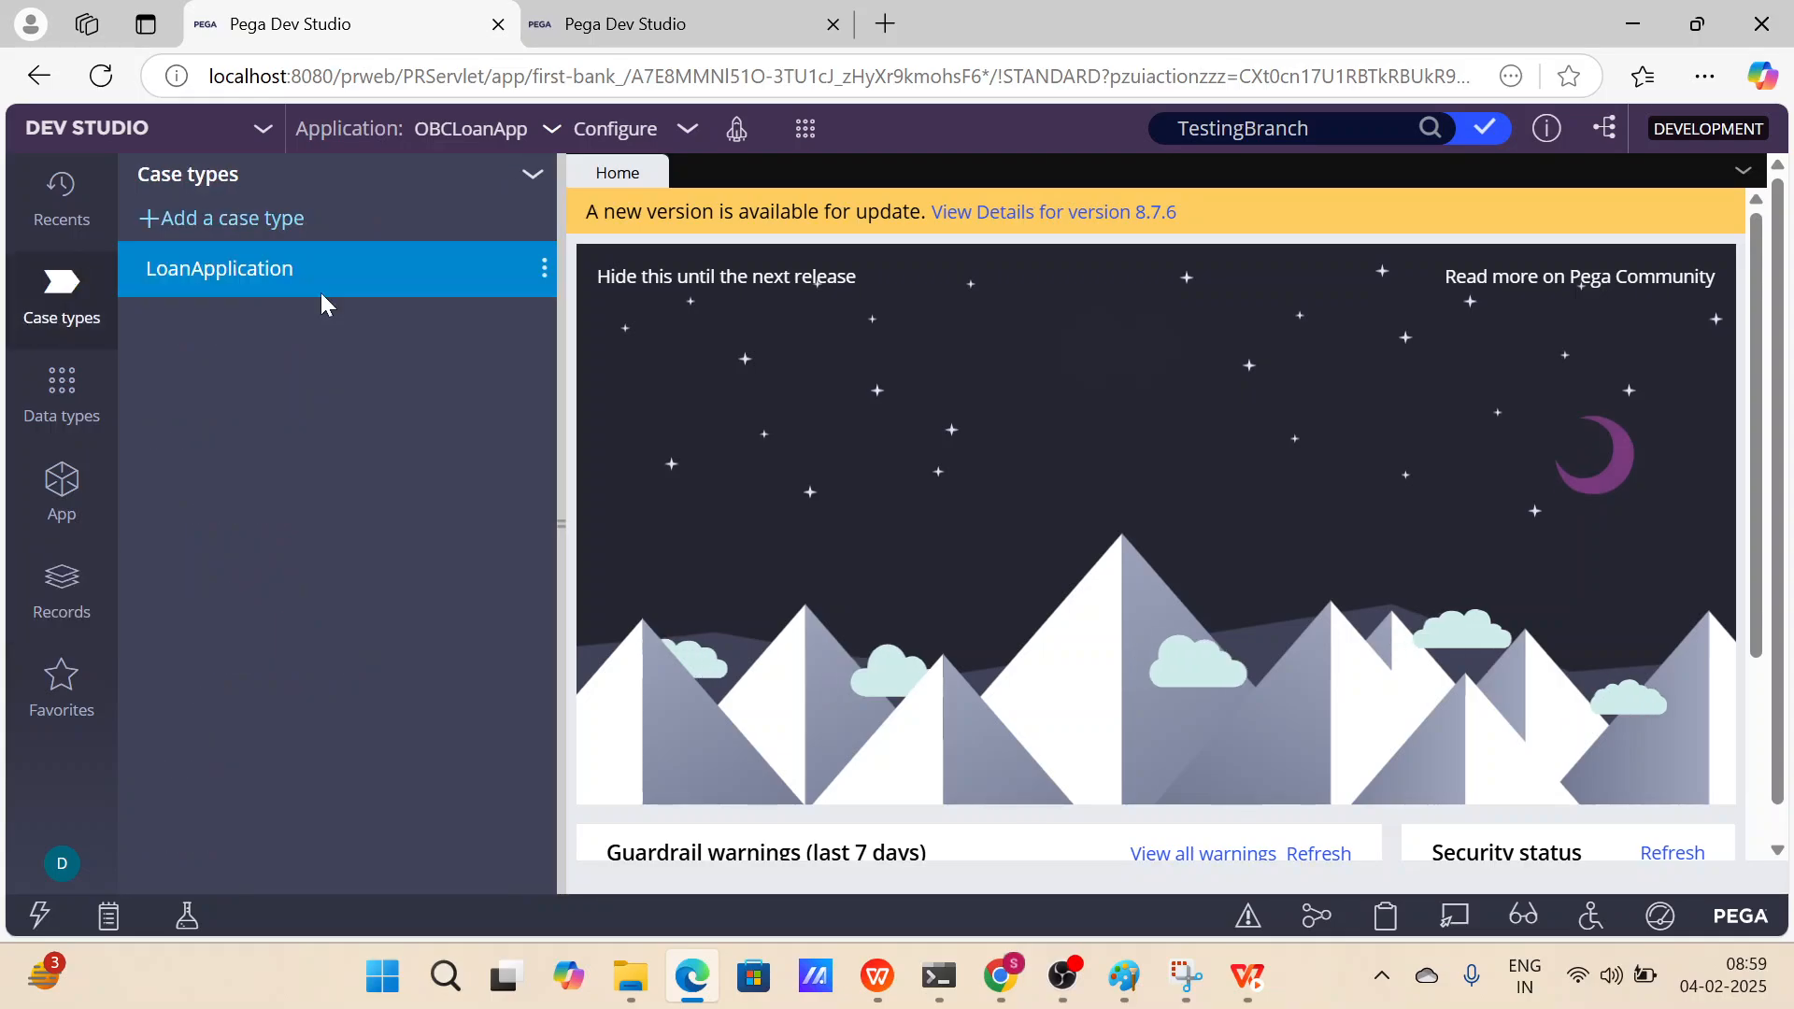
left_click(261, 271)
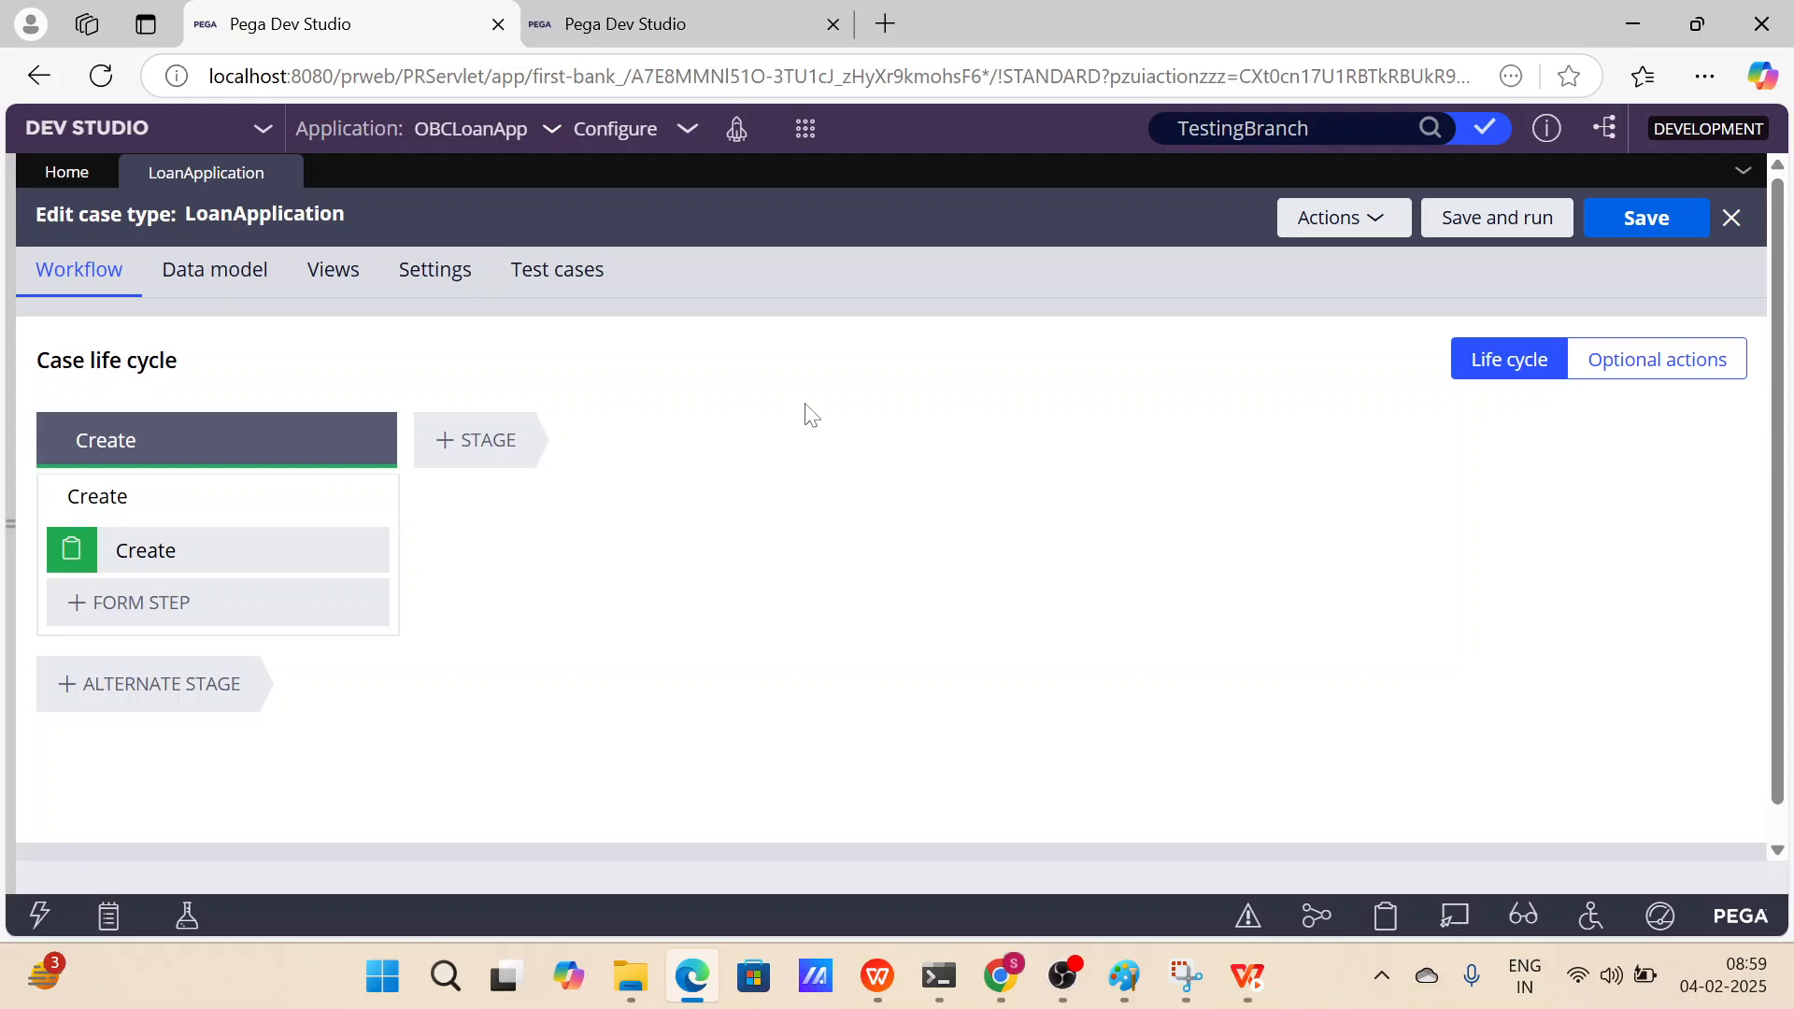
Save and run the LoanApplication case type to create a new case, then return to the case type.
left_click(1533, 221)
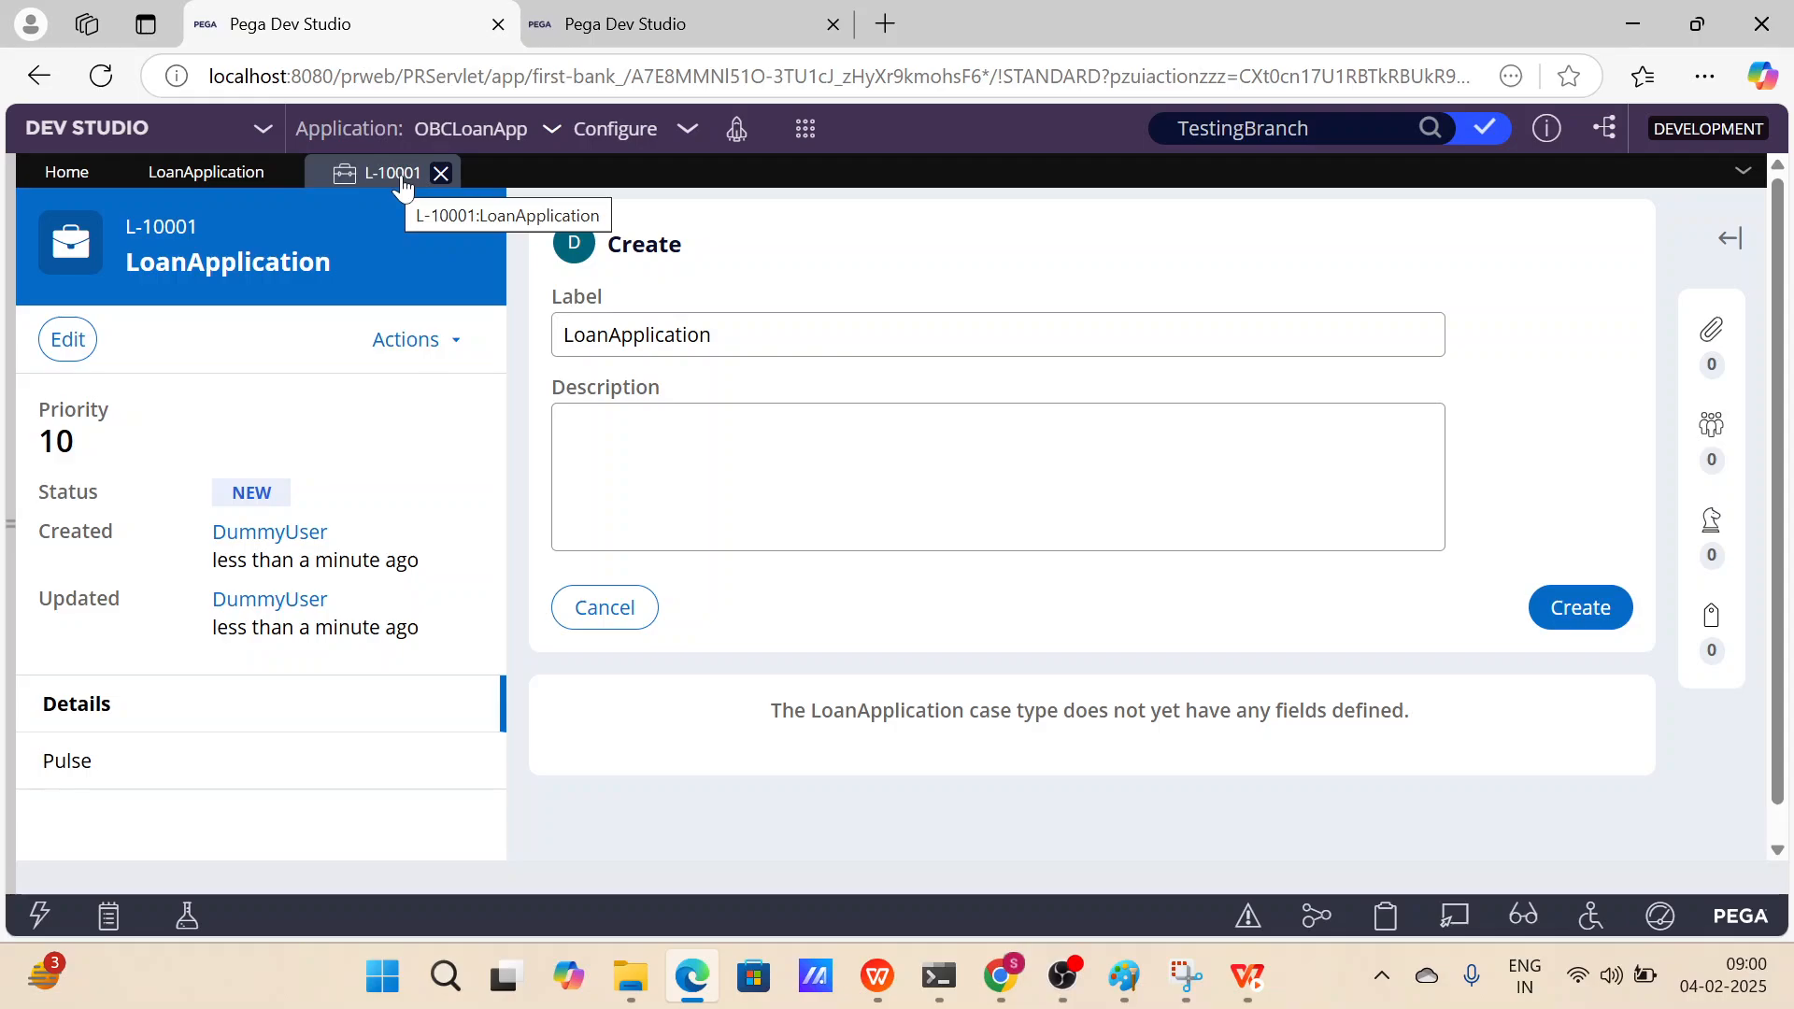
left_click(207, 174)
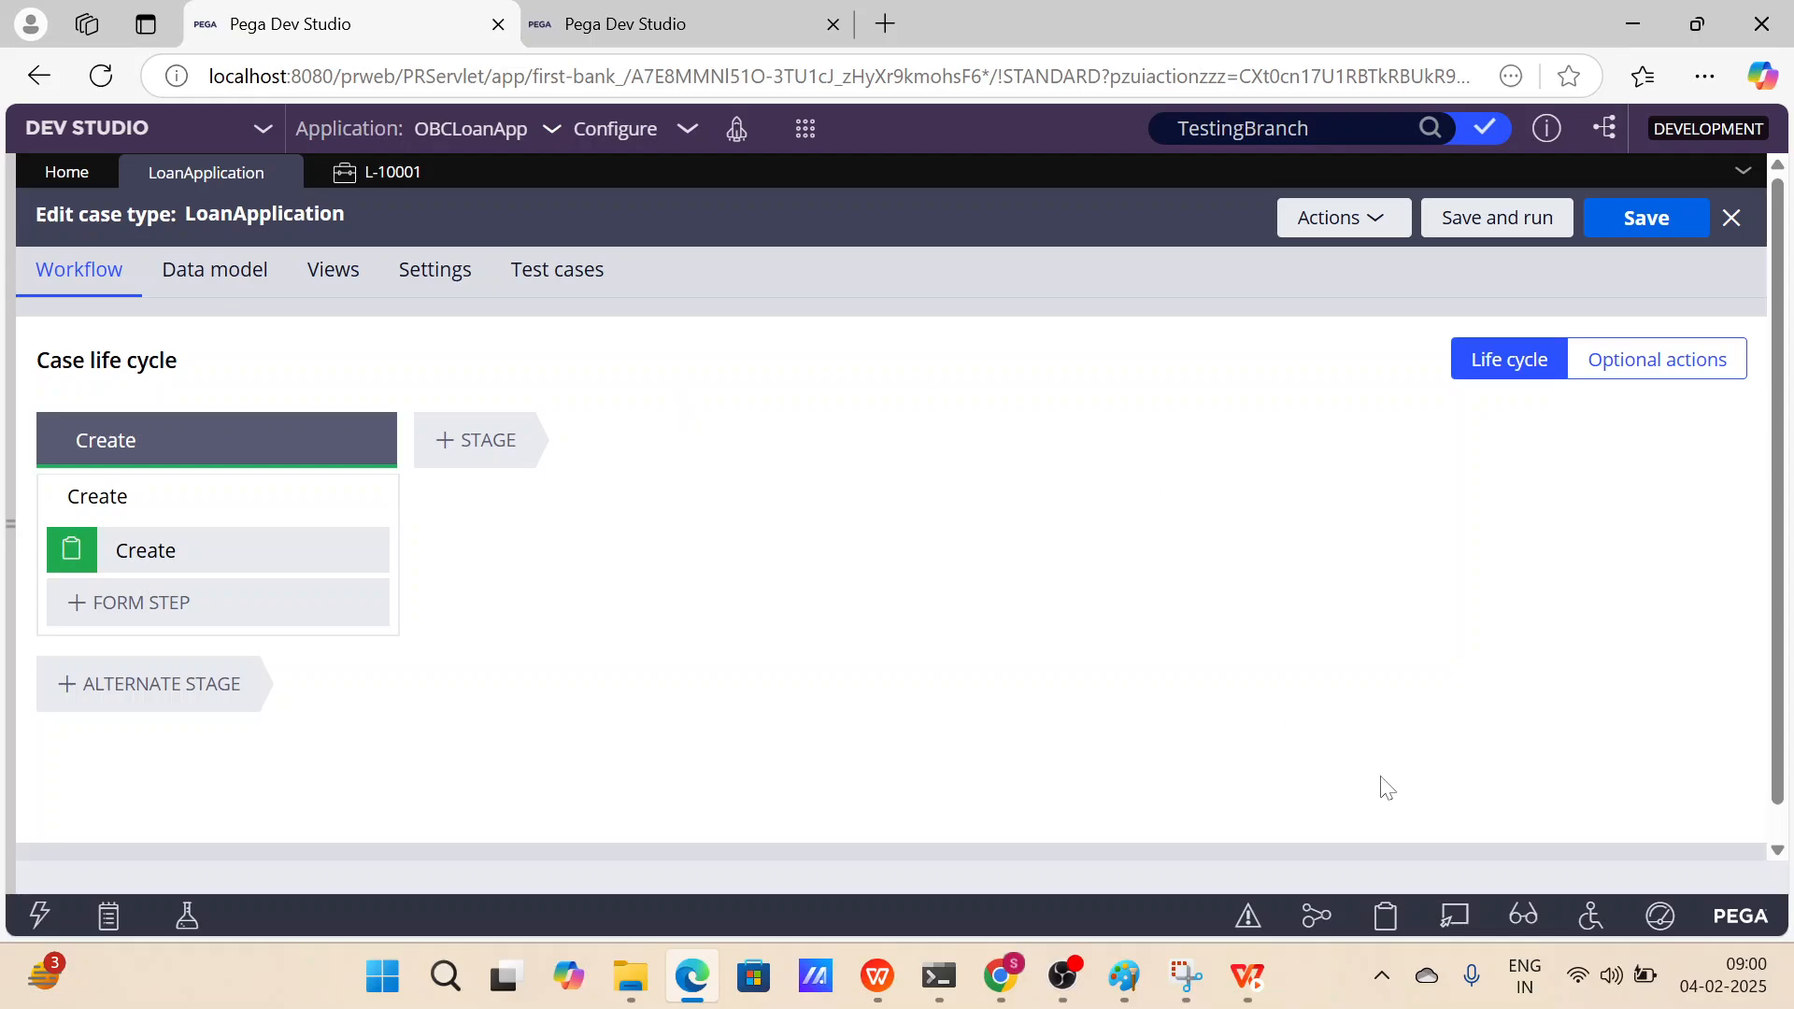
Open the Tracer and enable the DB Cache and DB Query event types in its settings.
left_click(1316, 921)
left_click(1317, 926)
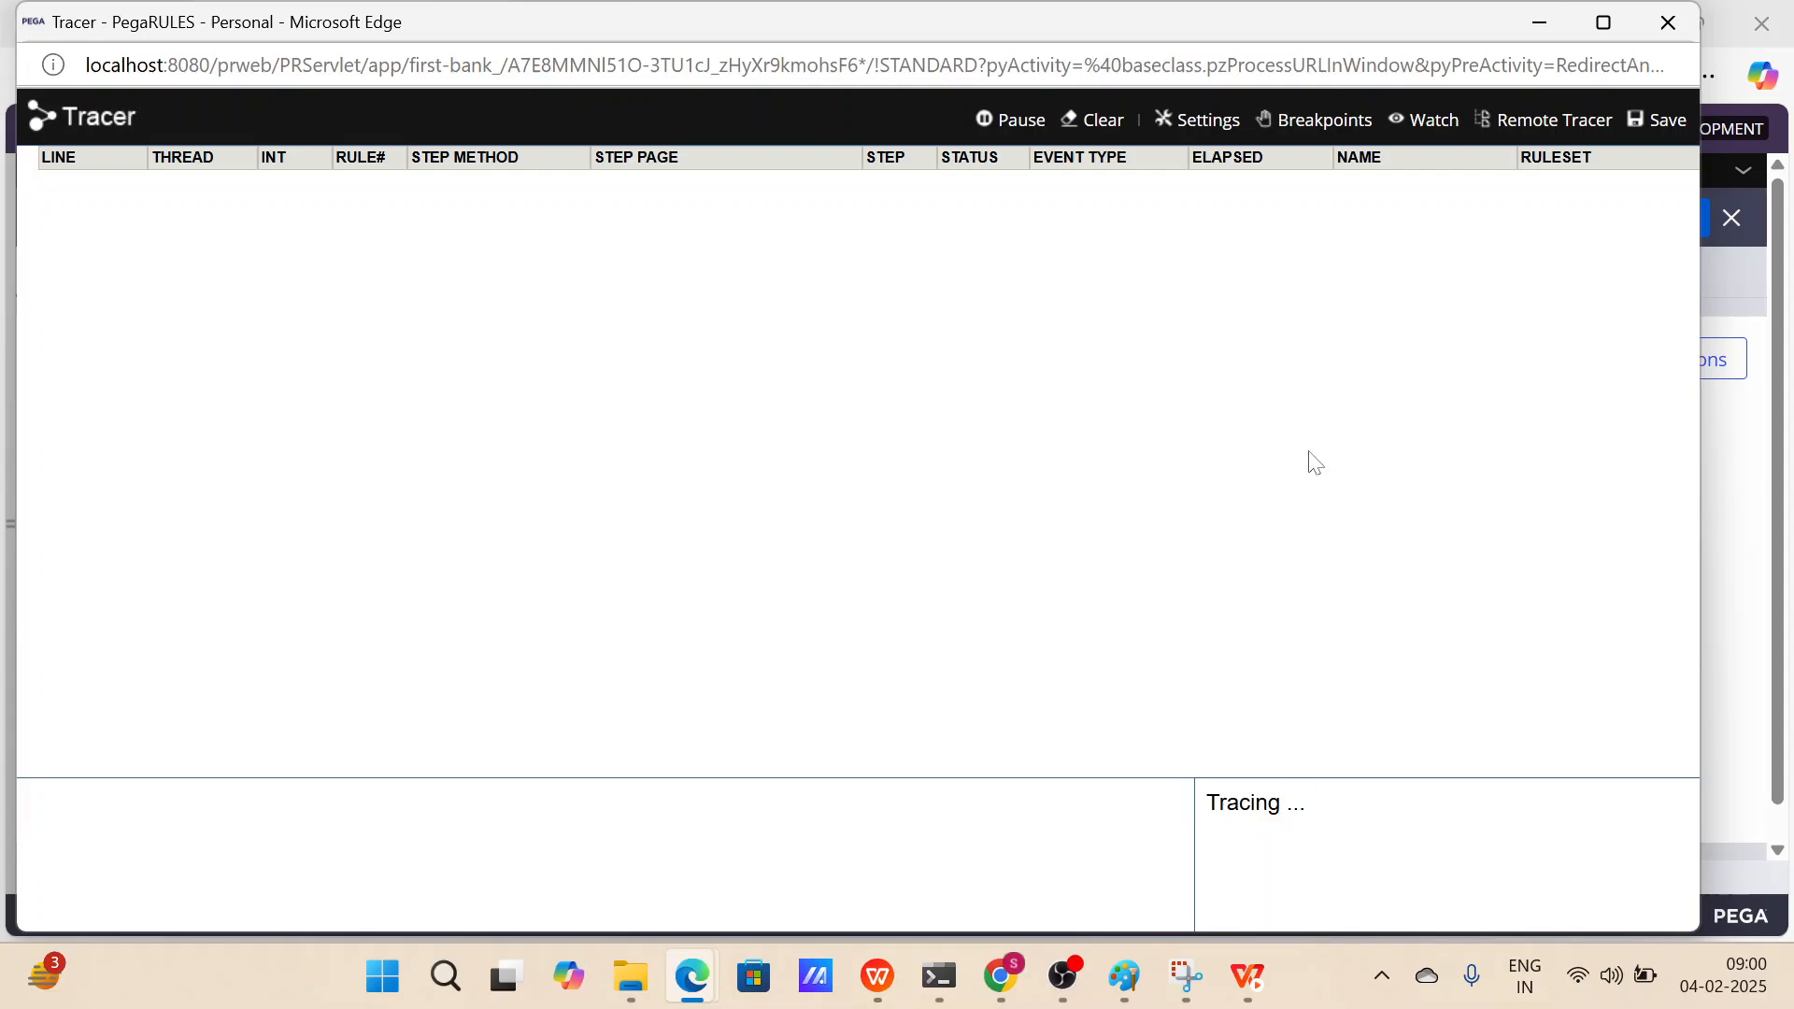
left_click(1192, 124)
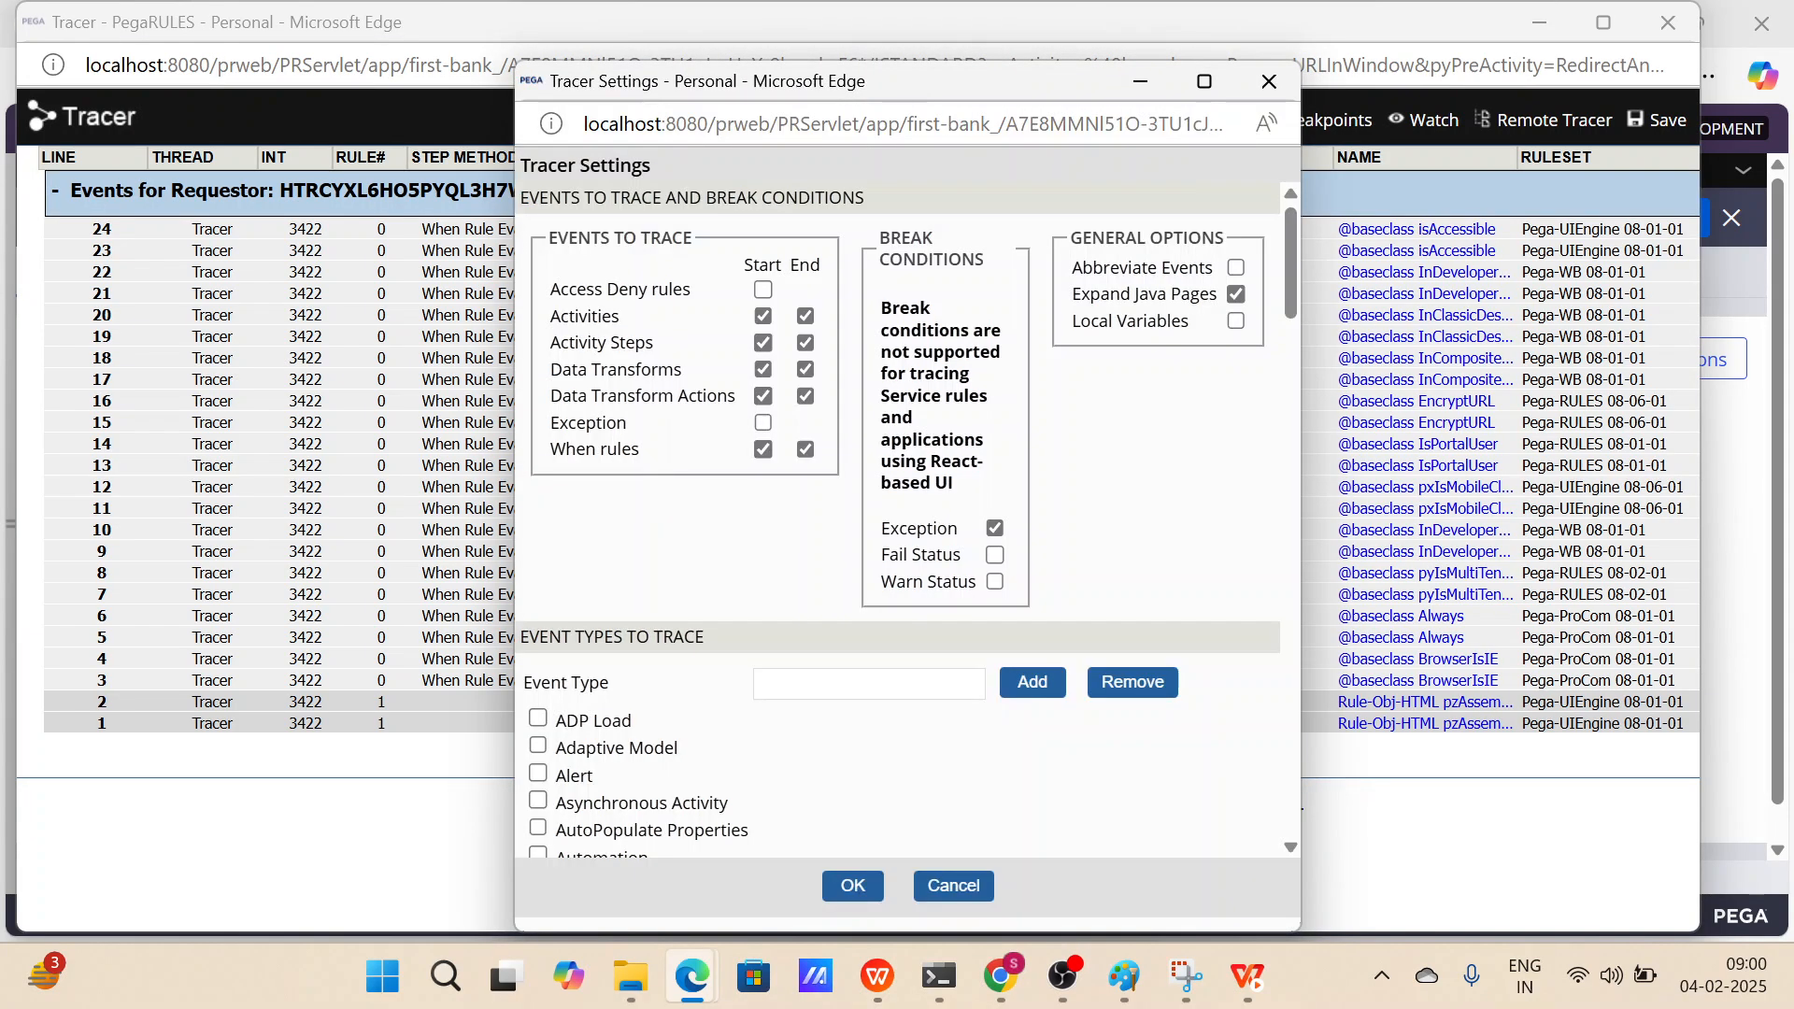
scroll(906, 514, "down", 5)
scroll(681, 585, "down", 2)
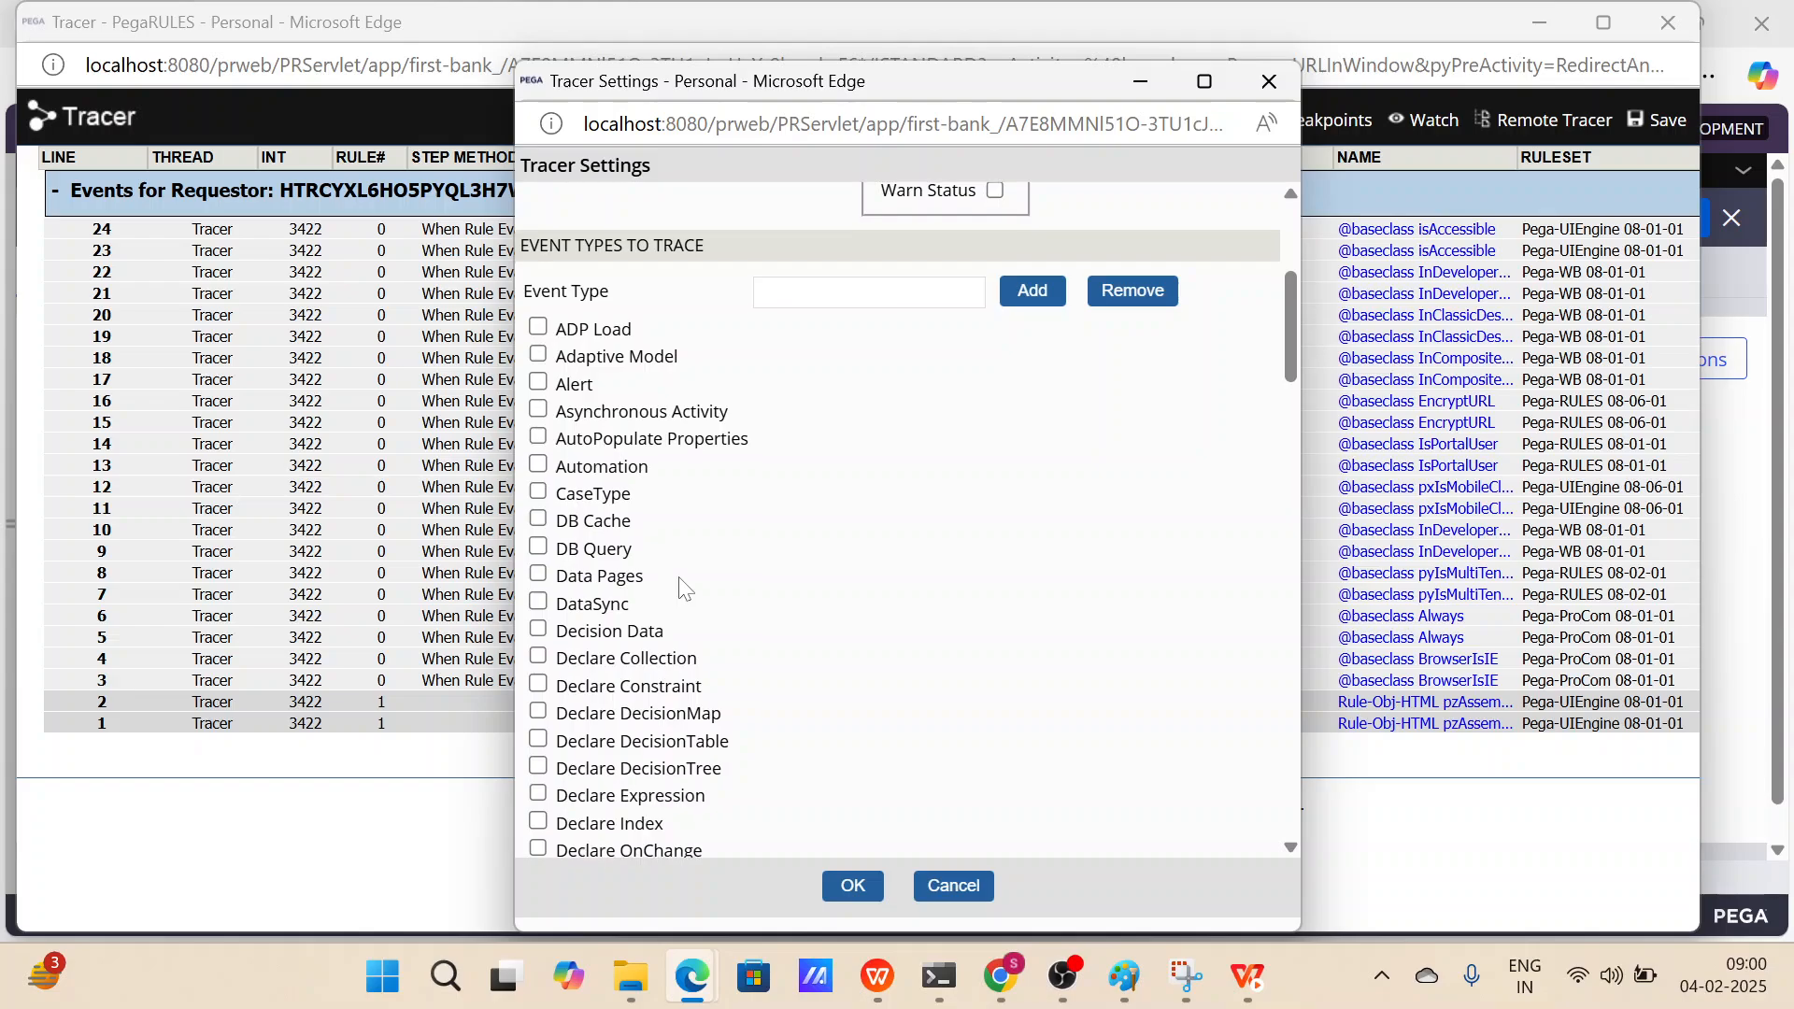
left_click(539, 519)
left_click(539, 547)
scroll(724, 507, "up", 1)
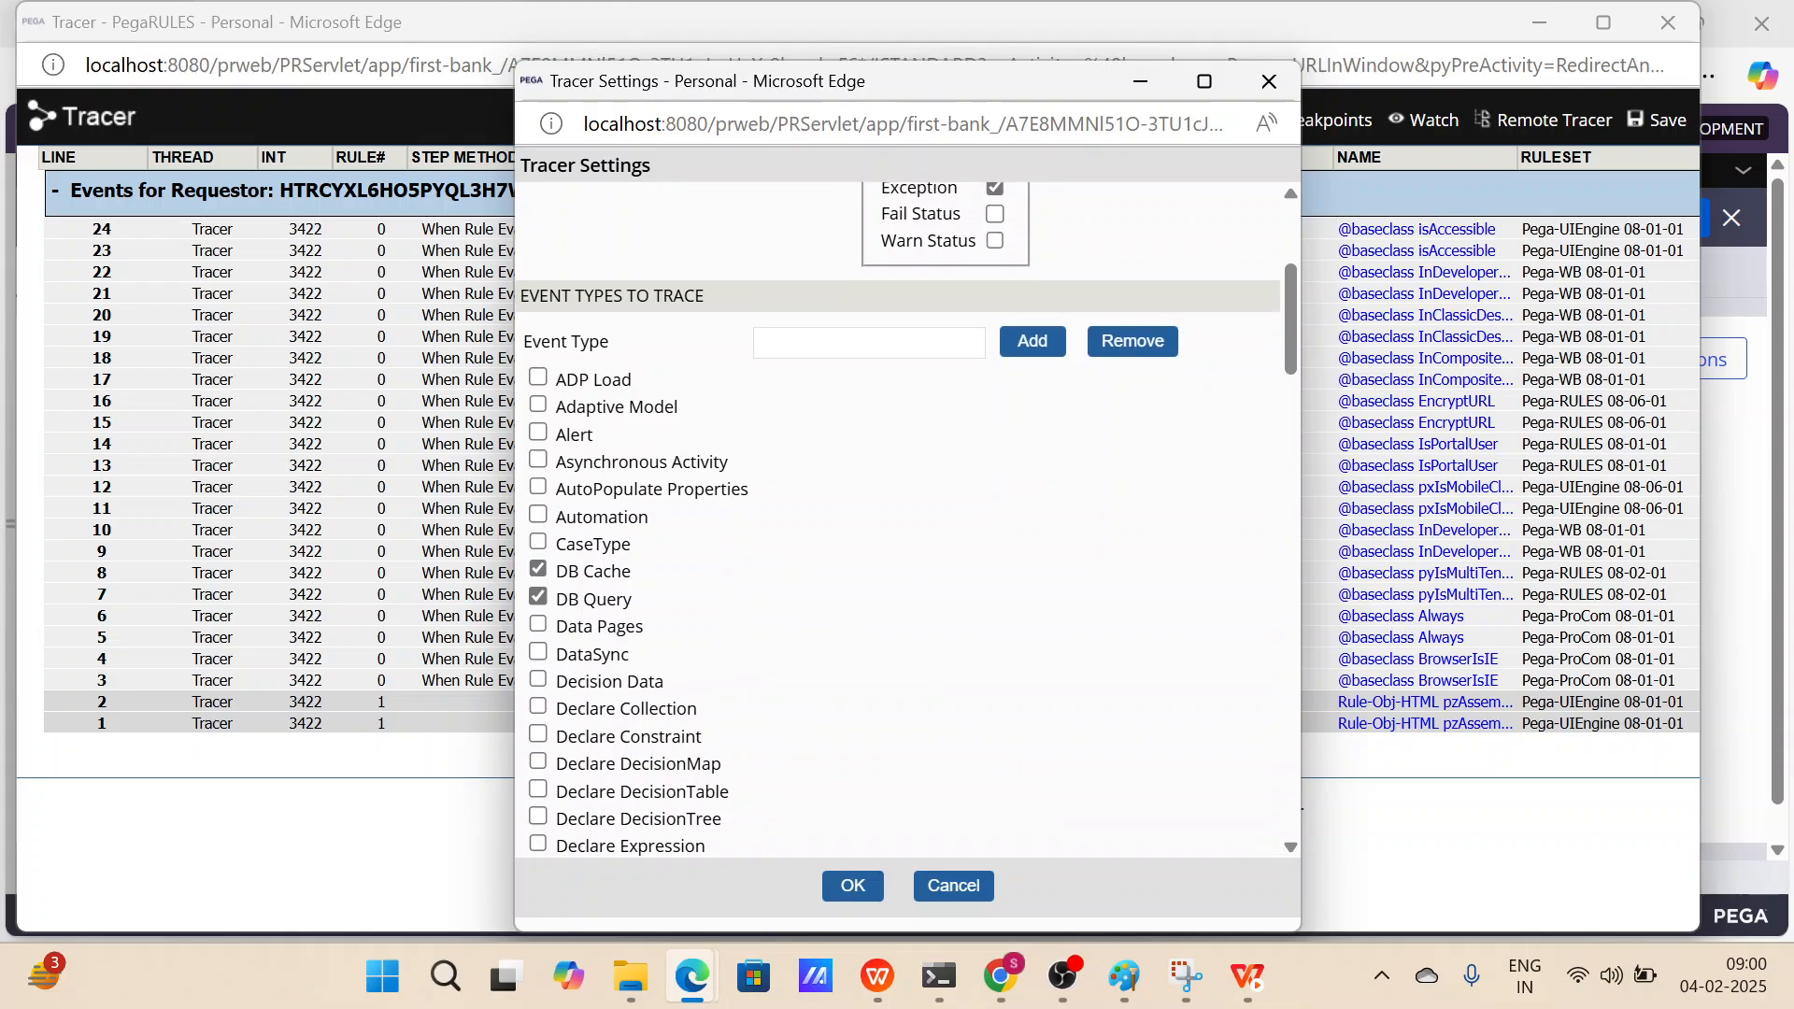
left_click_drag(651, 576, 549, 579)
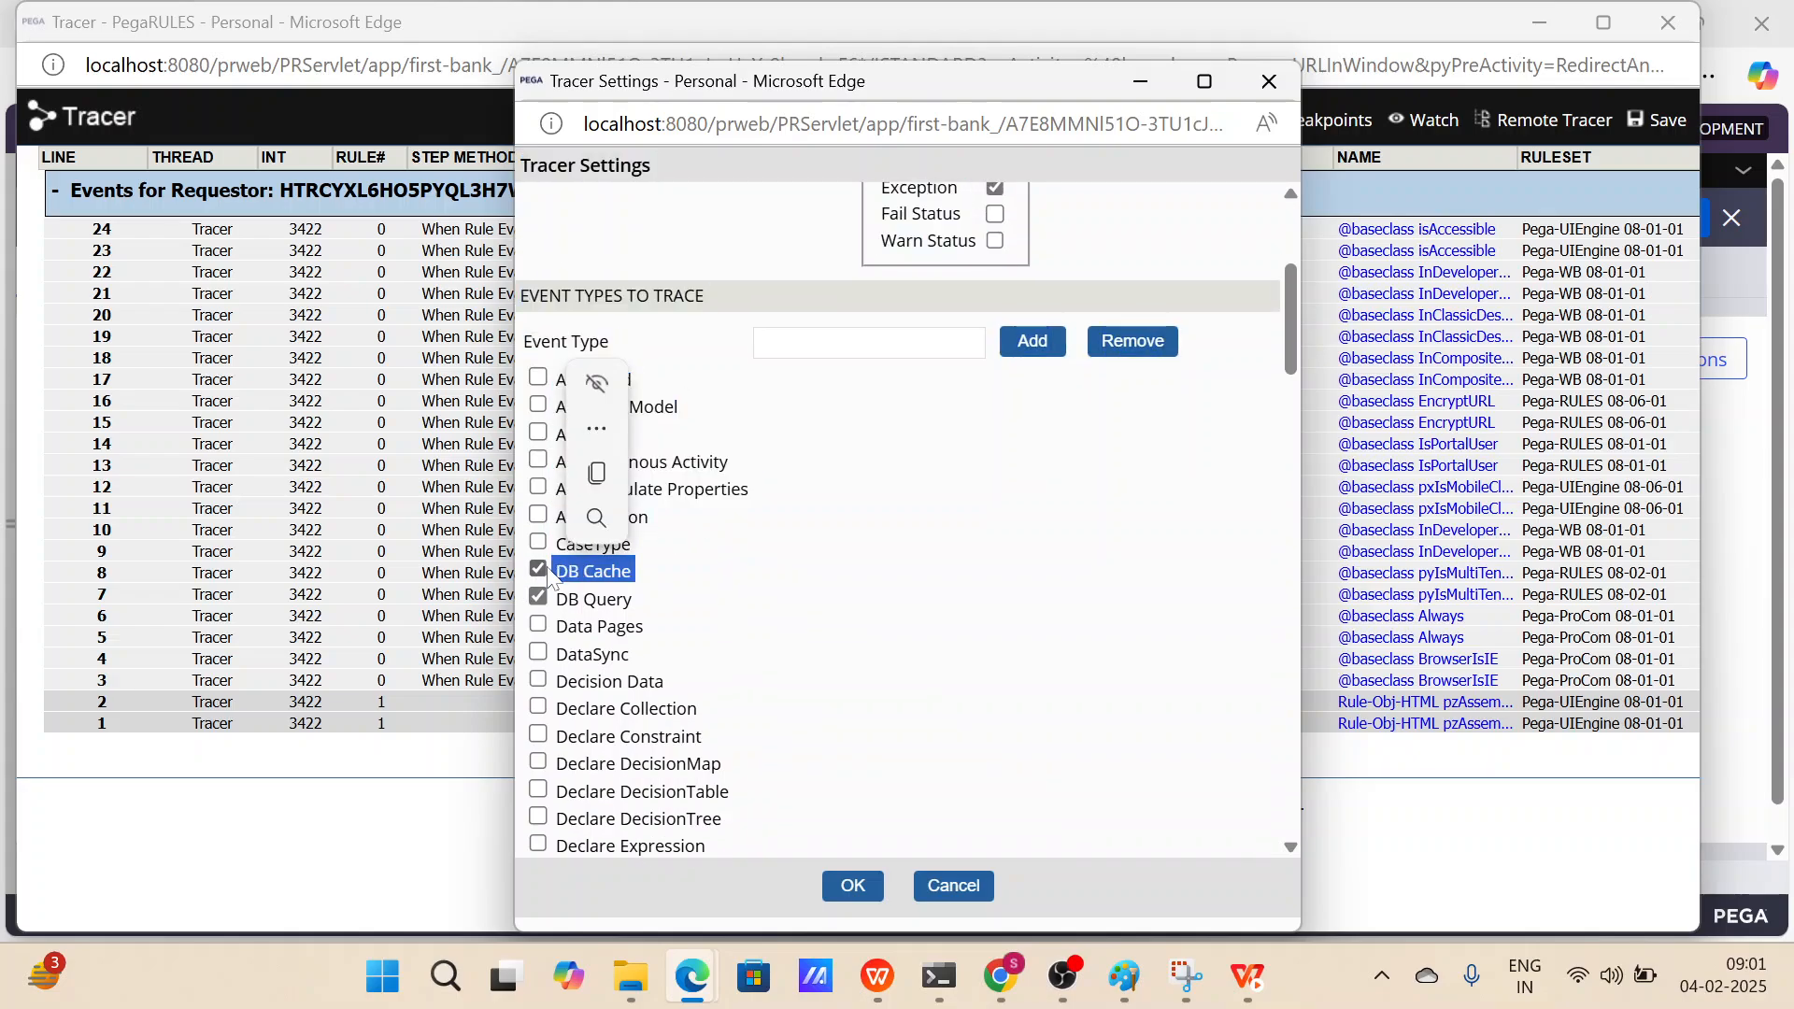
left_click(672, 612)
scroll(670, 598, "up", 7)
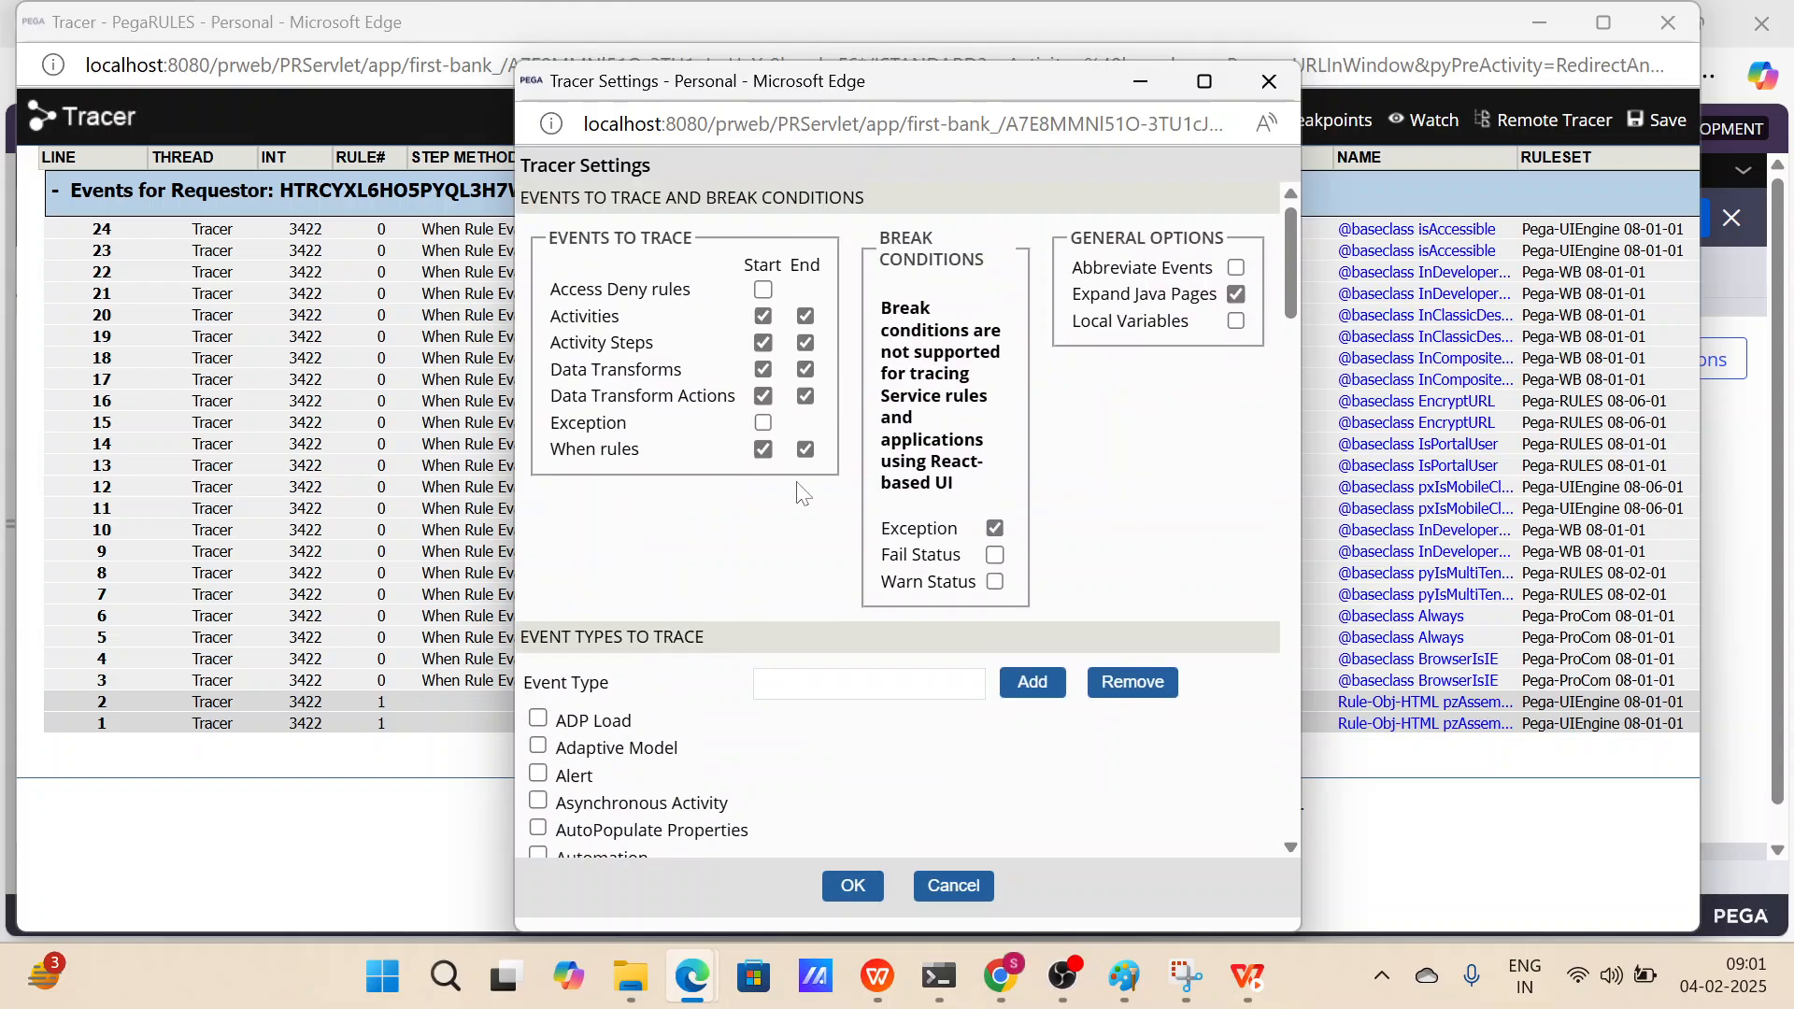
scroll(801, 489, "down", 15)
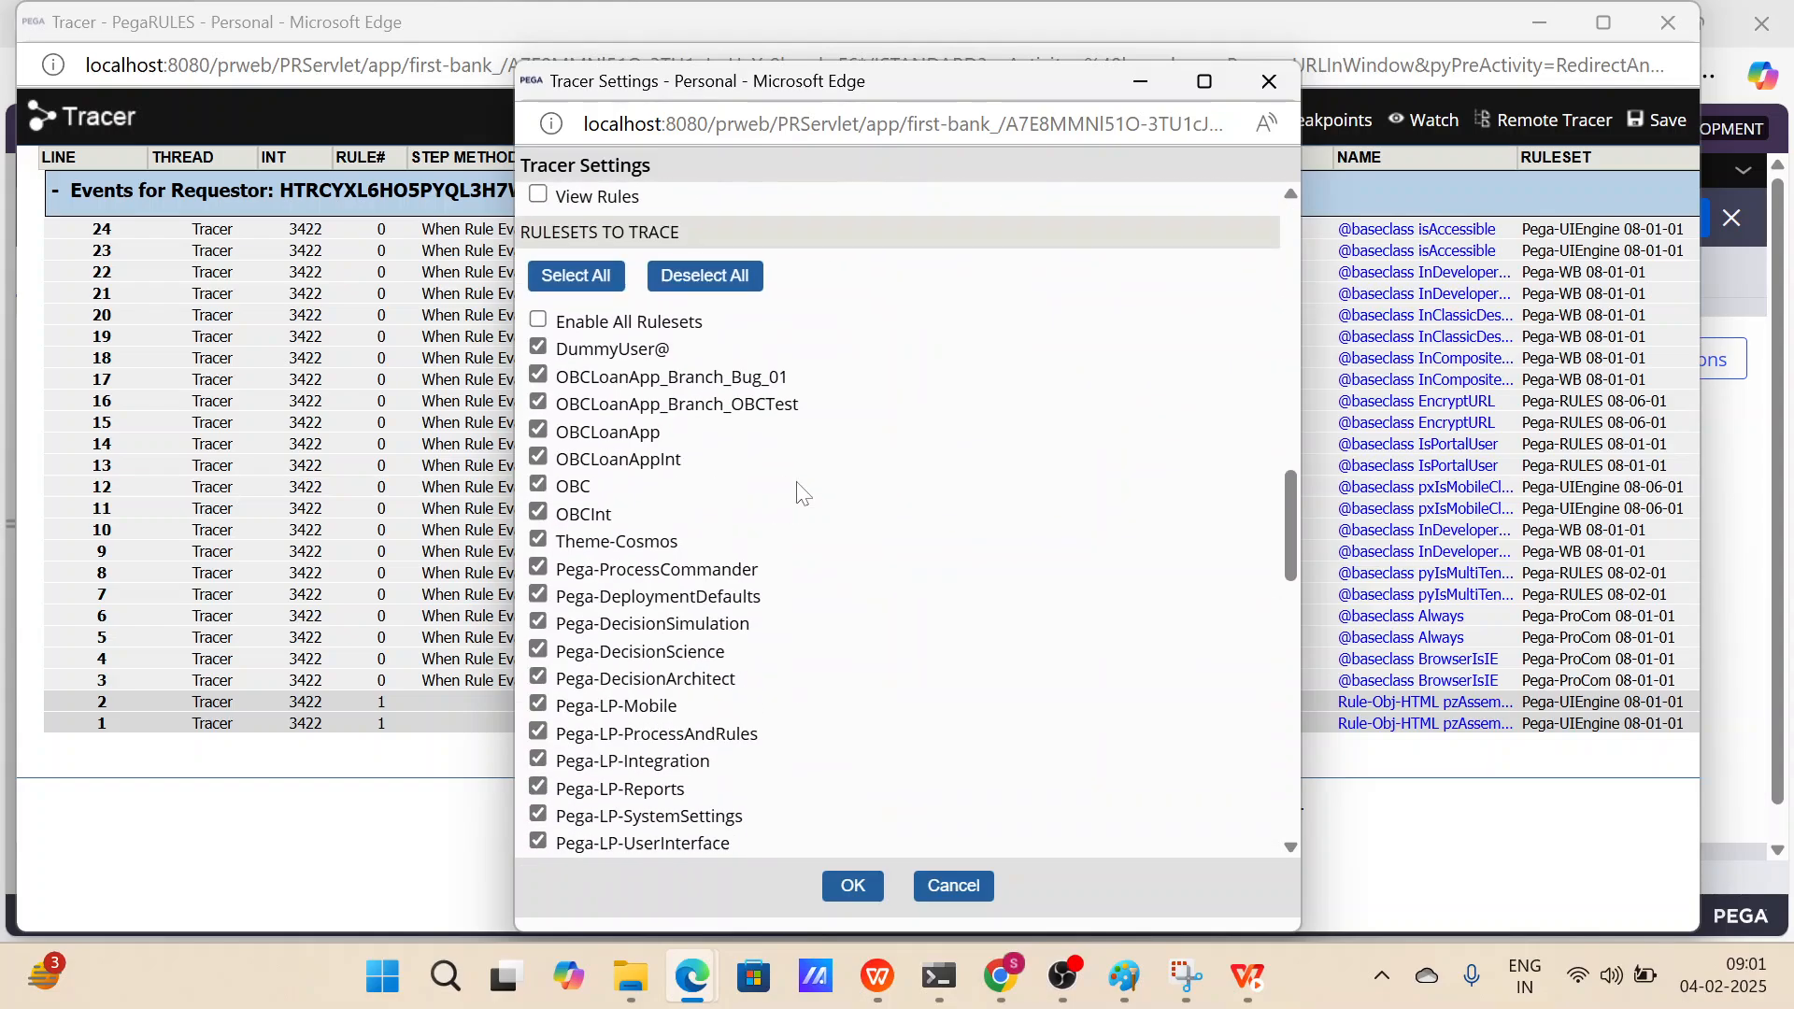
left_click(854, 892)
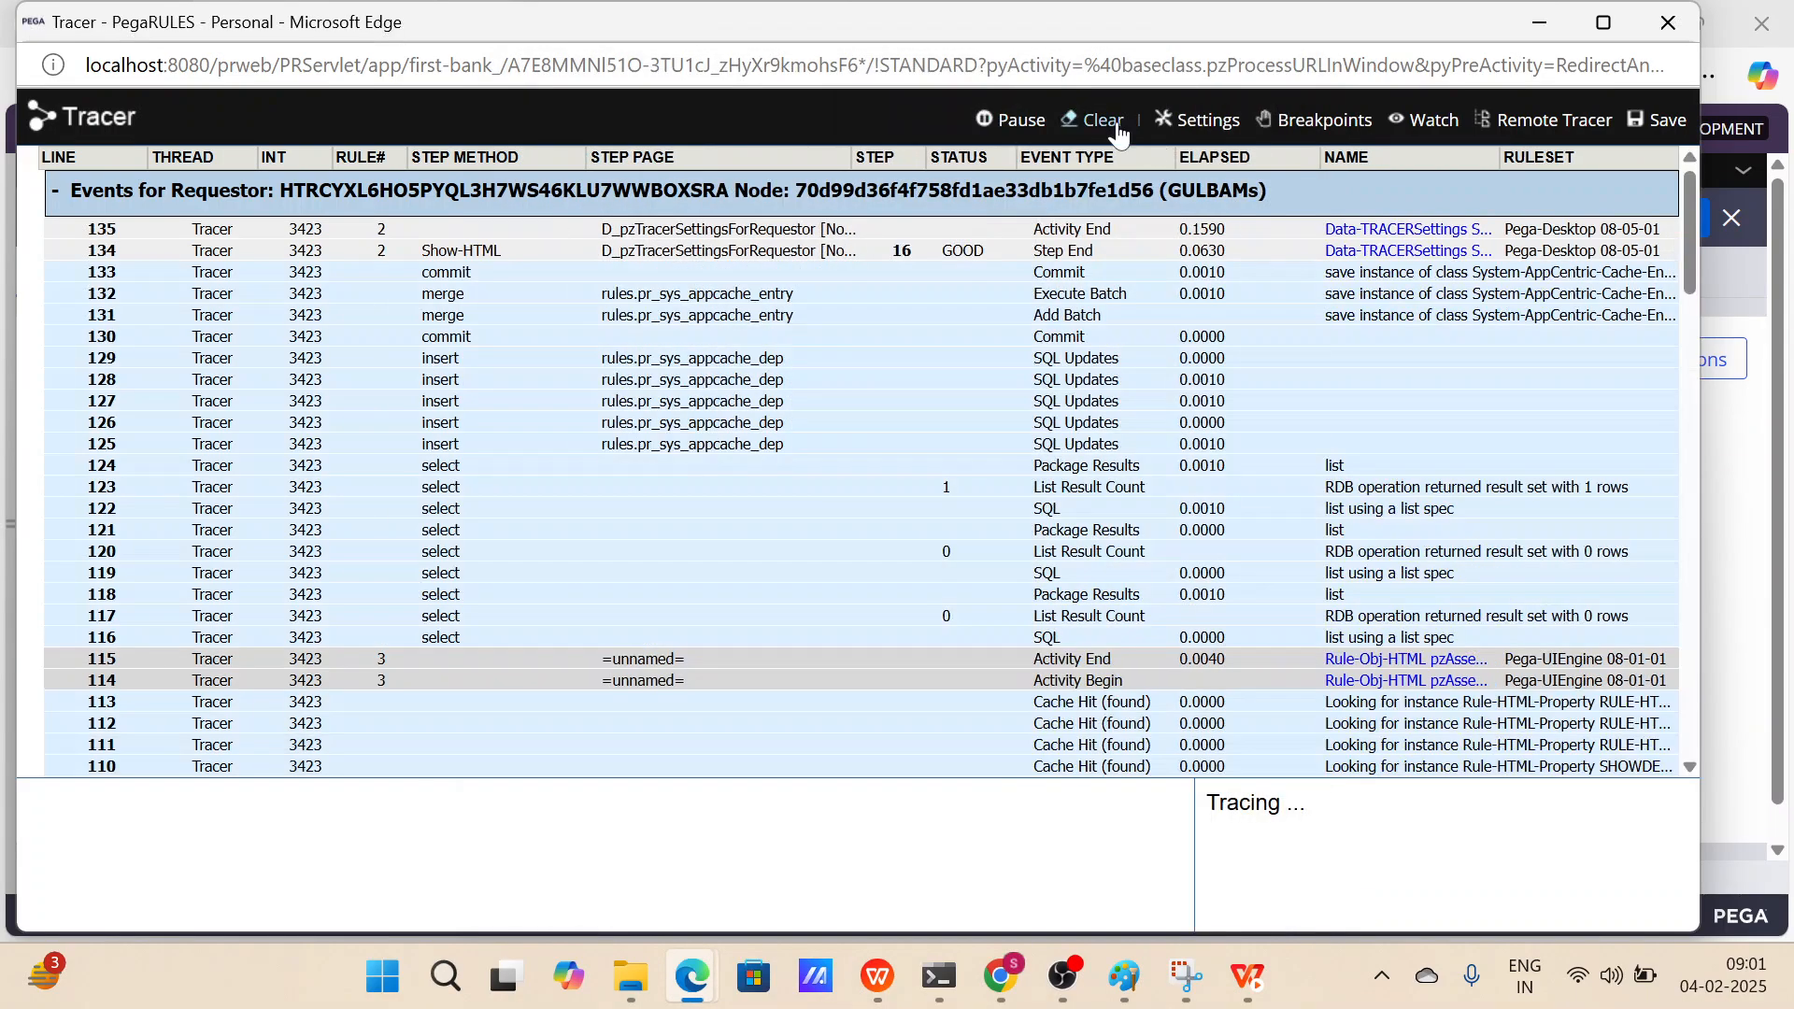
Clear the trace, then save and run the LoanApplication case type while the Tracer records.
left_click(1121, 134)
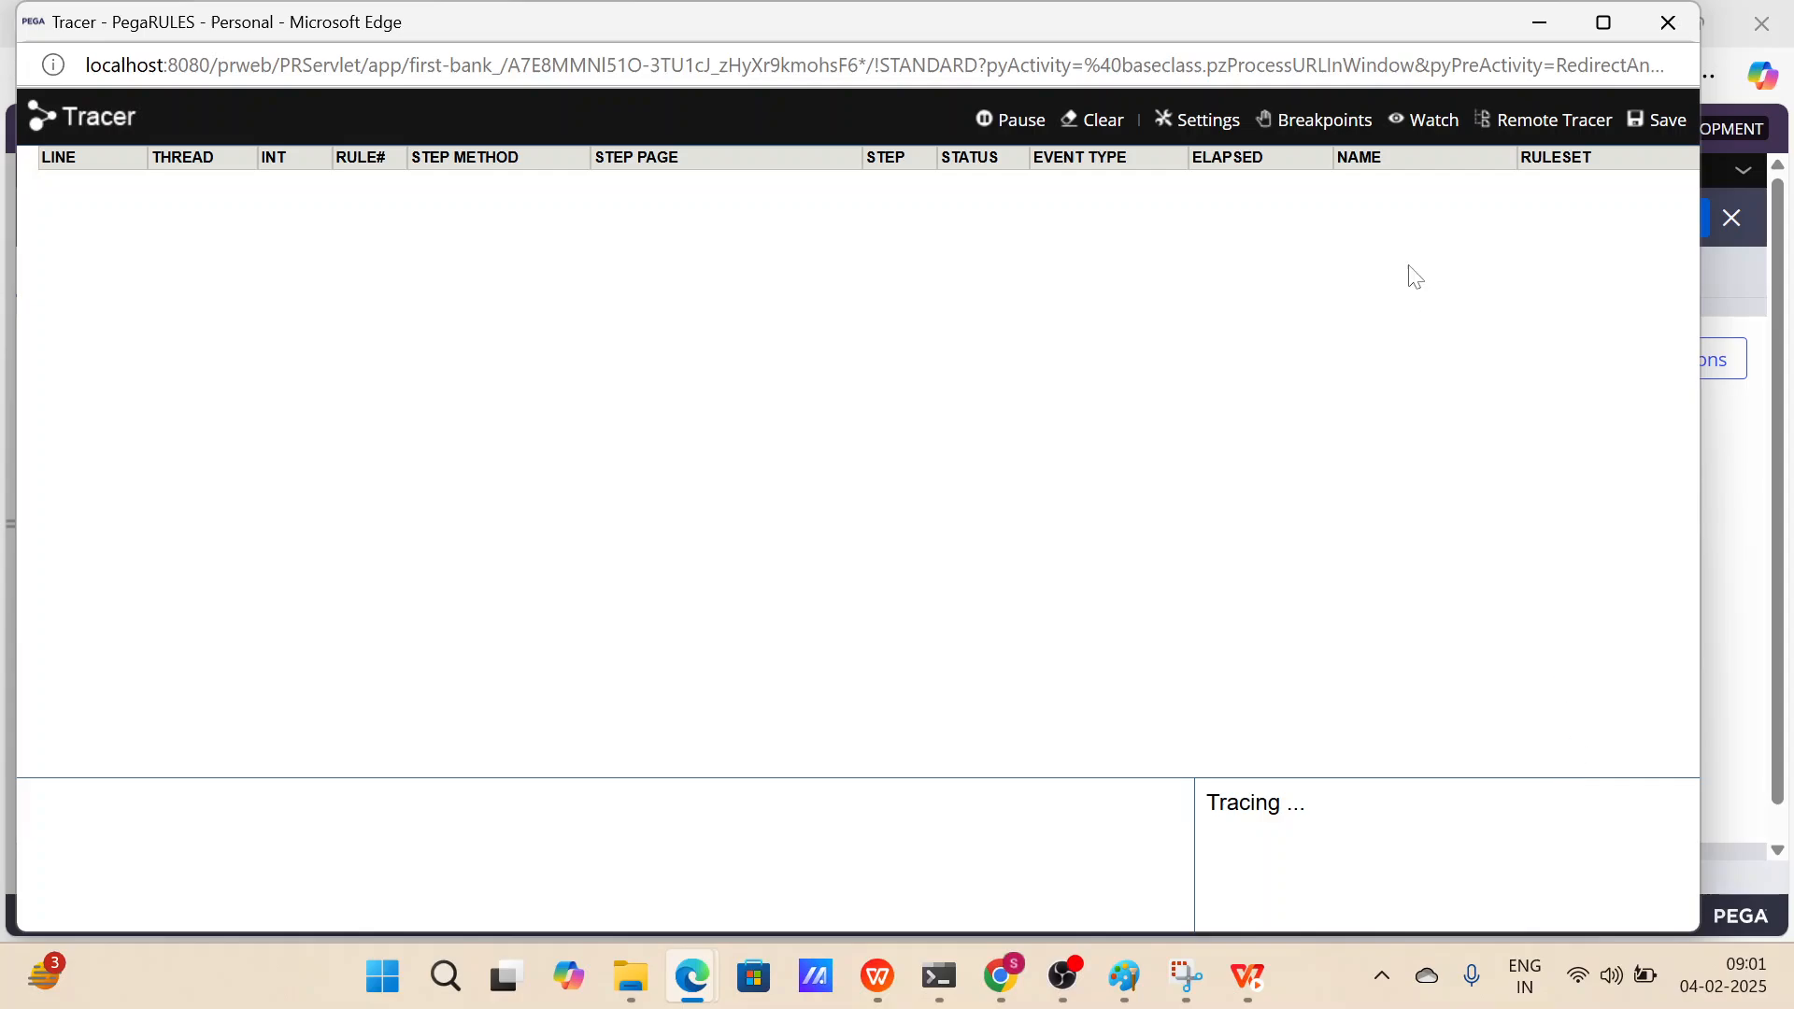
left_click(1542, 26)
left_click(1462, 218)
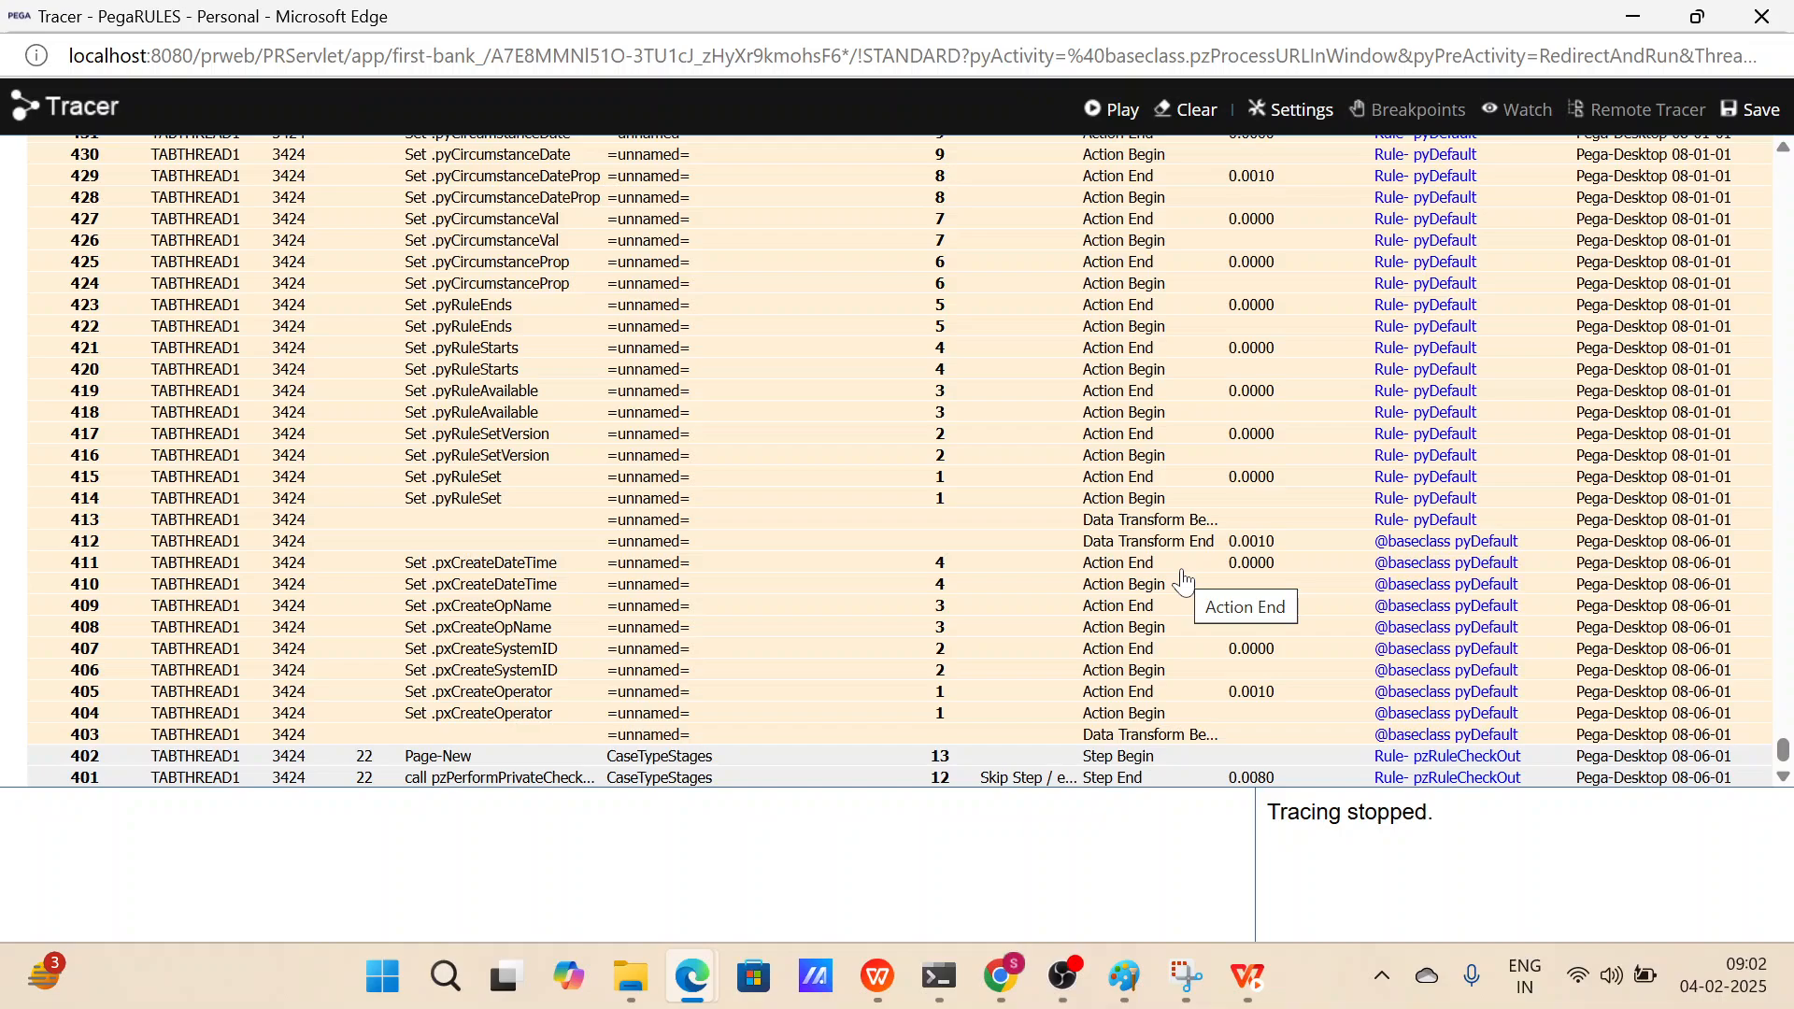
Scroll through the traced events recorded for the case type's save and run.
scroll(1430, 645, "up", 2)
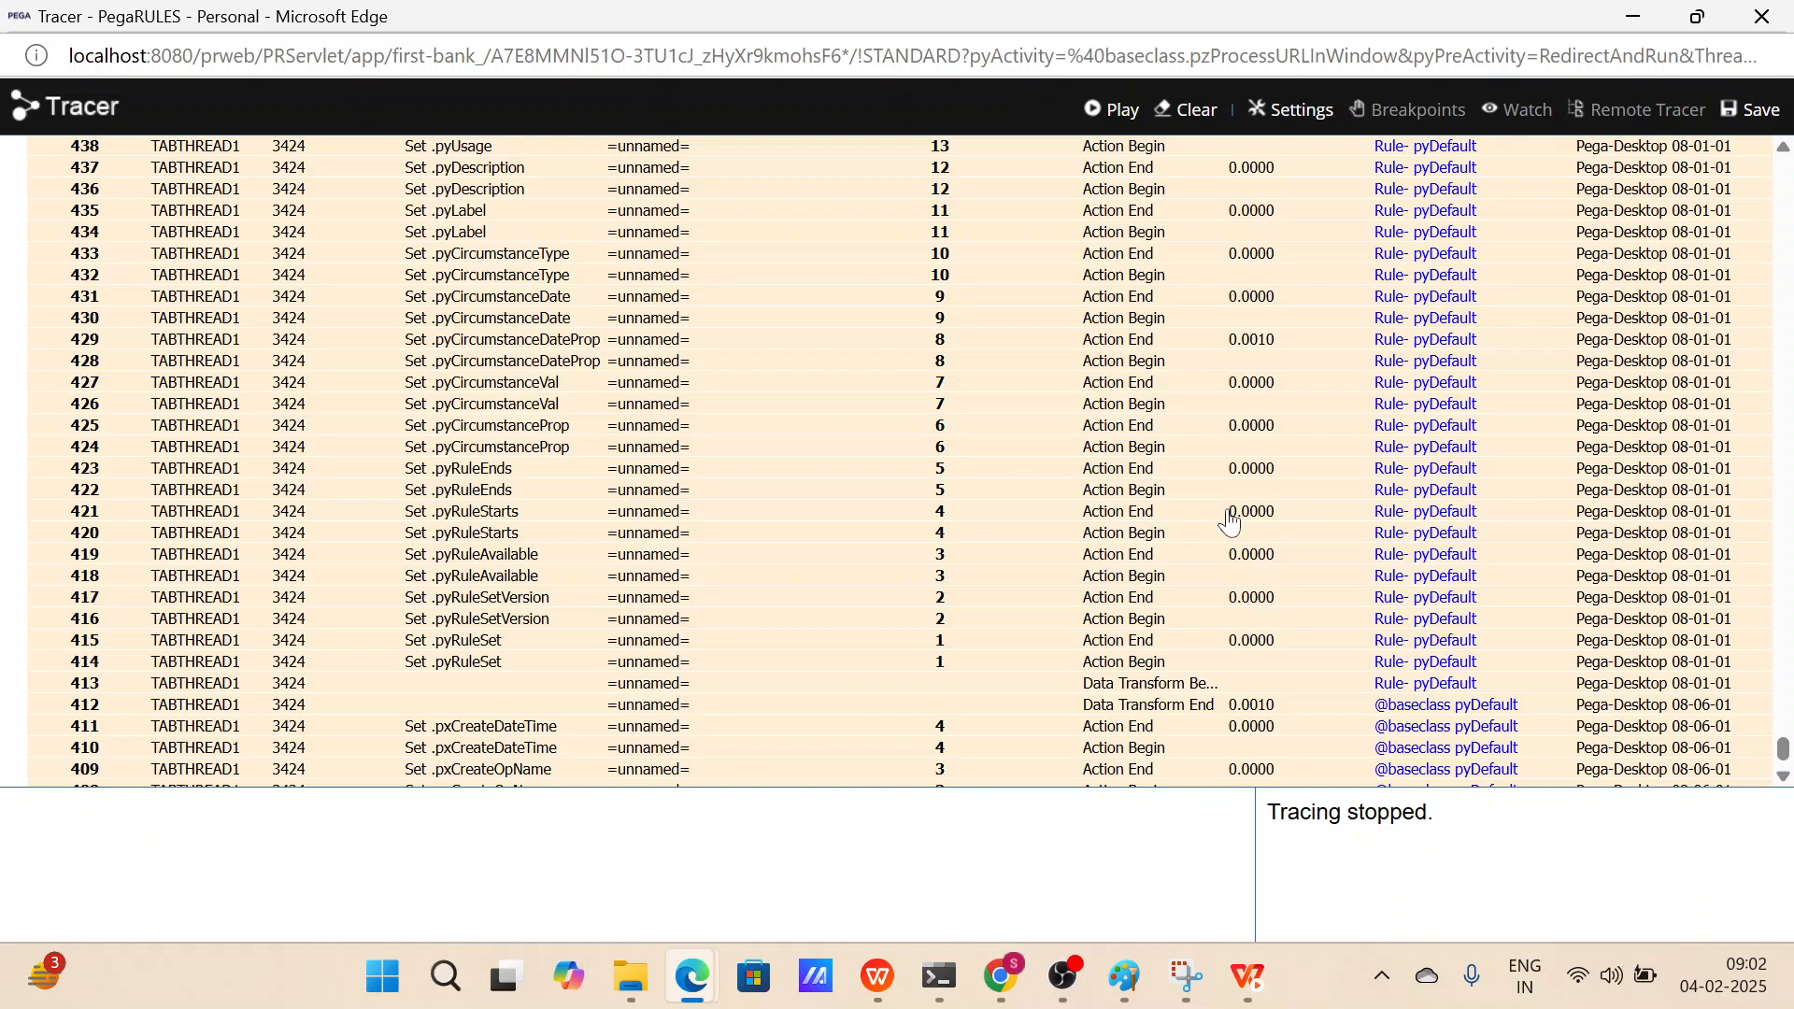
scroll(1360, 529, "down", 2)
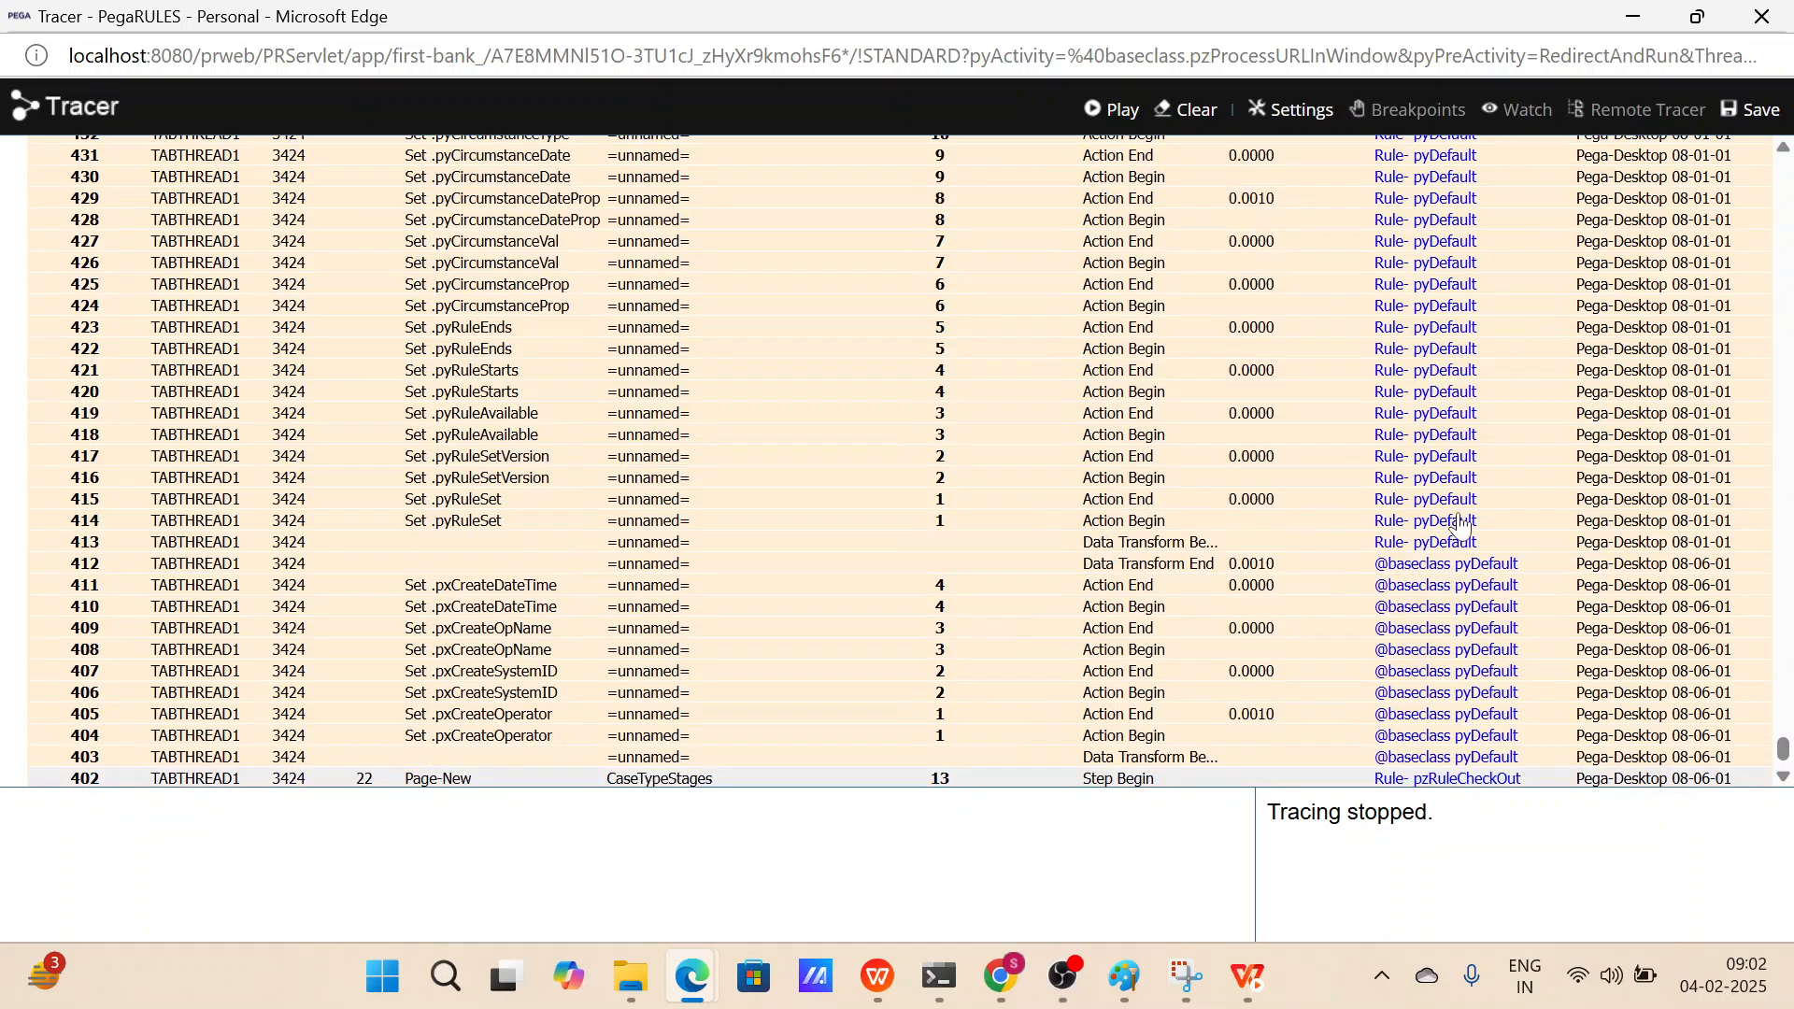
scroll(1460, 525, "up", 10)
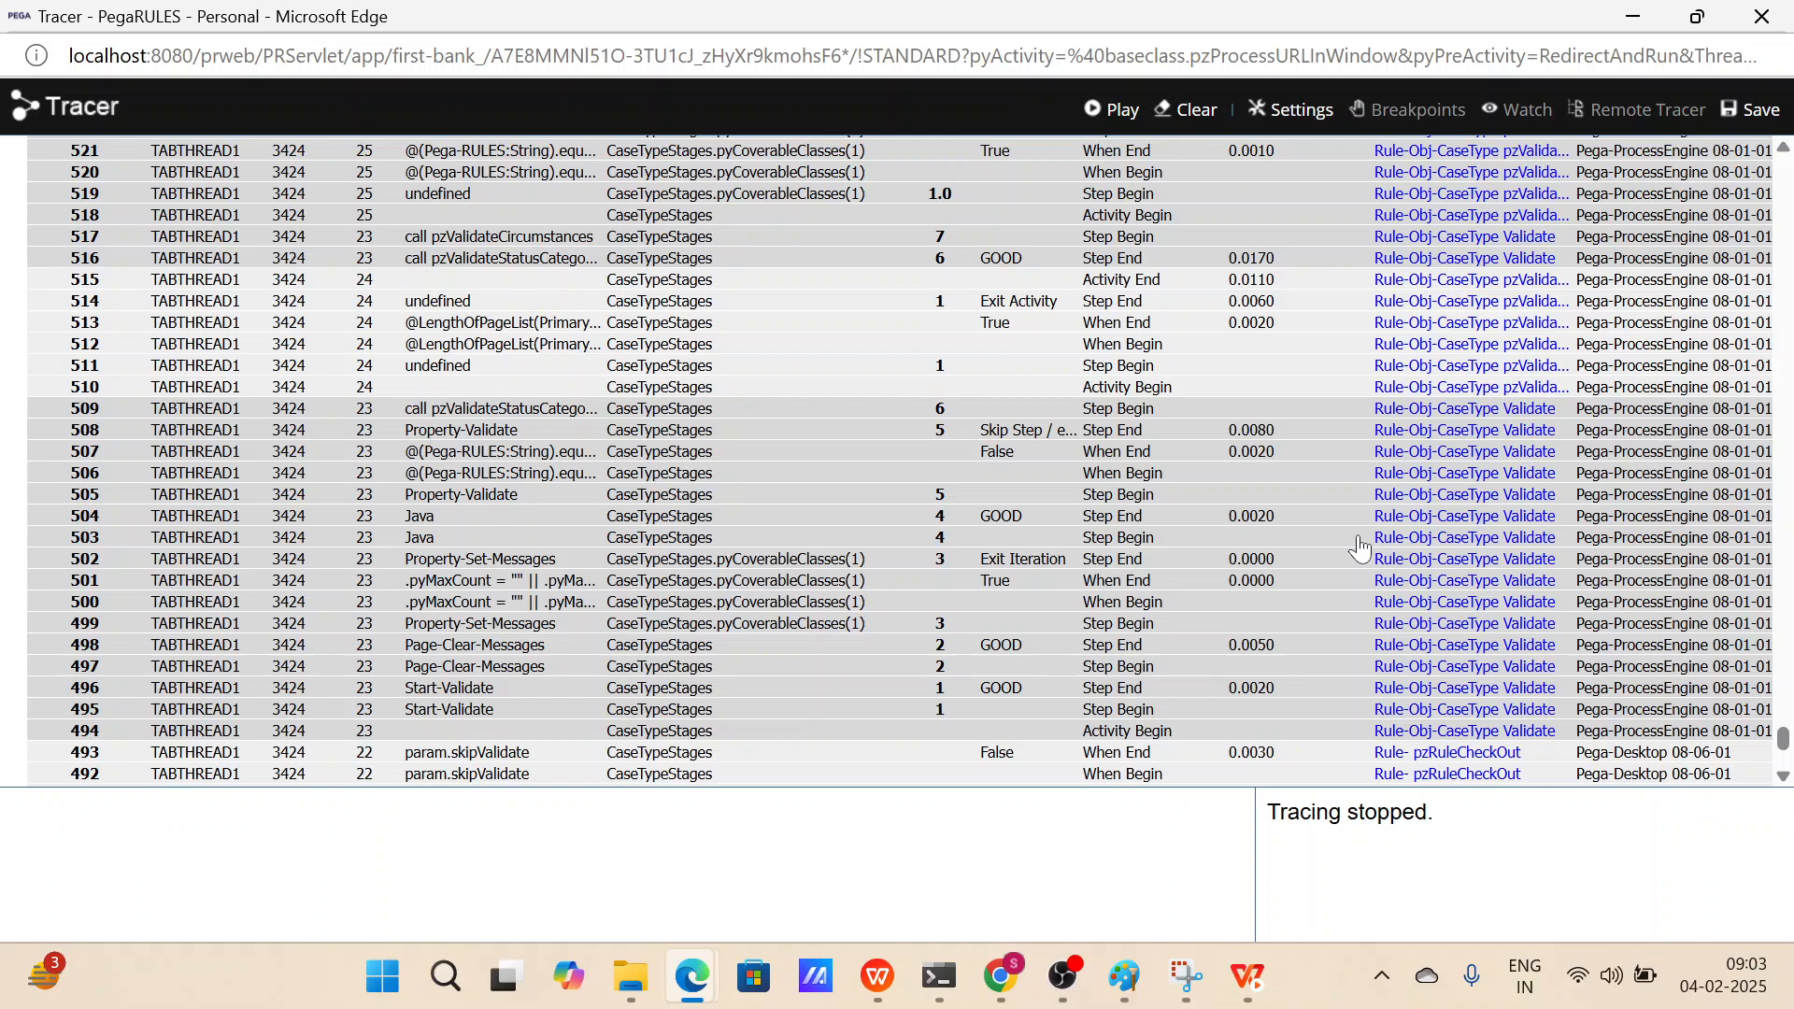
scroll(1345, 467, "up", 3)
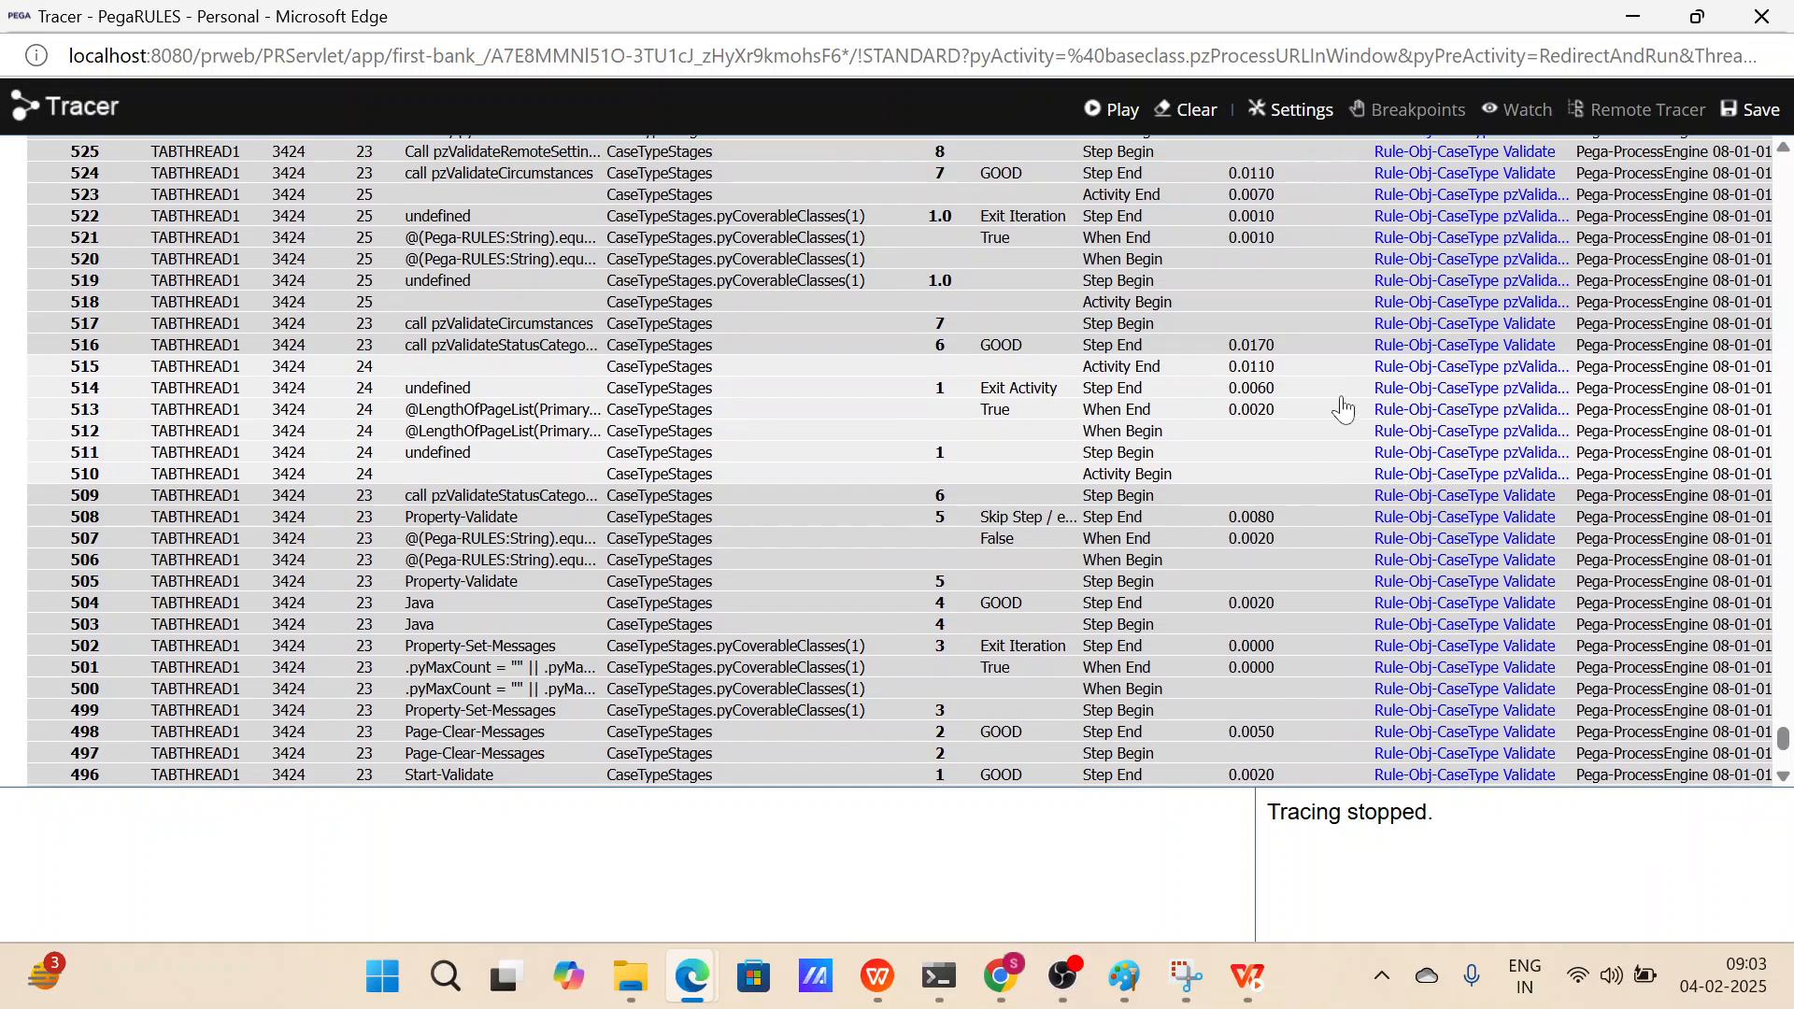
scroll(1343, 408, "up", 19)
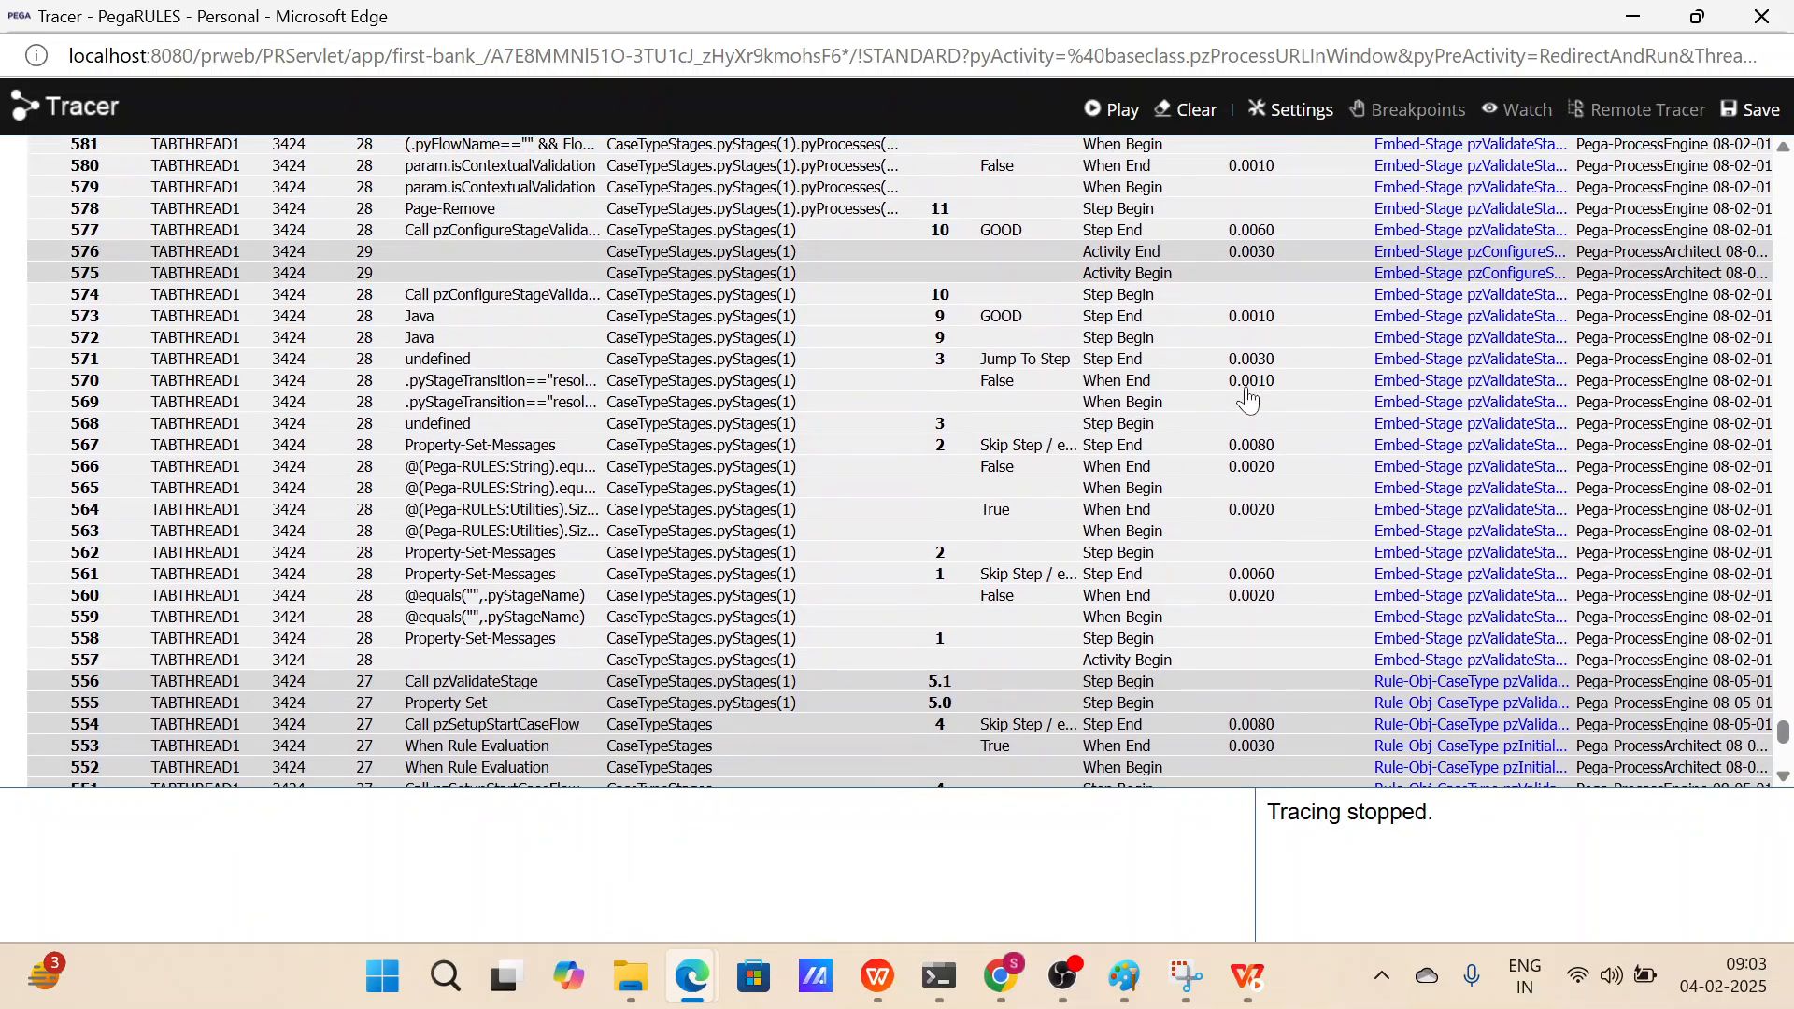
scroll(1248, 400, "up", 13)
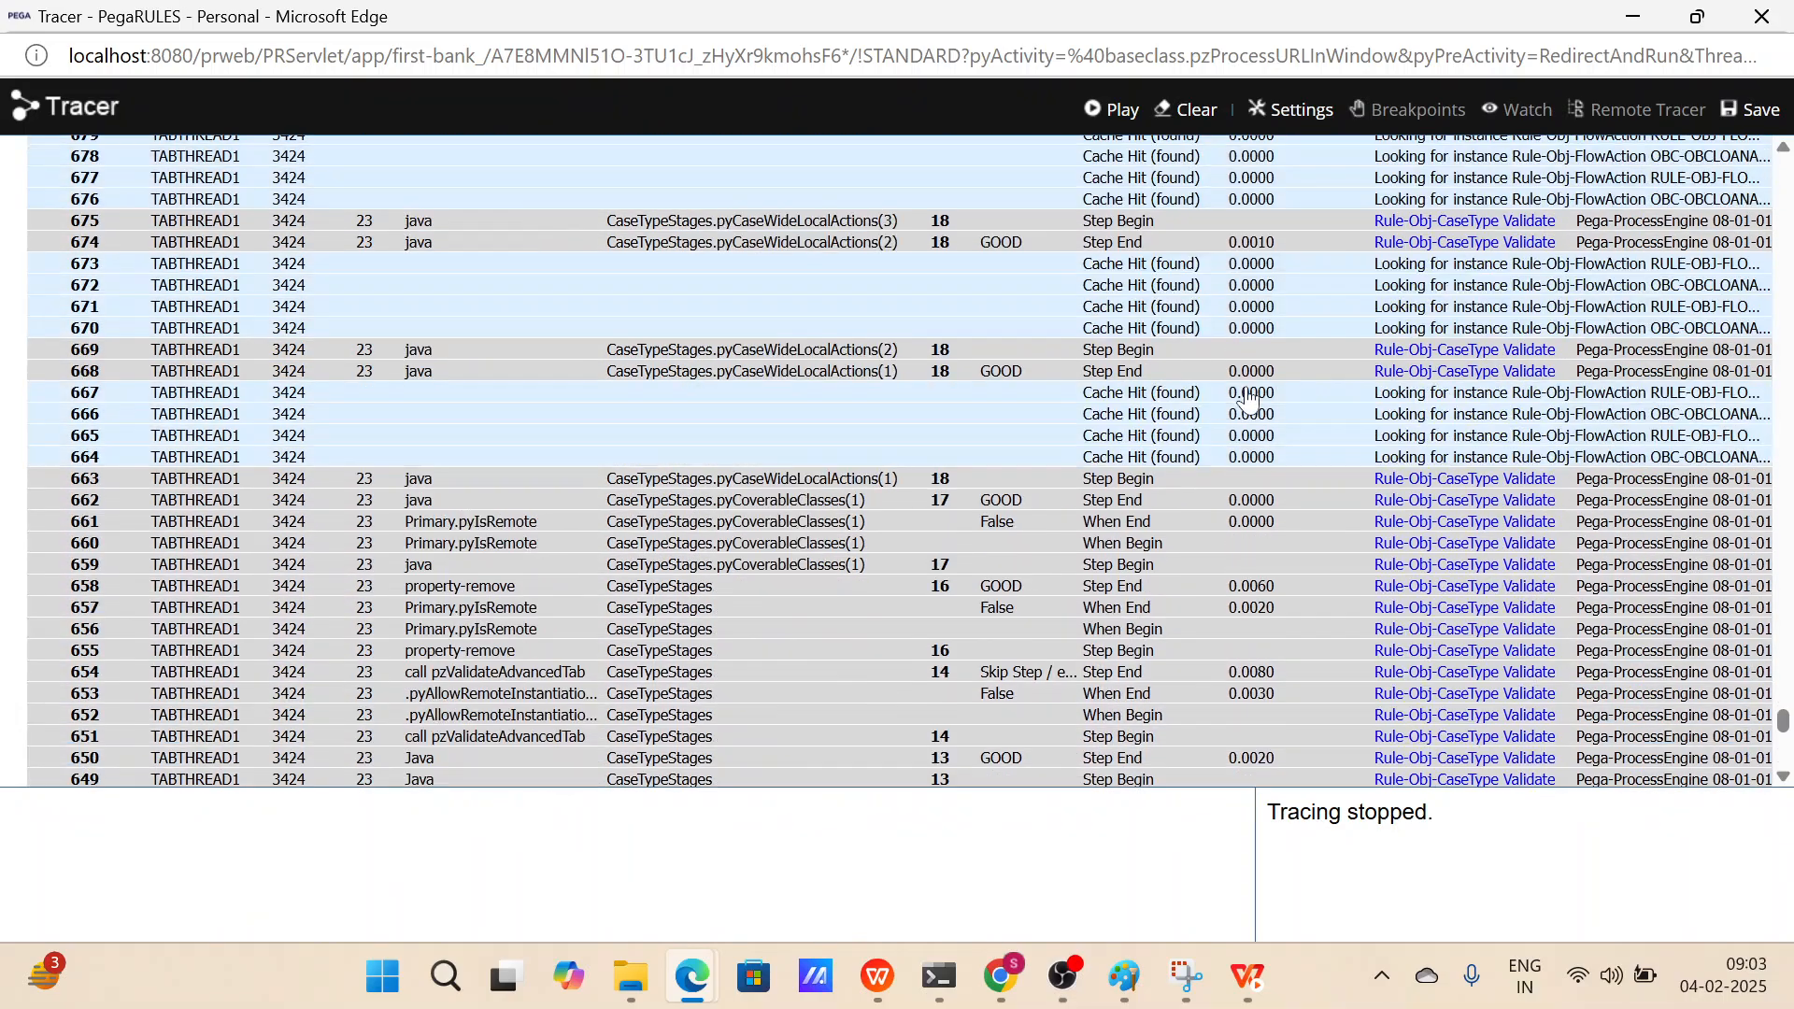
scroll(1249, 398, "up", 5)
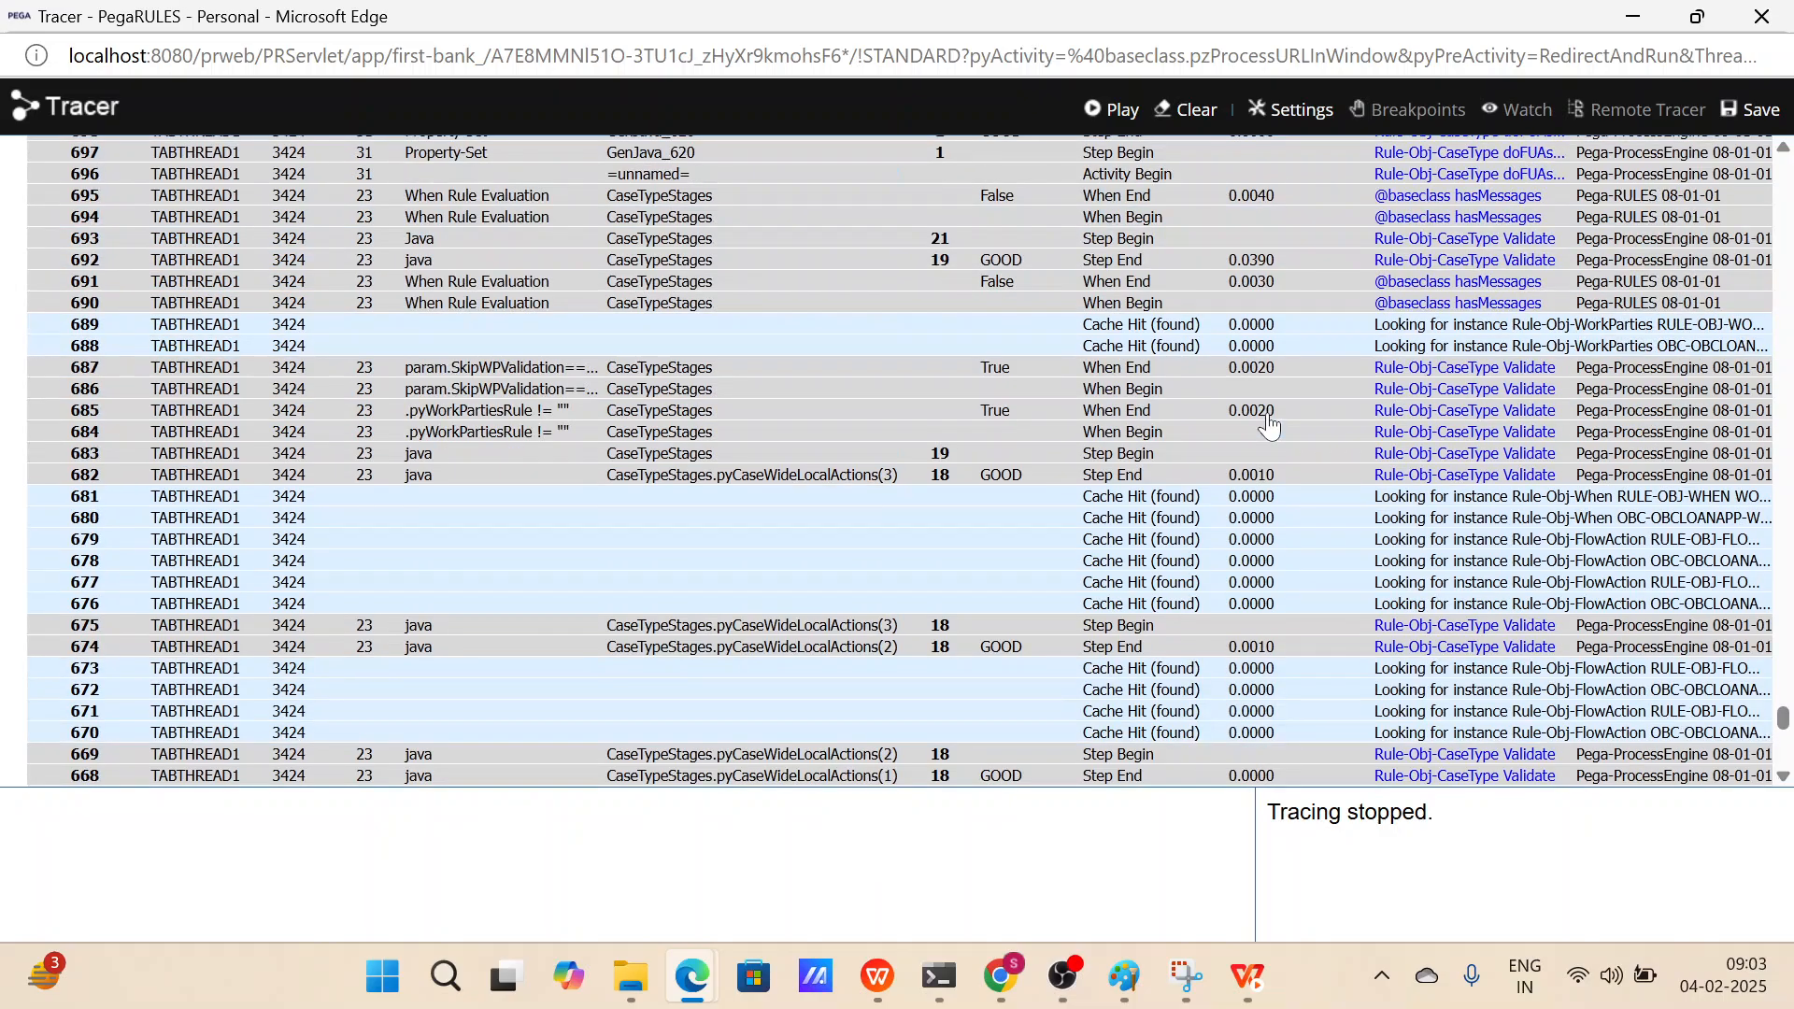
scroll(1269, 425, "up", 16)
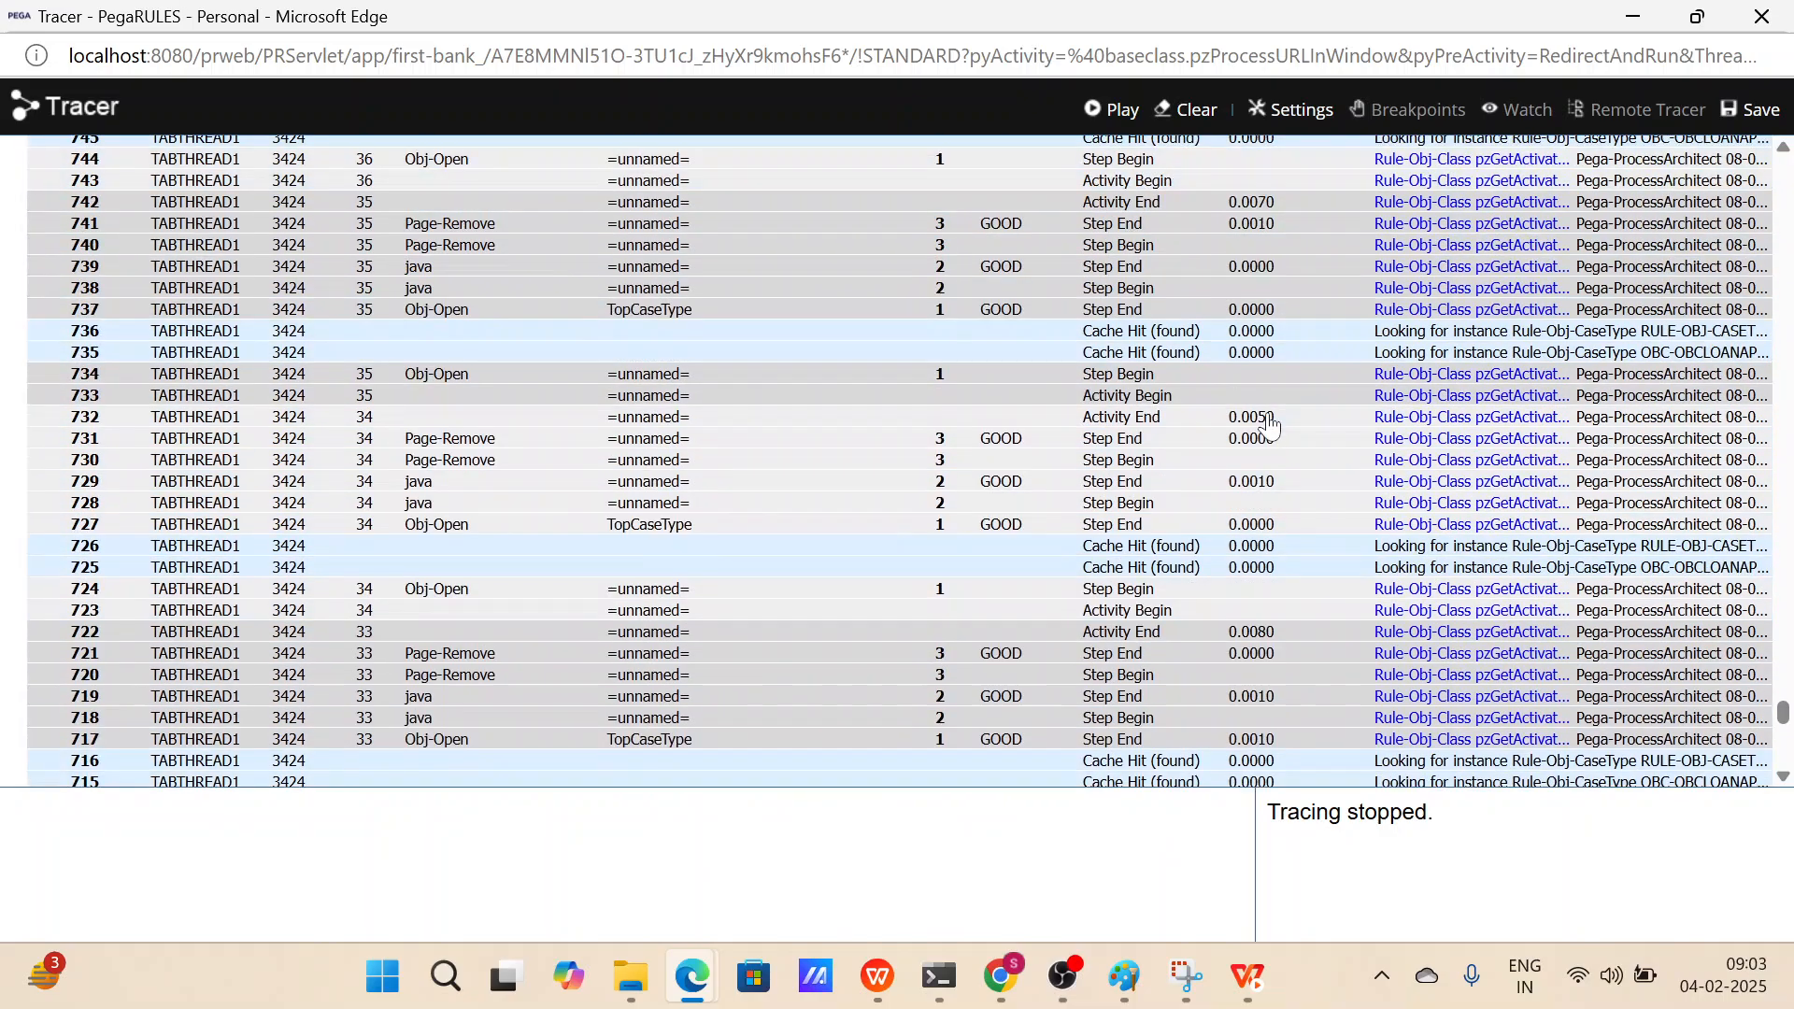
scroll(1269, 425, "up", 5)
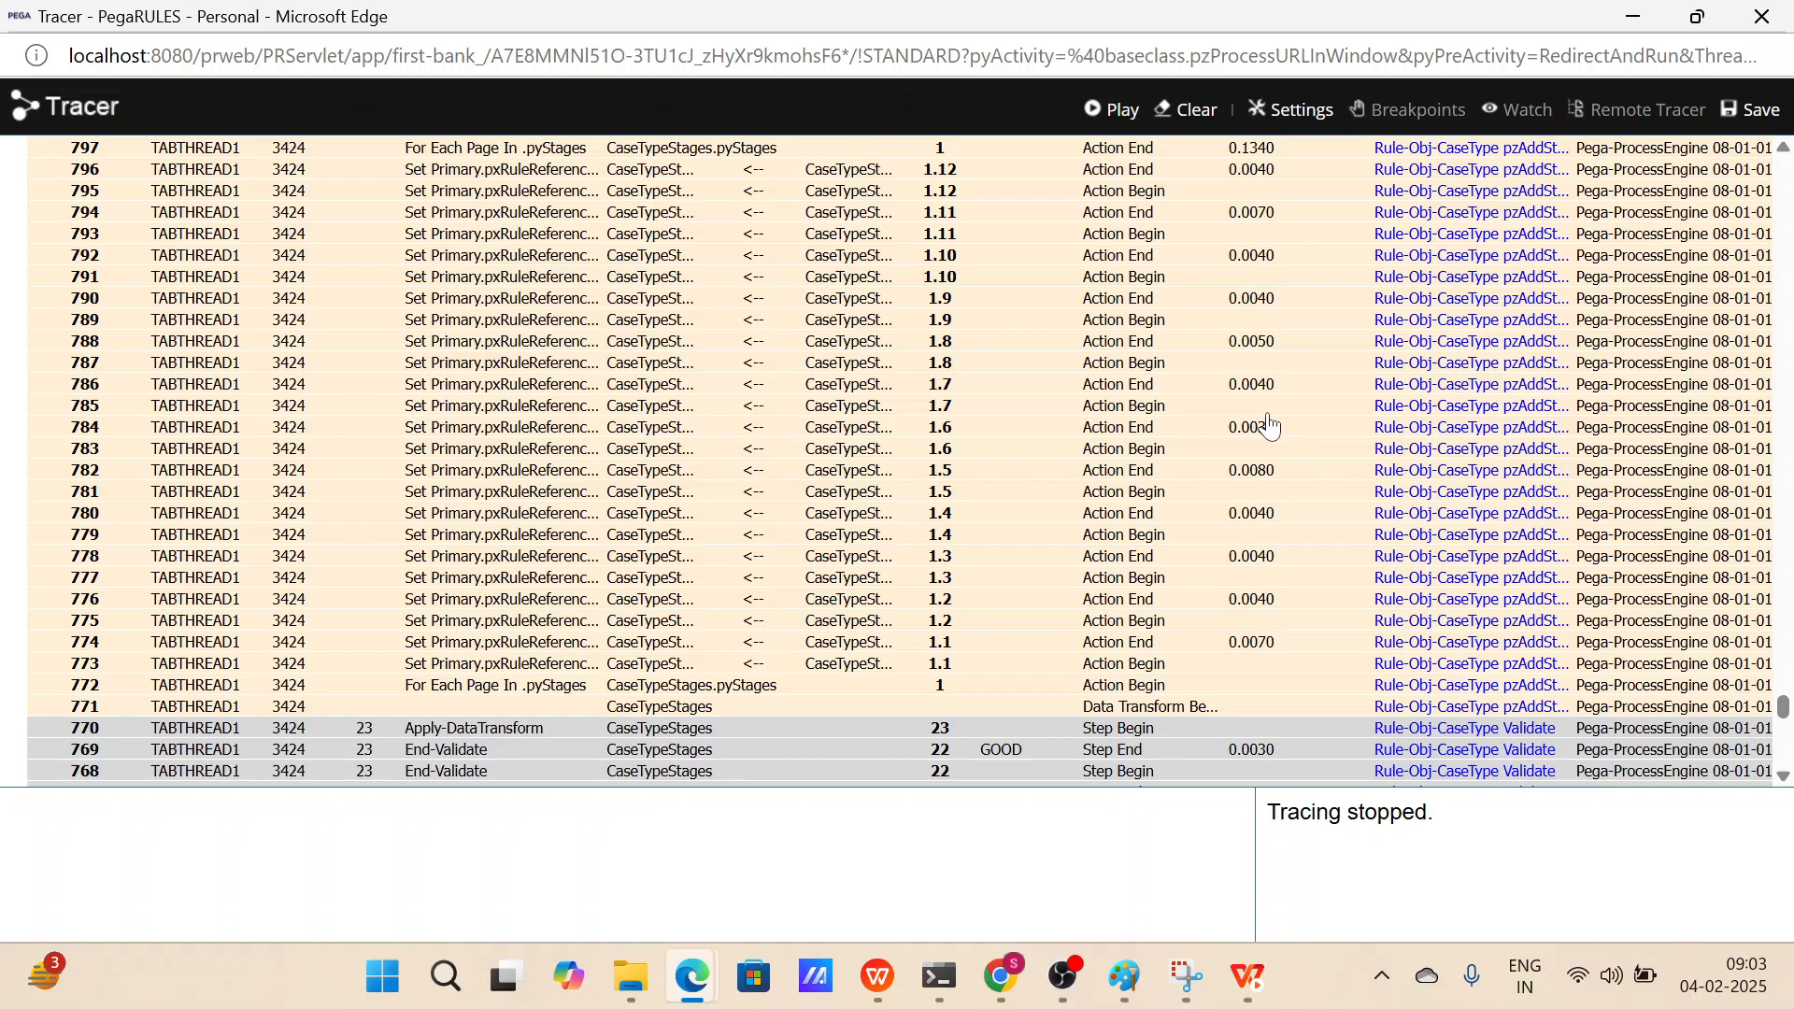
scroll(668, 622, "down", 1)
scroll(584, 642, "up", 5)
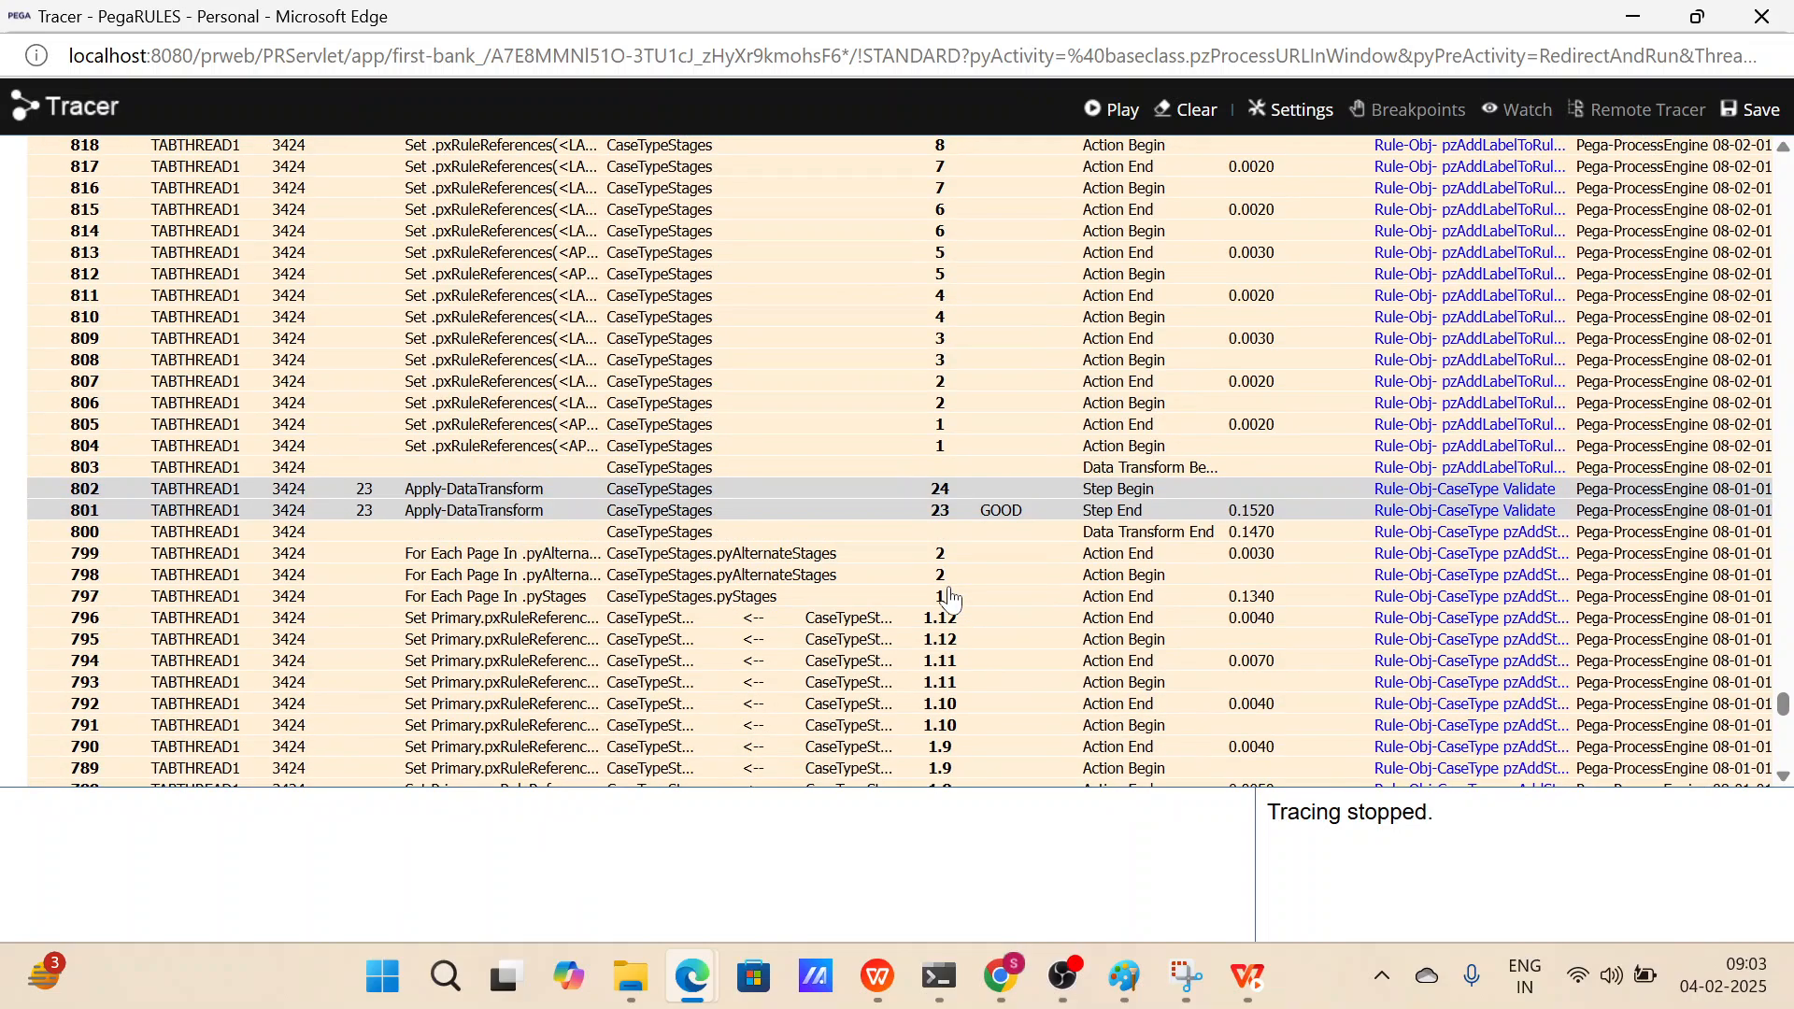
scroll(841, 584, "up", 8)
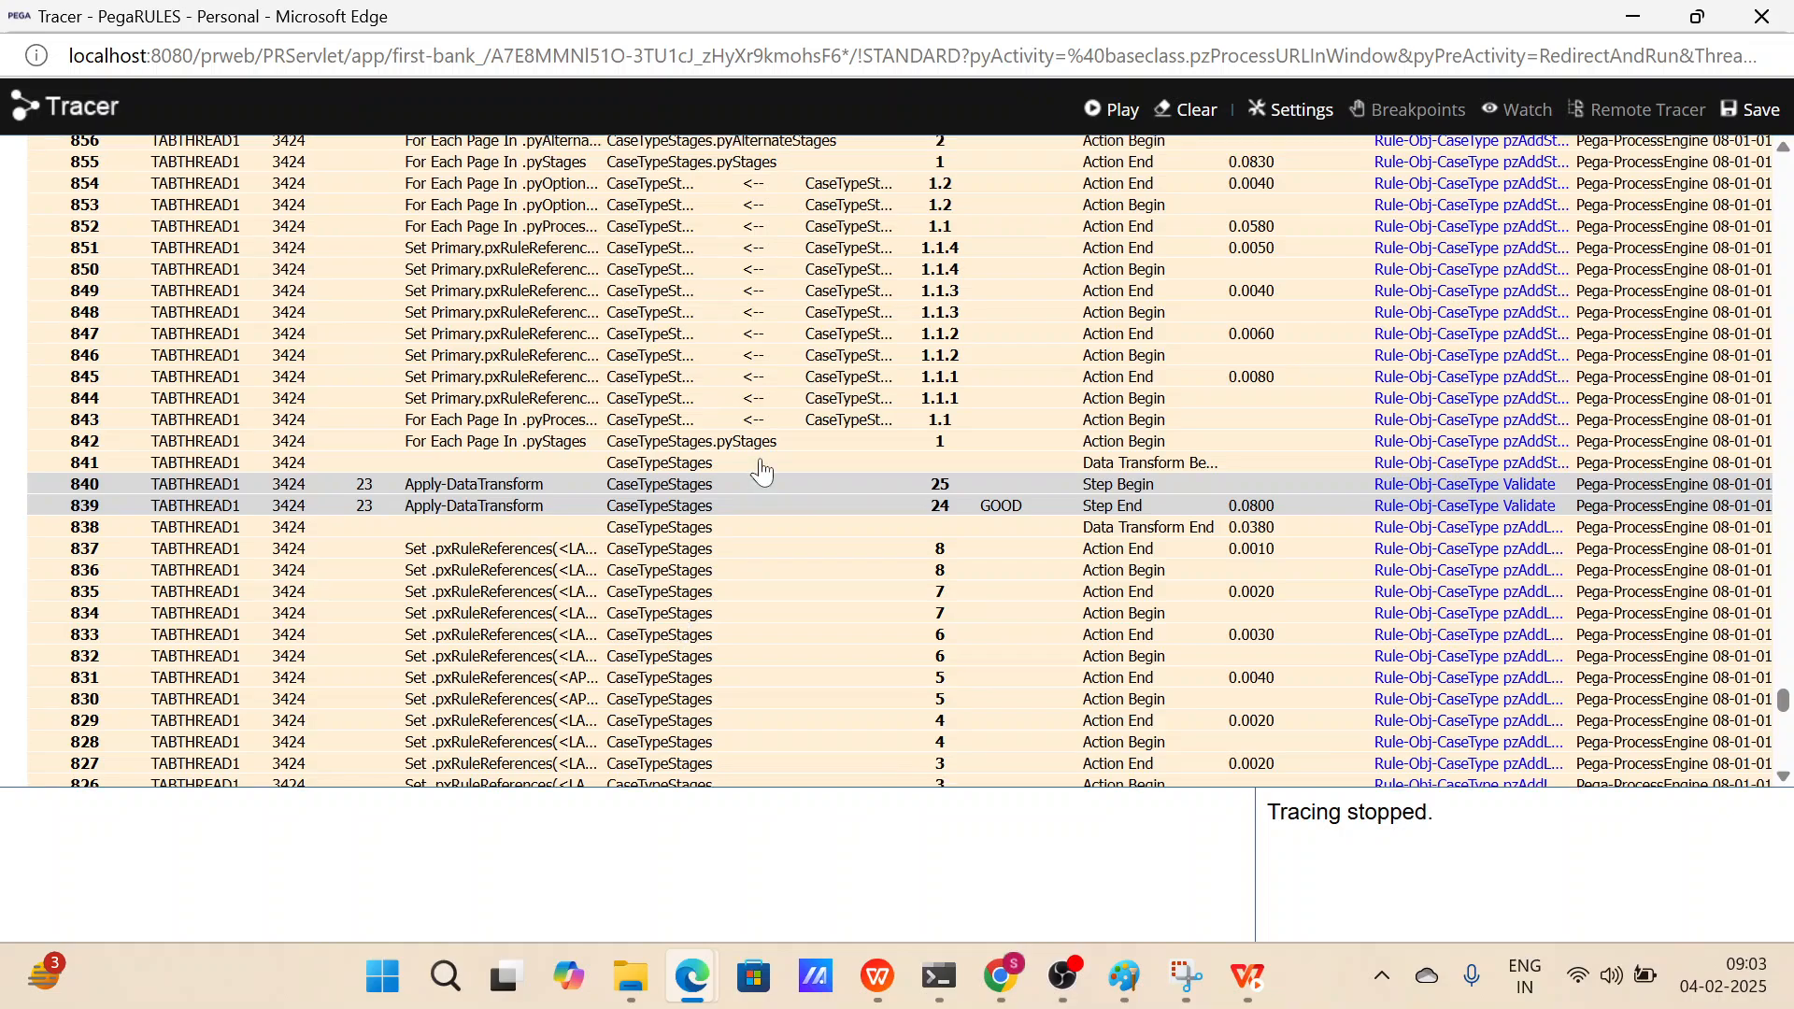
scroll(761, 472, "up", 5)
scroll(762, 472, "up", 6)
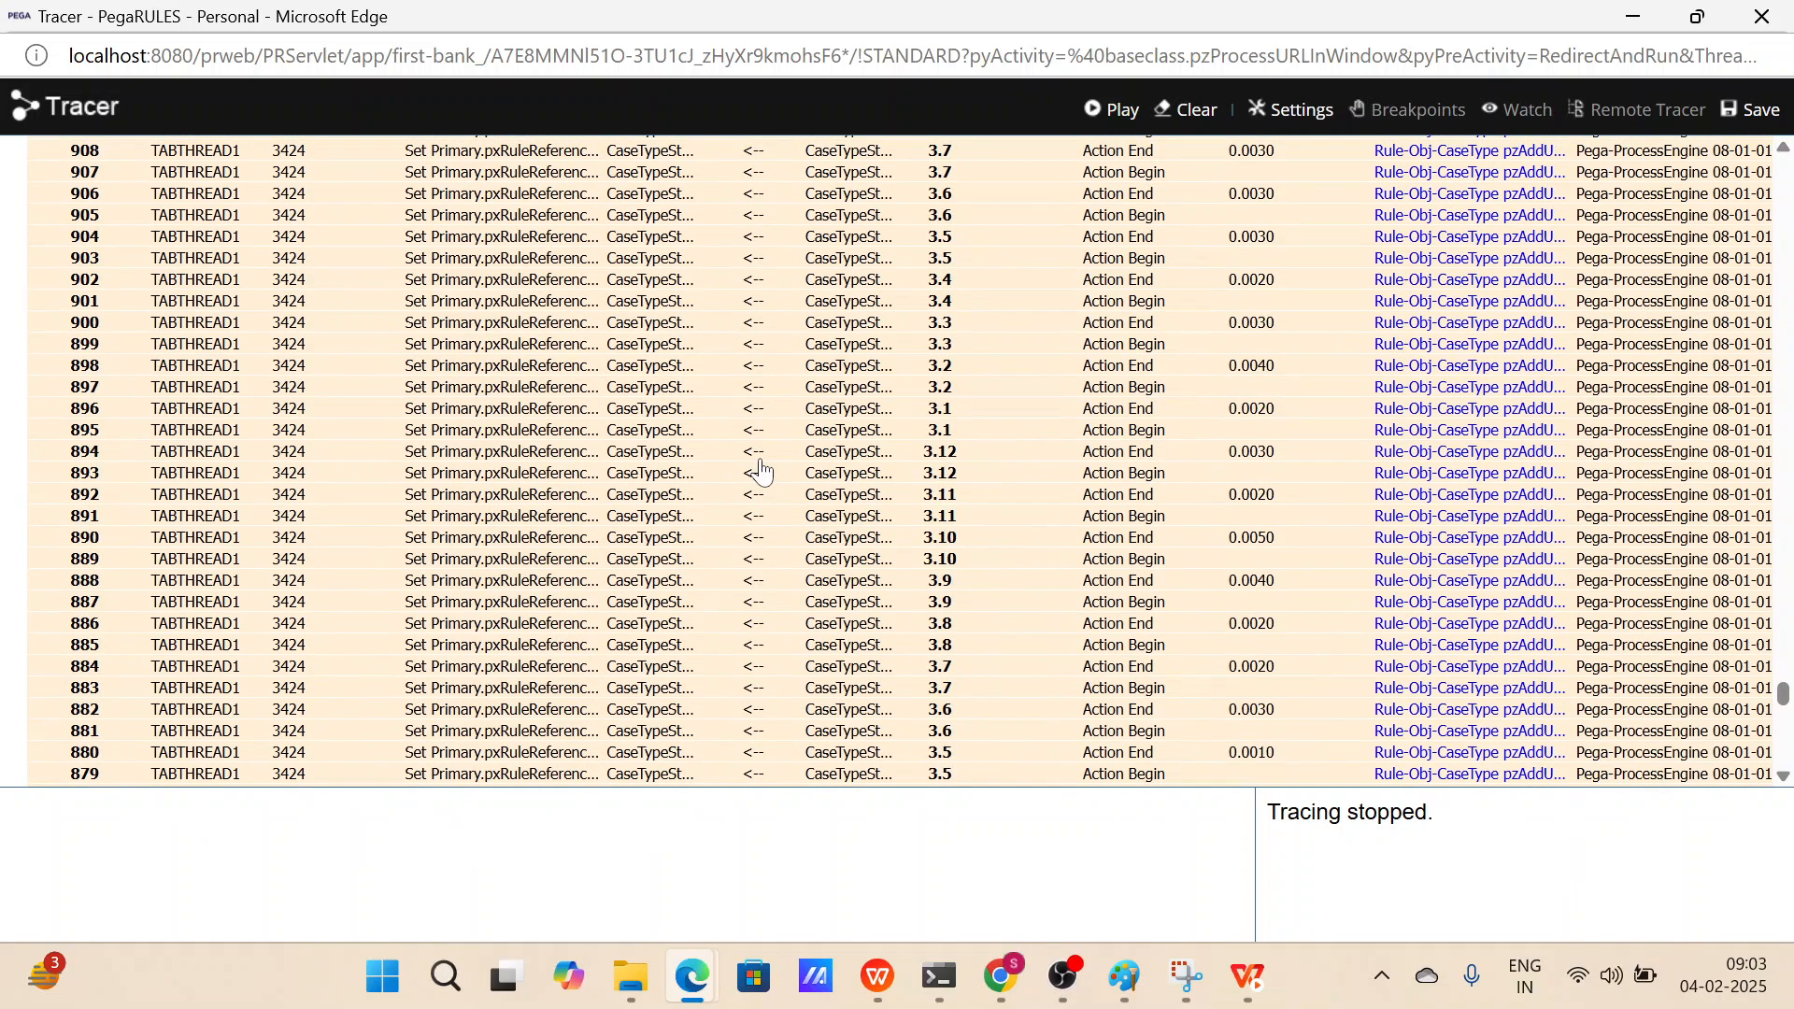
scroll(761, 471, "up", 20)
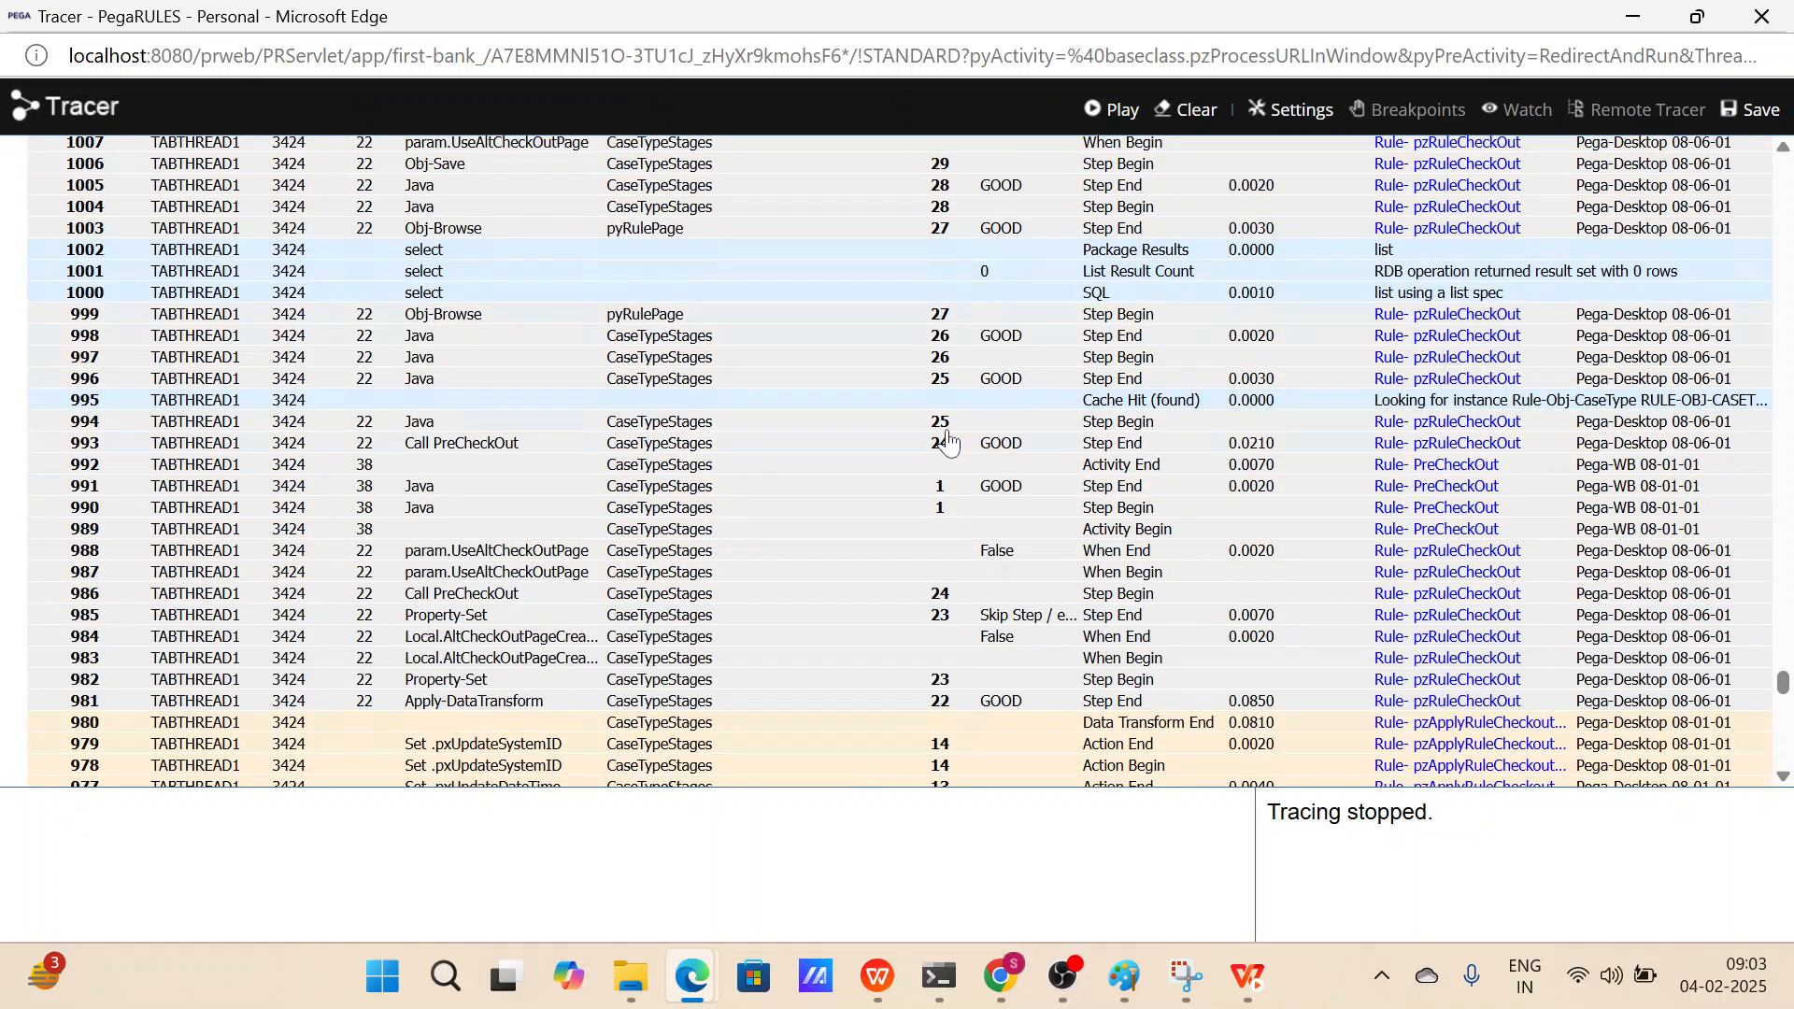
scroll(948, 441, "up", 20)
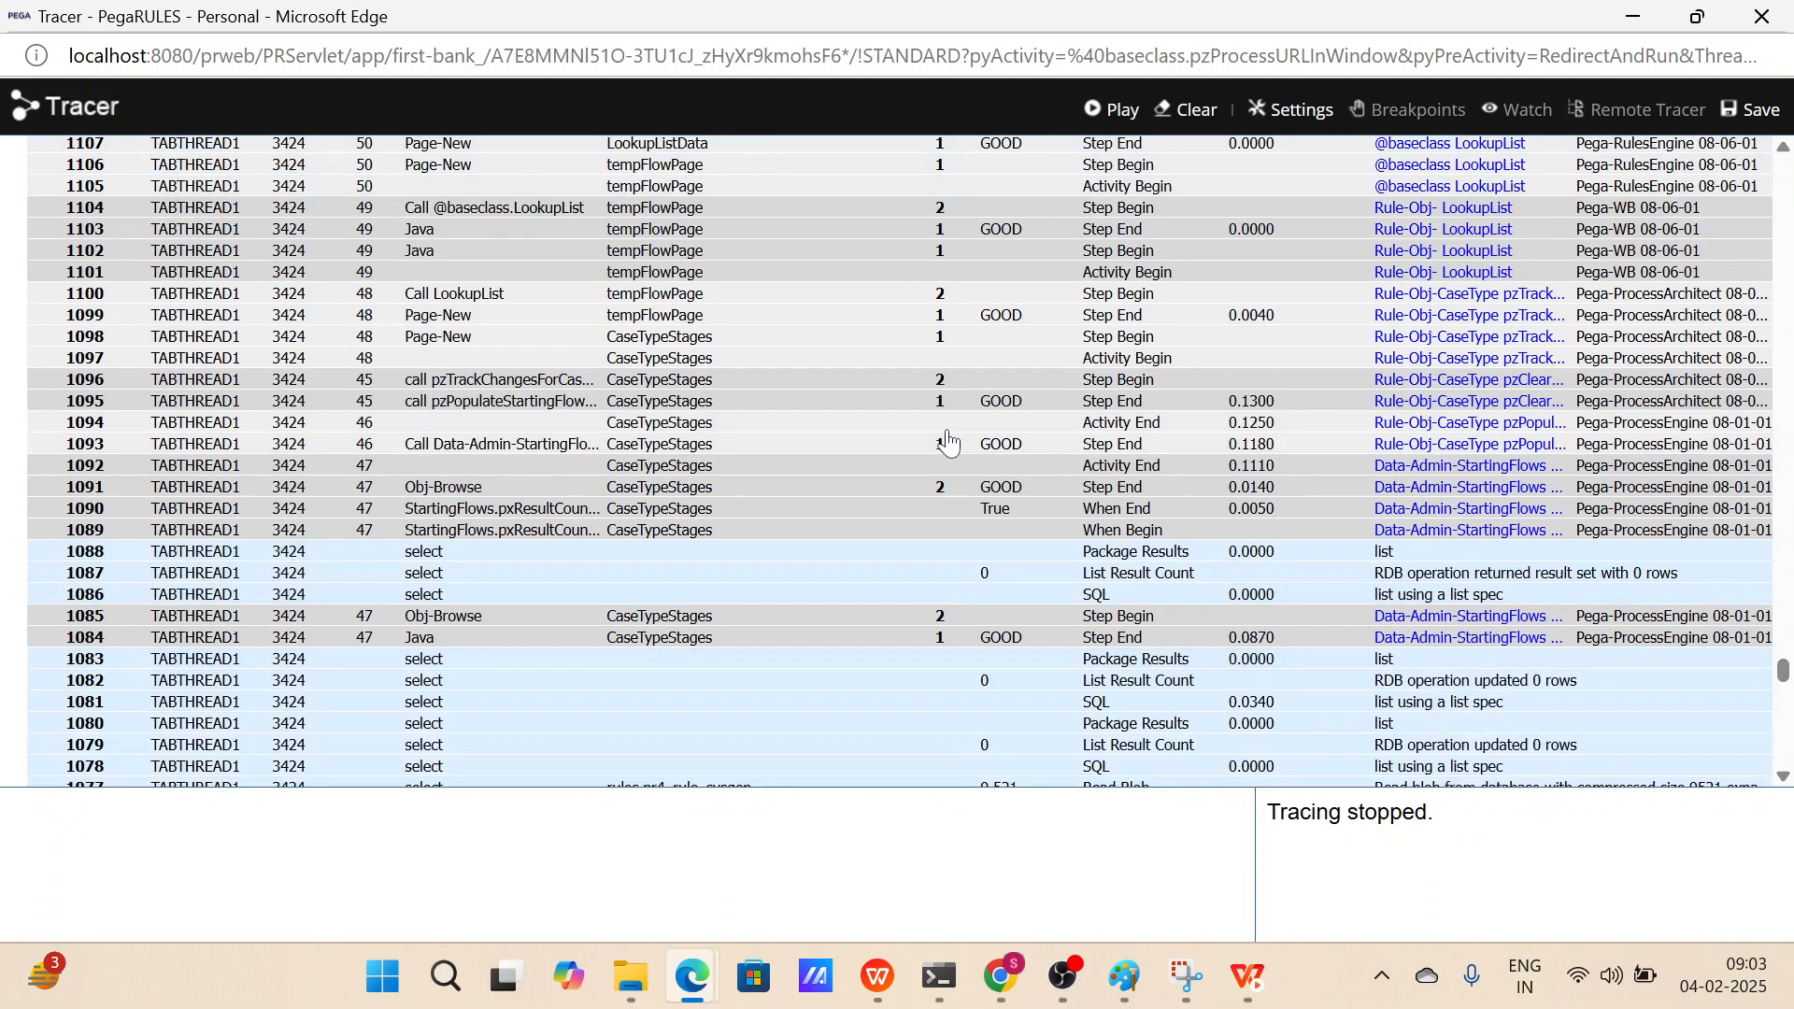
scroll(948, 441, "up", 20)
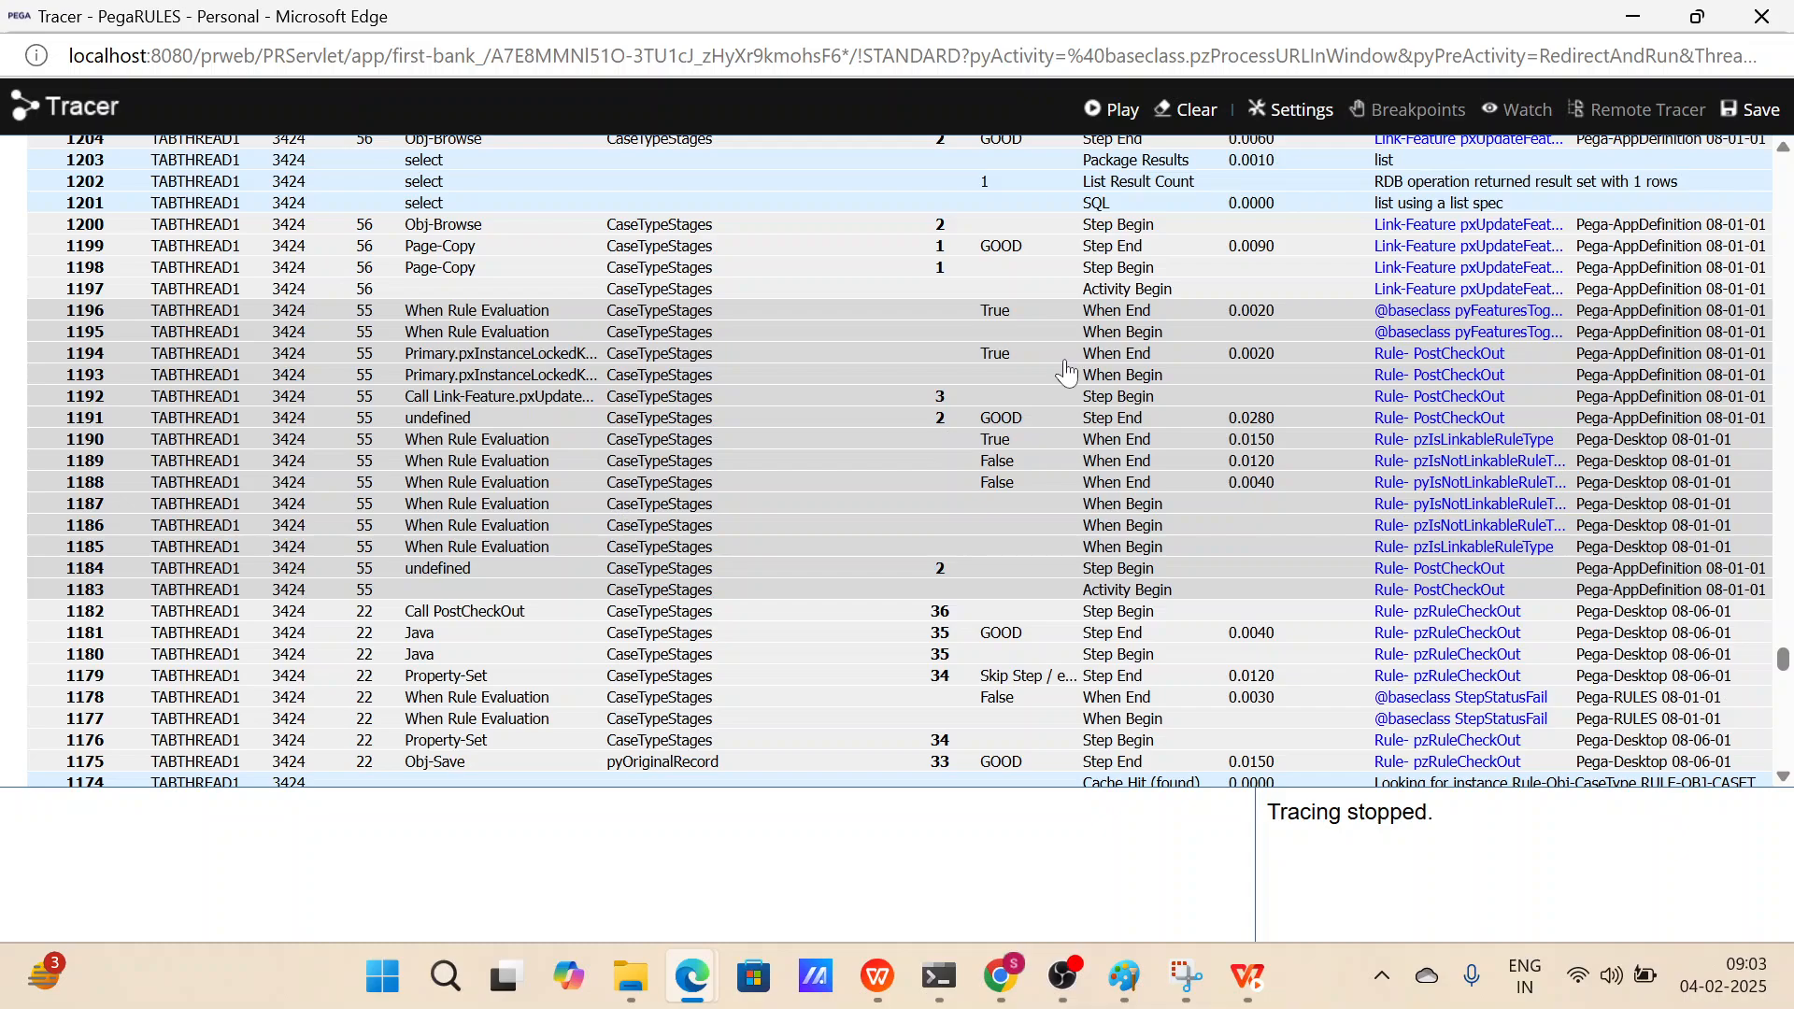
scroll(1066, 372, "up", 6)
scroll(1364, 353, "up", 7)
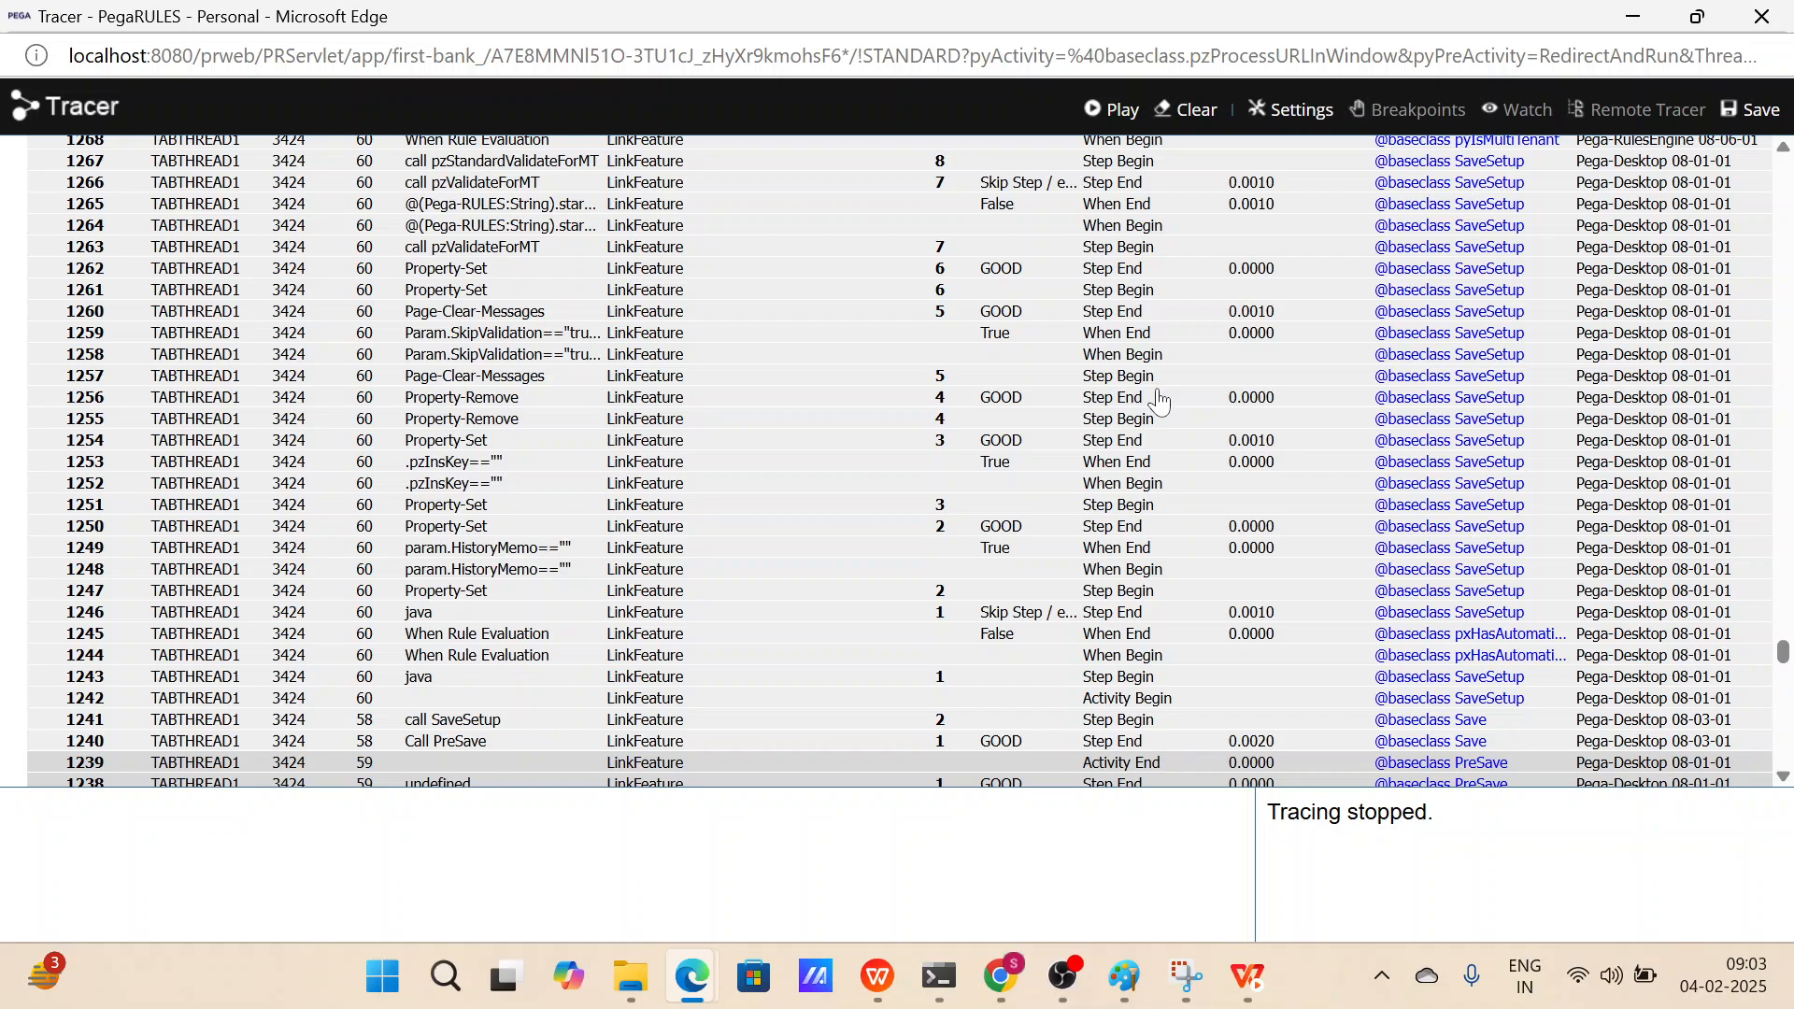
scroll(1159, 401, "up", 20)
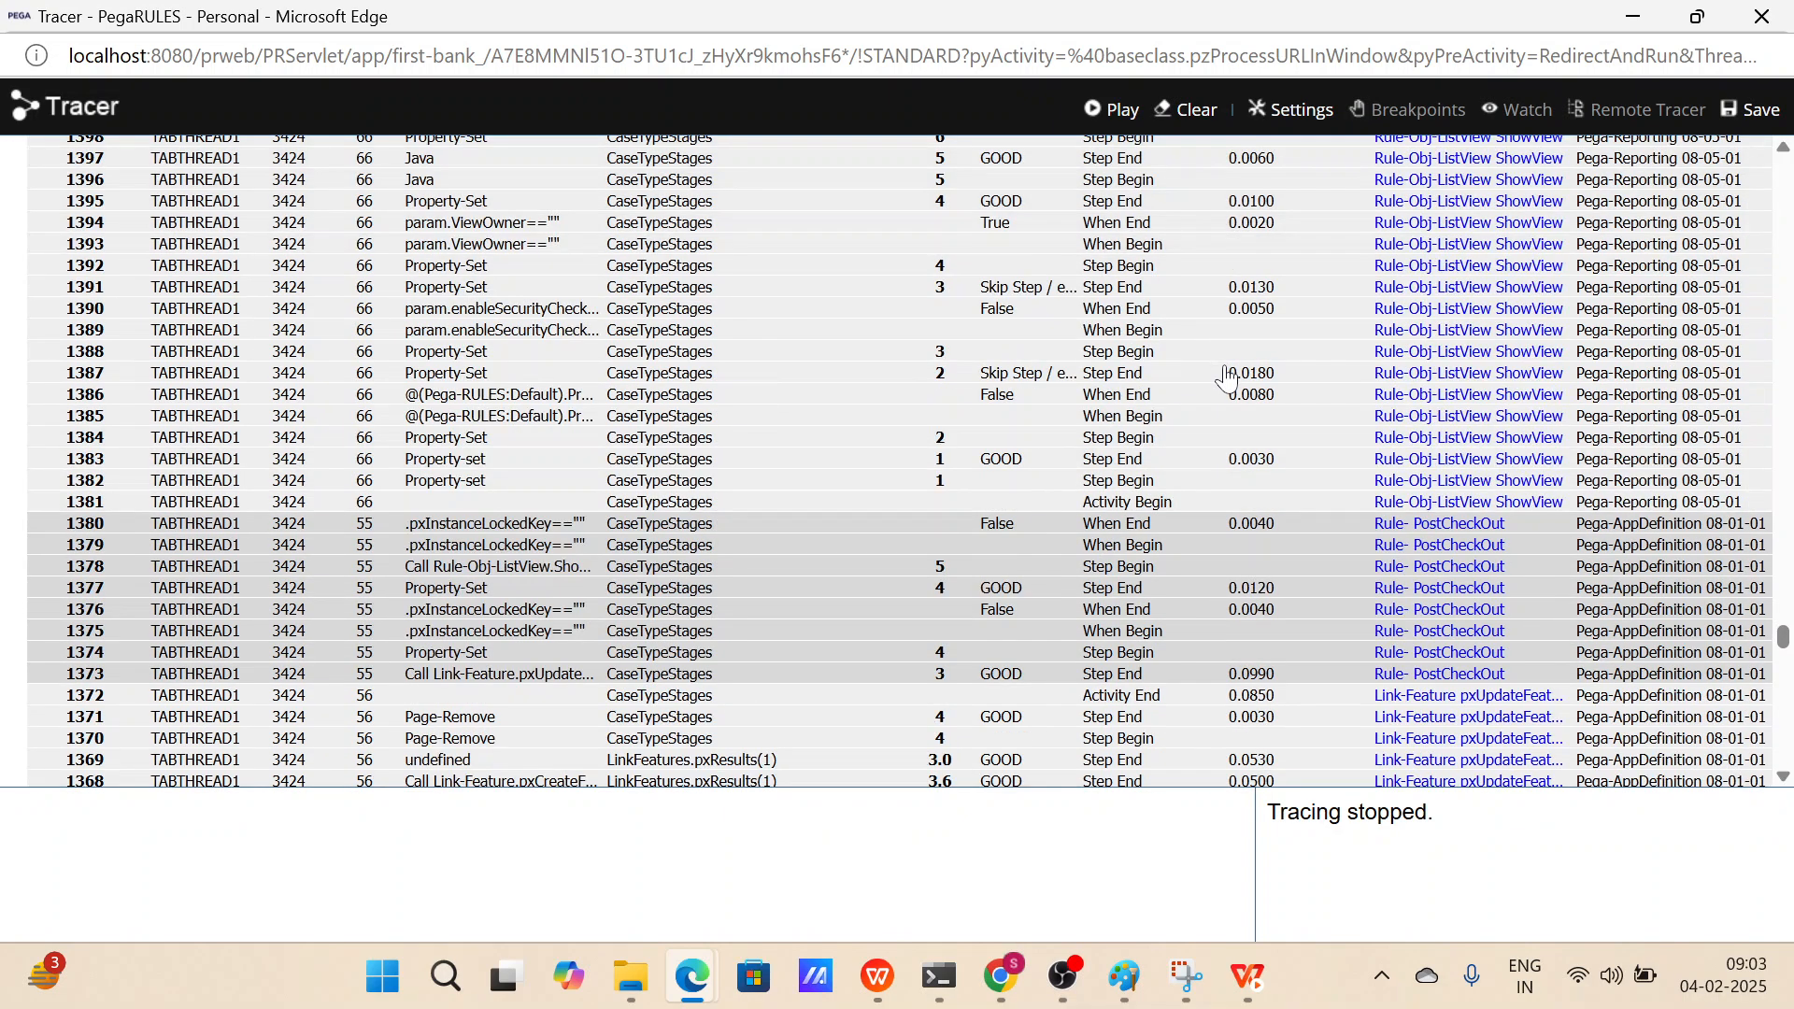
scroll(1228, 378, "up", 20)
scroll(1228, 378, "up", 20)
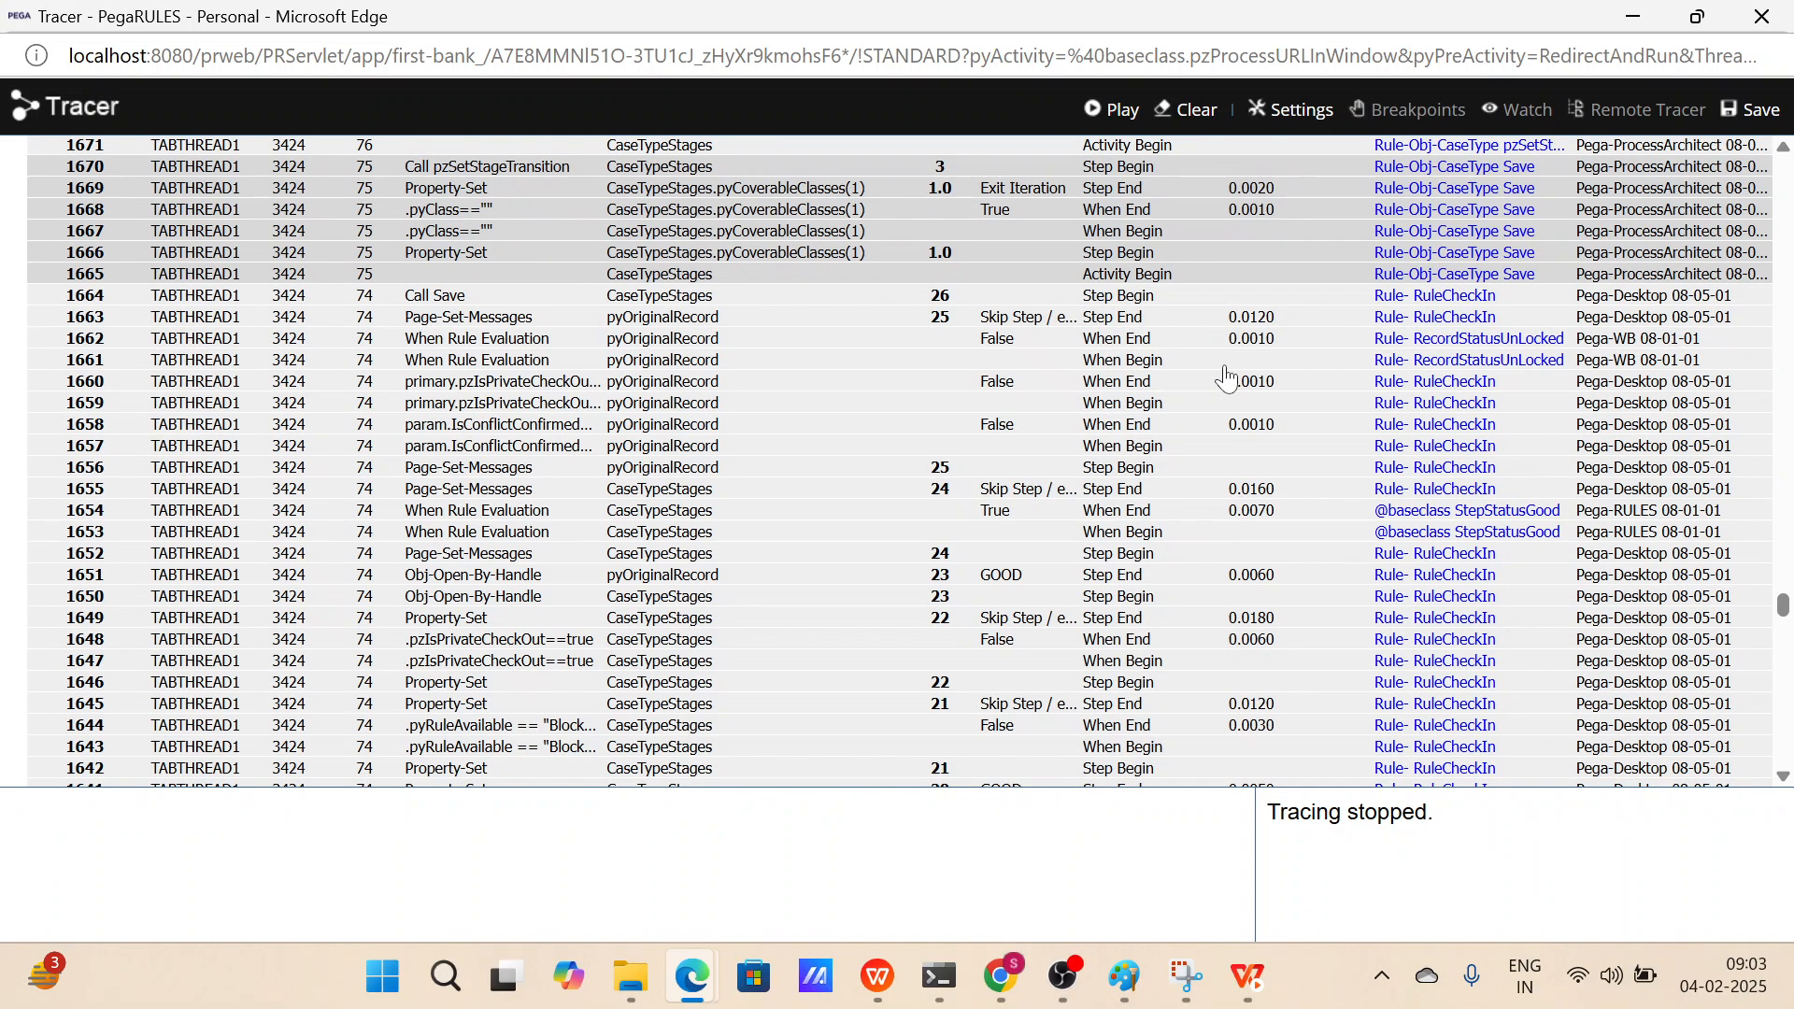
scroll(1228, 378, "up", 16)
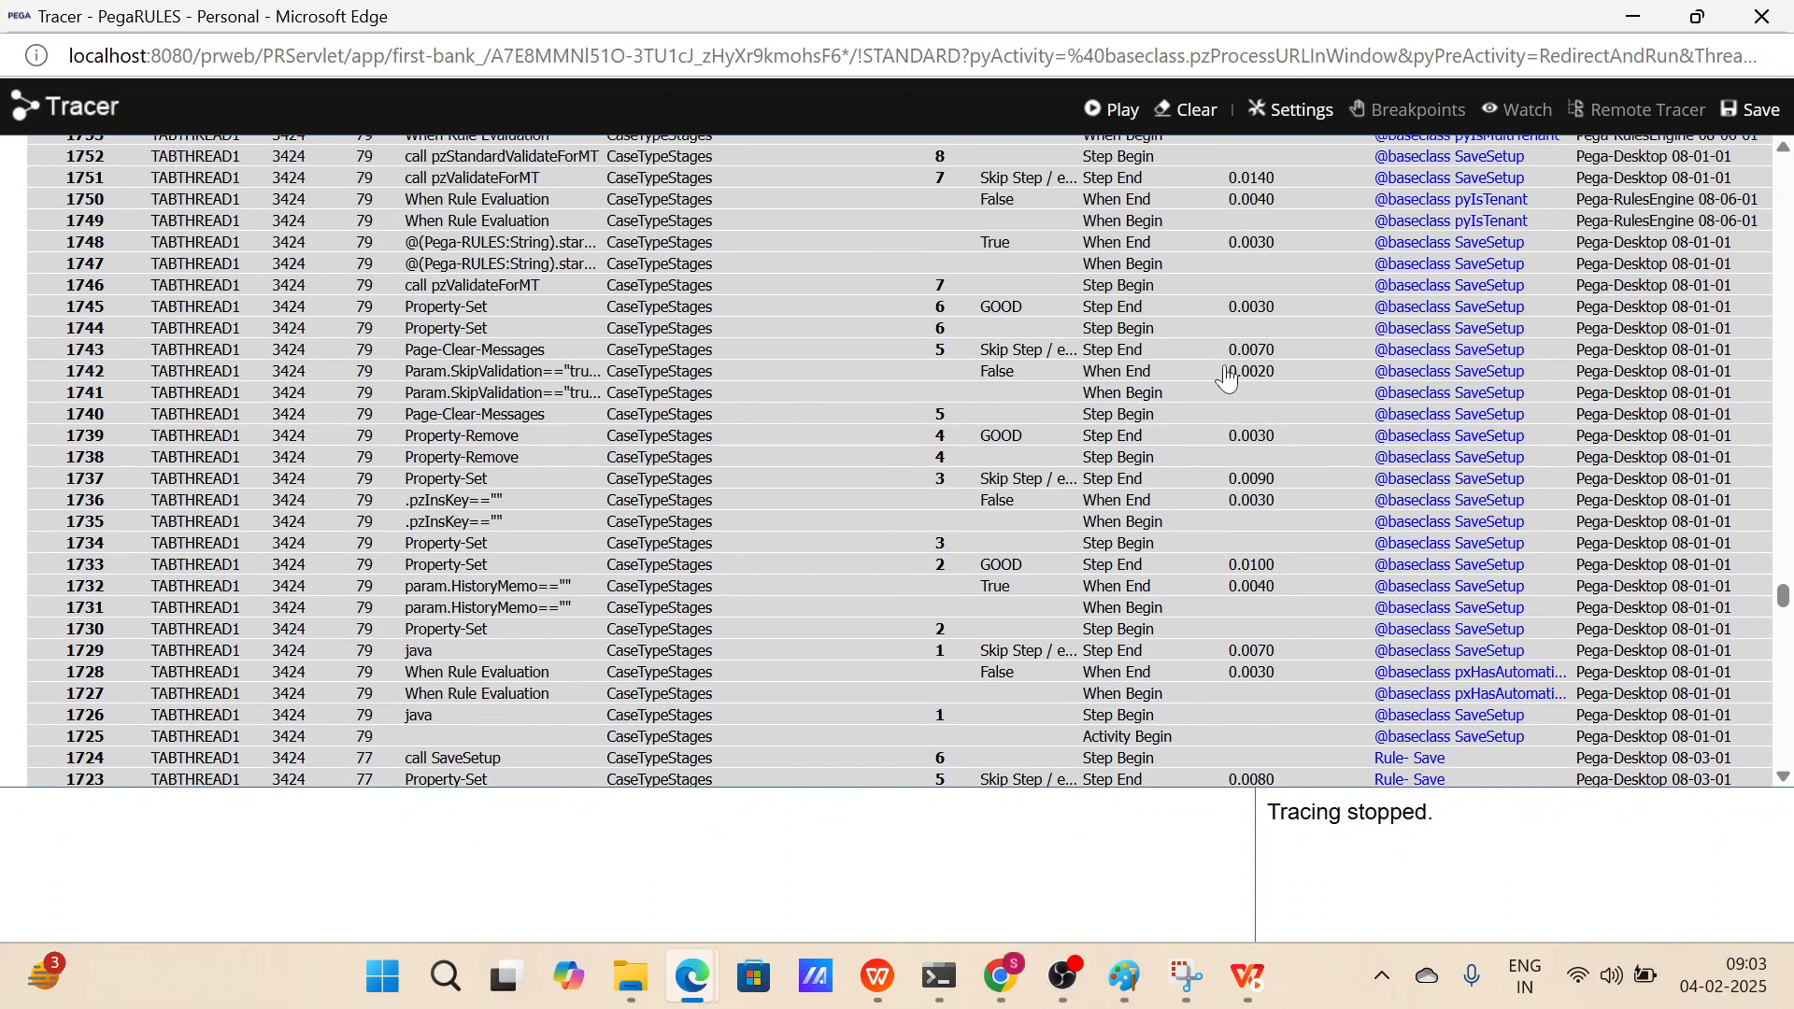
scroll(1228, 378, "up", 20)
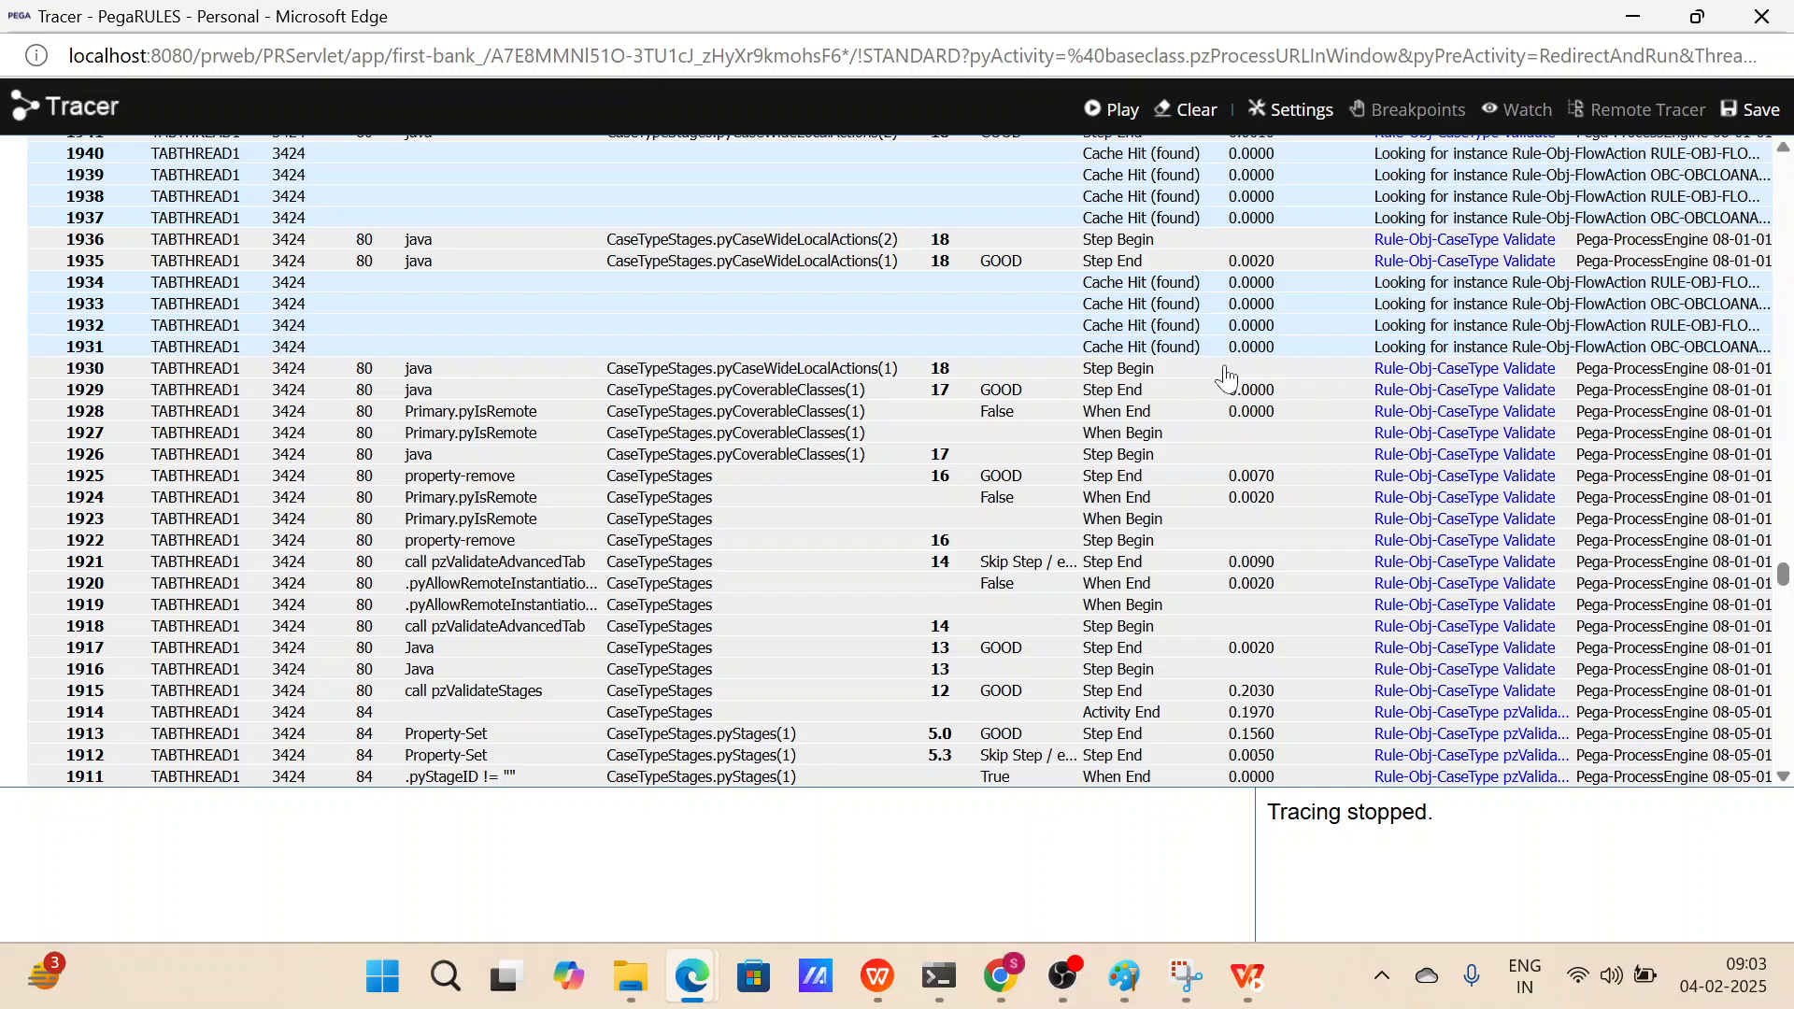
scroll(1228, 378, "up", 15)
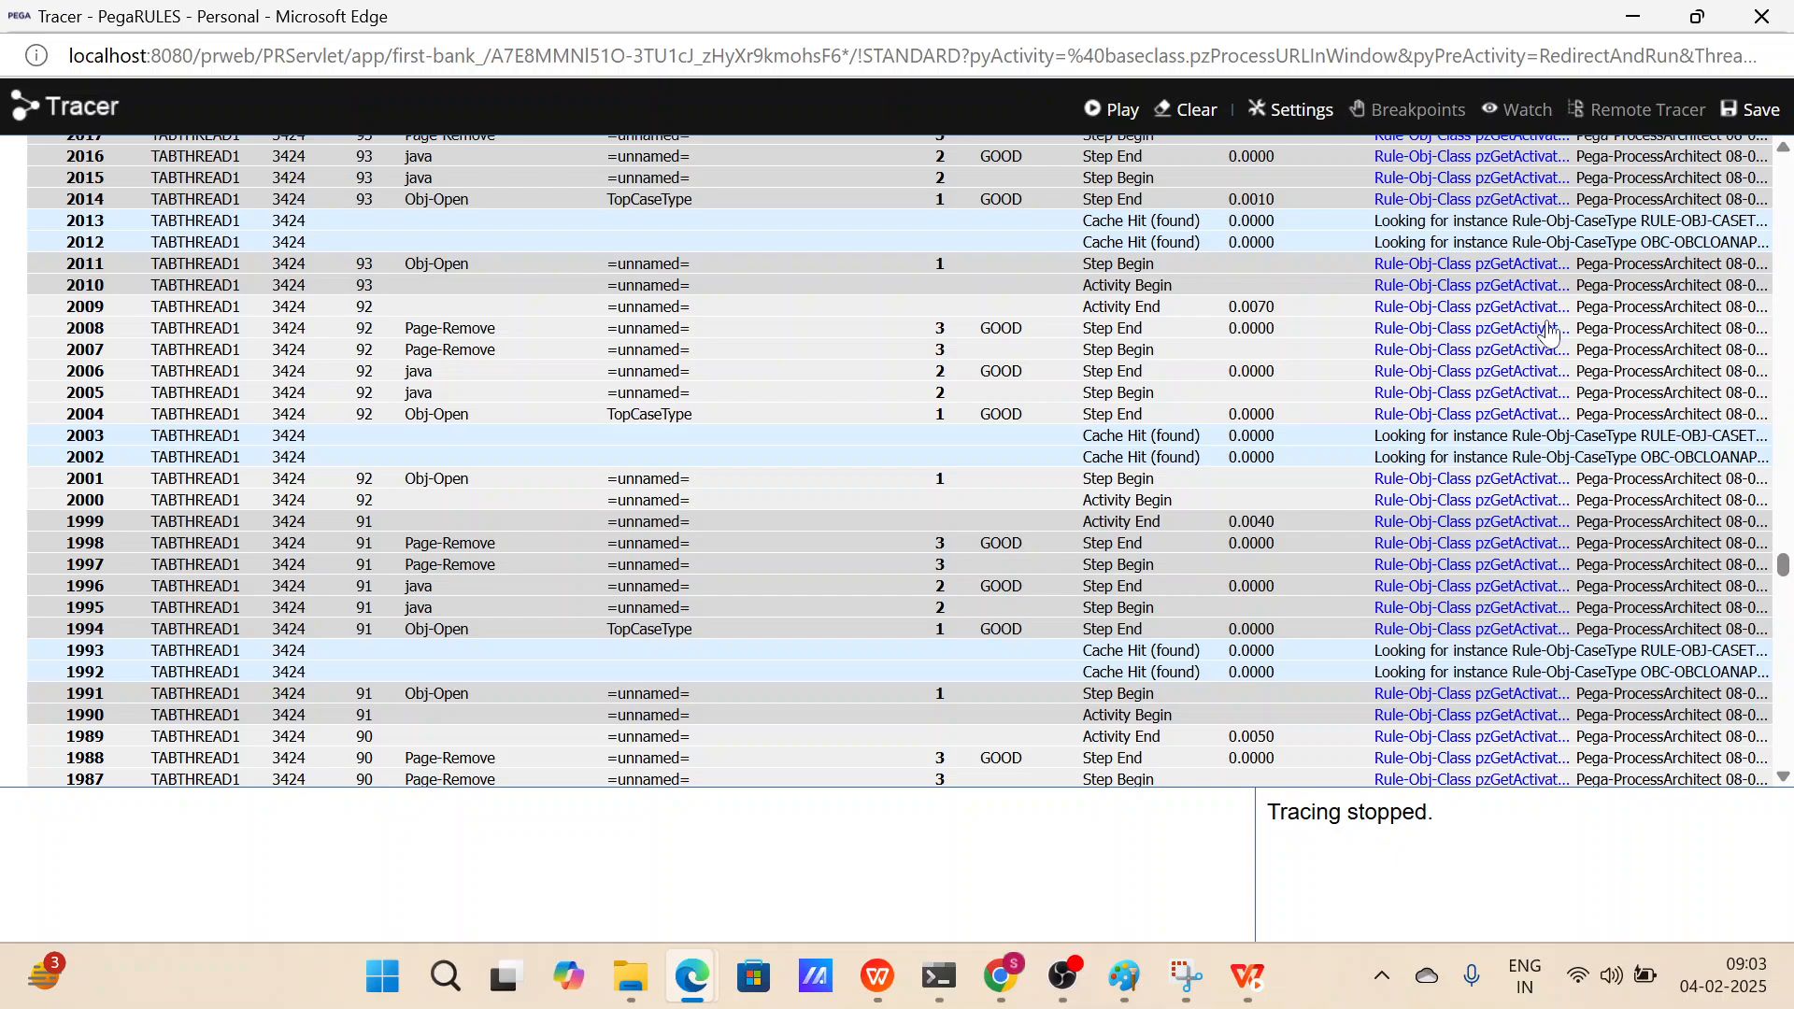
scroll(1339, 397, "up", 4)
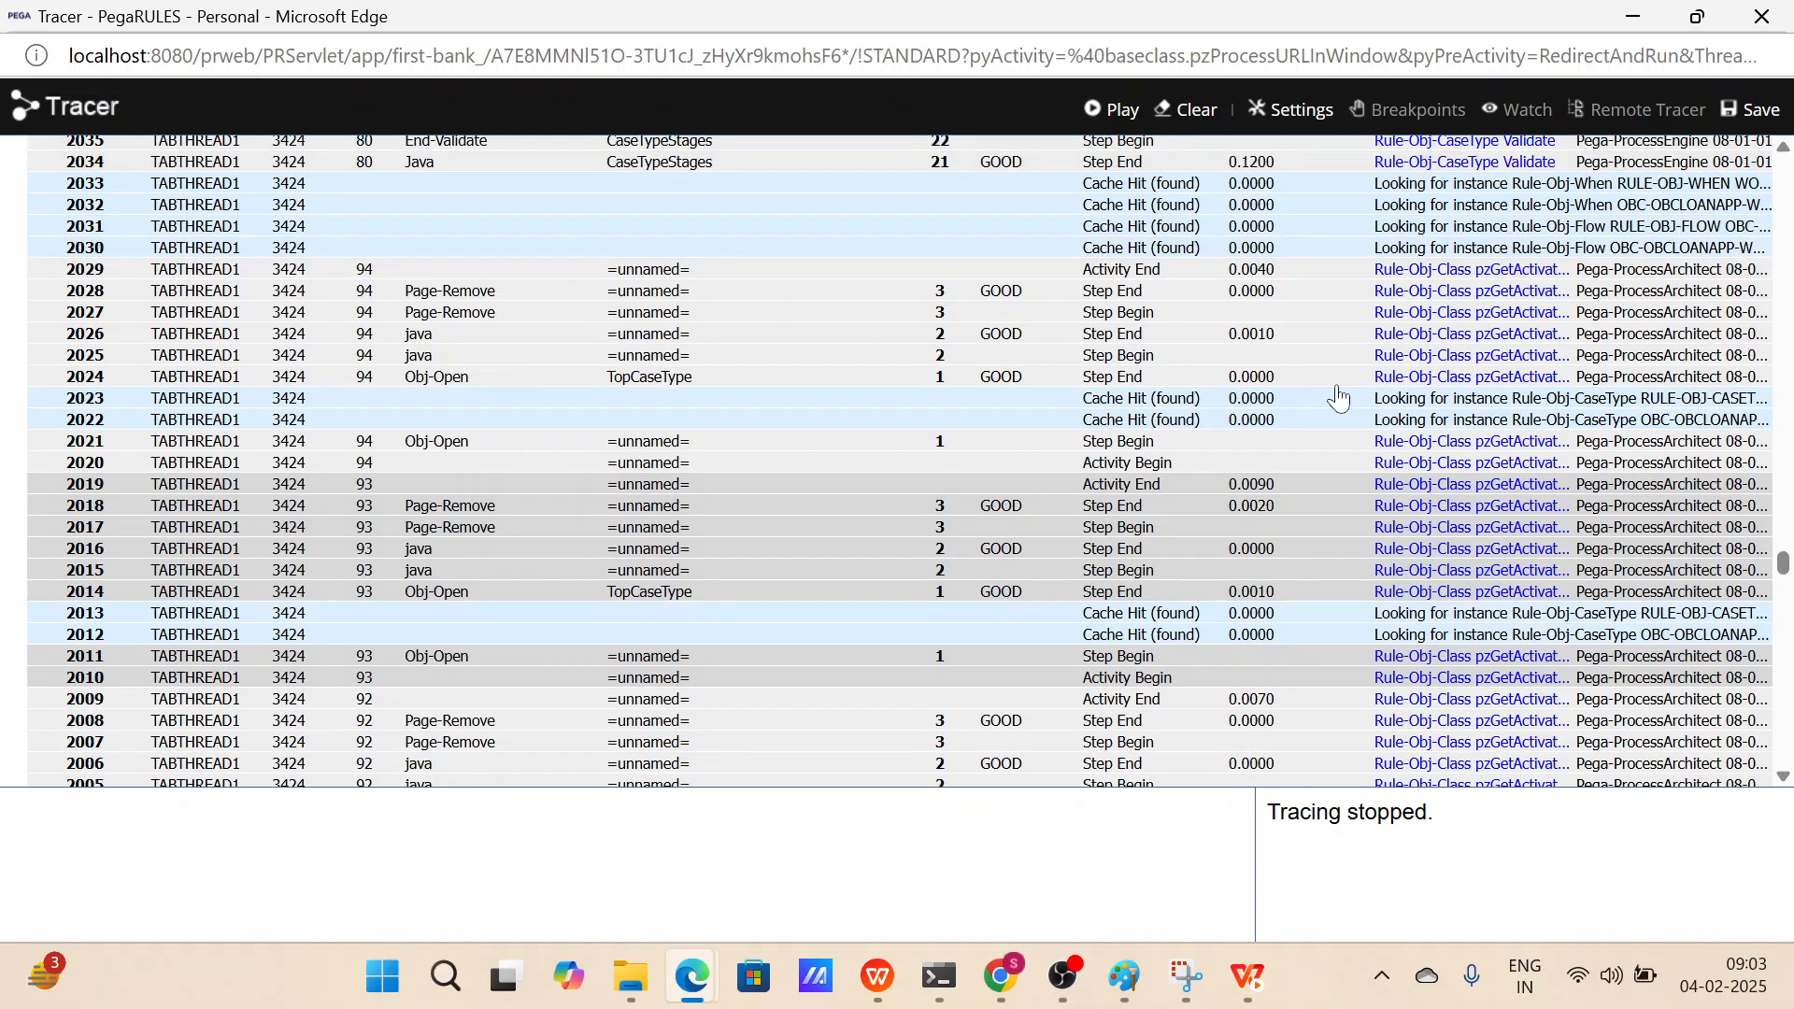
scroll(1339, 397, "up", 20)
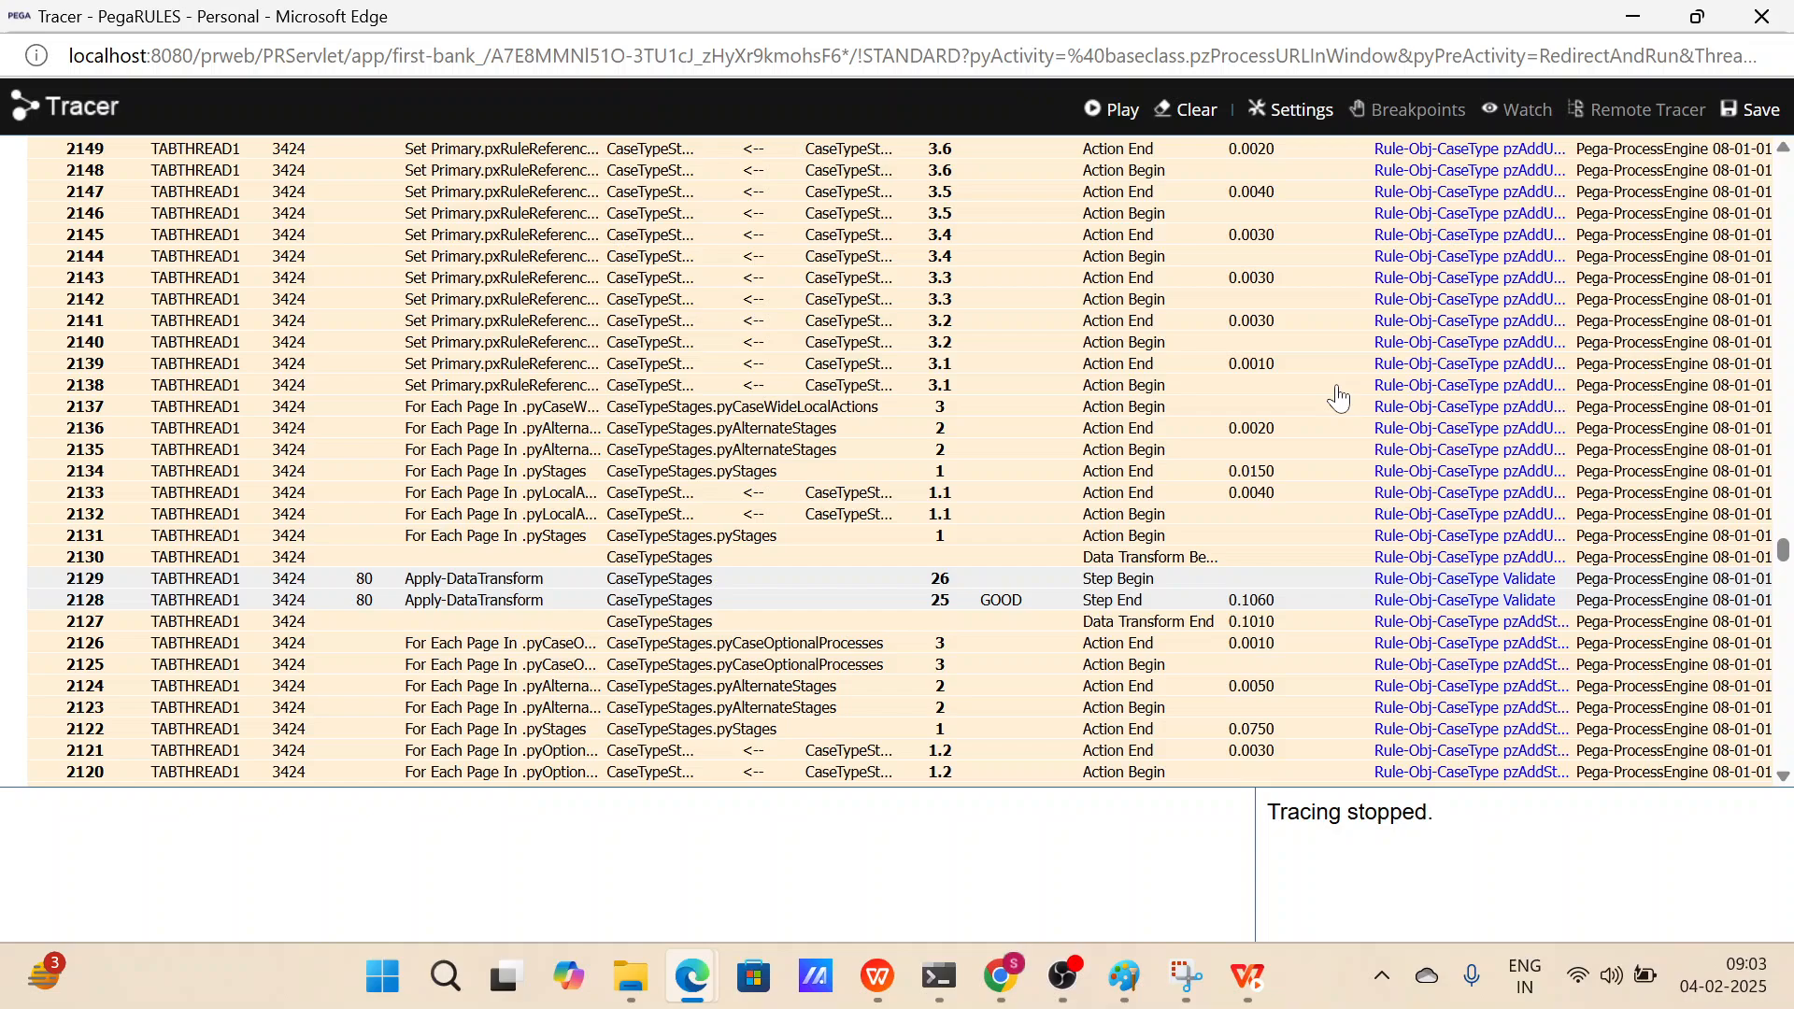
left_click_drag(1783, 550, 1776, 271)
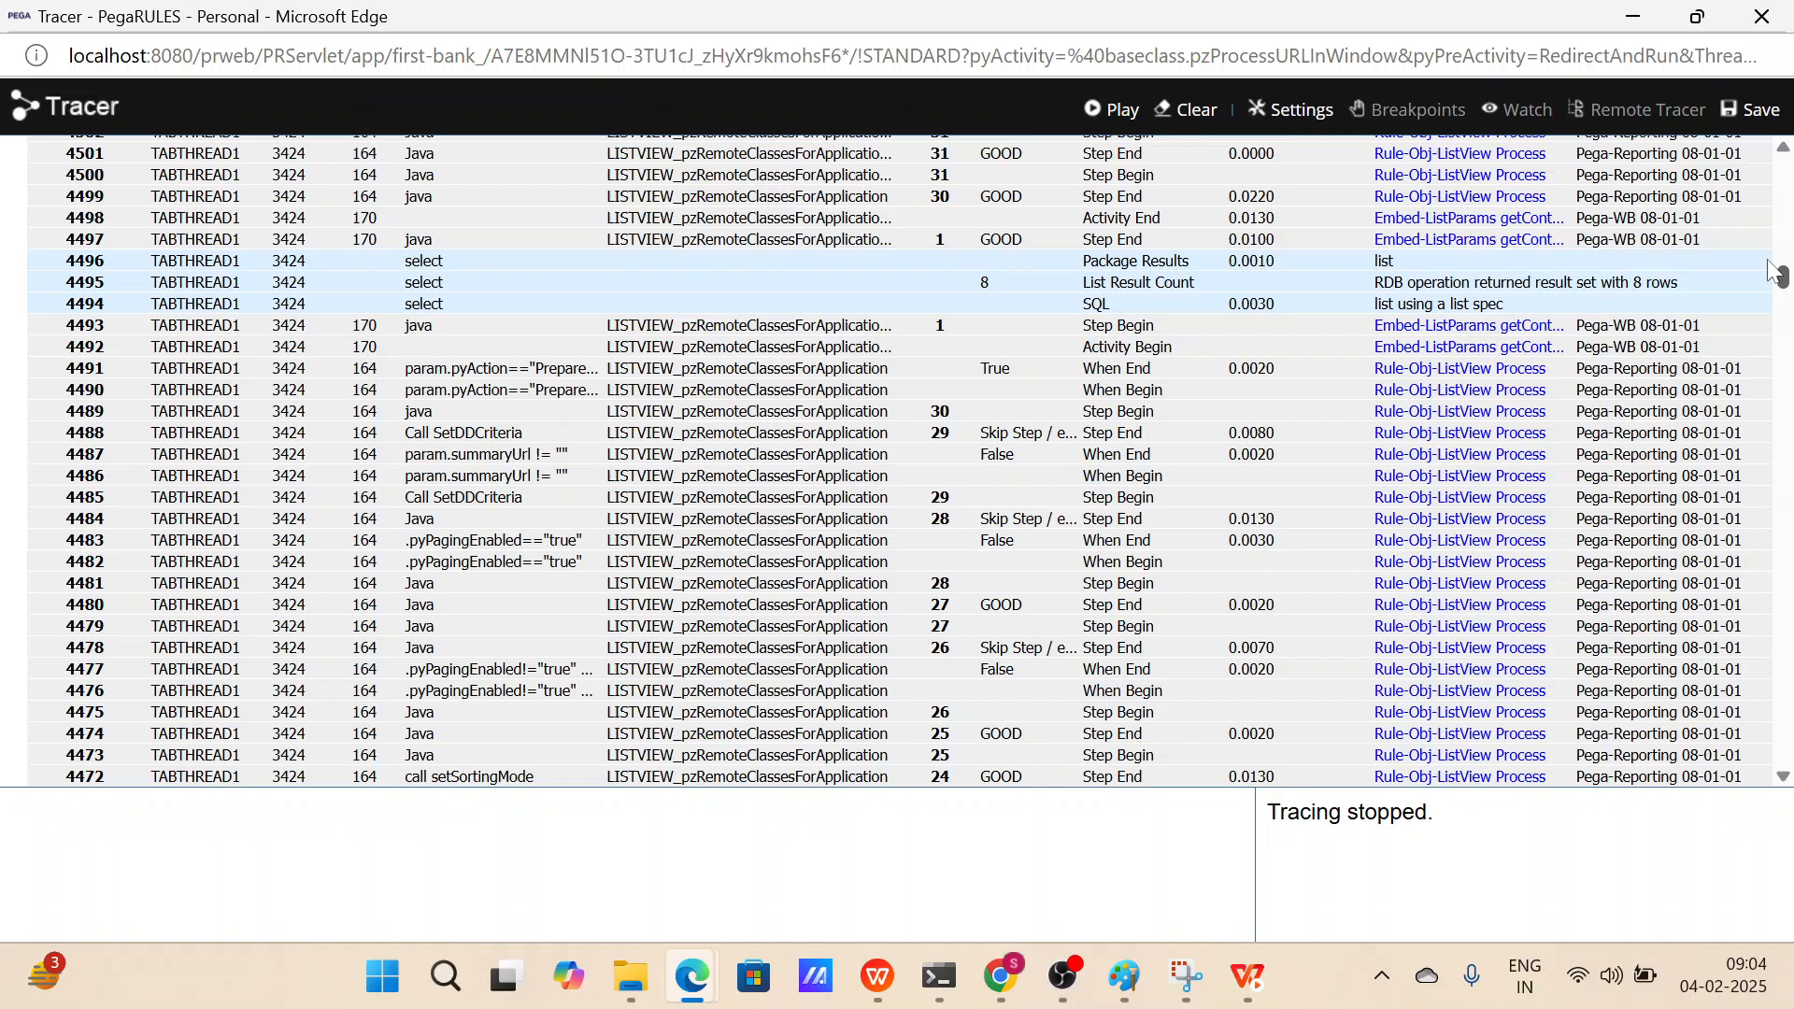
left_click_drag(1772, 272, 886, 511)
scroll(886, 511, "down", 3)
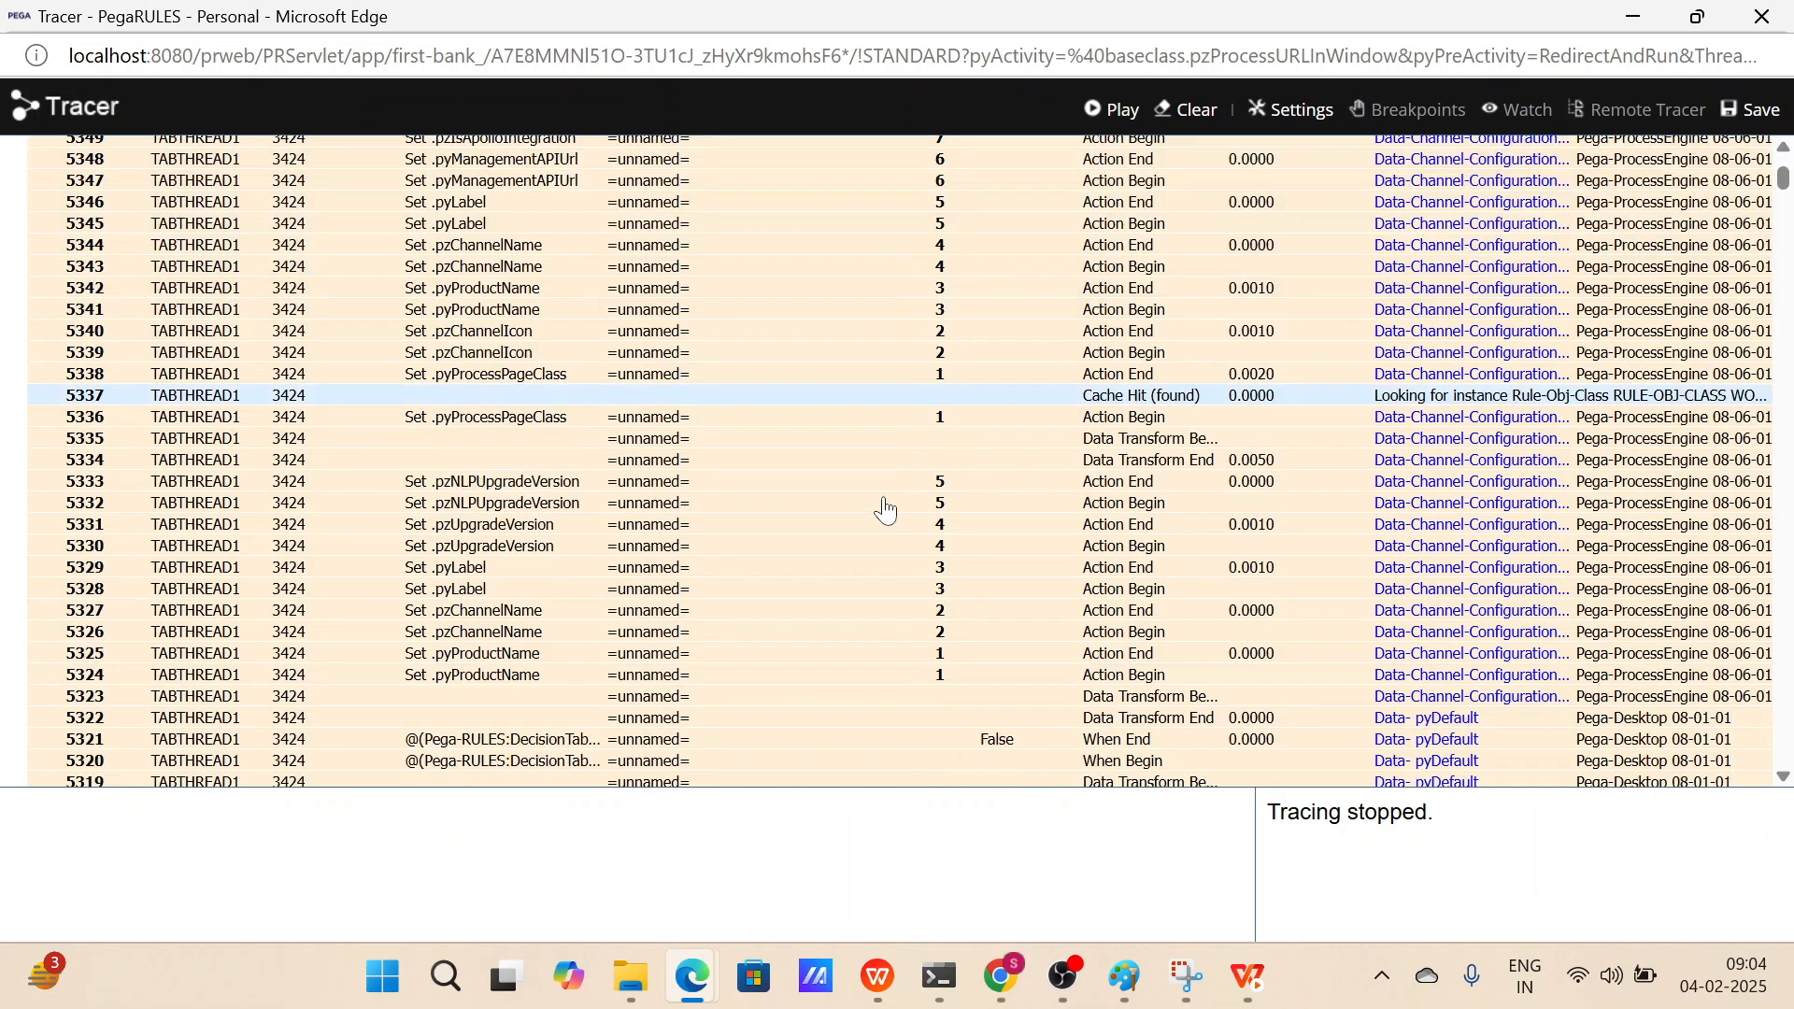
Set the Tracer's maximum trace events to display to 5000000.
scroll(885, 511, "down", 5)
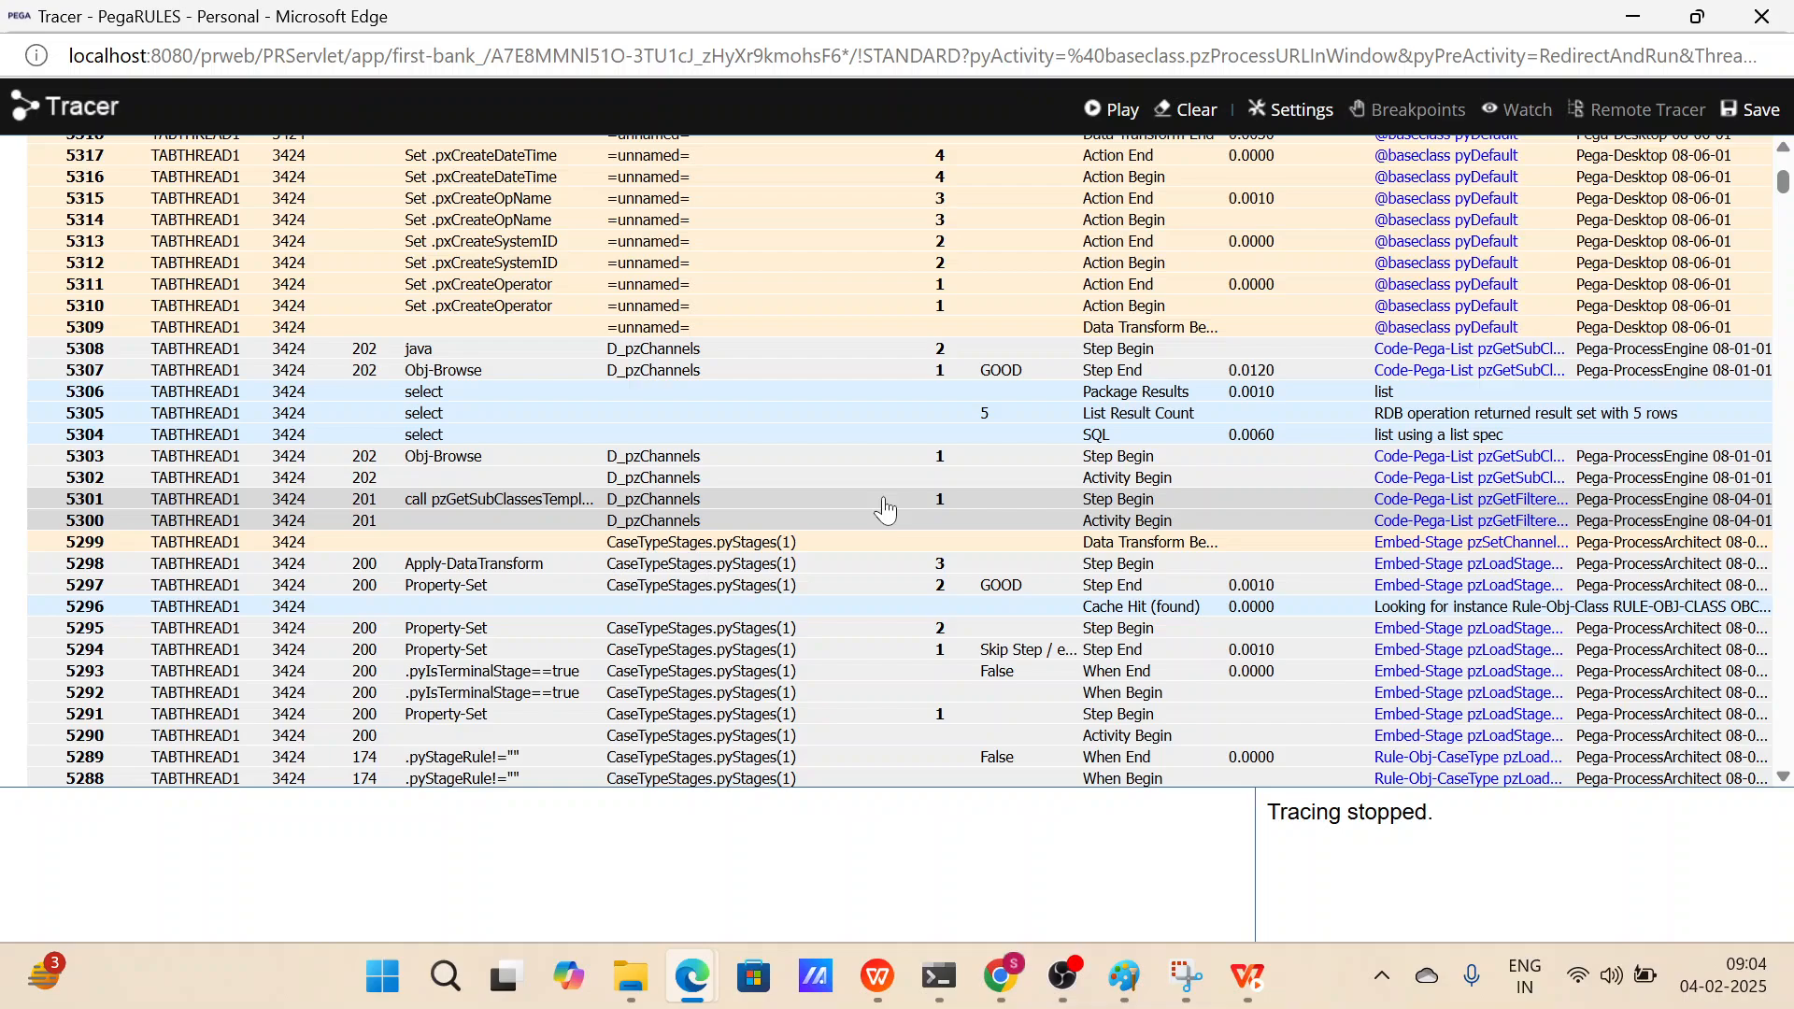
left_click(1306, 108)
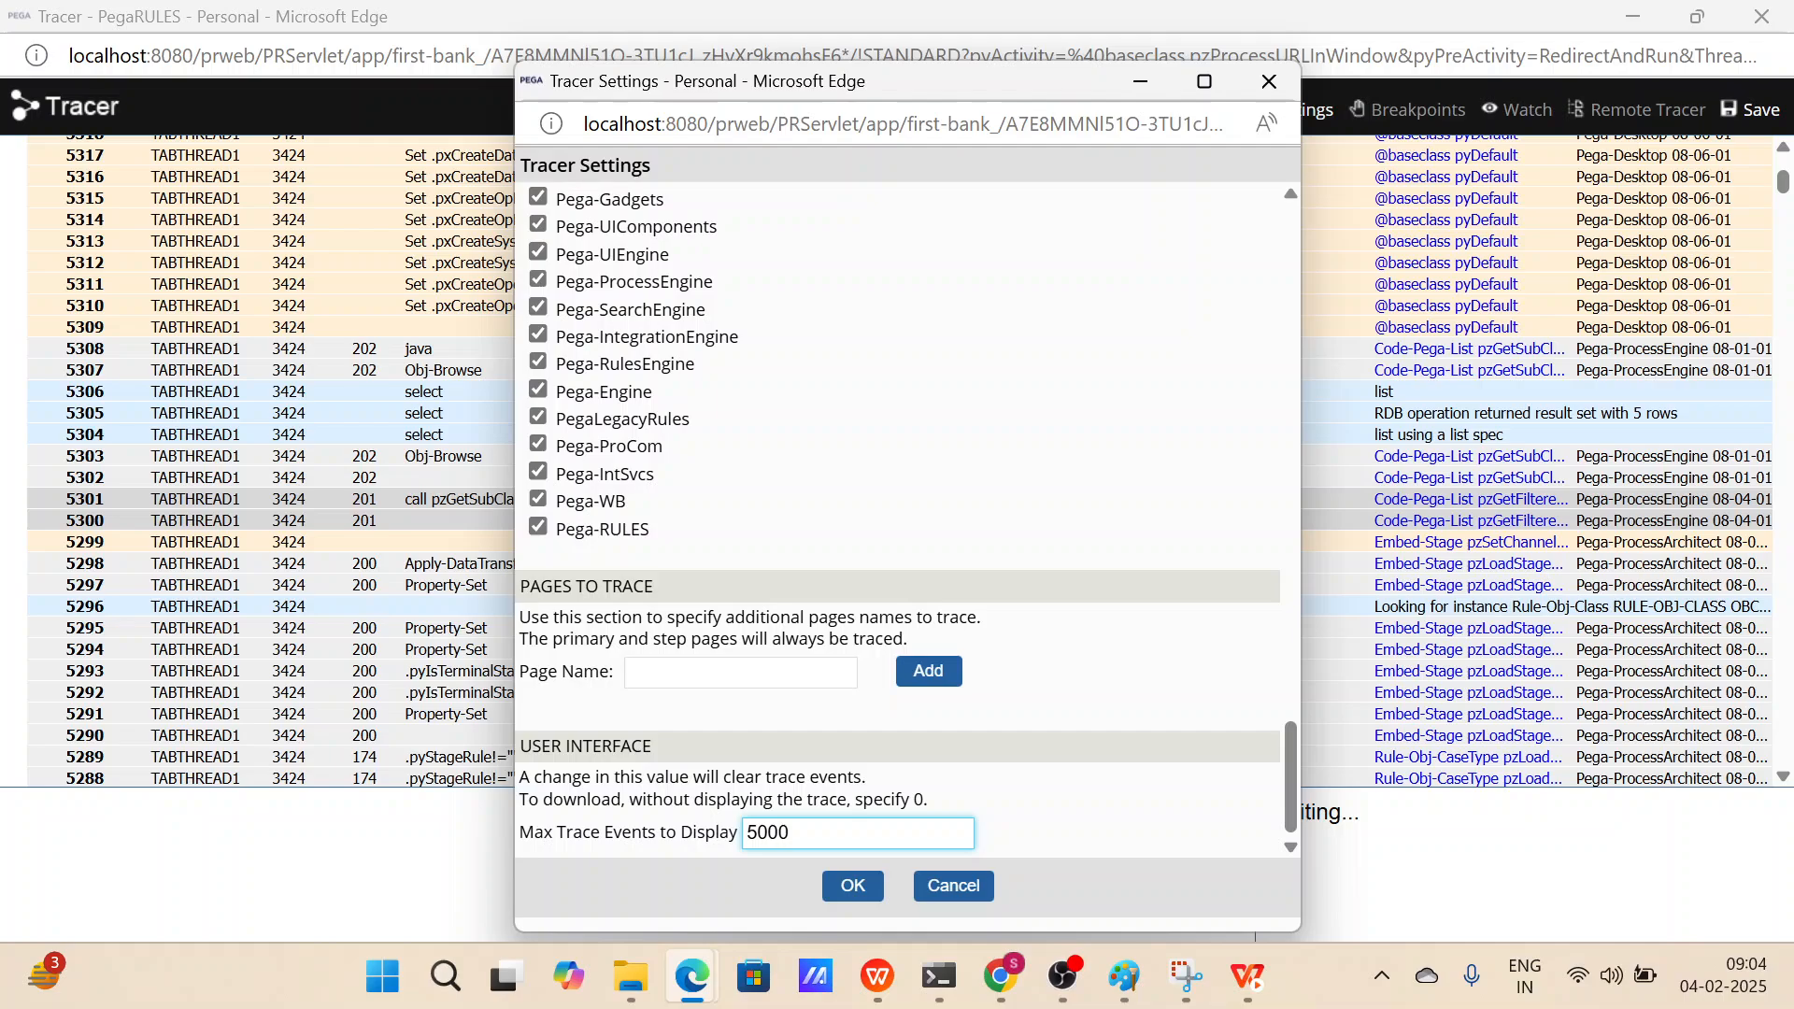
type("000")
key("Return")
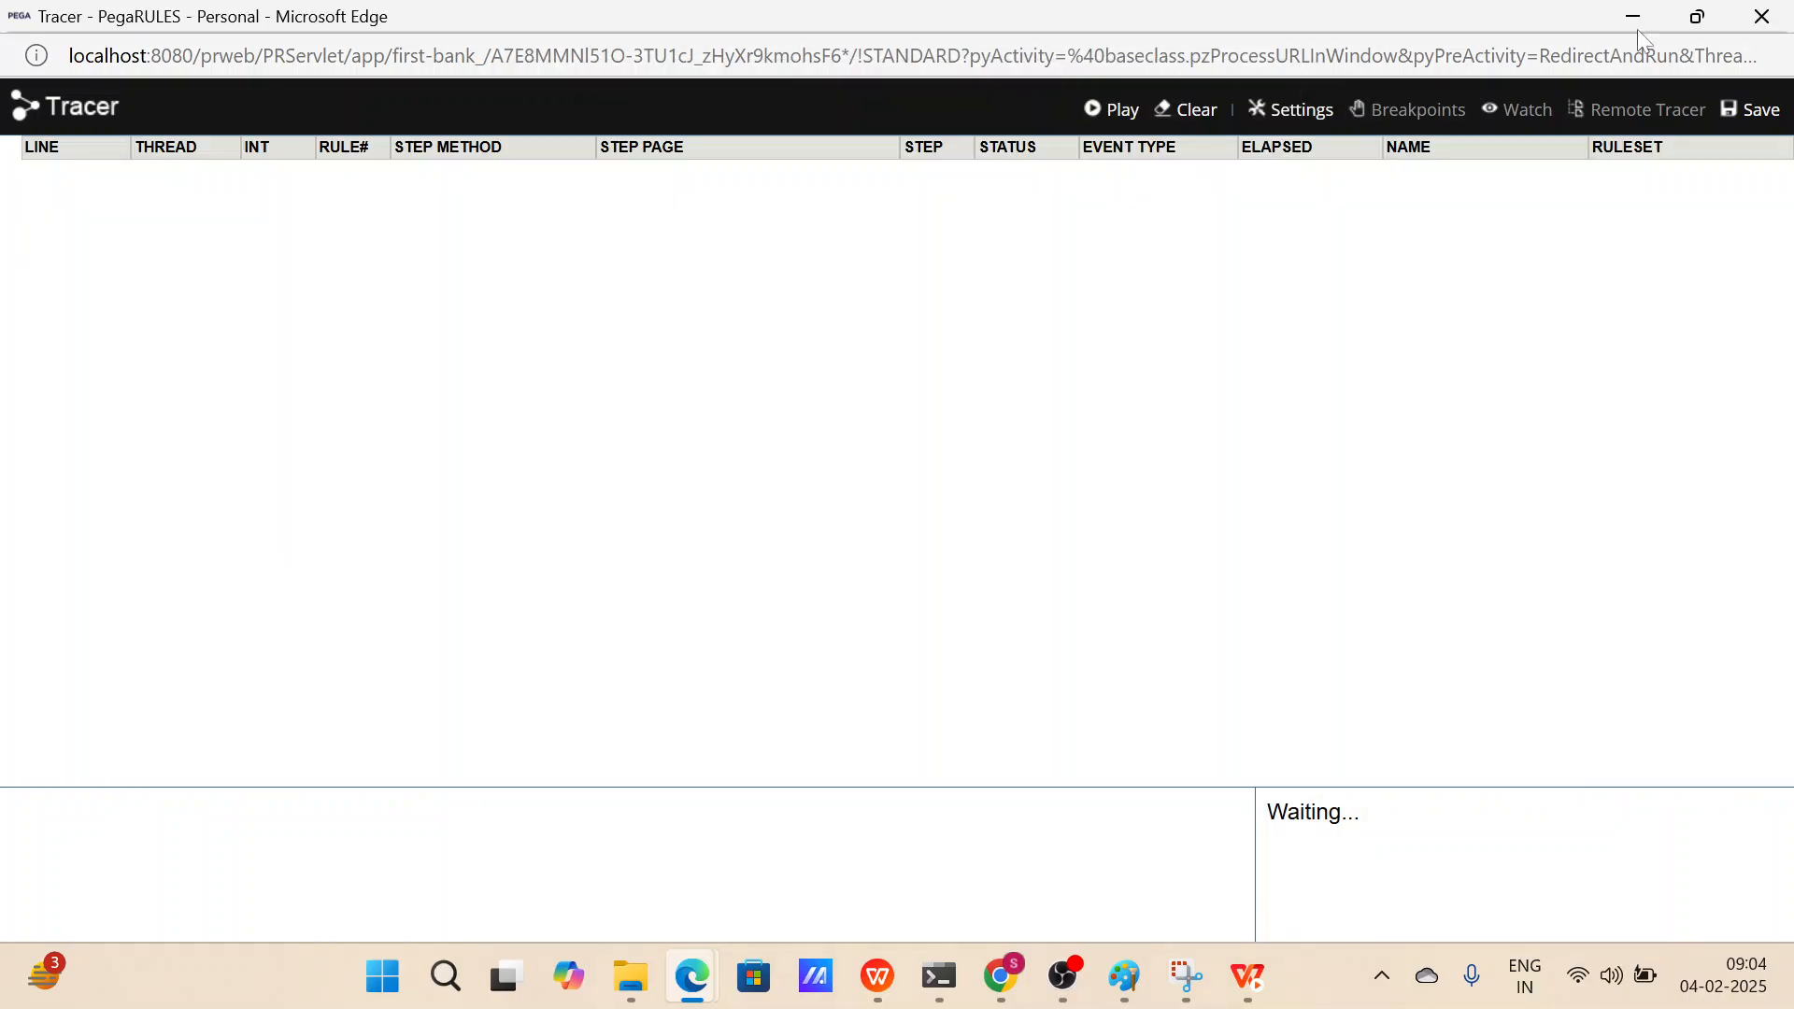
Reopen the Tracer from Dev Studio, review its settings, and minimize it while it keeps tracing.
left_click(1743, 28)
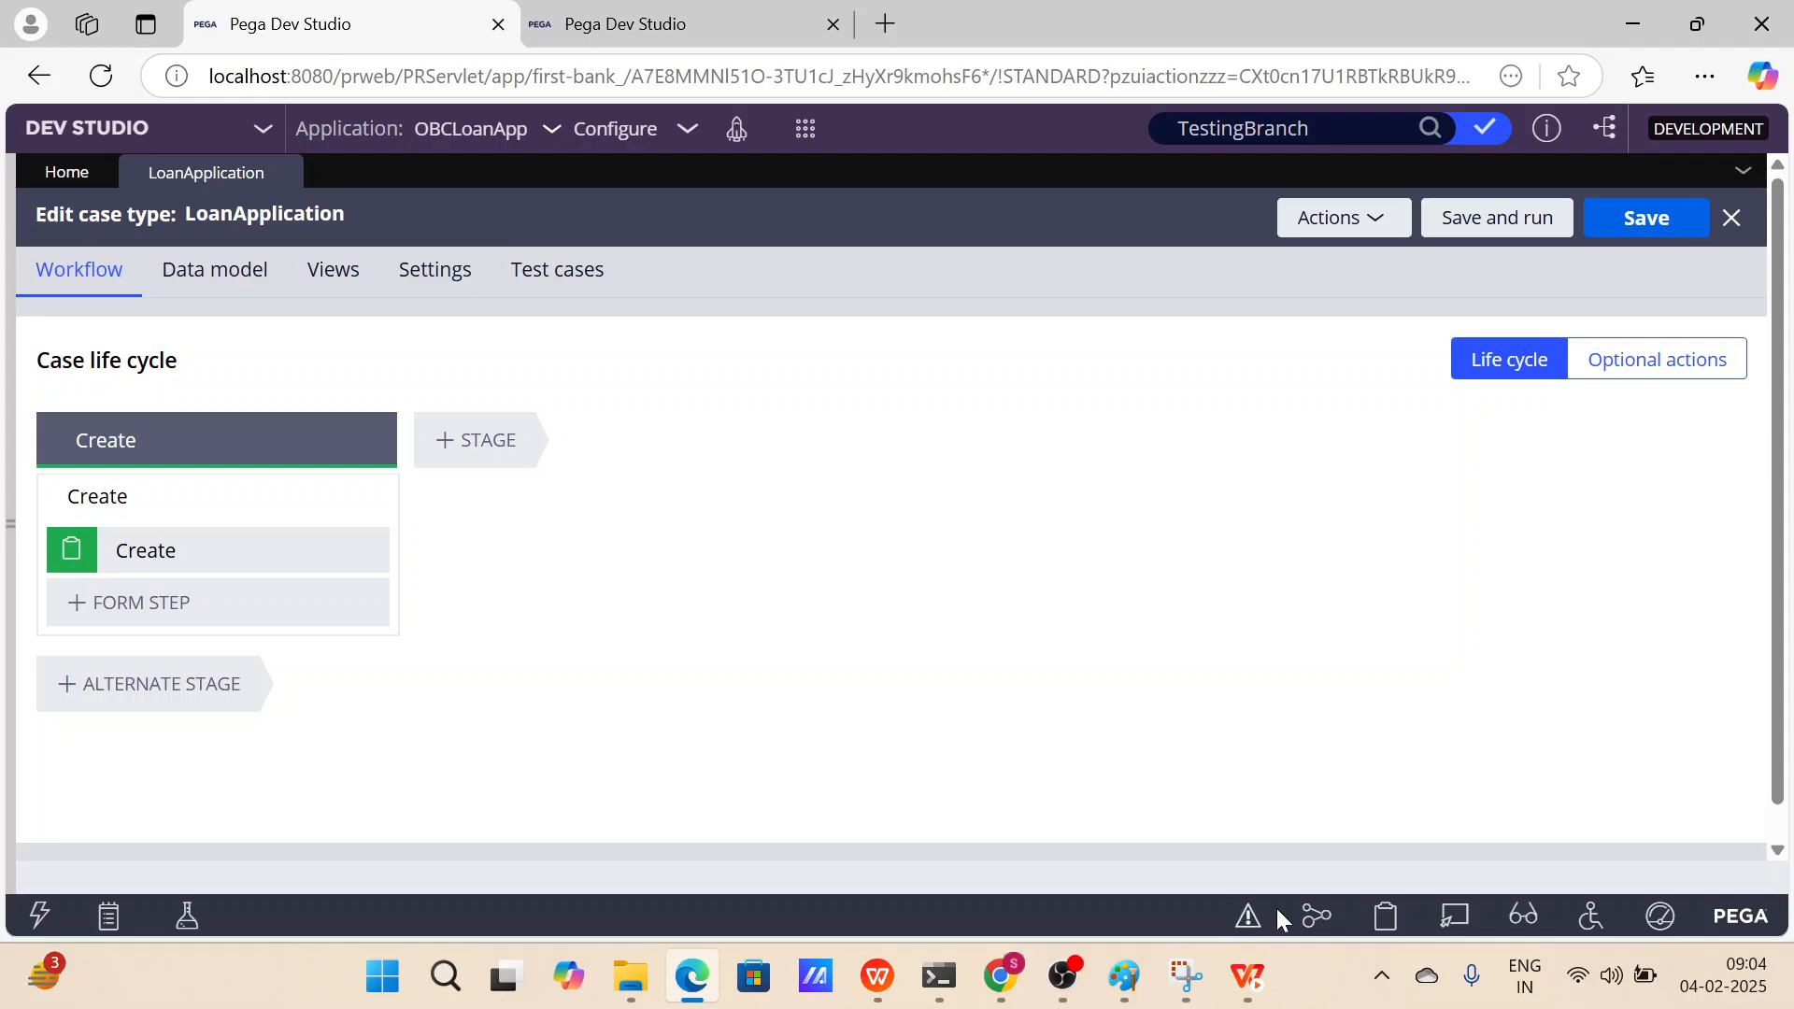
left_click(1313, 913)
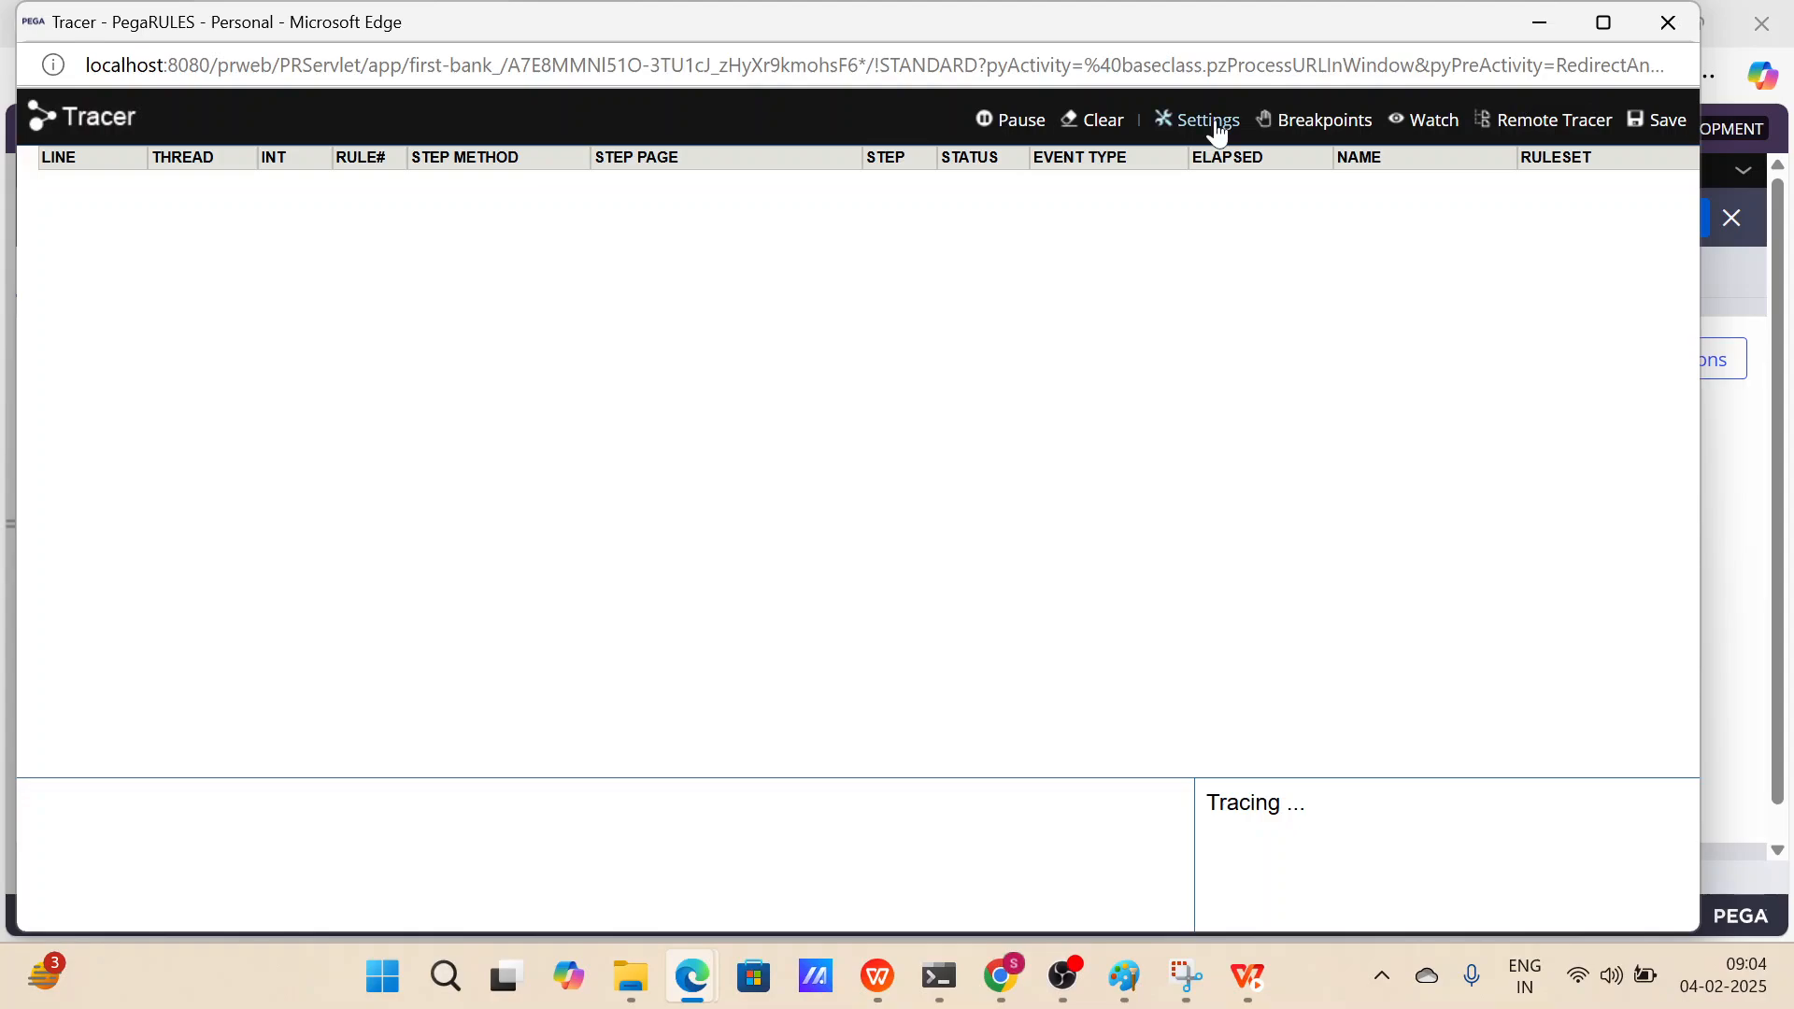
left_click(1205, 120)
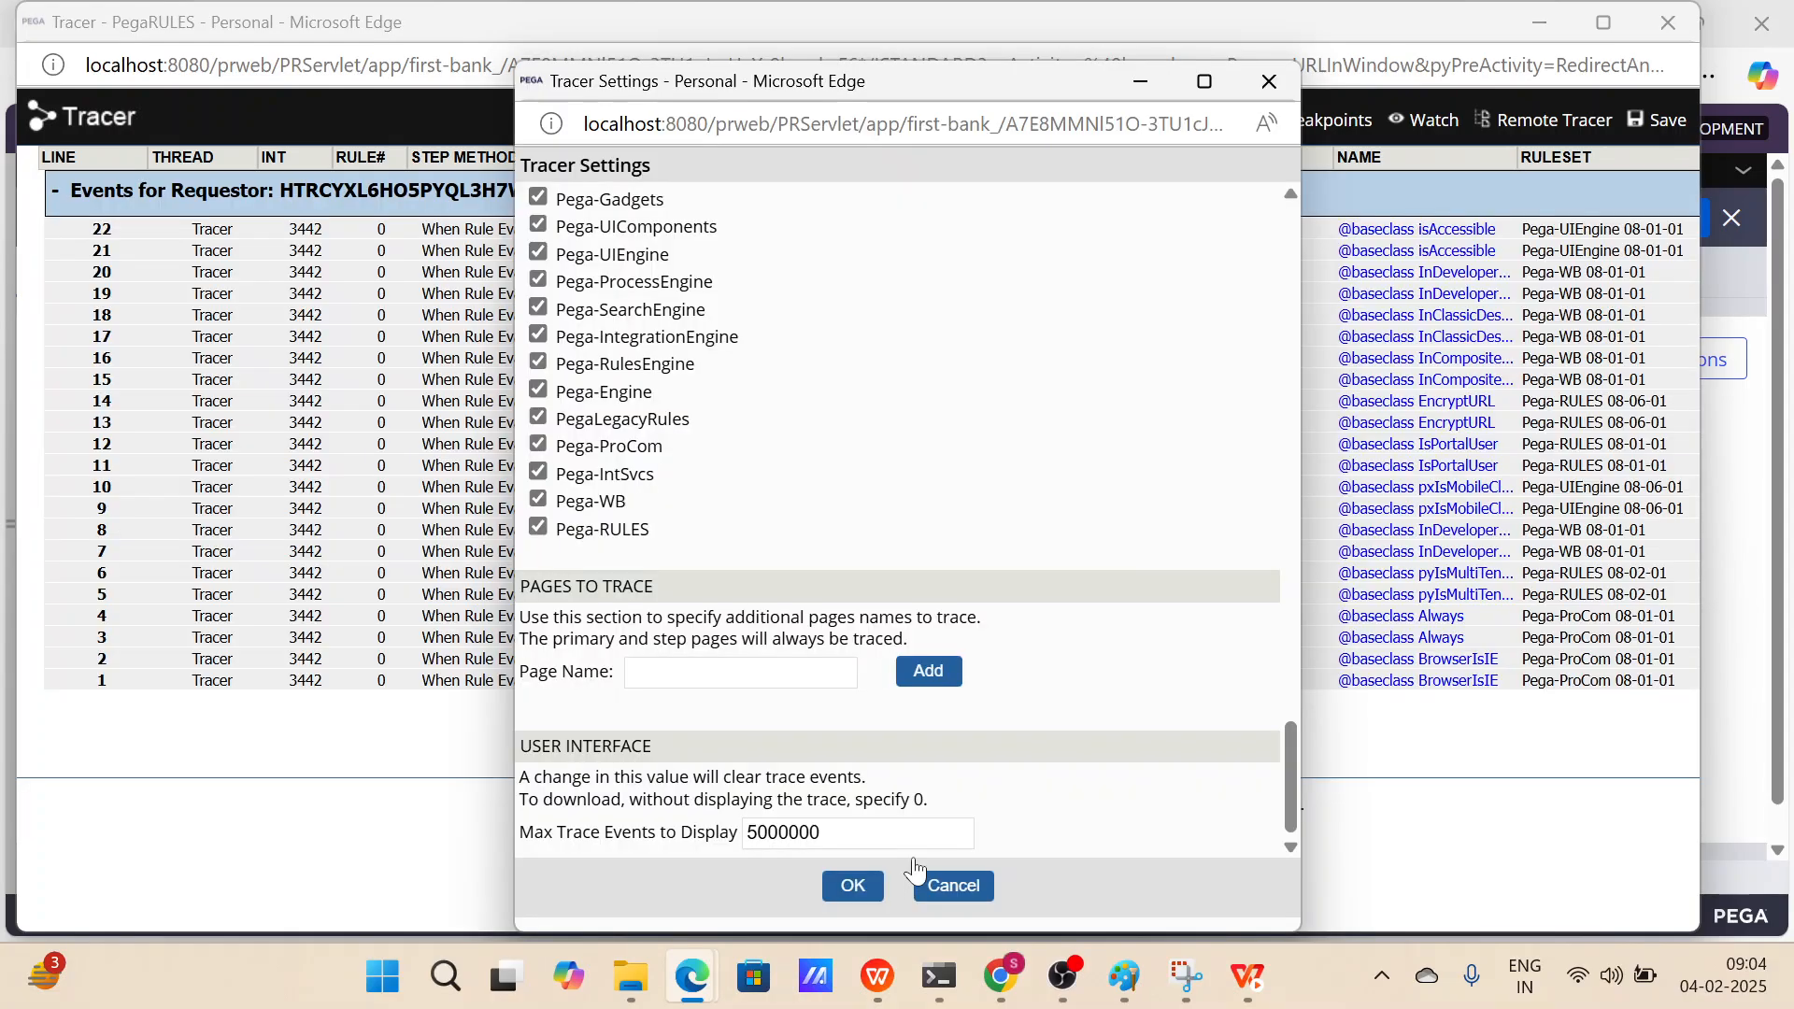
left_click(1268, 82)
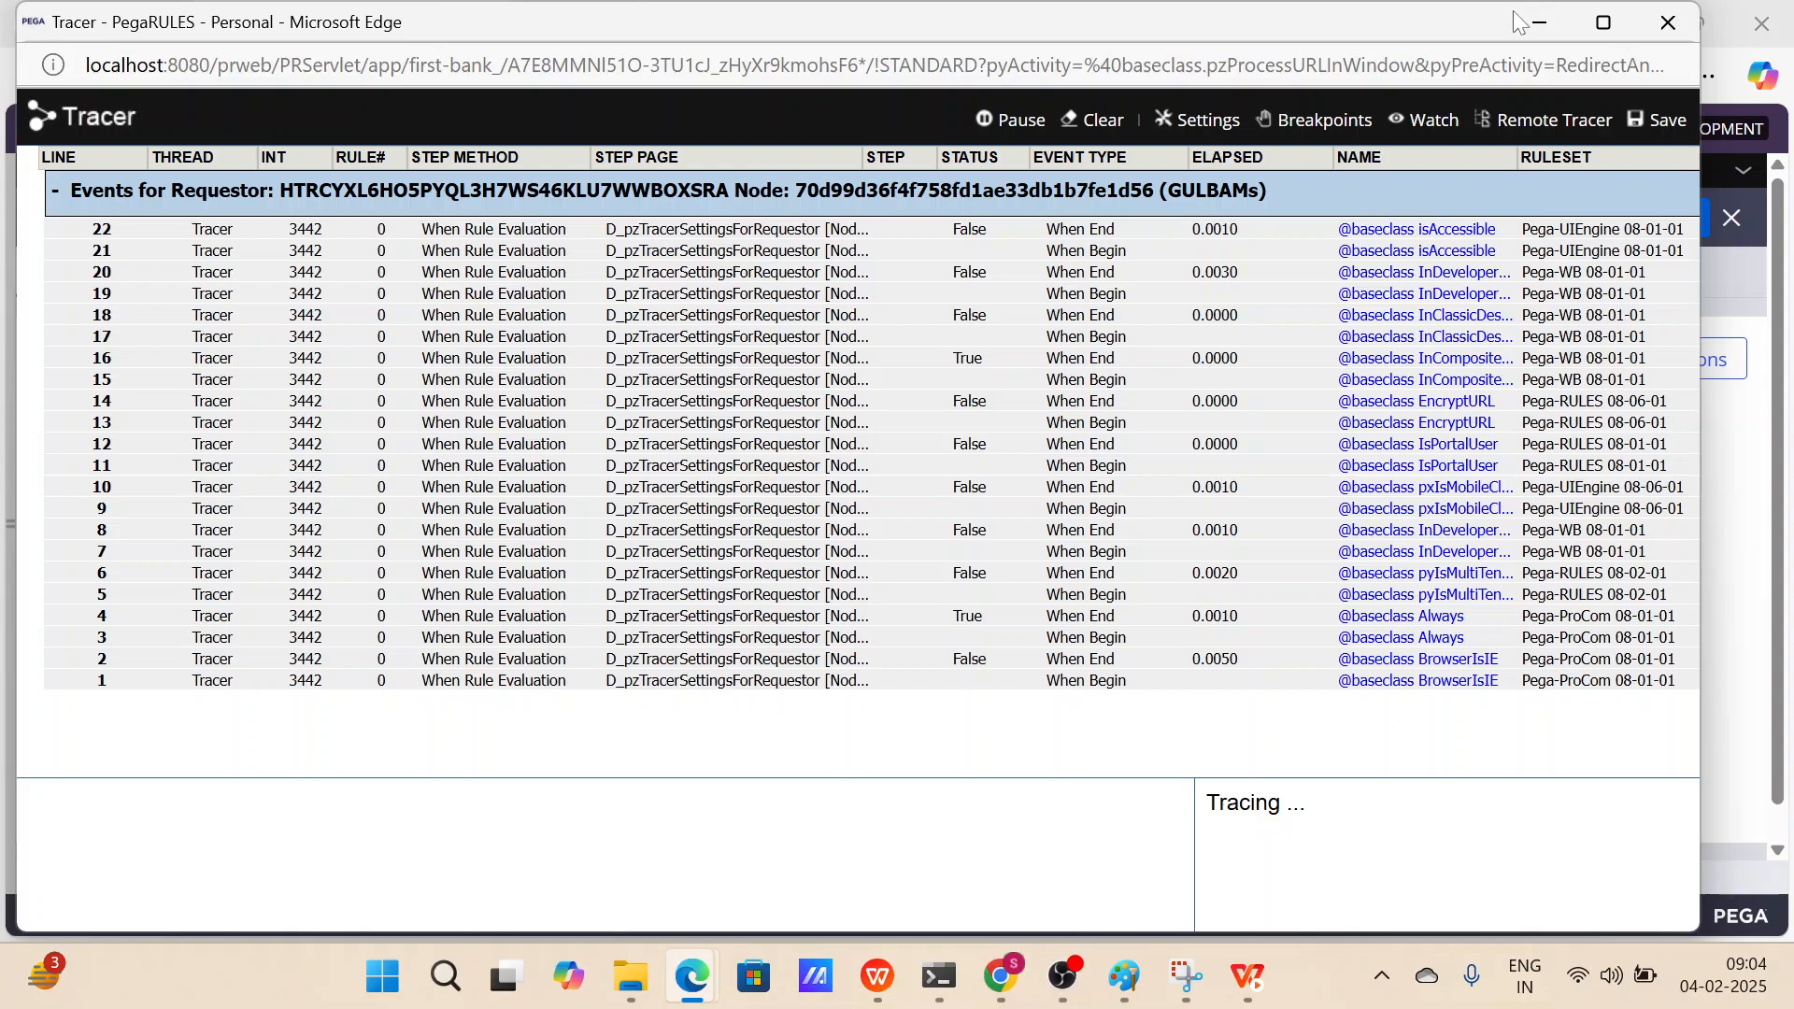
left_click(1519, 20)
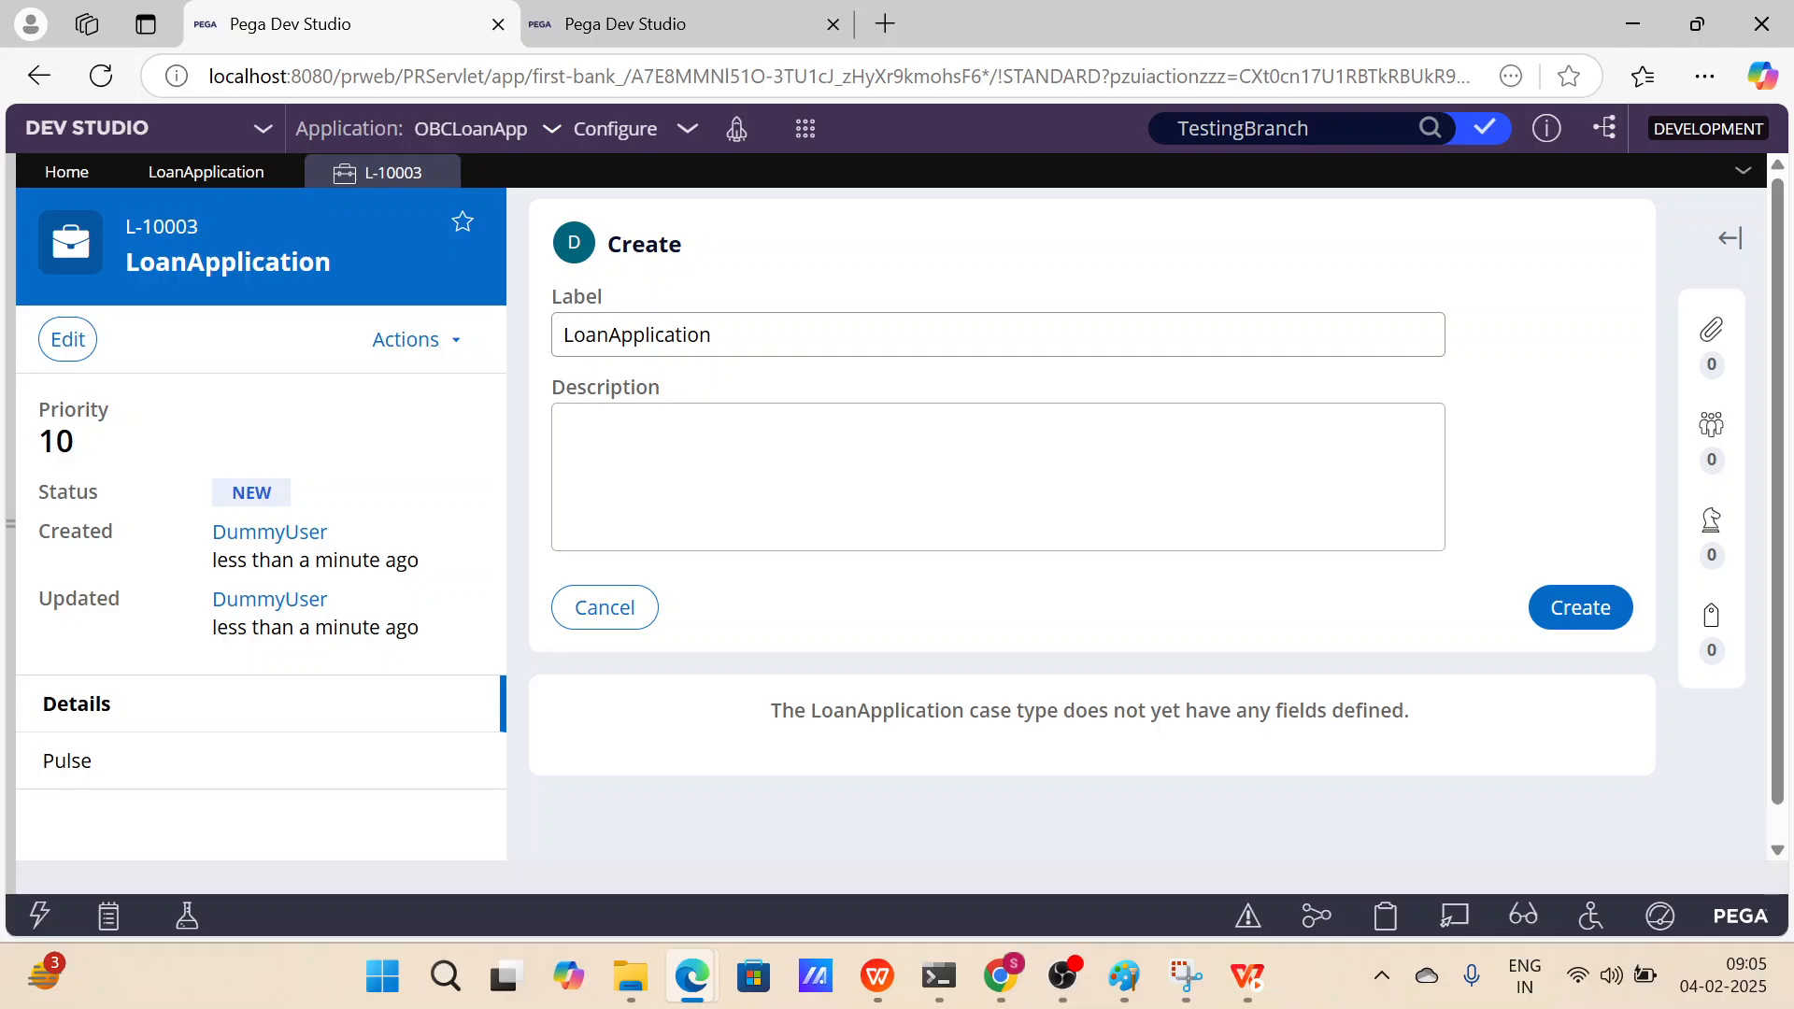
Switch to the Tracer and inspect the pyWorkPage properties of a traced event.
key("alt+Tab")
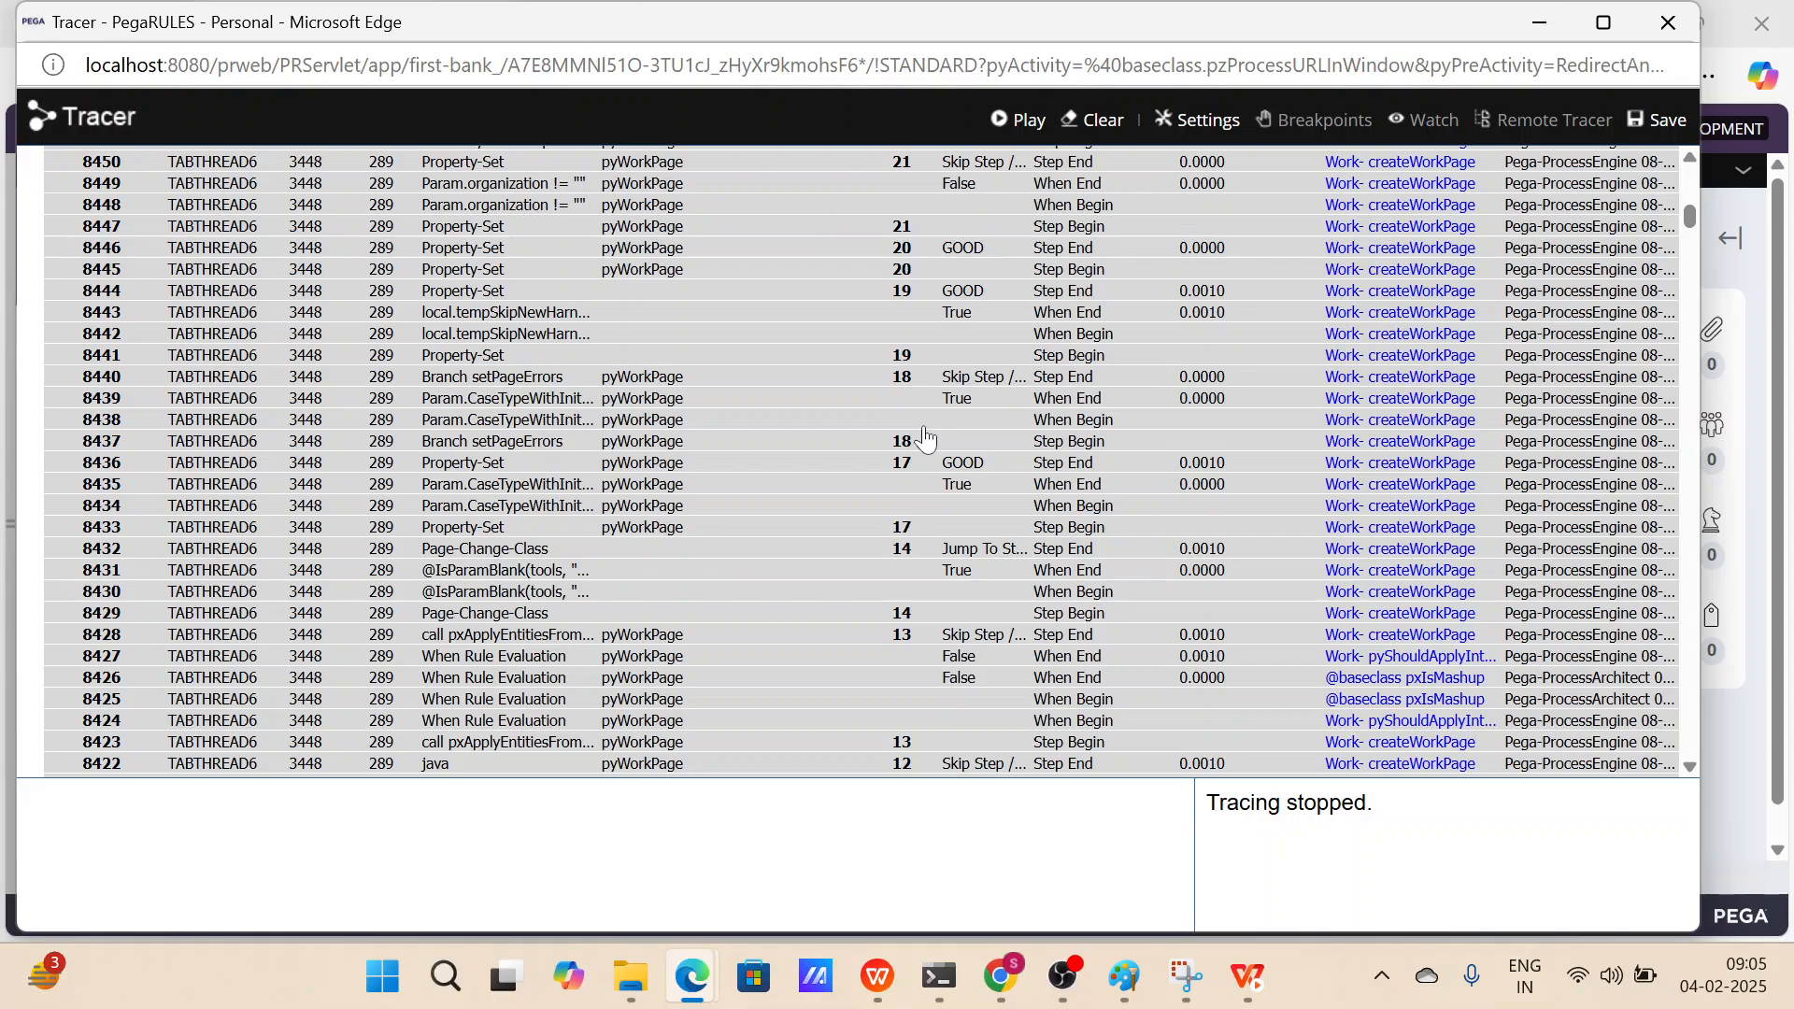
scroll(925, 439, "down", 20)
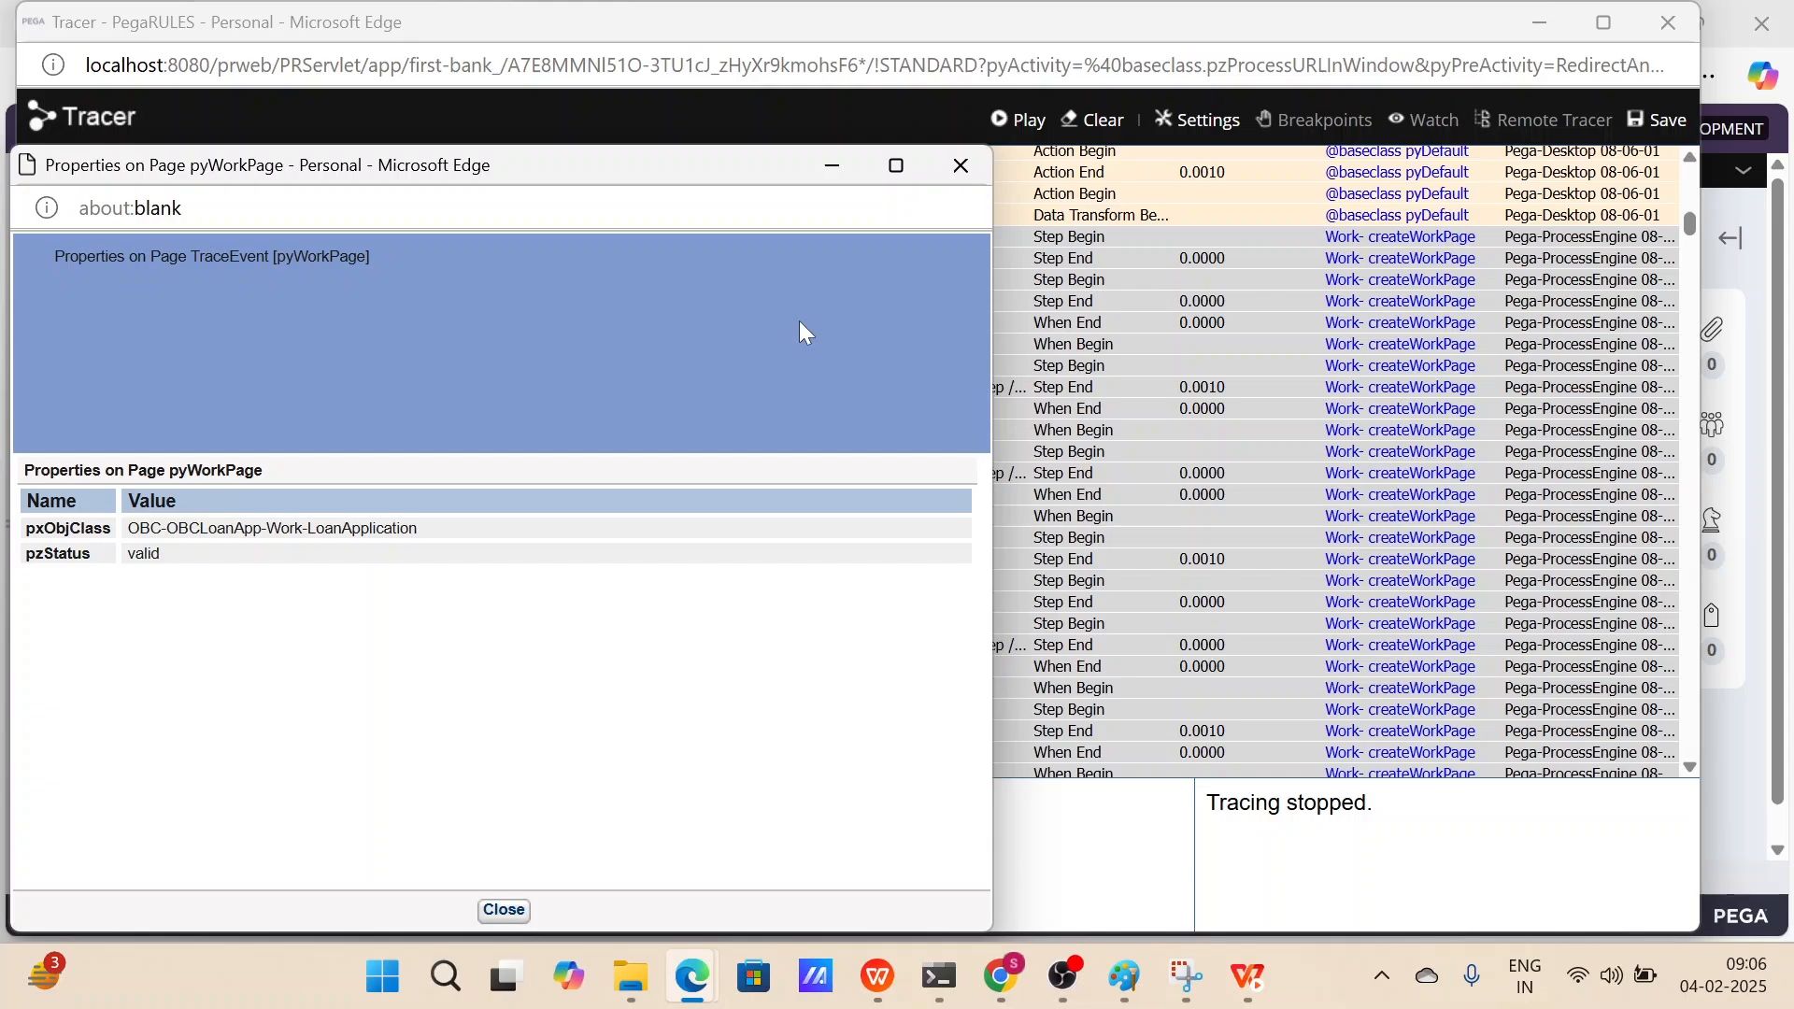
left_click(960, 166)
scroll(1313, 273, "down", 20)
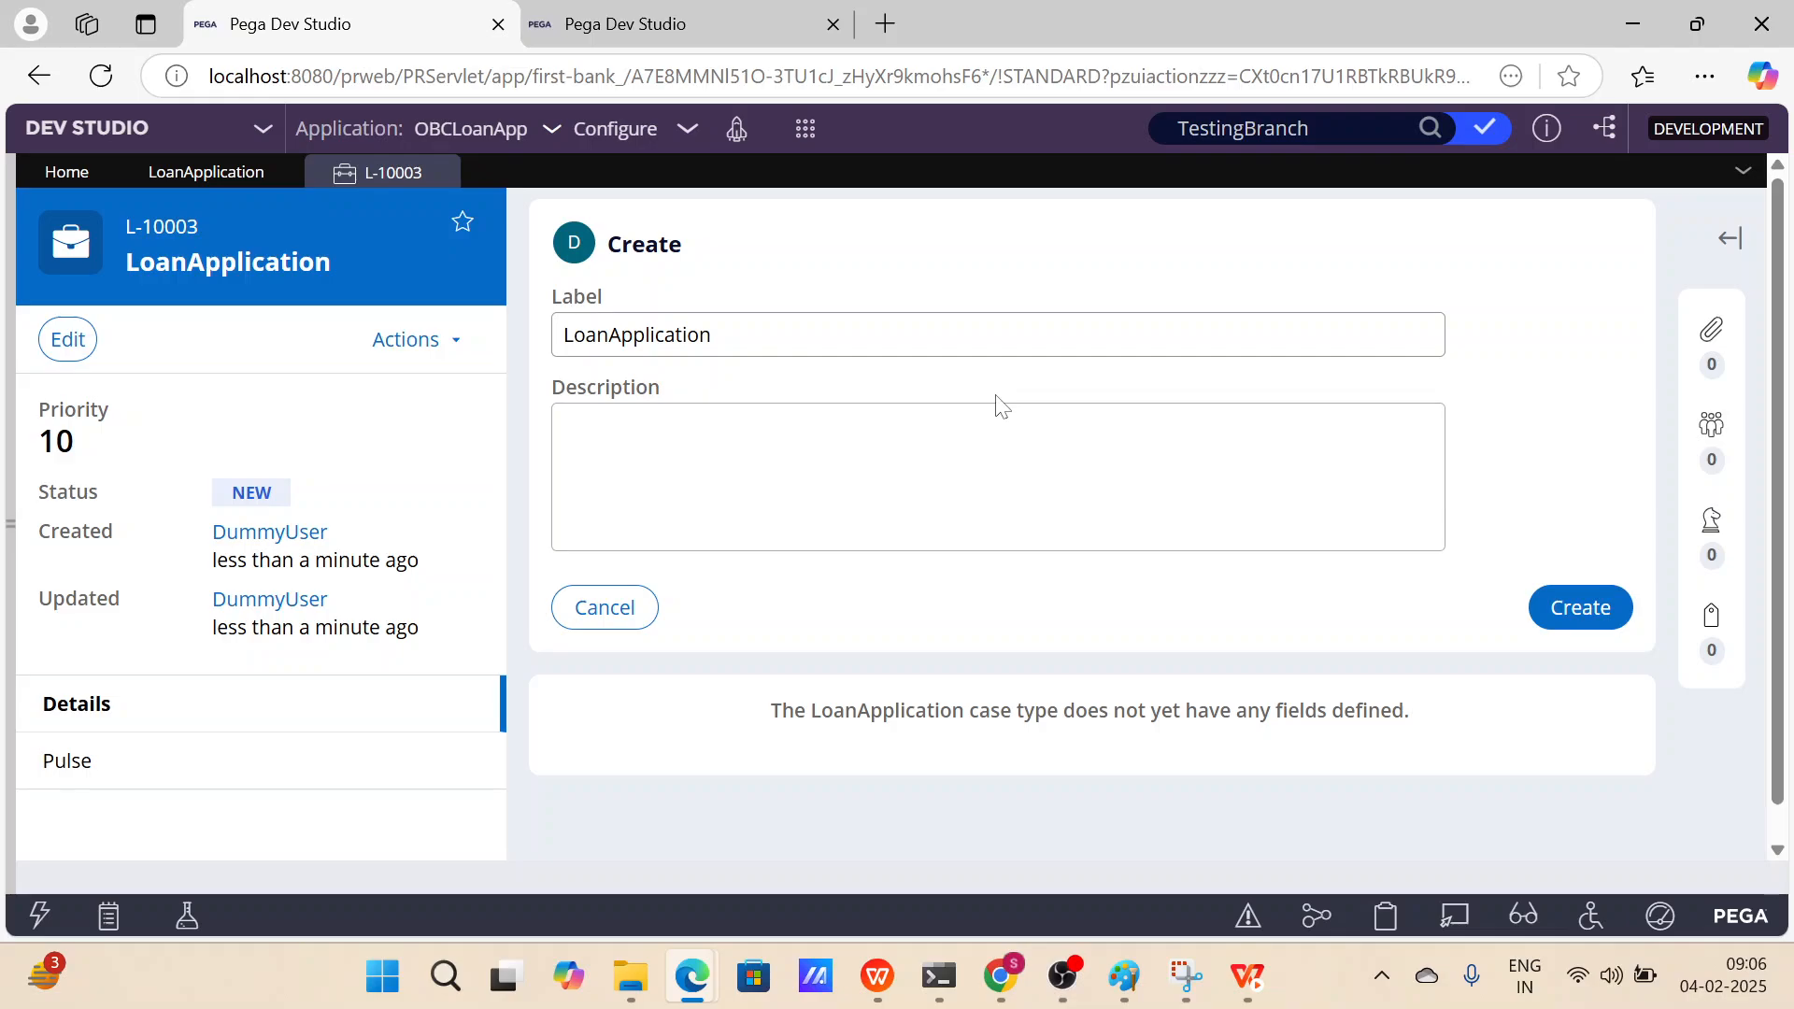
Open the Clipboard and examine the pyWorkPage properties, including pyID and pzInsKey.
left_click(1383, 920)
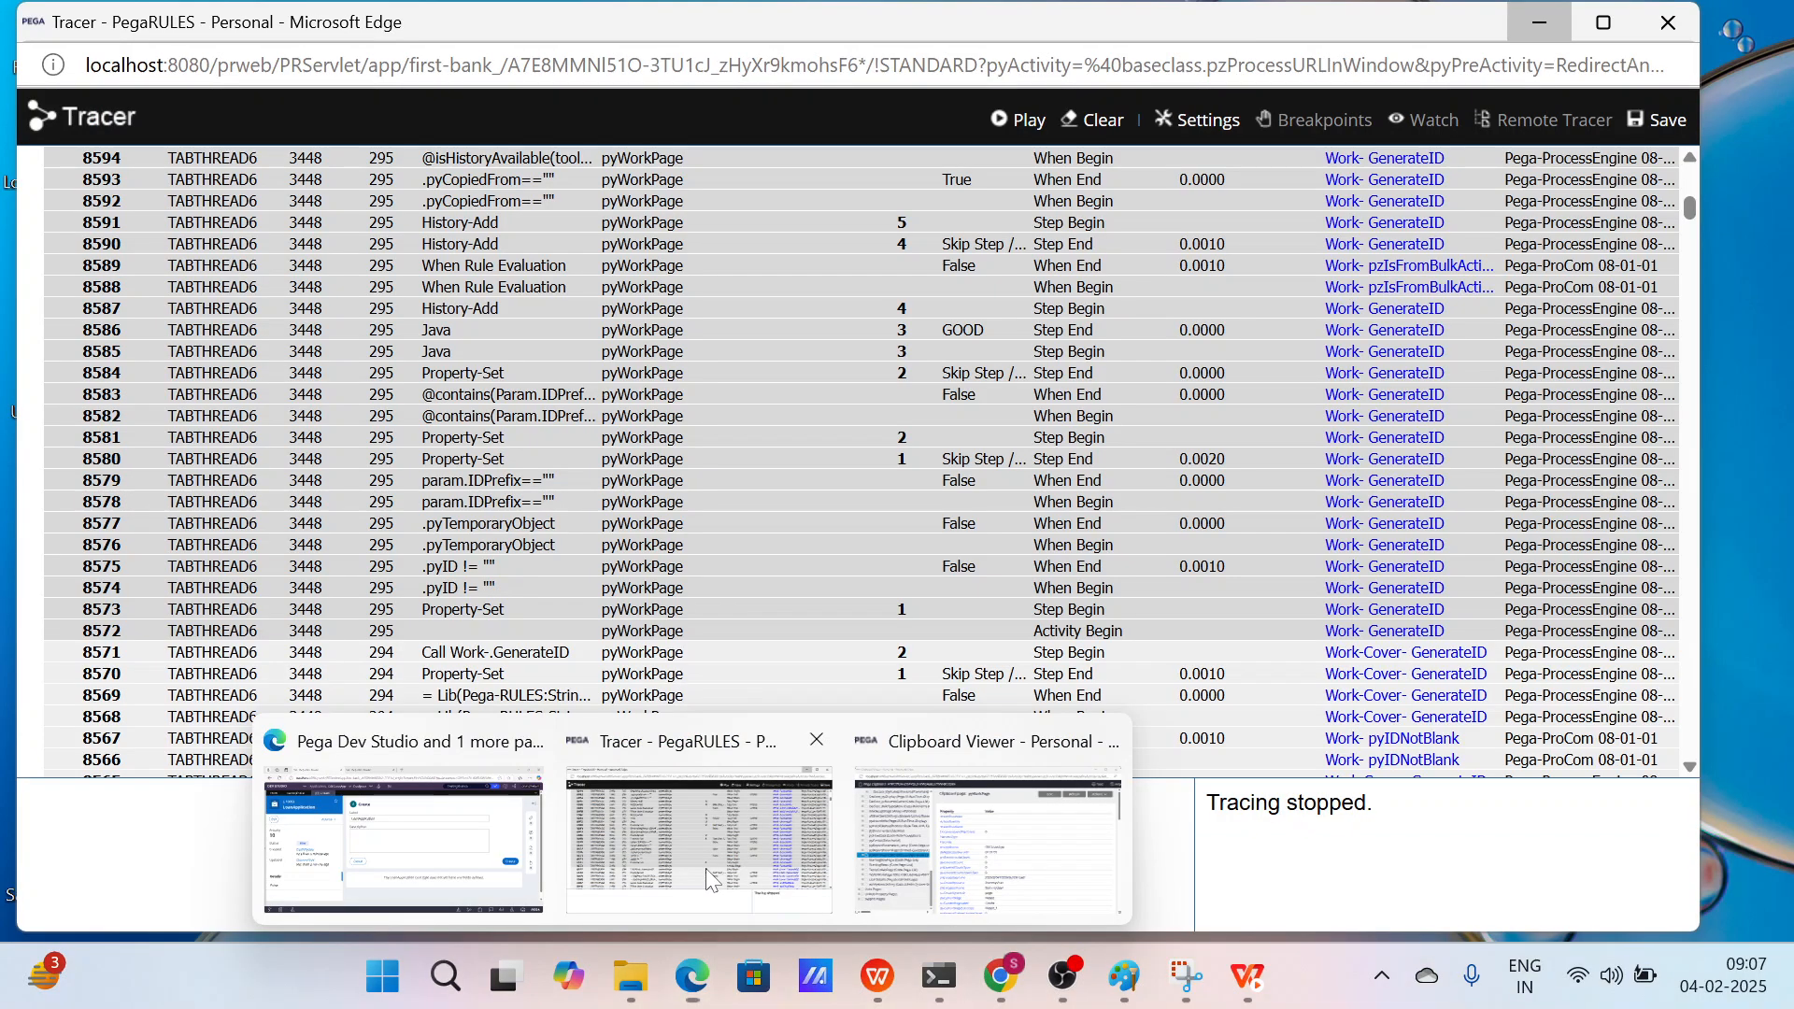
left_click(704, 867)
scroll(741, 532, "down", 10)
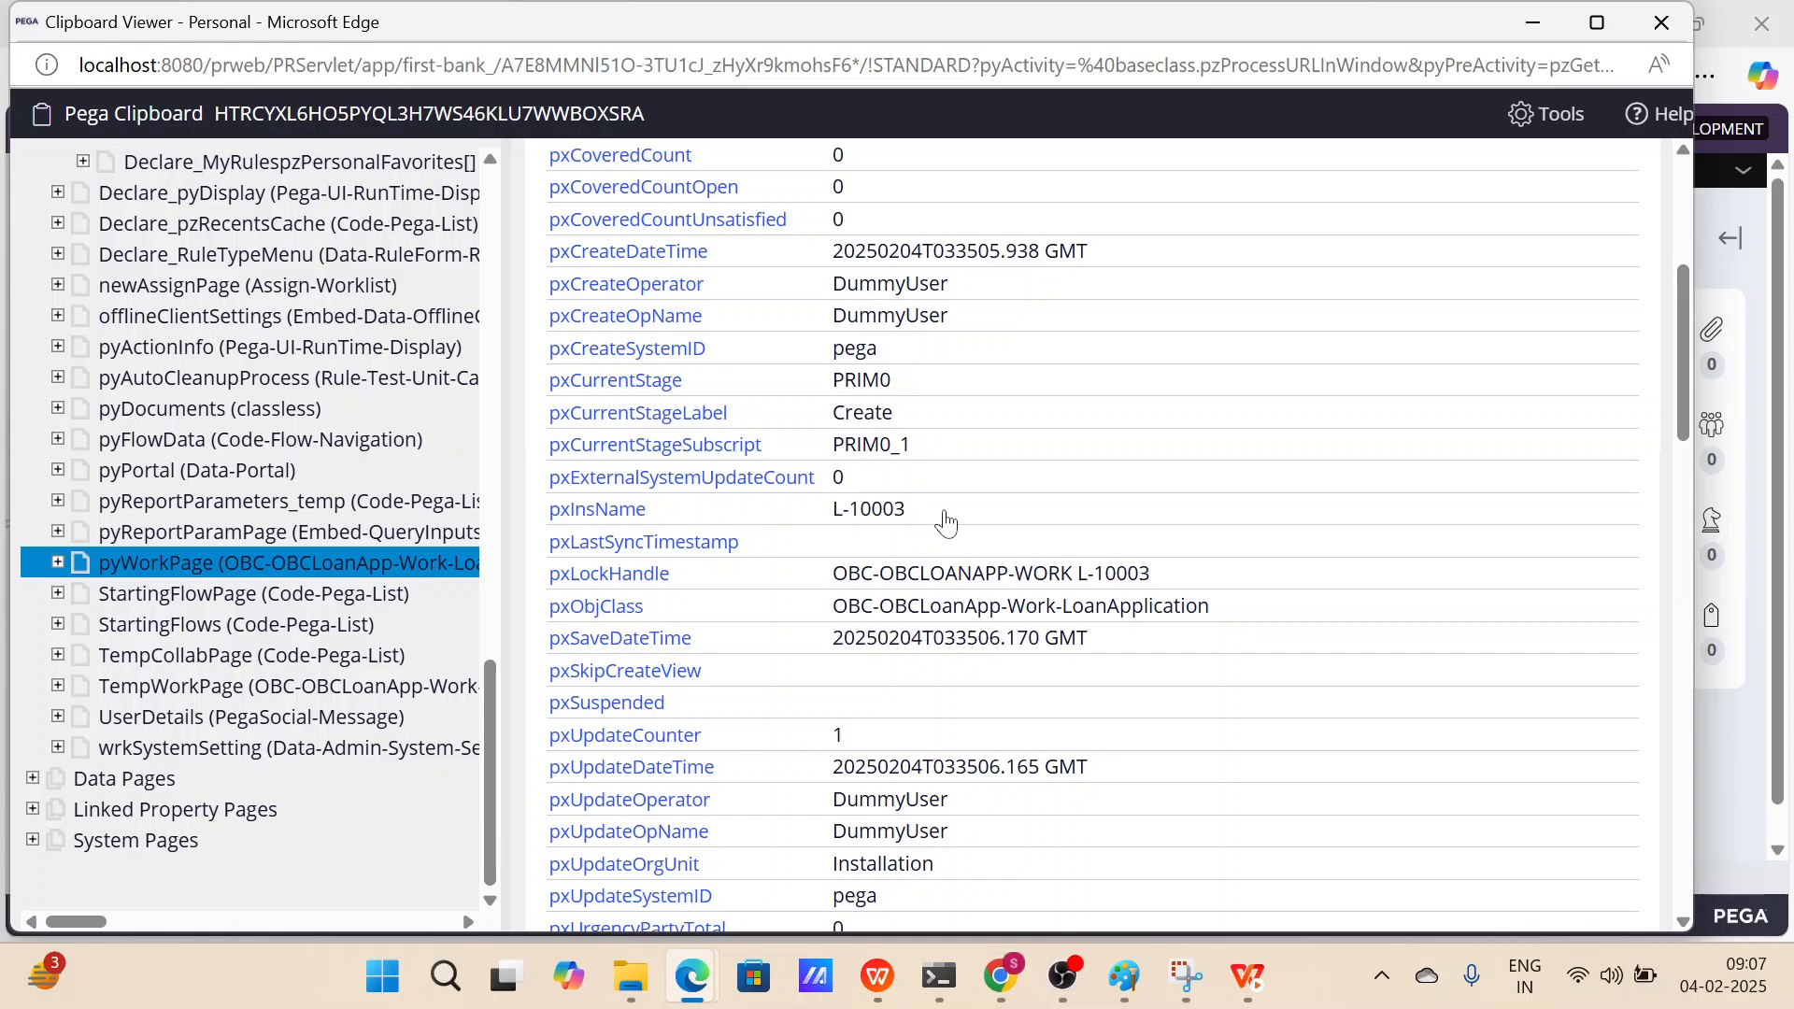
scroll(946, 521, "down", 10)
left_click_drag(914, 381, 685, 397)
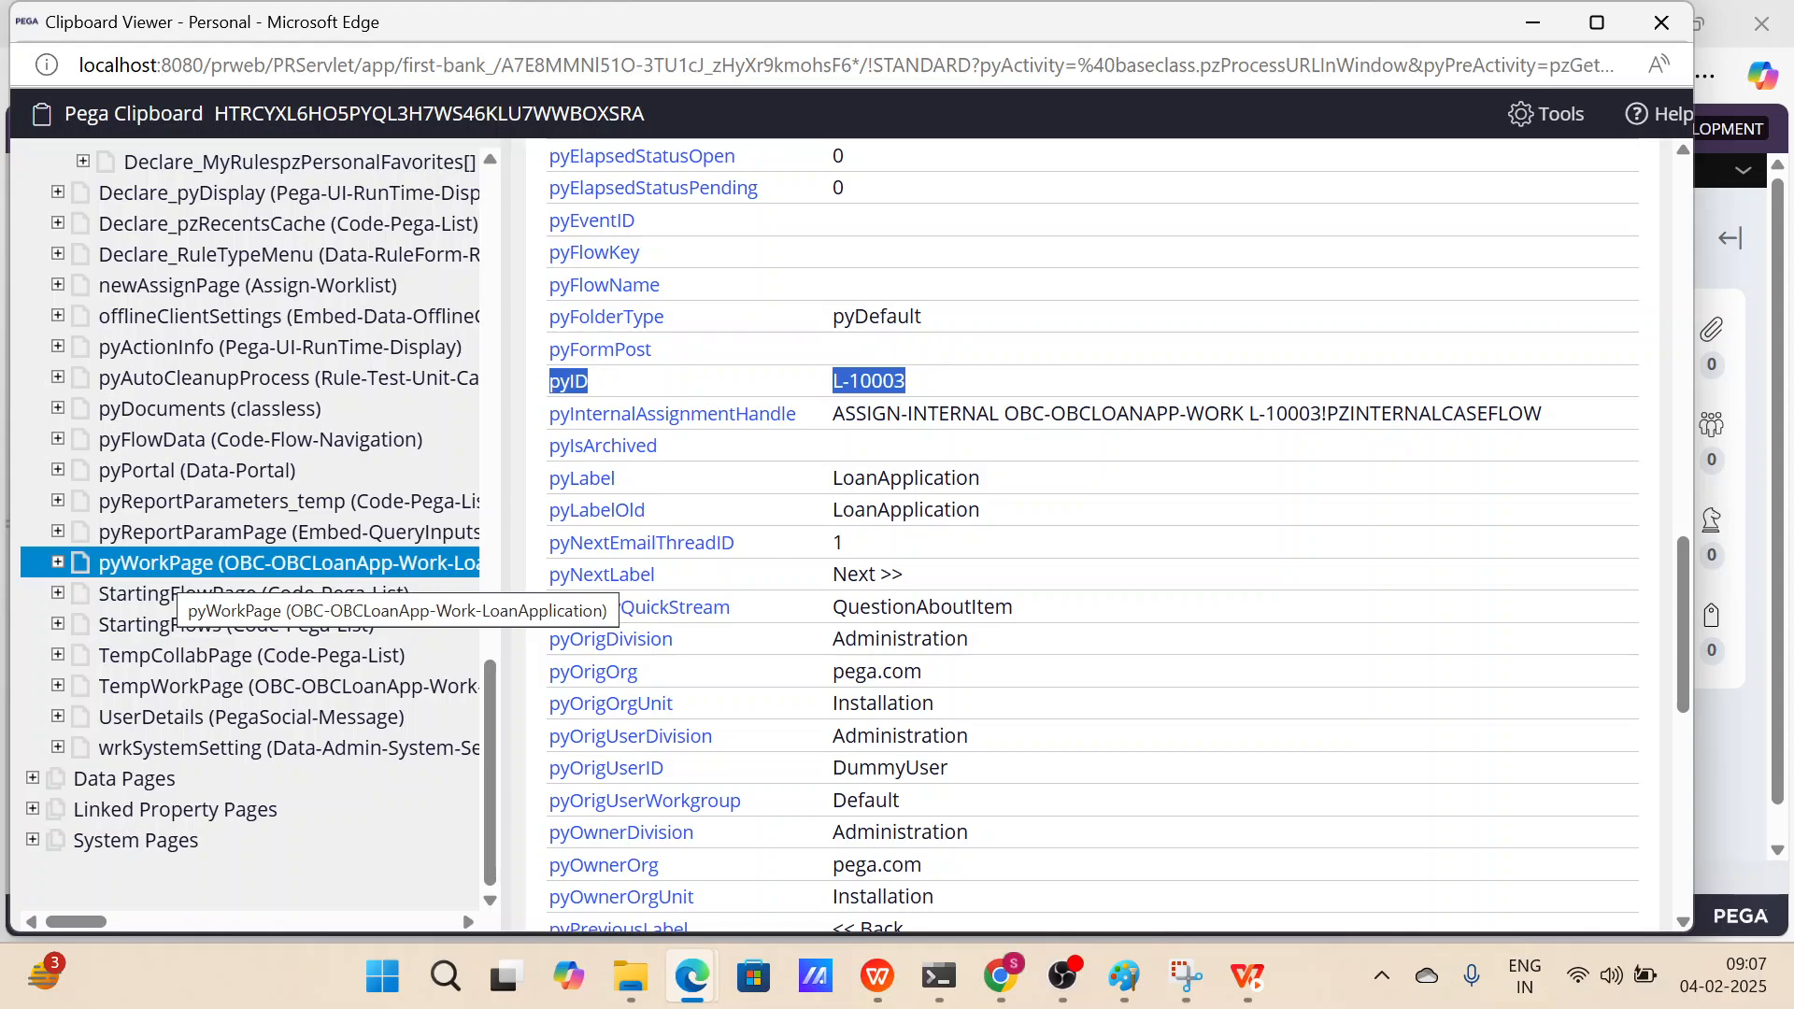
scroll(915, 589, "down", 9)
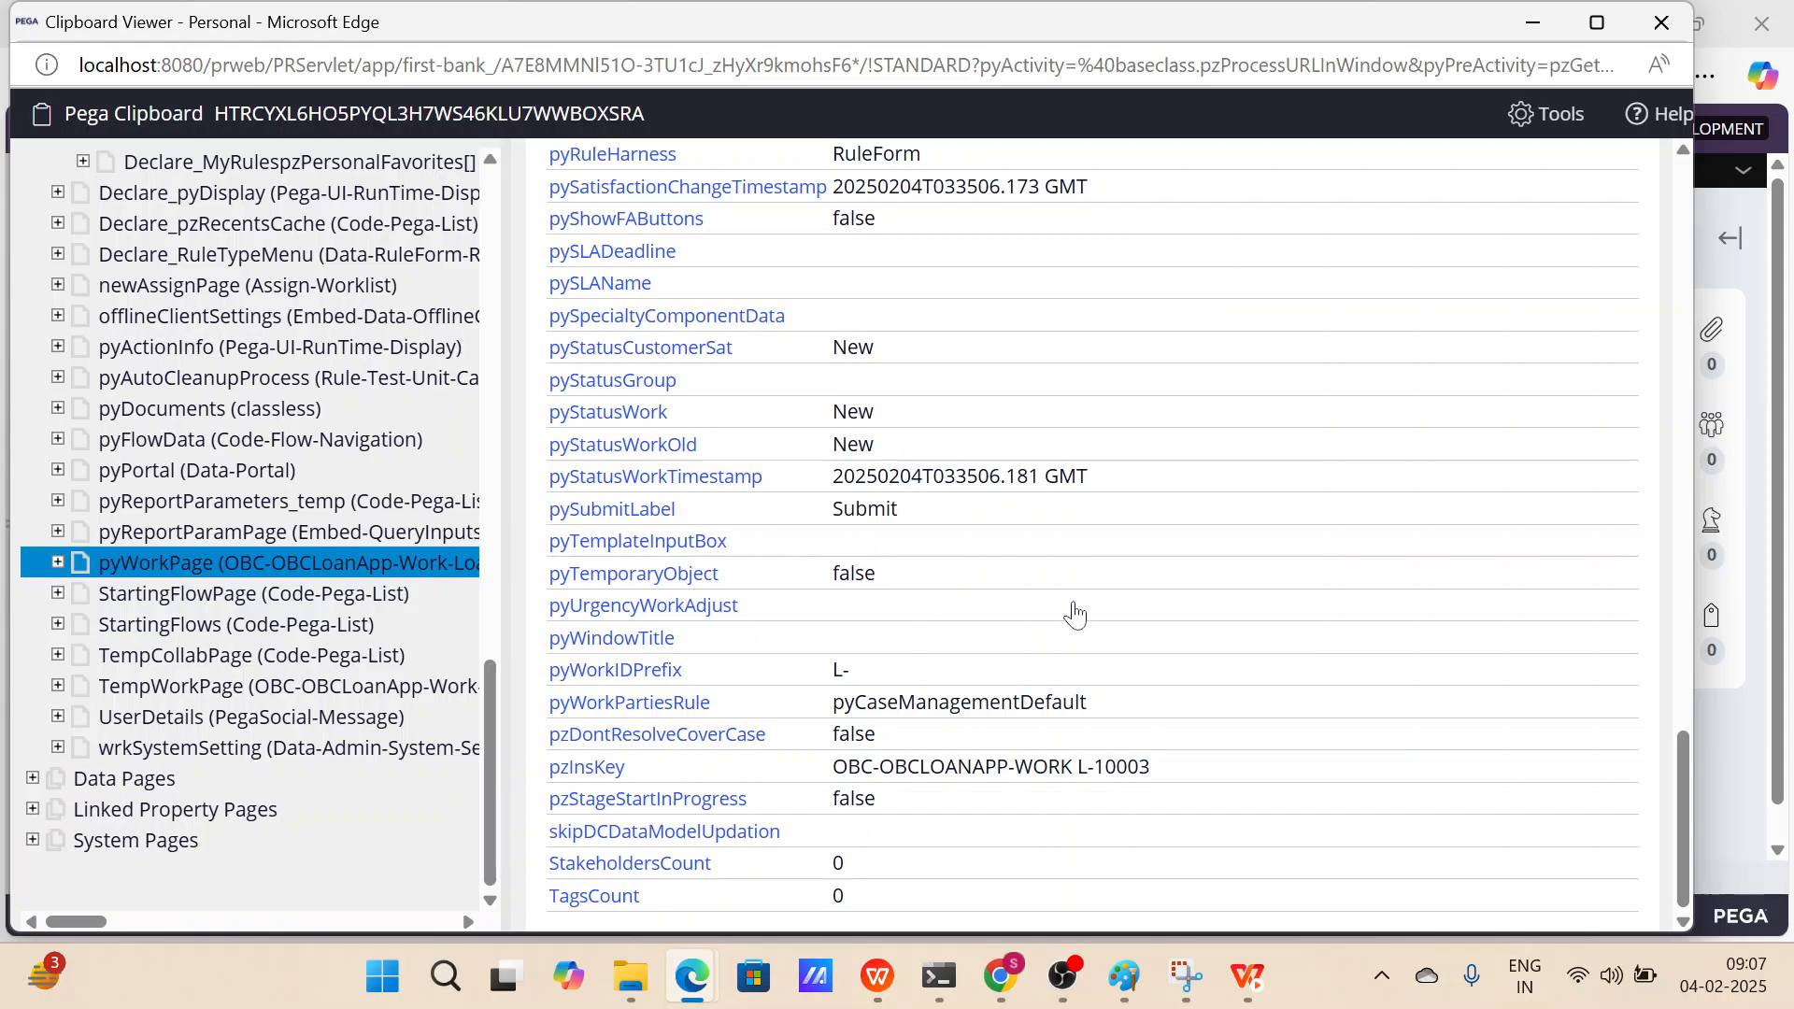
triple_click(1194, 780)
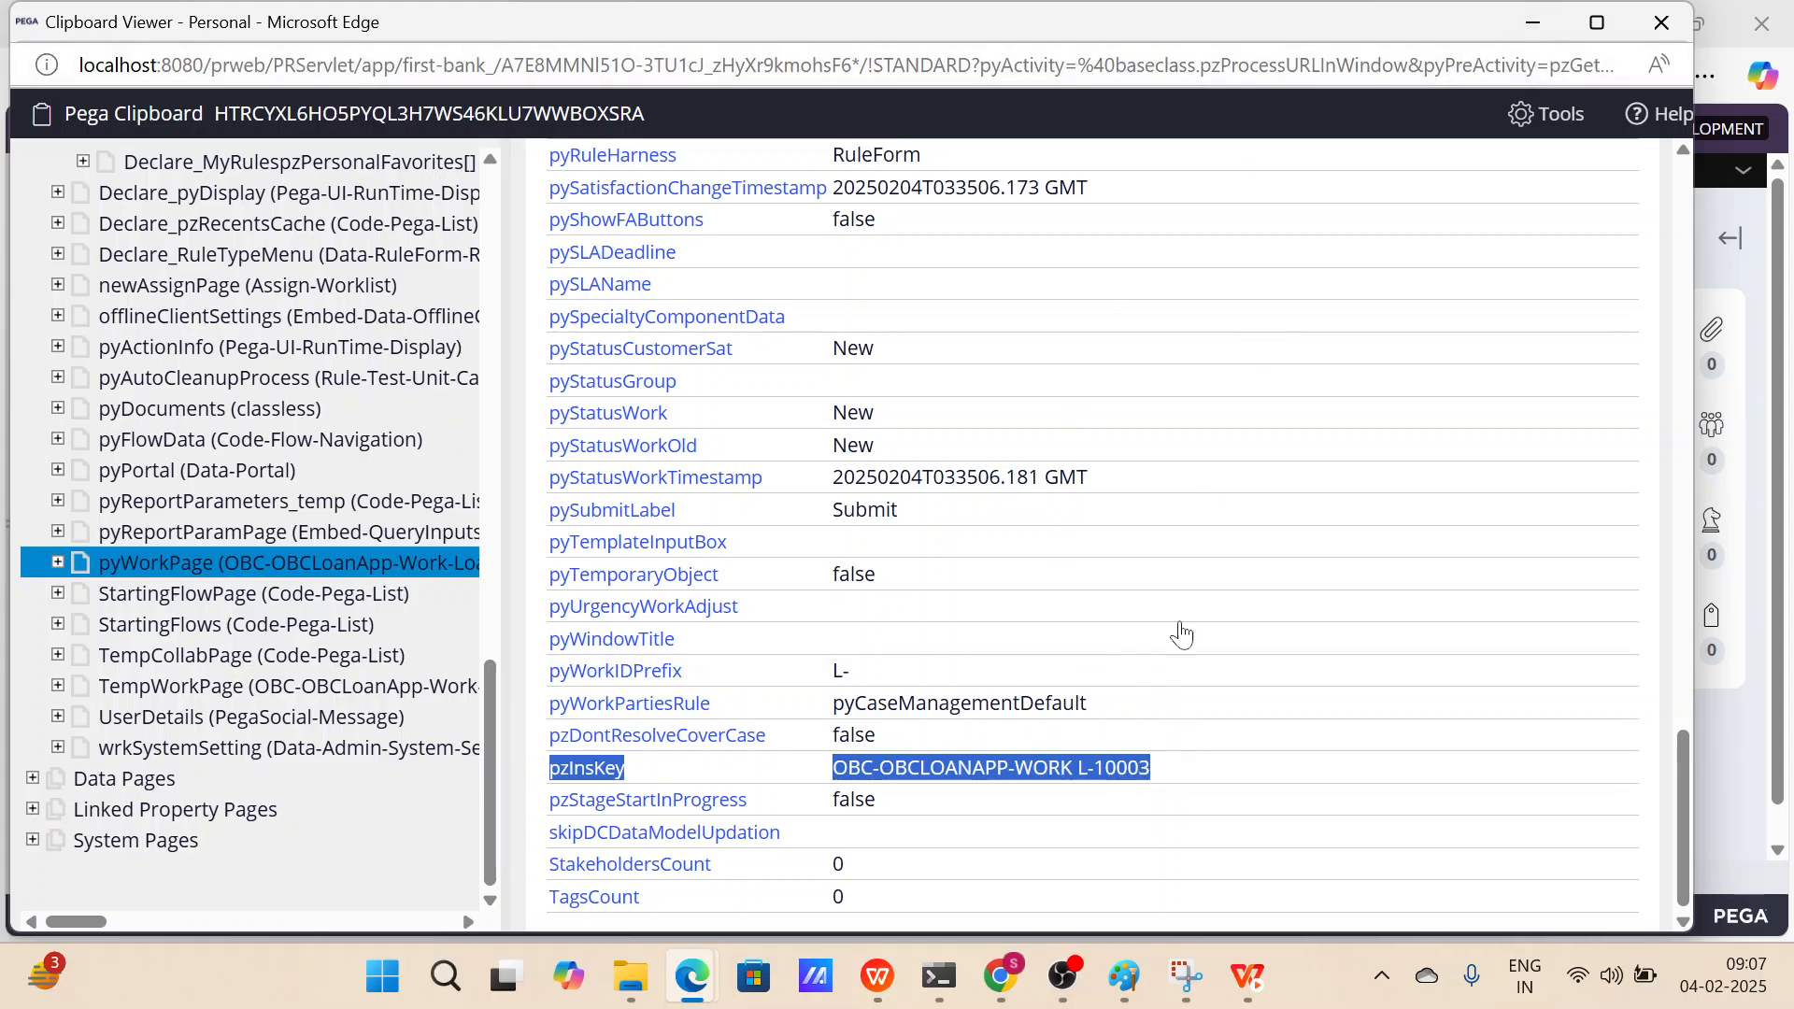
left_click(1533, 22)
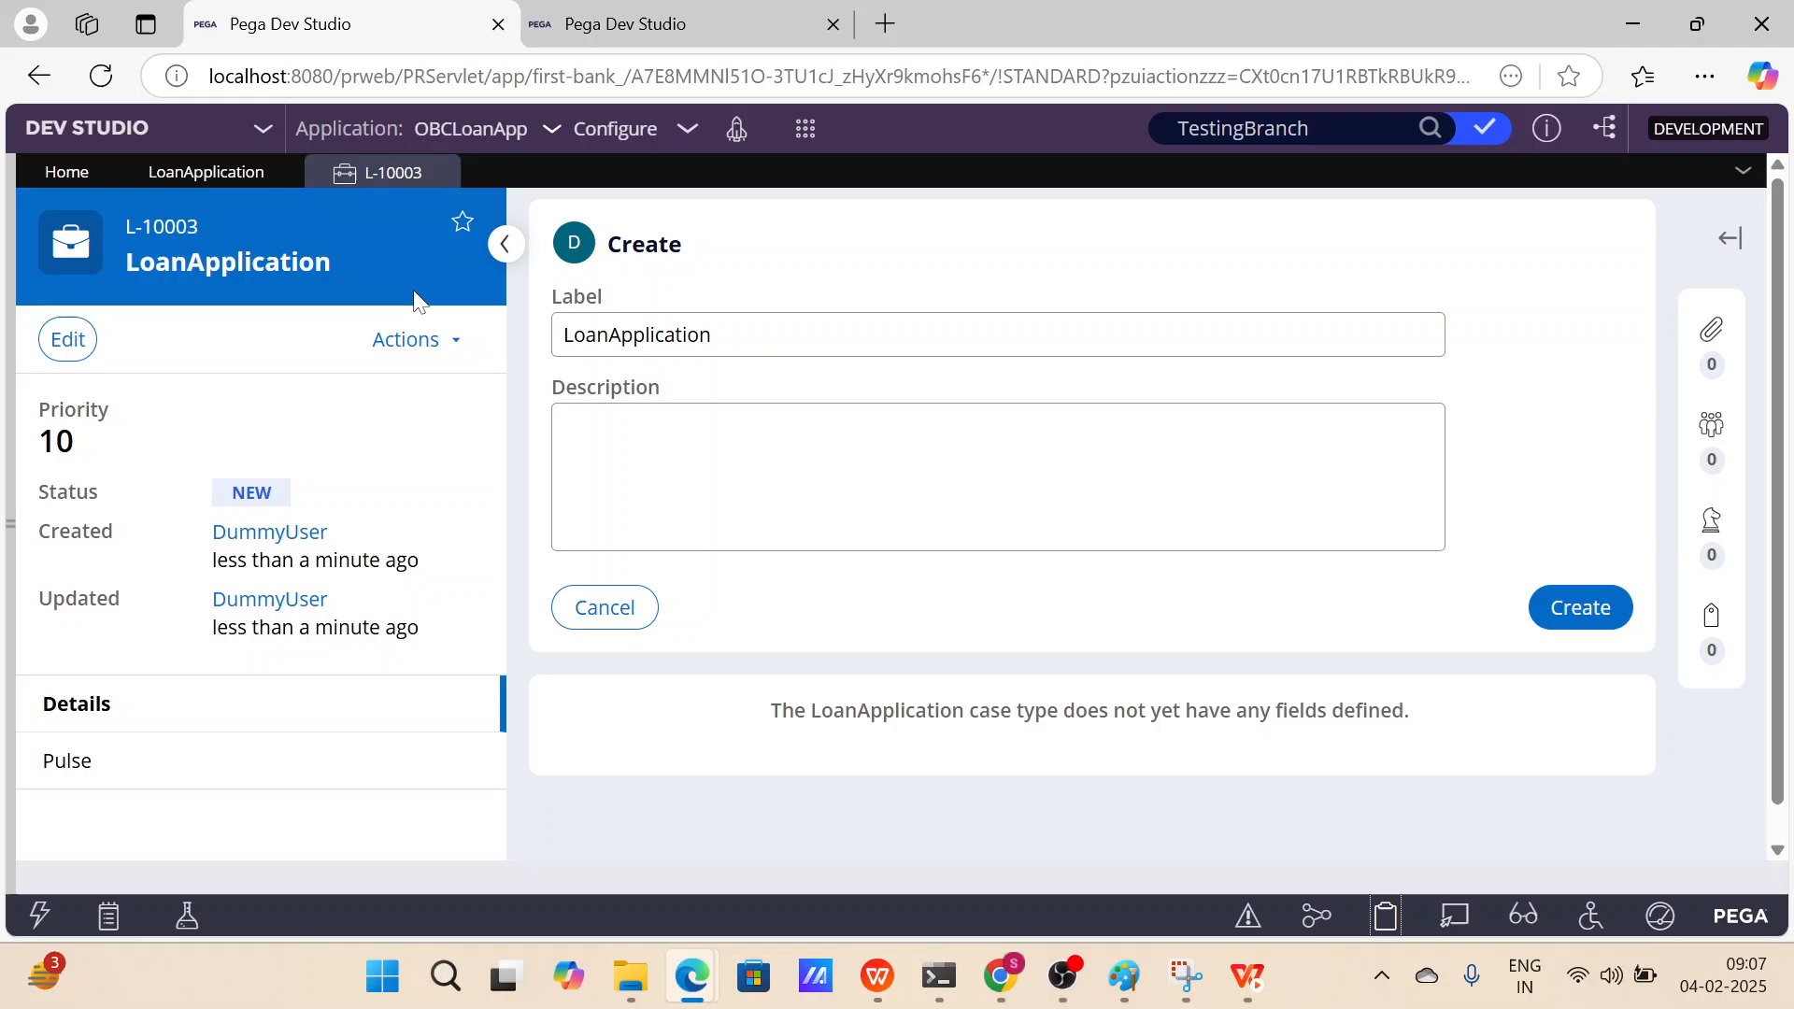
Open the OBCLoanApp application definition and then the OBCLoanApp ruleset.
left_click(152, 172)
left_click(515, 132)
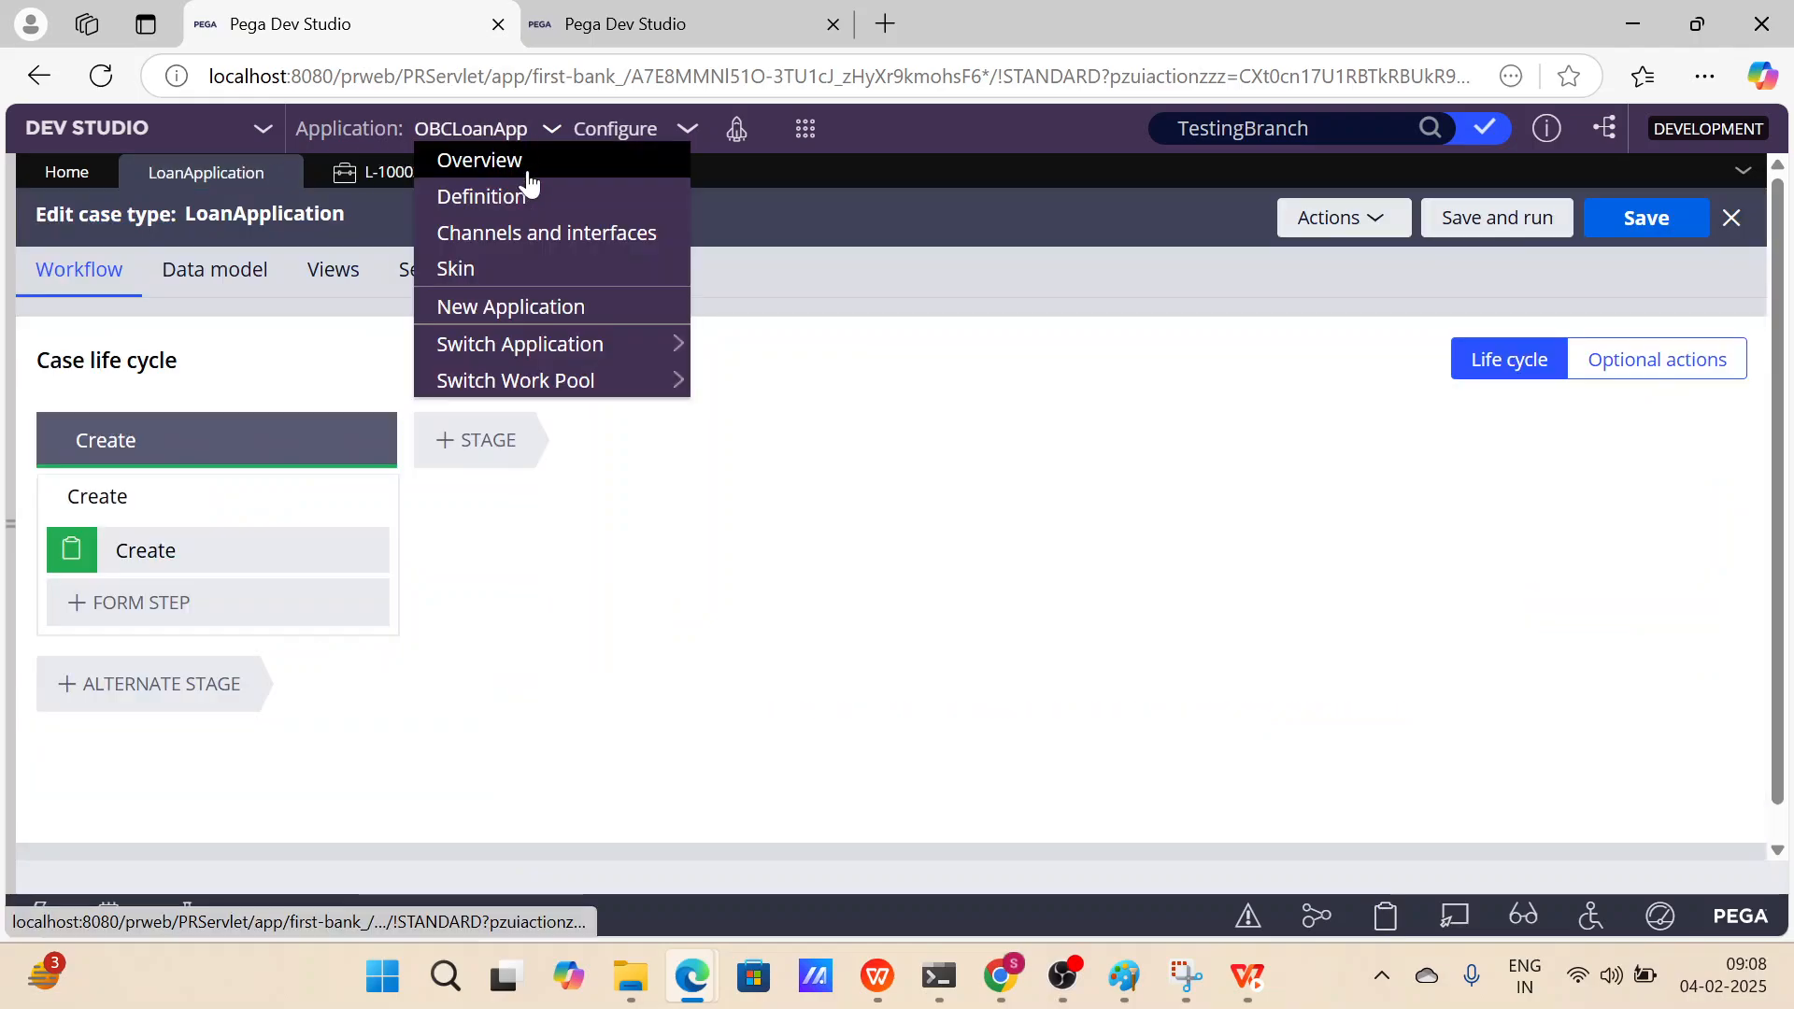
left_click(536, 196)
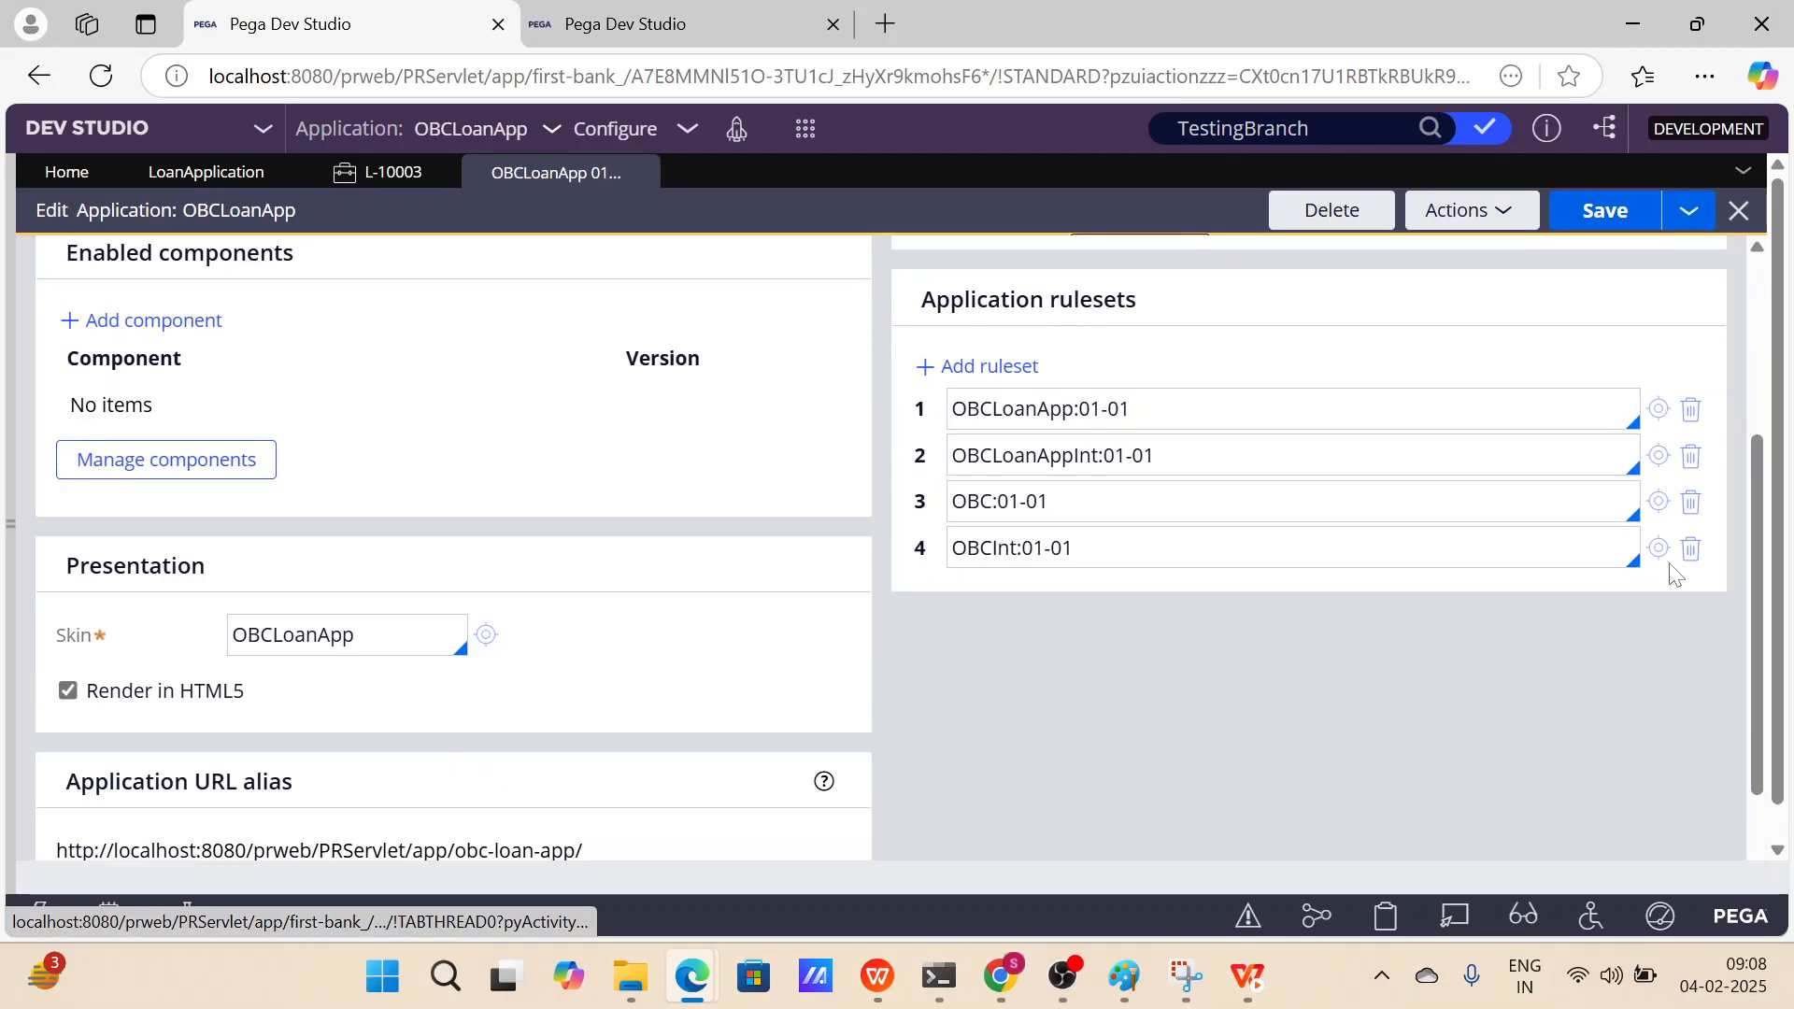
left_click(1658, 408)
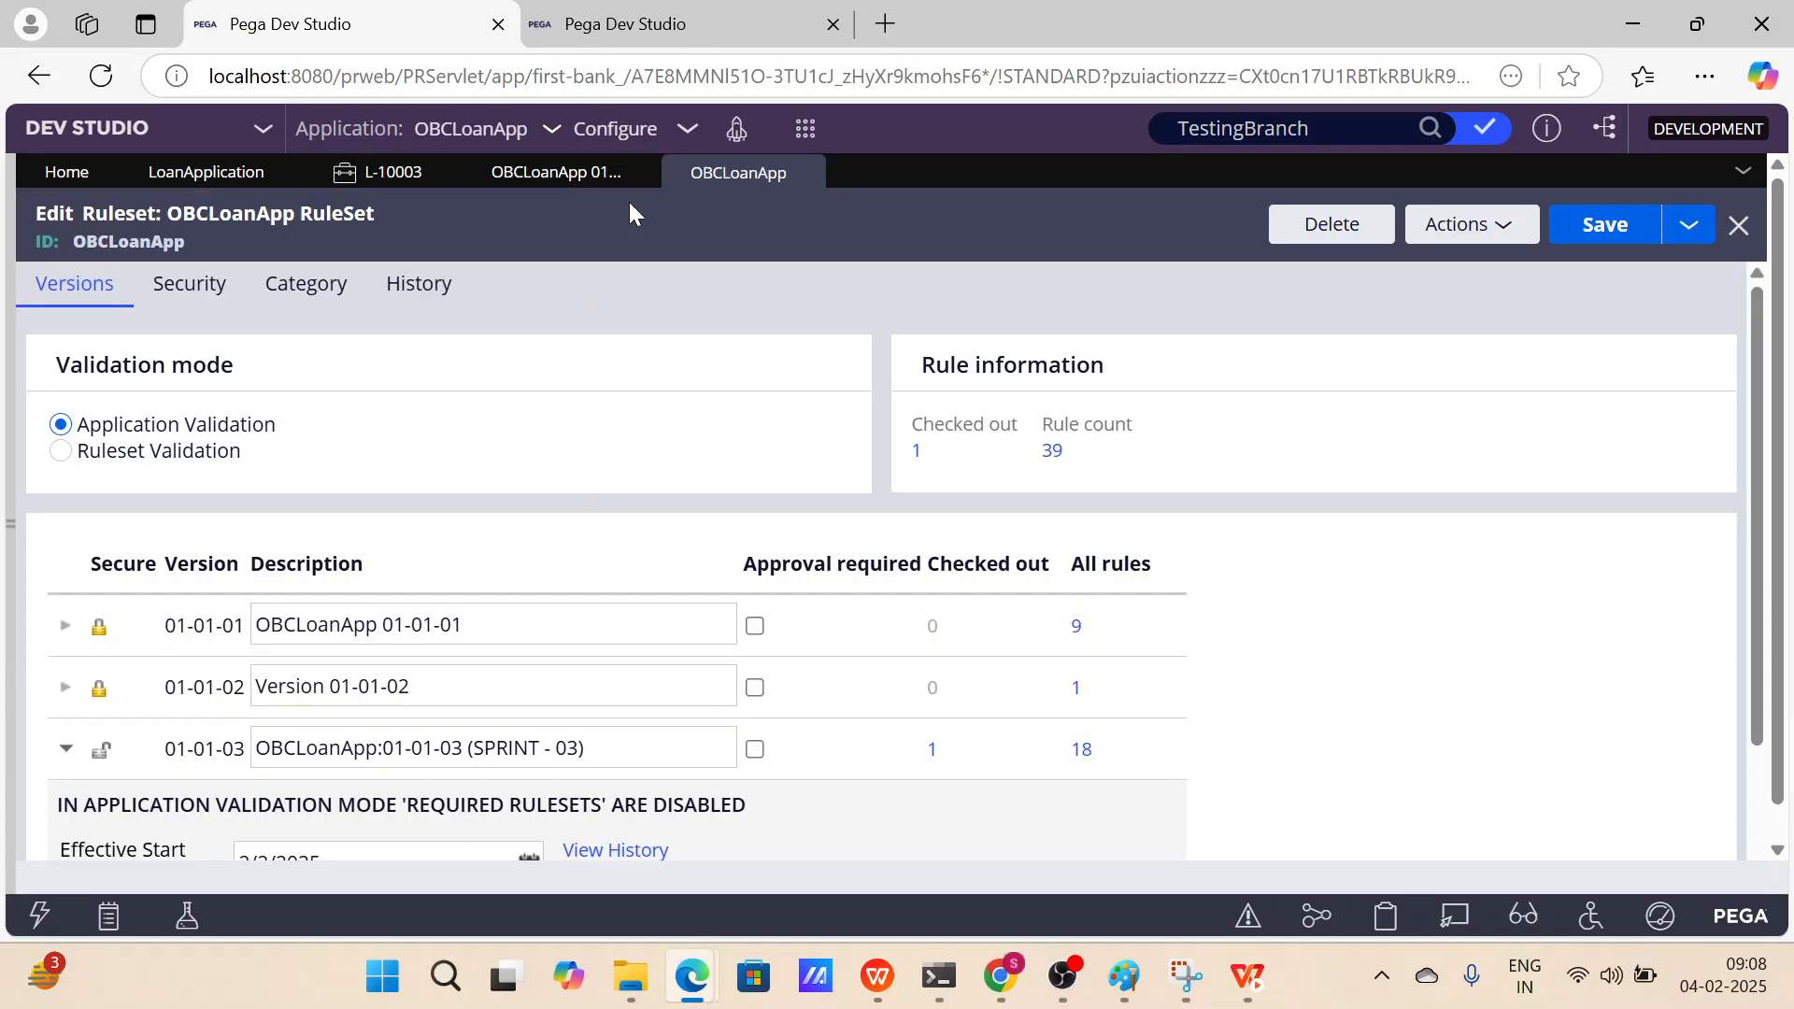
View the ruleset's XML and search it for the pzInsKey value.
left_click(1502, 232)
left_click(1413, 426)
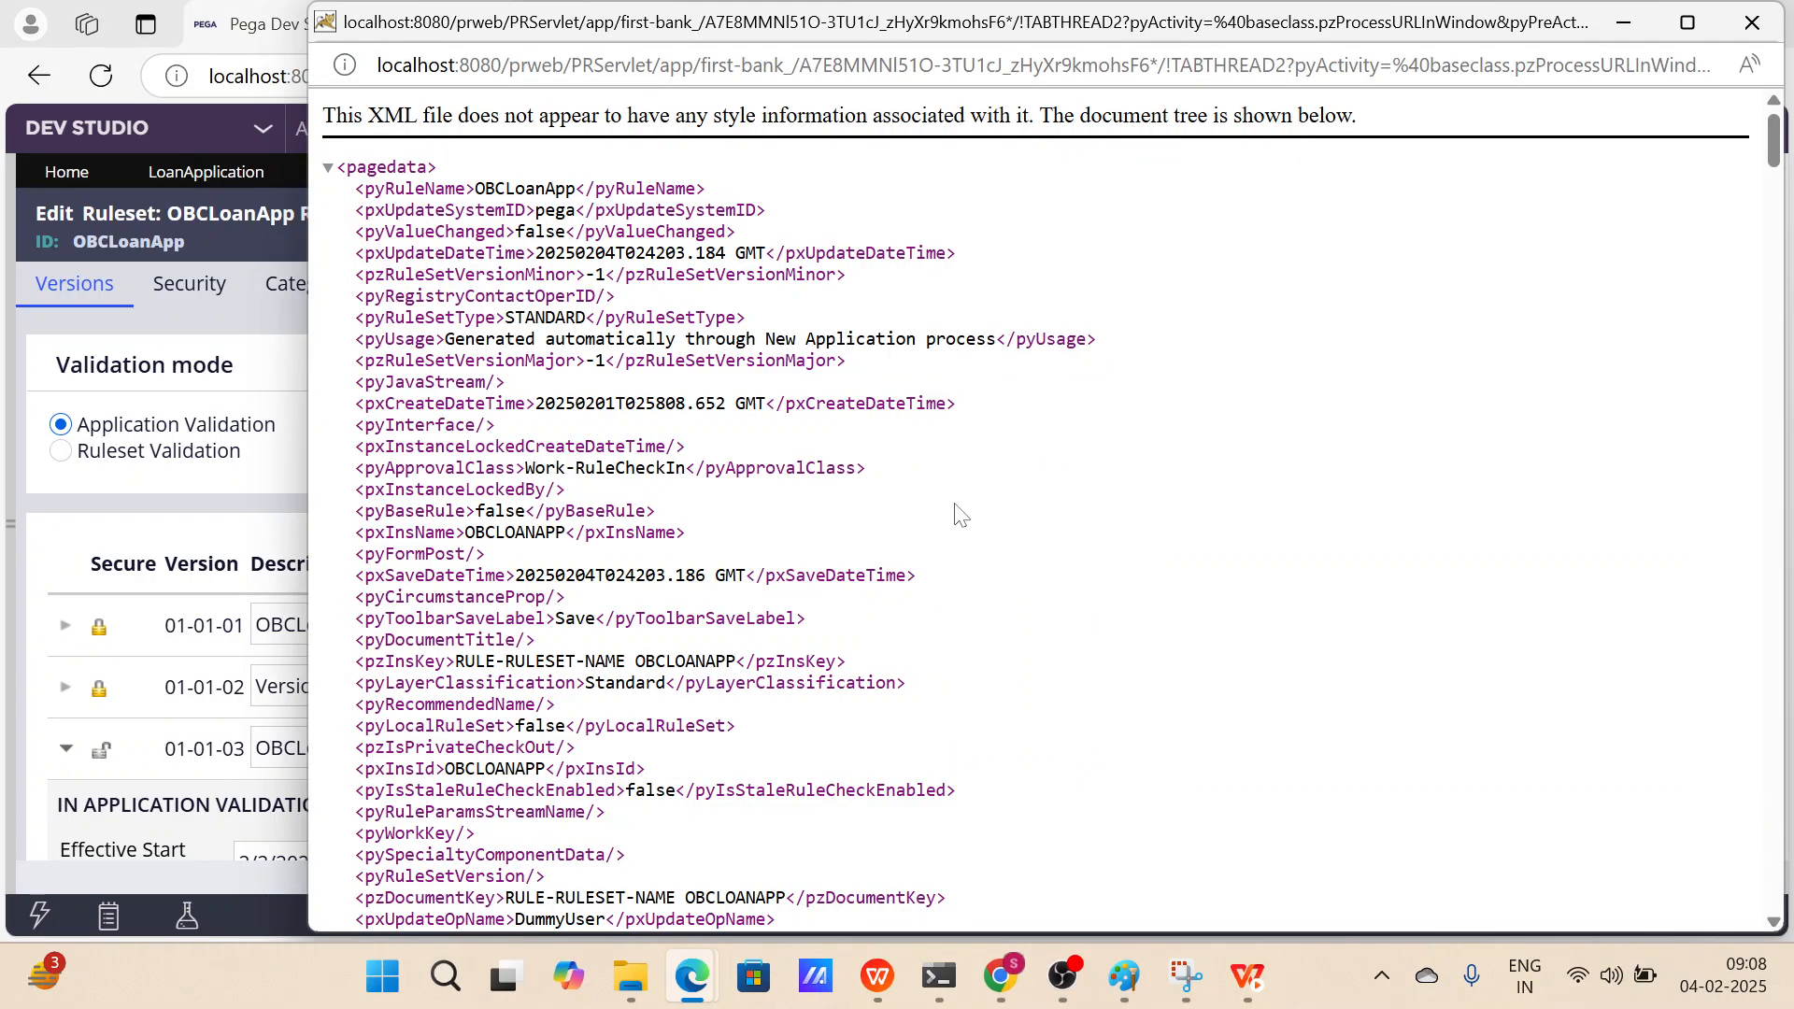
key("ctrl+f")
type("p")
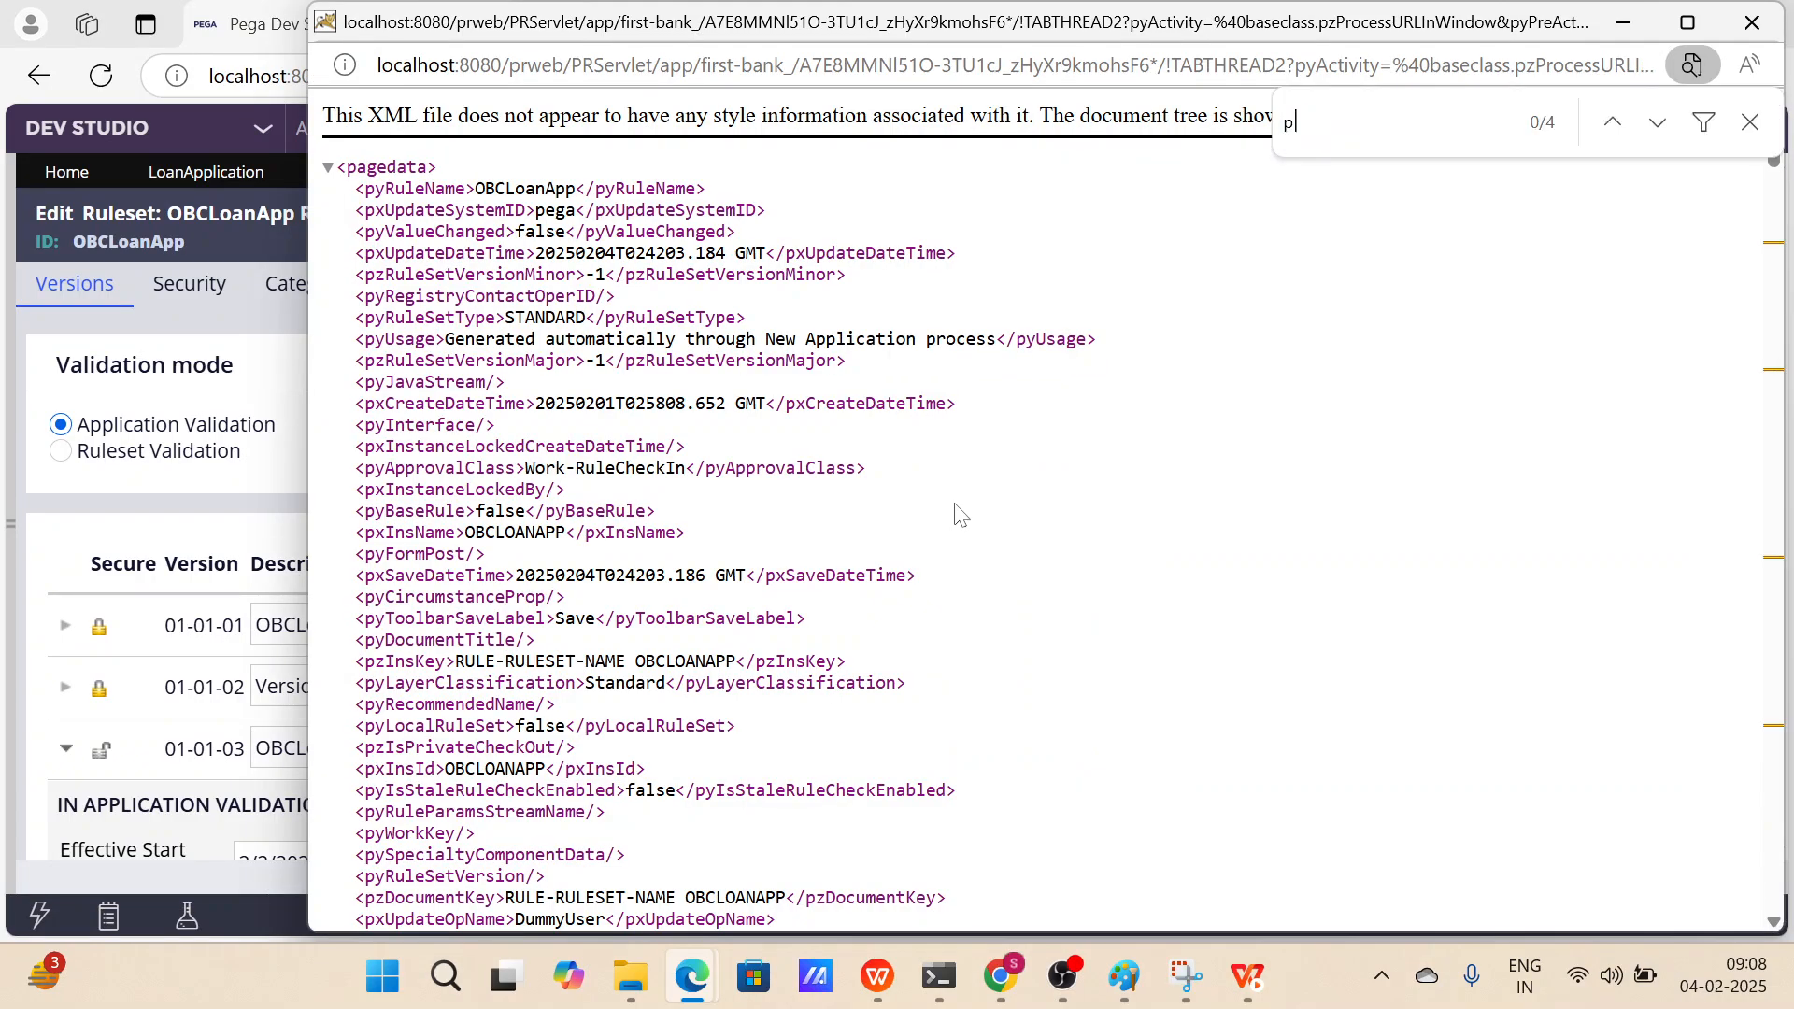
type("zins")
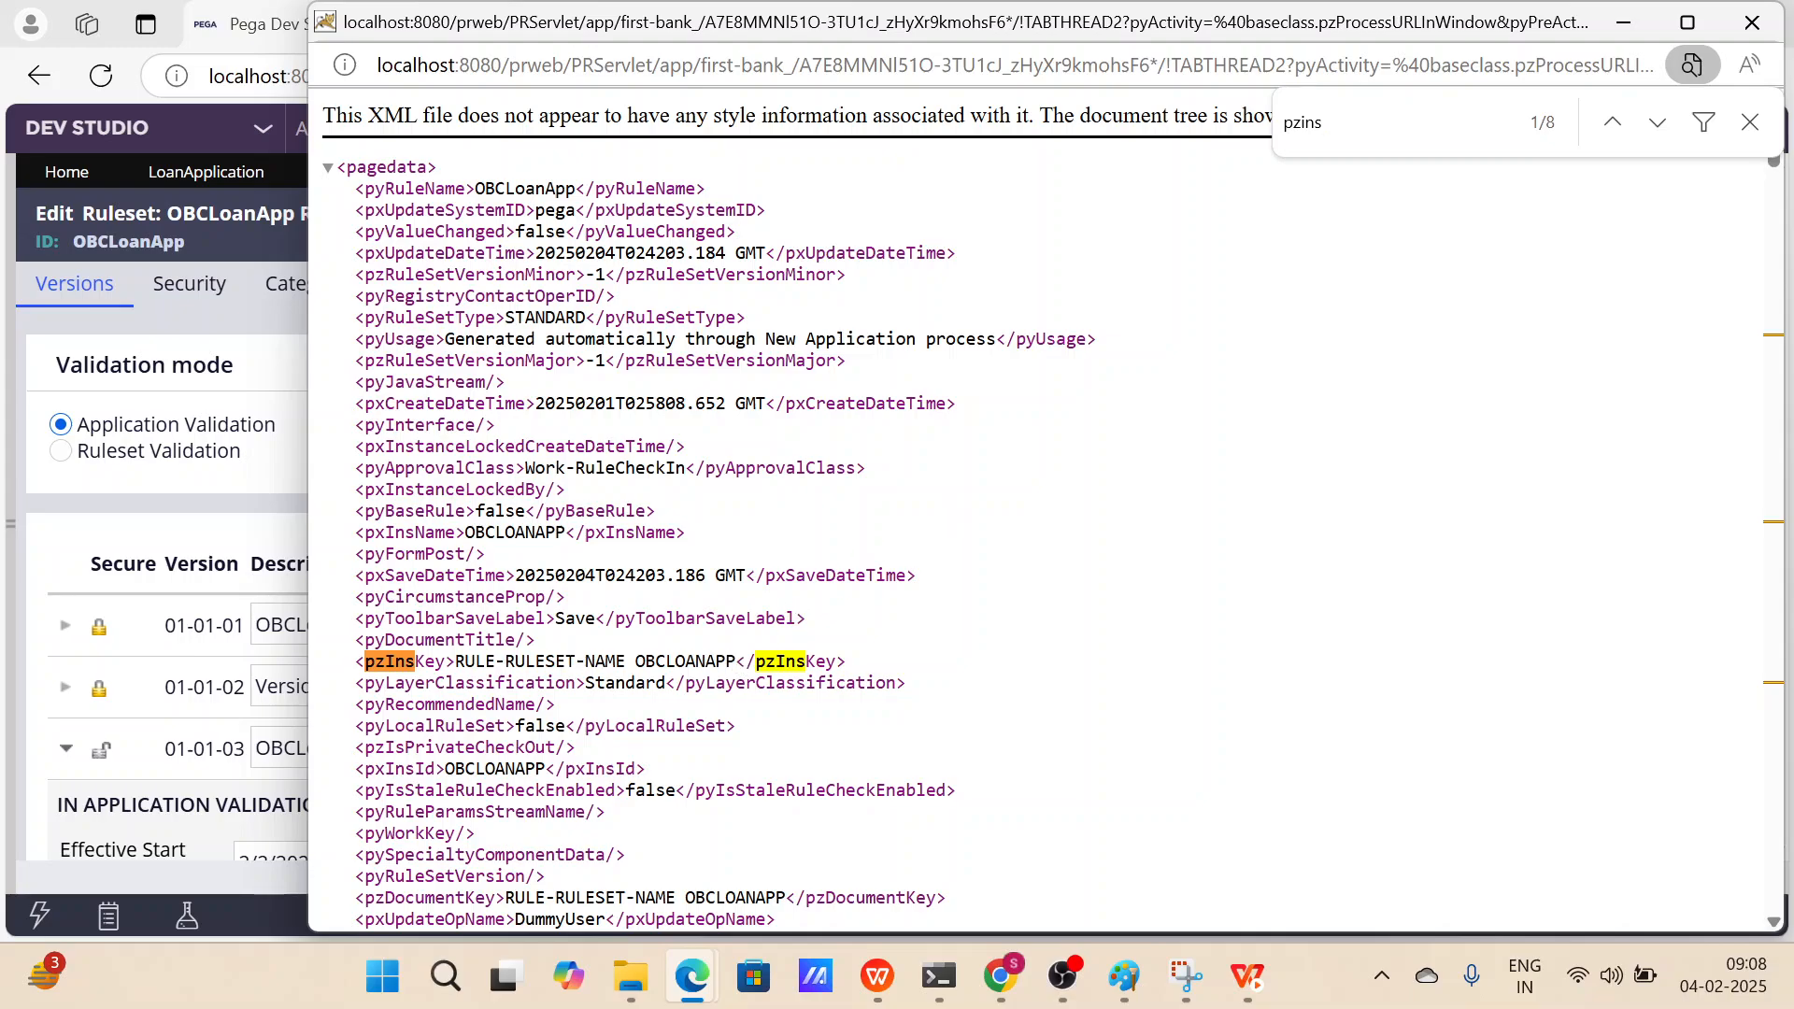
left_click_drag(737, 661, 455, 662)
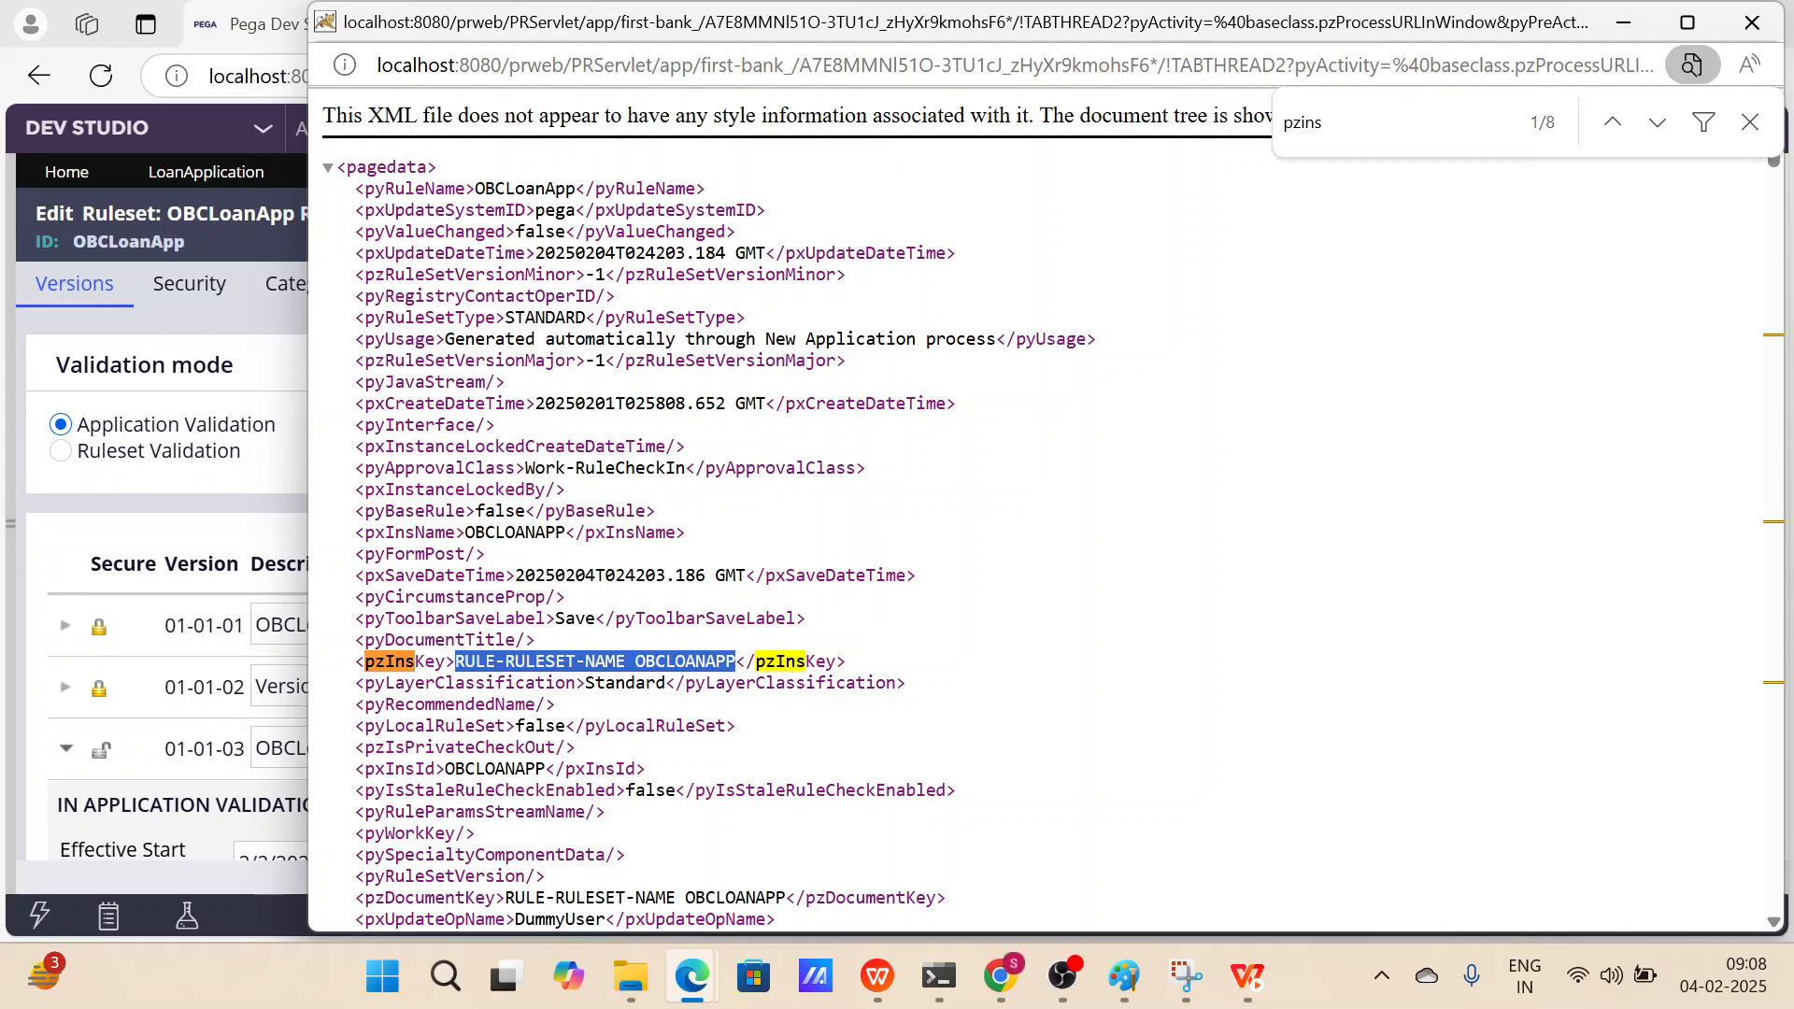
left_click(1623, 11)
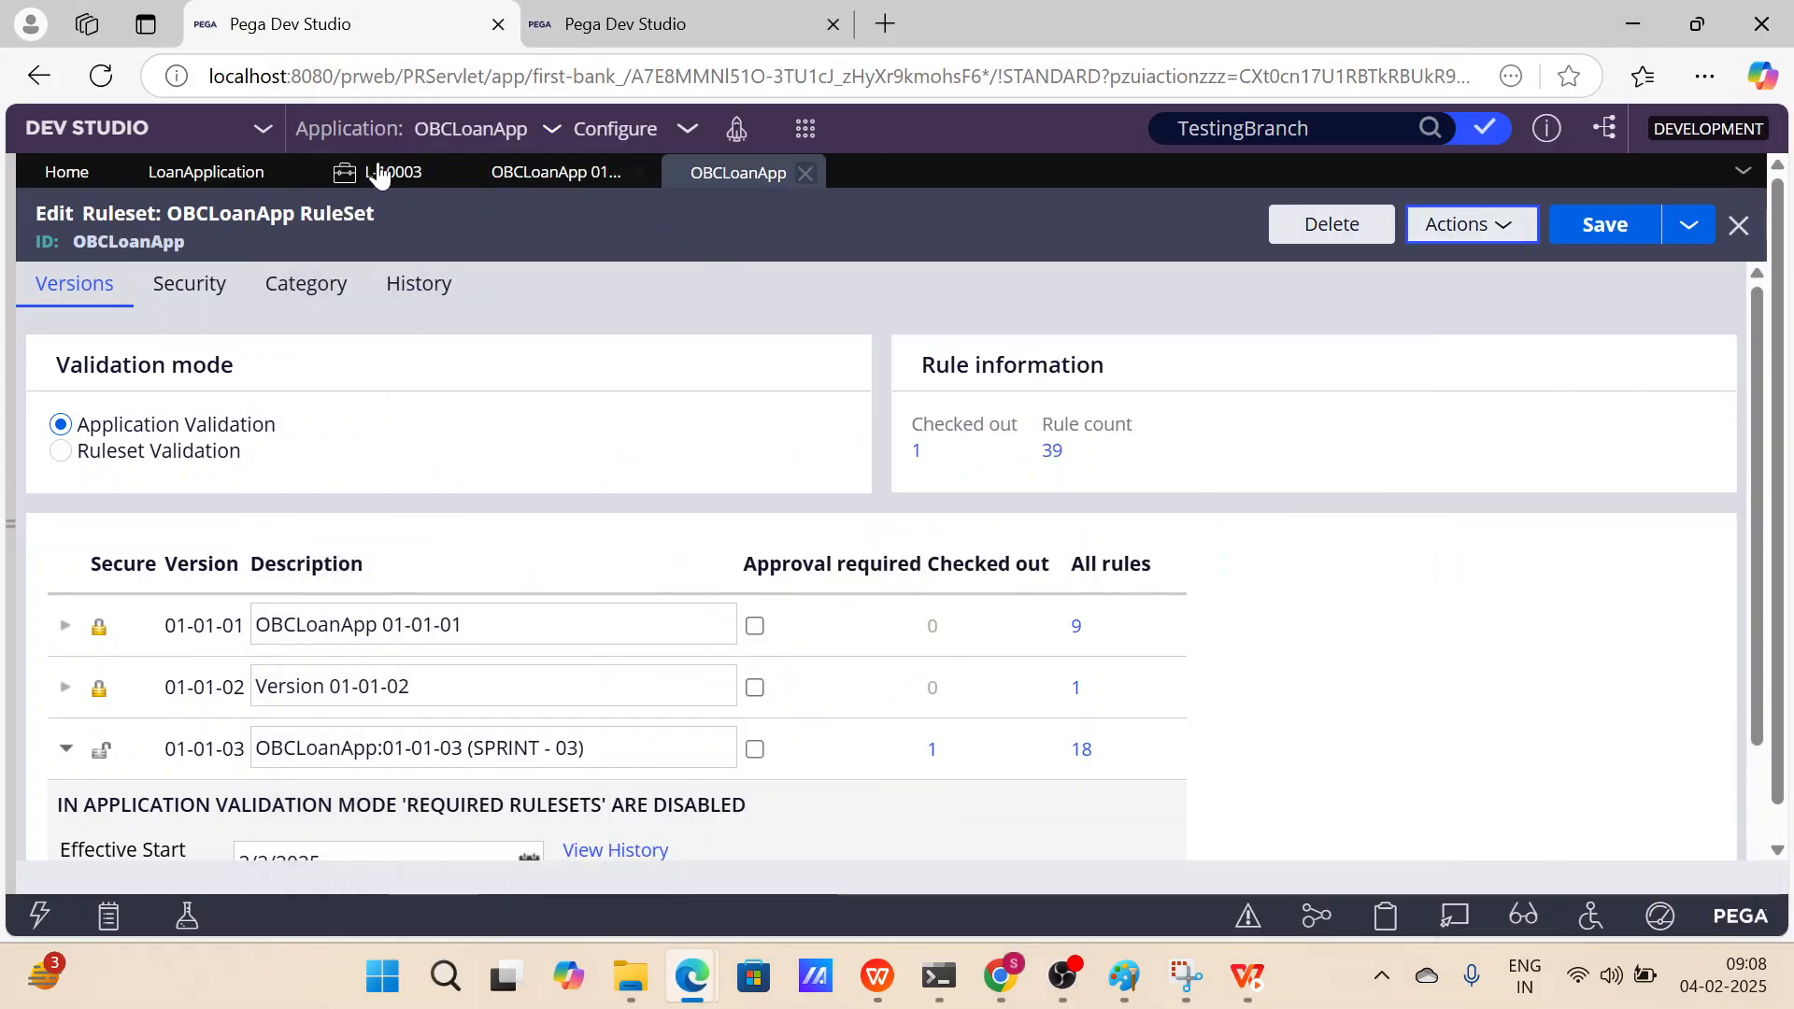
Open the TestValidation activity from the rule list of ruleset version 01-01-03.
scroll(582, 549, "down", 2)
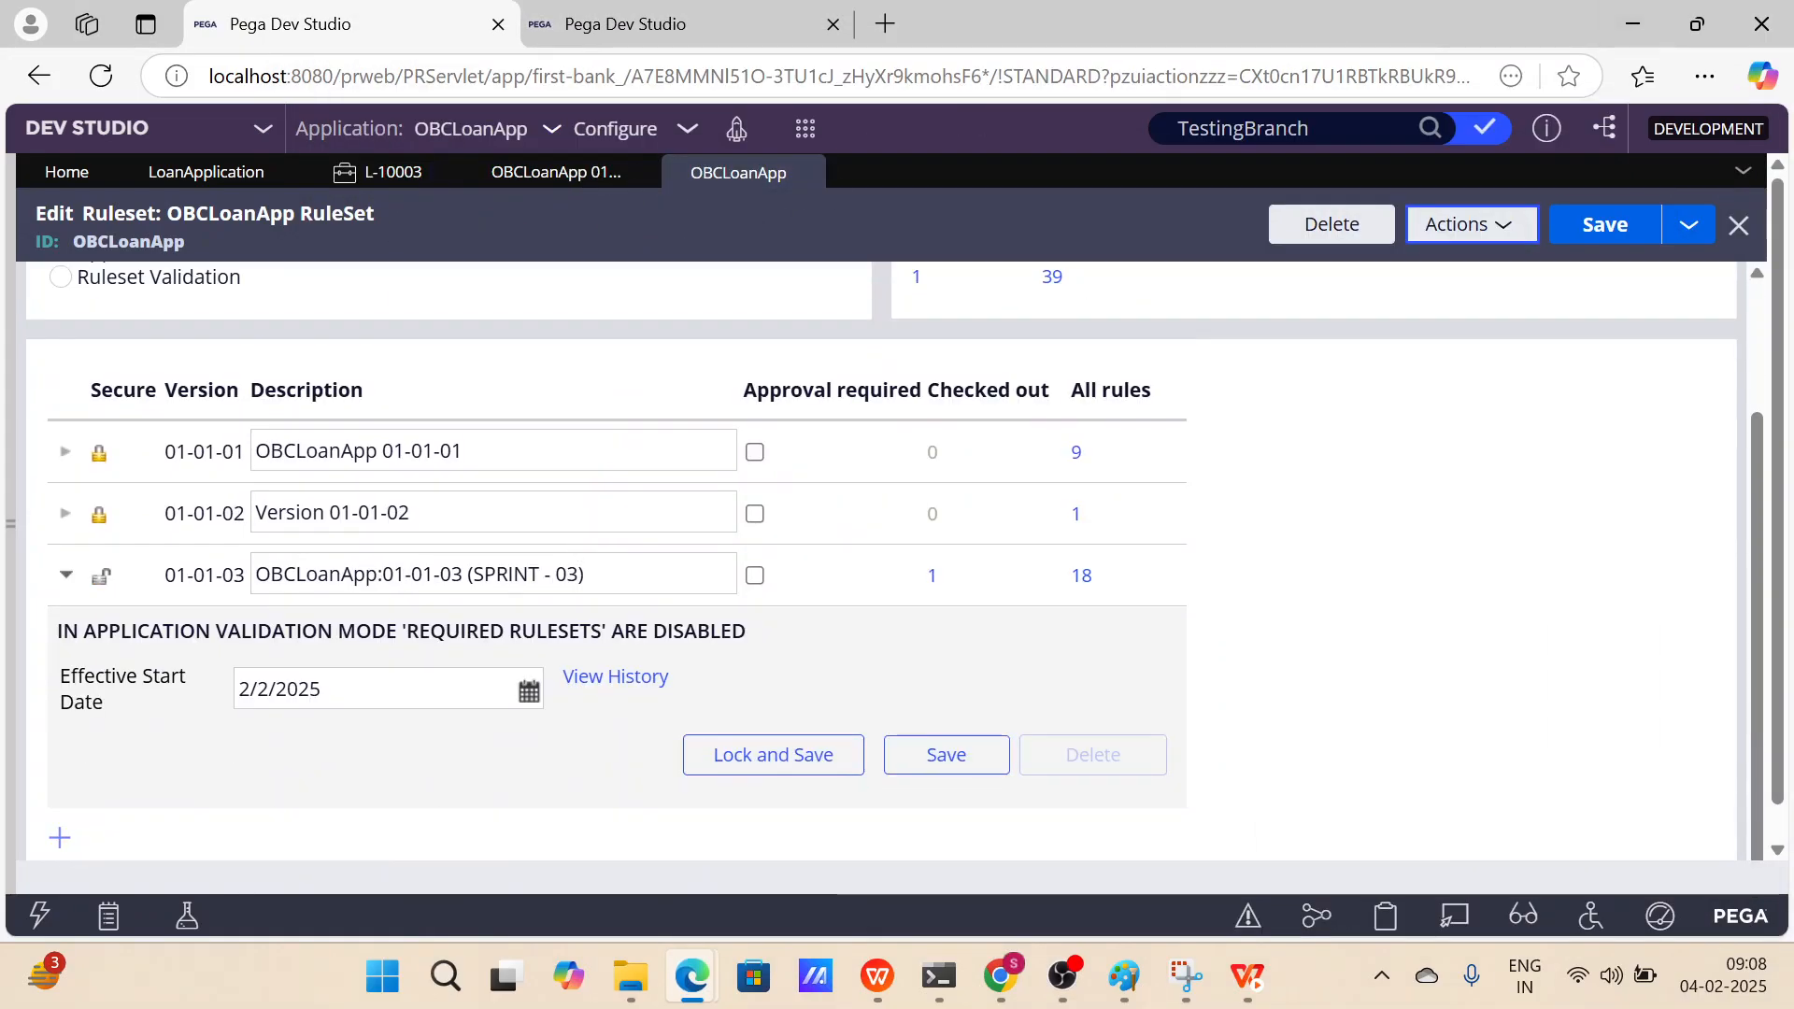
left_click(1081, 574)
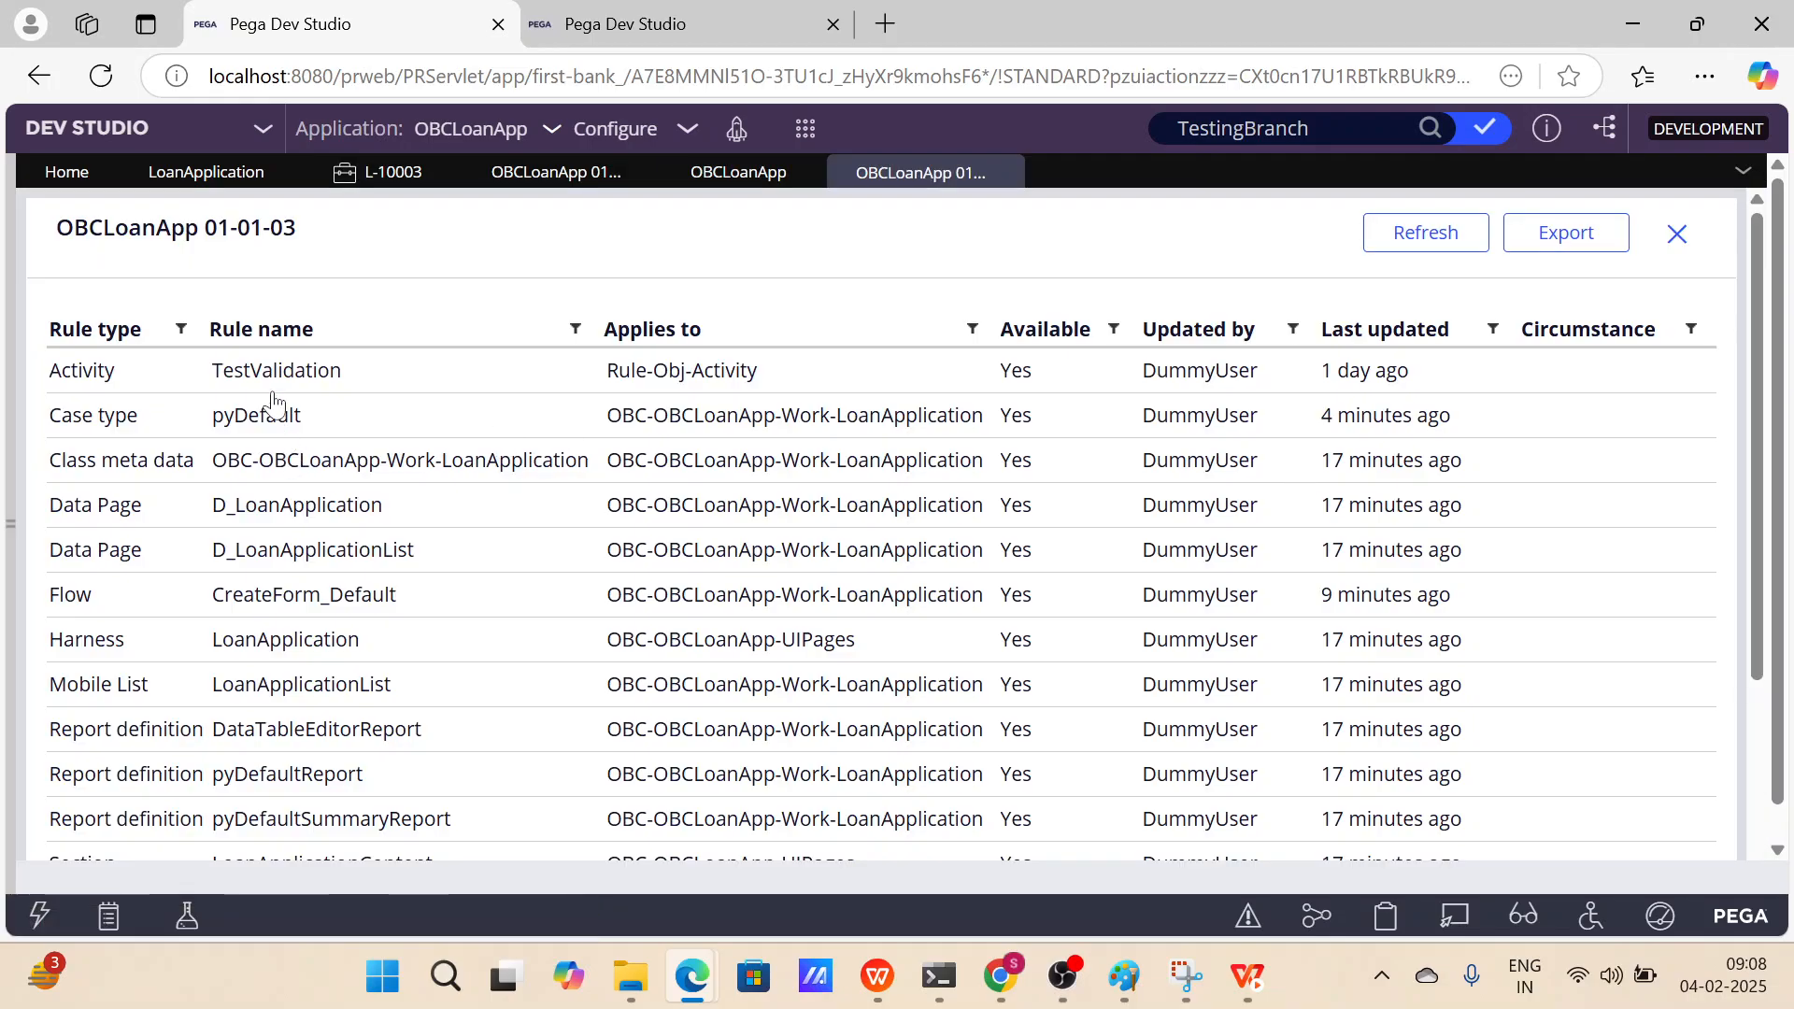
left_click(316, 385)
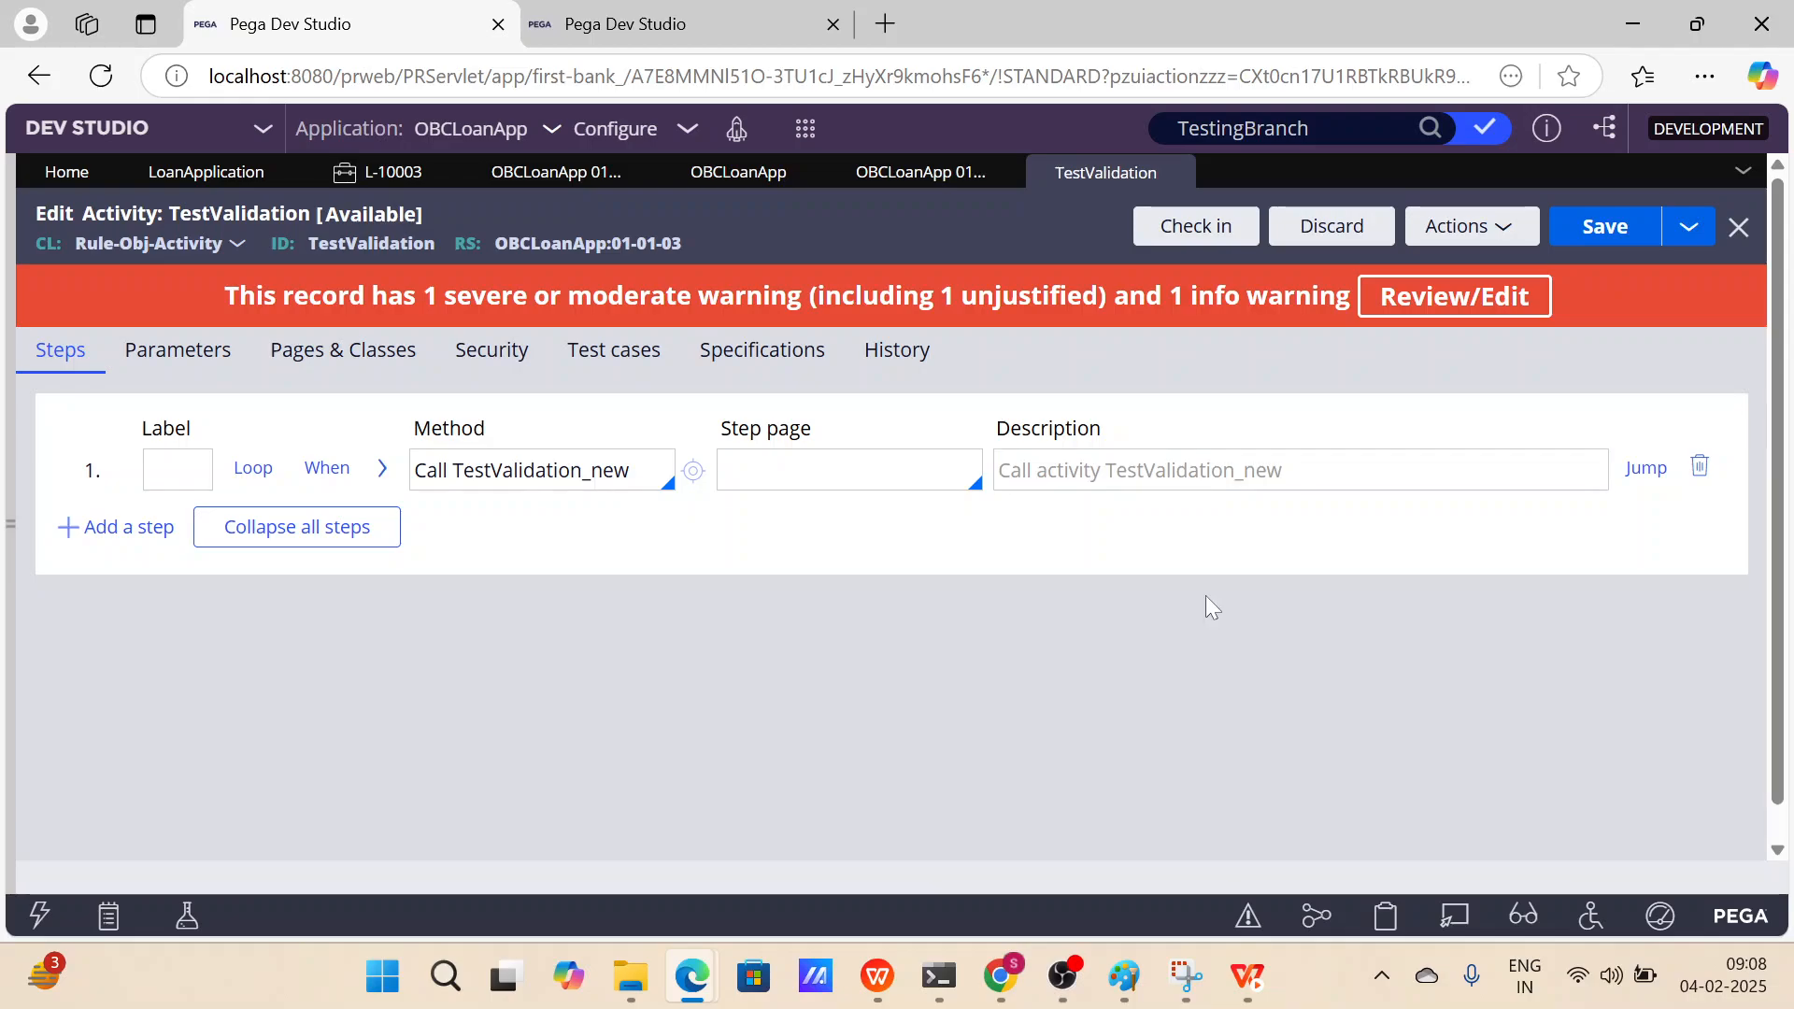
View the TestValidation activity's XML and search it for the pzInsKey value.
left_click(1499, 227)
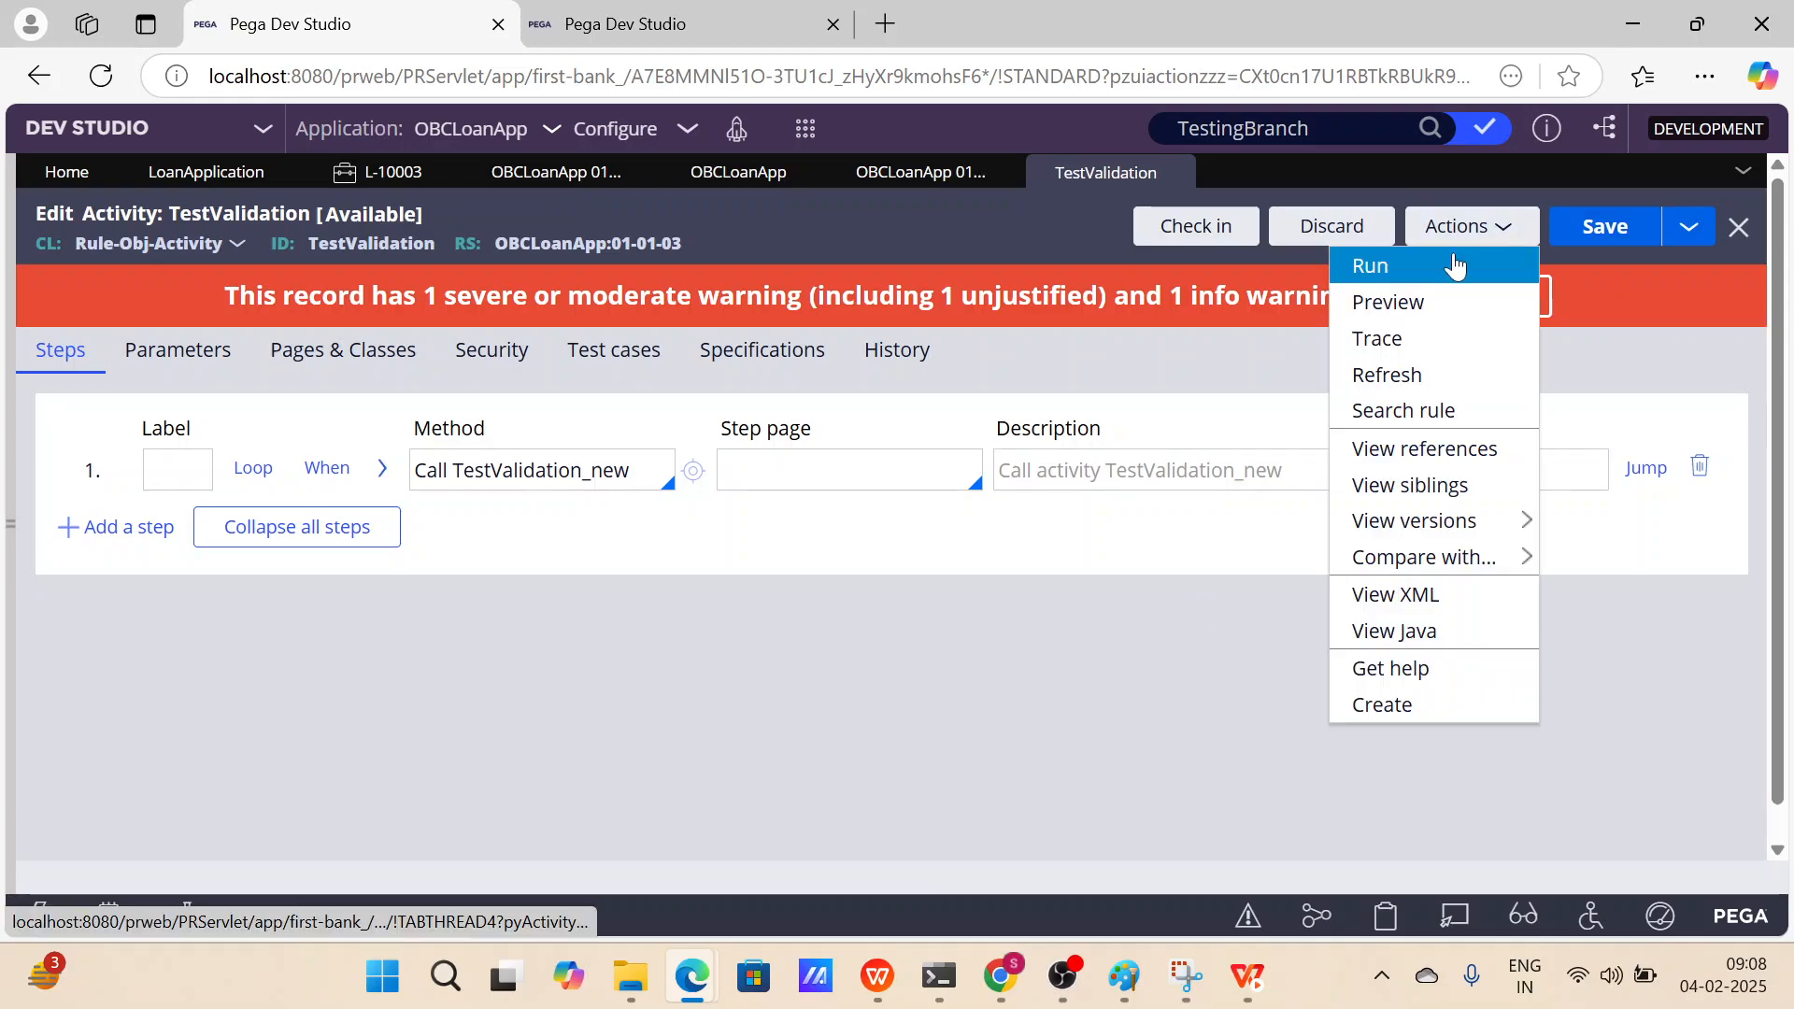
mouse_move(1417, 520)
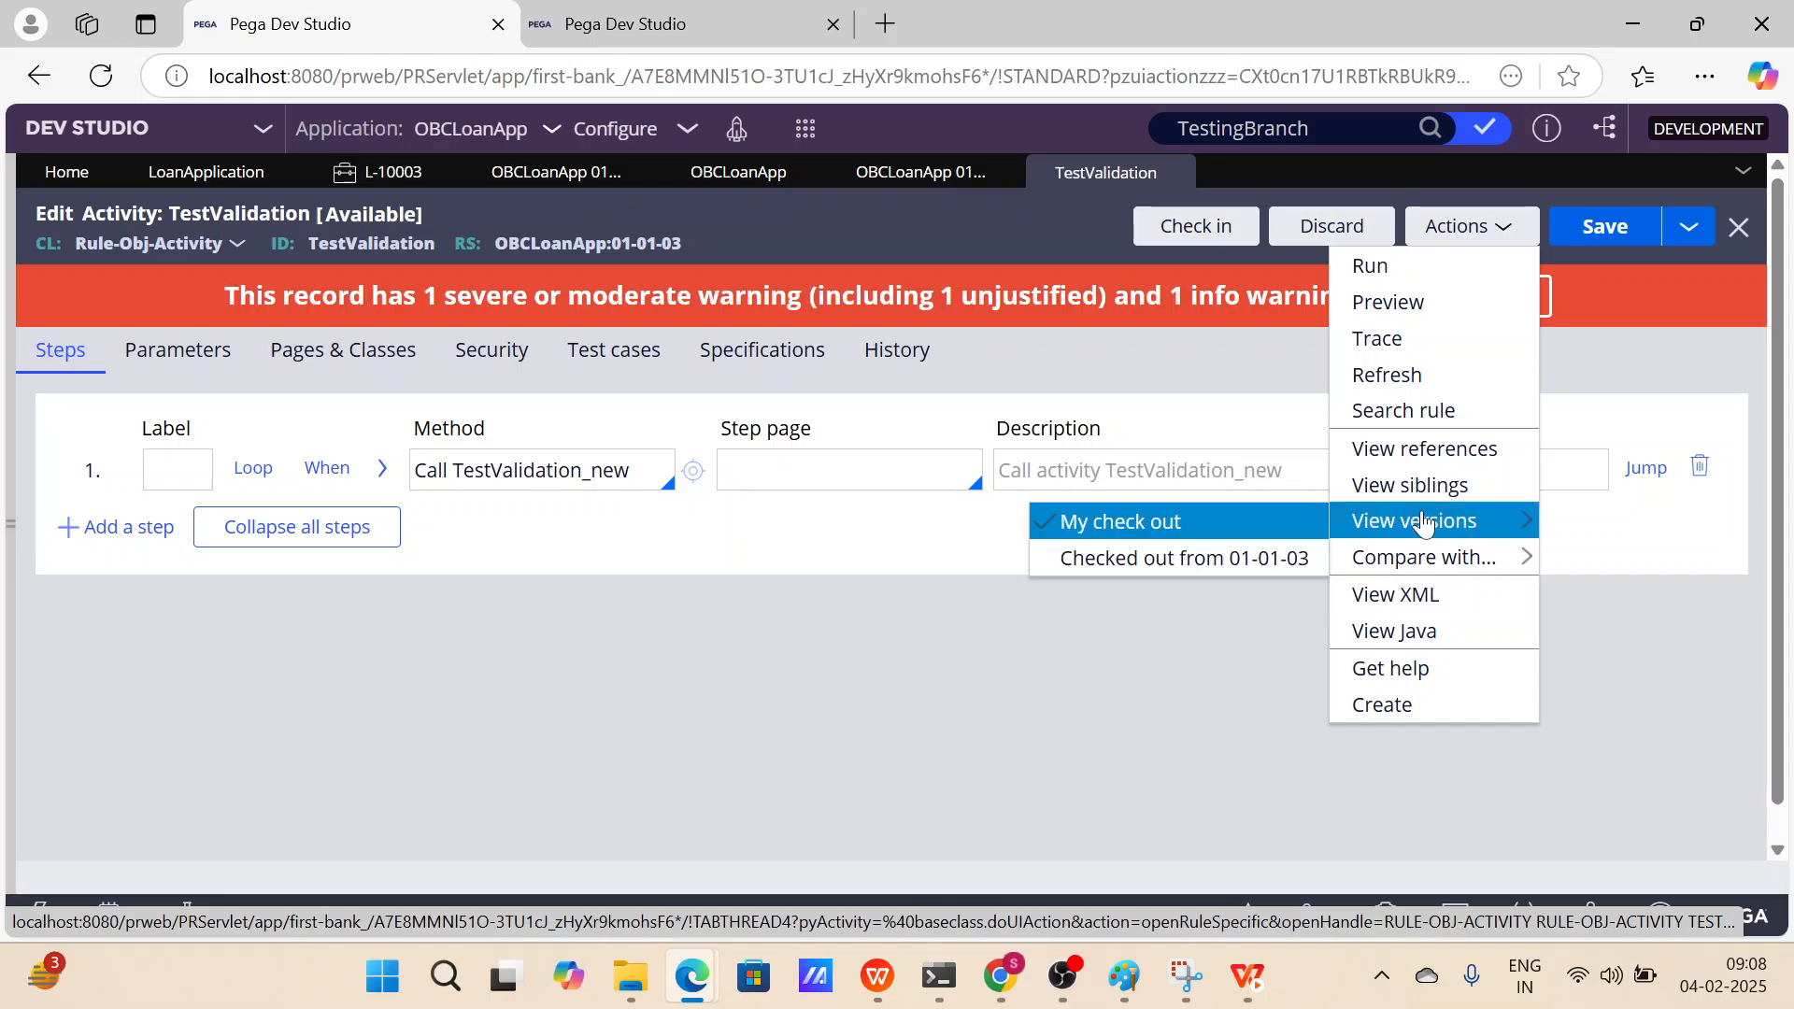
left_click(1401, 597)
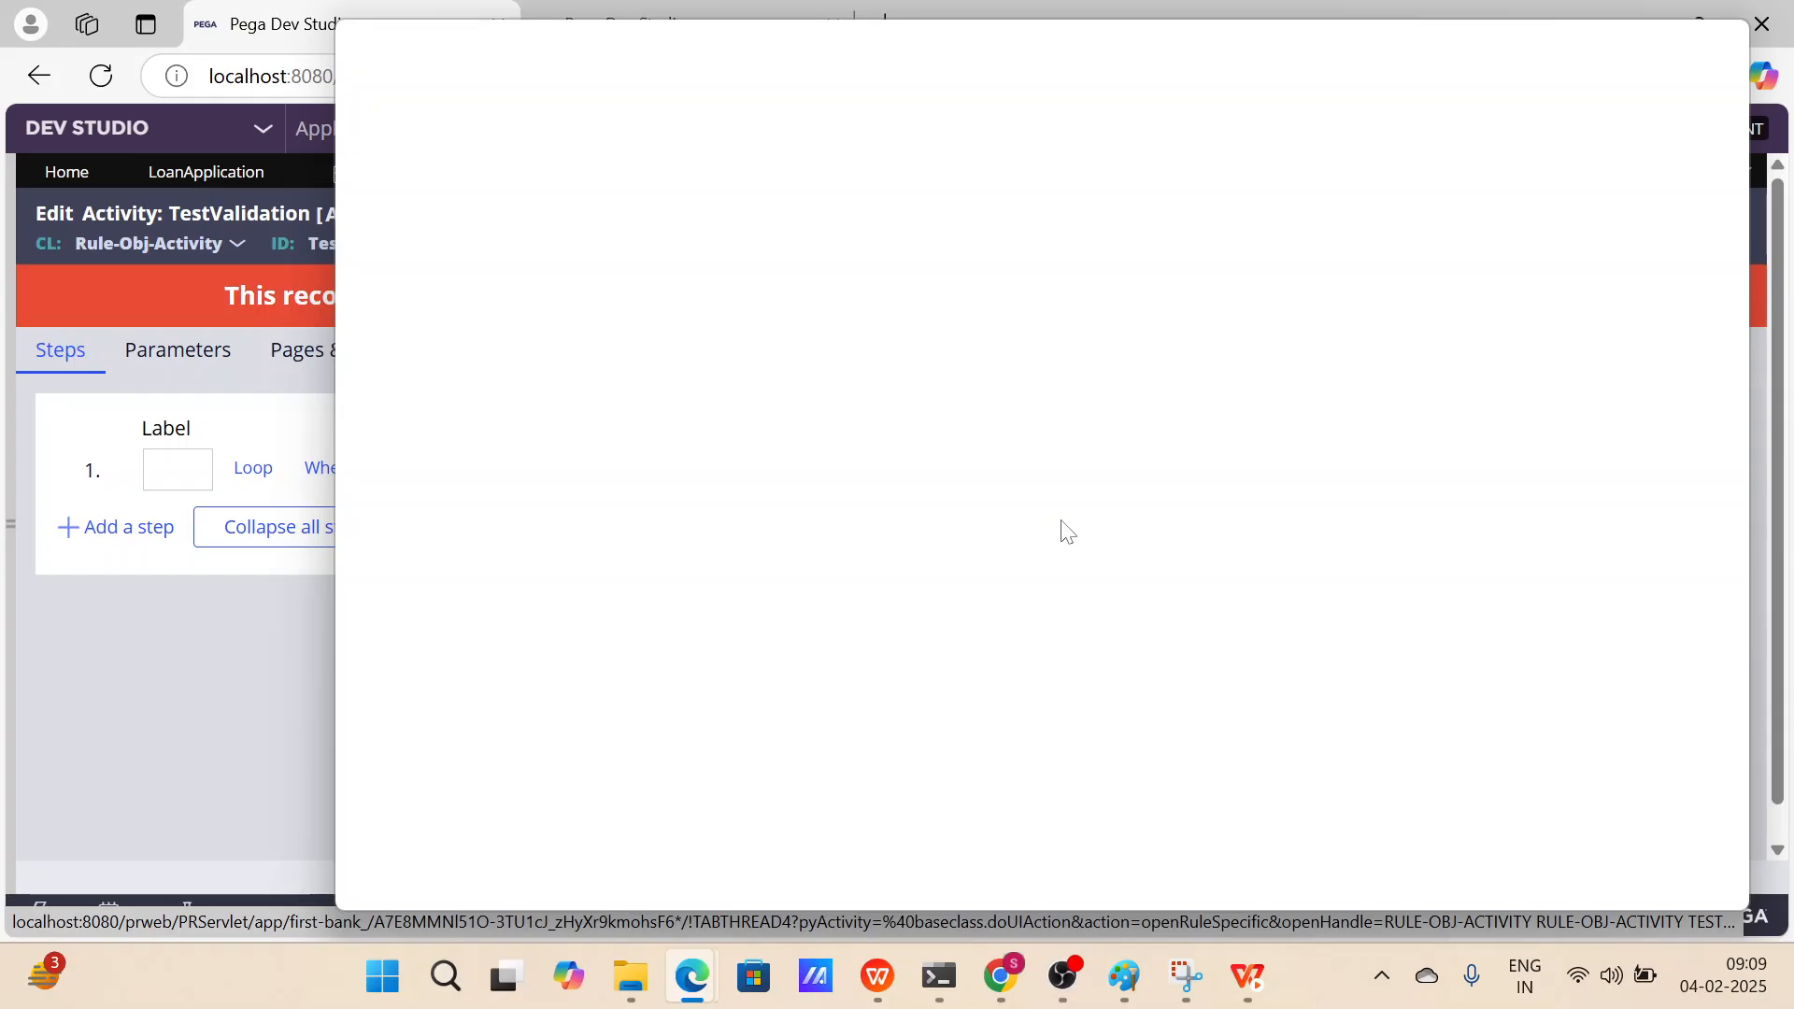
key("ctrl+f")
type("pzi")
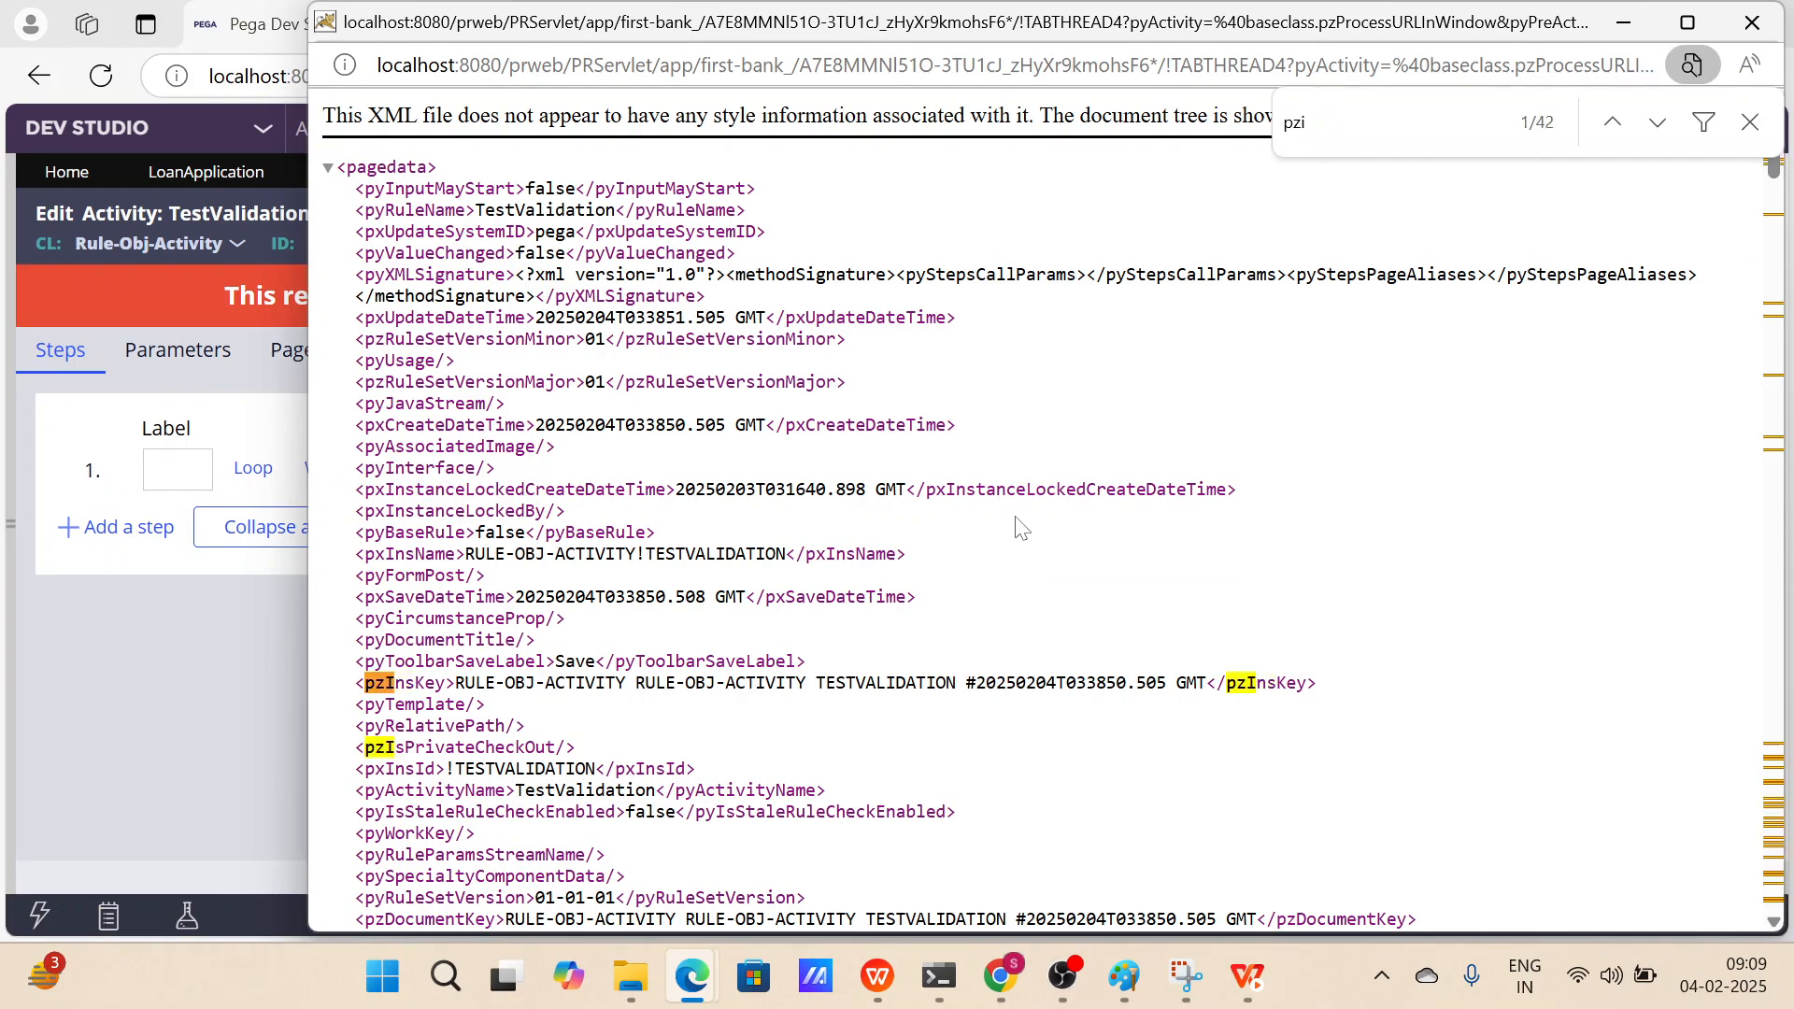
left_click_drag(1207, 683, 966, 683)
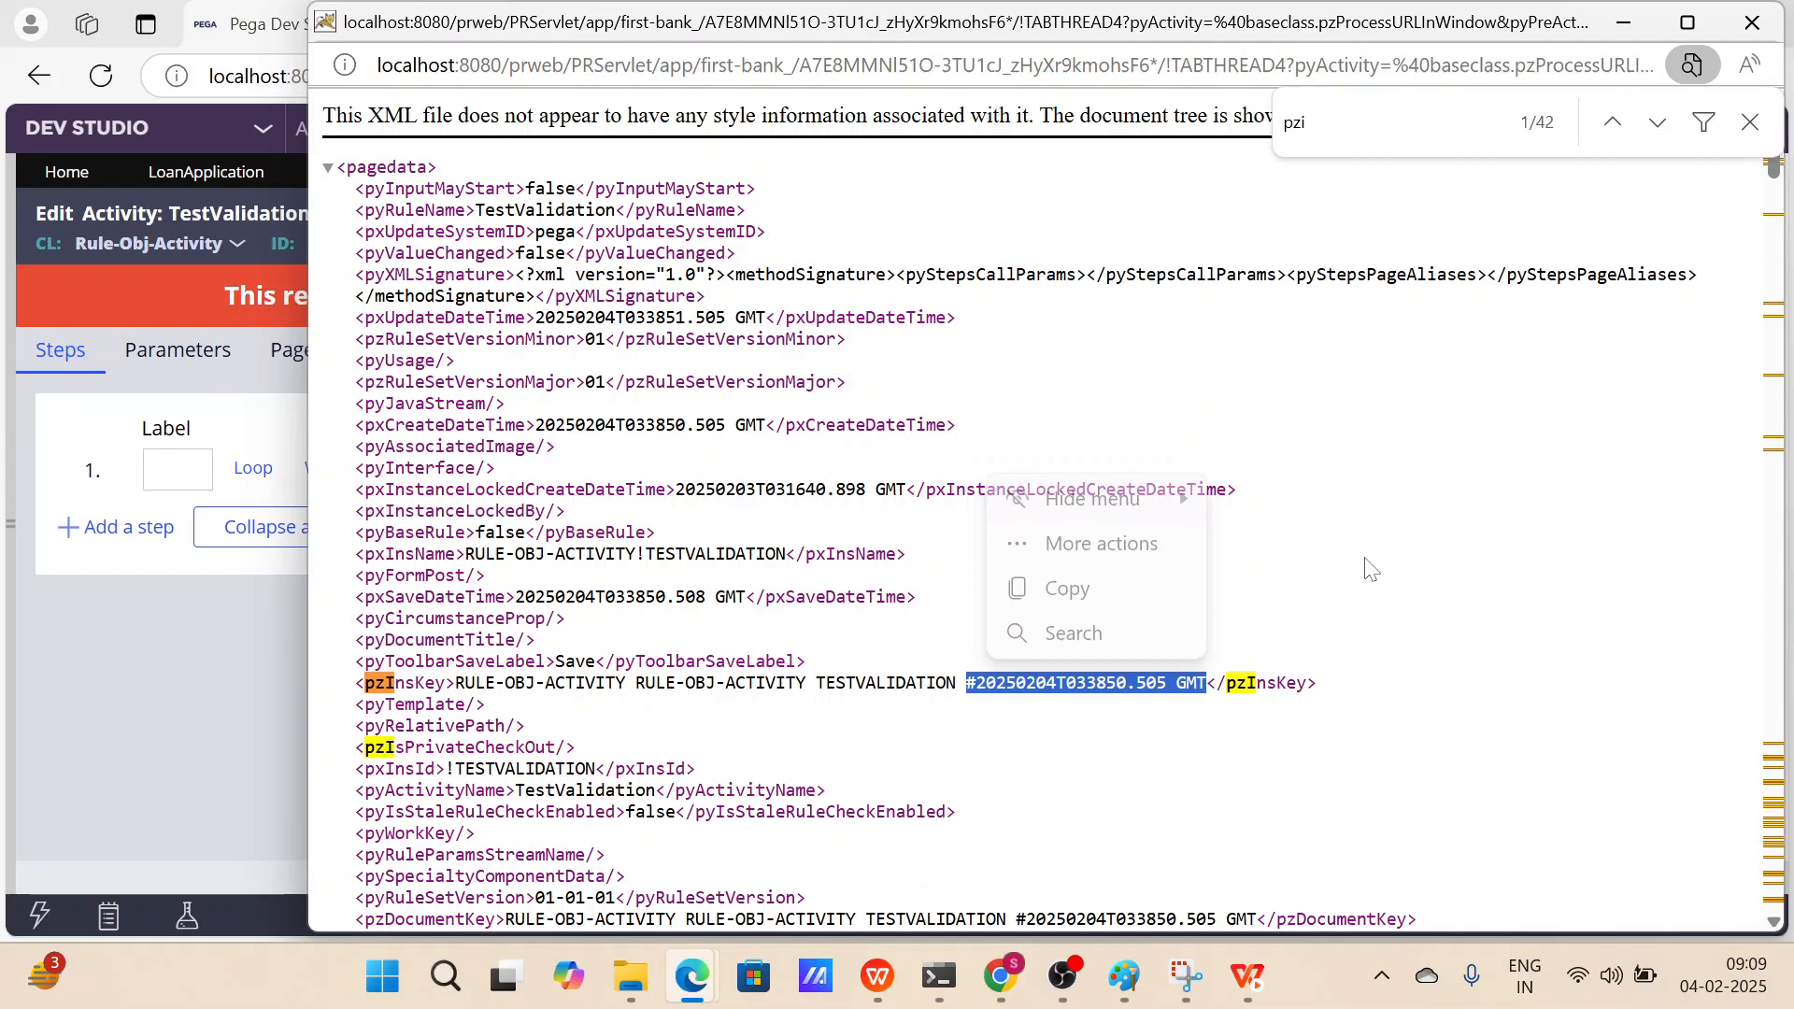
left_click(935, 682)
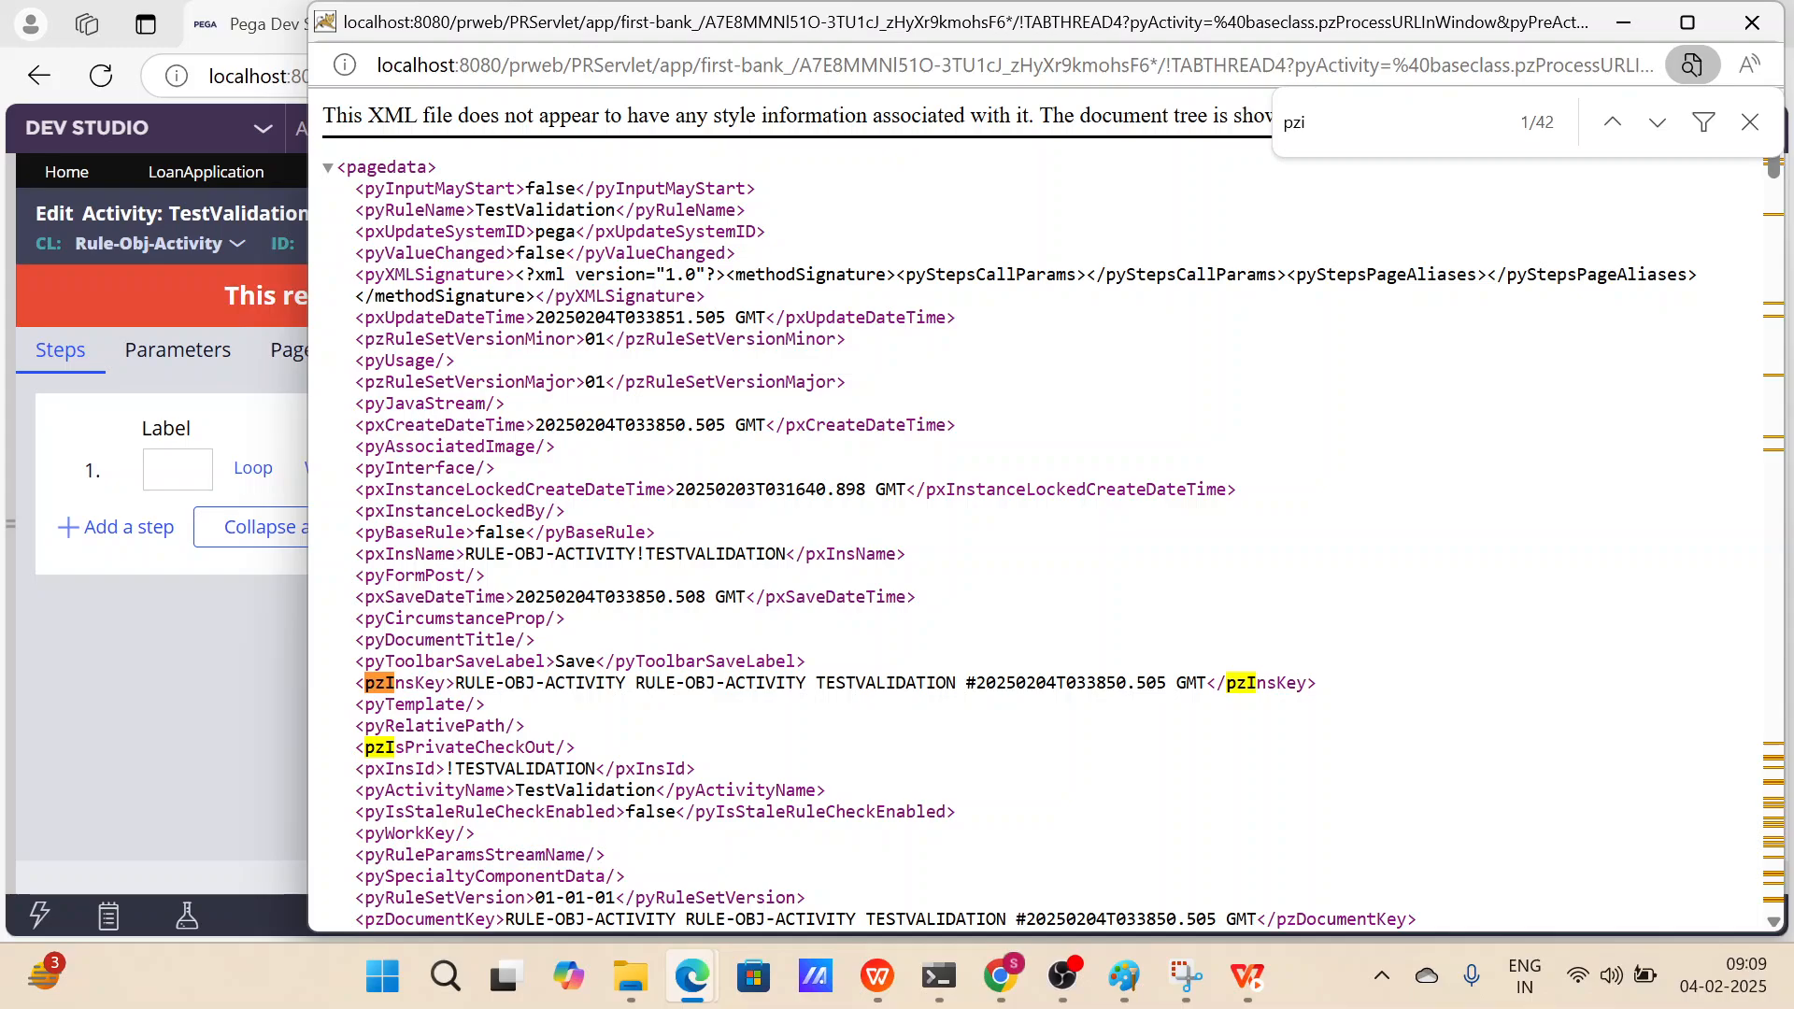
left_click_drag(956, 683, 456, 683)
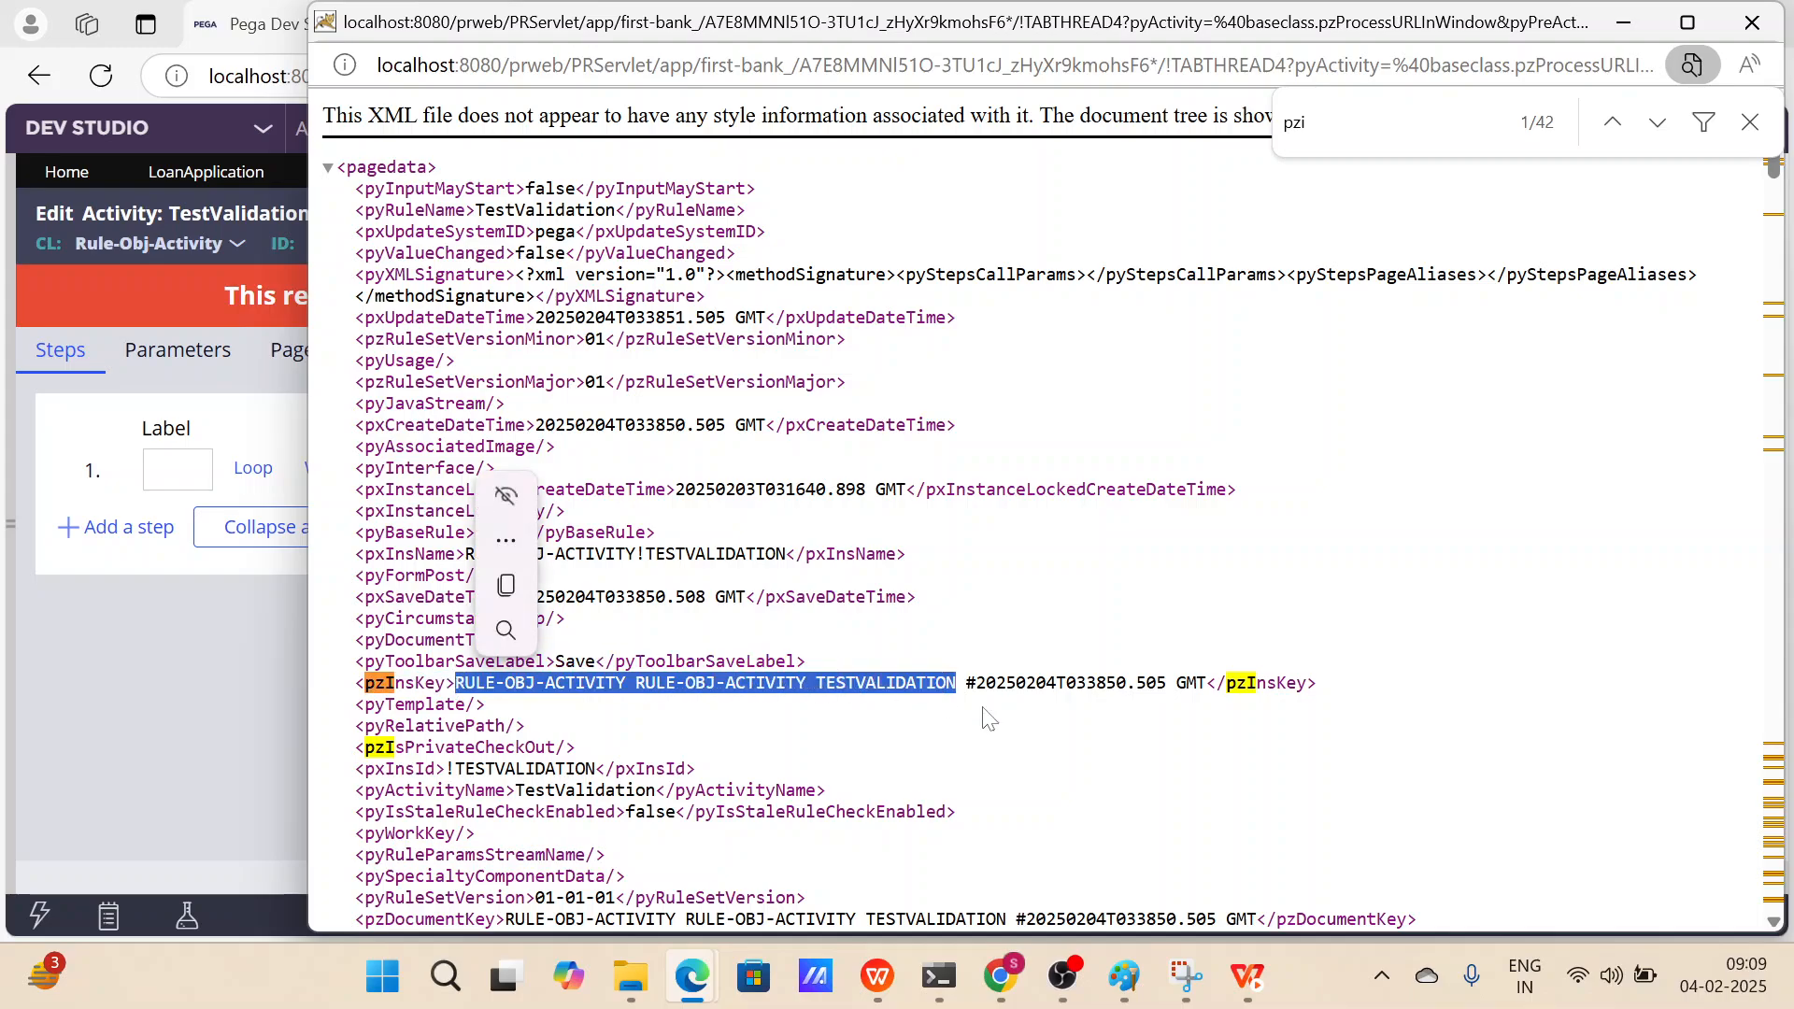
Highlight the timestamp portion of the pzInsKey value in the activity XML, then minimize the XML window.
left_click_drag(1207, 683, 967, 694)
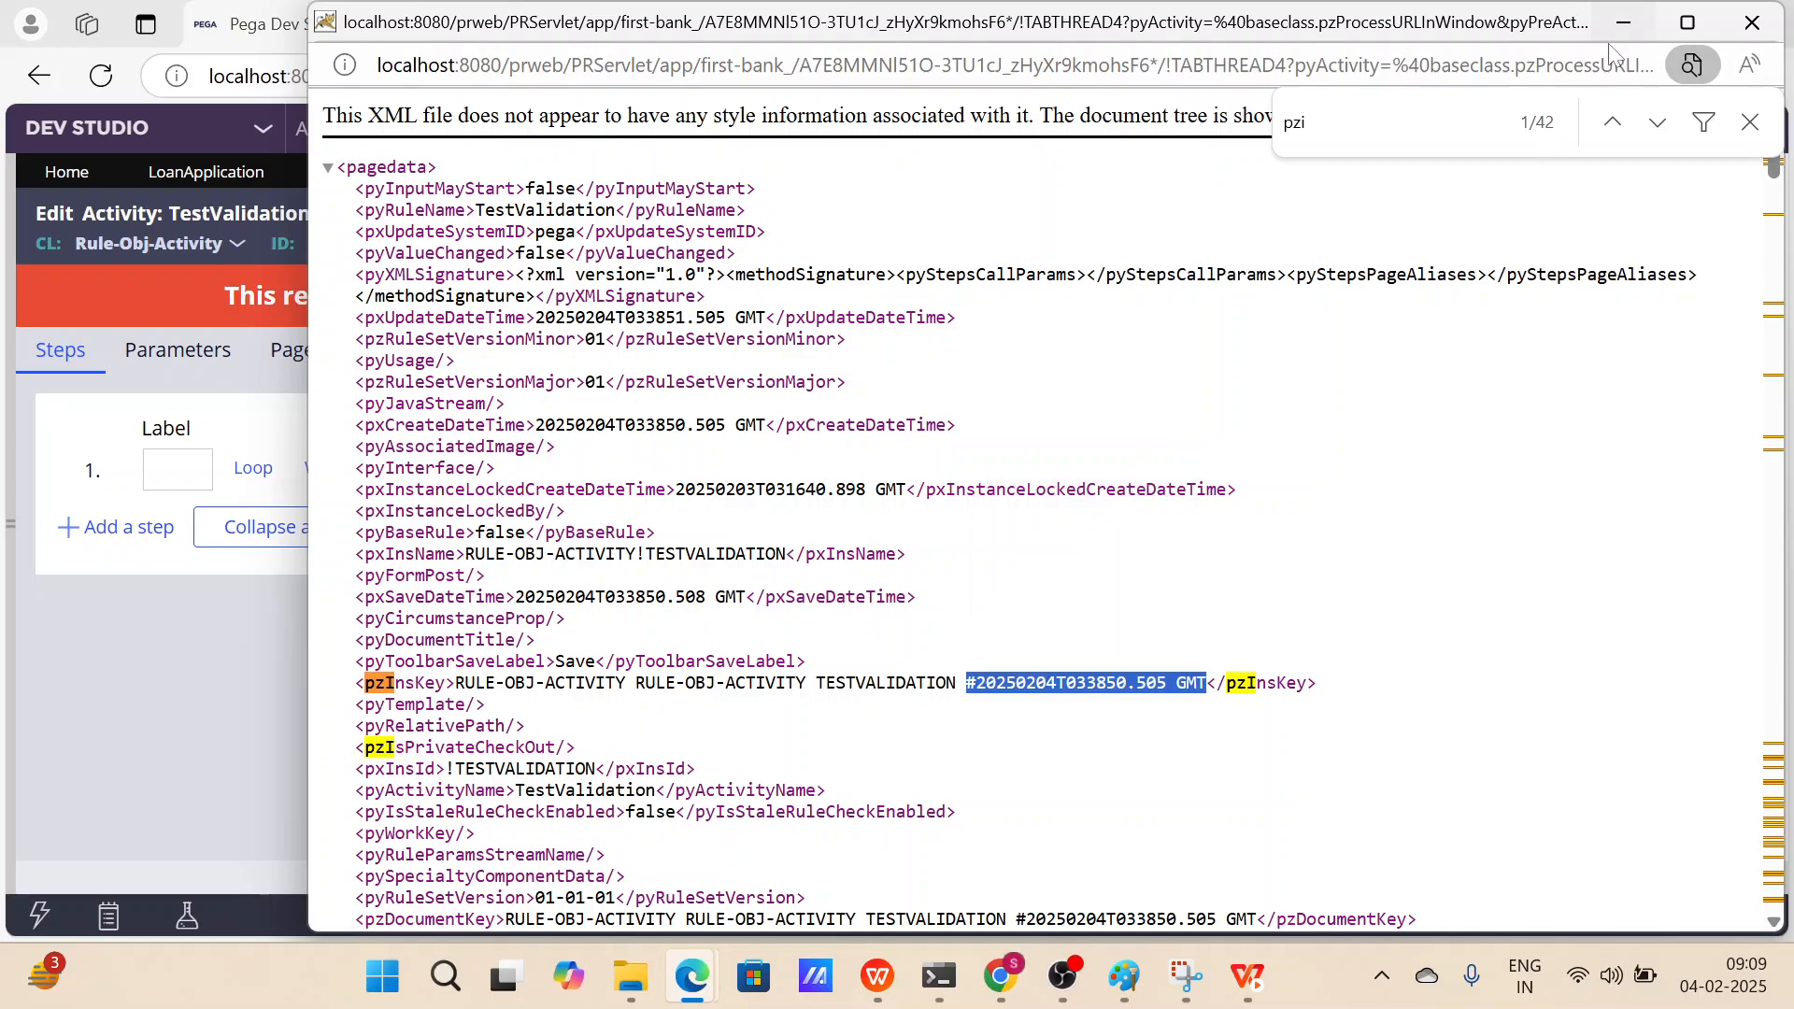
left_click(1624, 22)
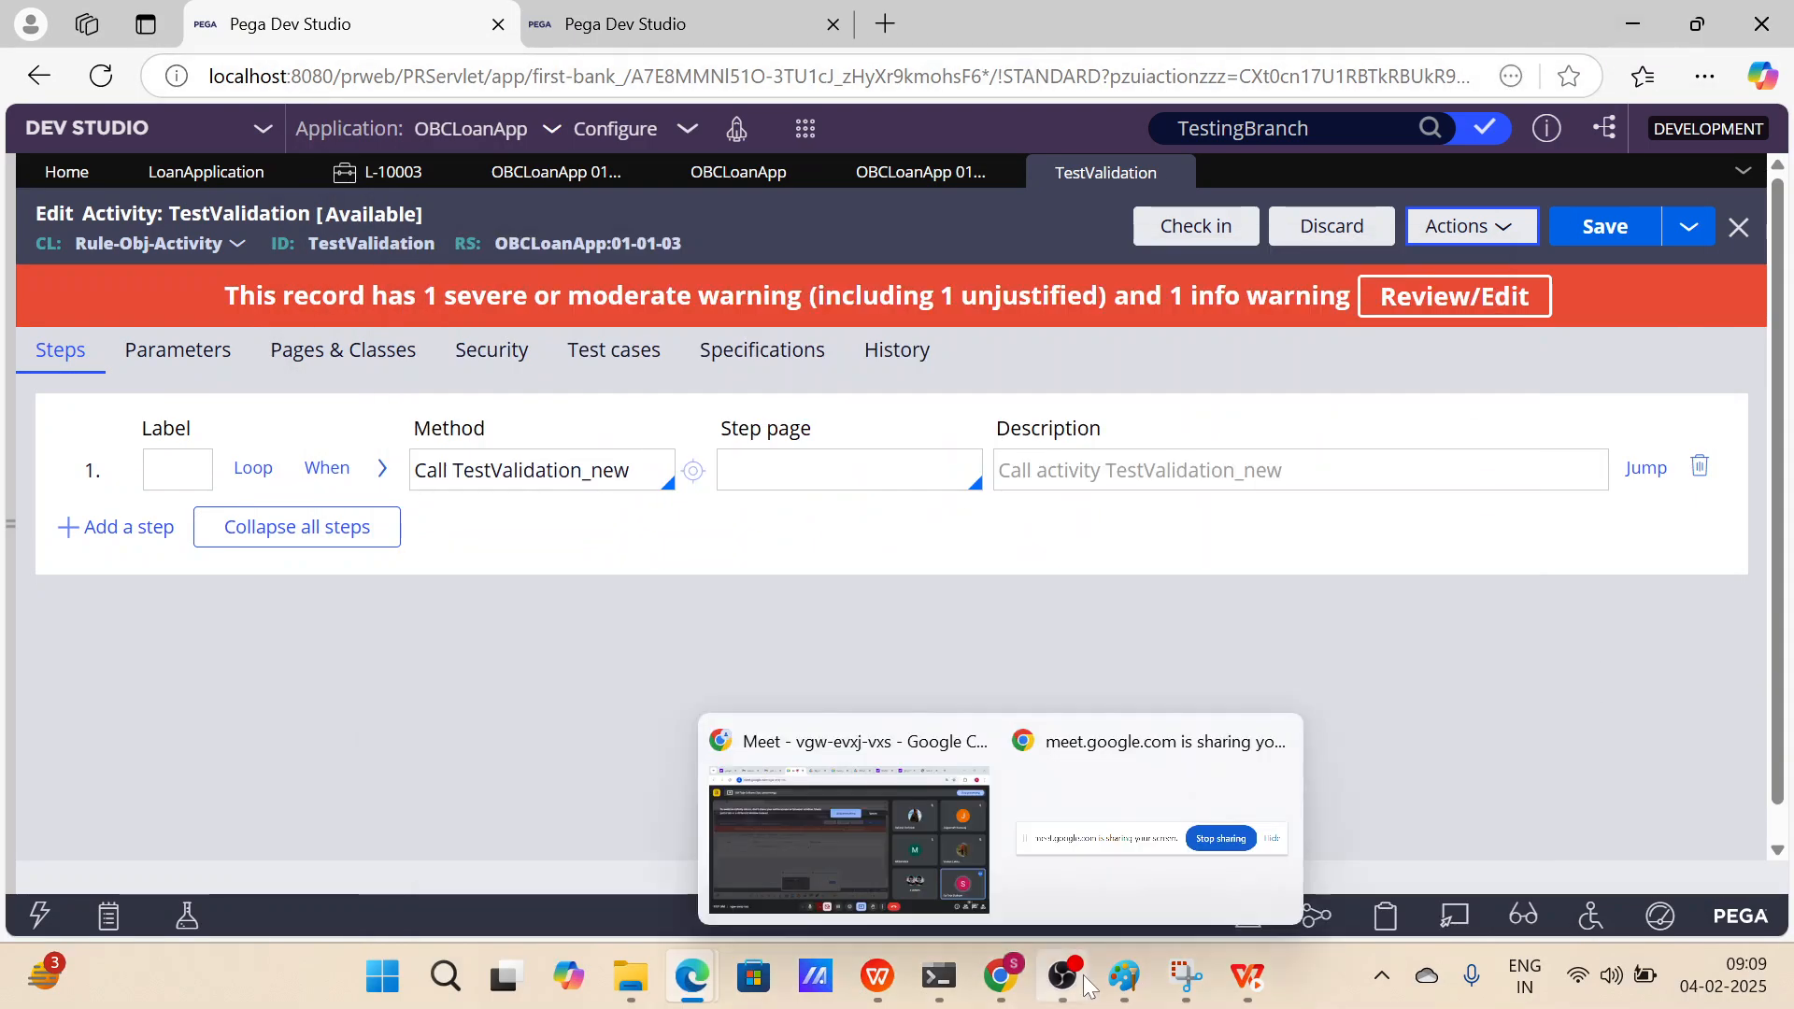
Switch to the OUR PEGA COMMUNITY presentation, resume the slideshow and advance to the Class and Class Group Configuration slide.
mouse_move(1066, 978)
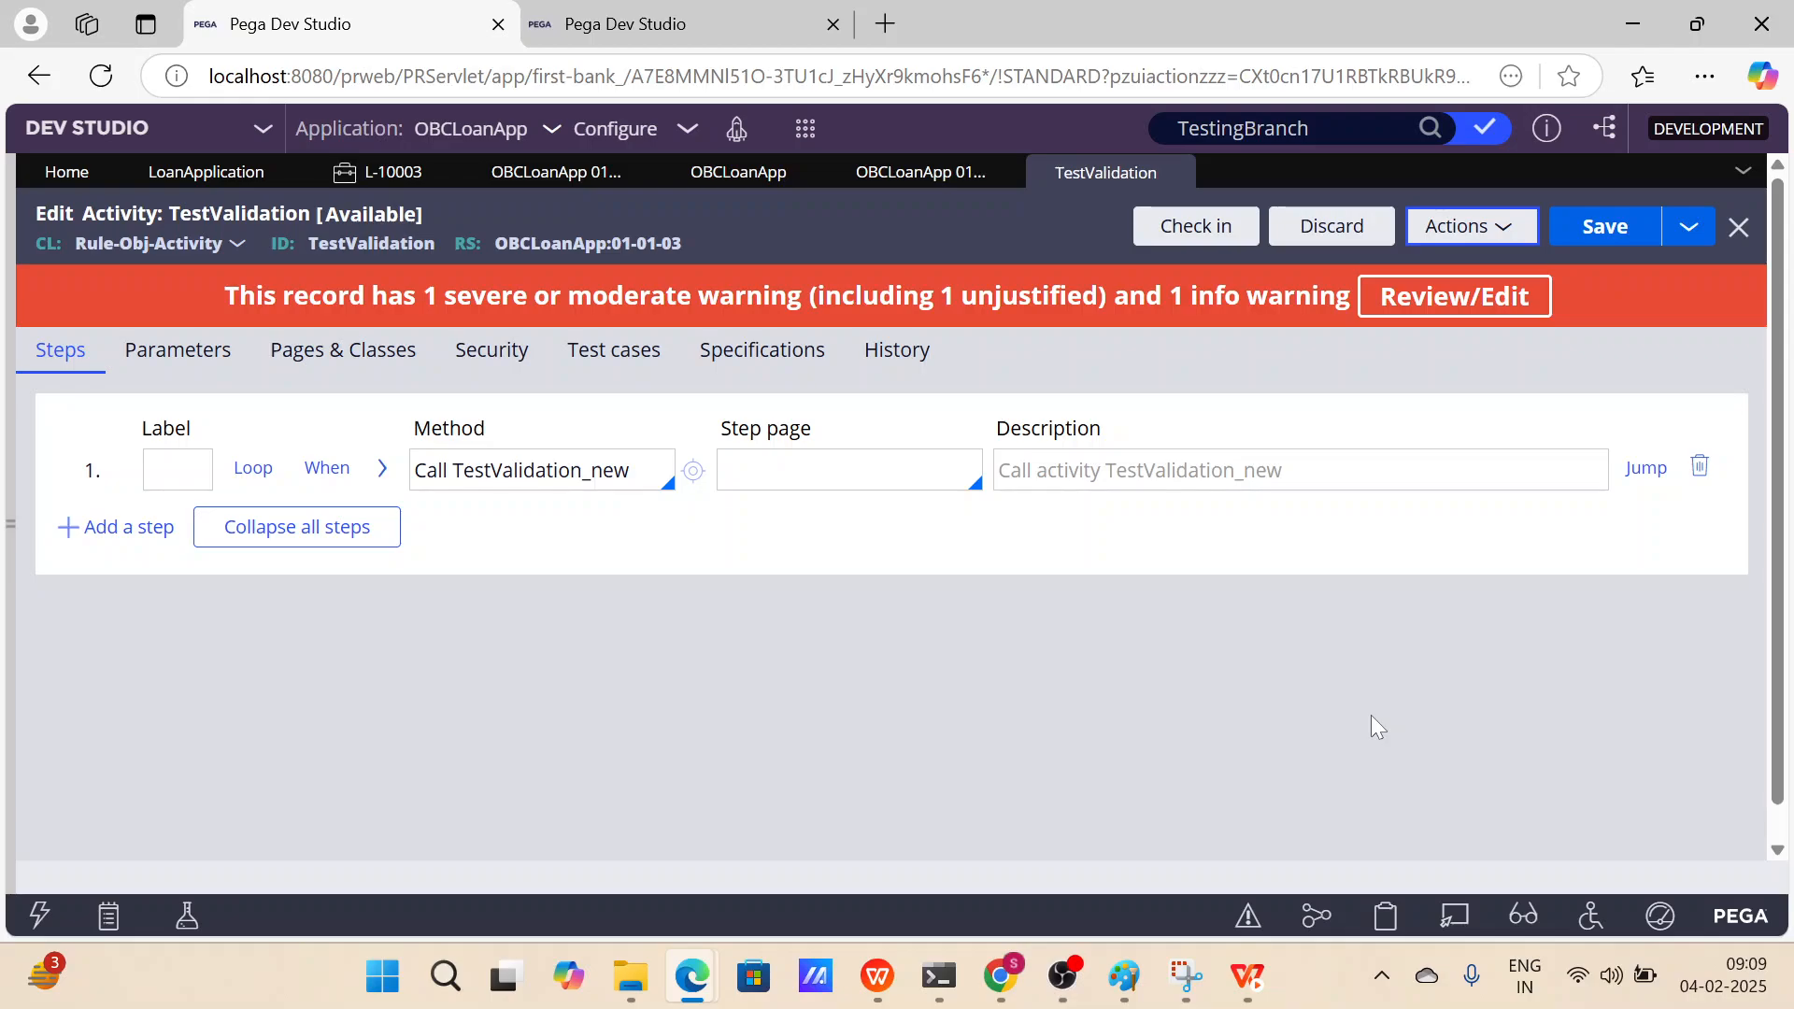
mouse_move(877, 976)
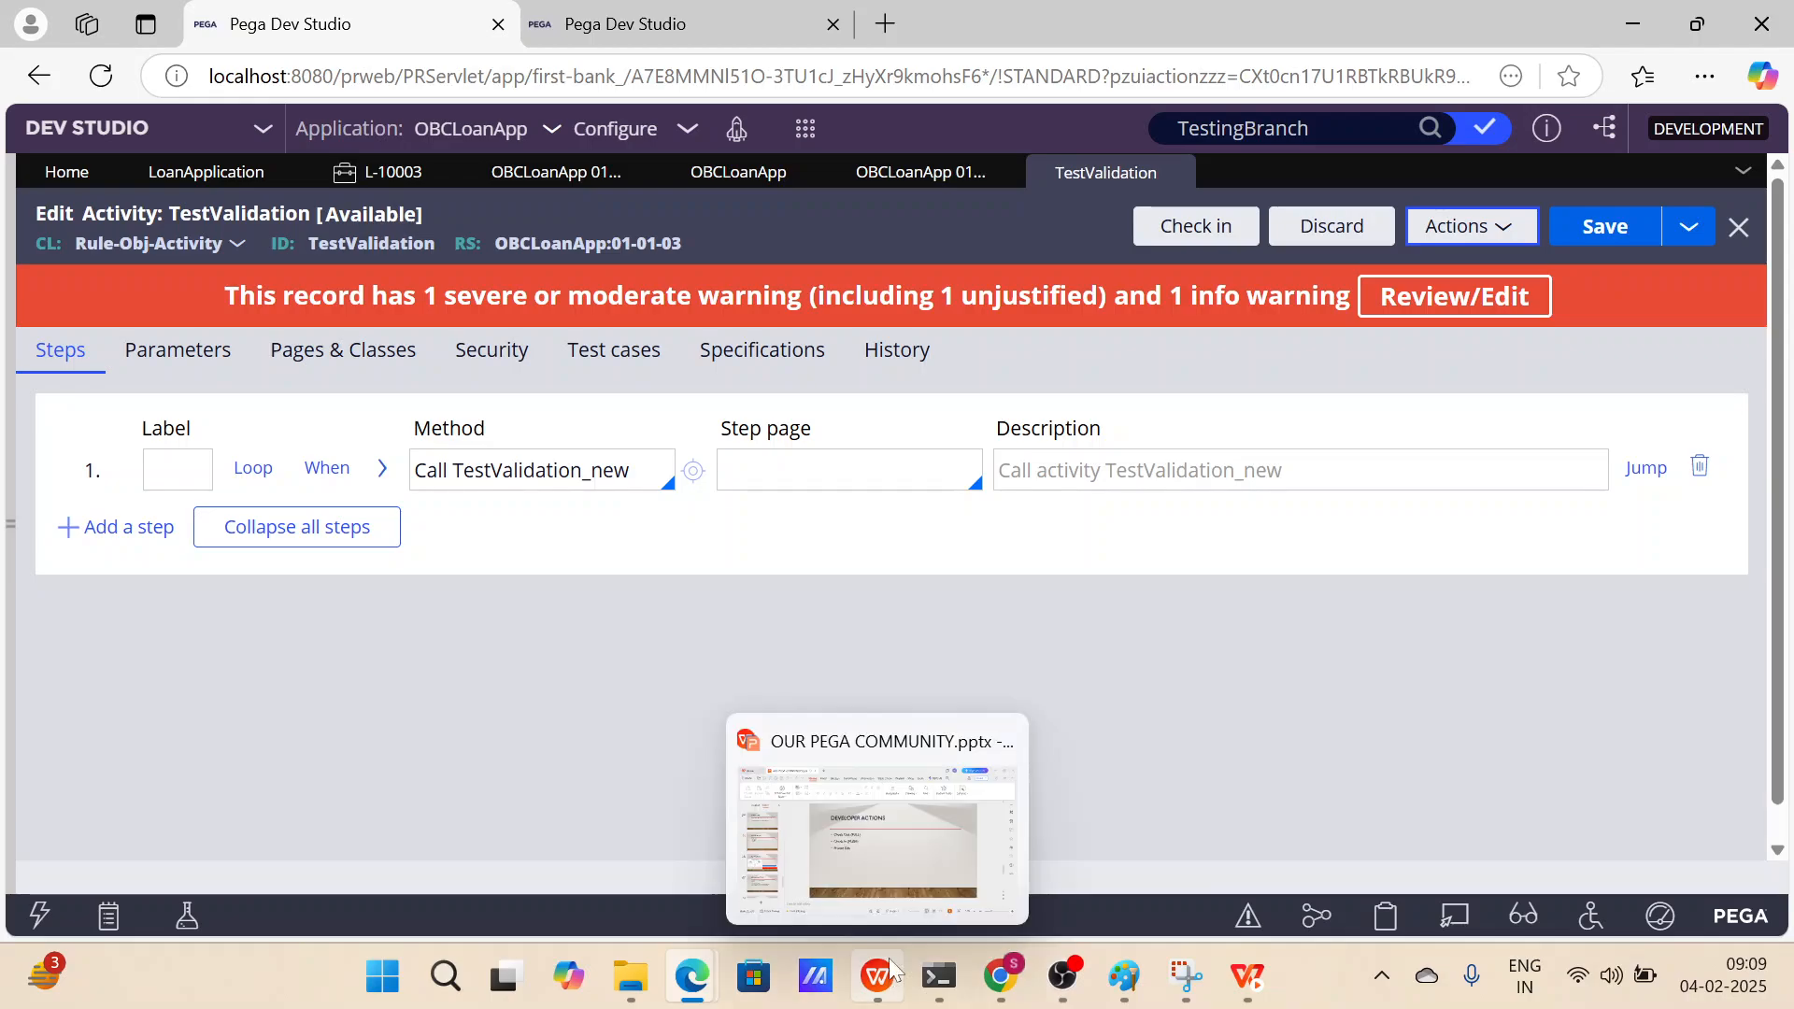
left_click(891, 826)
left_click(597, 489)
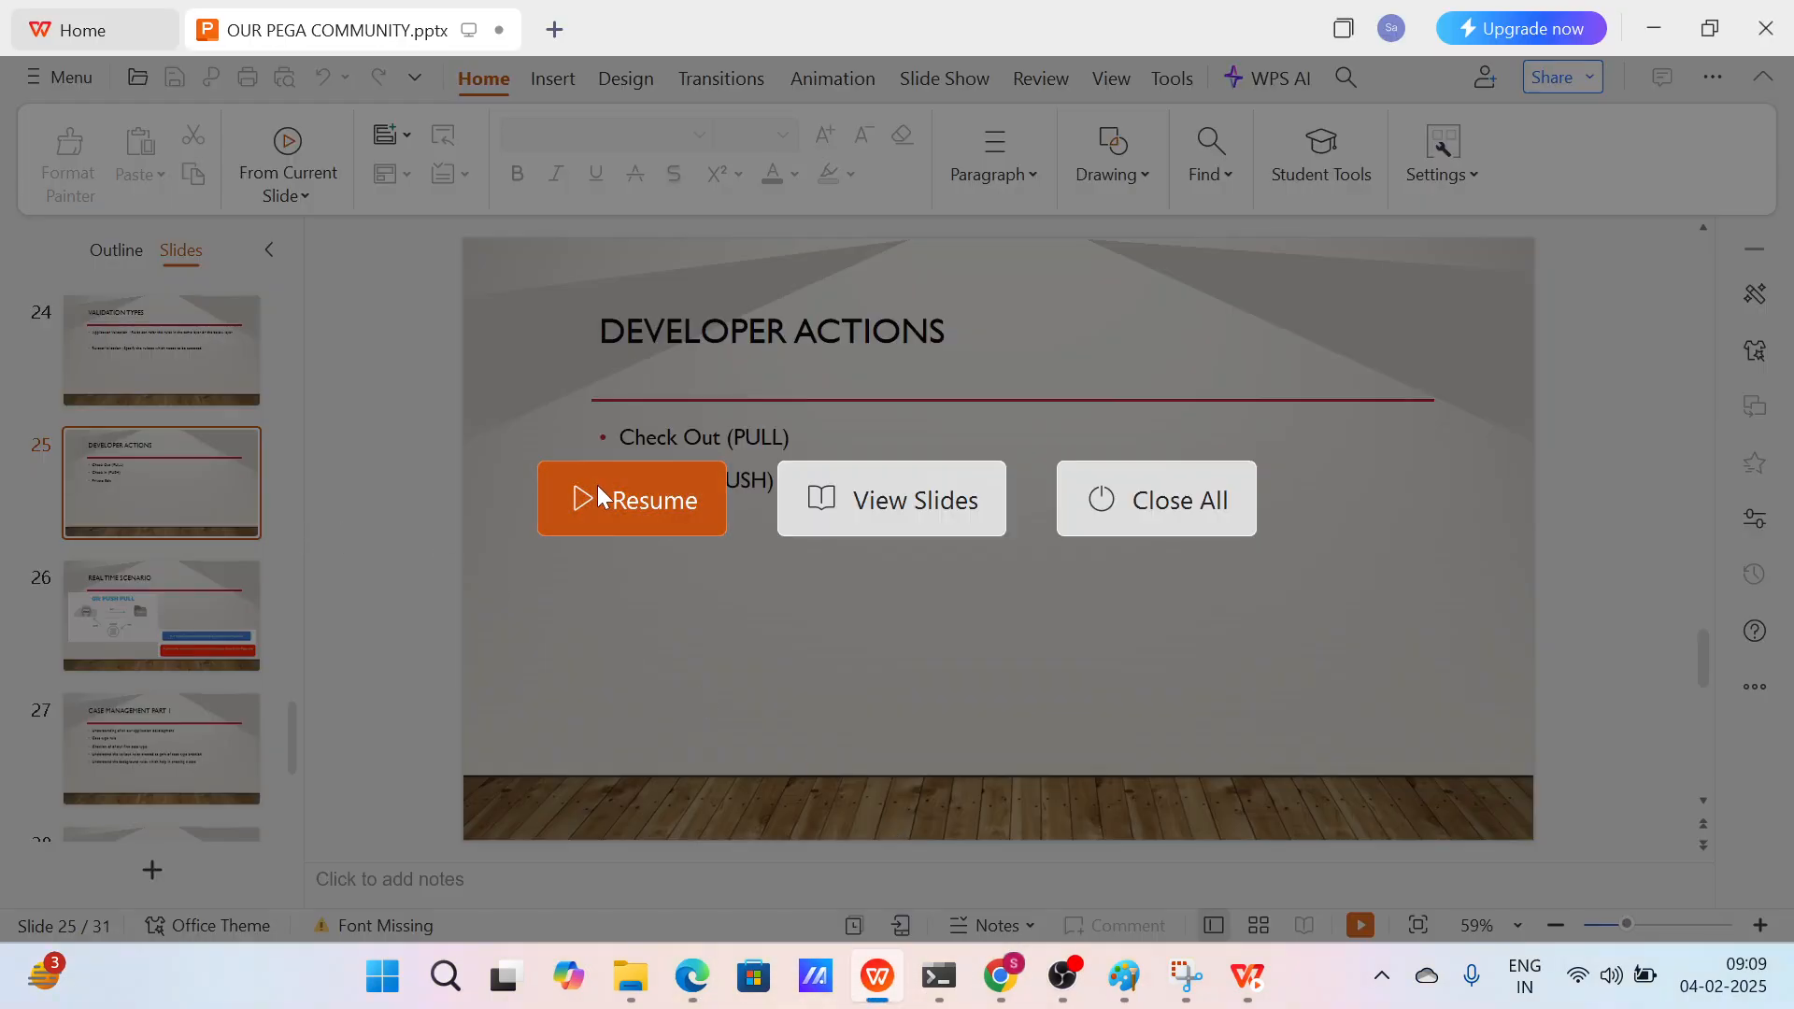
key("Right")
key("Right")
key("Right")
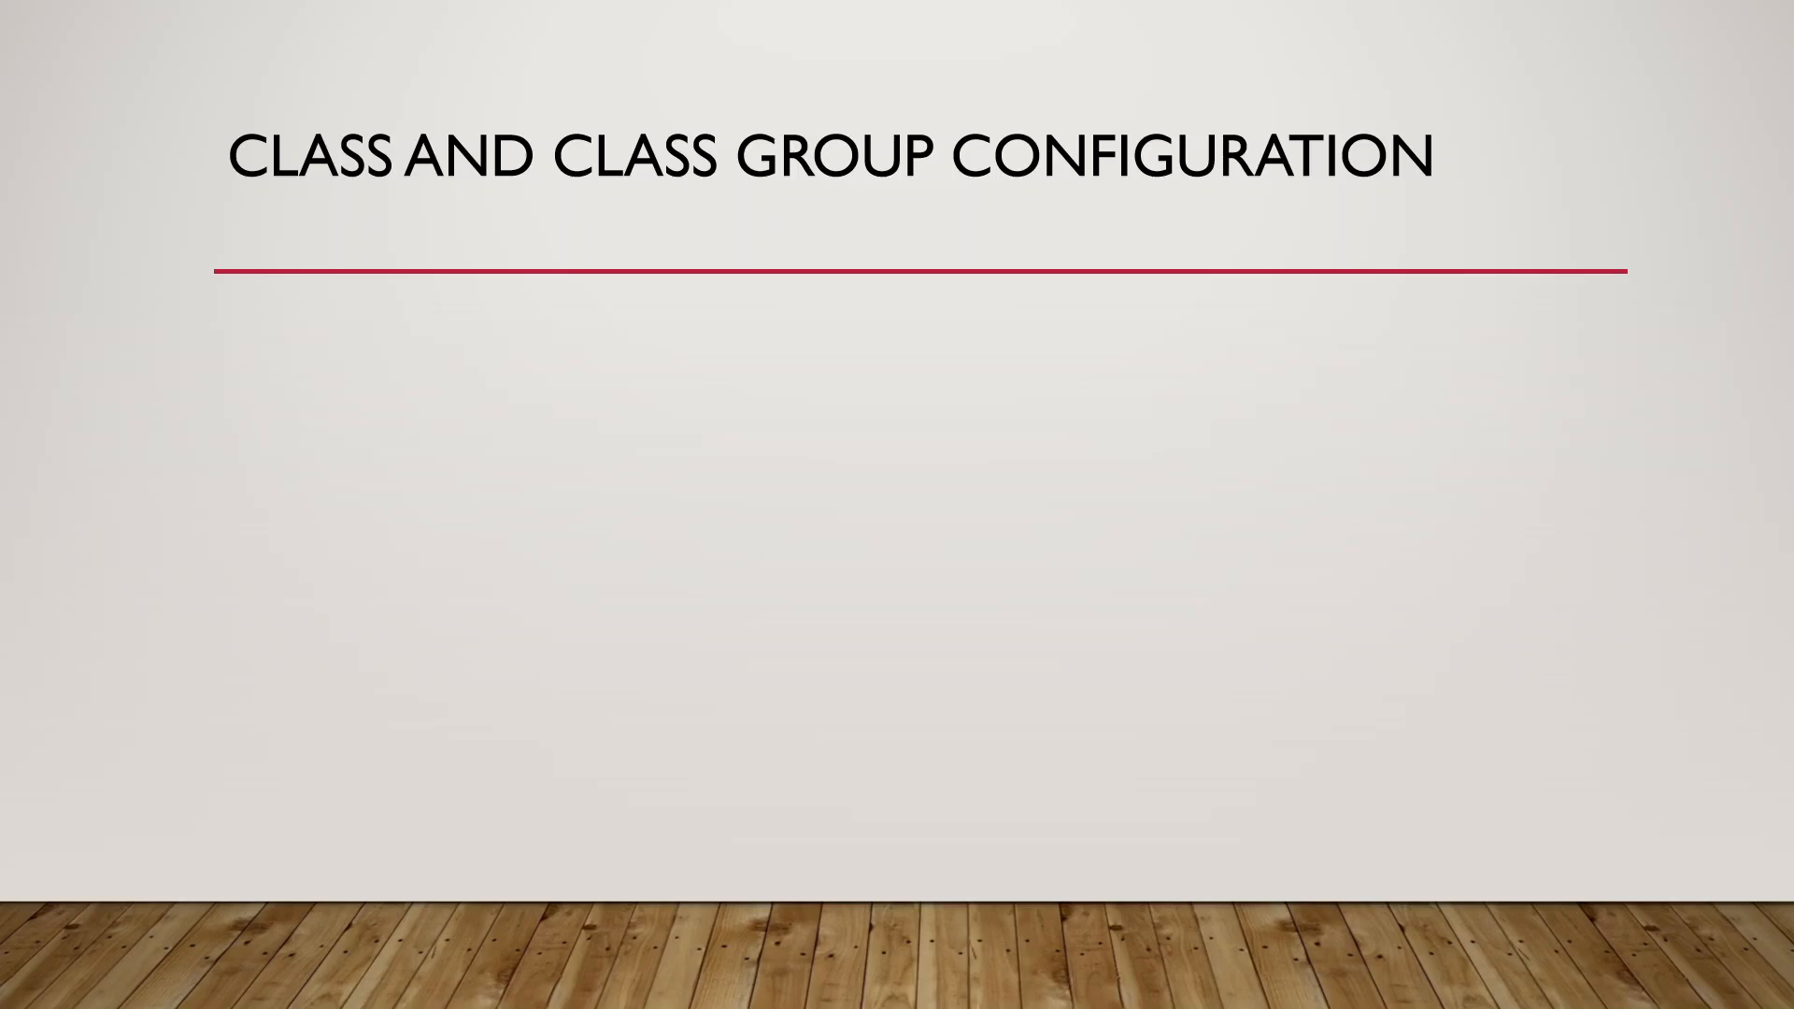
key("Escape")
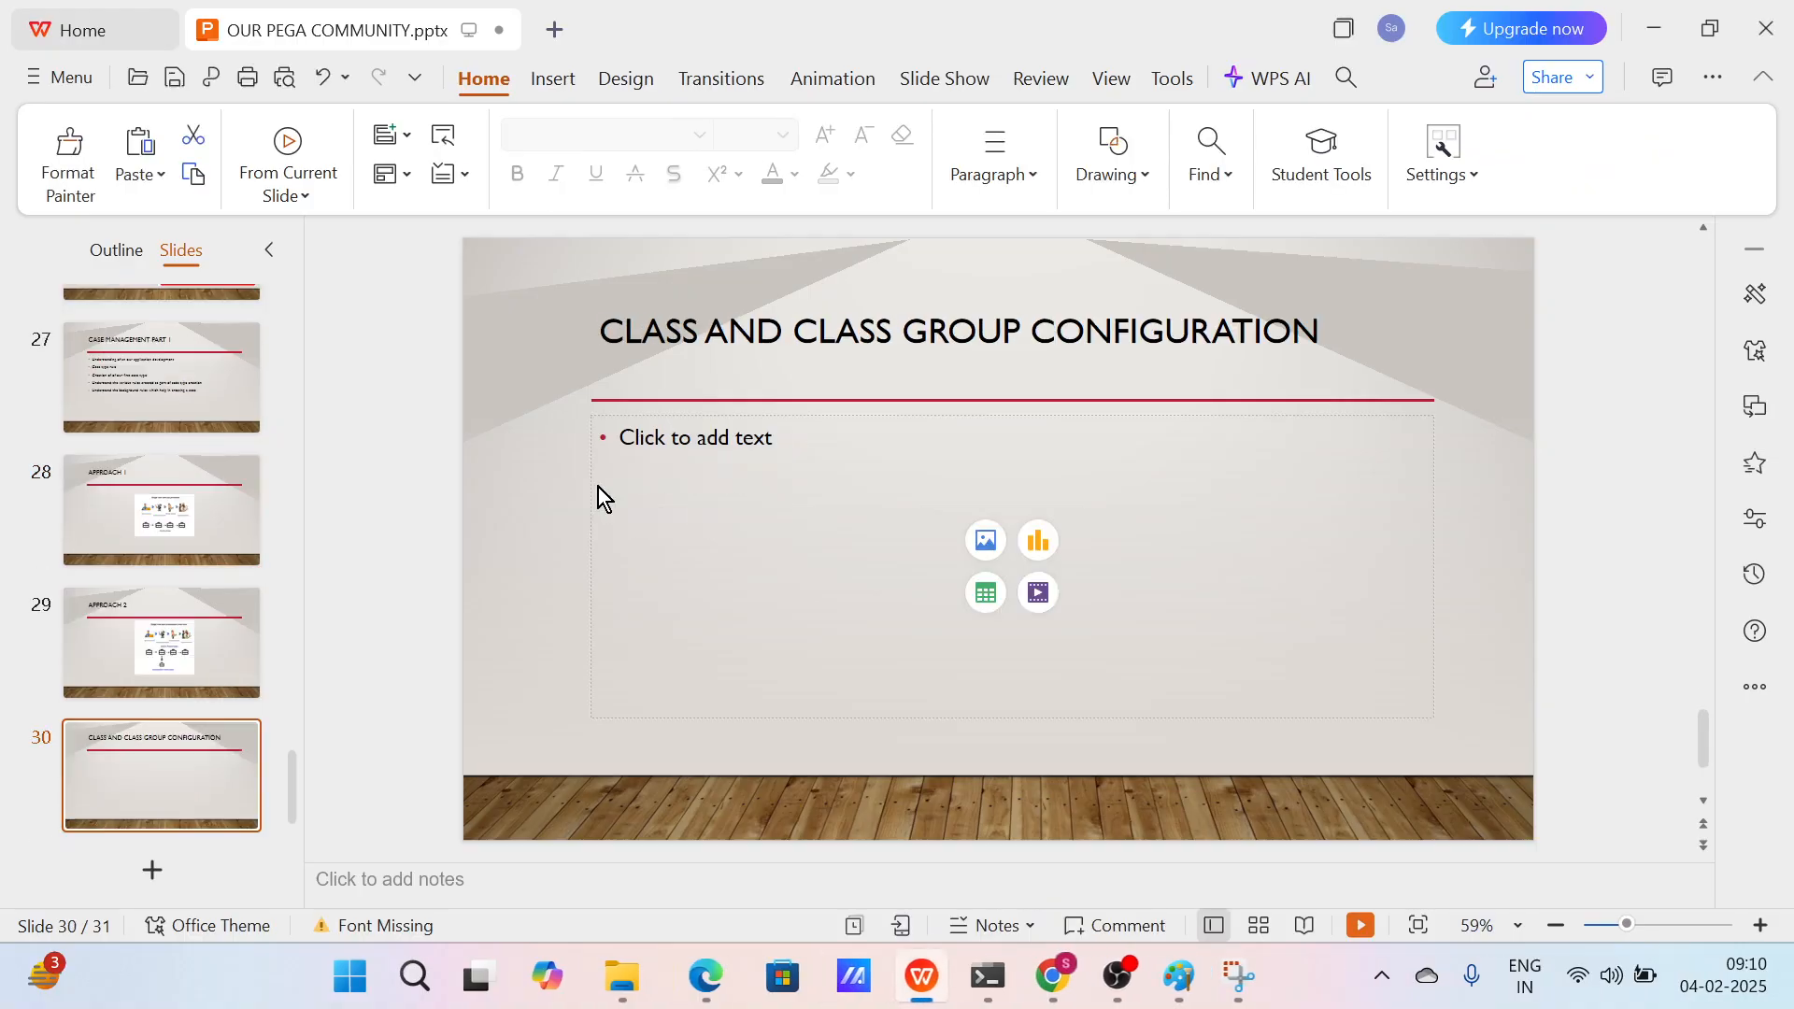
Minimize the presentation, switch to the Google Meet call and stop presenting the screen.
left_click(1646, 41)
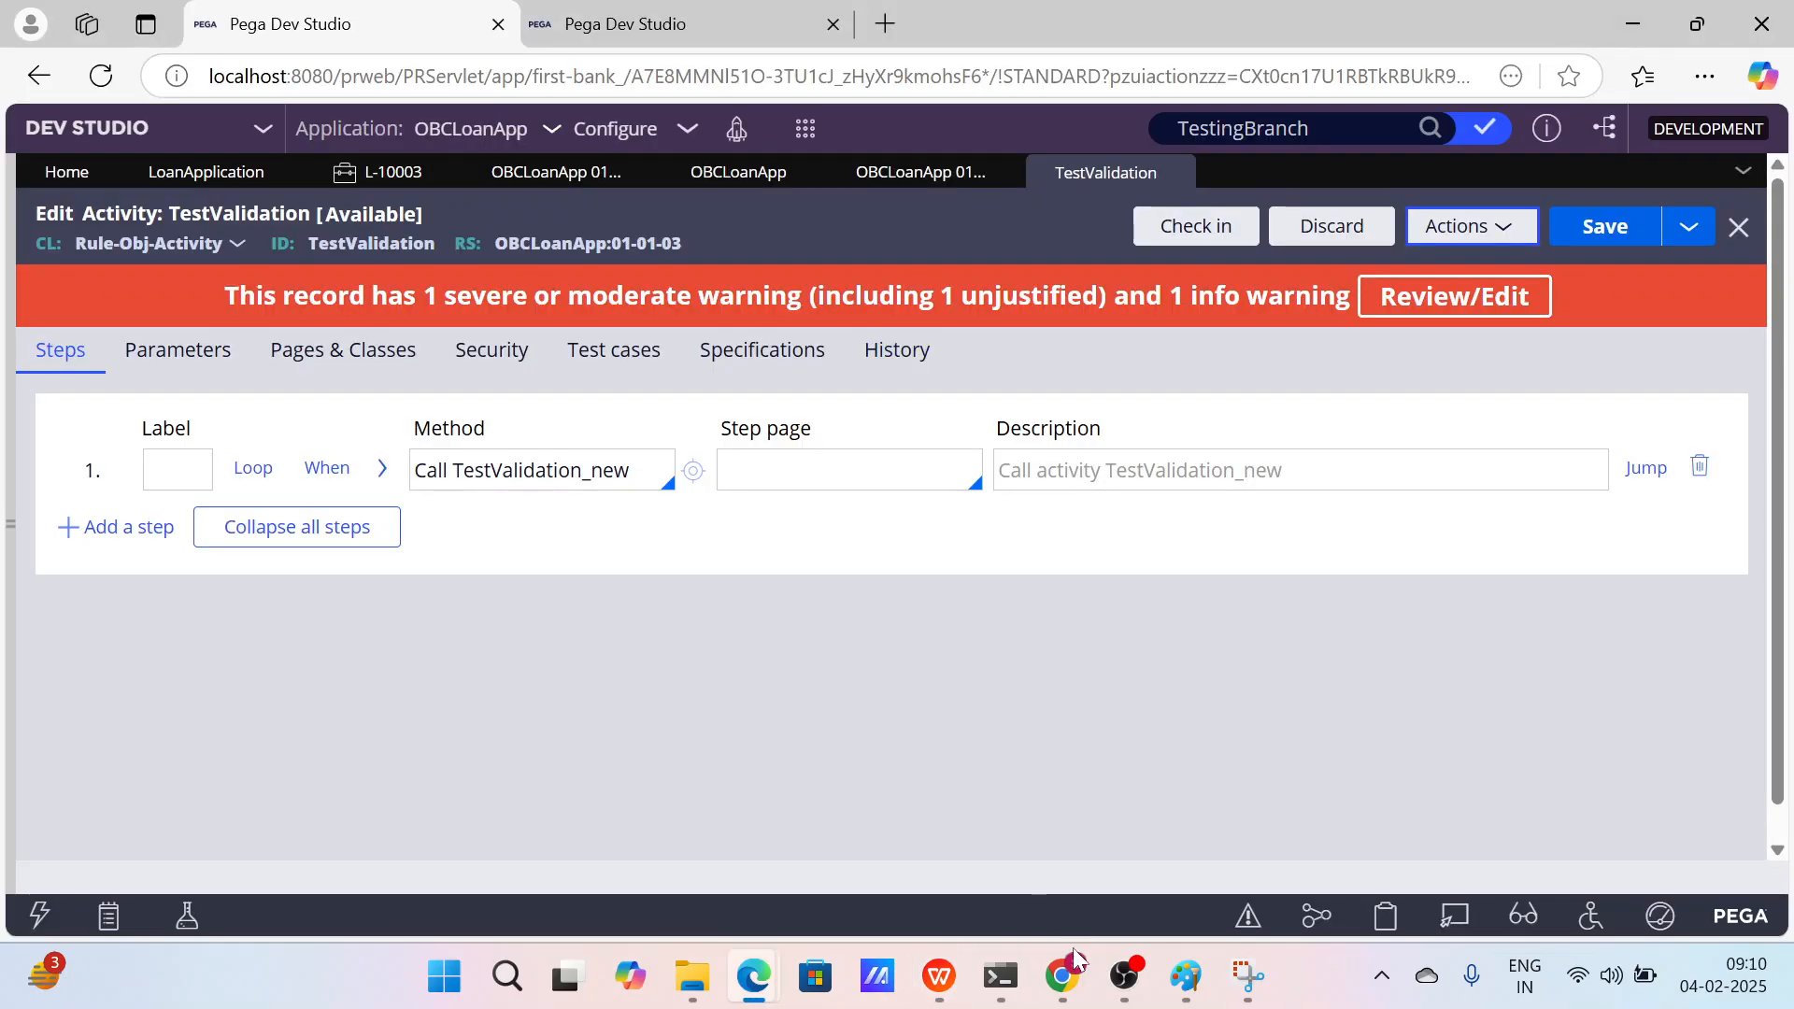
left_click(962, 860)
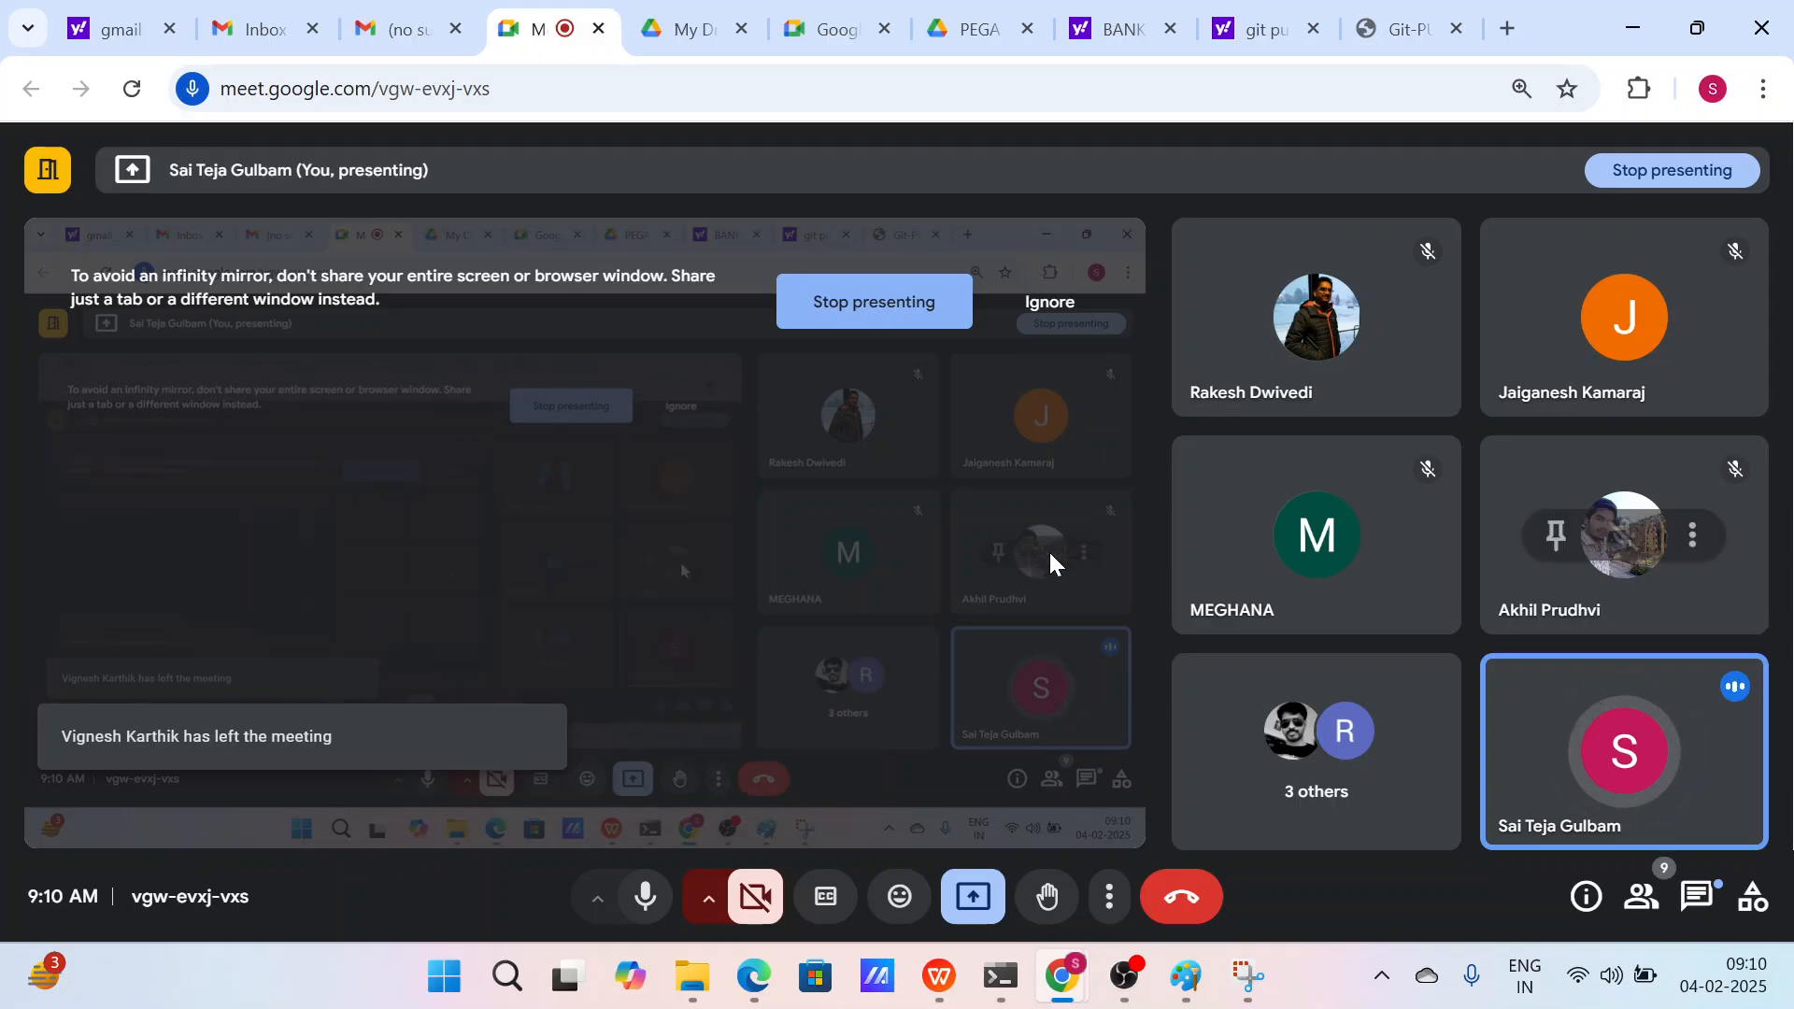
left_click(853, 327)
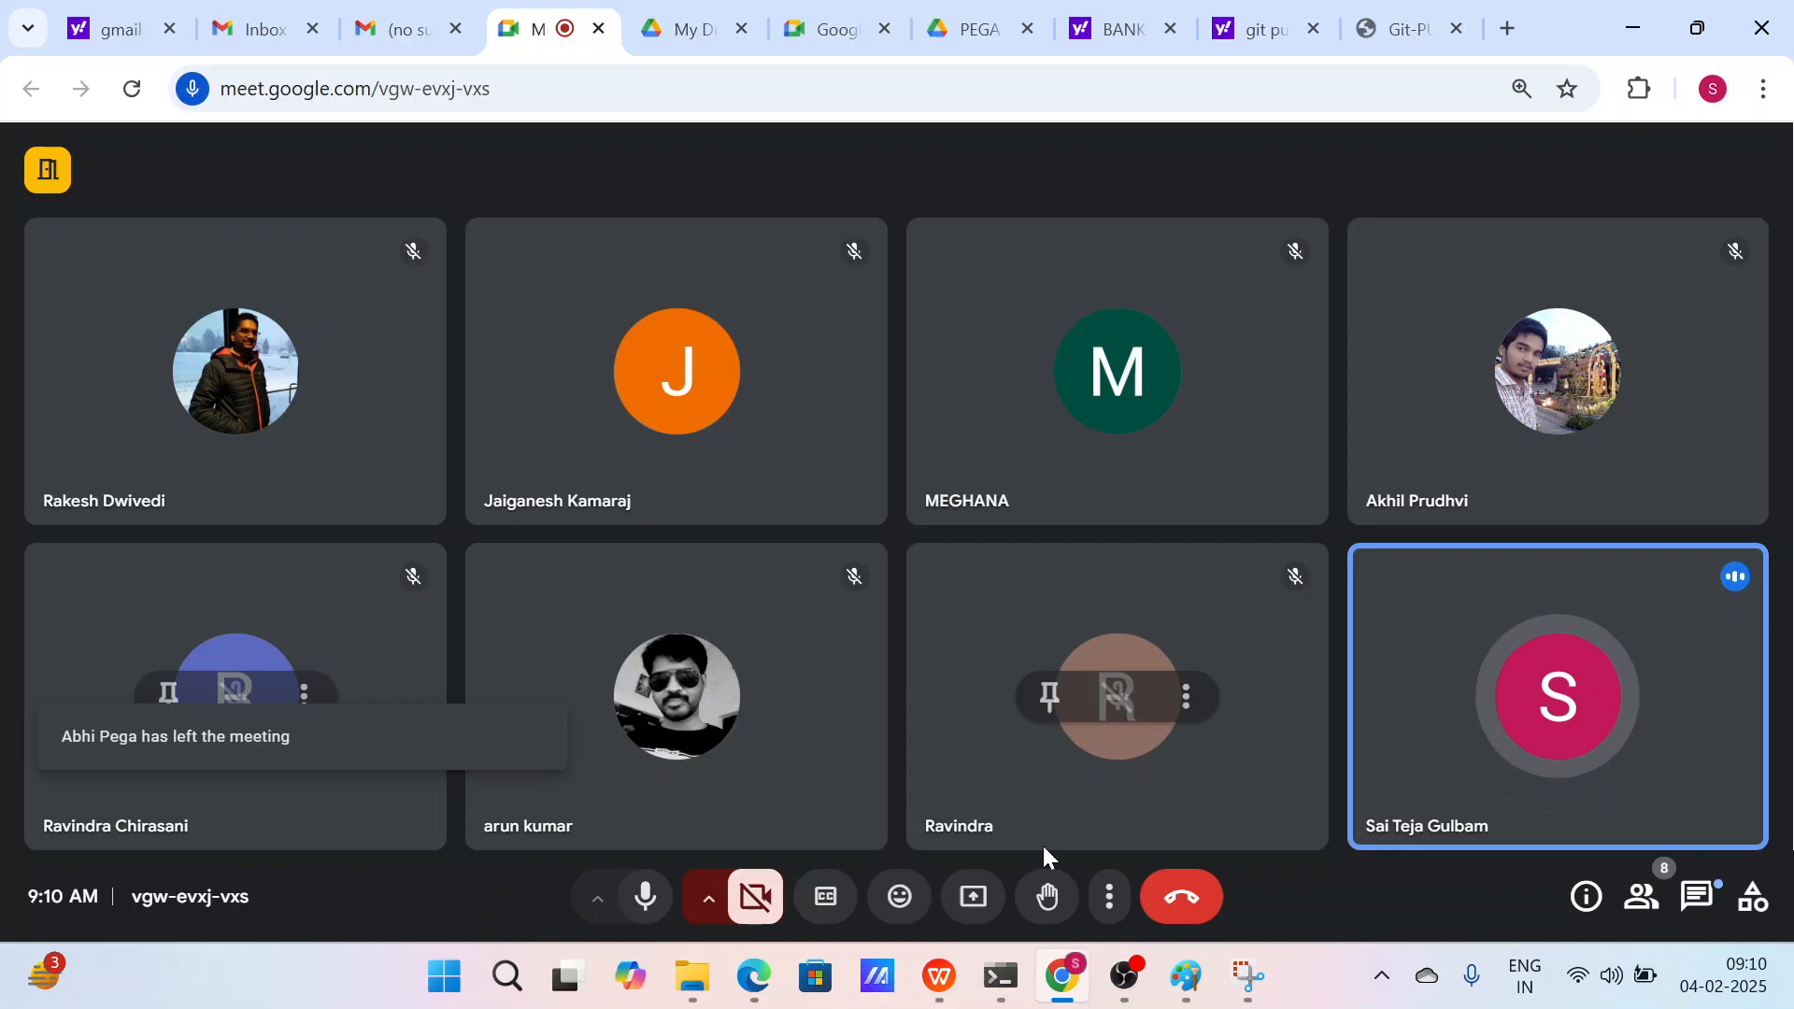
mouse_move(952, 979)
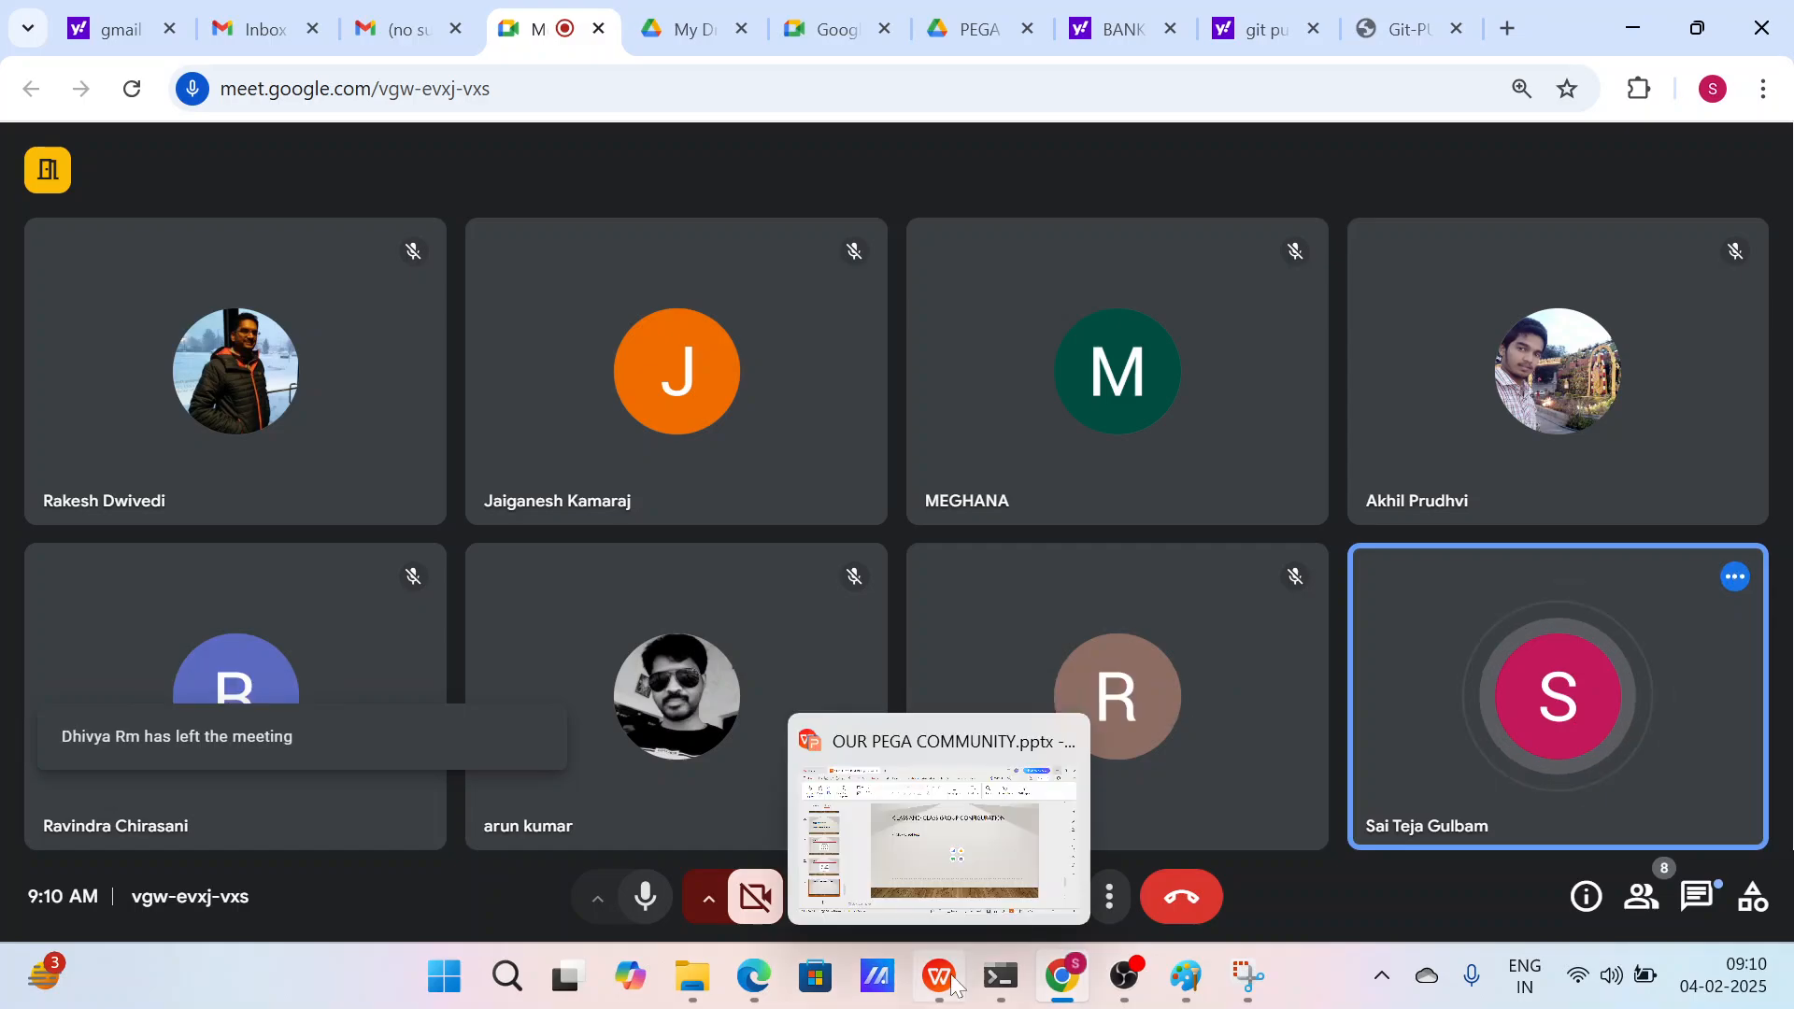